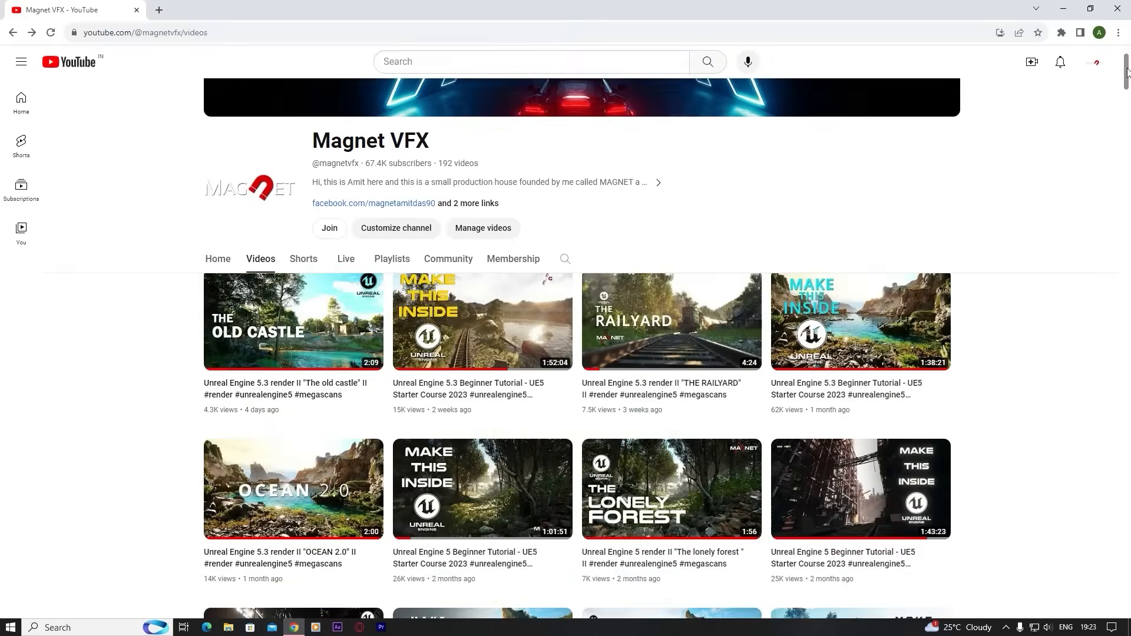
pyautogui.moveTo(1128, 71); pyautogui.dragTo(1112, 49)
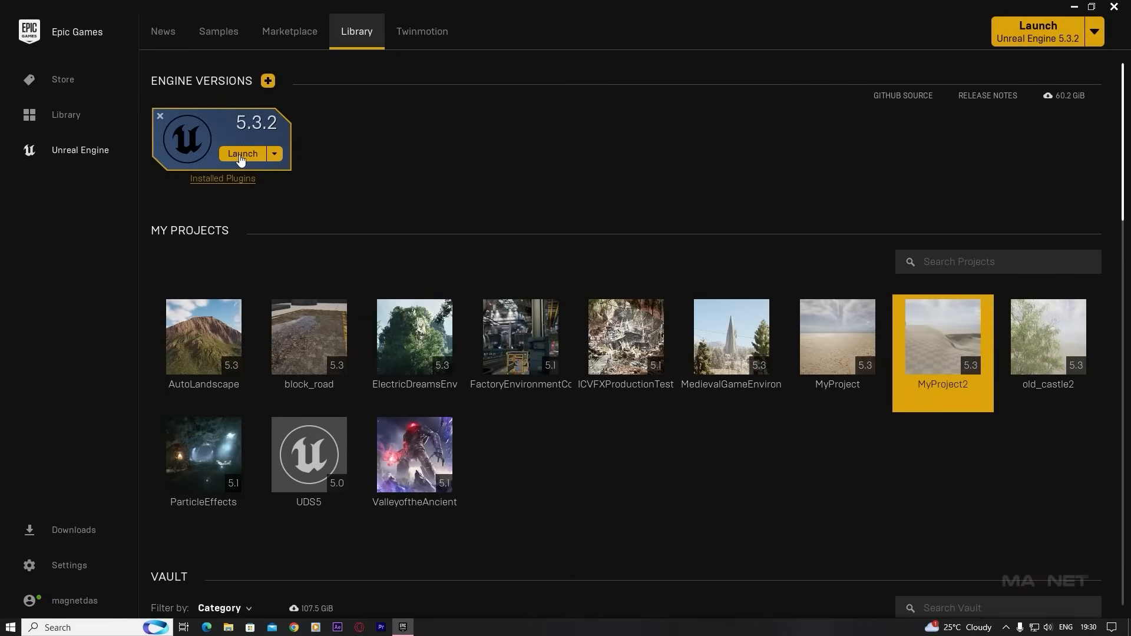
# - Launch Unreal Engine 5.3.2 and create a Third Person game project named tutorial
pyautogui.click(241, 155)
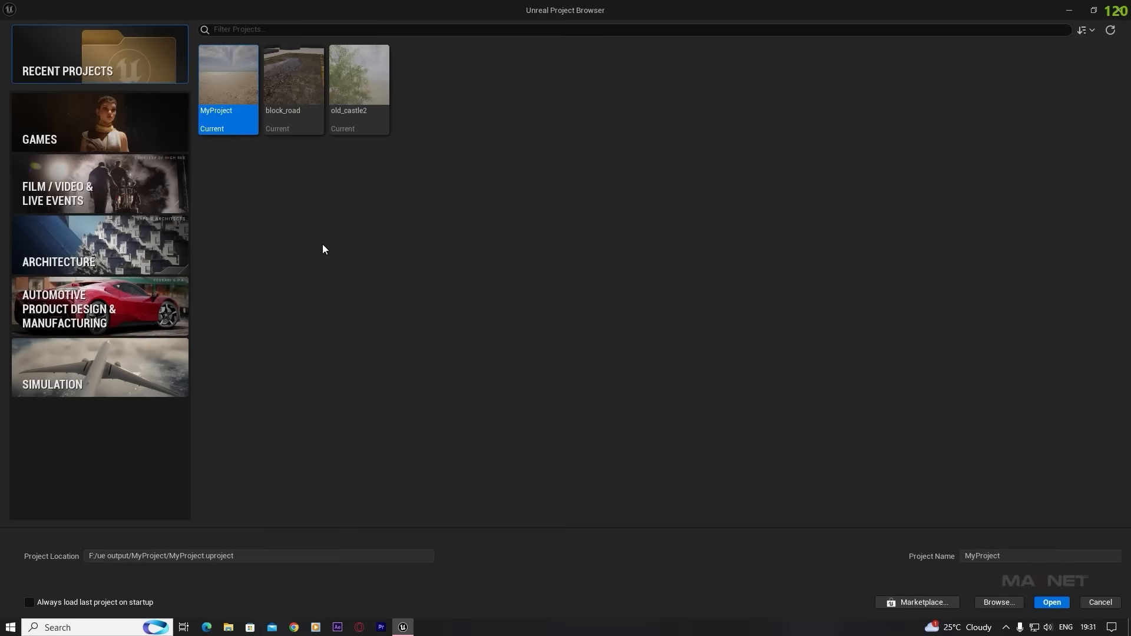
pyautogui.click(66, 130)
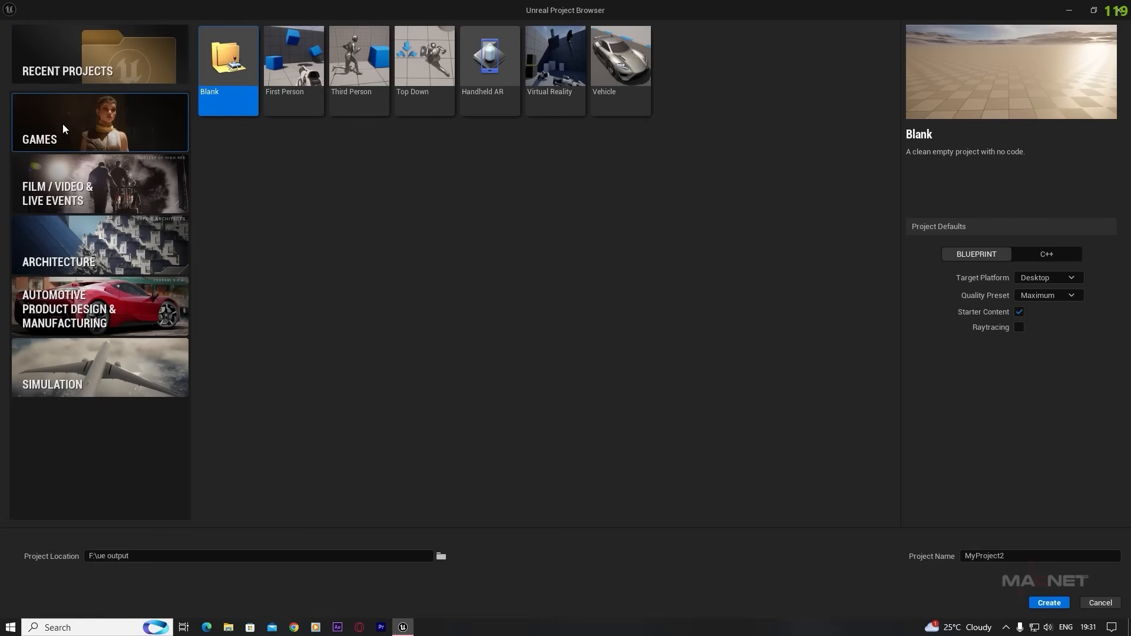
pyautogui.click(351, 51)
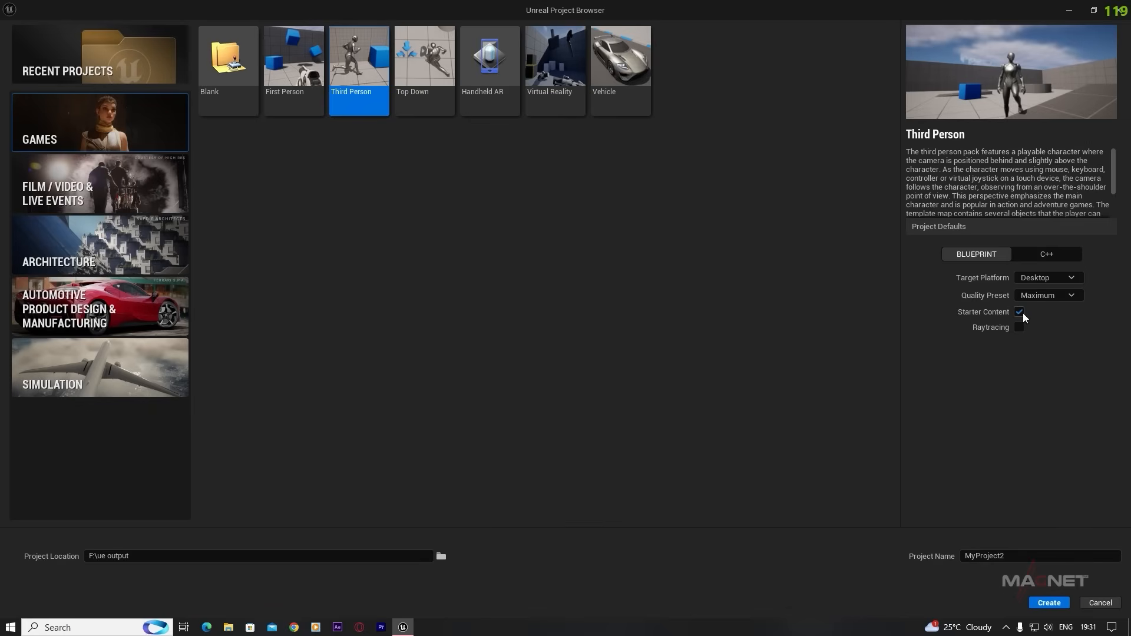
pyautogui.click(1023, 558)
pyautogui.write('tutorial')
pyautogui.click(1050, 603)
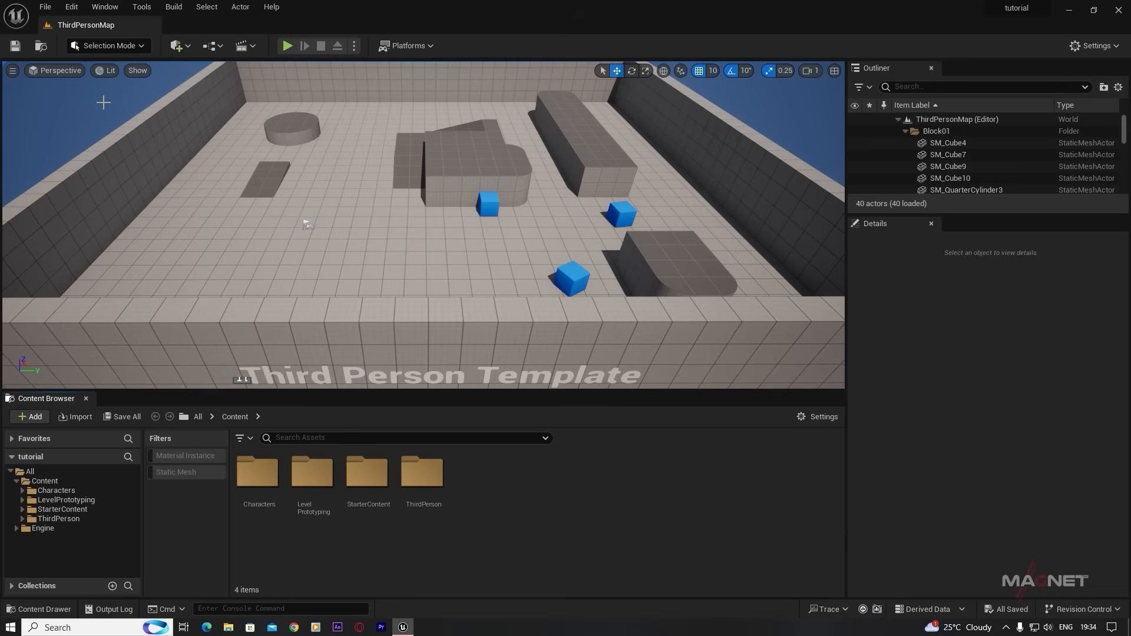
# - Create a new level from the Empty Level template
pyautogui.click(45, 8)
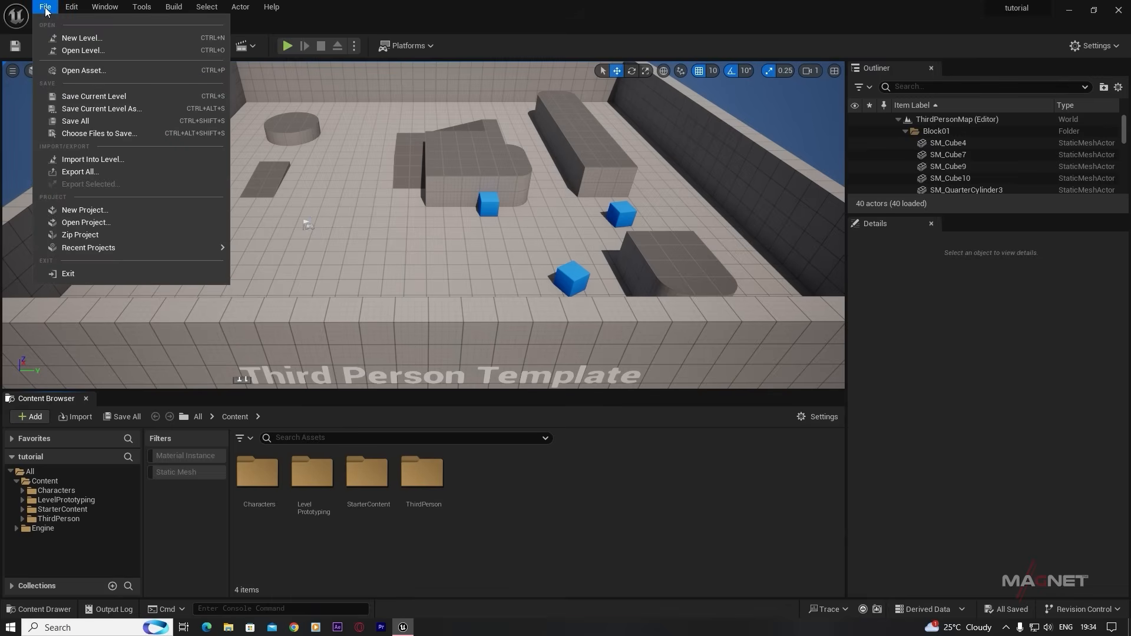
pyautogui.click(97, 39)
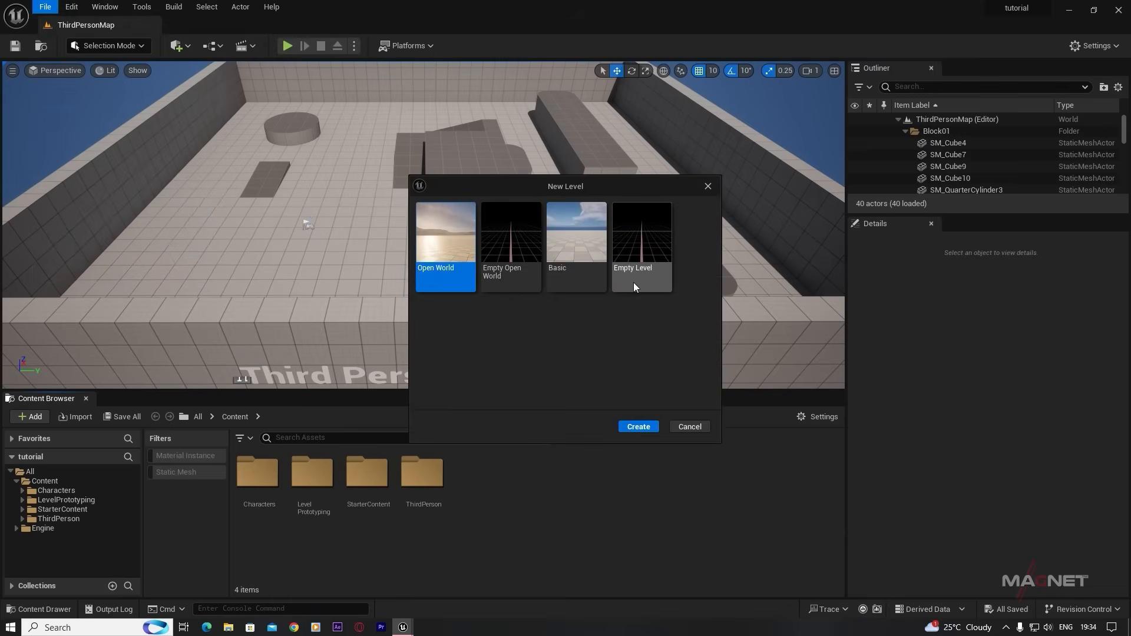
pyautogui.click(645, 239)
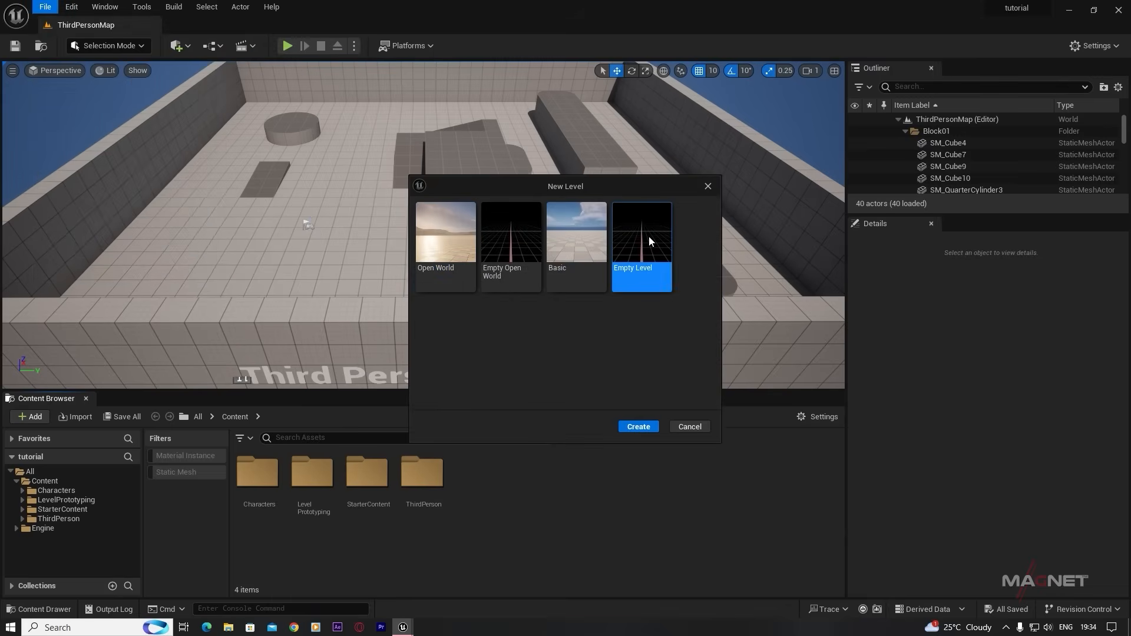
pyautogui.click(638, 427)
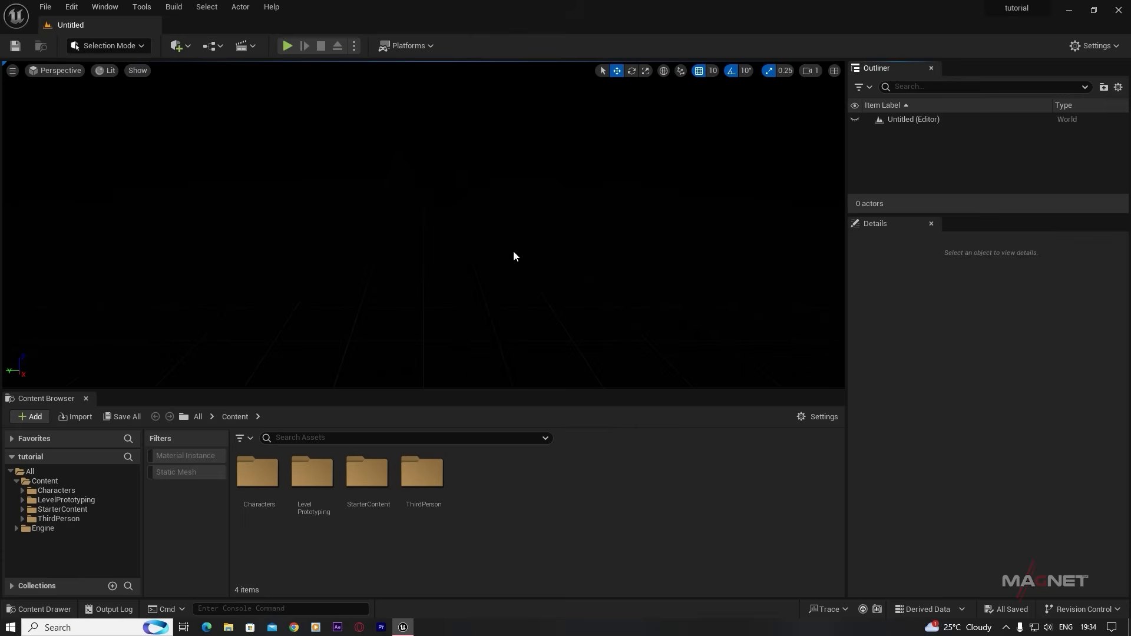
# - Use the Env. Light Mixer to add a sky light, atmospheric light, sky atmosphere, volumetric cloud and height fog
pyautogui.click(105, 8)
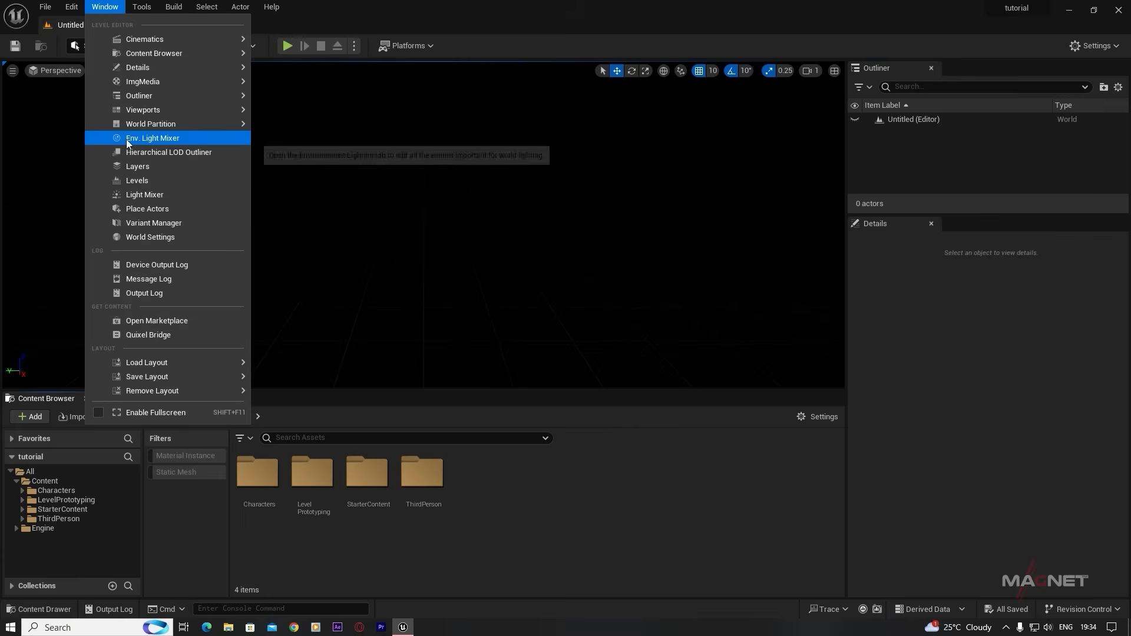
pyautogui.click(174, 139)
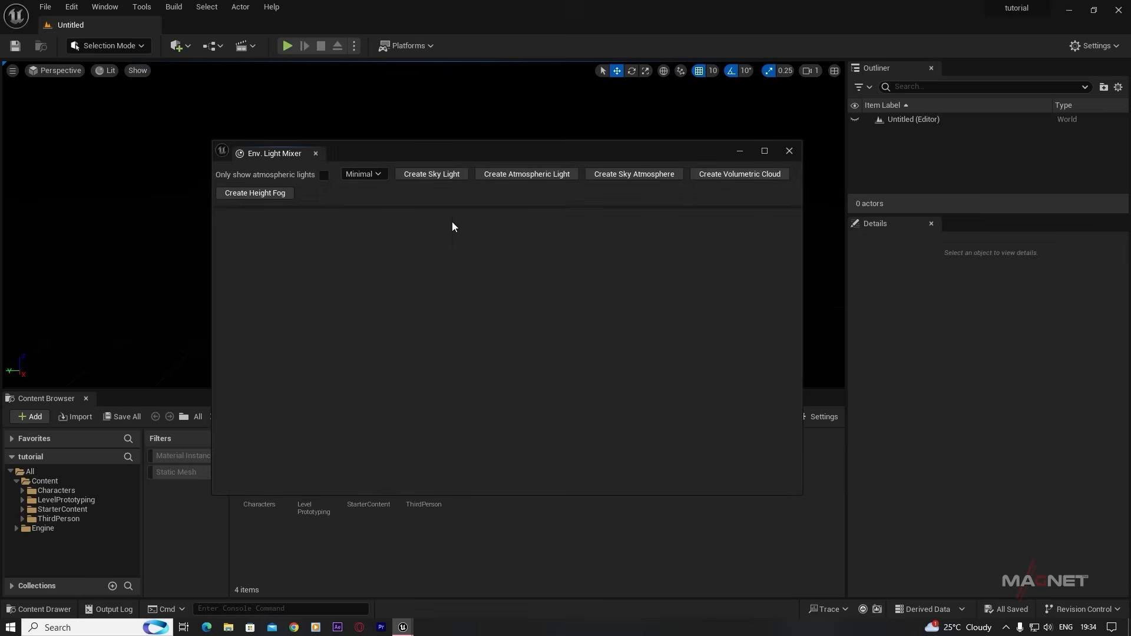
pyautogui.click(426, 175)
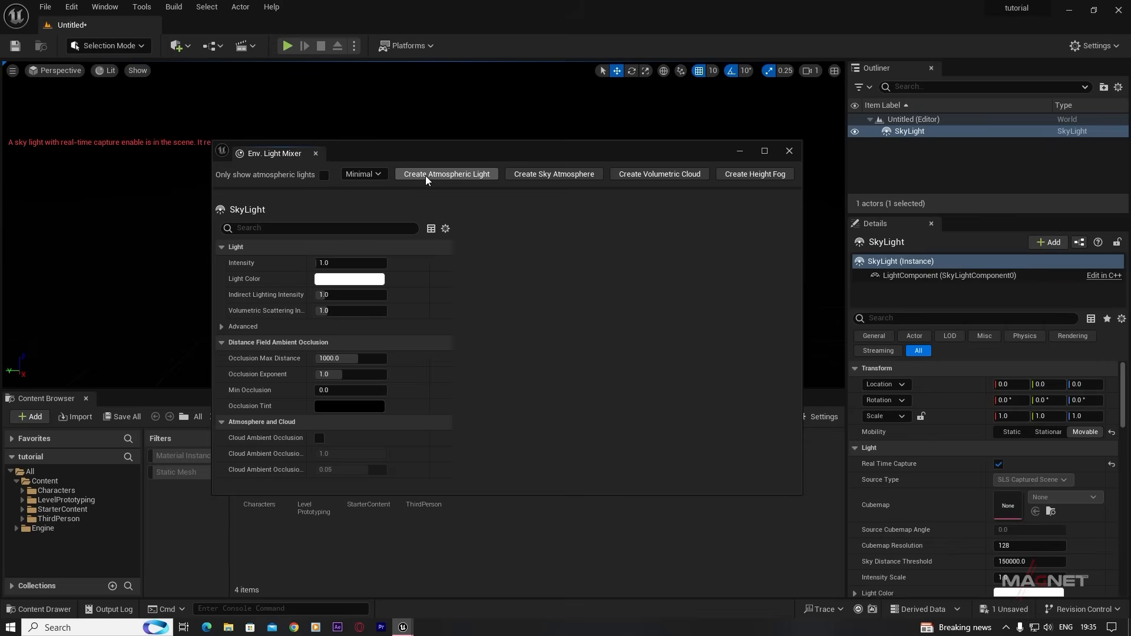
pyautogui.click(426, 176)
pyautogui.click(425, 175)
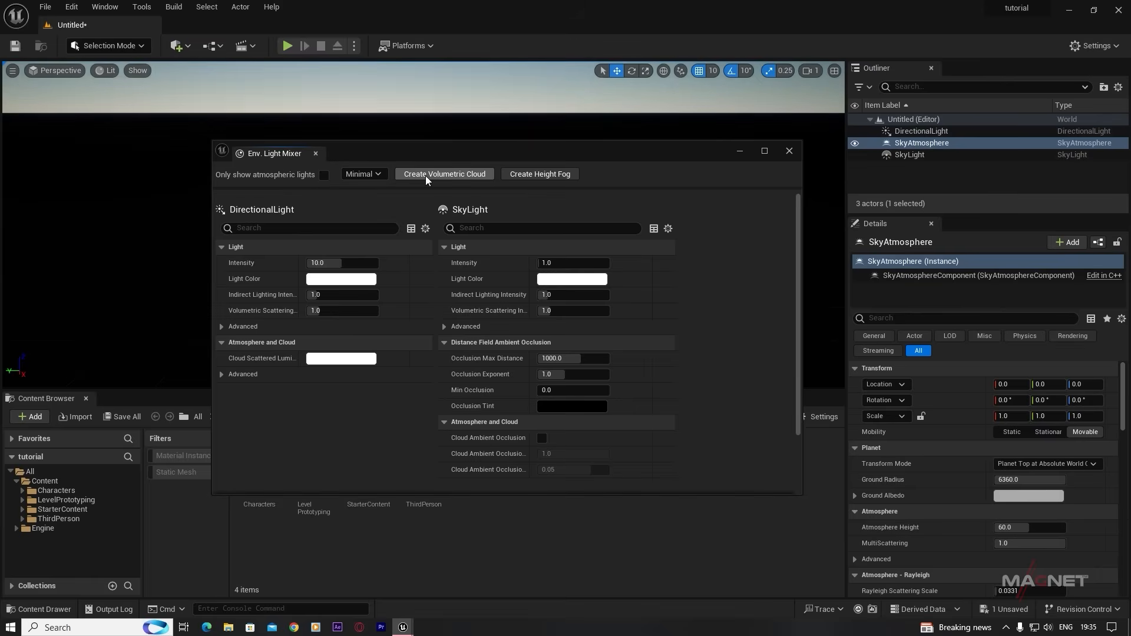
pyautogui.click(454, 178)
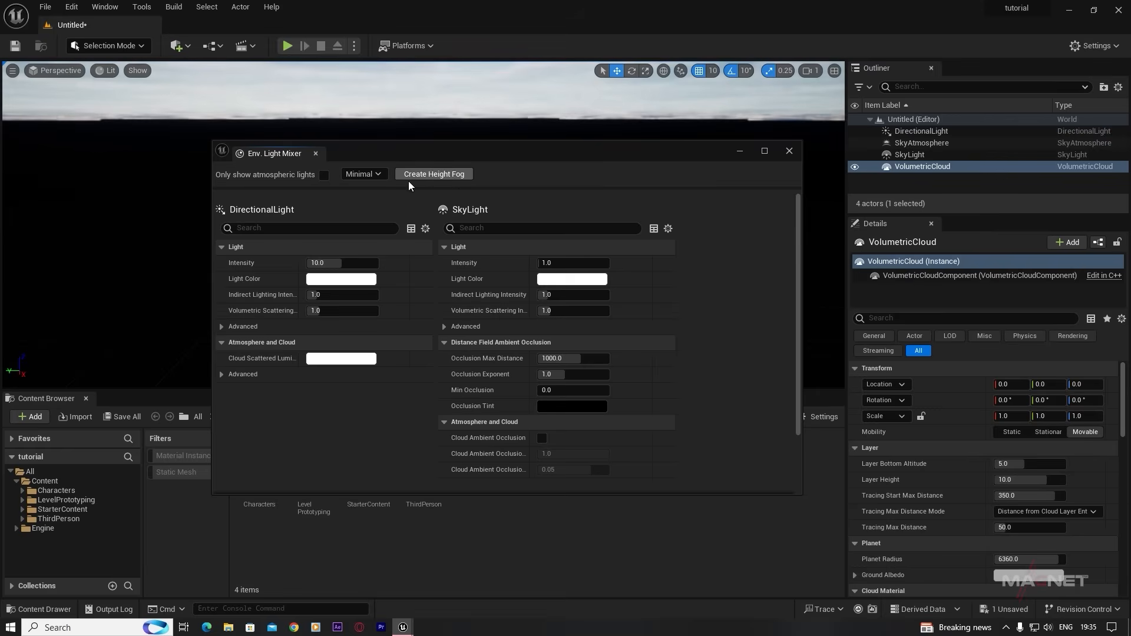
pyautogui.click(455, 175)
# - Enable Volumetric Fog on the exponential height fog and close the Env. Light Mixer
pyautogui.moveTo(794, 213); pyautogui.dragTo(796, 407)
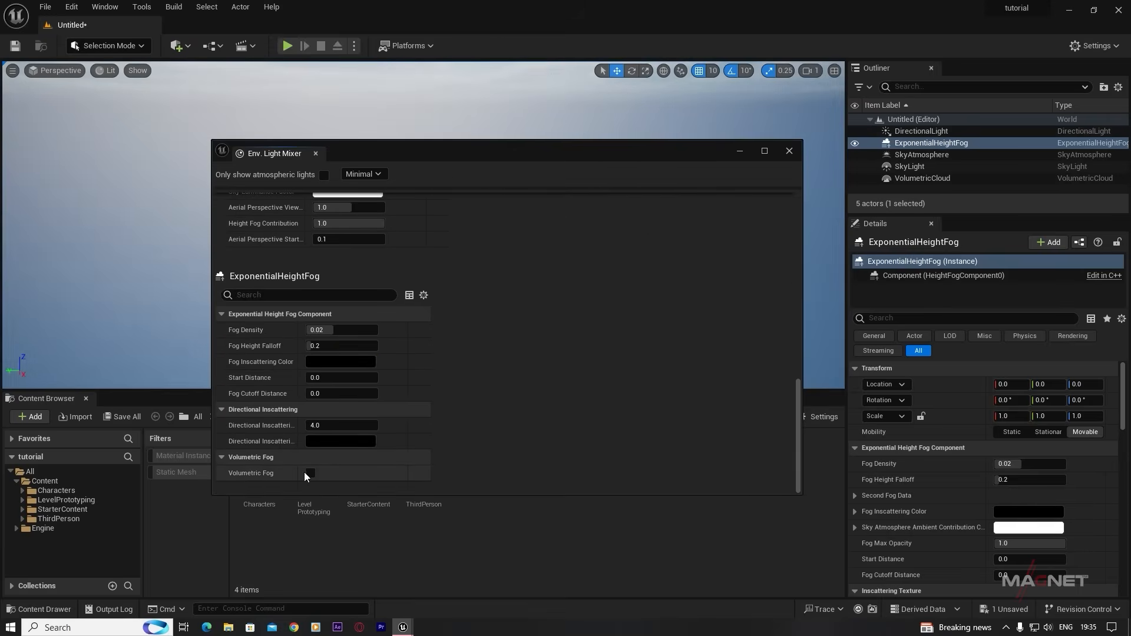
pyautogui.click(310, 473)
pyautogui.click(789, 152)
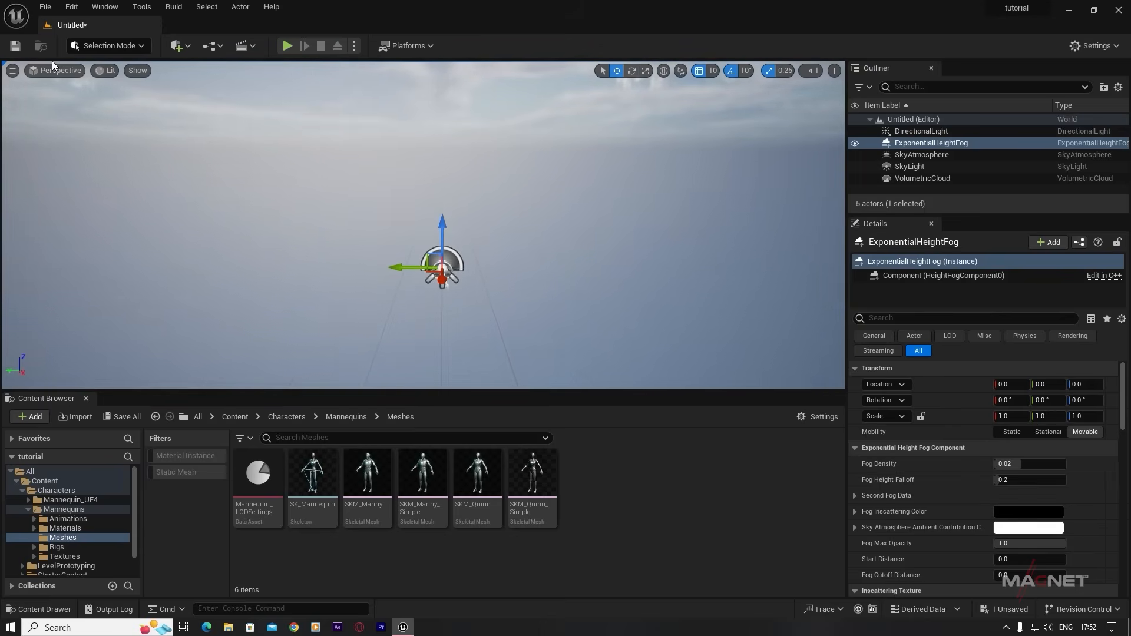
# - Create a new landscape with the default settings and return to Selection mode
pyautogui.click(136, 44)
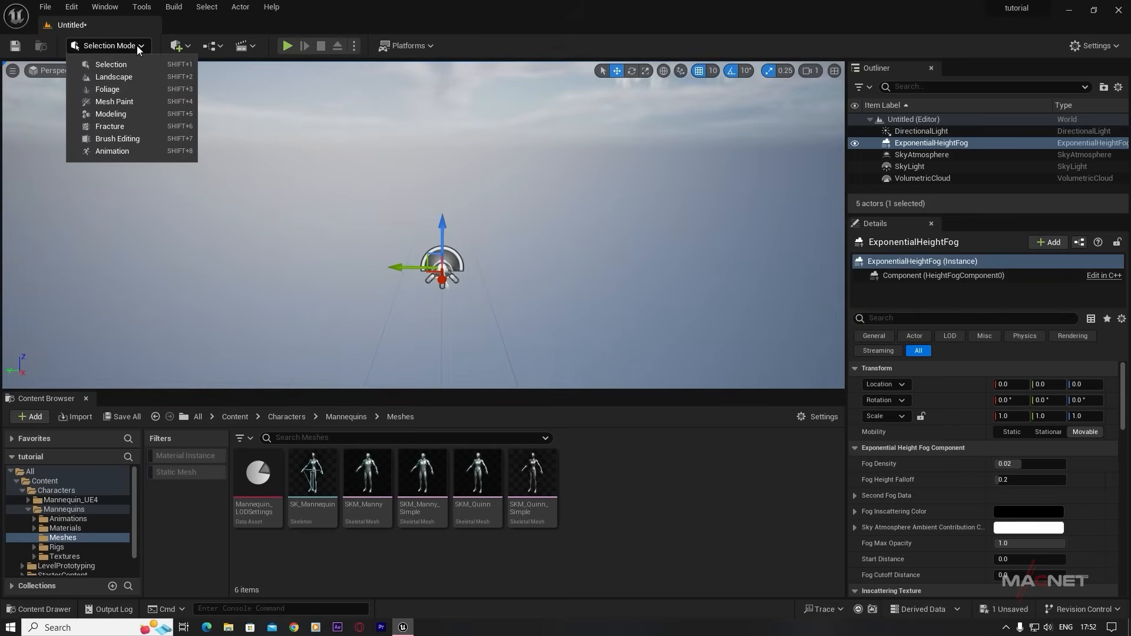
pyautogui.click(123, 79)
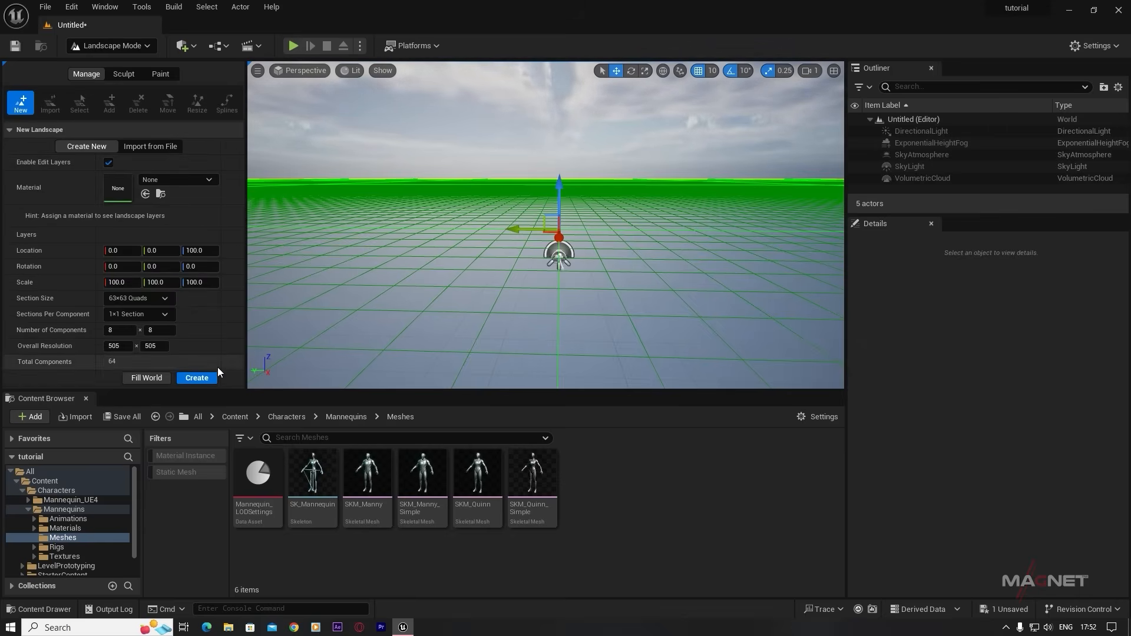
pyautogui.click(203, 379)
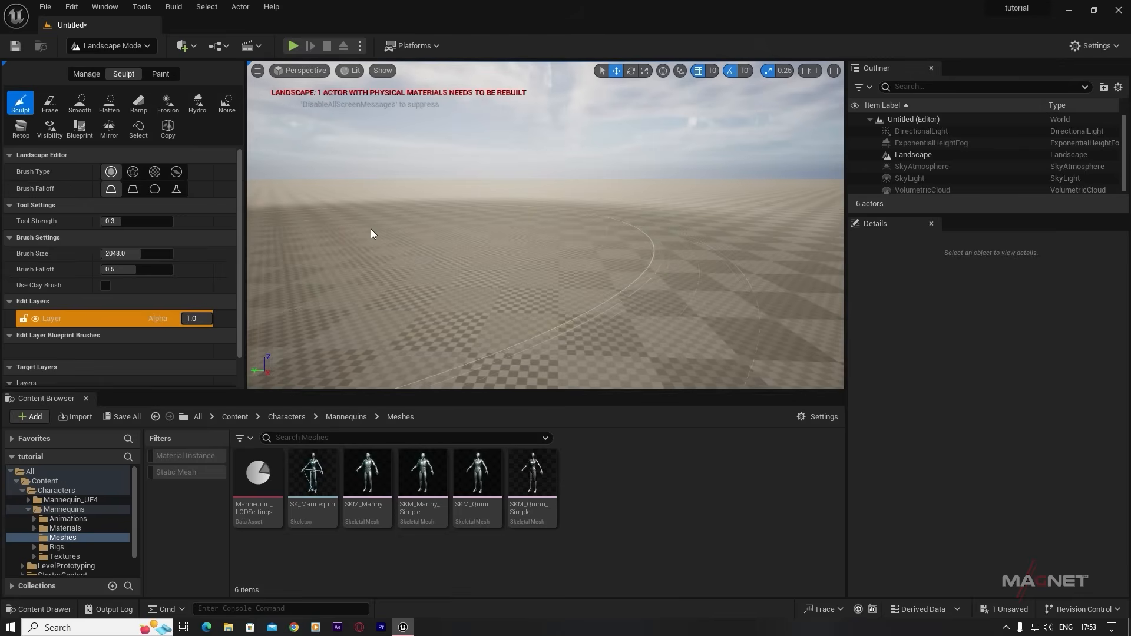
pyautogui.click(144, 46)
pyautogui.click(116, 66)
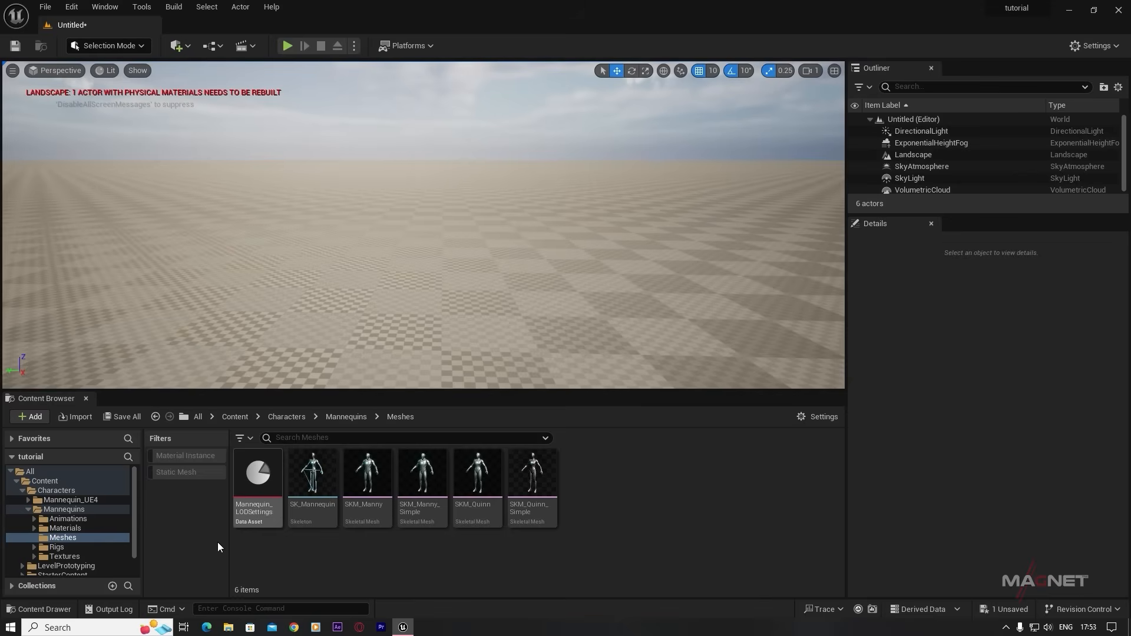
# - Place the SKM_Quinn_Simple mesh from Characters/Mannequins/Meshes on the landscape as a scale reference
pyautogui.click(55, 491)
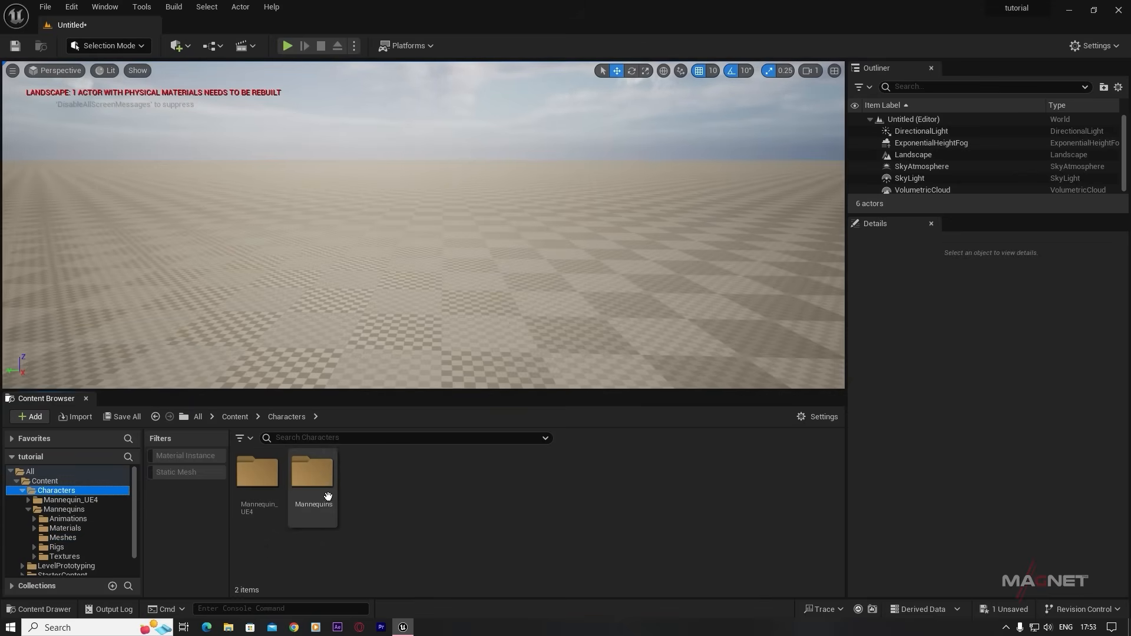
pyautogui.click(315, 469)
pyautogui.doubleClick(315, 468)
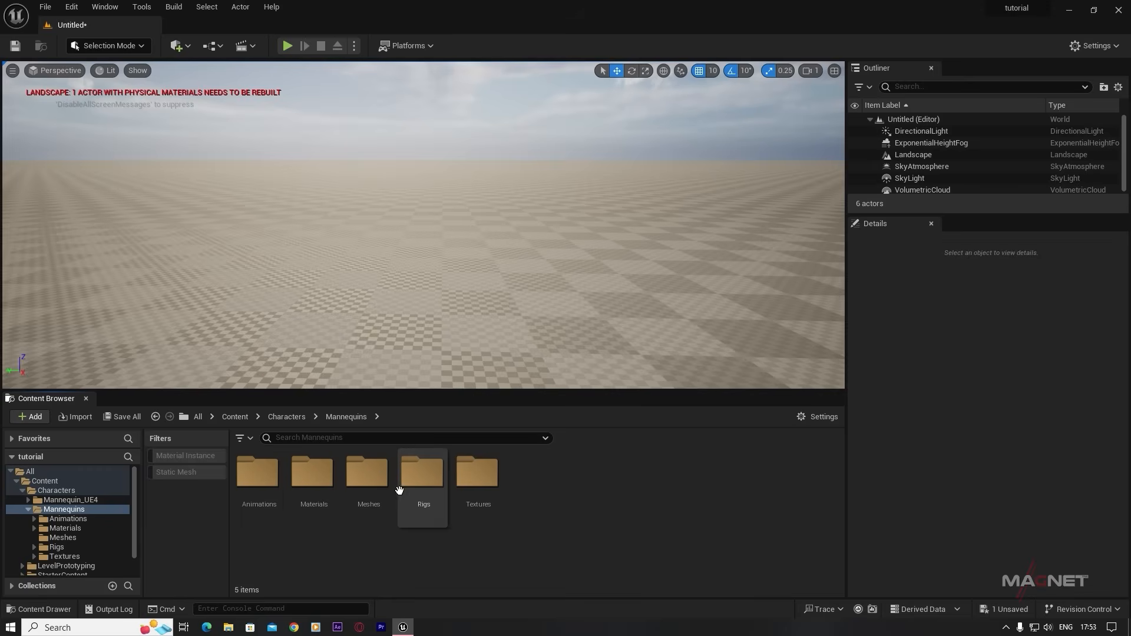
pyautogui.click(369, 470)
pyautogui.doubleClick(368, 469)
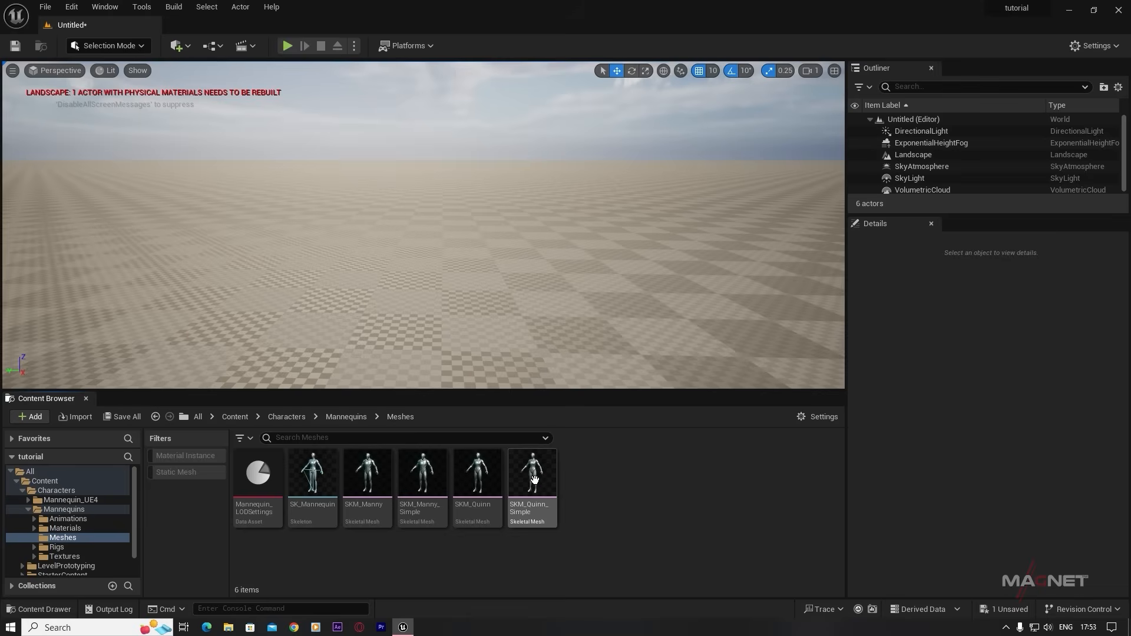
pyautogui.moveTo(534, 479); pyautogui.dragTo(425, 247)
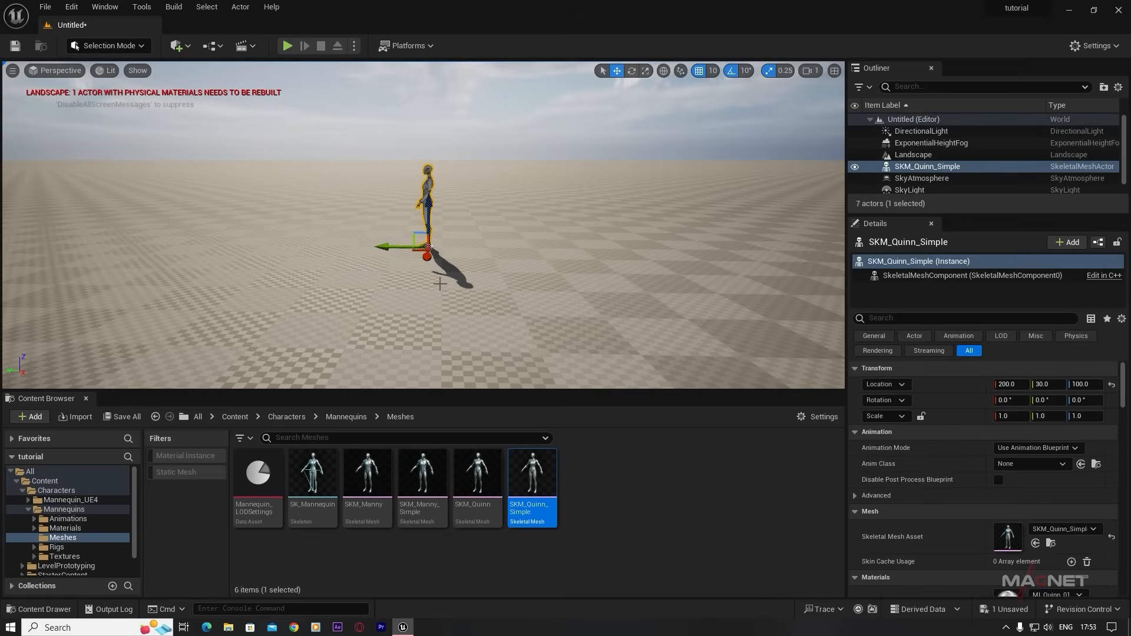
# - Set the landscape Sculpt brush size to about 278 and the tool strength to 0.444
pyautogui.click(112, 45)
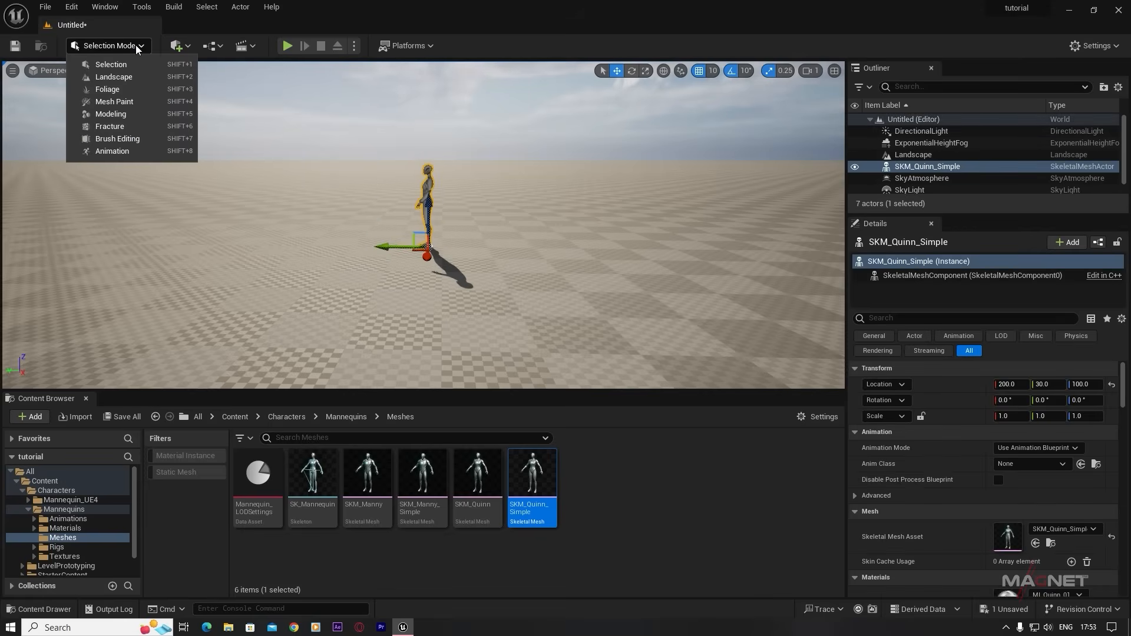
pyautogui.click(119, 80)
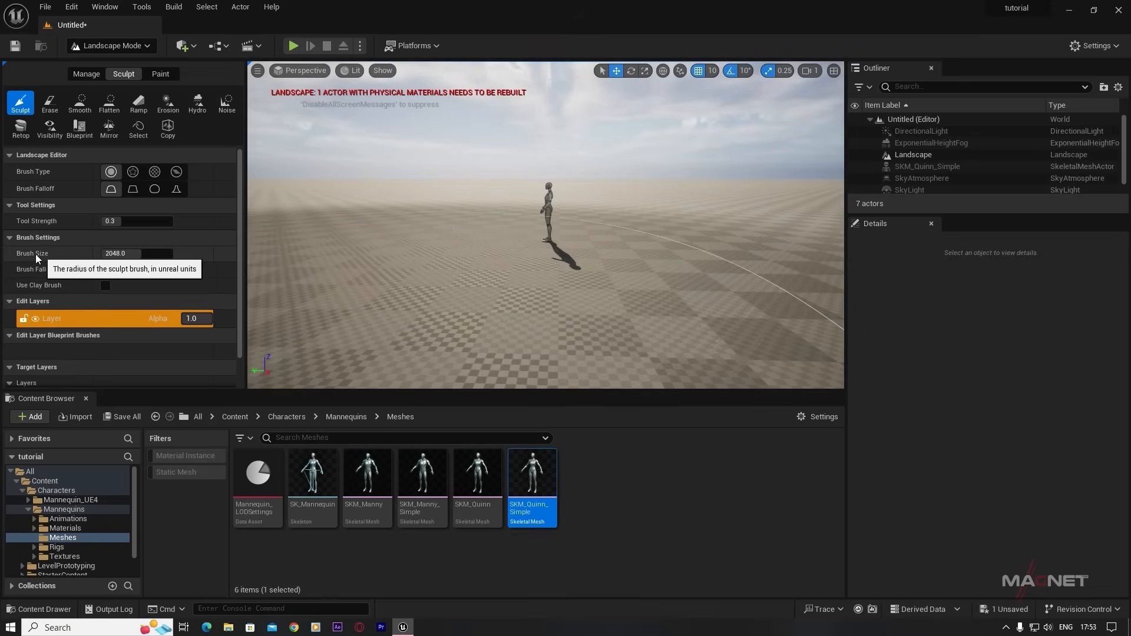
pyautogui.moveTo(136, 253); pyautogui.dragTo(107, 253)
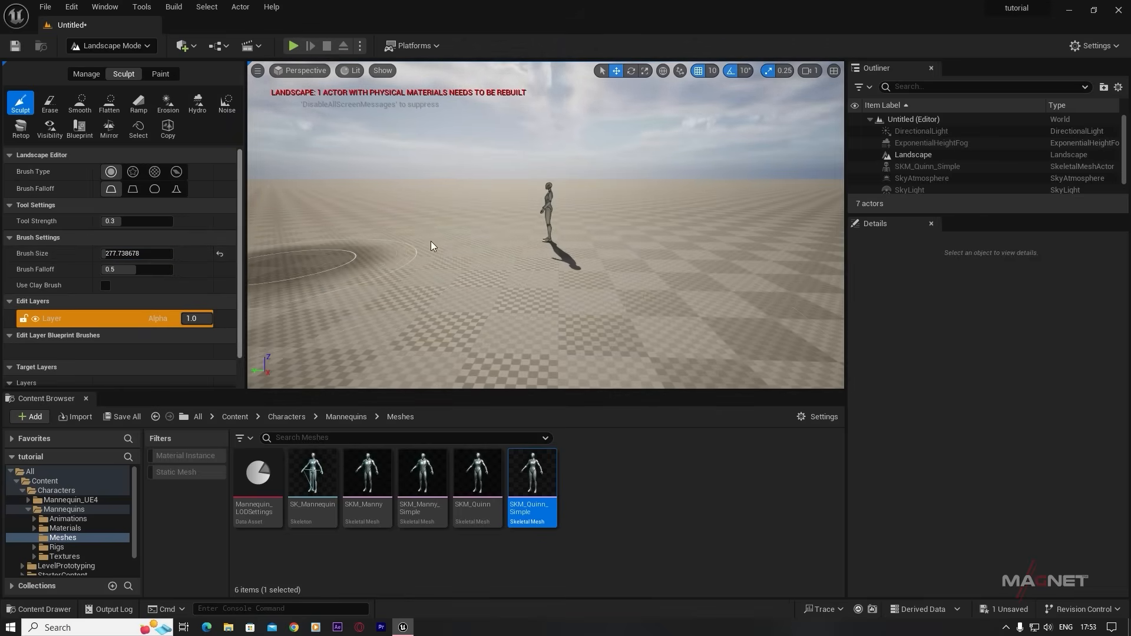
pyautogui.moveTo(501, 272)
pyautogui.mouseDown(button='right')
pyautogui.moveTo(477, 276)
pyautogui.moveTo(486, 294)
pyautogui.mouseUp(button='right')
pyautogui.press('w')
pyautogui.press('s')
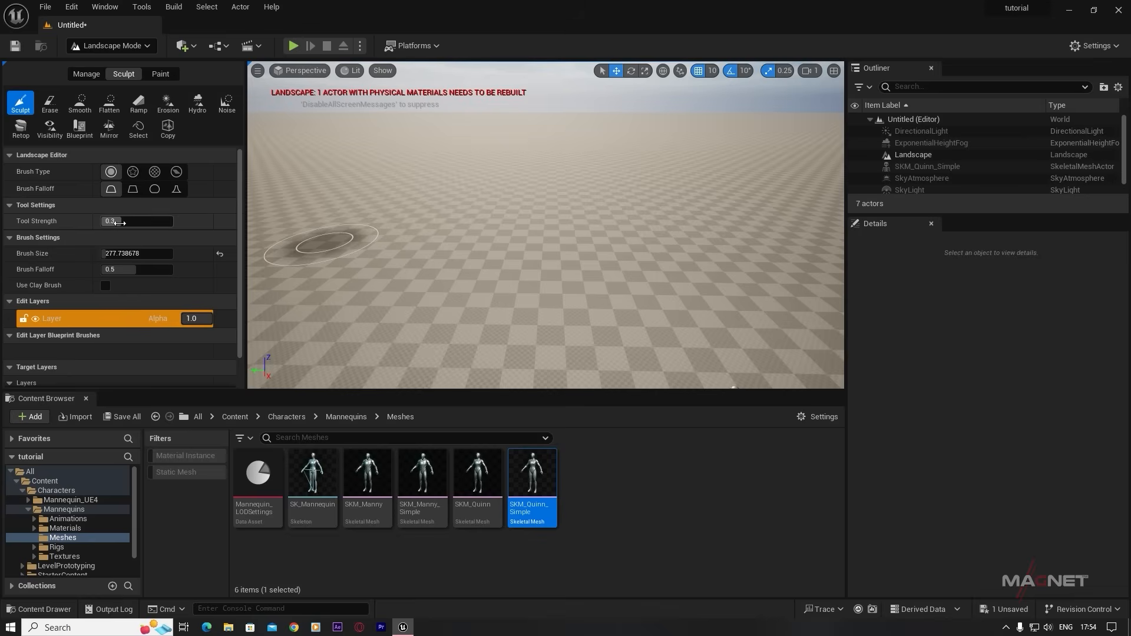
pyautogui.moveTo(120, 222); pyautogui.dragTo(134, 223)
# - Sculpt a cluster of steep, rocky hills with a tall central peak on the flat landscape near the mannequin
pyautogui.moveTo(415, 303); pyautogui.dragTo(434, 315, button='right')
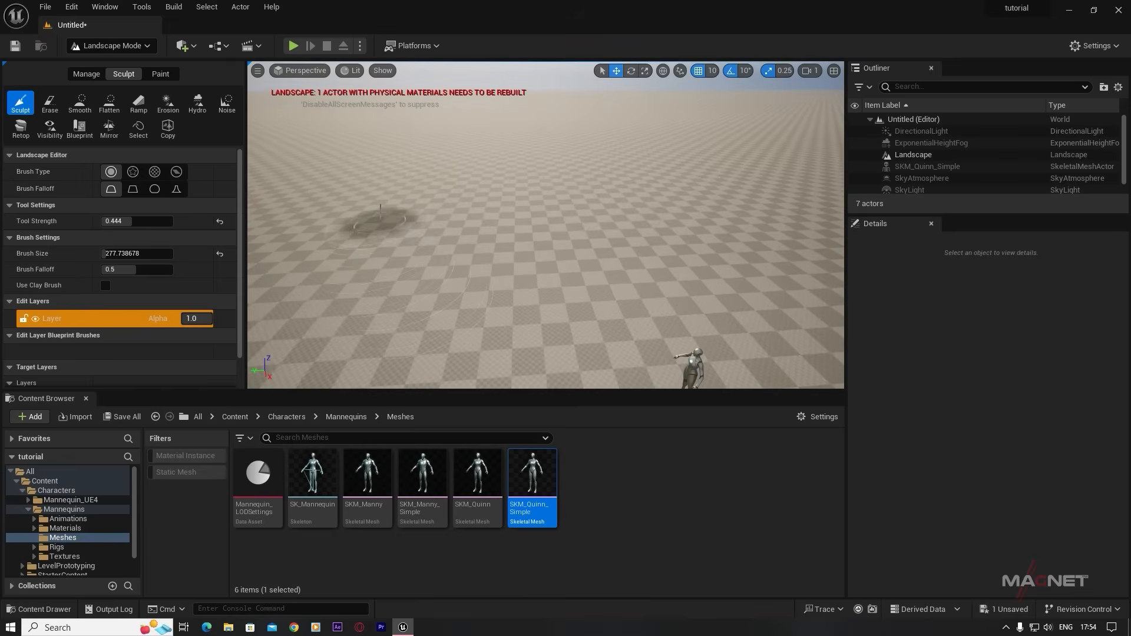
pyautogui.moveTo(381, 223)
pyautogui.mouseDown()
pyautogui.moveTo(394, 202)
pyautogui.moveTo(471, 206)
pyautogui.moveTo(345, 242)
pyautogui.moveTo(322, 224)
pyautogui.moveTo(283, 236)
pyautogui.moveTo(303, 280)
pyautogui.moveTo(296, 297)
pyautogui.moveTo(412, 260)
pyautogui.moveTo(482, 211)
pyautogui.moveTo(557, 221)
pyautogui.moveTo(546, 208)
pyautogui.moveTo(531, 236)
pyautogui.moveTo(356, 289)
pyautogui.mouseUp()
pyautogui.moveTo(356, 289)
pyautogui.mouseDown(button='right')
pyautogui.moveTo(413, 313)
pyautogui.moveTo(350, 302)
pyautogui.moveTo(353, 312)
pyautogui.moveTo(363, 266)
pyautogui.moveTo(354, 259)
pyautogui.moveTo(443, 247)
pyautogui.mouseUp(button='right')
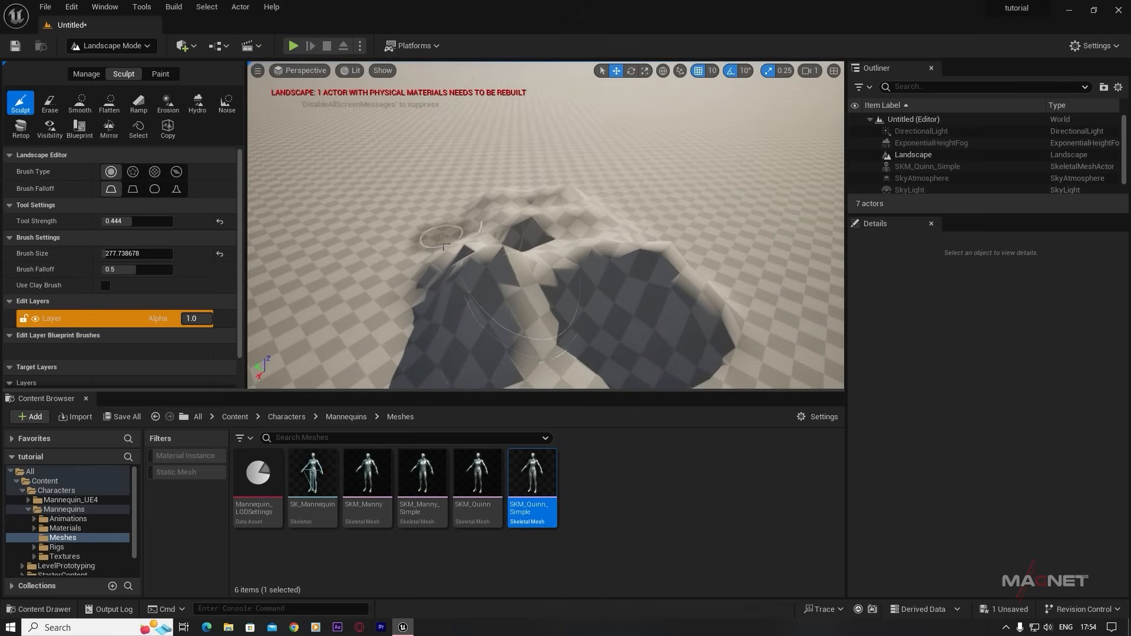
pyautogui.moveTo(405, 270)
pyautogui.mouseDown()
pyautogui.moveTo(391, 303)
pyautogui.moveTo(453, 218)
pyautogui.moveTo(666, 229)
pyautogui.moveTo(642, 204)
pyautogui.moveTo(580, 192)
pyautogui.moveTo(479, 197)
pyautogui.moveTo(404, 227)
pyautogui.moveTo(379, 222)
pyautogui.moveTo(295, 277)
pyautogui.moveTo(446, 187)
pyautogui.mouseUp()
pyautogui.moveTo(615, 214)
pyautogui.mouseDown()
pyautogui.moveTo(458, 273)
pyautogui.moveTo(538, 229)
pyautogui.moveTo(498, 237)
pyautogui.mouseUp()
pyautogui.moveTo(498, 237)
pyautogui.mouseDown(button='right')
pyautogui.moveTo(480, 182)
pyautogui.moveTo(477, 224)
pyautogui.mouseUp(button='right')
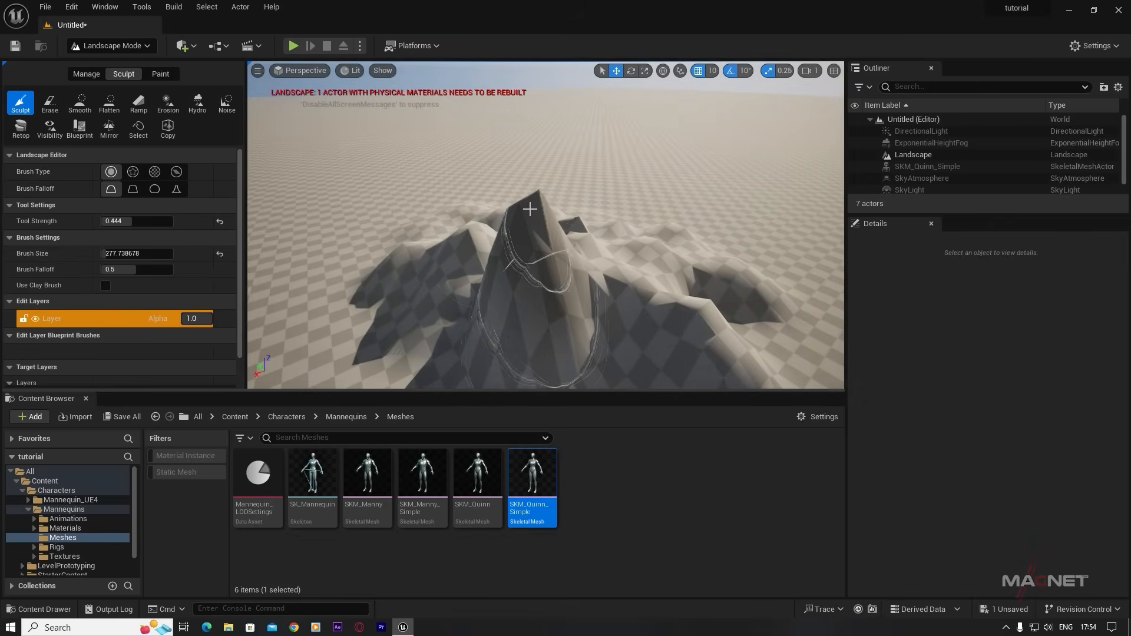
# - Flatten the slopes and the tall pointed peak of the sculpted hills into broad plateaus with the Flatten tool
pyautogui.click(109, 108)
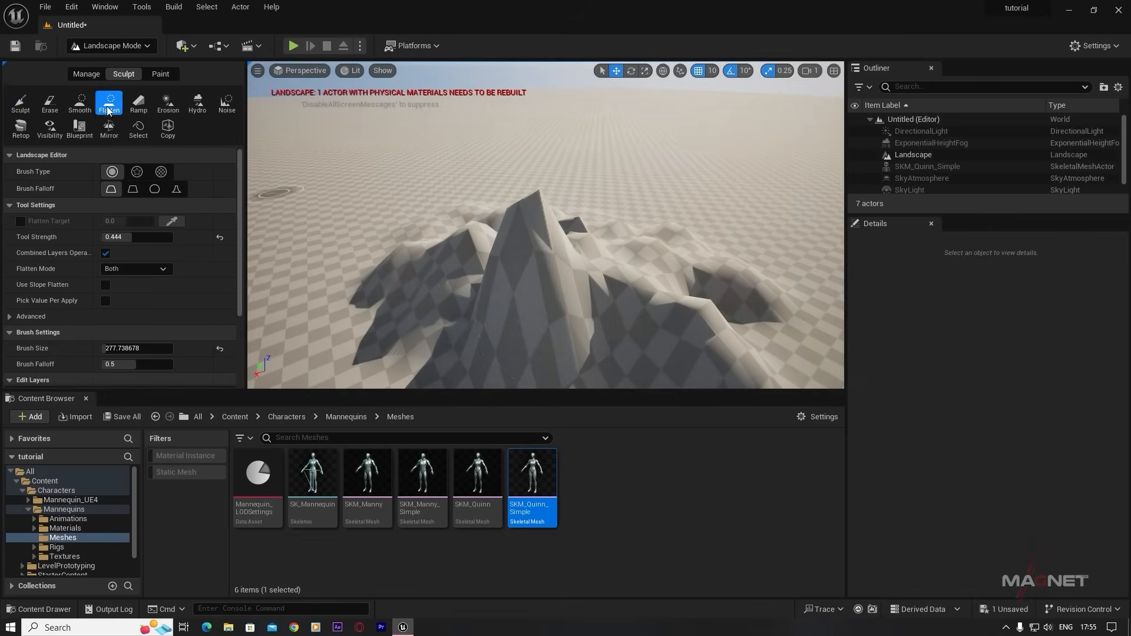
pyautogui.moveTo(513, 264)
pyautogui.mouseDown(button='right')
pyautogui.moveTo(593, 295)
pyautogui.moveTo(498, 219)
pyautogui.mouseUp(button='right')
pyautogui.press('w')
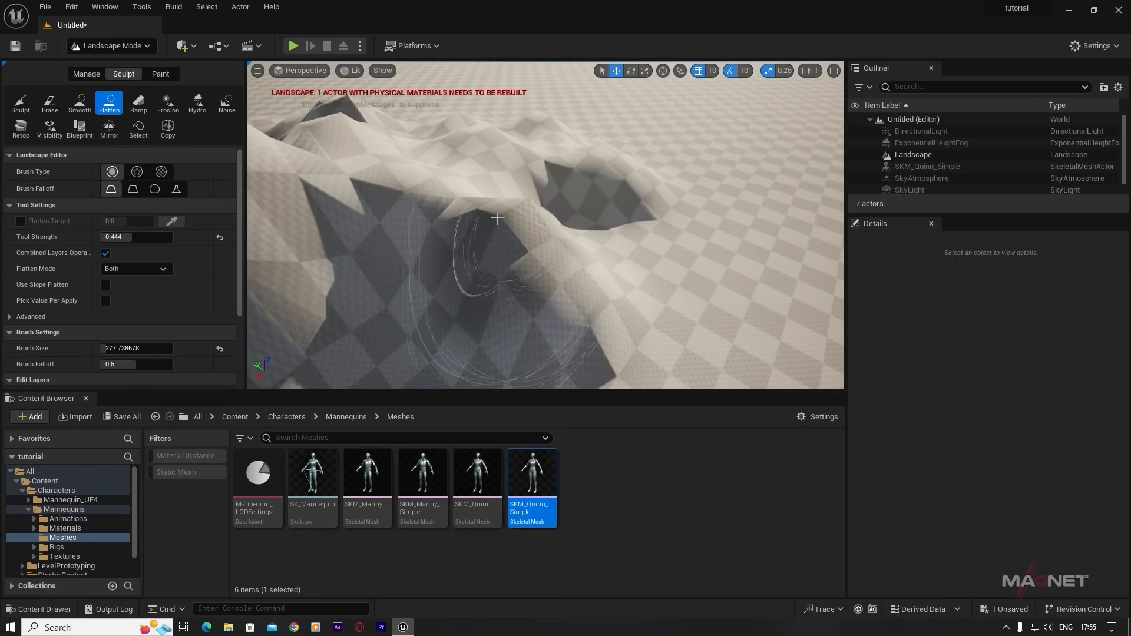
pyautogui.moveTo(498, 211)
pyautogui.mouseDown()
pyautogui.moveTo(508, 196)
pyautogui.moveTo(498, 207)
pyautogui.mouseUp()
pyautogui.moveTo(498, 206)
pyautogui.mouseDown(button='right')
pyautogui.moveTo(372, 172)
pyautogui.moveTo(369, 227)
pyautogui.moveTo(381, 239)
pyautogui.mouseUp(button='right')
pyautogui.press('e')
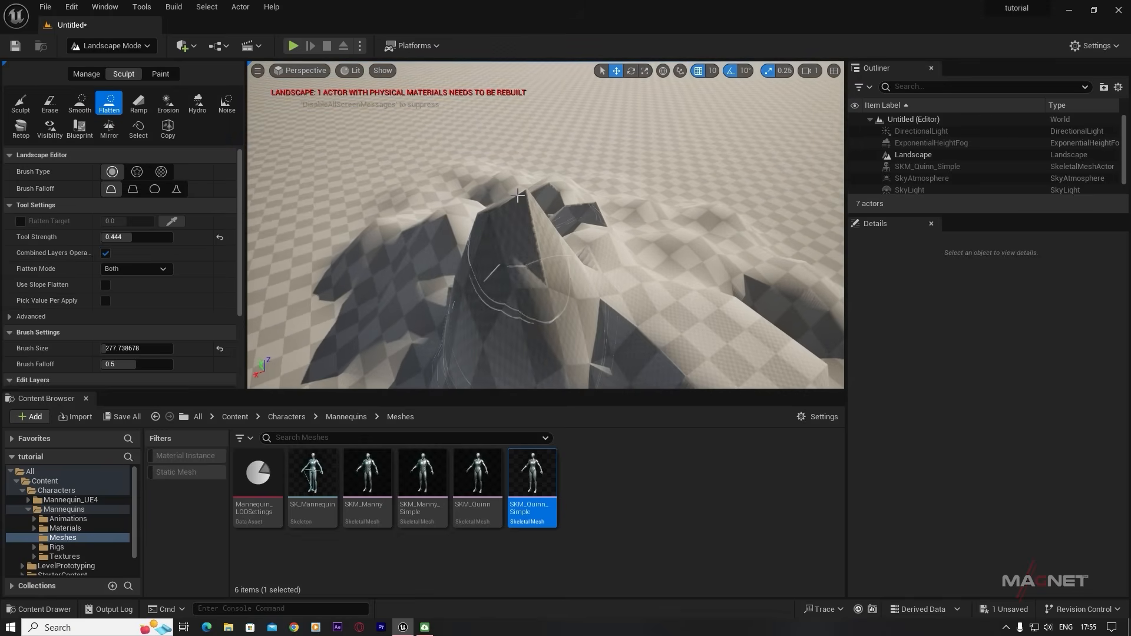
pyautogui.moveTo(521, 218); pyautogui.dragTo(582, 232)
pyautogui.moveTo(582, 232); pyautogui.dragTo(654, 234, button='right')
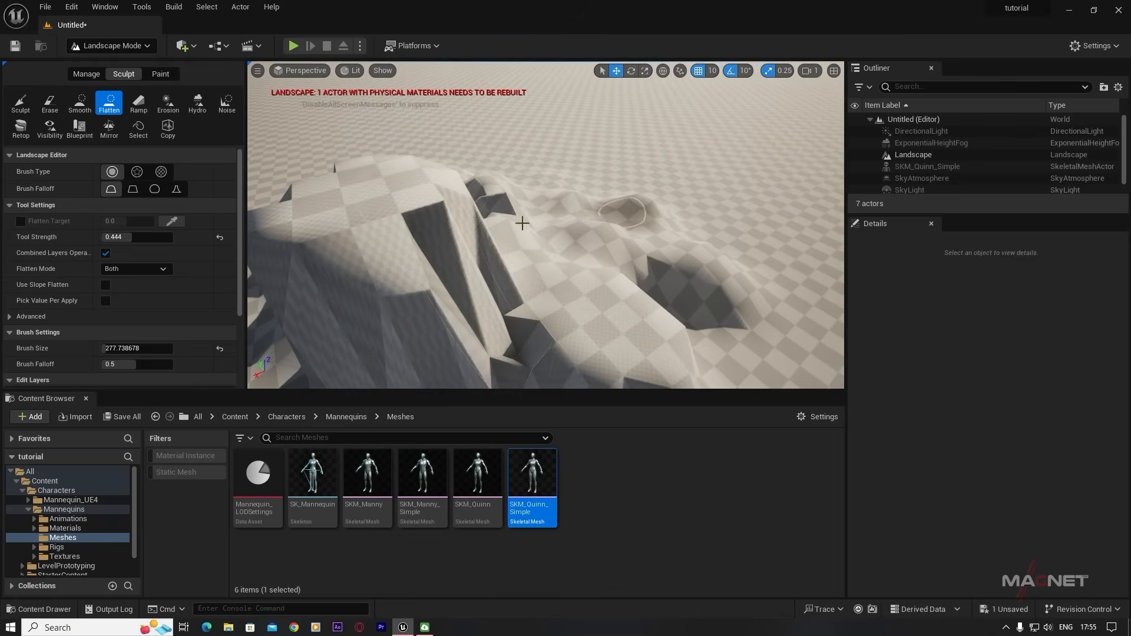
# - Flatten the jagged slopes and spikes around the tall sculpted peak into a broad raised plateau with the Flatten tool
pyautogui.moveTo(522, 222); pyautogui.dragTo(377, 209)
pyautogui.moveTo(412, 212); pyautogui.dragTo(312, 204, button='right')
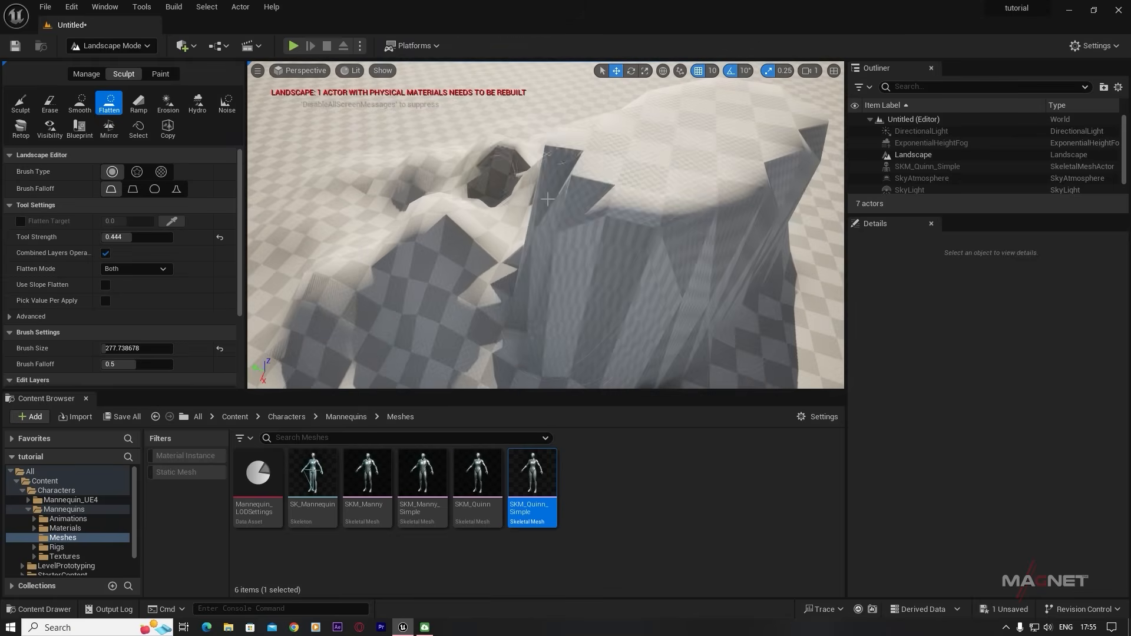
pyautogui.moveTo(495, 177)
pyautogui.mouseDown()
pyautogui.moveTo(487, 187)
pyautogui.moveTo(599, 119)
pyautogui.mouseUp()
pyautogui.moveTo(566, 135)
pyautogui.mouseDown(button='right')
pyautogui.moveTo(636, 100)
pyautogui.moveTo(516, 231)
pyautogui.moveTo(516, 292)
pyautogui.moveTo(439, 265)
pyautogui.moveTo(422, 203)
pyautogui.moveTo(557, 206)
pyautogui.moveTo(619, 265)
pyautogui.moveTo(554, 227)
pyautogui.moveTo(541, 276)
pyautogui.mouseUp(button='right')
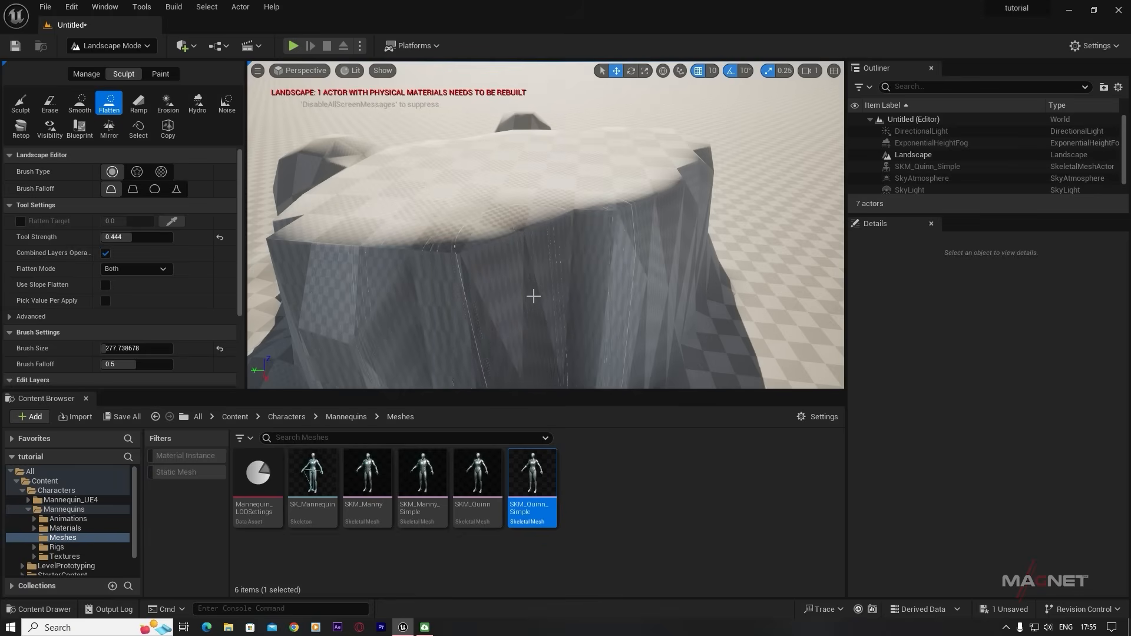
pyautogui.moveTo(525, 304); pyautogui.dragTo(472, 230, button='right')
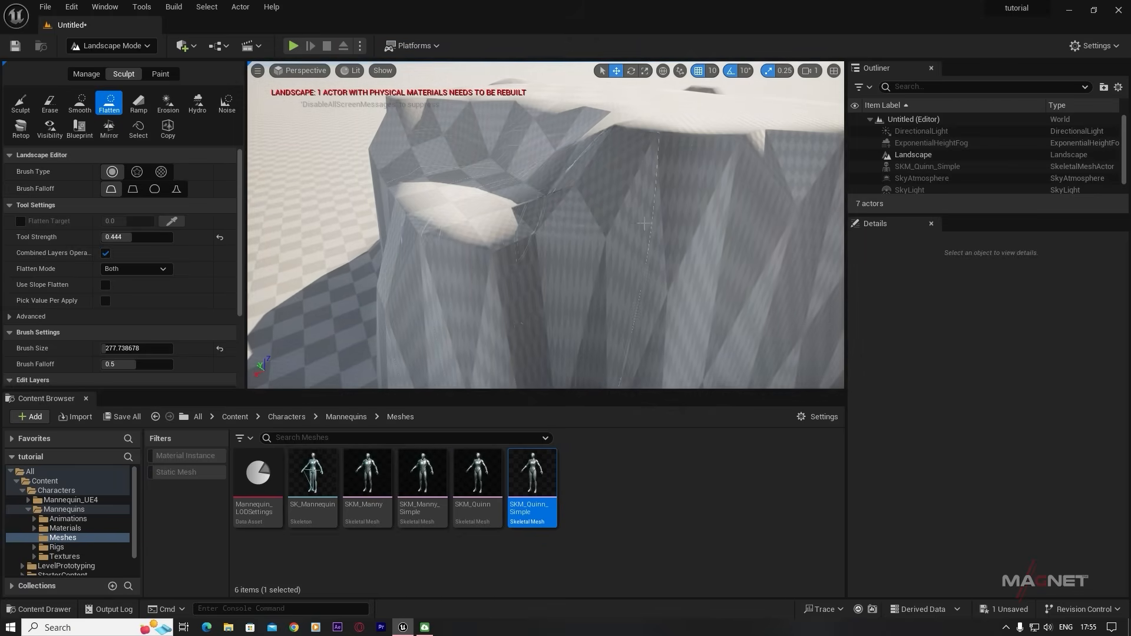
pyautogui.moveTo(588, 231); pyautogui.dragTo(588, 227)
pyautogui.moveTo(588, 226)
pyautogui.mouseDown(button='right')
pyautogui.moveTo(584, 236)
pyautogui.moveTo(572, 227)
pyautogui.mouseUp(button='right')
pyautogui.moveTo(572, 227); pyautogui.dragTo(637, 216)
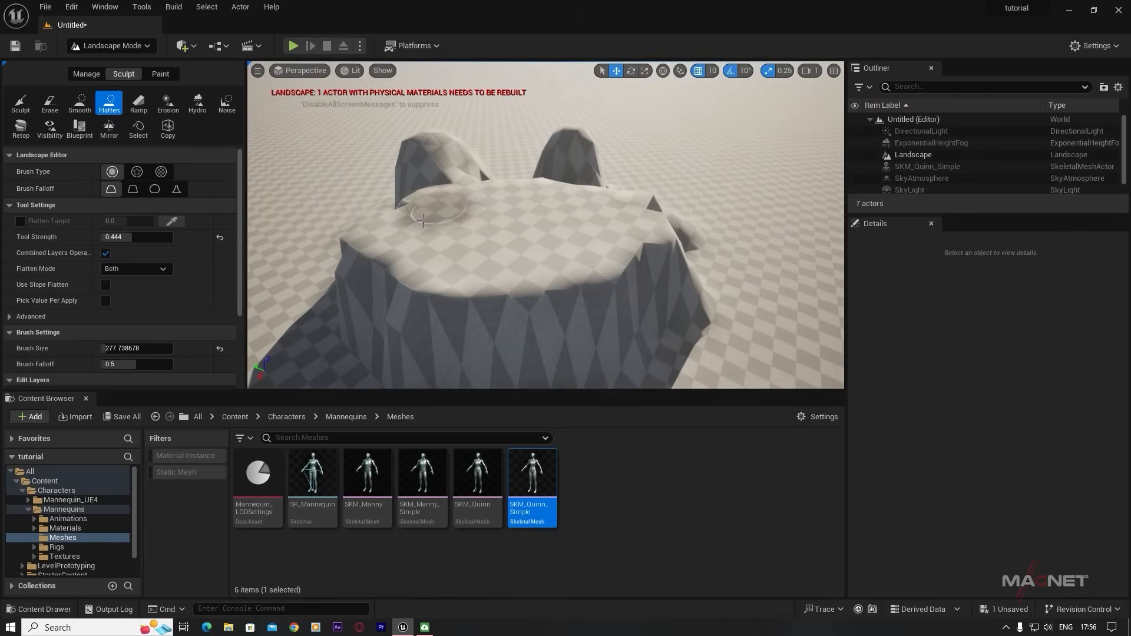
# - Level the raised bumps and uneven rim along the plateau's edges with the Flatten tool
pyautogui.moveTo(423, 221)
pyautogui.mouseDown(button='right')
pyautogui.moveTo(407, 210)
pyautogui.moveTo(412, 253)
pyautogui.moveTo(389, 242)
pyautogui.mouseUp(button='right')
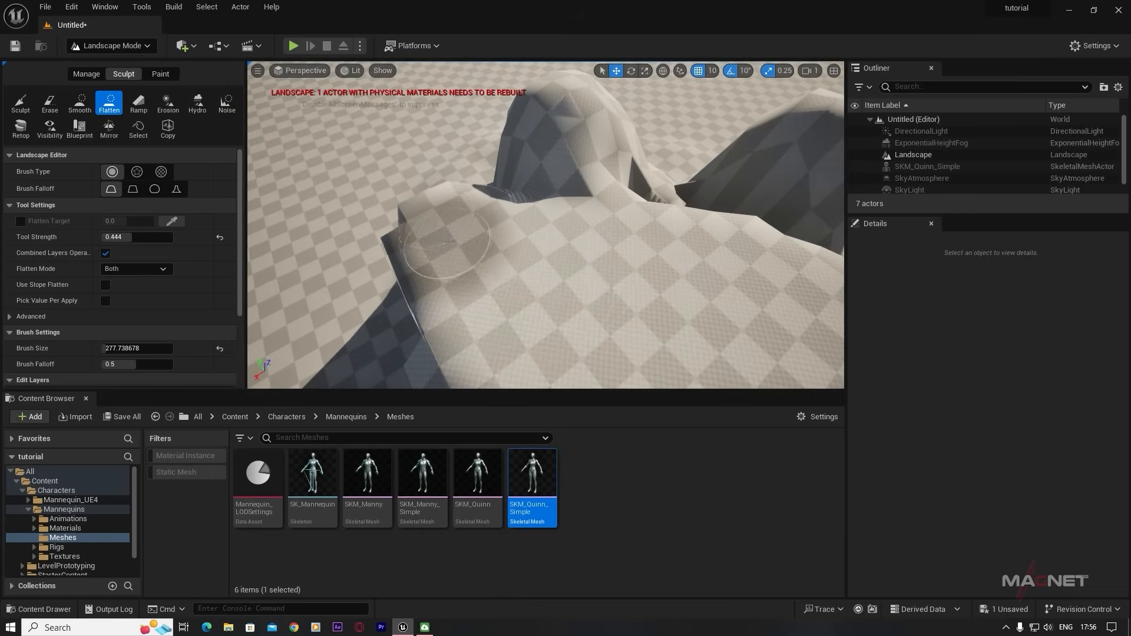
pyautogui.moveTo(442, 247)
pyautogui.mouseDown()
pyautogui.moveTo(566, 177)
pyautogui.moveTo(596, 171)
pyautogui.moveTo(631, 189)
pyautogui.moveTo(484, 188)
pyautogui.mouseUp()
pyautogui.moveTo(542, 155)
pyautogui.mouseDown()
pyautogui.moveTo(532, 162)
pyautogui.moveTo(707, 159)
pyautogui.moveTo(481, 166)
pyautogui.moveTo(406, 235)
pyautogui.mouseUp()
pyautogui.moveTo(407, 235); pyautogui.dragTo(530, 218, button='right')
pyautogui.moveTo(589, 183)
pyautogui.mouseDown()
pyautogui.moveTo(719, 200)
pyautogui.moveTo(684, 177)
pyautogui.mouseUp()
pyautogui.moveTo(684, 176)
pyautogui.mouseDown(button='right')
pyautogui.moveTo(625, 141)
pyautogui.moveTo(589, 224)
pyautogui.mouseUp(button='right')
pyautogui.moveTo(530, 224); pyautogui.dragTo(353, 236)
# - Extend the flattened plateau into one continuous surface with a steep curved cliff wall around a recessed bay
pyautogui.moveTo(354, 236)
pyautogui.mouseDown(button='right')
pyautogui.moveTo(413, 189)
pyautogui.moveTo(430, 285)
pyautogui.moveTo(578, 341)
pyautogui.mouseUp(button='right')
pyautogui.moveTo(584, 347)
pyautogui.mouseDown()
pyautogui.moveTo(607, 236)
pyautogui.moveTo(590, 142)
pyautogui.mouseUp()
pyautogui.moveTo(589, 141)
pyautogui.mouseDown(button='right')
pyautogui.moveTo(531, 165)
pyautogui.moveTo(589, 141)
pyautogui.mouseUp(button='right')
pyautogui.moveTo(589, 142)
pyautogui.mouseDown()
pyautogui.moveTo(669, 104)
pyautogui.moveTo(670, 169)
pyautogui.mouseUp()
pyautogui.moveTo(670, 169); pyautogui.dragTo(665, 179, button='right')
pyautogui.moveTo(377, 180); pyautogui.dragTo(445, 139, button='right')
pyautogui.moveTo(574, 227); pyautogui.dragTo(556, 209, button='right')
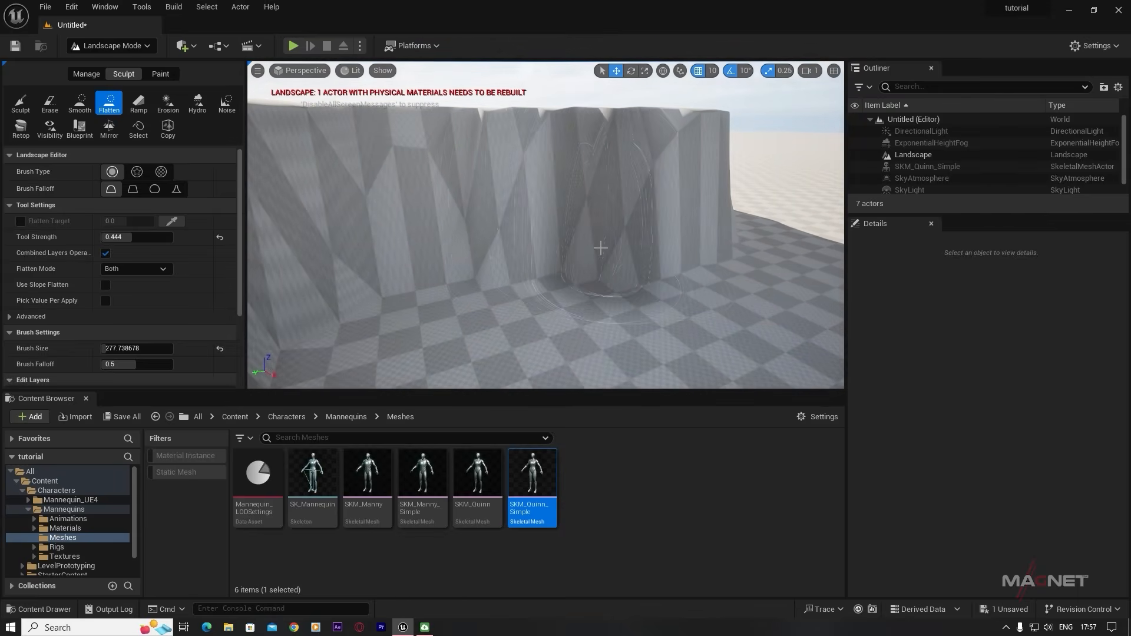
pyautogui.moveTo(613, 259)
pyautogui.mouseDown(button='right')
pyautogui.moveTo(575, 247)
pyautogui.moveTo(551, 256)
pyautogui.moveTo(540, 300)
pyautogui.moveTo(527, 296)
pyautogui.moveTo(641, 233)
pyautogui.mouseUp(button='right')
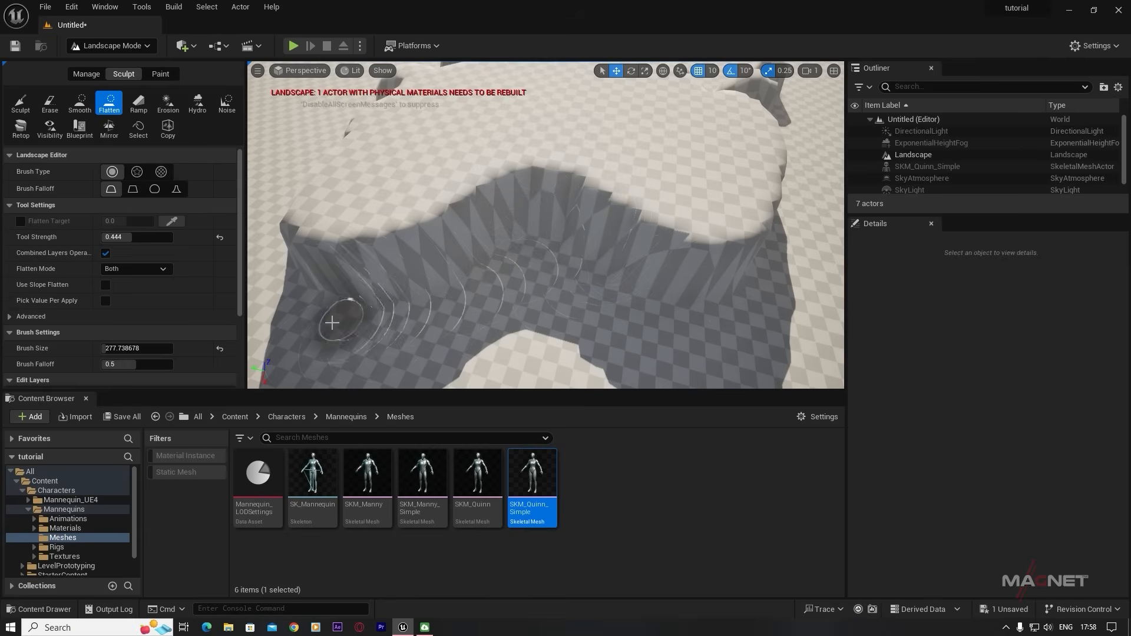
pyautogui.moveTo(578, 301)
pyautogui.mouseDown(button='right')
pyautogui.moveTo(539, 310)
pyautogui.moveTo(522, 245)
pyautogui.mouseUp(button='right')
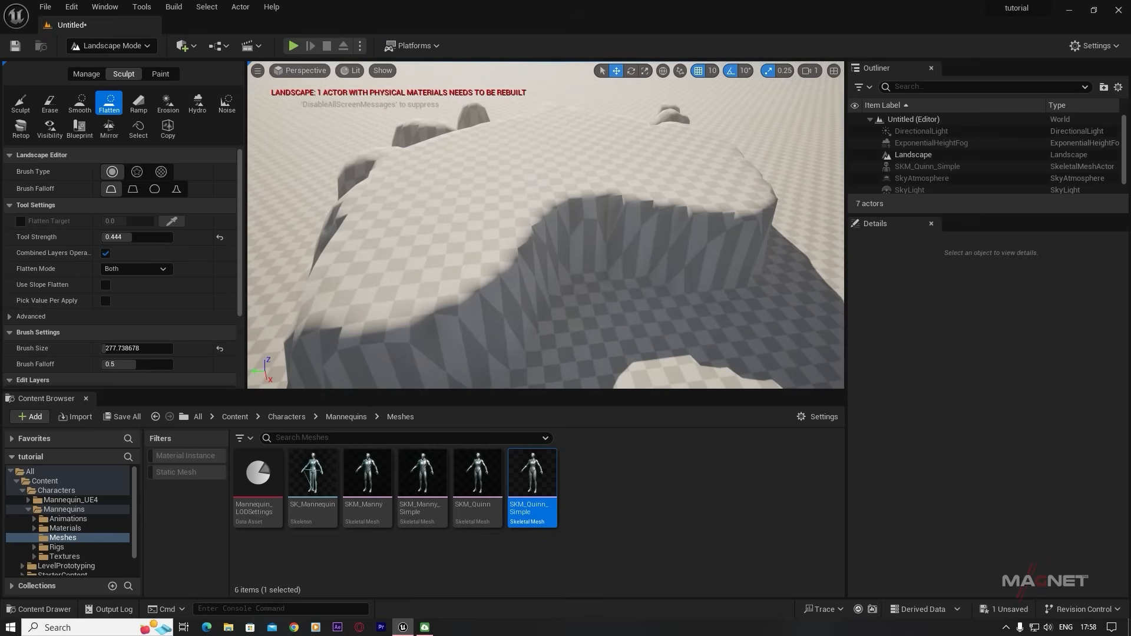
# - Add a landscape ramp from the plateau's cliff edge down across the recessed bay with the Ramp tool
pyautogui.click(139, 106)
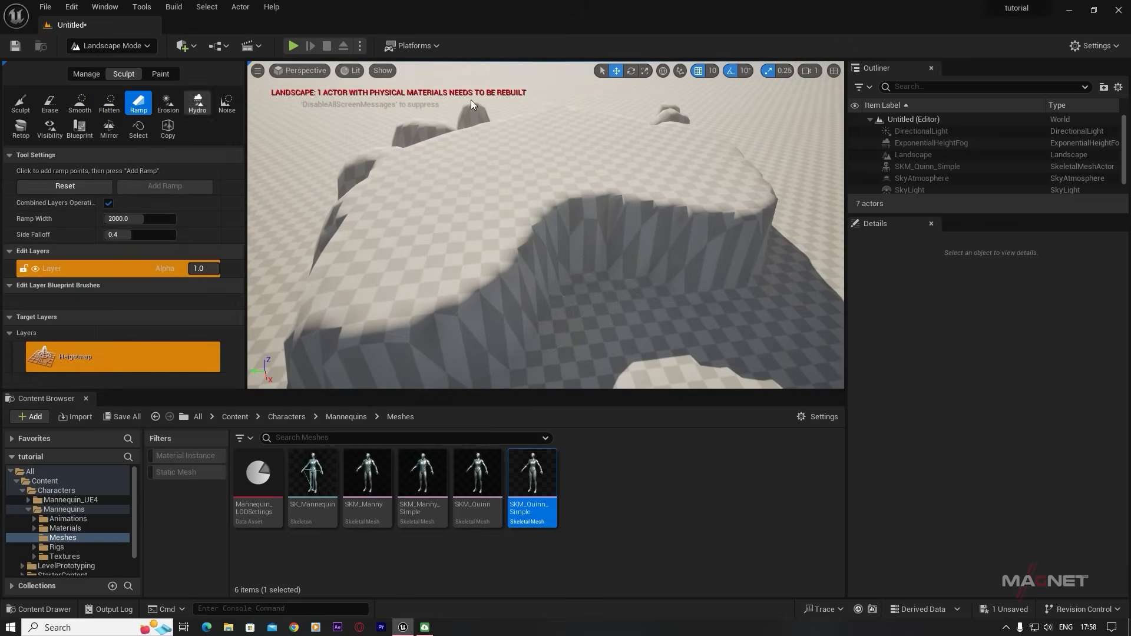
pyautogui.moveTo(545, 236); pyautogui.dragTo(595, 217, button='right')
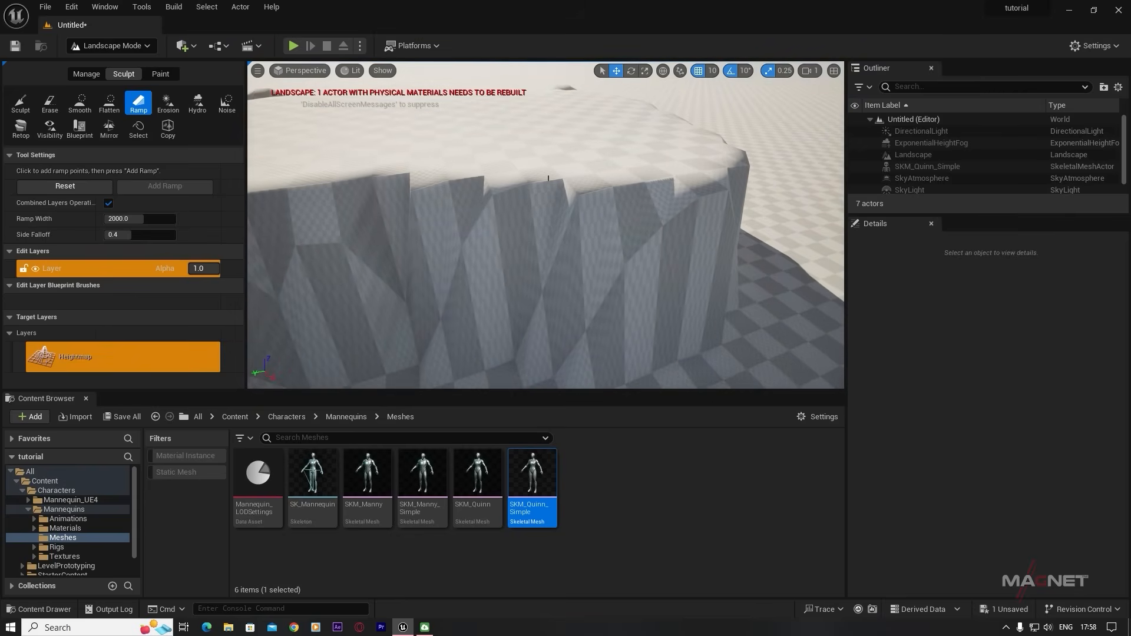
pyautogui.click(519, 182)
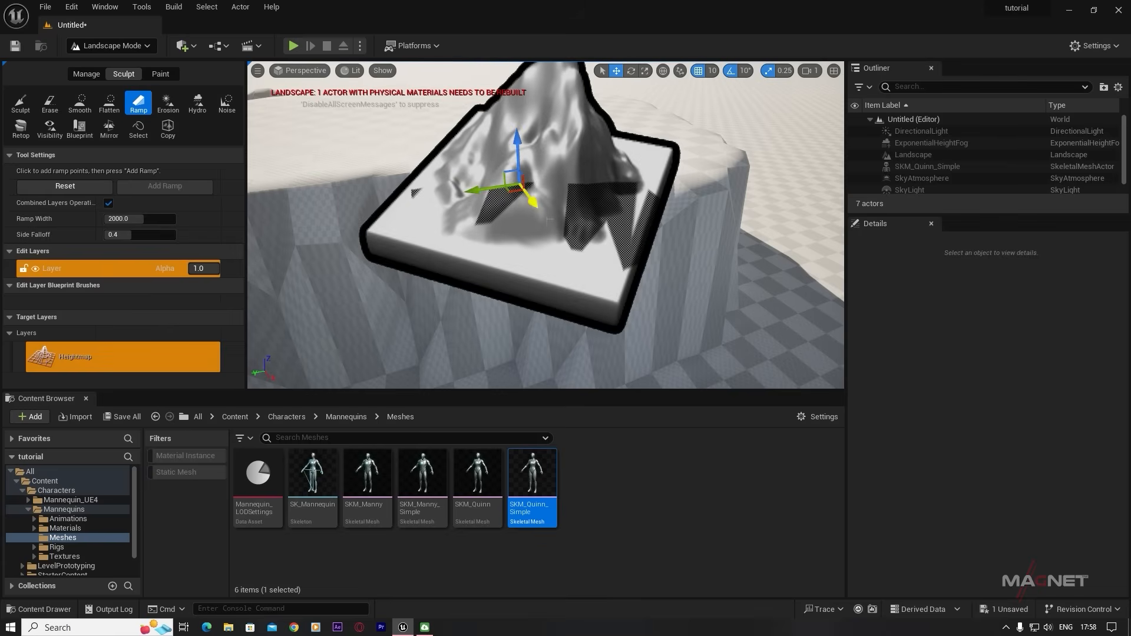
pyautogui.moveTo(592, 236)
pyautogui.mouseDown(button='right')
pyautogui.moveTo(586, 274)
pyautogui.moveTo(592, 236)
pyautogui.mouseUp(button='right')
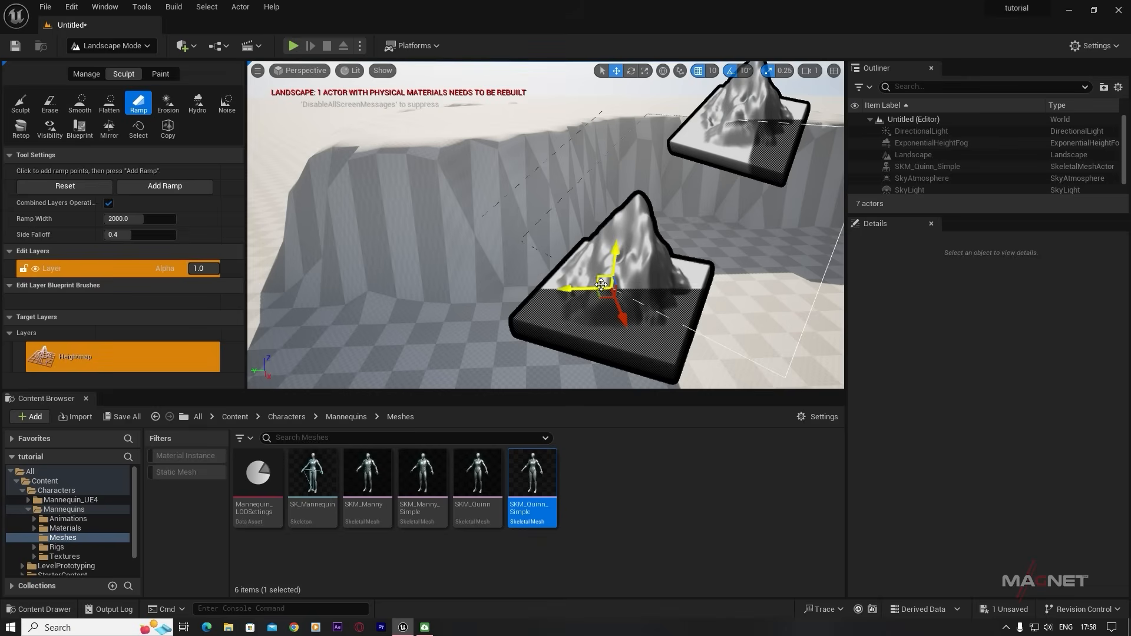
pyautogui.moveTo(648, 298); pyautogui.dragTo(648, 292, button='right')
pyautogui.moveTo(618, 238); pyautogui.dragTo(636, 237, button='right')
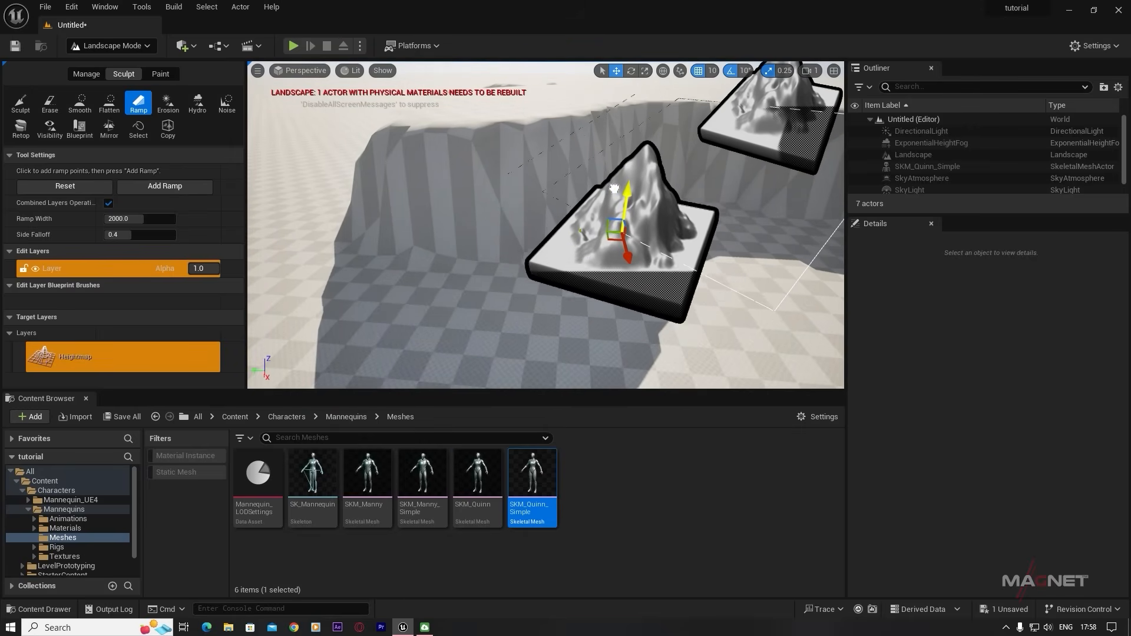
pyautogui.moveTo(687, 267); pyautogui.dragTo(485, 267, button='right')
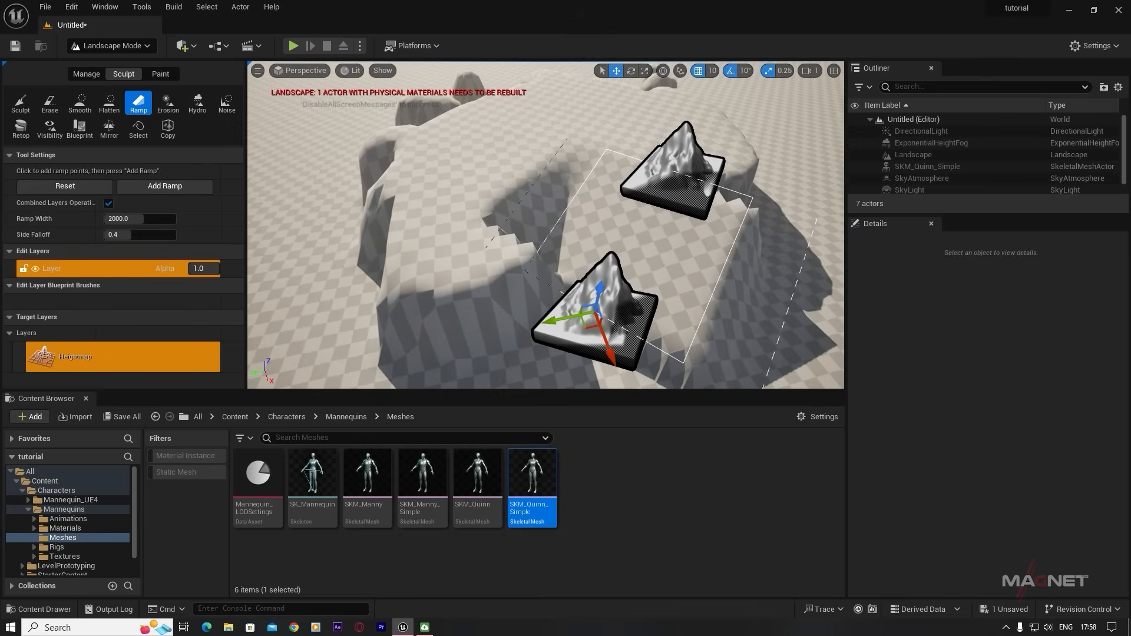
pyautogui.click(17, 103)
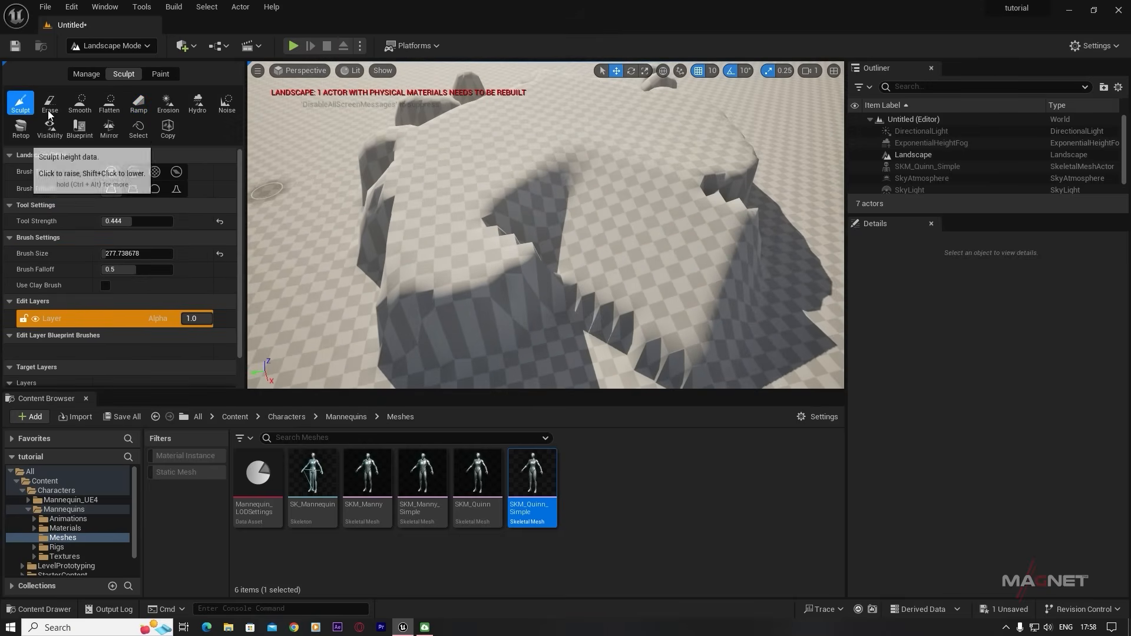
pyautogui.moveTo(536, 231)
pyautogui.mouseDown(button='right')
pyautogui.moveTo(563, 244)
pyautogui.moveTo(560, 224)
pyautogui.moveTo(534, 253)
pyautogui.moveTo(517, 230)
pyautogui.mouseUp(button='right')
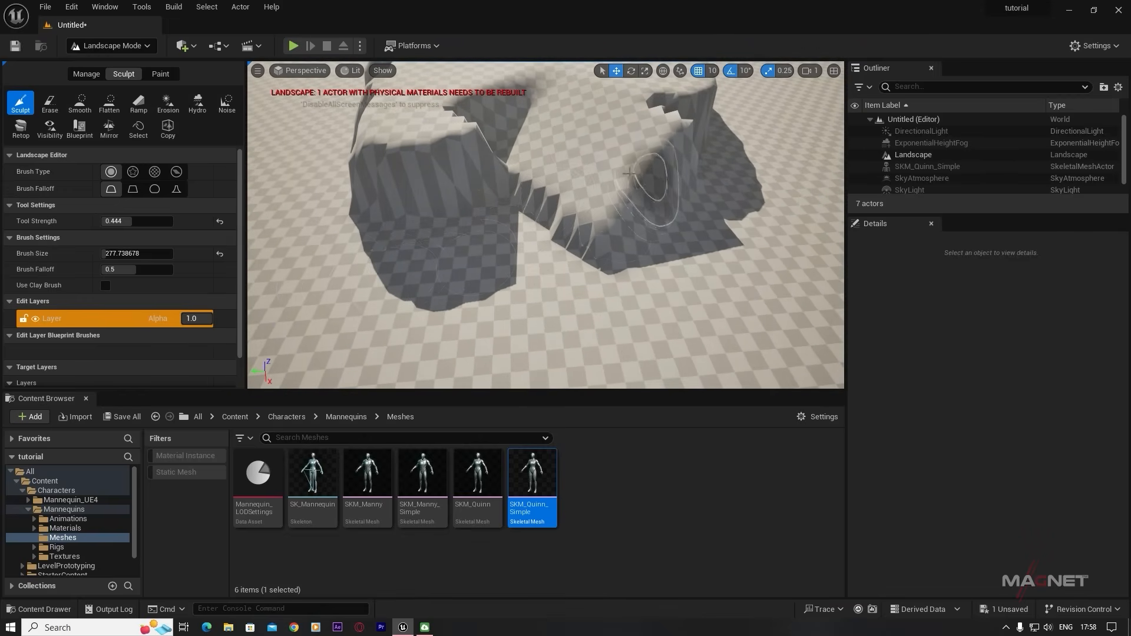
pyautogui.moveTo(630, 172); pyautogui.dragTo(607, 159, button='right')
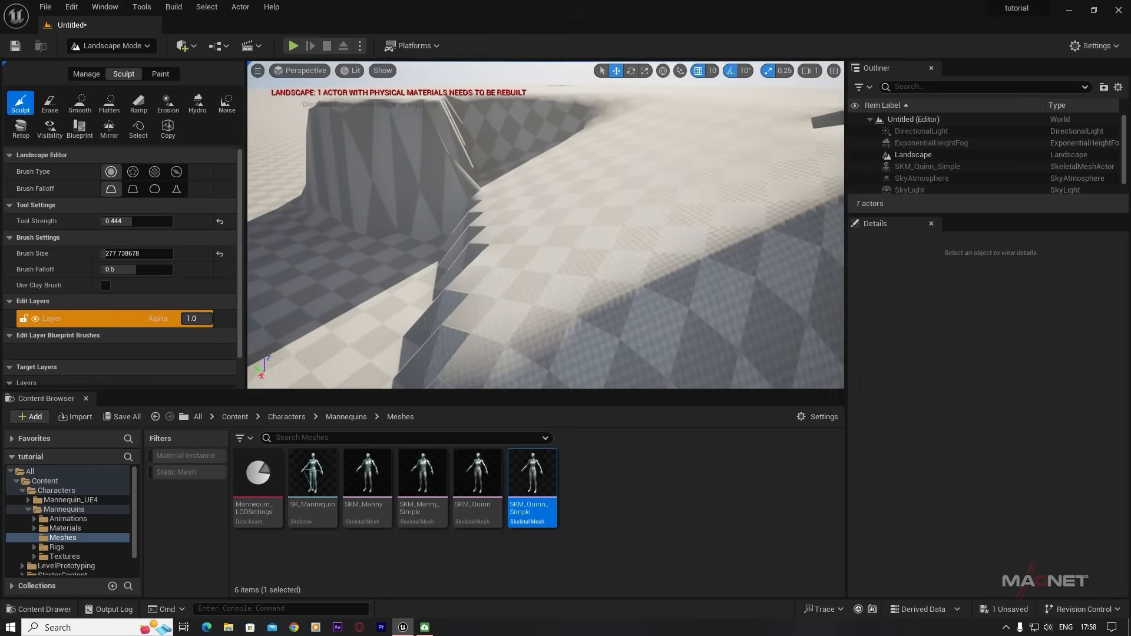
# - Add a second landscape ramp that continues the first ramp down to the flat ground beside the cliff
pyautogui.click(137, 106)
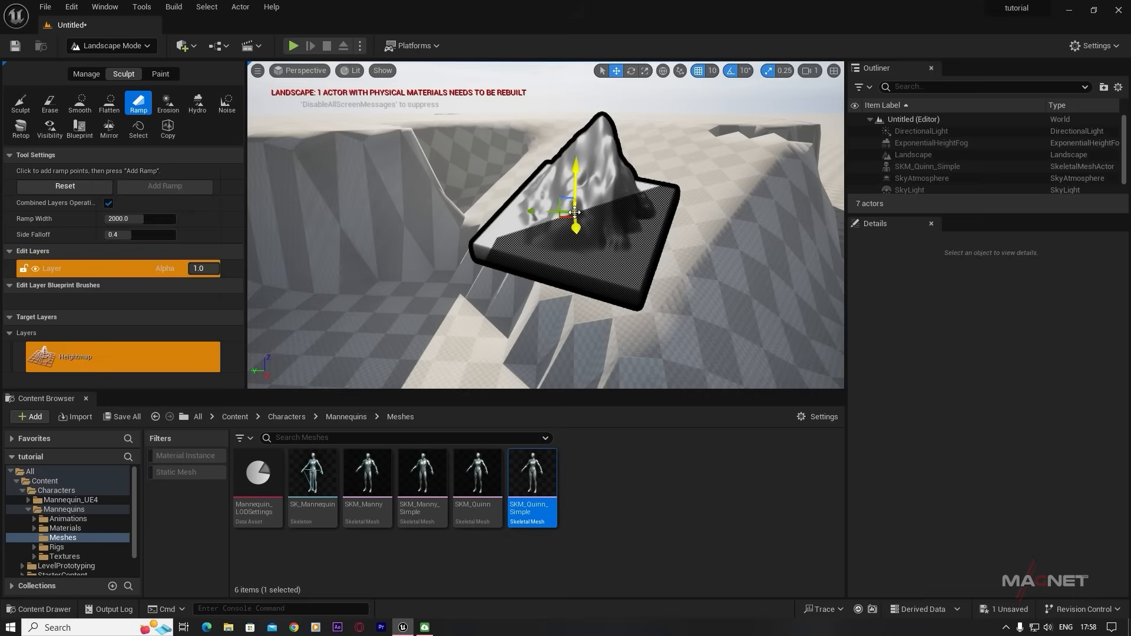
pyautogui.moveTo(632, 268); pyautogui.dragTo(613, 268, button='right')
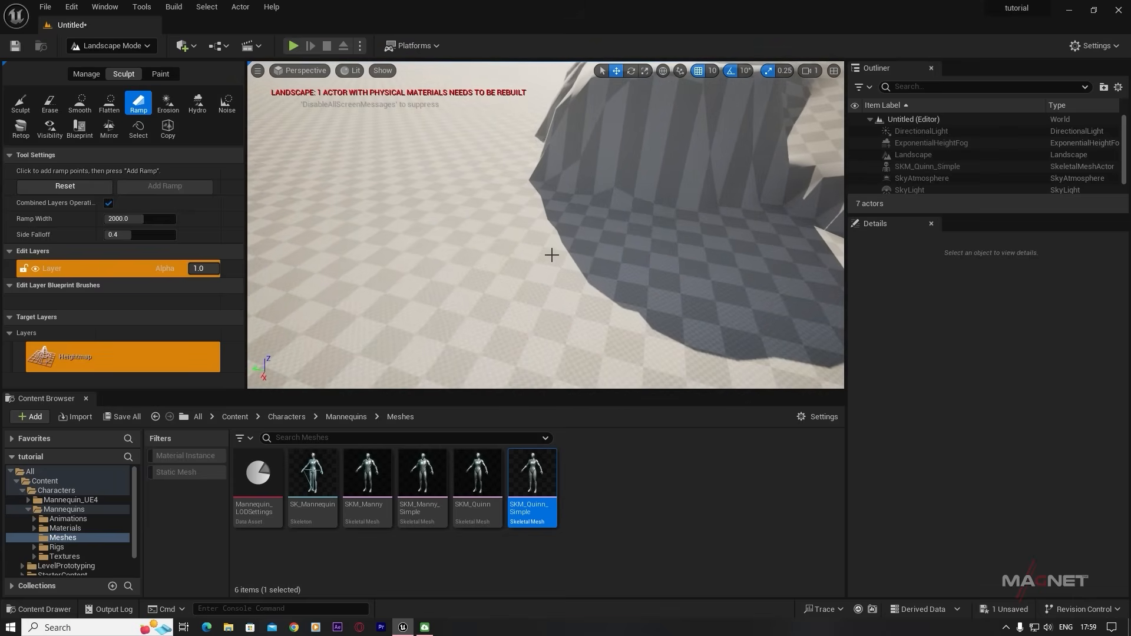
pyautogui.moveTo(506, 220); pyautogui.dragTo(580, 226, button='right')
pyautogui.press('Return')
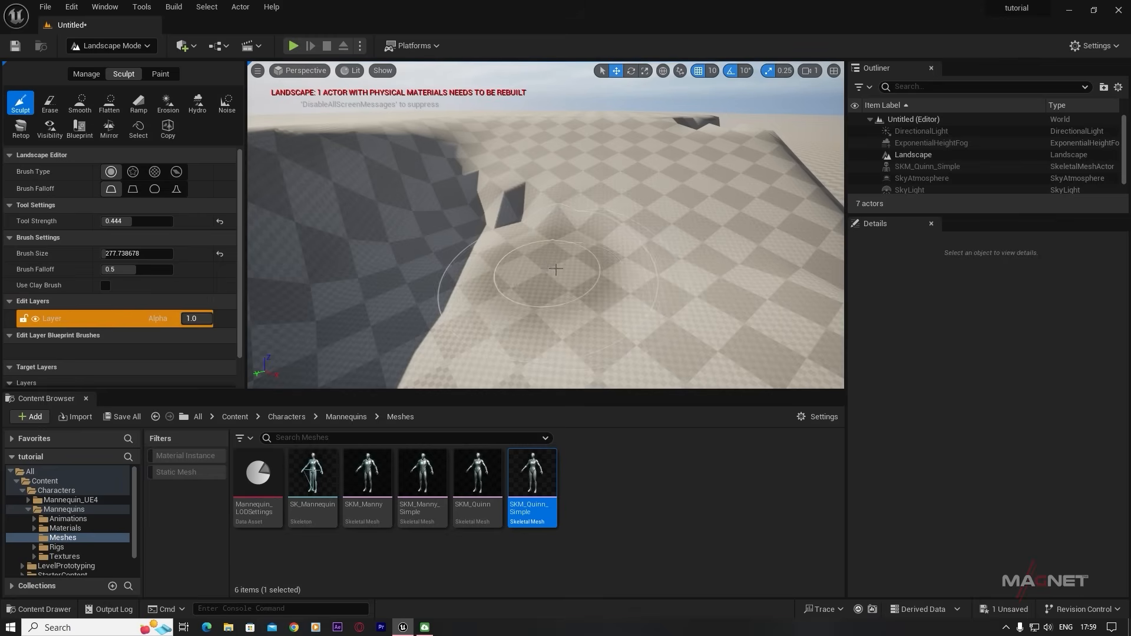
pyautogui.moveTo(556, 266)
pyautogui.mouseDown(button='right')
pyautogui.moveTo(574, 253)
pyautogui.moveTo(542, 240)
pyautogui.mouseUp(button='right')
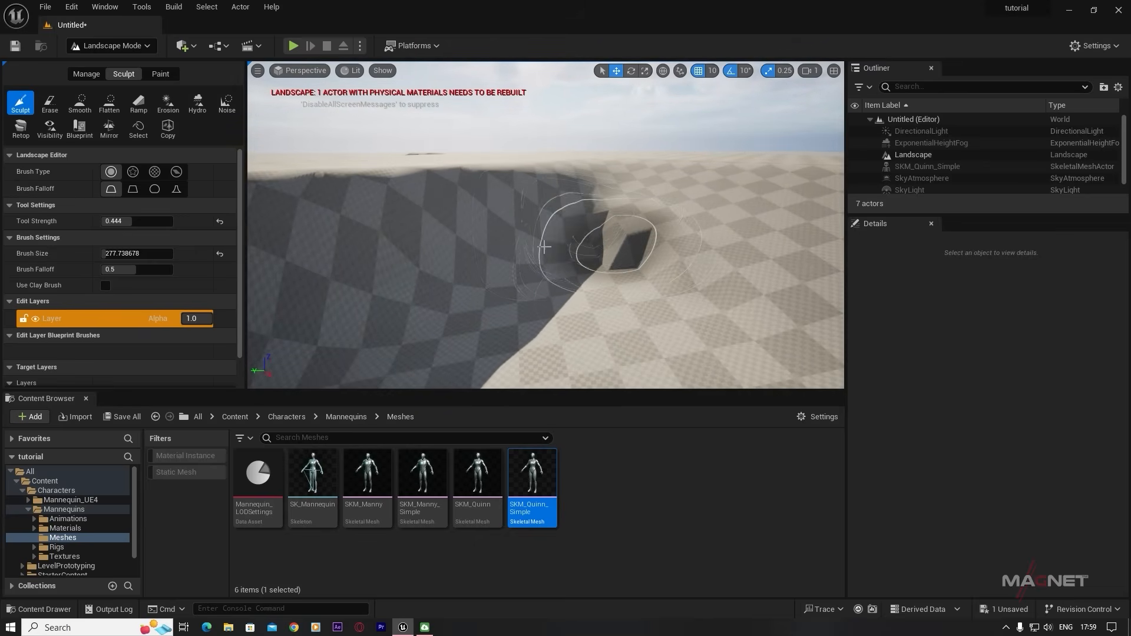
# - Smooth the jagged edges and joints of the ramps into a gentle slope leading from the ground to the plateau with the Smooth tool
pyautogui.click(81, 106)
pyautogui.moveTo(648, 254)
pyautogui.mouseDown()
pyautogui.moveTo(576, 258)
pyautogui.moveTo(607, 247)
pyautogui.moveTo(577, 201)
pyautogui.moveTo(554, 224)
pyautogui.moveTo(391, 262)
pyautogui.mouseUp()
pyautogui.moveTo(391, 261)
pyautogui.mouseDown(button='right')
pyautogui.moveTo(407, 301)
pyautogui.moveTo(395, 324)
pyautogui.moveTo(424, 322)
pyautogui.mouseUp(button='right')
pyautogui.moveTo(616, 289)
pyautogui.mouseDown()
pyautogui.moveTo(595, 240)
pyautogui.moveTo(610, 220)
pyautogui.moveTo(648, 227)
pyautogui.mouseUp()
pyautogui.moveTo(648, 228); pyautogui.dragTo(613, 254, button='right')
pyautogui.moveTo(607, 265); pyautogui.dragTo(653, 236)
pyautogui.moveTo(653, 235)
pyautogui.mouseDown(button='right')
pyautogui.moveTo(637, 254)
pyautogui.moveTo(648, 277)
pyautogui.mouseUp(button='right')
pyautogui.moveTo(652, 236)
pyautogui.mouseDown()
pyautogui.moveTo(657, 202)
pyautogui.moveTo(640, 177)
pyautogui.mouseUp()
pyautogui.moveTo(442, 247); pyautogui.dragTo(439, 206, button='right')
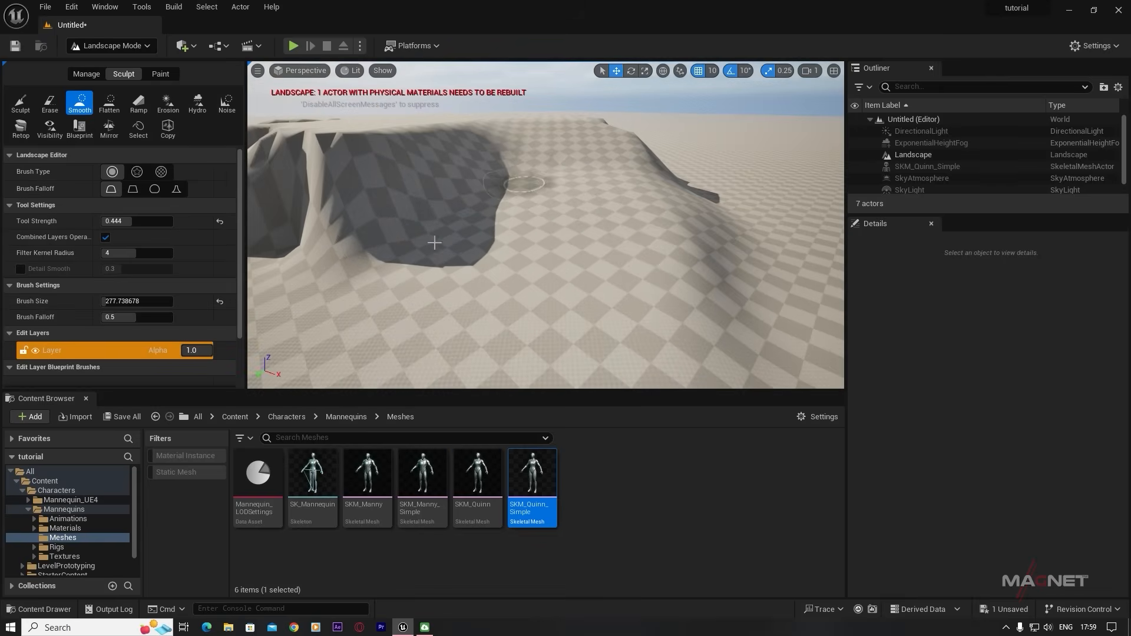
# - Switch to Selection mode and move the SKM_Quinn_Simple mannequin onto the foot of the slope, at about X 1620, Y 2010, Z 230
pyautogui.moveTo(566, 295)
pyautogui.mouseDown(button='right')
pyautogui.moveTo(592, 291)
pyautogui.moveTo(536, 313)
pyautogui.moveTo(581, 316)
pyautogui.mouseUp(button='right')
pyautogui.click(145, 47)
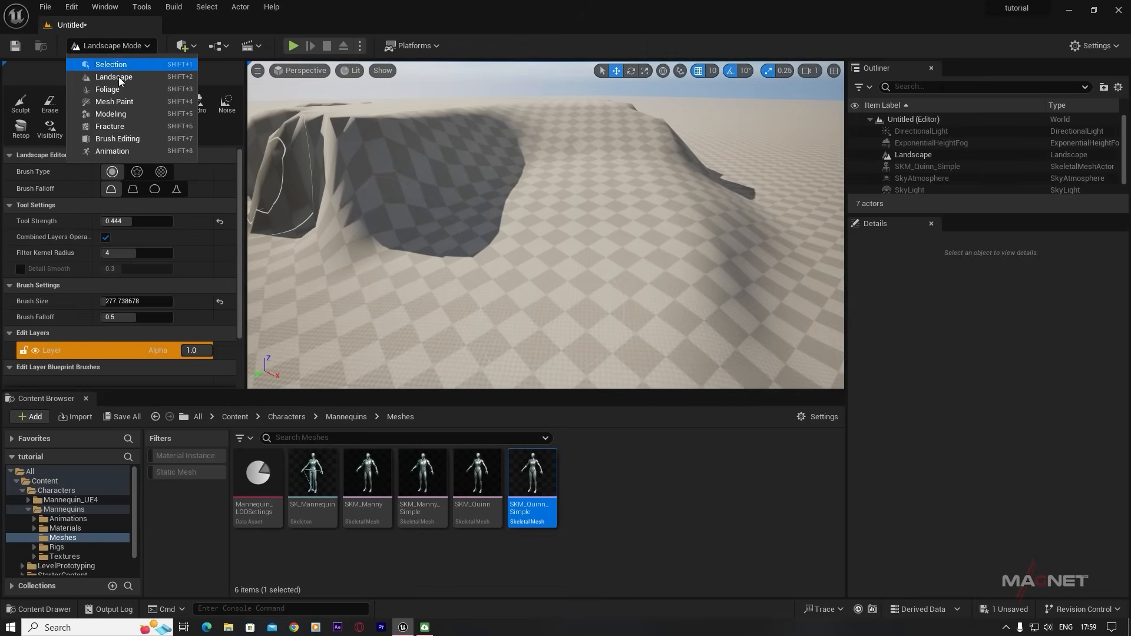
pyautogui.click(114, 66)
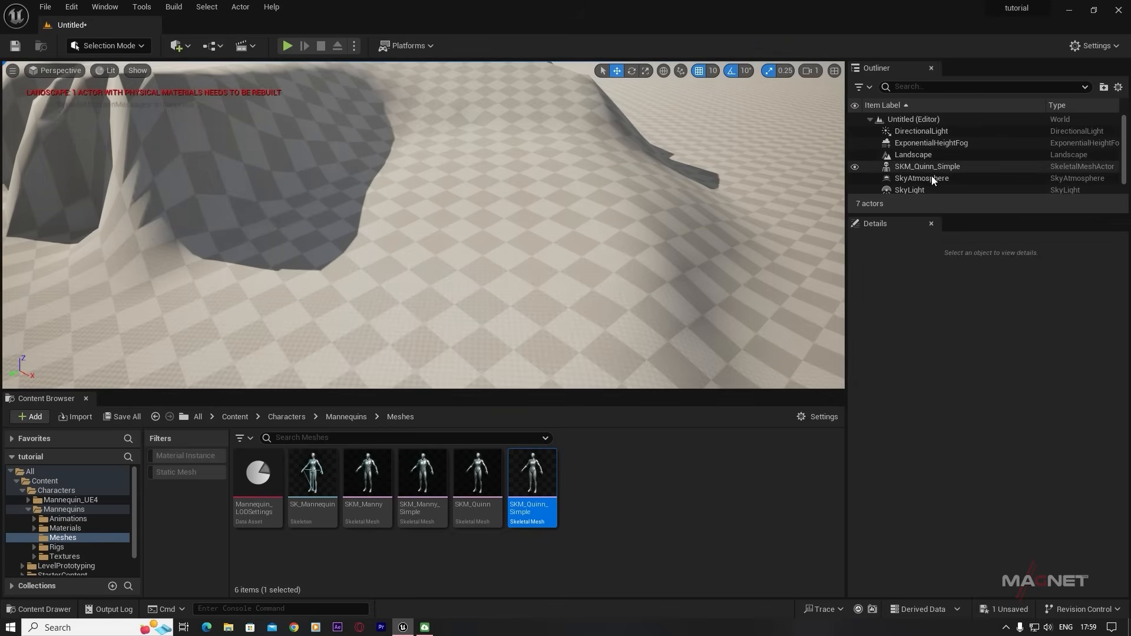
pyautogui.click(912, 168)
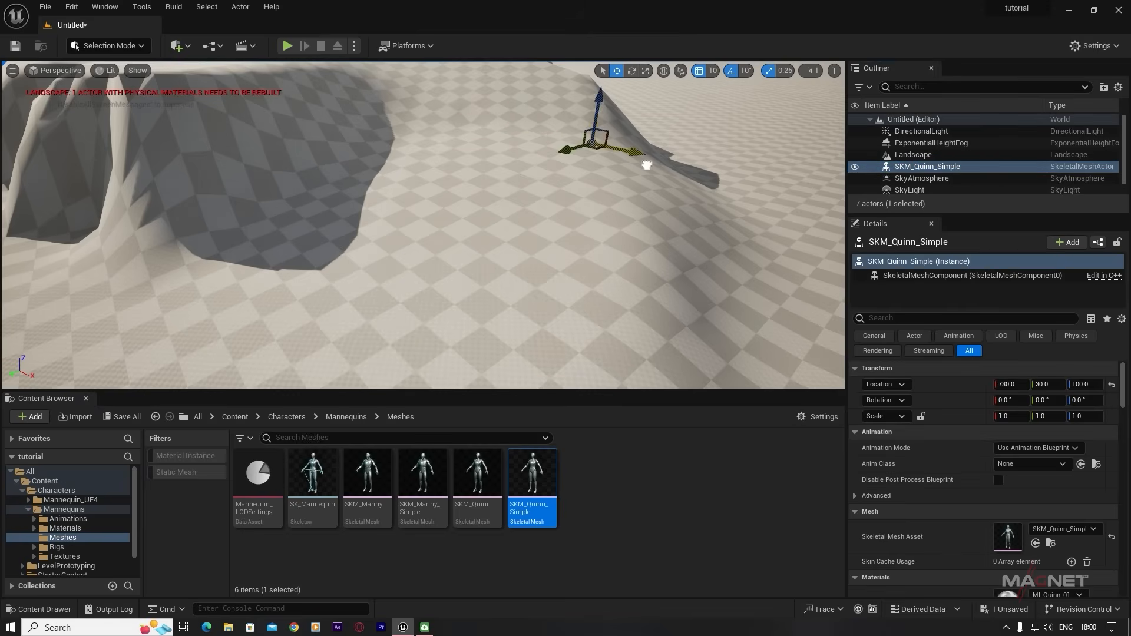
pyautogui.moveTo(518, 257); pyautogui.dragTo(439, 301)
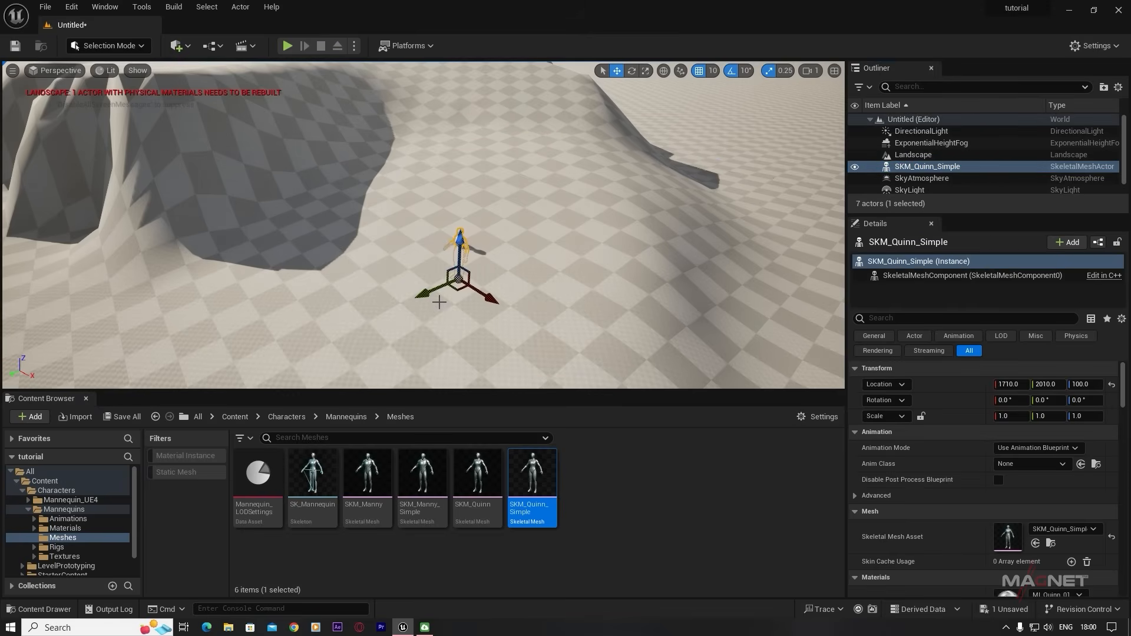
pyautogui.moveTo(467, 153); pyautogui.dragTo(467, 178)
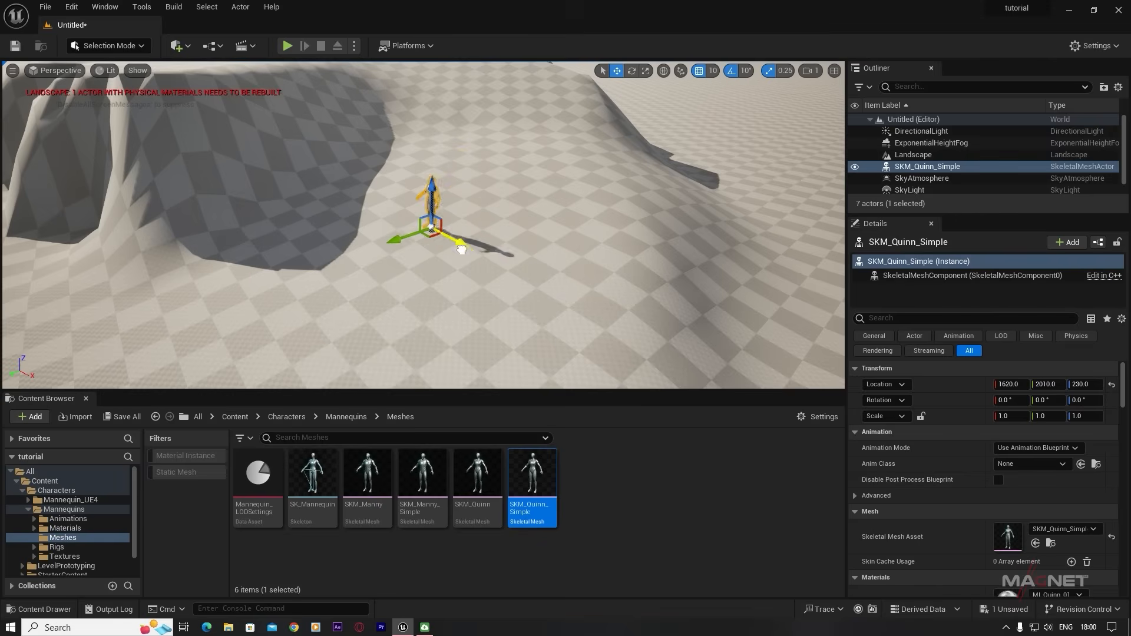
# - Play the level from the flat ground in front of the slope and run the third-person character past the mannequin up onto the plateau
pyautogui.moveTo(530, 264); pyautogui.dragTo(416, 327, button='right')
pyautogui.click(483, 228)
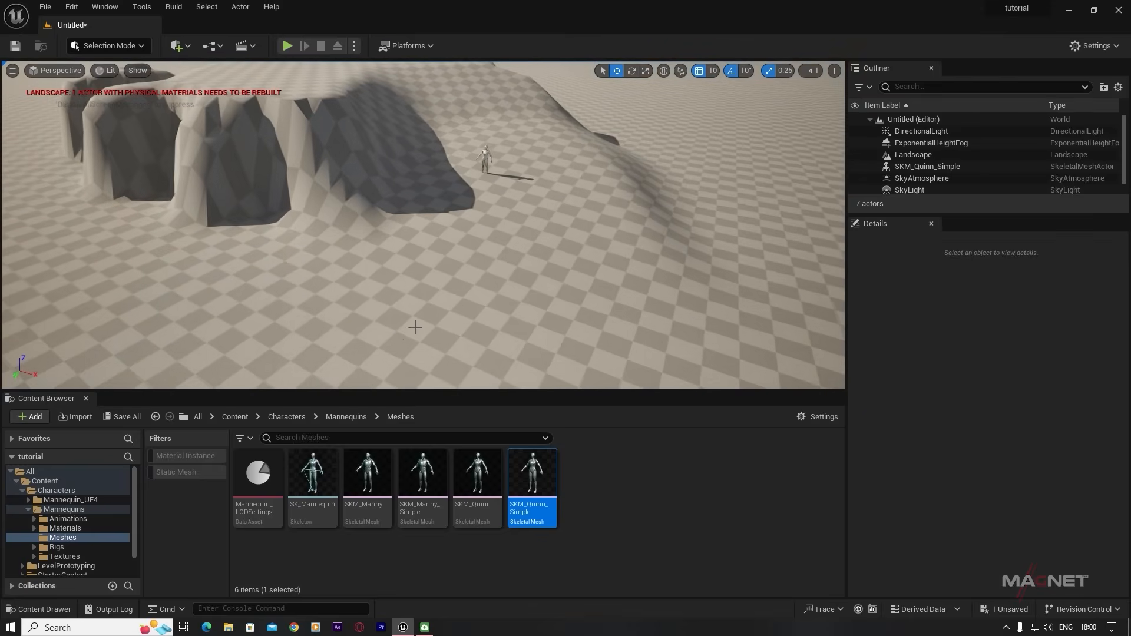
pyautogui.rightClick(389, 317)
pyautogui.click(423, 307)
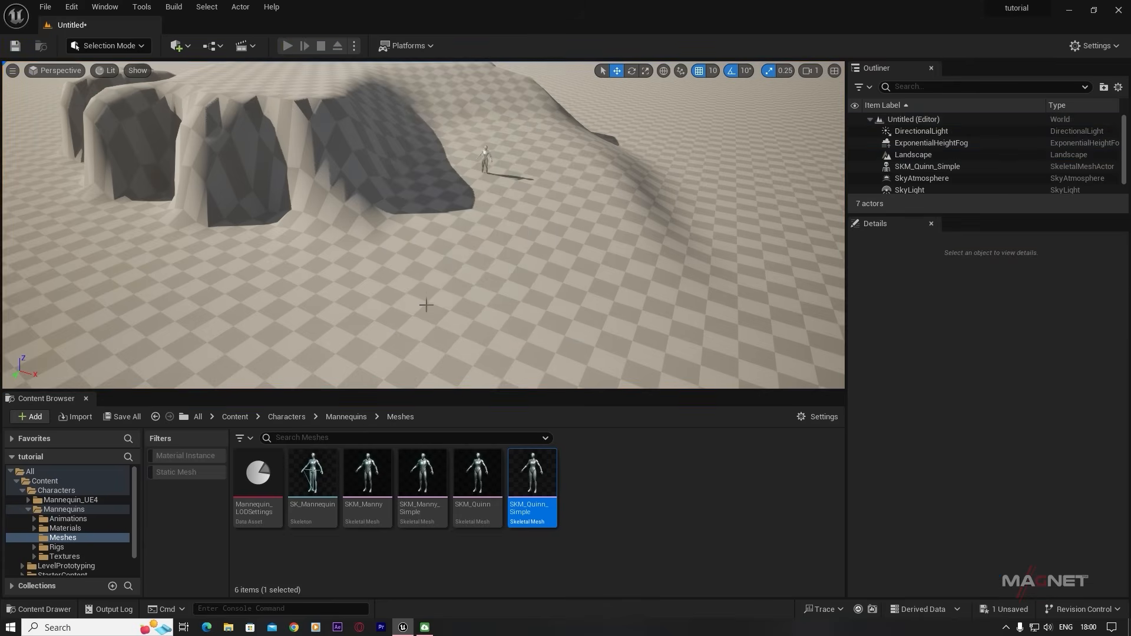
pyautogui.press('w')
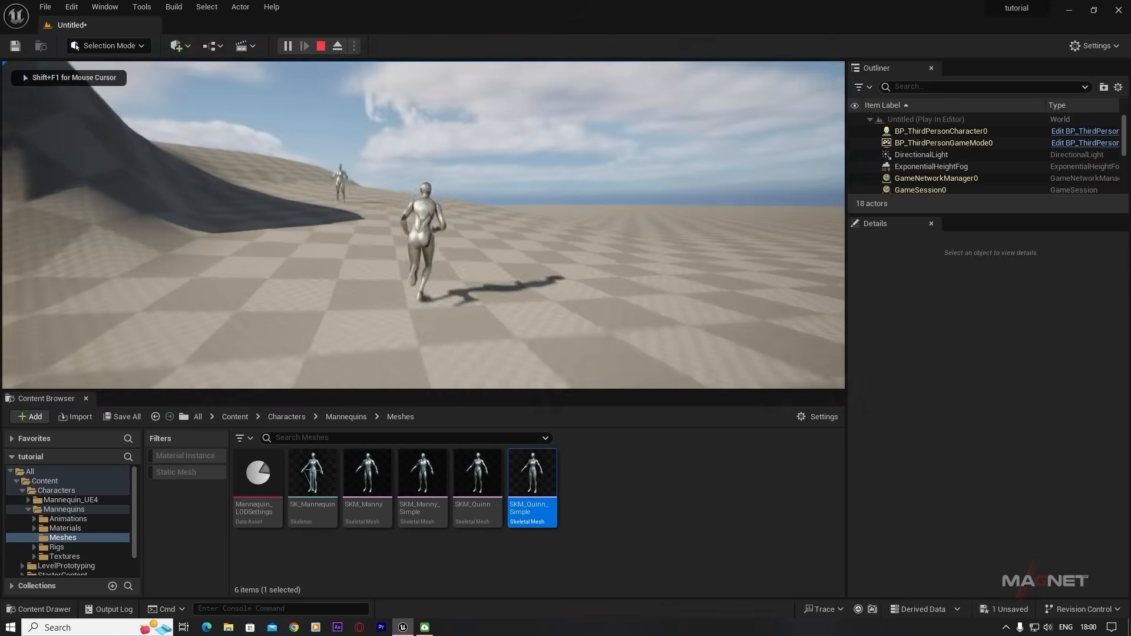
pyautogui.press('w')
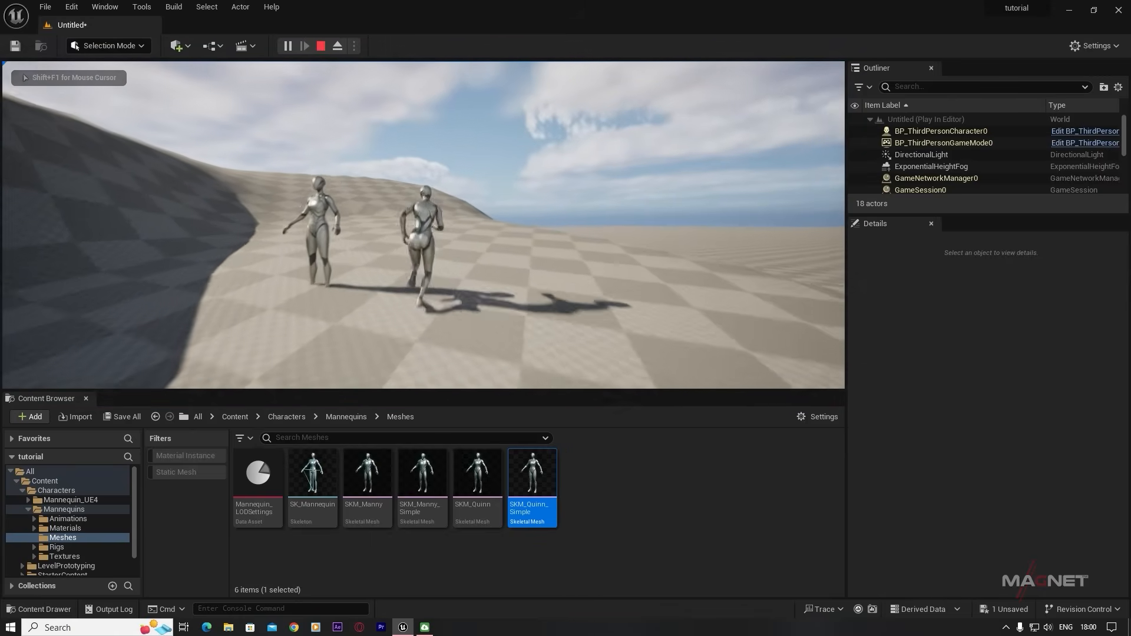
pyautogui.press('w')
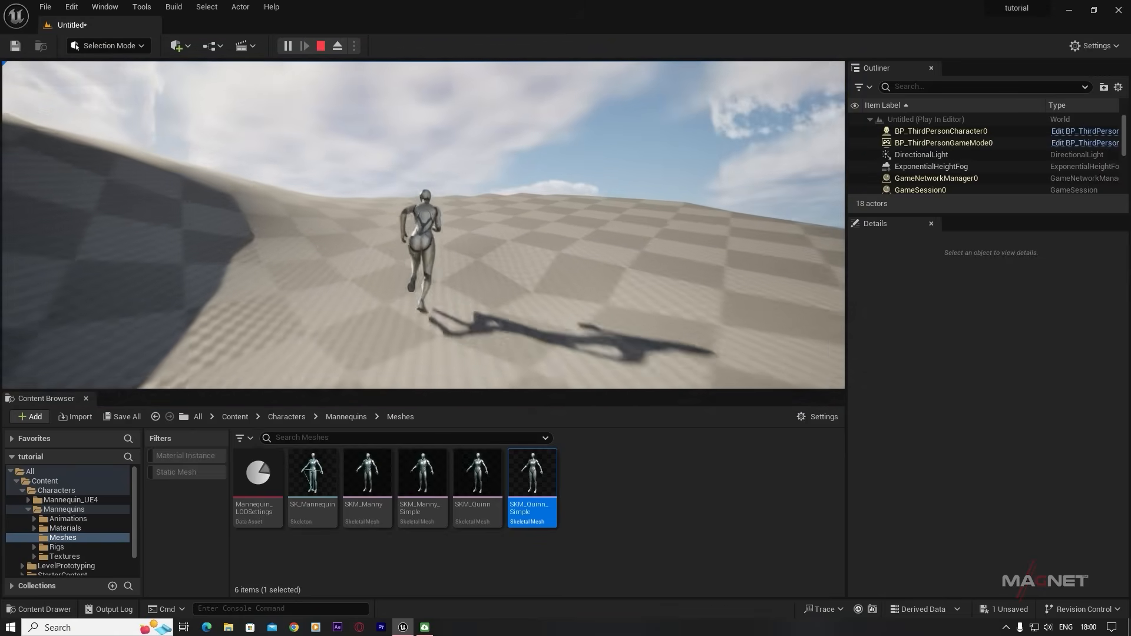
pyautogui.press('w')
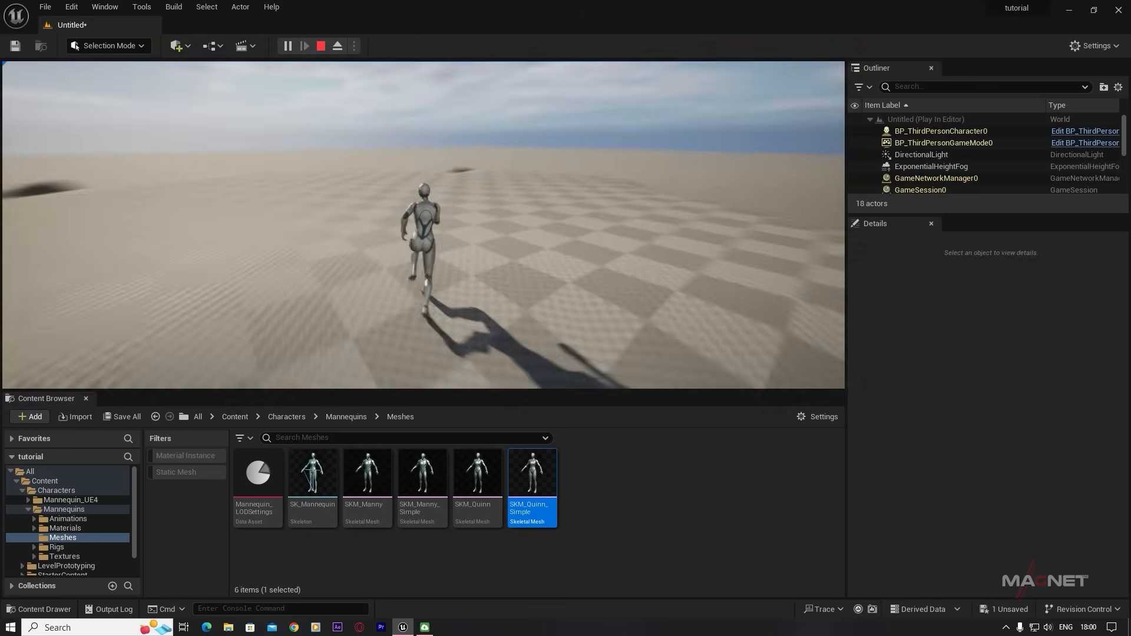
pyautogui.press('w')
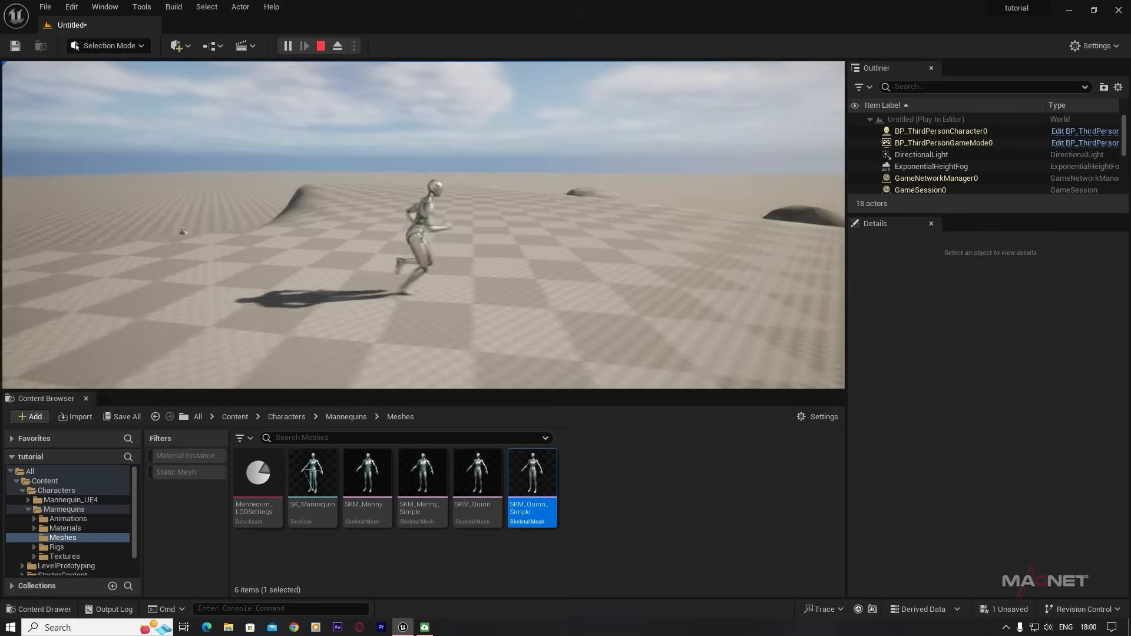
pyautogui.press('w')
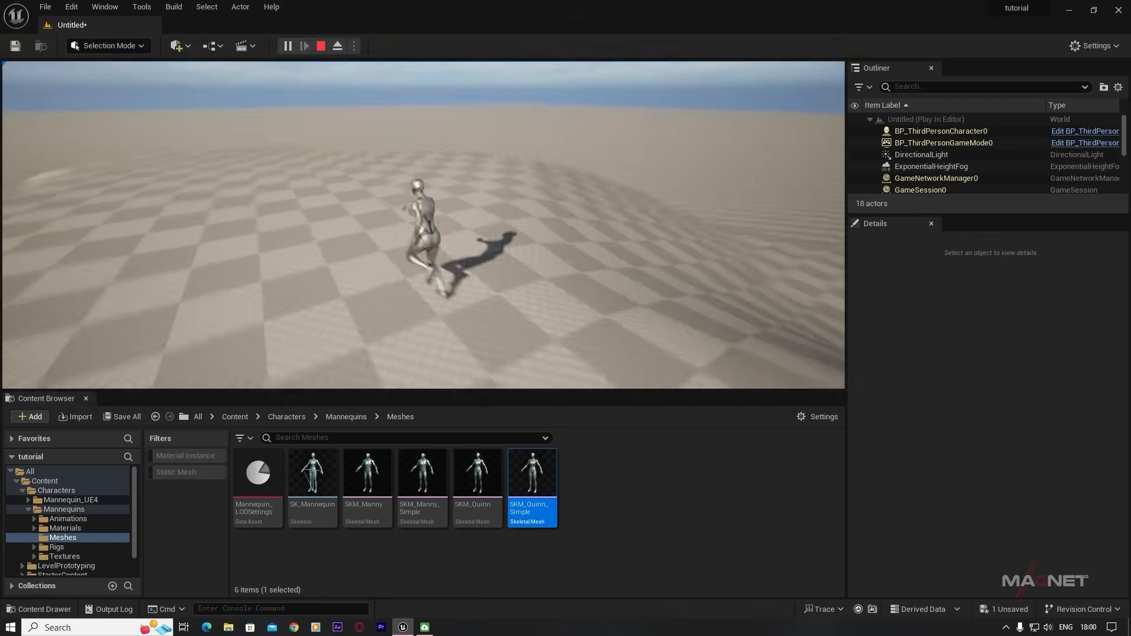
# - Run the character back down the slope and around the mannequin at its foot, and end the play session
pyautogui.press('w')
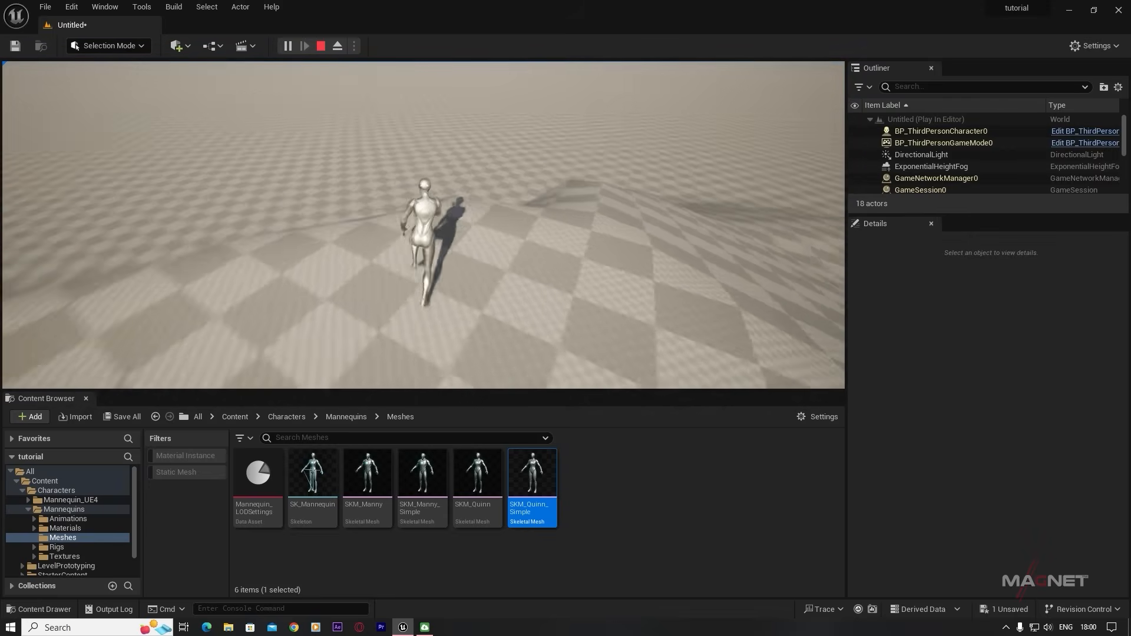
pyautogui.press('w')
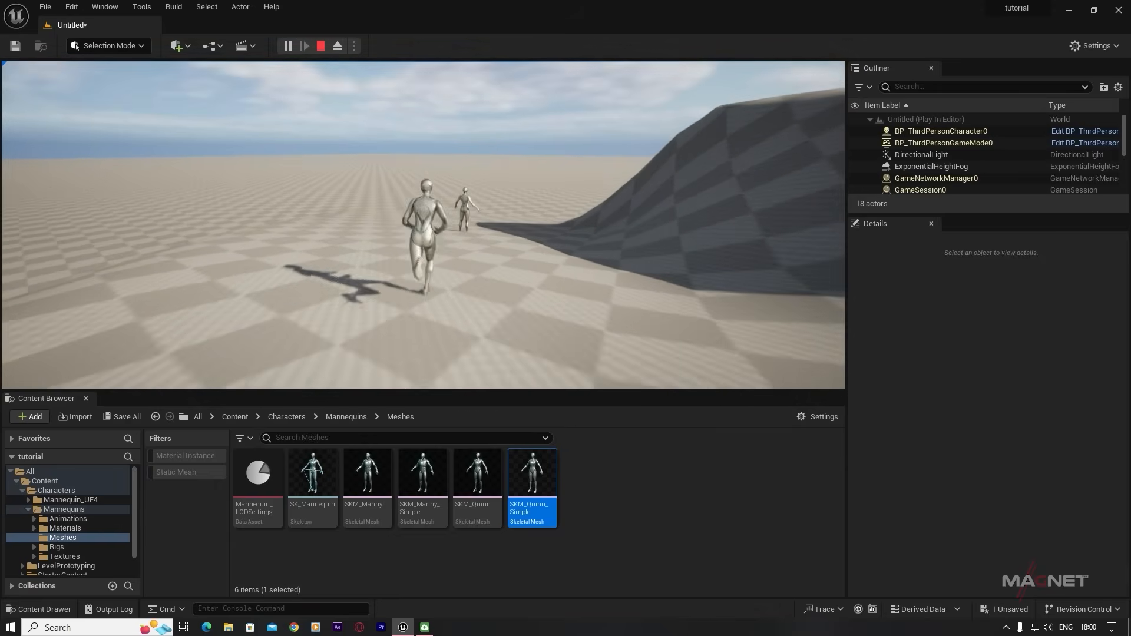
pyautogui.press('d')
pyautogui.press('a')
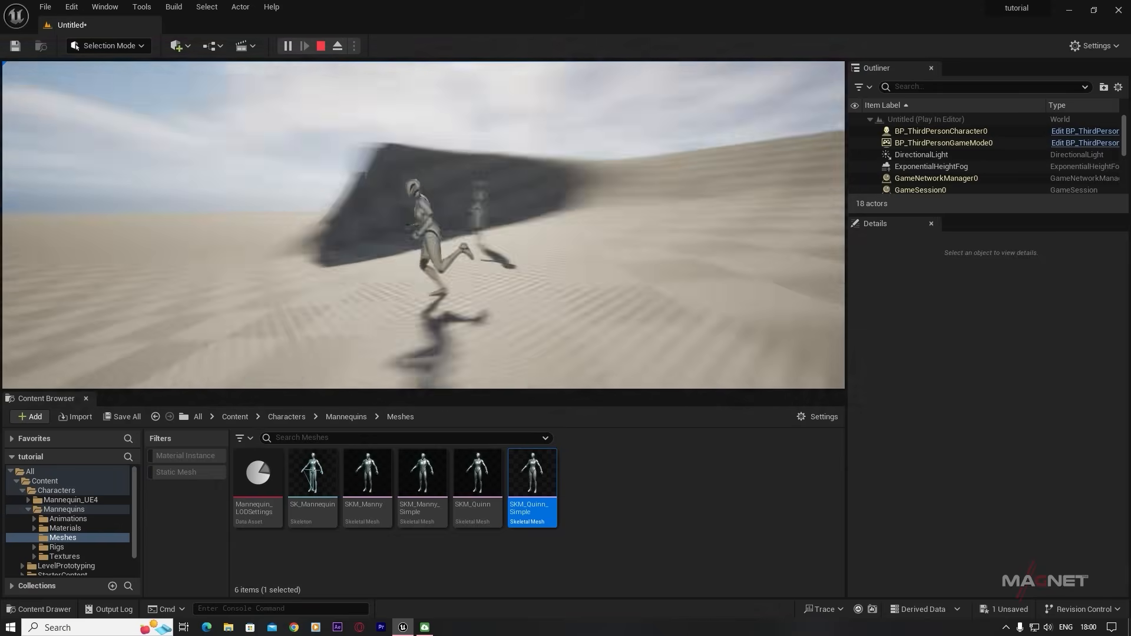
pyautogui.press('s')
pyautogui.press('Escape')
# - Switch to Landscape mode and extend the plateau level outward over the cliff face beside the mannequin with the Flatten tool
pyautogui.click(650, 280)
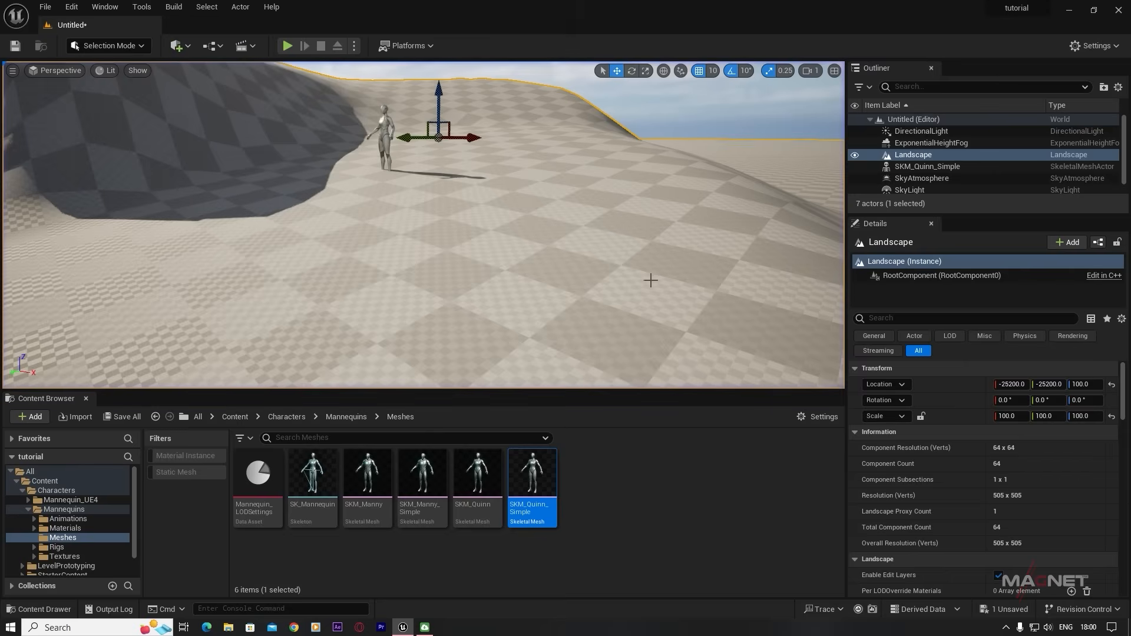
pyautogui.moveTo(377, 290); pyautogui.dragTo(289, 301, button='right')
pyautogui.moveTo(364, 140); pyautogui.dragTo(364, 123, button='right')
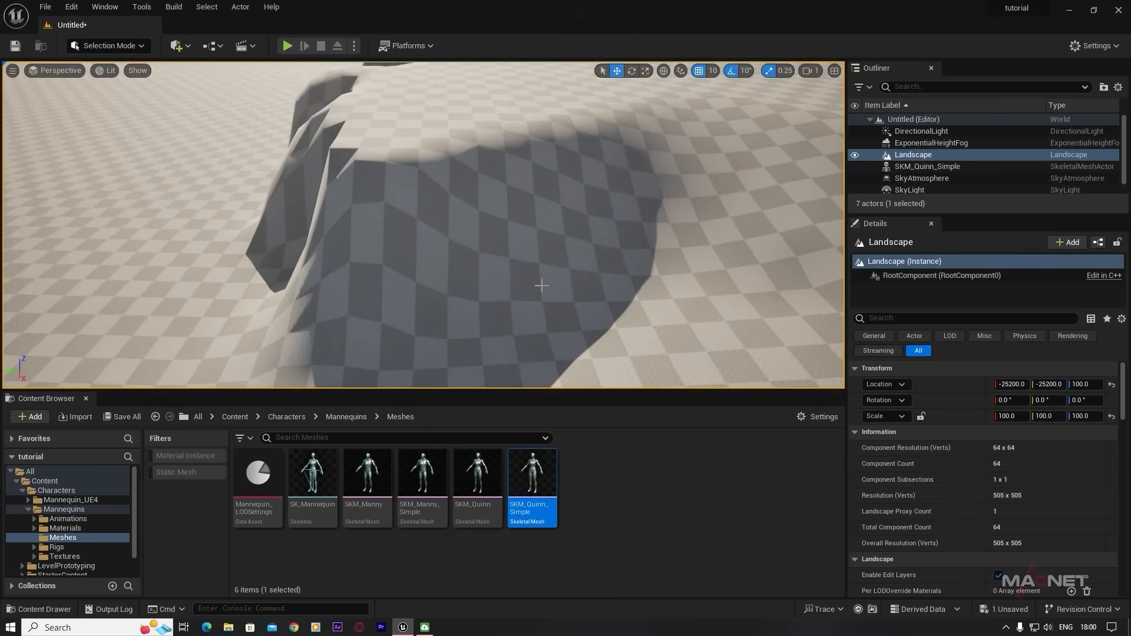
pyautogui.scroll(-5, 541, 285)
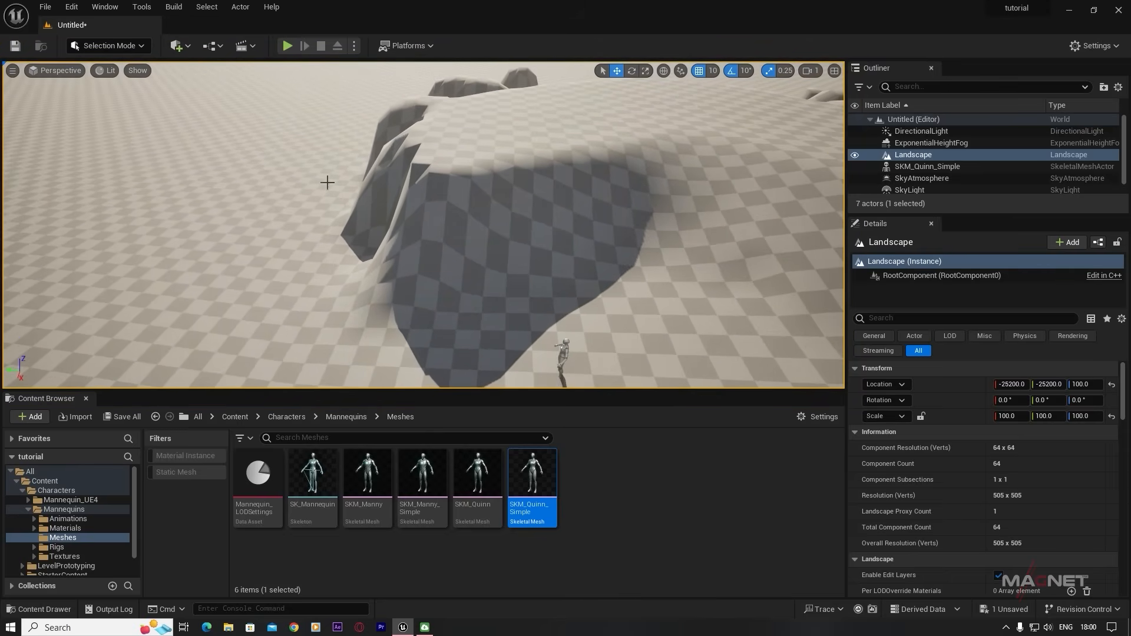
pyautogui.click(136, 50)
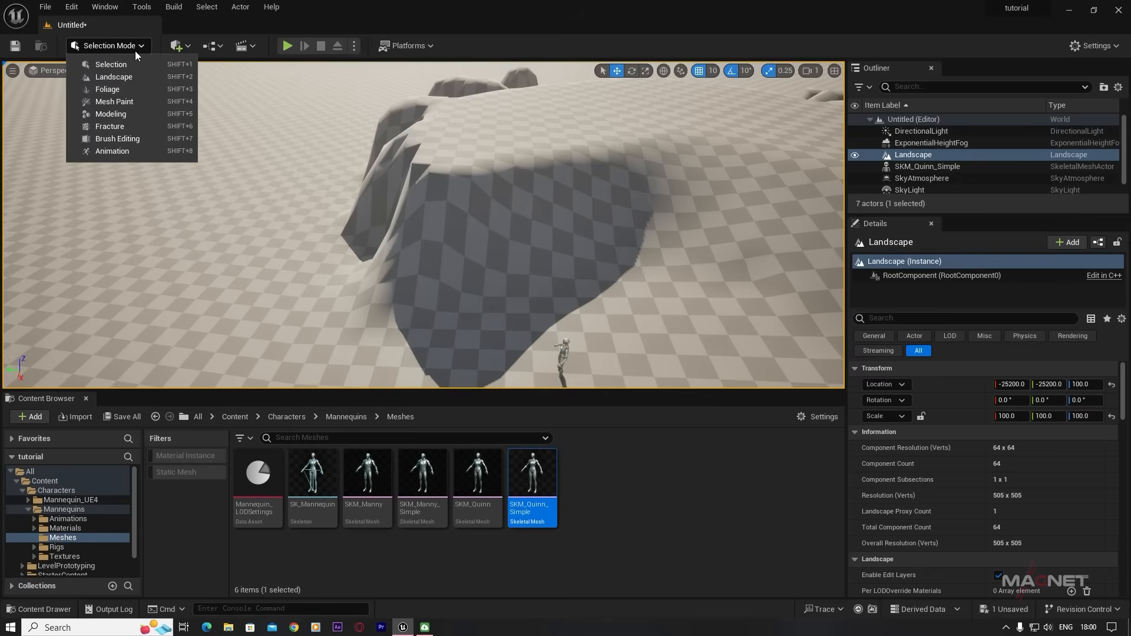
pyautogui.click(106, 74)
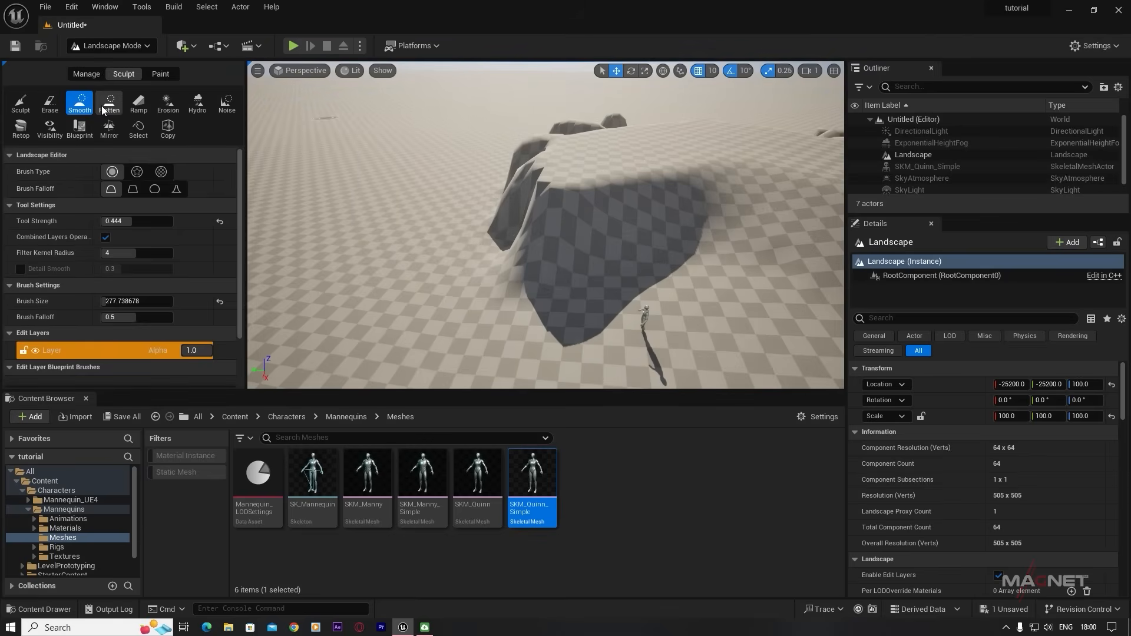
pyautogui.click(107, 109)
pyautogui.scroll(4, 570, 297)
pyautogui.moveTo(570, 296)
pyautogui.mouseDown(button='right')
pyautogui.moveTo(592, 257)
pyautogui.moveTo(587, 278)
pyautogui.mouseUp(button='right')
pyautogui.moveTo(508, 235)
pyautogui.mouseDown()
pyautogui.moveTo(480, 265)
pyautogui.moveTo(501, 289)
pyautogui.moveTo(495, 178)
pyautogui.moveTo(464, 177)
pyautogui.mouseUp()
pyautogui.moveTo(464, 190)
pyautogui.mouseDown(button='right')
pyautogui.moveTo(530, 236)
pyautogui.moveTo(548, 153)
pyautogui.moveTo(460, 197)
pyautogui.mouseUp(button='right')
pyautogui.moveTo(460, 197)
pyautogui.mouseDown()
pyautogui.moveTo(439, 230)
pyautogui.moveTo(471, 265)
pyautogui.mouseUp()
pyautogui.moveTo(531, 283)
pyautogui.mouseDown(button='right')
pyautogui.moveTo(583, 271)
pyautogui.moveTo(531, 294)
pyautogui.mouseUp(button='right')
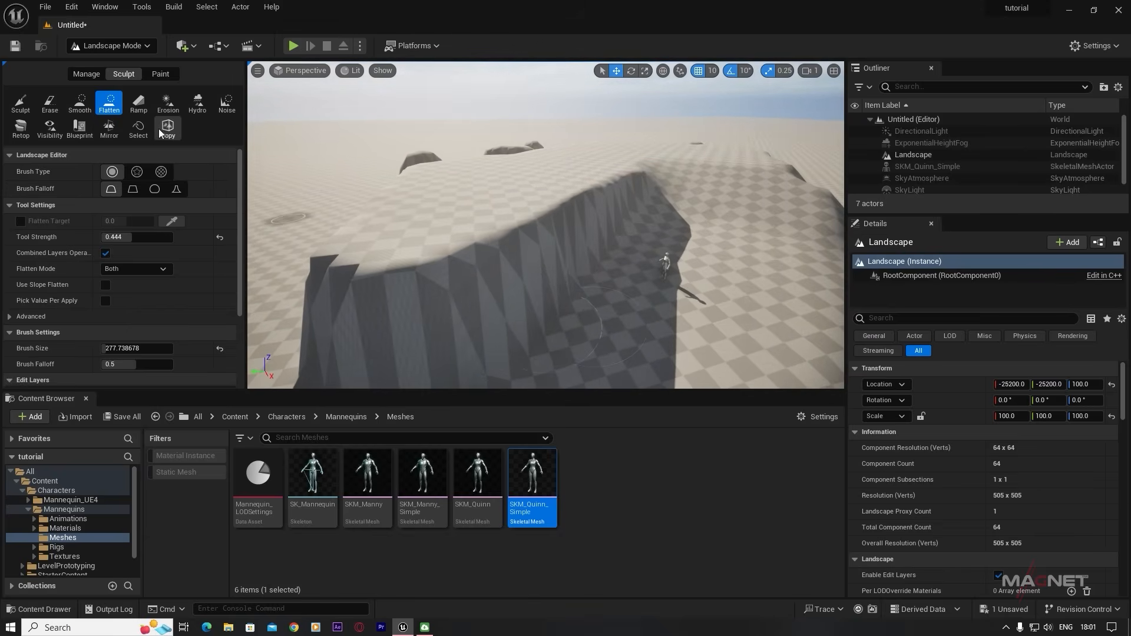
# - Smooth the jagged vertical folds along the newly flattened cliff face with the Smooth tool
pyautogui.click(82, 105)
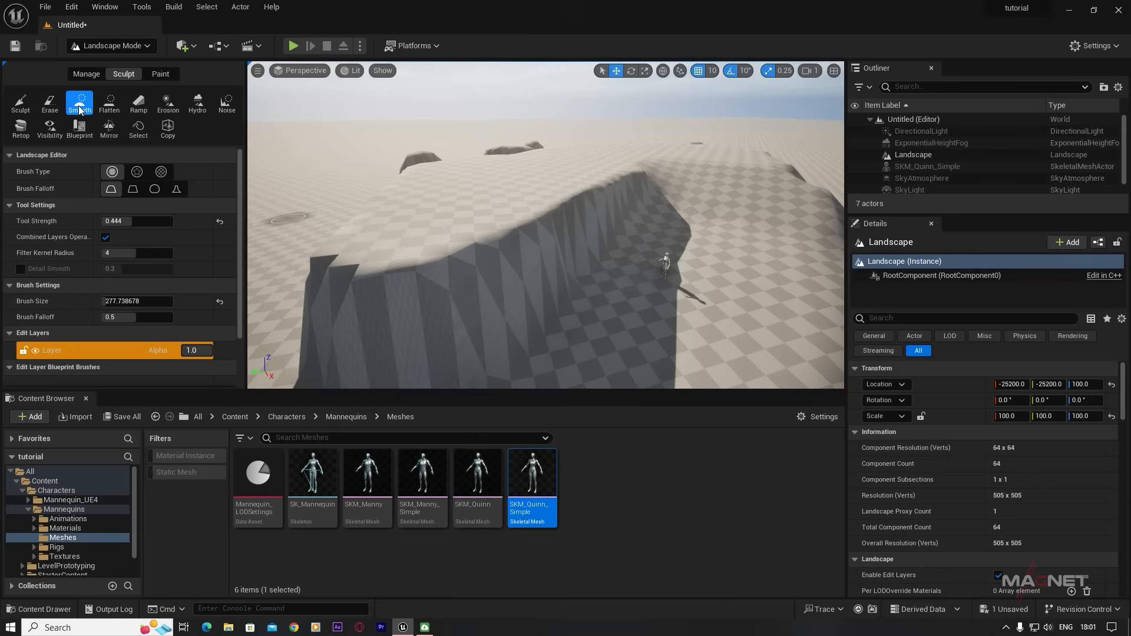
pyautogui.moveTo(639, 274)
pyautogui.mouseDown()
pyautogui.moveTo(601, 197)
pyautogui.moveTo(613, 185)
pyautogui.moveTo(624, 212)
pyautogui.moveTo(607, 184)
pyautogui.moveTo(557, 228)
pyautogui.mouseUp()
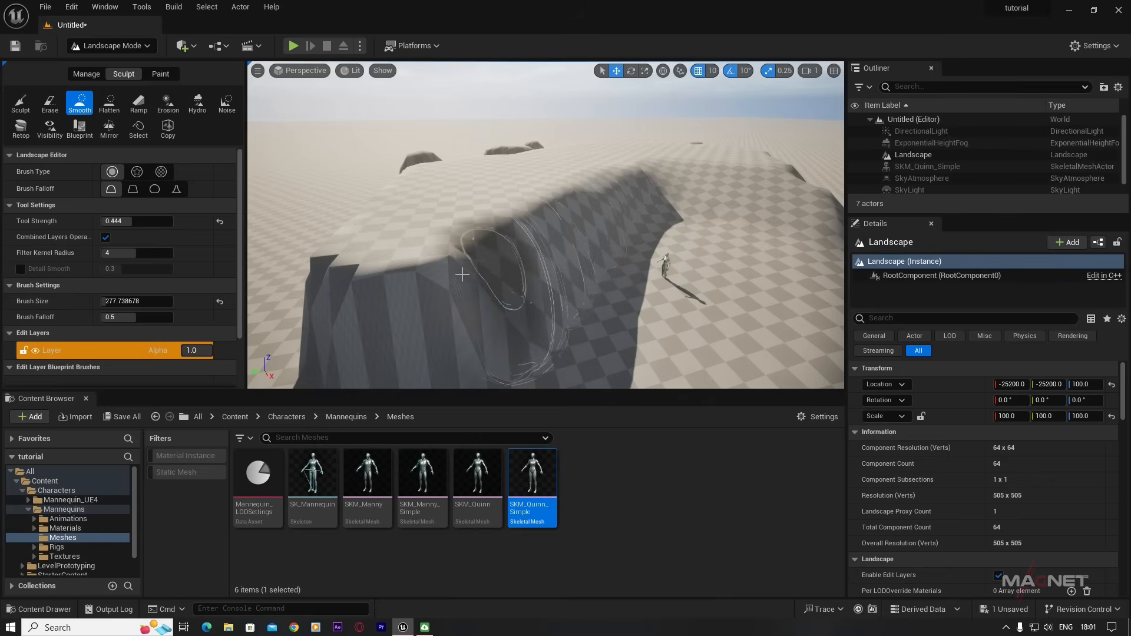
pyautogui.moveTo(463, 274)
pyautogui.mouseDown()
pyautogui.moveTo(448, 295)
pyautogui.moveTo(466, 307)
pyautogui.moveTo(374, 234)
pyautogui.moveTo(365, 247)
pyautogui.mouseUp()
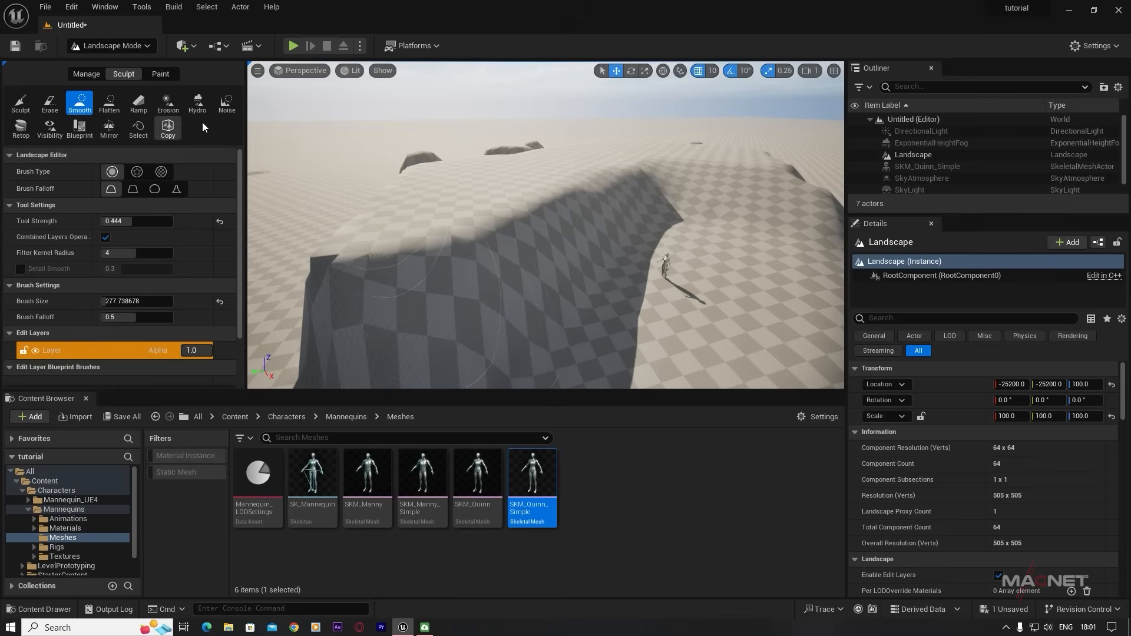
# - Roughen the cliff face beside the slope into a more natural rock surface with the Erosion tool
pyautogui.click(169, 105)
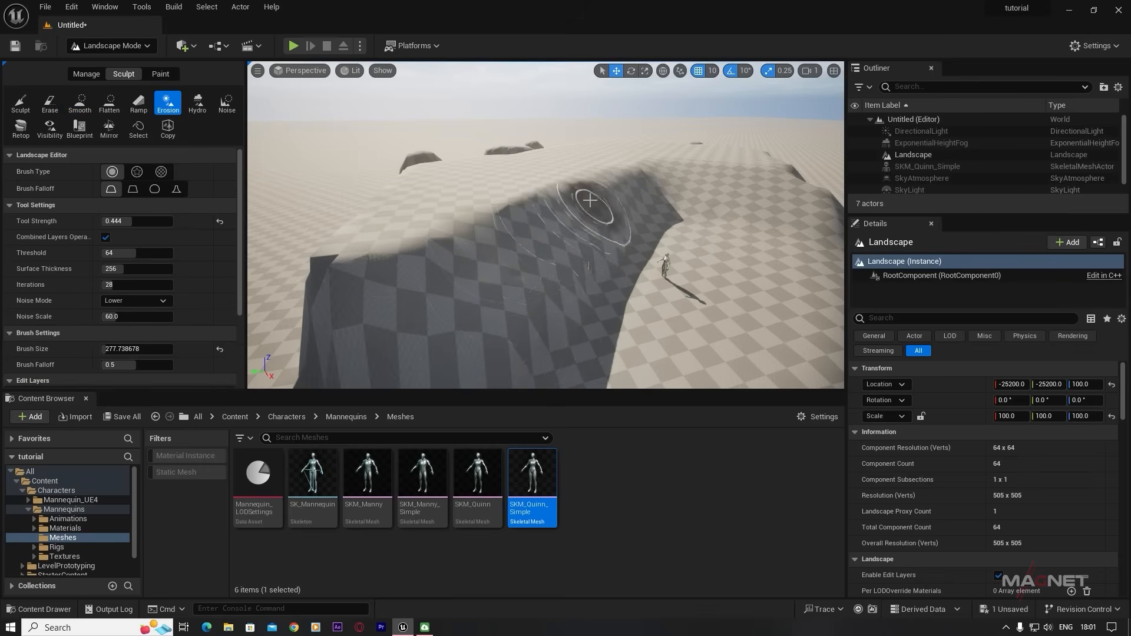
pyautogui.press('w')
pyautogui.moveTo(591, 200)
pyautogui.mouseDown(button='right')
pyautogui.moveTo(566, 221)
pyautogui.moveTo(595, 203)
pyautogui.moveTo(592, 236)
pyautogui.moveTo(607, 242)
pyautogui.moveTo(601, 212)
pyautogui.moveTo(578, 197)
pyautogui.moveTo(530, 224)
pyautogui.mouseUp(button='right')
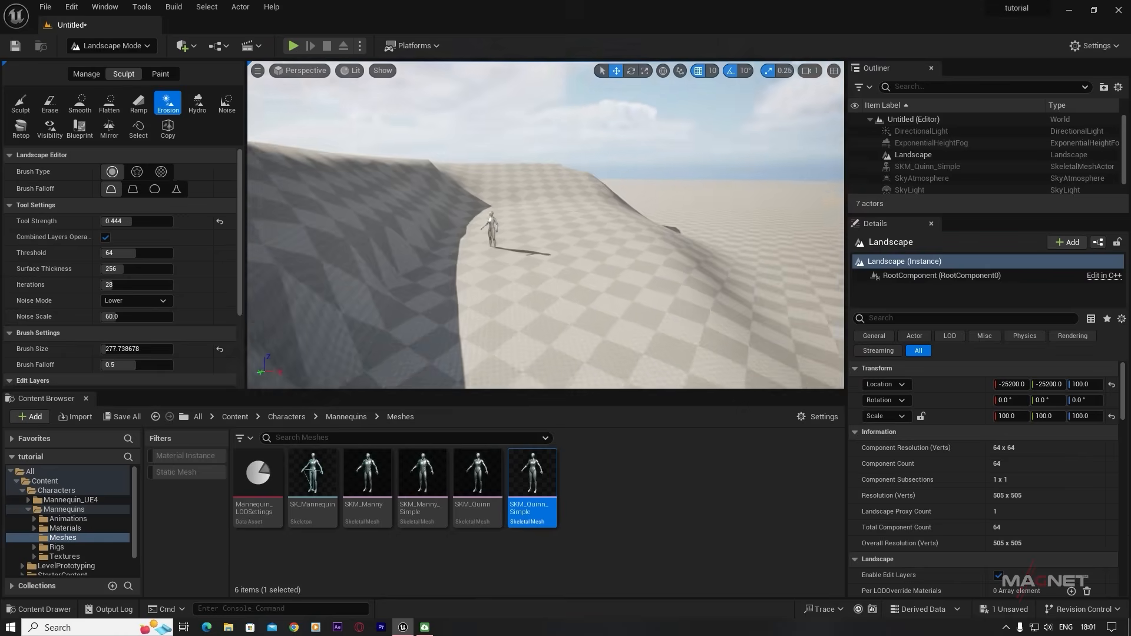
pyautogui.moveTo(526, 179)
pyautogui.mouseDown(button='right')
pyautogui.moveTo(489, 191)
pyautogui.moveTo(526, 178)
pyautogui.mouseUp(button='right')
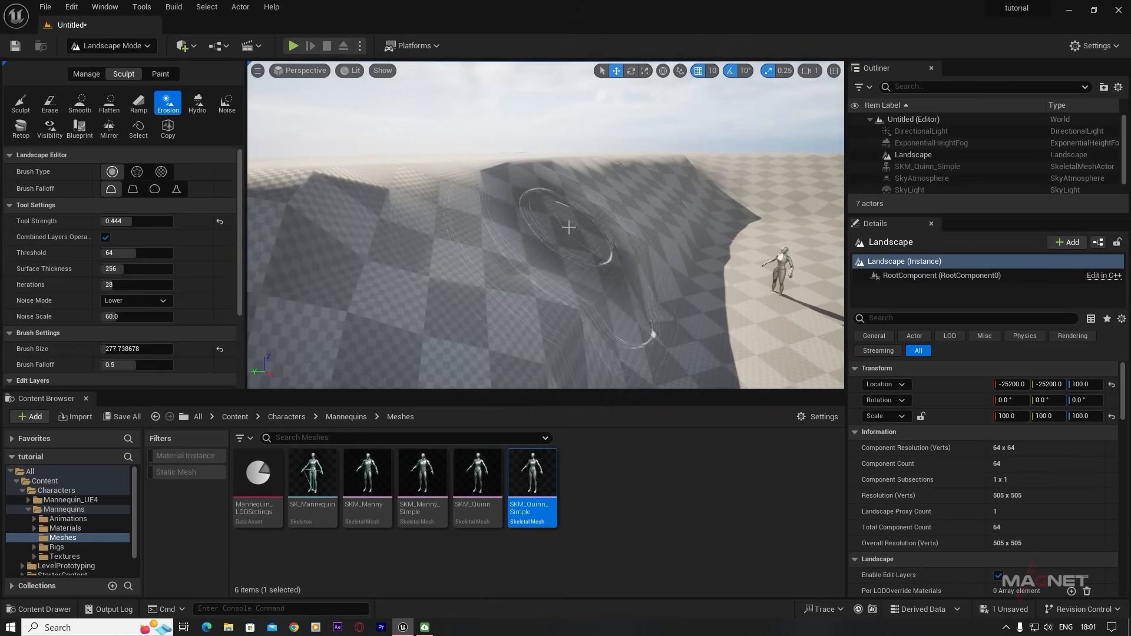
pyautogui.moveTo(569, 227)
pyautogui.mouseDown(button='right')
pyautogui.moveTo(522, 221)
pyautogui.moveTo(589, 236)
pyautogui.mouseUp(button='right')
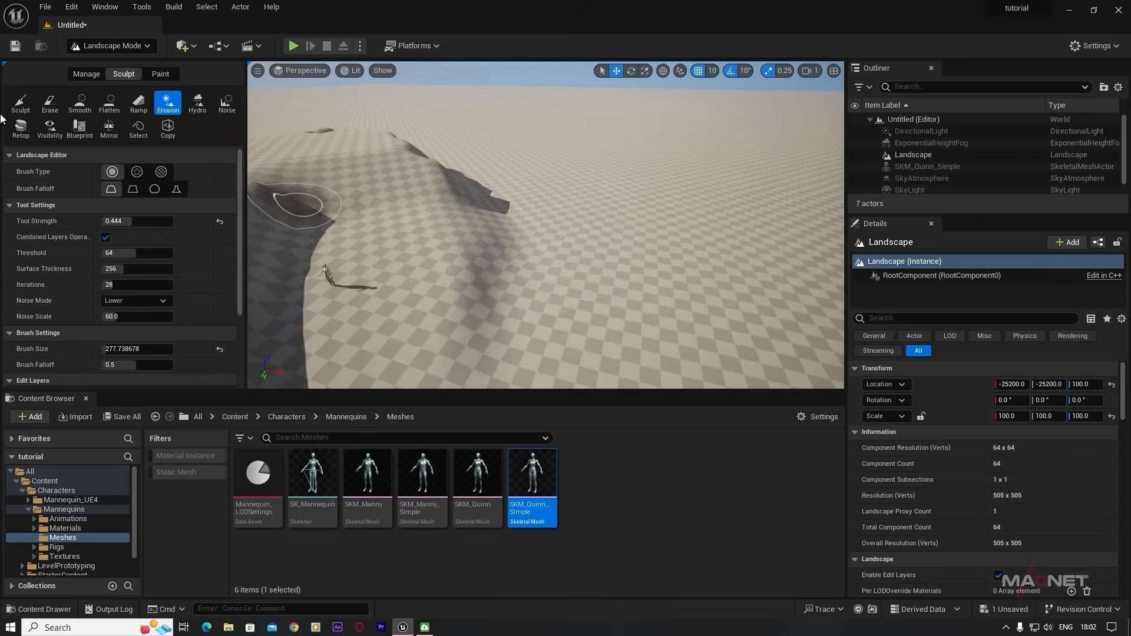
# - Sculpt a group of low hills on the flat ground beyond the slope with a brush size of about 470
pyautogui.click(20, 105)
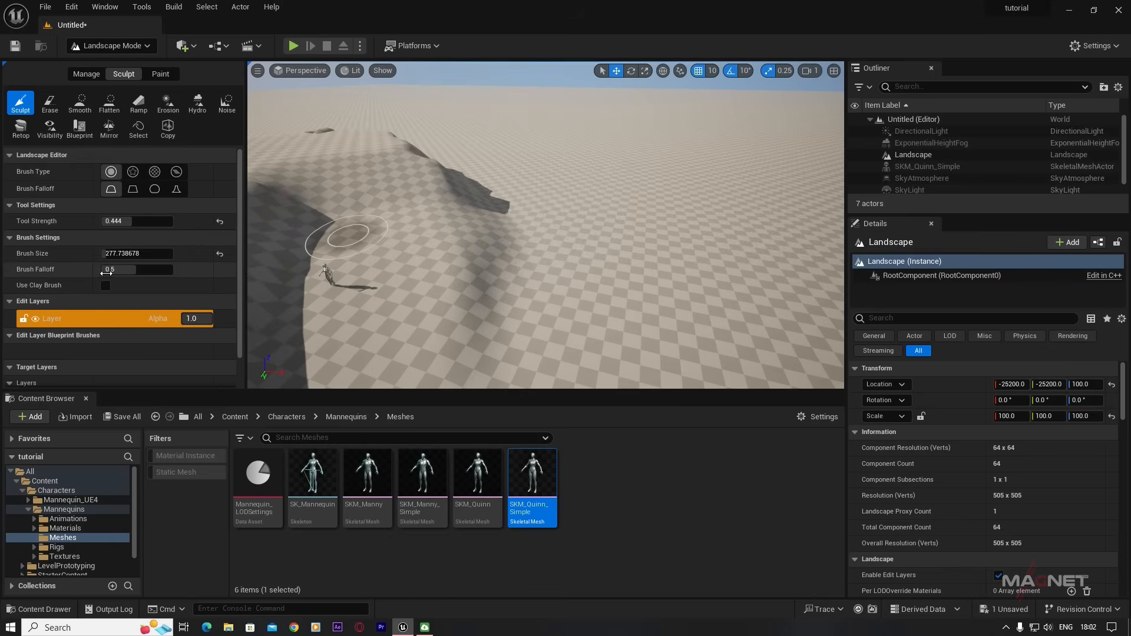
pyautogui.moveTo(109, 253)
pyautogui.mouseDown()
pyautogui.moveTo(136, 253)
pyautogui.moveTo(107, 253)
pyautogui.mouseUp()
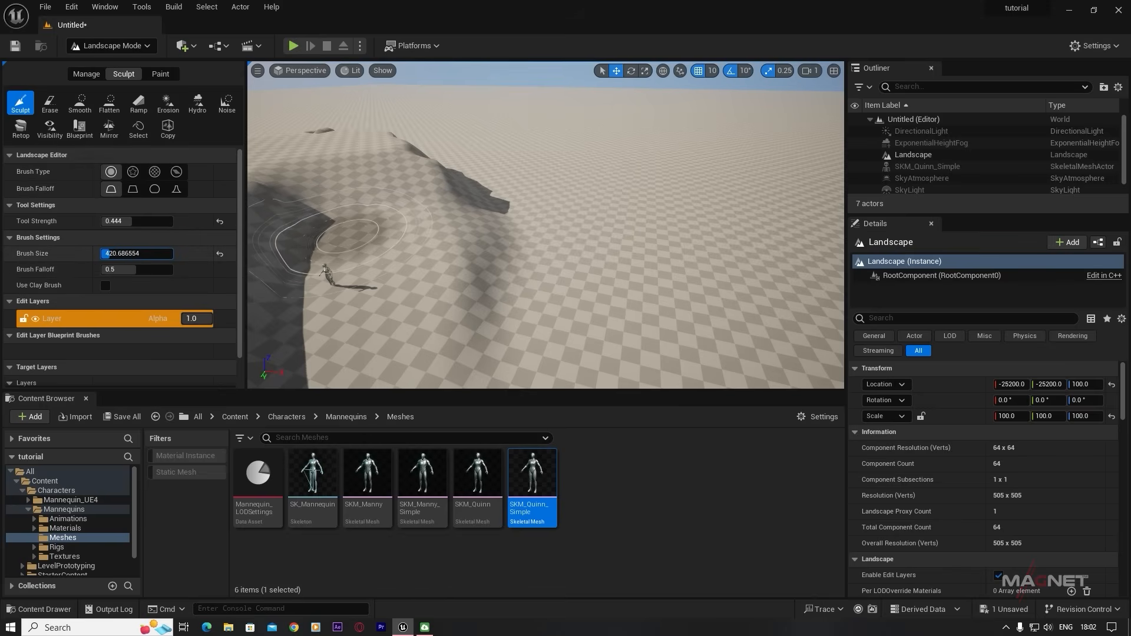
pyautogui.moveTo(623, 240)
pyautogui.mouseDown(button='right')
pyautogui.moveTo(670, 219)
pyautogui.moveTo(619, 245)
pyautogui.mouseUp(button='right')
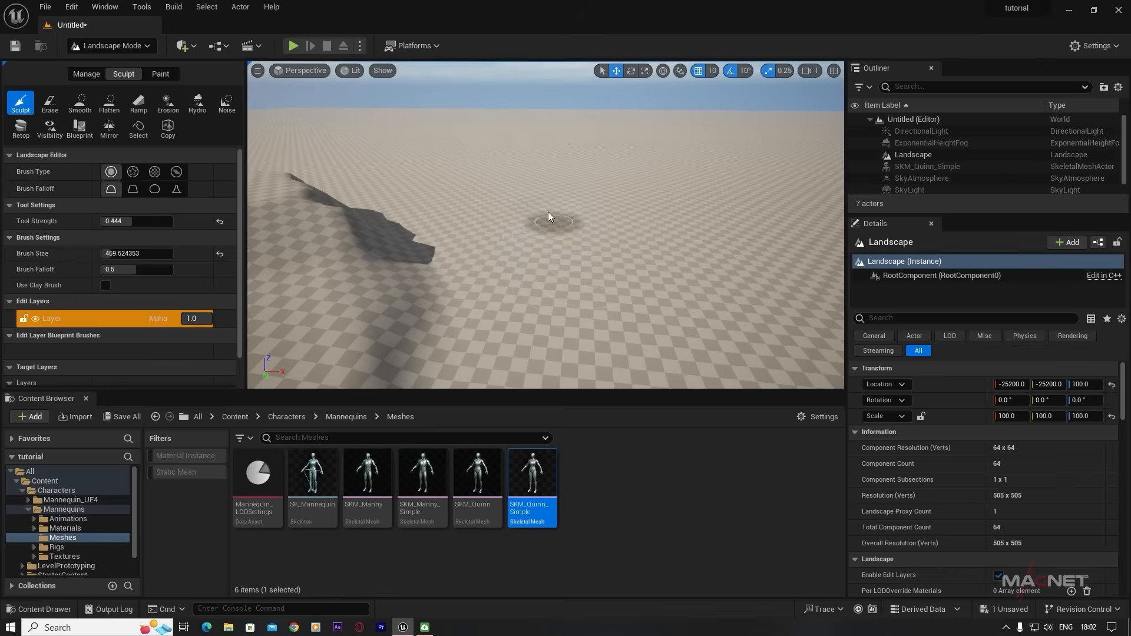
pyautogui.moveTo(549, 219)
pyautogui.mouseDown()
pyautogui.moveTo(536, 200)
pyautogui.moveTo(591, 202)
pyautogui.moveTo(530, 203)
pyautogui.moveTo(492, 241)
pyautogui.moveTo(513, 265)
pyautogui.moveTo(531, 260)
pyautogui.moveTo(509, 220)
pyautogui.moveTo(476, 216)
pyautogui.moveTo(488, 205)
pyautogui.mouseUp()
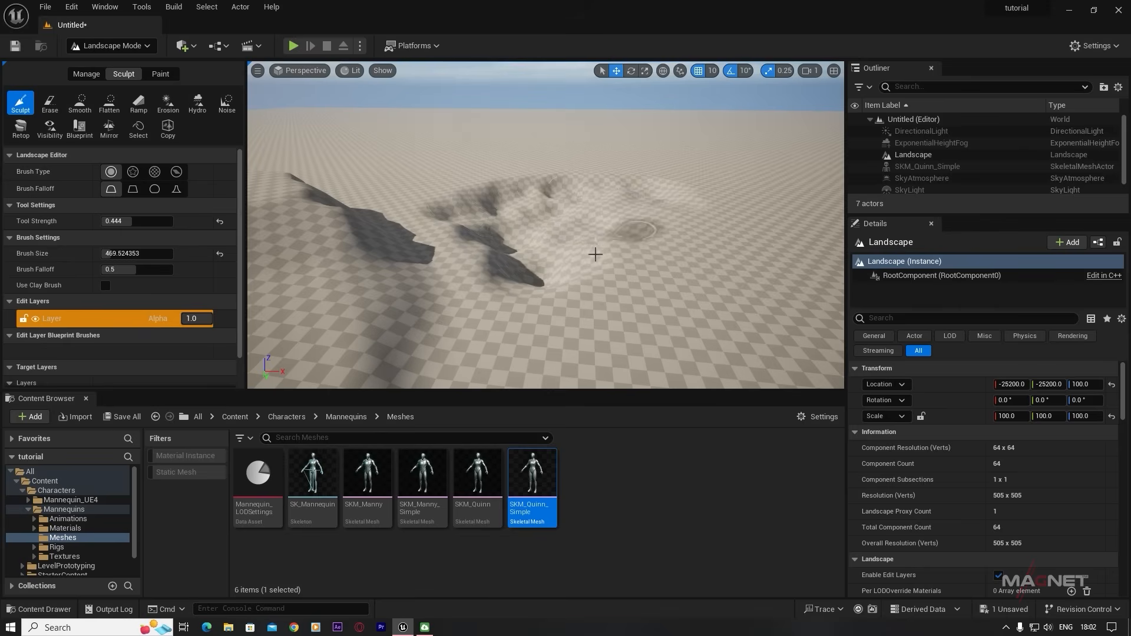
pyautogui.moveTo(596, 254)
pyautogui.mouseDown()
pyautogui.moveTo(634, 213)
pyautogui.moveTo(717, 201)
pyautogui.moveTo(604, 182)
pyautogui.moveTo(619, 303)
pyautogui.moveTo(632, 232)
pyautogui.mouseUp()
pyautogui.moveTo(632, 232)
pyautogui.mouseDown(button='right')
pyautogui.moveTo(683, 277)
pyautogui.moveTo(666, 272)
pyautogui.mouseUp(button='right')
pyautogui.moveTo(330, 156)
pyautogui.mouseDown()
pyautogui.moveTo(533, 167)
pyautogui.moveTo(654, 227)
pyautogui.mouseUp()
# - Raise the sculpting tool strength to 0.708 and cover the surrounding ground with more uneven mounds
pyautogui.moveTo(120, 222); pyautogui.dragTo(139, 221)
pyautogui.moveTo(548, 254)
pyautogui.mouseDown()
pyautogui.moveTo(627, 159)
pyautogui.moveTo(576, 360)
pyautogui.moveTo(466, 253)
pyautogui.moveTo(672, 236)
pyautogui.mouseUp()
pyautogui.moveTo(672, 235); pyautogui.dragTo(730, 241, button='right')
pyautogui.moveTo(590, 207)
pyautogui.mouseDown()
pyautogui.moveTo(548, 283)
pyautogui.moveTo(601, 308)
pyautogui.moveTo(501, 265)
pyautogui.mouseUp()
pyautogui.moveTo(500, 265)
pyautogui.mouseDown(button='right')
pyautogui.moveTo(319, 265)
pyautogui.moveTo(395, 259)
pyautogui.moveTo(448, 224)
pyautogui.moveTo(442, 206)
pyautogui.moveTo(359, 206)
pyautogui.moveTo(500, 249)
pyautogui.mouseUp(button='right')
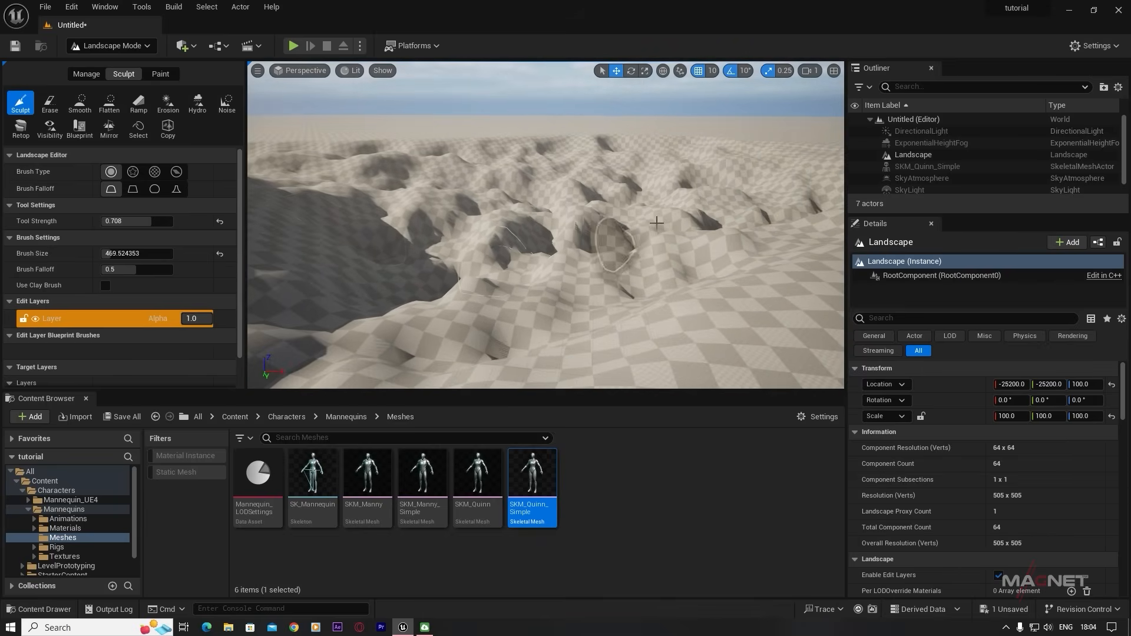
pyautogui.moveTo(657, 223); pyautogui.dragTo(647, 187, button='right')
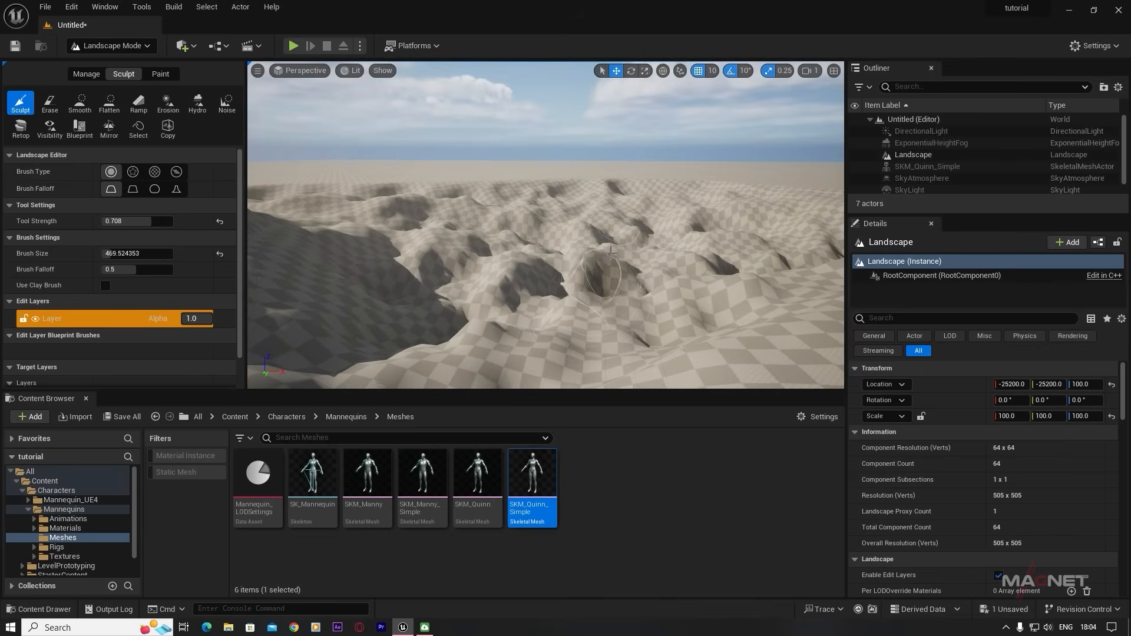
# - Soften the sculpted mounds into rolling terrain with the Smooth tool, enlarging the brush size to about 1580
pyautogui.click(80, 103)
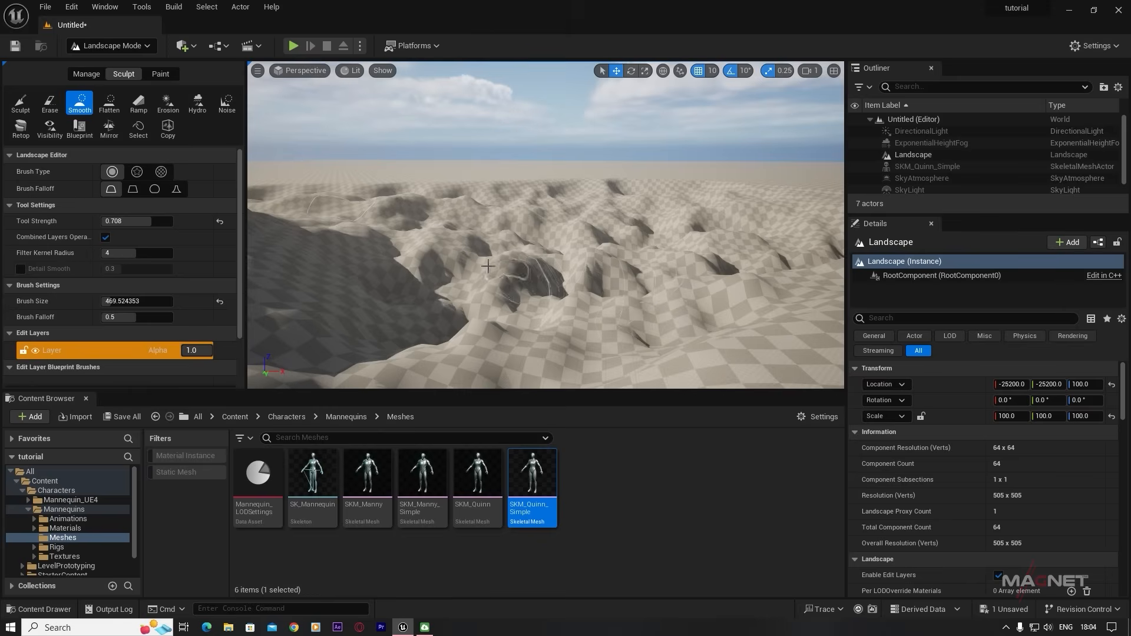
pyautogui.moveTo(488, 267)
pyautogui.mouseDown()
pyautogui.moveTo(593, 300)
pyautogui.moveTo(639, 336)
pyautogui.moveTo(513, 354)
pyautogui.moveTo(434, 316)
pyautogui.moveTo(483, 282)
pyautogui.mouseUp()
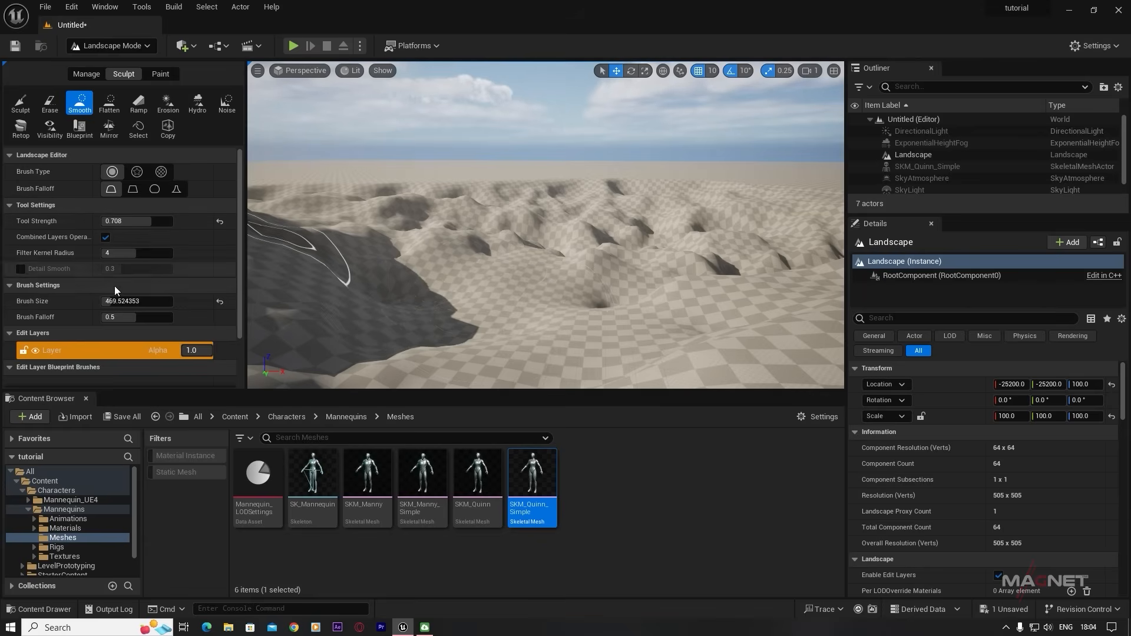
pyautogui.moveTo(122, 303); pyautogui.dragTo(171, 302)
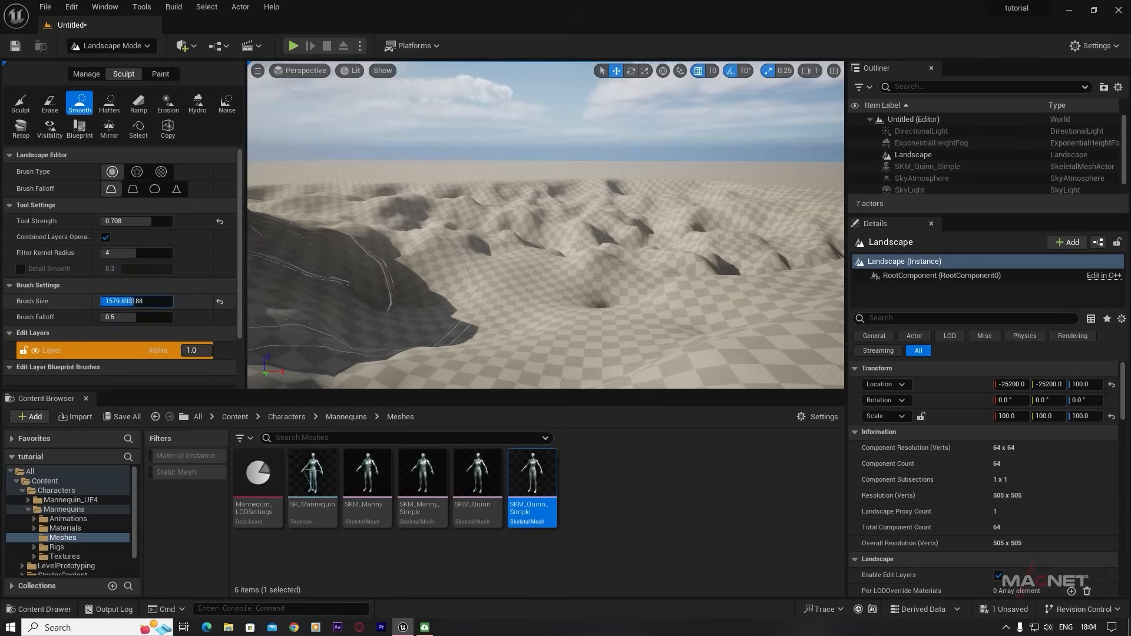
pyautogui.moveTo(590, 242)
pyautogui.mouseDown()
pyautogui.moveTo(707, 248)
pyautogui.moveTo(648, 265)
pyautogui.moveTo(619, 236)
pyautogui.moveTo(539, 233)
pyautogui.mouseUp()
pyautogui.moveTo(452, 238)
pyautogui.mouseDown()
pyautogui.moveTo(365, 248)
pyautogui.moveTo(353, 224)
pyautogui.moveTo(471, 206)
pyautogui.moveTo(766, 212)
pyautogui.moveTo(377, 277)
pyautogui.moveTo(465, 199)
pyautogui.mouseUp()
pyautogui.moveTo(540, 247)
pyautogui.mouseDown(button='right')
pyautogui.moveTo(477, 248)
pyautogui.moveTo(654, 245)
pyautogui.moveTo(436, 262)
pyautogui.moveTo(436, 306)
pyautogui.moveTo(448, 235)
pyautogui.moveTo(557, 270)
pyautogui.mouseUp(button='right')
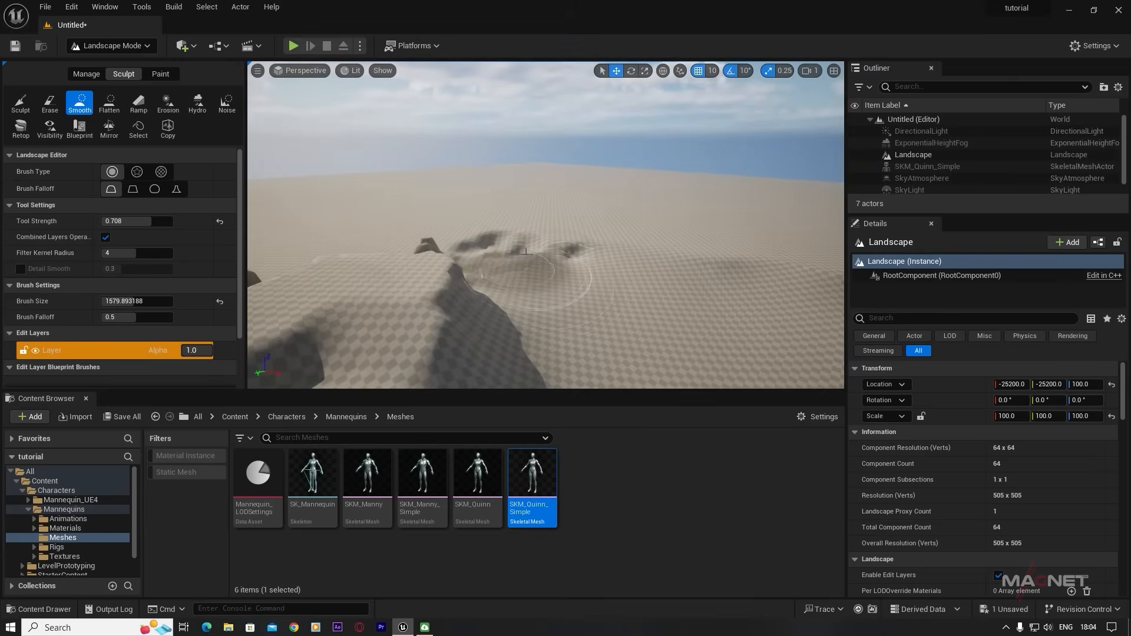
pyautogui.moveTo(633, 294); pyautogui.dragTo(737, 288, button='right')
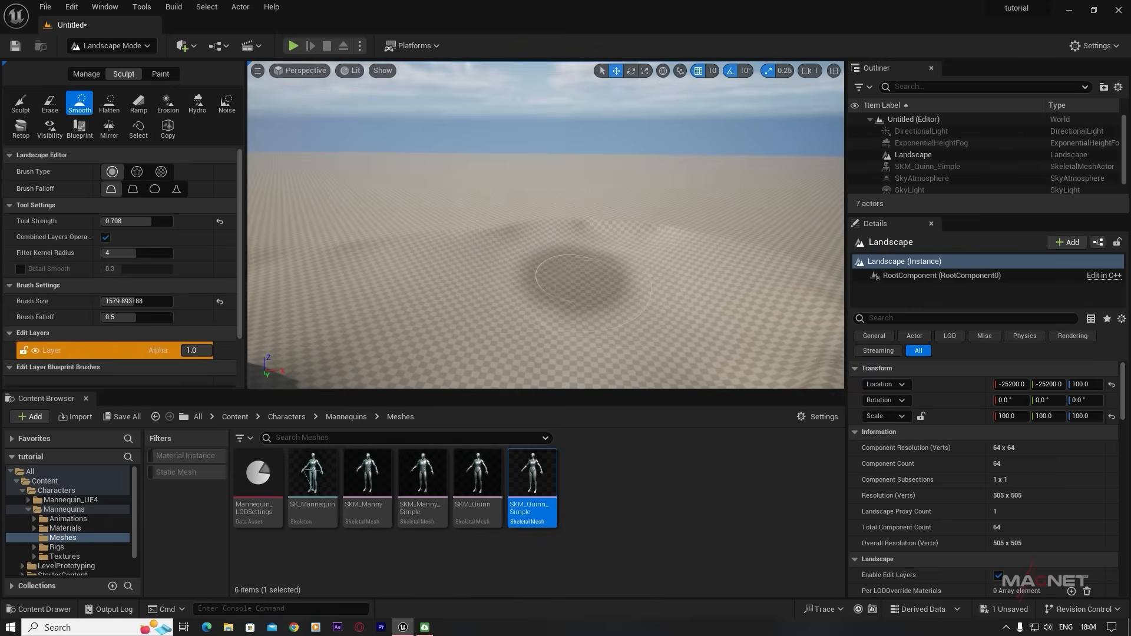
pyautogui.moveTo(632, 301)
pyautogui.mouseDown(button='right')
pyautogui.moveTo(460, 283)
pyautogui.moveTo(412, 304)
pyautogui.mouseUp(button='right')
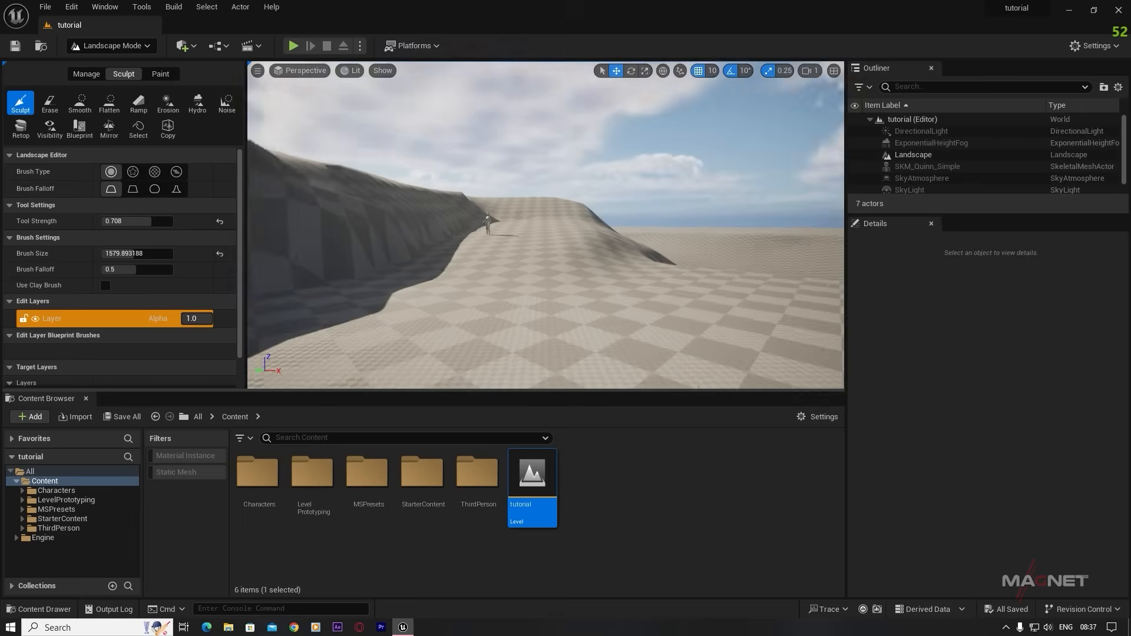
pyautogui.moveTo(546, 235); pyautogui.dragTo(545, 259, button='right')
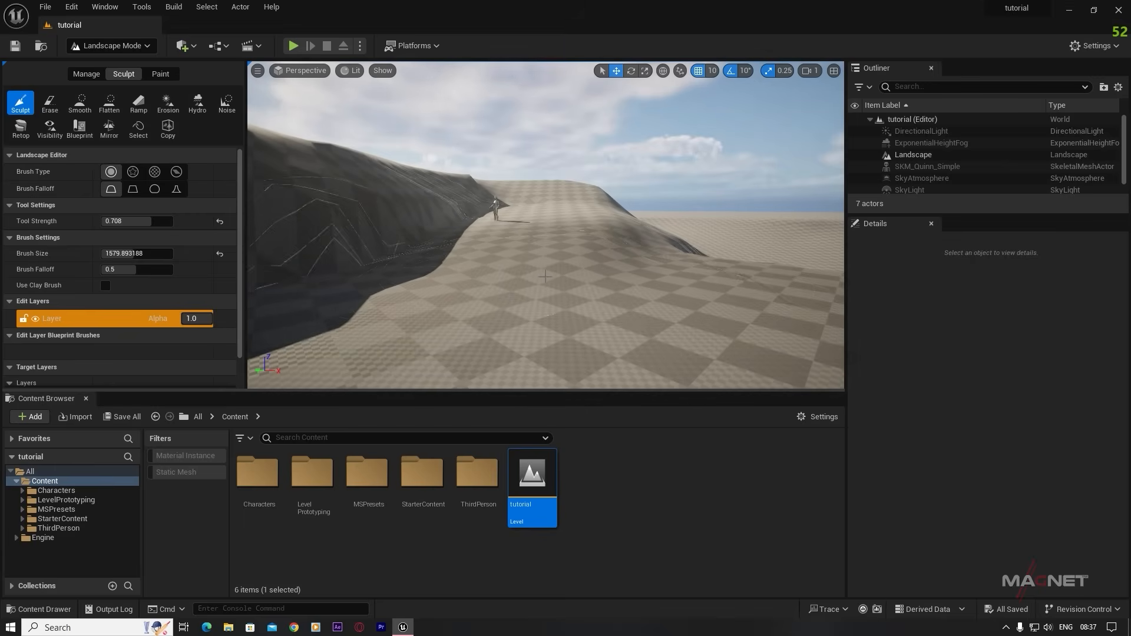
pyautogui.moveTo(550, 300)
pyautogui.mouseDown(button='right')
pyautogui.moveTo(524, 324)
pyautogui.moveTo(557, 324)
pyautogui.moveTo(519, 321)
pyautogui.moveTo(575, 332)
pyautogui.mouseUp(button='right')
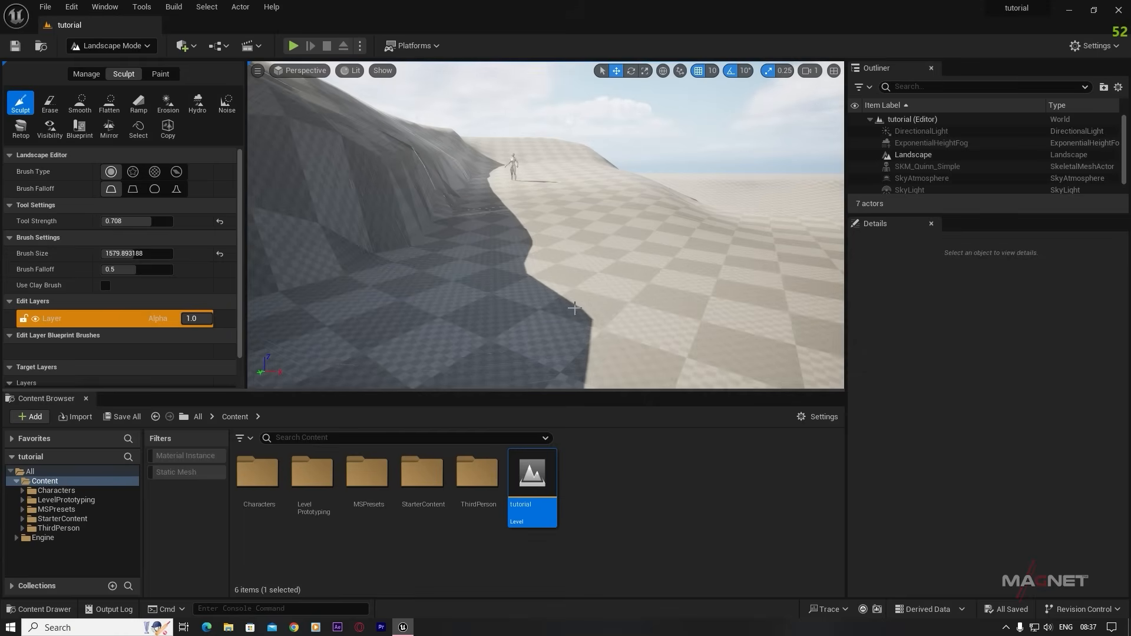
pyautogui.press('w')
pyautogui.moveTo(573, 308); pyautogui.dragTo(460, 285, button='right')
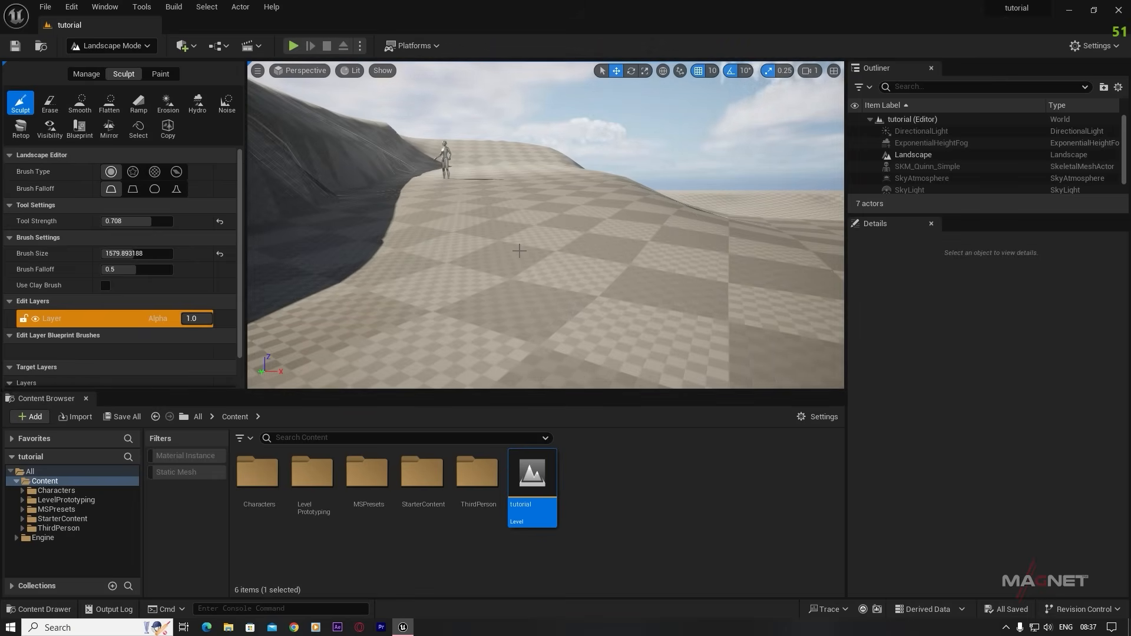
# - Return to Selection mode and open the locally downloaded Megascans assets in Quixel Bridge
pyautogui.click(147, 48)
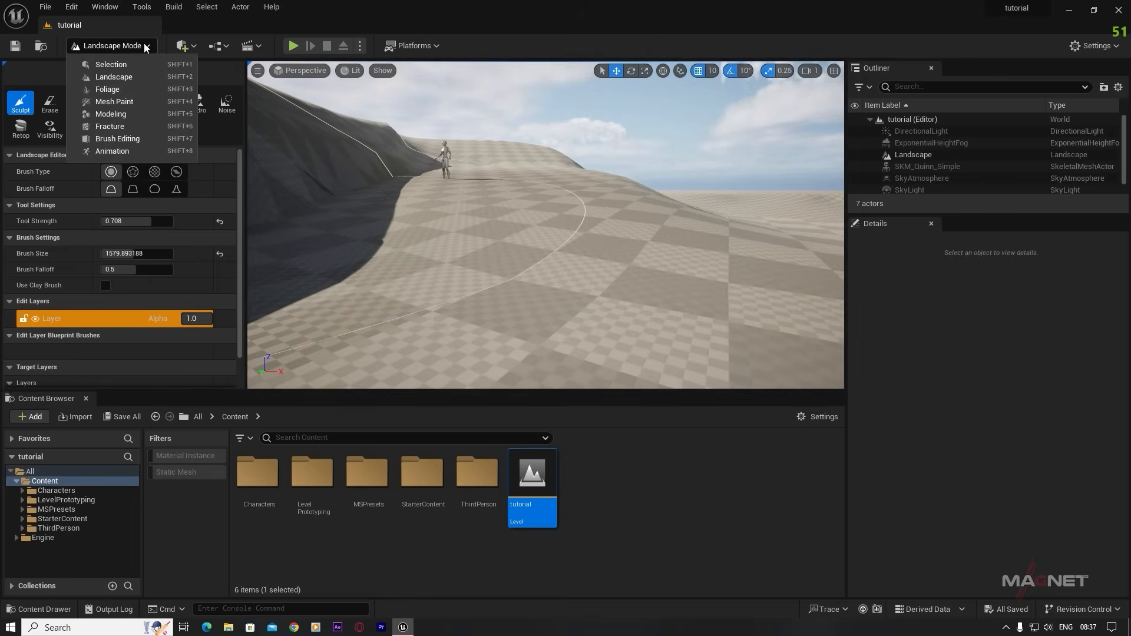
pyautogui.click(117, 65)
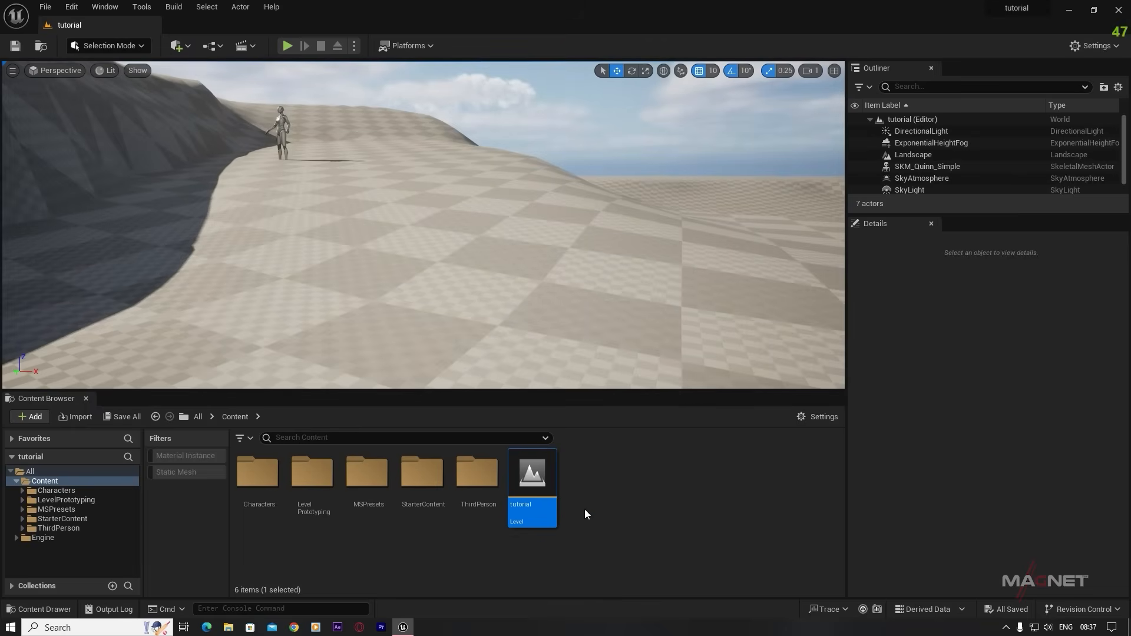
pyautogui.click(50, 483)
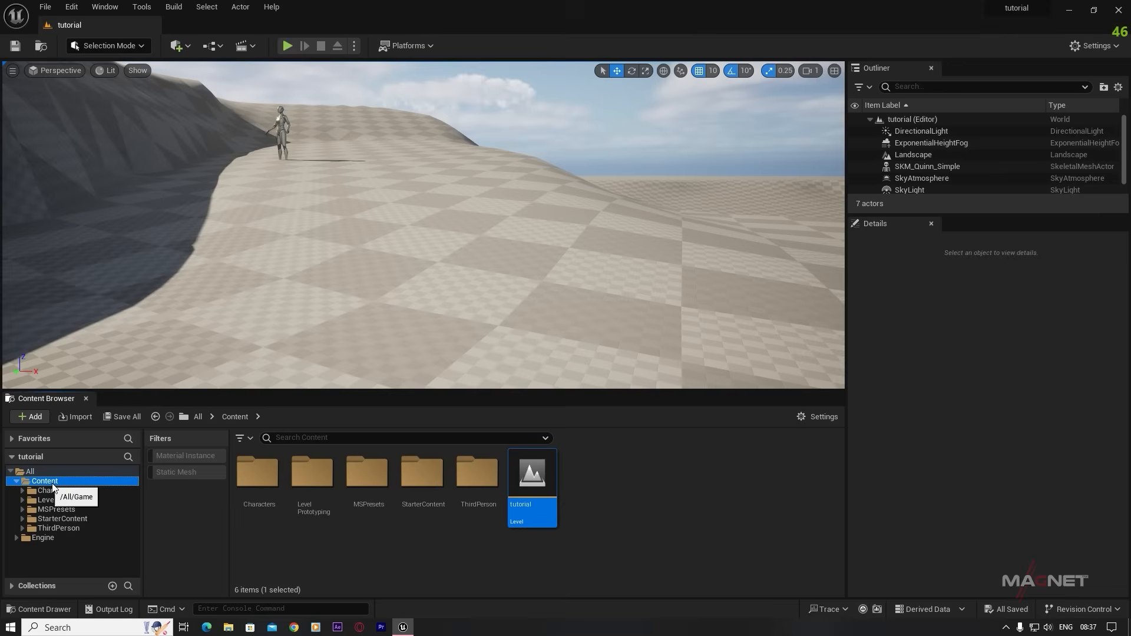
pyautogui.rightClick(604, 496)
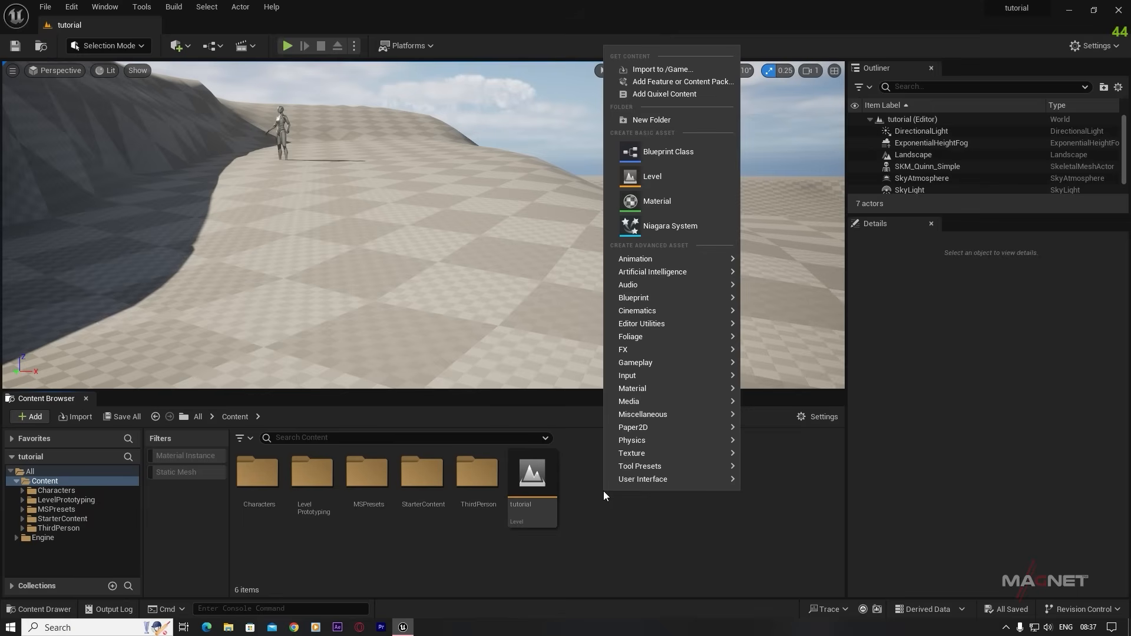
pyautogui.click(667, 94)
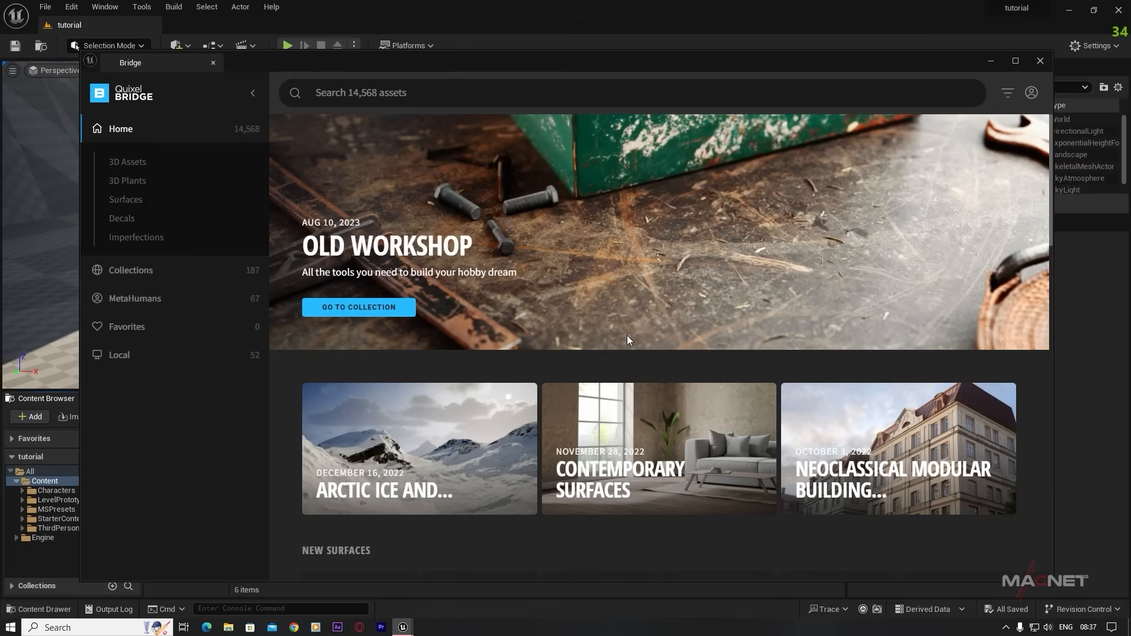
pyautogui.click(119, 356)
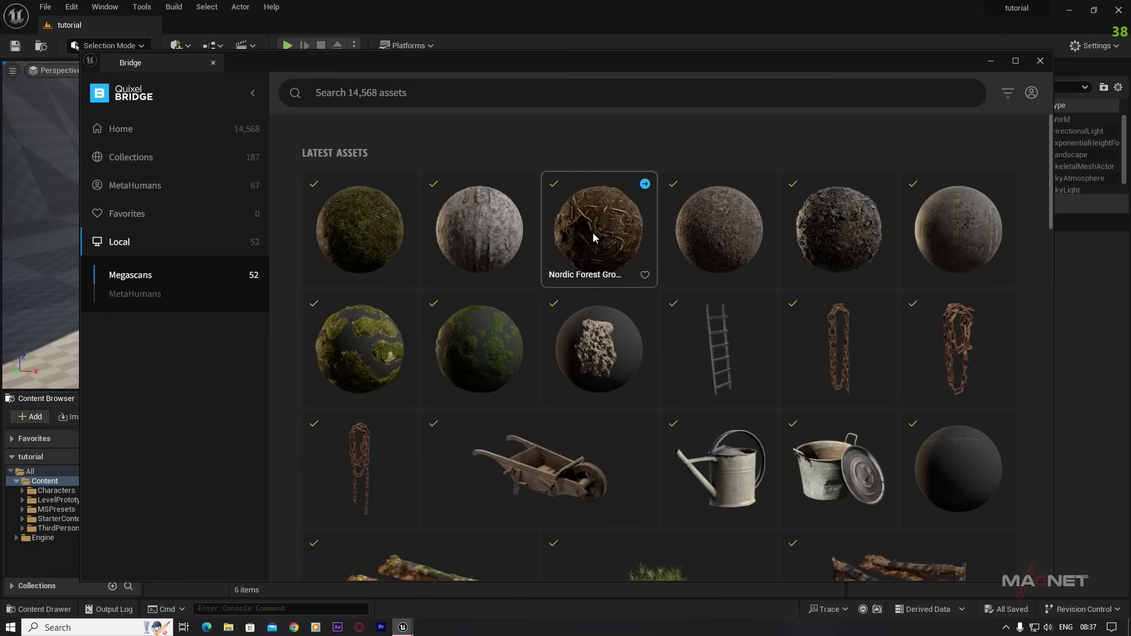
# - Add Nordic Forest Ground Moss Coarse, Sand Covered Mud Ground and Nordic Forest Ground Roots Coarse to the project at Medium Quality
pyautogui.click(352, 227)
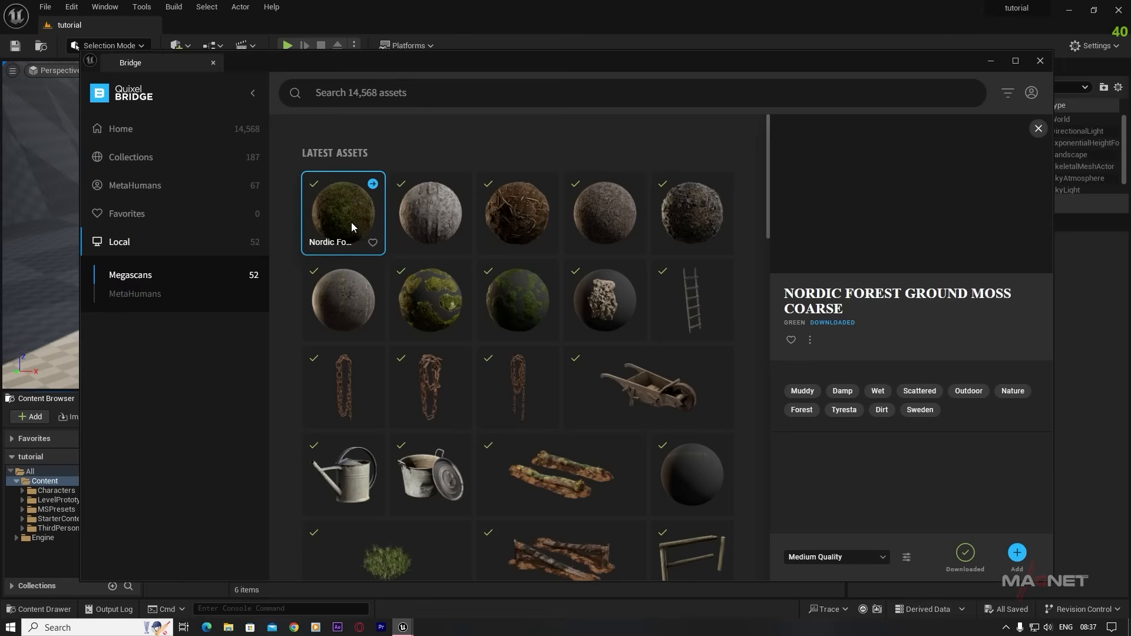
pyautogui.keyDown('ctrl'); pyautogui.click(435, 232); pyautogui.keyUp('ctrl')
pyautogui.keyDown('ctrl'); pyautogui.click(526, 221); pyautogui.keyUp('ctrl')
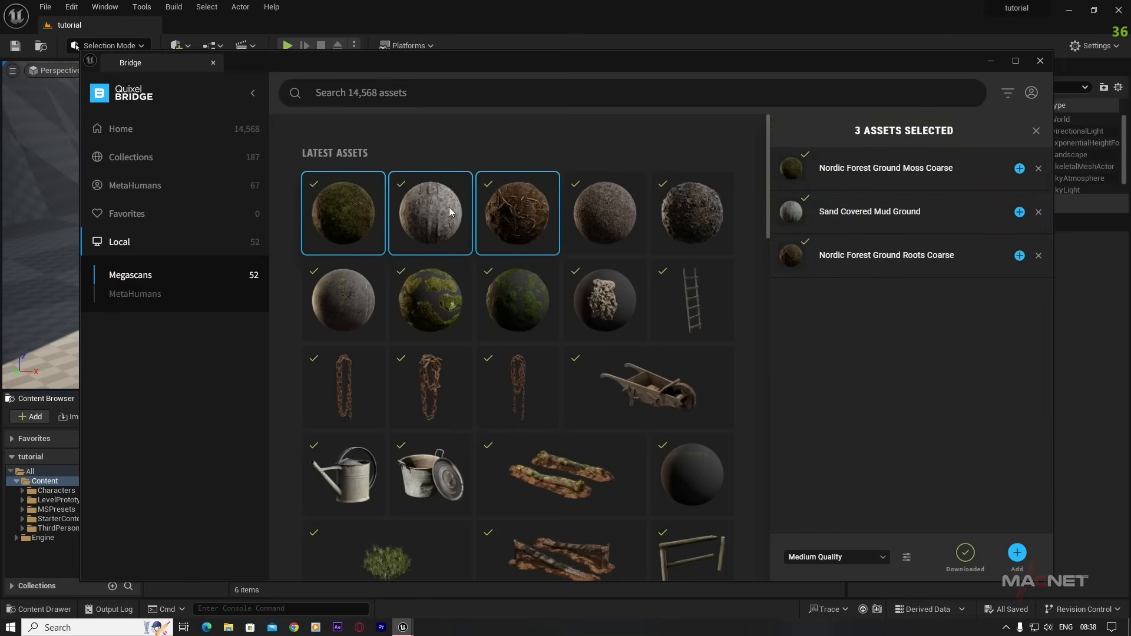
pyautogui.click(883, 559)
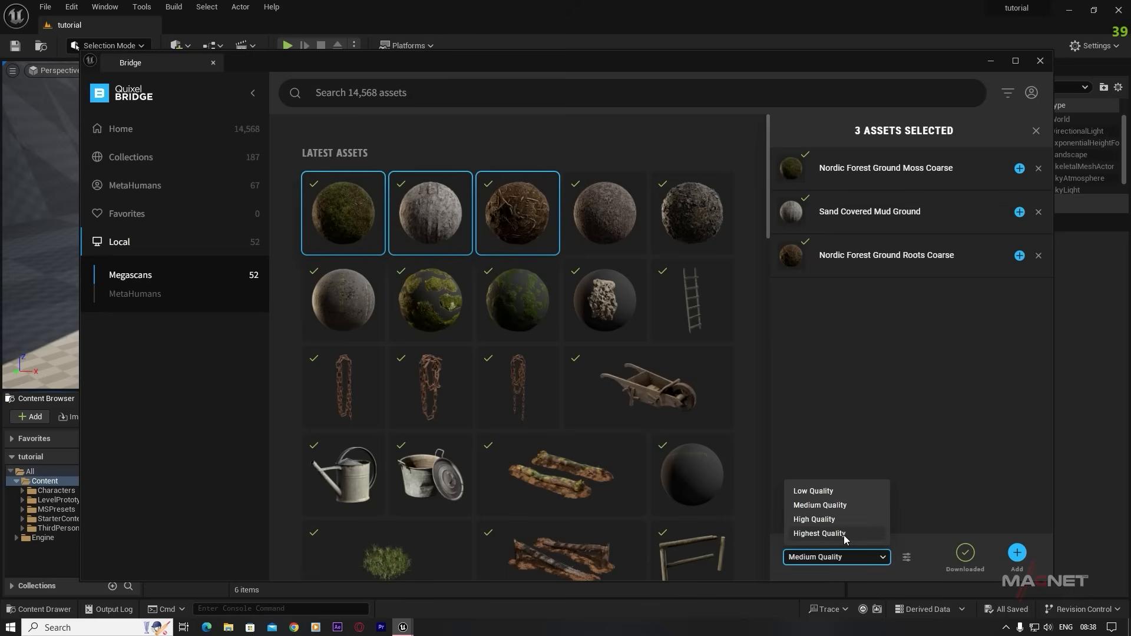
pyautogui.click(939, 462)
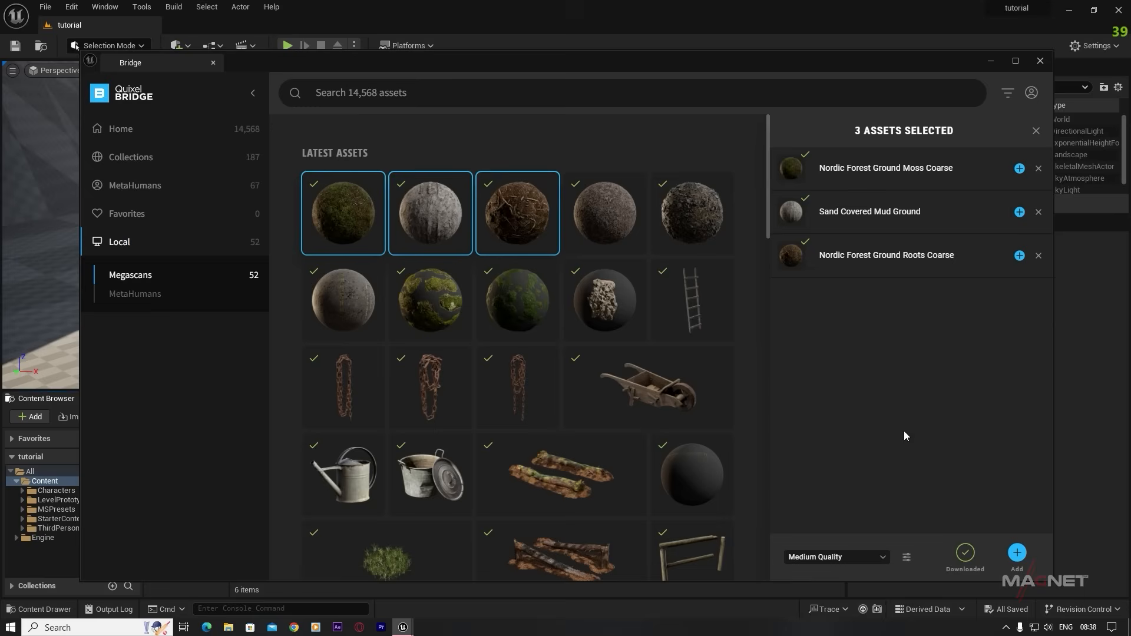
pyautogui.click(882, 559)
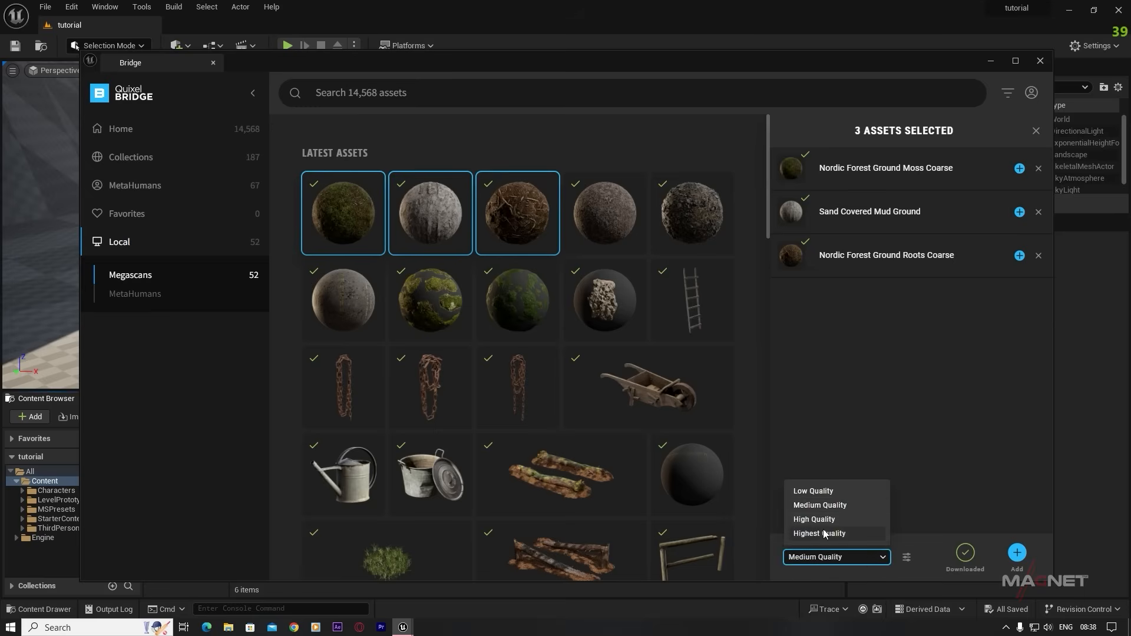
pyautogui.click(939, 496)
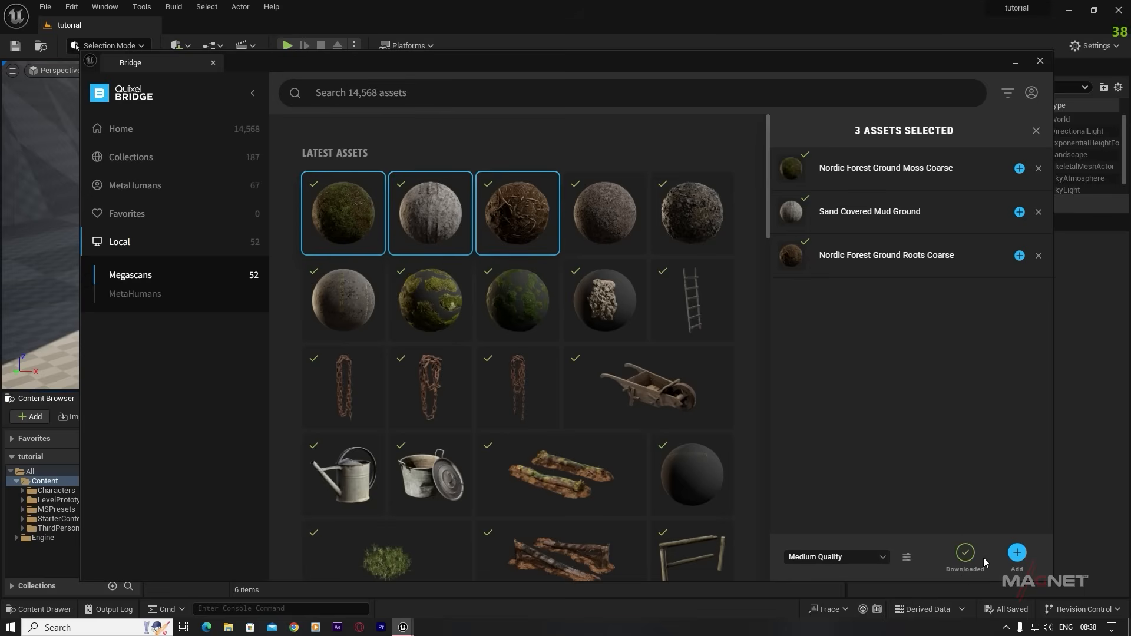
pyautogui.click(1018, 554)
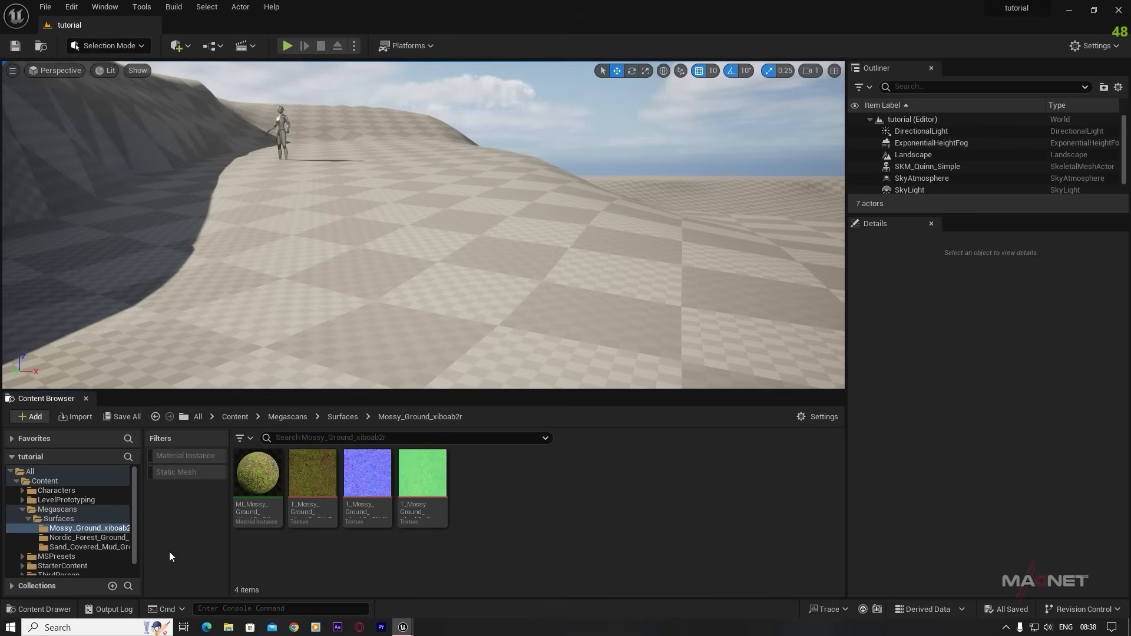
# - Check the imported surface folders under Megascans > Surfaces in the project content
pyautogui.click(54, 509)
pyautogui.click(46, 482)
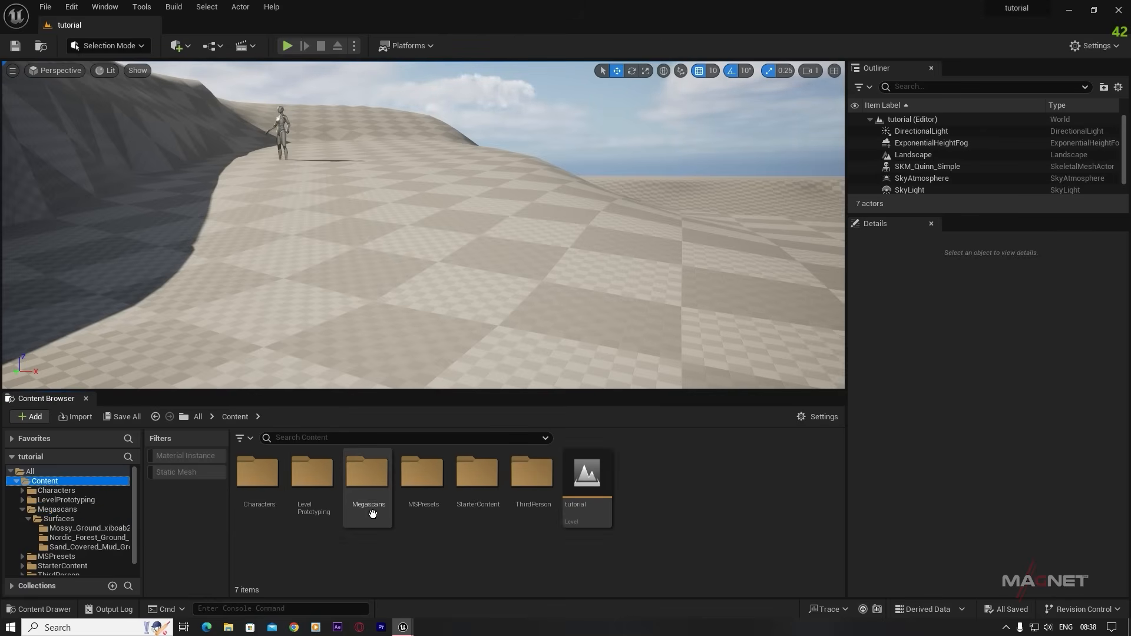
pyautogui.click(371, 514)
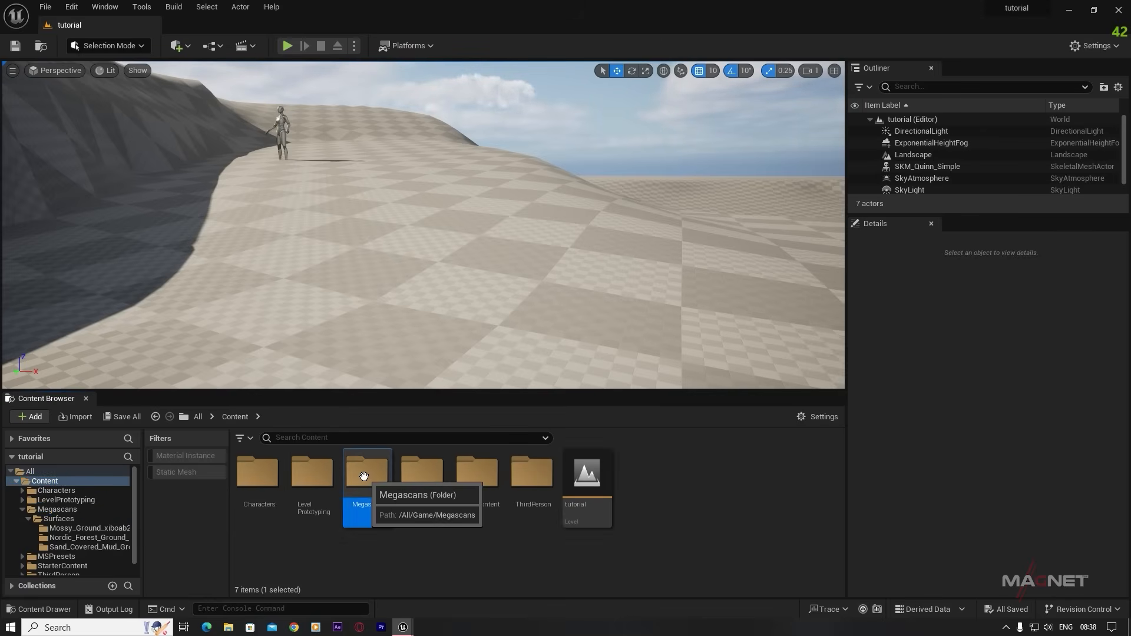
pyautogui.doubleClick(351, 514)
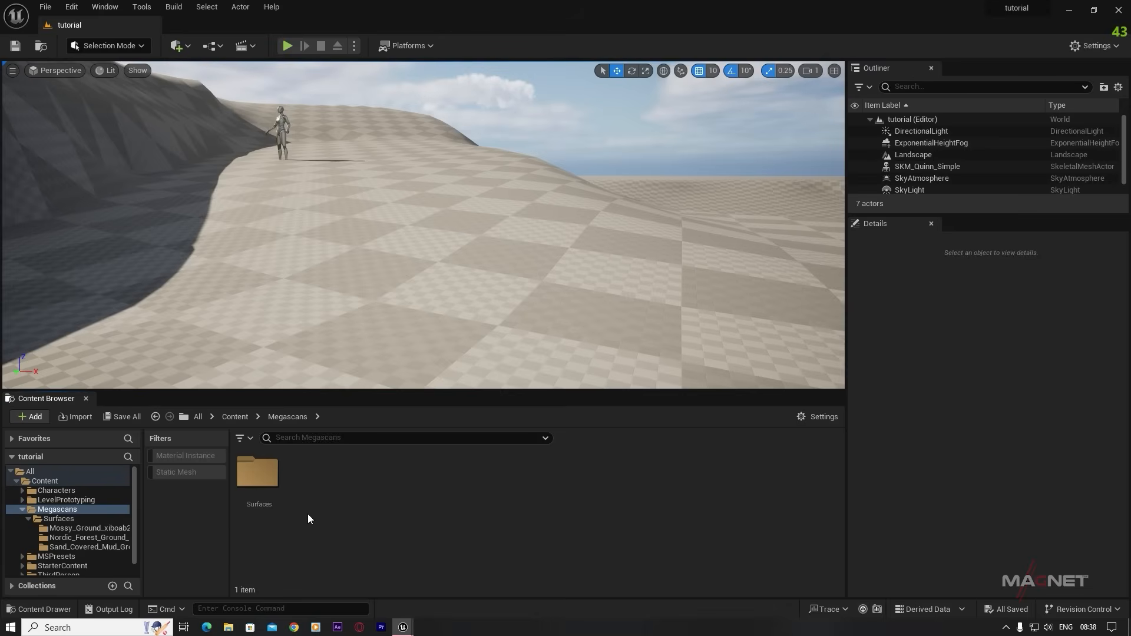
pyautogui.doubleClick(256, 514)
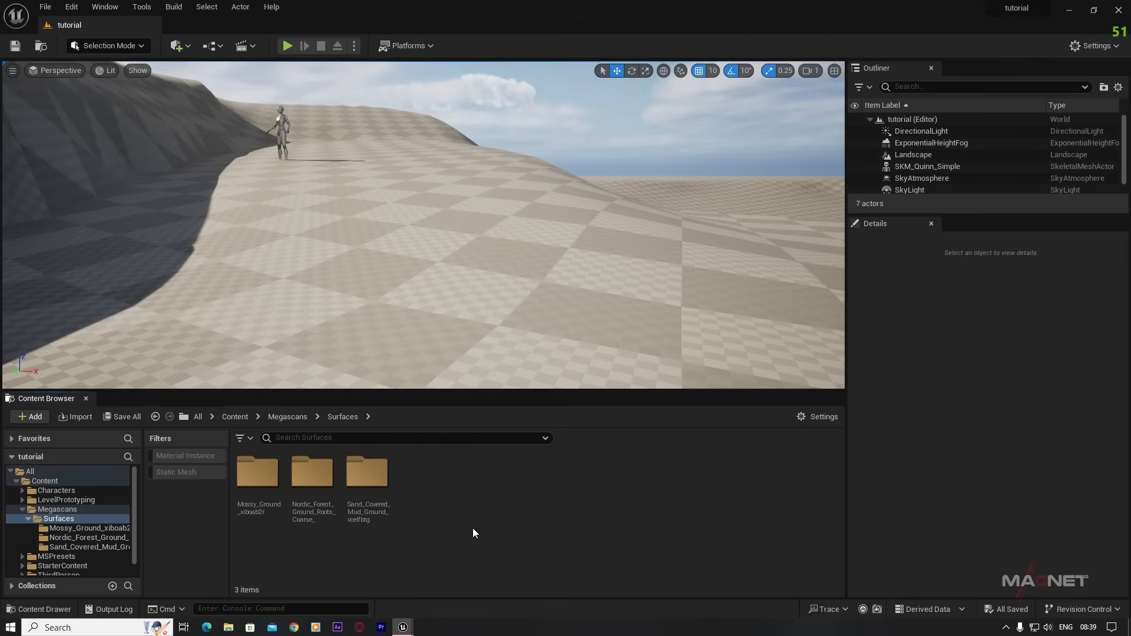
# - Create a folder named landscape_material in the main Content folder
pyautogui.click(39, 482)
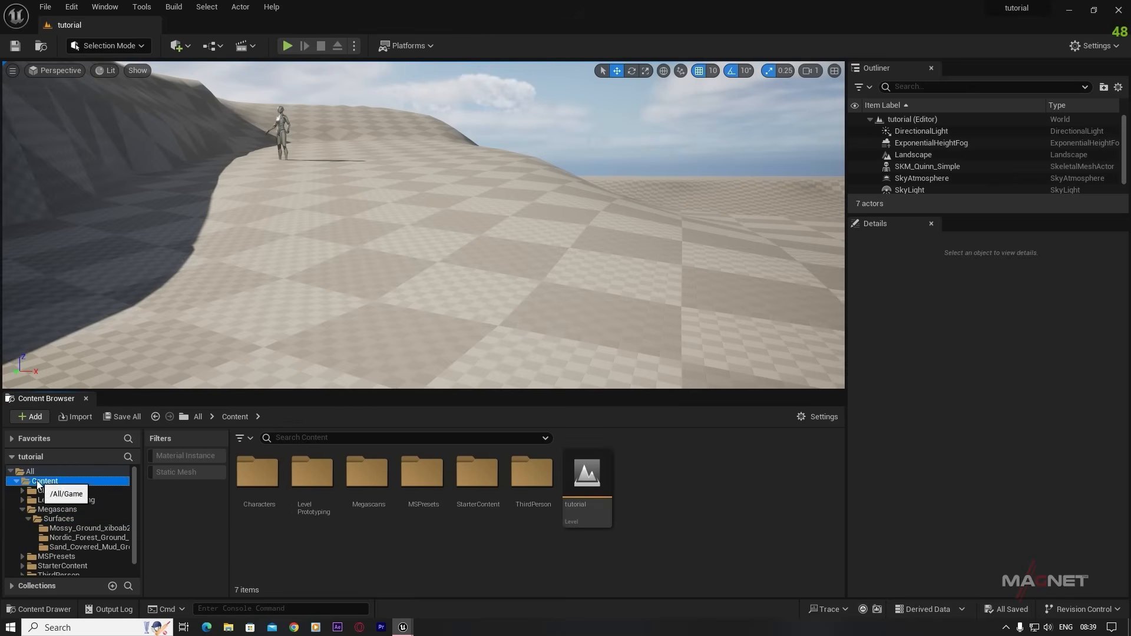
pyautogui.rightClick(483, 544)
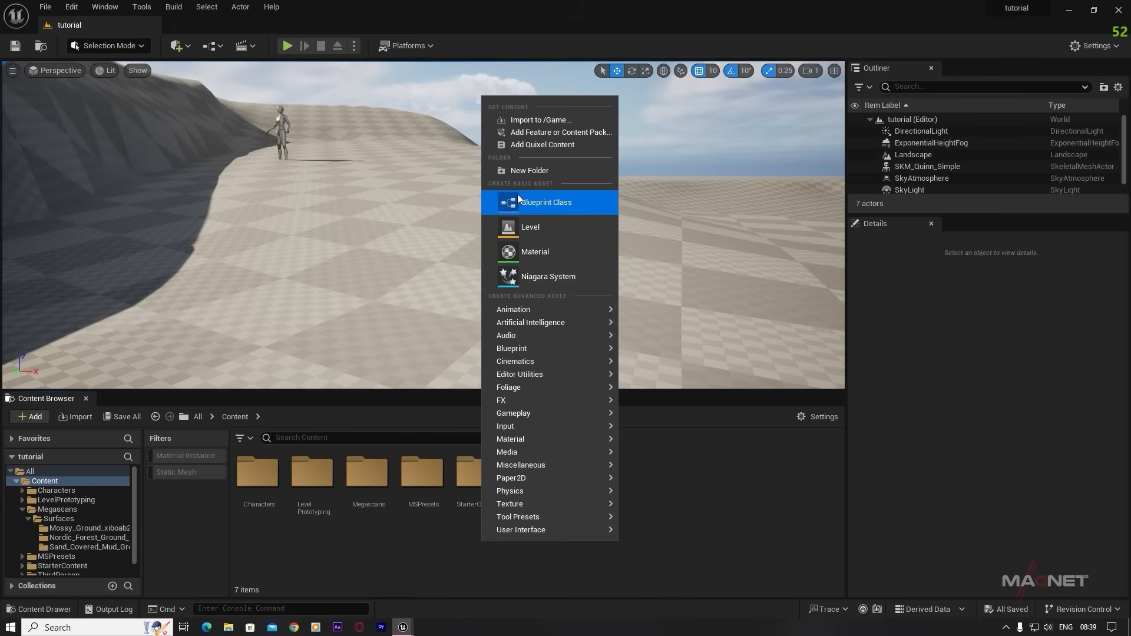
pyautogui.click(530, 170)
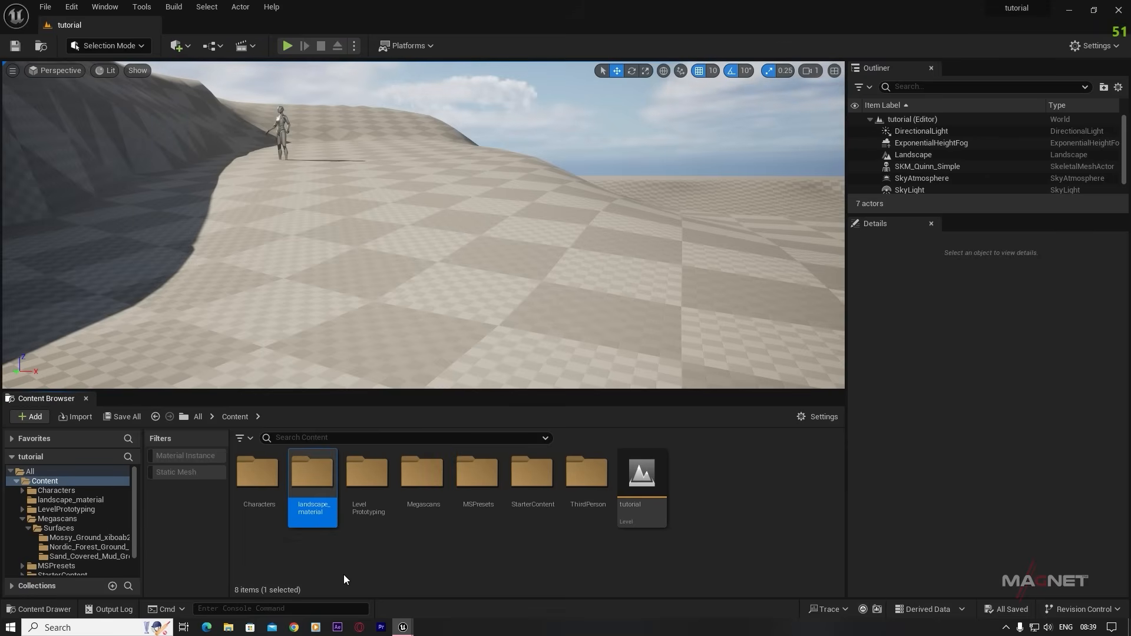
# - Create a material named bland_material inside the landscape_material folder
pyautogui.doubleClick(310, 479)
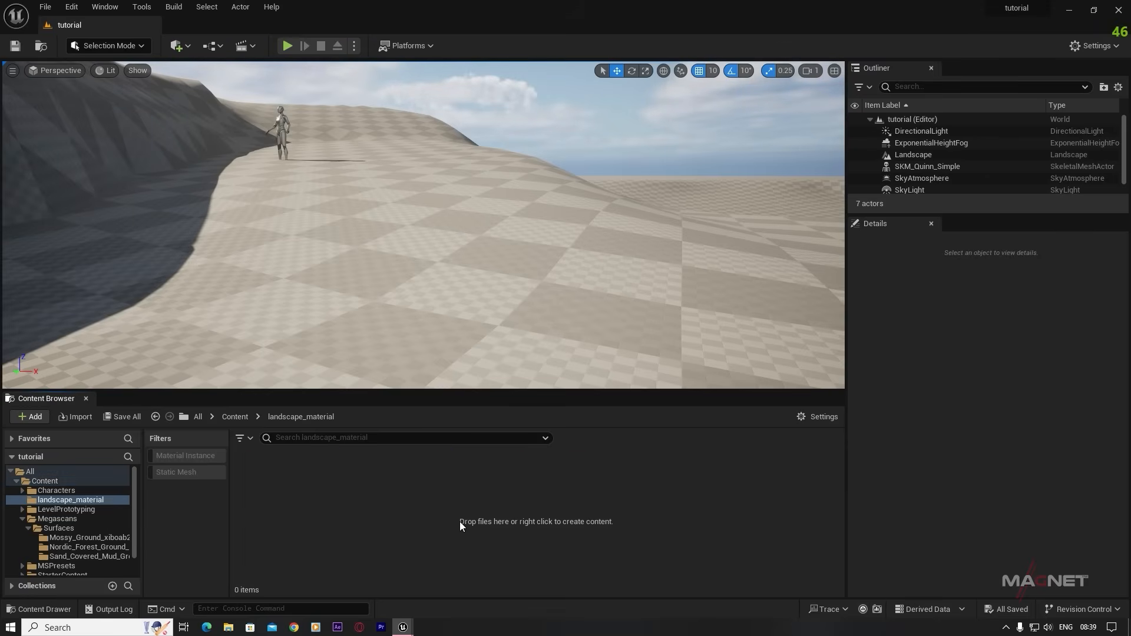
pyautogui.rightClick(336, 485)
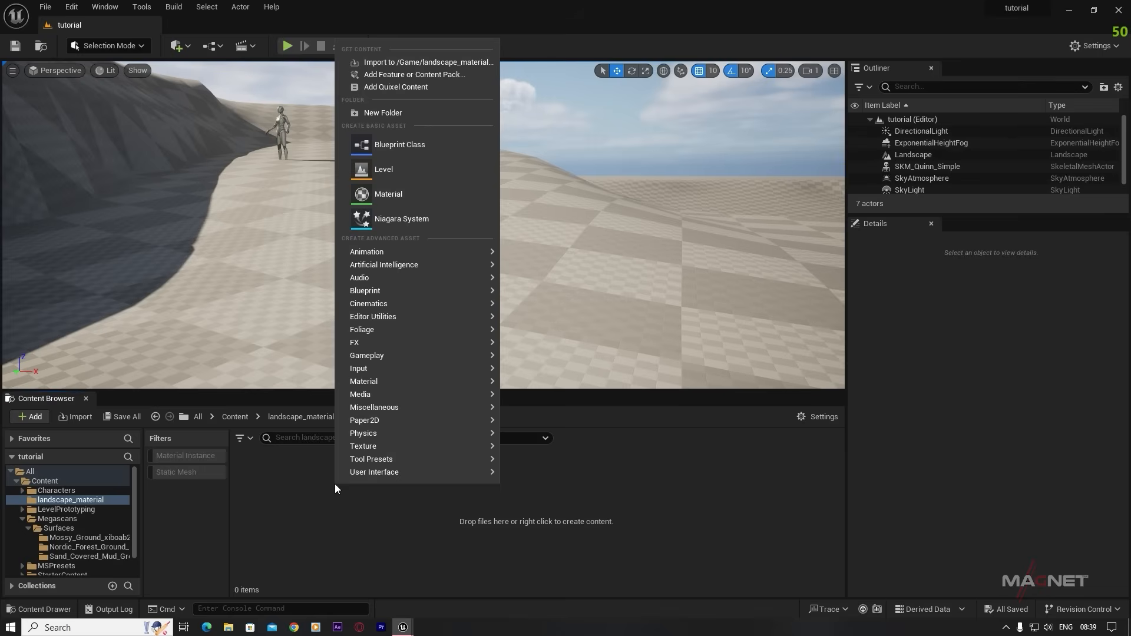
pyautogui.click(384, 197)
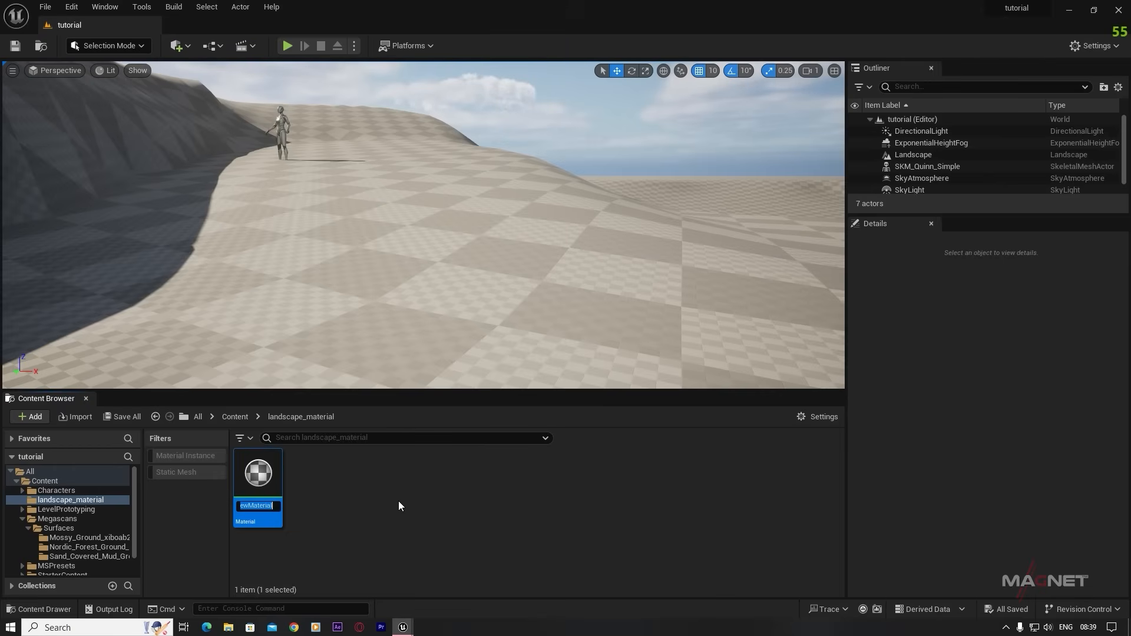
pyautogui.write('bland_material')
pyautogui.press('Return')
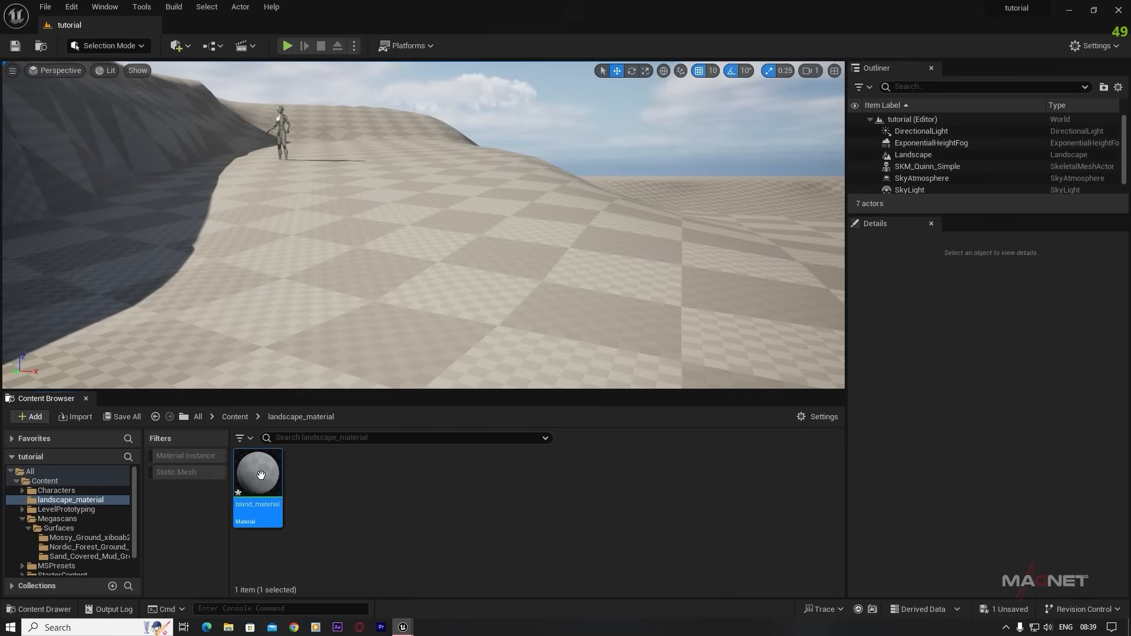
# - Open bland_material for editing and widen the material graph area by narrowing the preview and details area
pyautogui.doubleClick(261, 475)
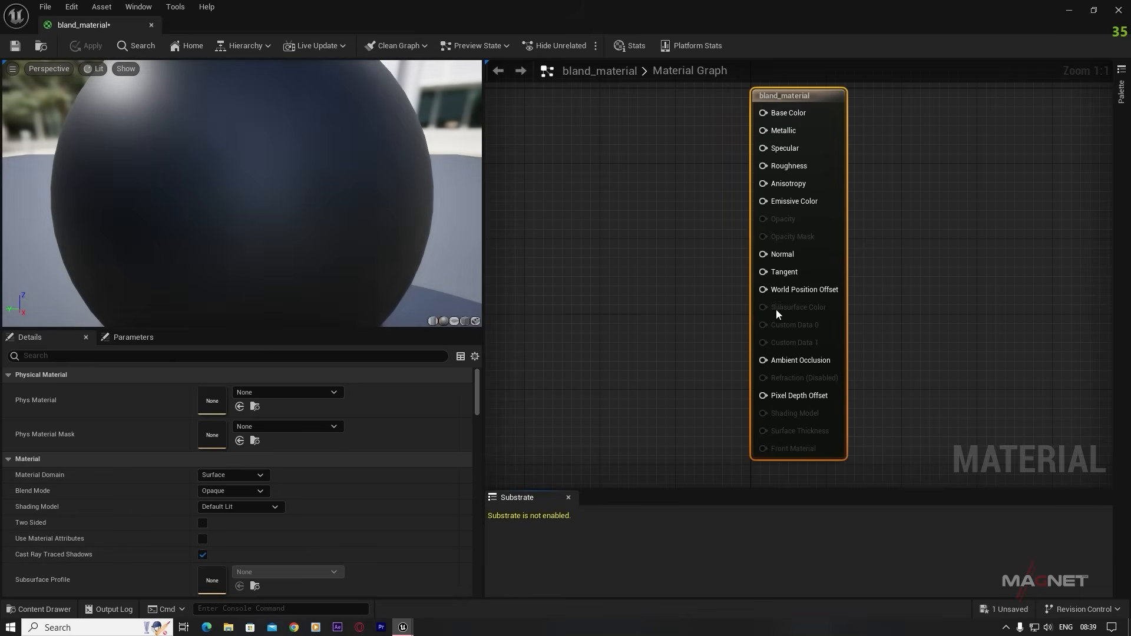
pyautogui.moveTo(591, 296); pyautogui.dragTo(679, 317, button='right')
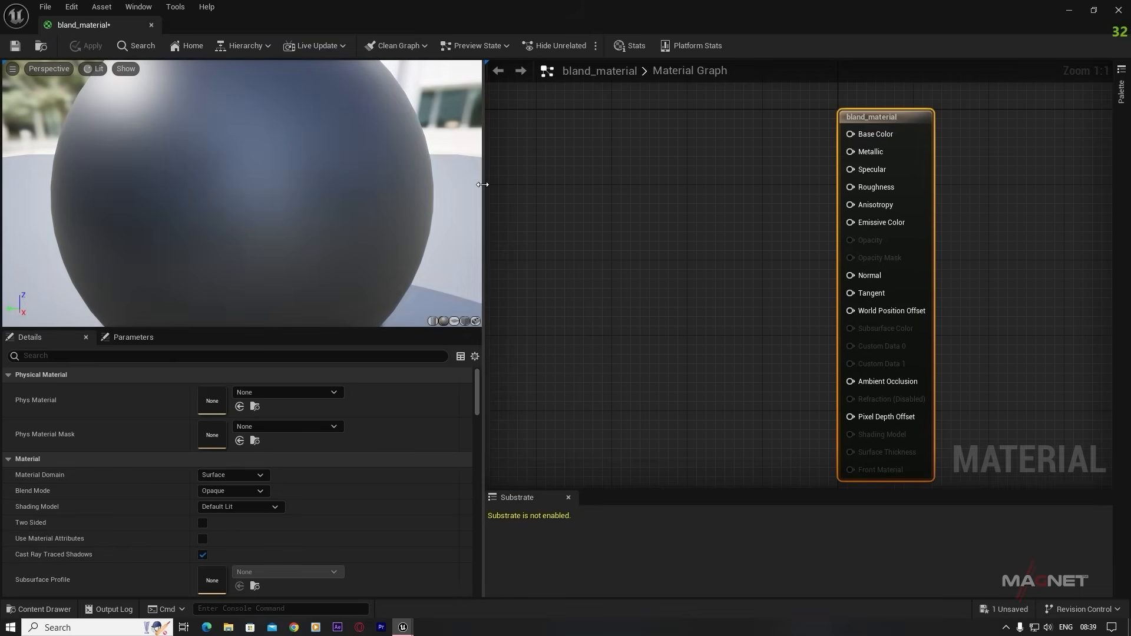
pyautogui.moveTo(483, 186); pyautogui.dragTo(279, 189)
pyautogui.moveTo(470, 244); pyautogui.dragTo(607, 250, button='right')
pyautogui.scroll(-1, 648, 277)
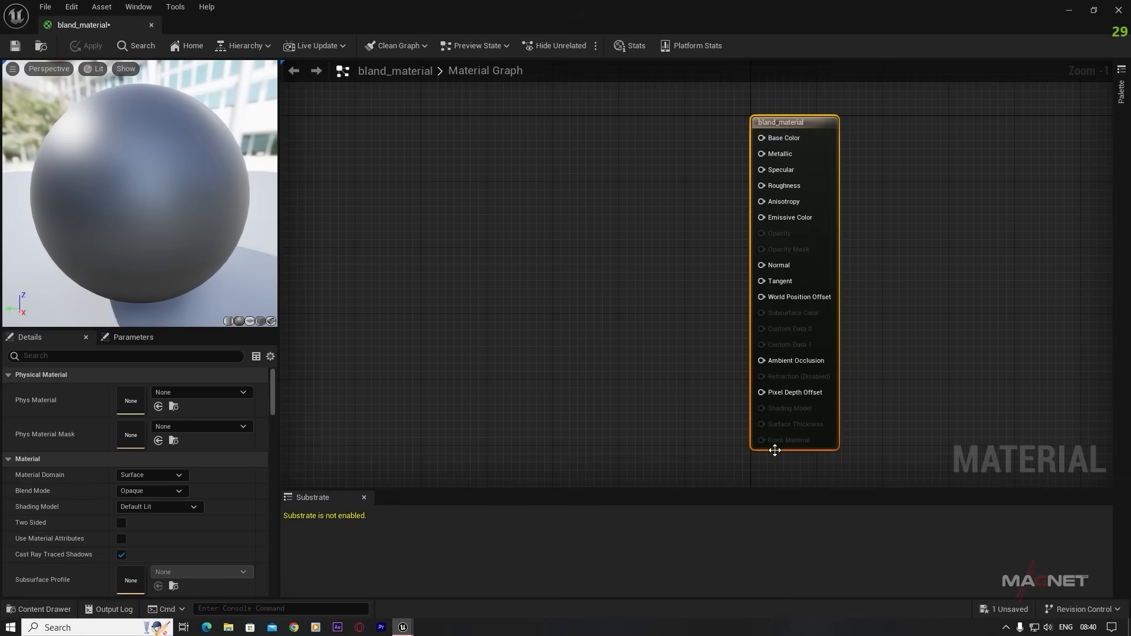
# - Close the editor and show the tutorial project's folder from the Epic Games Launcher library
pyautogui.click(1120, 10)
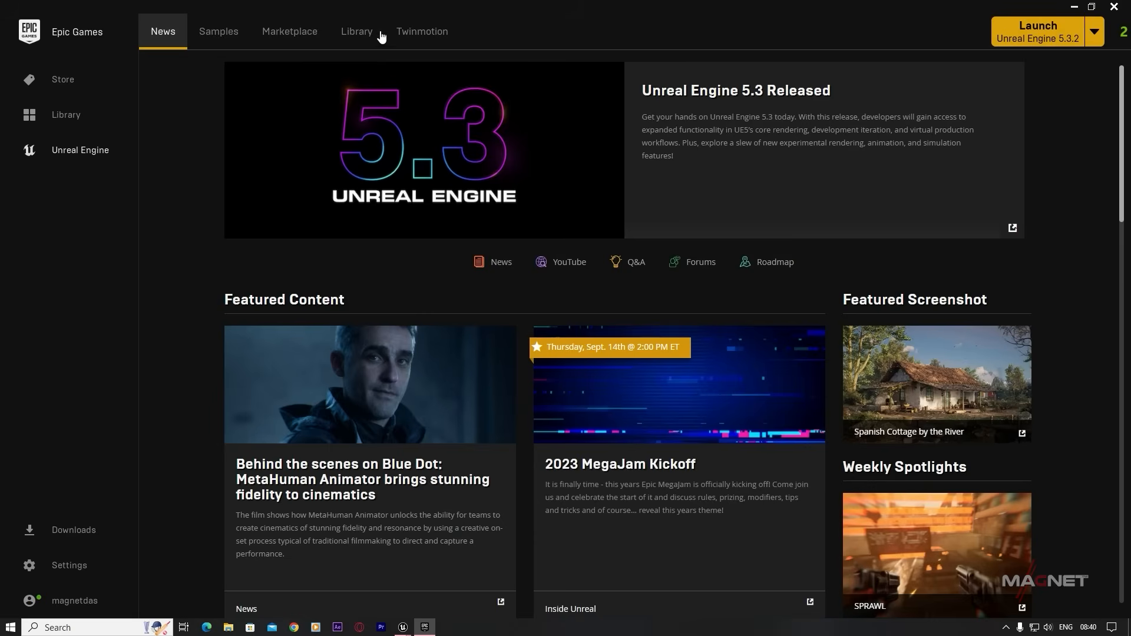
pyautogui.click(361, 34)
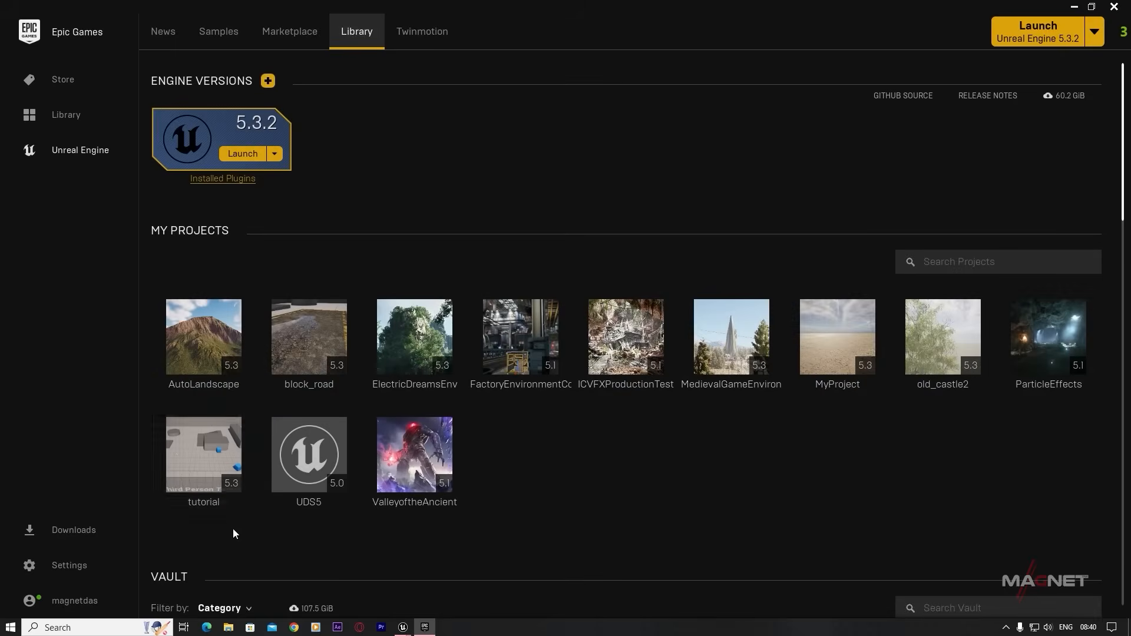
pyautogui.click(196, 445)
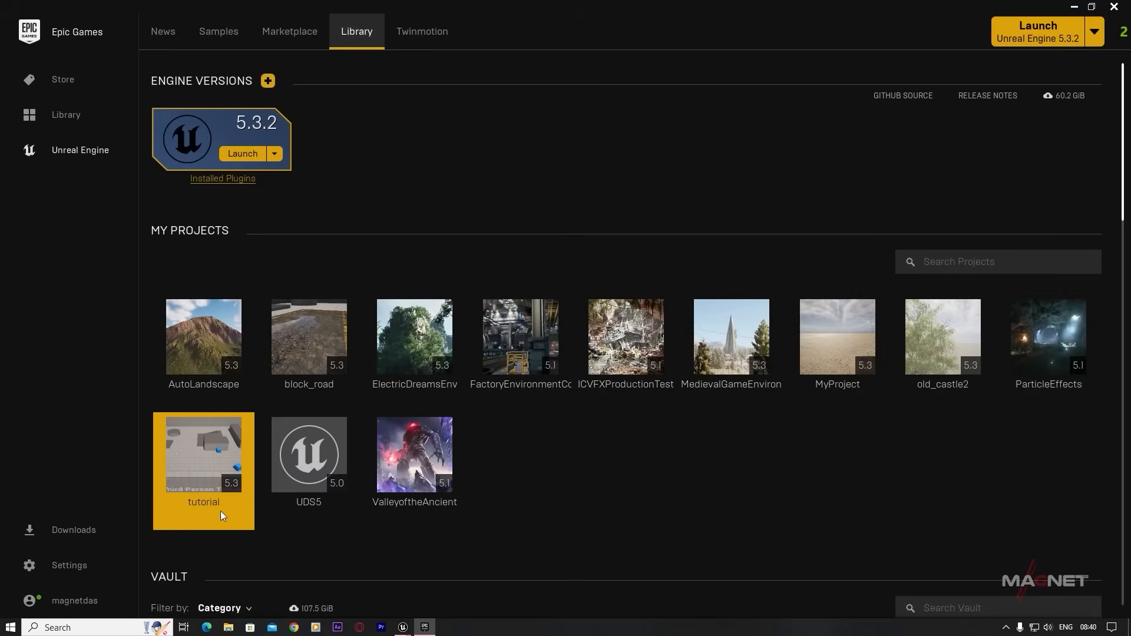
pyautogui.rightClick(204, 455)
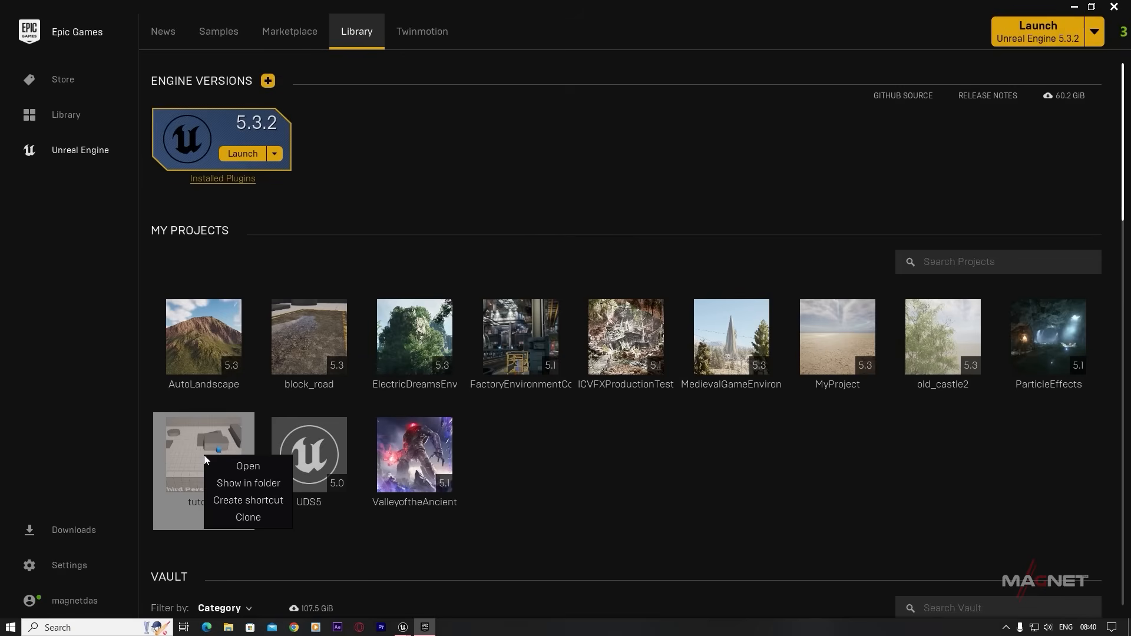
pyautogui.click(249, 483)
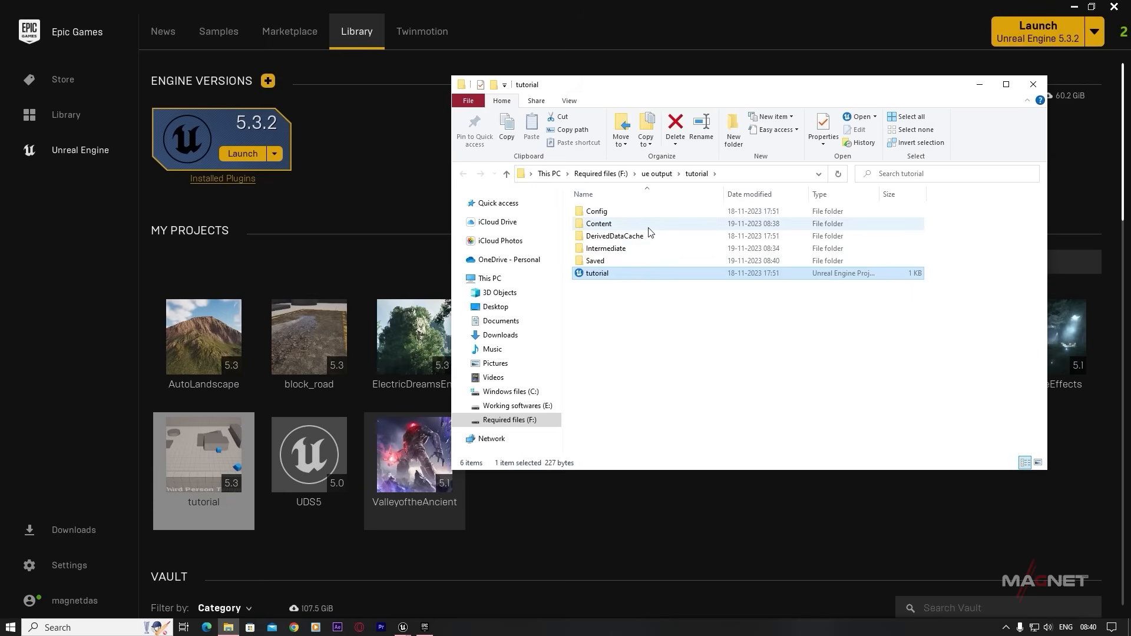
# - Open the DefaultEngine configuration file from the project's Config folder in Notepad
pyautogui.doubleClick(597, 213)
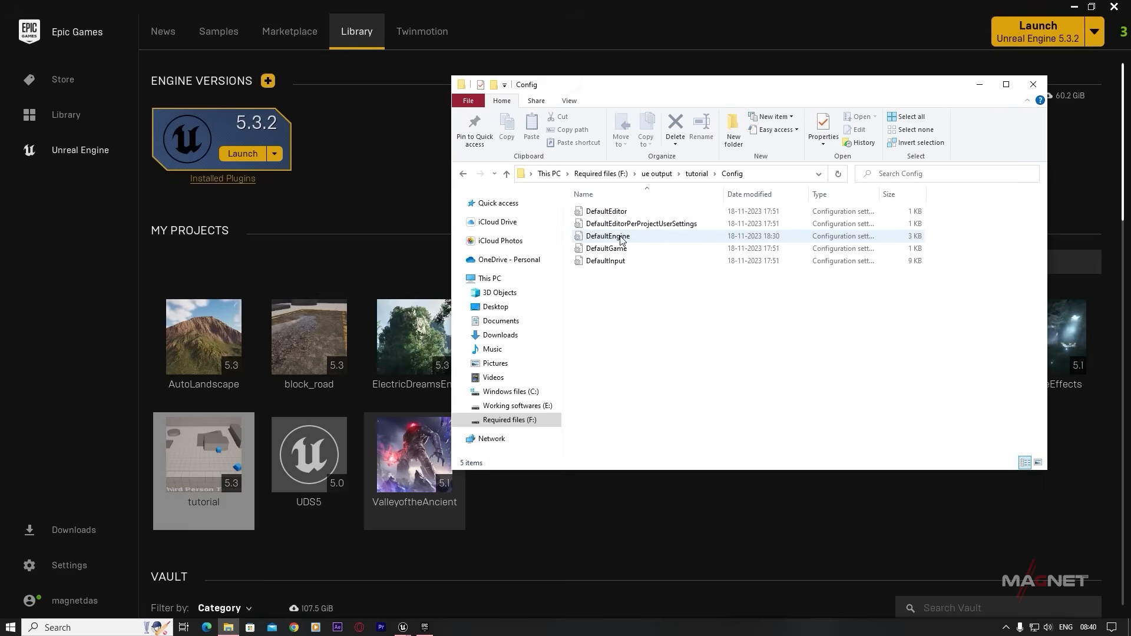
pyautogui.doubleClick(621, 237)
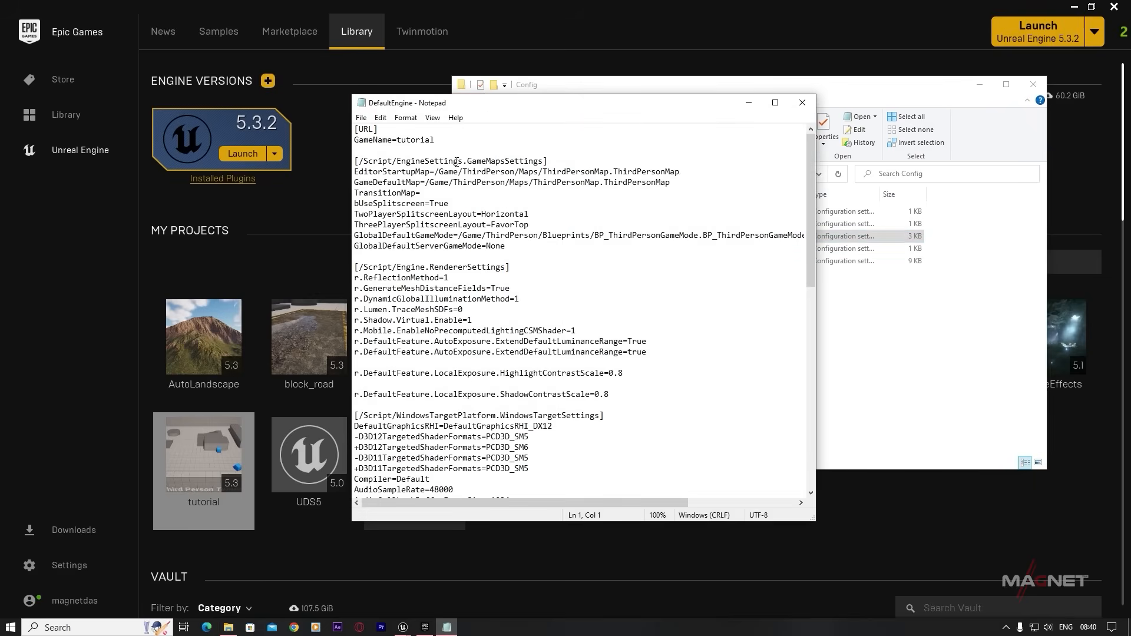
pyautogui.moveTo(462, 108); pyautogui.dragTo(445, 105)
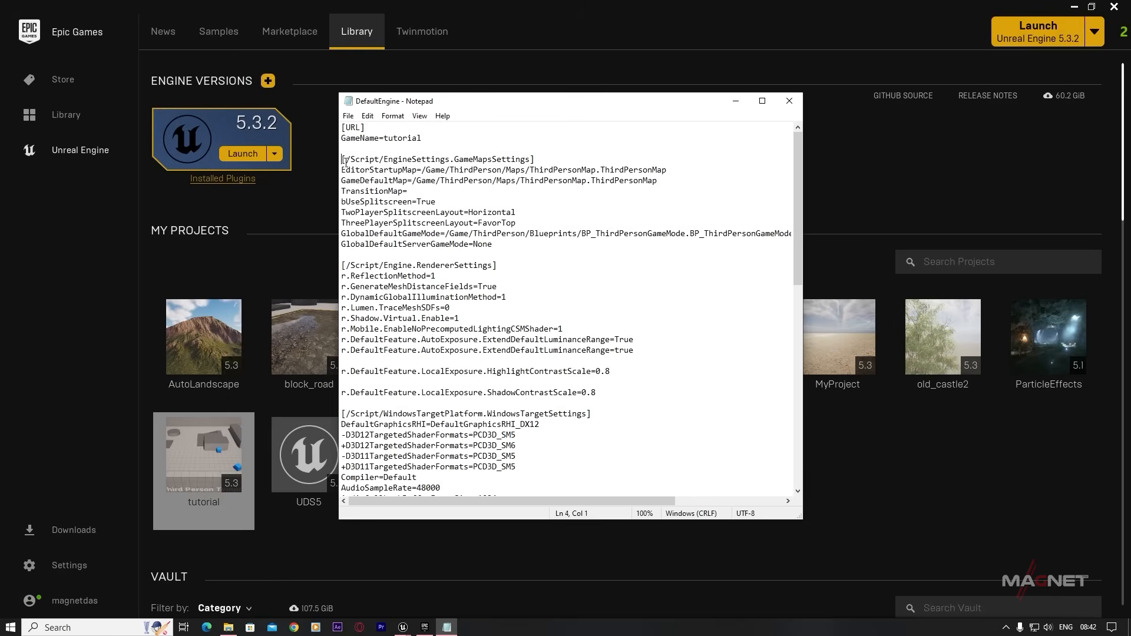
# - Append r.Nanite.AllowTessellation=1 and r.Nanite.Tessellation=1 to the end of the RendererSettings section, then save and close the DefaultEngine file
pyautogui.moveTo(345, 160)
pyautogui.mouseDown()
pyautogui.moveTo(589, 372)
pyautogui.moveTo(506, 308)
pyautogui.moveTo(533, 162)
pyautogui.moveTo(351, 159)
pyautogui.mouseUp()
pyautogui.moveTo(384, 265); pyautogui.dragTo(498, 265)
pyautogui.click(530, 265)
pyautogui.moveTo(342, 276); pyautogui.dragTo(348, 394)
pyautogui.press('End')
pyautogui.press('Return')
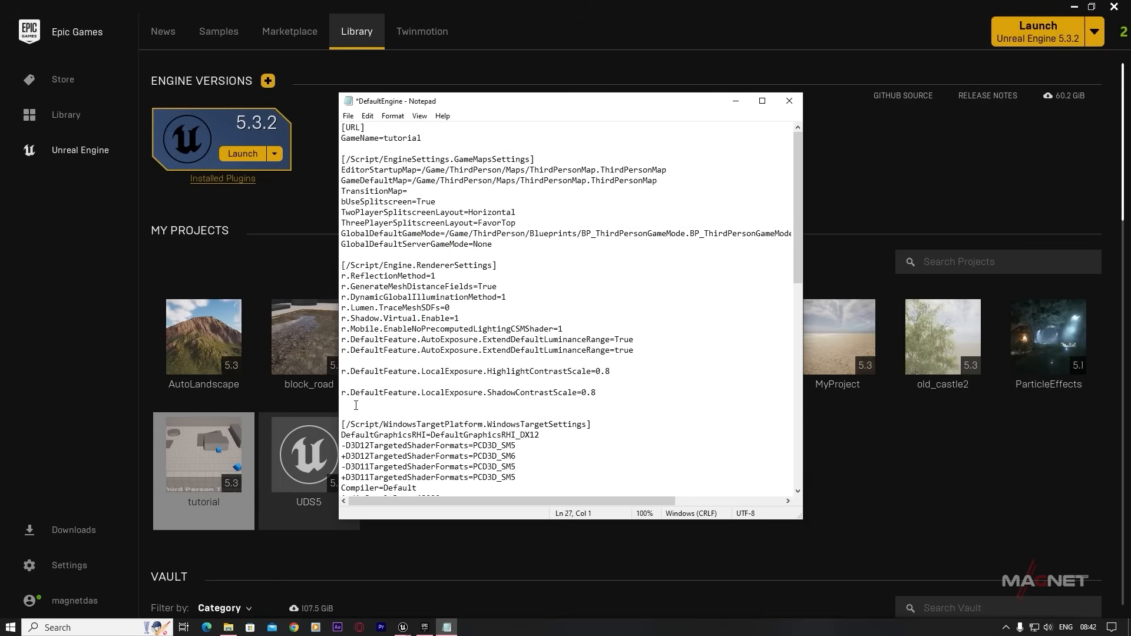
pyautogui.write('r.Nanite.AllowTessellation=1 r.Nanite.Tessellation=1')
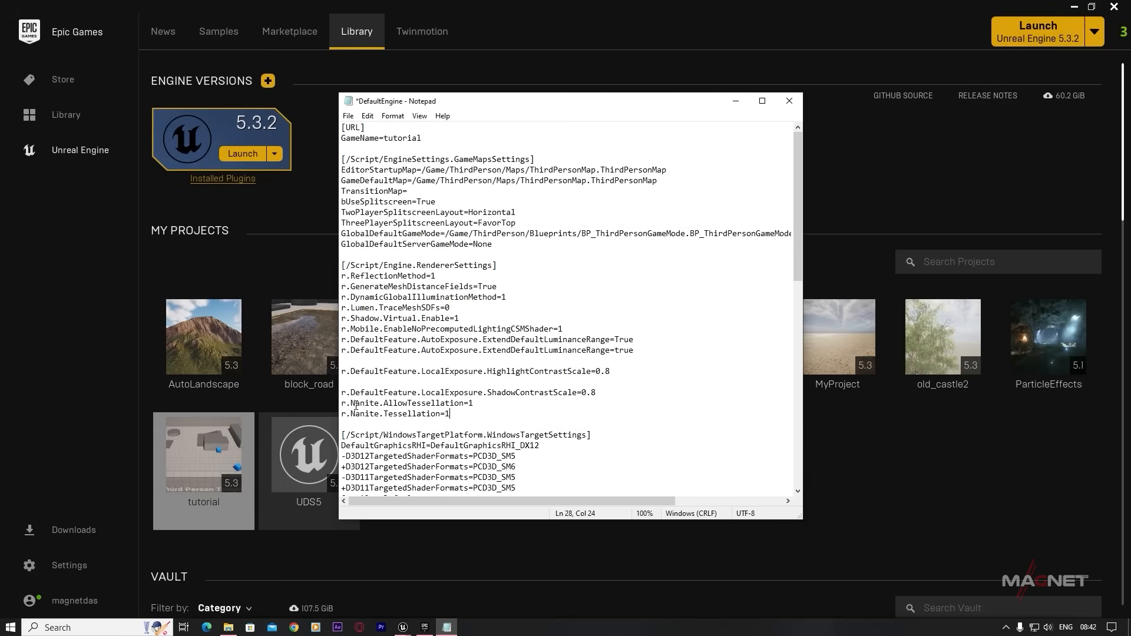
pyautogui.moveTo(450, 414); pyautogui.dragTo(342, 403)
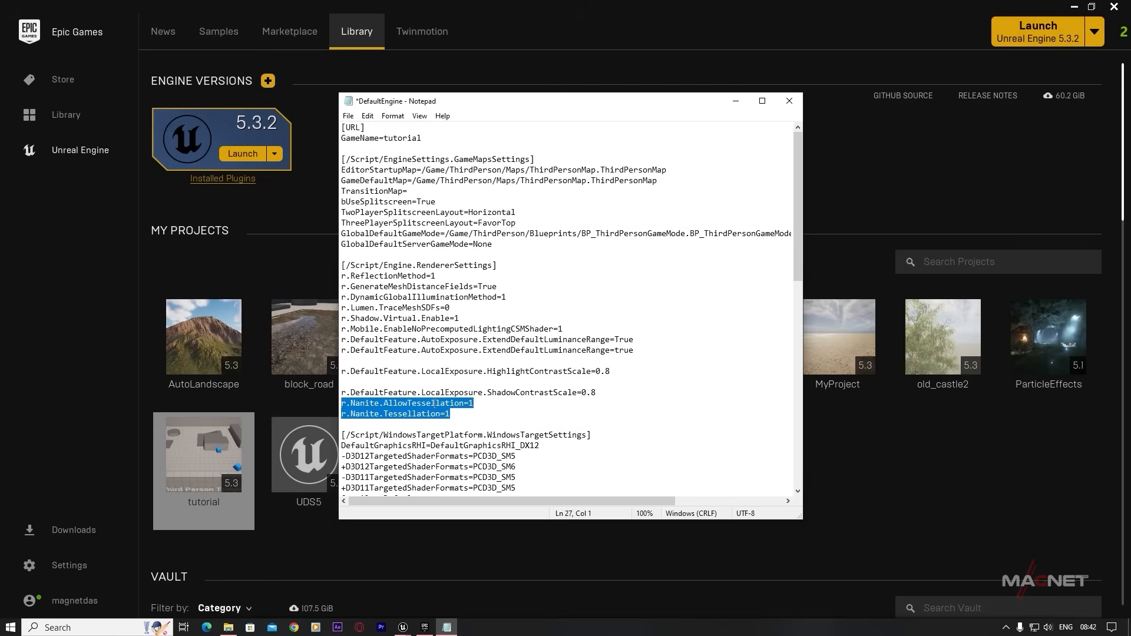
pyautogui.click(483, 416)
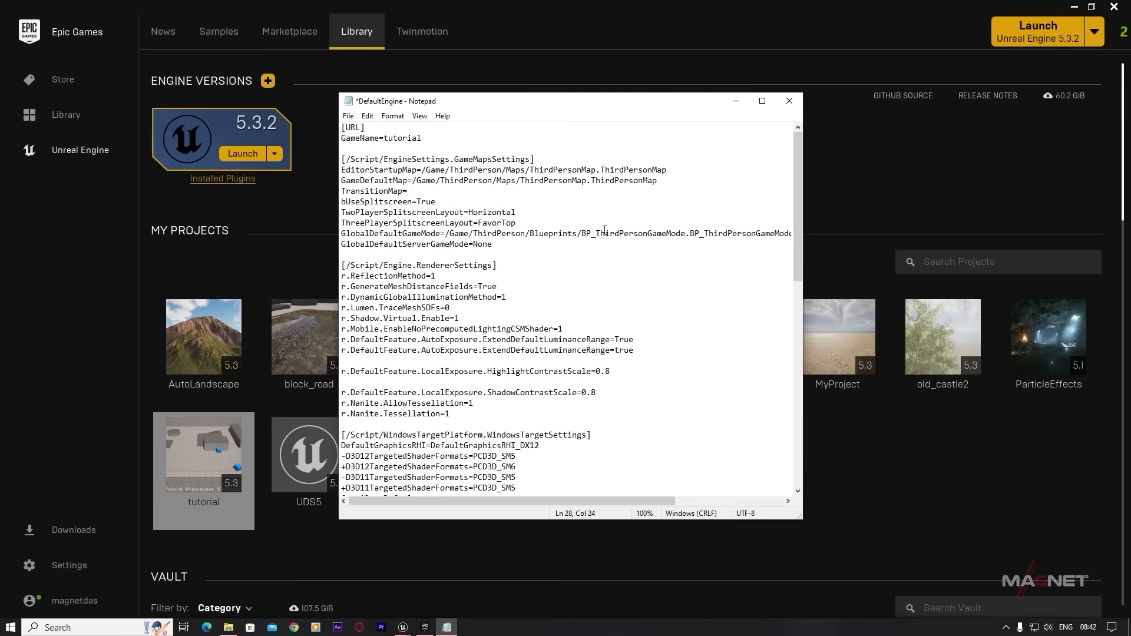
pyautogui.click(789, 101)
pyautogui.click(532, 323)
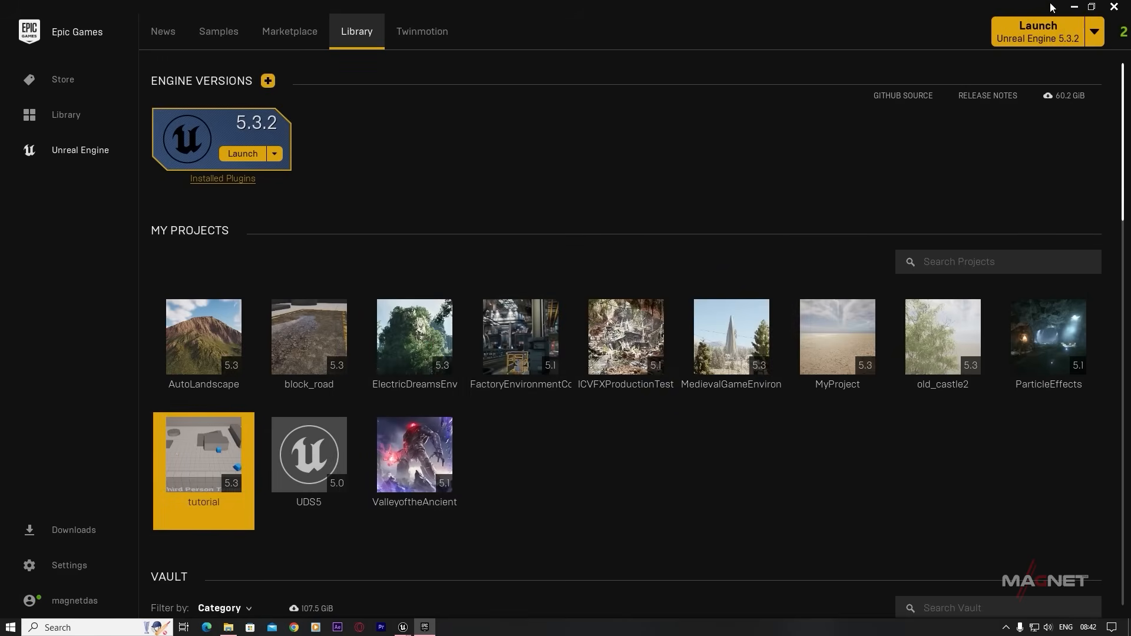
# - Switch back to the Unreal editor, check bland_material's output node, and close the editor while saving the material
pyautogui.click(1075, 7)
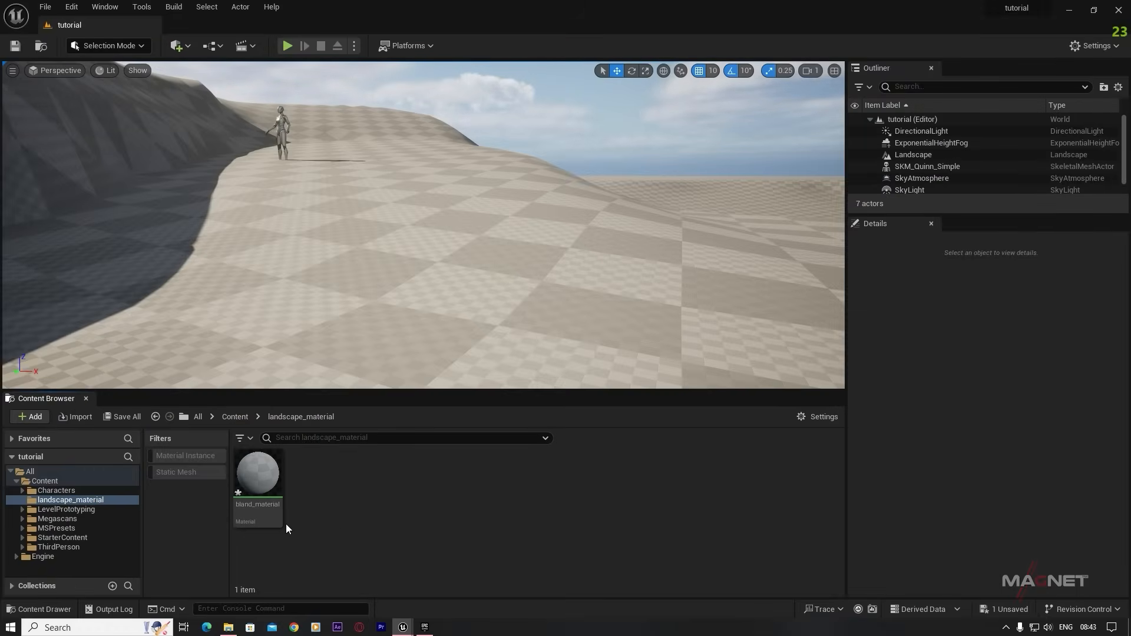
pyautogui.doubleClick(259, 478)
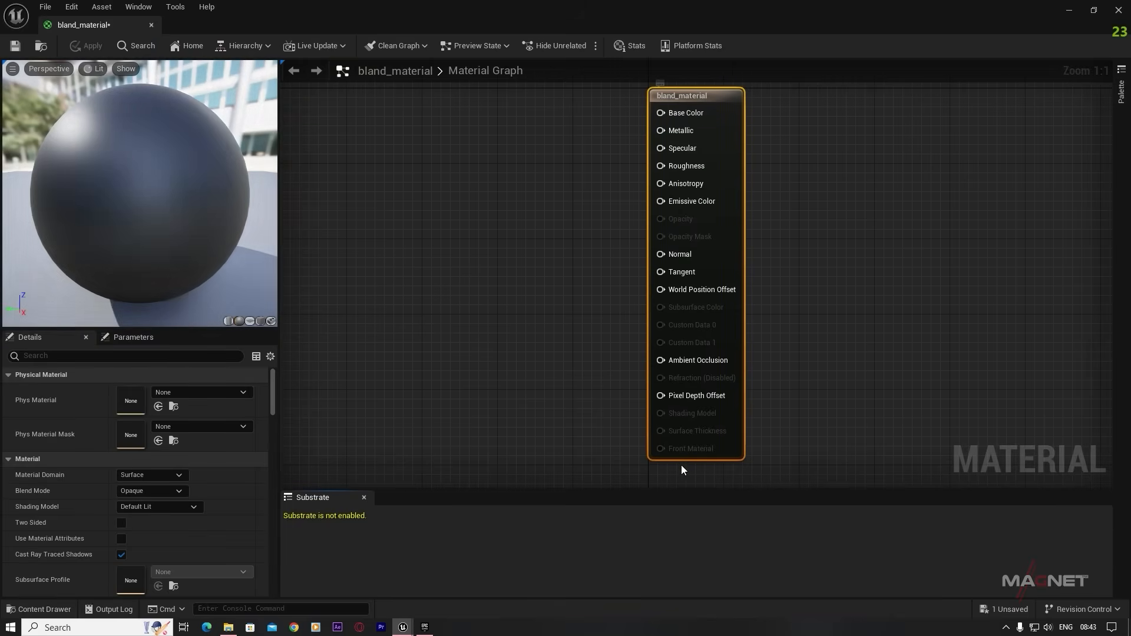
pyautogui.click(1119, 9)
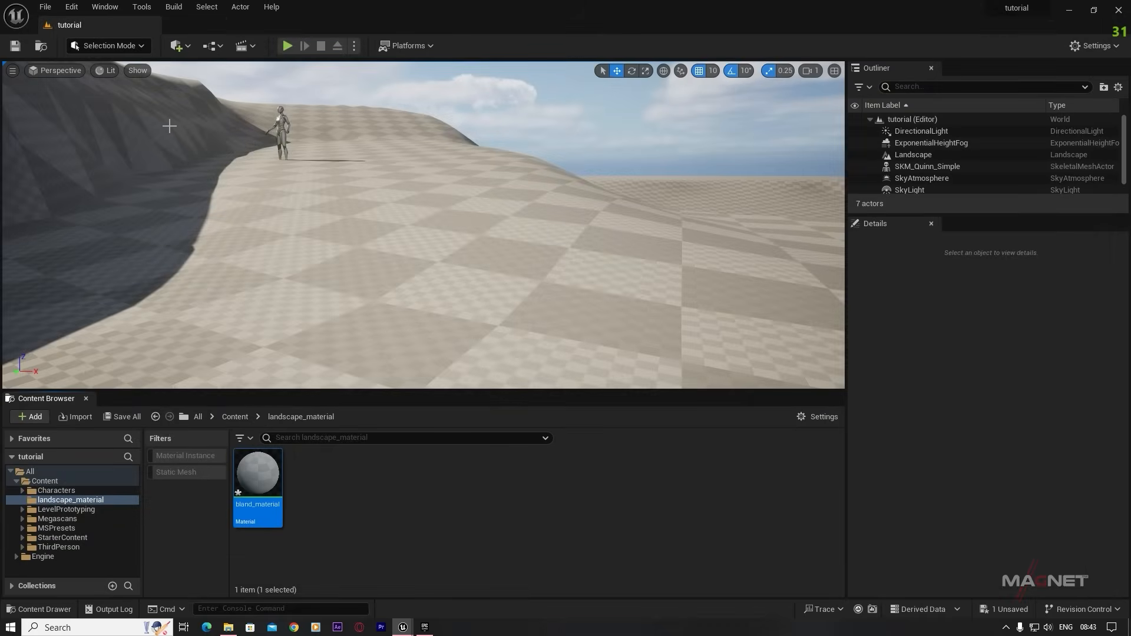
pyautogui.click(1118, 10)
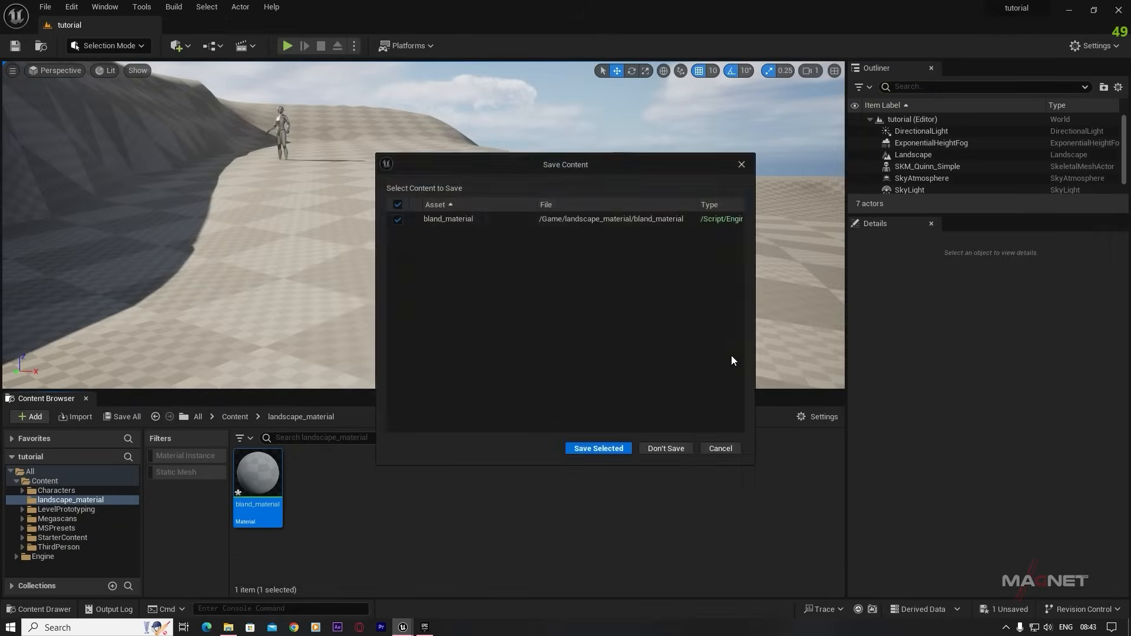
pyautogui.click(599, 448)
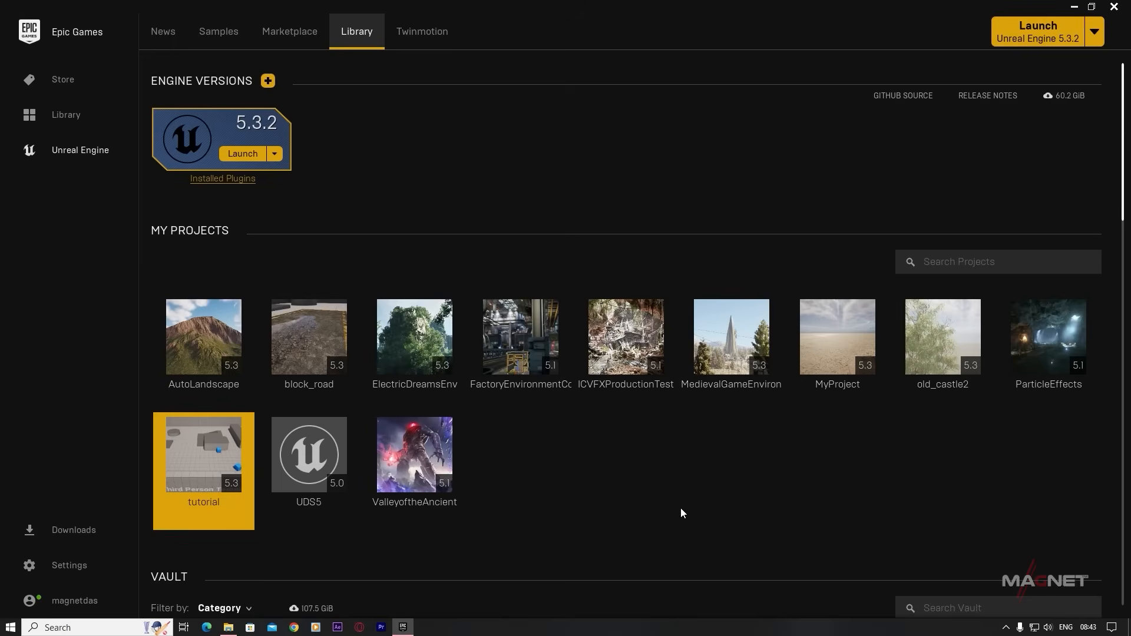
# - Relaunch the tutorial project from the Epic Games Launcher library and load the tutorial level
pyautogui.doubleClick(196, 448)
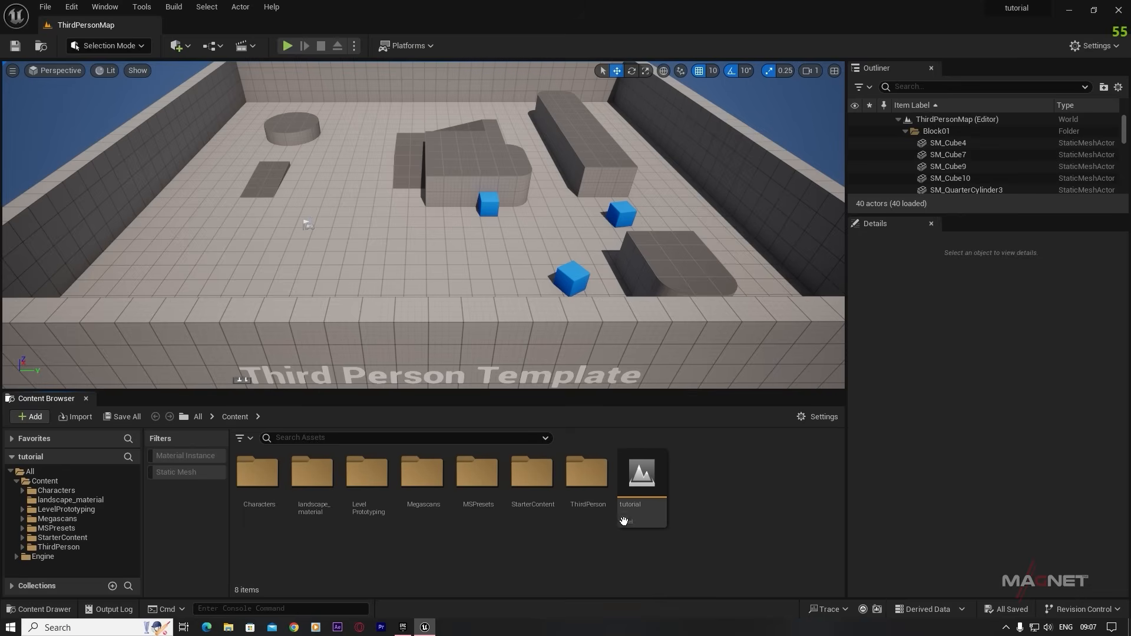
pyautogui.doubleClick(650, 479)
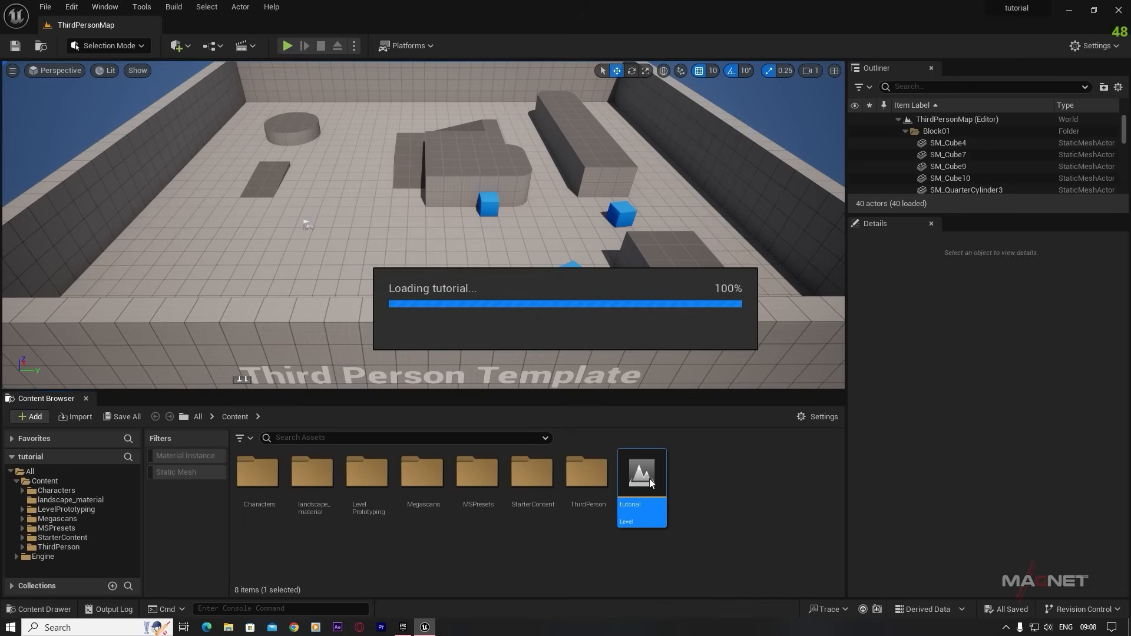
pyautogui.moveTo(528, 297); pyautogui.dragTo(544, 314, button='right')
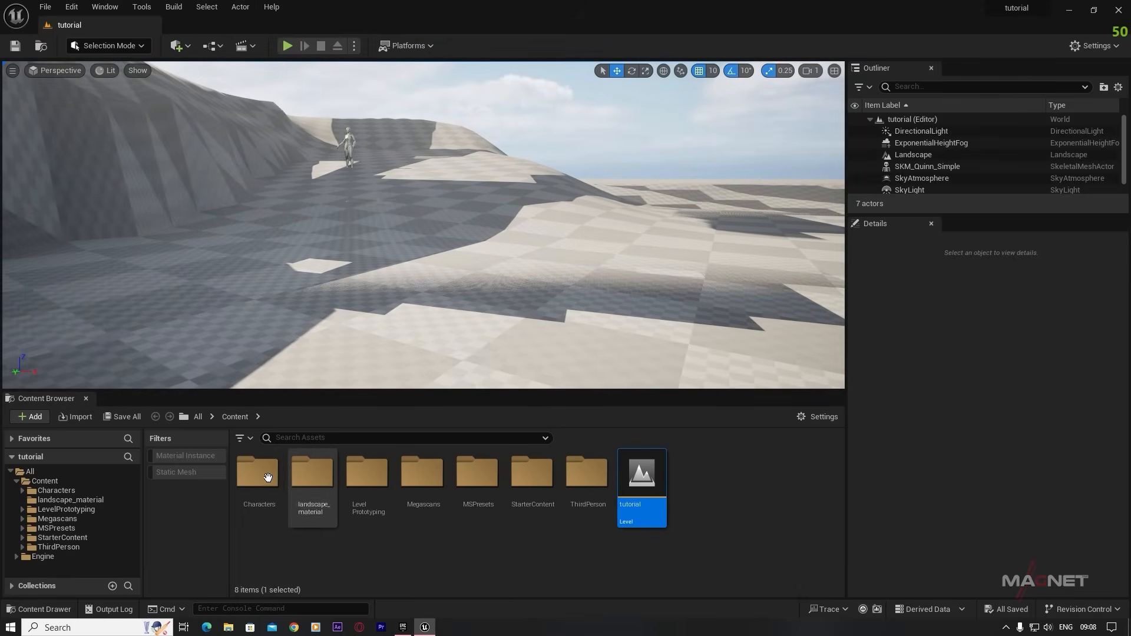
# - Open bland_material from the landscape_material folder and check its output node for the Displacement input
pyautogui.doubleClick(312, 475)
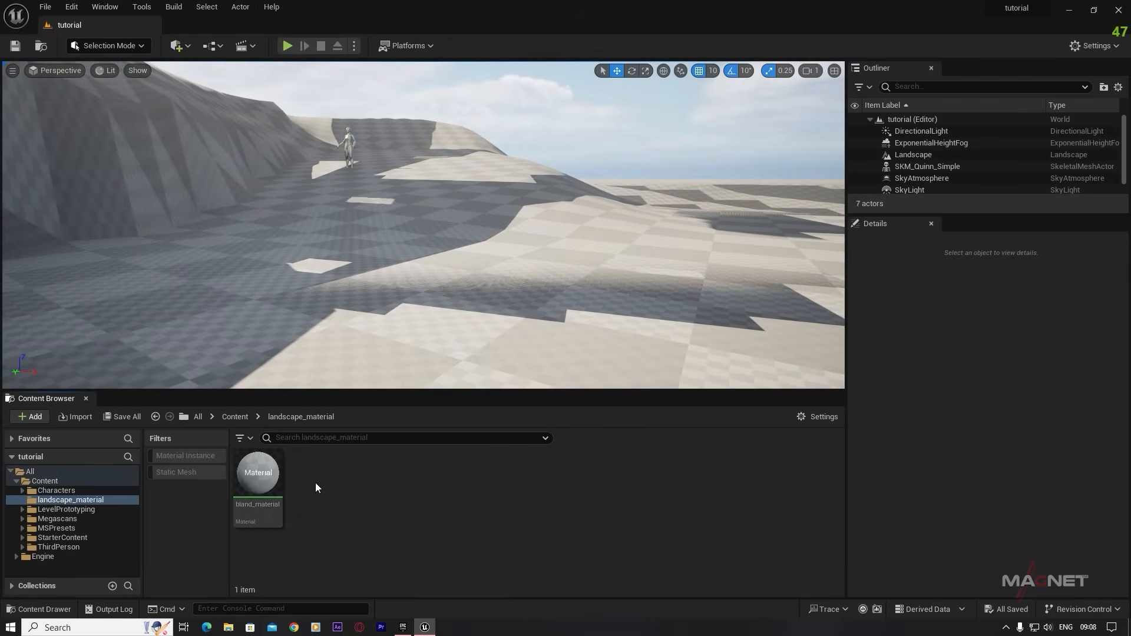
pyautogui.doubleClick(258, 475)
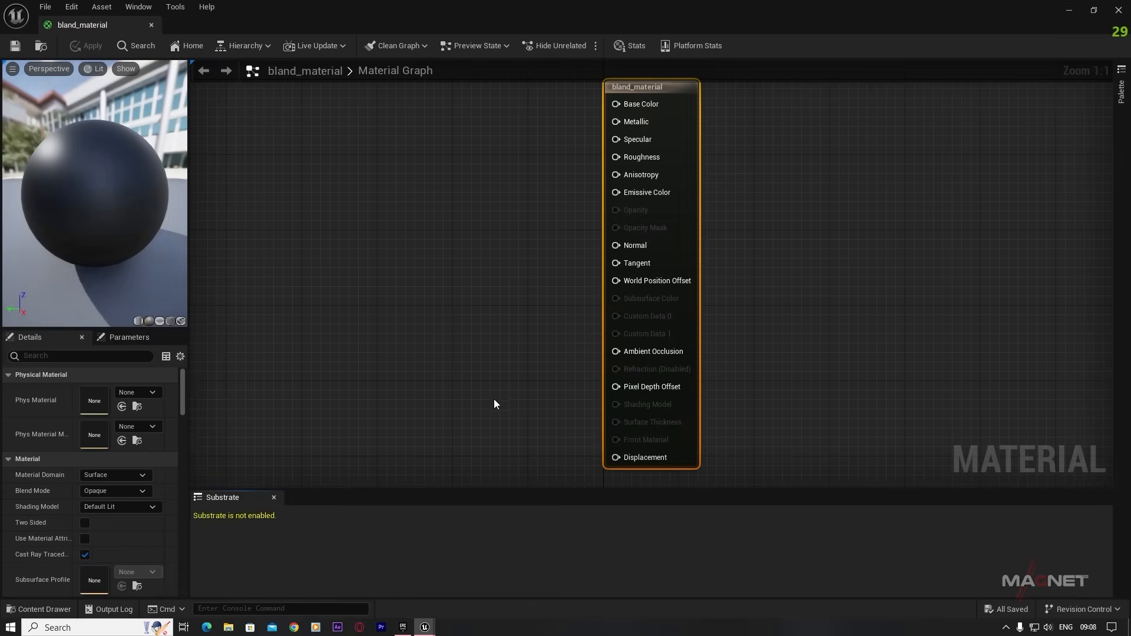
pyautogui.moveTo(521, 416); pyautogui.dragTo(604, 332, button='right')
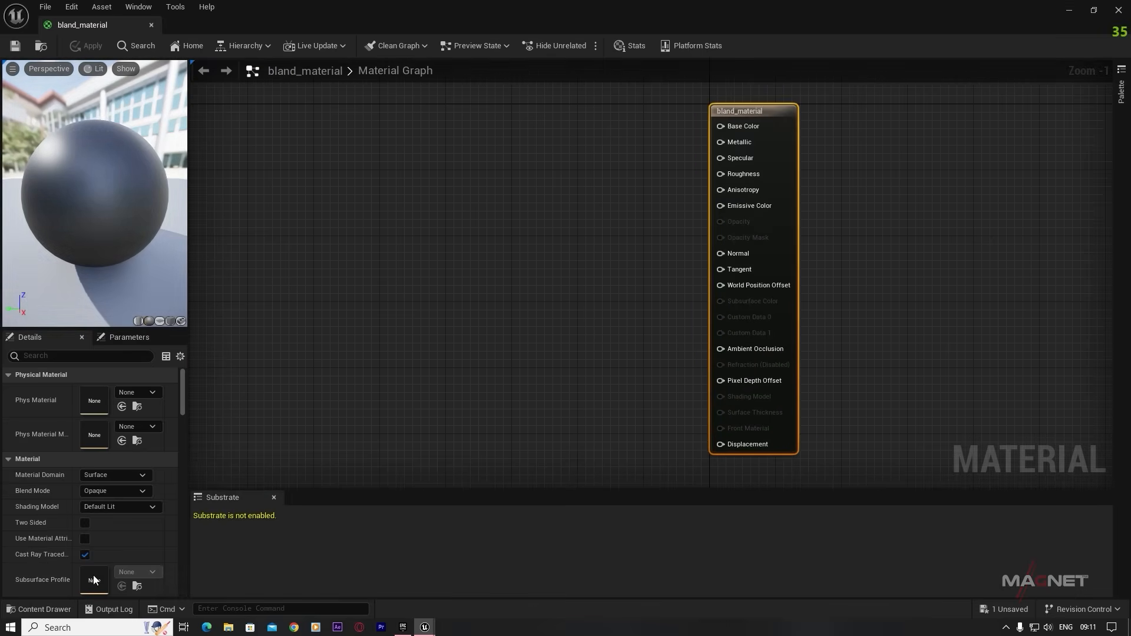
# - Add the Mossy_Ground_xiboab2r albedo (T_Mossy_Ground_xiboab2r_2K_D) and normal textures to the material graph as Texture Samples, one below the other
pyautogui.click(44, 610)
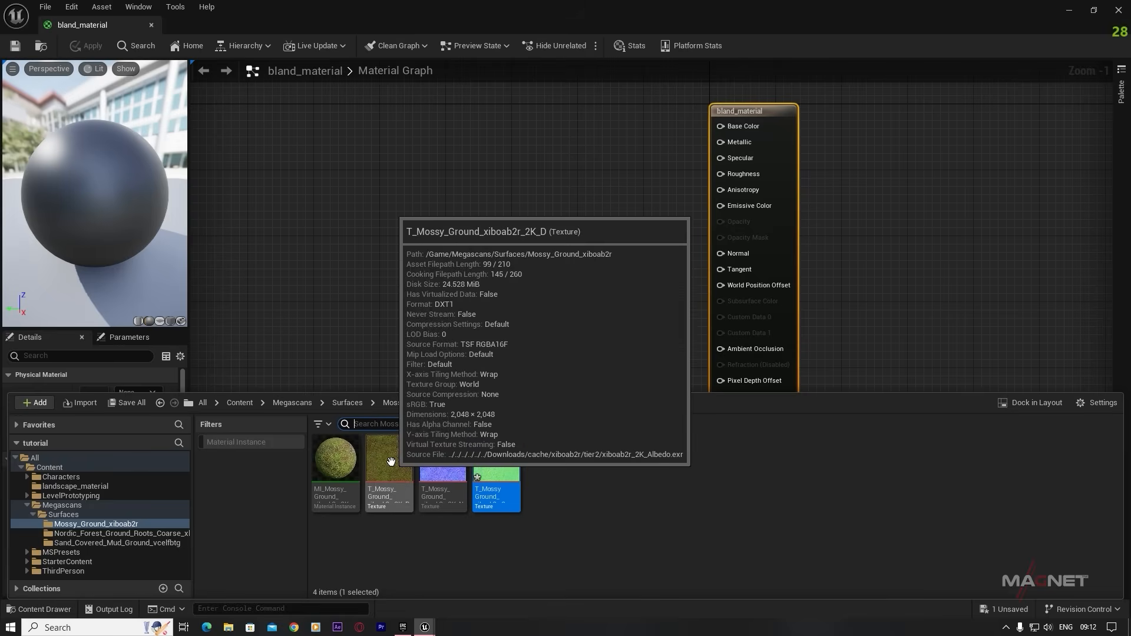
pyautogui.moveTo(401, 468); pyautogui.dragTo(376, 109)
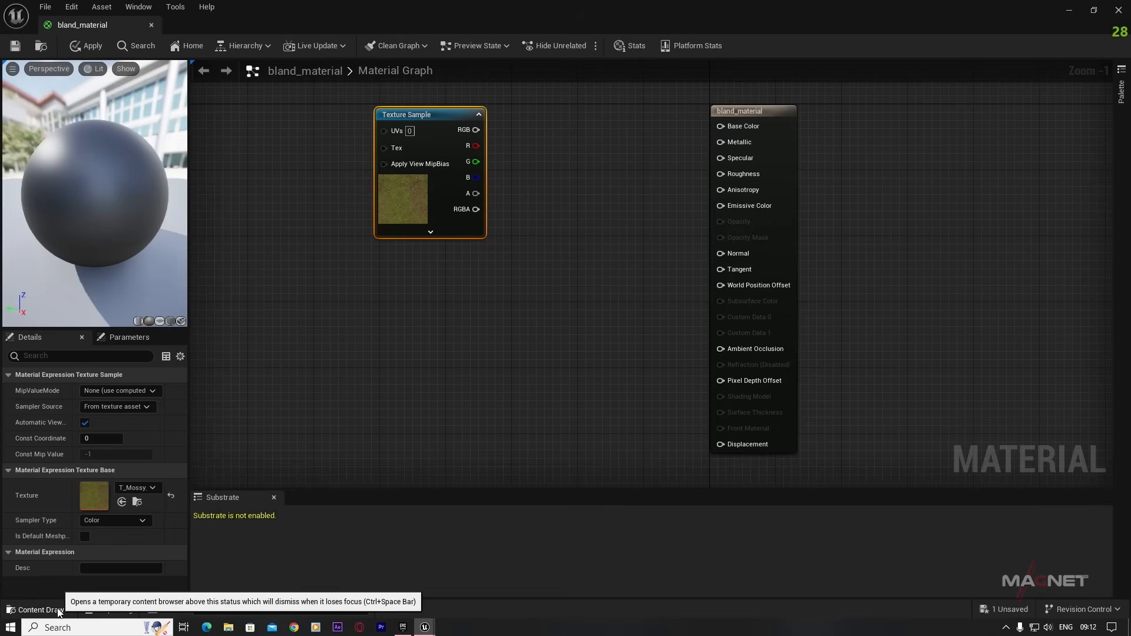
pyautogui.click(39, 609)
pyautogui.moveTo(452, 463); pyautogui.dragTo(373, 257)
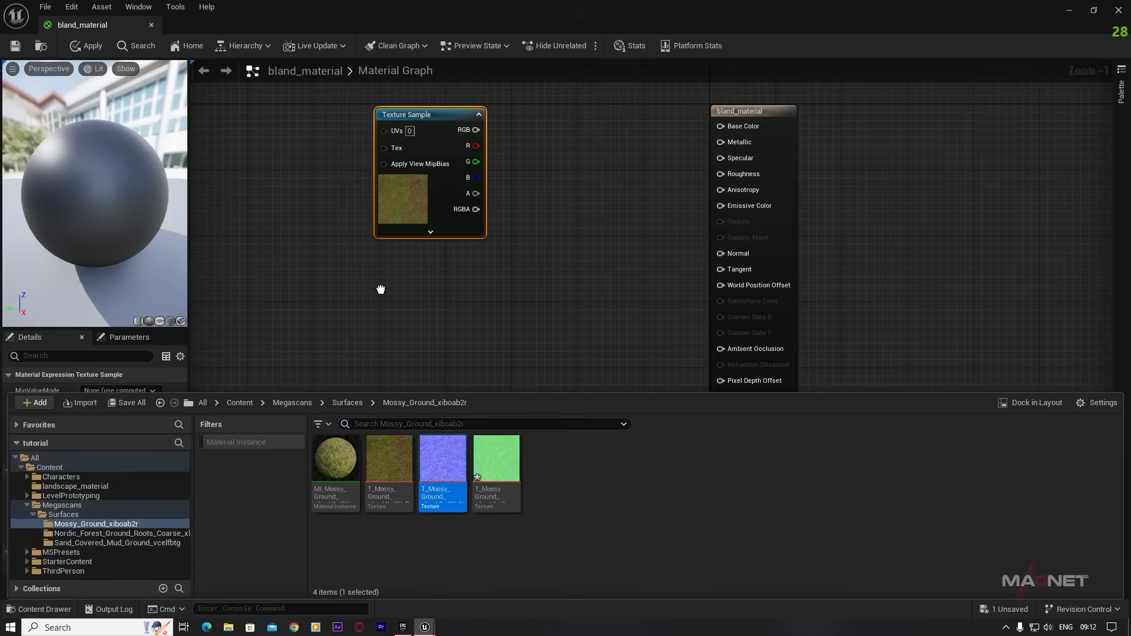
# - Open the T_MossyGround_xiboab2r_2K_ORDp texture from the Mossy_Ground_xiboab2r folder for editing
pyautogui.click(39, 609)
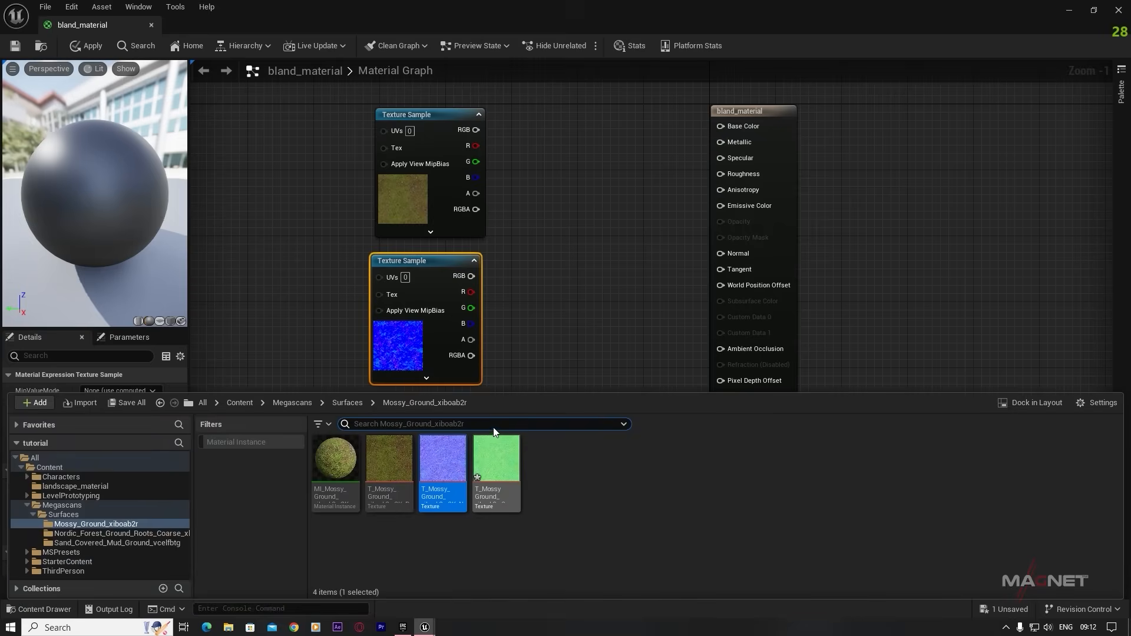
pyautogui.click(494, 472)
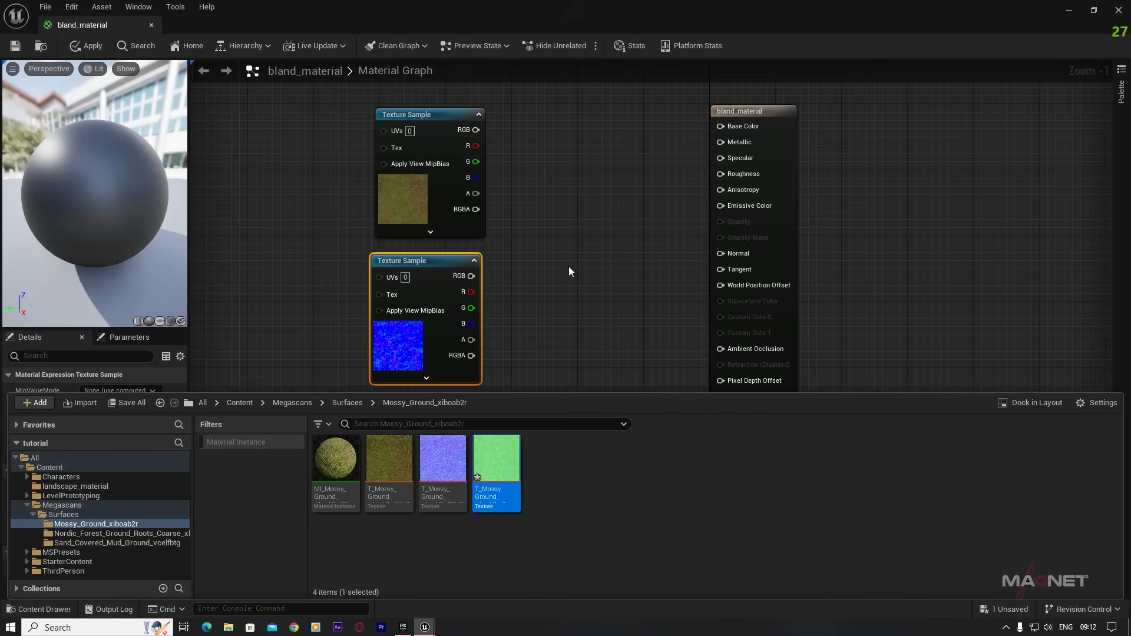
pyautogui.moveTo(608, 272); pyautogui.dragTo(628, 185, button='right')
pyautogui.scroll(-1, 629, 184)
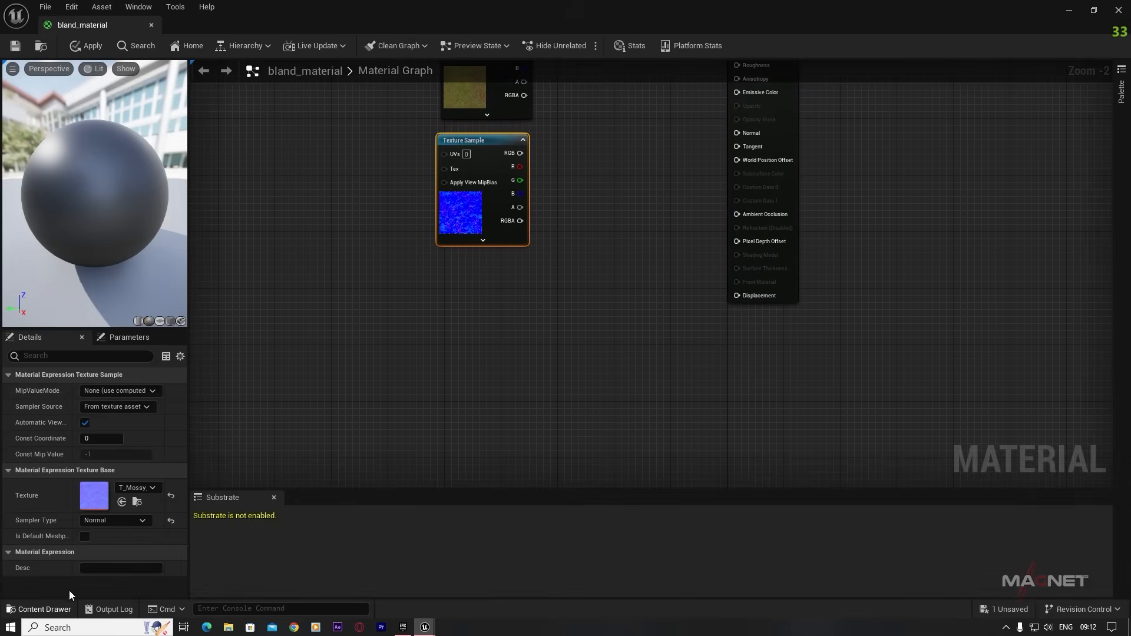
pyautogui.click(49, 609)
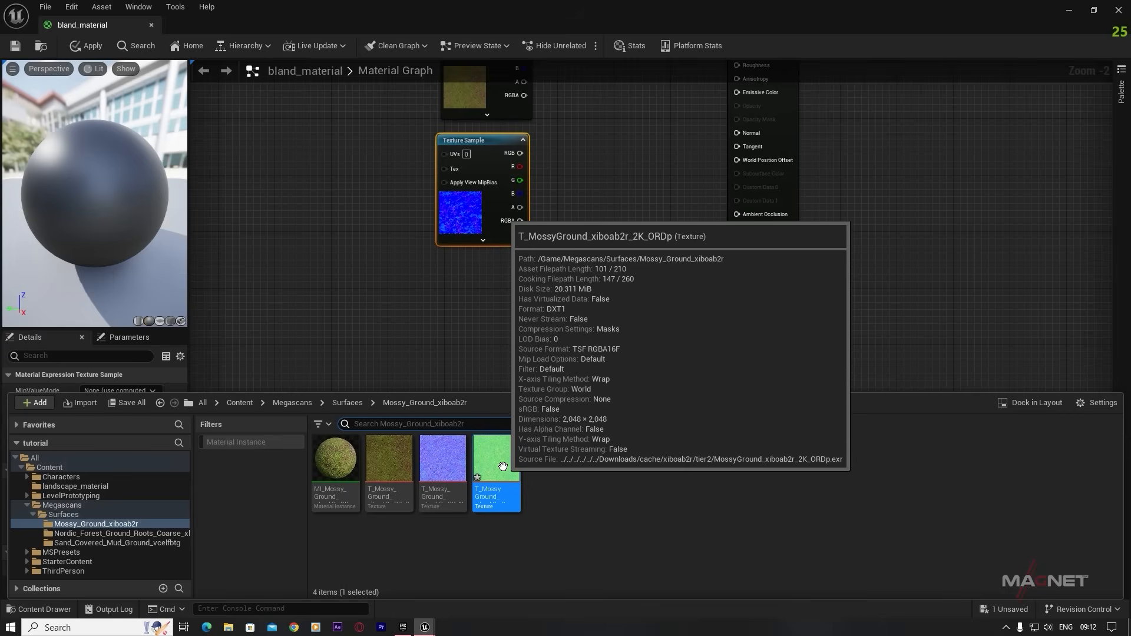
pyautogui.doubleClick(501, 461)
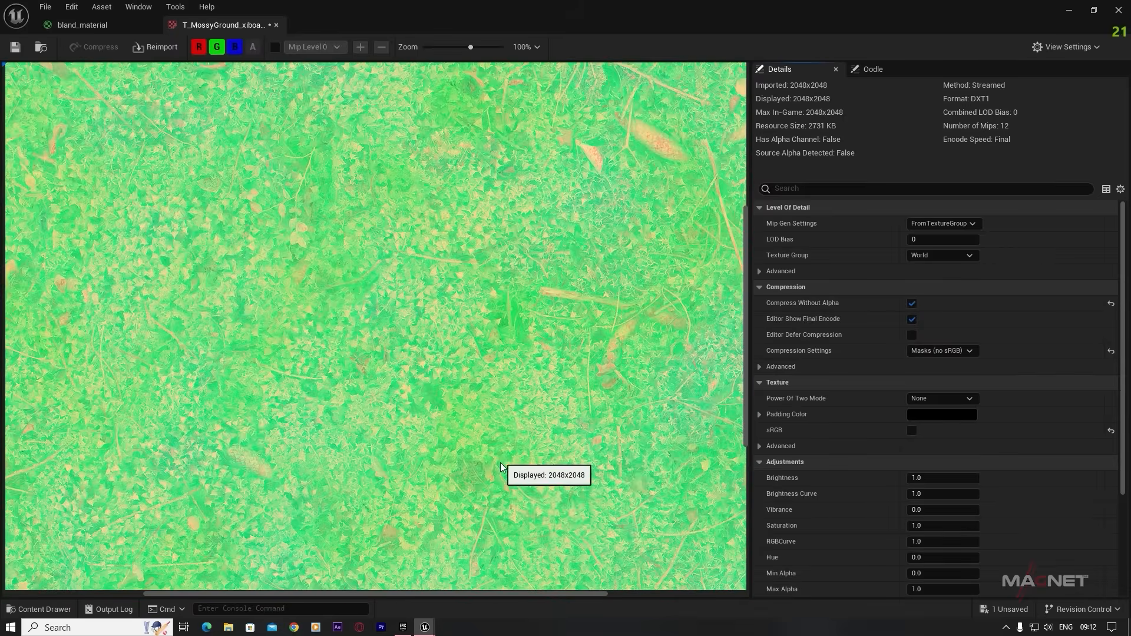
# - Examine the red, green and blue channels of the ORDp texture one at a time
pyautogui.scroll(-3, 396, 295)
pyautogui.scroll(-1, 396, 301)
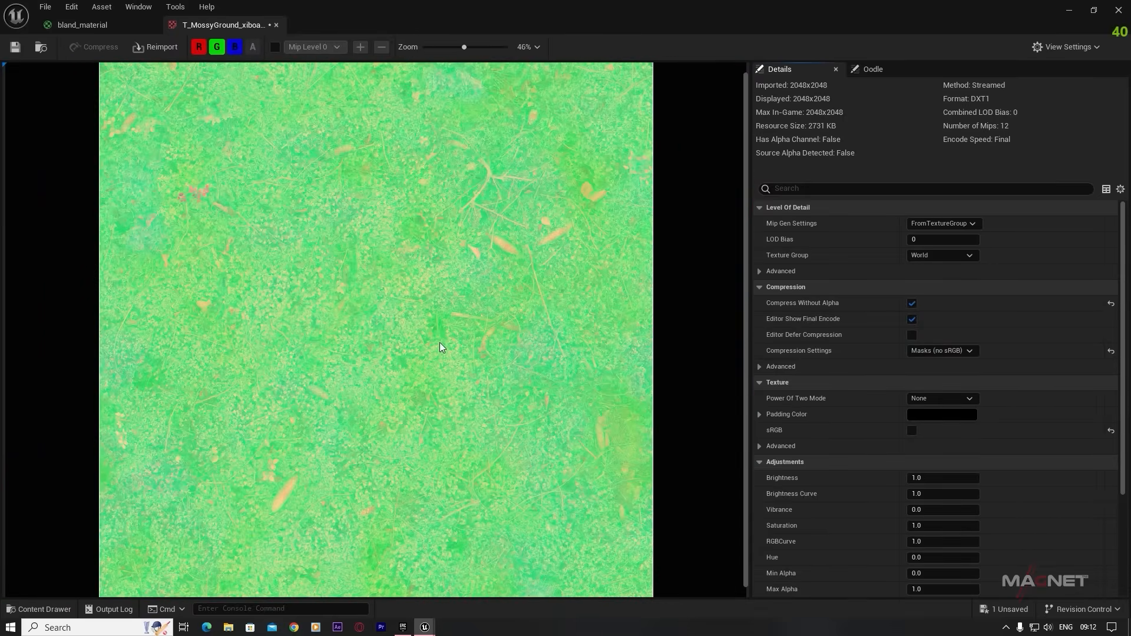
pyautogui.click(217, 47)
pyautogui.click(234, 47)
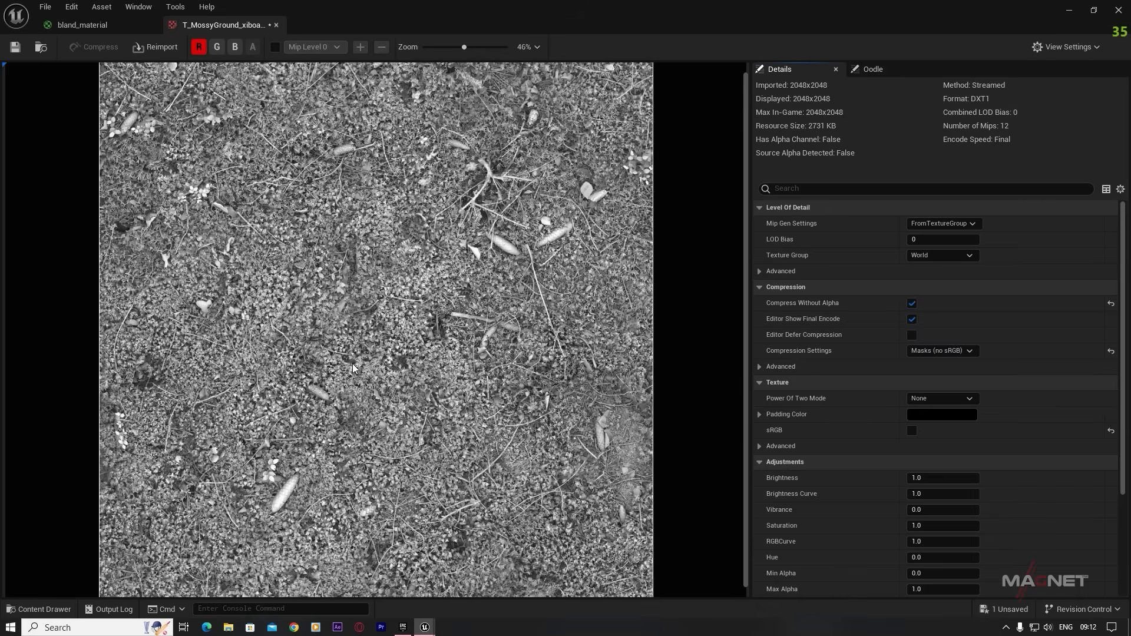
pyautogui.click(217, 47)
pyautogui.click(199, 48)
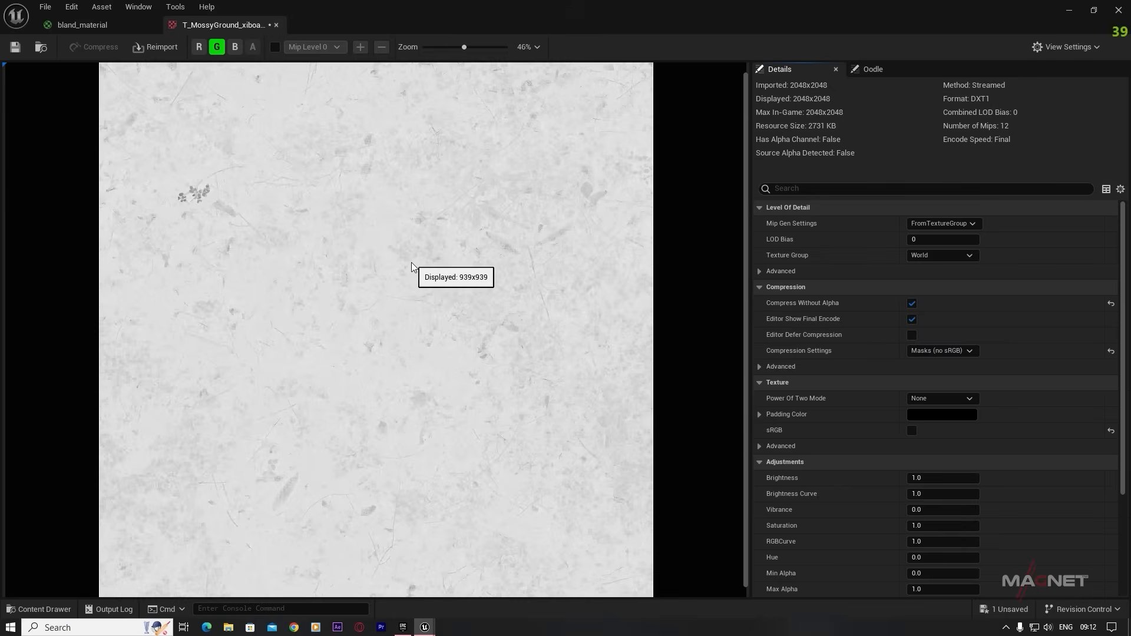
pyautogui.click(218, 46)
pyautogui.click(235, 47)
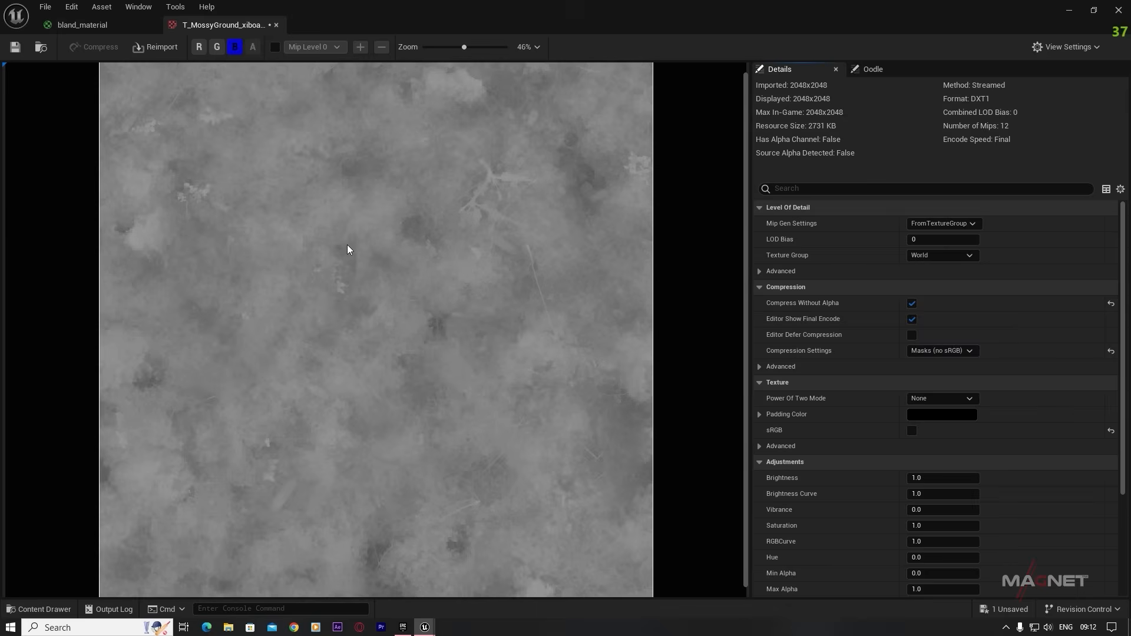
pyautogui.click(235, 48)
pyautogui.click(217, 47)
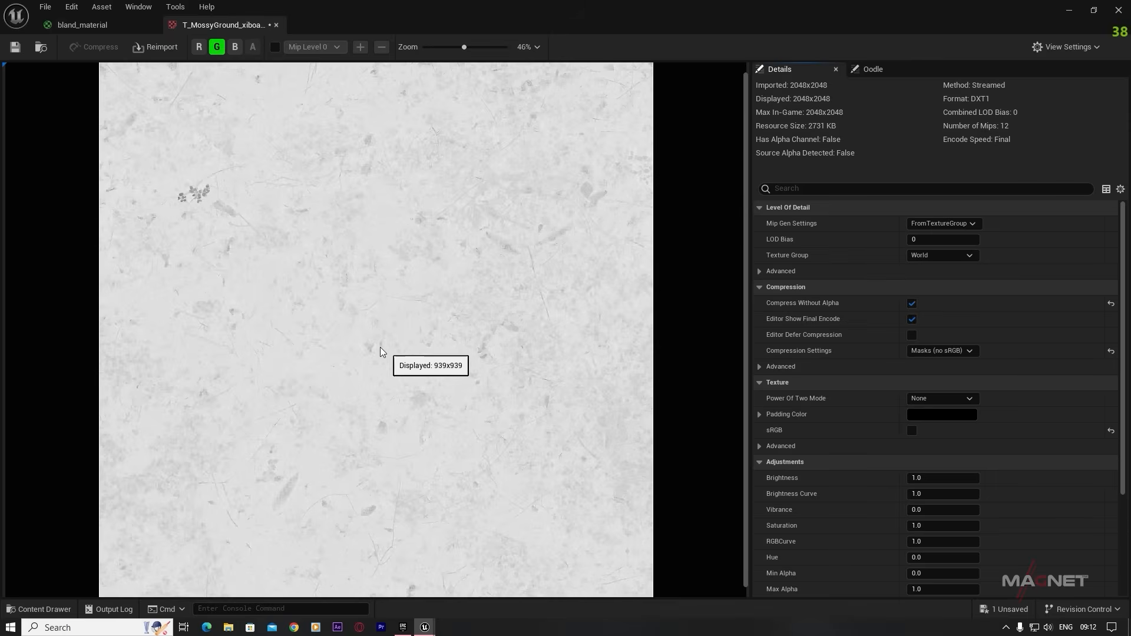
pyautogui.click(236, 47)
pyautogui.click(217, 47)
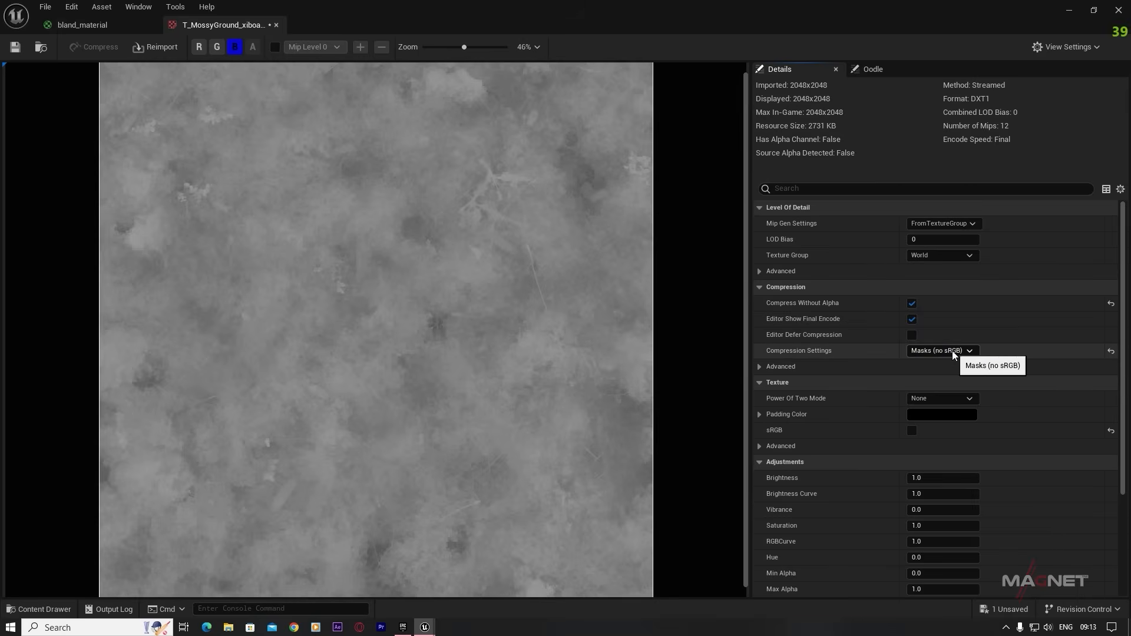
# - Set the ORDp texture's compression to HDR Compressed (RGB, BC6H, DX11), show all color channels, save it and return to bland_material
pyautogui.click(972, 351)
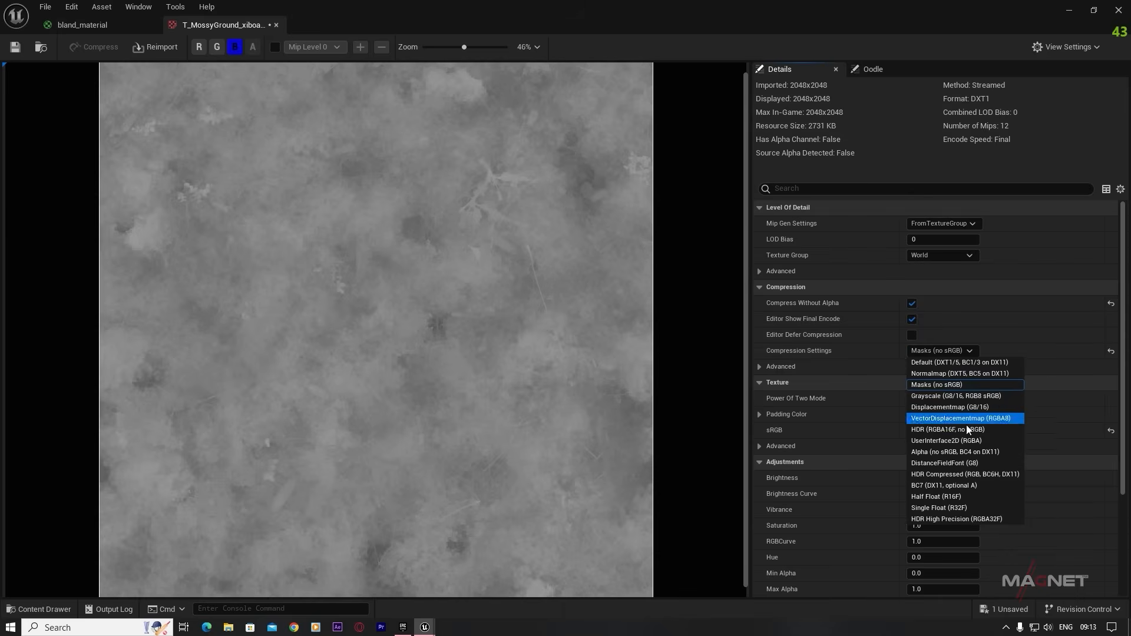
pyautogui.click(995, 477)
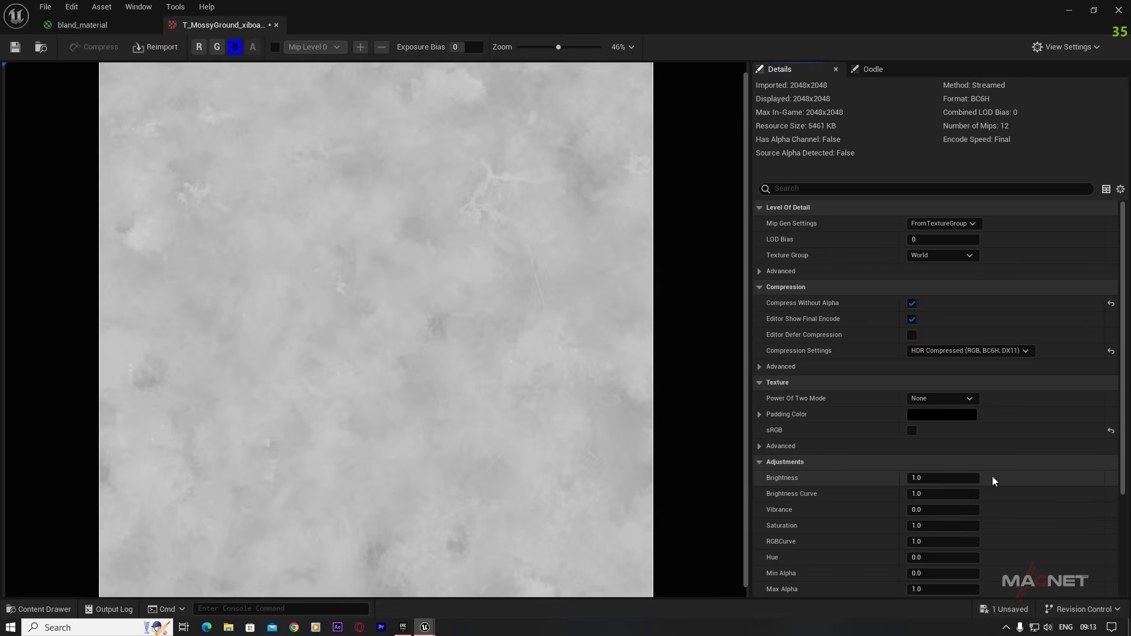
pyautogui.click(217, 48)
pyautogui.click(199, 48)
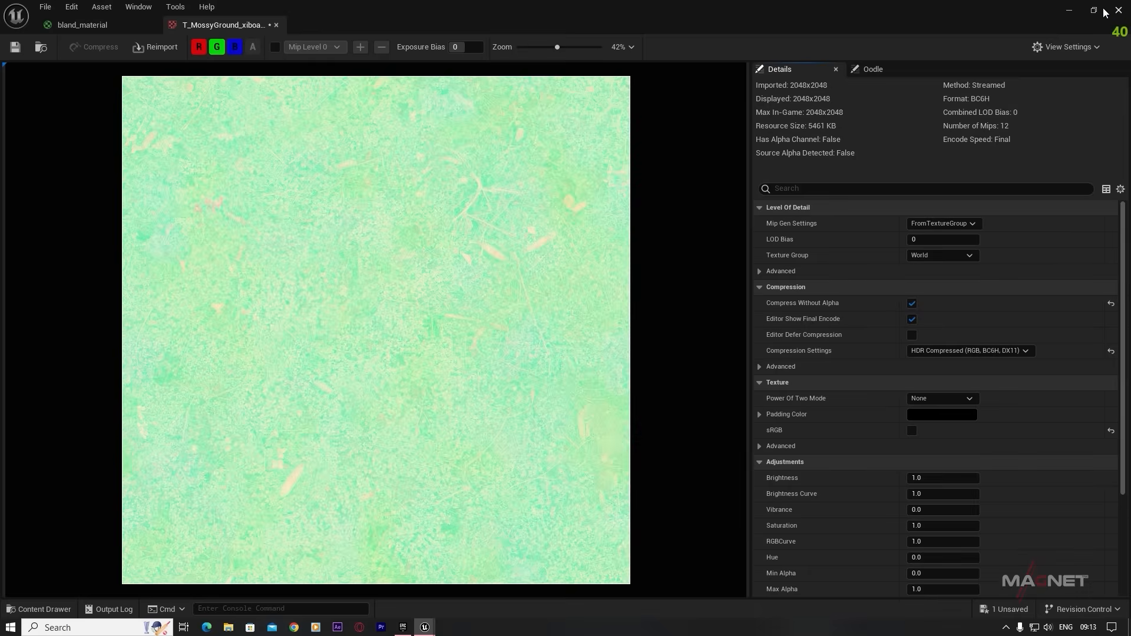
pyautogui.click(15, 47)
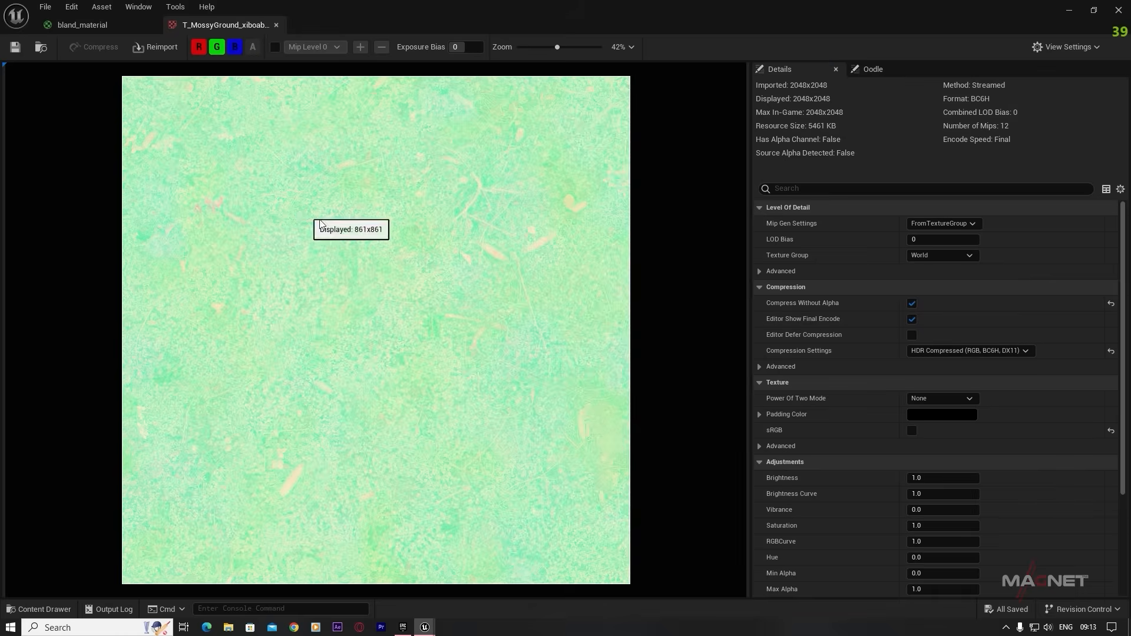
pyautogui.click(86, 24)
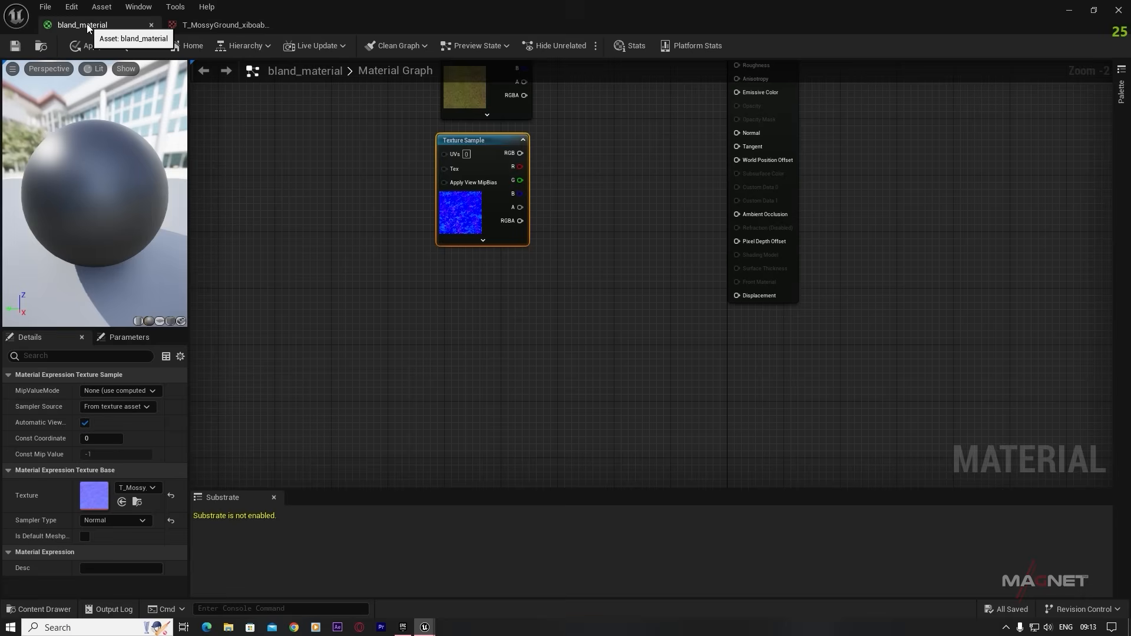
# - Add the T_MossyGround_xiboab2r_2K_ORDp texture to the material graph as a Texture Sample below the mossy normal map
pyautogui.moveTo(632, 236); pyautogui.dragTo(647, 257, button='right')
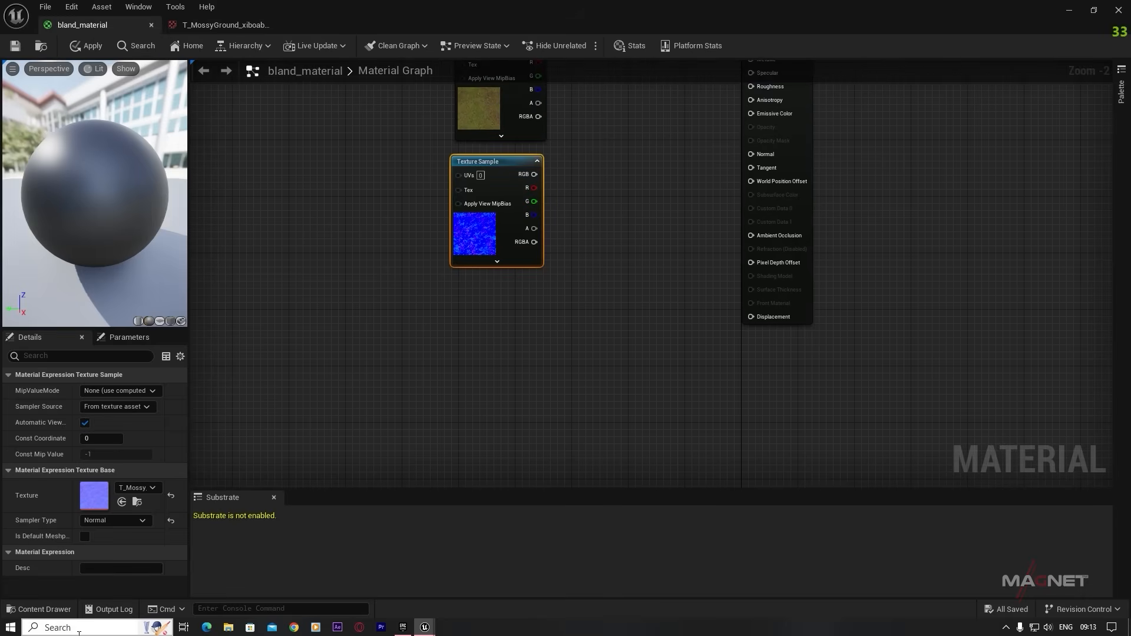
pyautogui.click(43, 609)
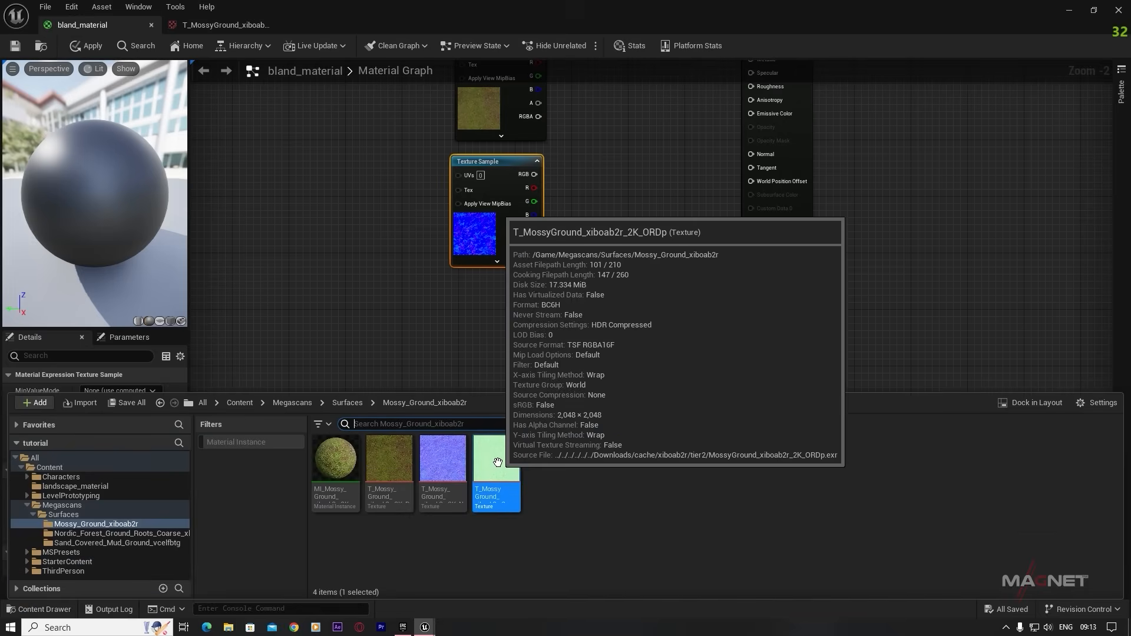
pyautogui.moveTo(507, 471); pyautogui.dragTo(493, 282)
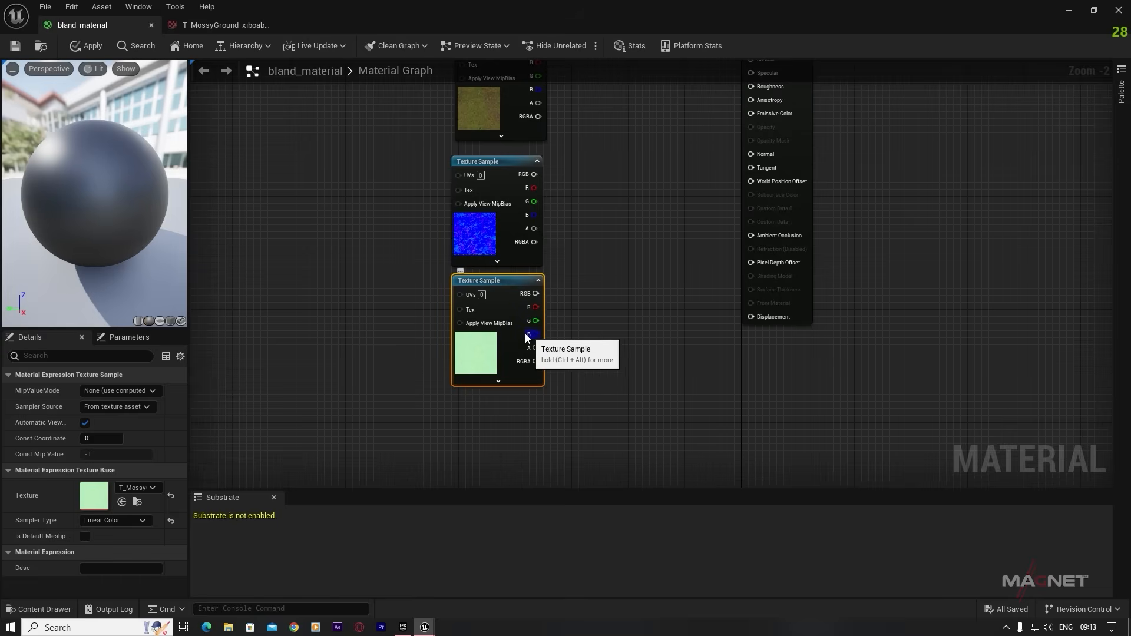
# - Arrange the mossy albedo, normal and ORDp Texture Samples side by side in a row, well clear of the material output node
pyautogui.scroll(-3, 675, 260)
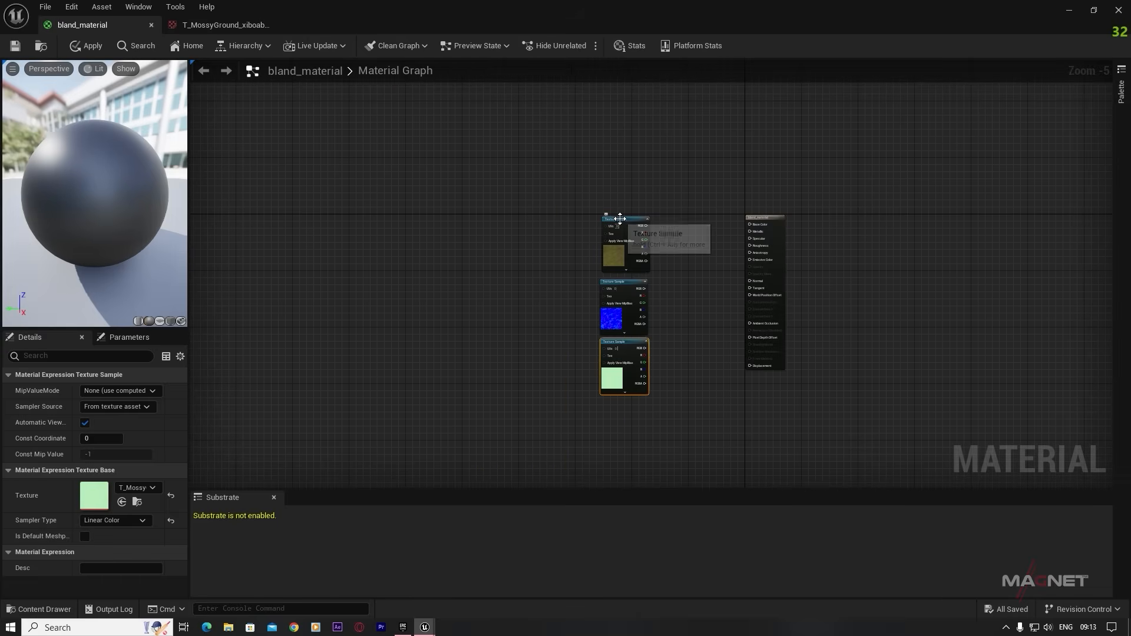
pyautogui.moveTo(612, 221); pyautogui.dragTo(437, 152)
pyautogui.moveTo(628, 284); pyautogui.dragTo(517, 155)
pyautogui.moveTo(623, 343); pyautogui.dragTo(585, 152)
# - Add the albedo, normal and ORDp textures from the Nordic_Forest_Ground_Roots_Coarse_xkglaihn folder as a second row of Texture Samples
pyautogui.click(41, 611)
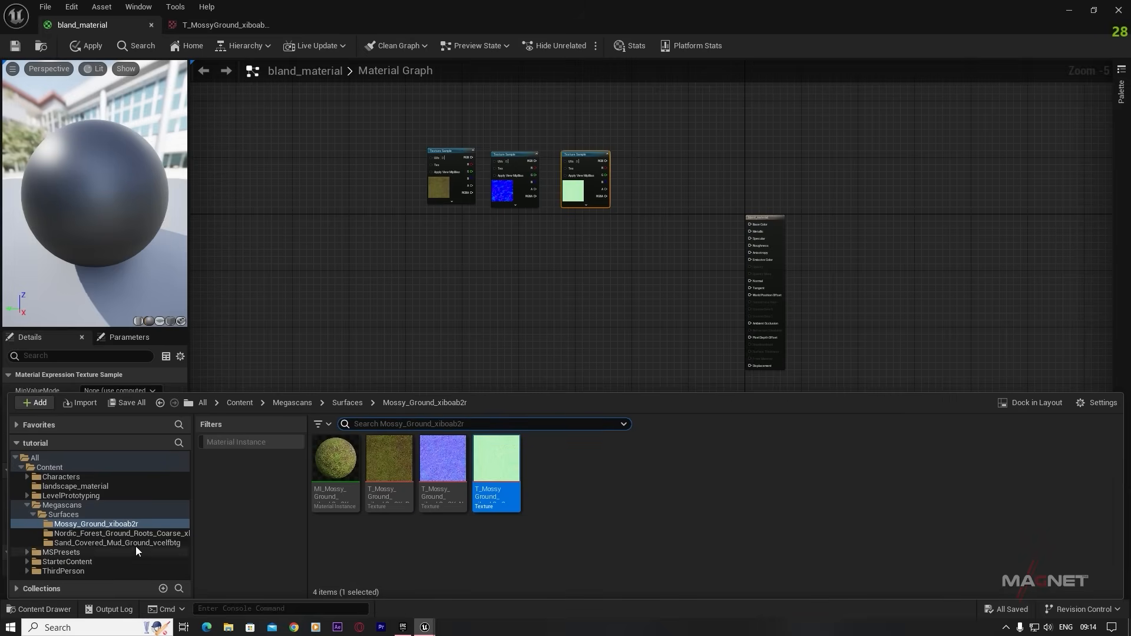
pyautogui.click(102, 534)
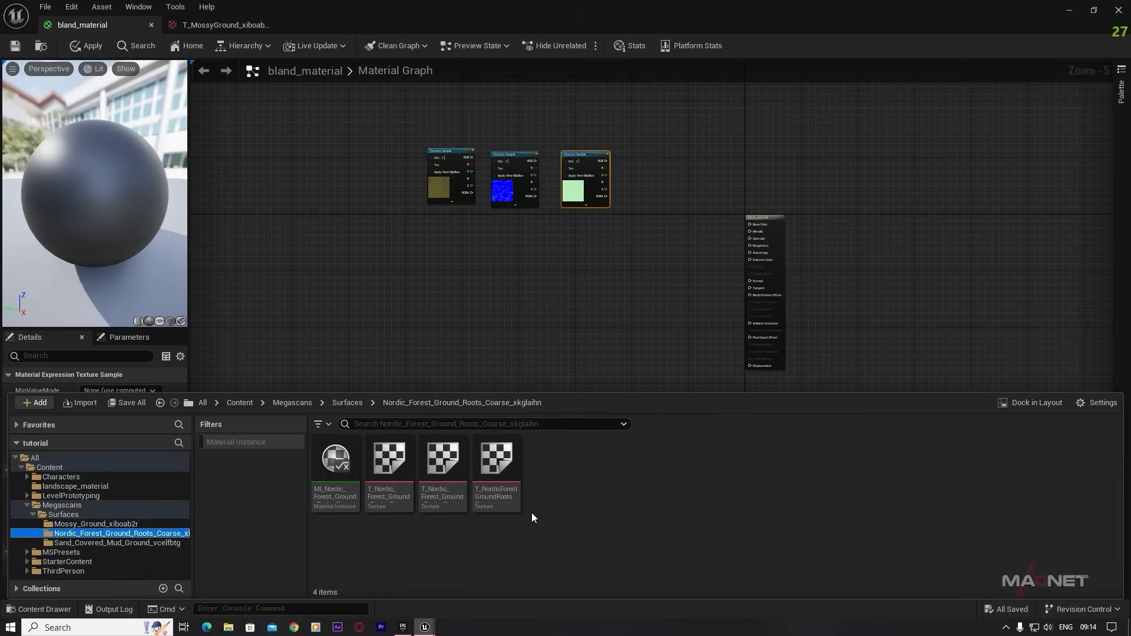
pyautogui.moveTo(389, 463); pyautogui.dragTo(422, 246)
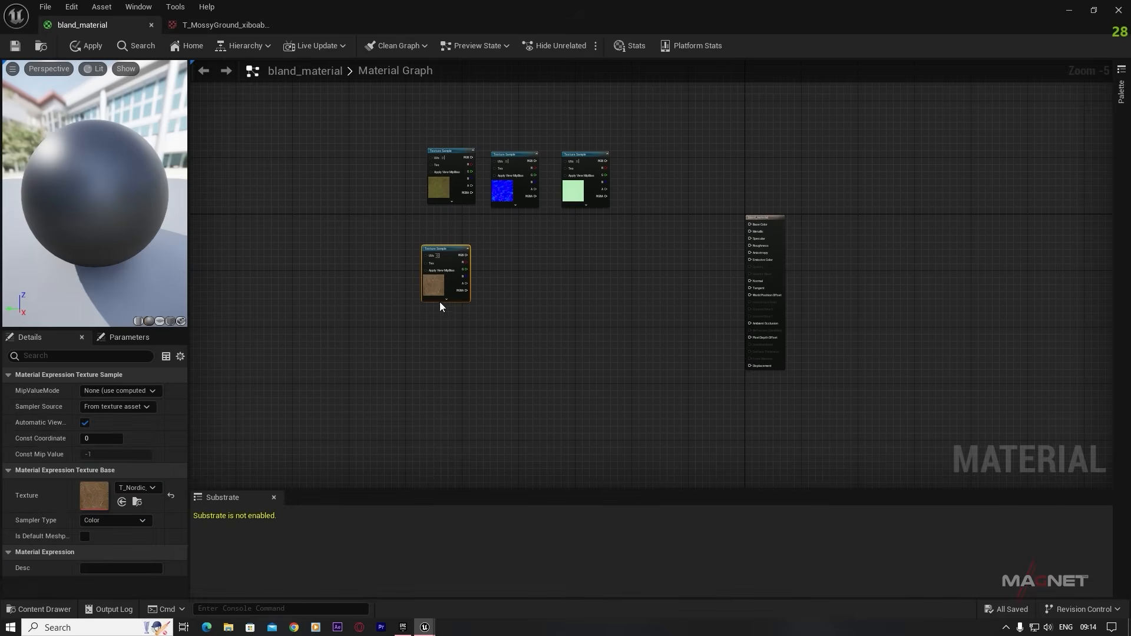
pyautogui.click(65, 608)
pyautogui.moveTo(446, 464); pyautogui.dragTo(508, 258)
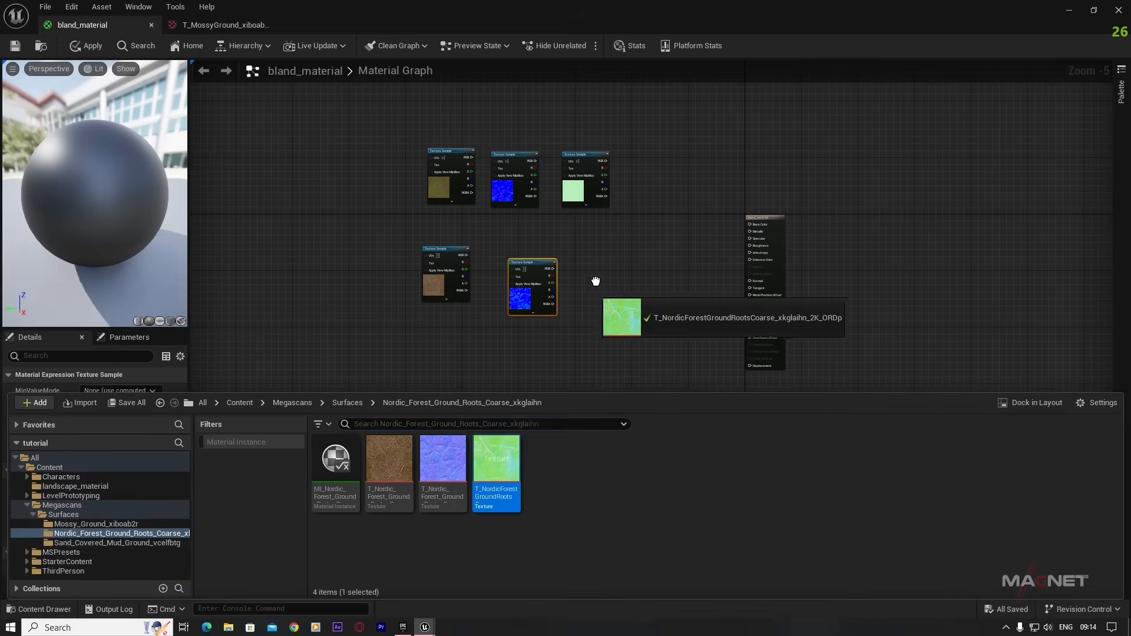
pyautogui.moveTo(596, 283); pyautogui.dragTo(609, 295)
# - Add the albedo, normal and ORDp textures from the Sand_Covered_Mud_Ground_vcelfbtg folder as Texture Samples below the Nordic forest row
pyautogui.click(46, 607)
pyautogui.click(117, 543)
pyautogui.scroll(-2, 677, 309)
pyautogui.click(46, 607)
pyautogui.moveTo(389, 463); pyautogui.dragTo(597, 214)
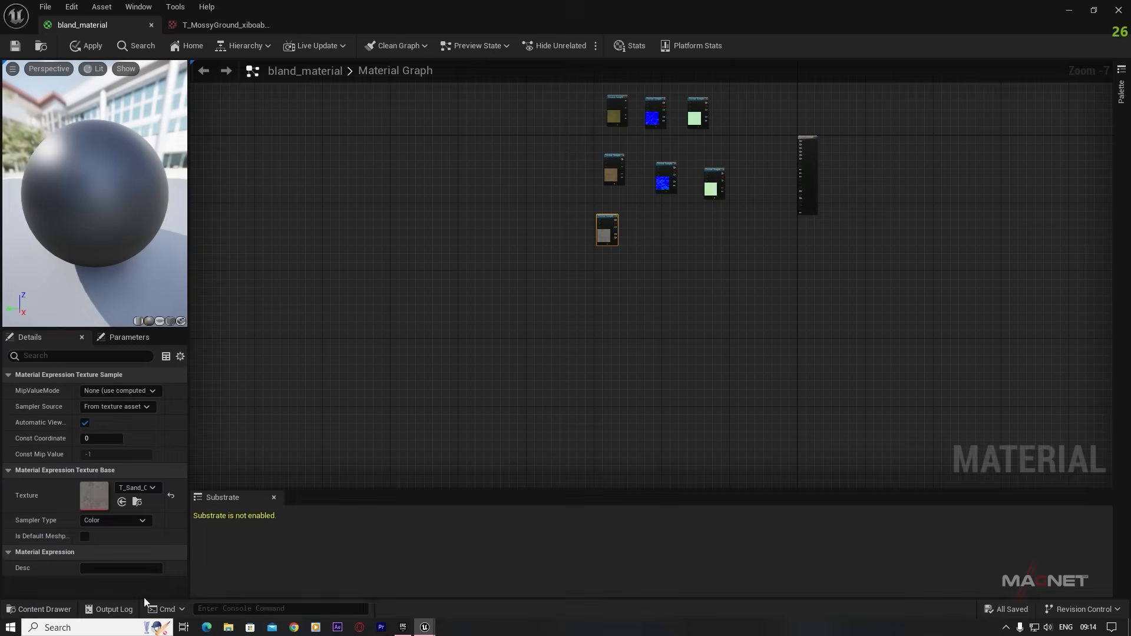
pyautogui.click(47, 608)
pyautogui.click(443, 462)
pyautogui.keyDown('ctrl'); pyautogui.click(505, 477); pyautogui.keyUp('ctrl')
pyautogui.moveTo(505, 477); pyautogui.dragTo(652, 238)
# - Separate the overlapping sand samples and arrange all nine Texture Samples in a compact three-by-three grid, one row per surface
pyautogui.scroll(3, 722, 289)
pyautogui.moveTo(727, 285); pyautogui.dragTo(776, 395, button='right')
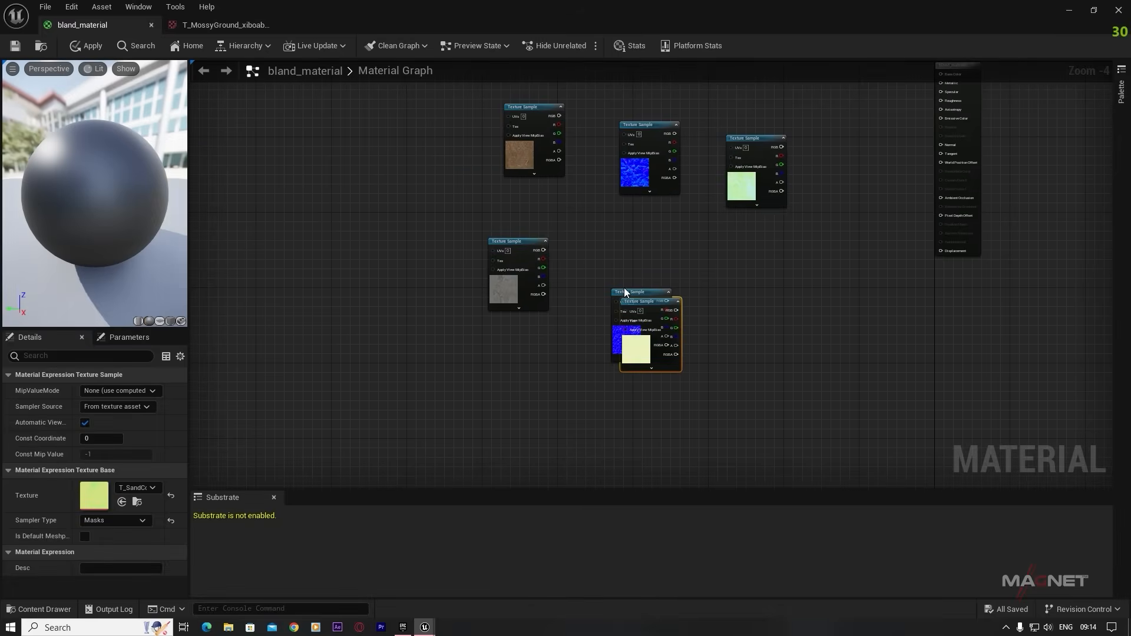
pyautogui.moveTo(627, 293); pyautogui.dragTo(684, 243)
pyautogui.scroll(-2, 695, 247)
pyautogui.moveTo(695, 248); pyautogui.dragTo(759, 343, button='right')
pyautogui.moveTo(666, 209); pyautogui.dragTo(647, 218)
pyautogui.moveTo(720, 211); pyautogui.dragTo(680, 219)
pyautogui.moveTo(764, 210); pyautogui.dragTo(710, 218)
pyautogui.moveTo(673, 274); pyautogui.dragTo(646, 269)
pyautogui.moveTo(732, 281); pyautogui.dragTo(677, 269)
pyautogui.moveTo(785, 288); pyautogui.dragTo(710, 269)
pyautogui.moveTo(666, 340); pyautogui.dragTo(647, 316)
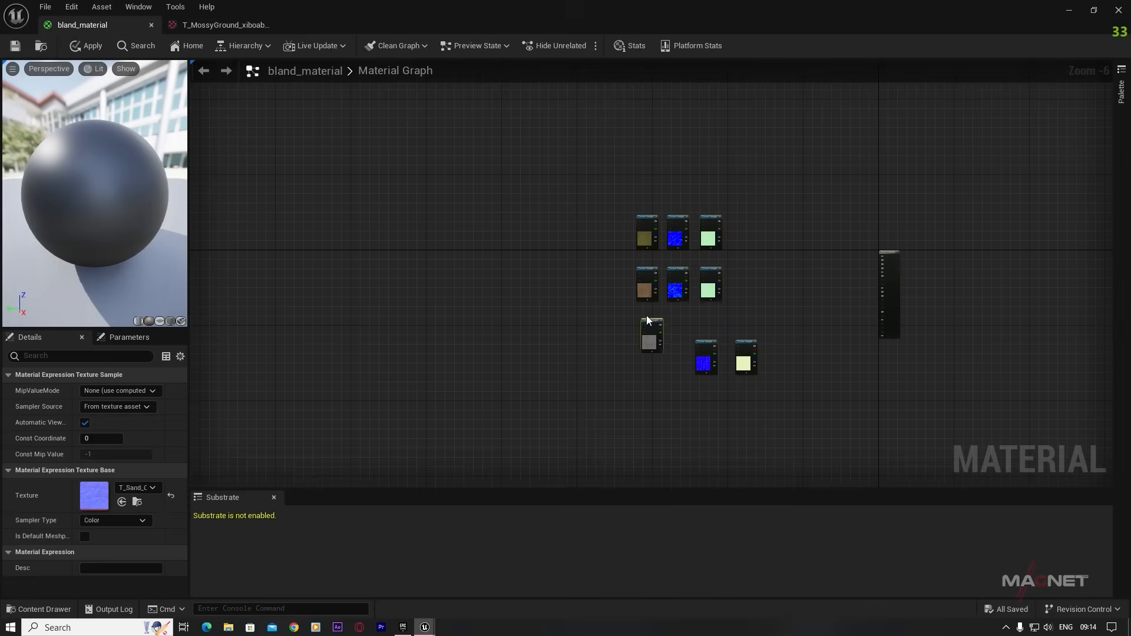
pyautogui.moveTo(706, 342); pyautogui.dragTo(680, 316)
pyautogui.moveTo(747, 343); pyautogui.dragTo(714, 317)
# - Move the material output node level with the mossy row and even out the spacing of that row's Texture Samples
pyautogui.scroll(2, 728, 321)
pyautogui.moveTo(728, 321); pyautogui.dragTo(624, 374, button='right')
pyautogui.moveTo(953, 233); pyautogui.dragTo(949, 172)
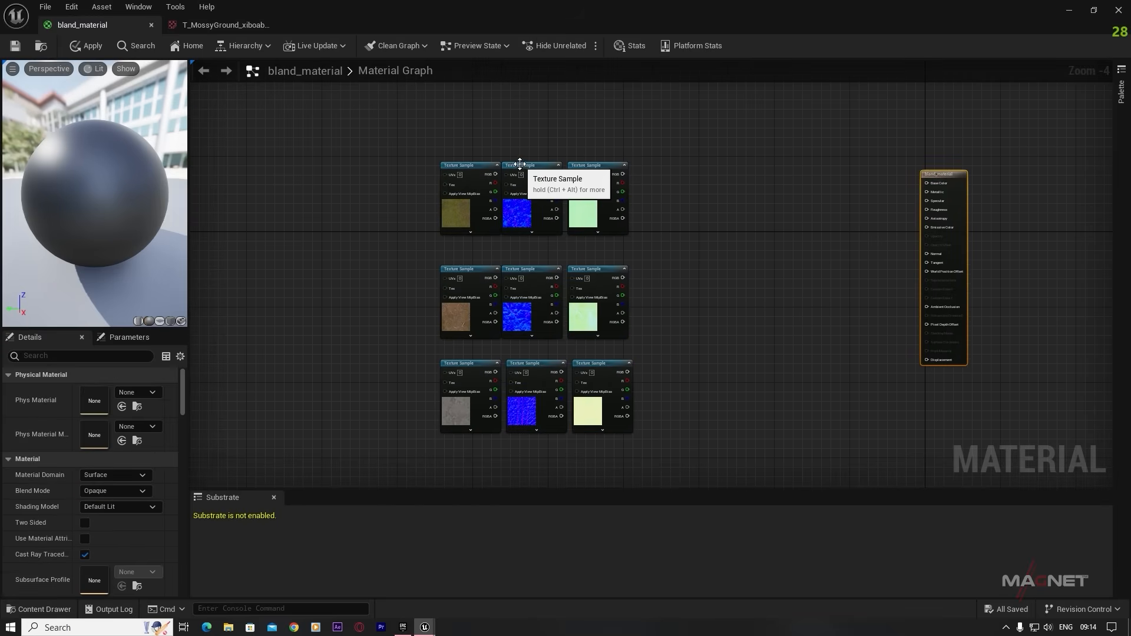
pyautogui.moveTo(518, 165); pyautogui.dragTo(523, 165)
pyautogui.moveTo(597, 166); pyautogui.dragTo(601, 166)
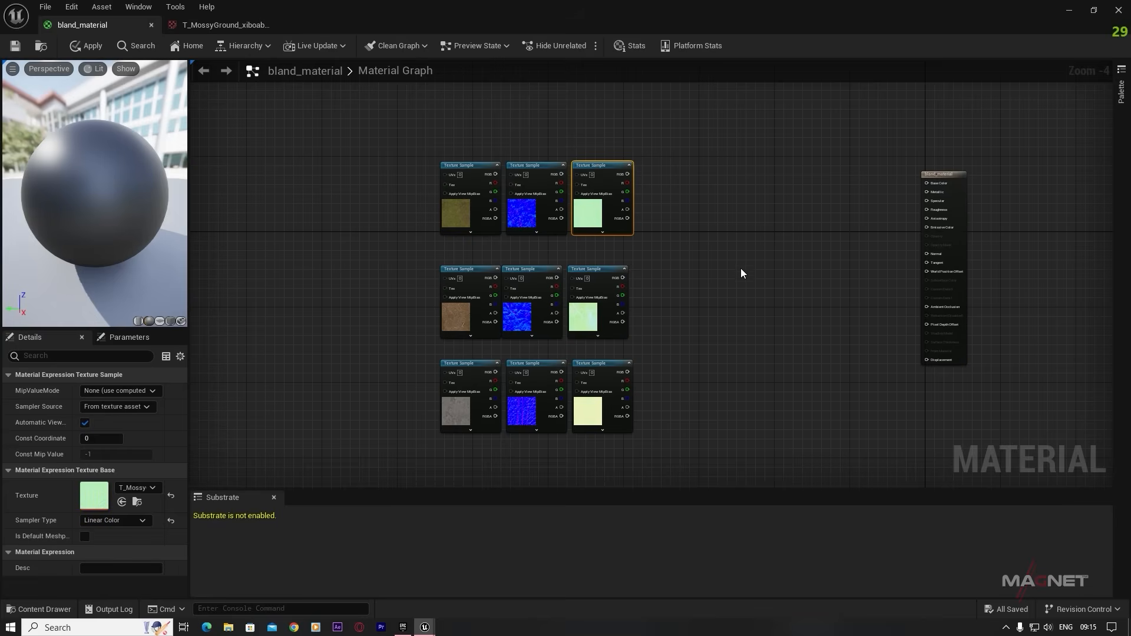
# - Add a LandscapeLayerBlend node between the Texture Samples and the material output node
pyautogui.rightClick(753, 214)
pyautogui.write('landscape')
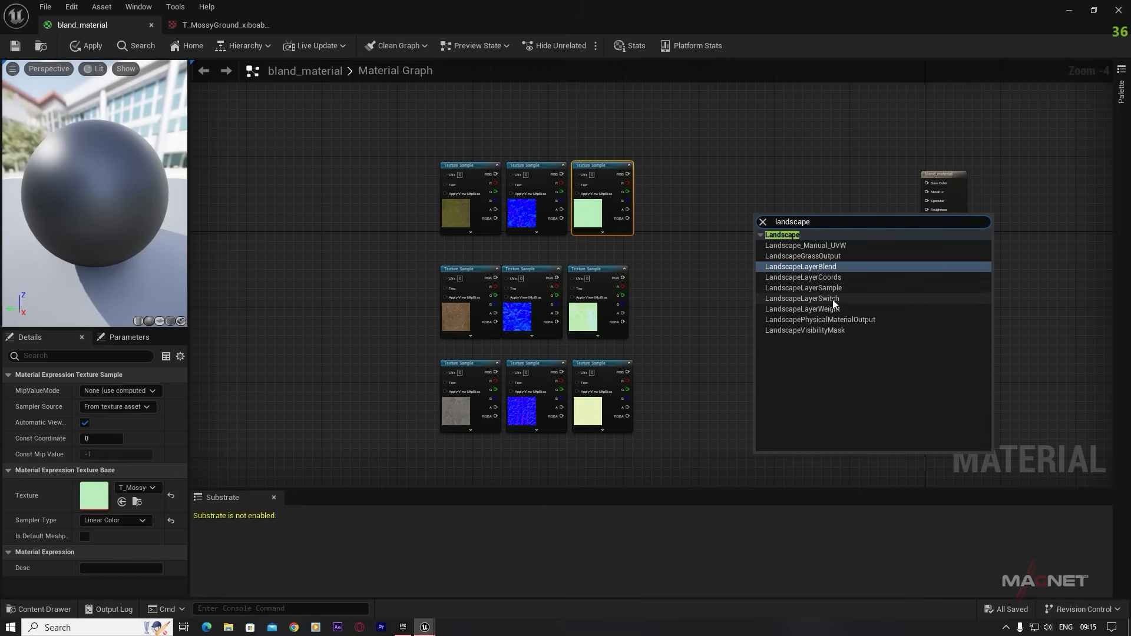
pyautogui.click(824, 270)
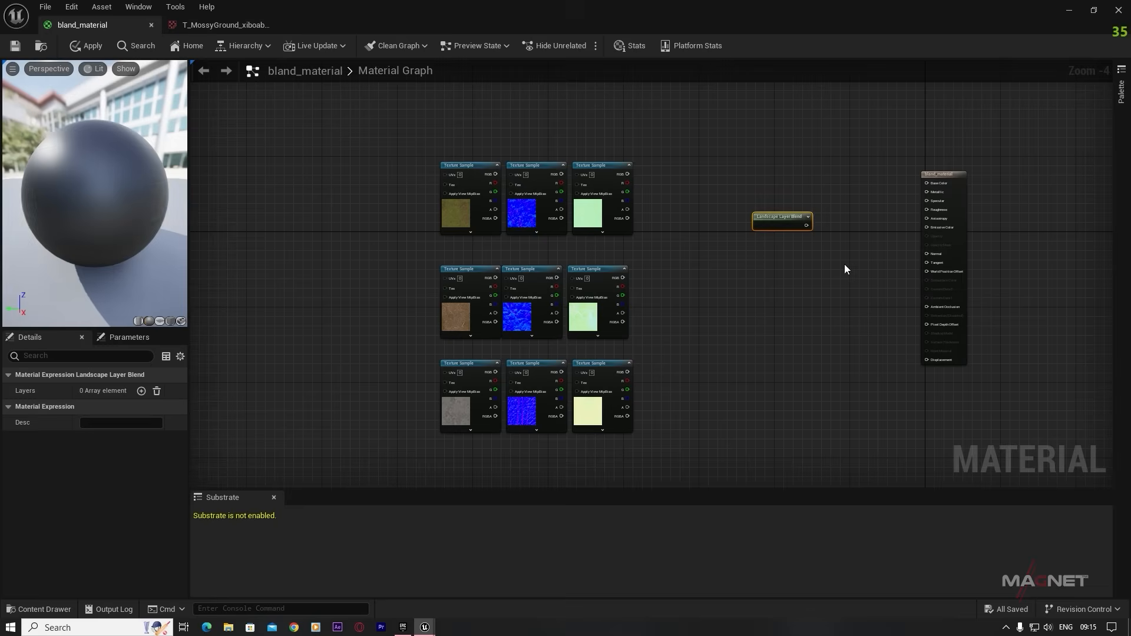
pyautogui.click(783, 202)
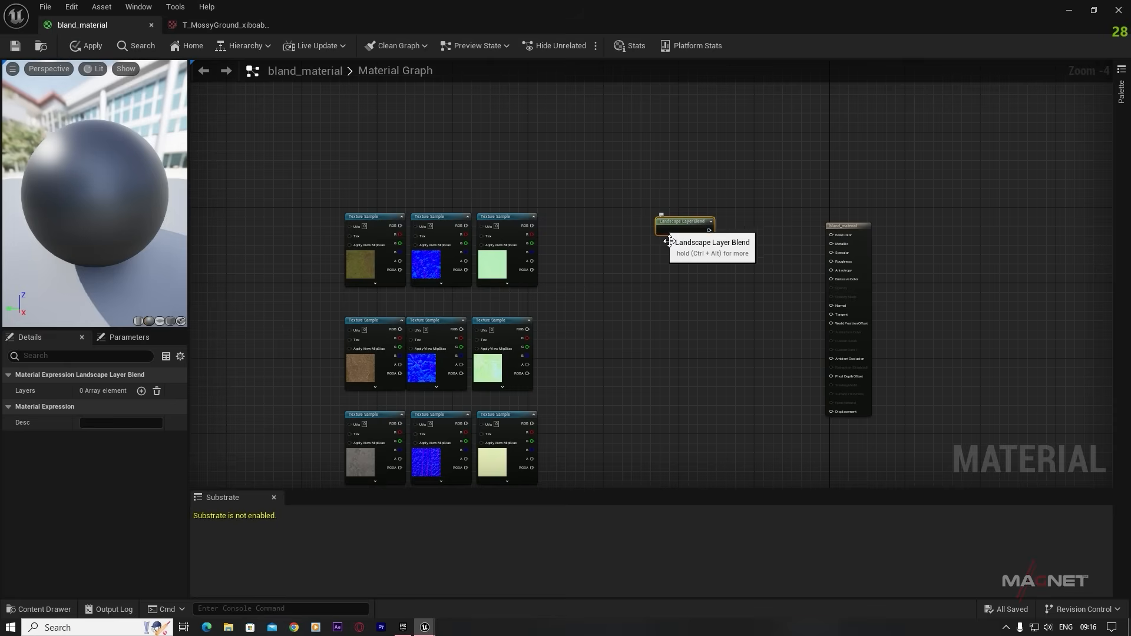
# - Add three layer elements to the Landscape Layer Blend node
pyautogui.scroll(1, 705, 215)
pyautogui.moveTo(632, 306); pyautogui.dragTo(761, 215, button='right')
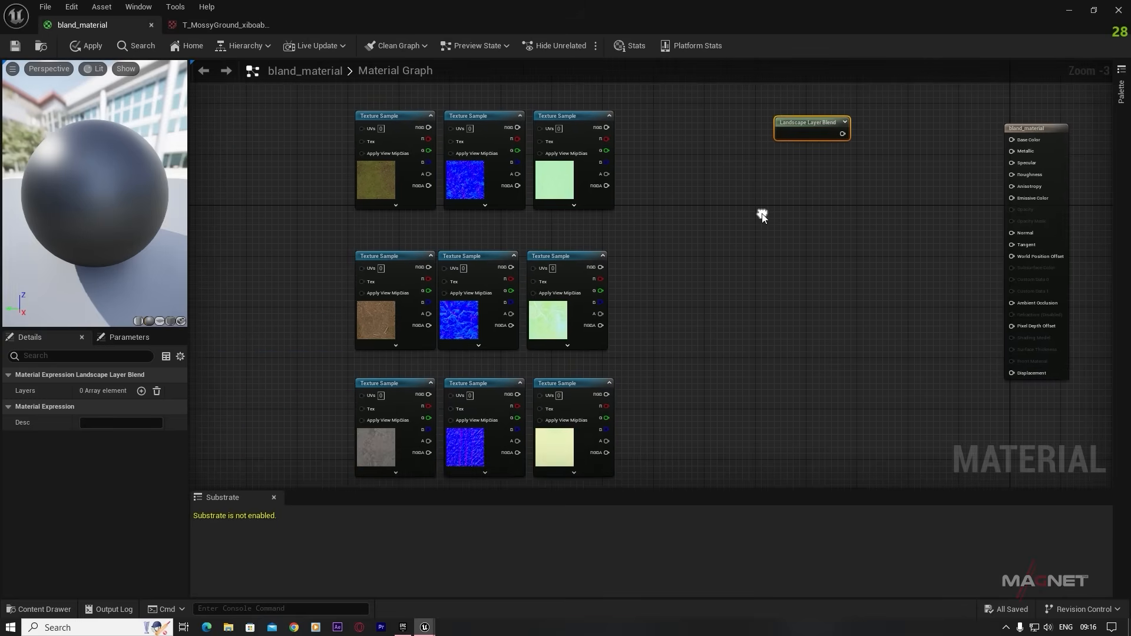
pyautogui.scroll(-1, 674, 266)
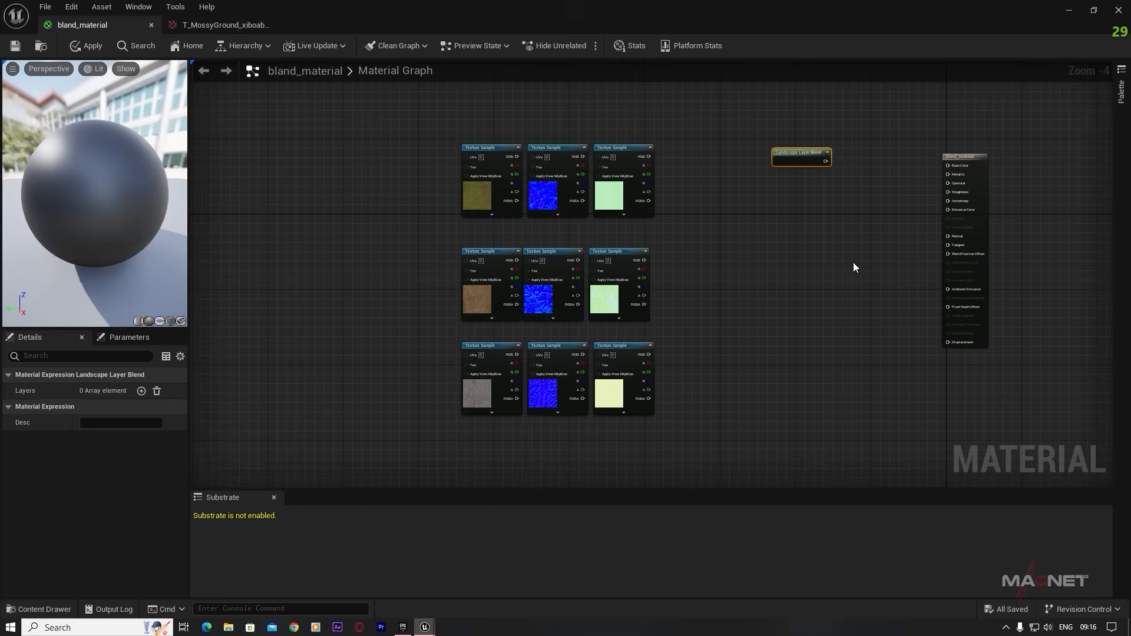
pyautogui.moveTo(855, 266); pyautogui.dragTo(774, 264, button='right')
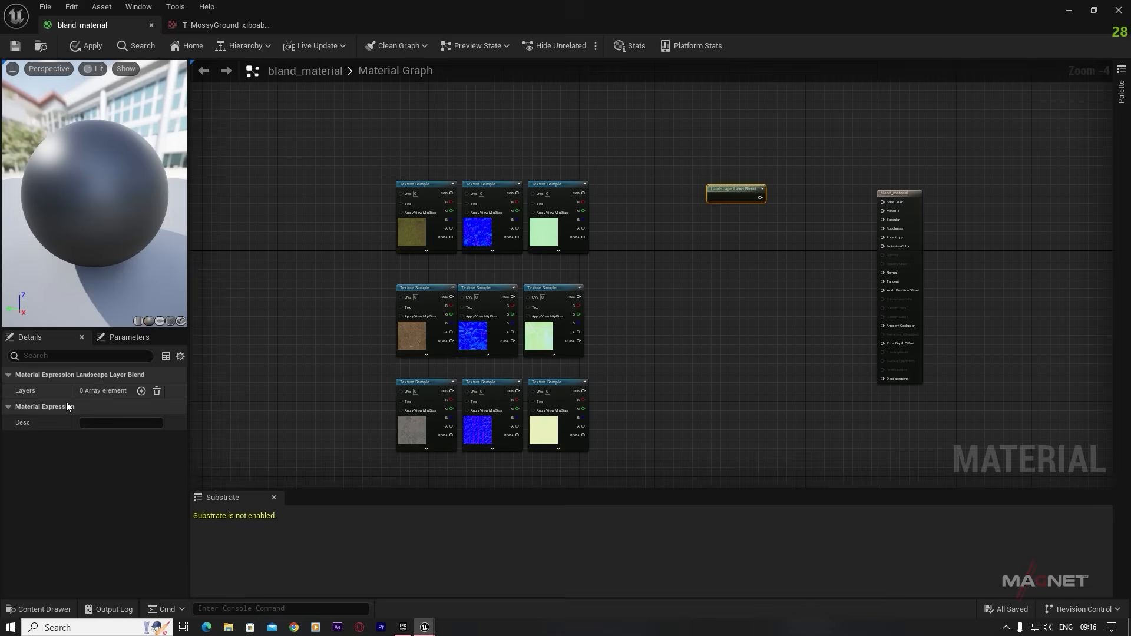
pyautogui.click(141, 391)
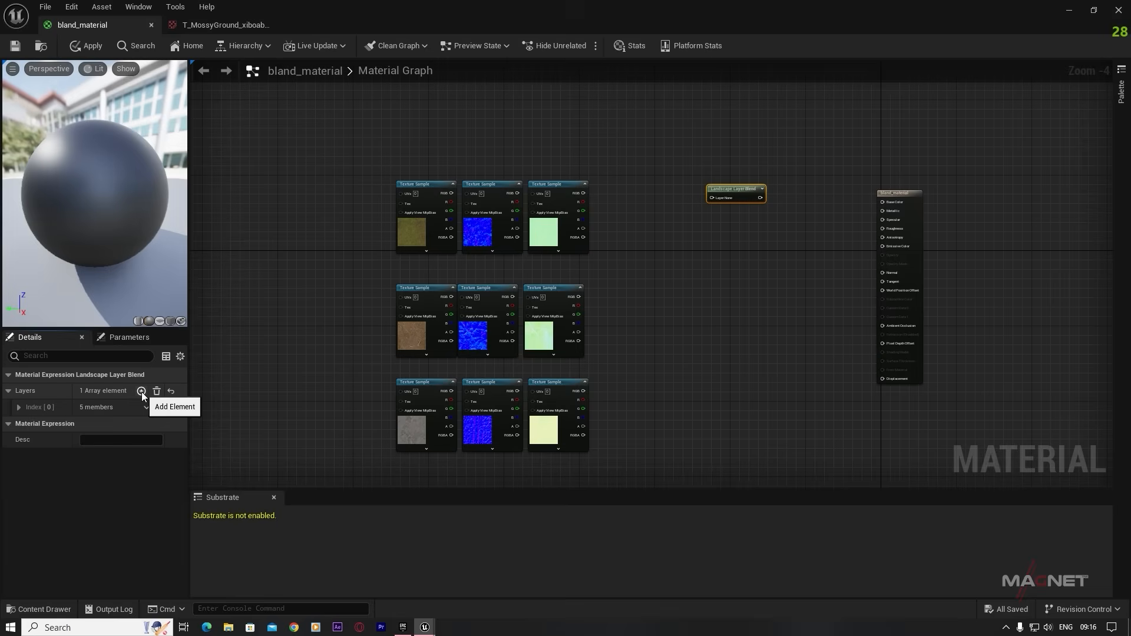
pyautogui.click(141, 392)
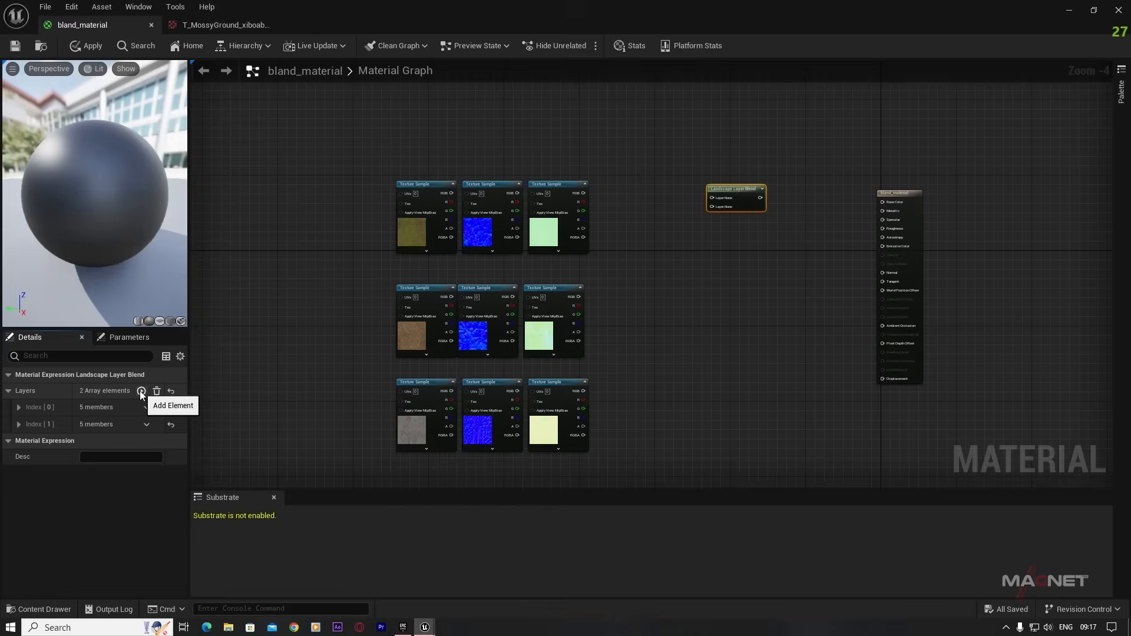
pyautogui.click(141, 391)
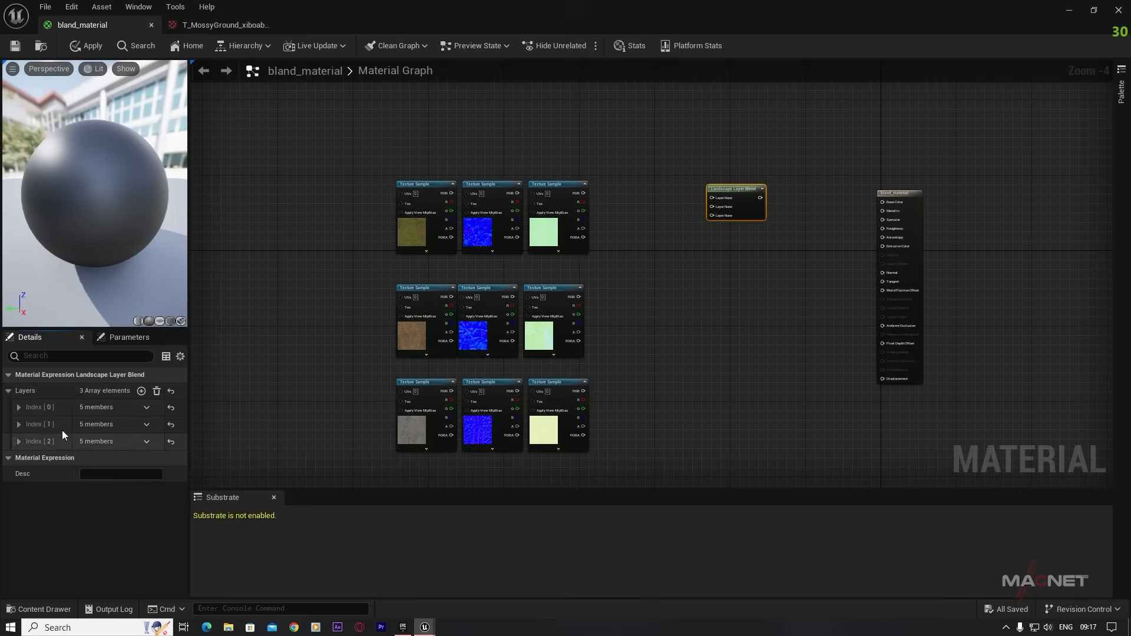
# - Name the blend node's three layers base_layer, middle_layer and top_layer, in that order
pyautogui.click(19, 408)
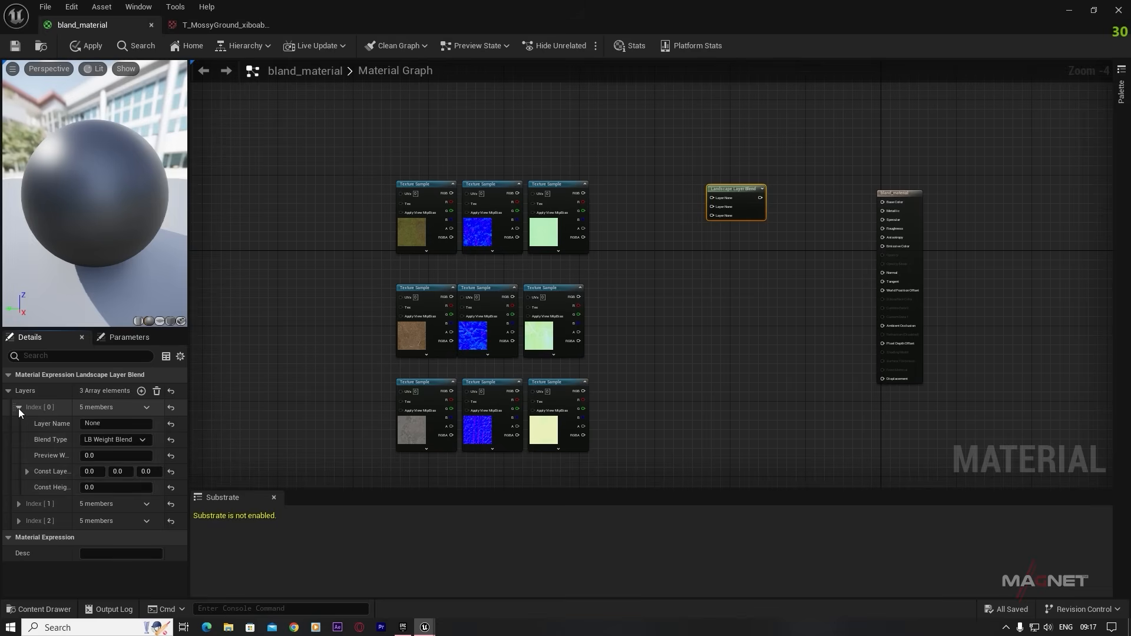
pyautogui.click(117, 424)
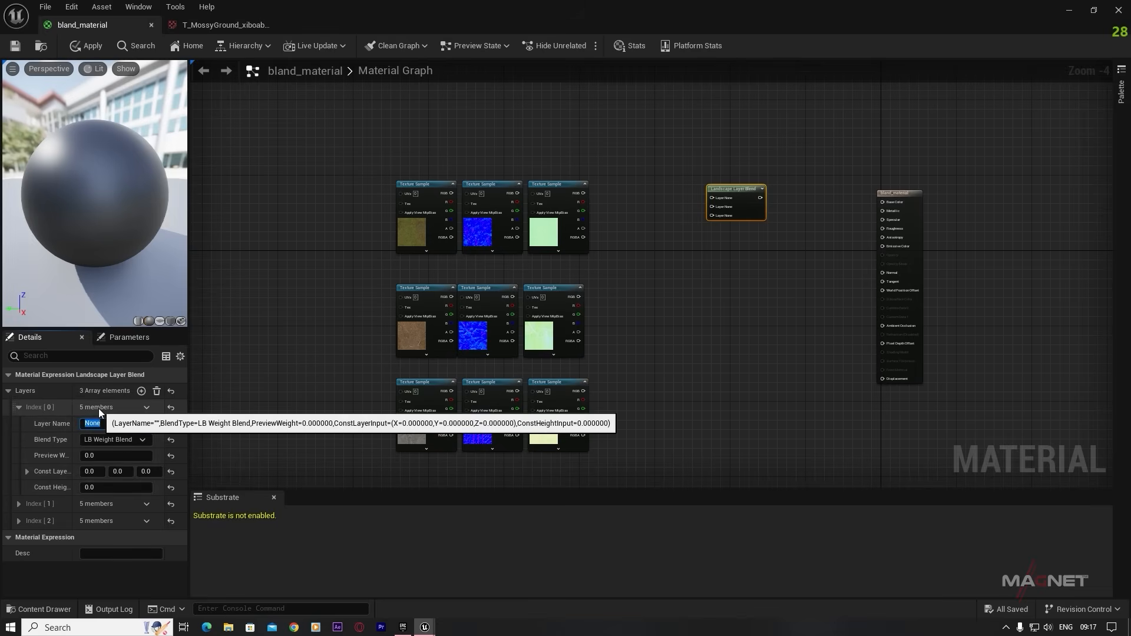
pyautogui.write('base_layer')
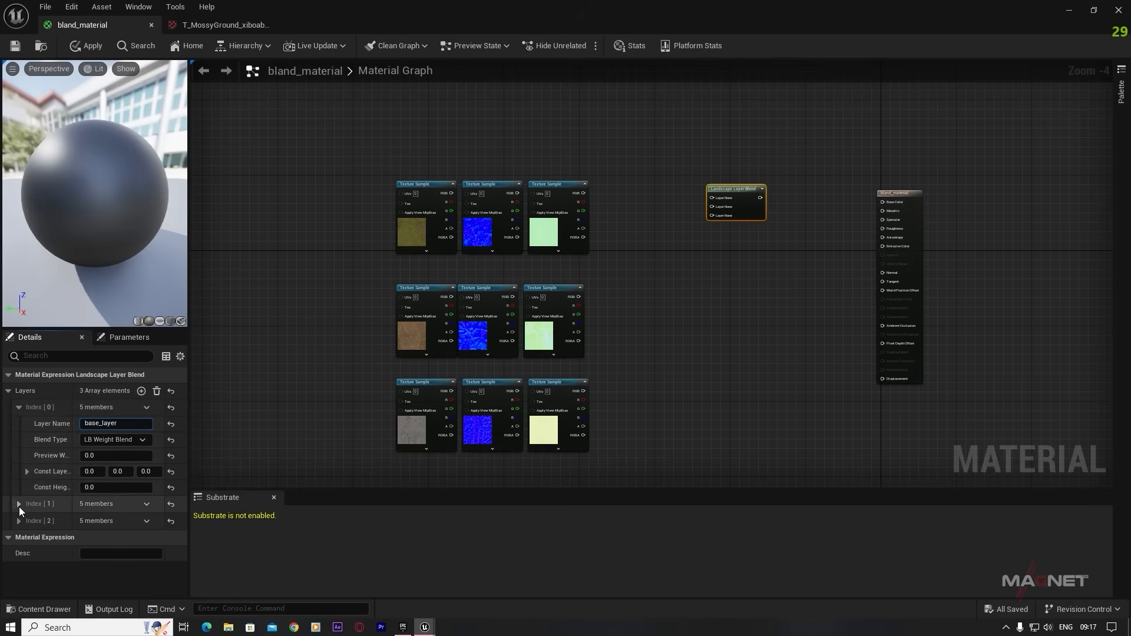
pyautogui.click(19, 504)
pyautogui.scroll(-1, 71, 495)
pyautogui.click(108, 502)
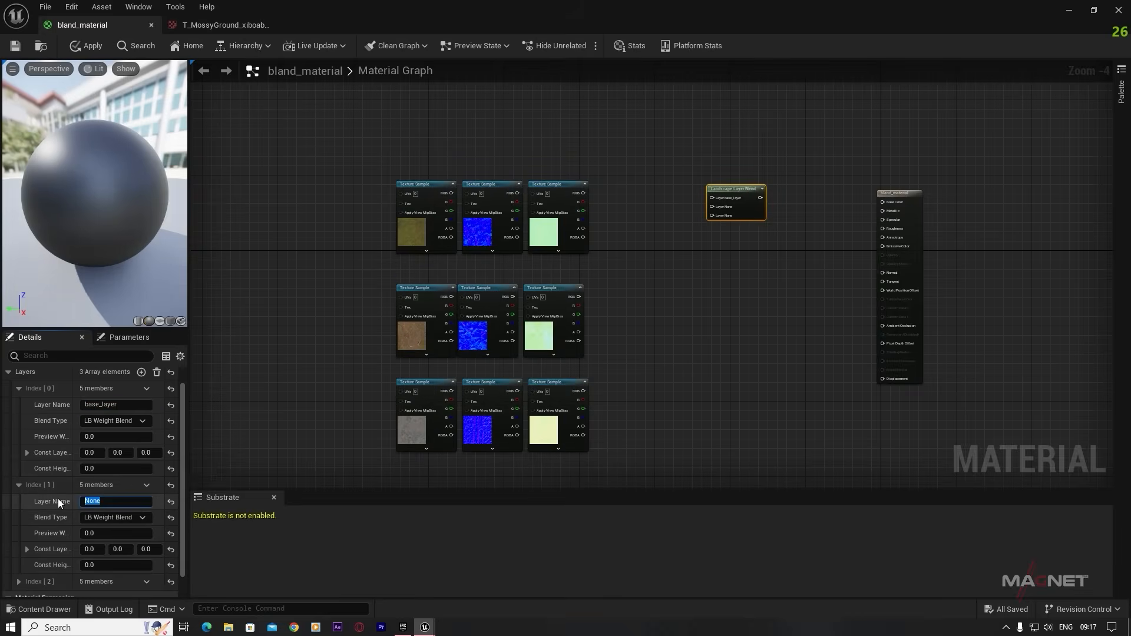
pyautogui.write('middle_layer')
pyautogui.scroll(-1, 16, 556)
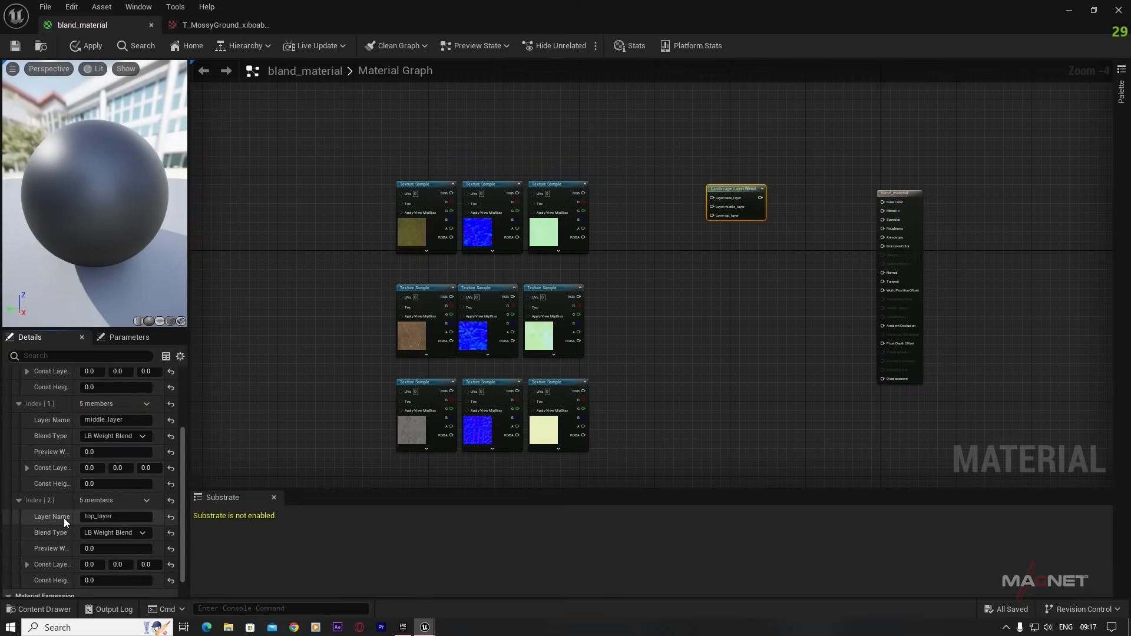
pyautogui.scroll(2, 65, 480)
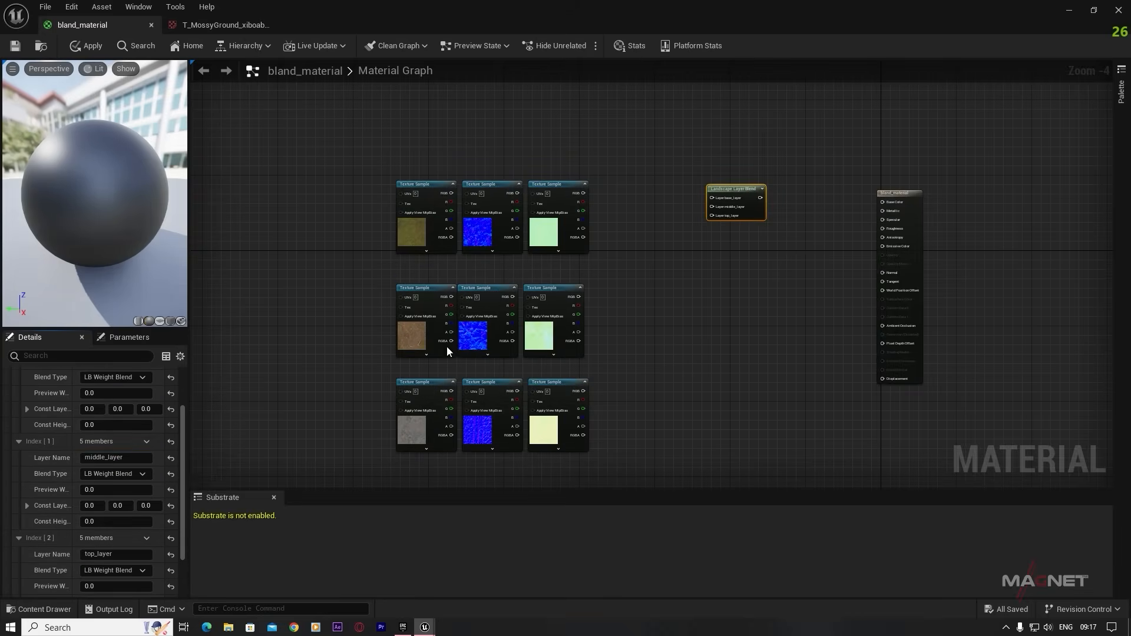
pyautogui.scroll(3, 120, 433)
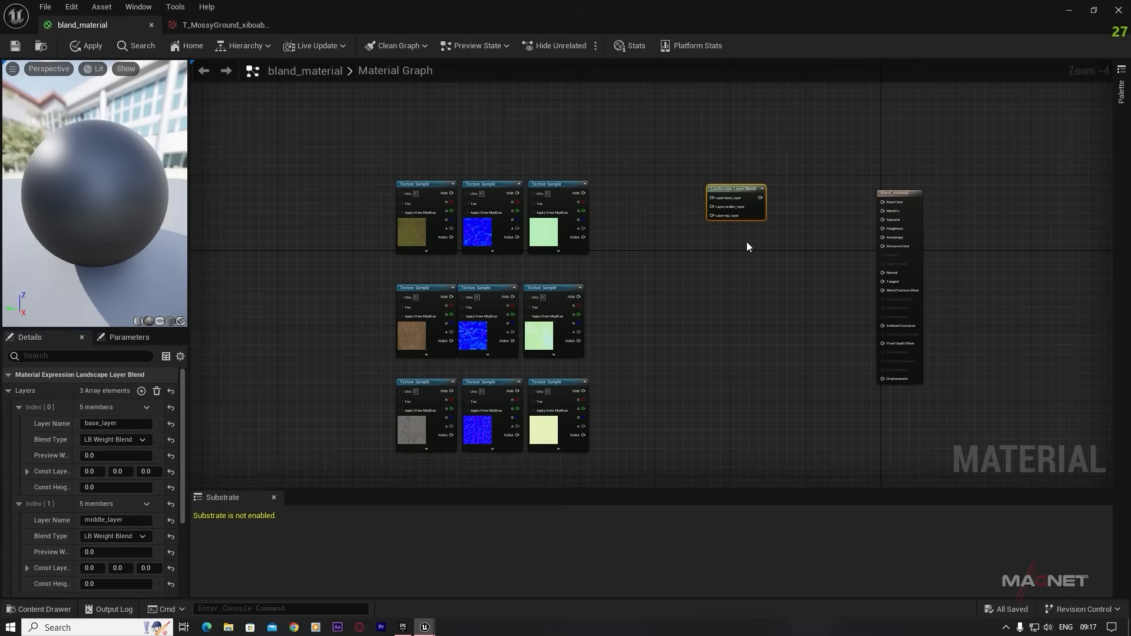
# - Paste three copies of the Landscape Layer Blend node and line them up in a column below the original
pyautogui.click(707, 289)
pyautogui.hotkey('ctrl', 'v')
pyautogui.hotkey('ctrl', 'v')
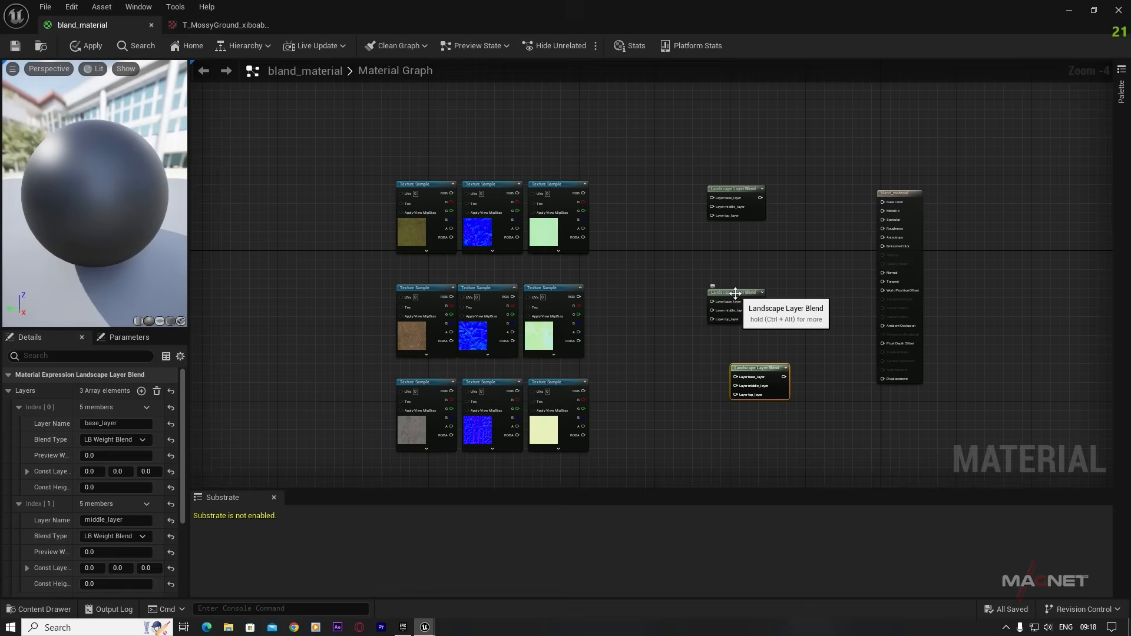
pyautogui.moveTo(733, 302)
pyautogui.mouseDown()
pyautogui.moveTo(731, 247)
pyautogui.moveTo(734, 295)
pyautogui.mouseUp()
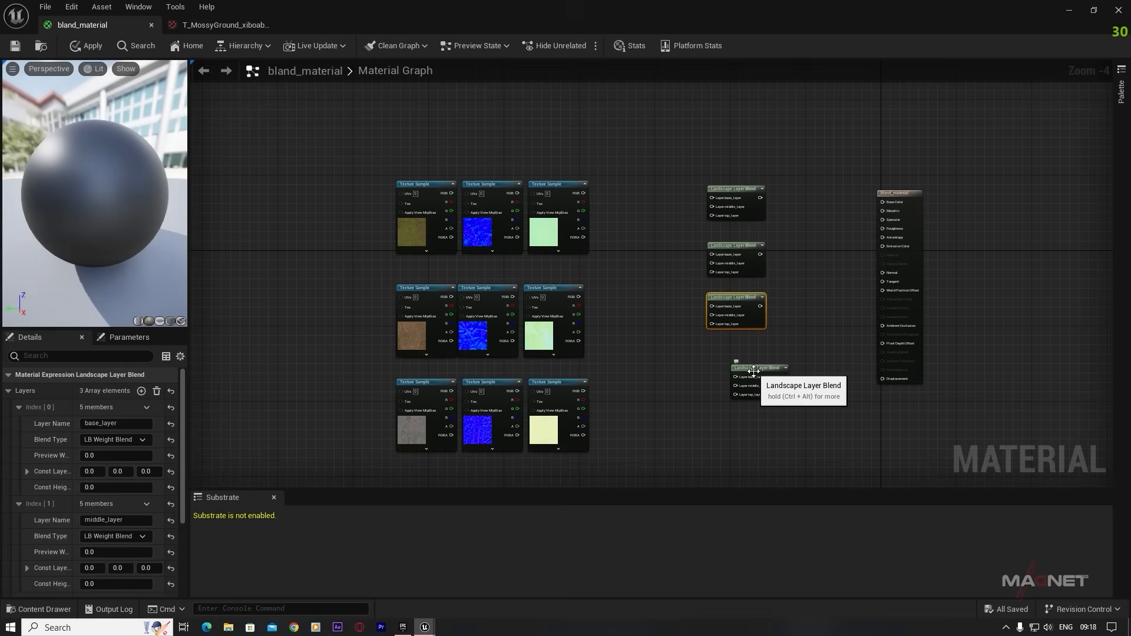
pyautogui.moveTo(753, 379); pyautogui.dragTo(730, 372)
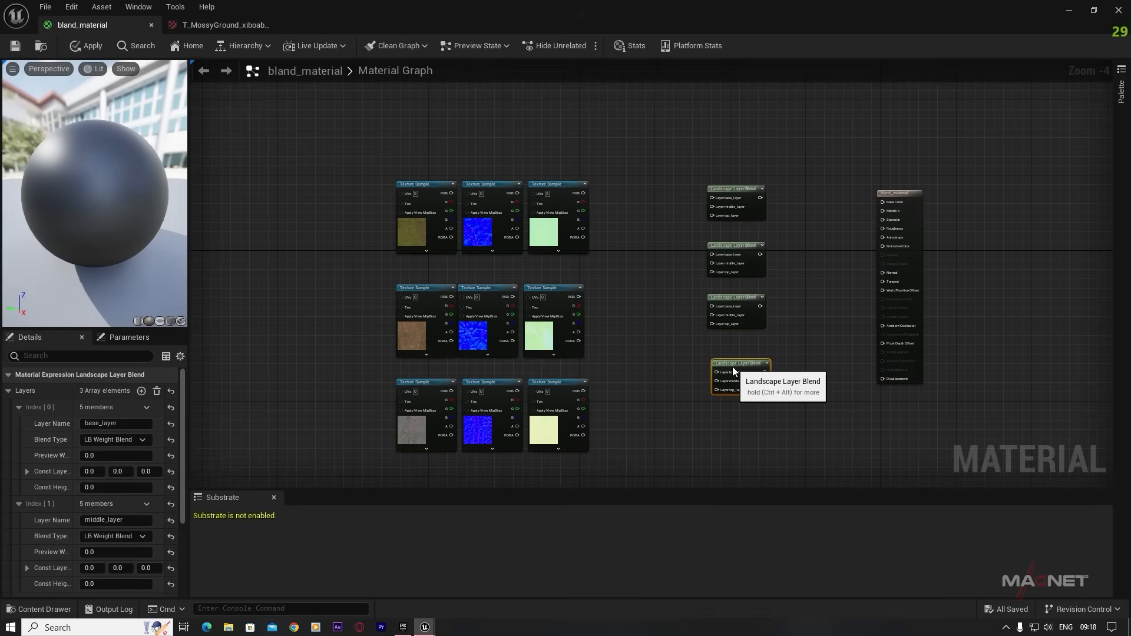
# - Connect the mossy albedo's RGB output to base_layer on the uppermost Landscape Layer Blend and shift the Nordic albedo sample slightly aside
pyautogui.moveTo(664, 347); pyautogui.dragTo(676, 322, button='right')
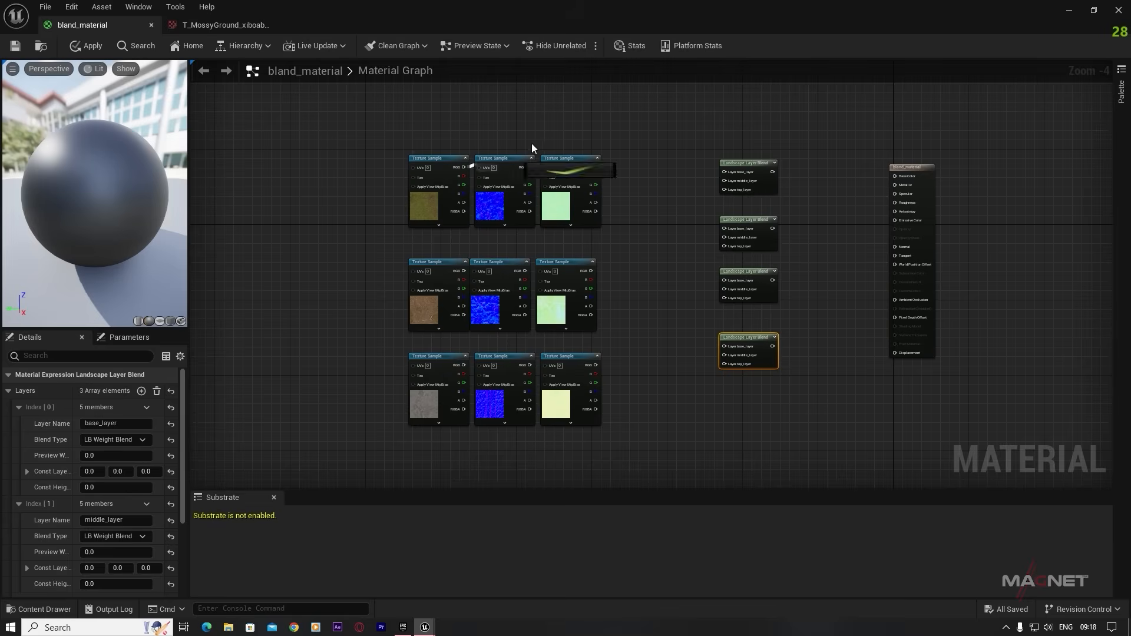
pyautogui.moveTo(532, 145); pyautogui.dragTo(725, 173)
pyautogui.click(716, 201)
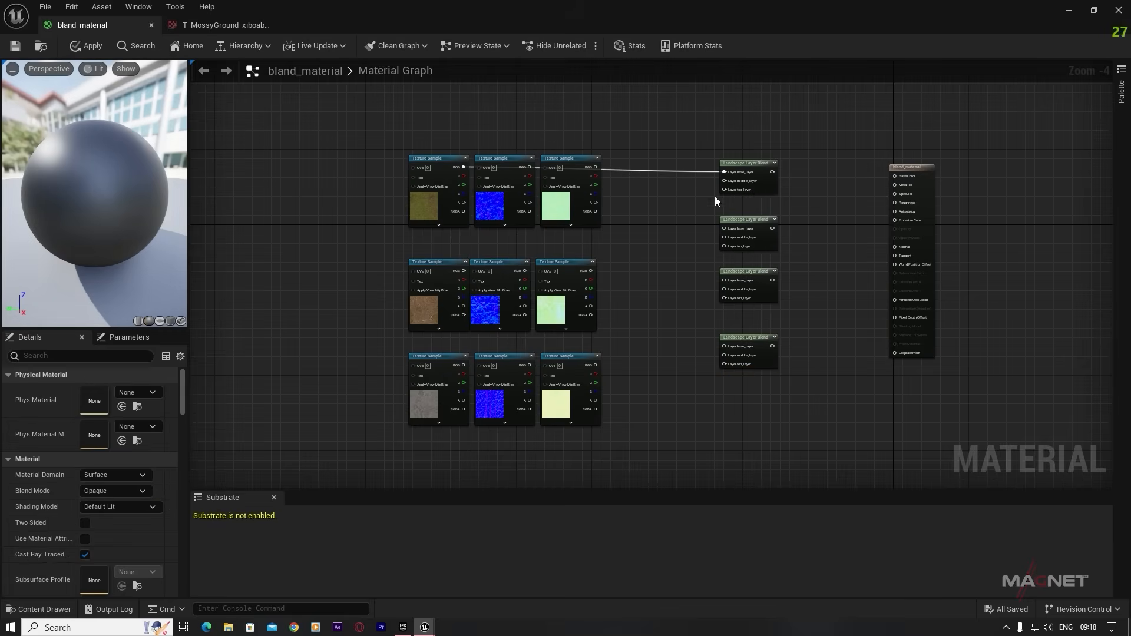
pyautogui.moveTo(439, 263); pyautogui.dragTo(433, 263)
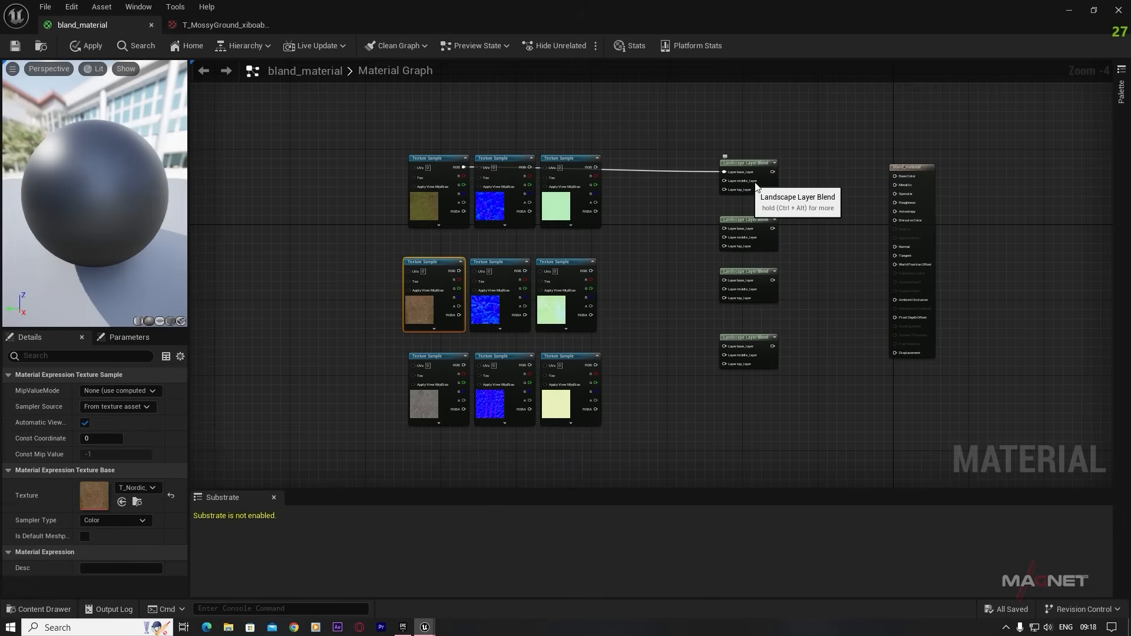
# - Connect the Nordic and sand albedo RGB outputs to middle_layer and top_layer of the uppermost Landscape Layer Blend, and its output to Base Color
pyautogui.moveTo(459, 272); pyautogui.dragTo(726, 181)
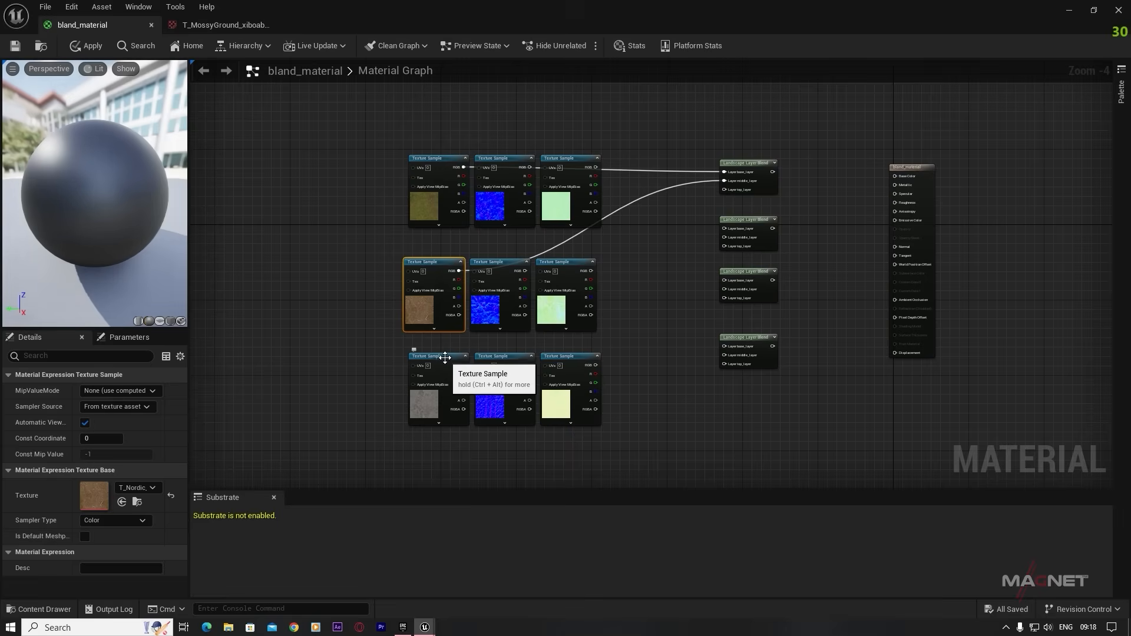
pyautogui.moveTo(428, 392); pyautogui.dragTo(418, 392)
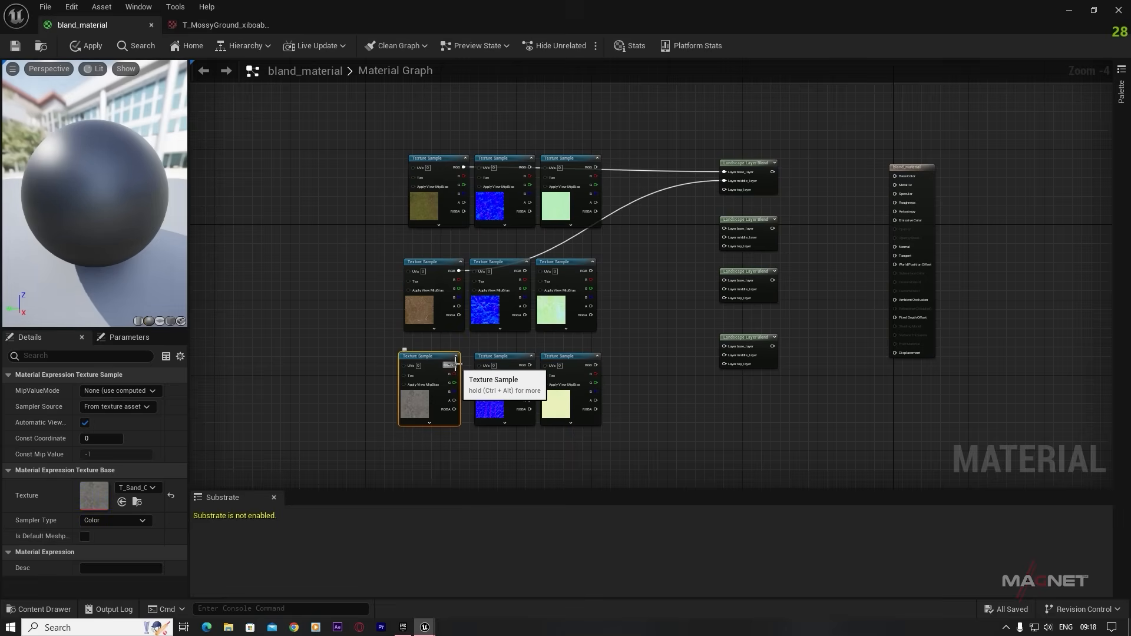
pyautogui.moveTo(454, 366); pyautogui.dragTo(725, 189)
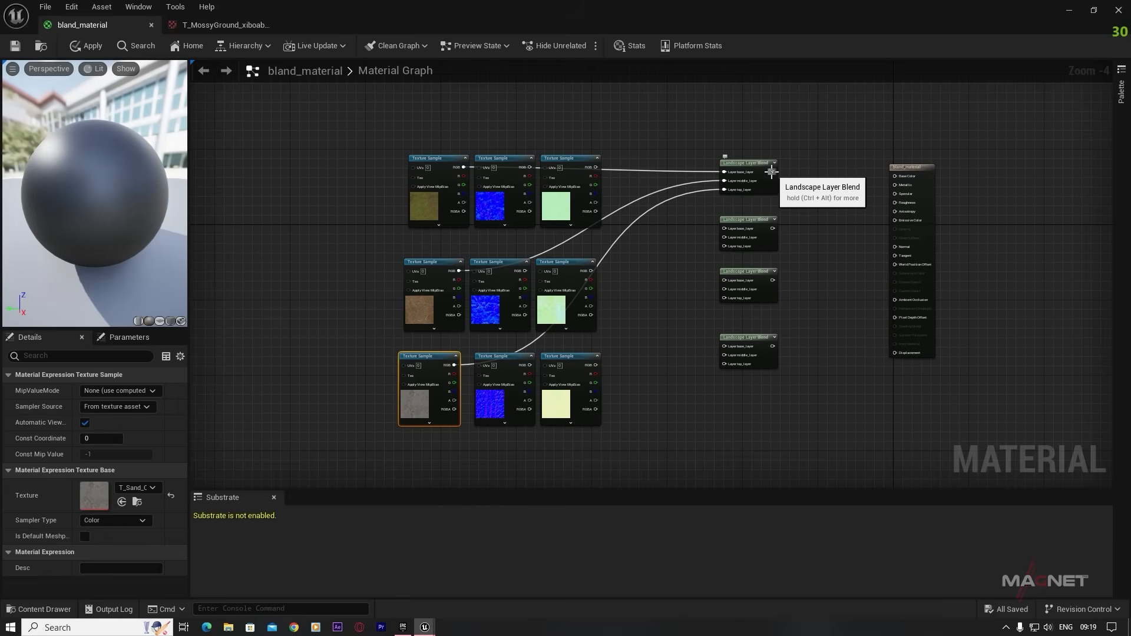
pyautogui.moveTo(772, 171); pyautogui.dragTo(903, 176)
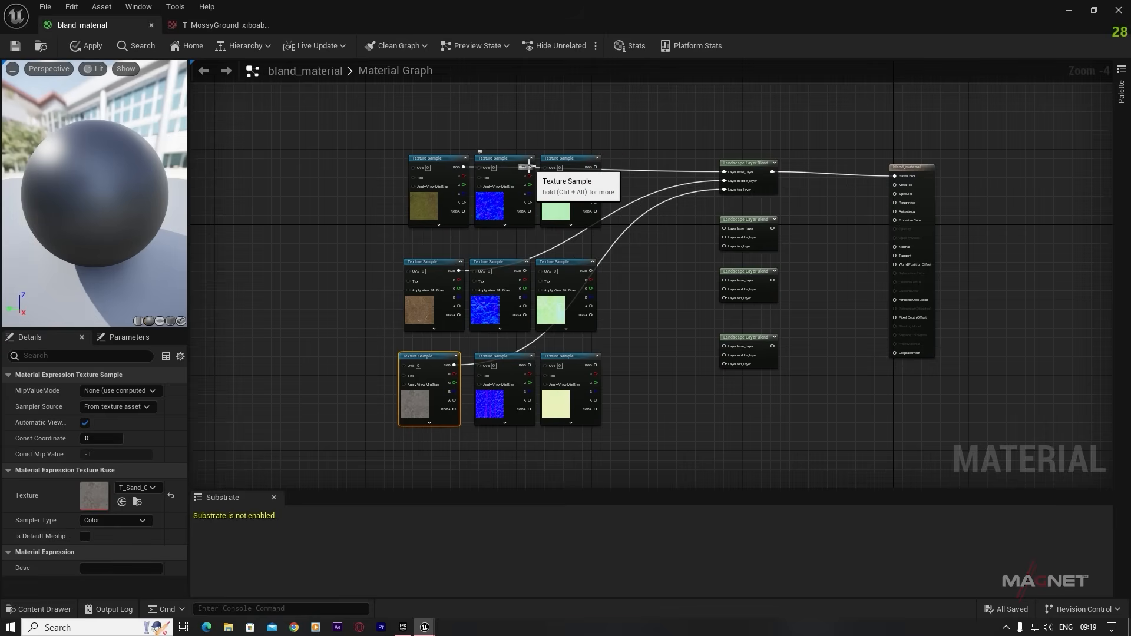
# - Connect the mossy, Nordic and sand normal maps to base_layer, middle_layer and top_layer of the second Landscape Layer Blend, and its output to Normal
pyautogui.moveTo(530, 167); pyautogui.dragTo(730, 227)
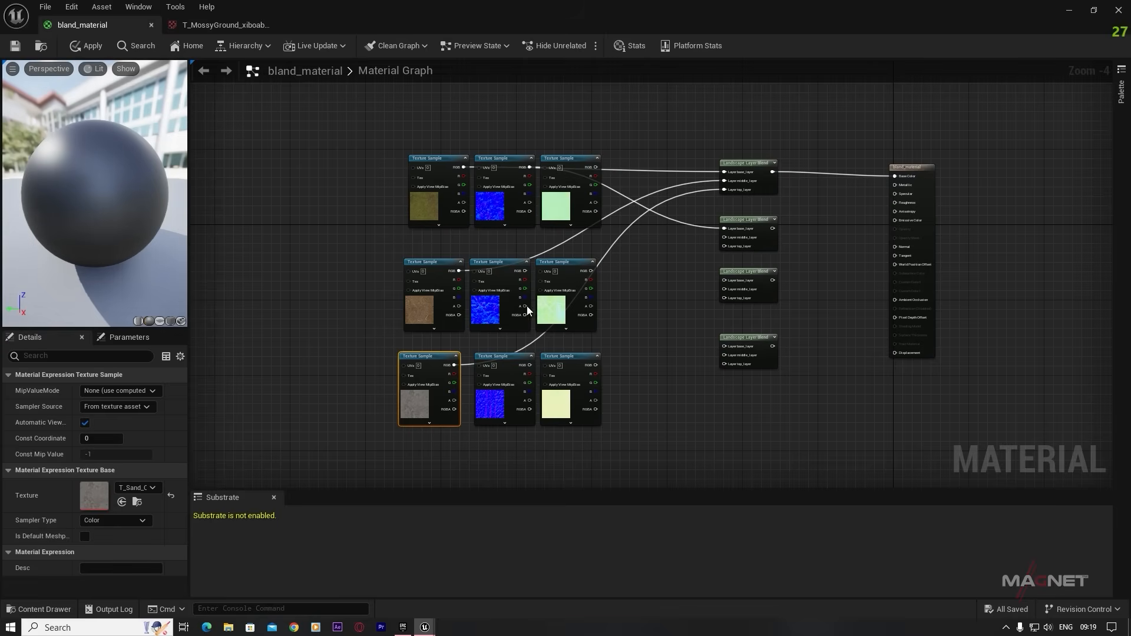
pyautogui.moveTo(585, 273); pyautogui.dragTo(727, 239)
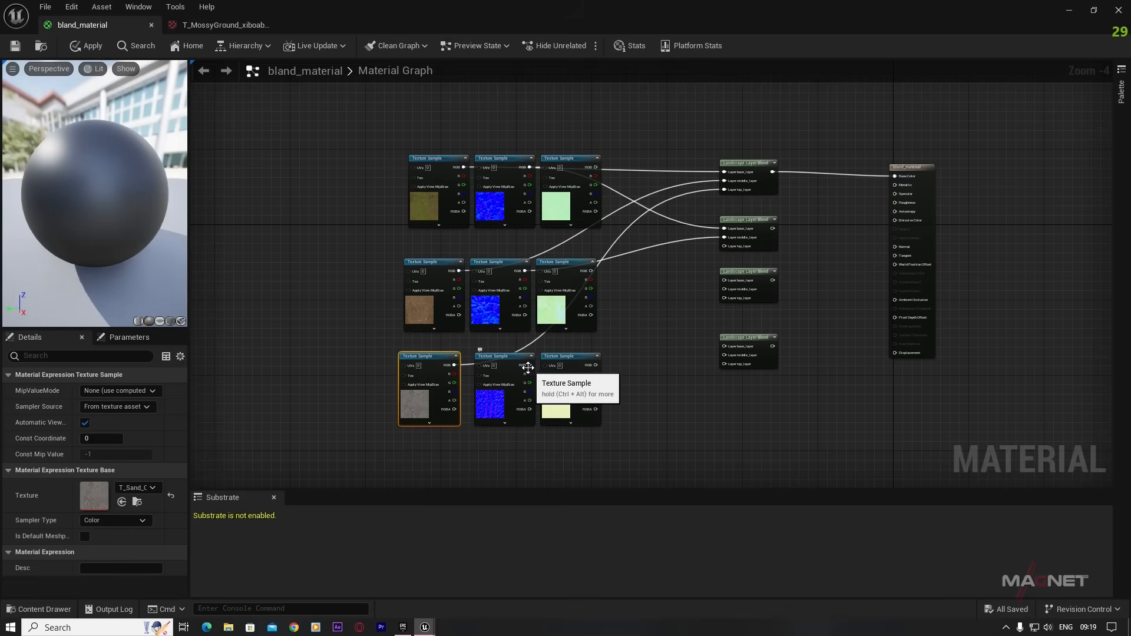
pyautogui.moveTo(527, 365); pyautogui.dragTo(895, 247)
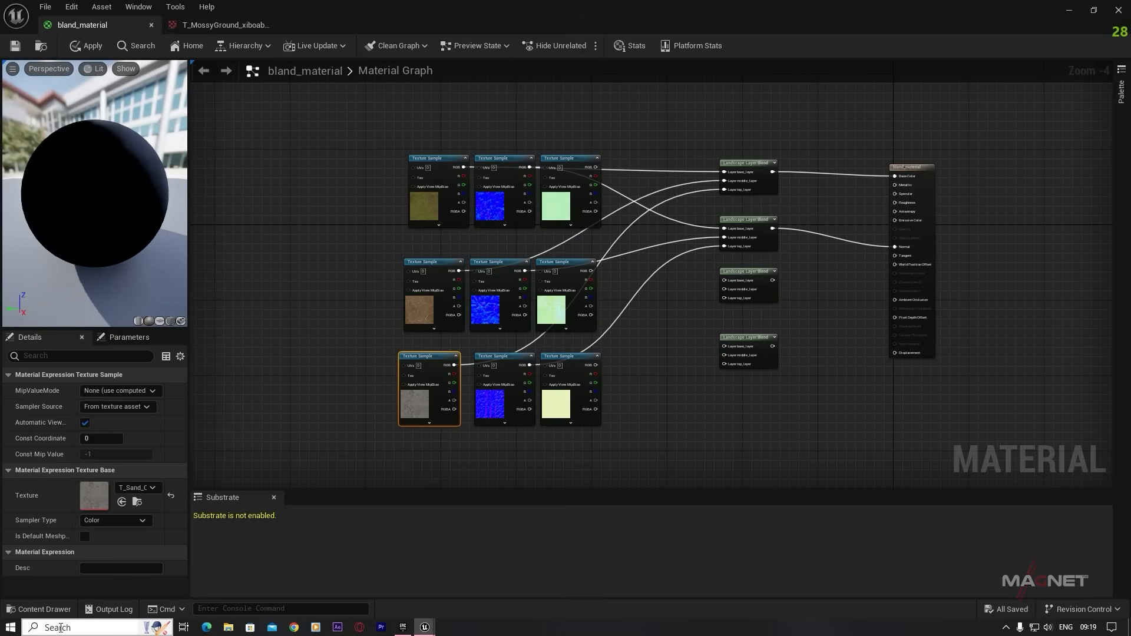
# - Examine the green and blue channels of the Sand_Covered_Mud_Ground packed mask texture separately, and return to the bland_material graph
pyautogui.click(39, 609)
pyautogui.doubleClick(501, 475)
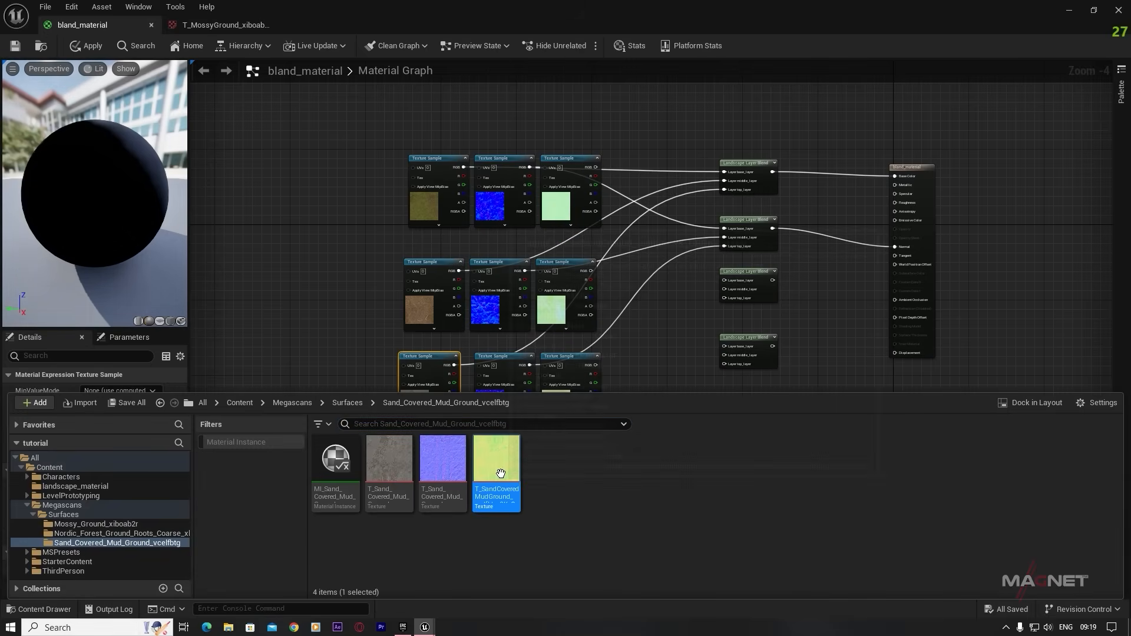
pyautogui.click(199, 48)
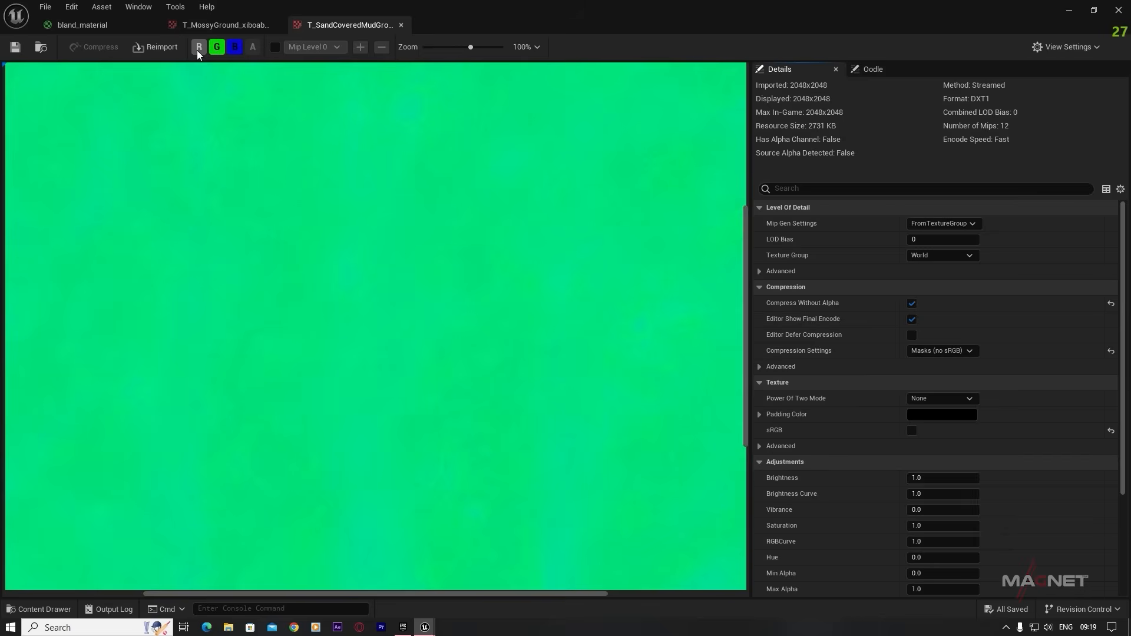
pyautogui.click(234, 47)
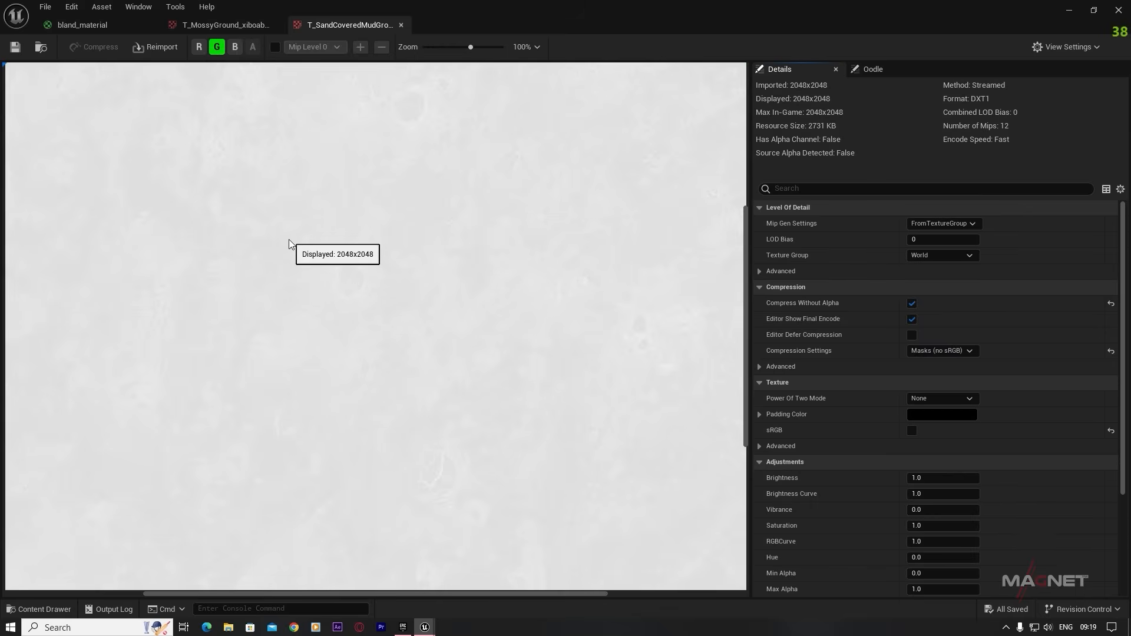
pyautogui.click(234, 47)
pyautogui.click(217, 47)
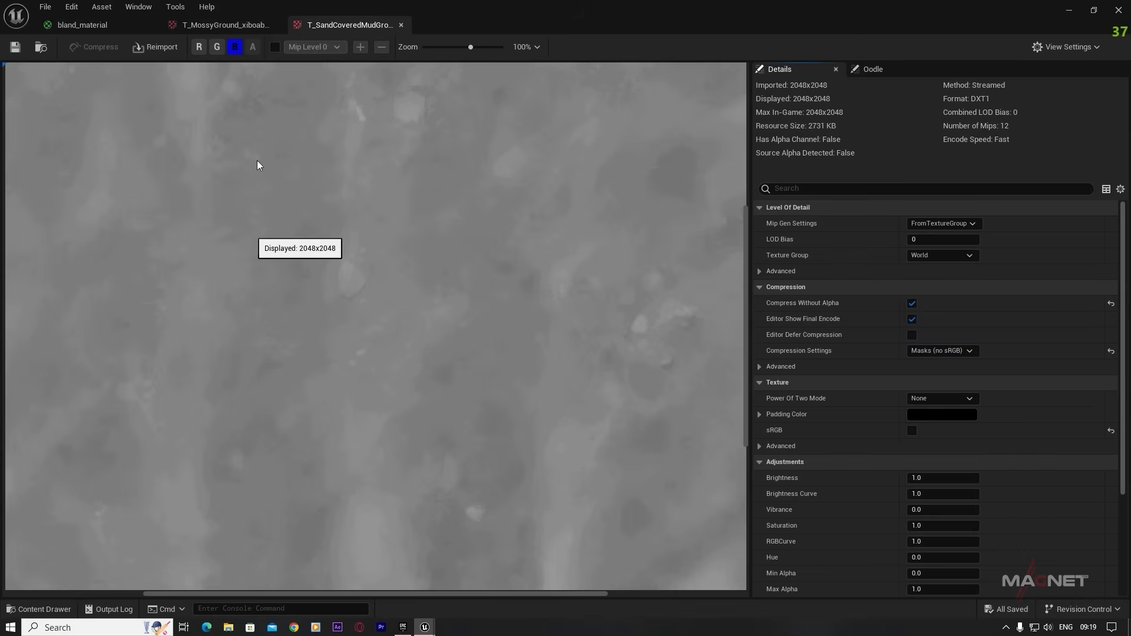
pyautogui.click(217, 50)
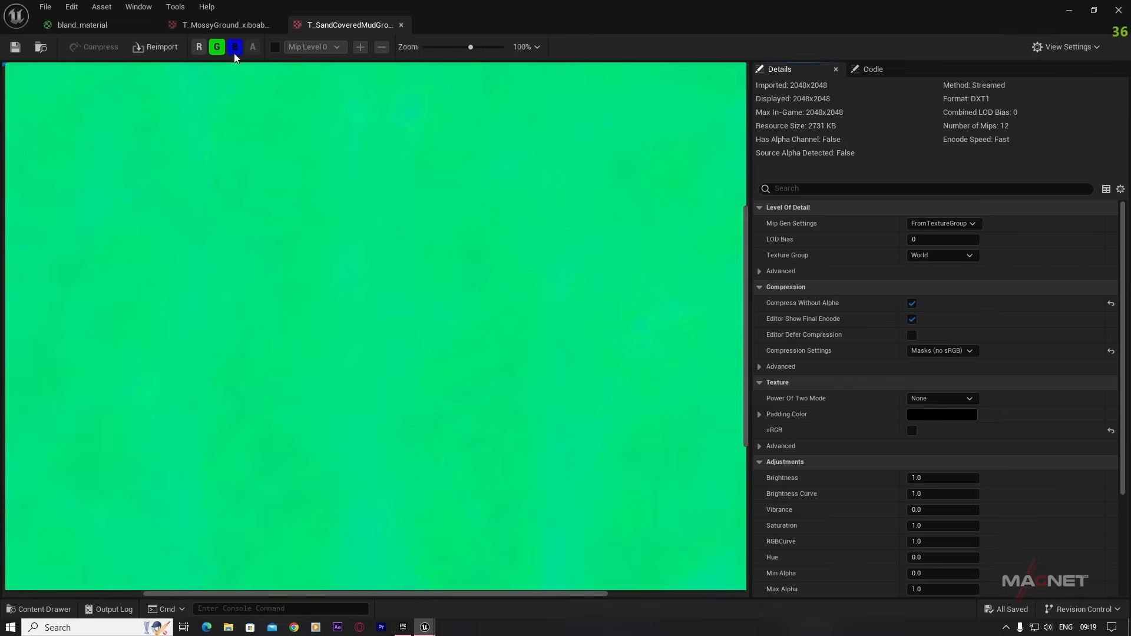
pyautogui.click(199, 46)
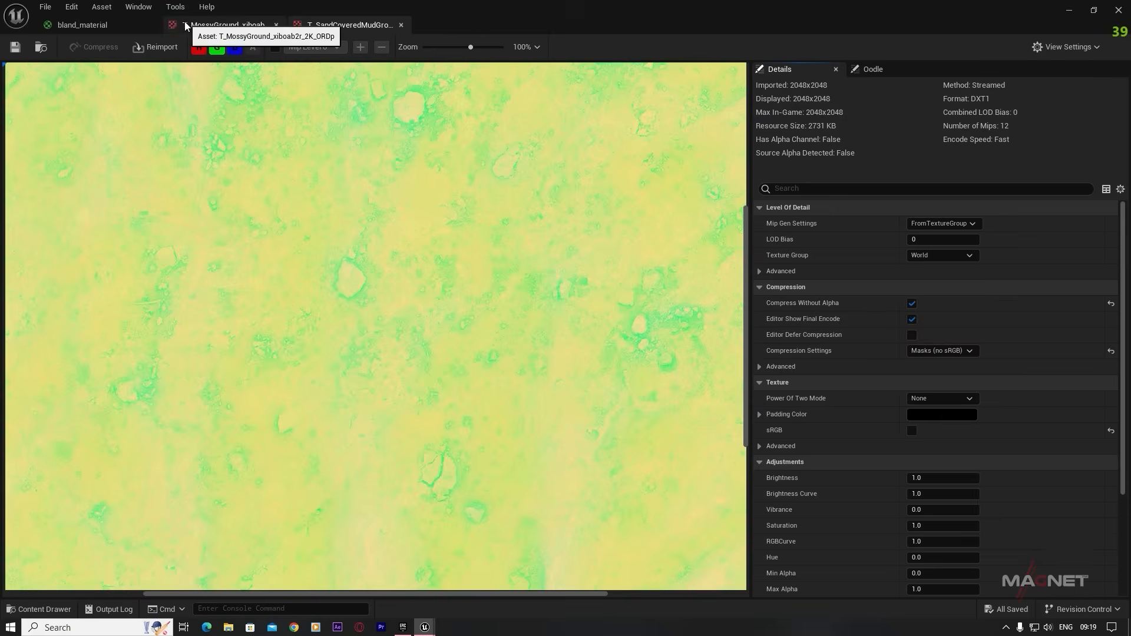
pyautogui.click(97, 26)
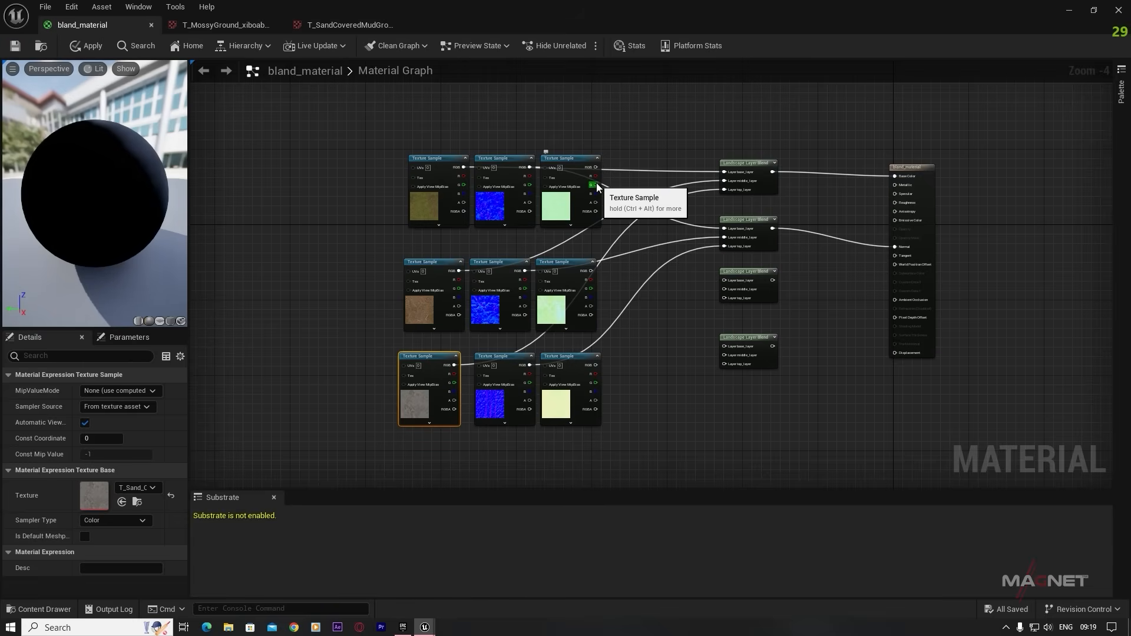
# - Connect the green channels of the mossy, Nordic and sand packed textures to base_layer, middle_layer and top_layer of the third Landscape Layer Blend
pyautogui.moveTo(597, 182); pyautogui.dragTo(729, 281)
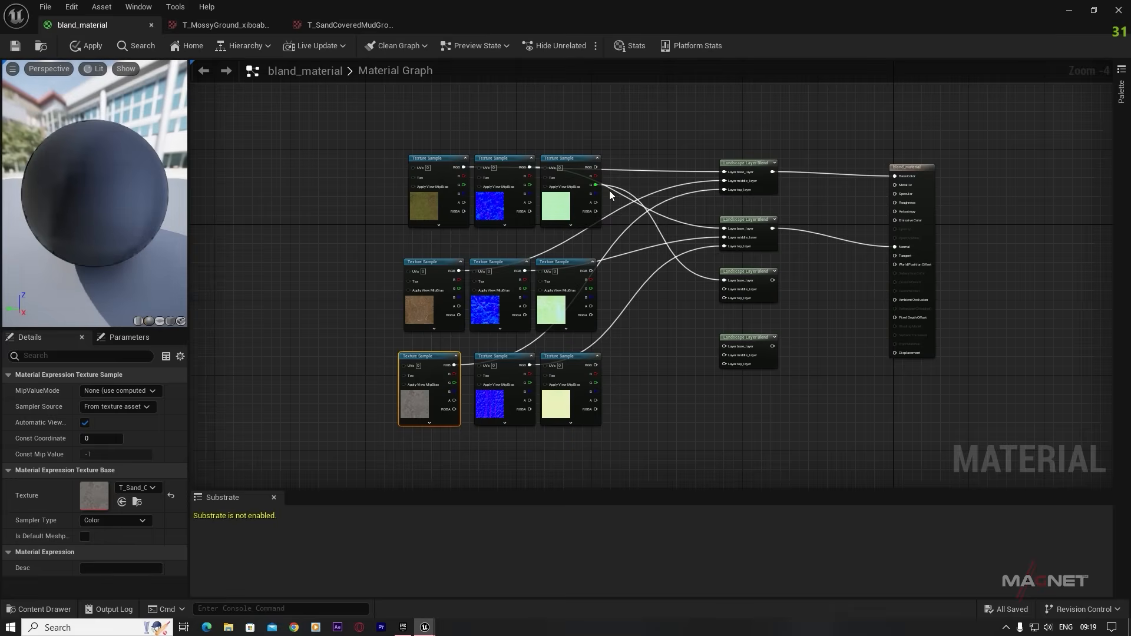
pyautogui.moveTo(592, 288); pyautogui.dragTo(725, 289)
pyautogui.moveTo(595, 383); pyautogui.dragTo(829, 203)
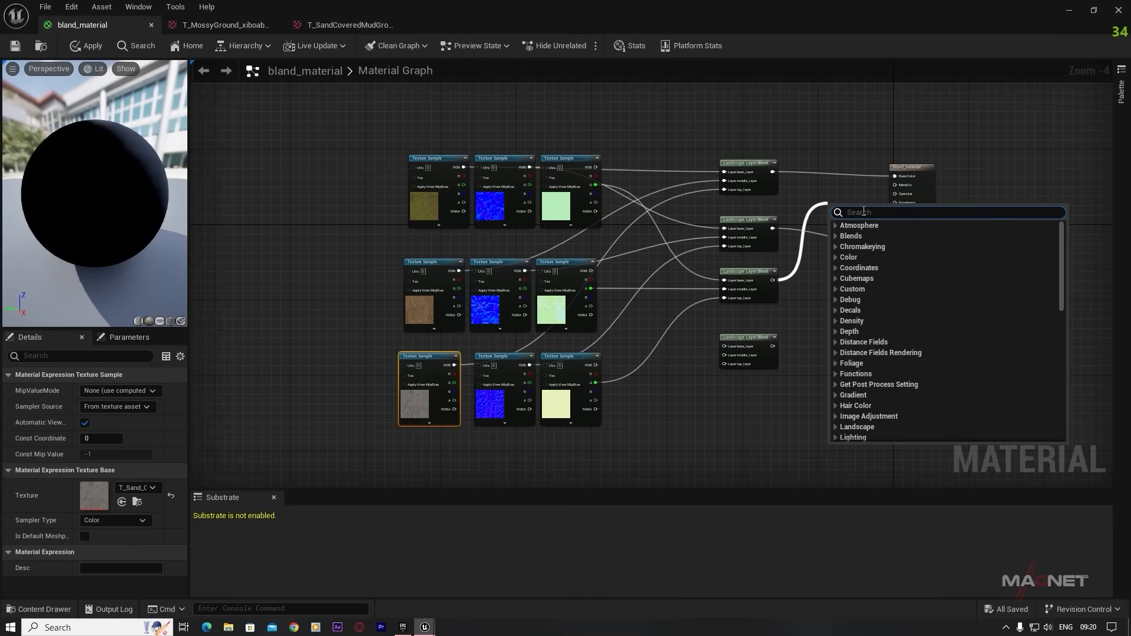
# - Add a Multiply node on the third Landscape Layer Blend's output and place it above the material output node
pyautogui.write('mult')
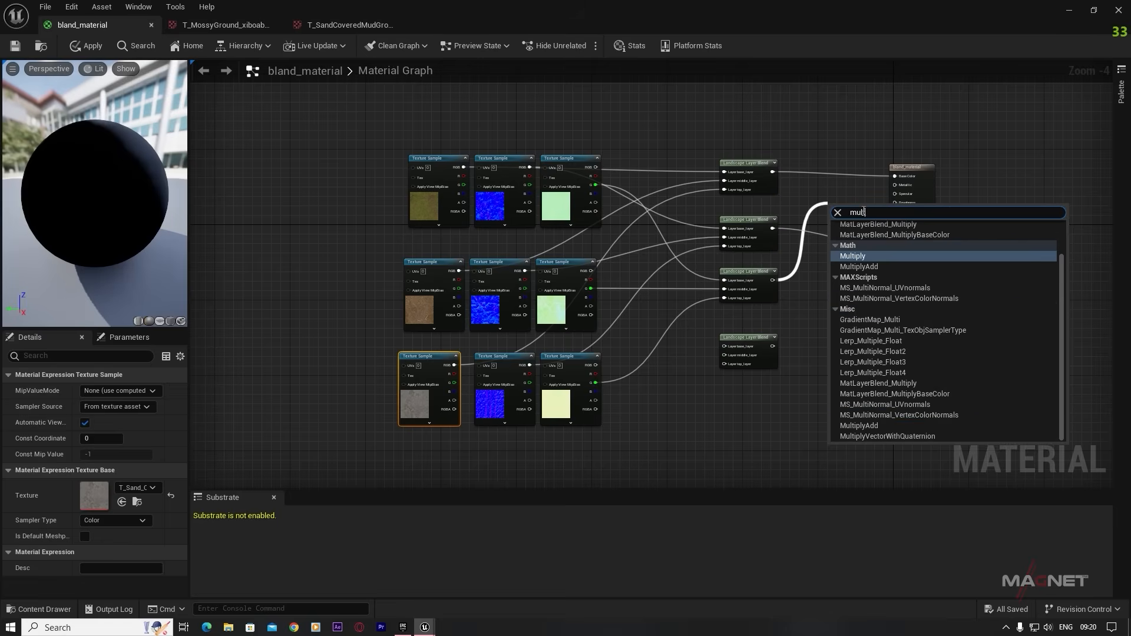
pyautogui.click(853, 256)
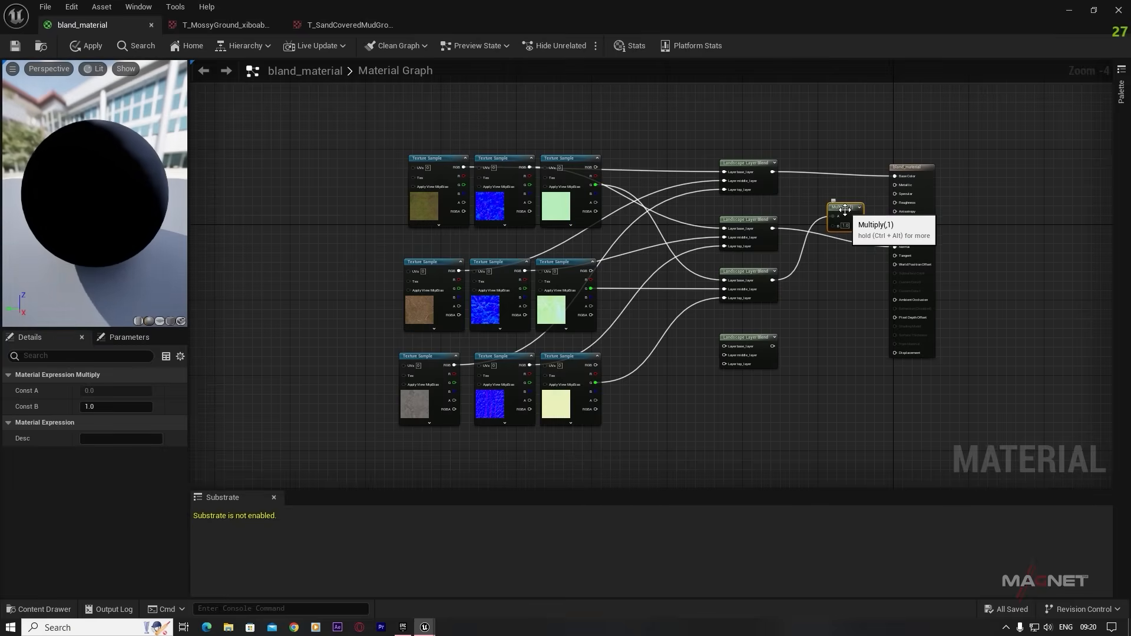
pyautogui.moveTo(845, 210); pyautogui.dragTo(847, 118)
# - Add a scalar parameter named roughness_value, connect it to Multiply's B input, and connect the Multiply output to Roughness
pyautogui.moveTo(1004, 154); pyautogui.dragTo(1036, 250, button='right')
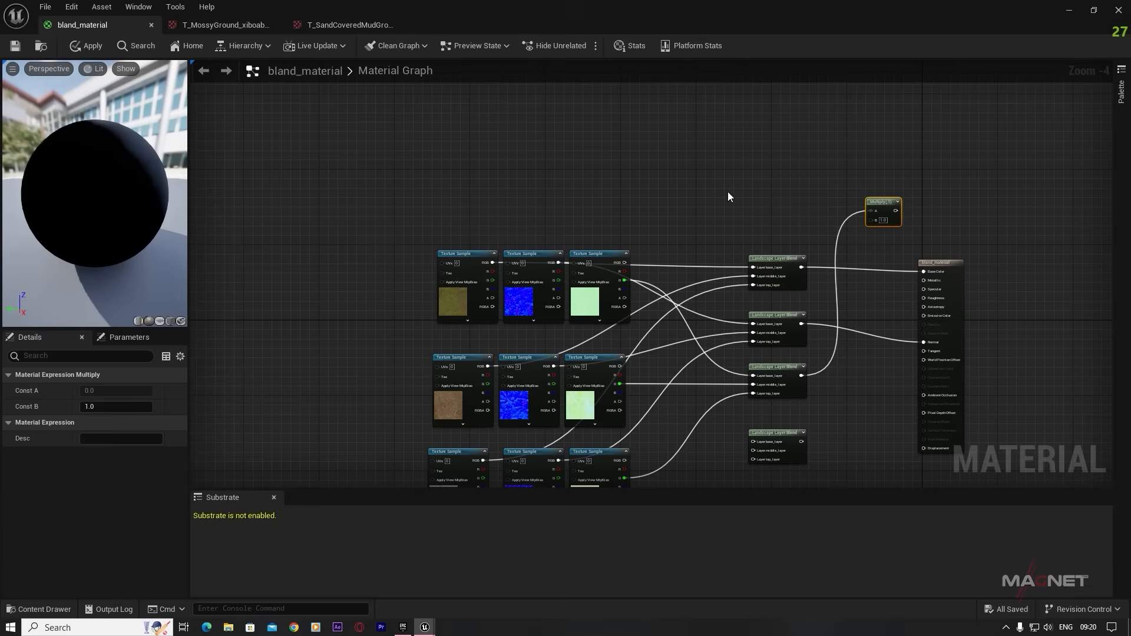
pyautogui.click(765, 186)
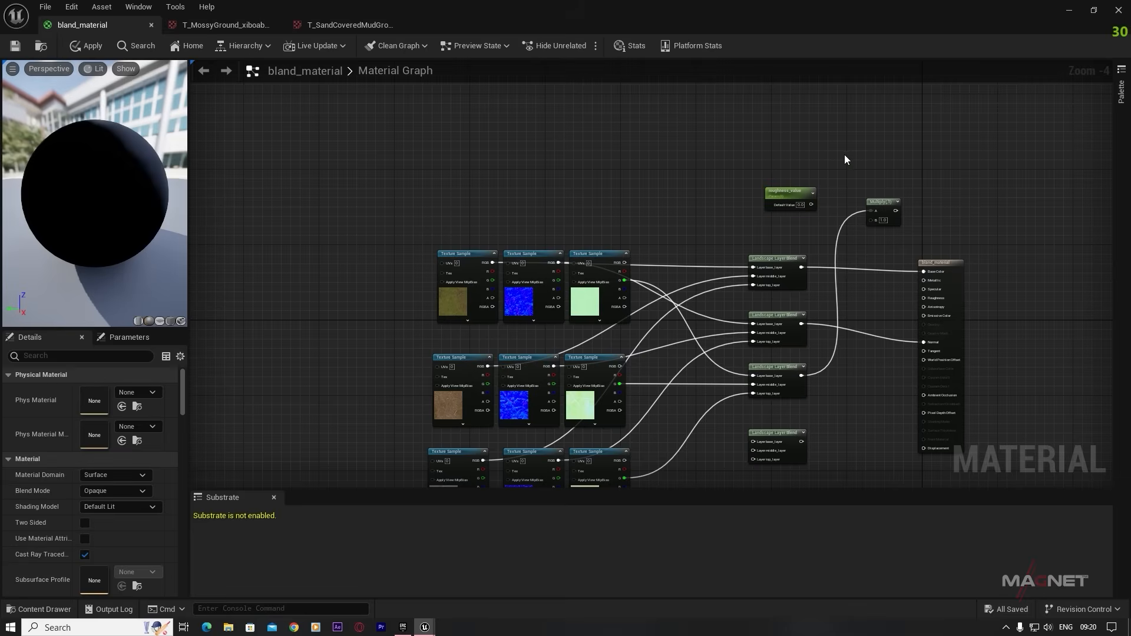
pyautogui.moveTo(812, 203); pyautogui.dragTo(924, 298)
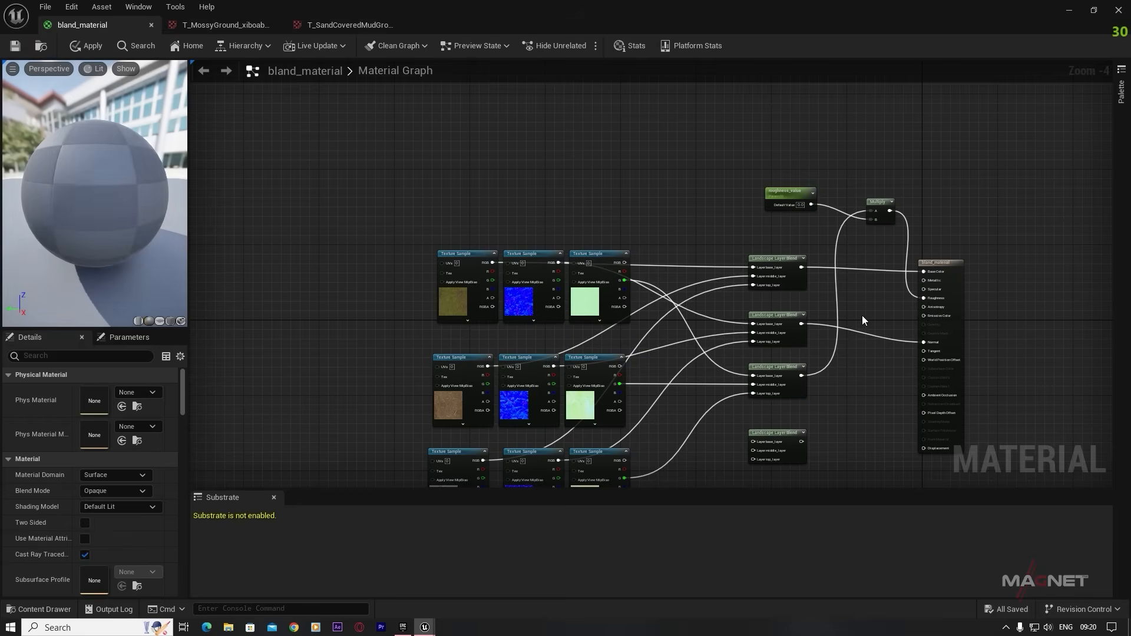
# - Promote the material's Specular input to a parameter, place it beside roughness_value, and name it specular
pyautogui.scroll(2, 861, 316)
pyautogui.moveTo(891, 298); pyautogui.dragTo(770, 258, button='right')
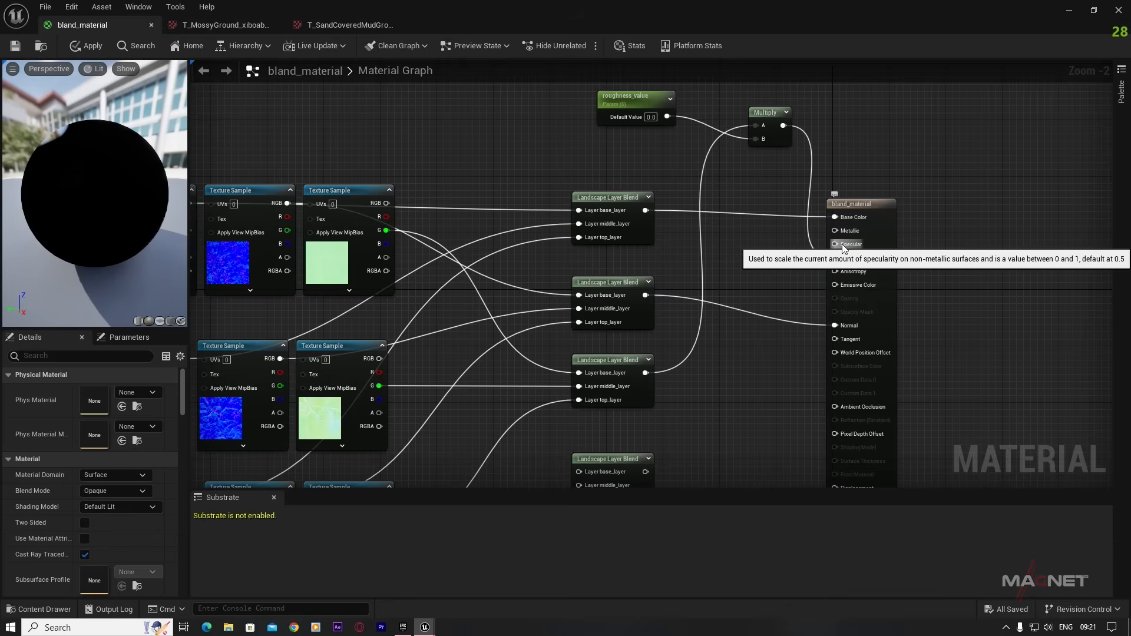
pyautogui.rightClick(843, 244)
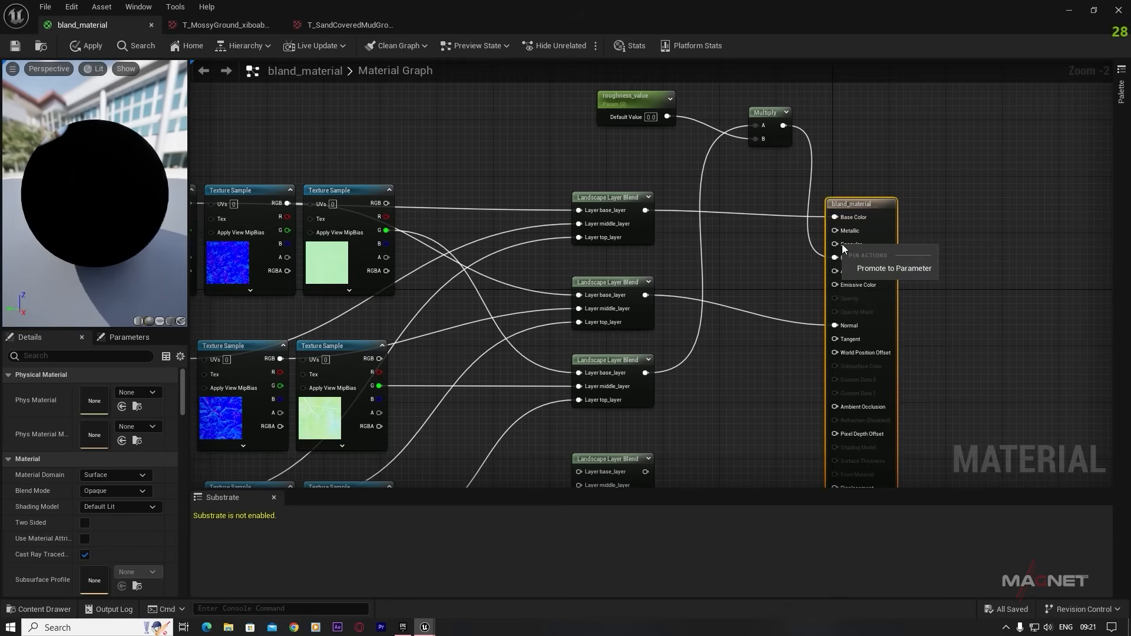
pyautogui.click(890, 269)
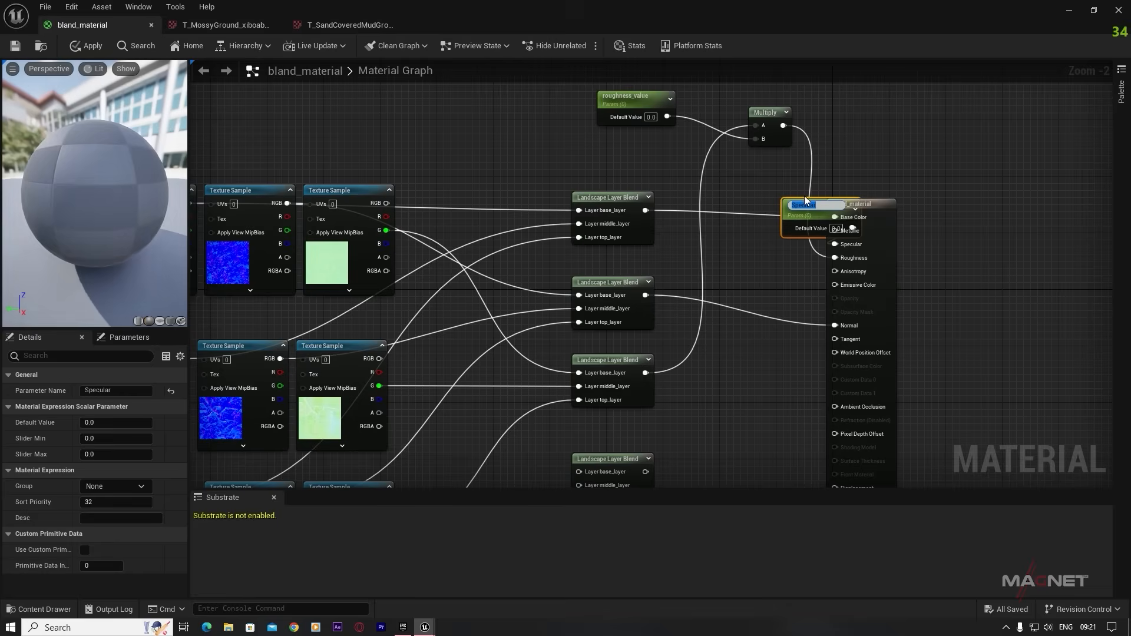
pyautogui.moveTo(791, 217); pyautogui.dragTo(482, 108)
pyautogui.moveTo(506, 158); pyautogui.dragTo(719, 184, button='right')
pyautogui.doubleClick(694, 123)
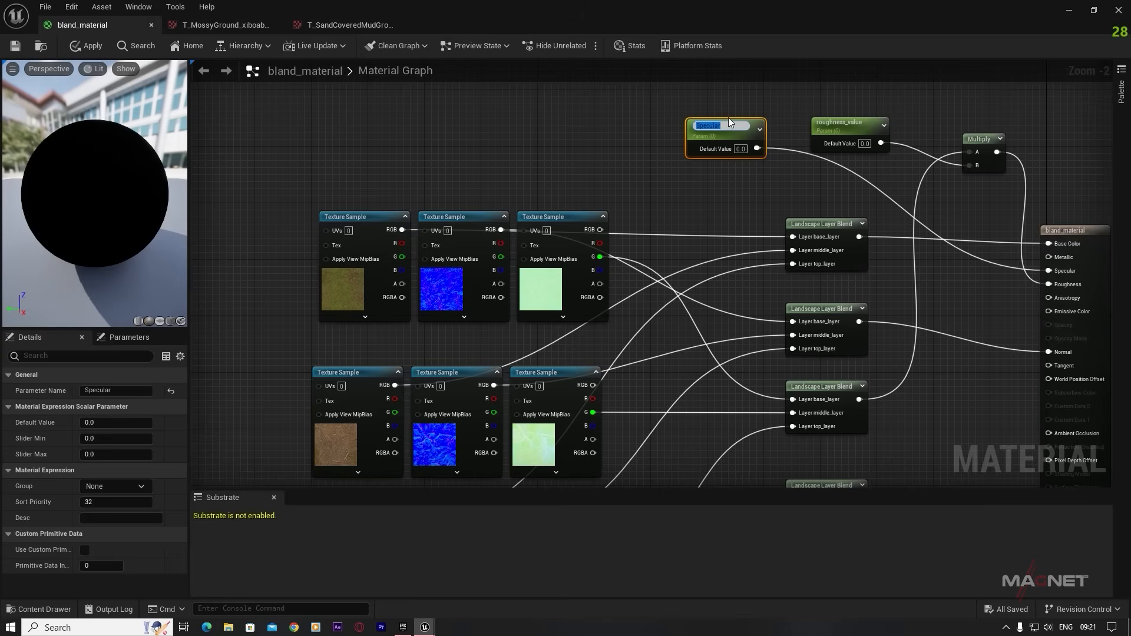
pyautogui.write('specular')
pyautogui.click(769, 164)
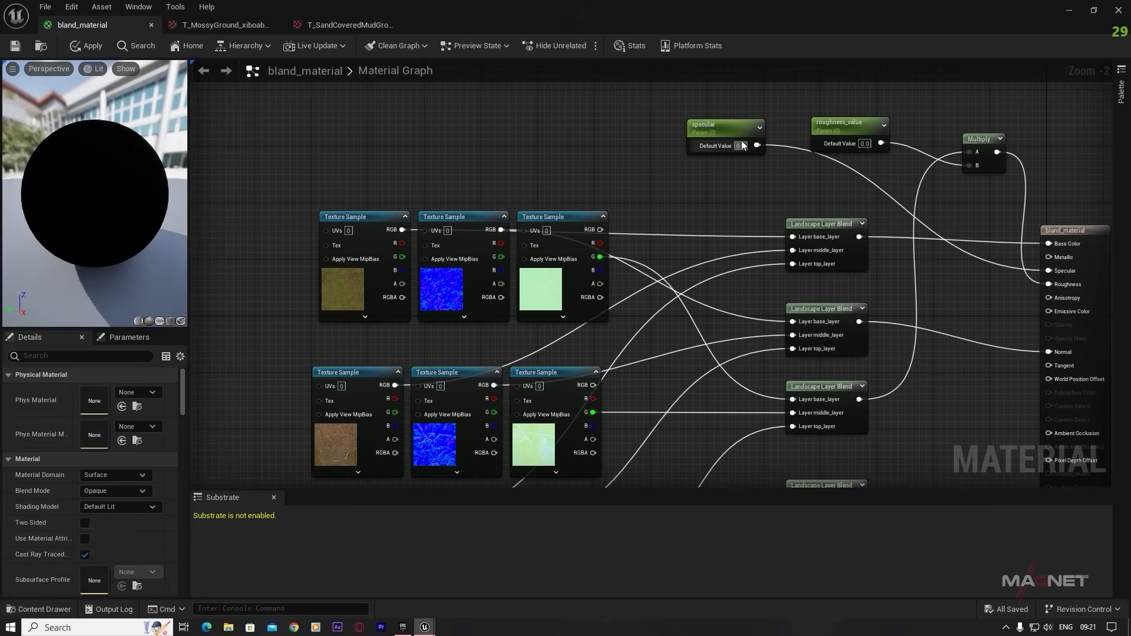
# - Set the default value of the specular parameter to 0.2 and of roughness_value to 1
pyautogui.click(740, 146)
pyautogui.write('0.2')
pyautogui.press('Return')
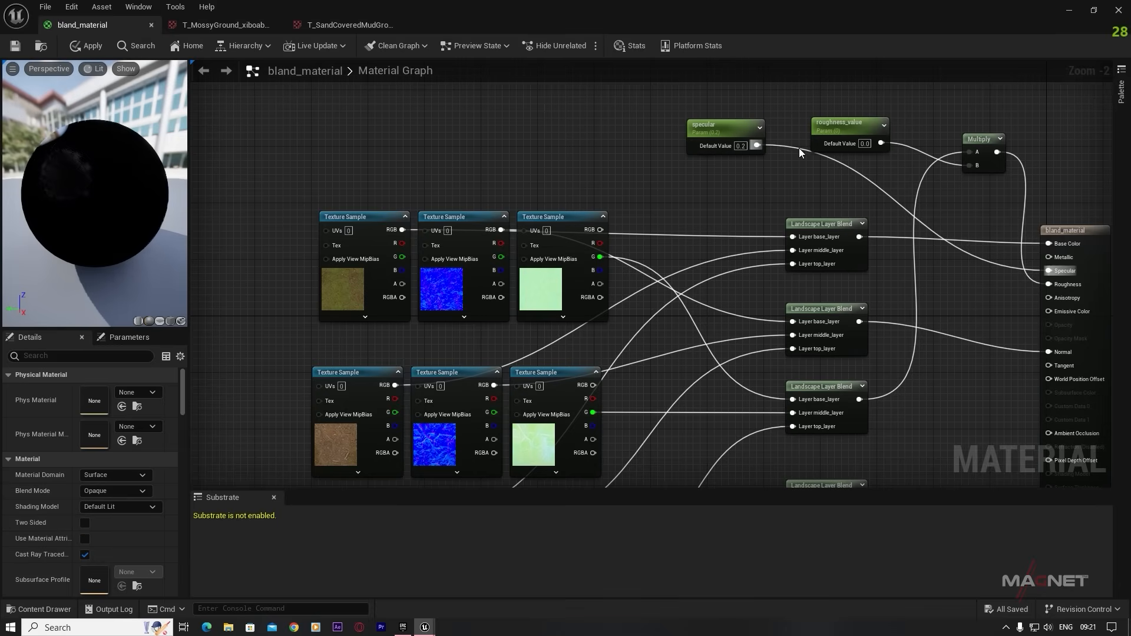
pyautogui.click(851, 125)
pyautogui.click(865, 144)
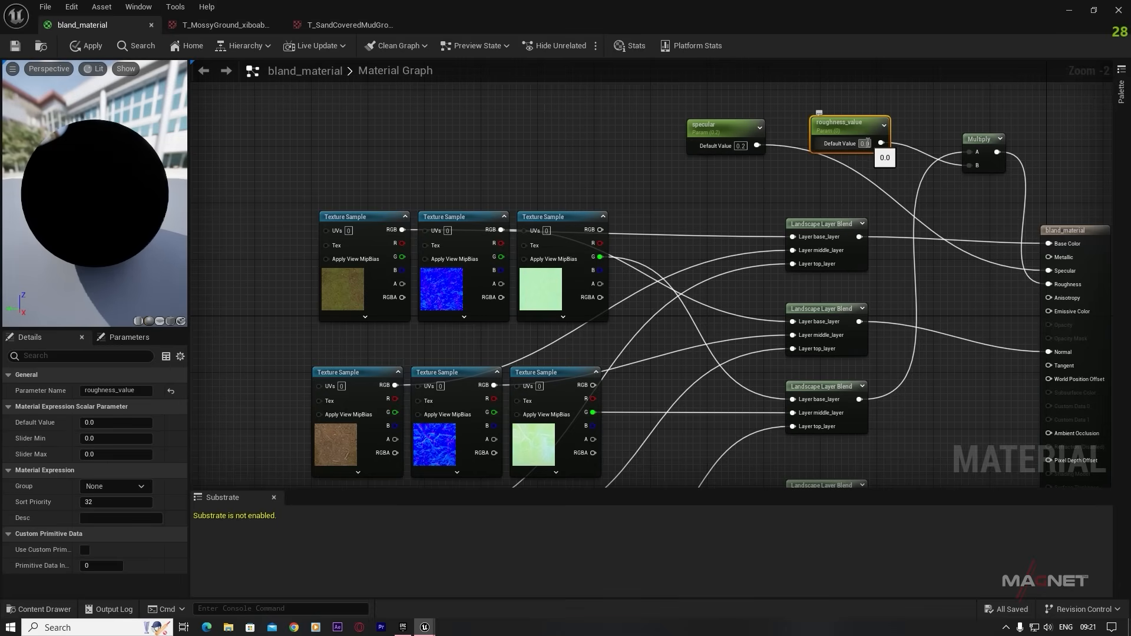
pyautogui.write('1')
pyautogui.click(799, 94)
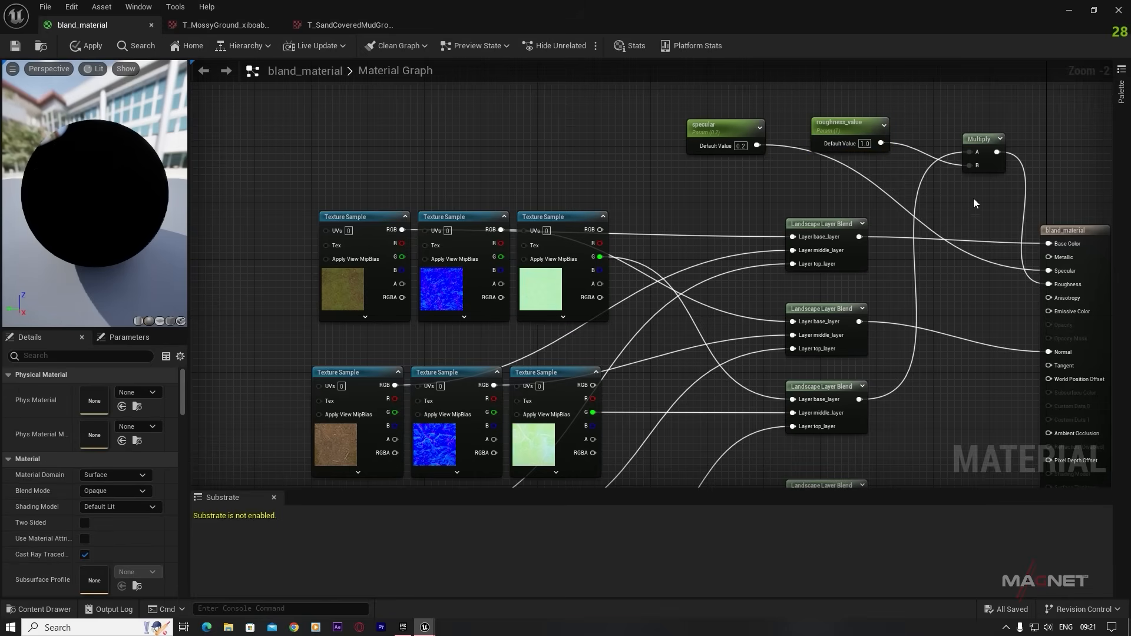
# - Connect the blue channels of the three packed textures to the lowest Landscape Layer Blend's base, middle and top layers, and its output to Displacement
pyautogui.press('Home')
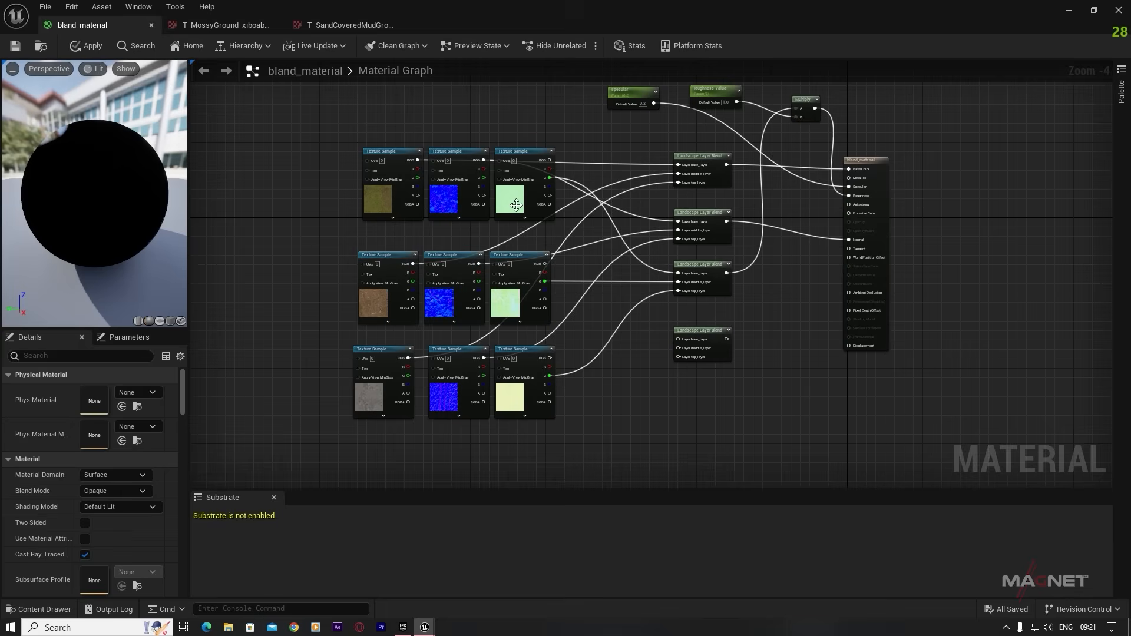
pyautogui.scroll(2, 529, 216)
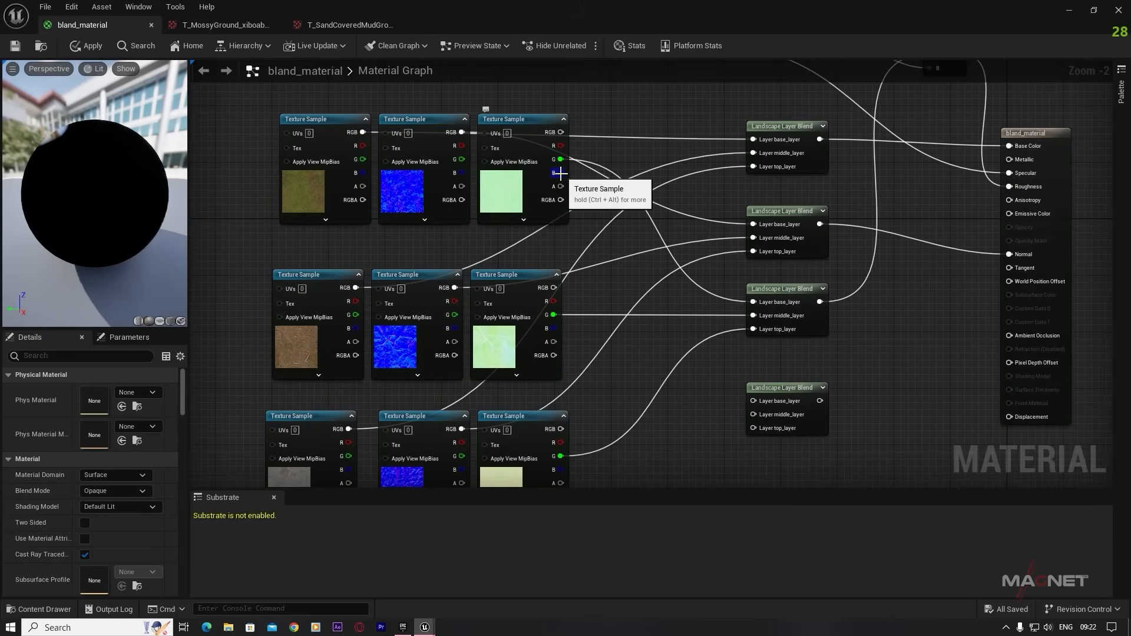
pyautogui.moveTo(560, 173); pyautogui.dragTo(755, 402)
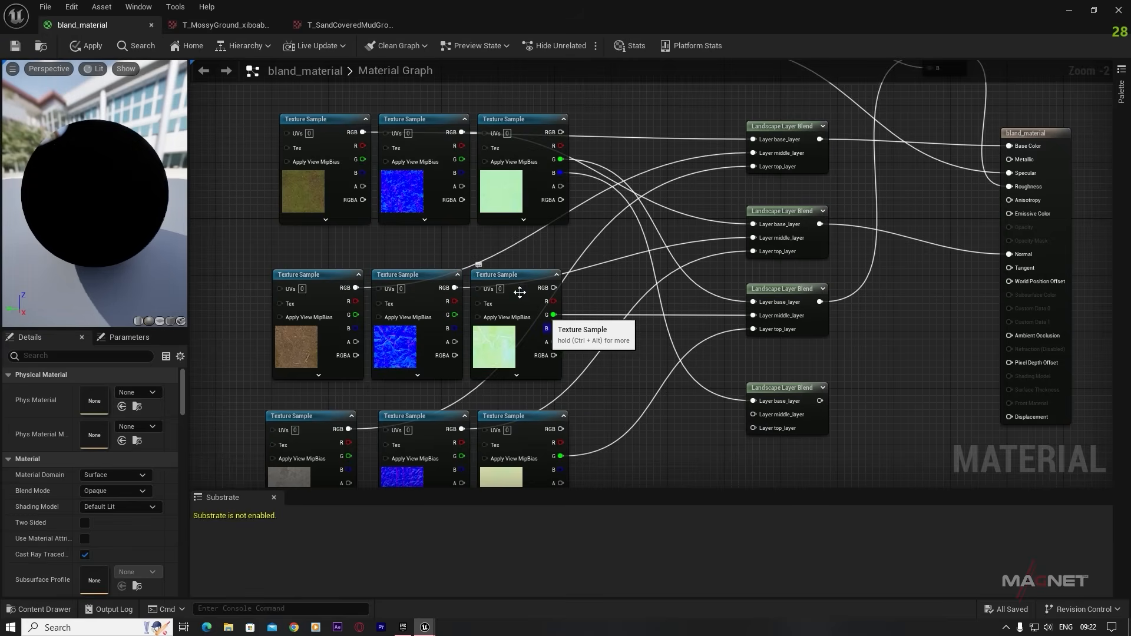
pyautogui.moveTo(552, 328); pyautogui.dragTo(764, 415)
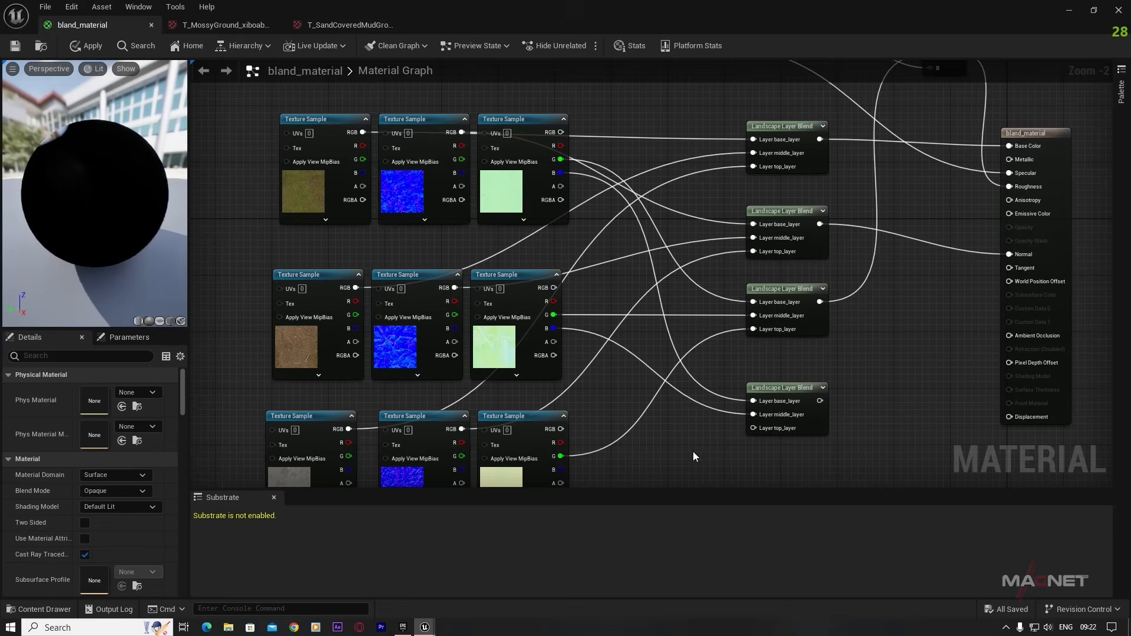
pyautogui.moveTo(695, 447); pyautogui.dragTo(712, 351, button='right')
pyautogui.moveTo(578, 375); pyautogui.dragTo(772, 330)
pyautogui.moveTo(897, 363); pyautogui.dragTo(697, 401, button='right')
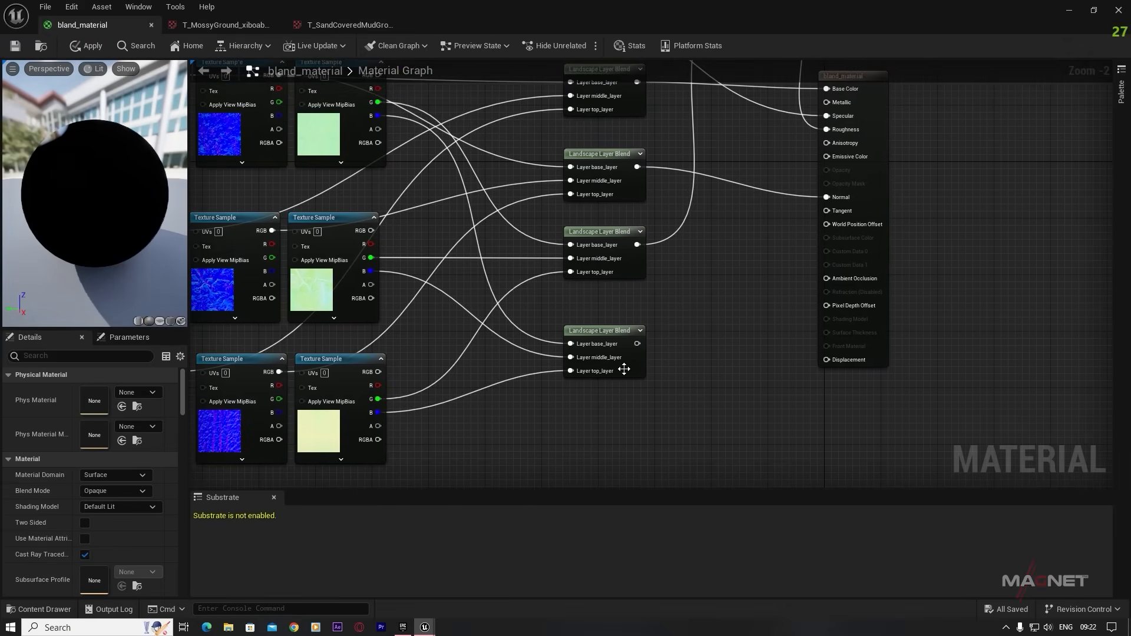
pyautogui.moveTo(637, 343); pyautogui.dragTo(849, 360)
pyautogui.scroll(-2, 745, 285)
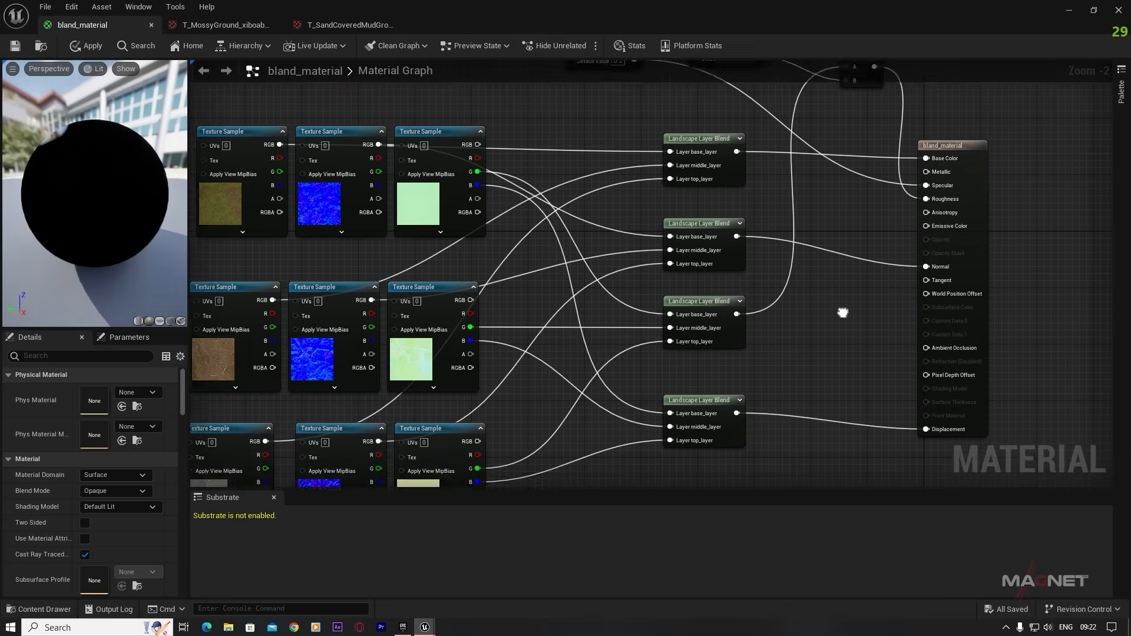
# - Add a LandscapeLayerCoords node and a Multiply node before the texture samples, and connect the coordinates to Multiply's A input
pyautogui.moveTo(865, 341); pyautogui.dragTo(1020, 303, button='right')
pyautogui.click(633, 295)
pyautogui.moveTo(472, 200); pyautogui.dragTo(441, 240, button='right')
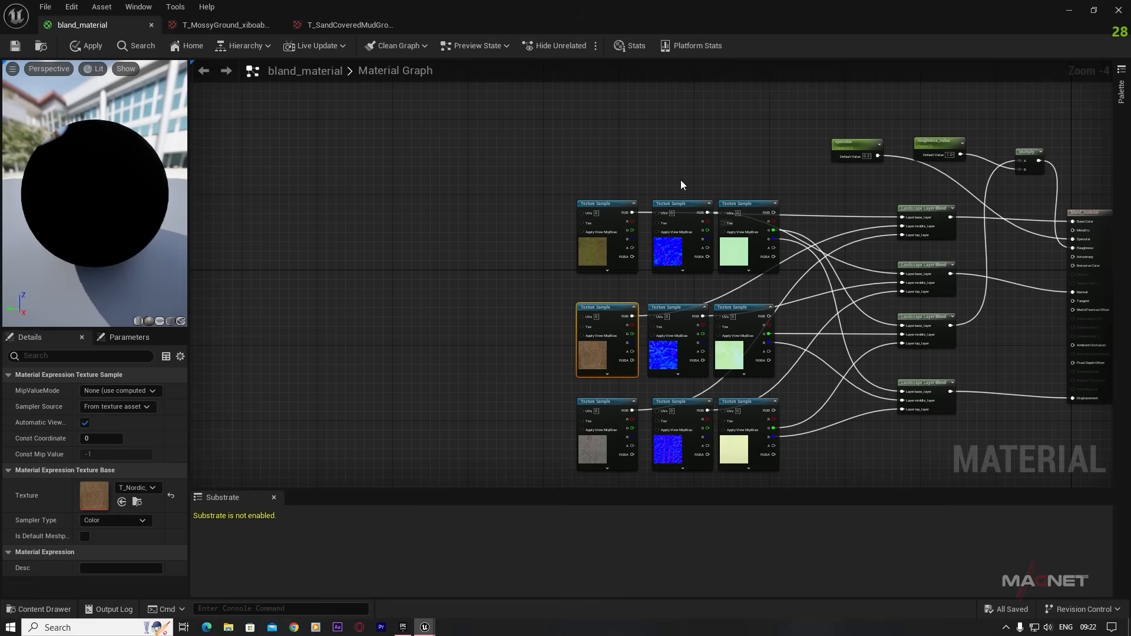
pyautogui.rightClick(333, 152)
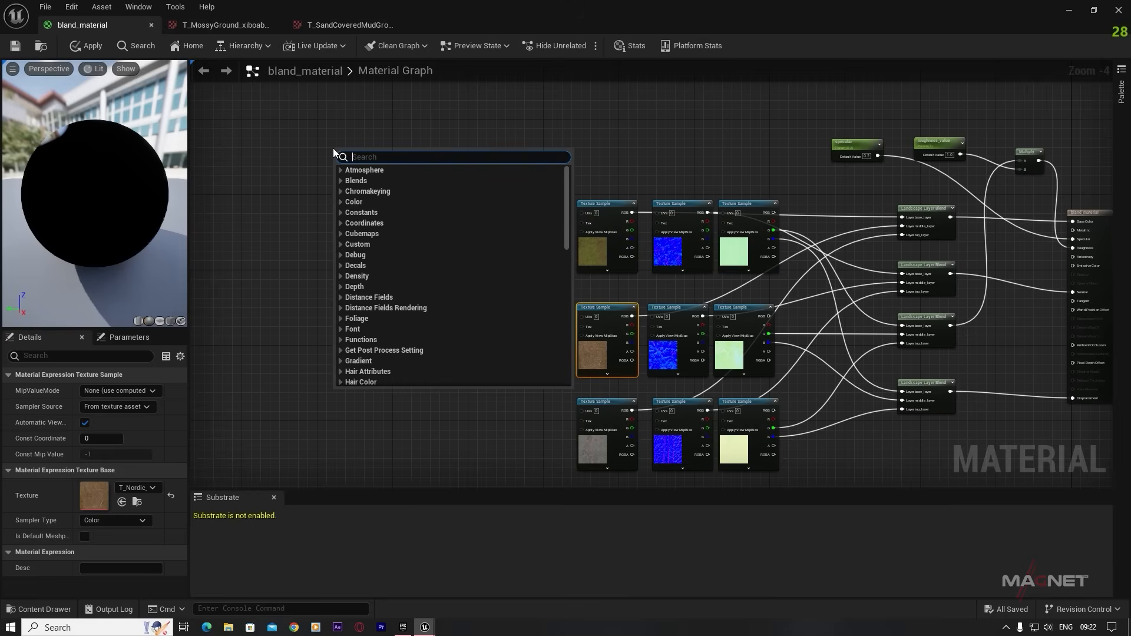
pyautogui.write('landsc')
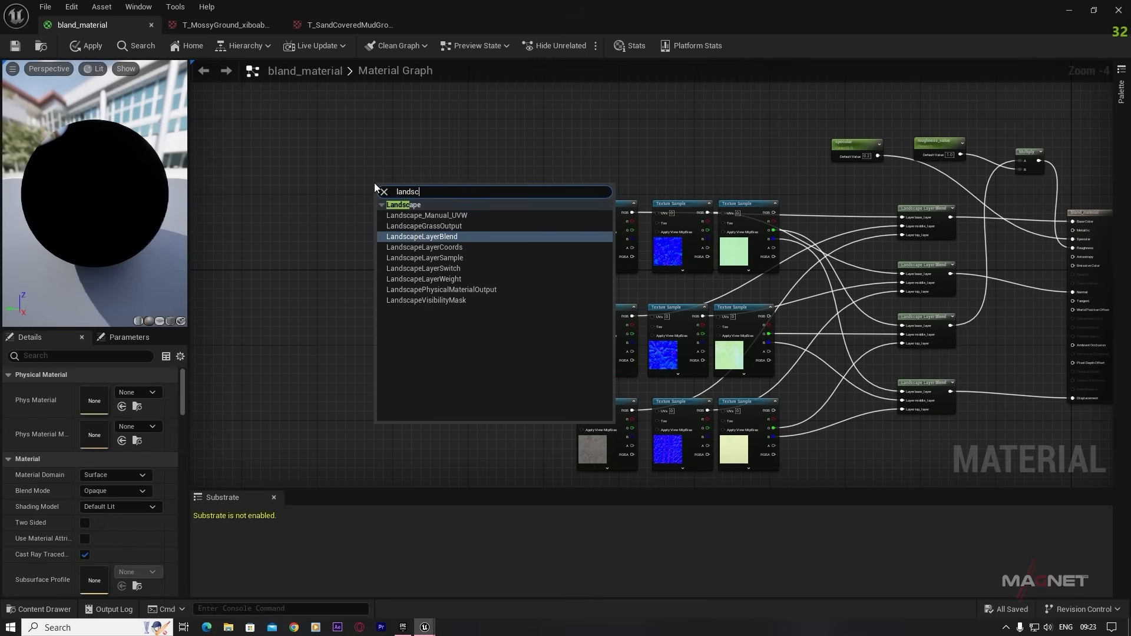
pyautogui.click(451, 251)
pyautogui.click(451, 250)
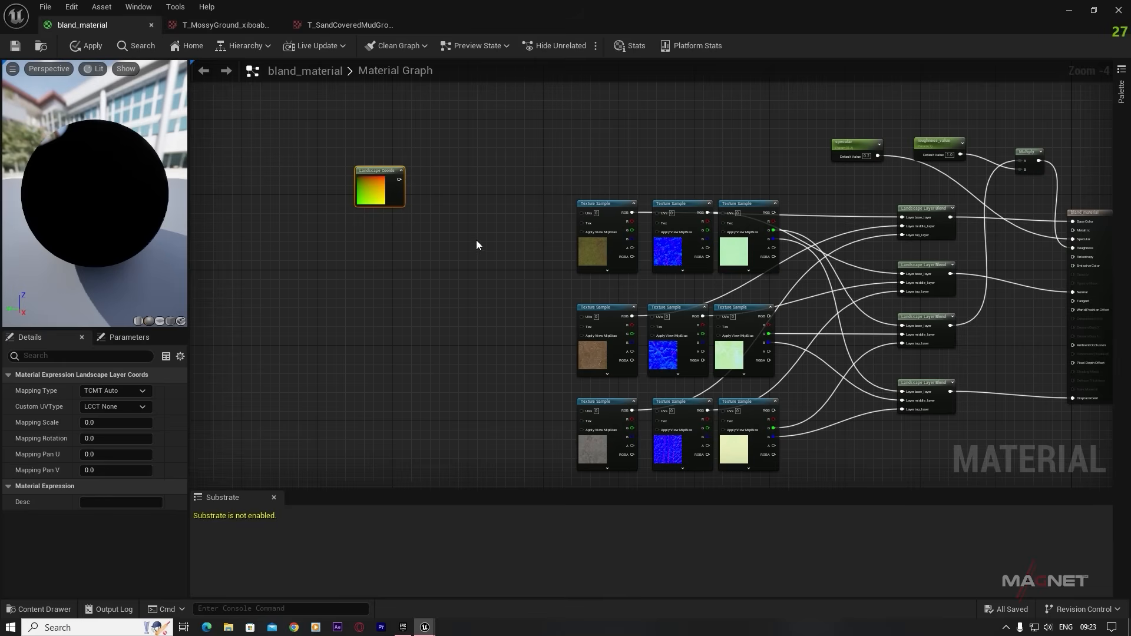
pyautogui.click(458, 215)
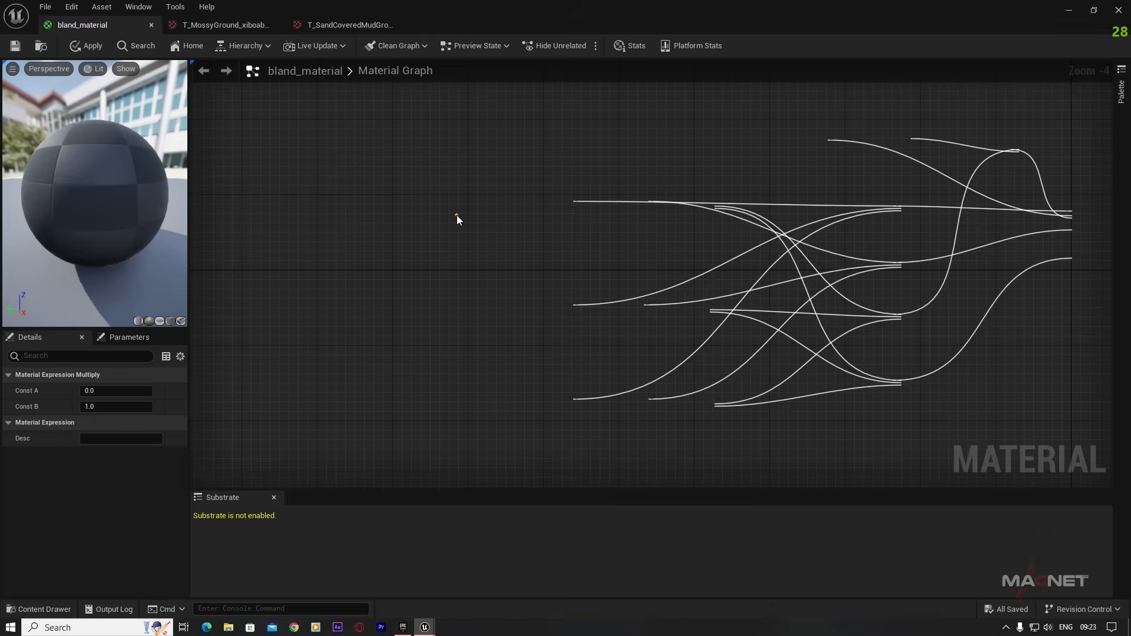
pyautogui.moveTo(400, 179); pyautogui.dragTo(462, 228)
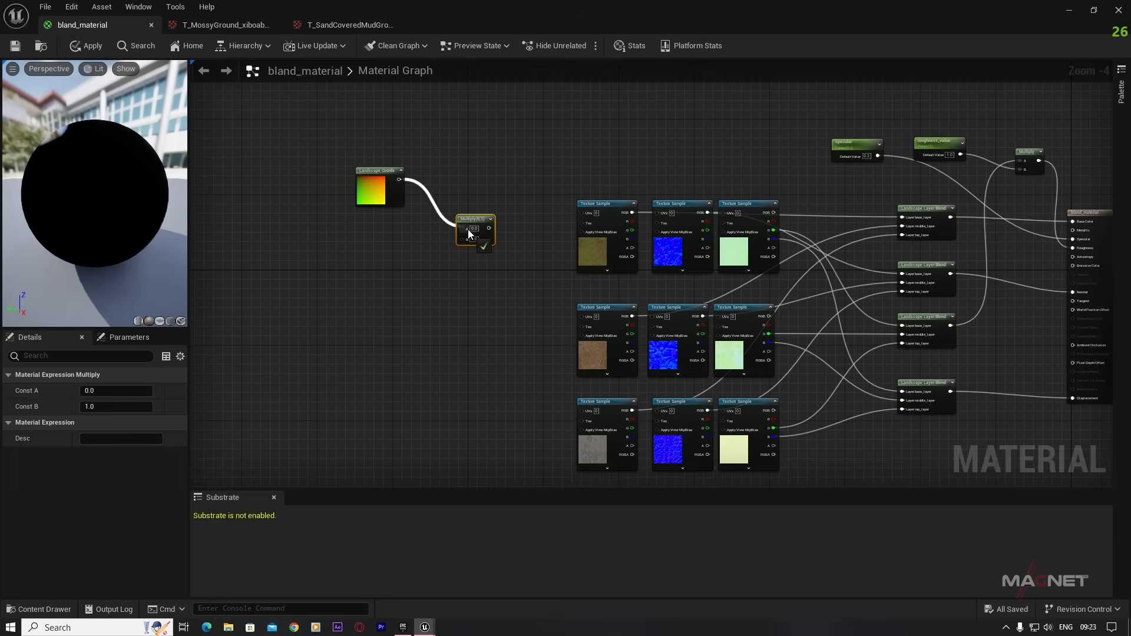
# - Add a scalar parameter named tilling below the Landscape Coords node
pyautogui.click(358, 250)
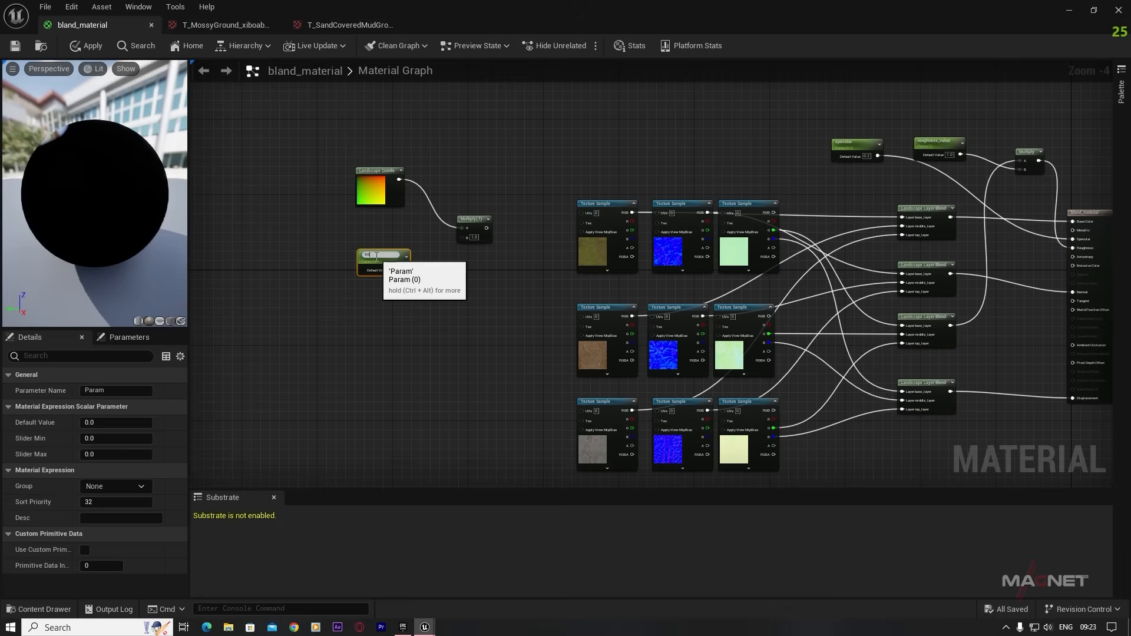
pyautogui.moveTo(374, 256); pyautogui.dragTo(347, 258)
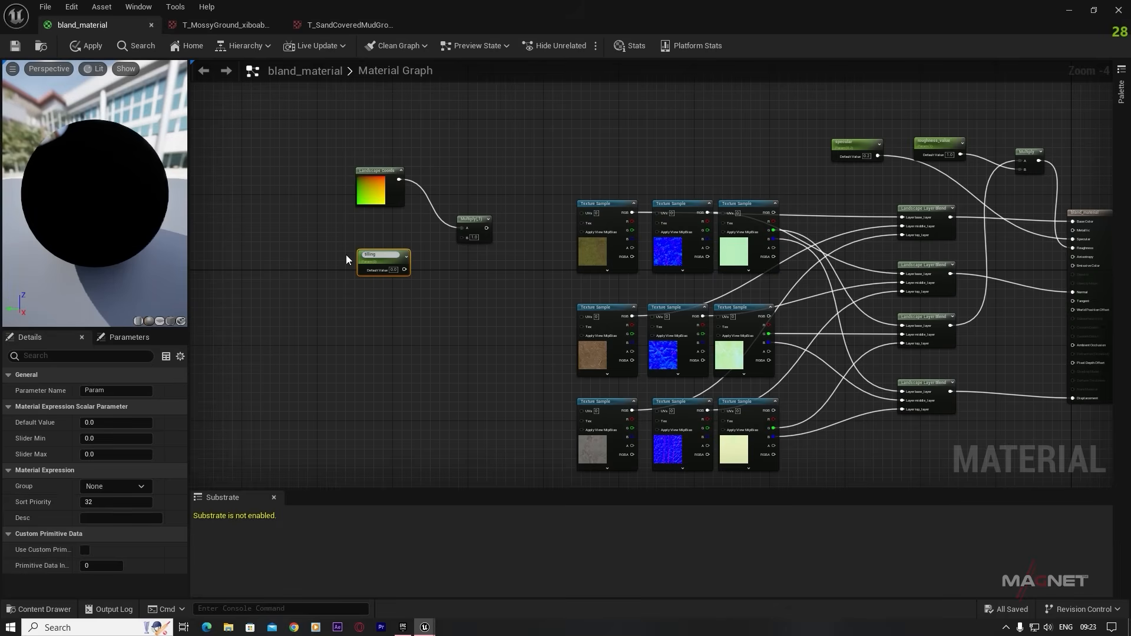
pyautogui.click(346, 260)
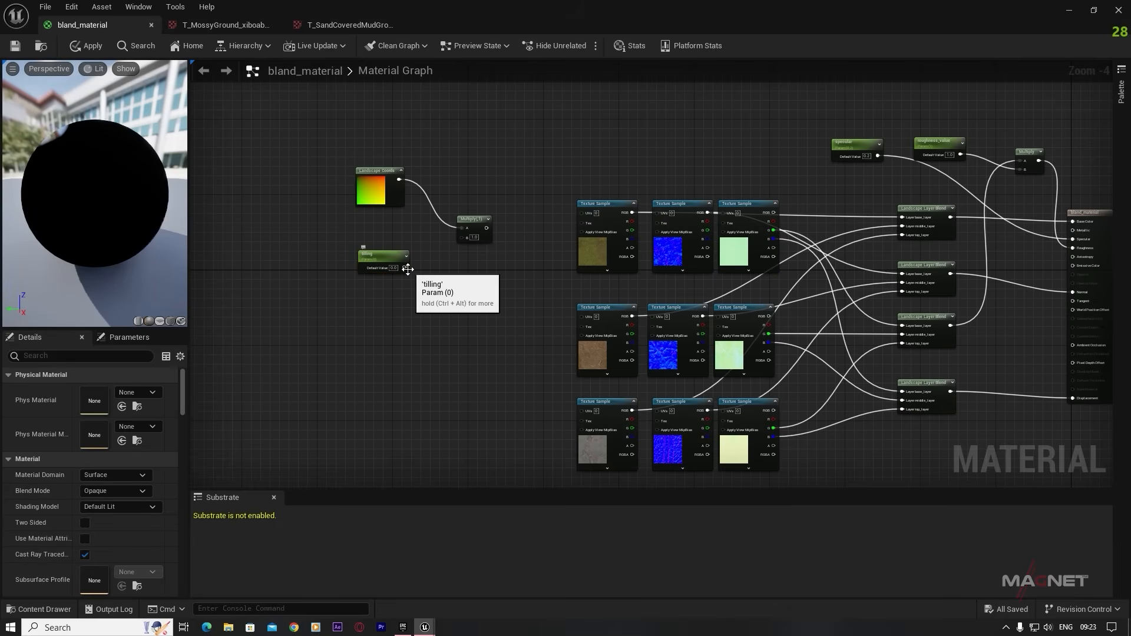
# - Connect tilling to Multiply's B input and the Multiply output to the UVs of the three texture samples in the first row
pyautogui.moveTo(404, 267); pyautogui.dragTo(585, 214)
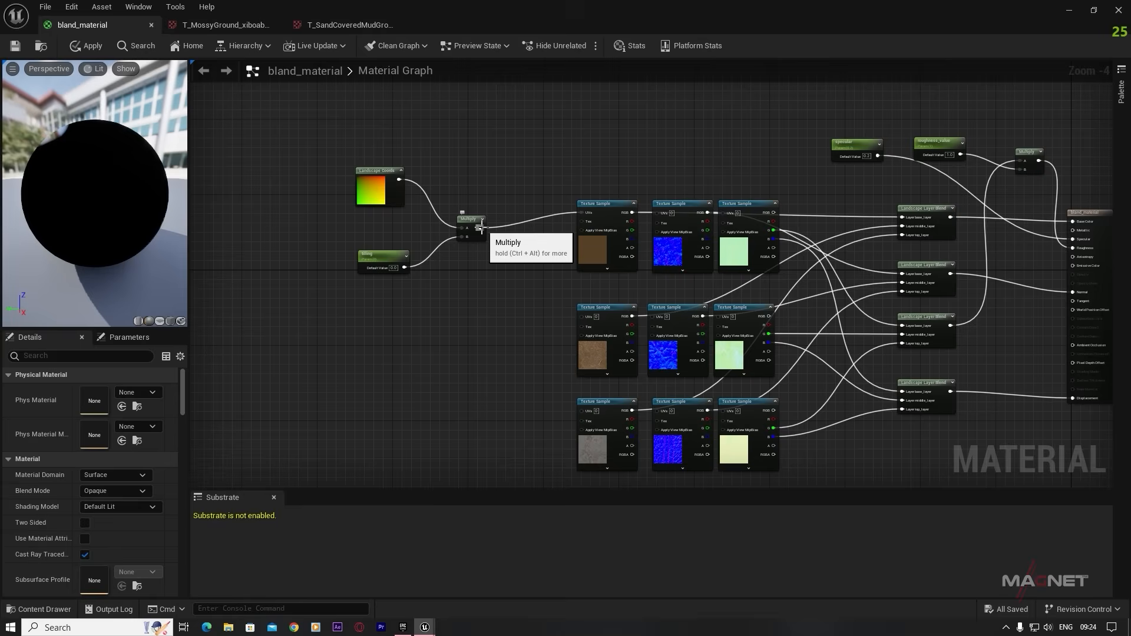
pyautogui.moveTo(481, 228); pyautogui.dragTo(660, 213)
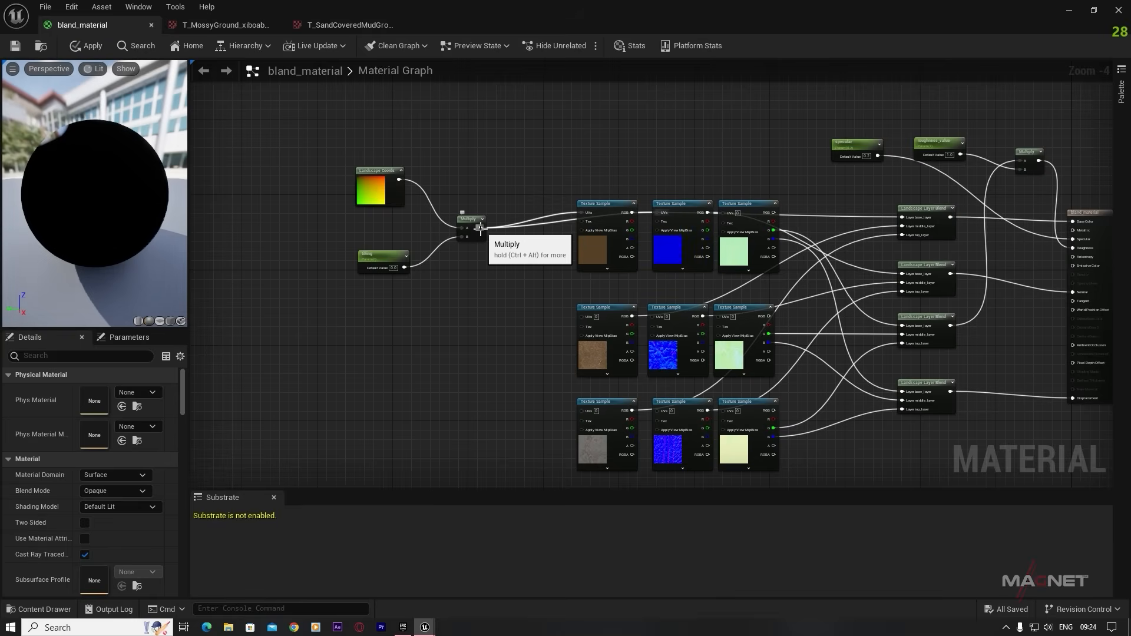
pyautogui.moveTo(481, 228); pyautogui.dragTo(725, 214)
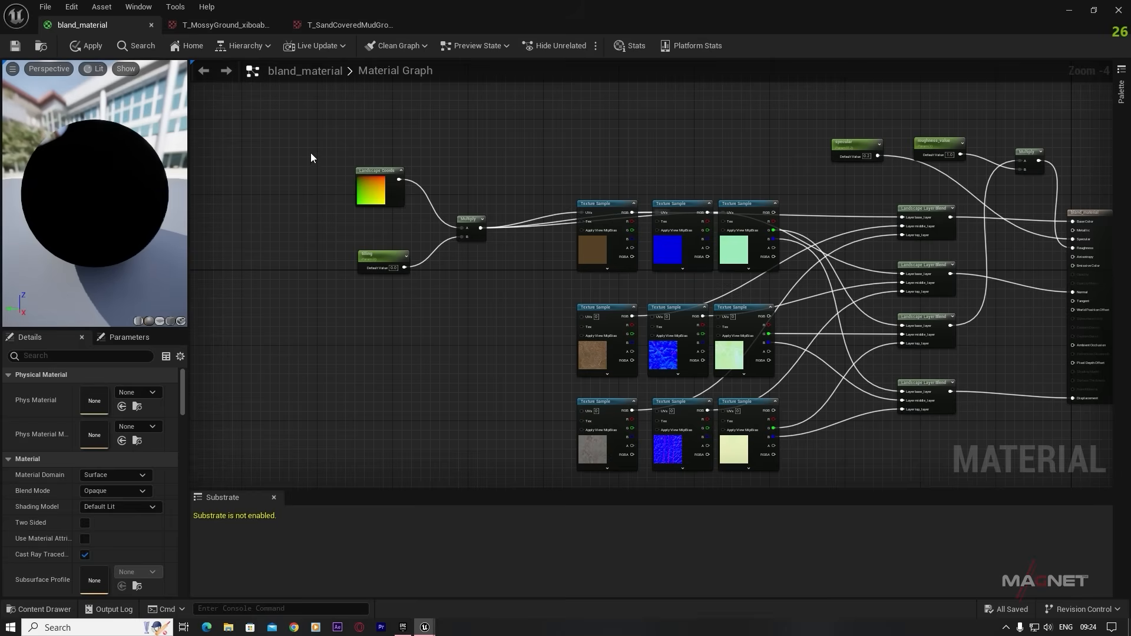
# - Duplicate the Landscape Coords, tilling and Multiply group twice, and arrange the copies beside the second and third texture rows
pyautogui.moveTo(311, 157); pyautogui.dragTo(499, 277)
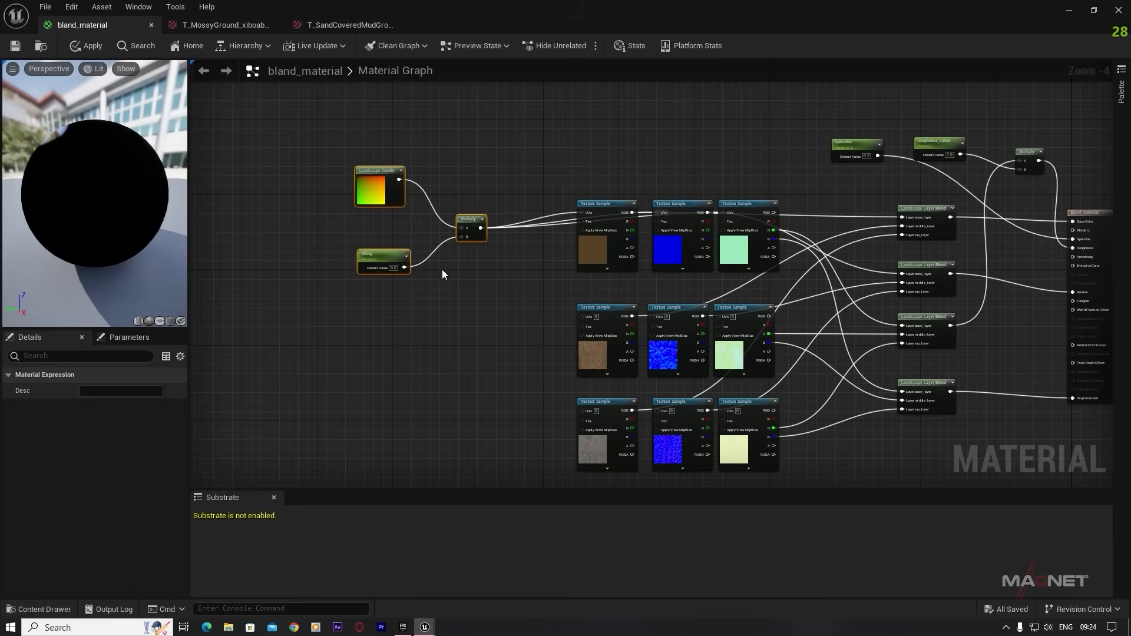
pyautogui.click(353, 337)
pyautogui.hotkey('ctrl', 'v')
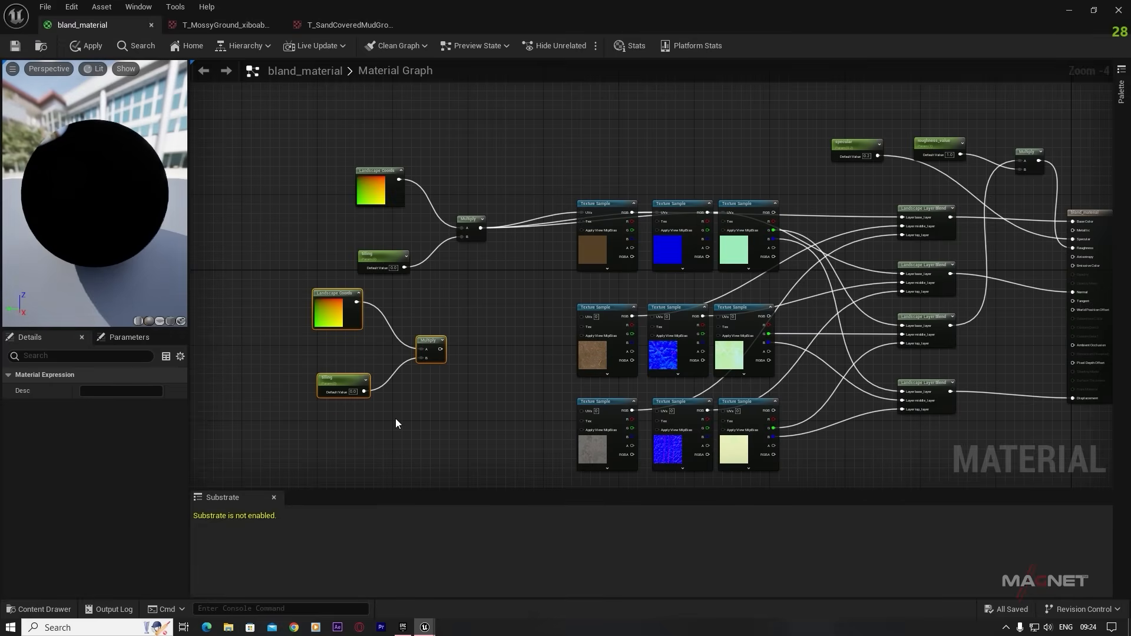
pyautogui.hotkey('ctrl', 'v')
pyautogui.moveTo(503, 387); pyautogui.dragTo(511, 268, button='right')
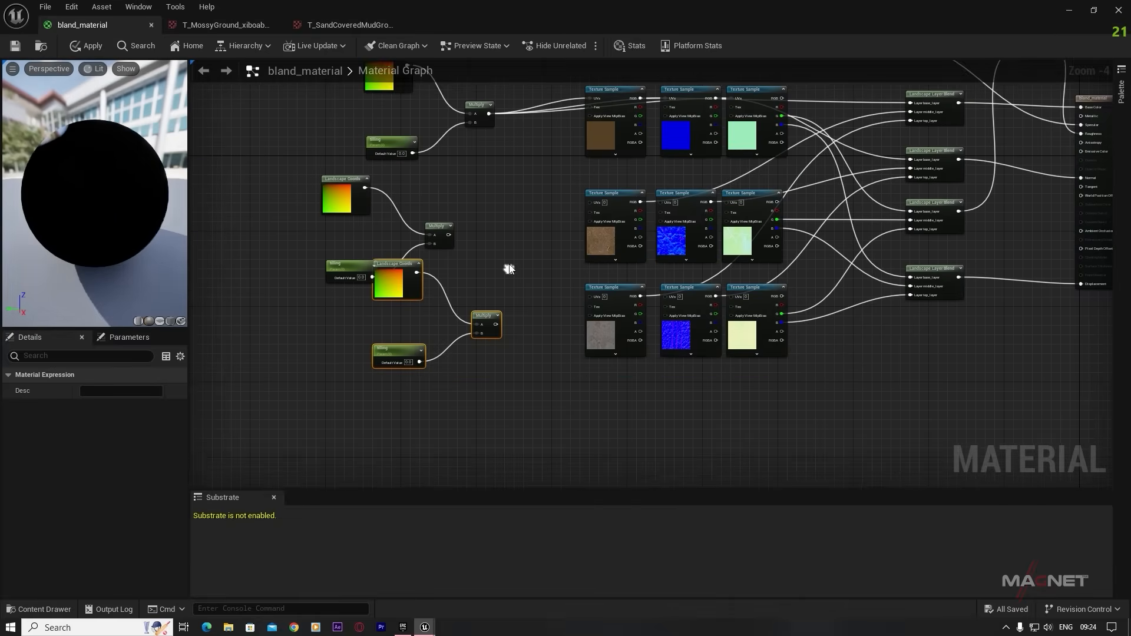
pyautogui.moveTo(393, 279); pyautogui.dragTo(341, 328)
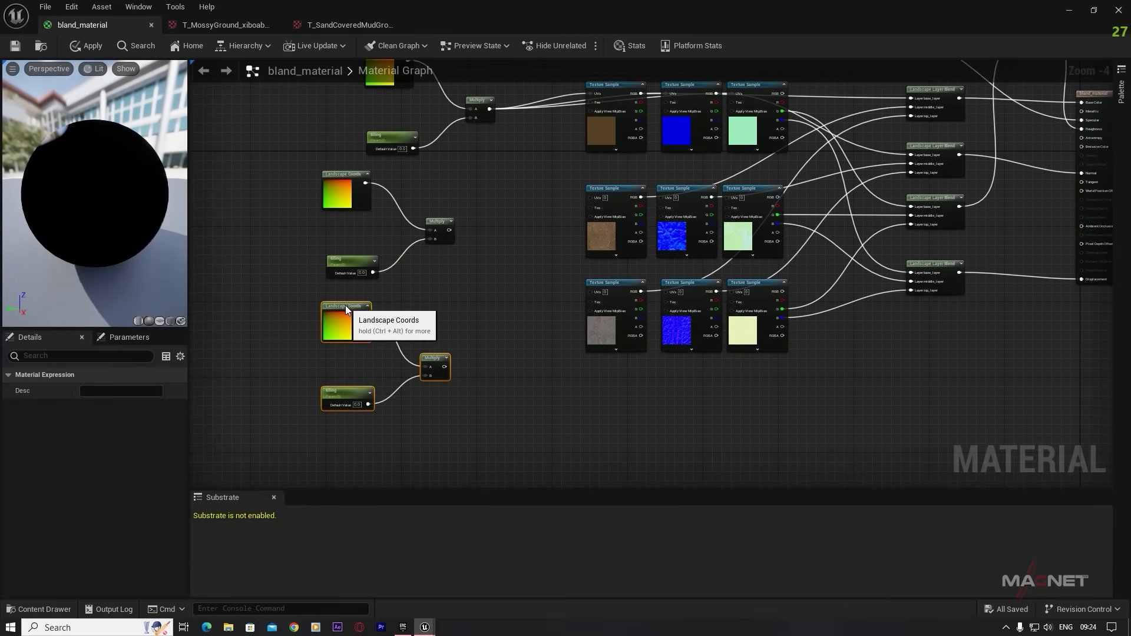
pyautogui.moveTo(345, 172); pyautogui.dragTo(330, 162)
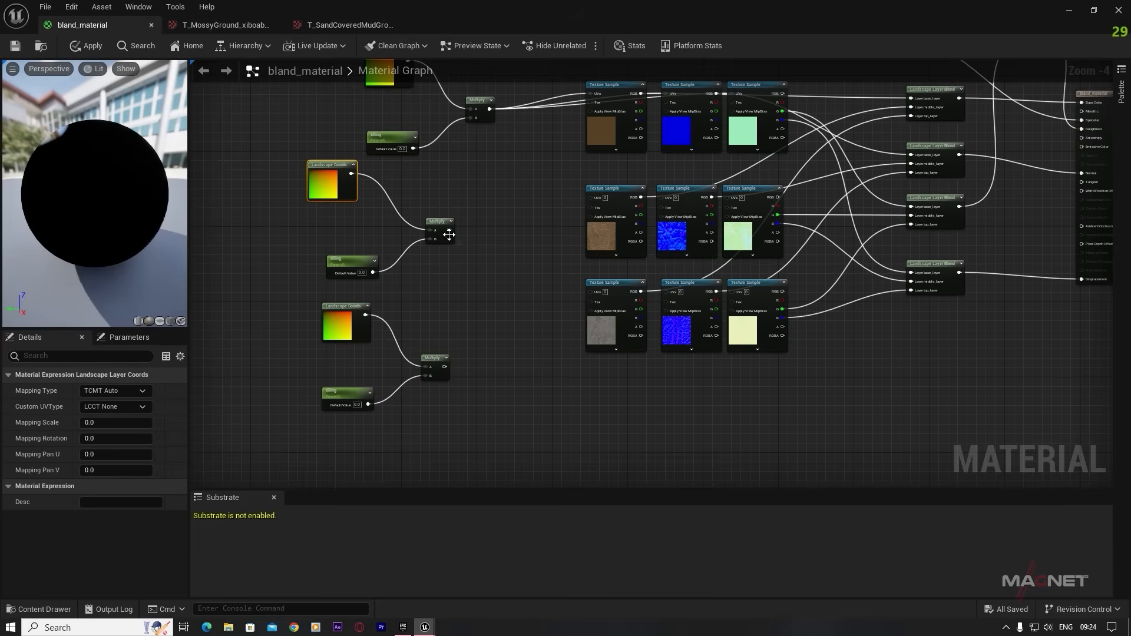
# - Connect the two copied Multiply outputs to the UVs of all texture samples in the second and third rows respectively
pyautogui.moveTo(449, 230); pyautogui.dragTo(591, 197)
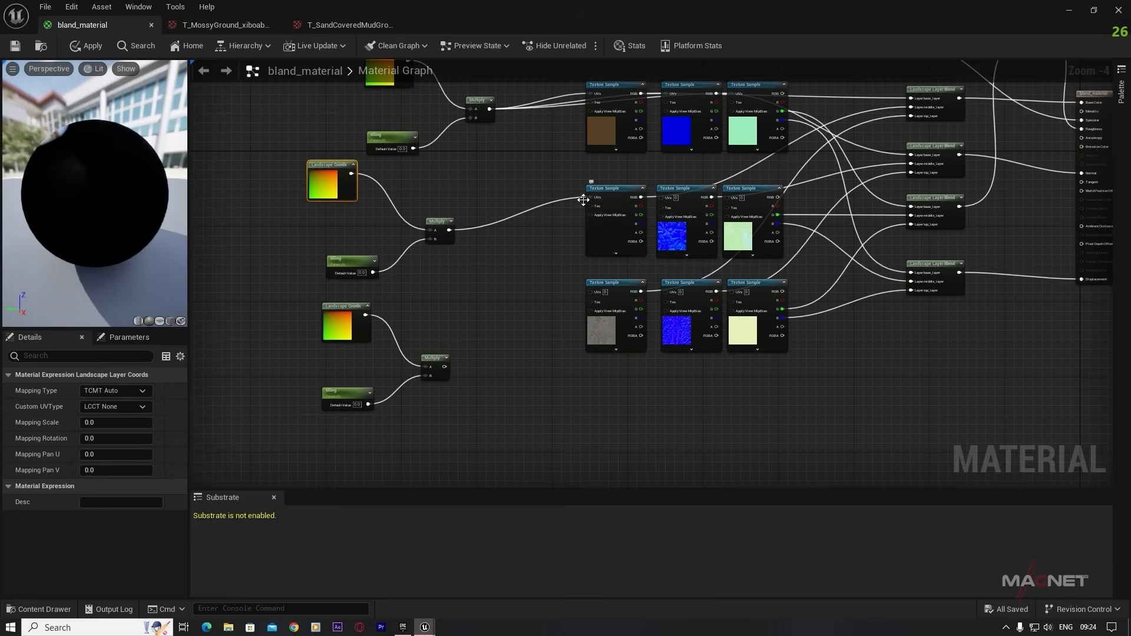
pyautogui.moveTo(450, 231); pyautogui.dragTo(666, 197)
pyautogui.moveTo(449, 230); pyautogui.dragTo(729, 197)
pyautogui.moveTo(444, 366); pyautogui.dragTo(592, 291)
pyautogui.moveTo(444, 366); pyautogui.dragTo(666, 292)
pyautogui.moveTo(444, 366); pyautogui.dragTo(737, 293)
# - Set the default value of the tilling parameters to 0.2
pyautogui.moveTo(396, 159); pyautogui.dragTo(501, 218, button='right')
pyautogui.click(501, 218)
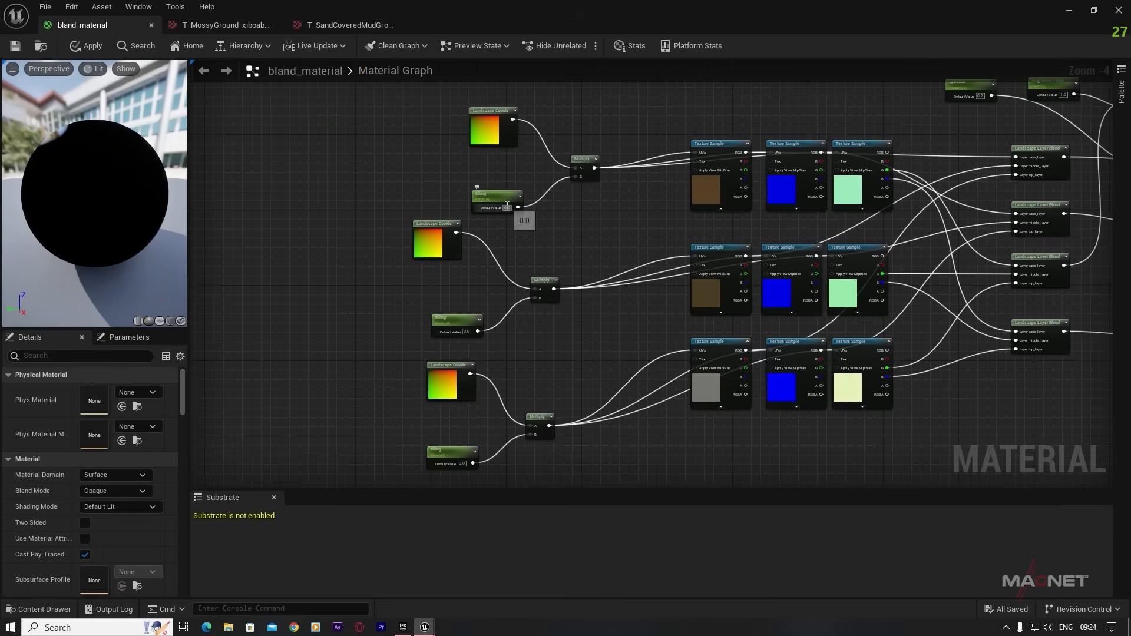
pyautogui.write('2')
pyautogui.click(462, 333)
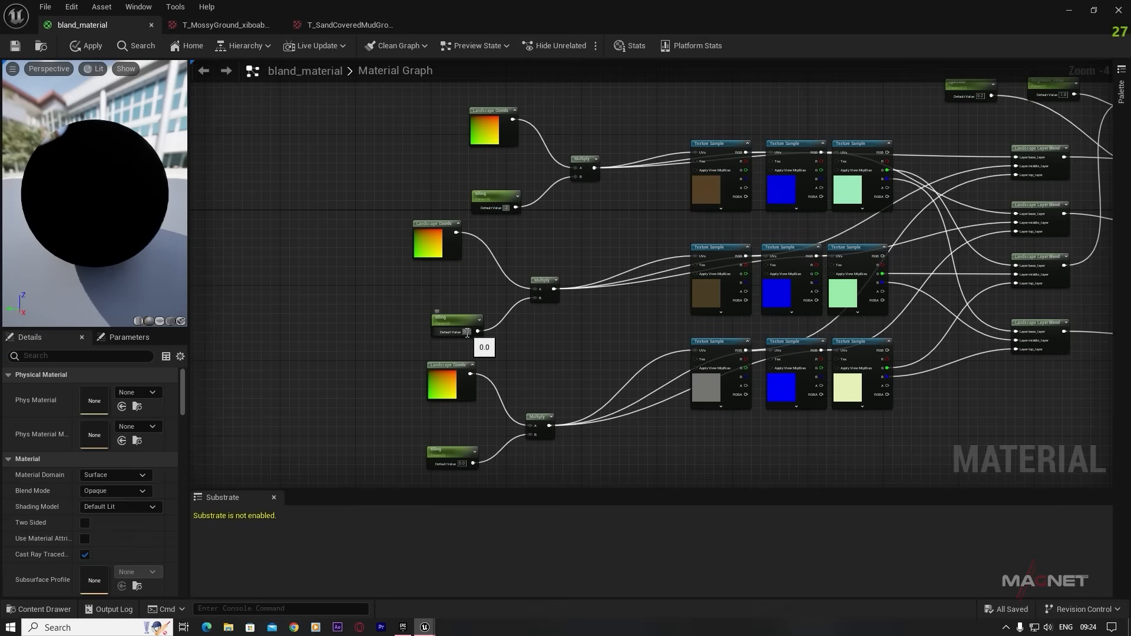
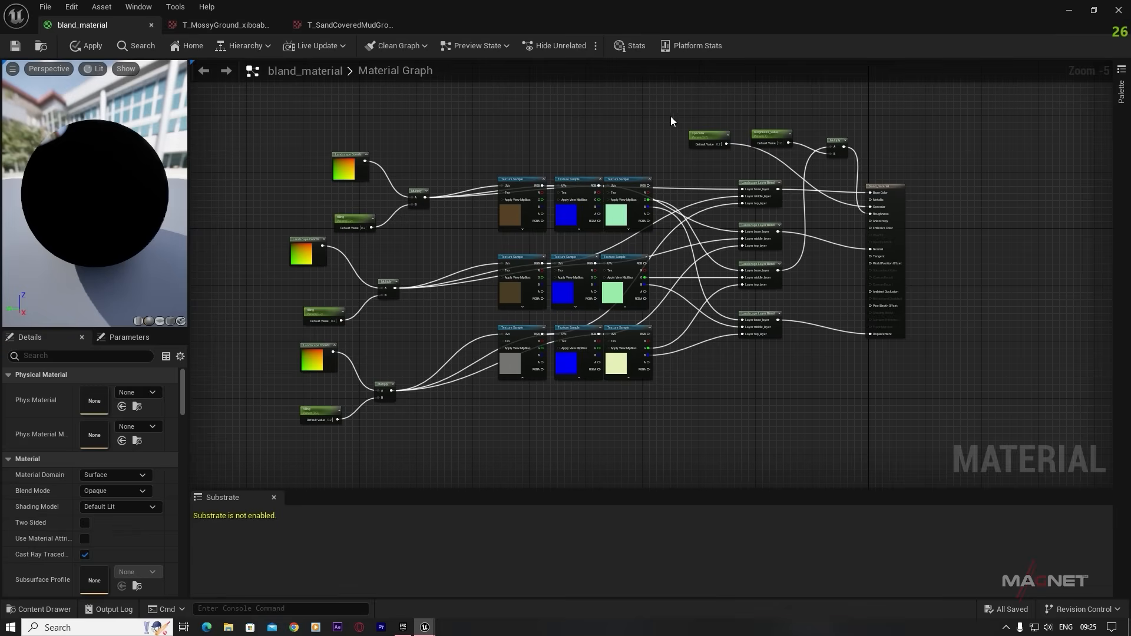
# - Move the layer blend, parameter and output nodes farther from the texture samples, and apply and save the material
pyautogui.moveTo(678, 111); pyautogui.dragTo(980, 436)
pyautogui.moveTo(711, 131); pyautogui.dragTo(810, 106)
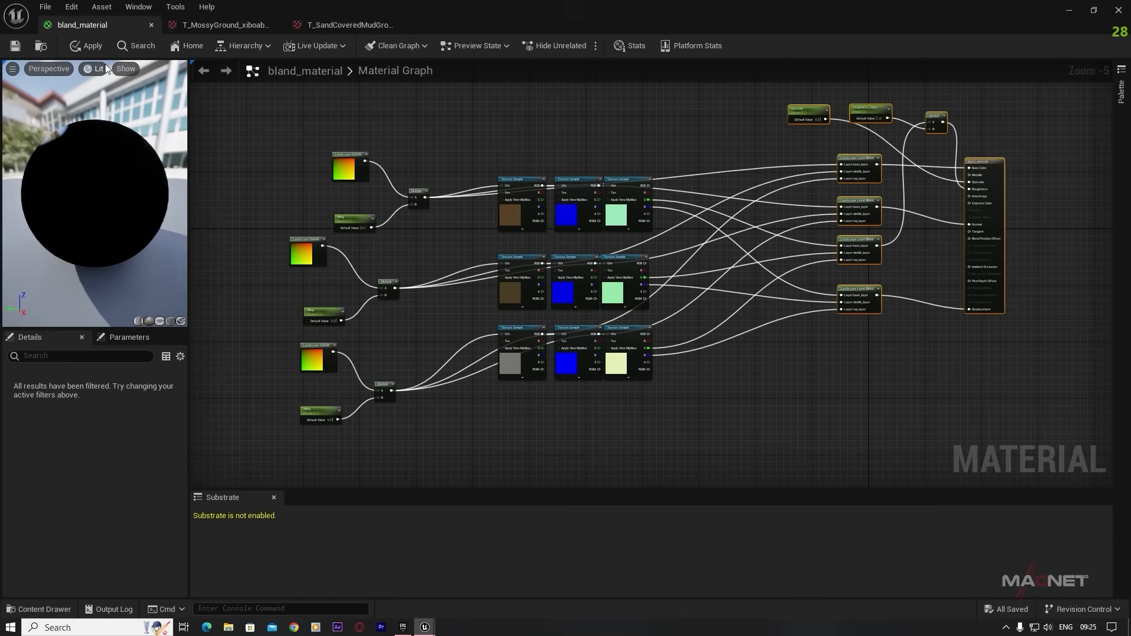
pyautogui.click(87, 46)
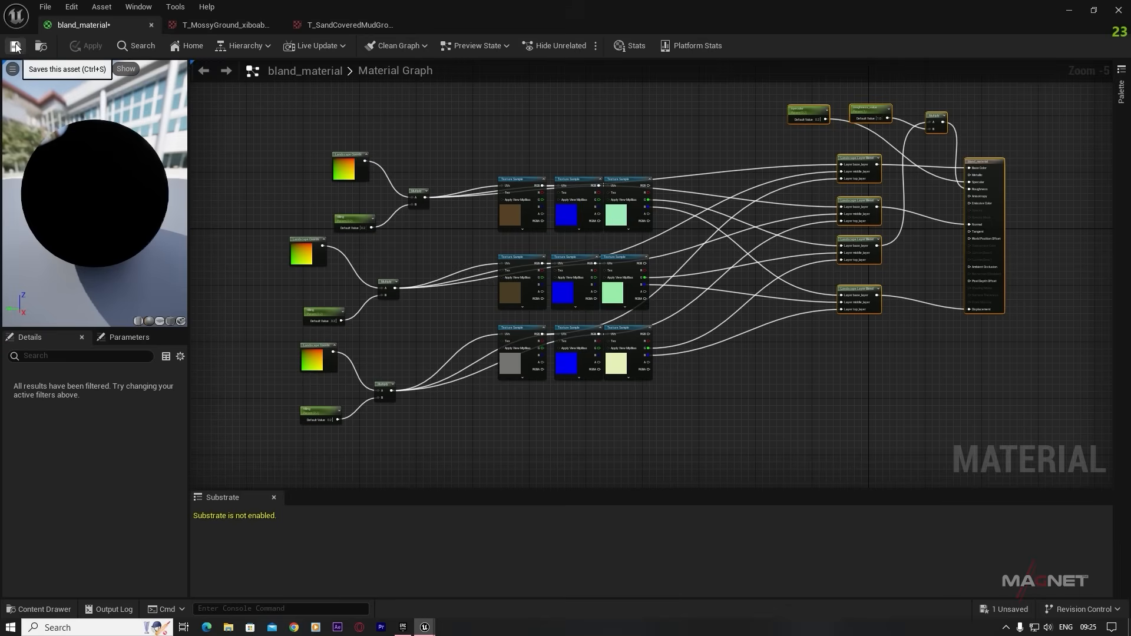
# - Create a material instance of bland_material in the landscape_material folder, keeping its default name
pyautogui.click(1068, 13)
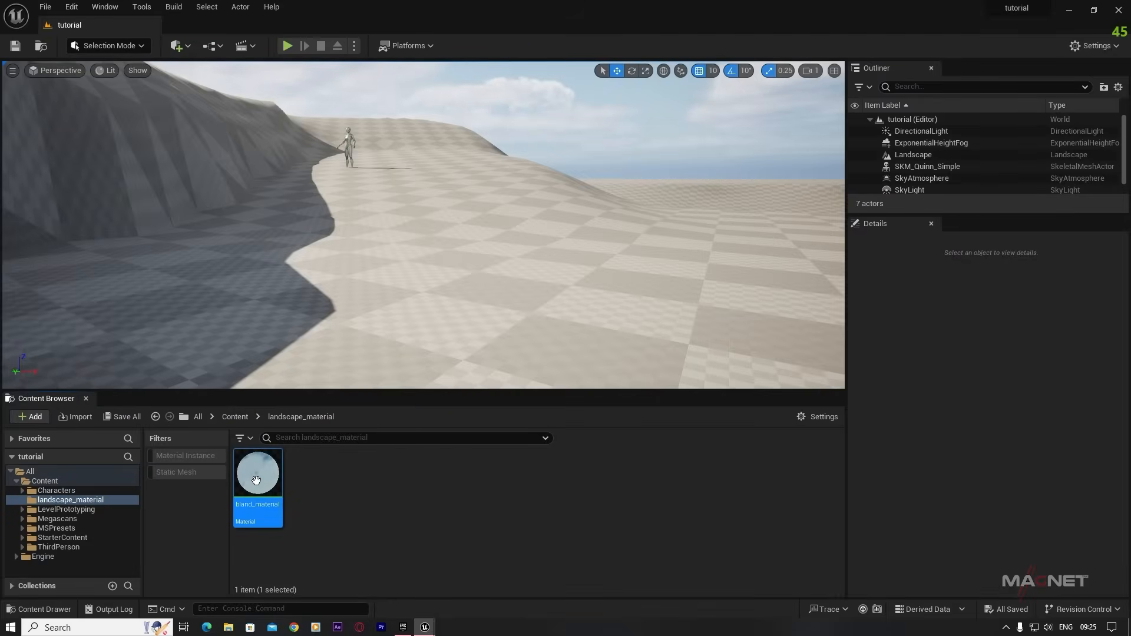
pyautogui.moveTo(458, 217); pyautogui.dragTo(495, 212, button='right')
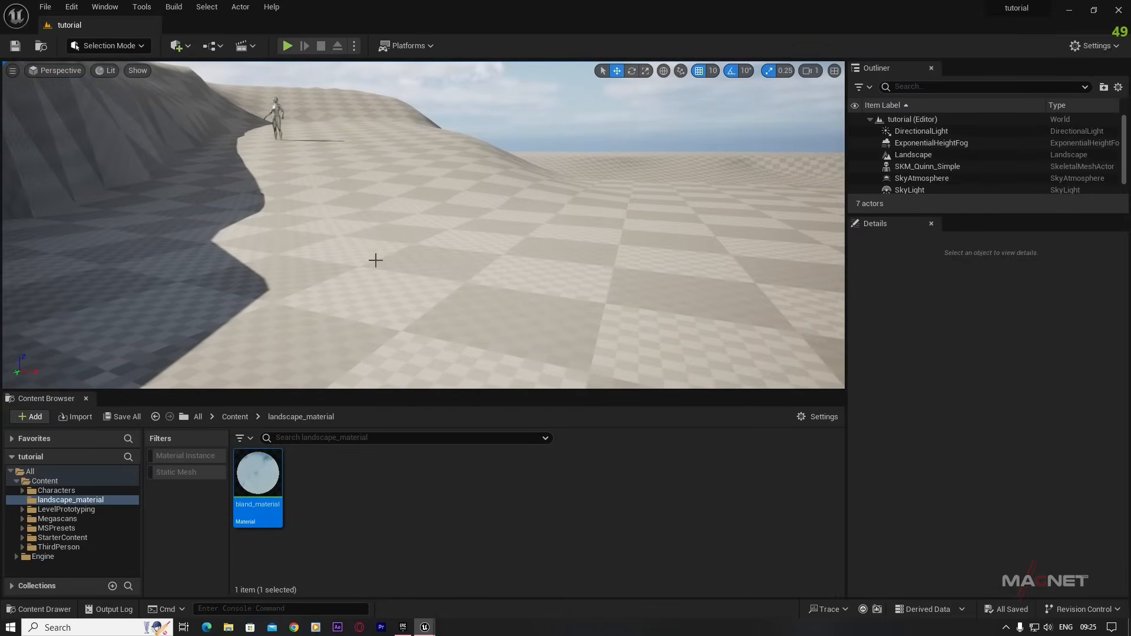
pyautogui.rightClick(260, 490)
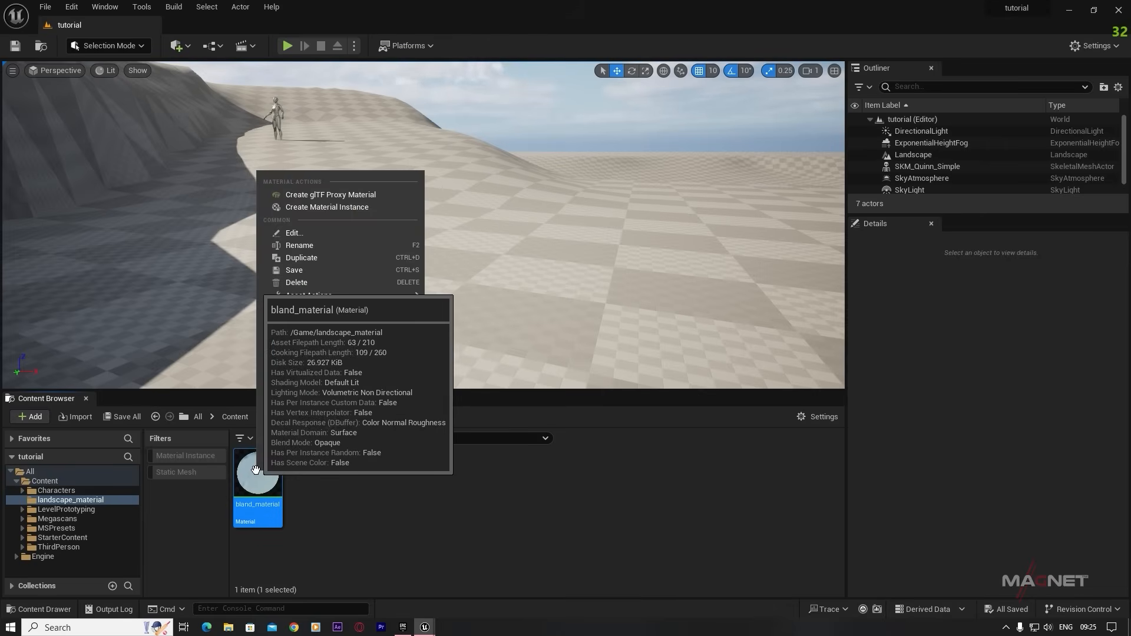
pyautogui.click(321, 210)
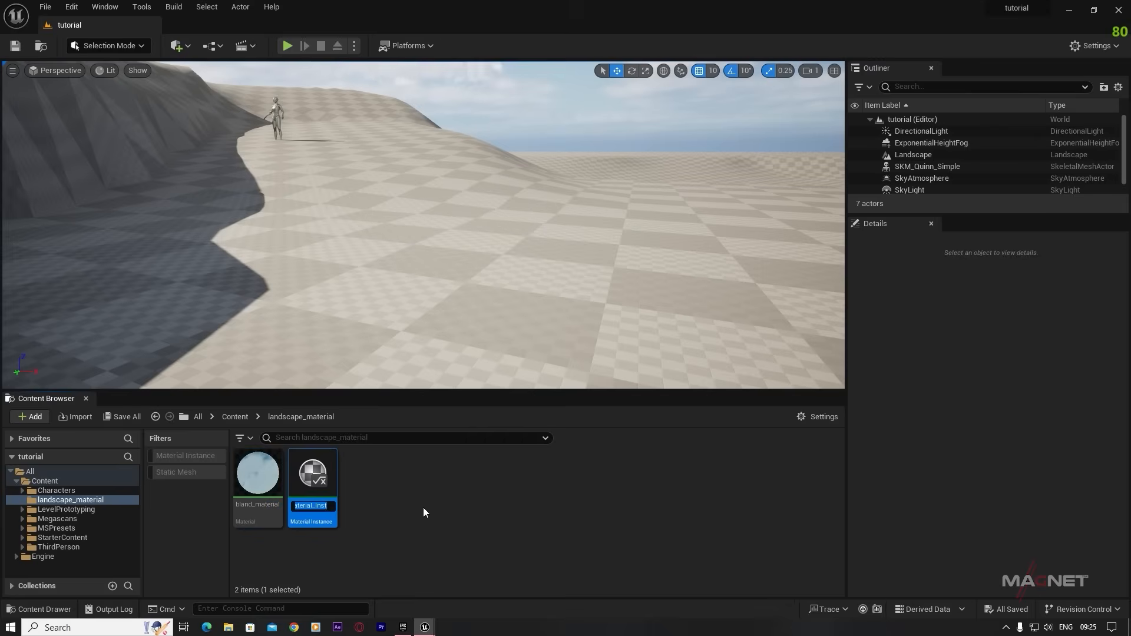
pyautogui.click(348, 448)
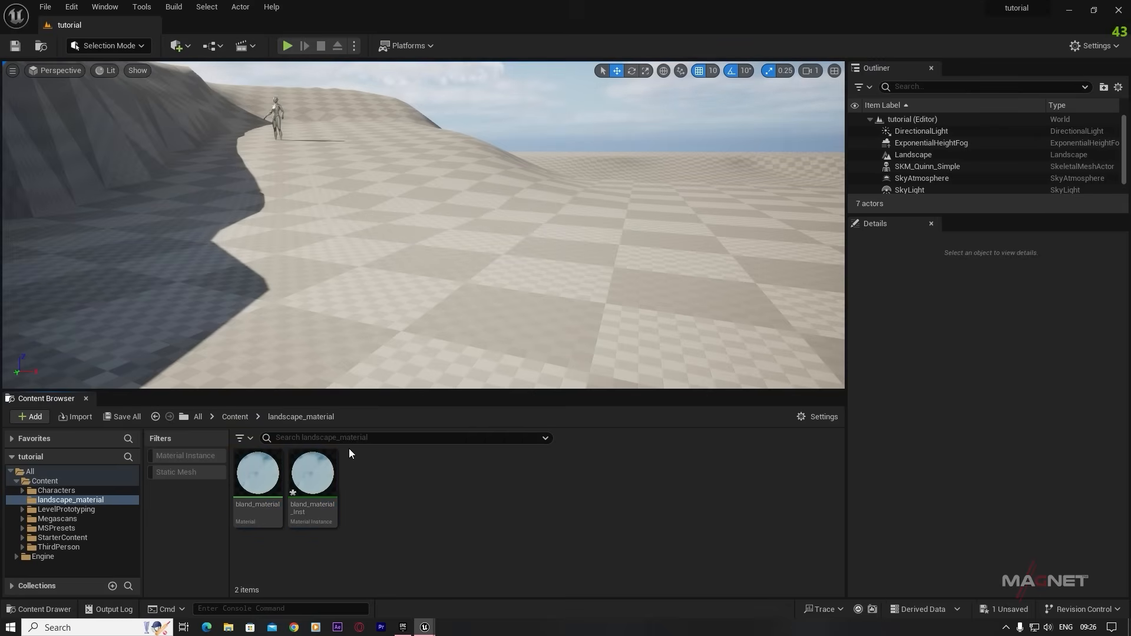
# - Open the bland_material instance and enable its roughness_value, specular and tilling parameter overrides
pyautogui.click(317, 477)
pyautogui.doubleClick(316, 477)
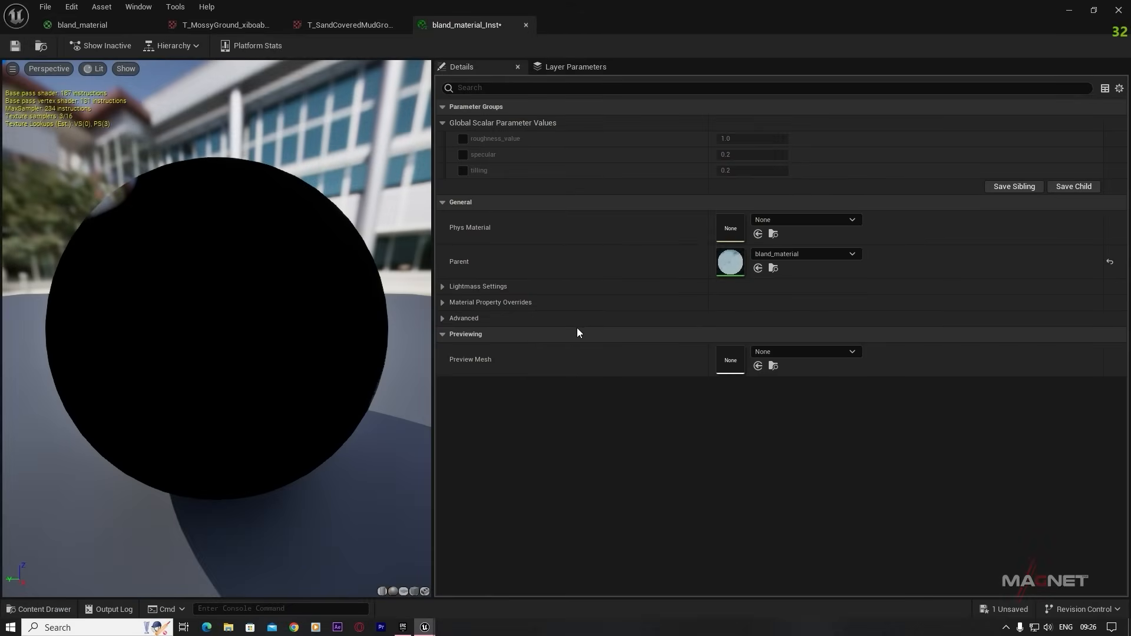
pyautogui.click(463, 139)
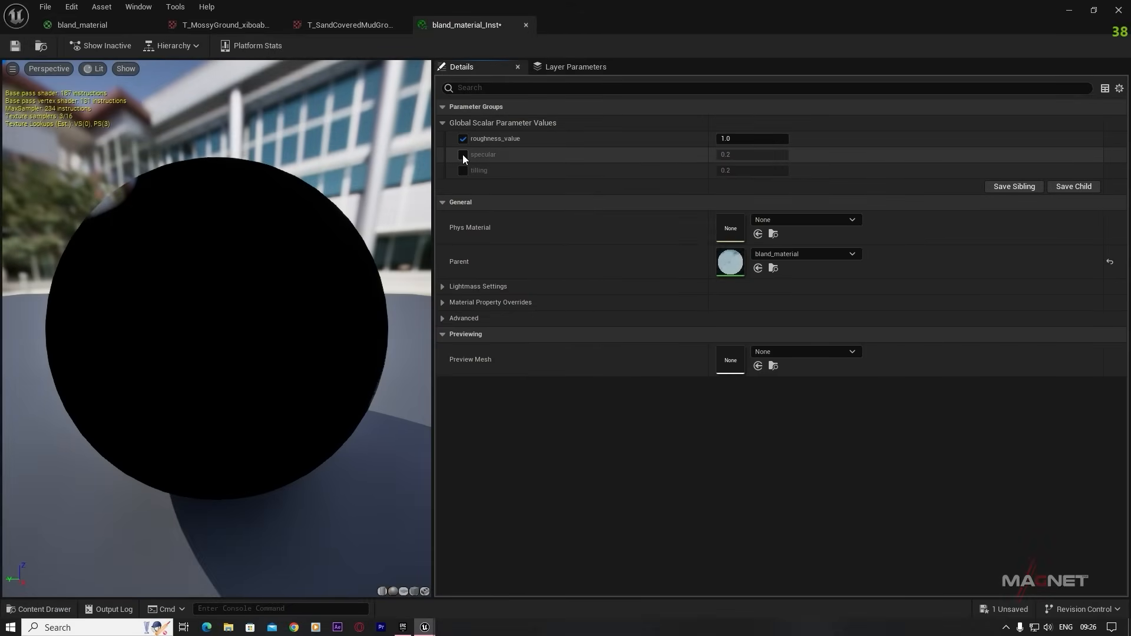
pyautogui.click(463, 154)
pyautogui.click(463, 170)
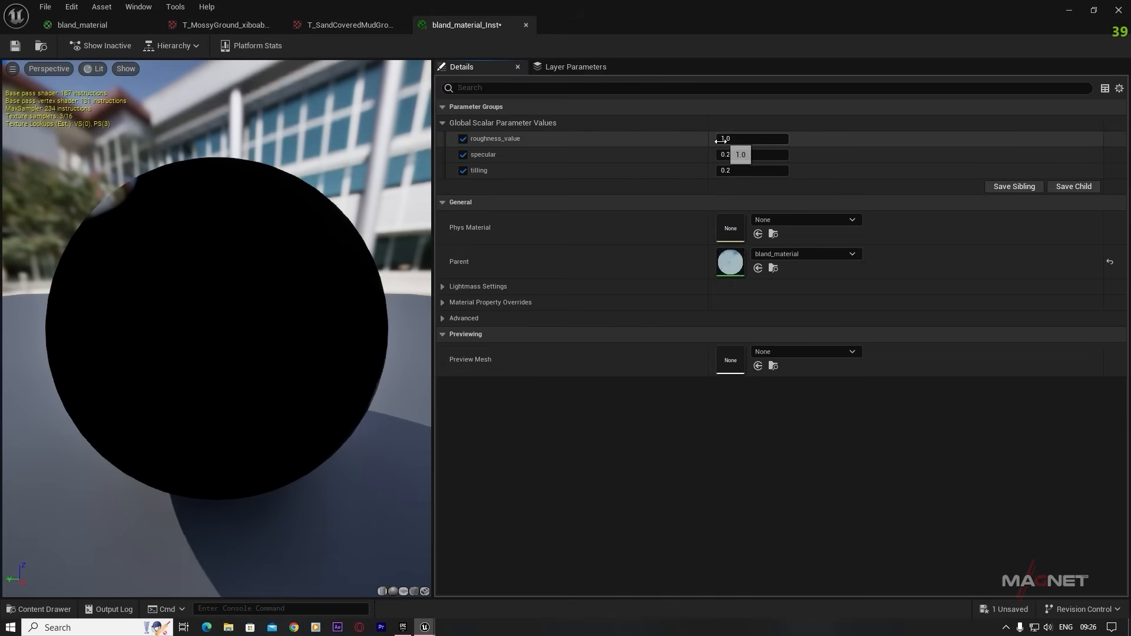
# - Try a roughness_value of 1.548678 in the material instance and undo the change
pyautogui.moveTo(728, 139); pyautogui.dragTo(755, 139)
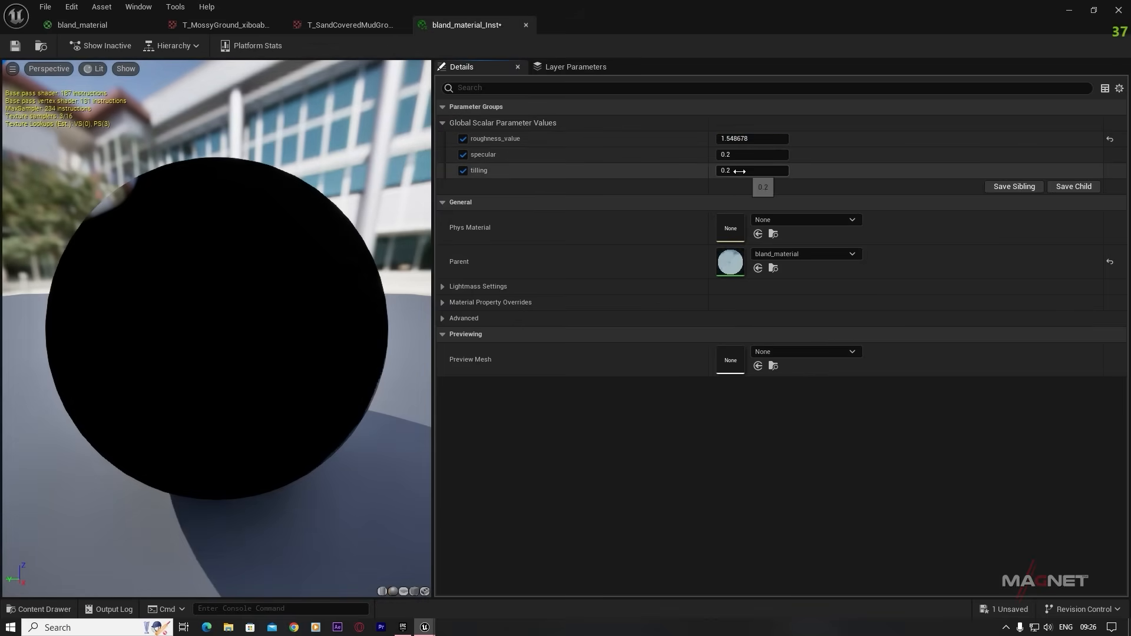
pyautogui.hotkey('ctrl', 'z')
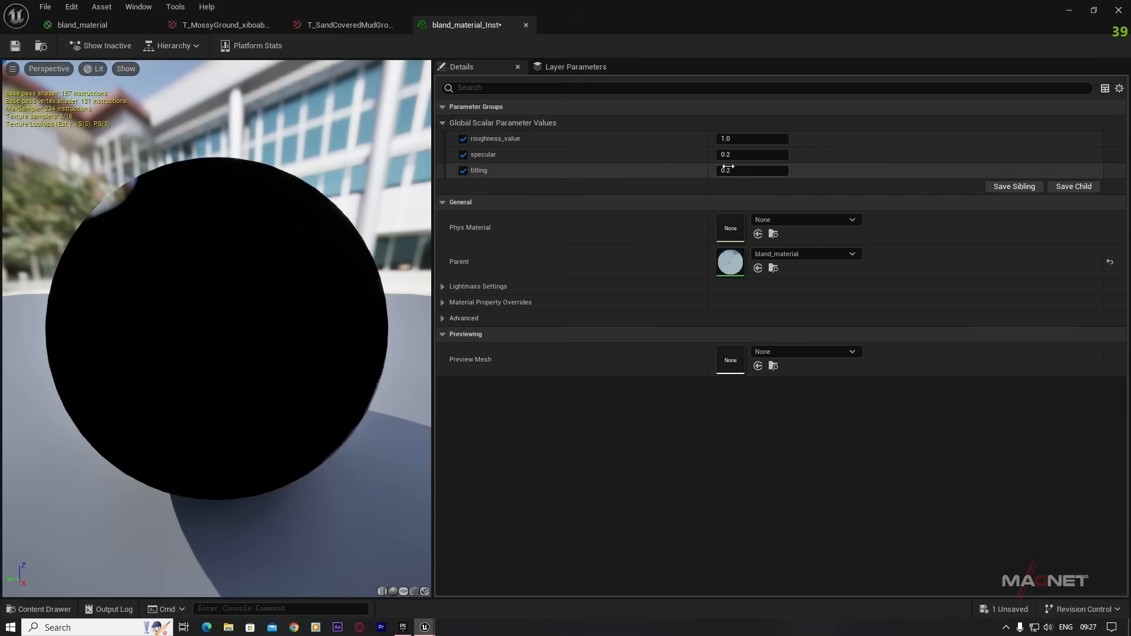
# - In bland_material, rename the tilling parameter feeding the uppermost texture set to tilling_base_material
pyautogui.click(83, 25)
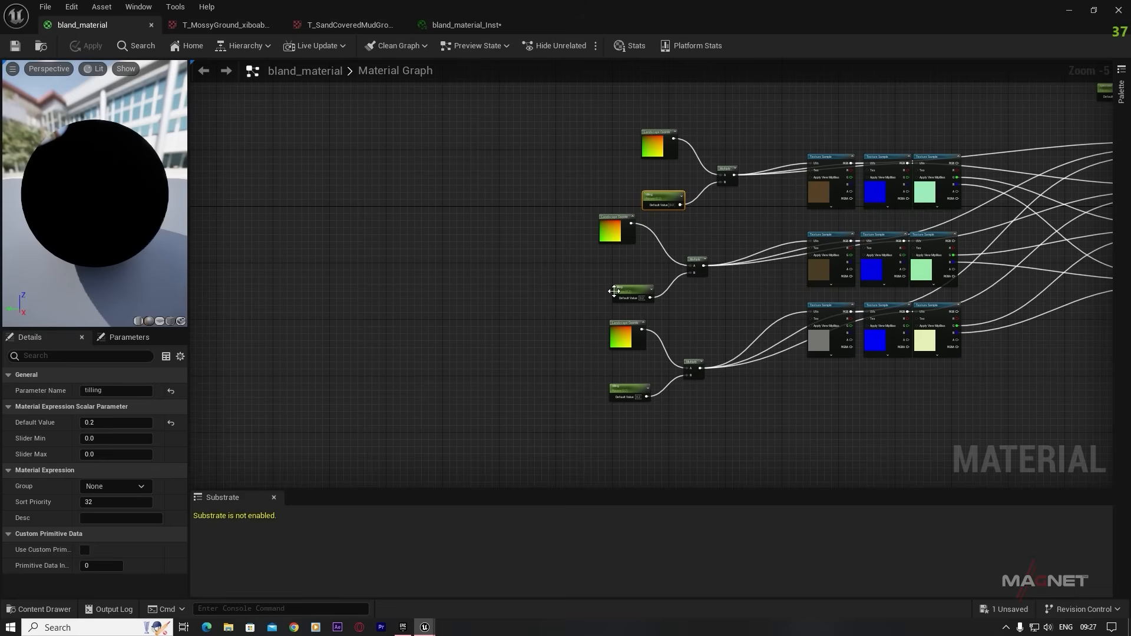
pyautogui.moveTo(760, 304); pyautogui.dragTo(593, 281, button='right')
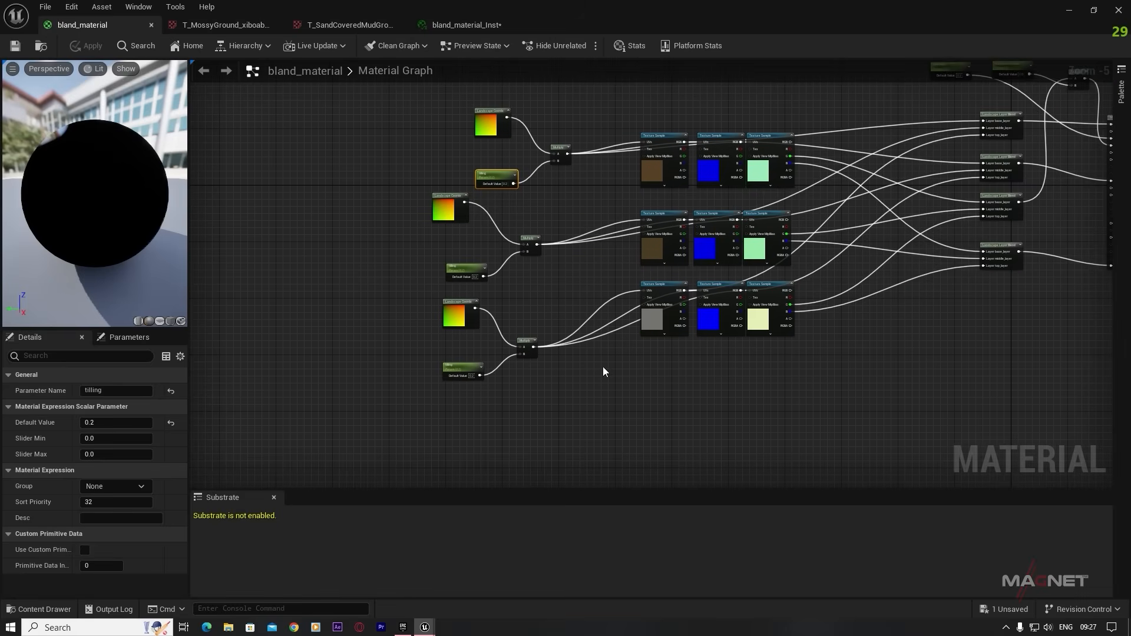
pyautogui.click(461, 23)
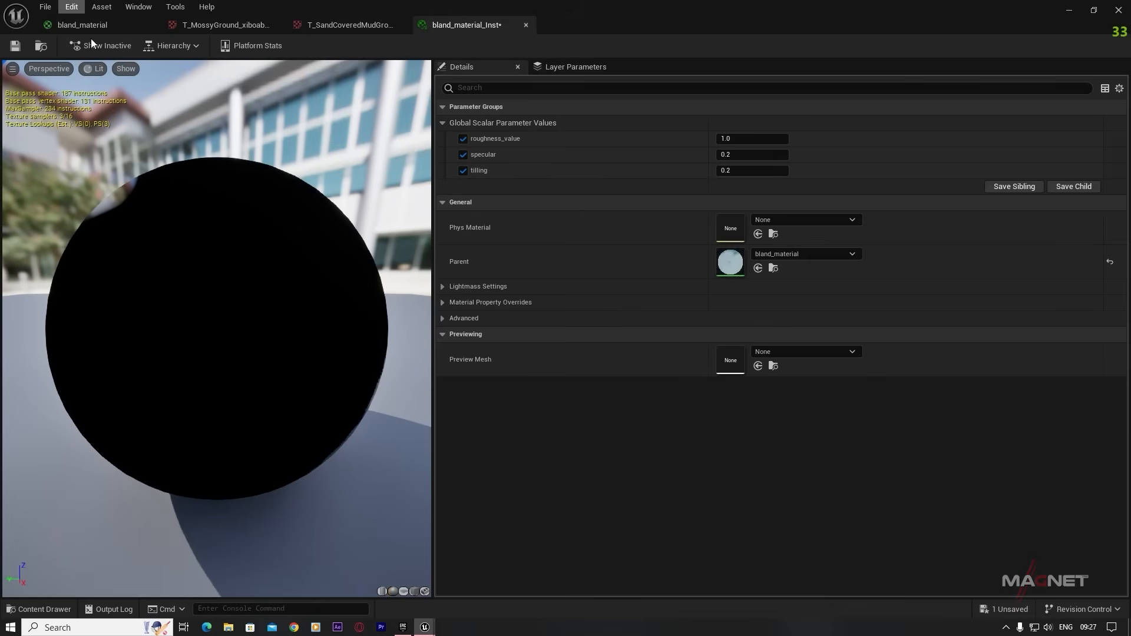
pyautogui.click(86, 24)
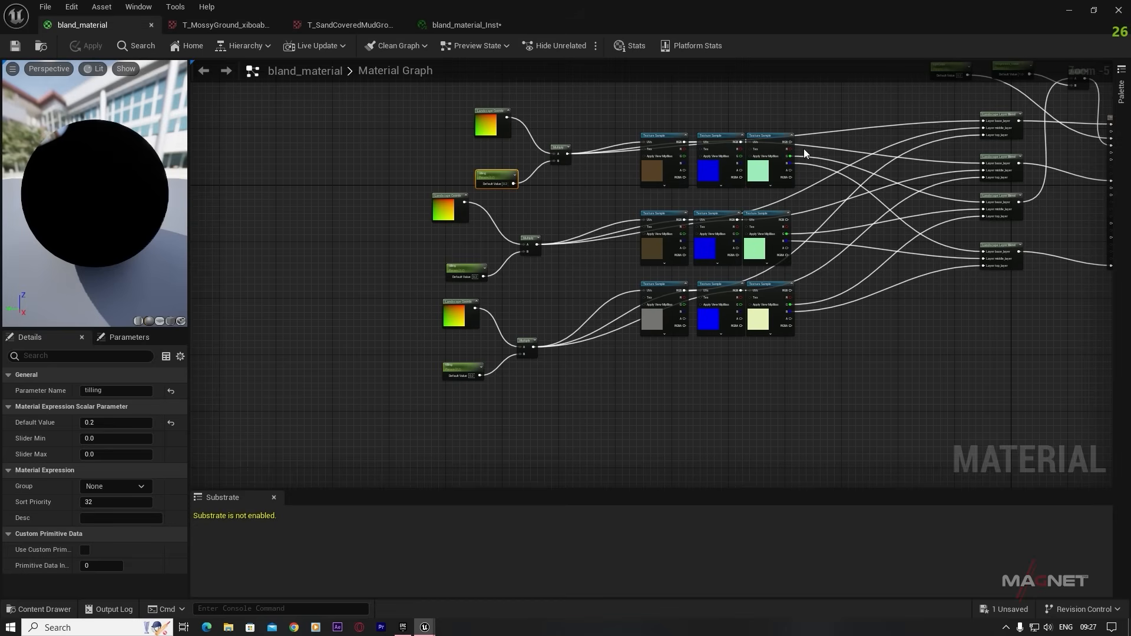
pyautogui.moveTo(558, 205); pyautogui.dragTo(704, 210, button='right')
pyautogui.moveTo(608, 271); pyautogui.dragTo(612, 260)
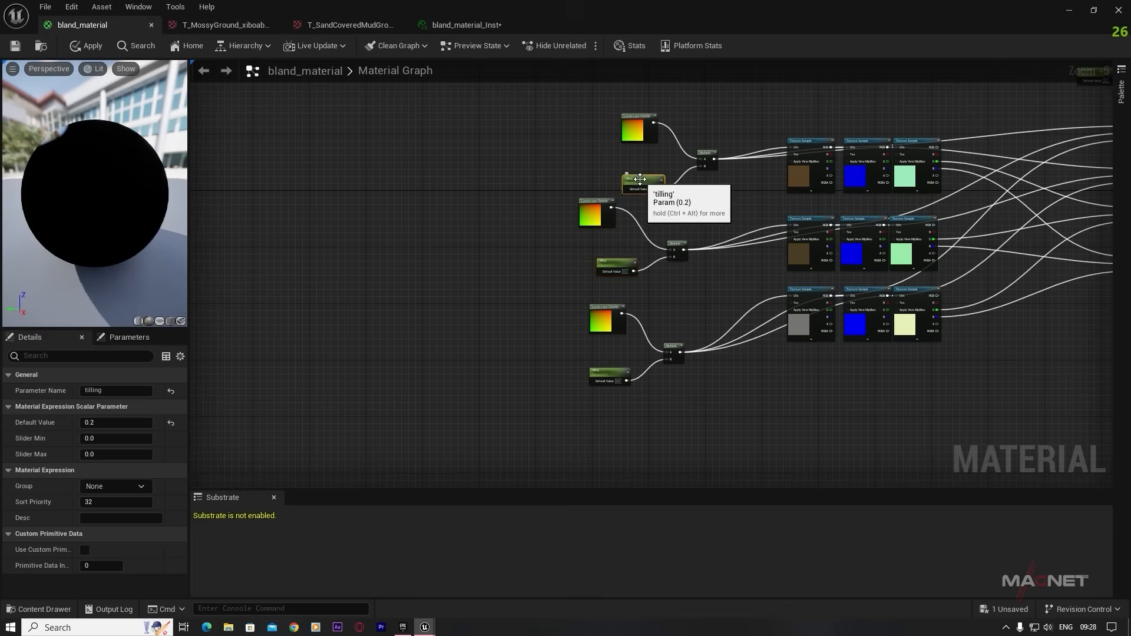
pyautogui.click(604, 380)
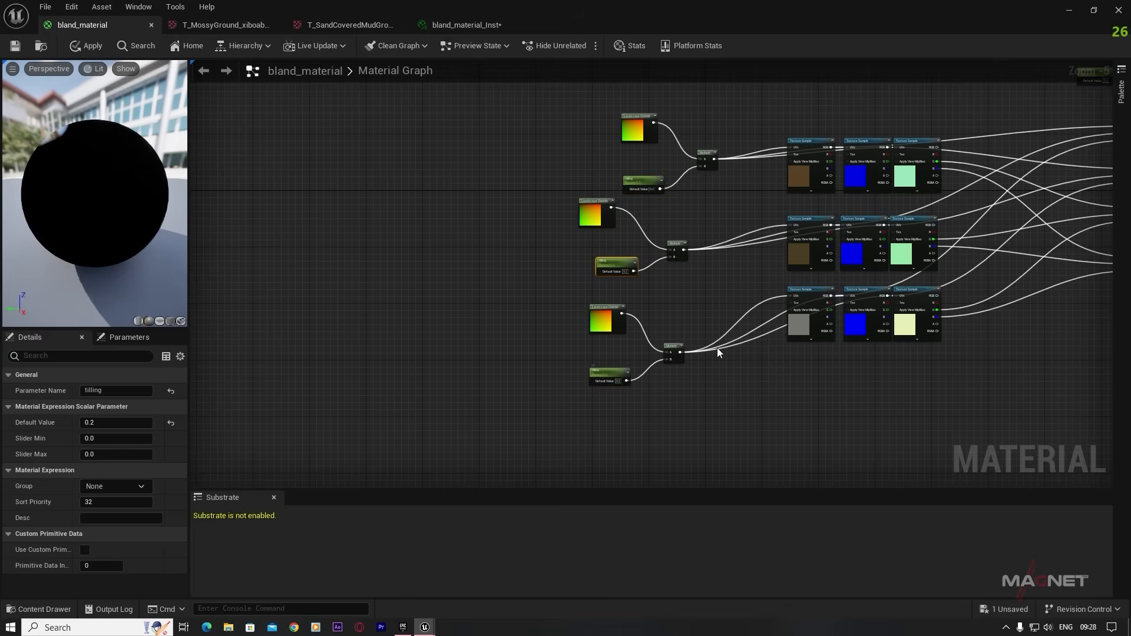
pyautogui.click(648, 184)
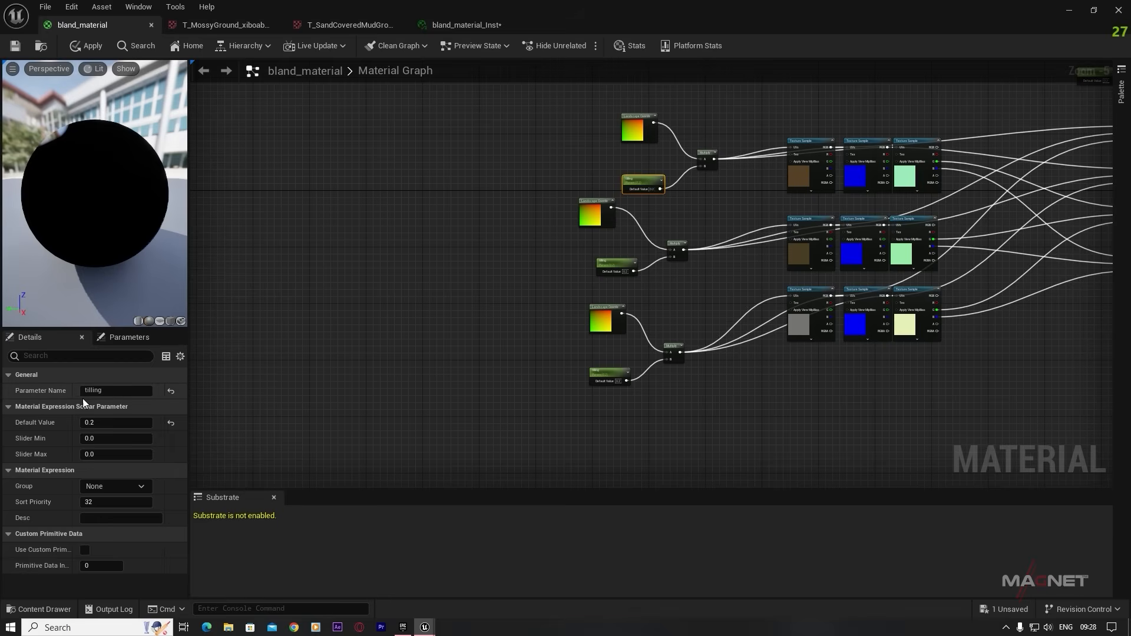
pyautogui.click(118, 391)
pyautogui.click(121, 391)
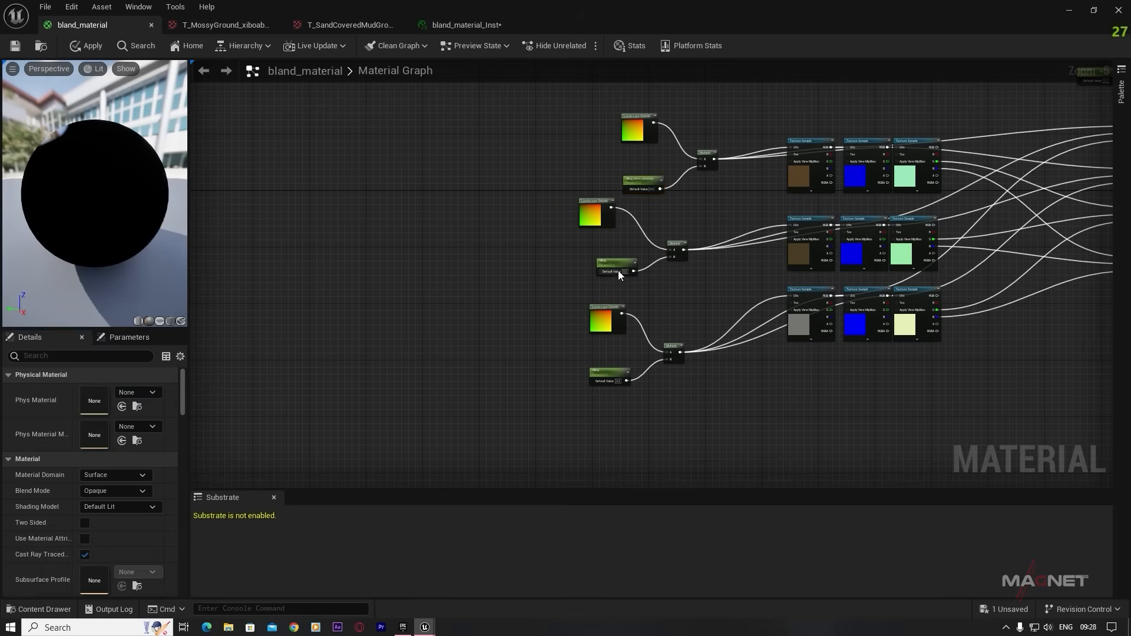
# - Rename the tilling parameters of the second and third texture sets to tilling_middle_layer and tilling_top_material, and apply the material
pyautogui.click(619, 266)
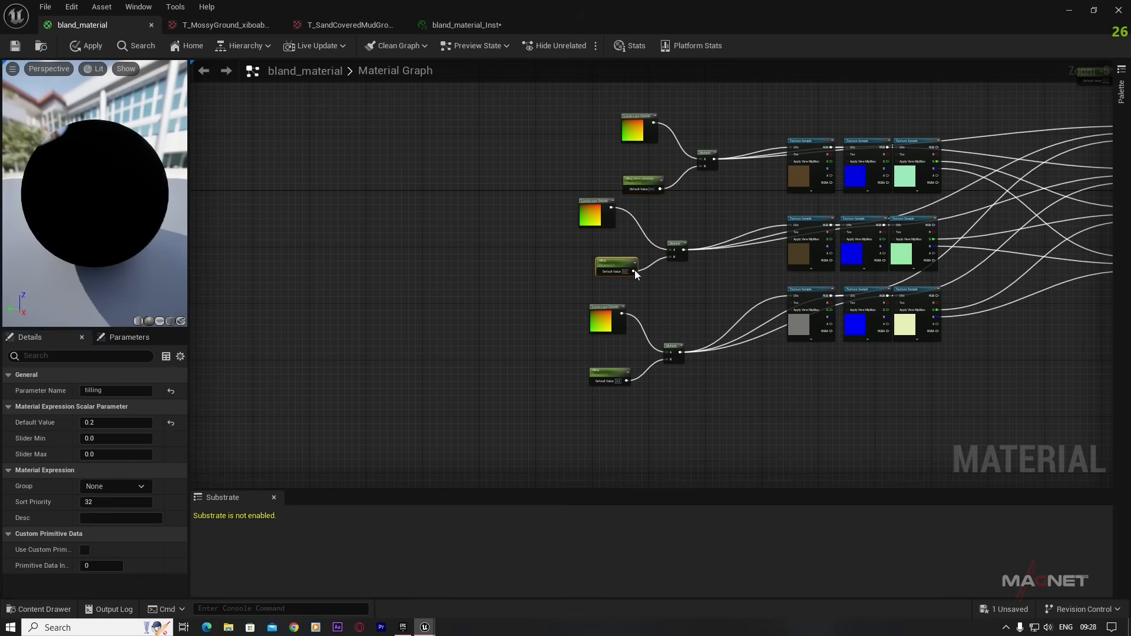
pyautogui.click(125, 392)
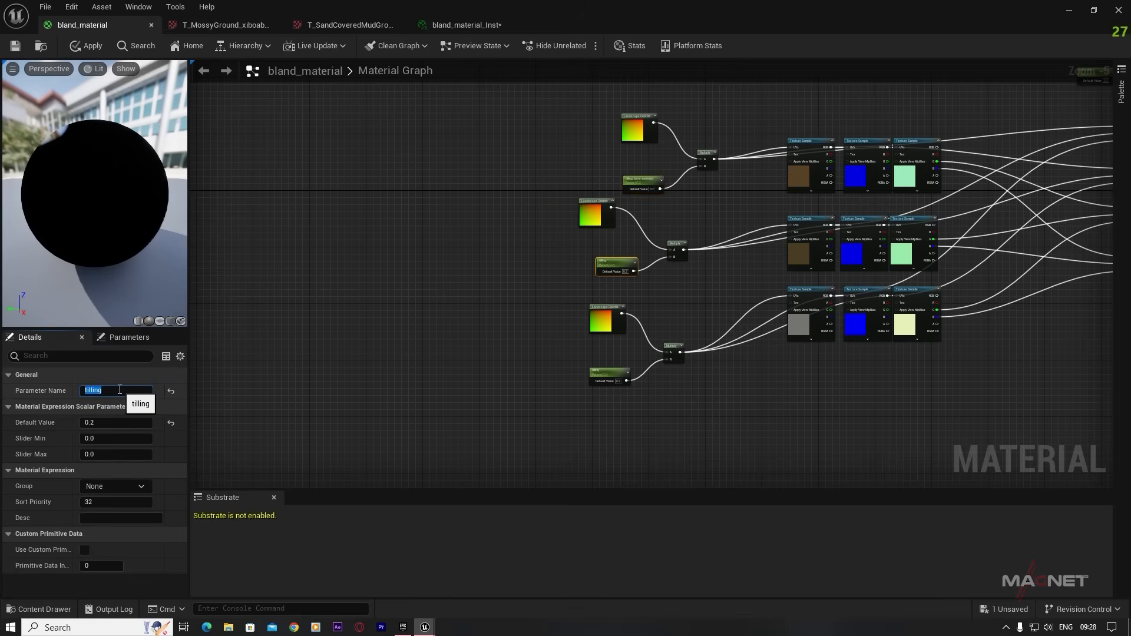
pyautogui.click(120, 391)
pyautogui.write('_middle_layer')
pyautogui.click(275, 367)
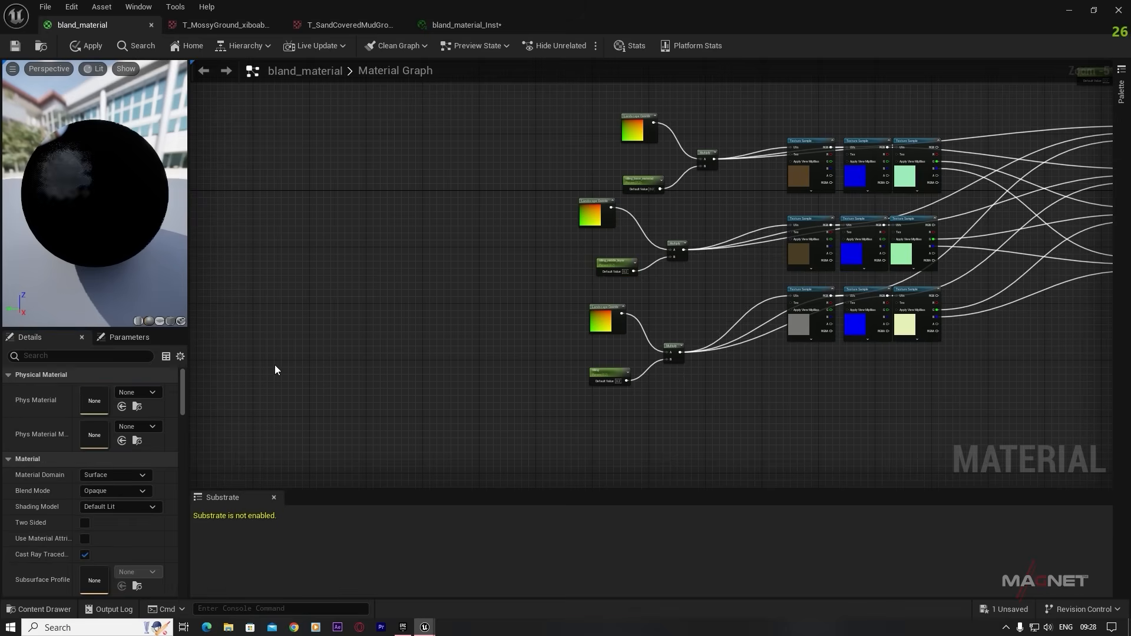
pyautogui.click(613, 370)
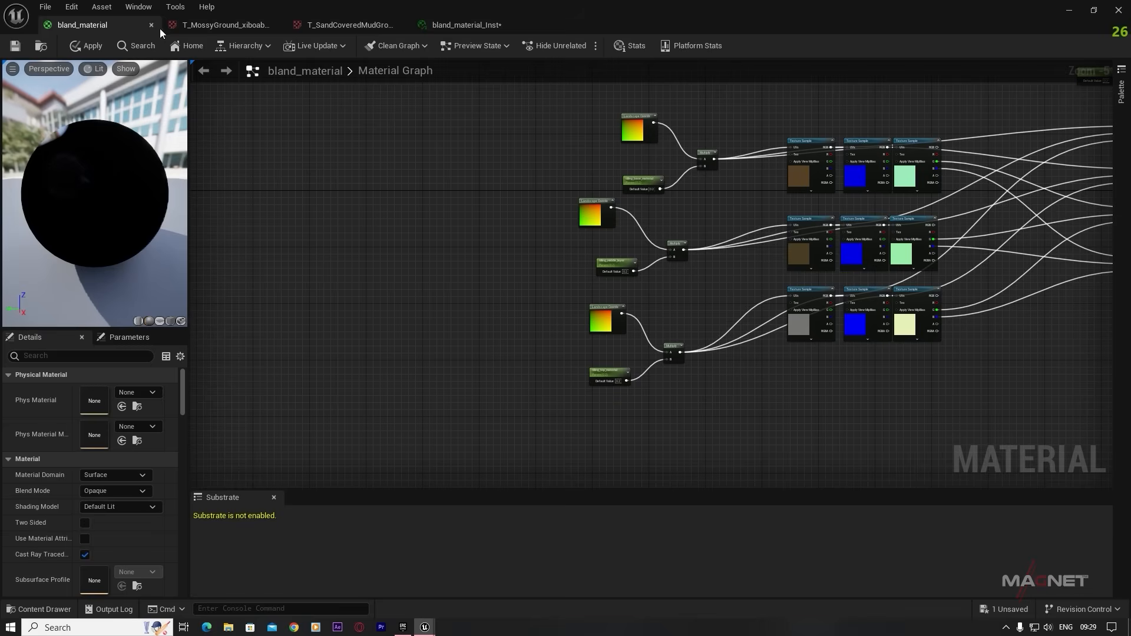
pyautogui.click(91, 46)
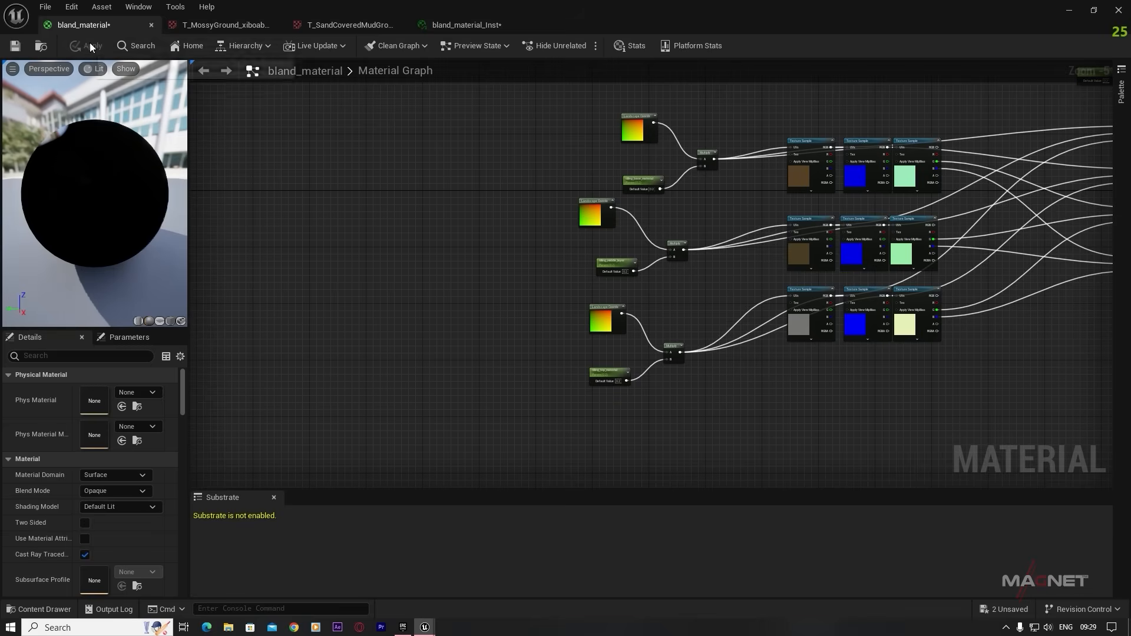
# - Enable the tilling_middle_layer and tilling_top_material parameter overrides in the bland_material instance
pyautogui.click(465, 24)
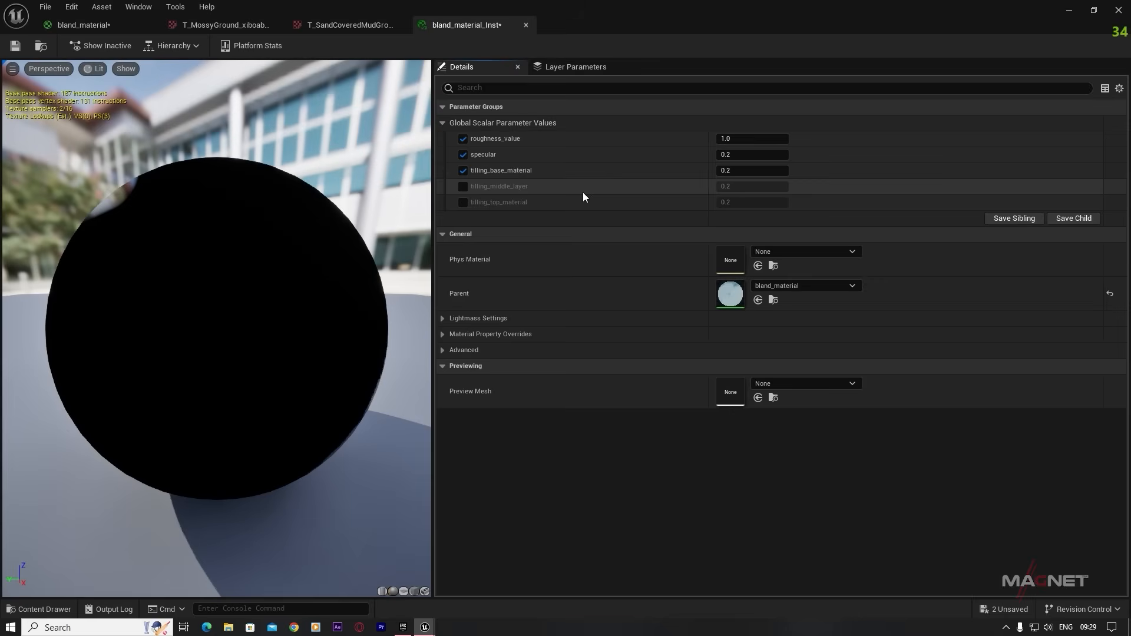
pyautogui.click(463, 187)
pyautogui.click(463, 203)
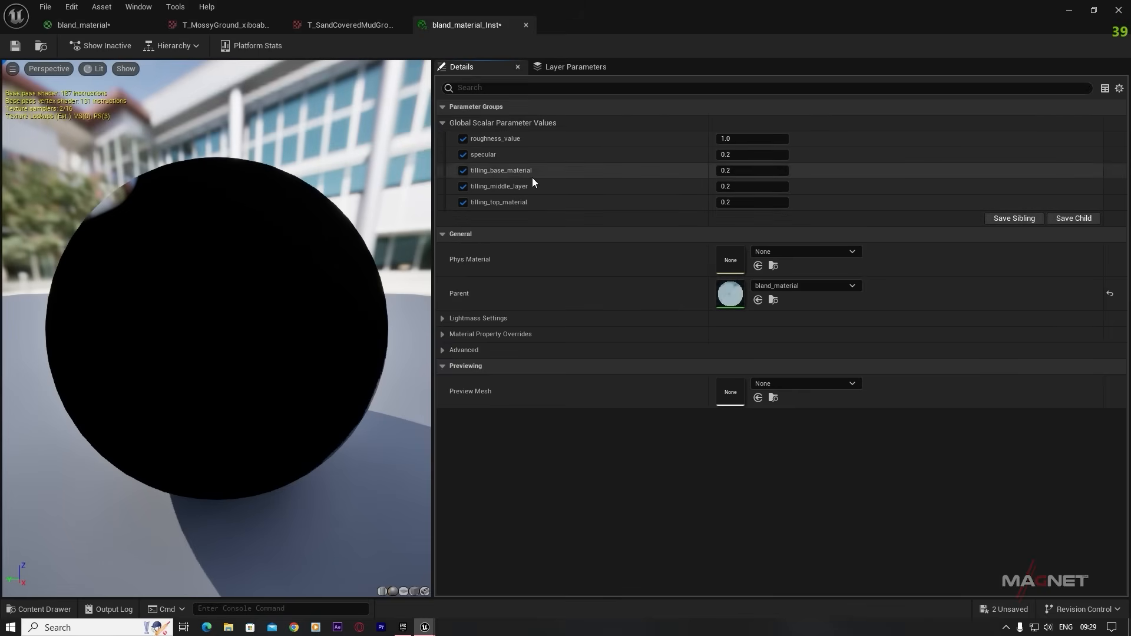
# - Return to the level and assign bland_material_Inst as the Landscape Material of the Landscape actor
pyautogui.click(1070, 13)
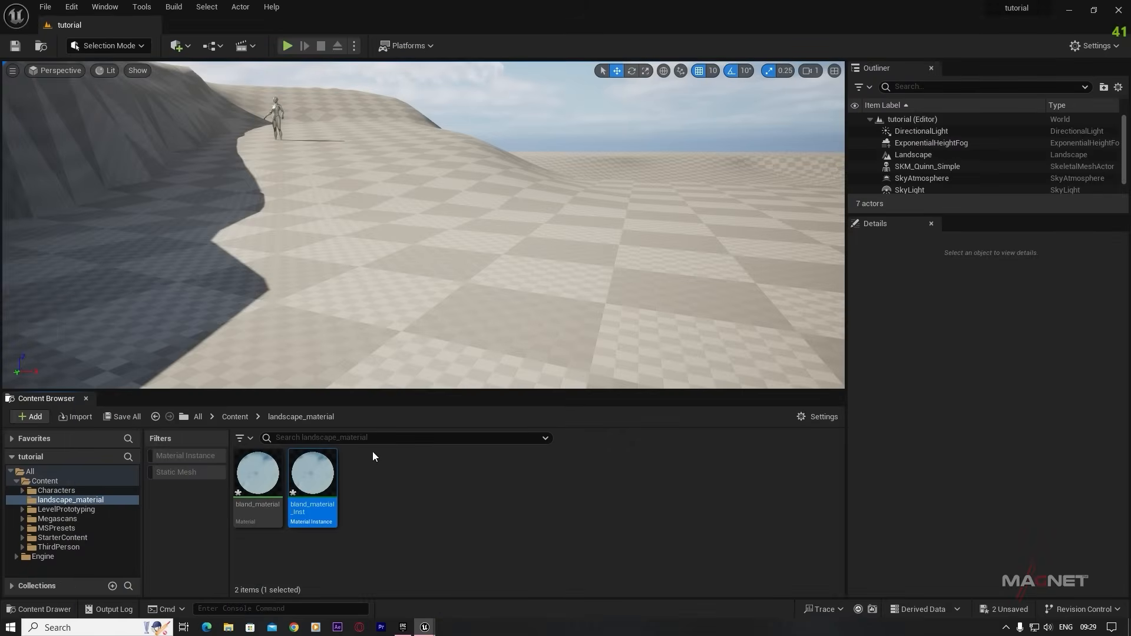
pyautogui.click(472, 201)
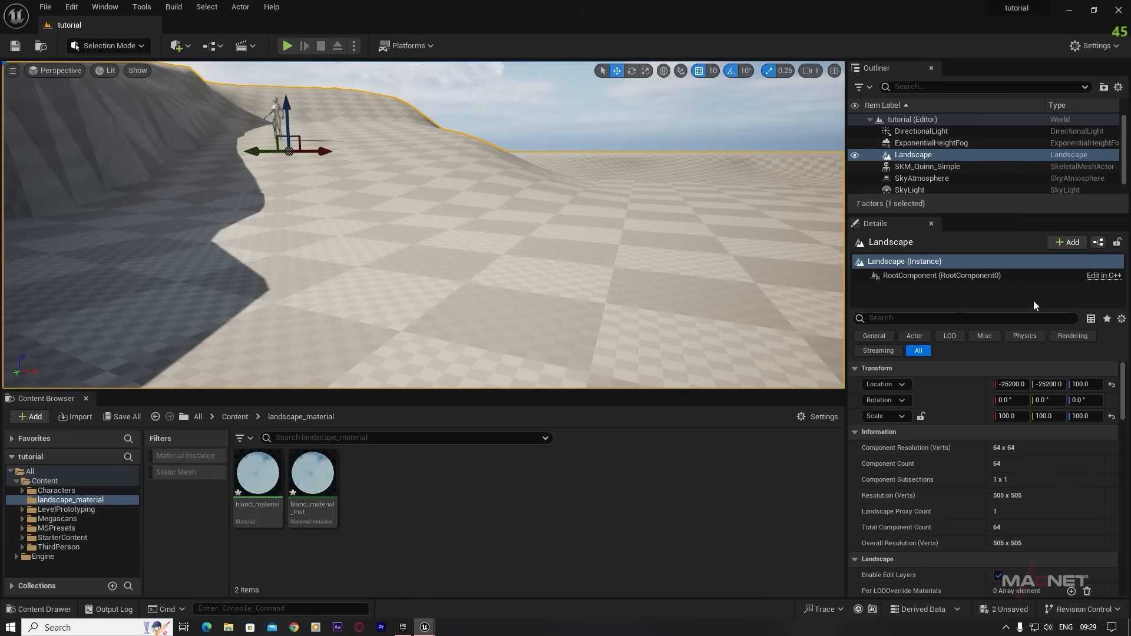
pyautogui.moveTo(1119, 380); pyautogui.dragTo(1118, 413)
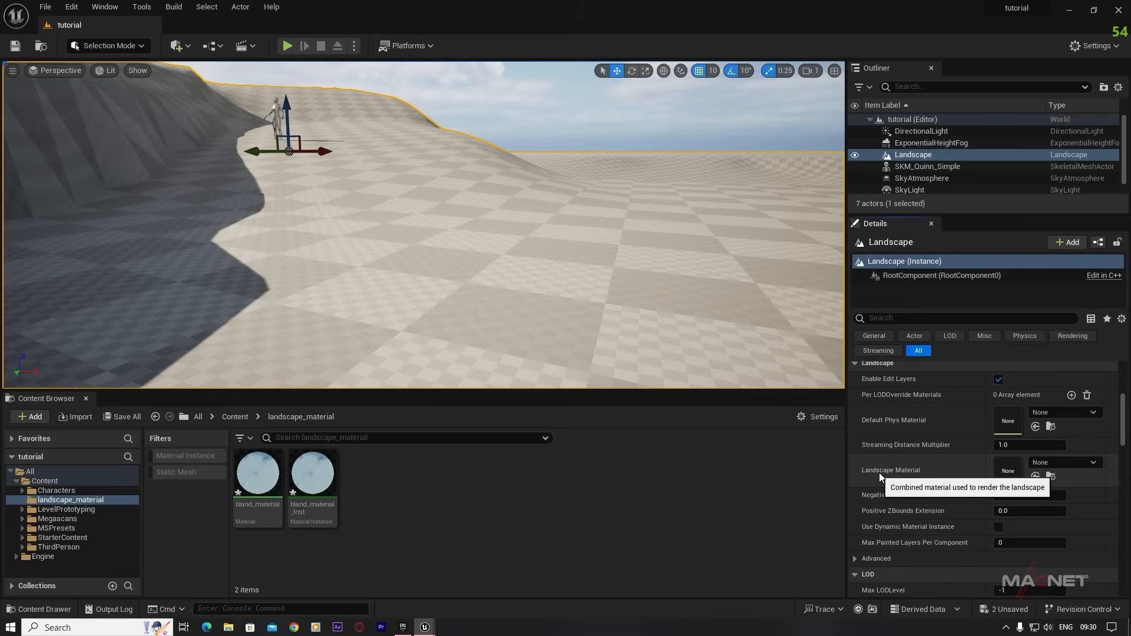
pyautogui.moveTo(312, 477); pyautogui.dragTo(1001, 470)
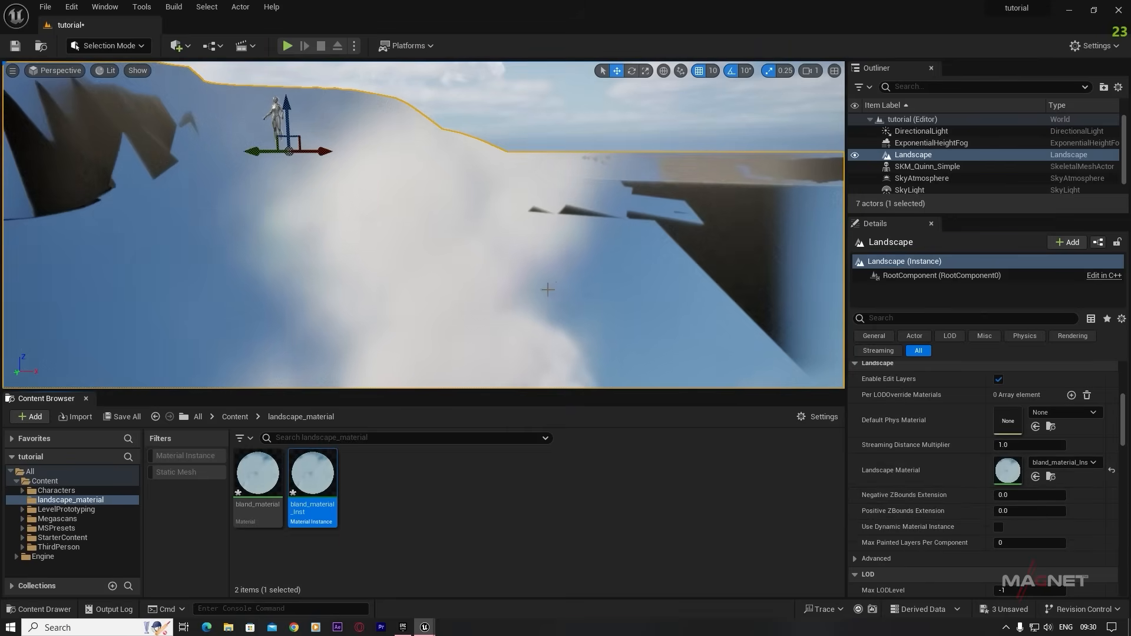
# - Switch to Landscape mode and its Paint tools to access the landscape's target layers
pyautogui.moveTo(569, 273); pyautogui.dragTo(491, 238, button='right')
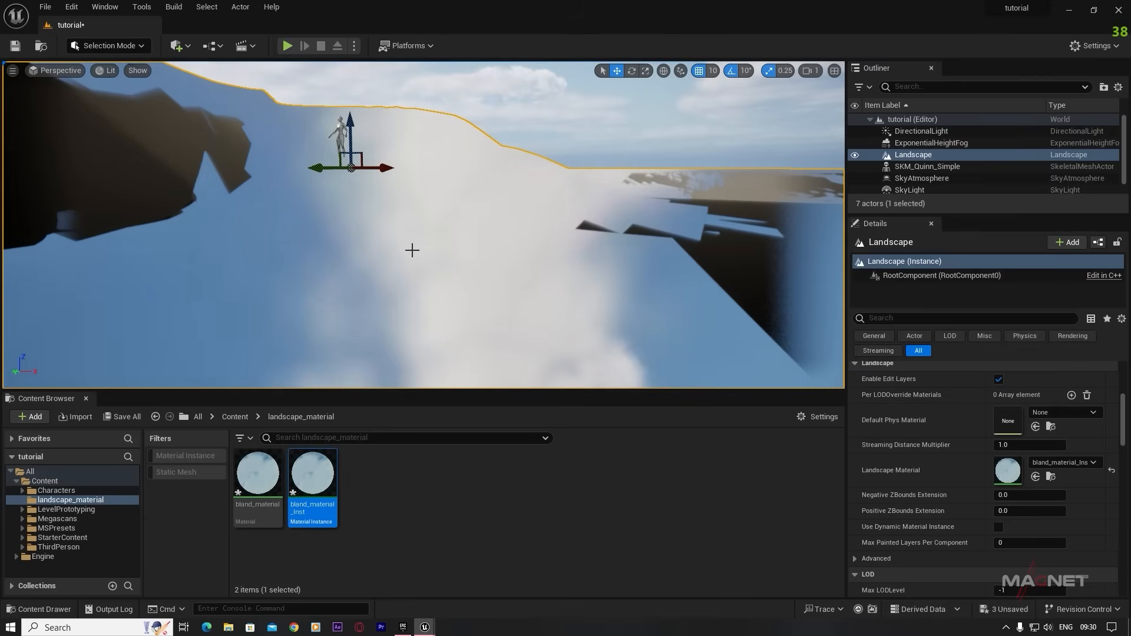
pyautogui.click(143, 45)
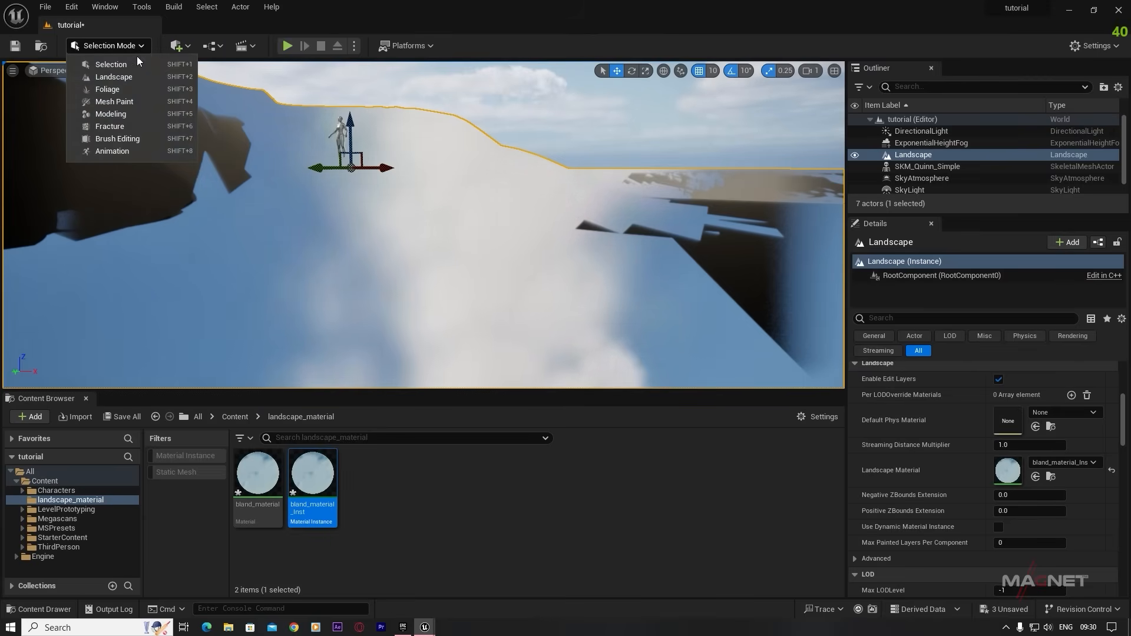
pyautogui.click(112, 77)
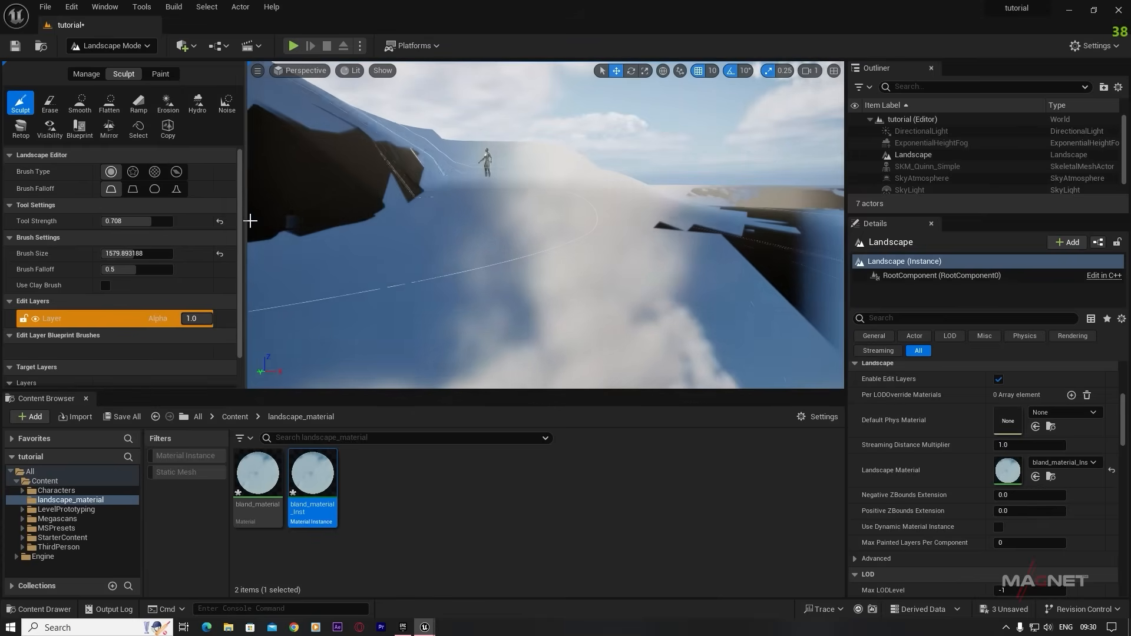
pyautogui.click(163, 75)
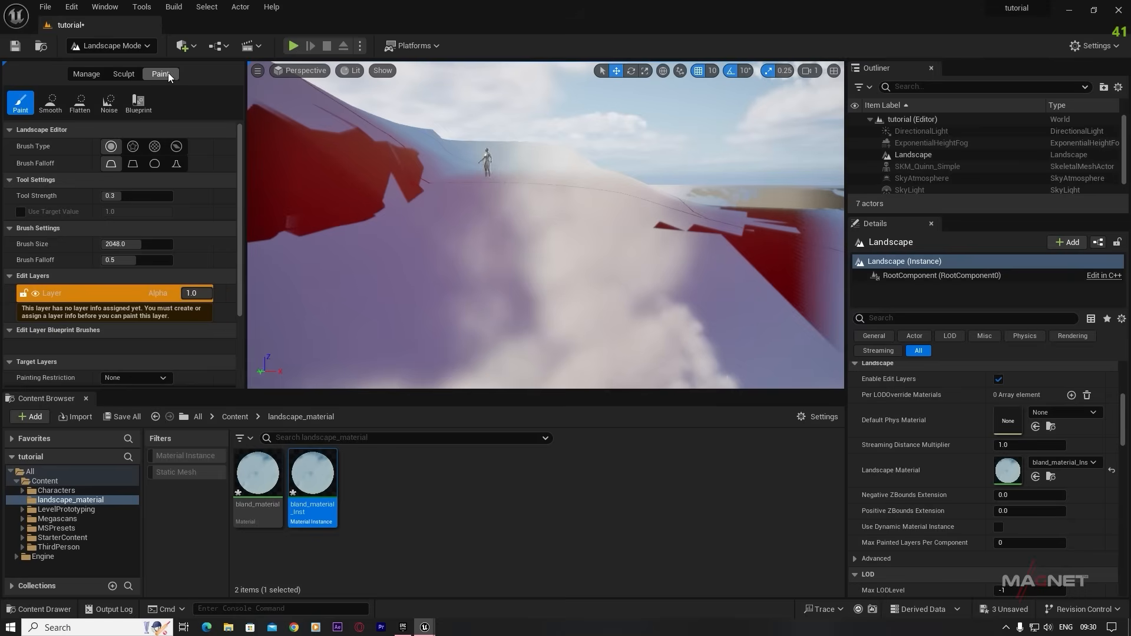
pyautogui.moveTo(239, 130); pyautogui.dragTo(251, 252)
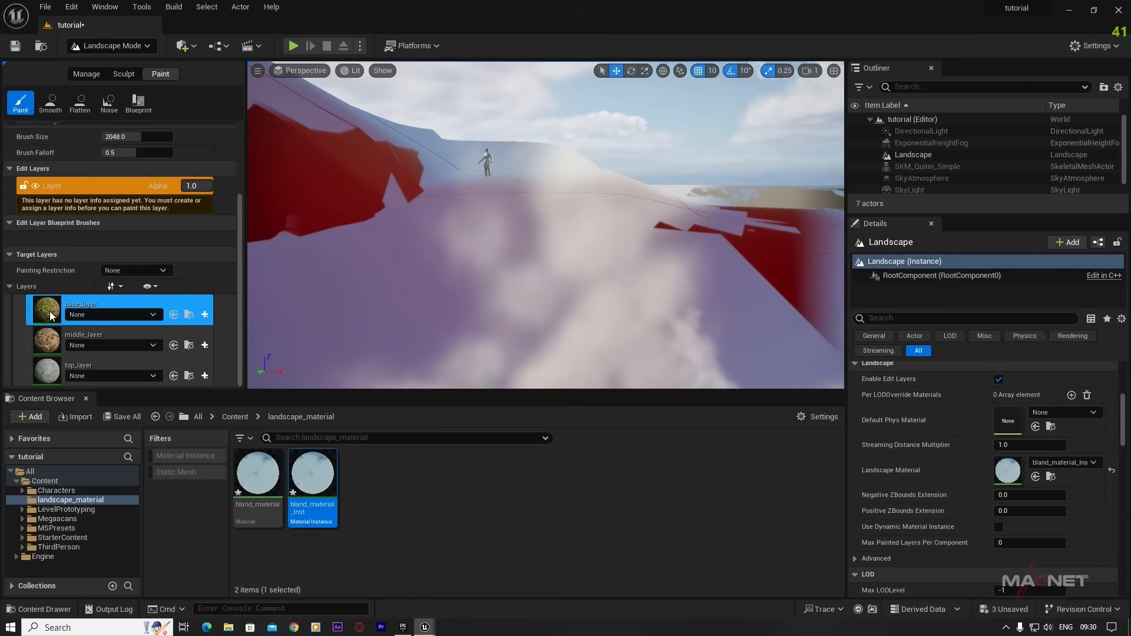
# - Create a Weight-Blended Layer (normal) layer info object for base_layer
pyautogui.click(205, 317)
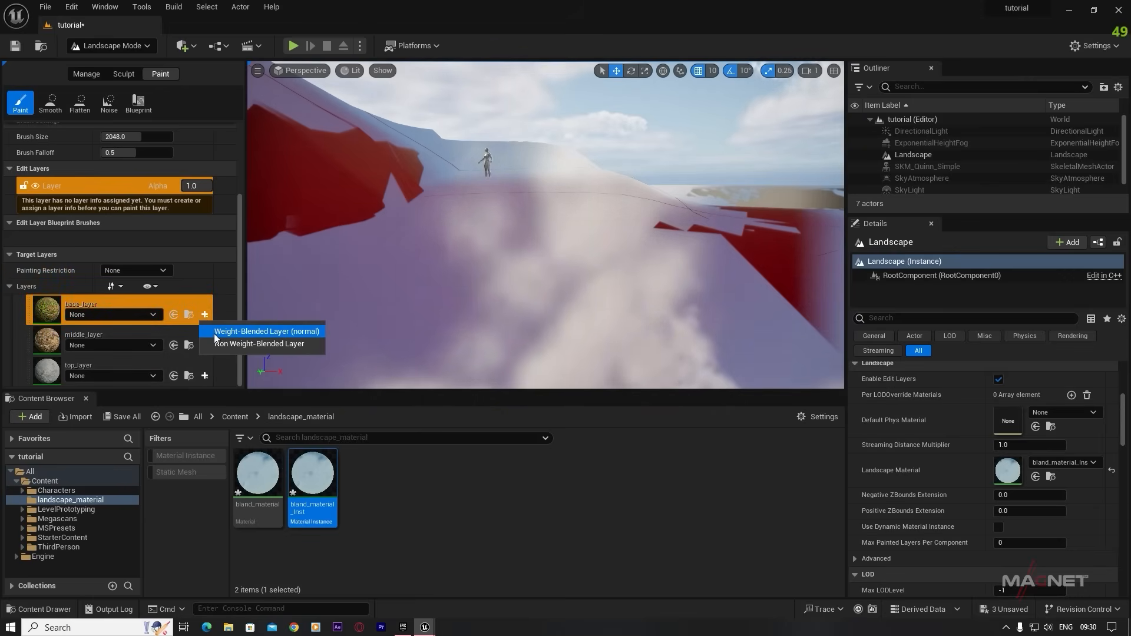
pyautogui.click(280, 334)
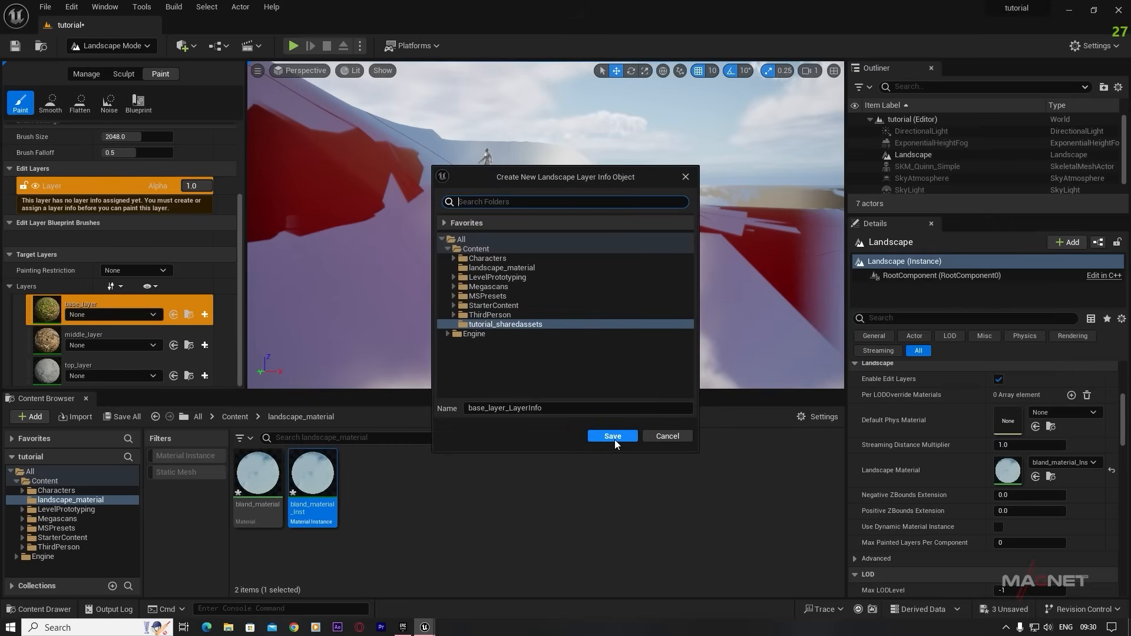
# - Create weight-blended layer info objects for base_layer, middle_layer and top_layer, saved in the tutorial_sharedassets folder
pyautogui.click(614, 437)
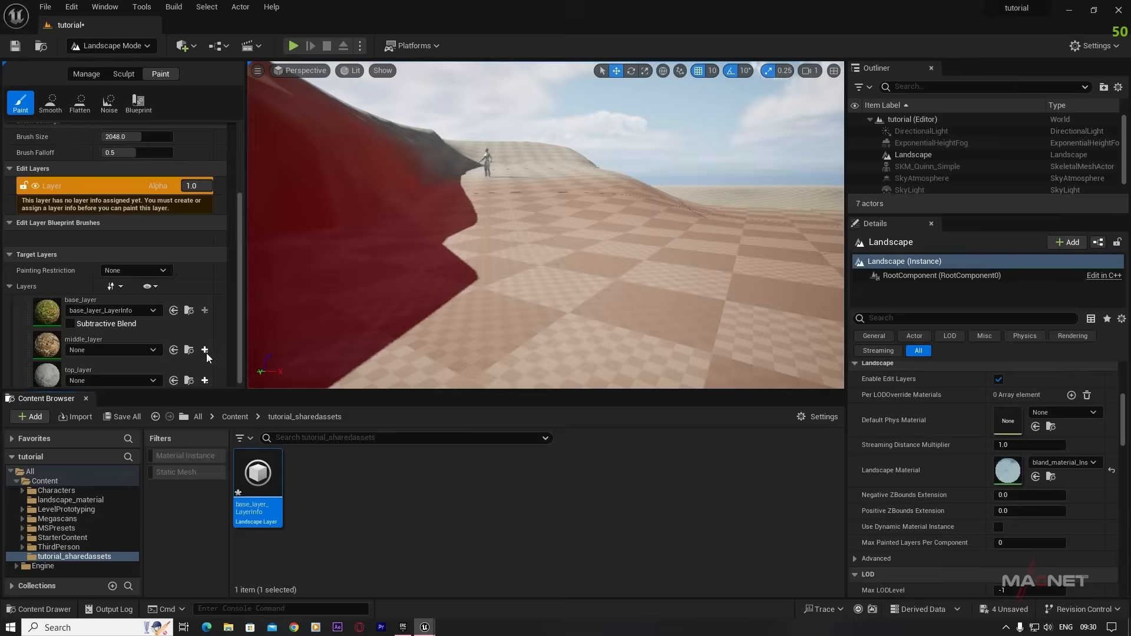
pyautogui.click(205, 350)
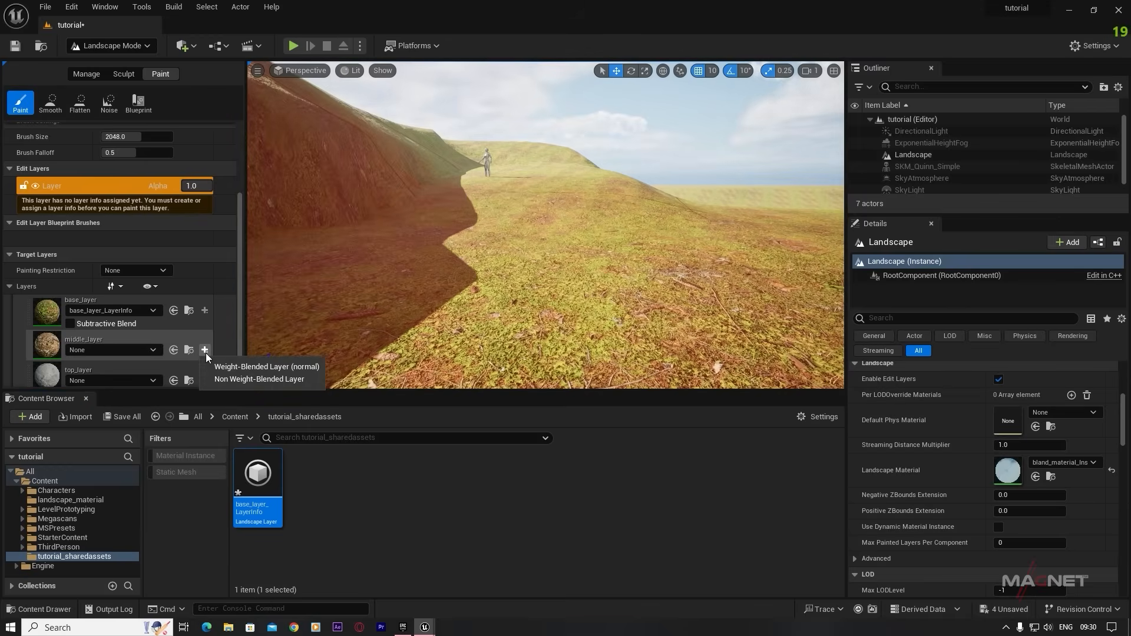
pyautogui.click(268, 366)
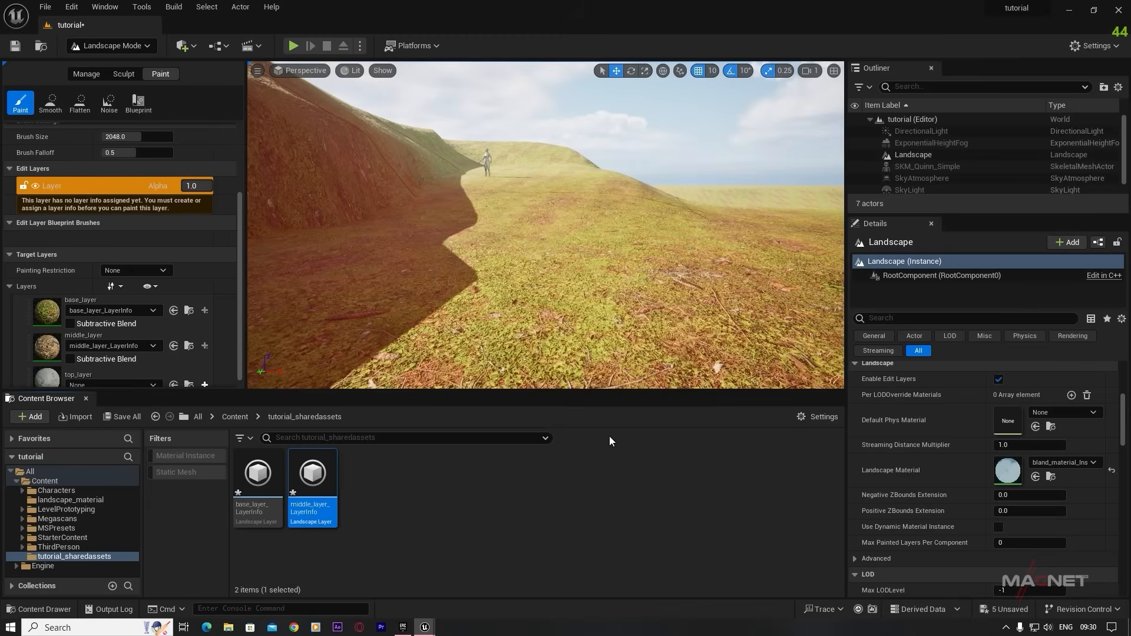
pyautogui.click(612, 436)
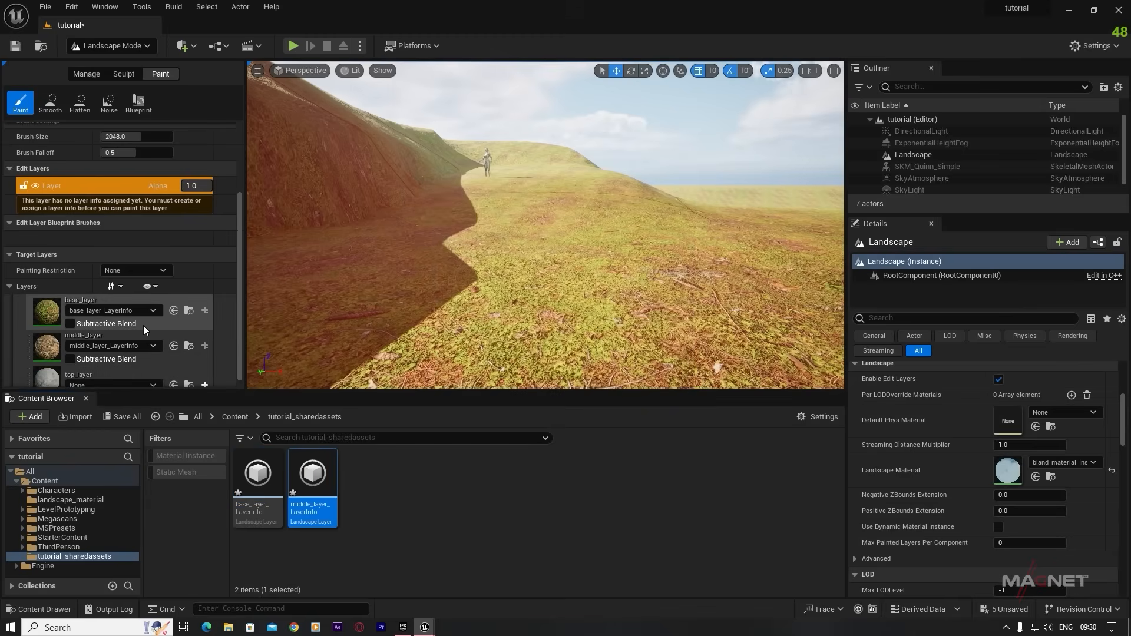
pyautogui.click(205, 376)
pyautogui.click(249, 391)
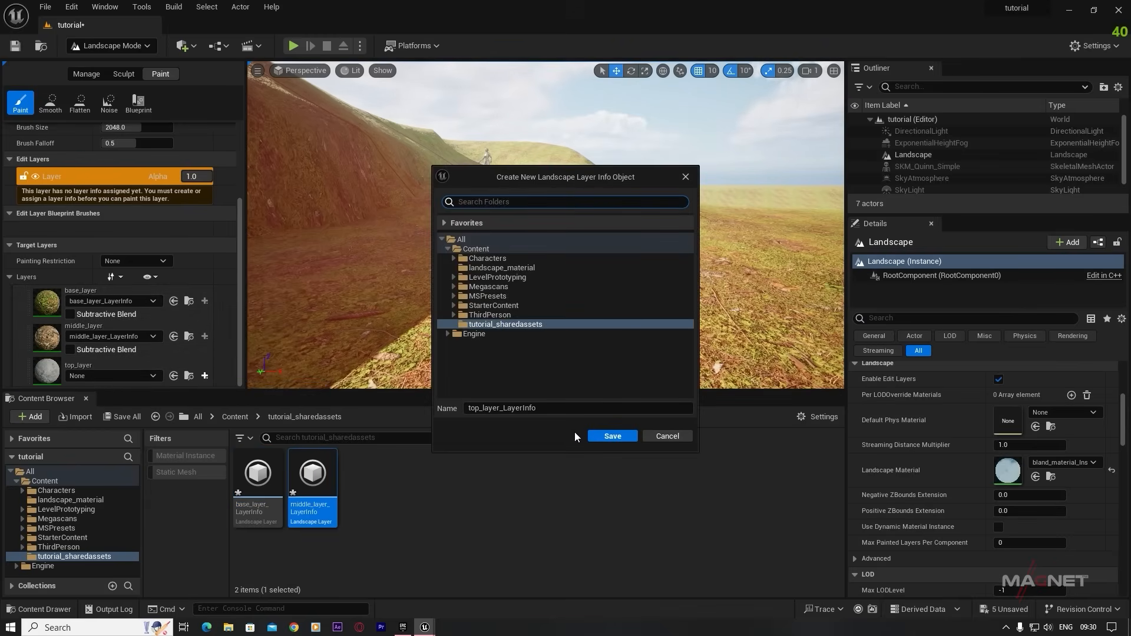
pyautogui.click(598, 436)
pyautogui.moveTo(438, 234)
pyautogui.mouseDown(button='right')
pyautogui.moveTo(437, 283)
pyautogui.moveTo(425, 236)
pyautogui.moveTo(454, 231)
pyautogui.mouseUp(button='right')
# - Choose middle_layer for painting and set tool strength to 0.428, brush size to about 620 and brush falloff to 0.424
pyautogui.click(84, 290)
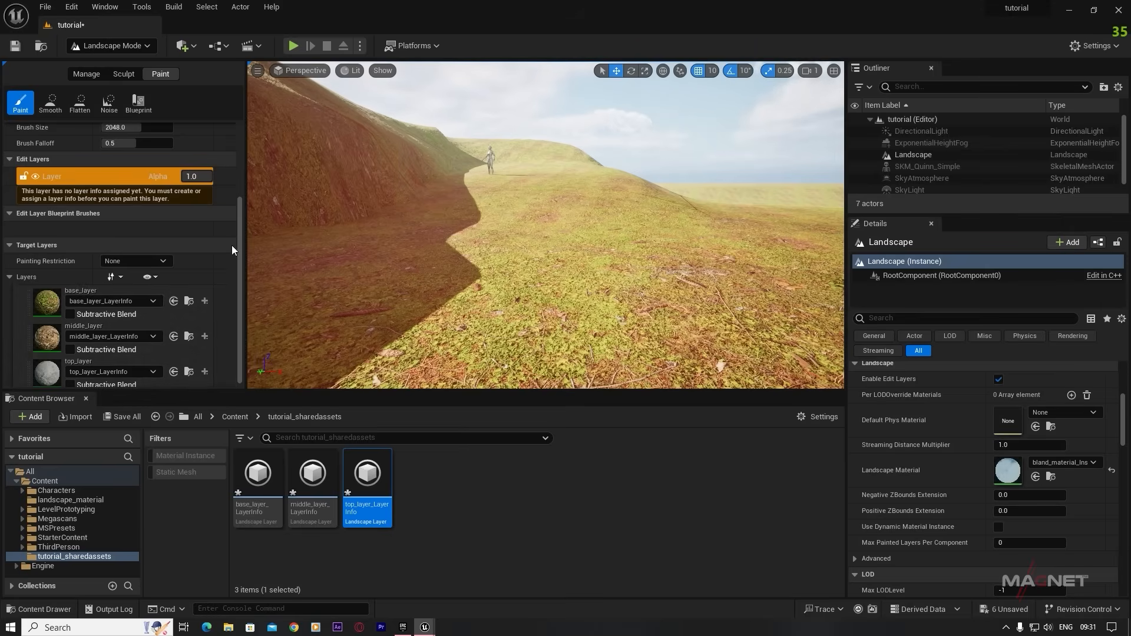
pyautogui.click(48, 338)
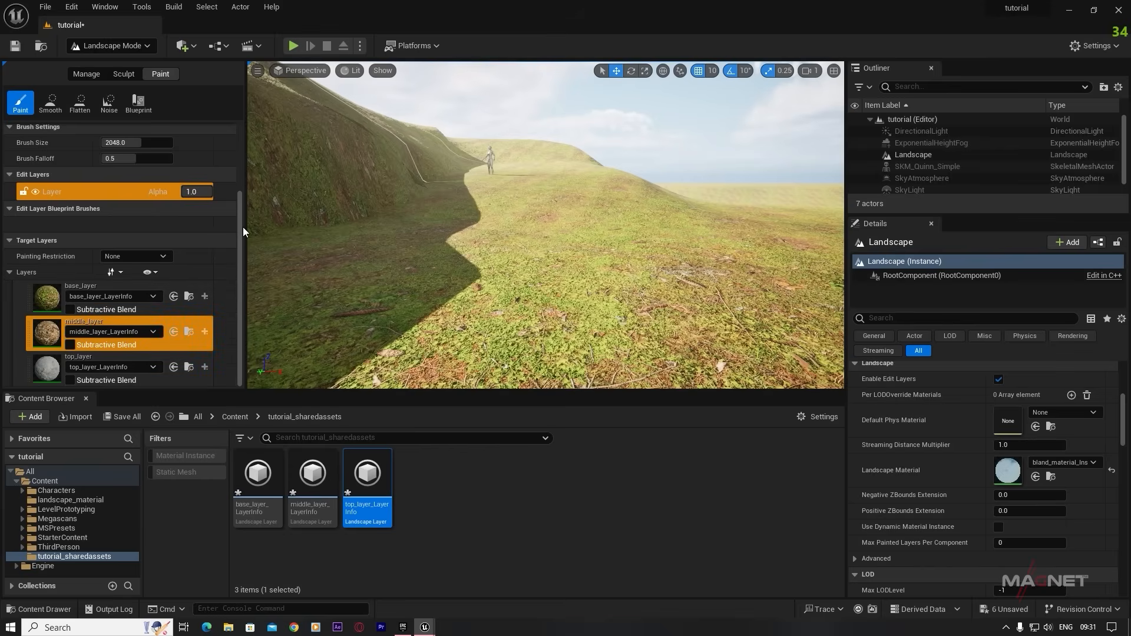
pyautogui.moveTo(243, 228); pyautogui.dragTo(242, 126)
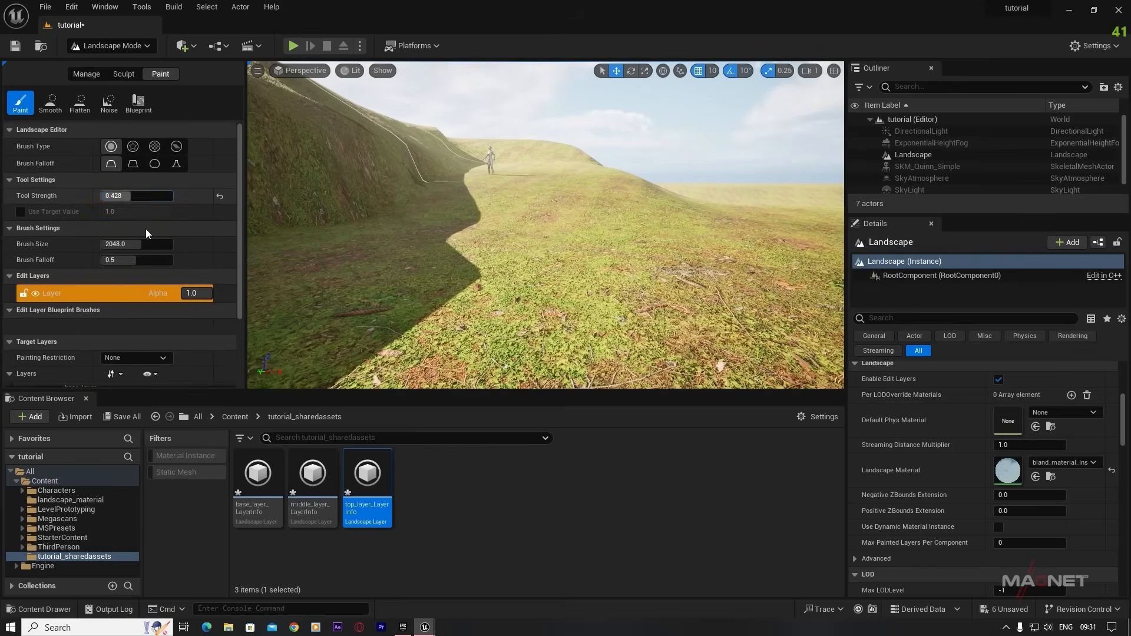
pyautogui.moveTo(142, 244)
pyautogui.mouseDown()
pyautogui.moveTo(111, 244)
pyautogui.moveTo(158, 260)
pyautogui.moveTo(131, 260)
pyautogui.mouseUp()
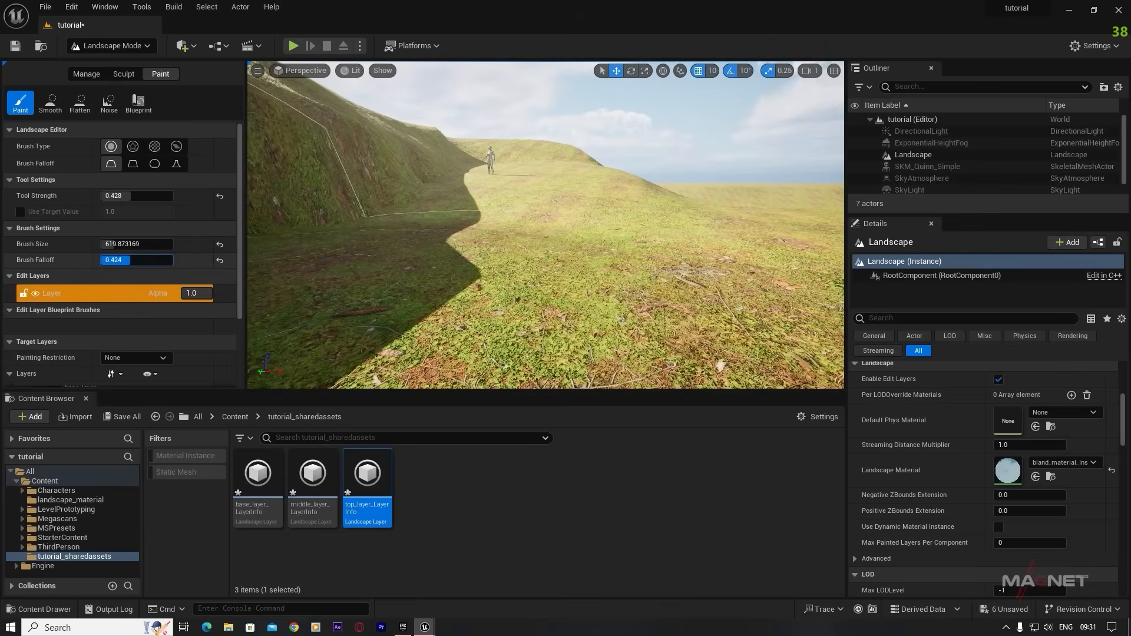
# - Paint middle_layer over the grassy ground in front of the mannequin
pyautogui.moveTo(519, 299)
pyautogui.mouseDown()
pyautogui.moveTo(593, 236)
pyautogui.moveTo(478, 314)
pyautogui.mouseUp()
pyautogui.moveTo(564, 300)
pyautogui.mouseDown(button='right')
pyautogui.moveTo(587, 360)
pyautogui.moveTo(557, 333)
pyautogui.moveTo(551, 383)
pyautogui.moveTo(557, 353)
pyautogui.moveTo(539, 293)
pyautogui.mouseUp(button='right')
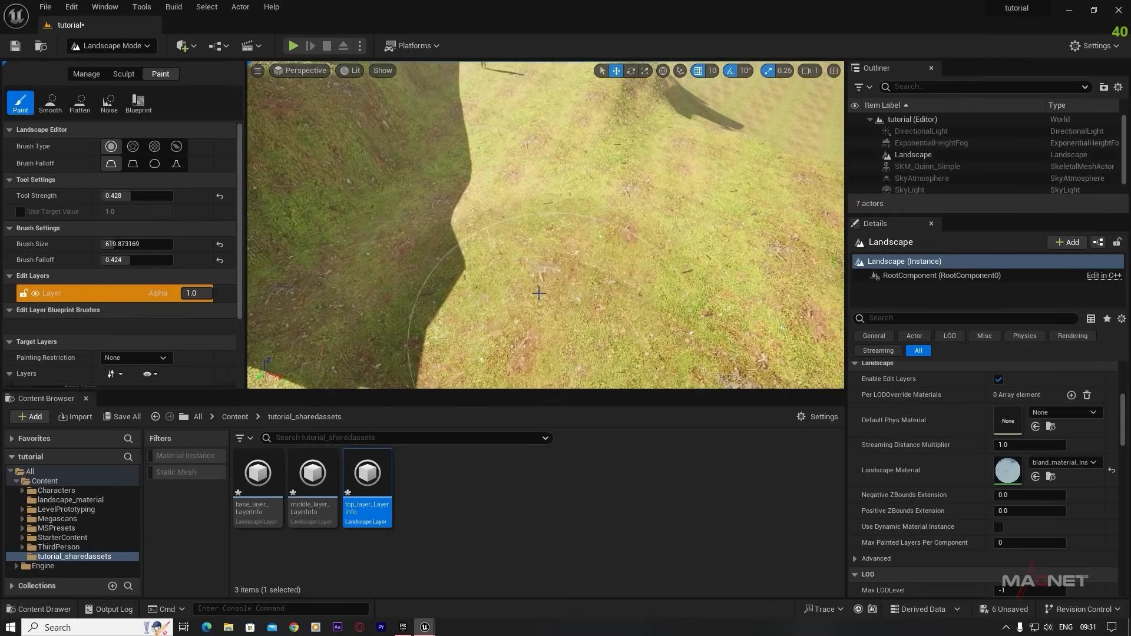
pyautogui.scroll(-3, 52, 325)
pyautogui.click(47, 333)
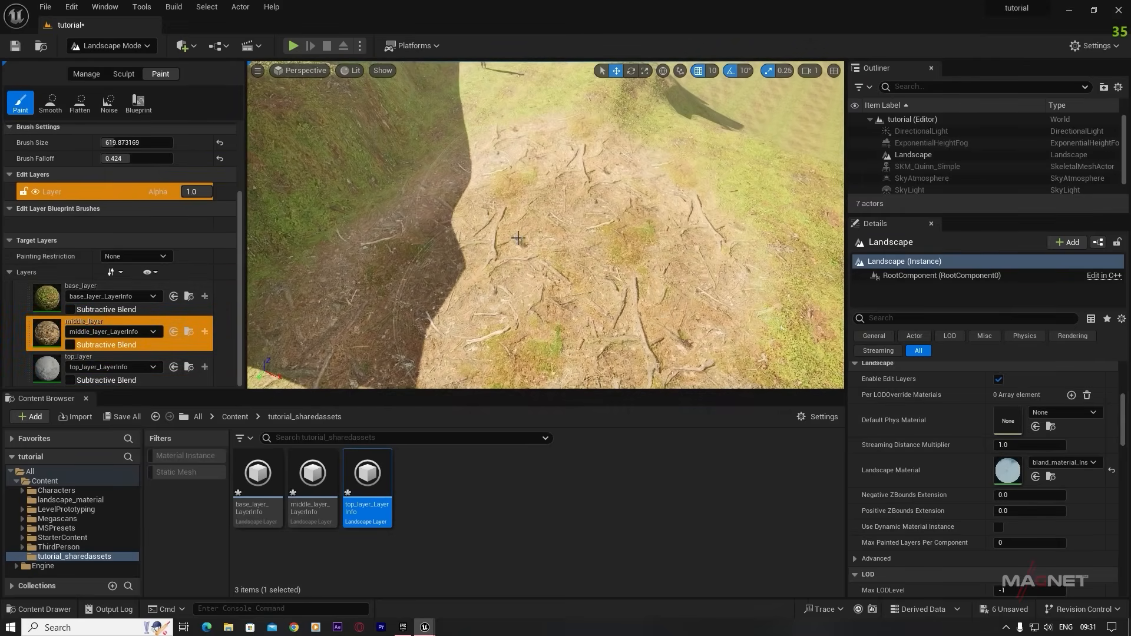
pyautogui.moveTo(546, 236)
pyautogui.mouseDown(button='right')
pyautogui.moveTo(548, 271)
pyautogui.moveTo(566, 266)
pyautogui.moveTo(548, 177)
pyautogui.moveTo(519, 184)
pyautogui.moveTo(527, 240)
pyautogui.moveTo(513, 207)
pyautogui.moveTo(530, 189)
pyautogui.moveTo(533, 212)
pyautogui.moveTo(536, 189)
pyautogui.moveTo(521, 189)
pyautogui.moveTo(539, 241)
pyautogui.moveTo(567, 262)
pyautogui.mouseUp(button='right')
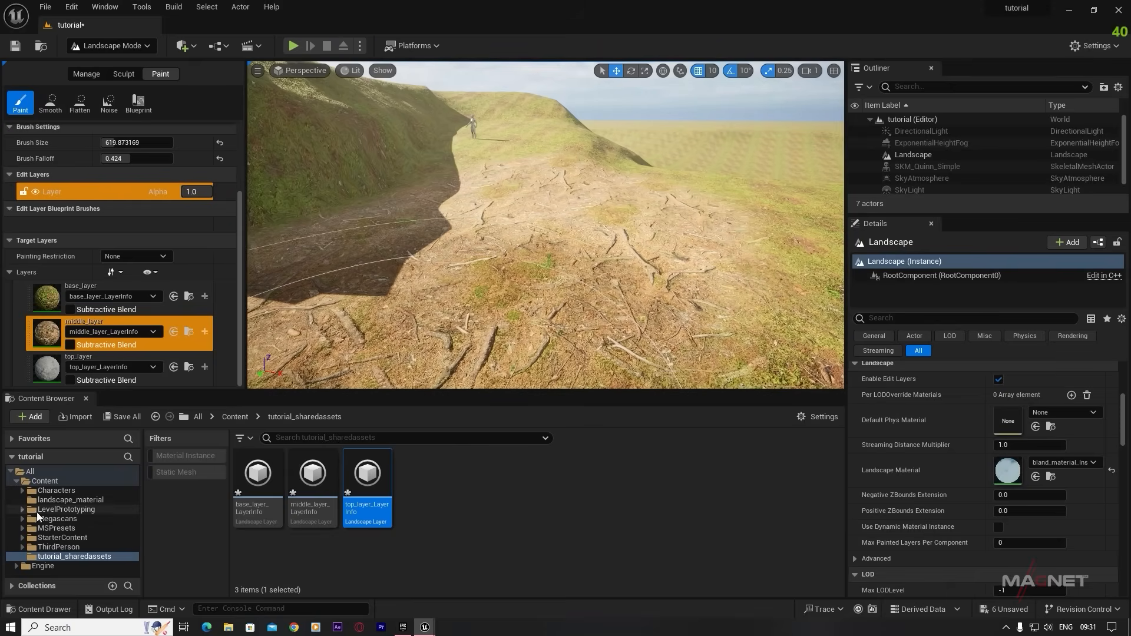
# - Open bland_material_Inst from the landscape_material folder and place its restored window so the painted ground stays in view
pyautogui.click(66, 500)
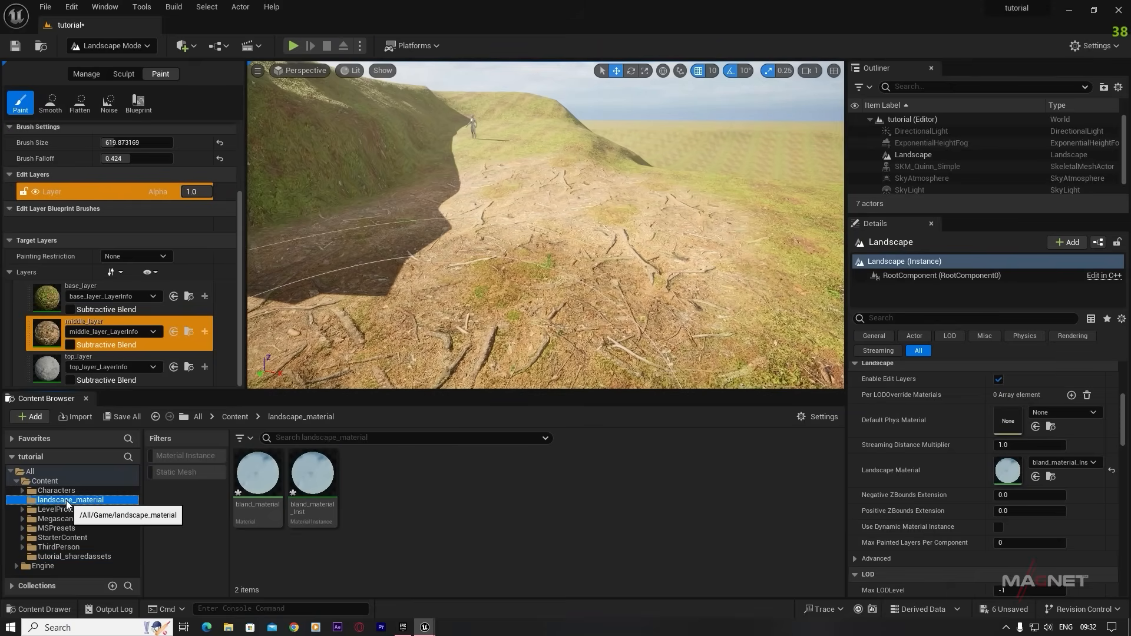
pyautogui.doubleClick(307, 475)
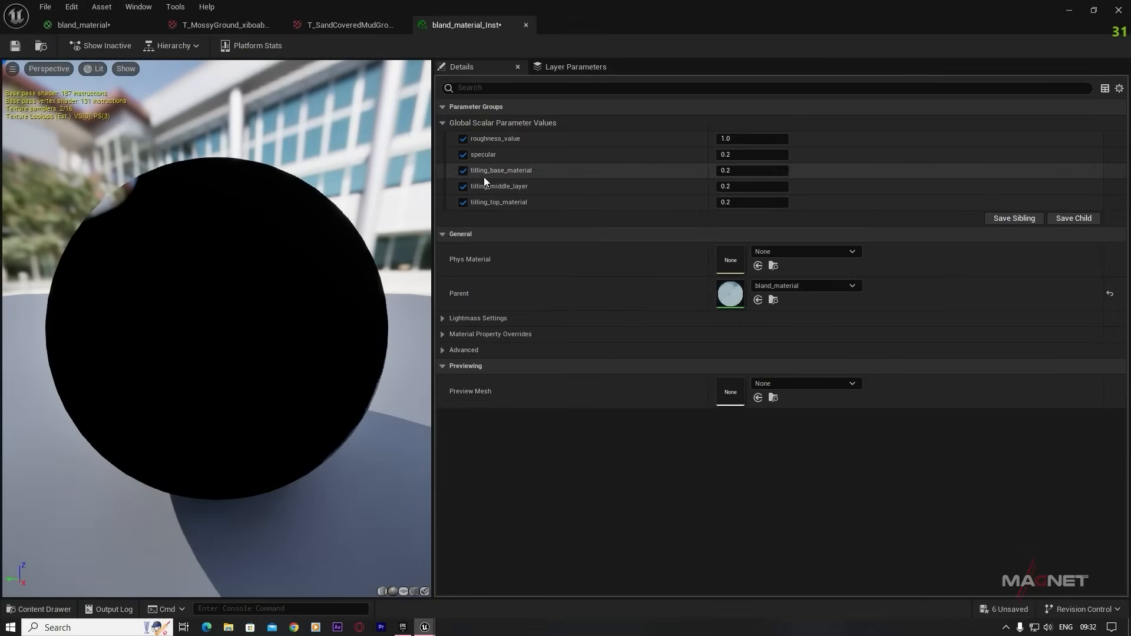
pyautogui.click(1097, 10)
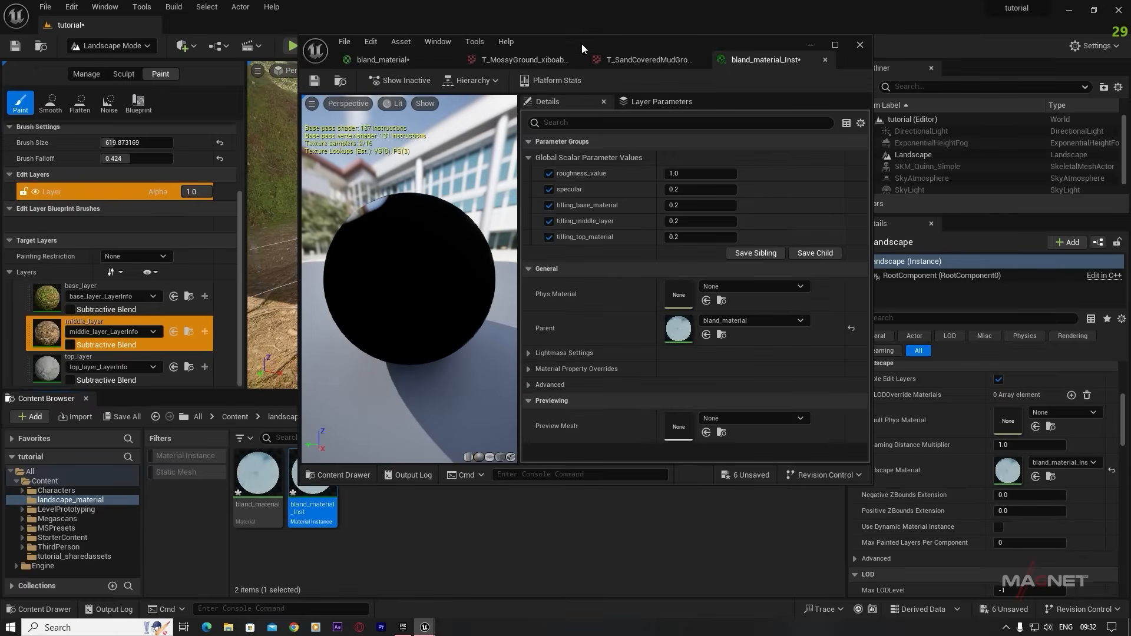
pyautogui.moveTo(581, 44); pyautogui.dragTo(864, 84)
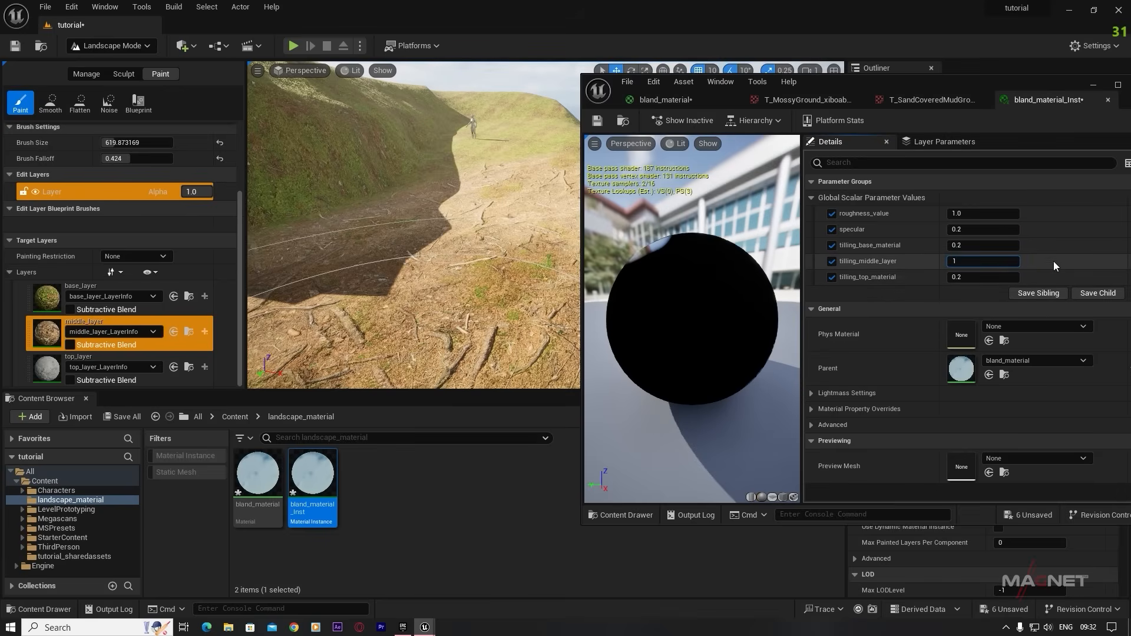
# - Compare tilling_middle_layer values of 1, about 1.33 and 0.06, set it to about 0.708, and return to the level editor
pyautogui.press('Return')
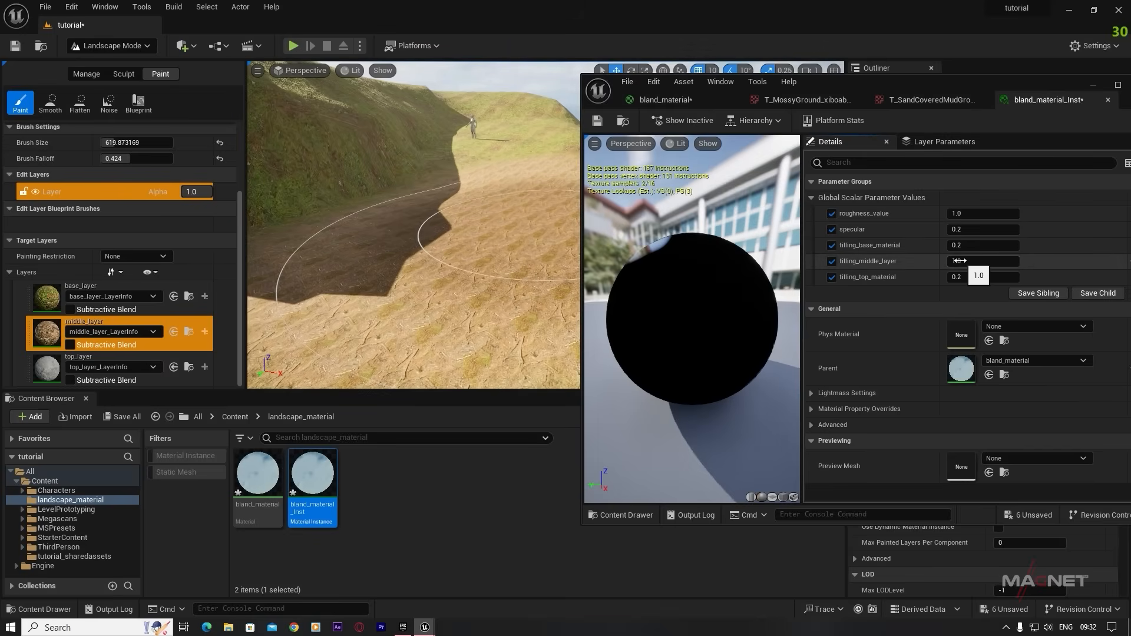
pyautogui.moveTo(961, 261); pyautogui.dragTo(966, 262)
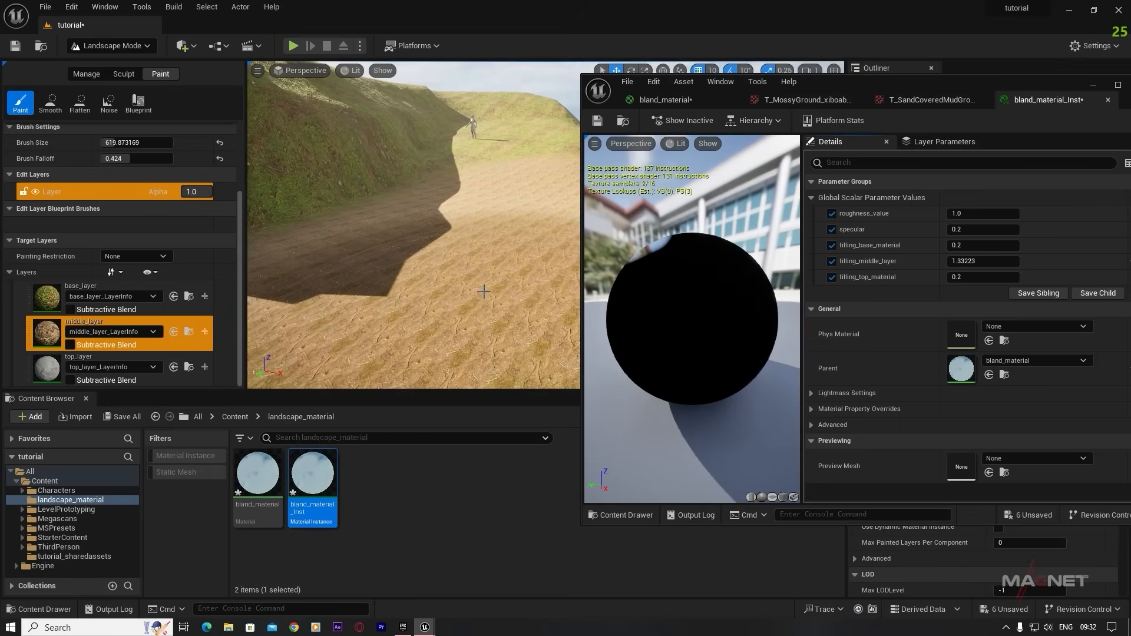
pyautogui.moveTo(497, 307)
pyautogui.mouseDown(button='right')
pyautogui.moveTo(502, 360)
pyautogui.moveTo(504, 314)
pyautogui.mouseUp(button='right')
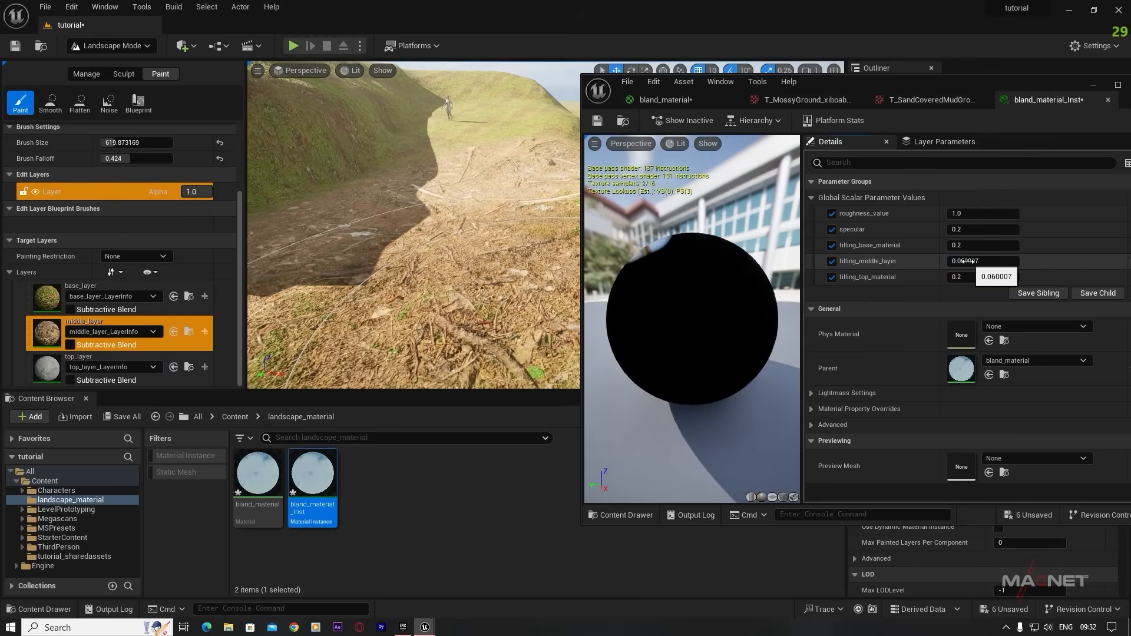
pyautogui.moveTo(971, 261); pyautogui.dragTo(972, 261)
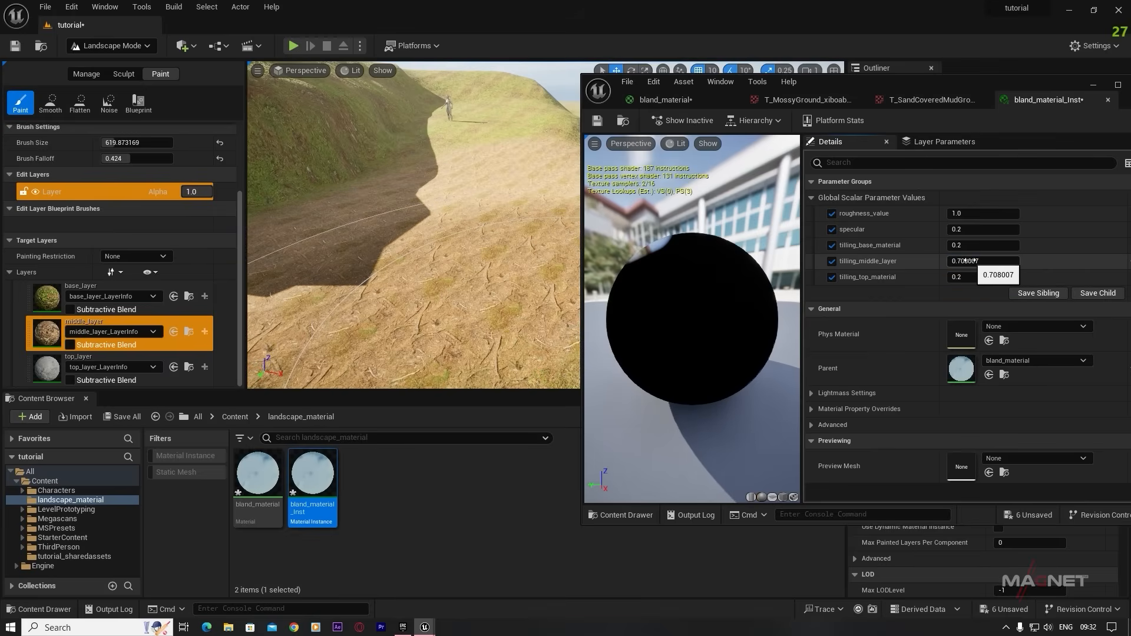
pyautogui.click(1058, 529)
# - Paint top_layer over the middle_layer patch in front of the mannequin and inspect the rocky surface up close
pyautogui.scroll(-5, 479, 277)
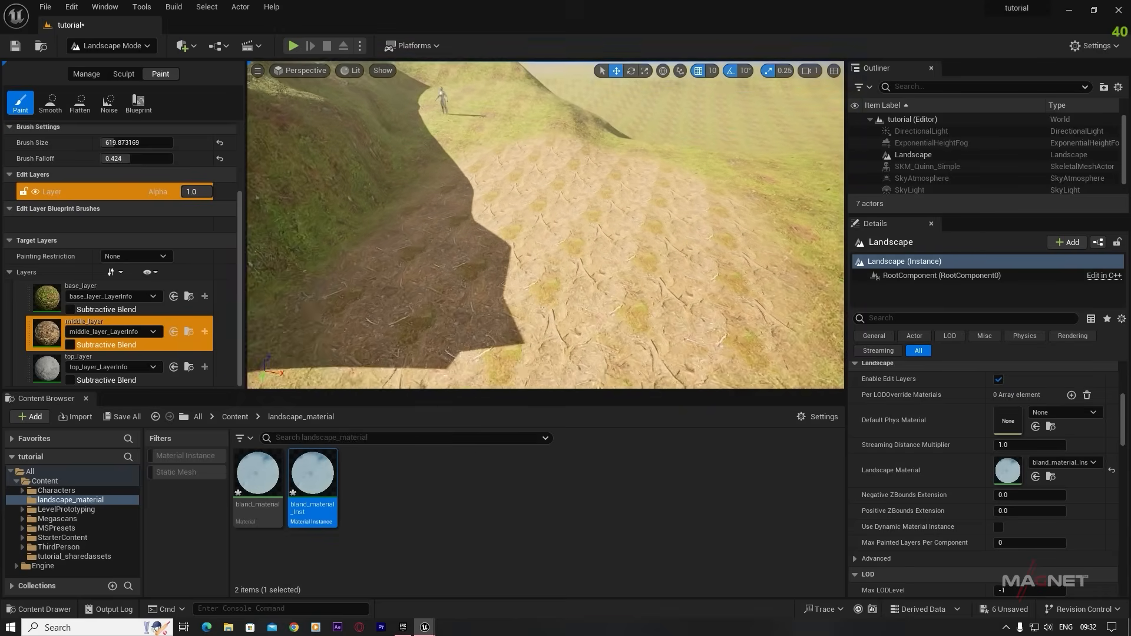
pyautogui.click(53, 372)
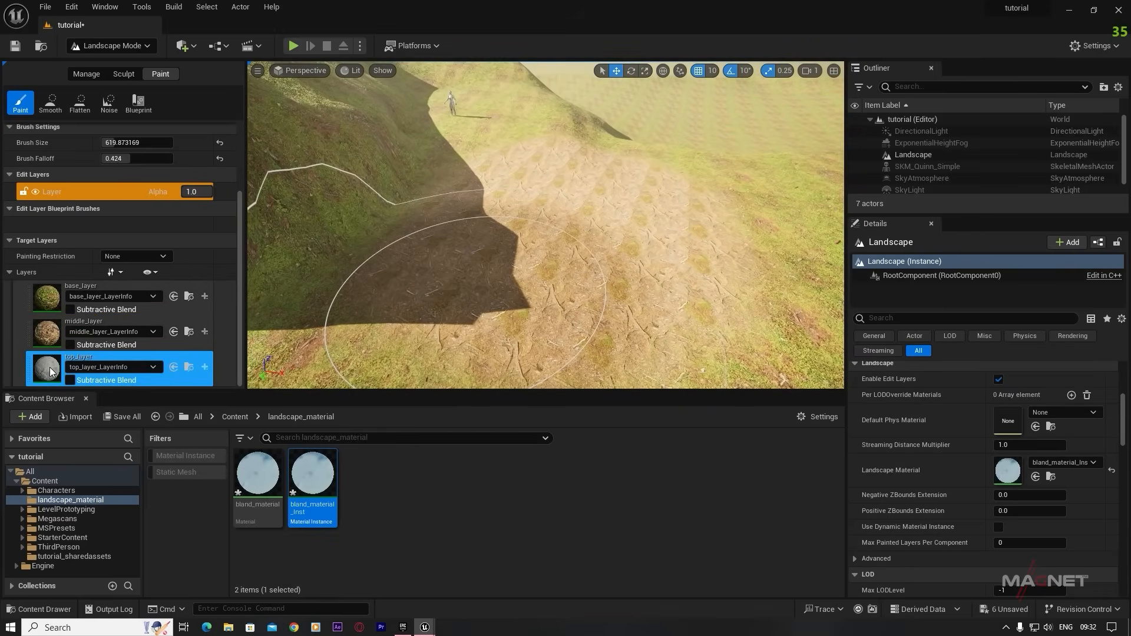
pyautogui.moveTo(540, 253)
pyautogui.mouseDown()
pyautogui.moveTo(550, 236)
pyautogui.moveTo(602, 269)
pyautogui.mouseUp()
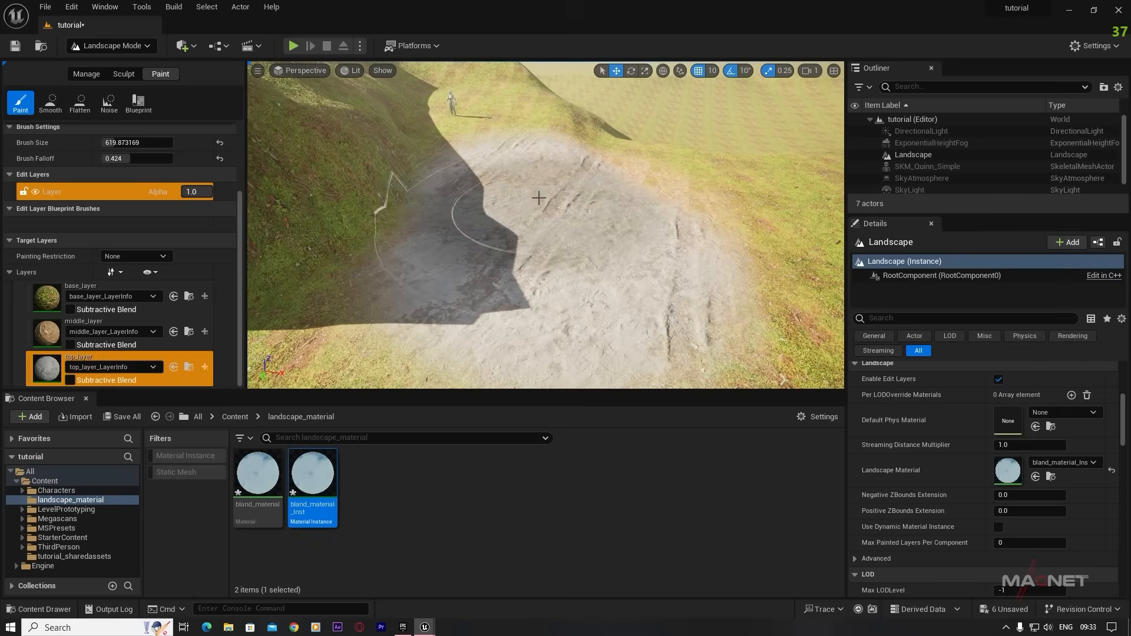
pyautogui.press('w')
pyautogui.moveTo(593, 263)
pyautogui.mouseDown(button='right')
pyautogui.moveTo(604, 274)
pyautogui.moveTo(560, 244)
pyautogui.mouseUp(button='right')
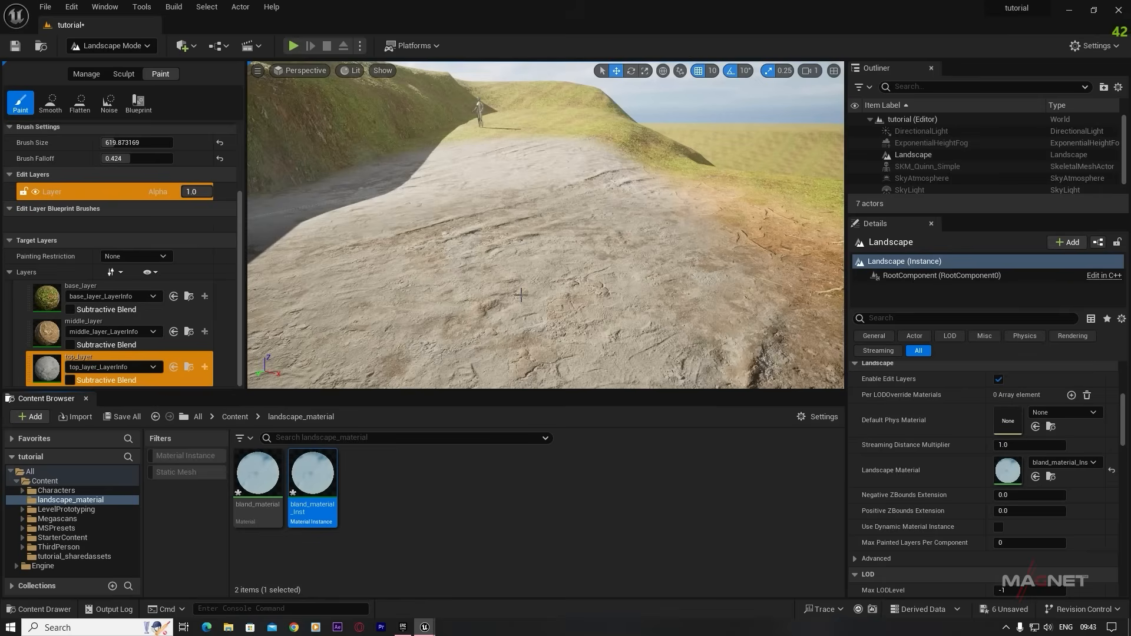
pyautogui.moveTo(560, 245)
pyautogui.mouseDown(button='right')
pyautogui.moveTo(571, 229)
pyautogui.moveTo(530, 235)
pyautogui.moveTo(551, 226)
pyautogui.moveTo(543, 257)
pyautogui.moveTo(560, 242)
pyautogui.mouseUp(button='right')
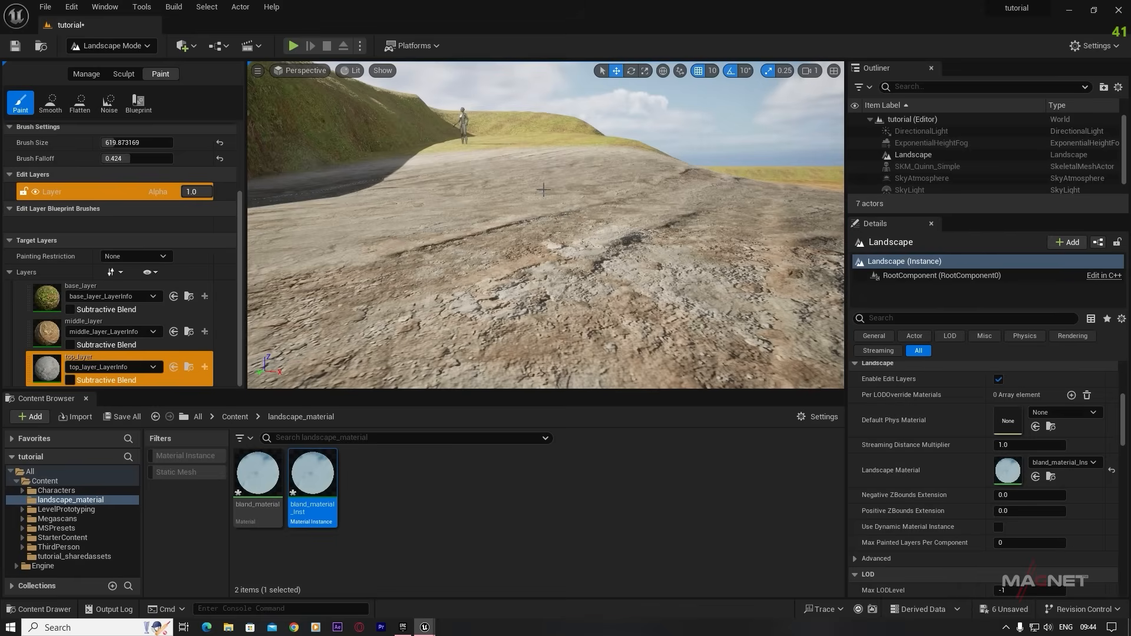
# - Switch to Selection mode, enable Nanite on the landscape and build its Nanite data
pyautogui.click(131, 48)
pyautogui.click(106, 62)
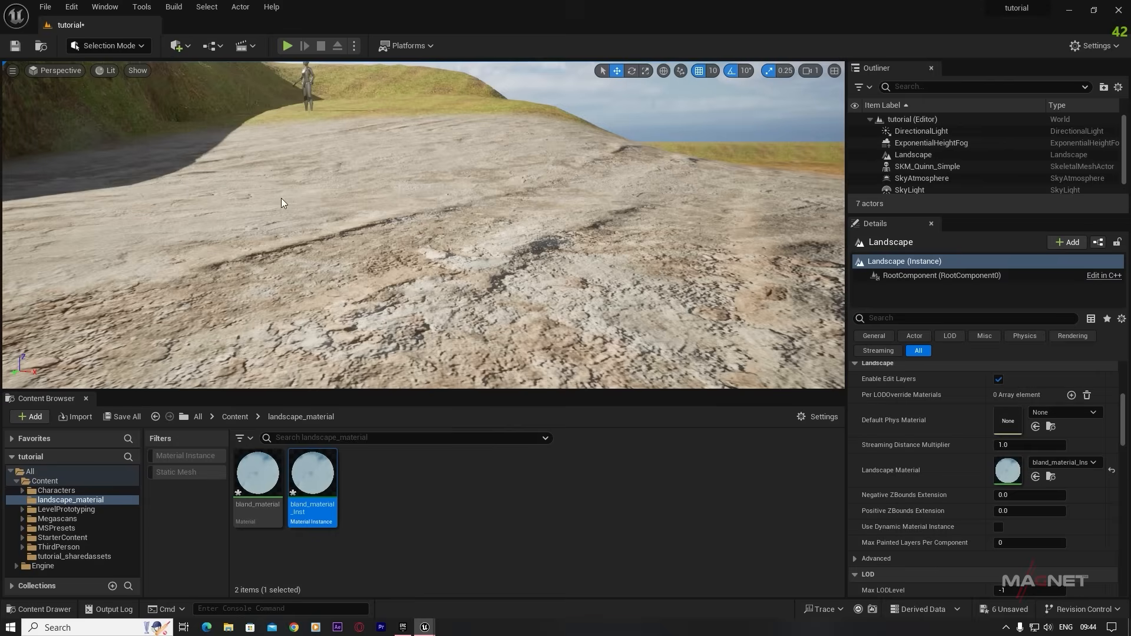
pyautogui.click(494, 233)
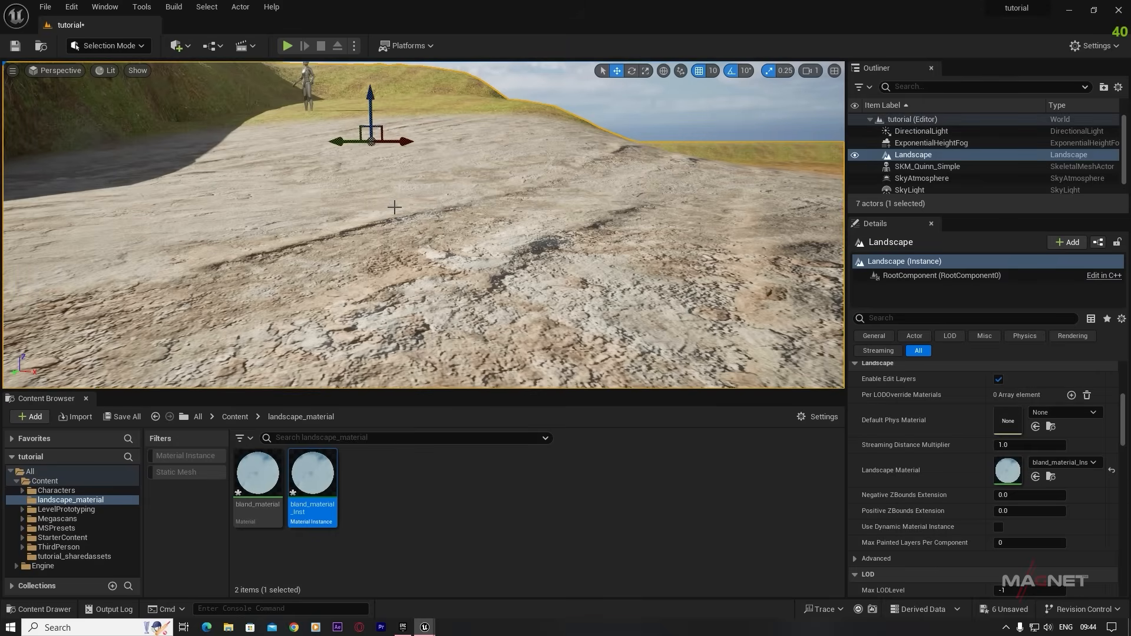
pyautogui.scroll(-10, 984, 472)
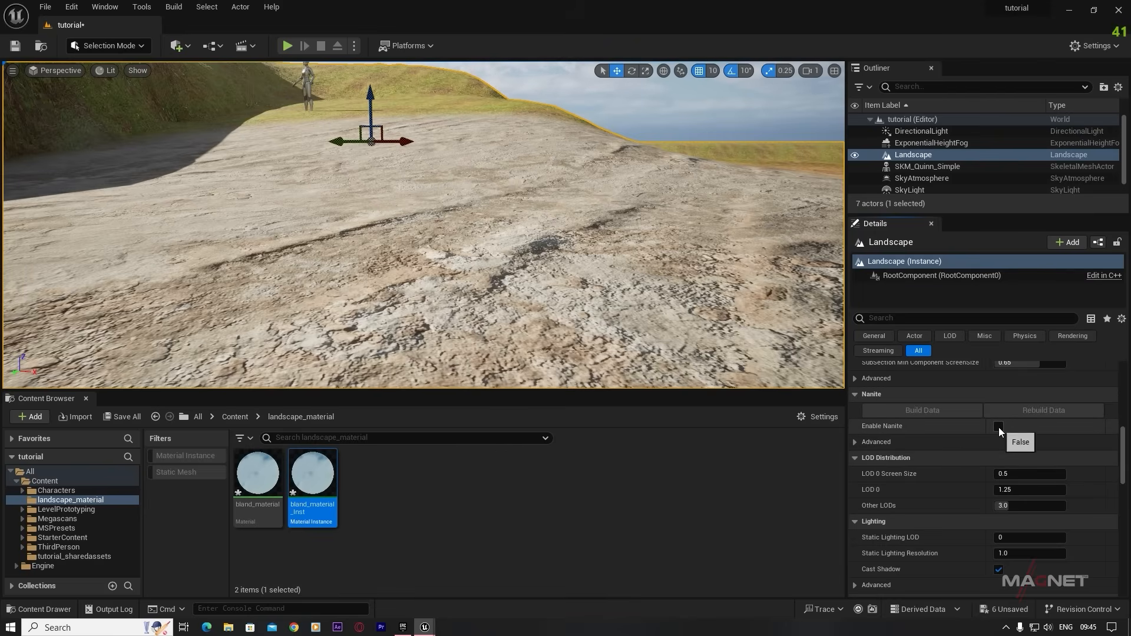
pyautogui.click(999, 427)
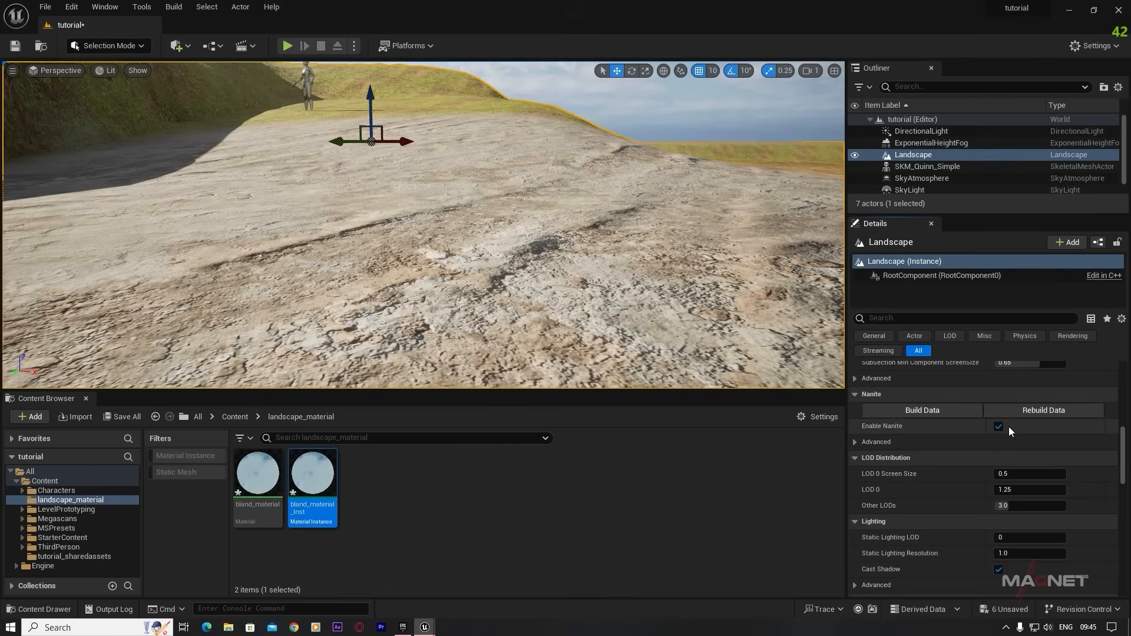
pyautogui.click(923, 411)
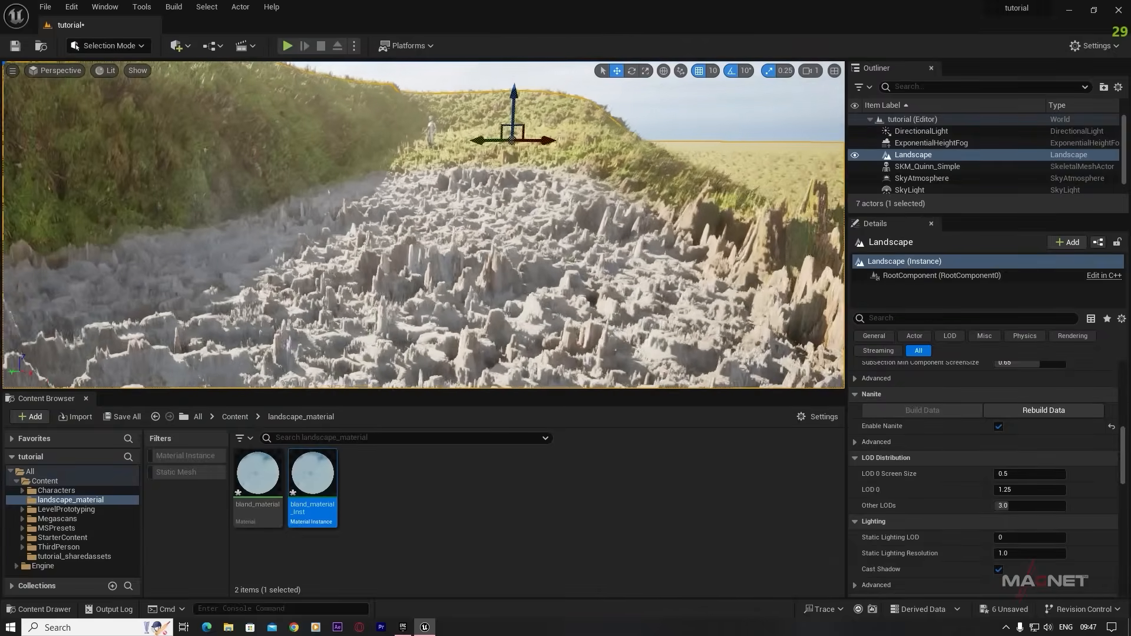
pyautogui.moveTo(423, 224); pyautogui.dragTo(605, 269, button='right')
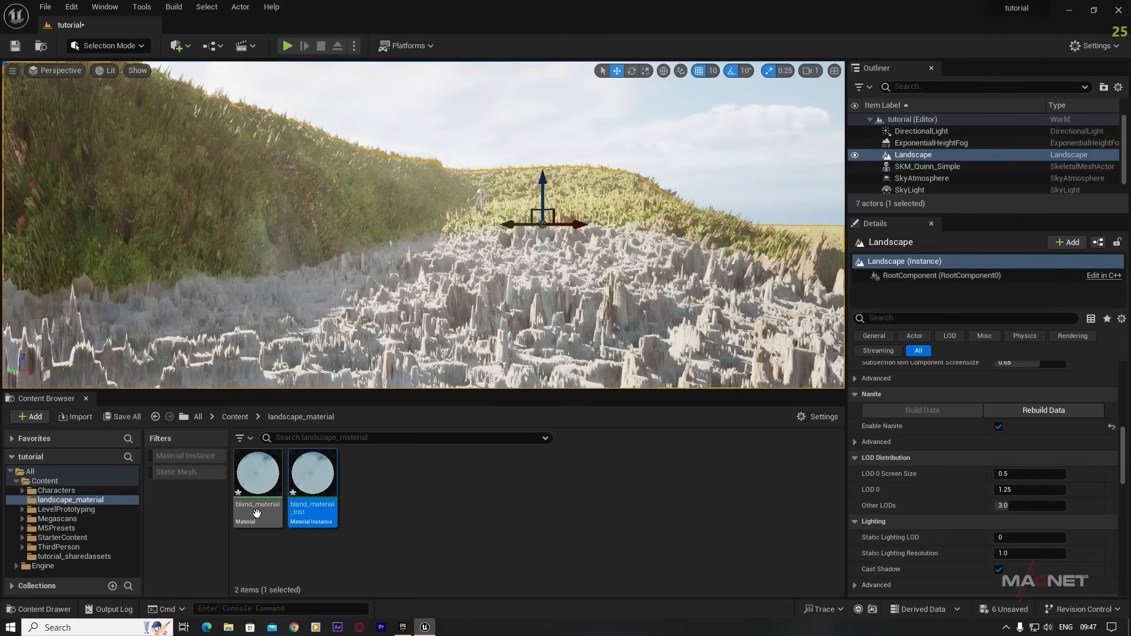
# - Open the bland_material graph and move and enlarge its window so the landscape remains partly visible
pyautogui.click(256, 475)
pyautogui.doubleClick(257, 476)
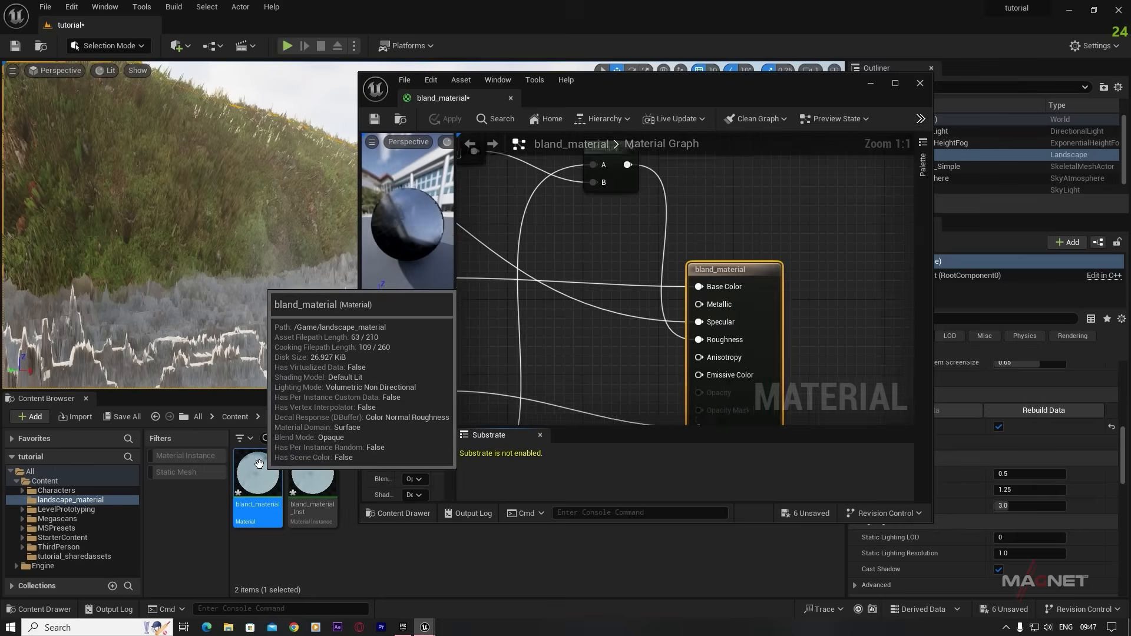
pyautogui.moveTo(605, 373); pyautogui.dragTo(669, 232, button='right')
pyautogui.moveTo(674, 83); pyautogui.dragTo(833, 26)
pyautogui.moveTo(820, 466); pyautogui.dragTo(827, 582)
# - Set the bland_material's Nanite displacement magnitude to 0.02, apply the change and inspect the landscape surface
pyautogui.scroll(-4, 813, 360)
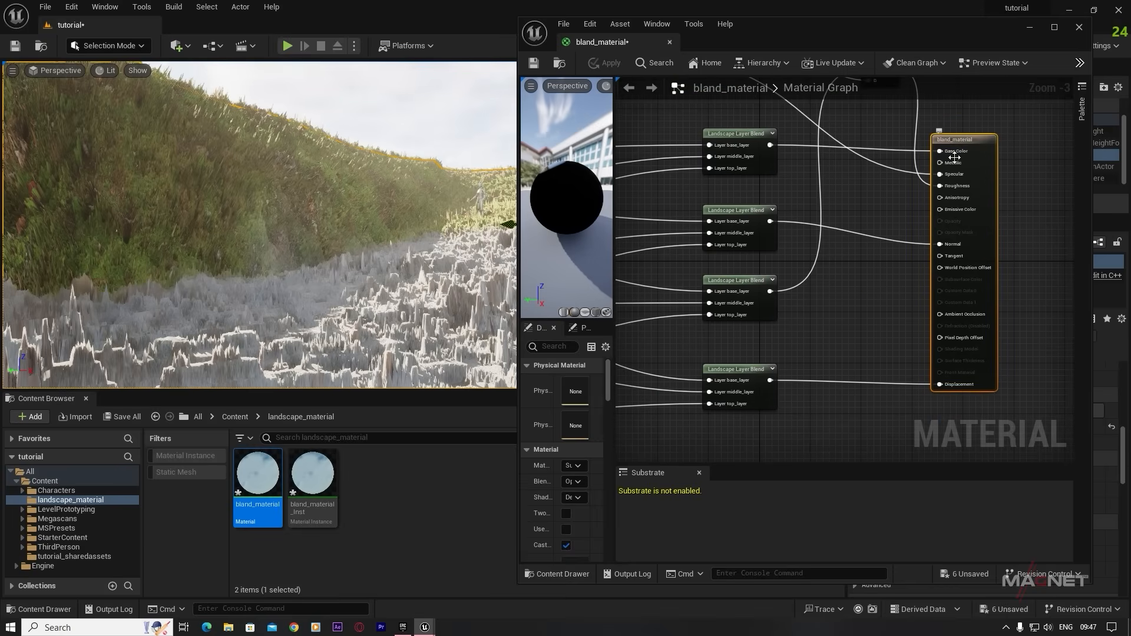
pyautogui.moveTo(615, 259); pyautogui.dragTo(755, 258)
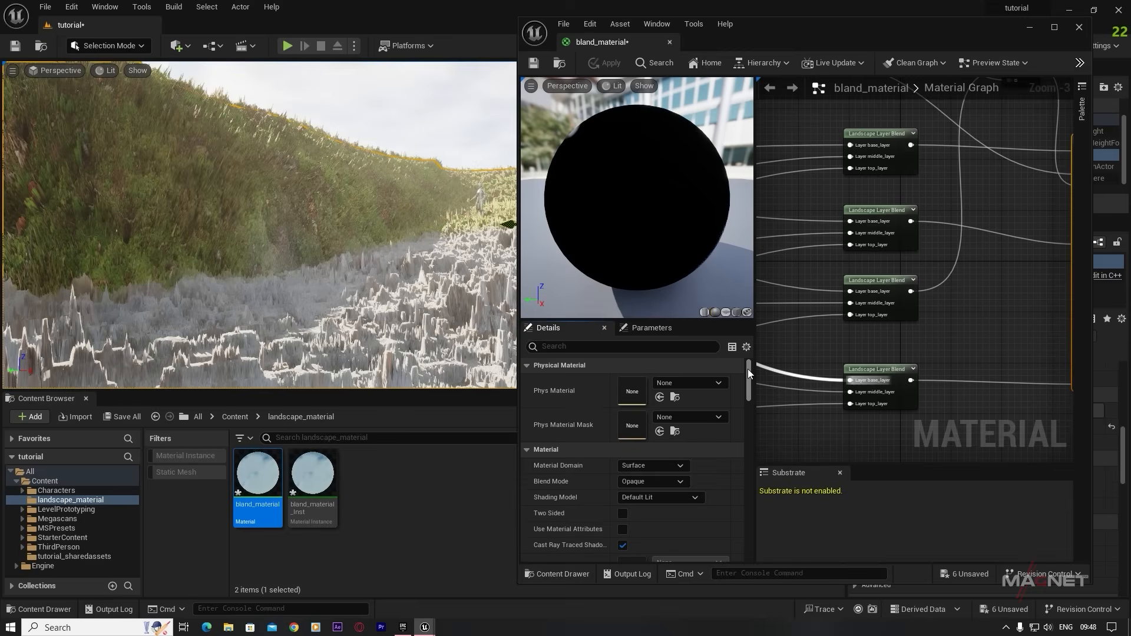
pyautogui.moveTo(748, 369); pyautogui.dragTo(748, 395)
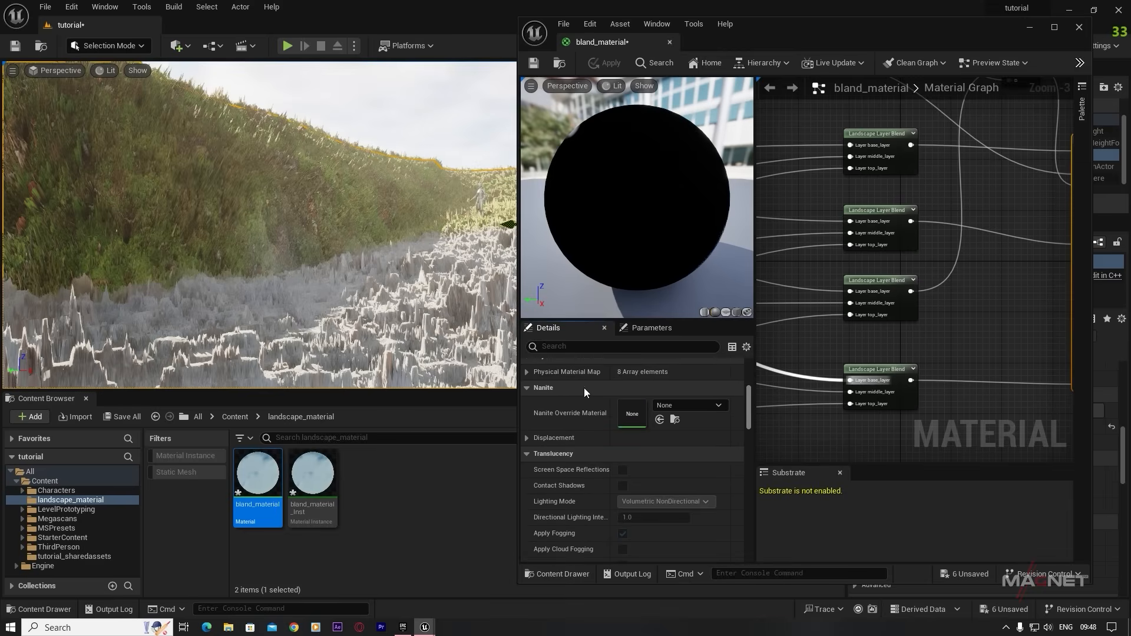
pyautogui.click(527, 437)
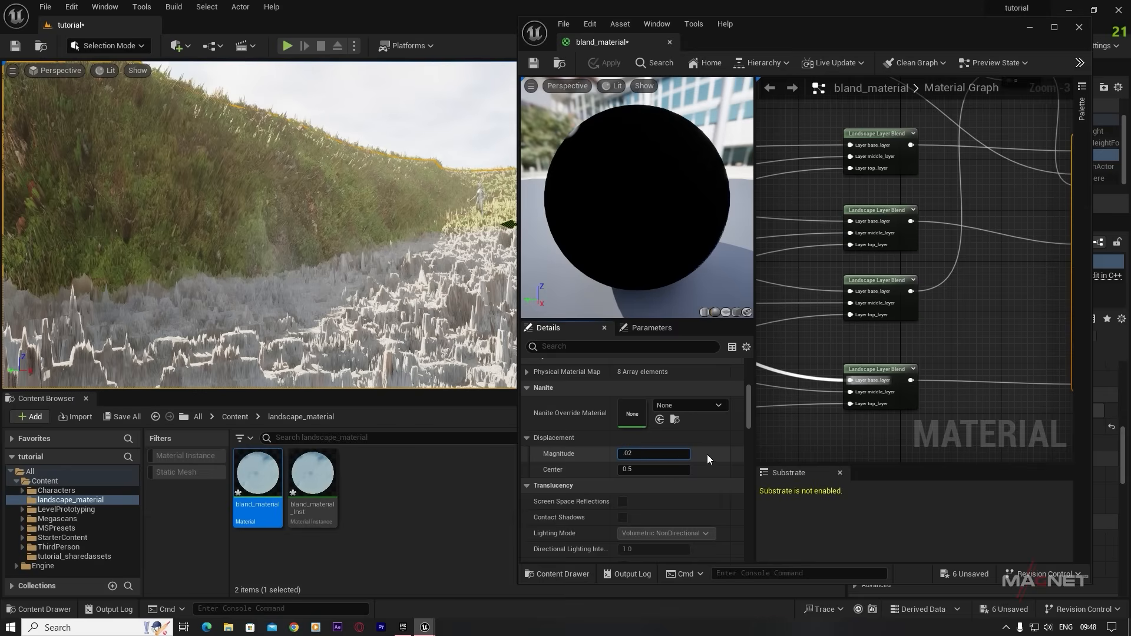
pyautogui.press('Return')
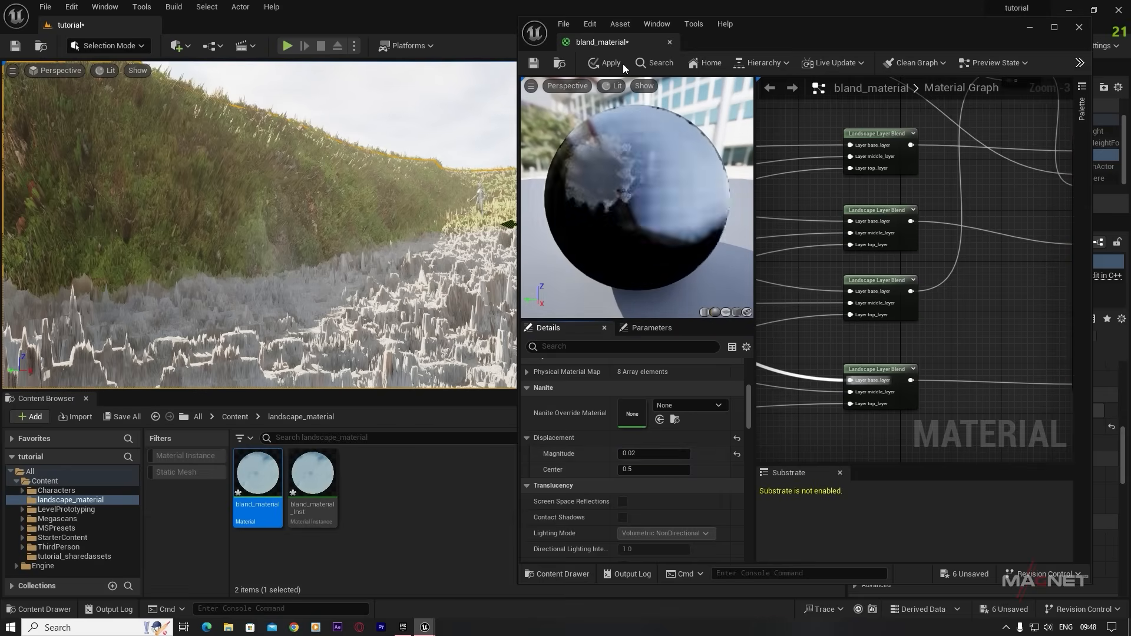
pyautogui.click(611, 63)
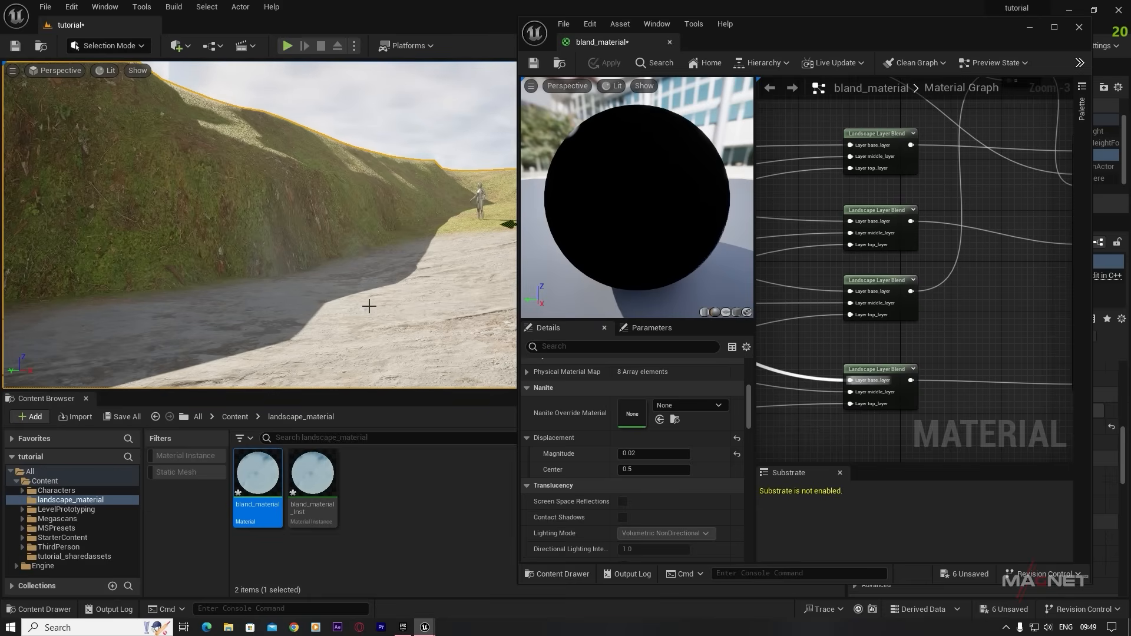
pyautogui.moveTo(259, 224); pyautogui.dragTo(298, 248, button='right')
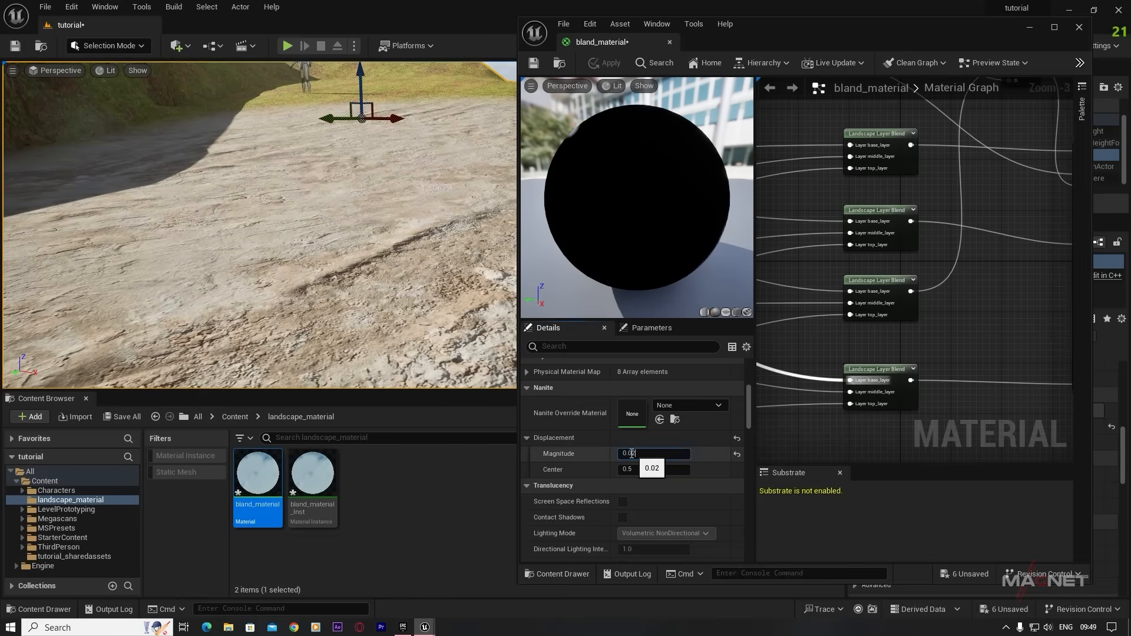
# - Set the displacement magnitude to 0.1 and save bland_material
pyautogui.write('0.')
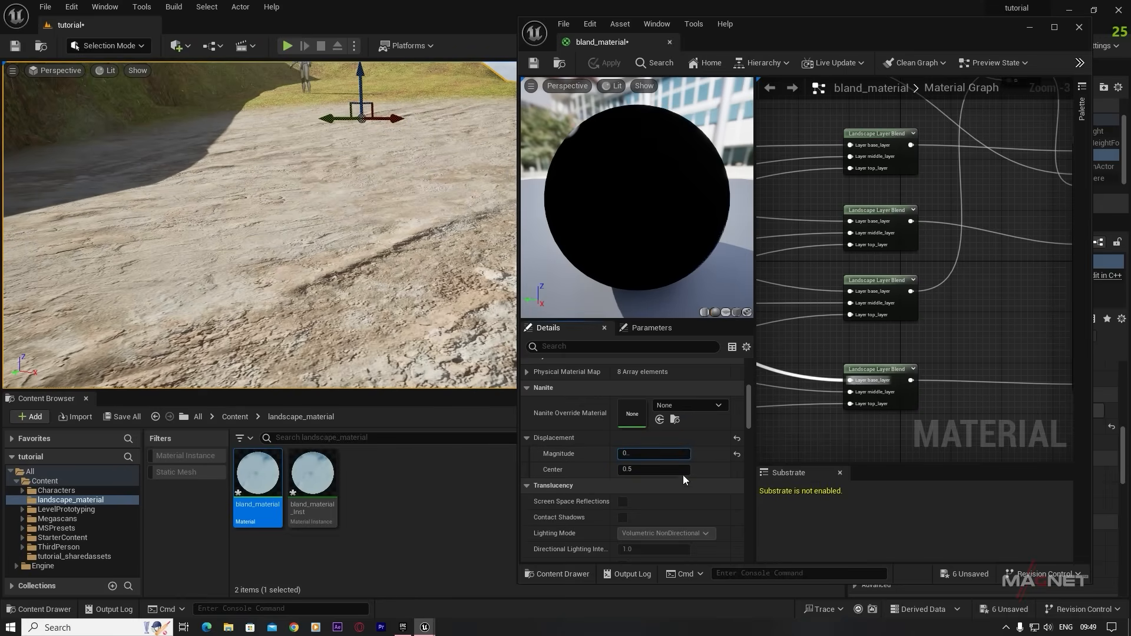
pyautogui.write('1')
pyautogui.press('Return')
pyautogui.moveTo(367, 251); pyautogui.dragTo(492, 200, button='right')
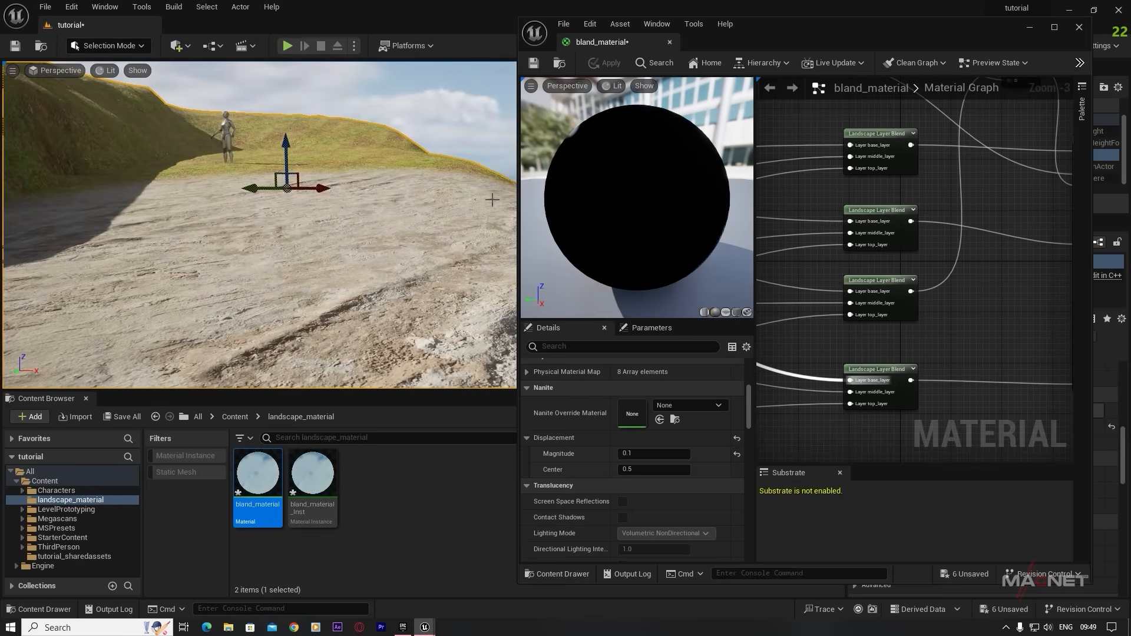
pyautogui.click(537, 61)
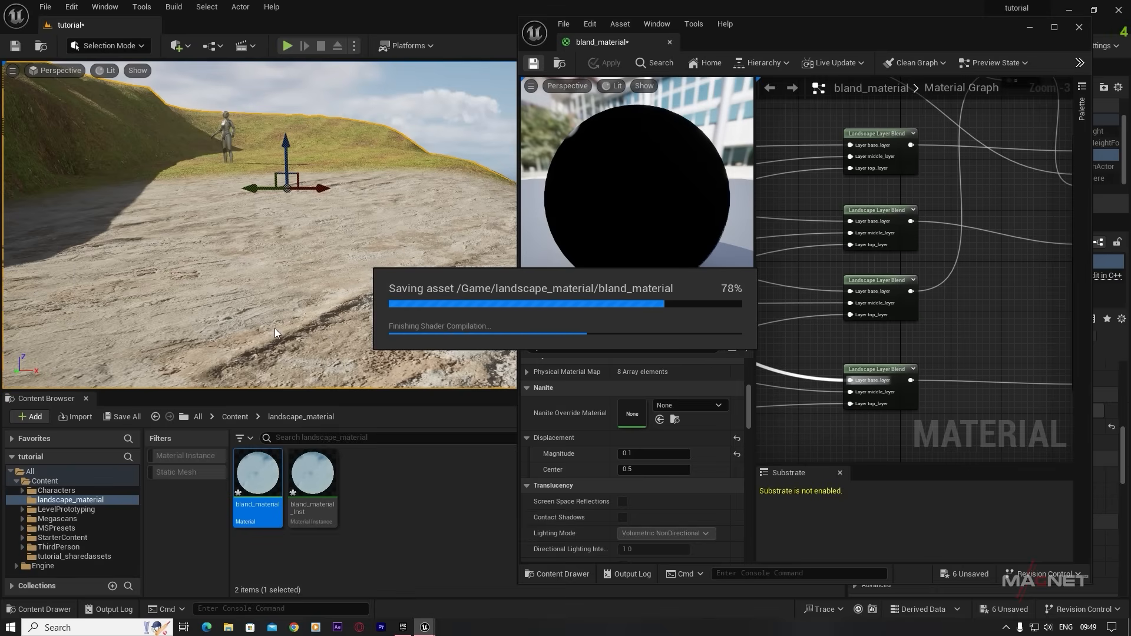
pyautogui.moveTo(282, 285)
pyautogui.mouseDown(button='right')
pyautogui.moveTo(262, 283)
pyautogui.moveTo(224, 310)
pyautogui.moveTo(272, 301)
pyautogui.mouseUp(button='right')
pyautogui.moveTo(368, 303); pyautogui.dragTo(350, 288, button='right')
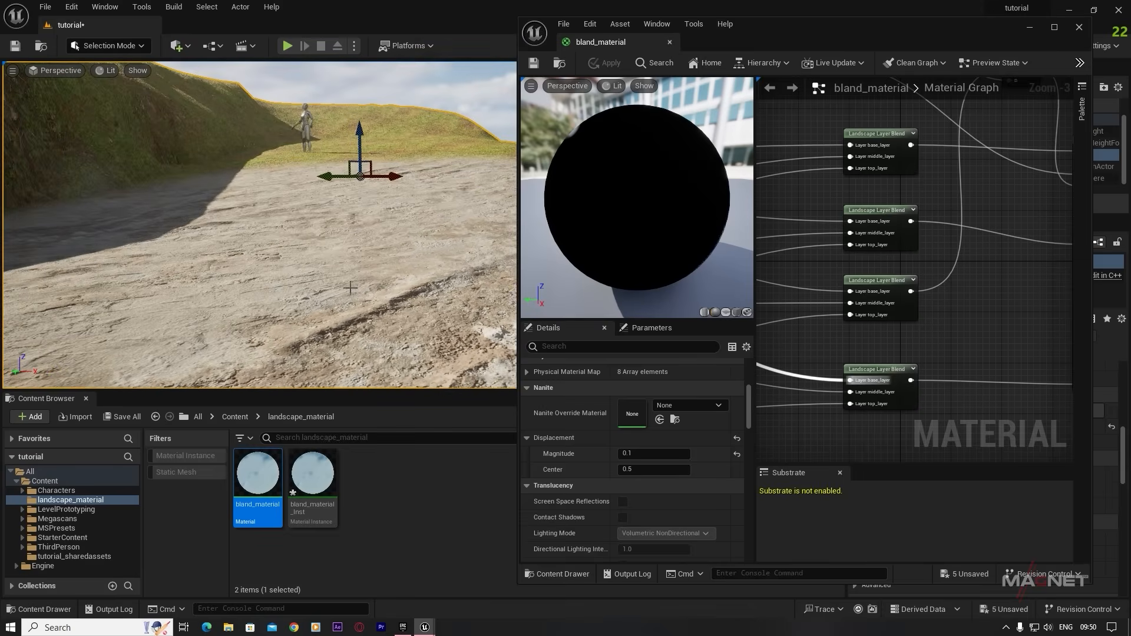
# - Minimize the material editor and inspect the displaced roots, rock and grass on the landscape up close
pyautogui.click(1030, 27)
pyautogui.moveTo(439, 275); pyautogui.dragTo(401, 322, button='right')
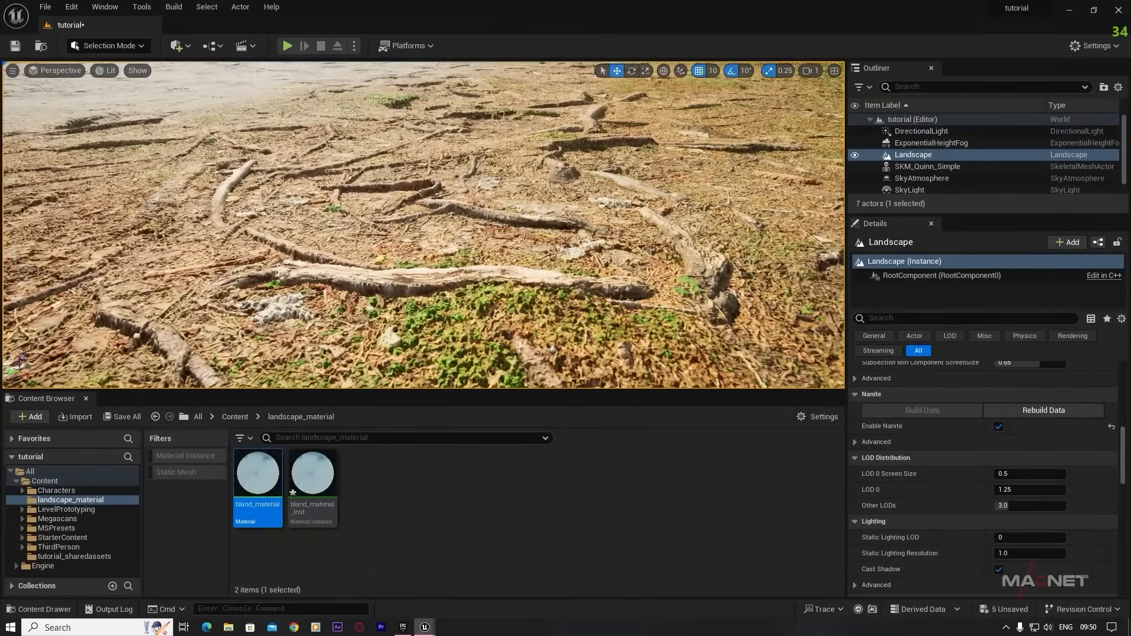
pyautogui.moveTo(588, 243); pyautogui.dragTo(468, 218, button='right')
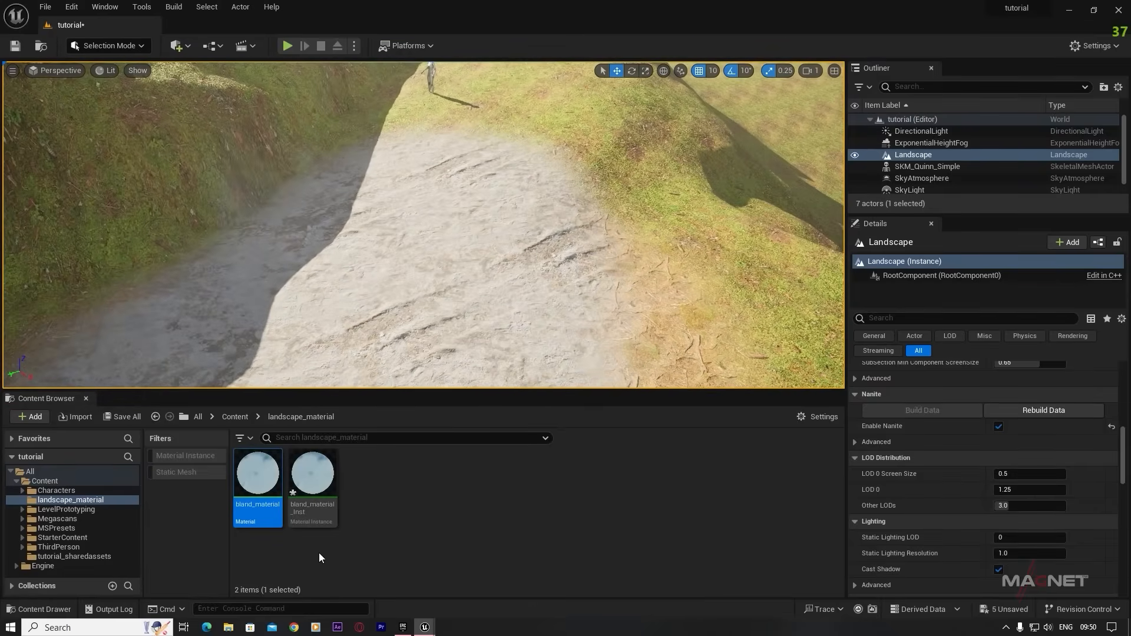
# - Switch to Landscape mode and paint middle_layer over the slope and the flat ground beside the ridge
pyautogui.click(121, 47)
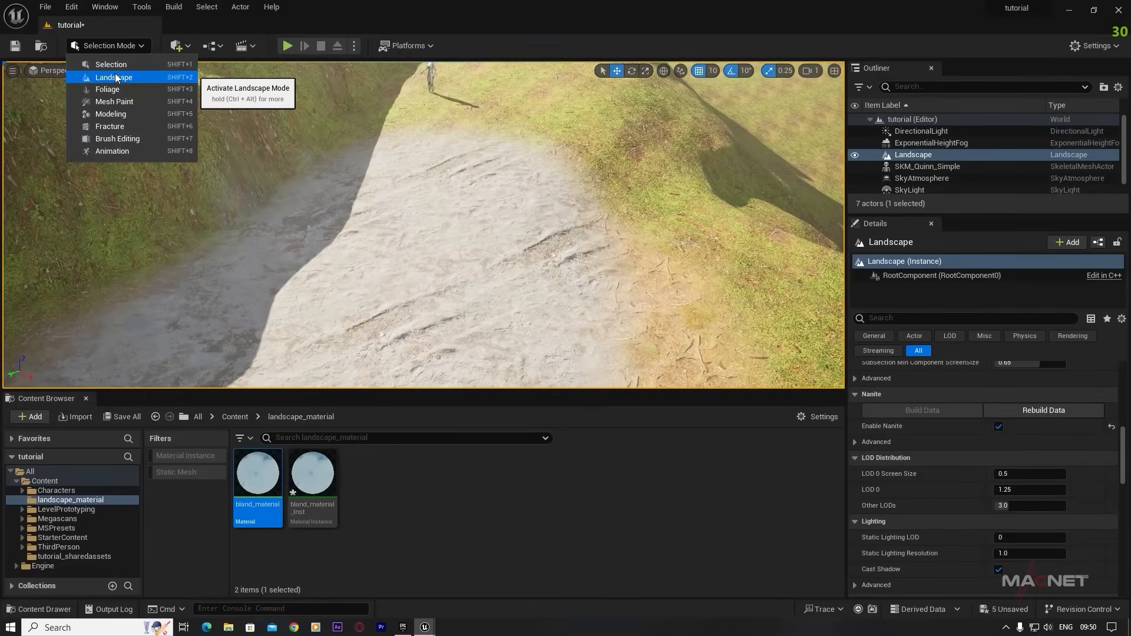
pyautogui.click(107, 47)
pyautogui.scroll(-3, 188, 347)
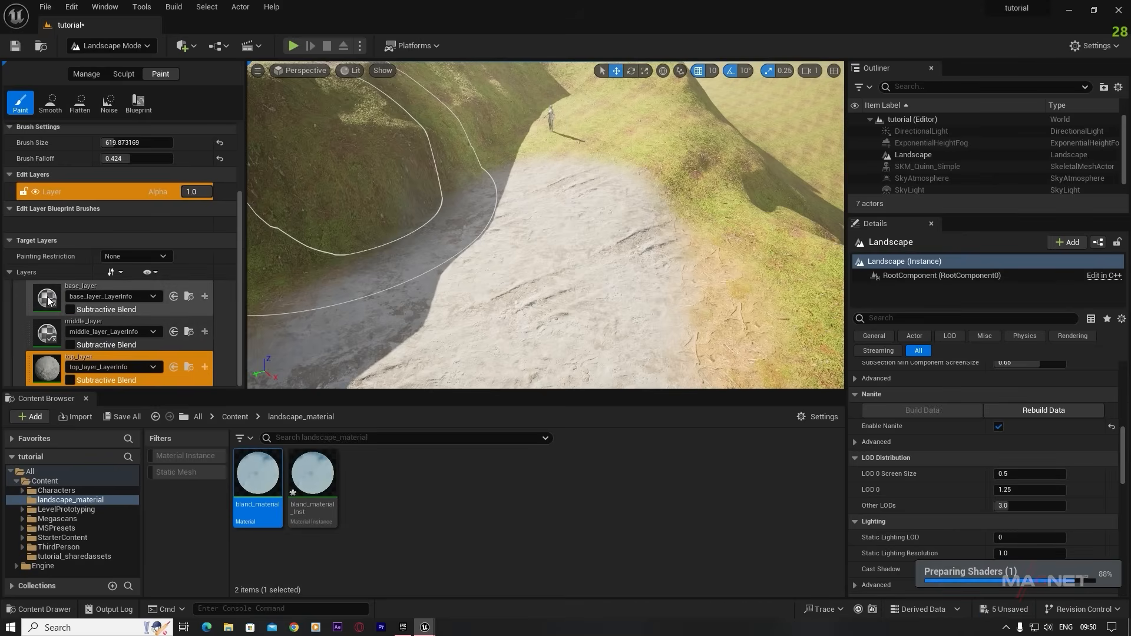
pyautogui.click(42, 339)
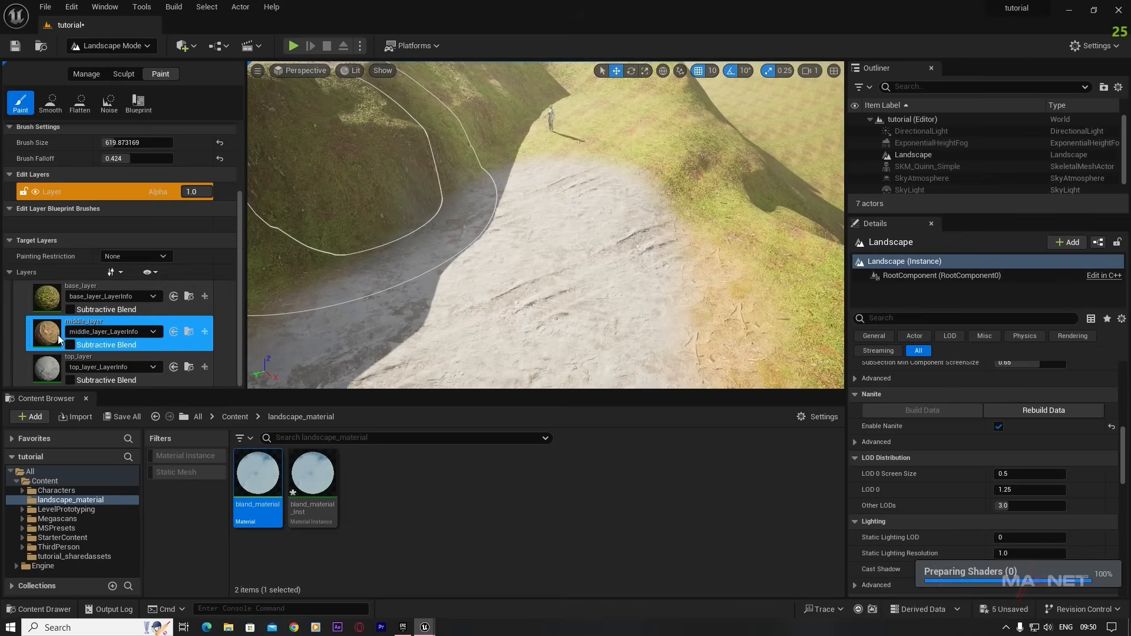
pyautogui.moveTo(448, 236)
pyautogui.mouseDown(button='right')
pyautogui.moveTo(507, 207)
pyautogui.moveTo(625, 198)
pyautogui.moveTo(584, 247)
pyautogui.moveTo(538, 232)
pyautogui.mouseUp(button='right')
pyautogui.moveTo(538, 233)
pyautogui.mouseDown()
pyautogui.moveTo(520, 186)
pyautogui.moveTo(479, 297)
pyautogui.moveTo(539, 247)
pyautogui.mouseUp()
pyautogui.moveTo(539, 247); pyautogui.dragTo(625, 259, button='right')
pyautogui.moveTo(625, 259); pyautogui.dragTo(623, 296)
pyautogui.moveTo(624, 296); pyautogui.dragTo(630, 253, button='right')
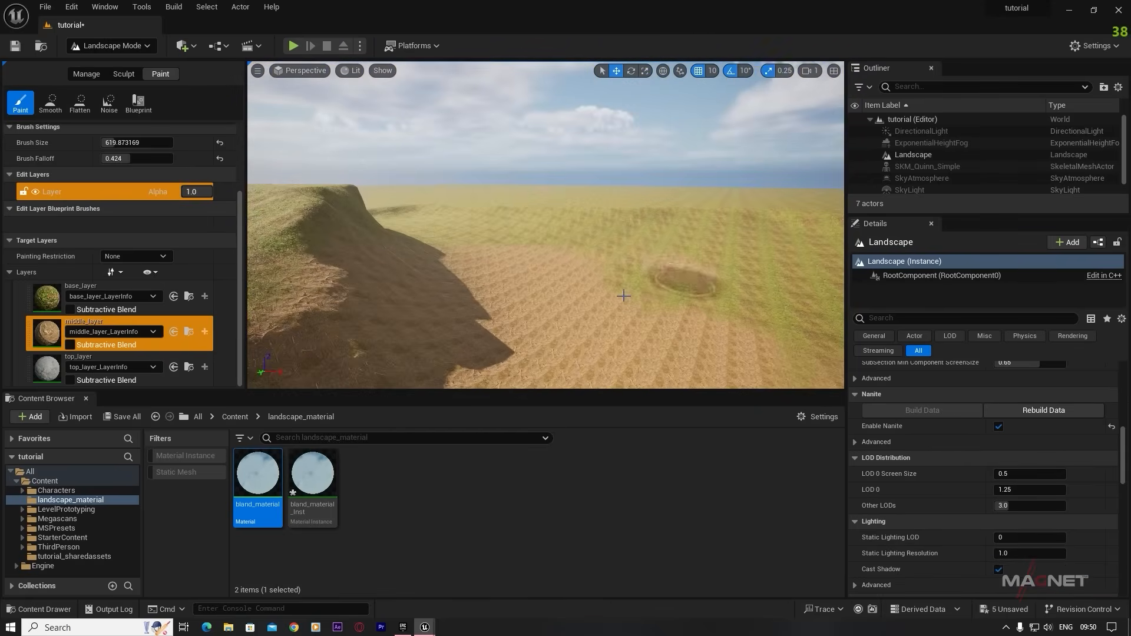
pyautogui.moveTo(623, 296); pyautogui.dragTo(599, 159, button='right')
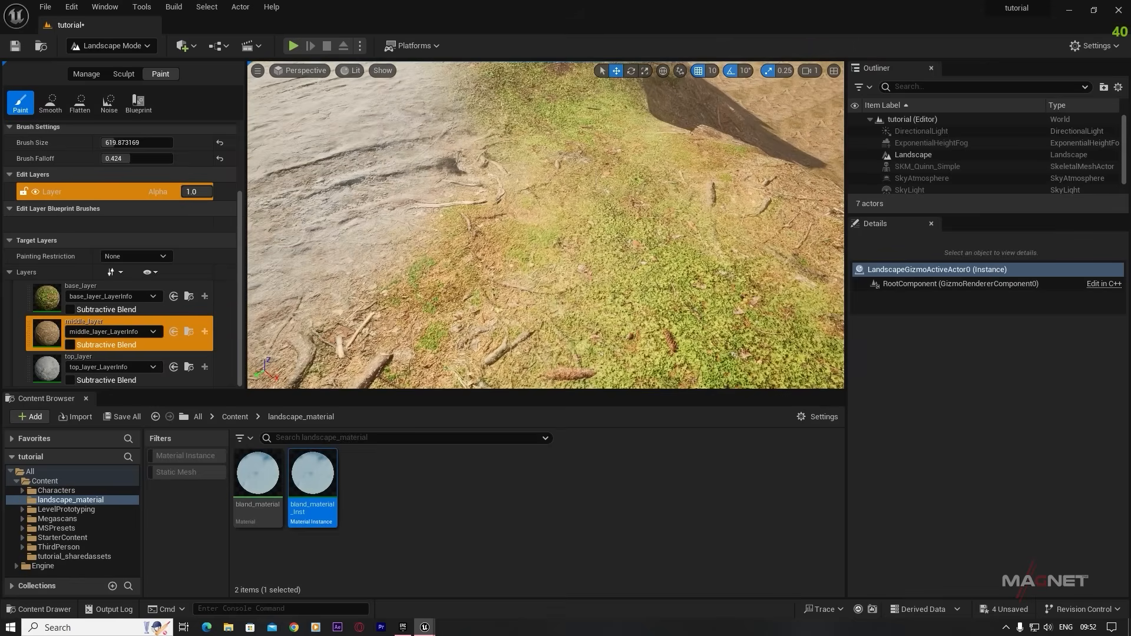
# - Reduce the brush size to about 278 and paint middle_layer along the ridge and embankments beside the path
pyautogui.moveTo(546, 236); pyautogui.dragTo(518, 235, button='right')
pyautogui.press('w')
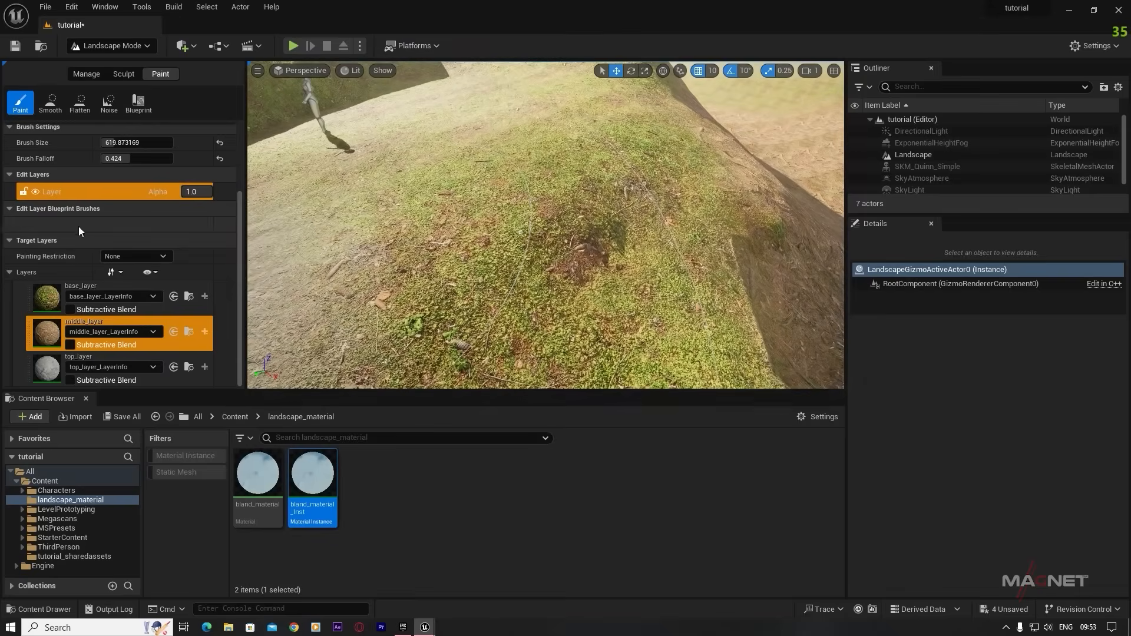
pyautogui.moveTo(125, 143); pyautogui.dragTo(117, 143)
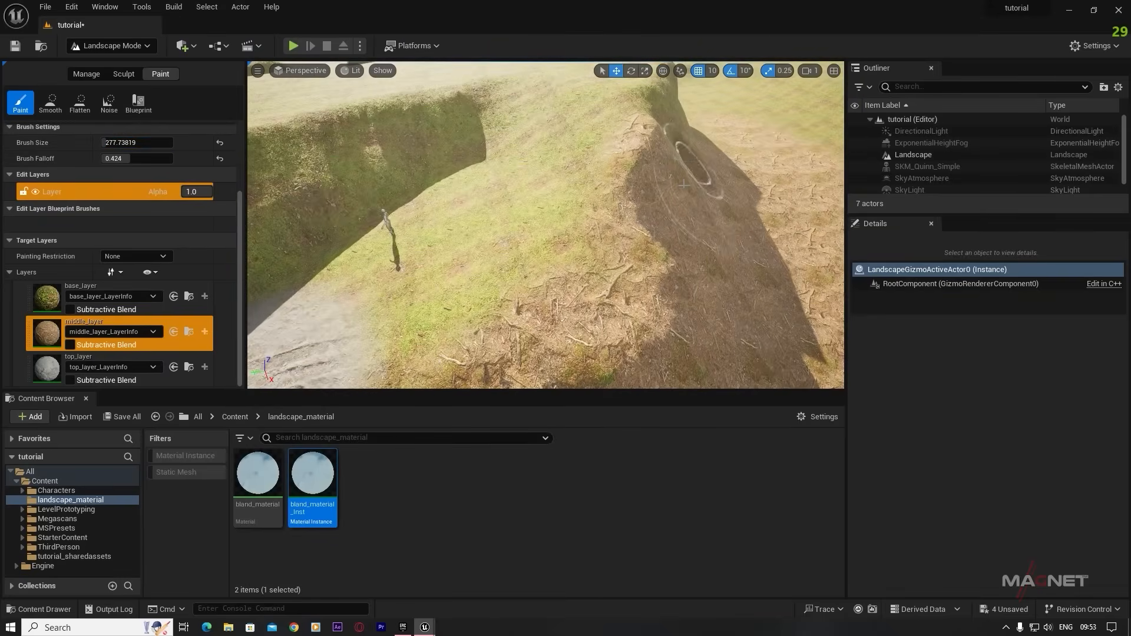
pyautogui.moveTo(546, 236); pyautogui.dragTo(539, 234, button='right')
# - Extend the path past the mannequin with top_layer and paint base_layer grass along its bank
pyautogui.click(136, 377)
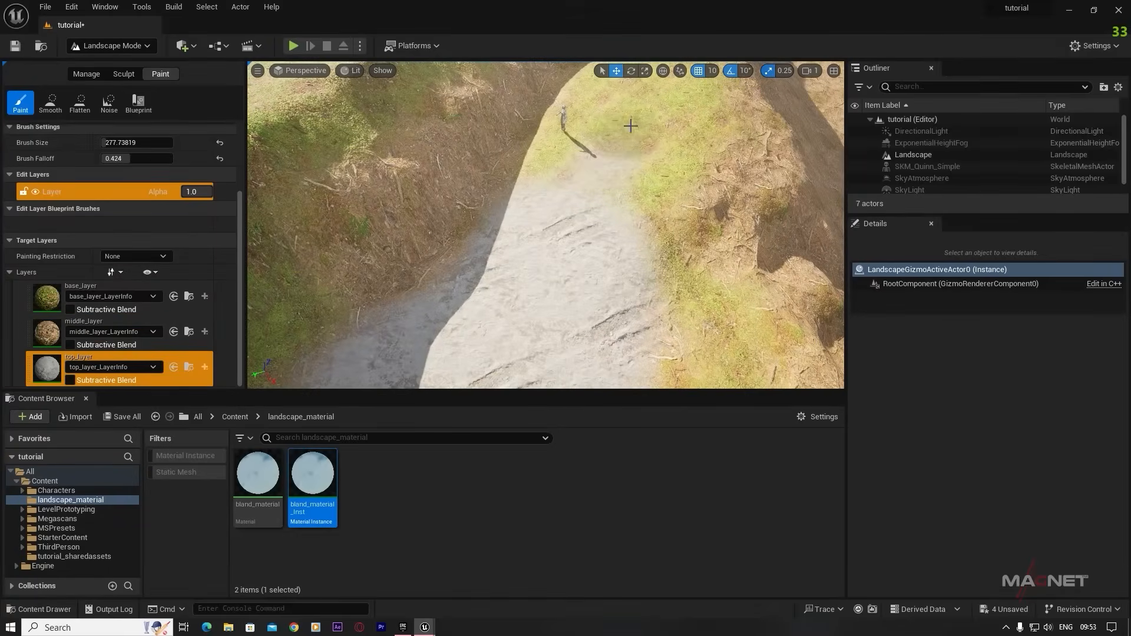
pyautogui.moveTo(575, 246); pyautogui.dragTo(595, 187)
pyautogui.click(138, 311)
pyautogui.moveTo(635, 225); pyautogui.dragTo(641, 186)
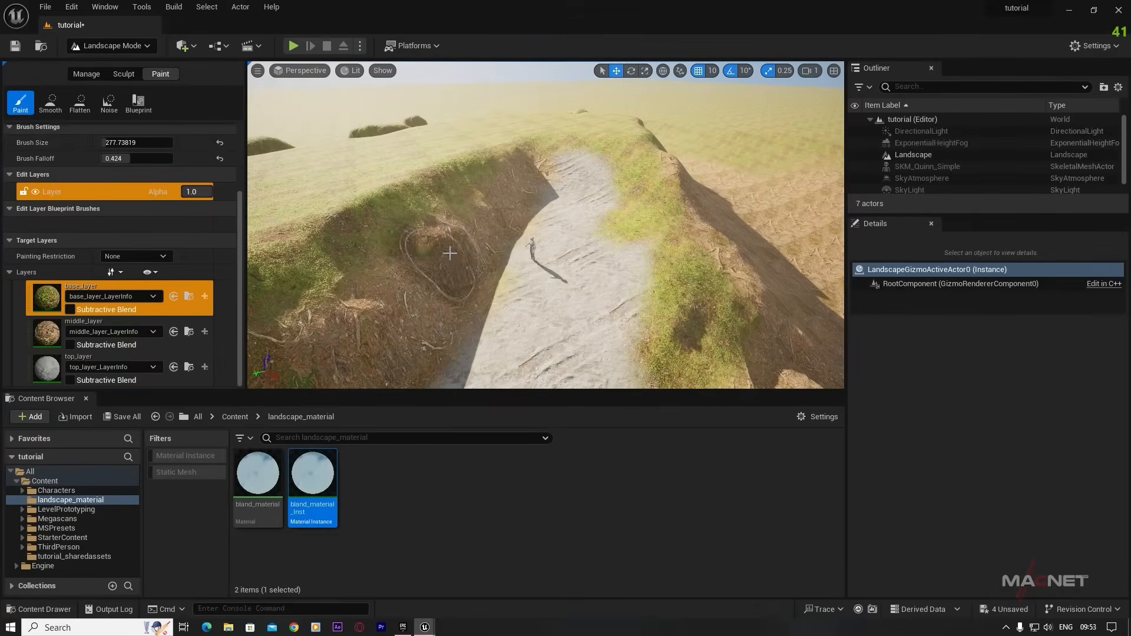
# - Touch up the embankment beside the mannequin by blending middle_layer and base_layer patches
pyautogui.click(136, 341)
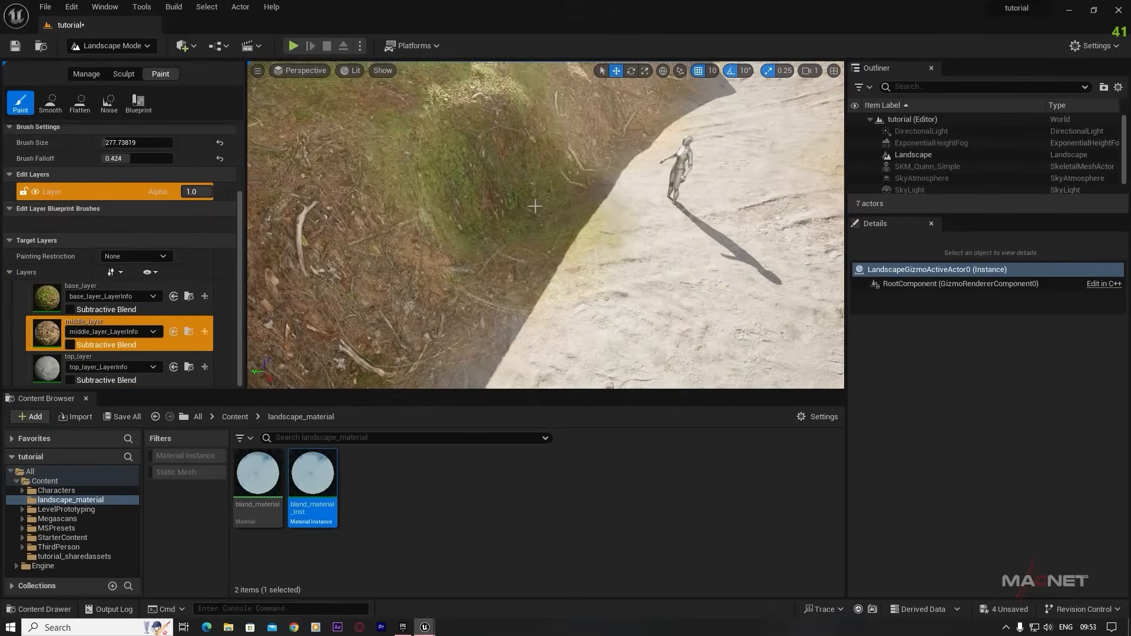
pyautogui.moveTo(535, 207); pyautogui.dragTo(460, 195)
pyautogui.moveTo(460, 195); pyautogui.dragTo(436, 190, button='right')
pyautogui.click(136, 311)
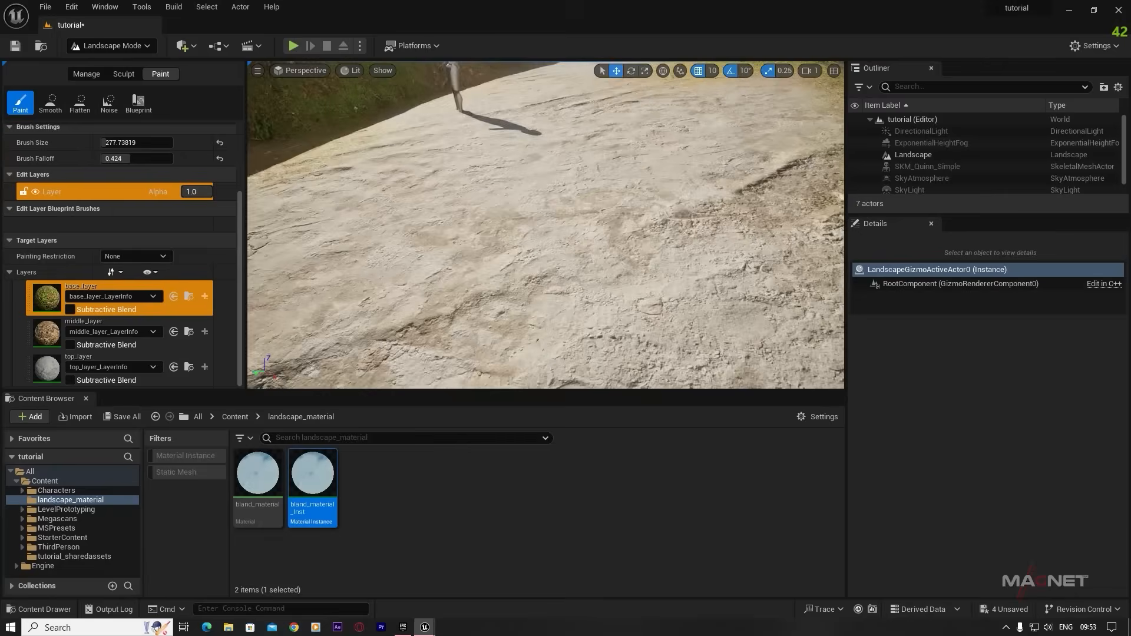
# - Paint middle_layer and top_layer patches on the grassy ground beyond the path and inspect the landscape in Selection mode
pyautogui.click(137, 342)
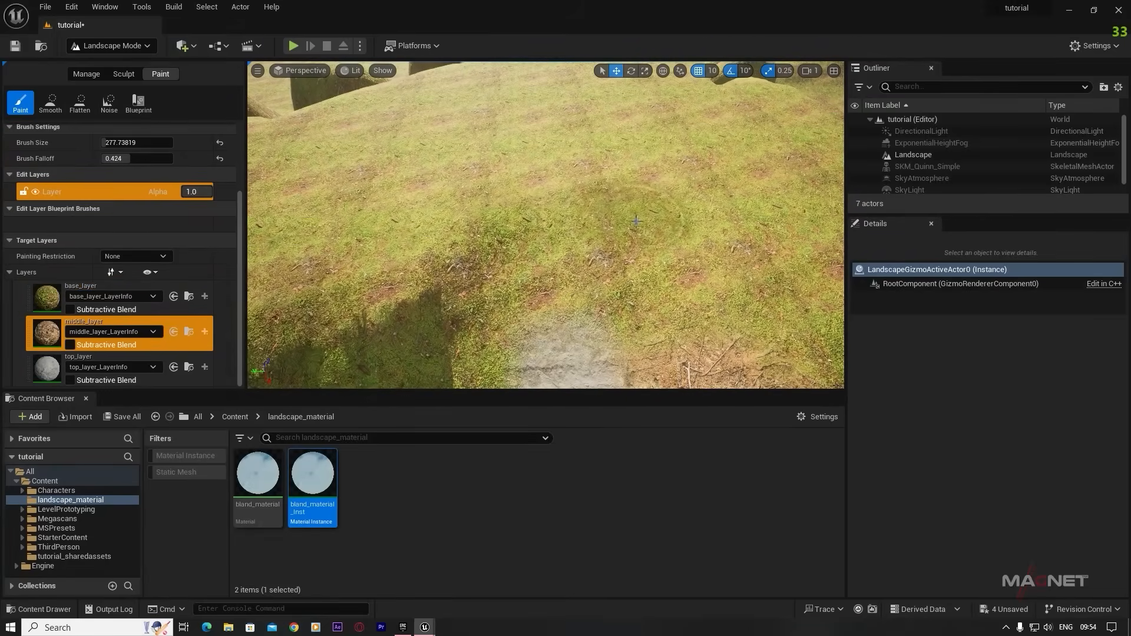
pyautogui.click(137, 378)
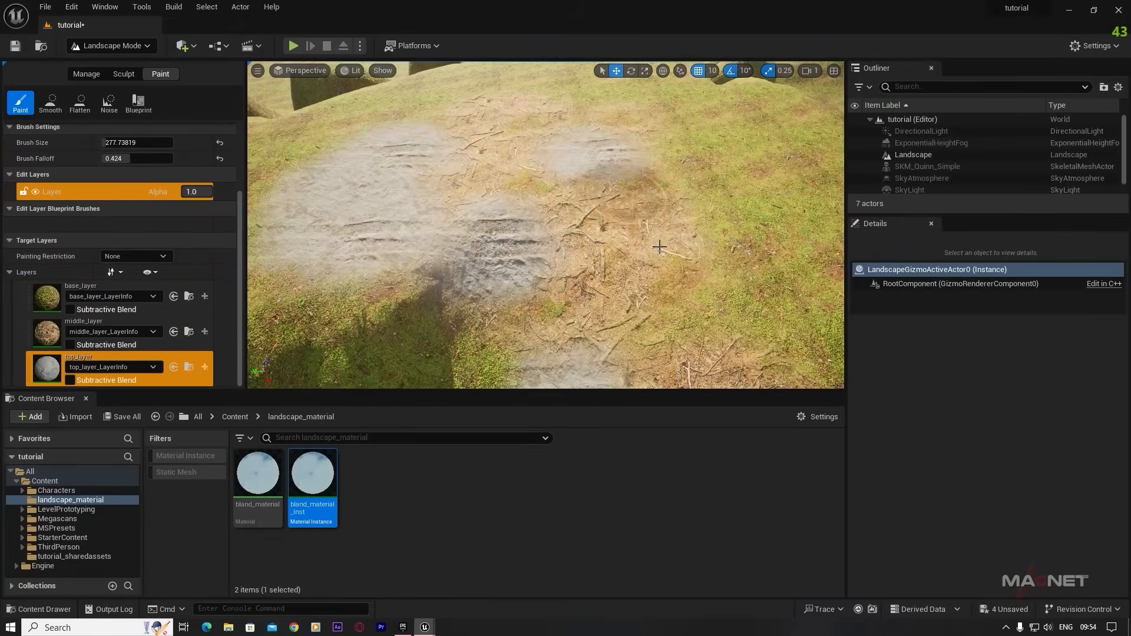
pyautogui.moveTo(660, 247)
pyautogui.mouseDown()
pyautogui.moveTo(590, 235)
pyautogui.moveTo(613, 224)
pyautogui.mouseUp()
pyautogui.moveTo(613, 224); pyautogui.dragTo(566, 235, button='right')
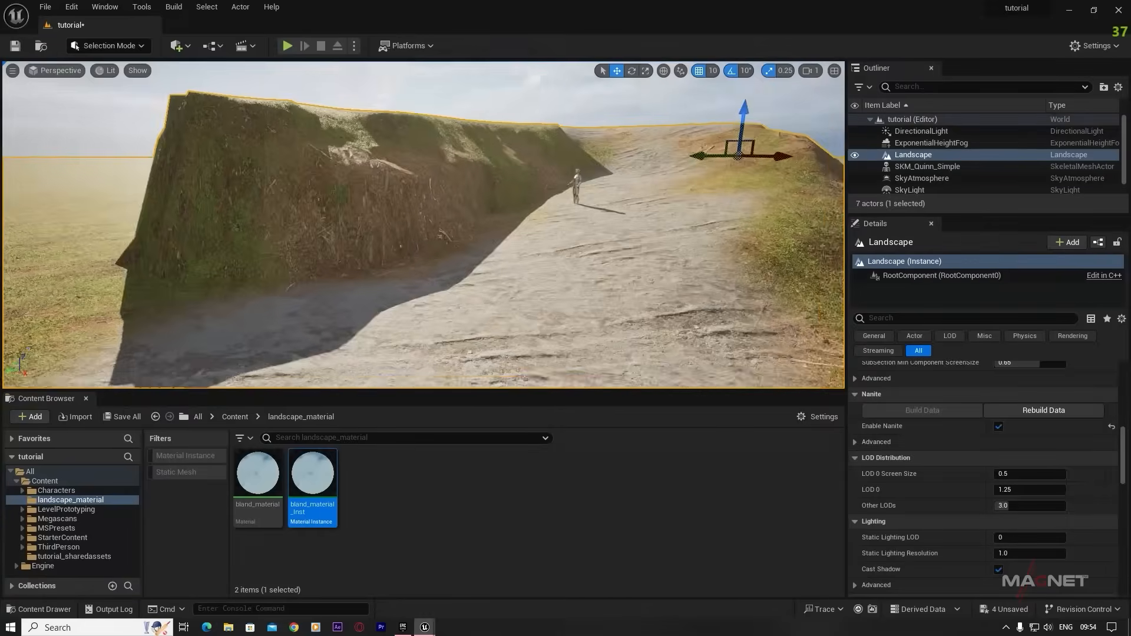
pyautogui.moveTo(424, 224); pyautogui.dragTo(393, 254, button='right')
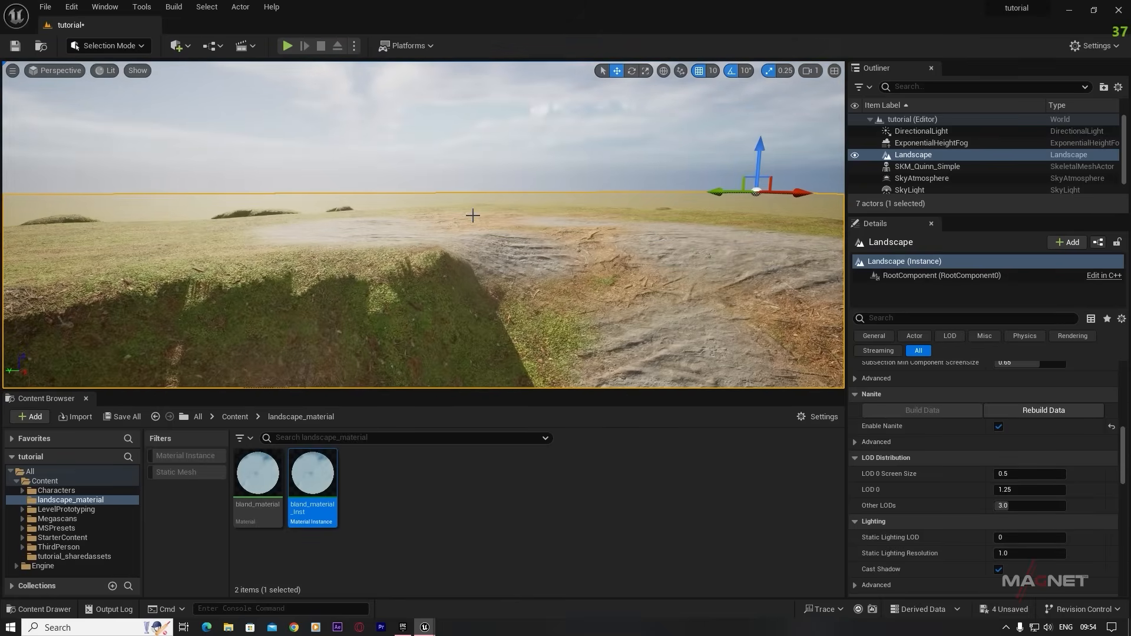
pyautogui.moveTo(423, 224)
pyautogui.mouseDown(button='right')
pyautogui.moveTo(407, 260)
pyautogui.moveTo(404, 232)
pyautogui.moveTo(430, 243)
pyautogui.moveTo(440, 231)
pyautogui.moveTo(622, 291)
pyautogui.mouseUp(button='right')
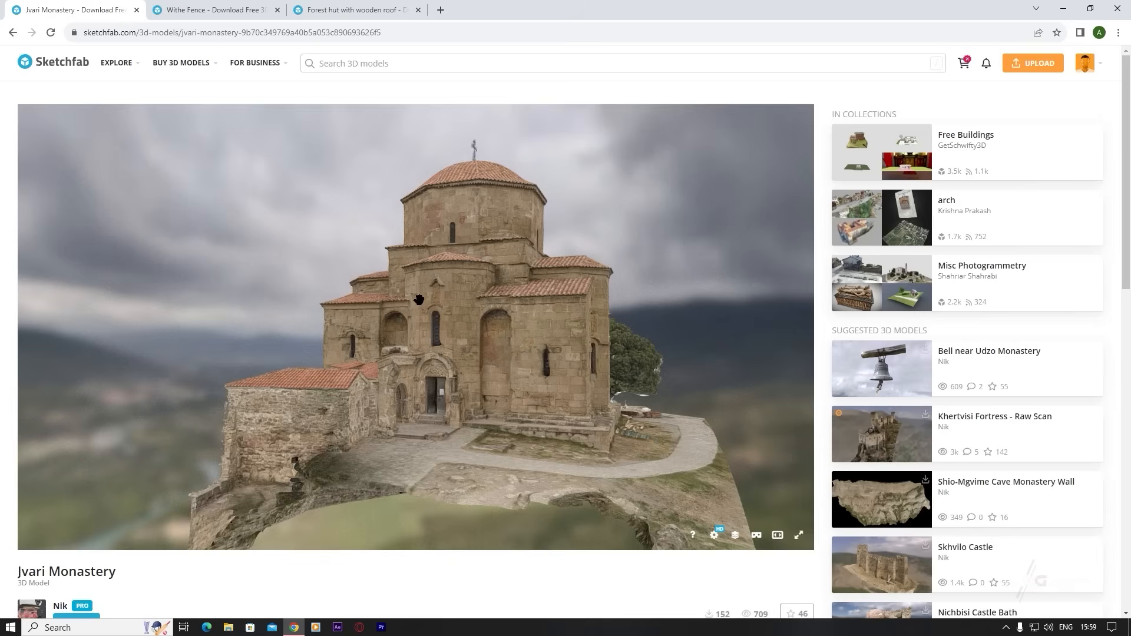
# - In the browser, examine the Sketchfab models Jvari Monastery, Withe Fence and Forest hut with wooden roof from different angles
pyautogui.moveTo(445, 369); pyautogui.dragTo(35, 364)
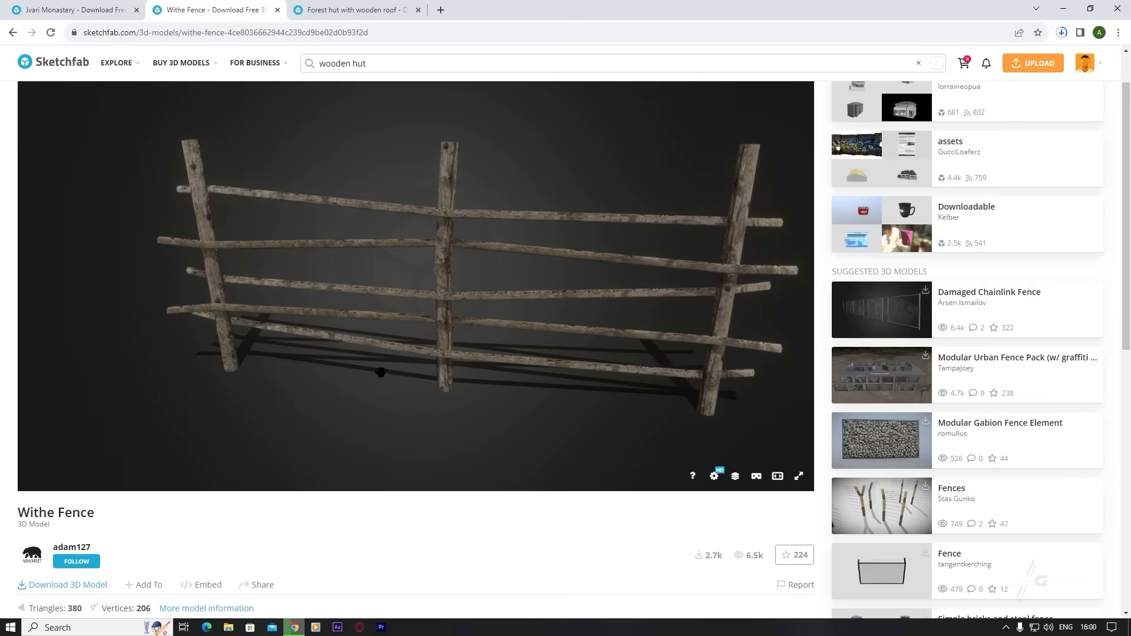
pyautogui.moveTo(380, 373)
pyautogui.mouseDown()
pyautogui.moveTo(530, 354)
pyautogui.moveTo(359, 330)
pyautogui.moveTo(119, 360)
pyautogui.mouseUp()
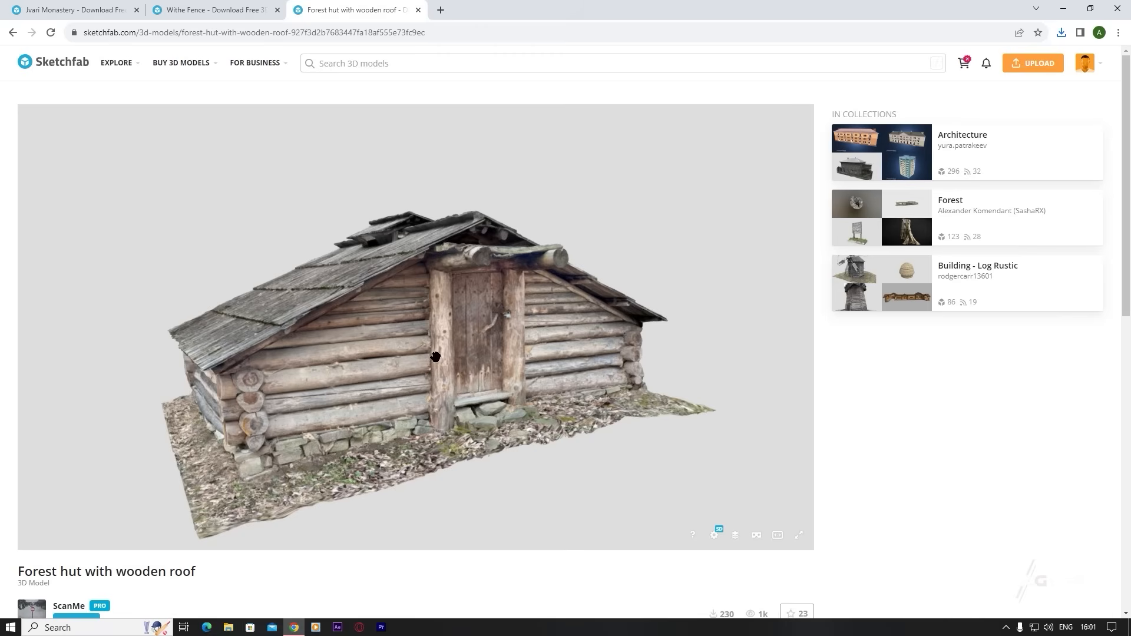
pyautogui.moveTo(435, 357)
pyautogui.mouseDown()
pyautogui.moveTo(348, 320)
pyautogui.moveTo(377, 353)
pyautogui.moveTo(343, 386)
pyautogui.mouseUp()
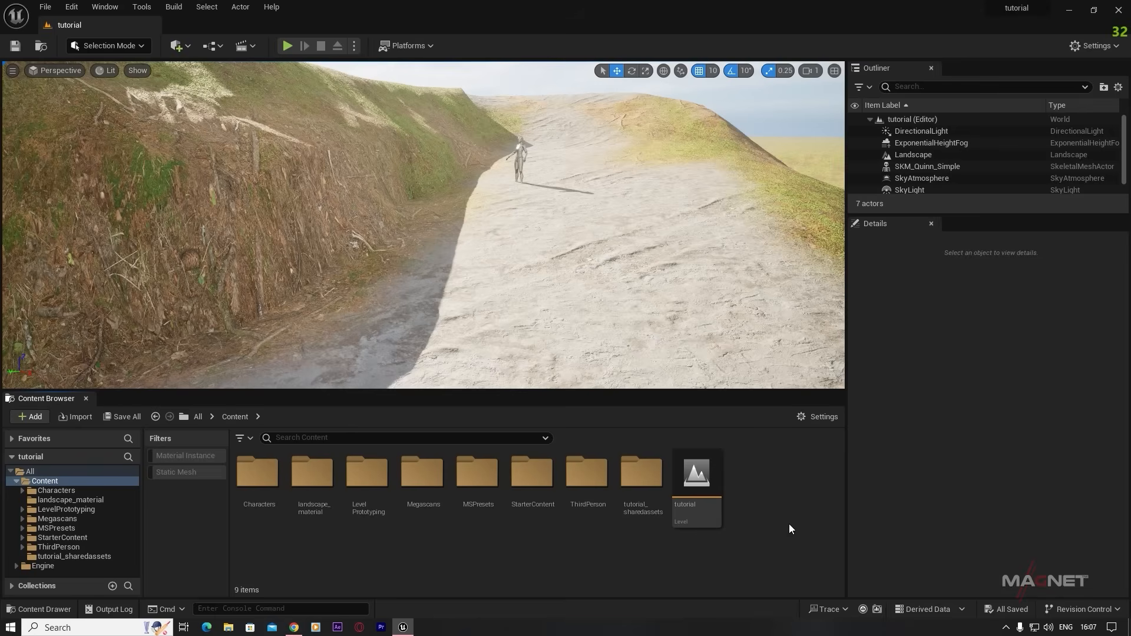
# - Create a new folder named FBX in the project's Content folder
pyautogui.moveTo(530, 235); pyautogui.dragTo(523, 186, button='right')
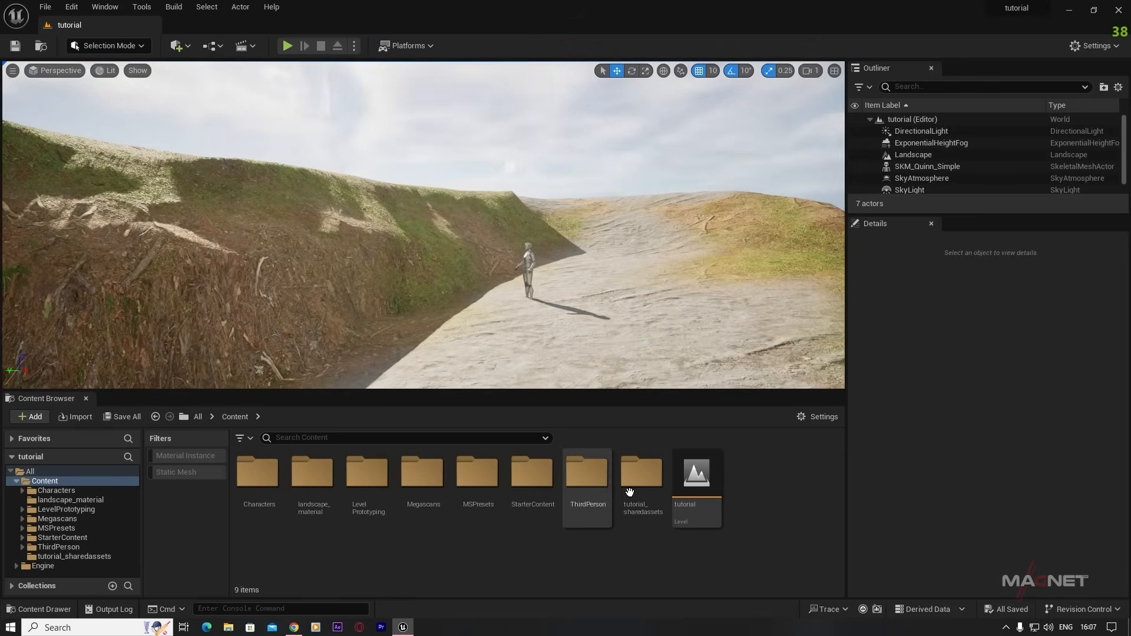
pyautogui.rightClick(437, 540)
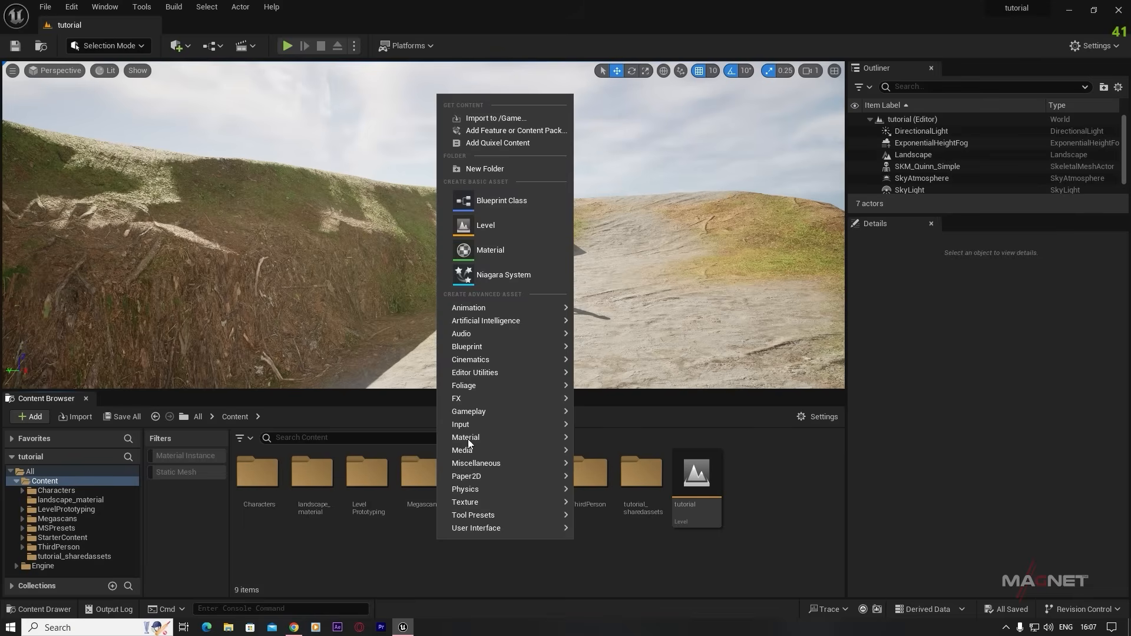
pyautogui.click(494, 168)
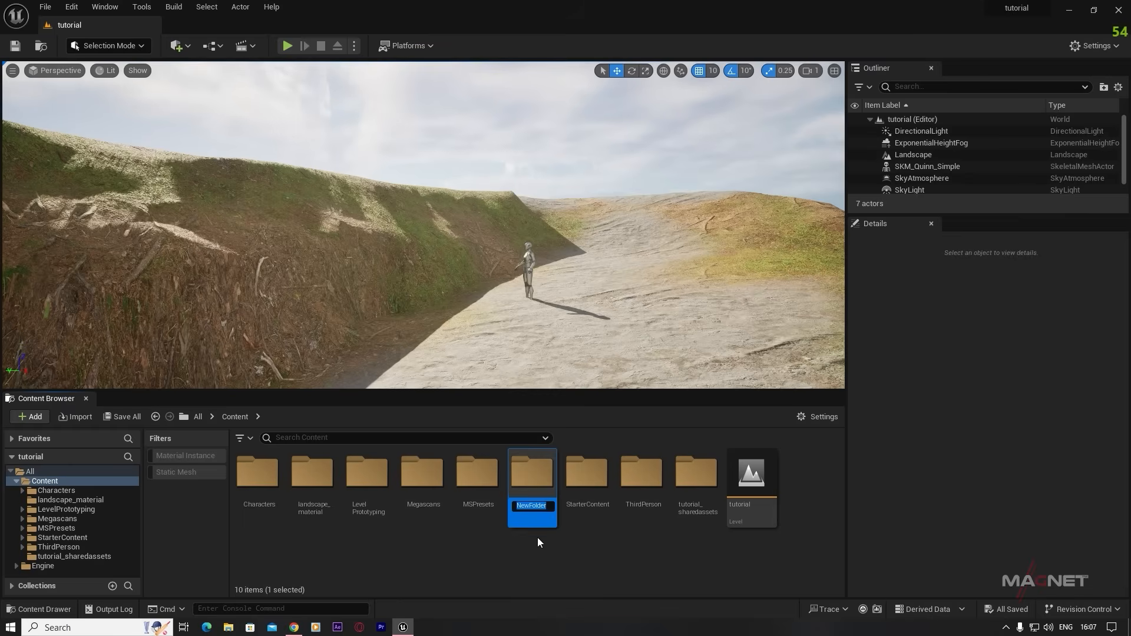
pyautogui.write('FBX')
pyautogui.press('Return')
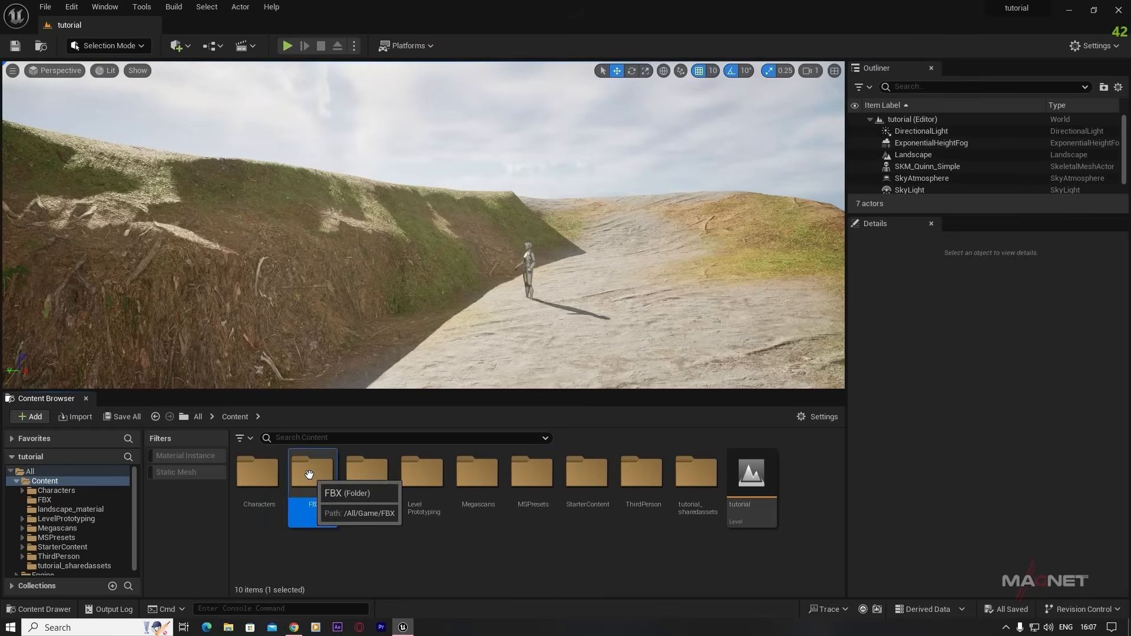
# - Create a subfolder named castle inside the FBX folder and open it
pyautogui.doubleClick(310, 475)
pyautogui.rightClick(340, 494)
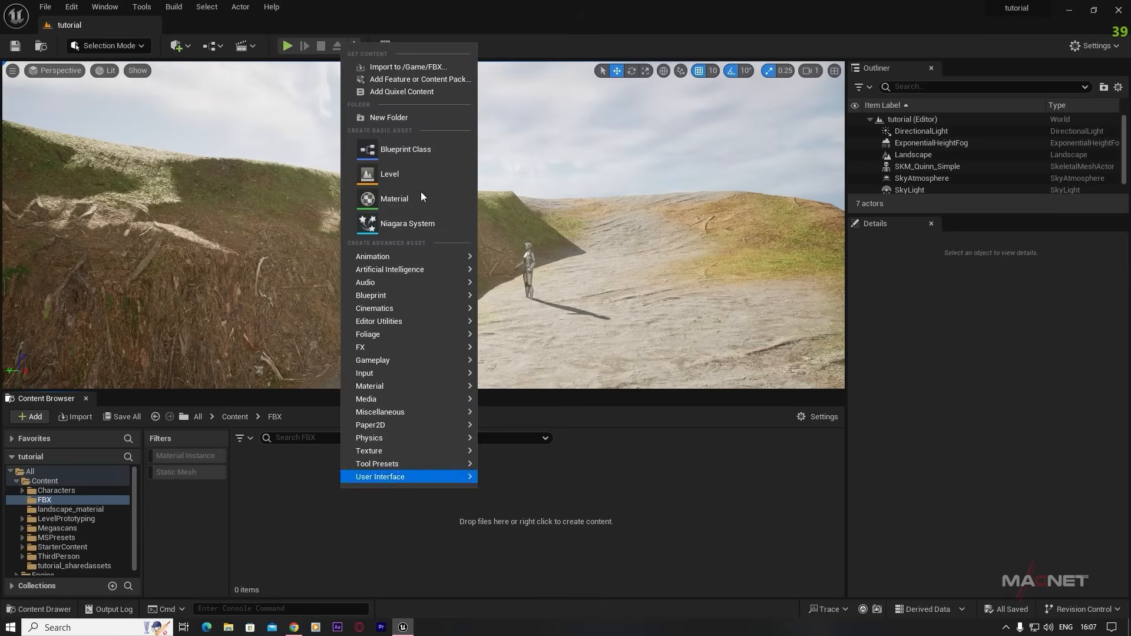
pyautogui.click(397, 117)
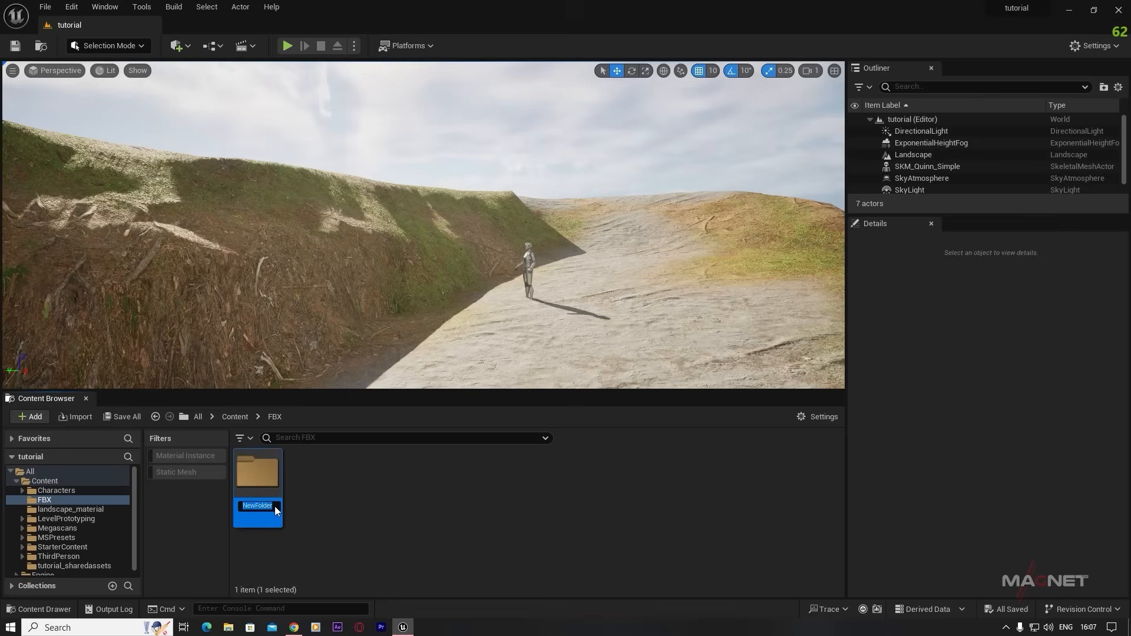
pyautogui.write('castle')
pyautogui.press('Return')
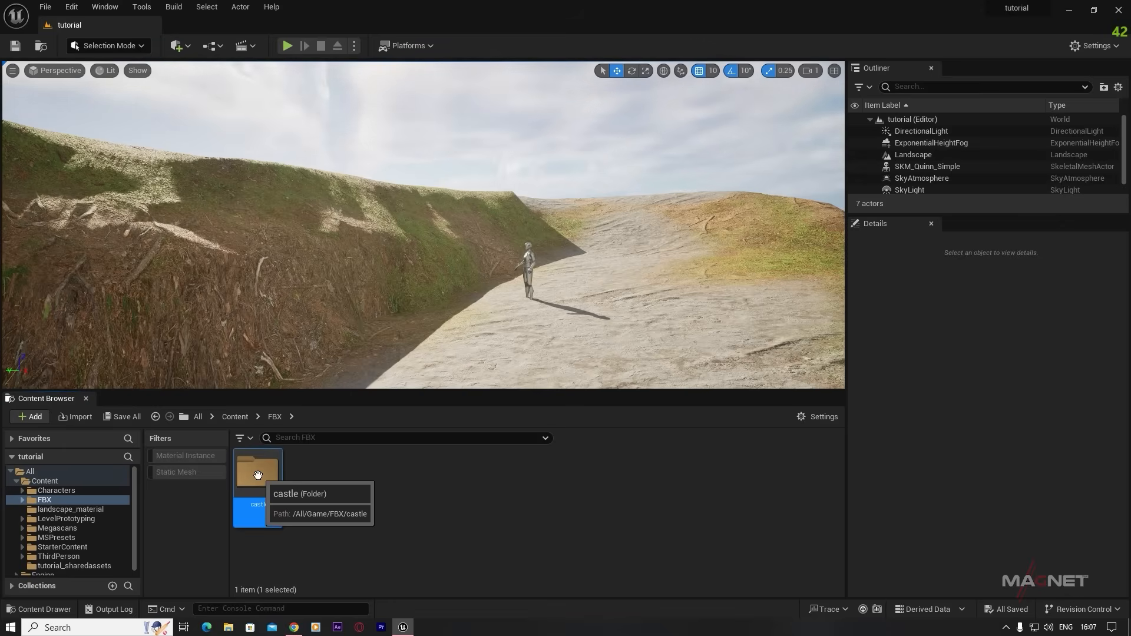
pyautogui.doubleClick(258, 474)
# - Import the three mcxeta1m files (JPG, MTL and OBJ) from the jvari-monastery source folder into castle with the default pipeline settings
pyautogui.click(228, 627)
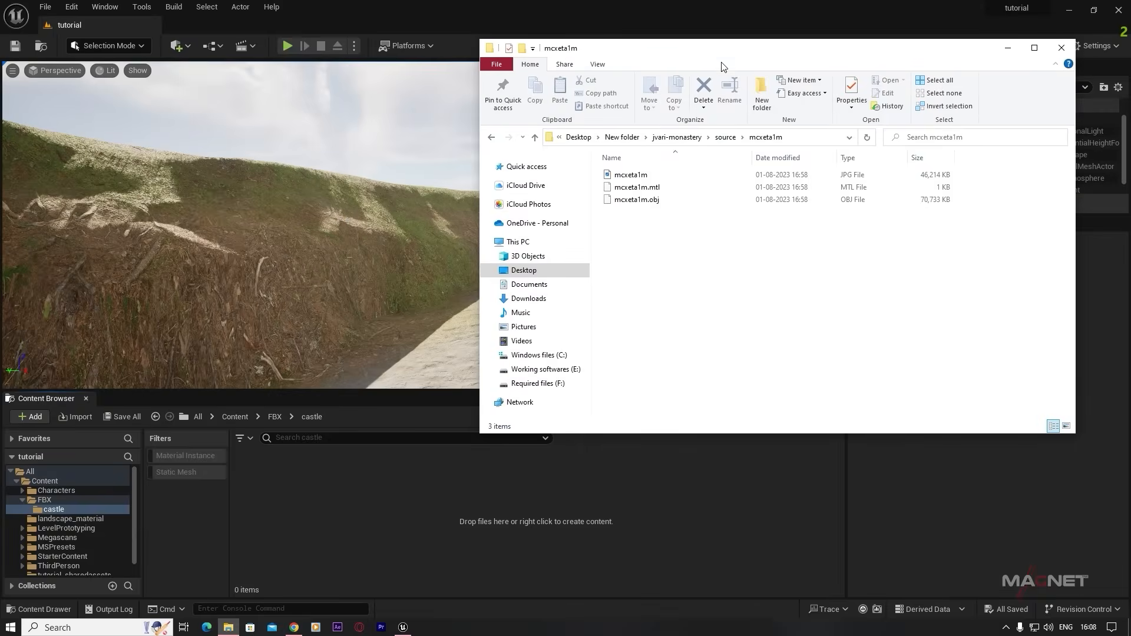
pyautogui.moveTo(681, 237); pyautogui.dragTo(640, 171)
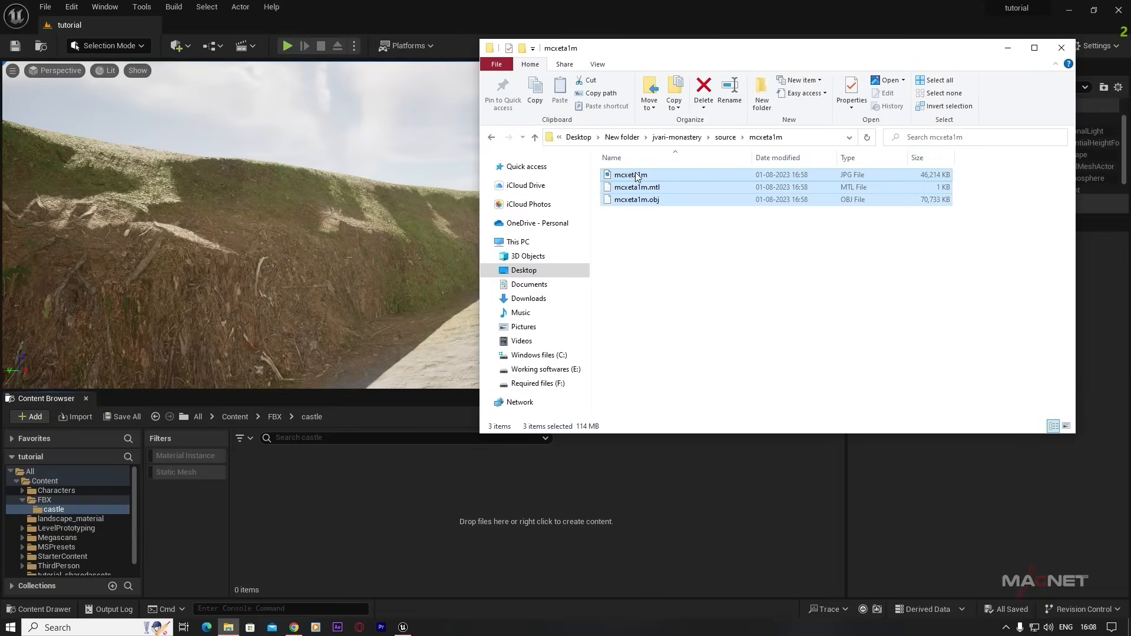
pyautogui.moveTo(325, 494); pyautogui.dragTo(325, 494)
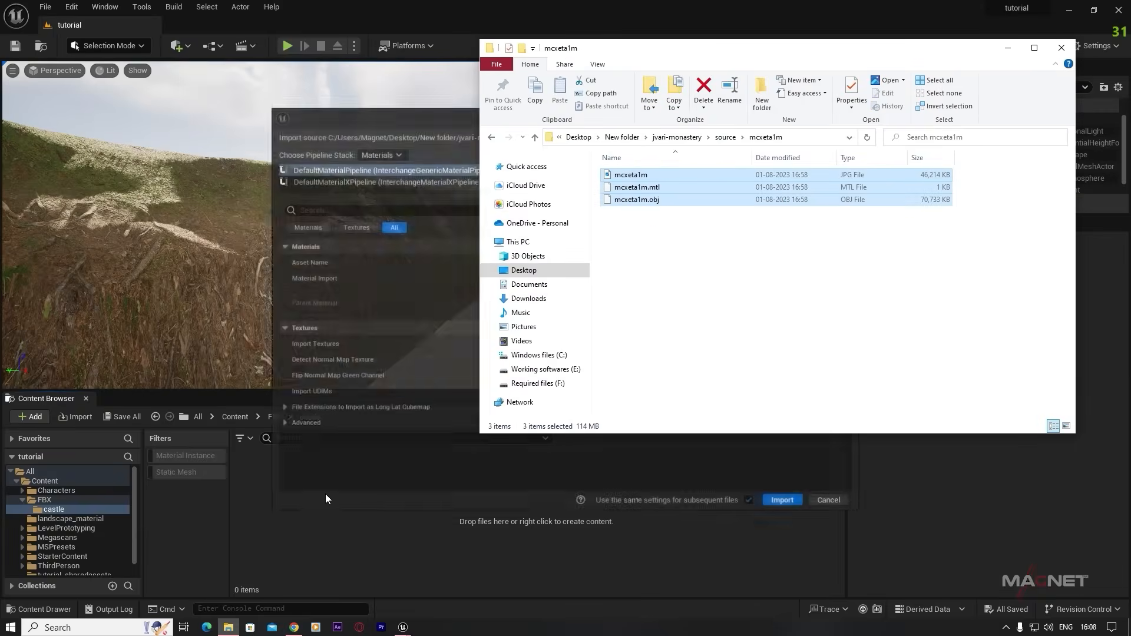
pyautogui.click(1008, 48)
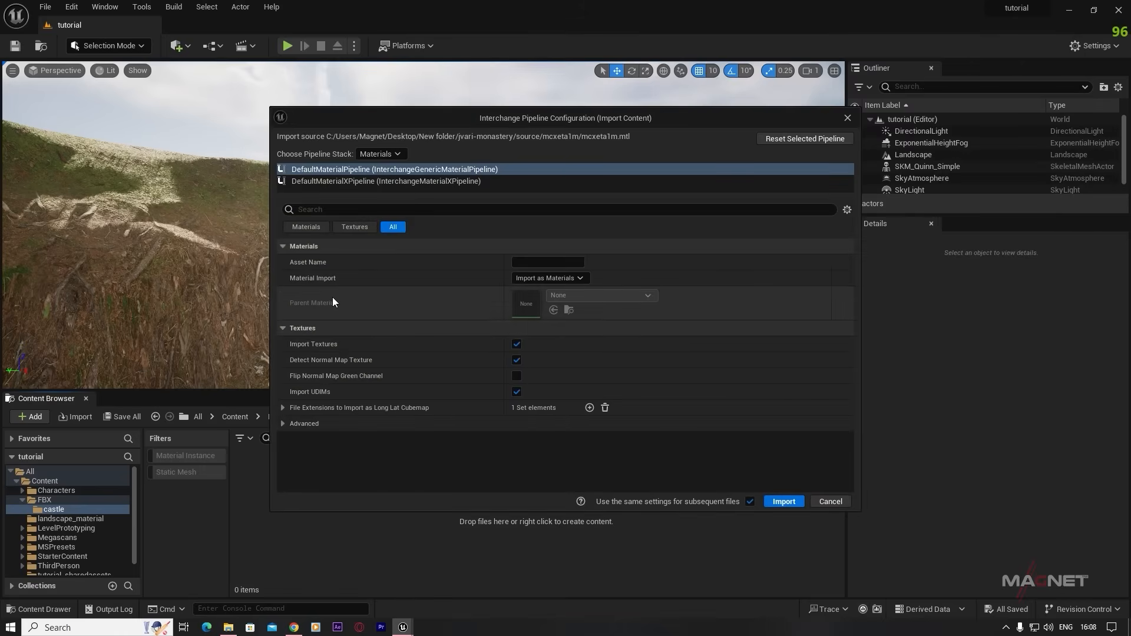
pyautogui.click(780, 504)
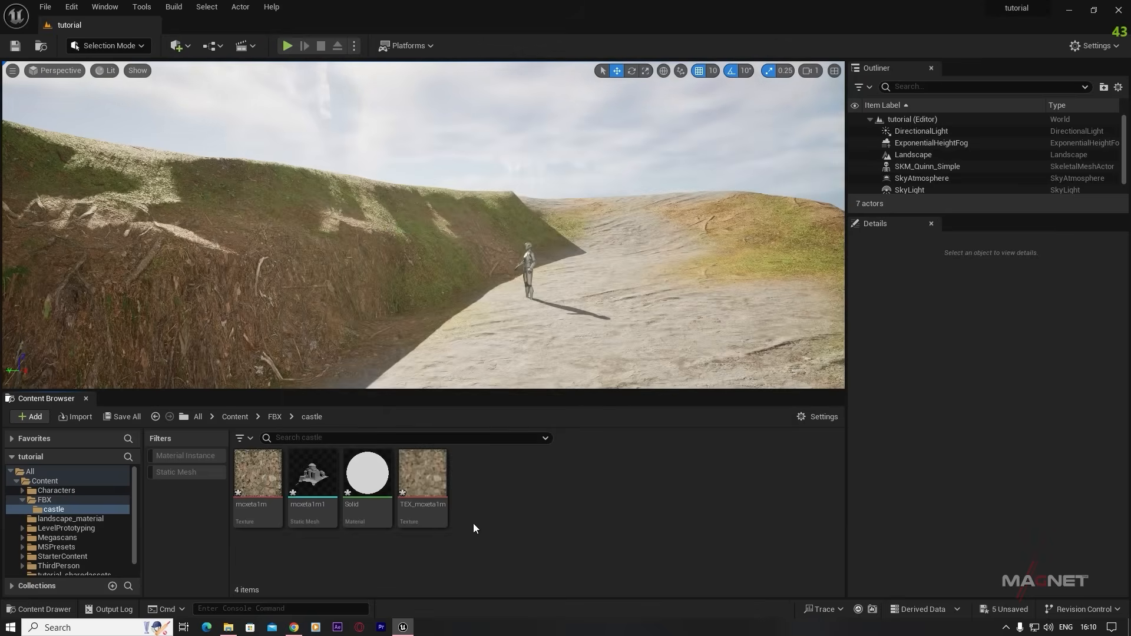
# - Place the mcxeta1m1 static mesh on the open ground of the landscape near the path
pyautogui.click(318, 492)
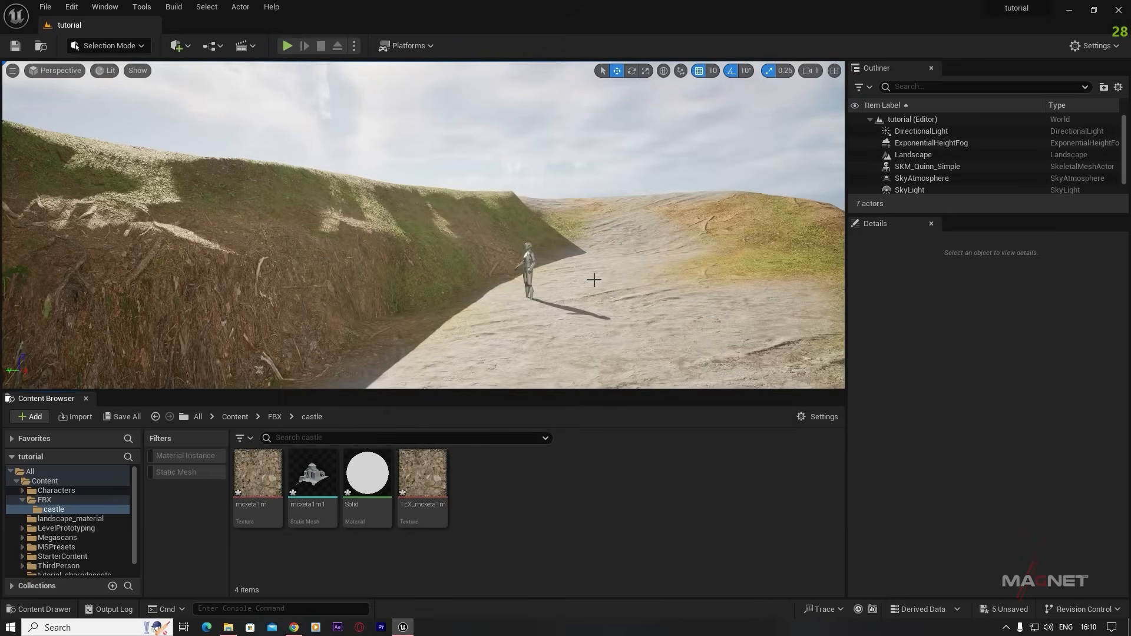
pyautogui.moveTo(595, 268); pyautogui.dragTo(562, 342, button='right')
pyautogui.press('w')
pyautogui.press('s')
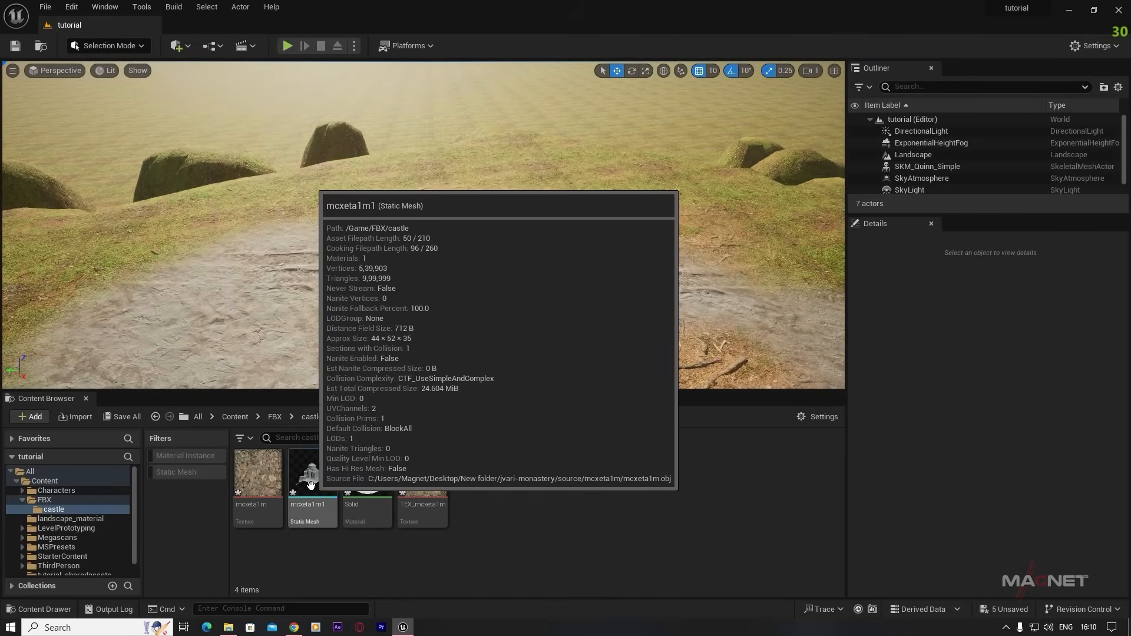
pyautogui.moveTo(308, 492); pyautogui.dragTo(509, 188)
pyautogui.moveTo(509, 188); pyautogui.dragTo(462, 214, button='right')
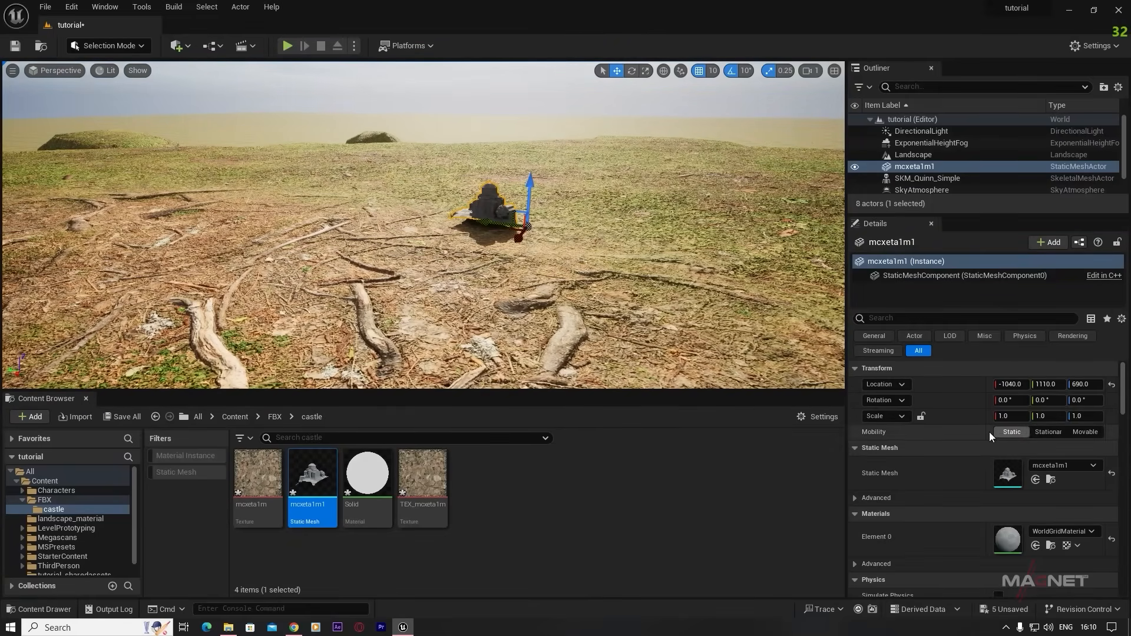
# - Lock the castle mesh's scale proportions and set its scale to 100 on all axes
pyautogui.click(921, 417)
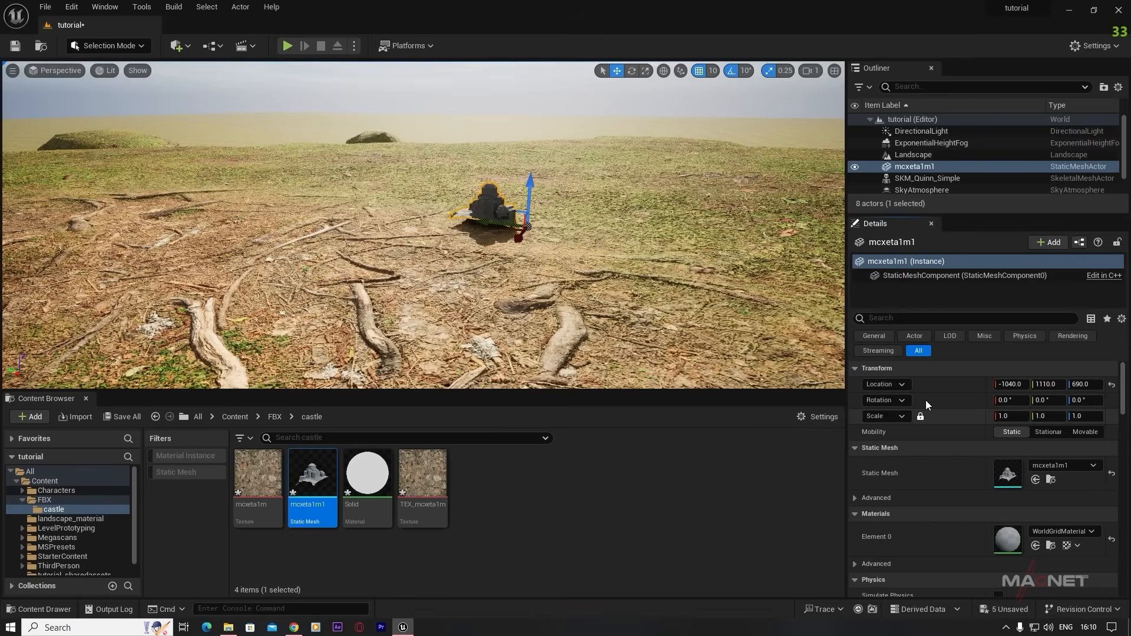
pyautogui.click(922, 418)
pyautogui.write('100')
pyautogui.press('Return')
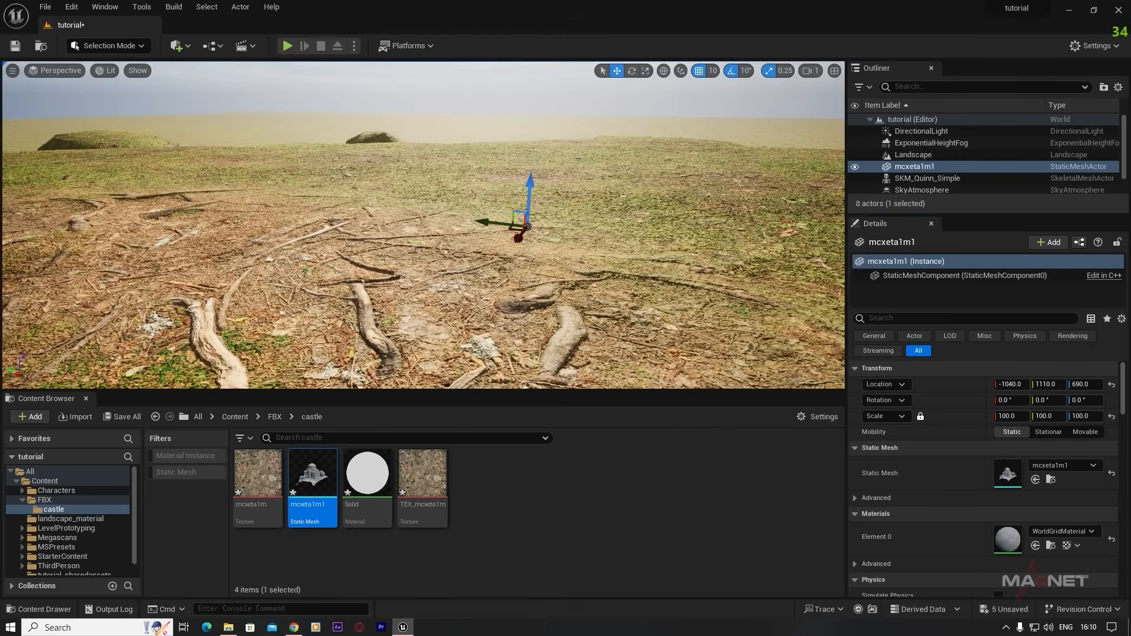
pyautogui.moveTo(424, 224); pyautogui.dragTo(533, 283, button='right')
pyautogui.press('s')
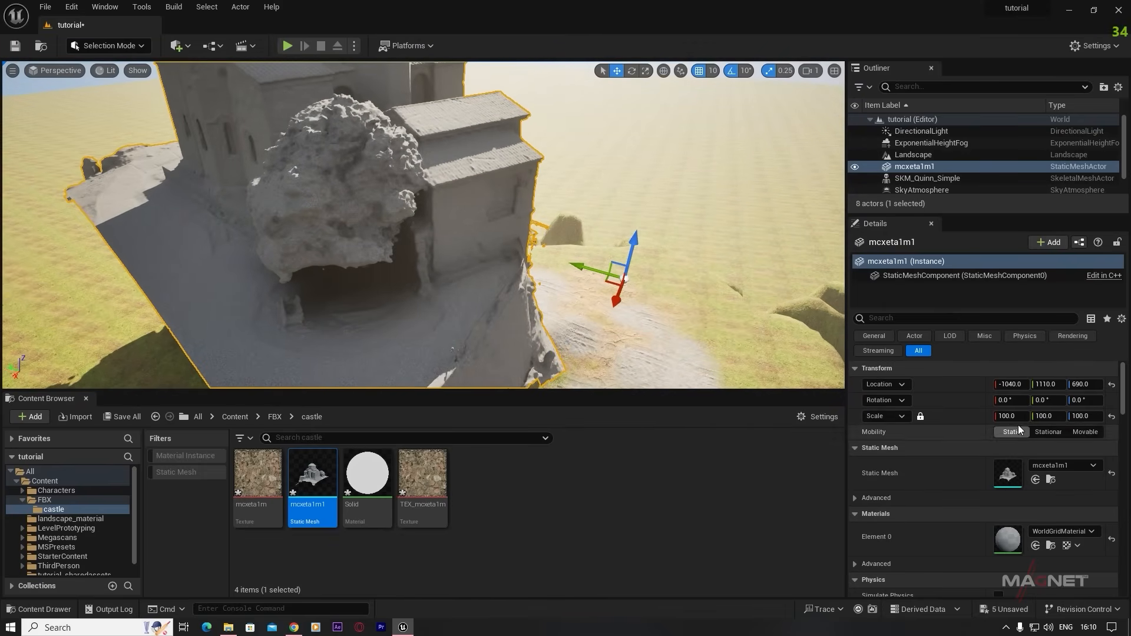
# - Set the castle mesh's uniform scale to 50
pyautogui.click(1009, 416)
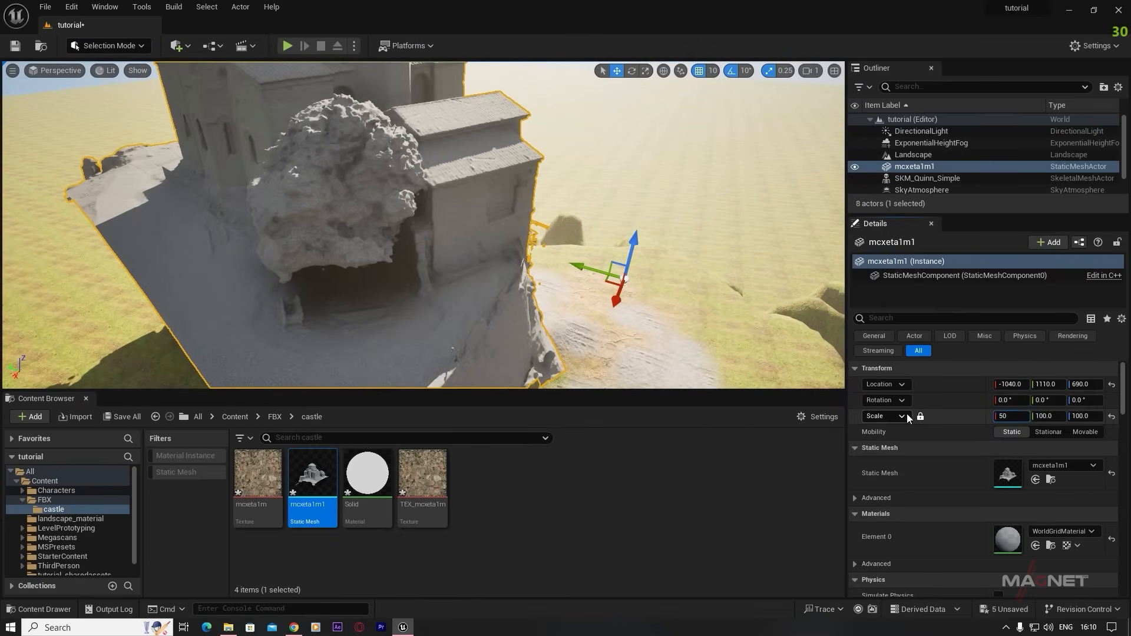
pyautogui.write('50')
pyautogui.press('Return')
# - Try to rotate the castle about the vertical axis around its original pivot
pyautogui.moveTo(530, 263)
pyautogui.mouseDown(button='right')
pyautogui.moveTo(538, 295)
pyautogui.moveTo(530, 263)
pyautogui.mouseUp(button='right')
pyautogui.press('w')
pyautogui.press('e')
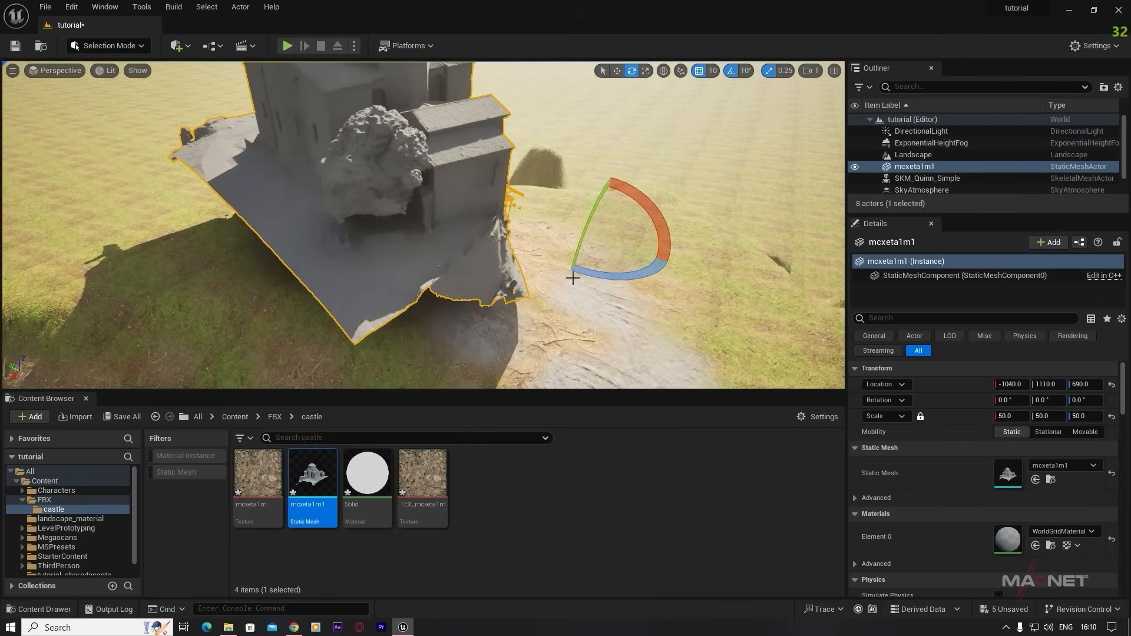
pyautogui.moveTo(647, 271); pyautogui.dragTo(580, 291)
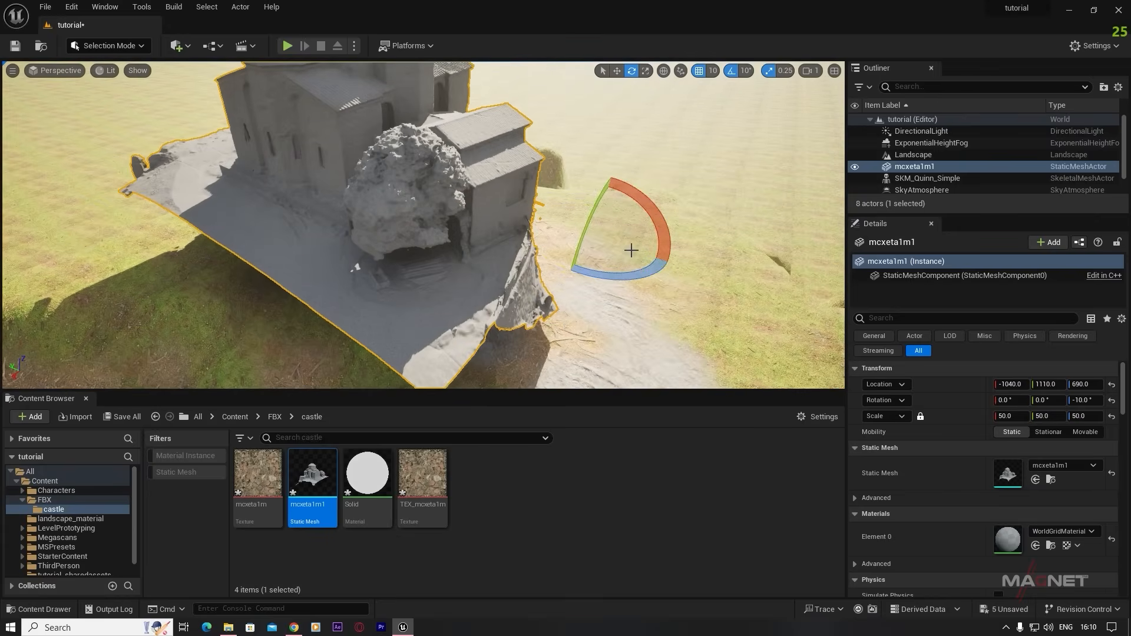
# - Set the castle's pivot offset on the courtyard ground beside the tower steps and store that location as the actor's pivot offset
pyautogui.press('a')
pyautogui.moveTo(571, 218); pyautogui.dragTo(636, 209, button='right')
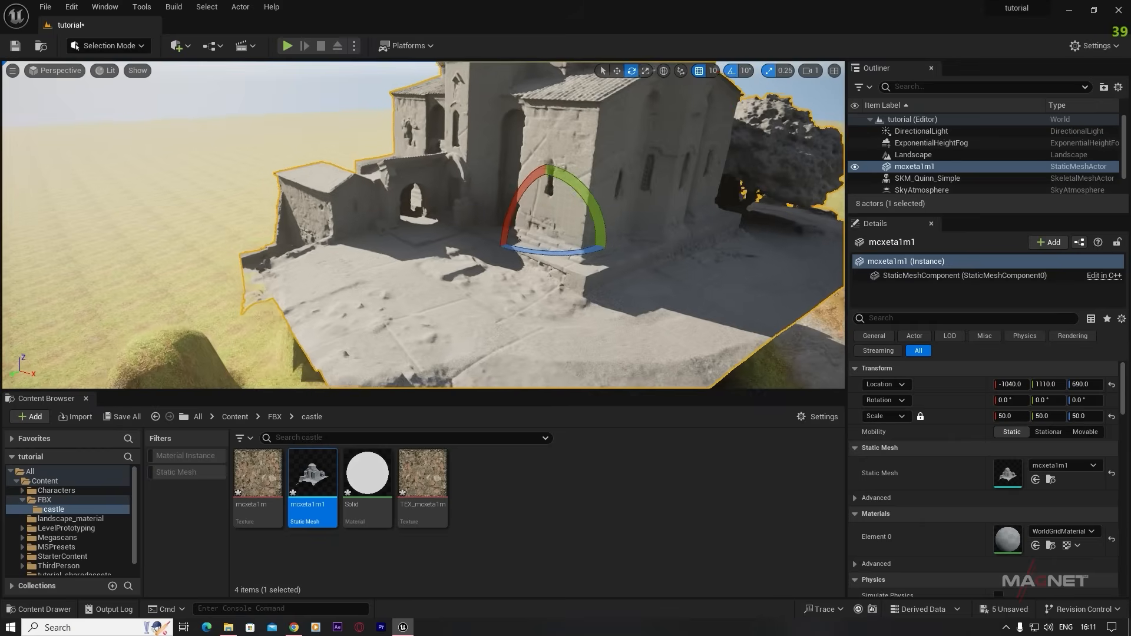
pyautogui.press('w')
pyautogui.moveTo(424, 224)
pyautogui.mouseDown(button='right')
pyautogui.moveTo(456, 242)
pyautogui.moveTo(434, 226)
pyautogui.mouseUp(button='right')
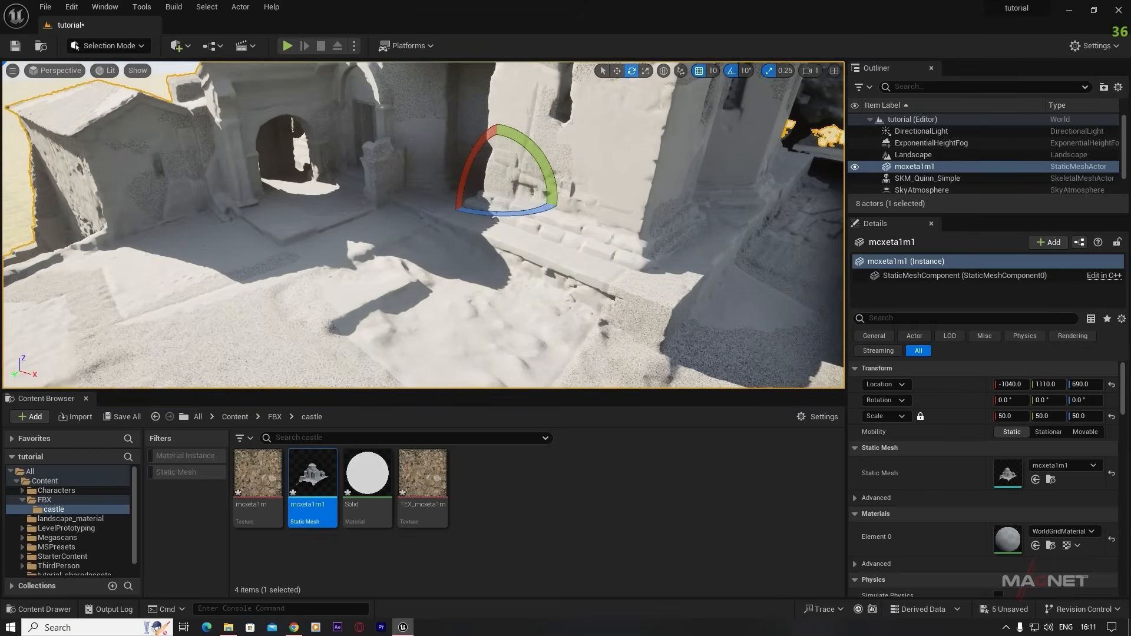
pyautogui.rightClick(434, 201)
pyautogui.moveTo(524, 429)
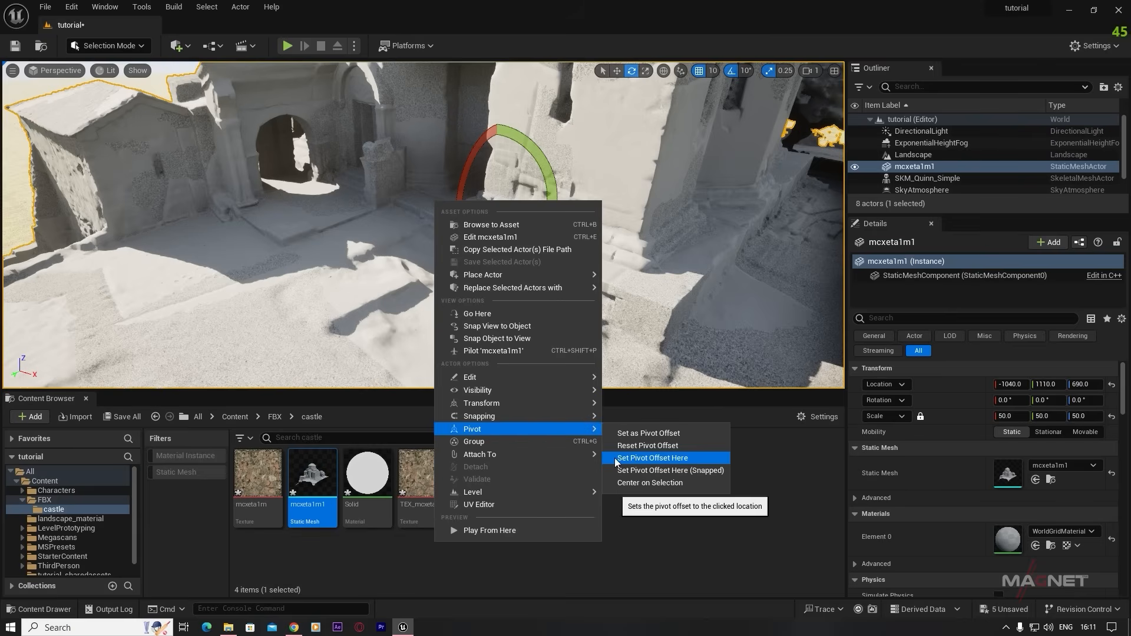
pyautogui.click(669, 459)
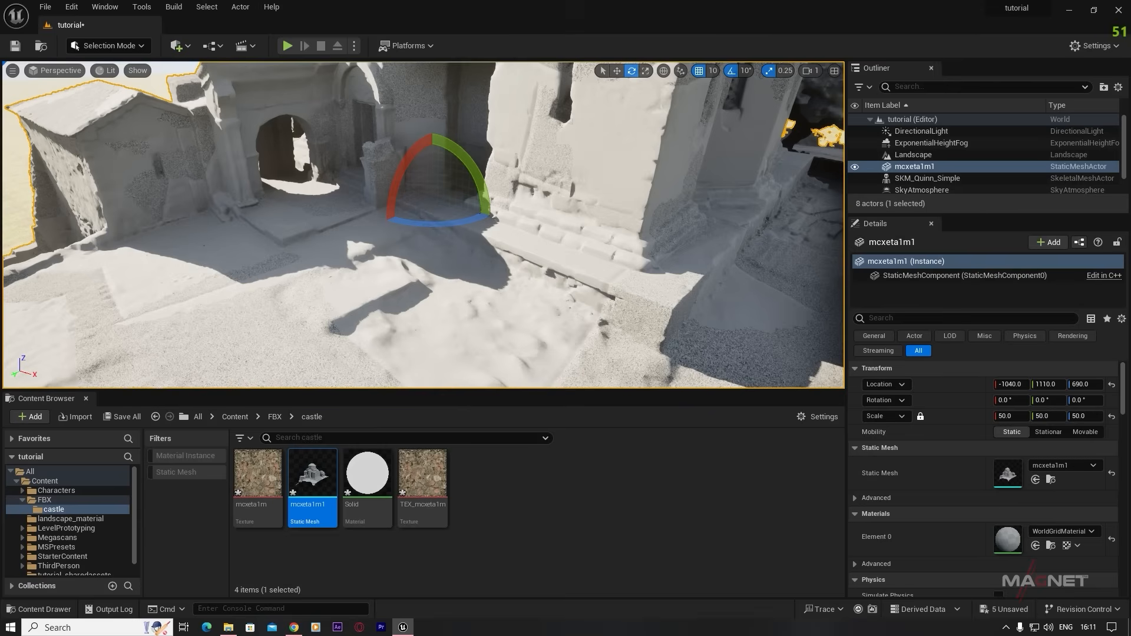
pyautogui.rightClick(431, 207)
pyautogui.moveTo(476, 434)
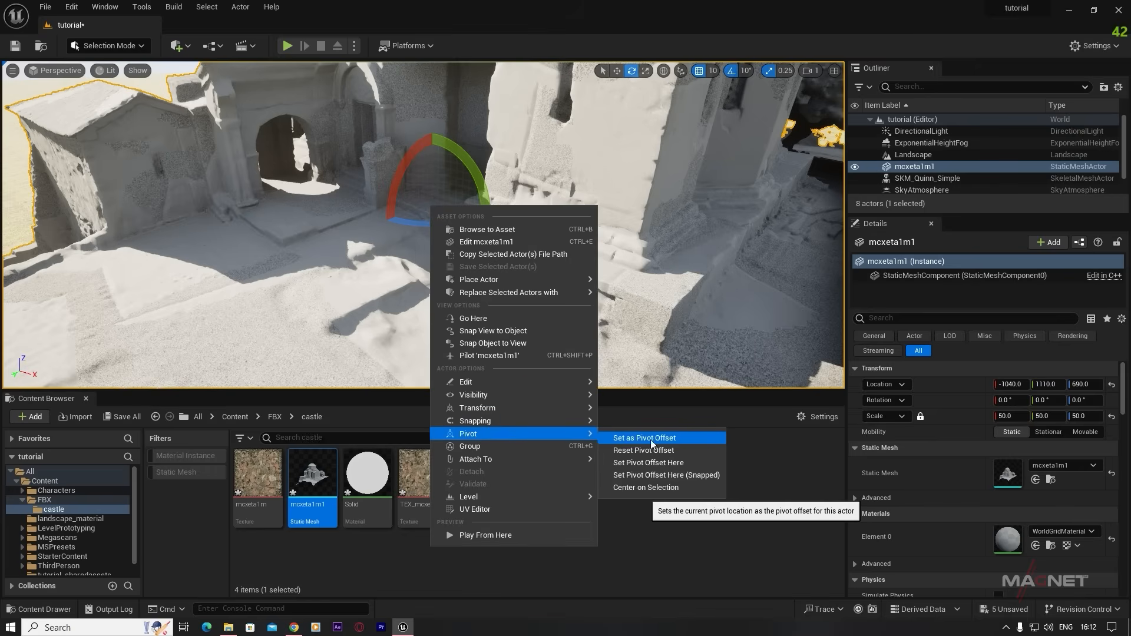
pyautogui.click(666, 437)
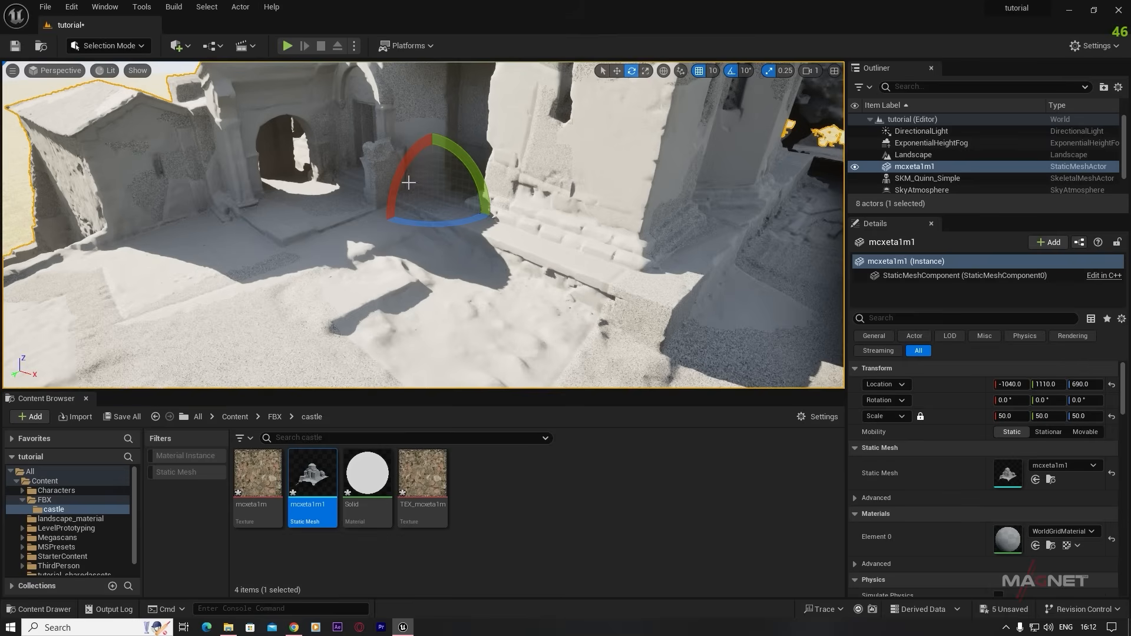
# - Rotate the castle to 10° about the vertical axis and move it onto the hilltop, lowering it to Z 80
pyautogui.moveTo(455, 223); pyautogui.dragTo(484, 264)
pyautogui.scroll(-10, 484, 264)
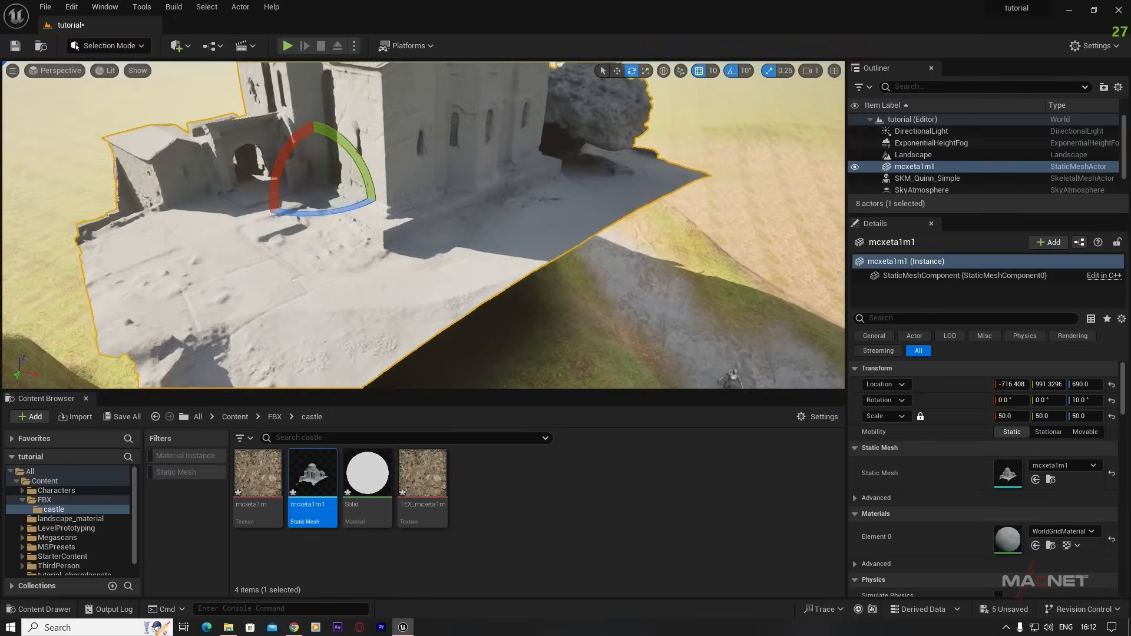
pyautogui.press('w')
pyautogui.moveTo(290, 227); pyautogui.dragTo(501, 209)
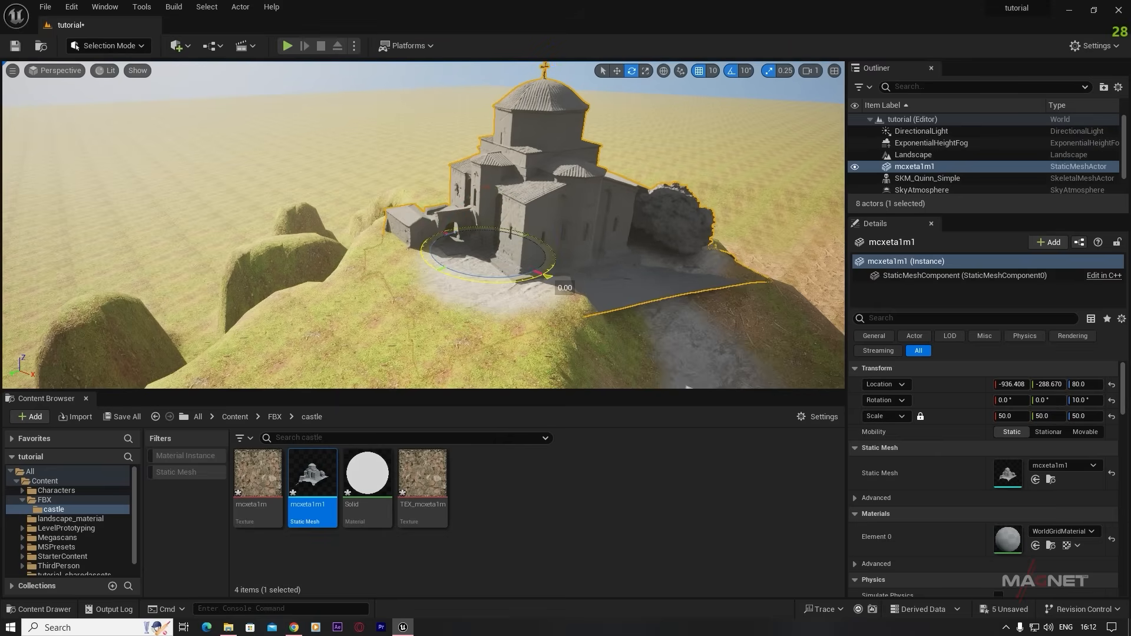
# - Rotate the castle to -30° about the vertical axis and shift it across the hilltop to about X -2362, Y 160
pyautogui.moveTo(548, 276); pyautogui.dragTo(557, 258)
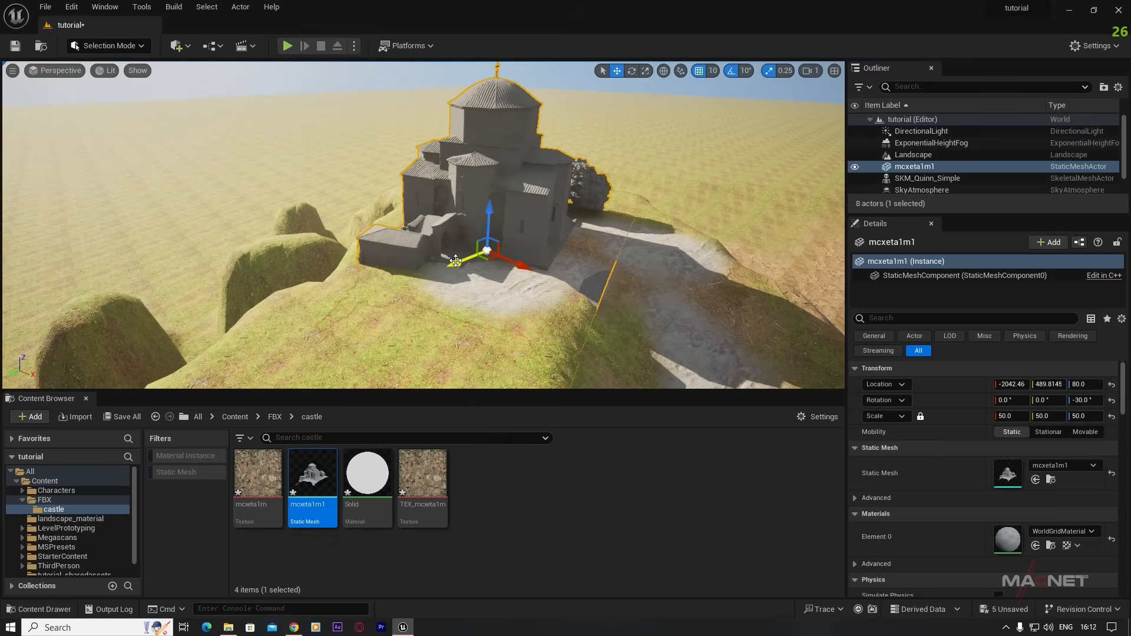
pyautogui.moveTo(455, 261); pyautogui.dragTo(491, 239)
pyautogui.moveTo(561, 254); pyautogui.dragTo(520, 237)
# - Place the SKM_Quinn_Simple mannequin from the Mannequins meshes in front of the castle's arched entrance as a size reference
pyautogui.press('w')
pyautogui.moveTo(520, 237)
pyautogui.mouseDown(button='right')
pyautogui.moveTo(514, 253)
pyautogui.moveTo(524, 237)
pyautogui.moveTo(501, 243)
pyautogui.mouseUp(button='right')
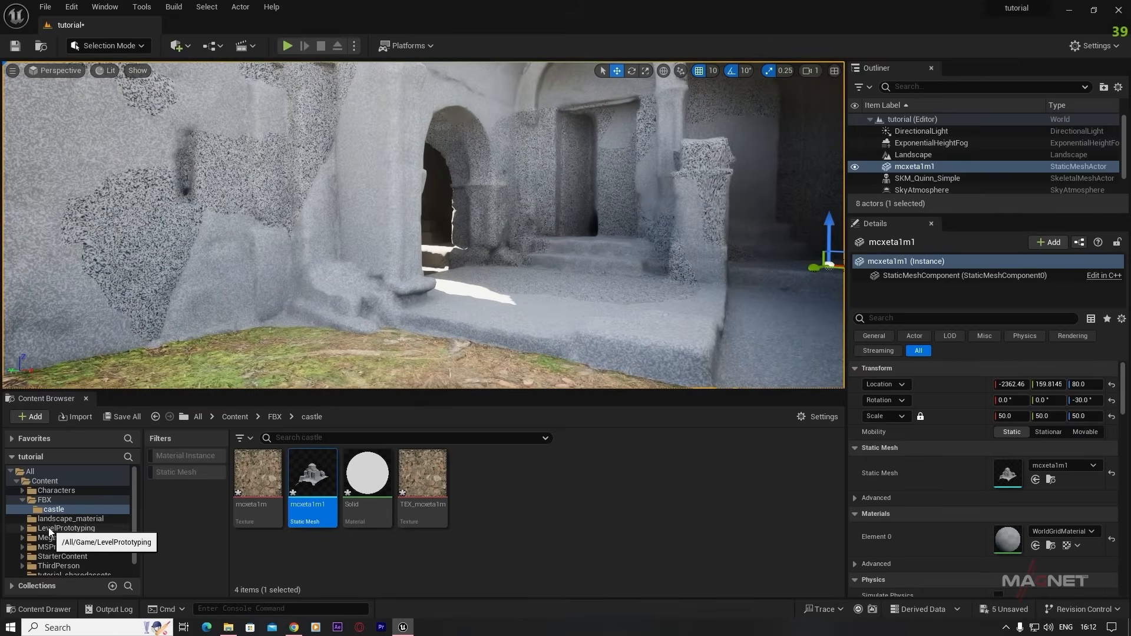
pyautogui.click(45, 490)
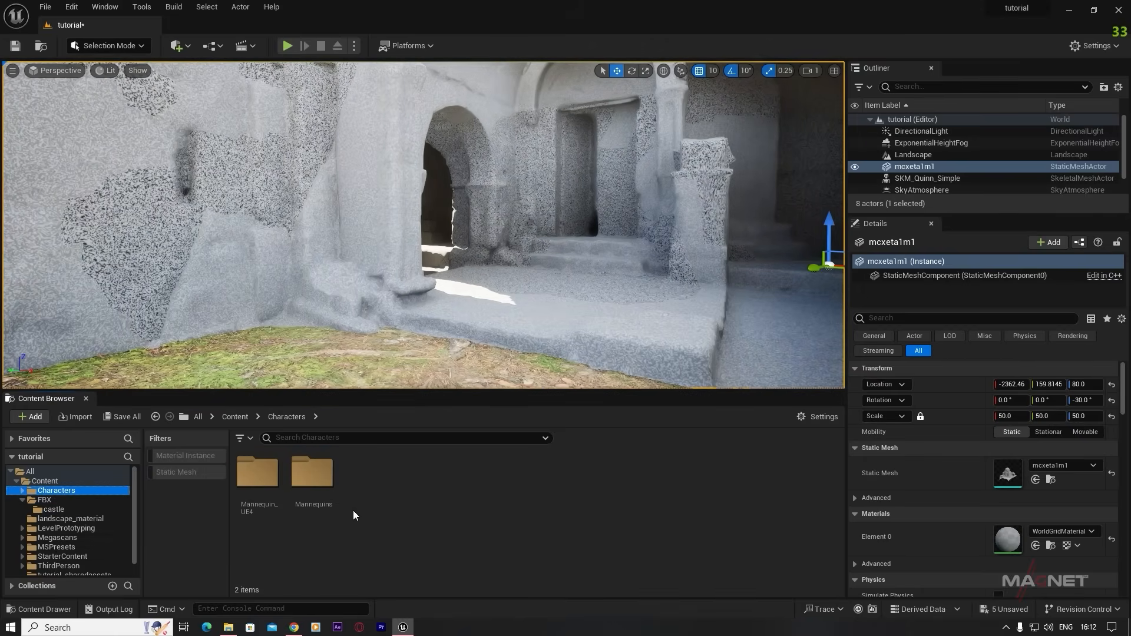
pyautogui.doubleClick(311, 478)
pyautogui.doubleClick(366, 474)
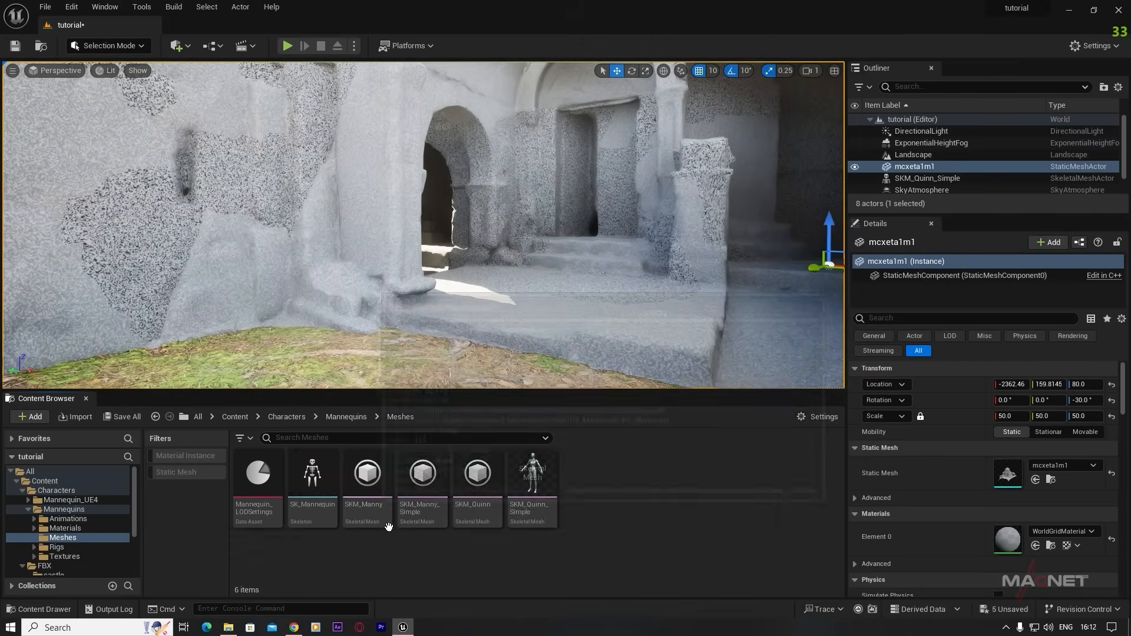
pyautogui.moveTo(529, 449); pyautogui.dragTo(545, 340)
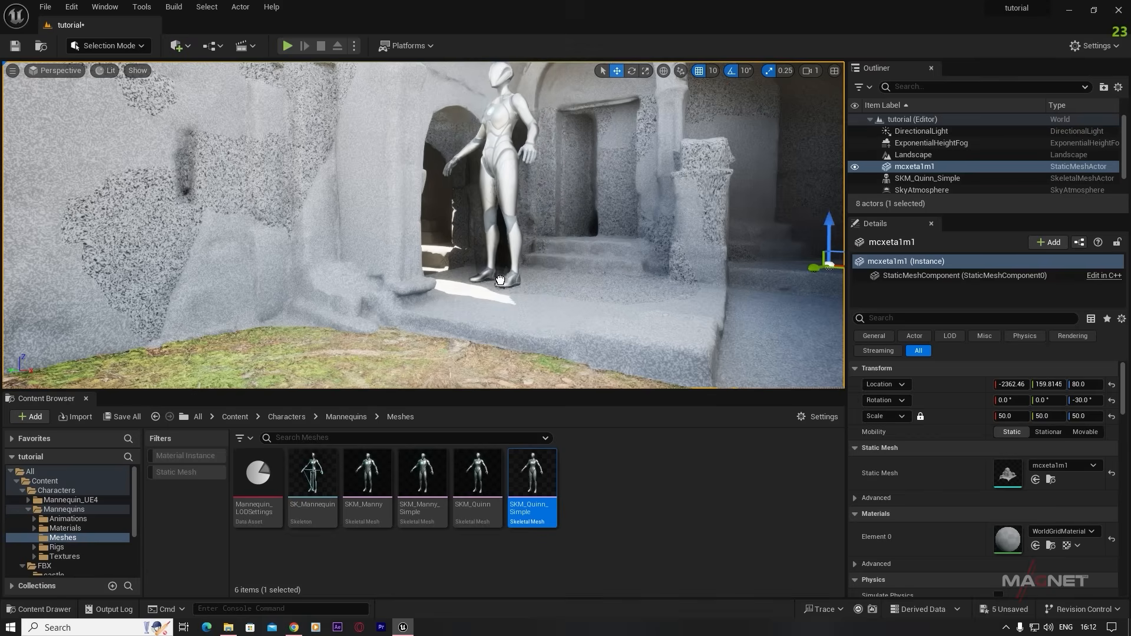
# - Scale the castle uniformly to 88.75 and move it on the hilltop to about X -3540, Y -826, Z -416
pyautogui.press('s')
pyautogui.moveTo(546, 340)
pyautogui.mouseDown(button='right')
pyautogui.moveTo(557, 303)
pyautogui.moveTo(573, 327)
pyautogui.moveTo(563, 331)
pyautogui.mouseUp(button='right')
pyautogui.moveTo(536, 230); pyautogui.dragTo(525, 253, button='right')
pyautogui.press('w')
pyautogui.click(519, 241)
pyautogui.press('s')
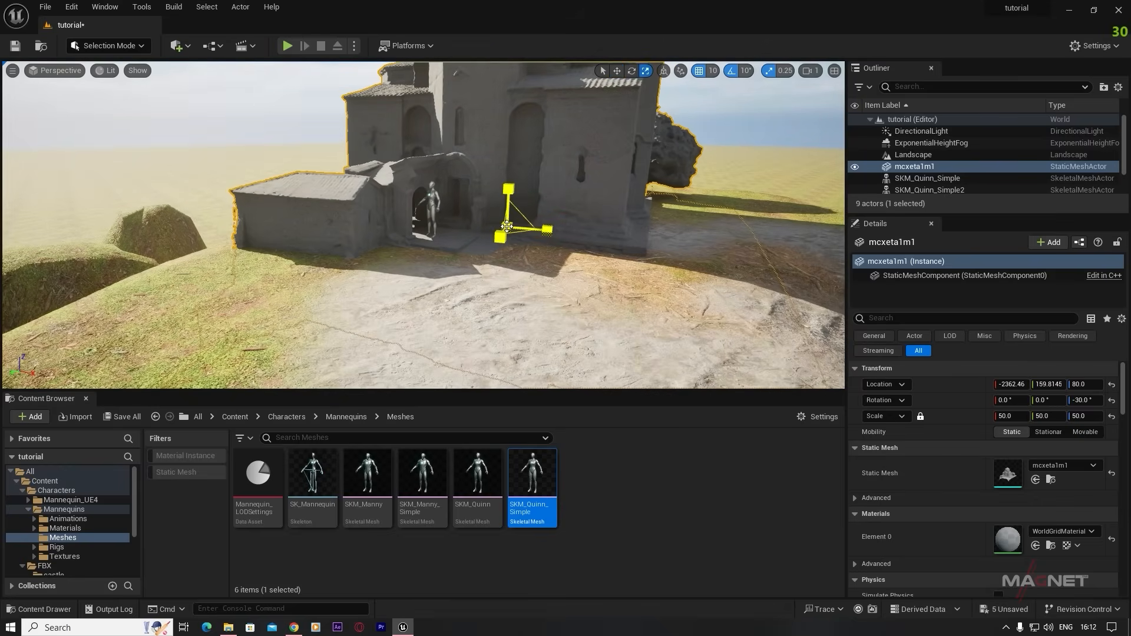
pyautogui.moveTo(508, 227); pyautogui.dragTo(574, 194)
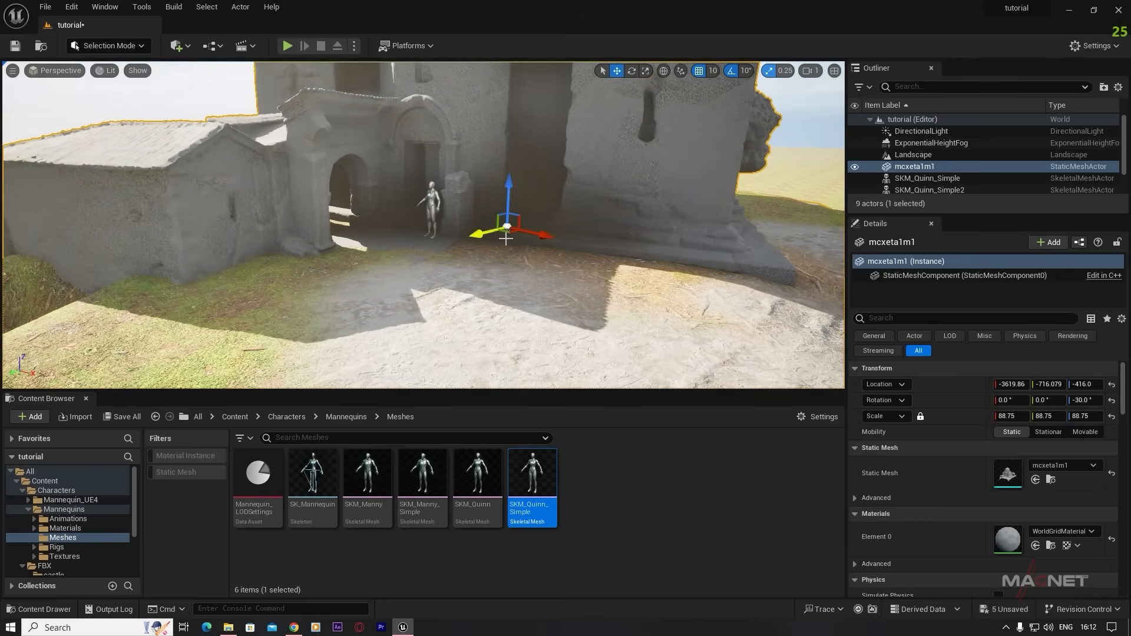
pyautogui.moveTo(474, 237); pyautogui.dragTo(492, 236)
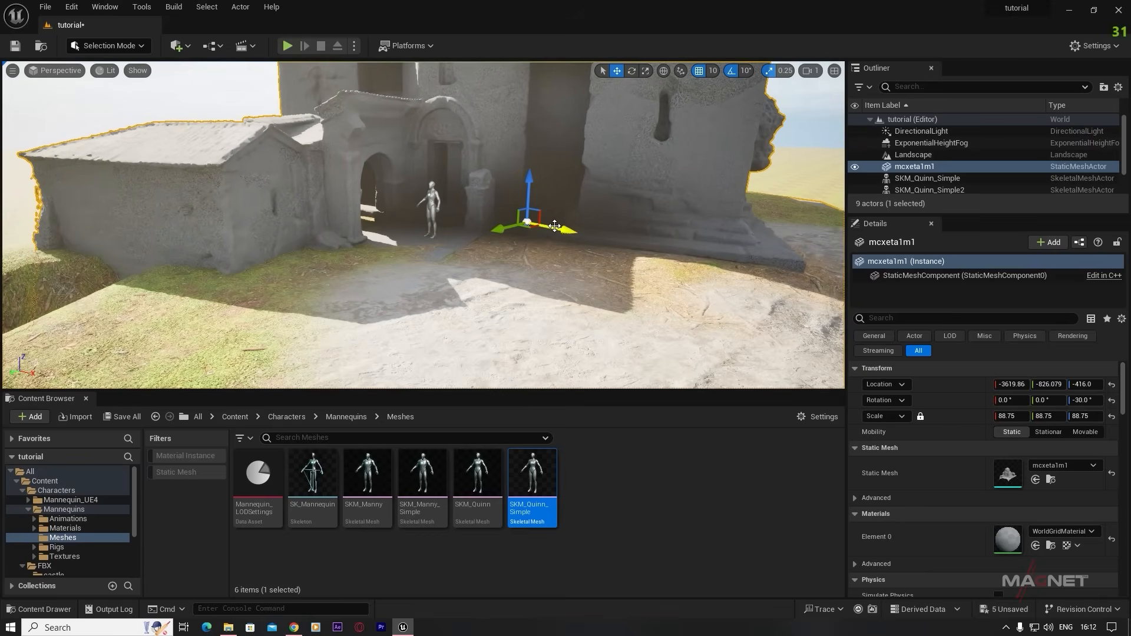
pyautogui.moveTo(575, 296); pyautogui.dragTo(466, 240, button='right')
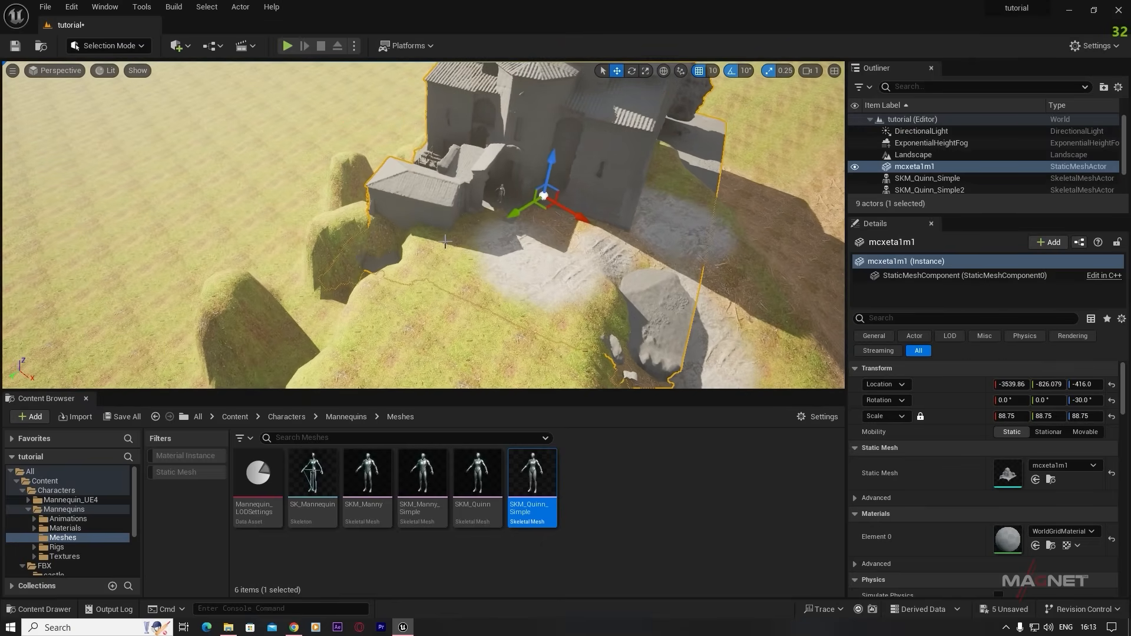
# - Flatten the grassy mounds in front of the castle with the landscape Flatten tool at a brush size of about 857
pyautogui.click(132, 47)
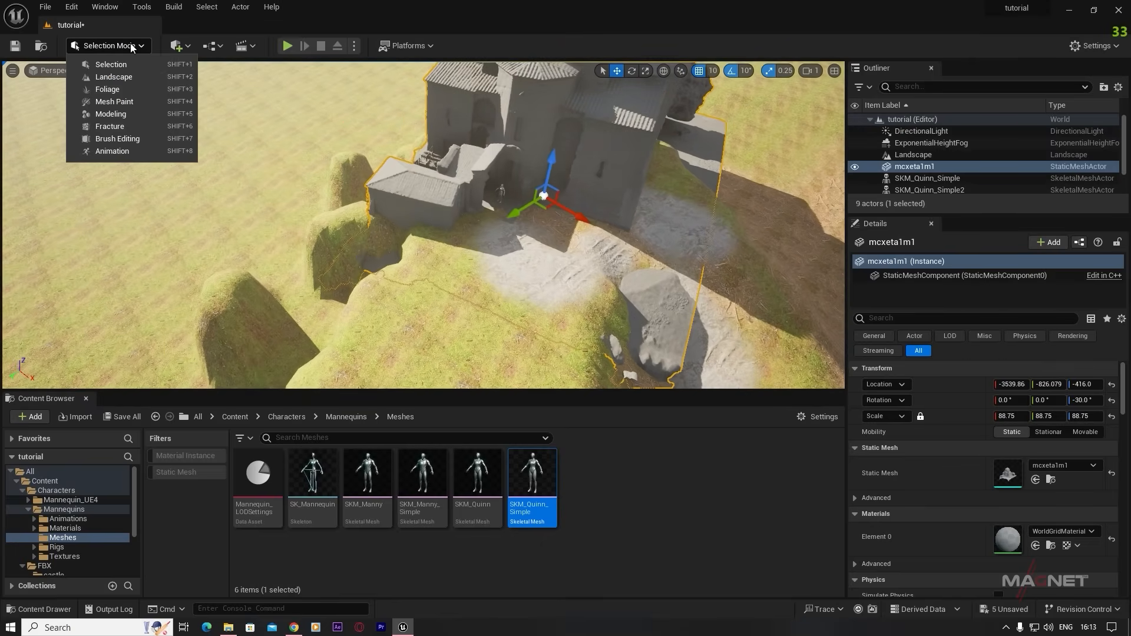
pyautogui.click(116, 77)
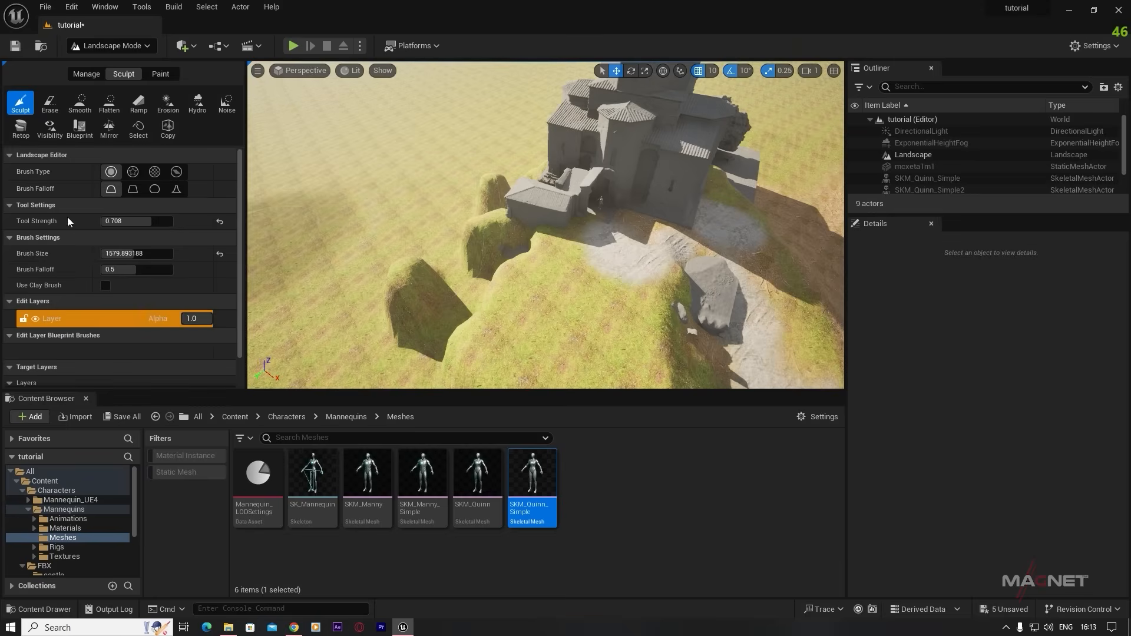
pyautogui.click(110, 104)
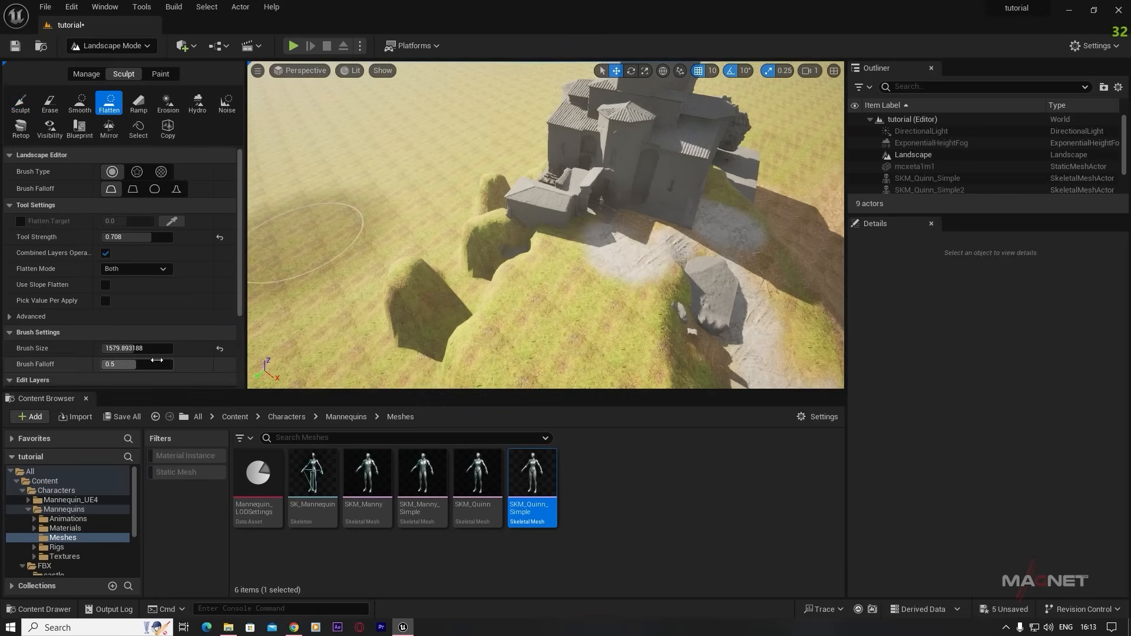
pyautogui.moveTo(138, 348); pyautogui.dragTo(122, 348)
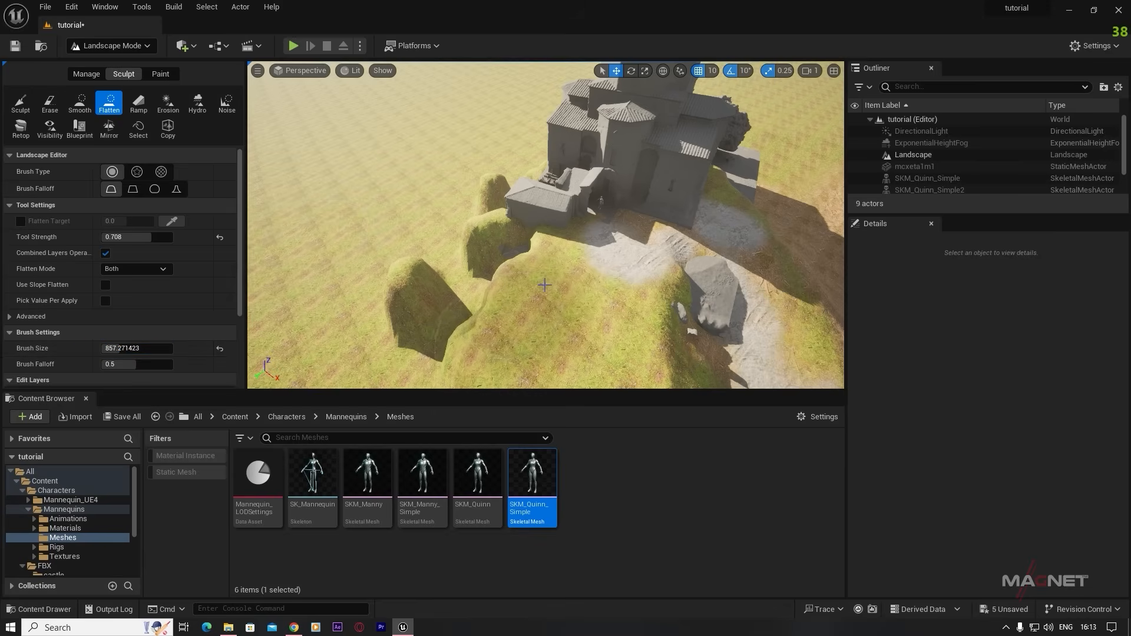
pyautogui.moveTo(559, 280)
pyautogui.mouseDown()
pyautogui.moveTo(514, 279)
pyautogui.moveTo(526, 247)
pyautogui.moveTo(496, 226)
pyautogui.moveTo(450, 312)
pyautogui.moveTo(481, 283)
pyautogui.moveTo(488, 247)
pyautogui.mouseUp()
pyautogui.moveTo(500, 267); pyautogui.dragTo(538, 254, button='right')
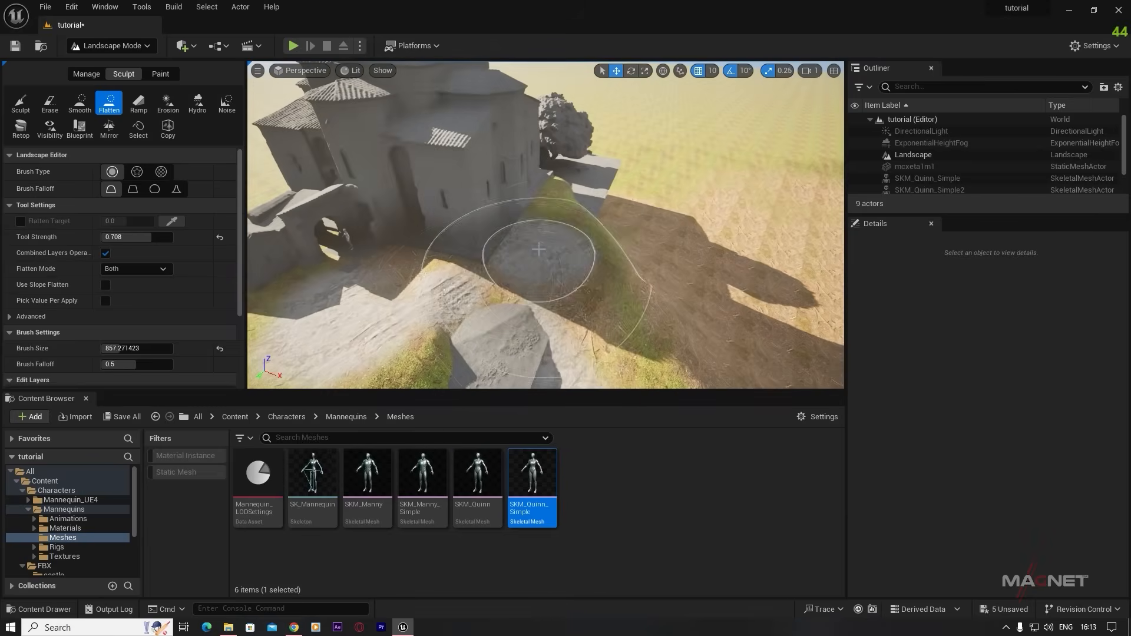
# - Flatten the uneven hilltop ground along the castle's sides and around the low outbuilding into a wide plateau
pyautogui.moveTo(538, 253); pyautogui.dragTo(574, 212)
pyautogui.moveTo(575, 212)
pyautogui.mouseDown(button='right')
pyautogui.moveTo(531, 200)
pyautogui.moveTo(501, 236)
pyautogui.mouseUp(button='right')
pyautogui.moveTo(560, 254)
pyautogui.mouseDown()
pyautogui.moveTo(518, 265)
pyautogui.moveTo(489, 253)
pyautogui.mouseUp()
pyautogui.moveTo(490, 253); pyautogui.dragTo(501, 247, button='right')
pyautogui.moveTo(502, 248); pyautogui.dragTo(451, 236)
pyautogui.moveTo(450, 236)
pyautogui.mouseDown(button='right')
pyautogui.moveTo(626, 181)
pyautogui.moveTo(560, 206)
pyautogui.mouseUp(button='right')
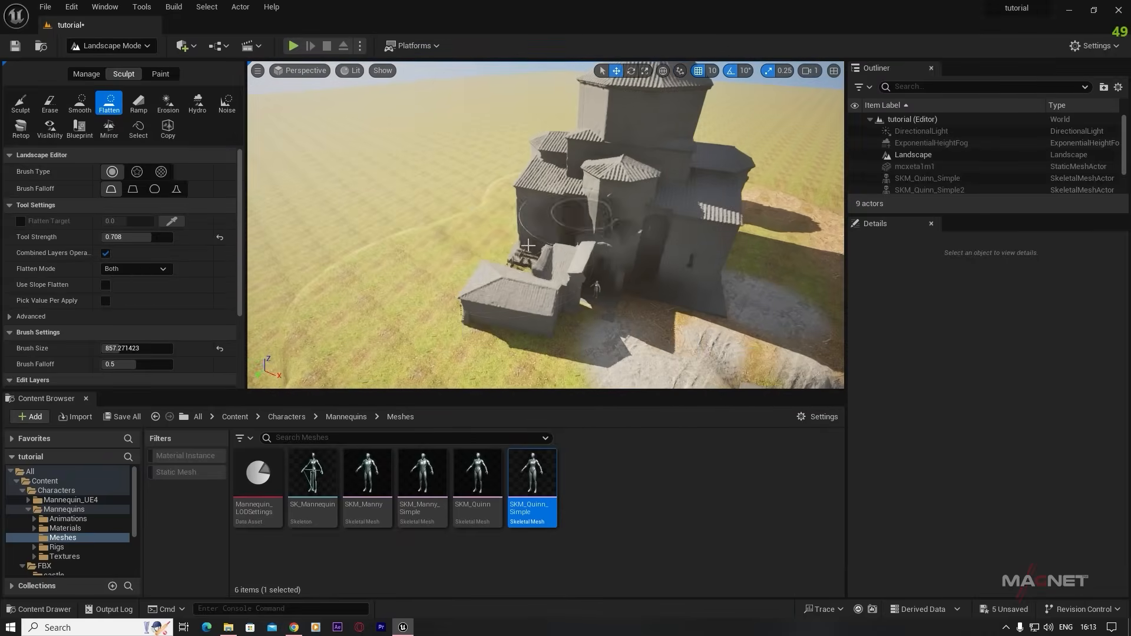
pyautogui.moveTo(450, 224)
pyautogui.mouseDown(button='right')
pyautogui.moveTo(501, 235)
pyautogui.moveTo(448, 218)
pyautogui.mouseUp(button='right')
pyautogui.moveTo(447, 218); pyautogui.dragTo(377, 307)
pyautogui.moveTo(377, 306)
pyautogui.mouseDown(button='right')
pyautogui.moveTo(424, 282)
pyautogui.moveTo(400, 253)
pyautogui.mouseUp(button='right')
# - Return to Selection mode and move the castle farther back on the flattened ground to about X -4310, Y -1446
pyautogui.click(136, 49)
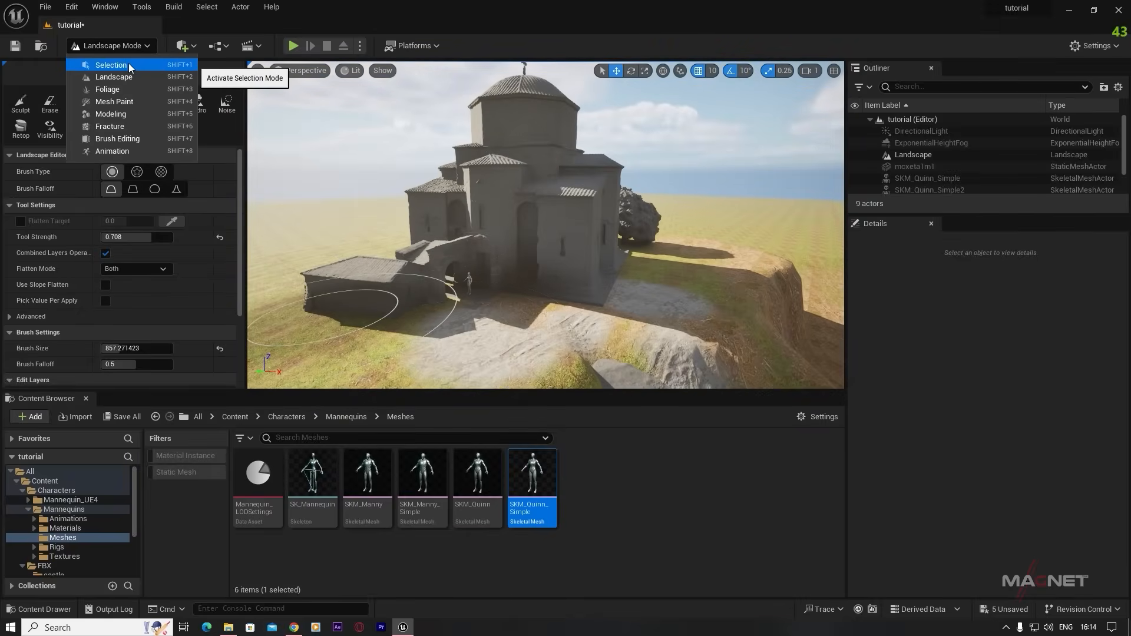
pyautogui.click(129, 63)
pyautogui.click(487, 297)
pyautogui.moveTo(487, 298); pyautogui.dragTo(487, 336, button='right')
pyautogui.moveTo(416, 234); pyautogui.dragTo(422, 205)
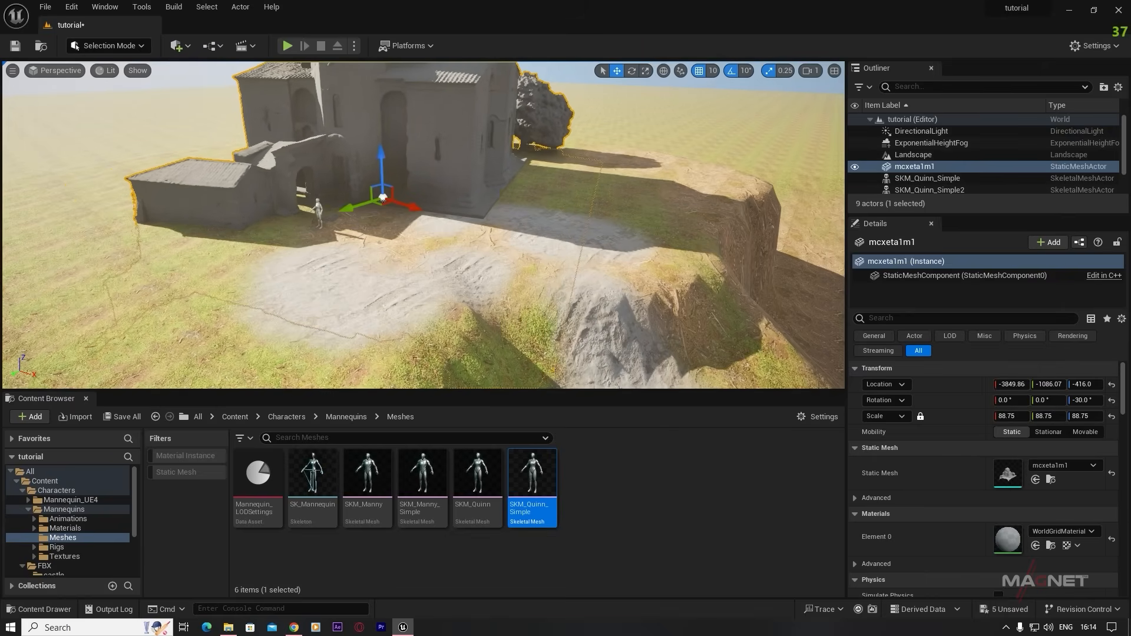
pyautogui.moveTo(474, 243)
pyautogui.mouseDown(button='right')
pyautogui.moveTo(475, 283)
pyautogui.moveTo(474, 244)
pyautogui.mouseUp(button='right')
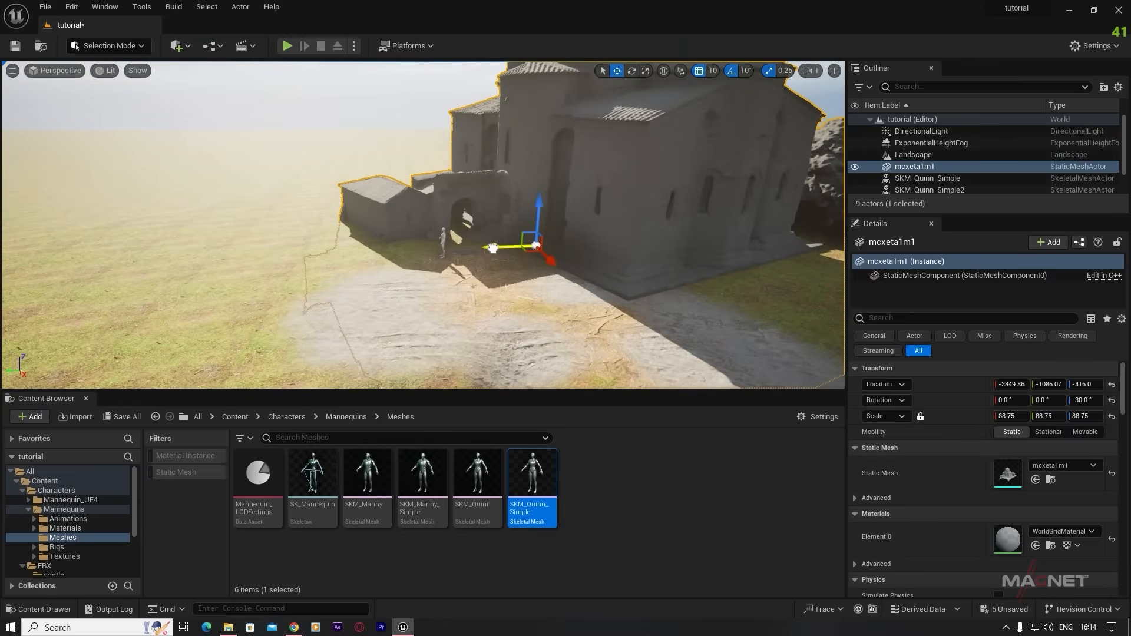
pyautogui.moveTo(493, 247); pyautogui.dragTo(545, 248)
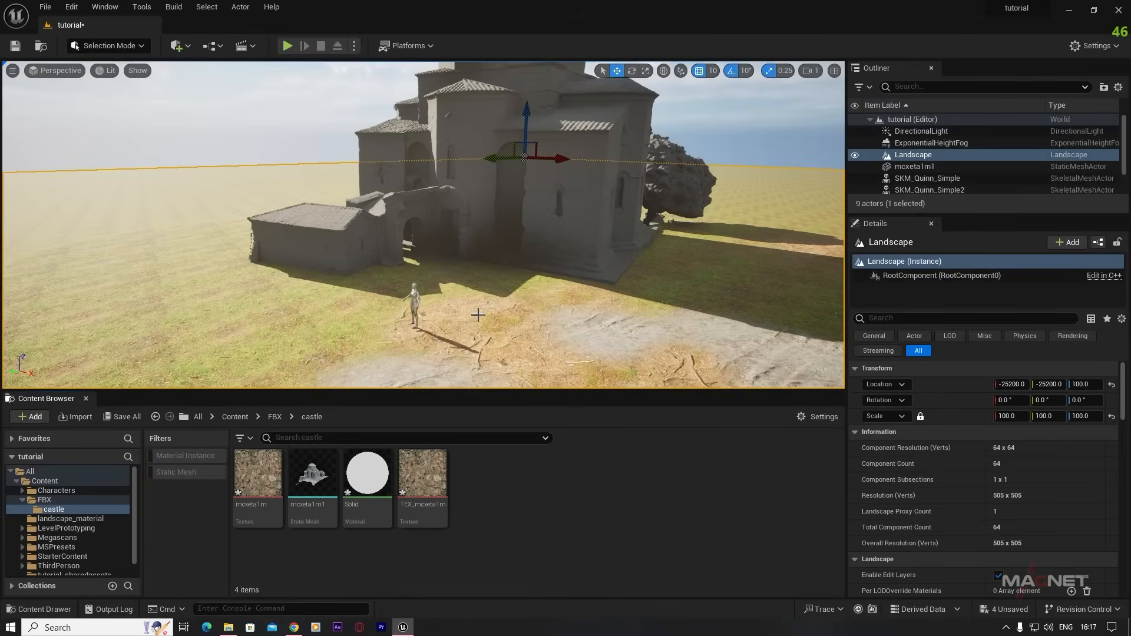
# - Create a material in the castle folder and connect the TEX_mcxeta1m texture's RGB output to its Base Color
pyautogui.moveTo(478, 315); pyautogui.dragTo(478, 315, button='right')
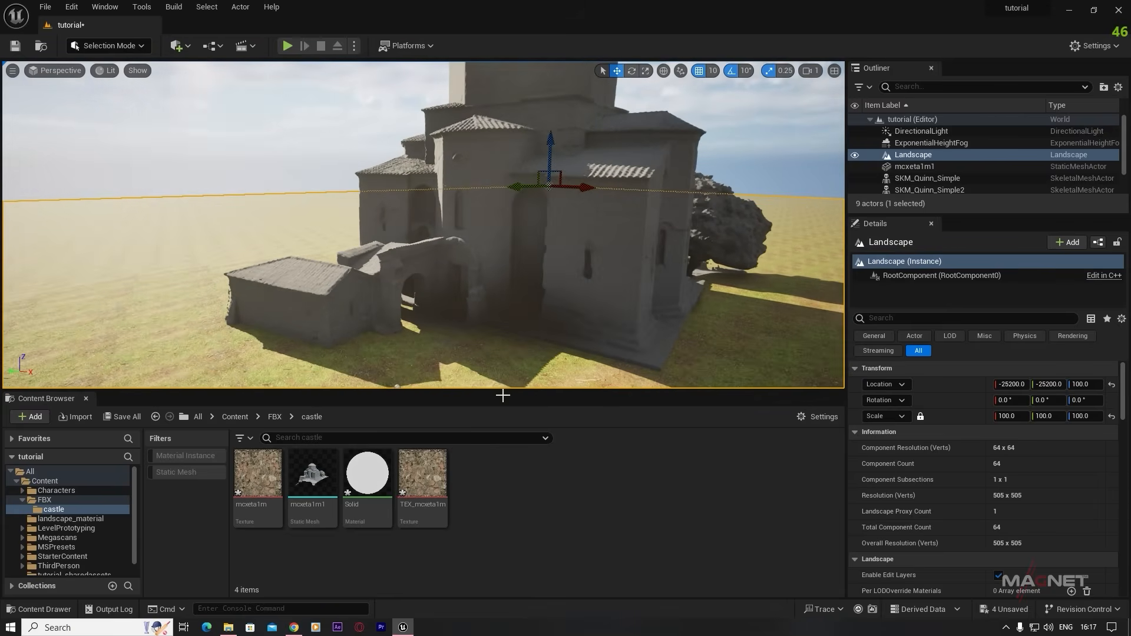
pyautogui.rightClick(497, 490)
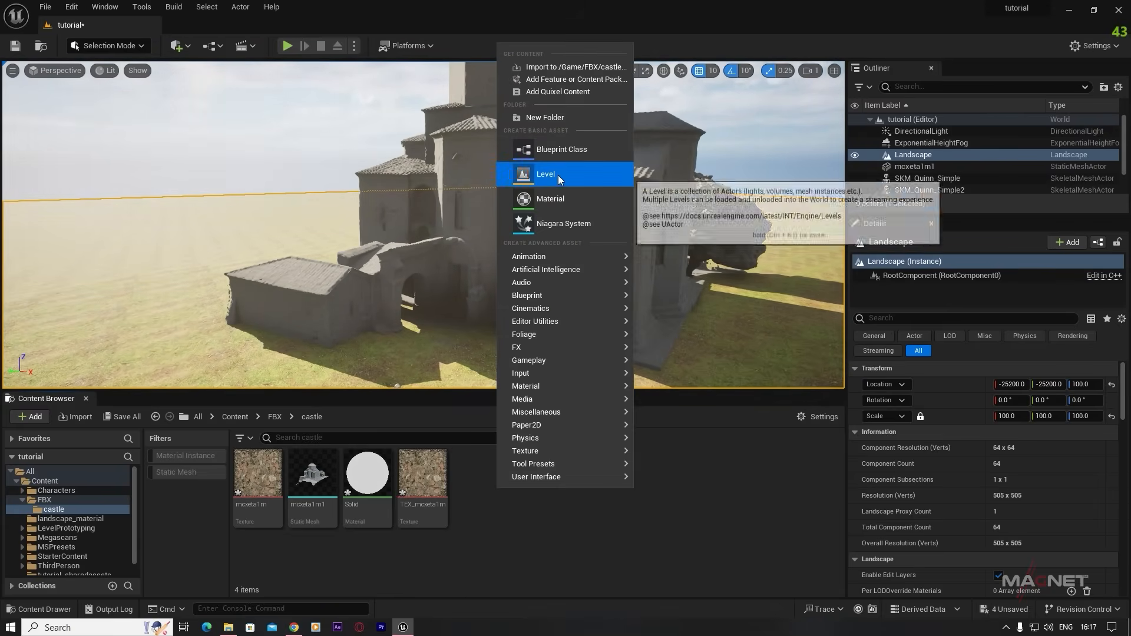
pyautogui.click(552, 199)
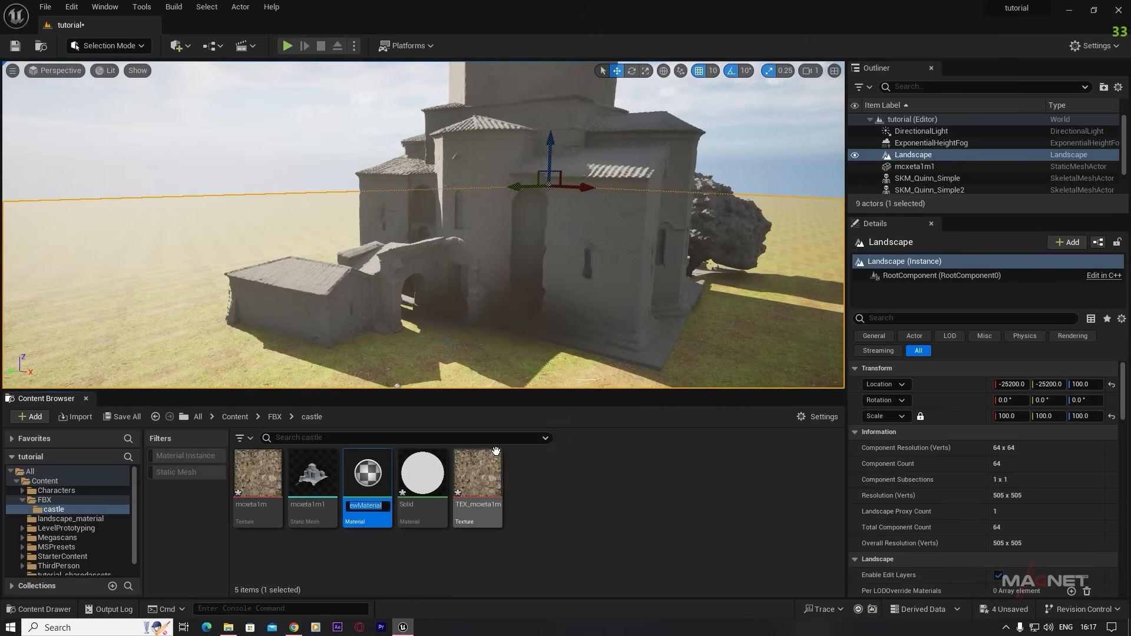
pyautogui.doubleClick(369, 475)
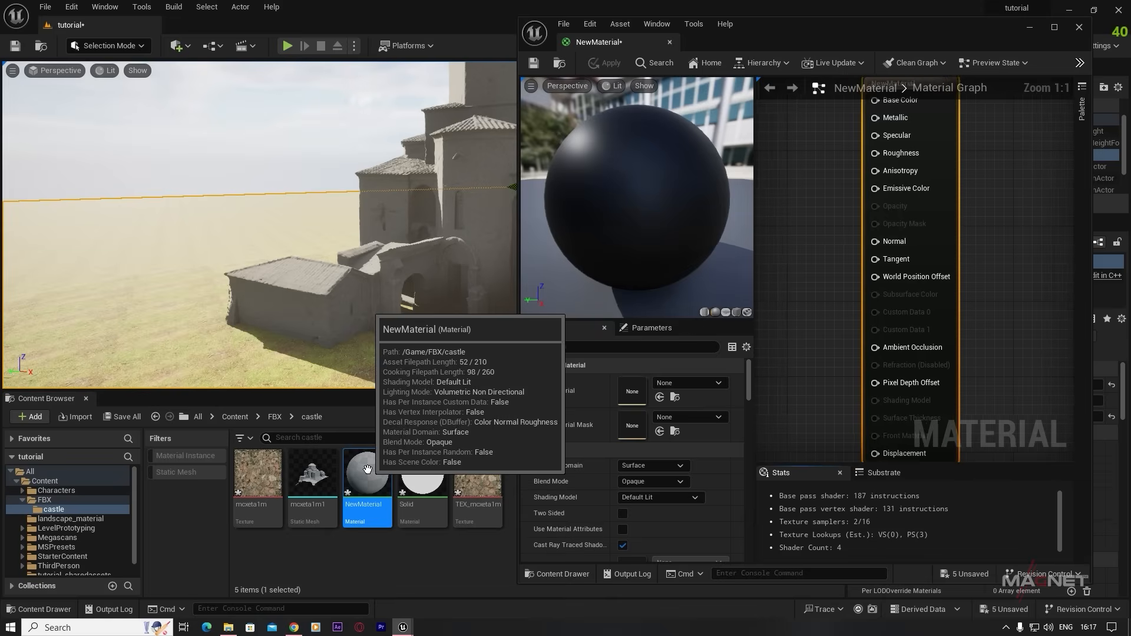
pyautogui.click(481, 476)
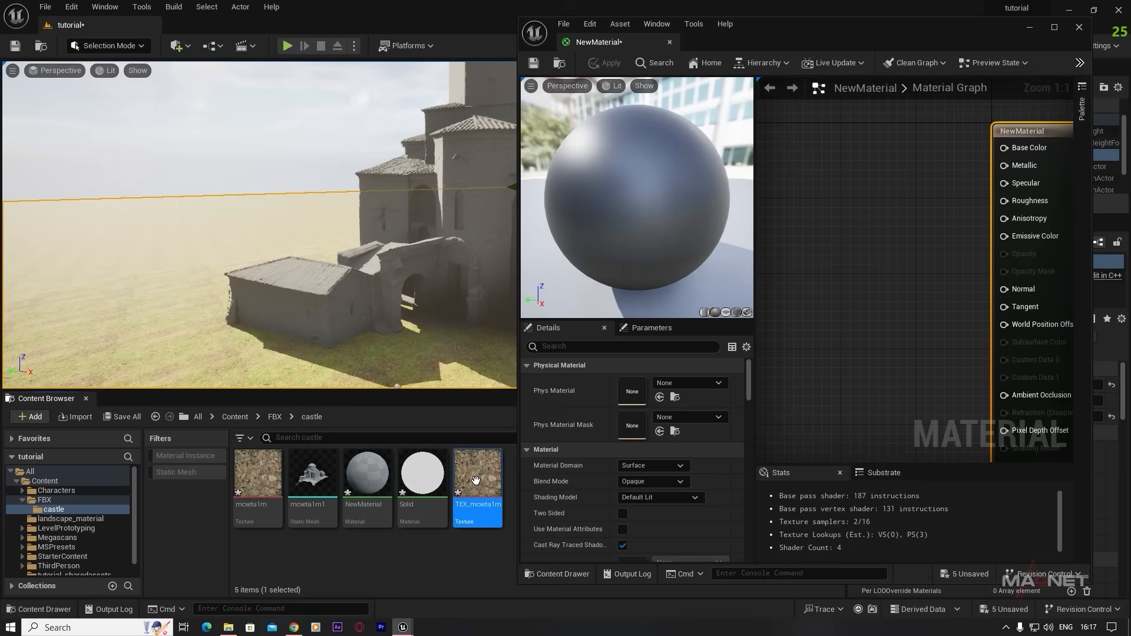
pyautogui.moveTo(476, 480); pyautogui.dragTo(787, 151)
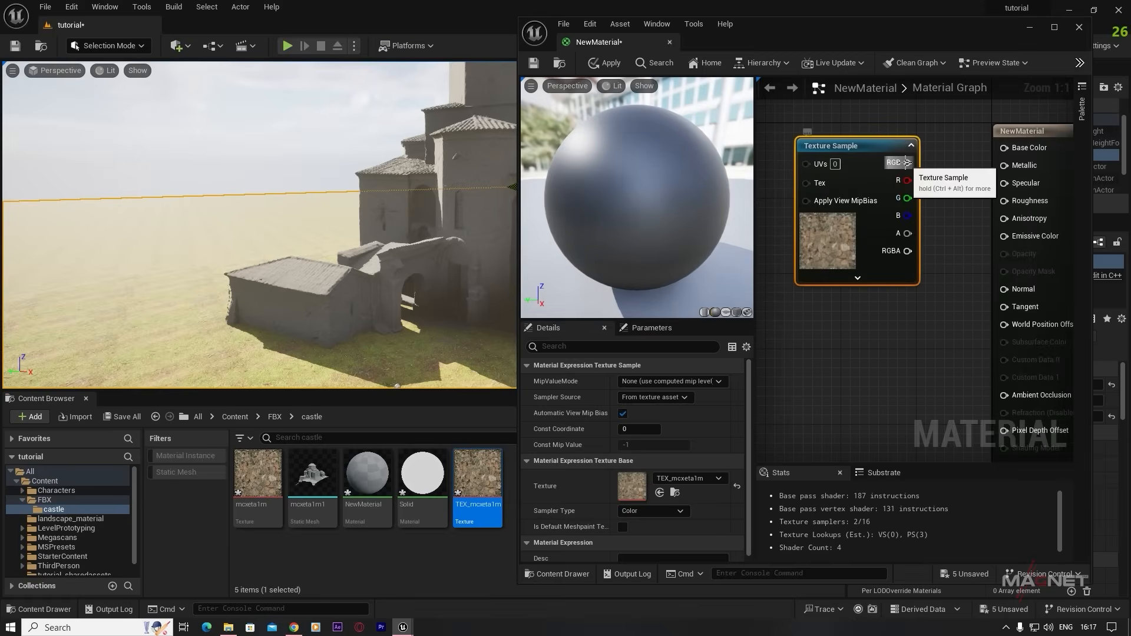
pyautogui.moveTo(907, 163); pyautogui.dragTo(859, 137)
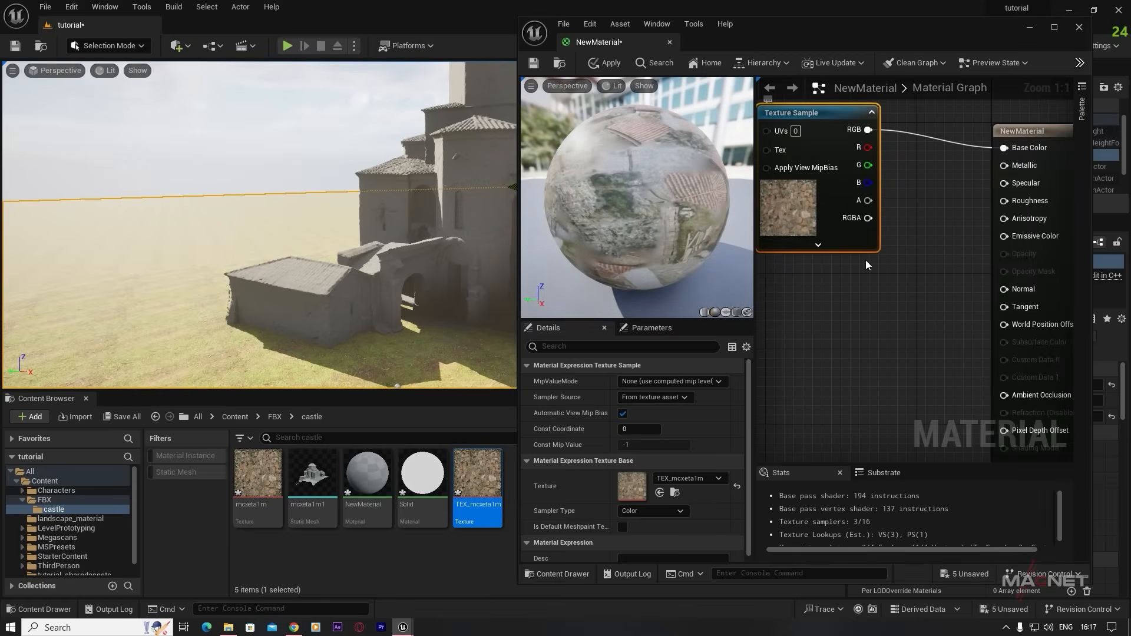
# - Promote the material's Metallic and Specular inputs to parameters and arrange both nodes below the texture sample
pyautogui.rightClick(1020, 165)
pyautogui.click(1054, 189)
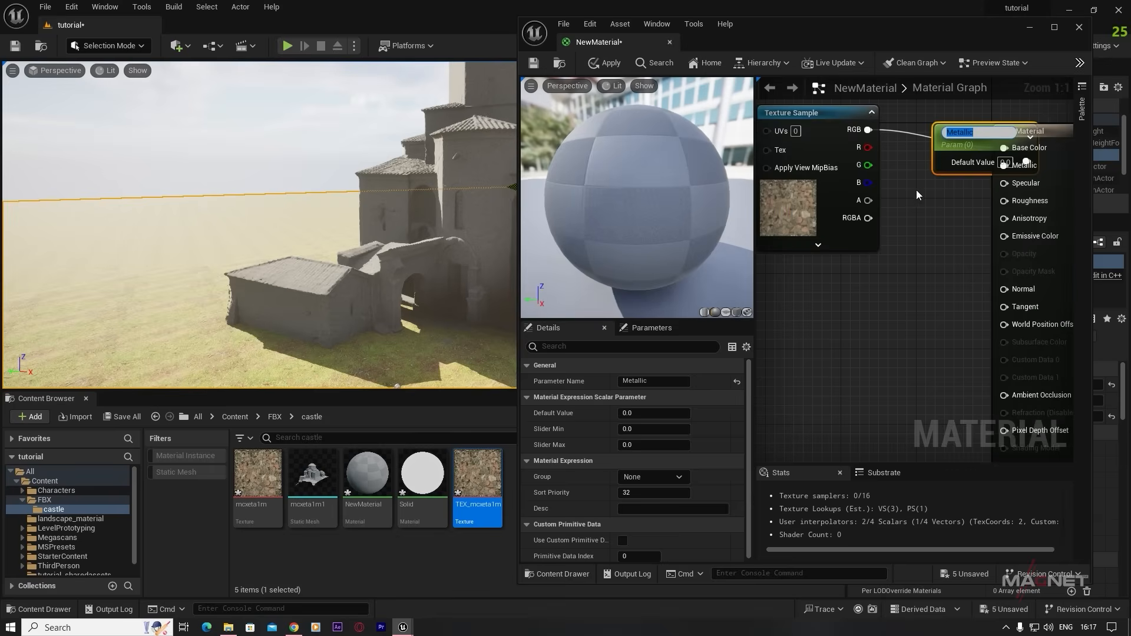
pyautogui.moveTo(953, 147); pyautogui.dragTo(797, 351)
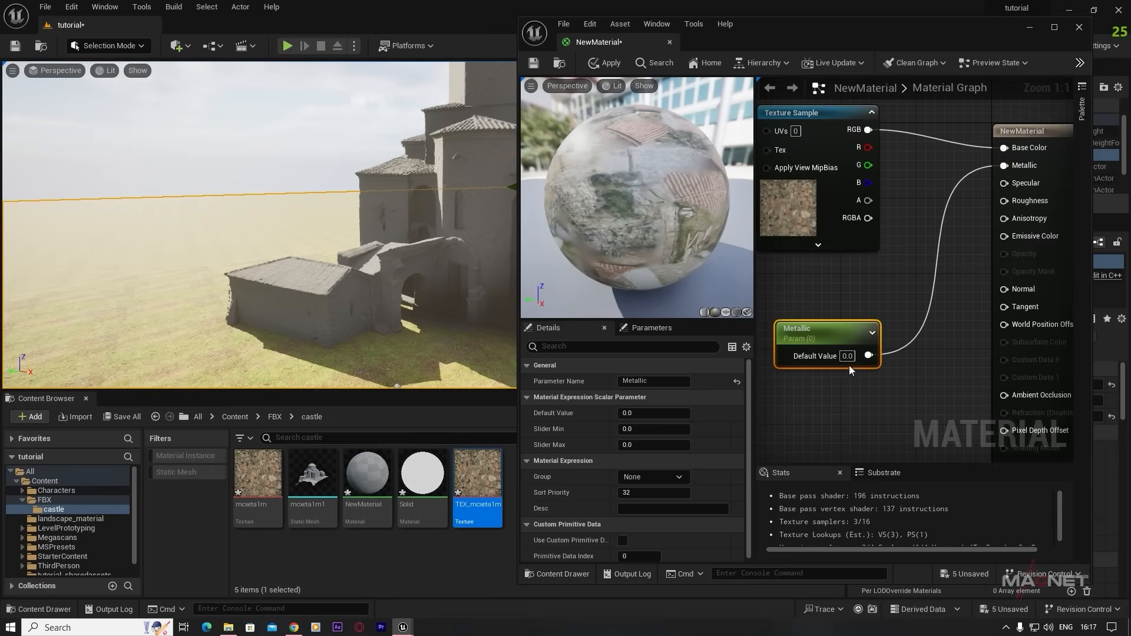
pyautogui.rightClick(1015, 182)
pyautogui.click(1049, 206)
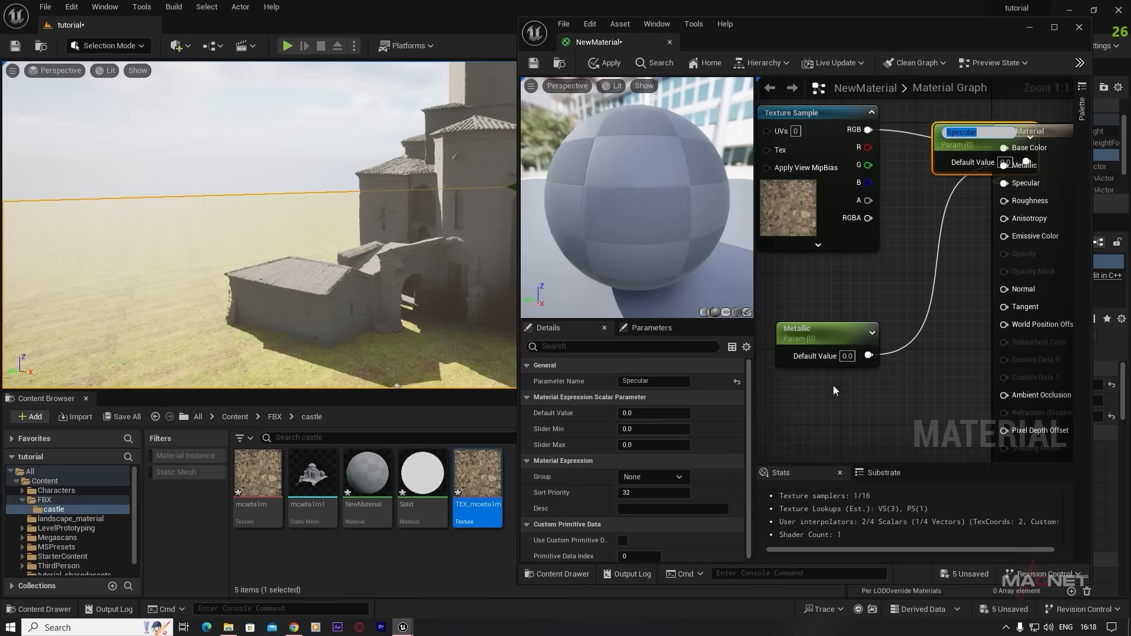
pyautogui.press('Return')
pyautogui.moveTo(985, 140); pyautogui.dragTo(809, 271)
# - Promote the material's Roughness input to a parameter, place its node below Metallic, and set its default value to 1
pyautogui.rightClick(1049, 203)
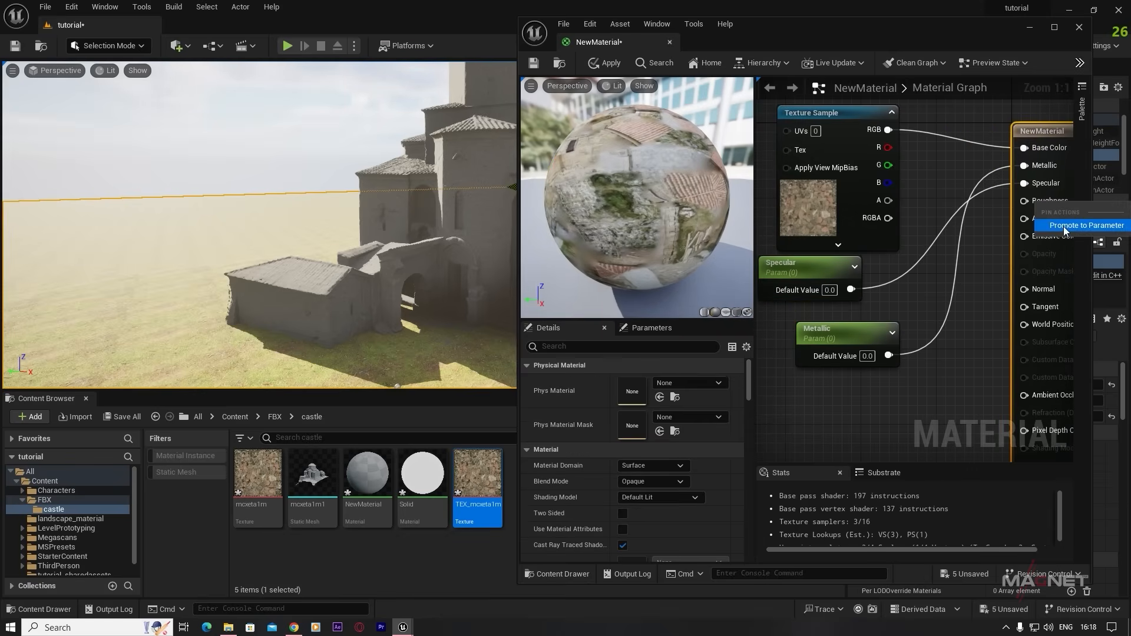
pyautogui.click(1036, 201)
pyautogui.rightClick(1039, 200)
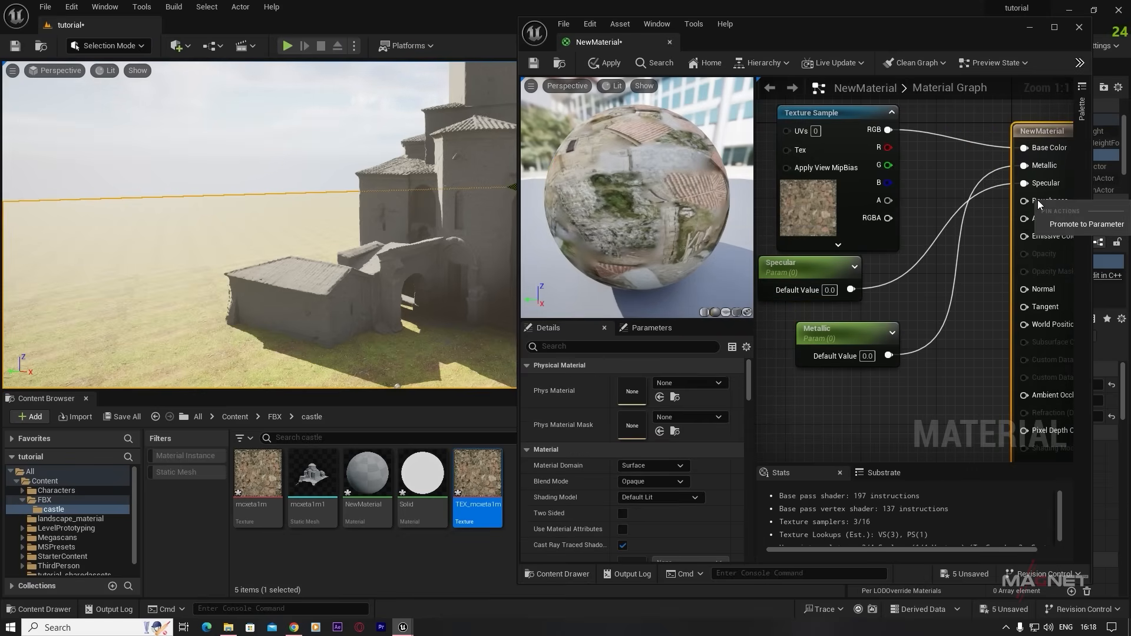
pyautogui.click(1067, 224)
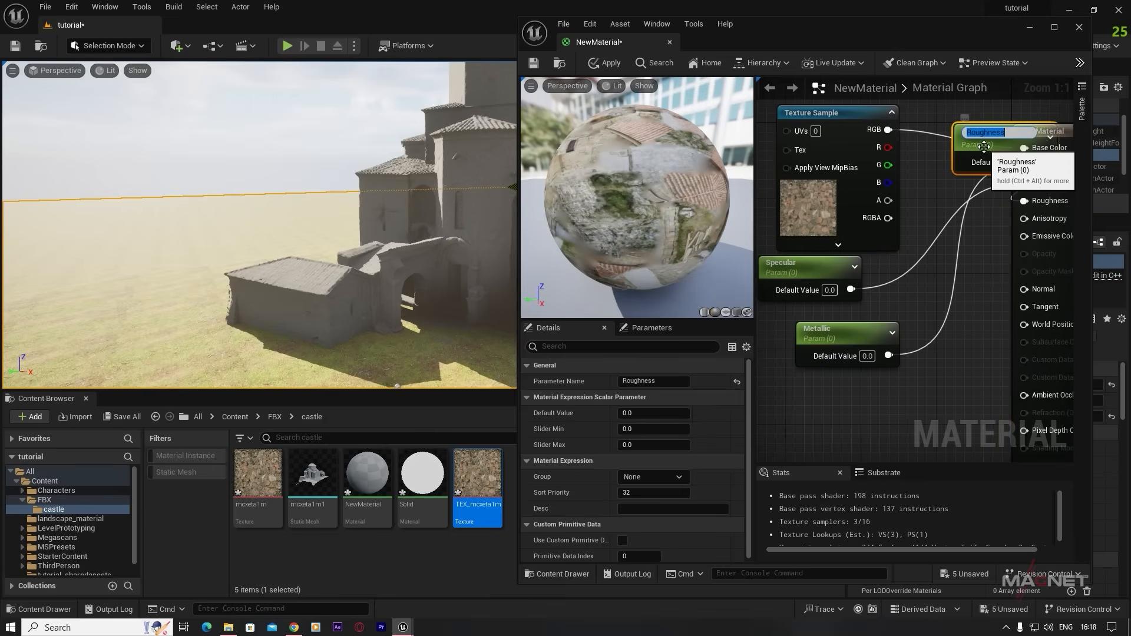
pyautogui.moveTo(984, 146); pyautogui.dragTo(805, 409)
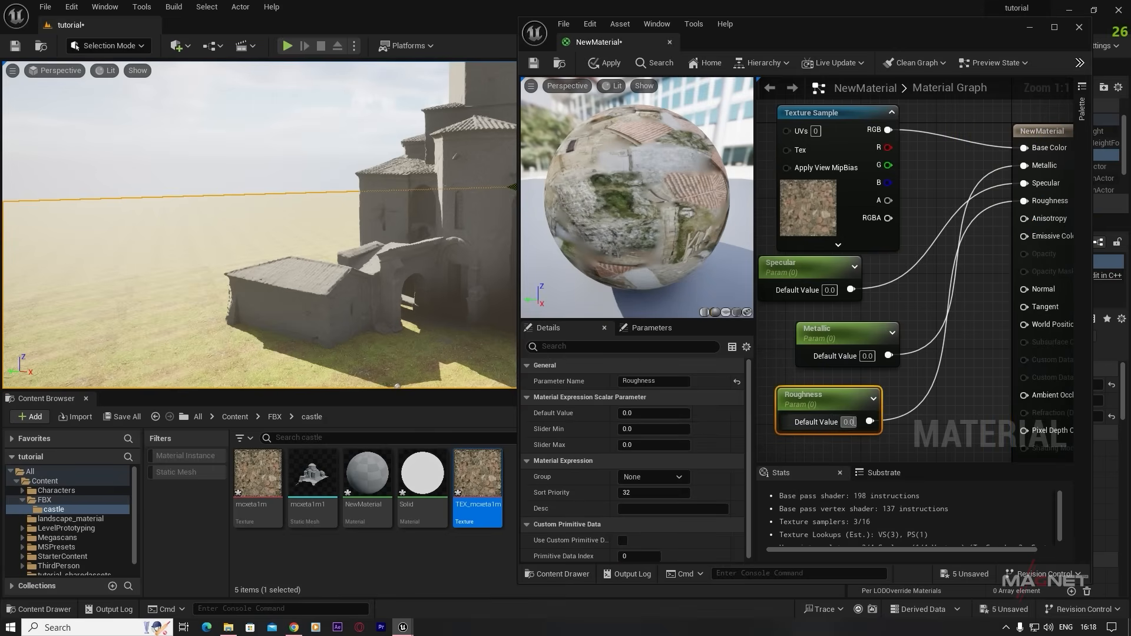
pyautogui.write('1')
pyautogui.press('Return')
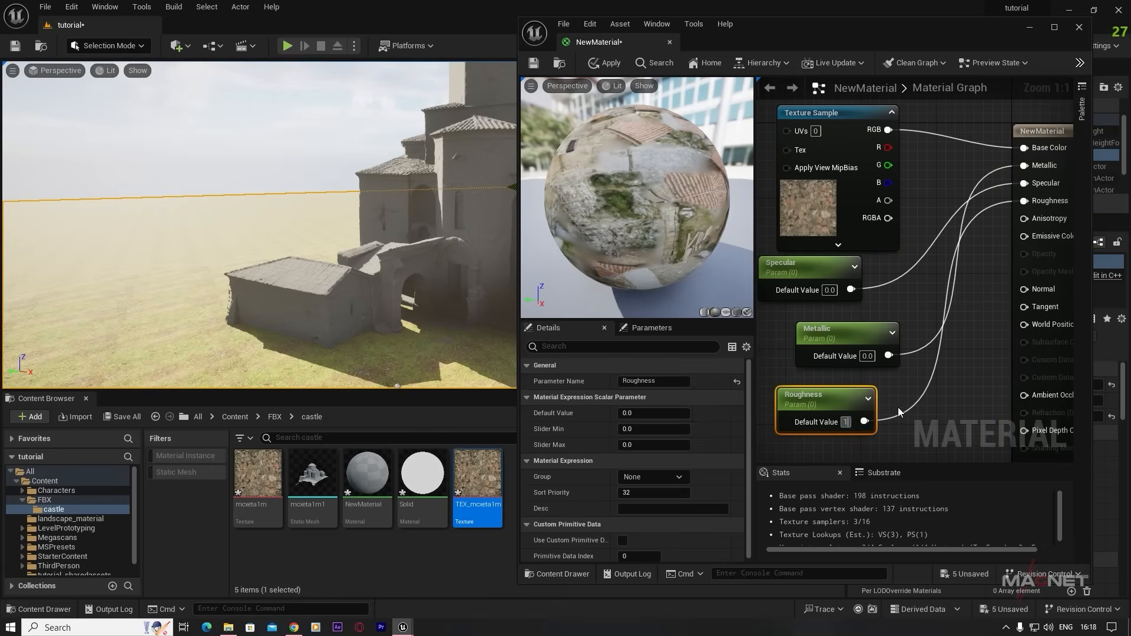
# - Save and close the new material, and assign it to the castle's Element 0 material slot
pyautogui.click(535, 63)
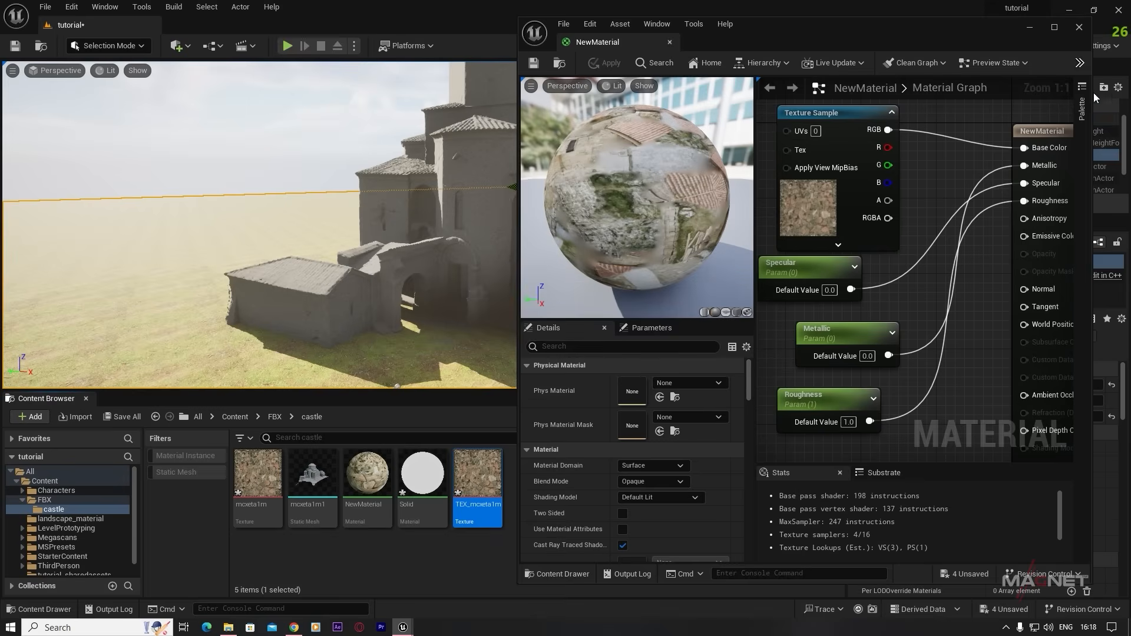
pyautogui.click(1080, 27)
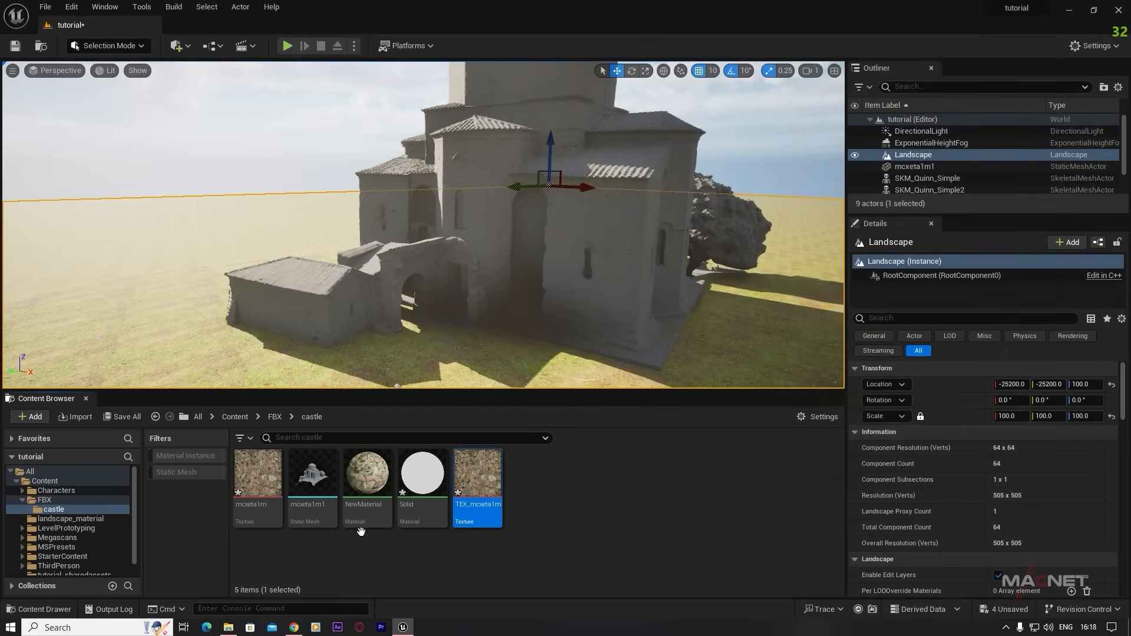
pyautogui.click(500, 115)
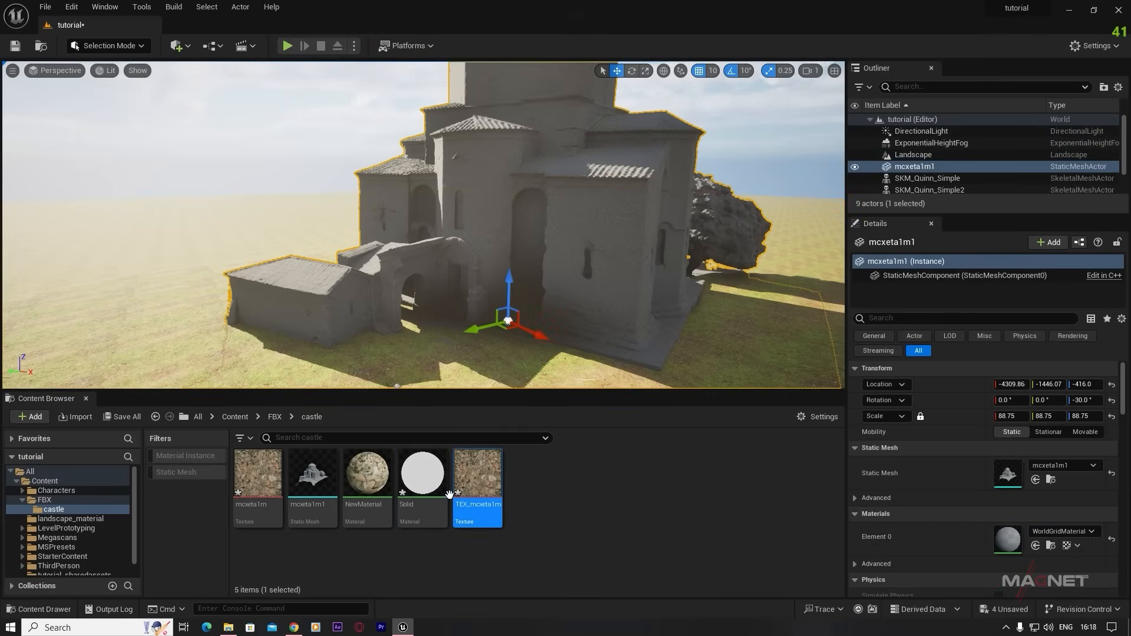
pyautogui.moveTo(366, 475); pyautogui.dragTo(1010, 543)
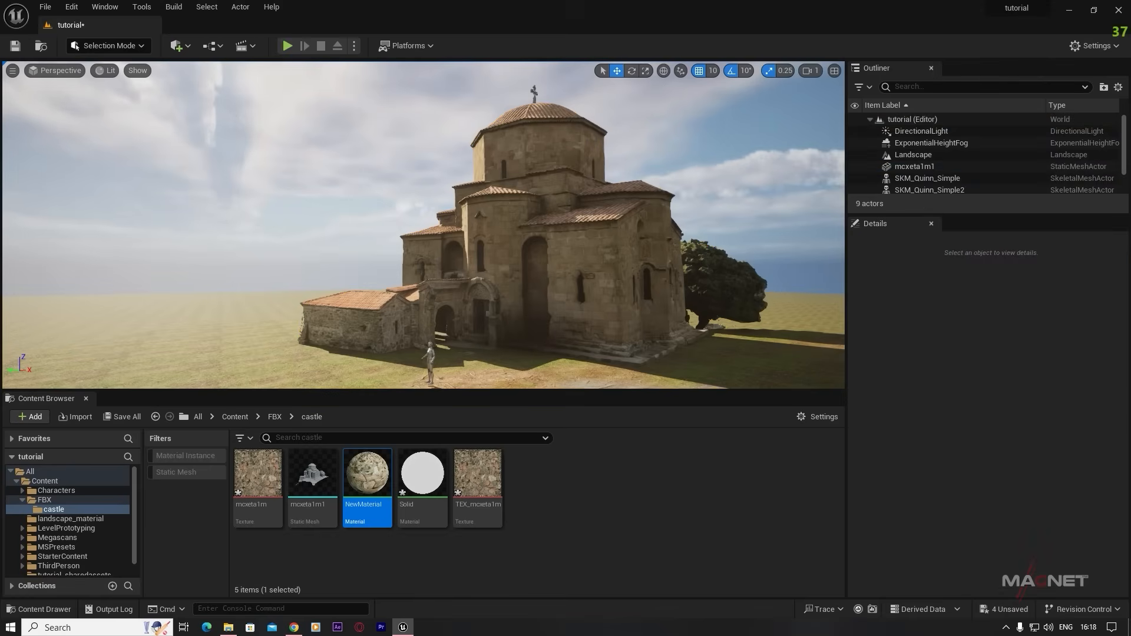
# - Place the MI_Leakage_tdfedjwc_2K decal on the castle wall above the slit window beside the arched recess
pyautogui.press('w')
pyautogui.moveTo(424, 223); pyautogui.dragTo(351, 248, button='right')
pyautogui.press('d')
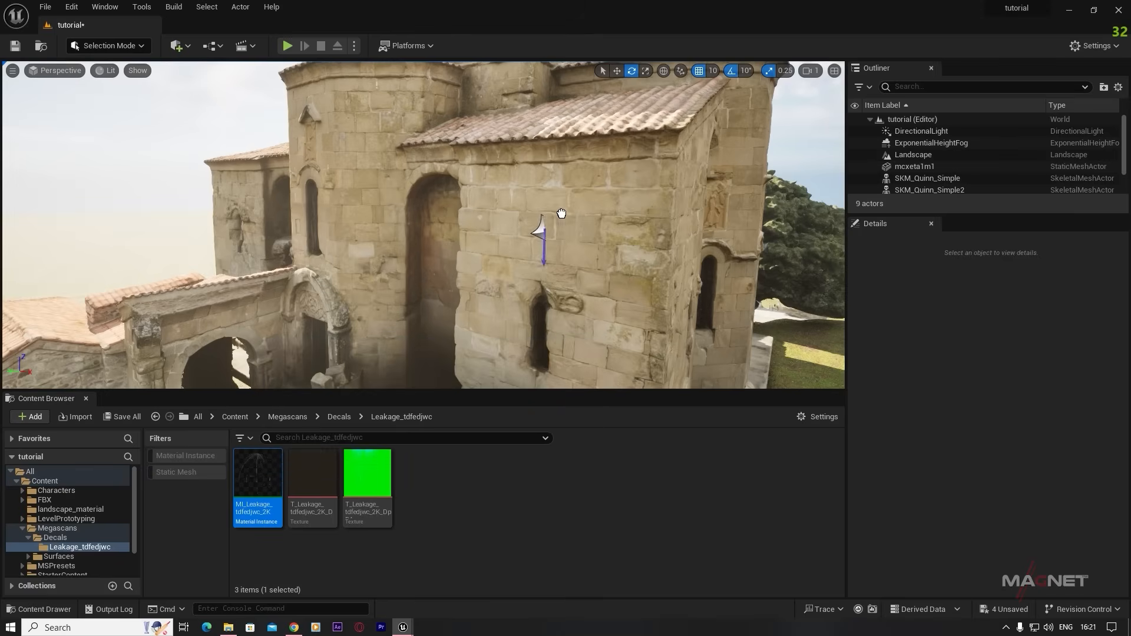
pyautogui.moveTo(541, 206); pyautogui.dragTo(542, 207)
pyautogui.moveTo(542, 207); pyautogui.dragTo(492, 249, button='right')
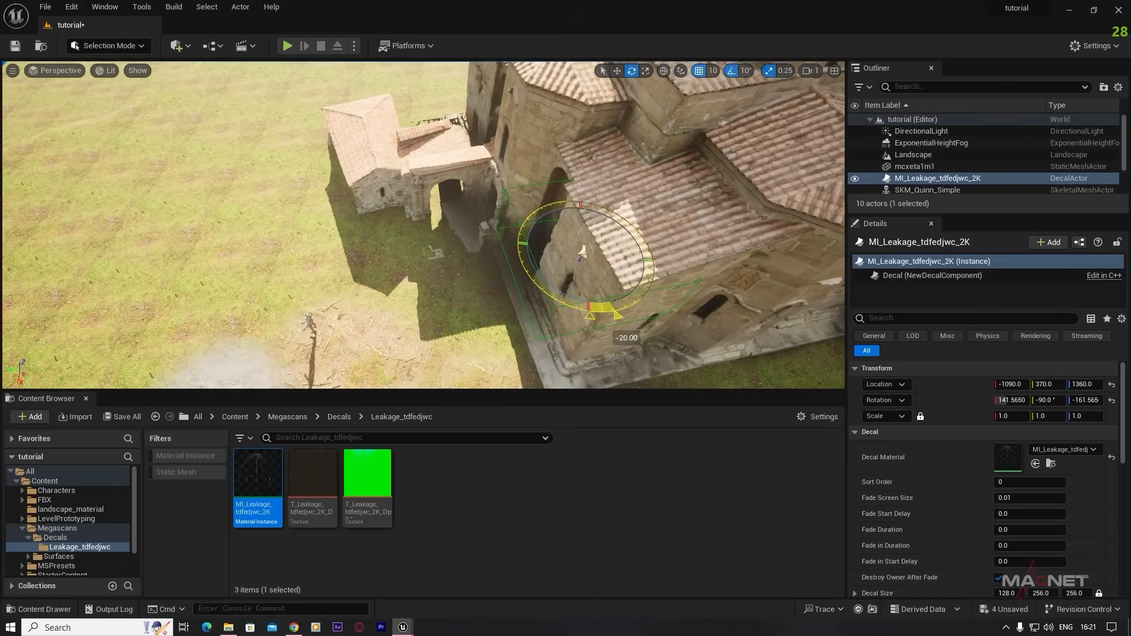
# - Rotate the leakage decal to project onto the castle wall, at about 88.9°, 6.7° and -108.9° around X, Y and Z
pyautogui.moveTo(630, 312); pyautogui.dragTo(618, 315)
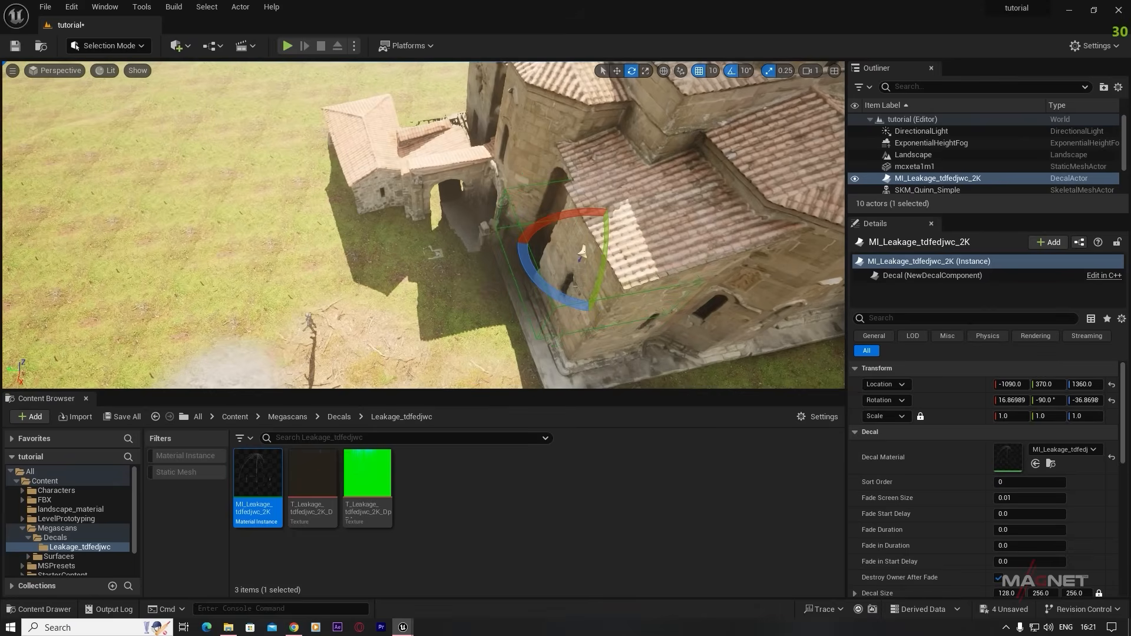
pyautogui.moveTo(617, 315); pyautogui.dragTo(595, 298, button='right')
pyautogui.press('w')
pyautogui.press('d')
pyautogui.press('a')
pyautogui.moveTo(444, 202); pyautogui.dragTo(463, 185, button='right')
pyautogui.moveTo(498, 172); pyautogui.dragTo(463, 218)
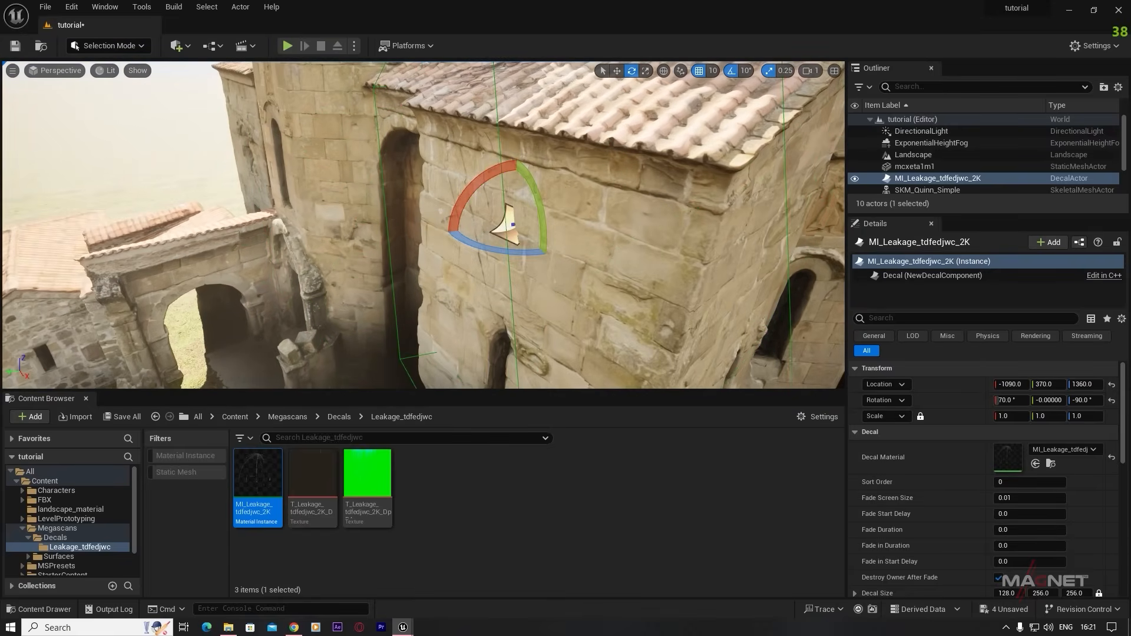
pyautogui.press('d')
pyautogui.moveTo(463, 218)
pyautogui.mouseDown(button='right')
pyautogui.moveTo(430, 211)
pyautogui.moveTo(466, 227)
pyautogui.mouseUp(button='right')
pyautogui.press('a')
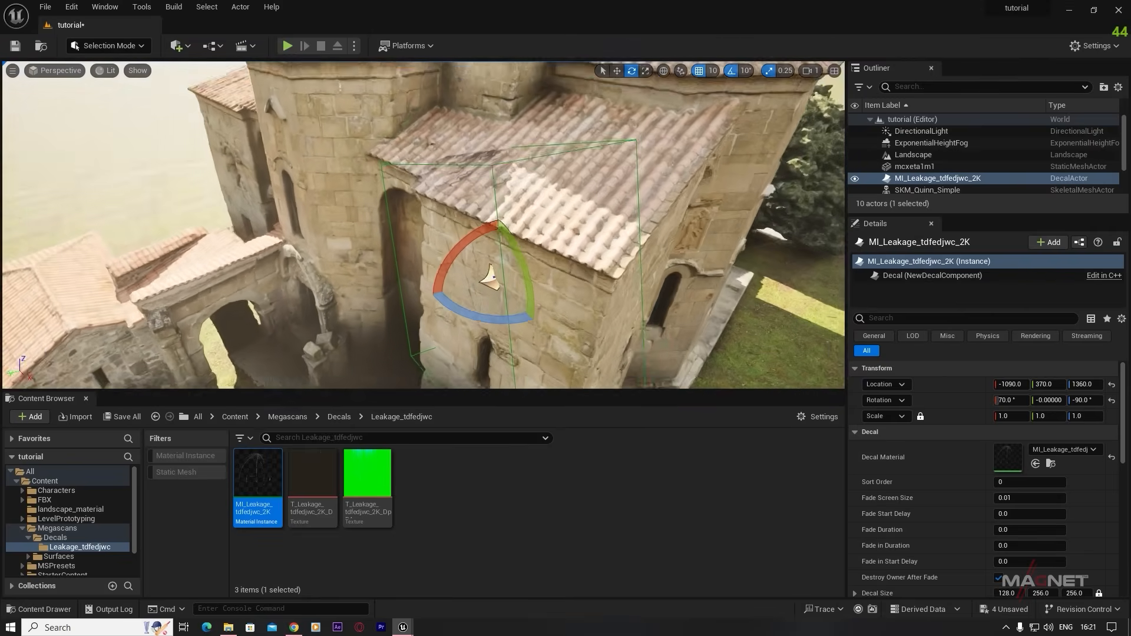
pyautogui.press('s')
pyautogui.moveTo(518, 266); pyautogui.dragTo(534, 305, button='right')
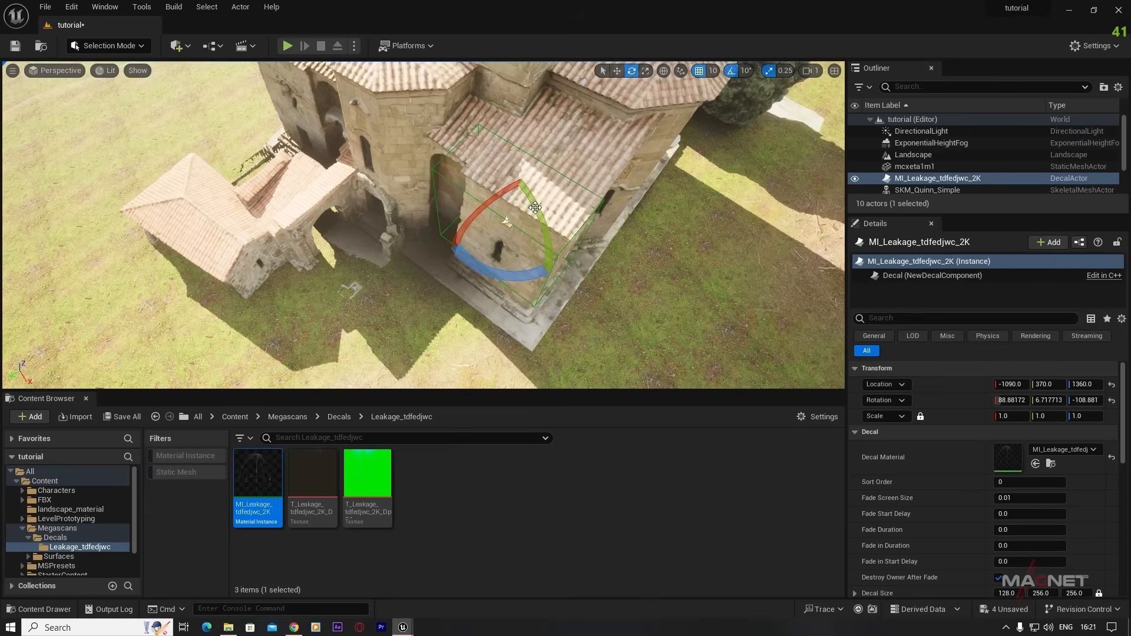
# - Move the leakage decal along the wall and downward to about Y 450 and Z 1230
pyautogui.press('w')
pyautogui.moveTo(507, 265); pyautogui.dragTo(506, 197, button='right')
pyautogui.moveTo(568, 288); pyautogui.dragTo(567, 288, button='right')
pyautogui.press('w')
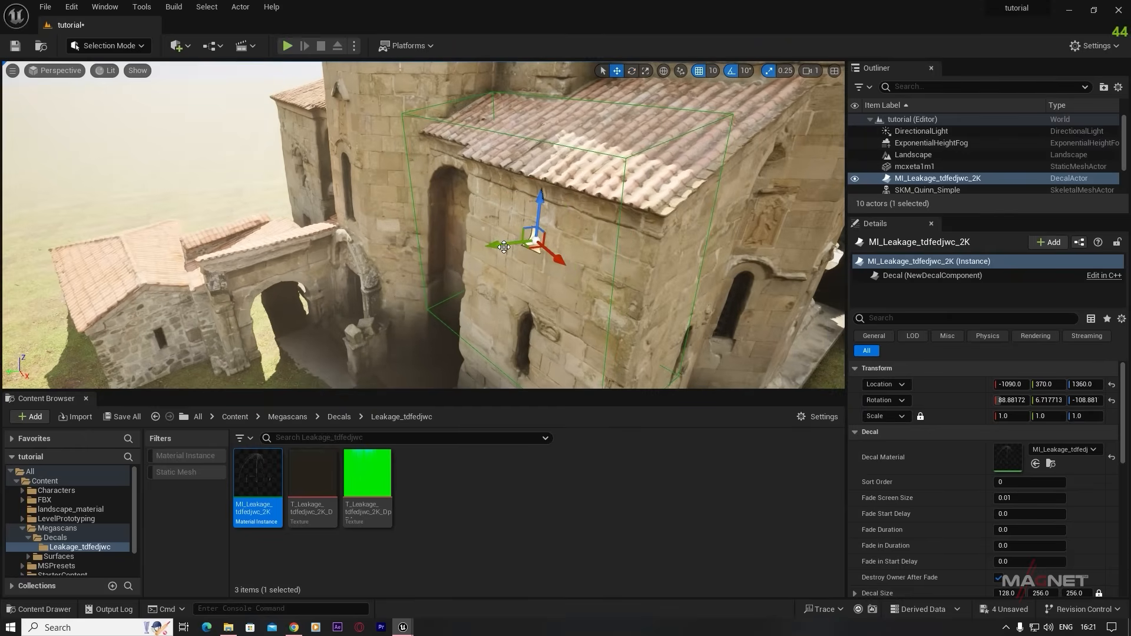
pyautogui.moveTo(504, 246); pyautogui.dragTo(465, 267)
pyautogui.moveTo(504, 201); pyautogui.dragTo(515, 264)
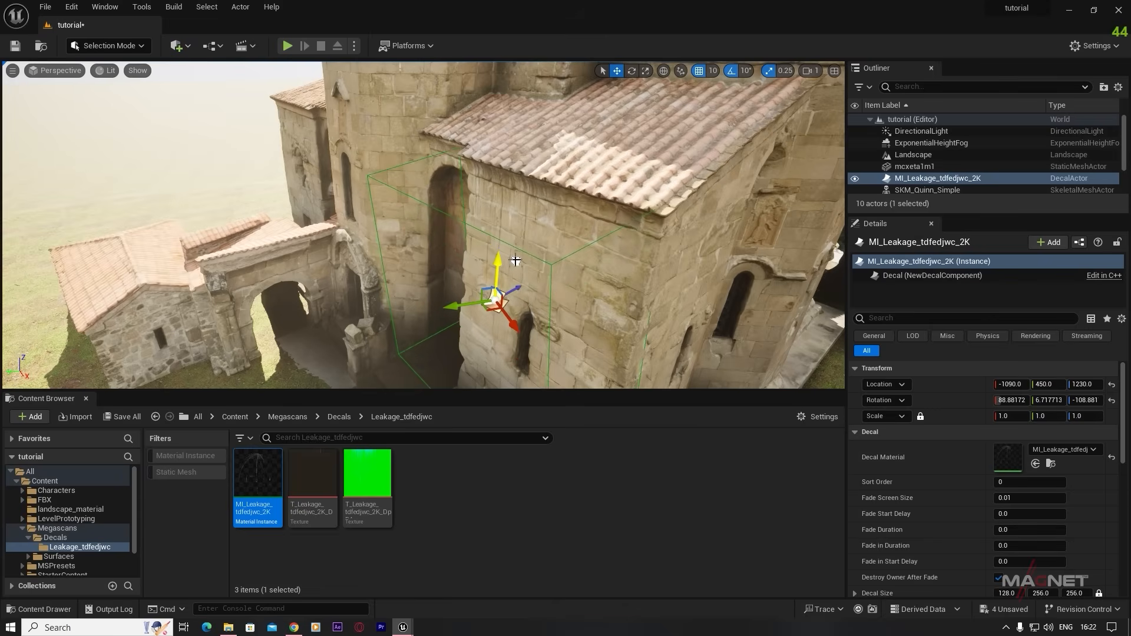
# - Switch the transform axes to local space and duplicate the leakage decal twice, to the wall's outer corner and the arched recess
pyautogui.moveTo(508, 254); pyautogui.dragTo(527, 227, button='right')
pyautogui.press('a')
pyautogui.press('w')
pyautogui.press('s')
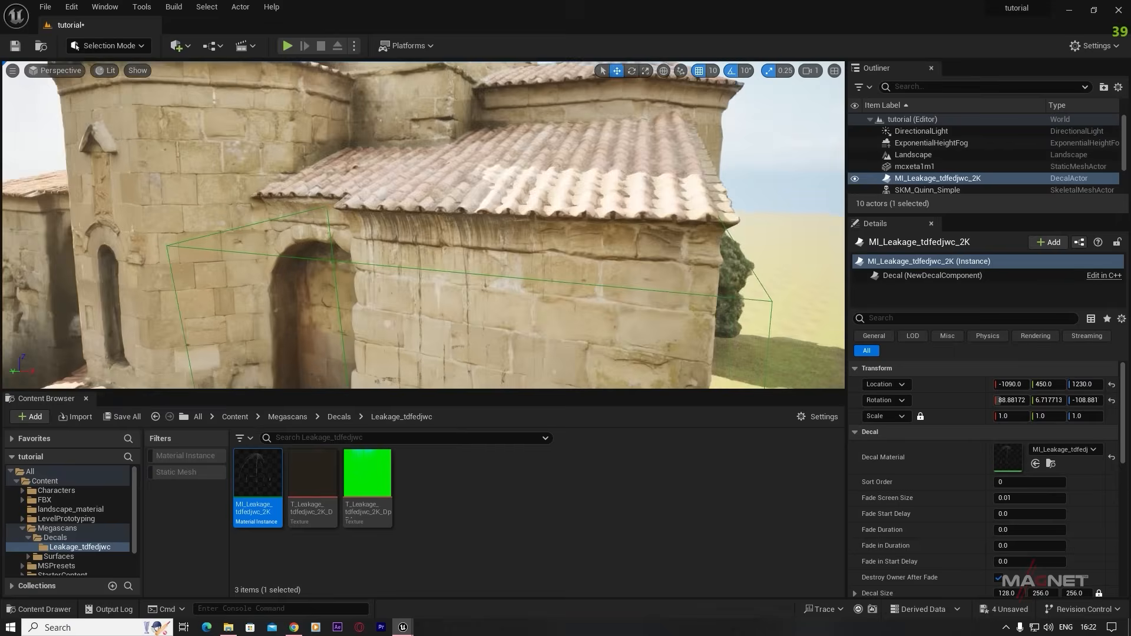
pyautogui.moveTo(696, 154); pyautogui.dragTo(693, 209, button='right')
pyautogui.press('s')
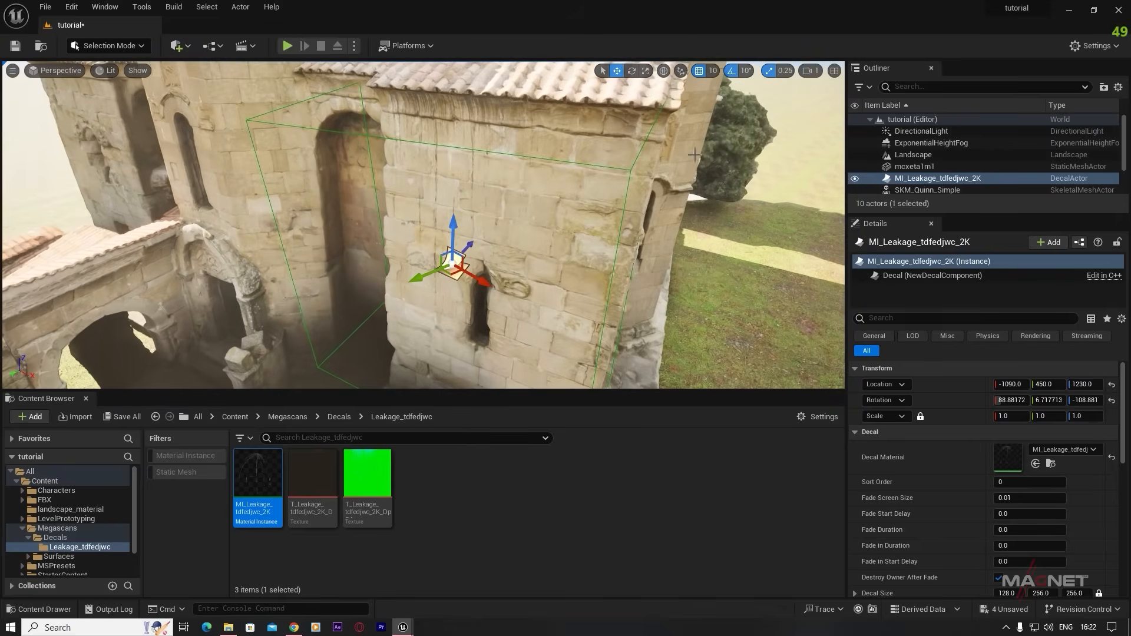
pyautogui.click(663, 72)
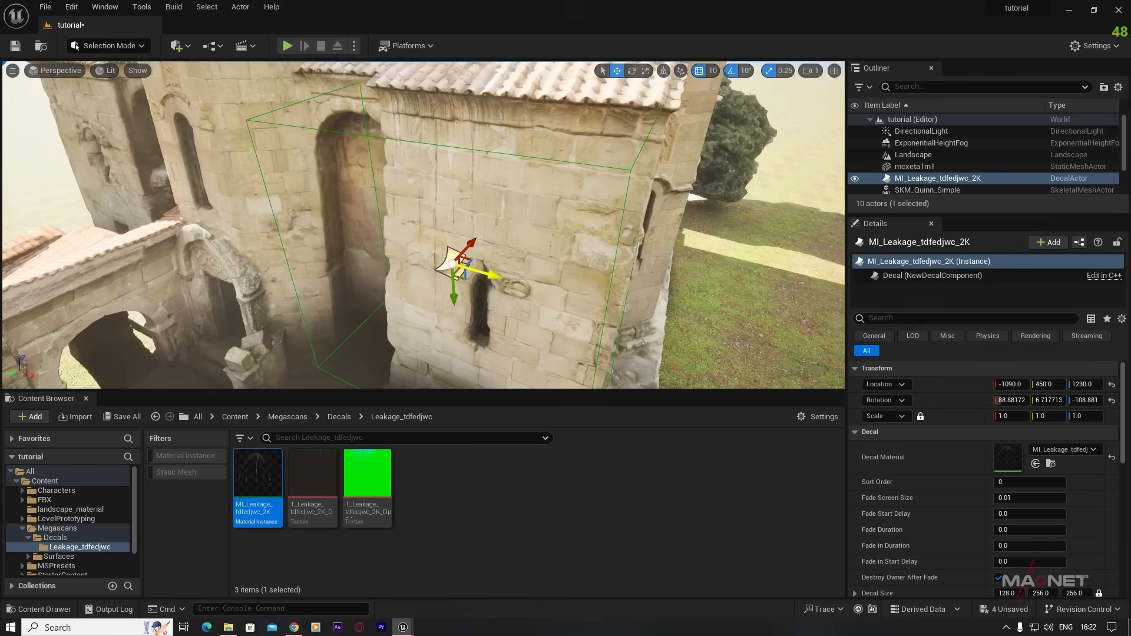
pyautogui.keyDown('alt'); pyautogui.moveTo(495, 282); pyautogui.dragTo(369, 264); pyautogui.keyUp('alt')
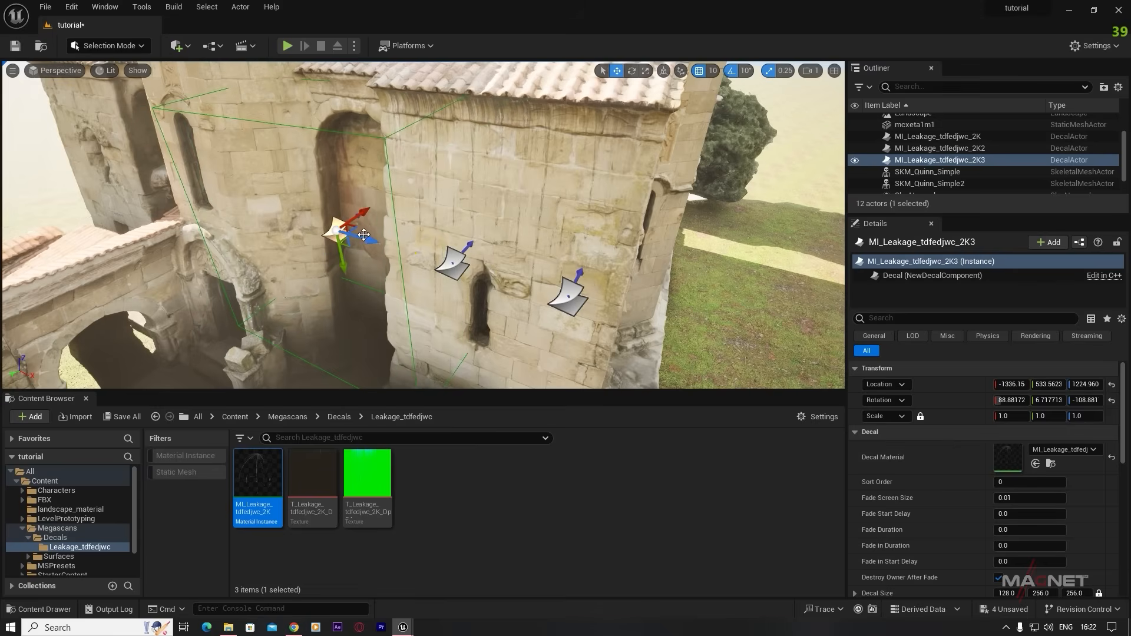
# - Push the arched-recess decal deeper into the wall and raise it slightly to about Z 1258
pyautogui.keyDown('alt'); pyautogui.moveTo(367, 211); pyautogui.dragTo(401, 191); pyautogui.keyUp('alt')
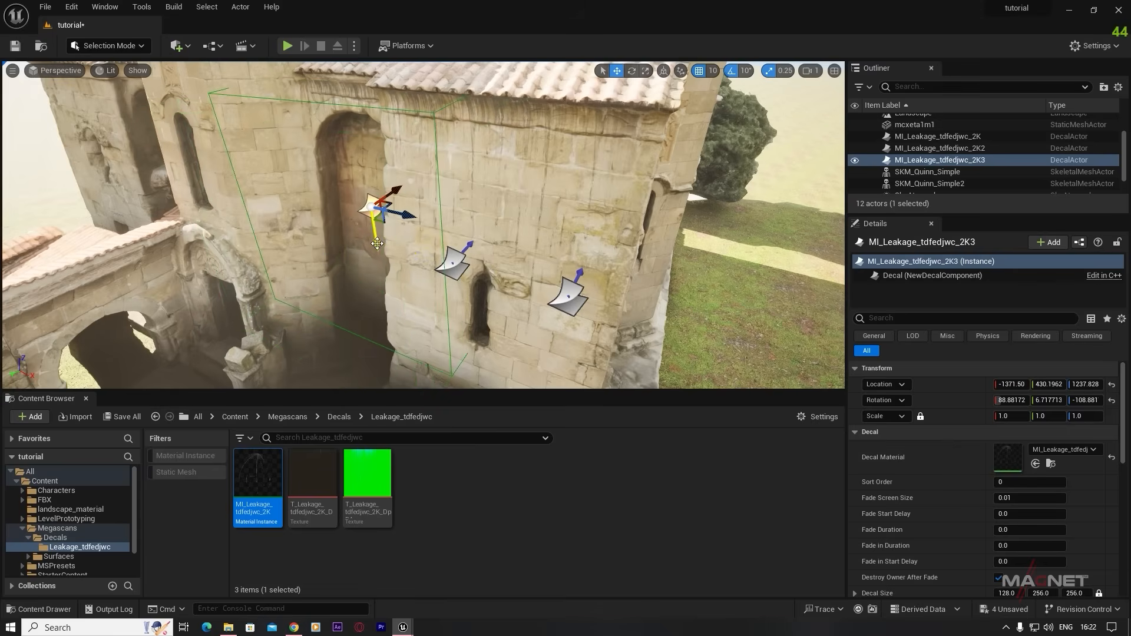
pyautogui.moveTo(377, 243); pyautogui.dragTo(377, 234)
pyautogui.moveTo(435, 239)
pyautogui.mouseDown(button='right')
pyautogui.moveTo(448, 221)
pyautogui.moveTo(422, 230)
pyautogui.moveTo(435, 239)
pyautogui.mouseUp(button='right')
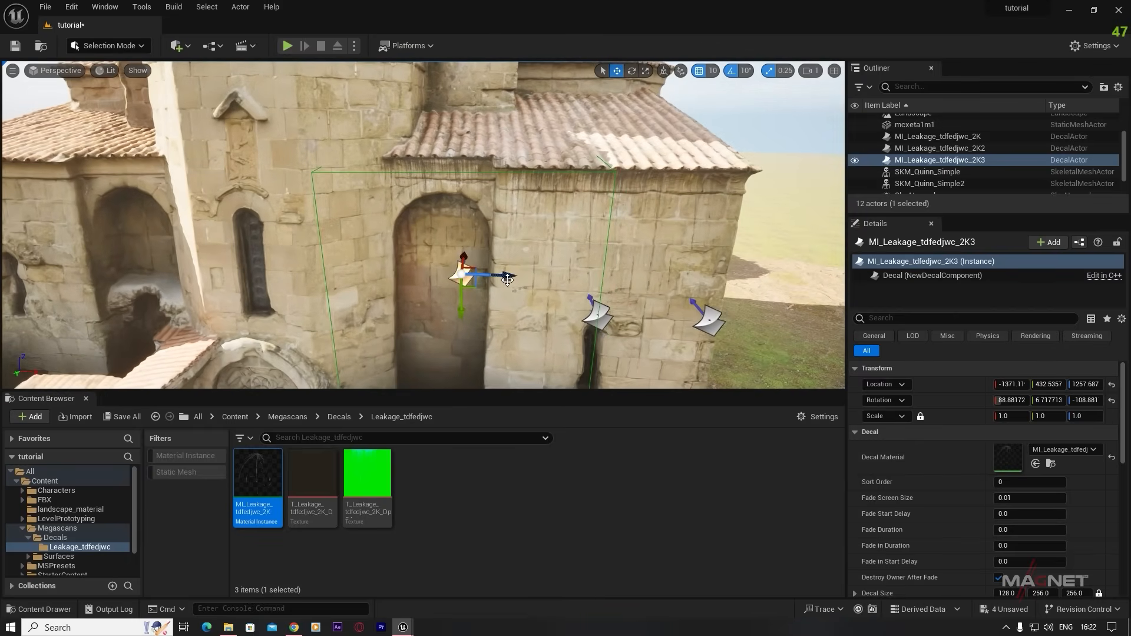
# - Duplicate the recess decal onto the wall above the slit window and raise the copy to about Z 1302
pyautogui.keyDown('alt'); pyautogui.moveTo(507, 275); pyautogui.dragTo(625, 278); pyautogui.keyUp('alt')
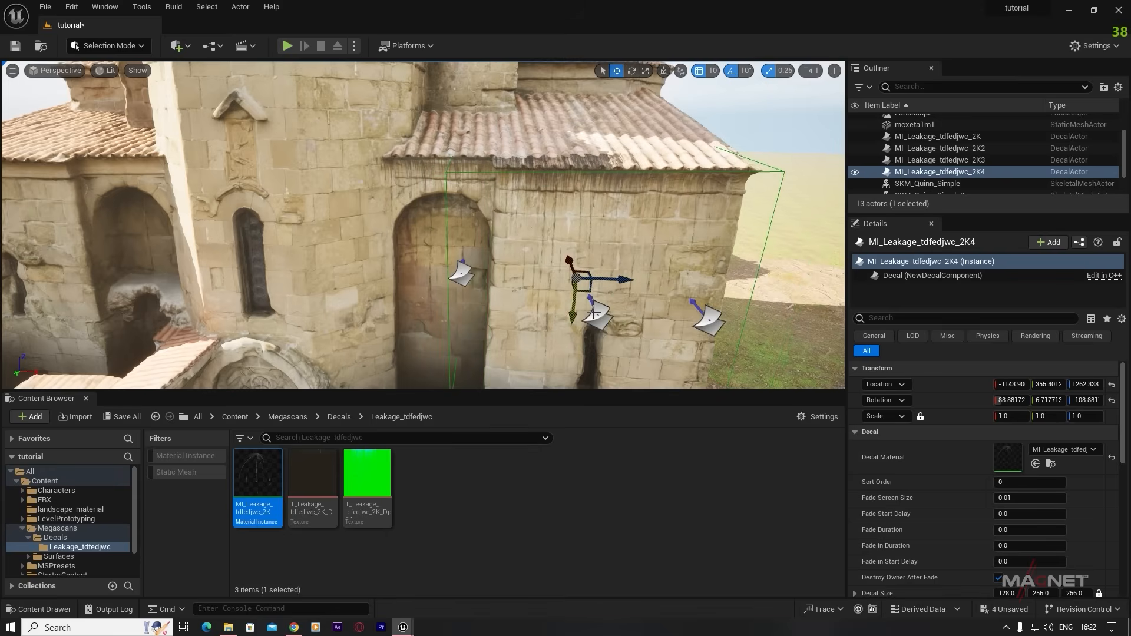
pyautogui.moveTo(574, 313)
pyautogui.mouseDown()
pyautogui.moveTo(576, 234)
pyautogui.moveTo(575, 295)
pyautogui.mouseUp()
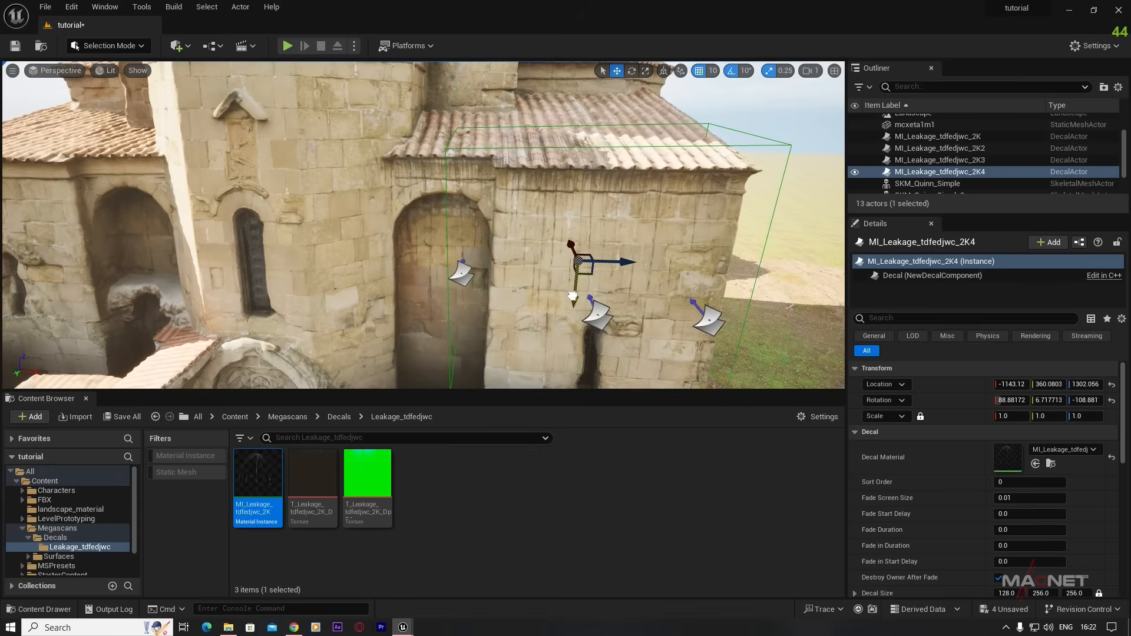
# - Rotate the leakage decal and reposition it by the arched recess, undoing one misplaced move
pyautogui.moveTo(633, 318); pyautogui.dragTo(610, 374, button='right')
pyautogui.press('e')
pyautogui.moveTo(535, 318); pyautogui.dragTo(650, 240)
pyautogui.press('w')
pyautogui.moveTo(590, 259); pyautogui.dragTo(490, 259)
pyautogui.hotkey('ctrl', 'z')
pyautogui.moveTo(557, 244); pyautogui.dragTo(508, 233)
pyautogui.moveTo(508, 232); pyautogui.dragTo(425, 227, button='right')
# - Duplicate the leakage decal farther along the castle walls and delete the unwanted copy
pyautogui.keyDown('alt'); pyautogui.moveTo(338, 260); pyautogui.dragTo(435, 354); pyautogui.keyUp('alt')
pyautogui.keyDown('alt'); pyautogui.moveTo(445, 313); pyautogui.dragTo(451, 340); pyautogui.keyUp('alt')
pyautogui.moveTo(451, 340); pyautogui.dragTo(465, 353, button='right')
pyautogui.moveTo(463, 283); pyautogui.dragTo(447, 259)
pyautogui.press('Delete')
pyautogui.moveTo(447, 260); pyautogui.dragTo(412, 283, button='right')
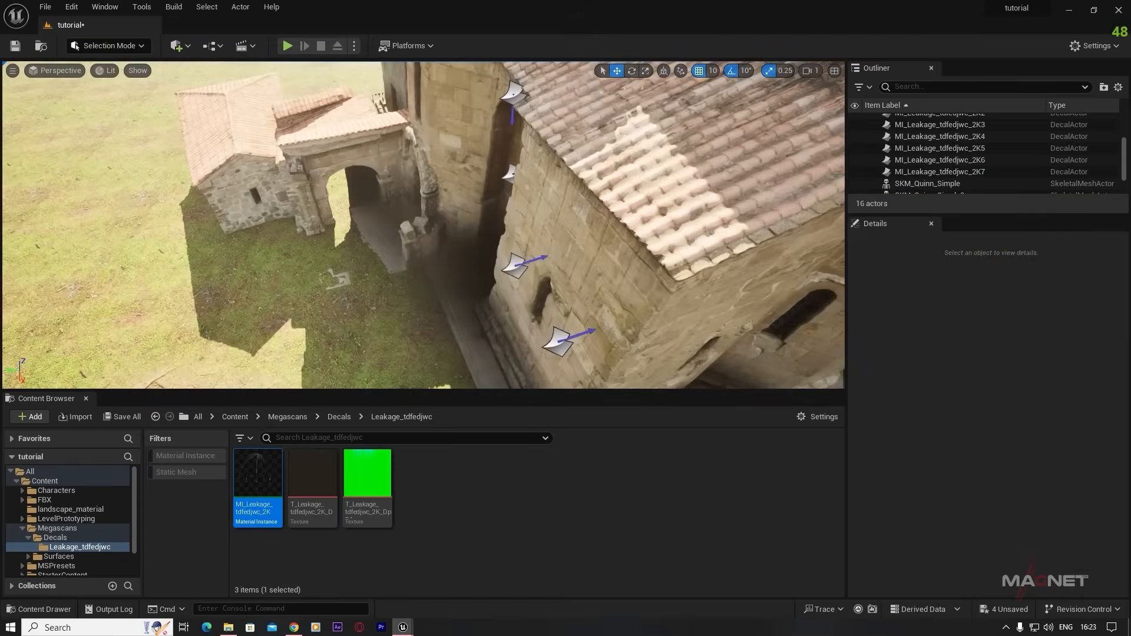
# - Duplicate the decal beside the slit window up onto the castle's central tower
pyautogui.click(515, 265)
pyautogui.moveTo(591, 310); pyautogui.dragTo(595, 336, button='right')
pyautogui.keyDown('alt'); pyautogui.moveTo(460, 312); pyautogui.dragTo(442, 130); pyautogui.keyUp('alt')
pyautogui.moveTo(442, 129); pyautogui.dragTo(448, 100, button='right')
pyautogui.moveTo(501, 280); pyautogui.dragTo(588, 267)
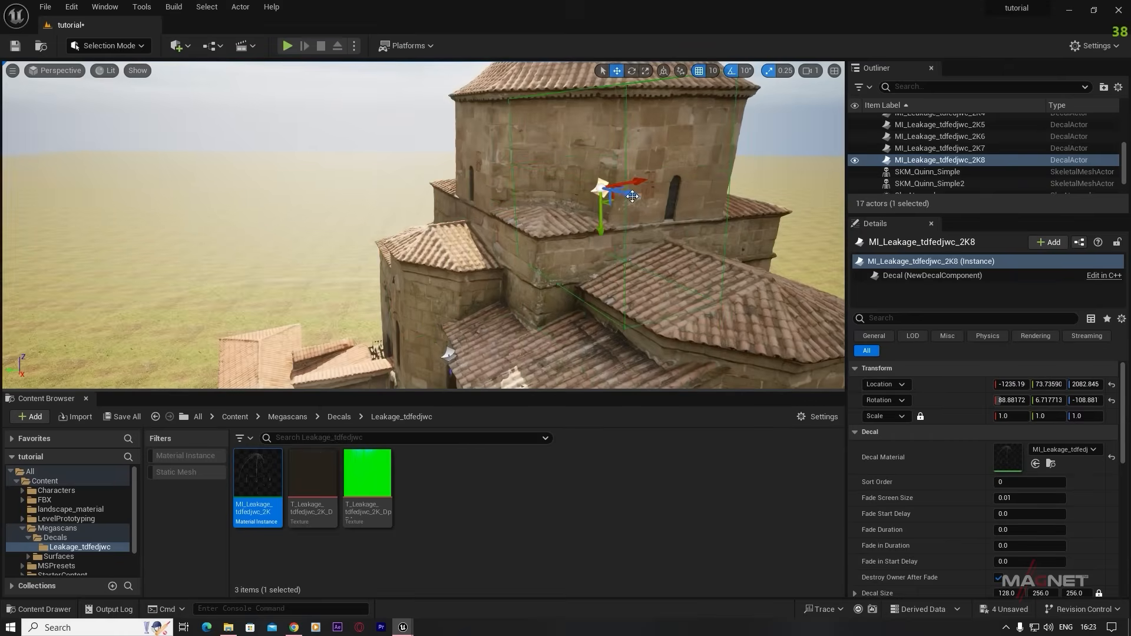
# - Turn off rotation snapping and fit the copied decal to the tower face under the roof edge, at about Z 2081
pyautogui.moveTo(633, 196); pyautogui.dragTo(613, 192)
pyautogui.moveTo(612, 192); pyautogui.dragTo(507, 236, button='right')
pyautogui.moveTo(507, 230); pyautogui.dragTo(541, 227)
pyautogui.click(731, 72)
pyautogui.press('w')
pyautogui.moveTo(479, 194); pyautogui.dragTo(478, 188)
pyautogui.moveTo(507, 227); pyautogui.dragTo(518, 260, button='right')
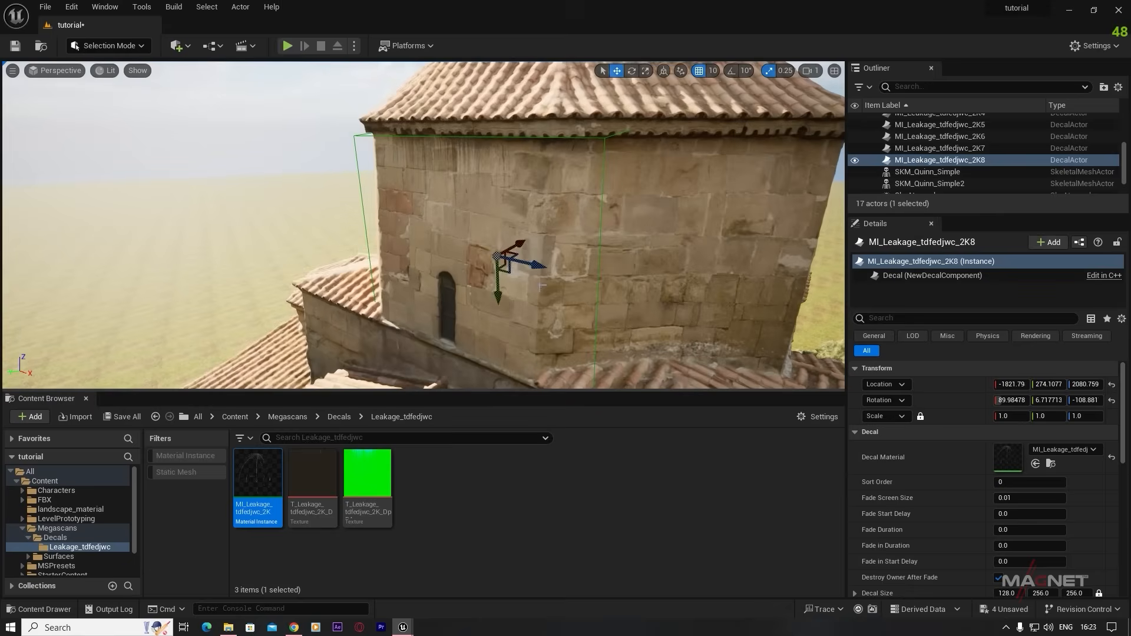
# - Duplicate the tower decal onto the adjacent tower face and rotate the copy to about -151° around Z
pyautogui.keyDown('alt'); pyautogui.moveTo(530, 261); pyautogui.dragTo(677, 293); pyautogui.keyUp('alt')
pyautogui.moveTo(676, 292); pyautogui.dragTo(619, 318, button='right')
pyautogui.press('e')
pyautogui.moveTo(508, 270); pyautogui.dragTo(516, 267)
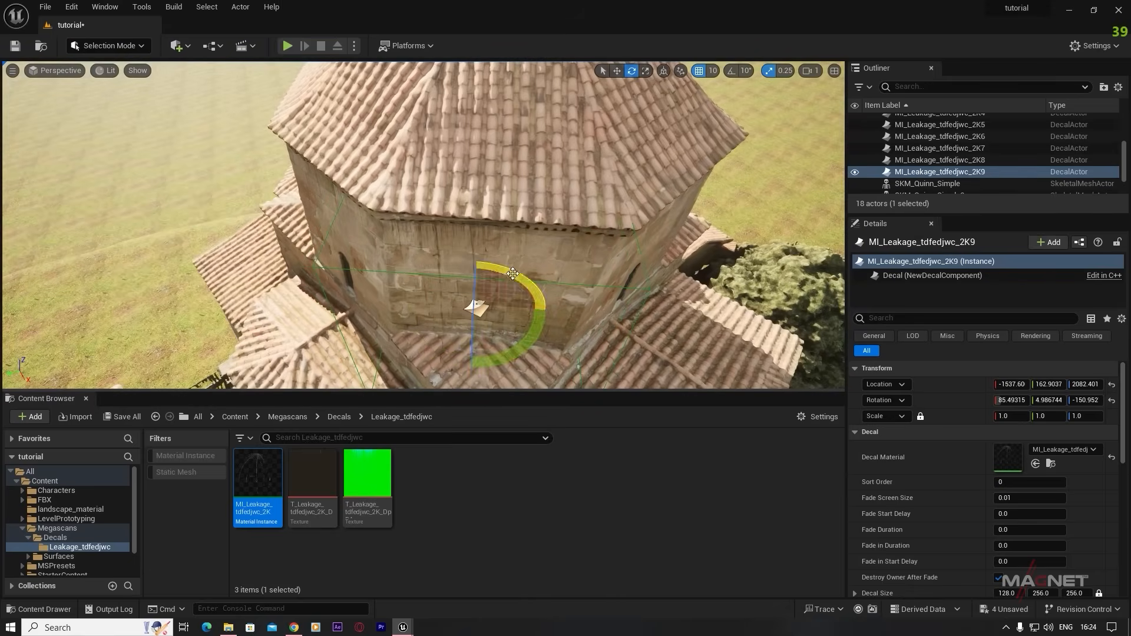
pyautogui.moveTo(527, 373); pyautogui.dragTo(315, 370, button='right')
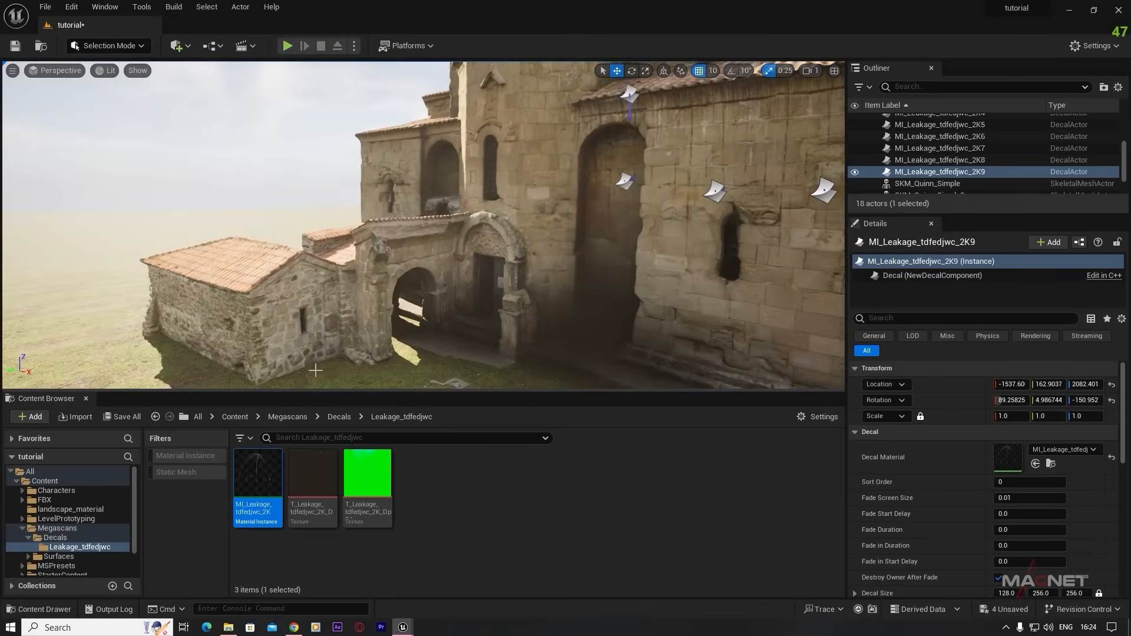
# - Create a folder named hut inside the FBX content folder and open it
pyautogui.moveTo(637, 286); pyautogui.dragTo(345, 252, button='right')
pyautogui.moveTo(526, 279); pyautogui.dragTo(482, 177, button='right')
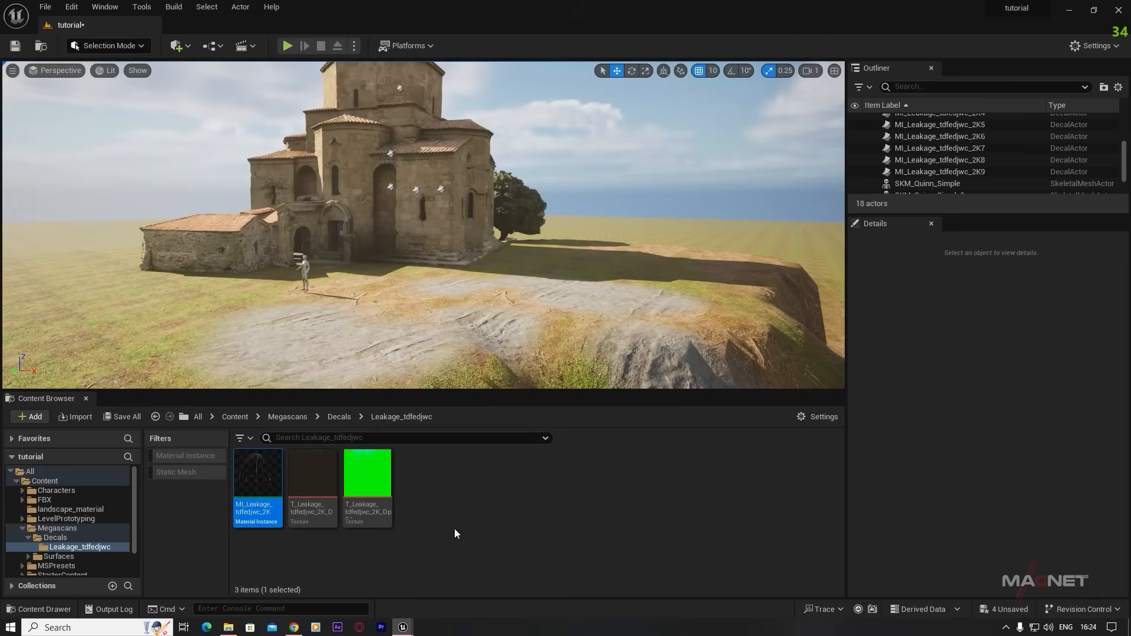
pyautogui.click(43, 482)
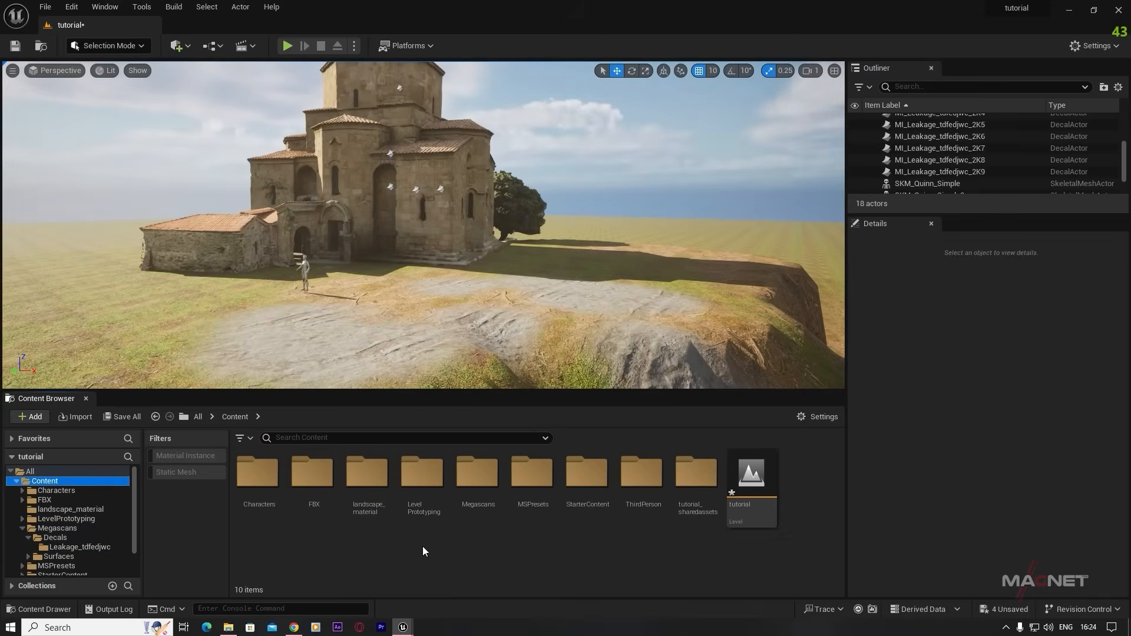
pyautogui.click(318, 481)
pyautogui.doubleClick(318, 480)
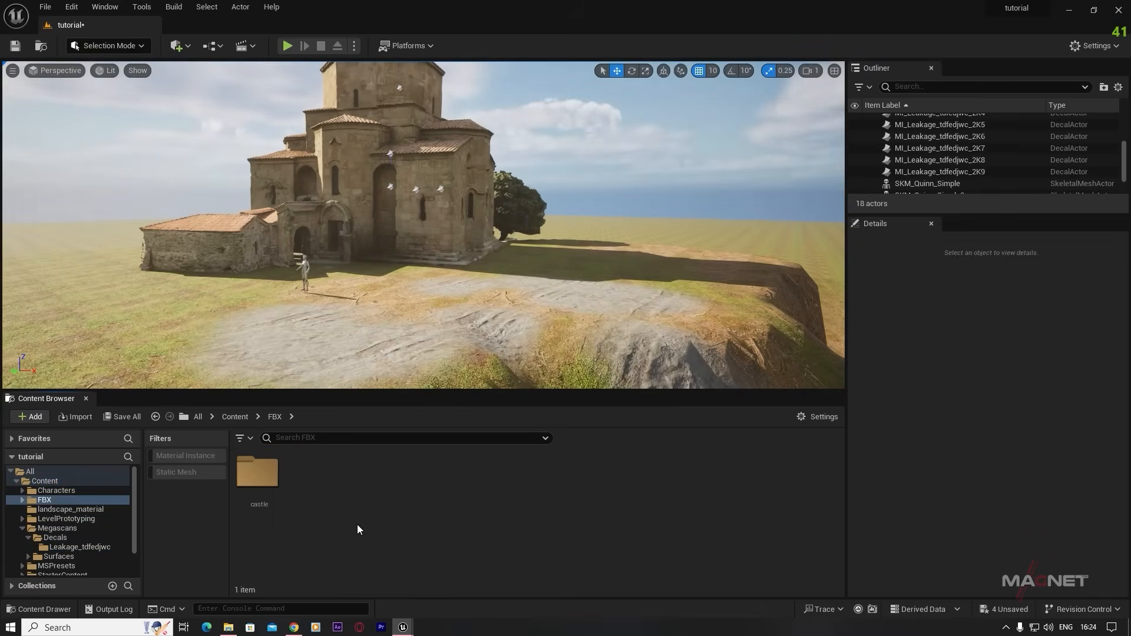
pyautogui.rightClick(343, 495)
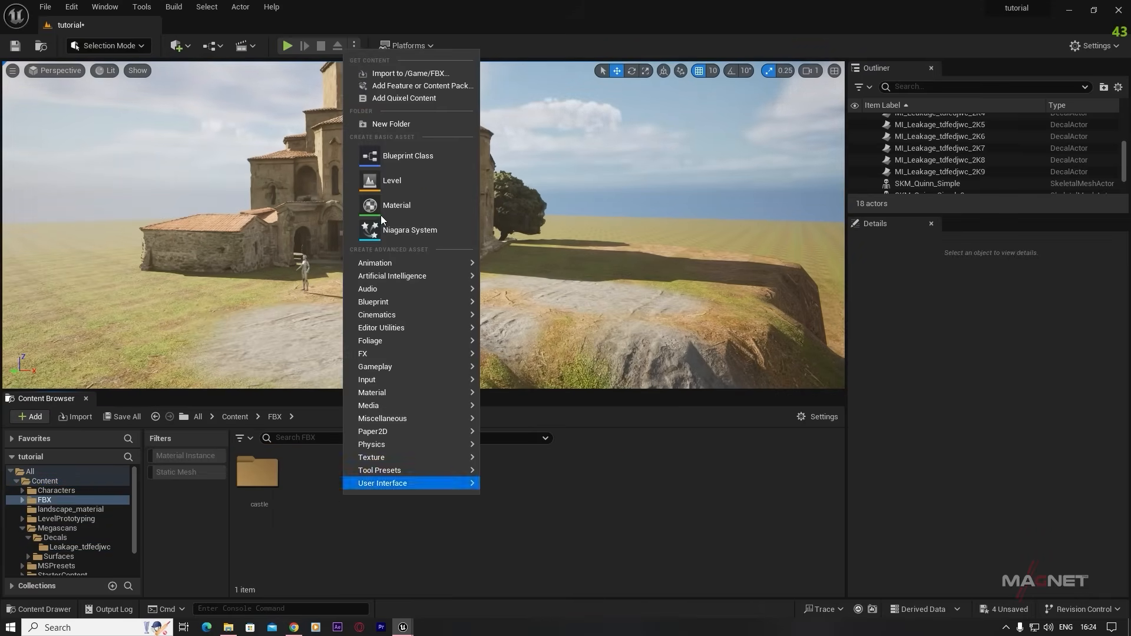
pyautogui.click(399, 126)
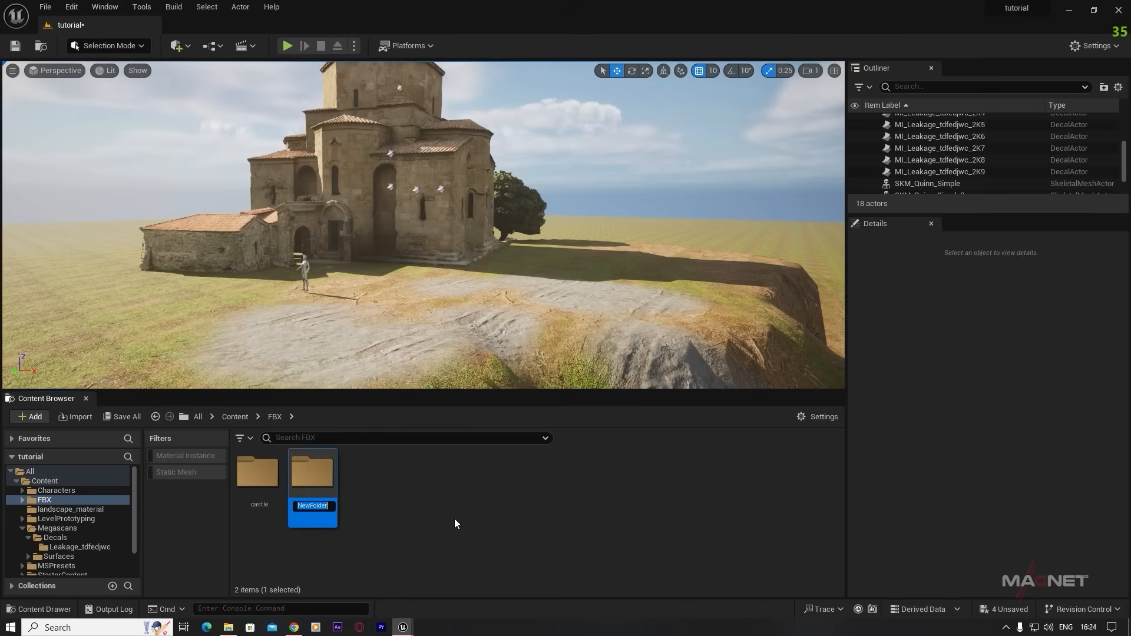
pyautogui.write('hut')
pyautogui.press('Return')
pyautogui.doubleClick(308, 487)
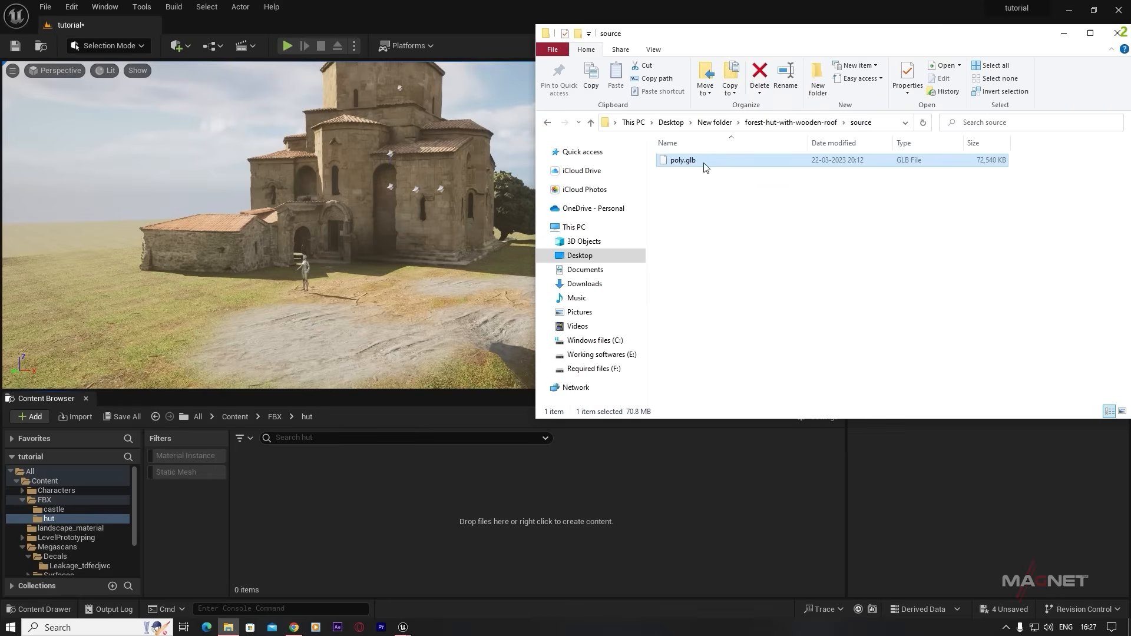
# - Import poly.glb from the forest-hut-with-wooden-roof source folder into the hut folder with the default pipeline settings
pyautogui.moveTo(706, 168); pyautogui.dragTo(378, 497)
pyautogui.moveTo(302, 496); pyautogui.dragTo(302, 496)
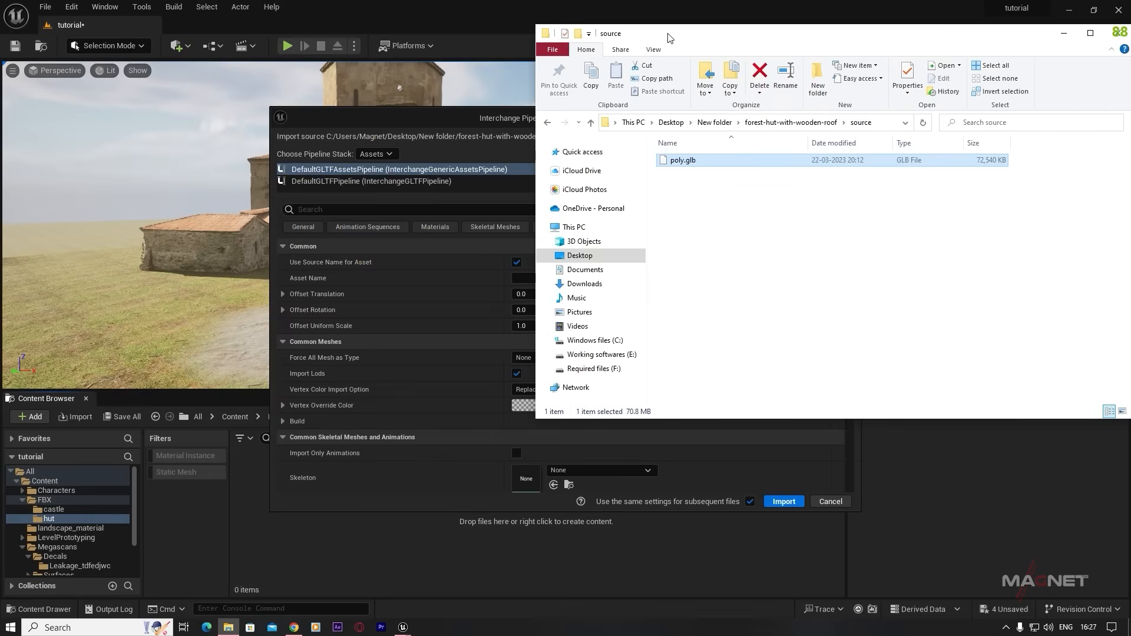
pyautogui.click(784, 502)
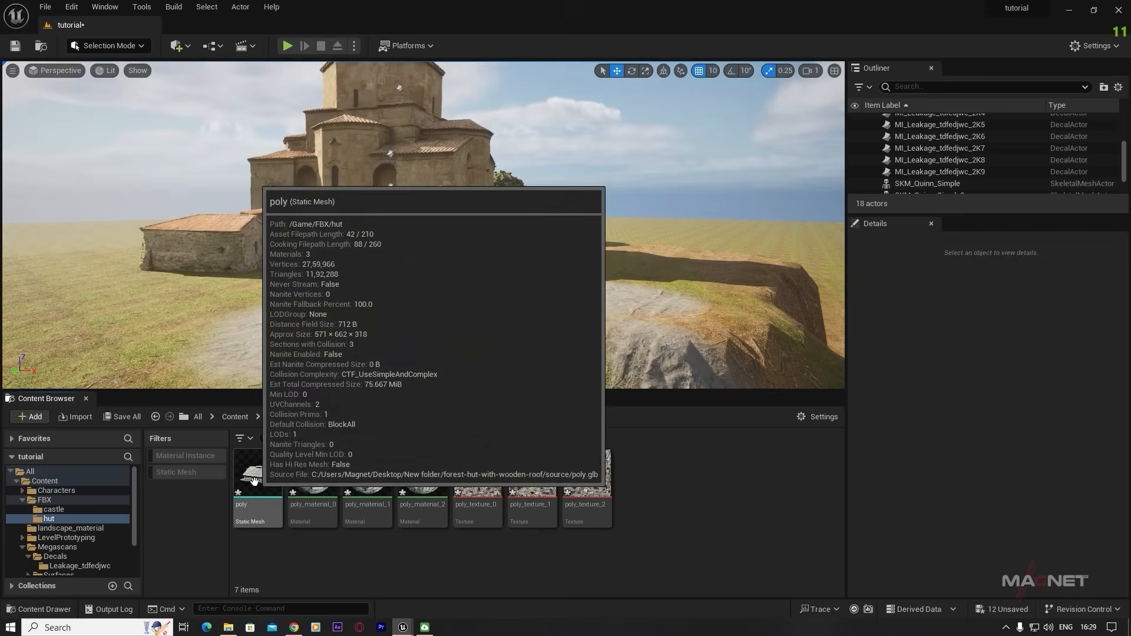
# - Place the poly hut mesh on the landscape beside the castle and scale it uniformly to 2.0
pyautogui.moveTo(253, 464); pyautogui.dragTo(590, 190)
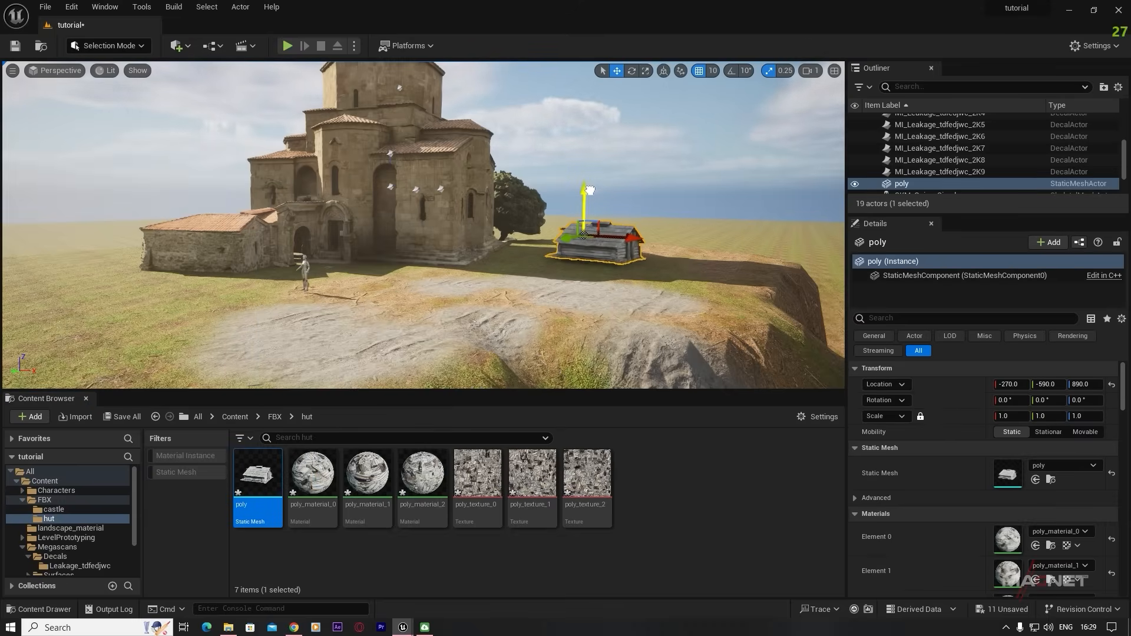
pyautogui.moveTo(584, 238); pyautogui.dragTo(601, 227)
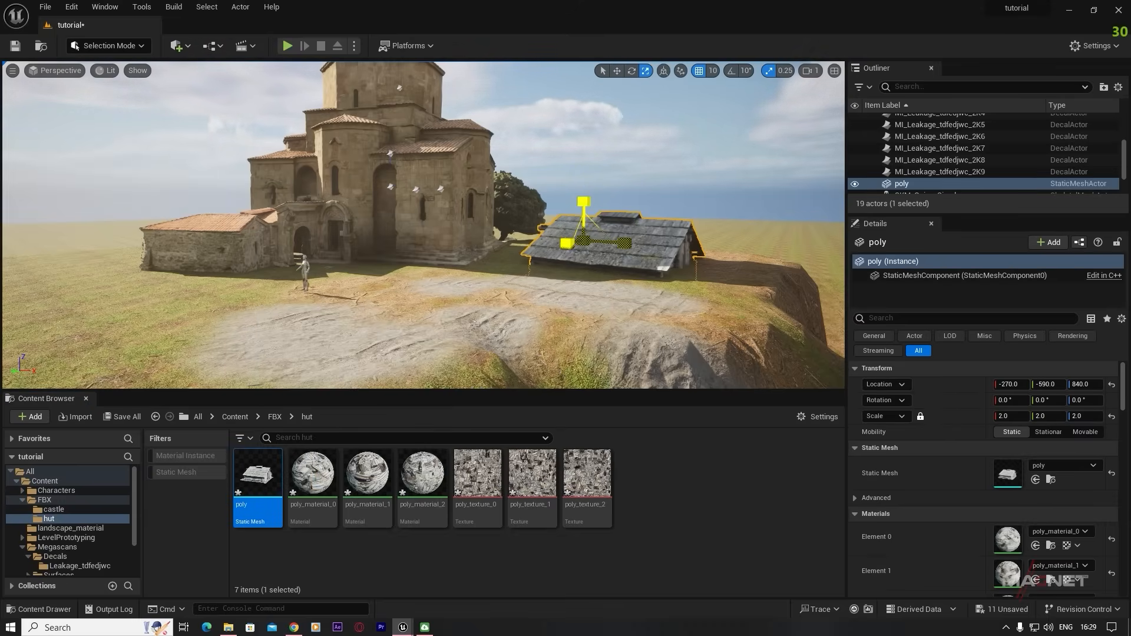
# - Rotate the hut around Z until its door side faces the foreground, and raise it to Z 1050
pyautogui.press('e')
pyautogui.moveTo(1086, 400); pyautogui.dragTo(1100, 401)
pyautogui.press('w')
pyautogui.moveTo(584, 201); pyautogui.dragTo(585, 175)
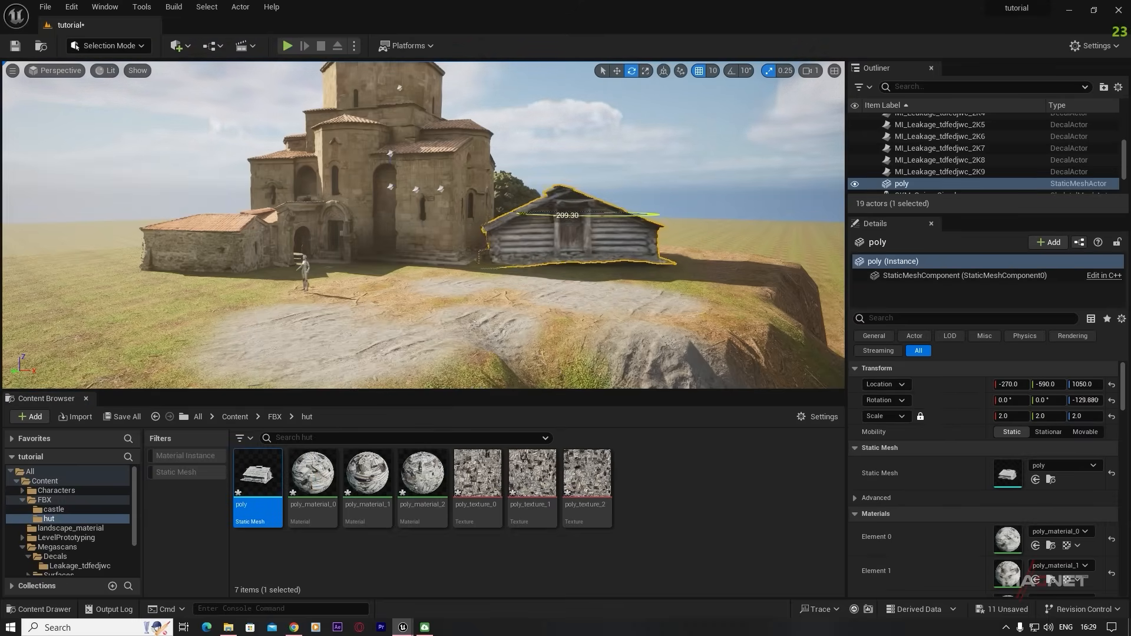
# - Scale the hut uniformly to 1.25 and settle it on the ground beside the castle and its tree
pyautogui.moveTo(566, 275); pyautogui.dragTo(566, 275, button='right')
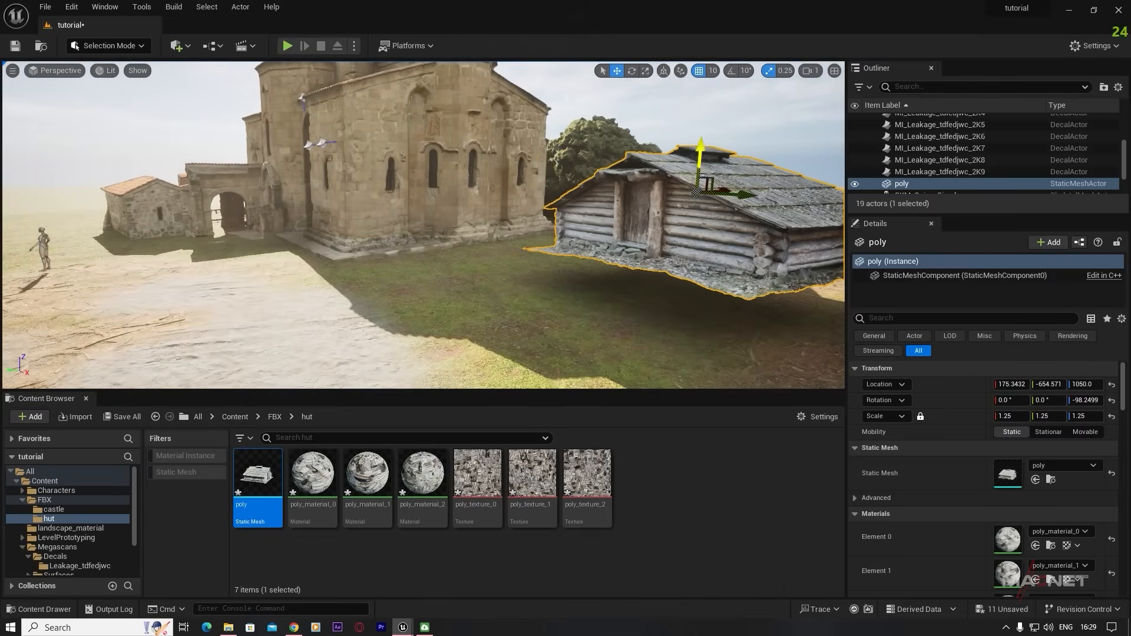
pyautogui.moveTo(690, 176); pyautogui.dragTo(624, 238)
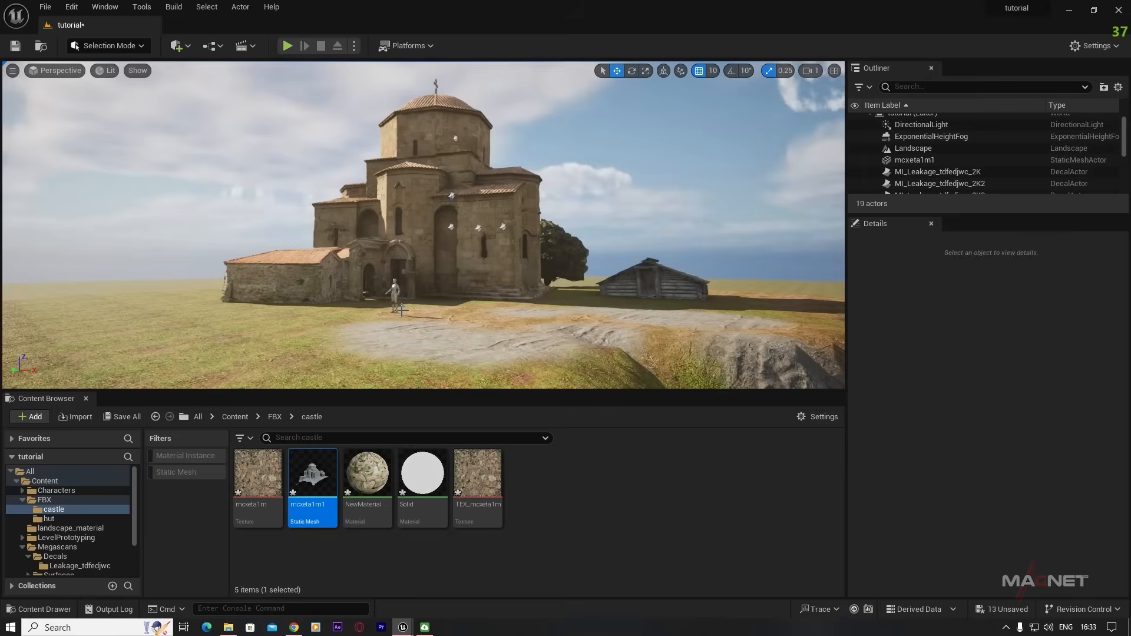
pyautogui.moveTo(401, 310); pyautogui.dragTo(402, 310, button='right')
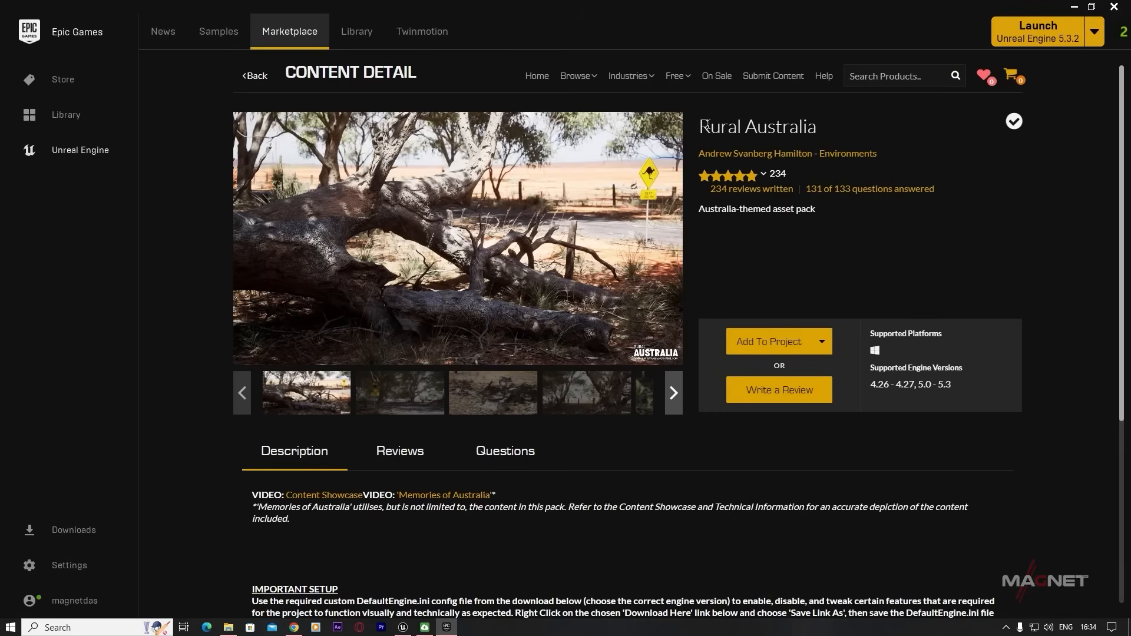
# - Review the Marketplace pages of the Rural Australia, Nordic Coast Collections and Landscape Backgrounds packs
pyautogui.moveTo(707, 126); pyautogui.dragTo(830, 132)
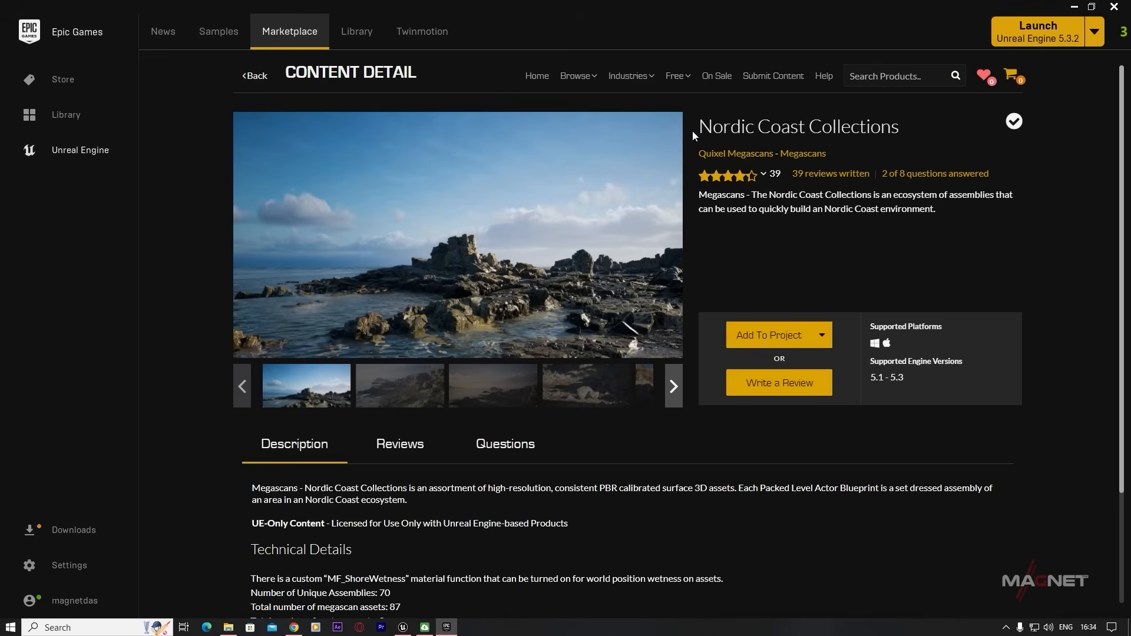
pyautogui.moveTo(700, 126); pyautogui.dragTo(894, 126)
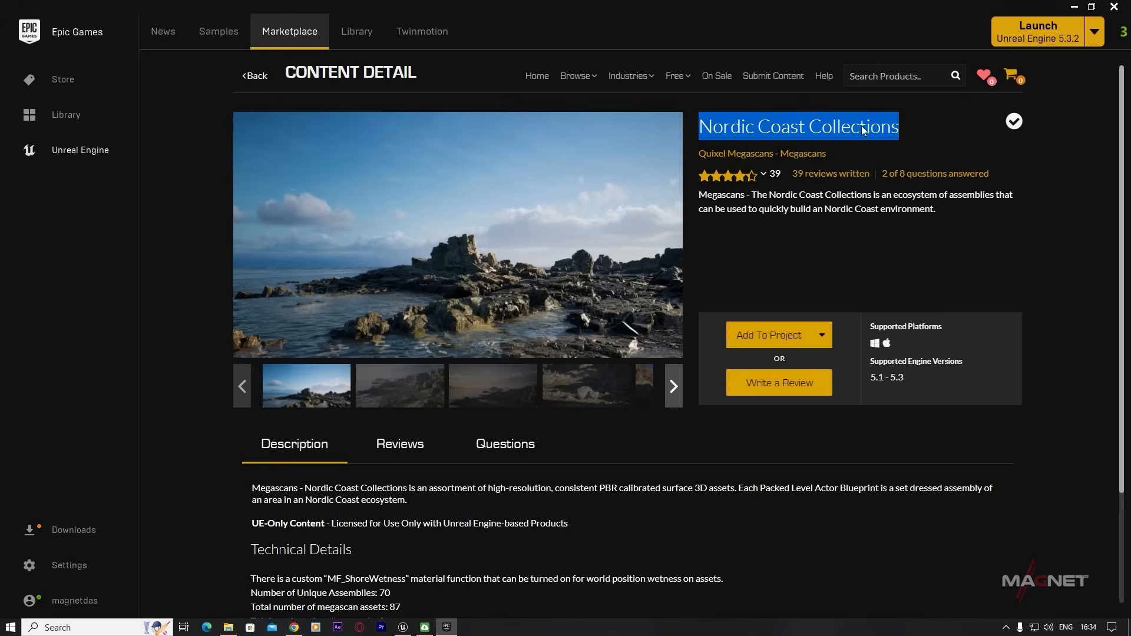
pyautogui.click(700, 126)
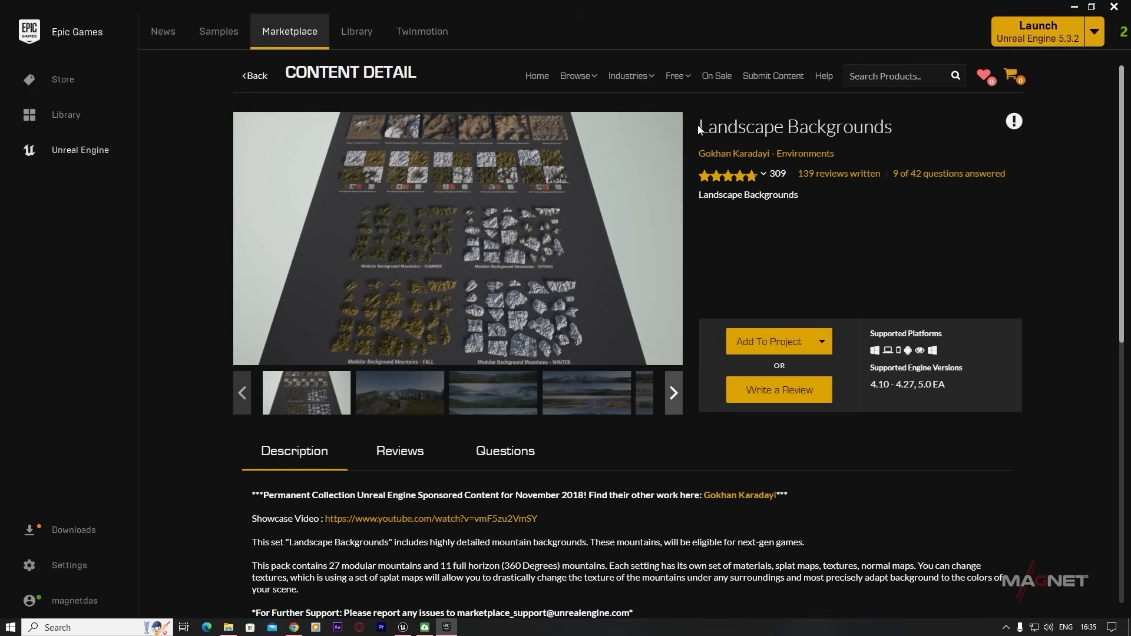
pyautogui.moveTo(893, 126); pyautogui.dragTo(637, 216)
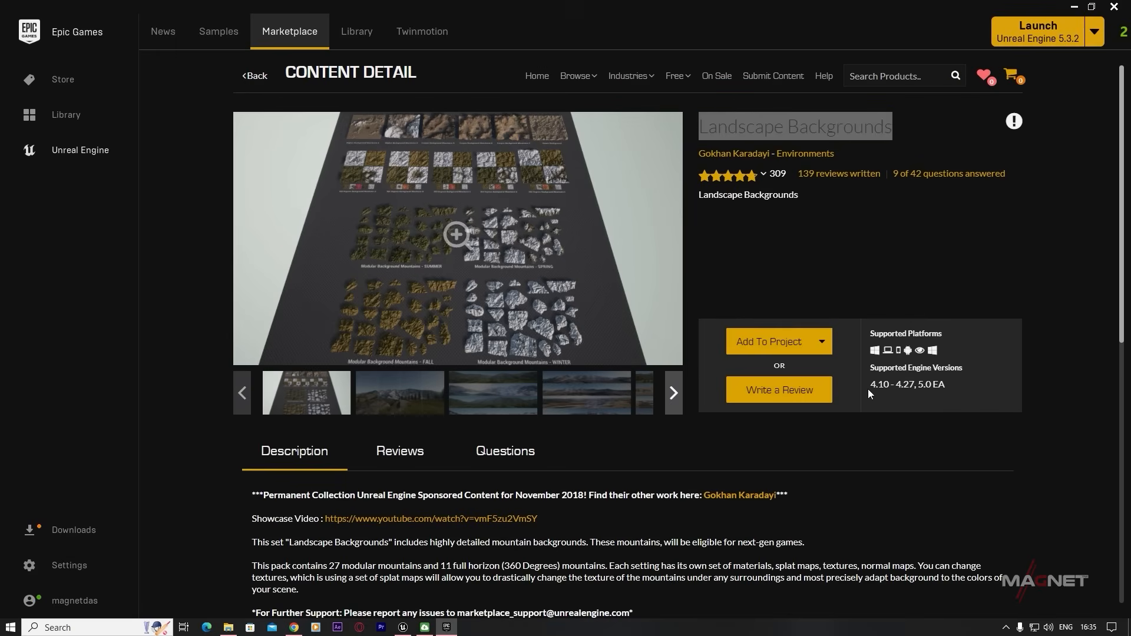
# - Add the Landscape Backgrounds pack to the tutorial project using the 5.0EA version, with all projects shown for selection
pyautogui.click(782, 345)
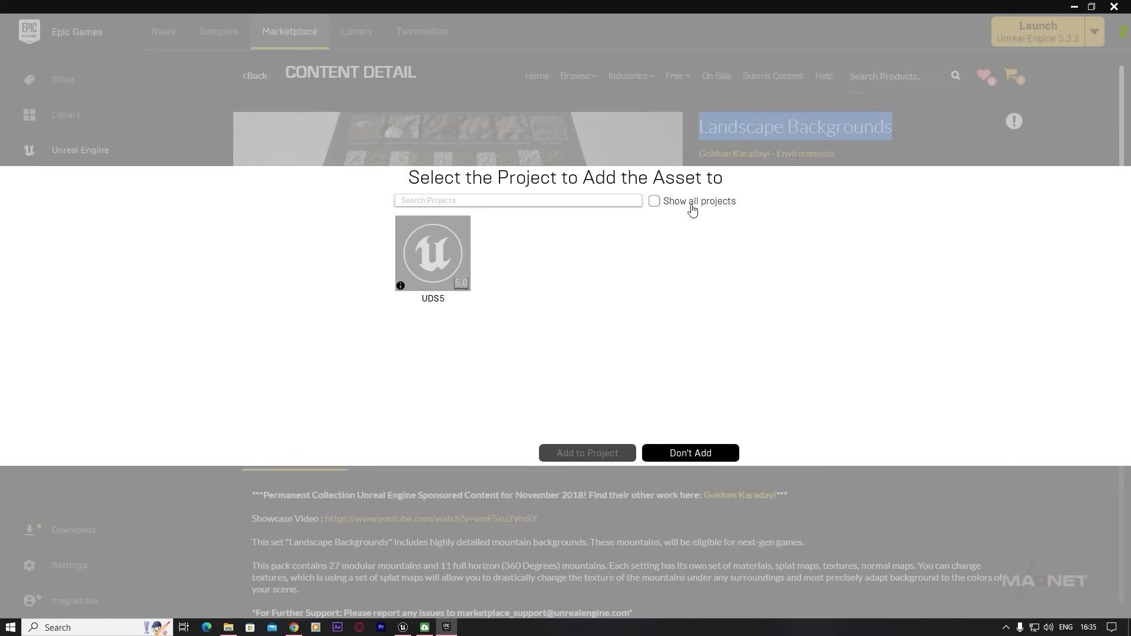
pyautogui.click(655, 202)
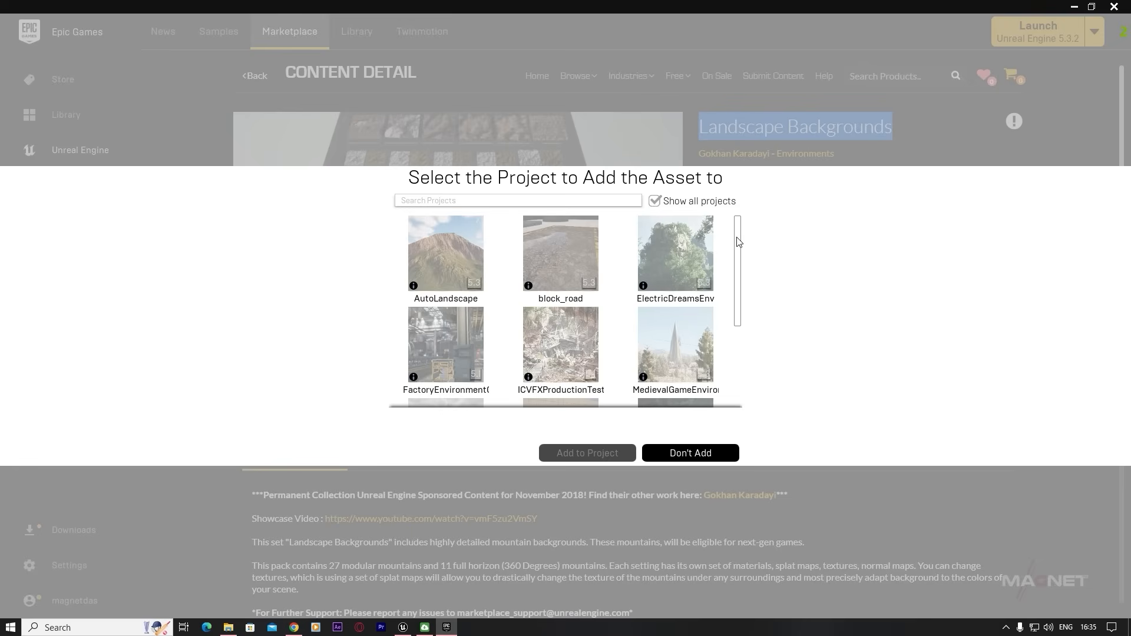
pyautogui.moveTo(739, 241); pyautogui.dragTo(741, 333)
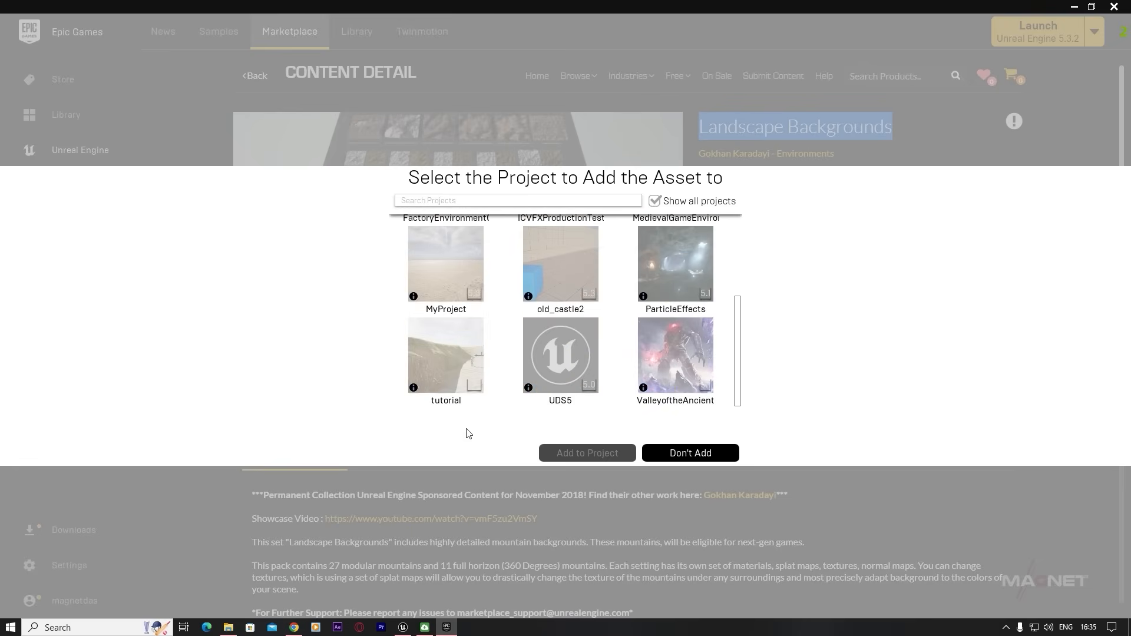
pyautogui.click(447, 358)
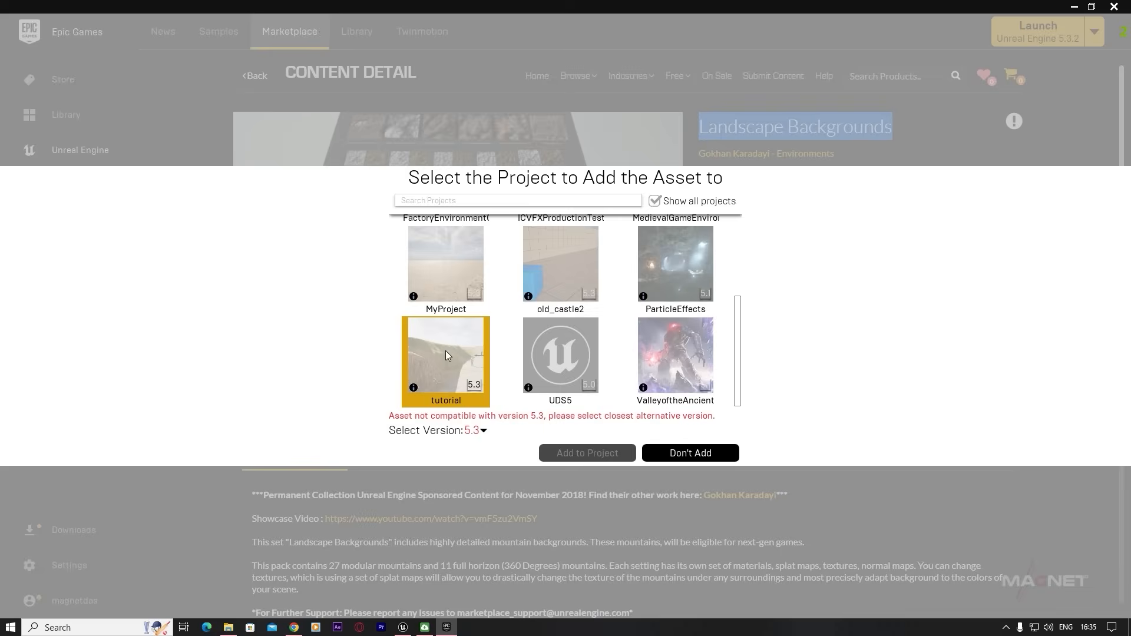
pyautogui.click(483, 432)
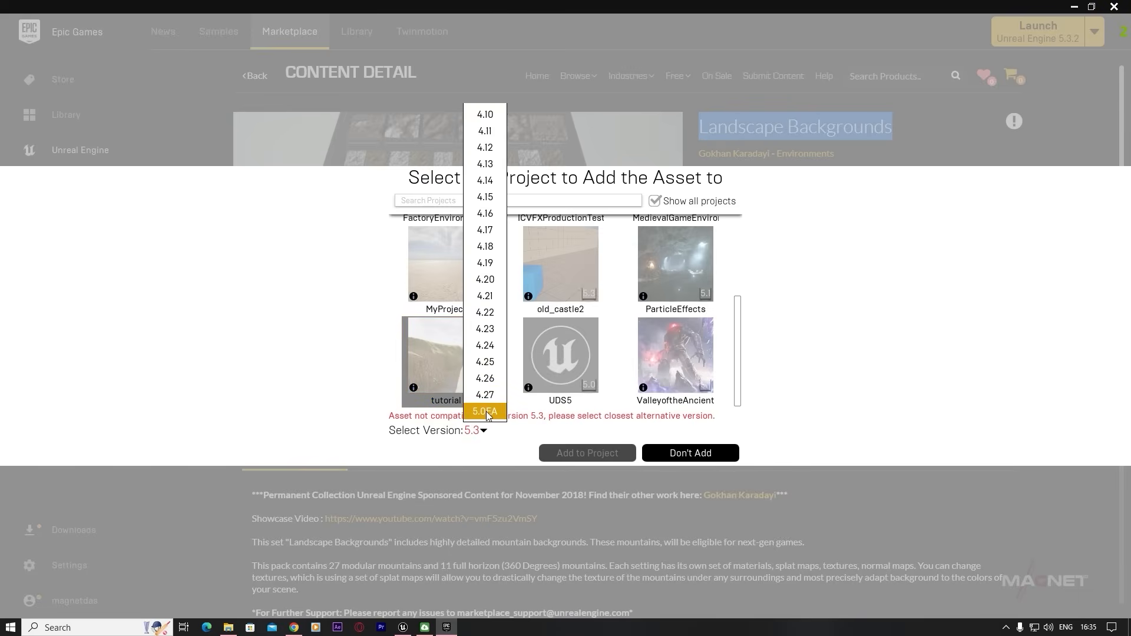
pyautogui.click(488, 414)
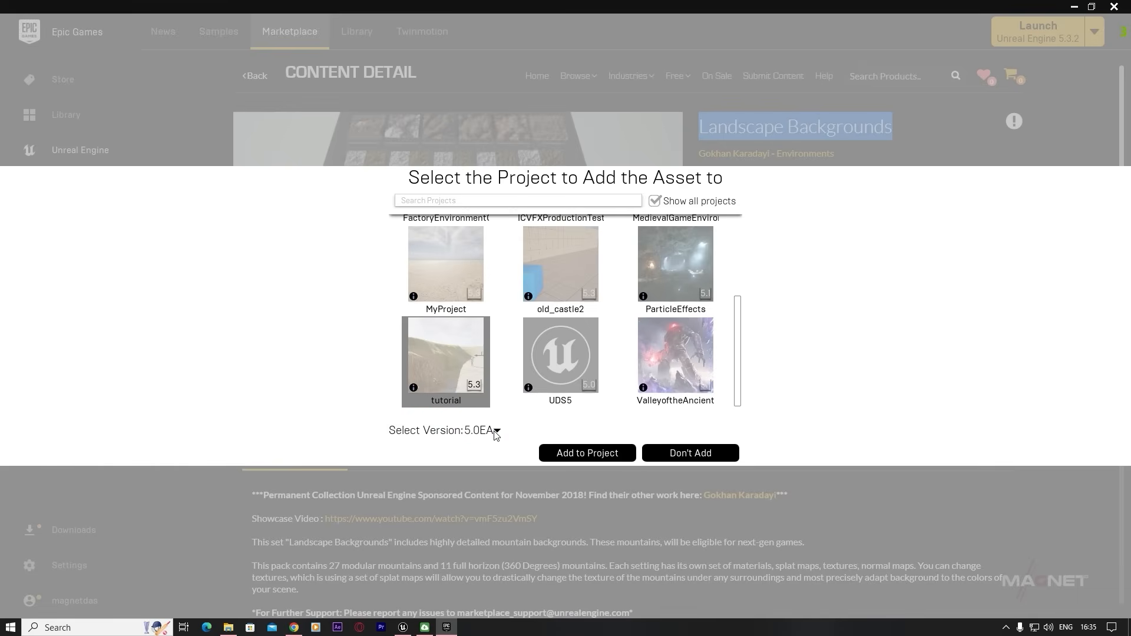
pyautogui.click(583, 453)
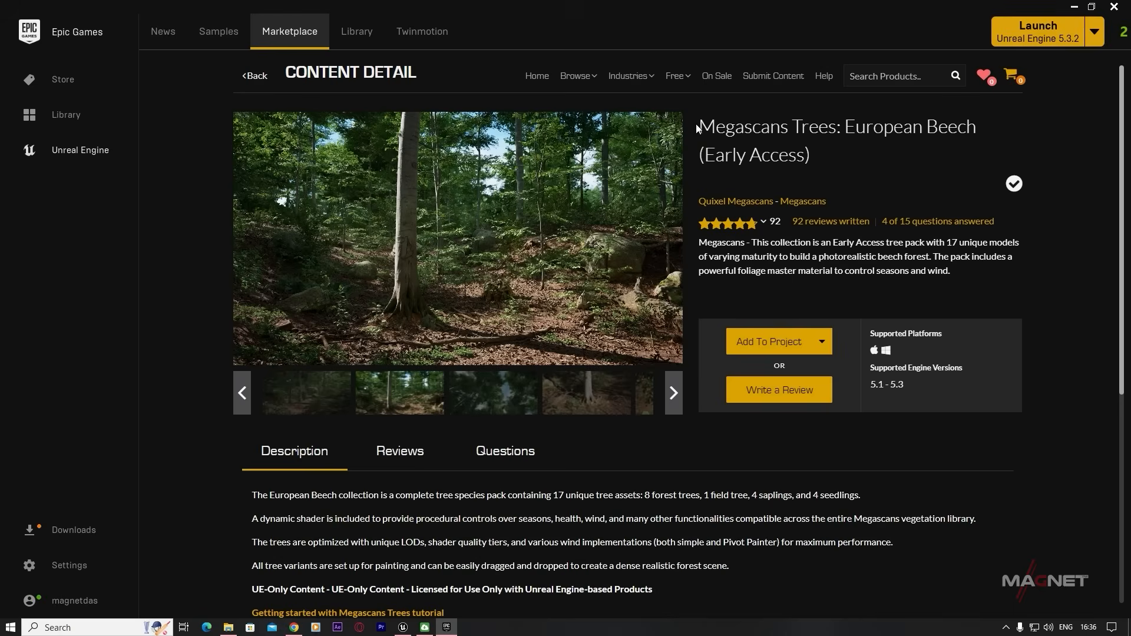
# - Review the Marketplace pages of Megascans Trees: European Beech, Landscape Pro 2.0 Auto-Generated Material and Megascans Trees: European Black Alder
pyautogui.moveTo(701, 126); pyautogui.dragTo(803, 146)
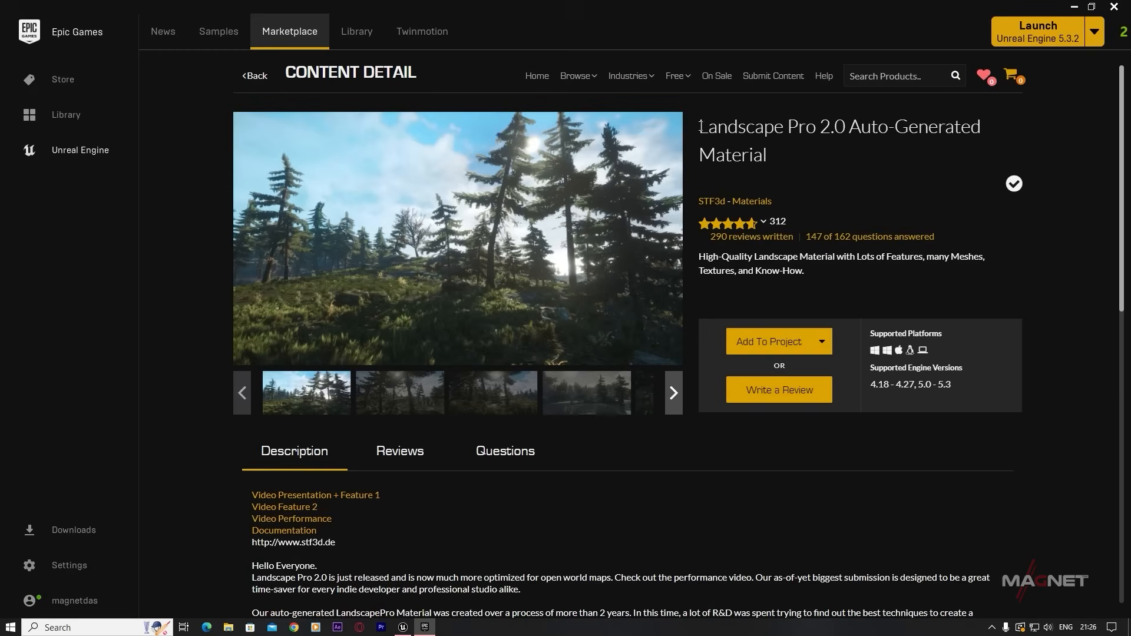
pyautogui.moveTo(700, 119); pyautogui.dragTo(777, 167)
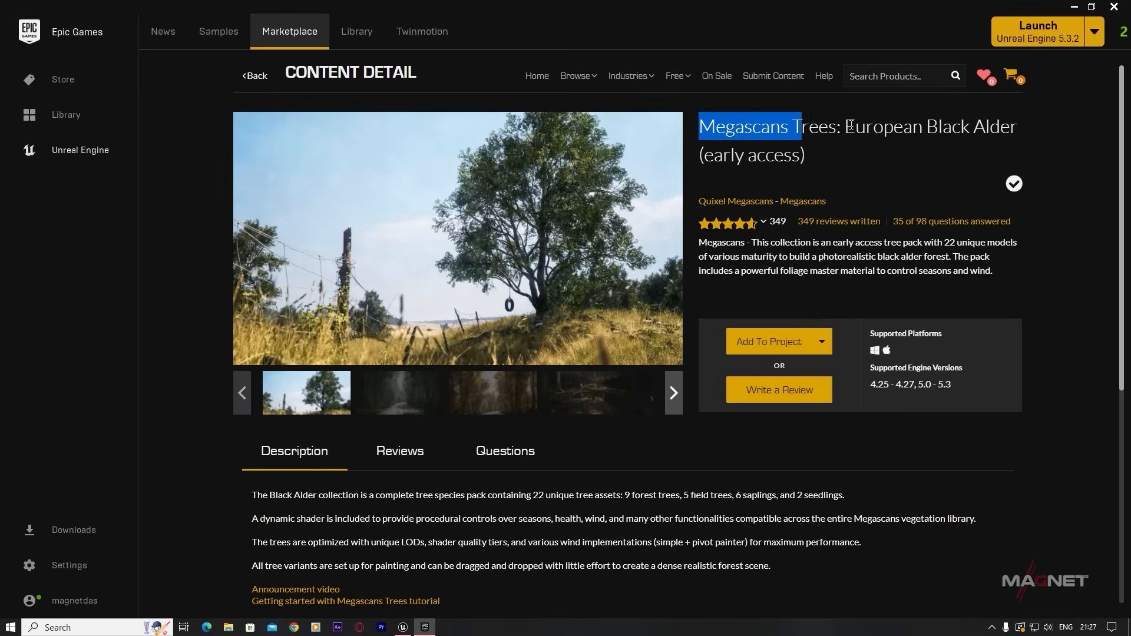
pyautogui.moveTo(851, 126); pyautogui.dragTo(953, 157)
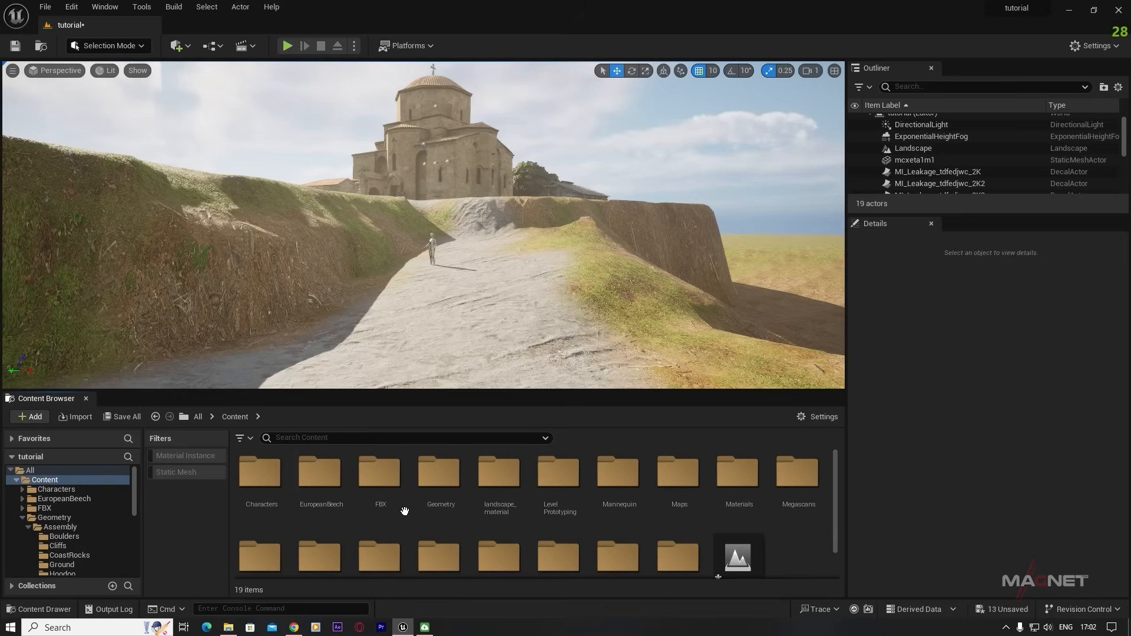
# - Place the ASY_NC_Cliff_XXL_01 assembly from the Geometry/Assembly/Cliffs folder on the path below the castle in the tutorial level
pyautogui.doubleClick(432, 479)
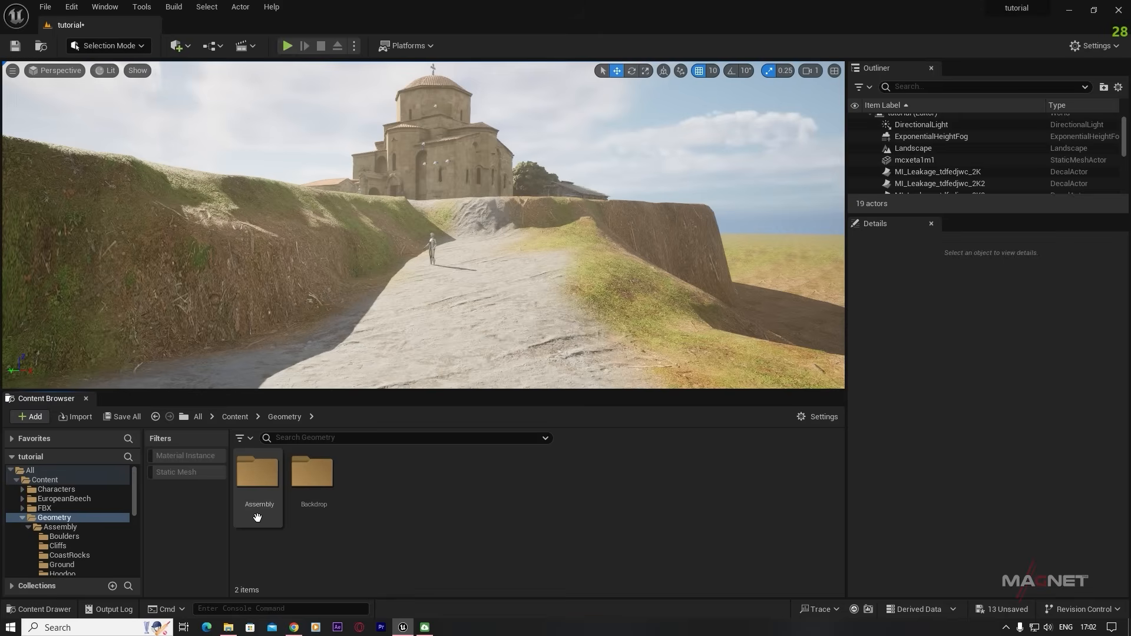
pyautogui.doubleClick(257, 475)
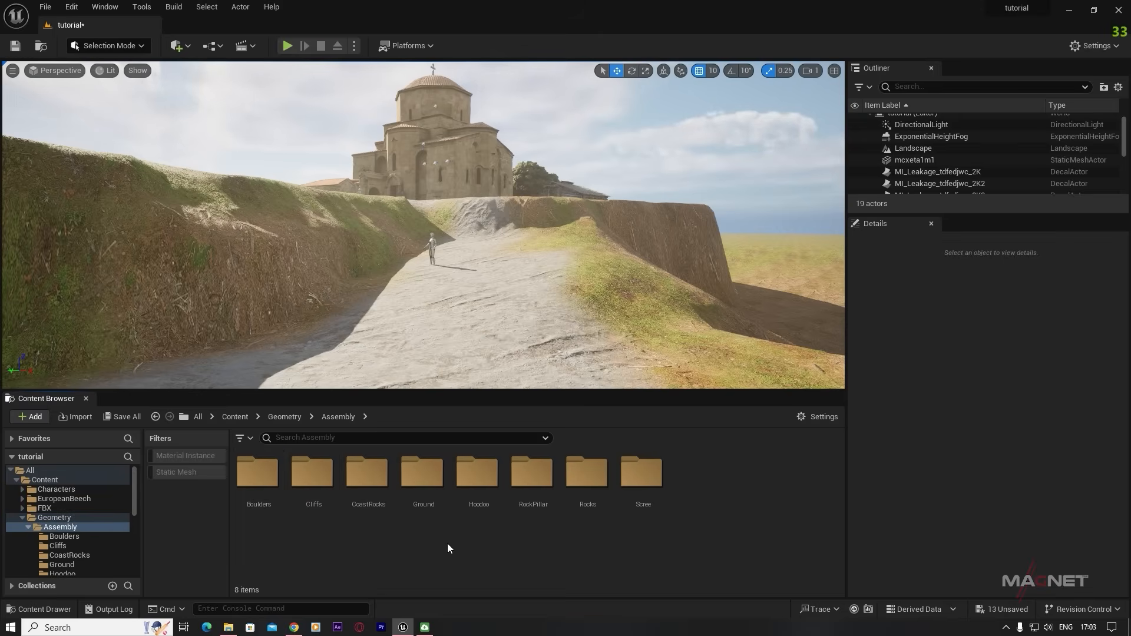
pyautogui.doubleClick(312, 479)
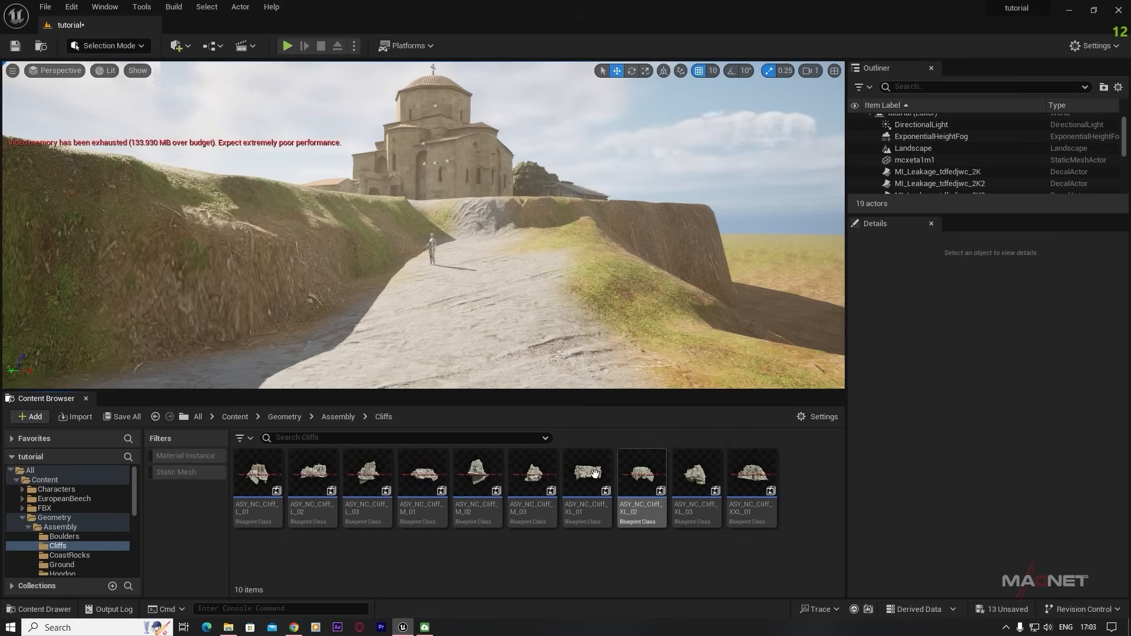
pyautogui.moveTo(411, 293); pyautogui.dragTo(418, 308, button='right')
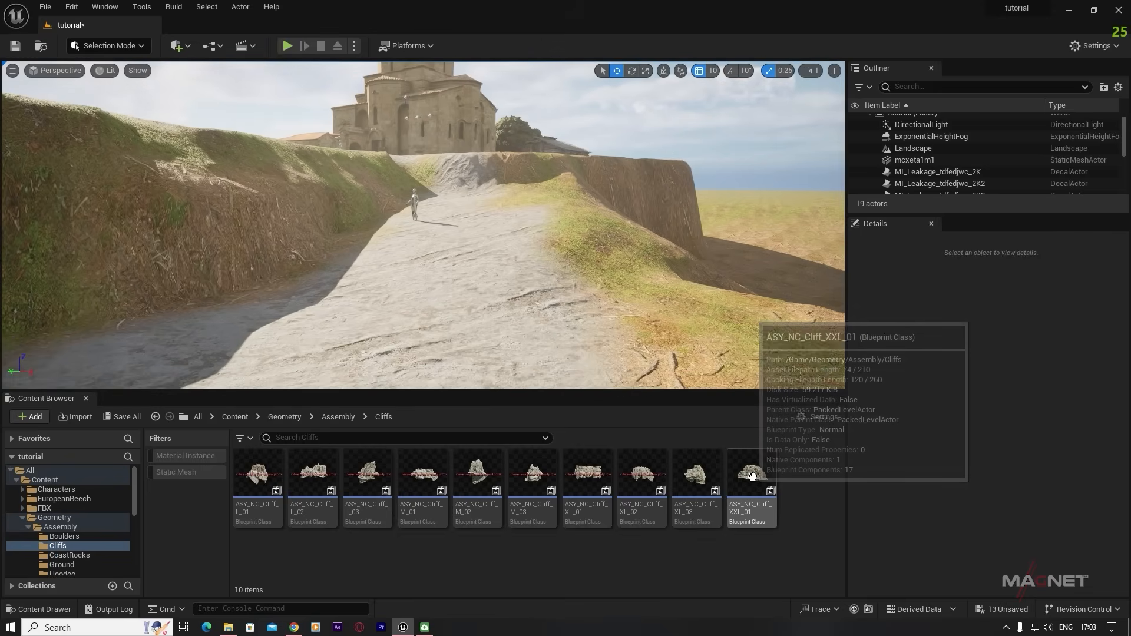
pyautogui.moveTo(749, 462); pyautogui.dragTo(419, 243)
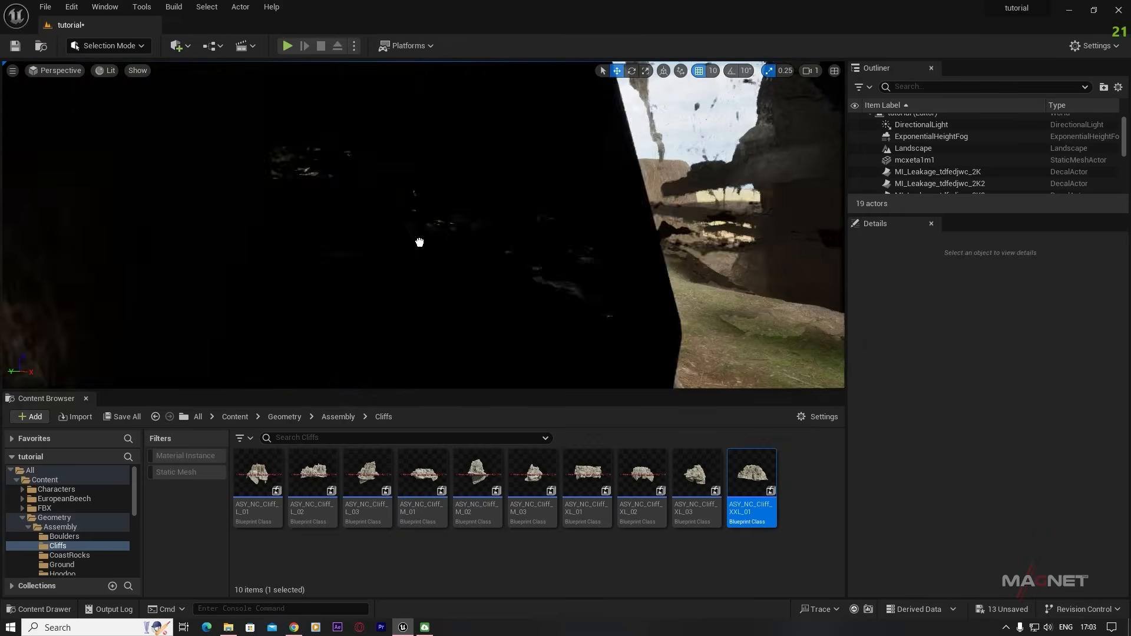
pyautogui.press('s')
pyautogui.moveTo(419, 242); pyautogui.dragTo(462, 295, button='right')
# - Scale the cliff assembly uniformly to 0.25 and turn off grid and scale snapping
pyautogui.press('e')
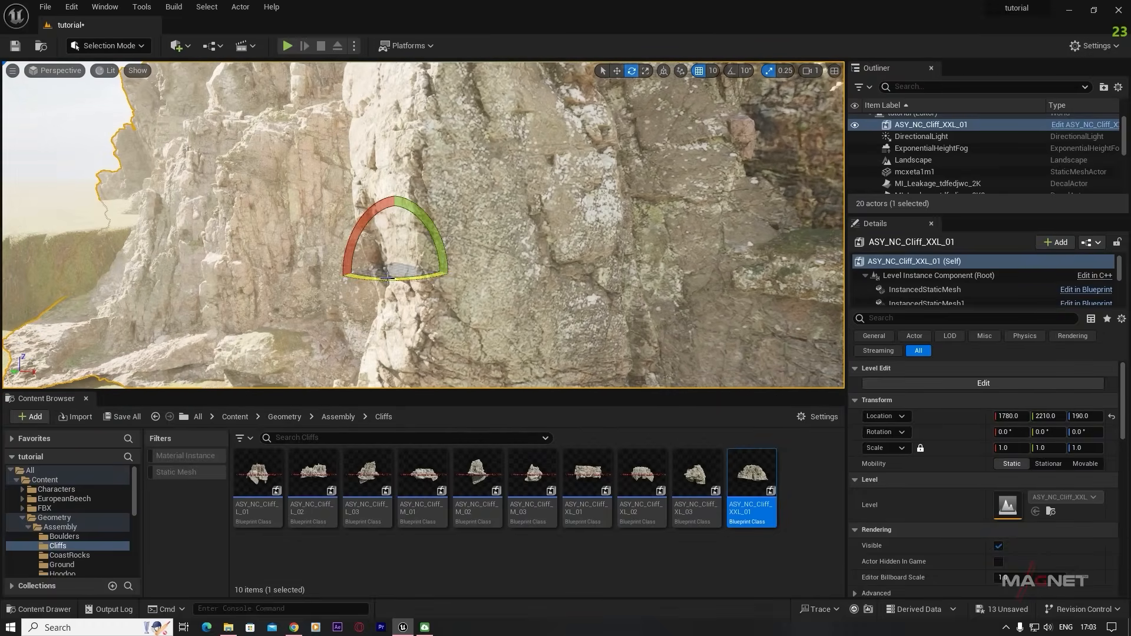
pyautogui.press('r')
pyautogui.moveTo(397, 263); pyautogui.dragTo(372, 276)
pyautogui.press('w')
pyautogui.moveTo(483, 308); pyautogui.dragTo(473, 334, button='right')
pyautogui.click(701, 70)
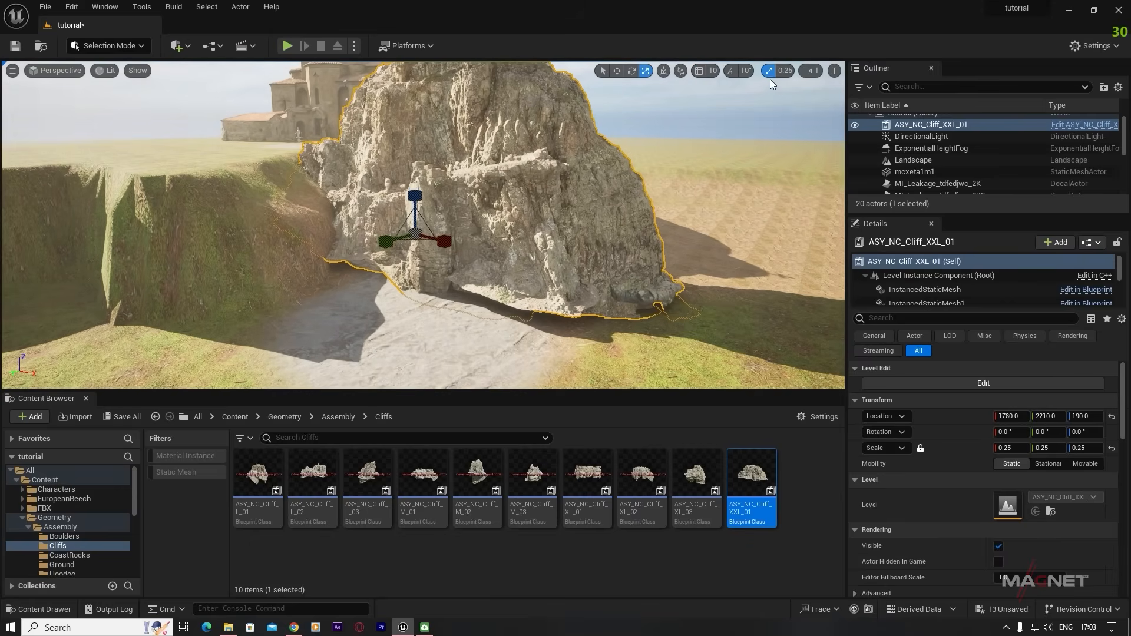
pyautogui.click(770, 72)
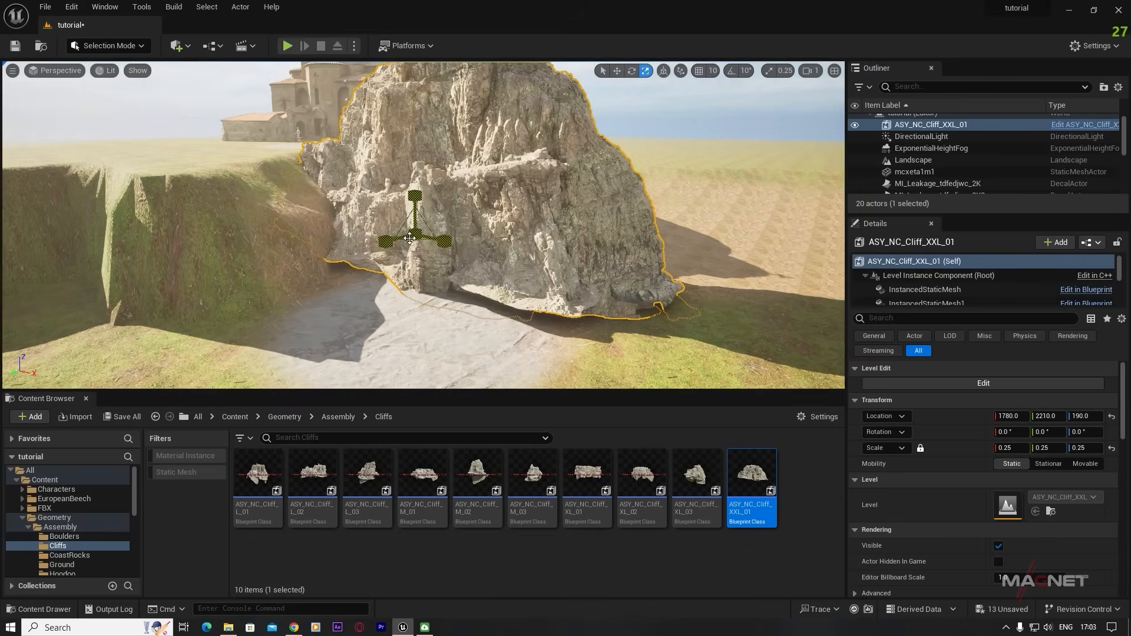
# - Shrink the cliff uniformly to about 0.08, rotate it about 49° around Z, and move it against the embankment beside the path
pyautogui.moveTo(415, 234)
pyautogui.mouseDown()
pyautogui.moveTo(402, 241)
pyautogui.moveTo(412, 235)
pyautogui.mouseUp()
pyautogui.press('w')
pyautogui.moveTo(441, 283); pyautogui.dragTo(414, 276, button='right')
pyautogui.press('d')
pyautogui.moveTo(434, 267); pyautogui.dragTo(267, 249)
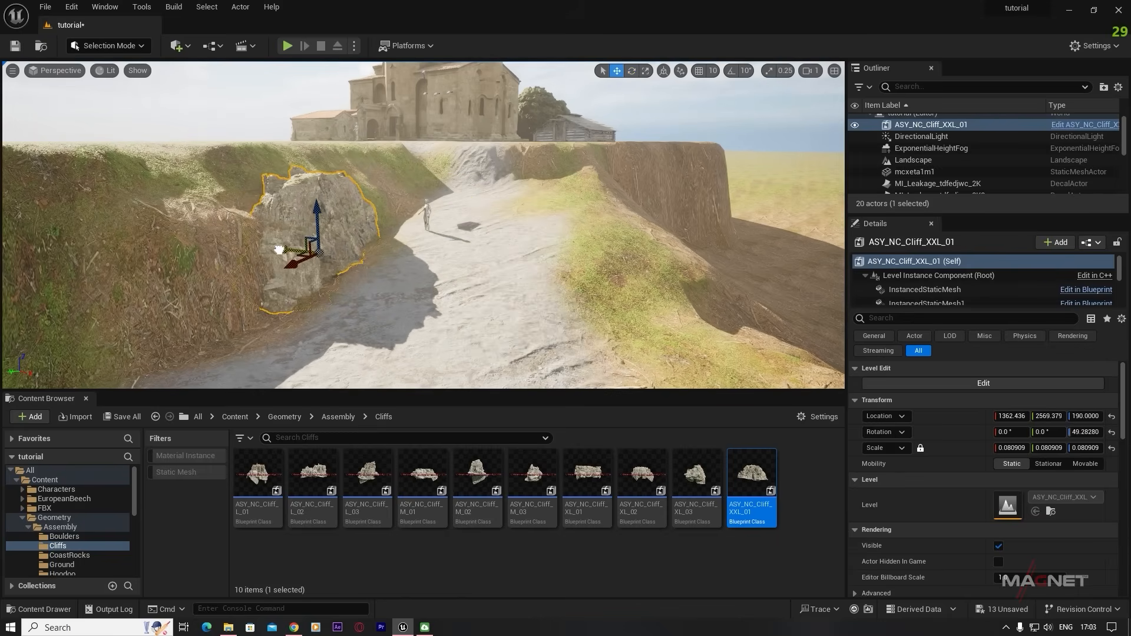
# - Enlarge the cliff uniformly to about 0.113 and sink it into the embankment at about X 1304, Y 2619, Z 148
pyautogui.press('w')
pyautogui.moveTo(366, 195); pyautogui.dragTo(318, 244, button='right')
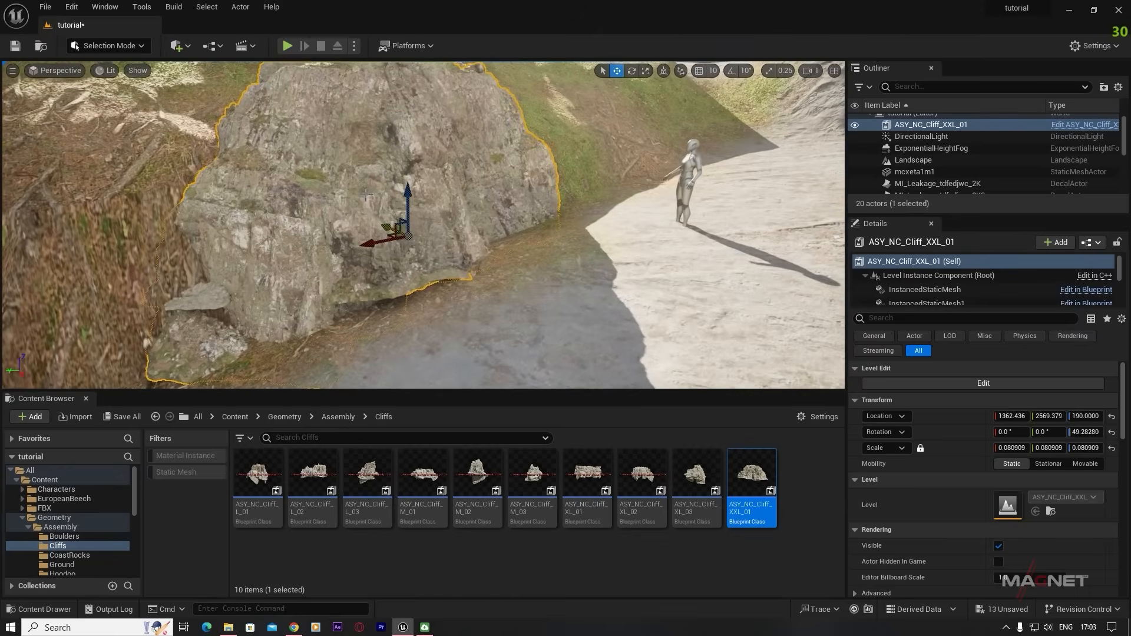
pyautogui.moveTo(387, 226)
pyautogui.mouseDown()
pyautogui.moveTo(365, 239)
pyautogui.moveTo(409, 232)
pyautogui.mouseUp()
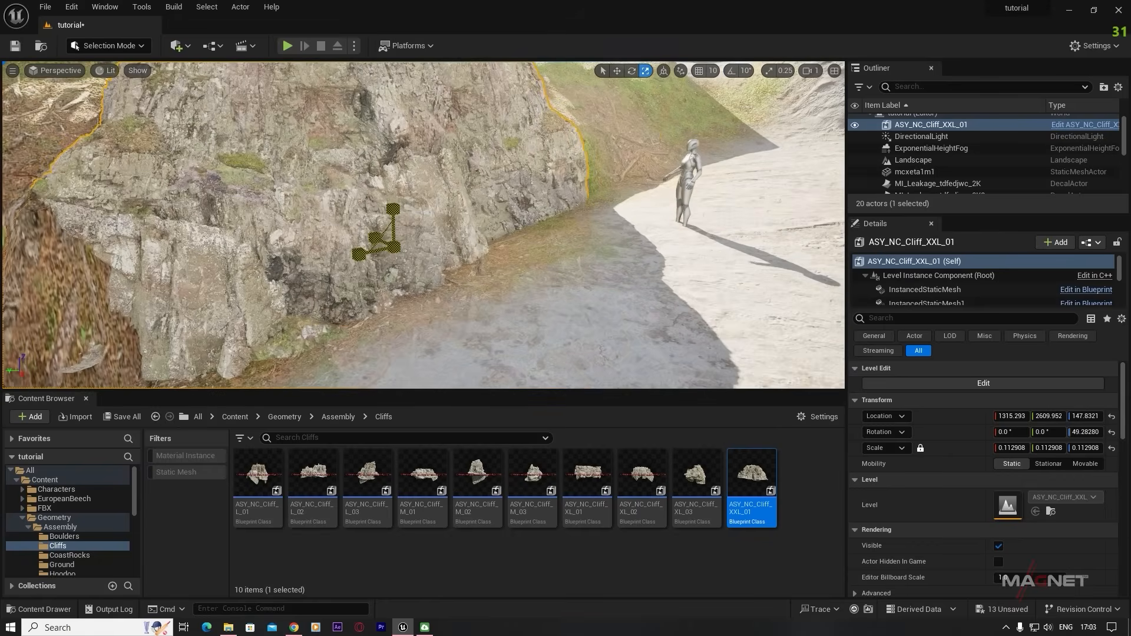
pyautogui.moveTo(457, 271)
pyautogui.mouseDown(button='right')
pyautogui.moveTo(426, 241)
pyautogui.moveTo(441, 259)
pyautogui.mouseUp(button='right')
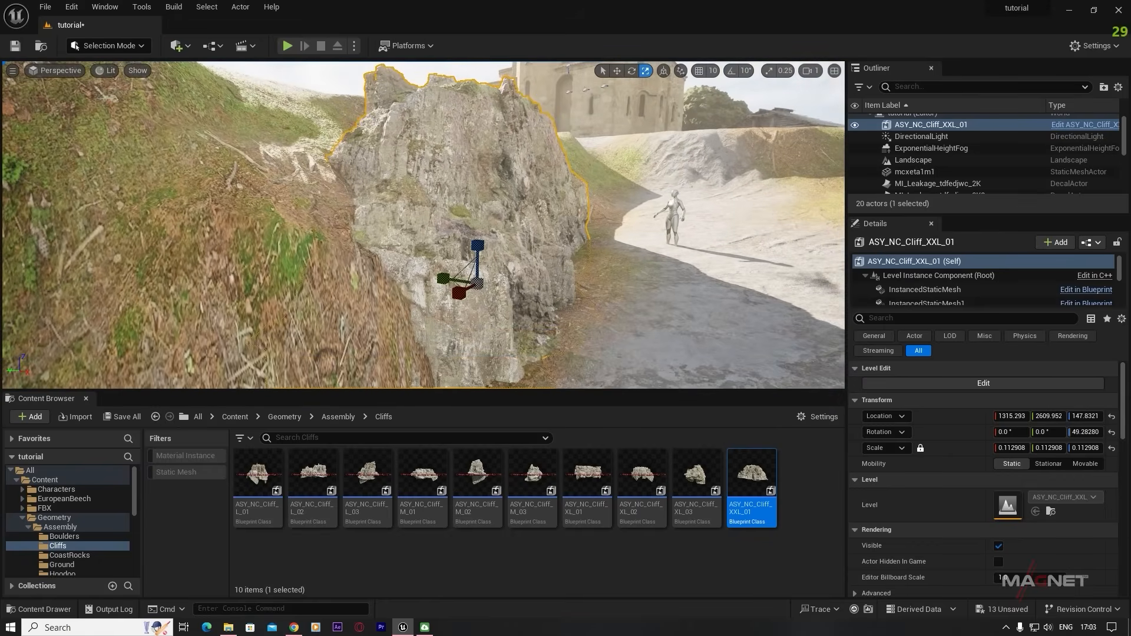
pyautogui.moveTo(439, 276); pyautogui.dragTo(433, 275)
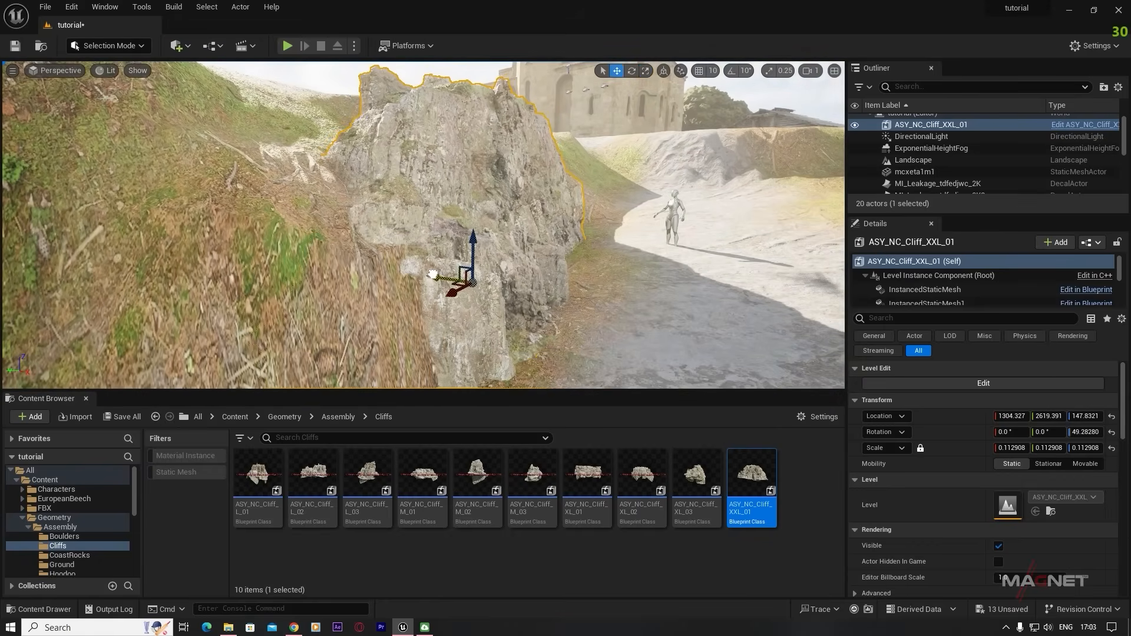
# - Duplicate the cliff farther along the embankment toward the castle and rotate the copy to about 224° around Z and -6.4° around X
pyautogui.moveTo(643, 313); pyautogui.dragTo(488, 387, button='right')
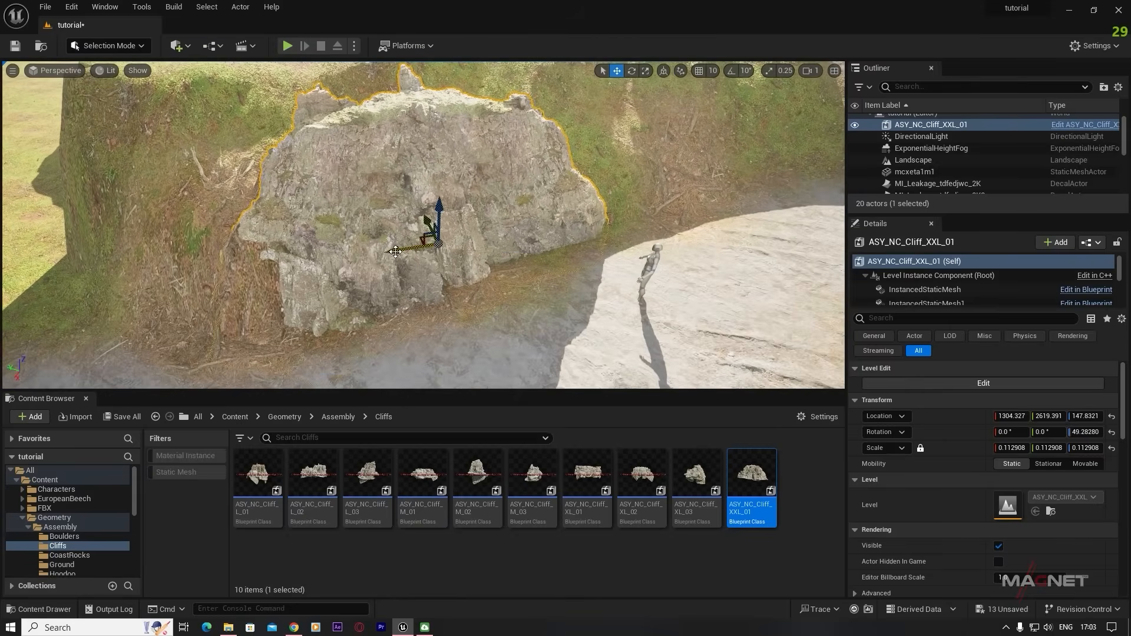
pyautogui.keyDown('alt'); pyautogui.moveTo(395, 252); pyautogui.dragTo(637, 199); pyautogui.keyUp('alt')
pyautogui.moveTo(705, 276); pyautogui.dragTo(575, 307, button='right')
pyautogui.press('e')
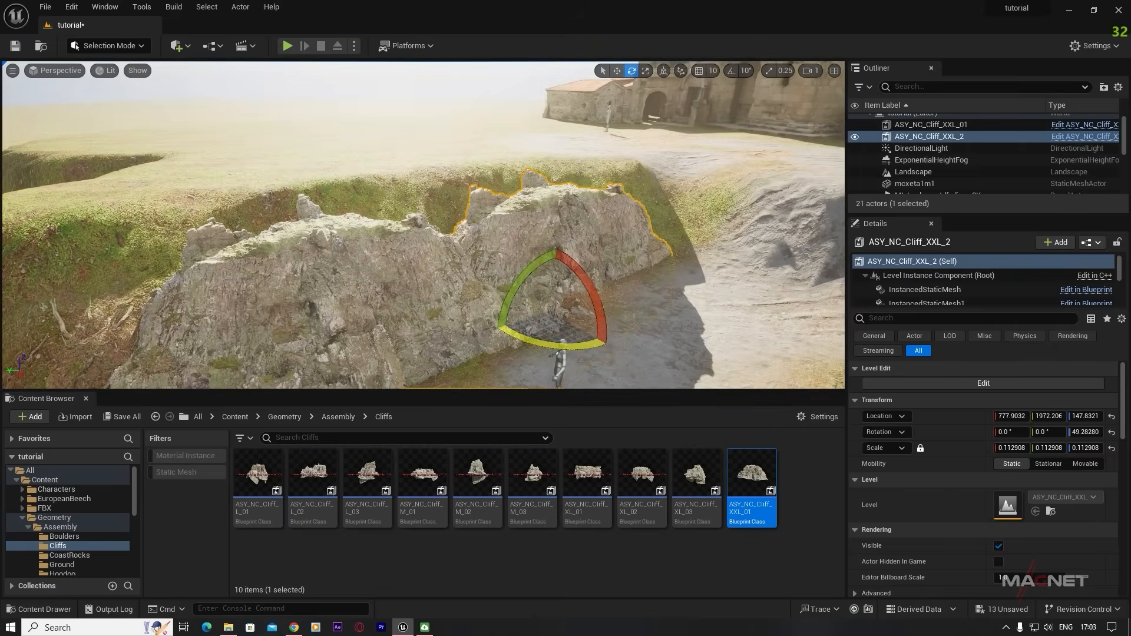
pyautogui.moveTo(551, 345); pyautogui.dragTo(689, 345)
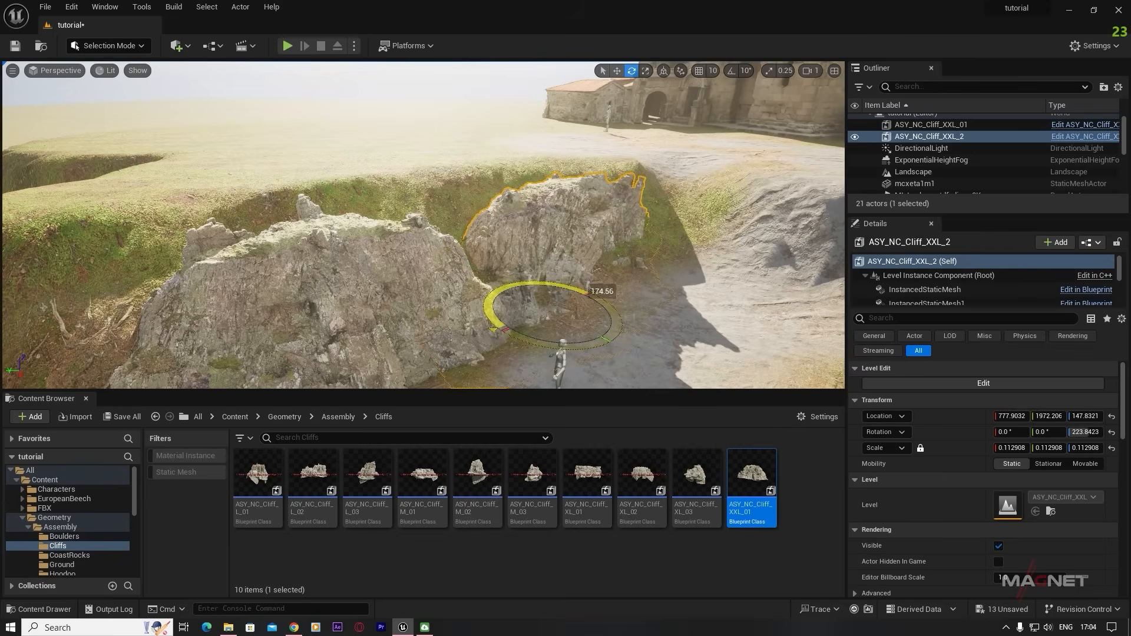
pyautogui.moveTo(601, 300); pyautogui.dragTo(602, 311)
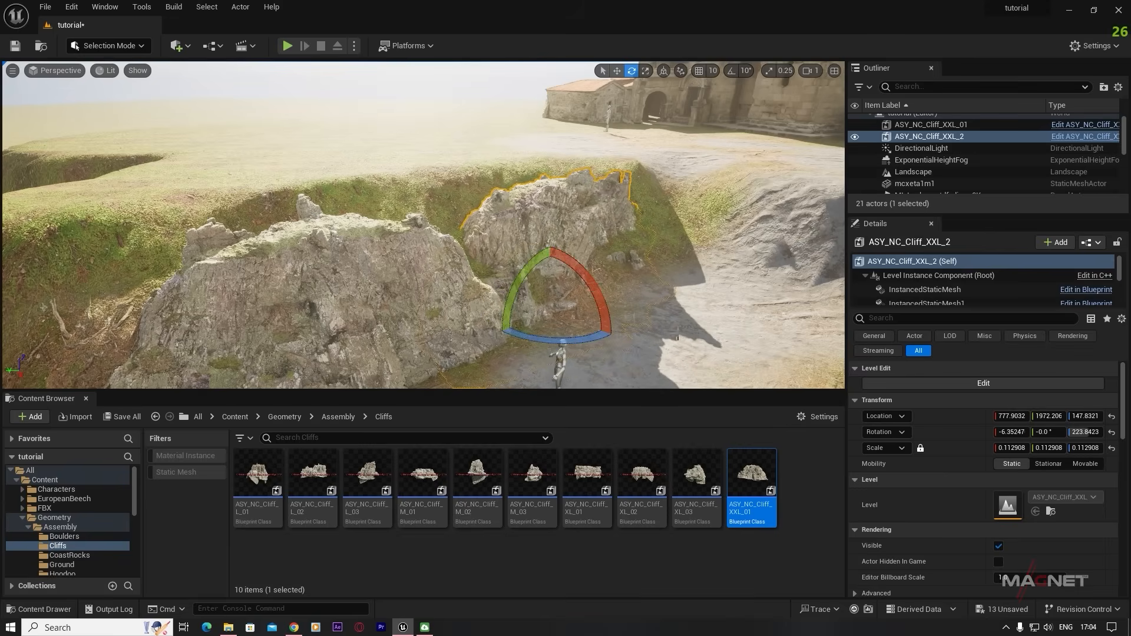
# - Smooth the steep terrain edge beside the first cliff with the landscape Smooth sculpting tool
pyautogui.moveTo(601, 311); pyautogui.dragTo(498, 336, button='right')
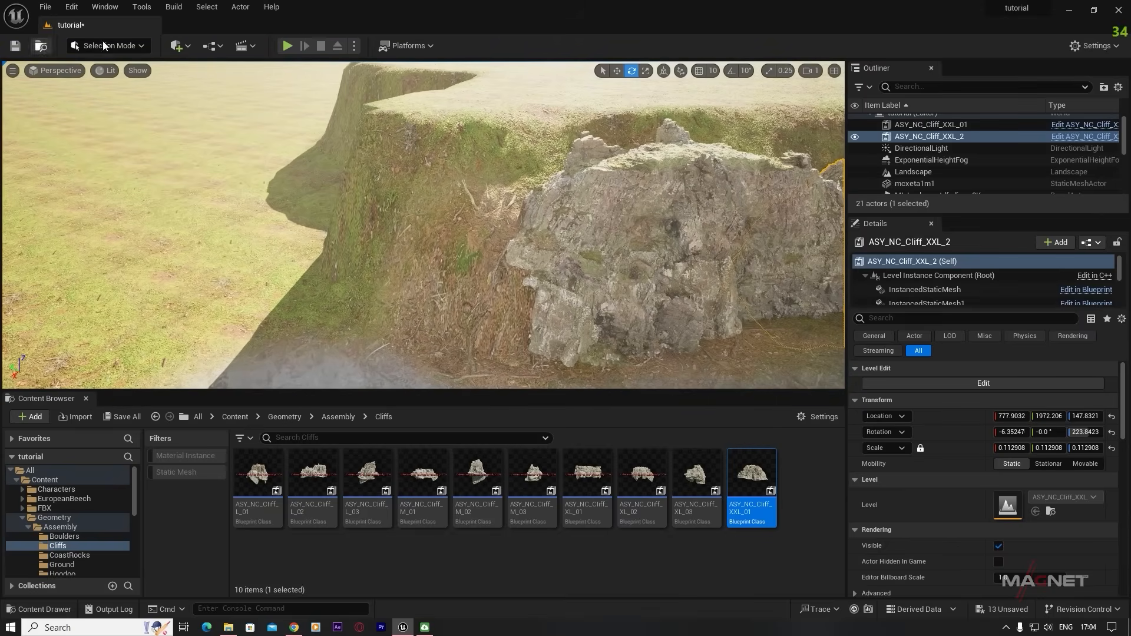
pyautogui.click(135, 45)
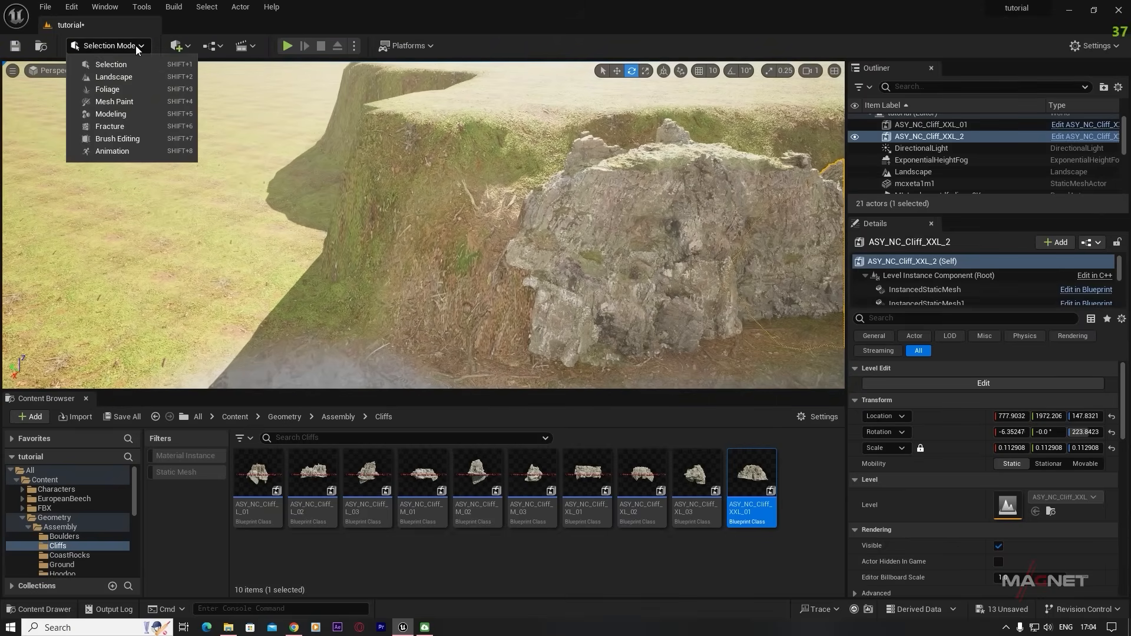
pyautogui.click(119, 79)
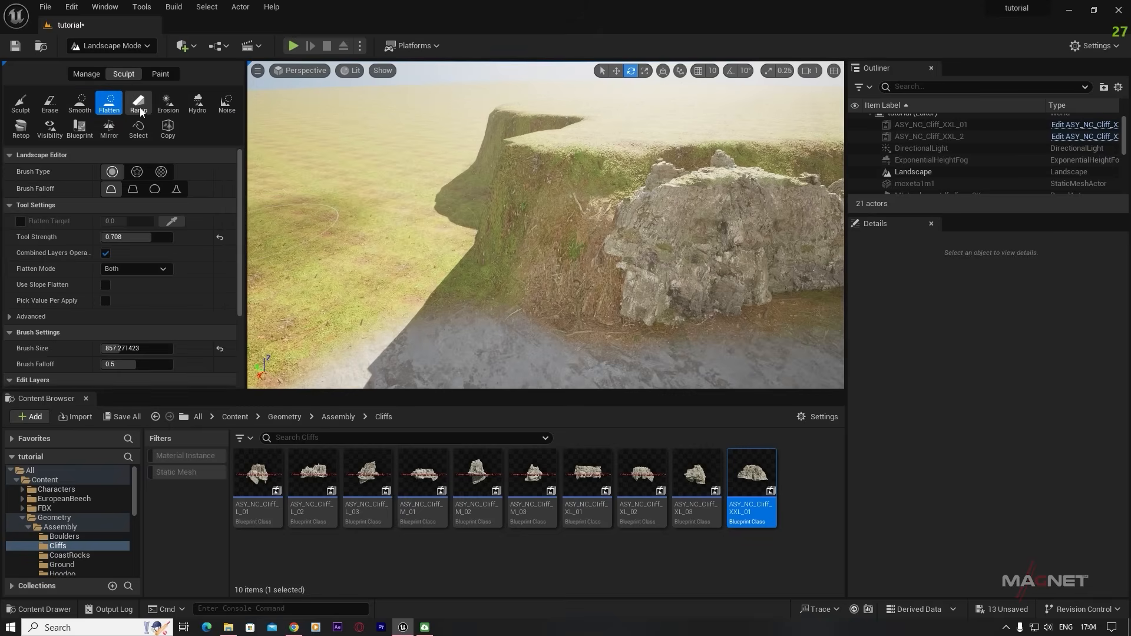
pyautogui.click(83, 106)
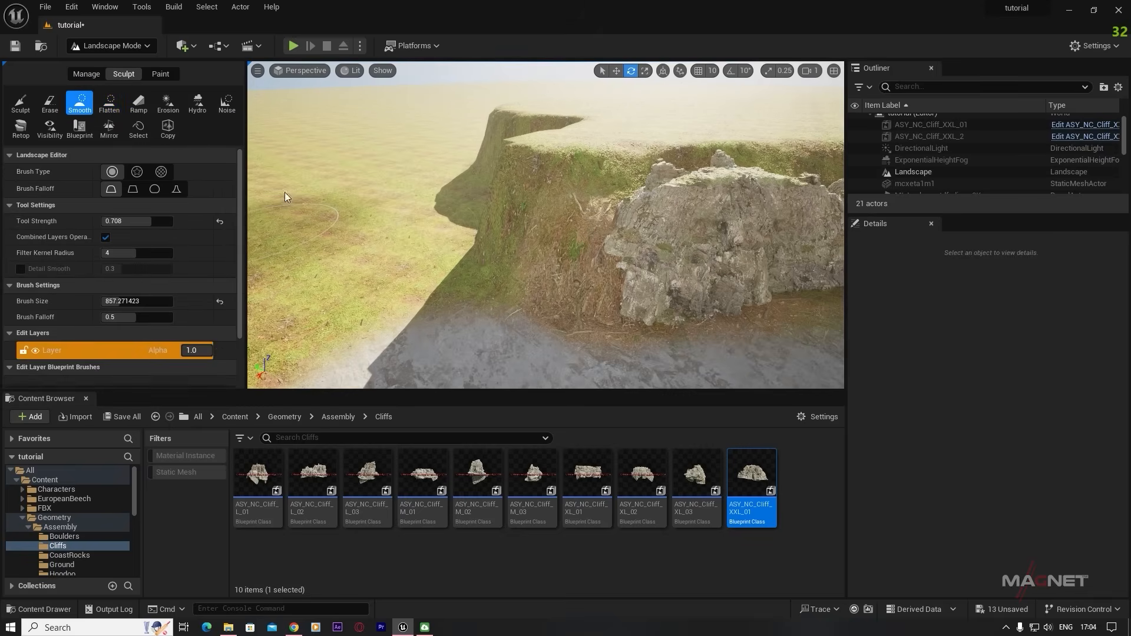
pyautogui.moveTo(532, 156)
pyautogui.mouseDown()
pyautogui.moveTo(592, 171)
pyautogui.moveTo(580, 160)
pyautogui.moveTo(589, 145)
pyautogui.moveTo(562, 140)
pyautogui.moveTo(513, 153)
pyautogui.moveTo(489, 187)
pyautogui.moveTo(465, 171)
pyautogui.moveTo(478, 202)
pyautogui.moveTo(468, 235)
pyautogui.moveTo(486, 253)
pyautogui.mouseUp()
pyautogui.moveTo(486, 253)
pyautogui.mouseDown(button='right')
pyautogui.moveTo(589, 259)
pyautogui.moveTo(607, 227)
pyautogui.moveTo(707, 231)
pyautogui.moveTo(698, 209)
pyautogui.moveTo(601, 222)
pyautogui.moveTo(598, 242)
pyautogui.moveTo(501, 260)
pyautogui.mouseUp(button='right')
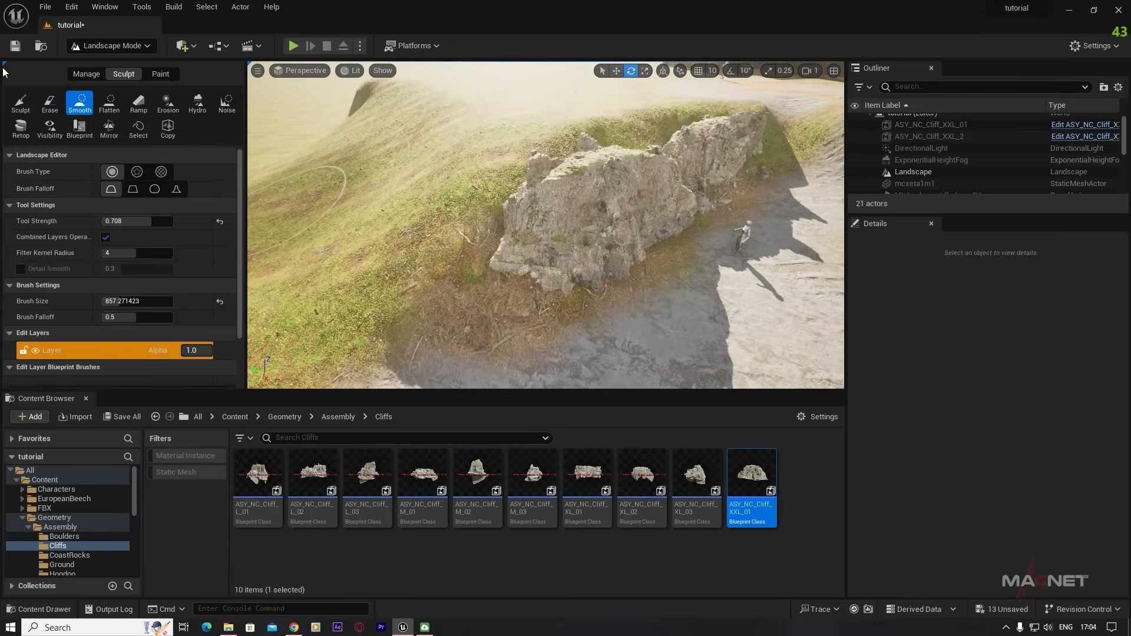
# - Duplicate the first cliff along the embankment away from the castle and rotate the copy to about 60° around Z
pyautogui.click(145, 47)
pyautogui.click(119, 64)
pyautogui.moveTo(109, 98); pyautogui.dragTo(109, 82, button='right')
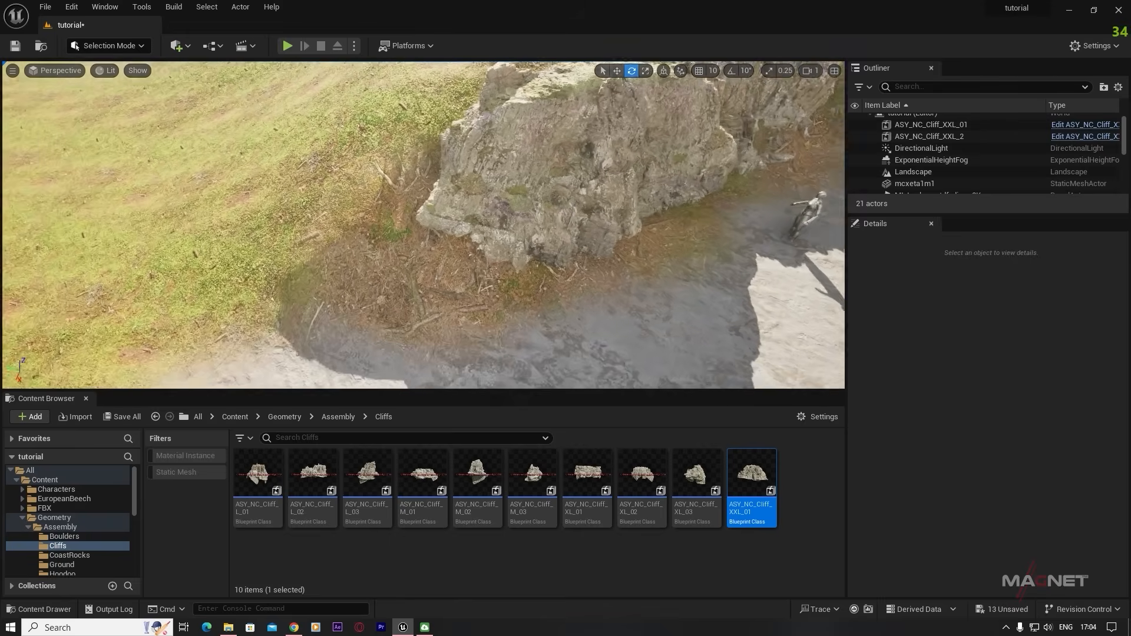
pyautogui.moveTo(574, 210); pyautogui.dragTo(575, 210, button='right')
pyautogui.click(574, 210)
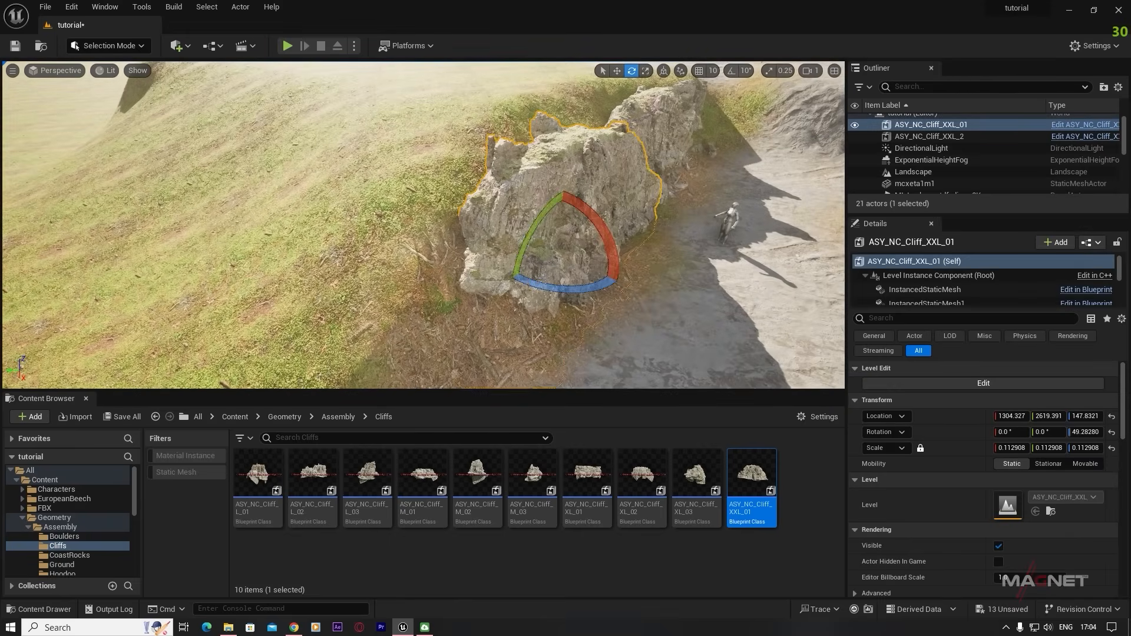
pyautogui.keyDown('alt'); pyautogui.moveTo(529, 268); pyautogui.dragTo(344, 368); pyautogui.keyUp('alt')
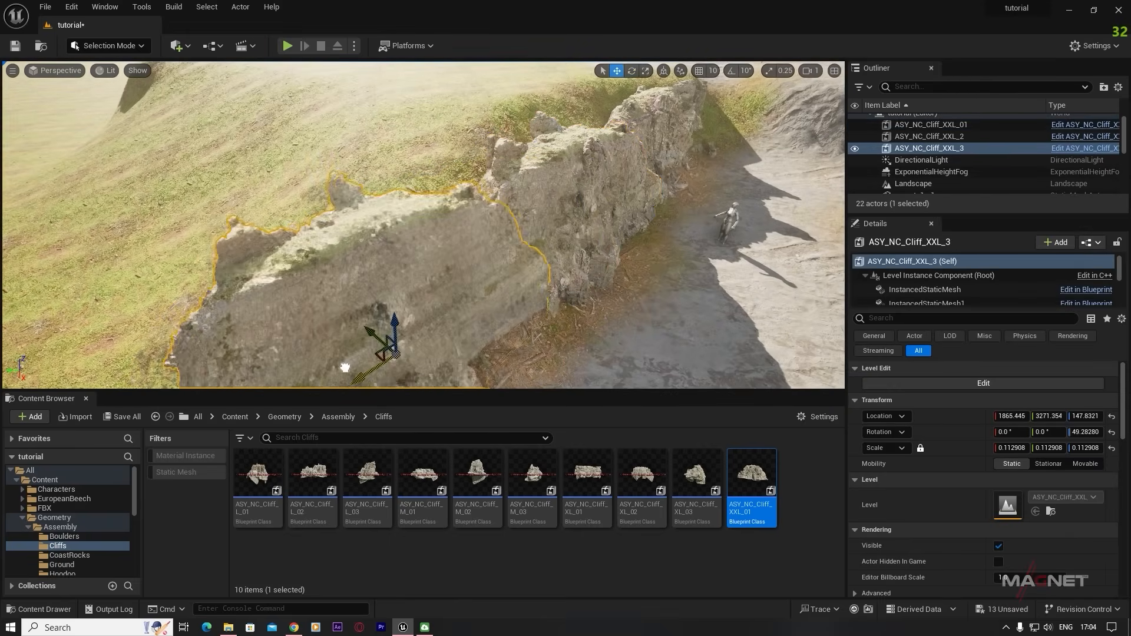
pyautogui.moveTo(401, 253); pyautogui.dragTo(393, 289, button='right')
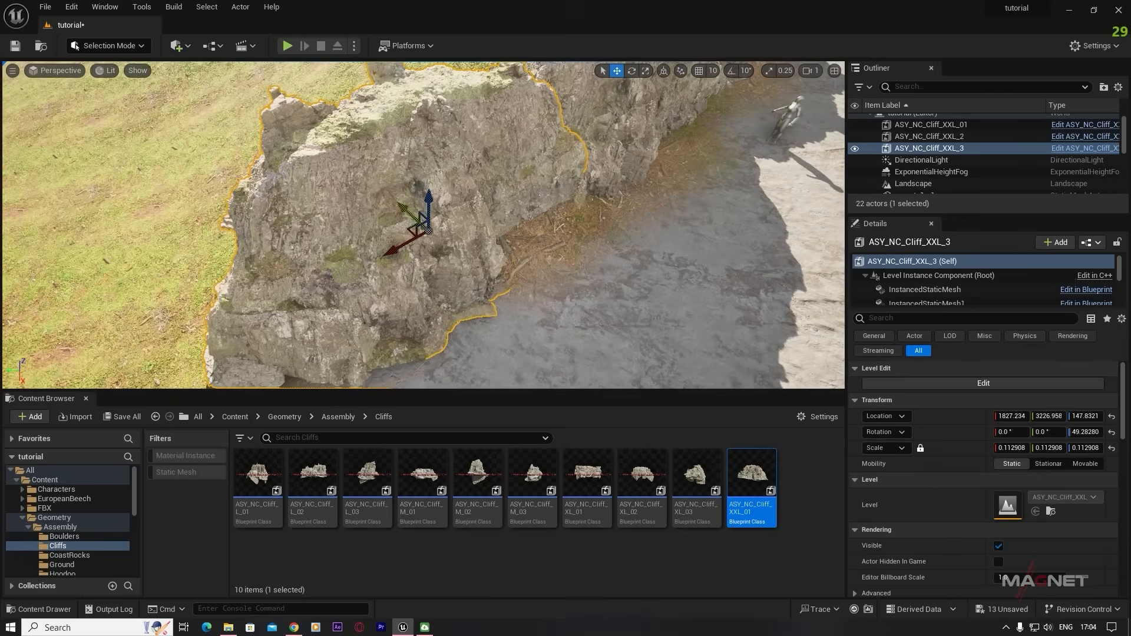
pyautogui.moveTo(397, 213); pyautogui.dragTo(383, 198)
pyautogui.moveTo(406, 267); pyautogui.dragTo(356, 249)
pyautogui.moveTo(592, 304); pyautogui.dragTo(595, 233, button='right')
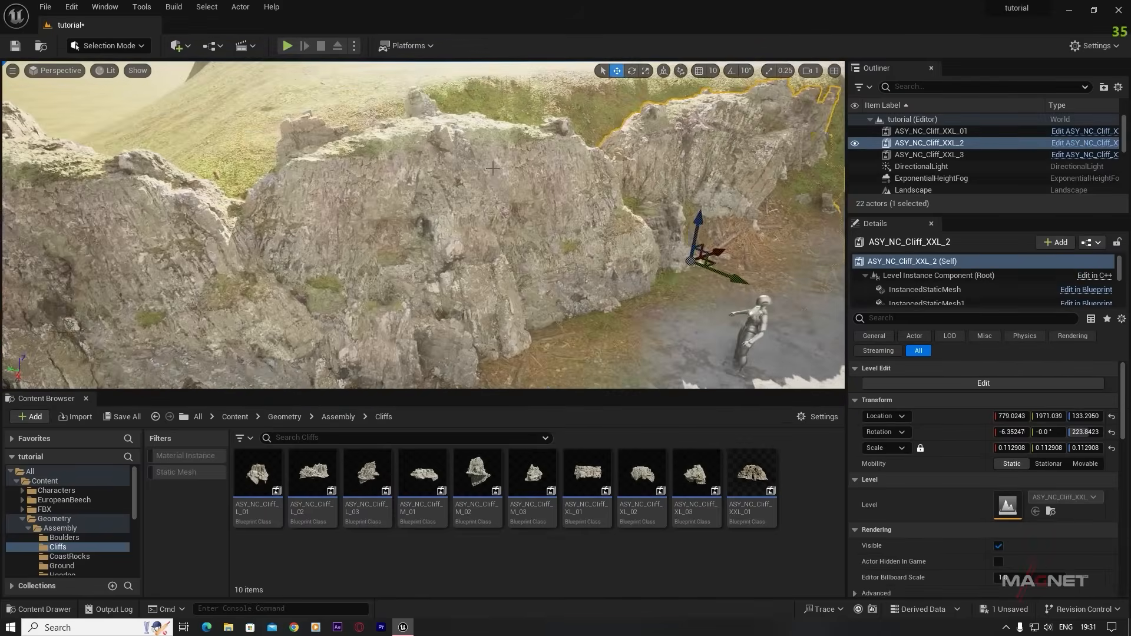
pyautogui.click(109, 46)
pyautogui.click(111, 91)
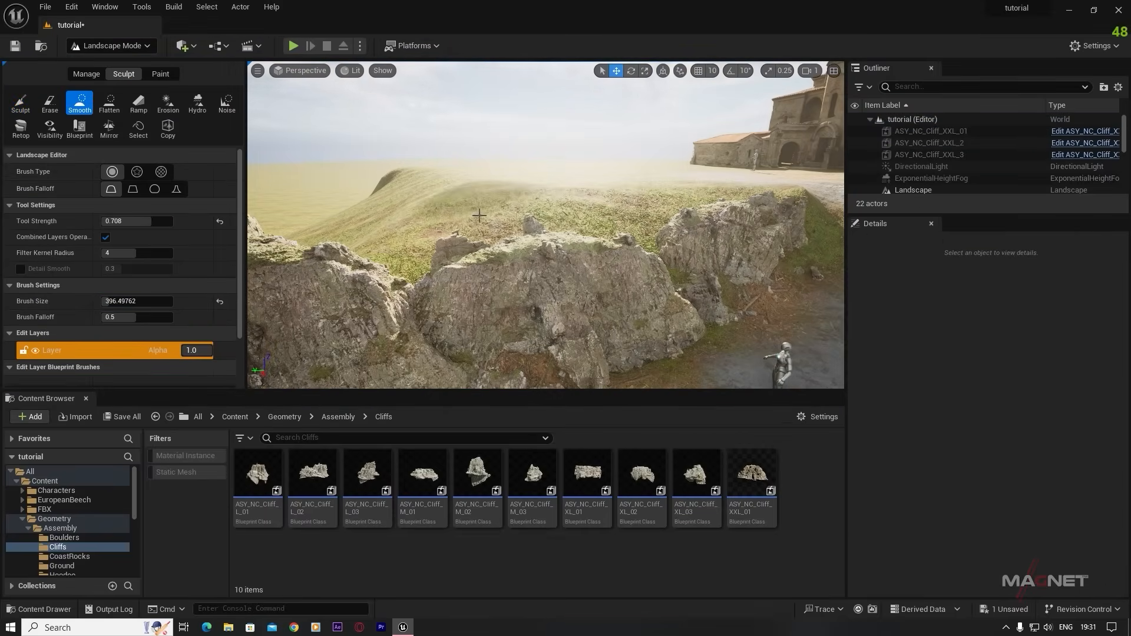
pyautogui.moveTo(479, 216); pyautogui.dragTo(519, 248, button='right')
pyautogui.click(129, 46)
pyautogui.click(110, 78)
# - Sink the third cliff, farthest from the castle, into the embankment at about X 1774, Y 3273, Z 16
pyautogui.moveTo(448, 224); pyautogui.dragTo(483, 236, button='right')
pyautogui.click(483, 265)
pyautogui.moveTo(486, 287); pyautogui.dragTo(487, 292)
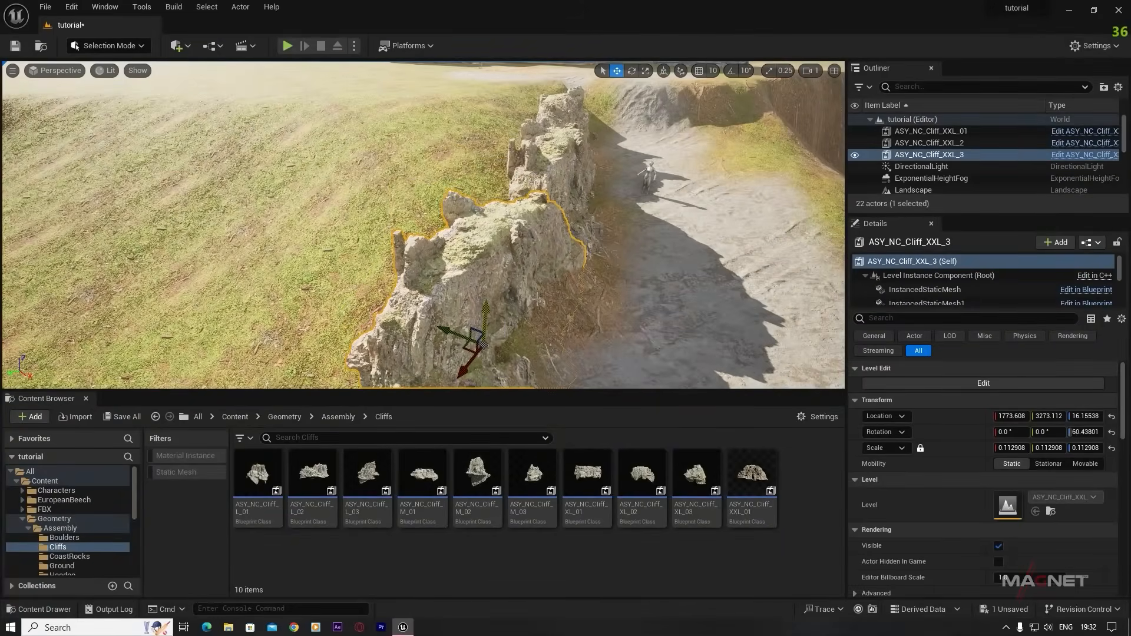
pyautogui.moveTo(538, 300); pyautogui.dragTo(657, 362, button='right')
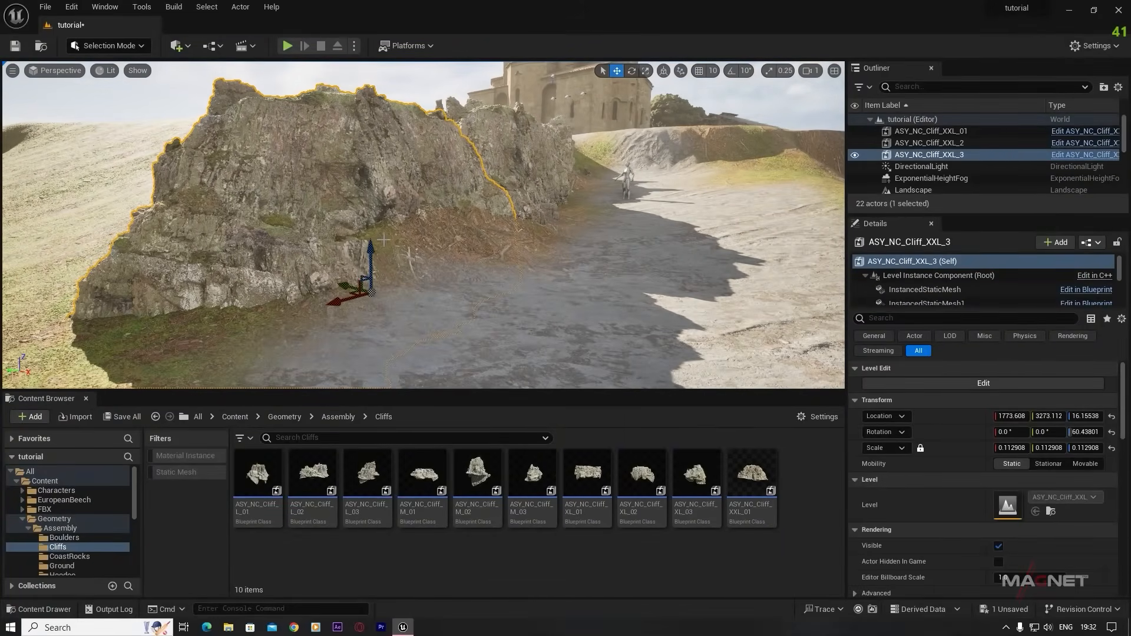
# - Place ASY_NC_Cliff_XL_01 beside the path, shrink it uniformly to about 0.198, and rotate it to about -128° around Z
pyautogui.click(582, 479)
pyautogui.moveTo(582, 478); pyautogui.dragTo(524, 214)
pyautogui.moveTo(439, 309); pyautogui.dragTo(386, 313, button='right')
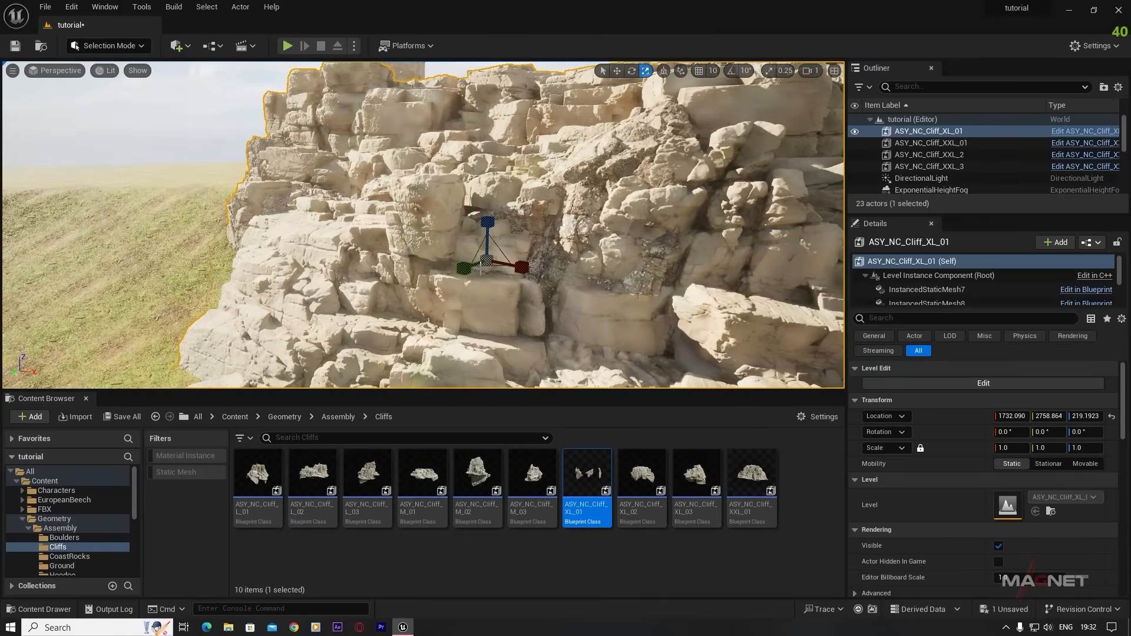
pyautogui.moveTo(487, 260); pyautogui.dragTo(451, 288)
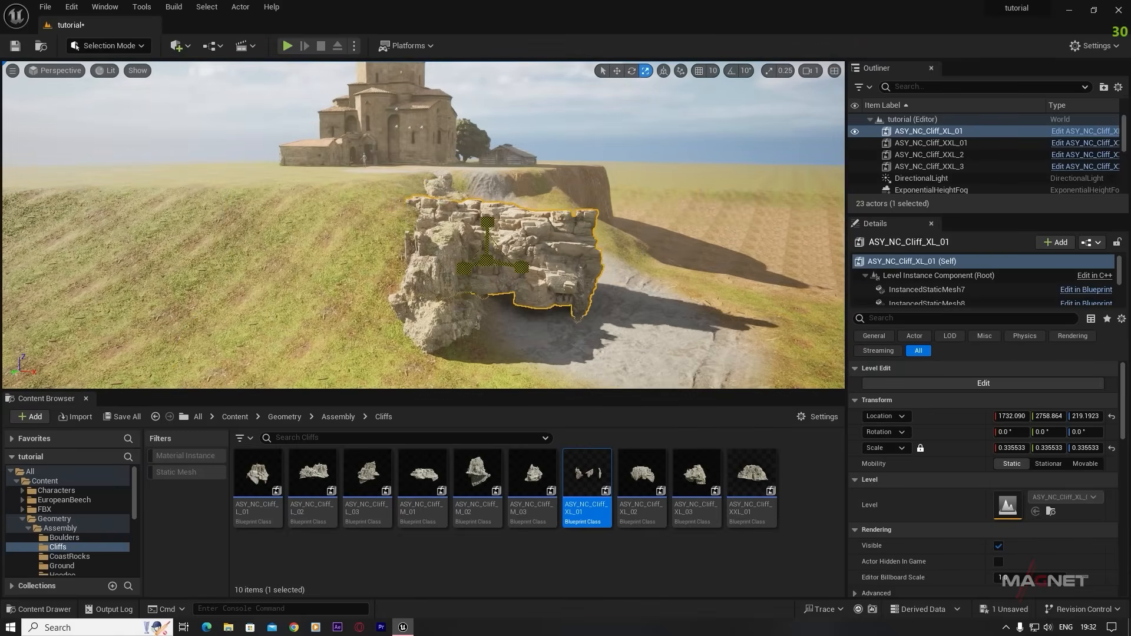
pyautogui.moveTo(520, 318); pyautogui.dragTo(492, 359, button='right')
pyautogui.press('e')
pyautogui.moveTo(506, 250); pyautogui.dragTo(415, 254)
# - Move the XL cliff behind the large cliffs to about X 1407, Y 3011, raise it, and rotate it to about -141° around Z
pyautogui.press('w')
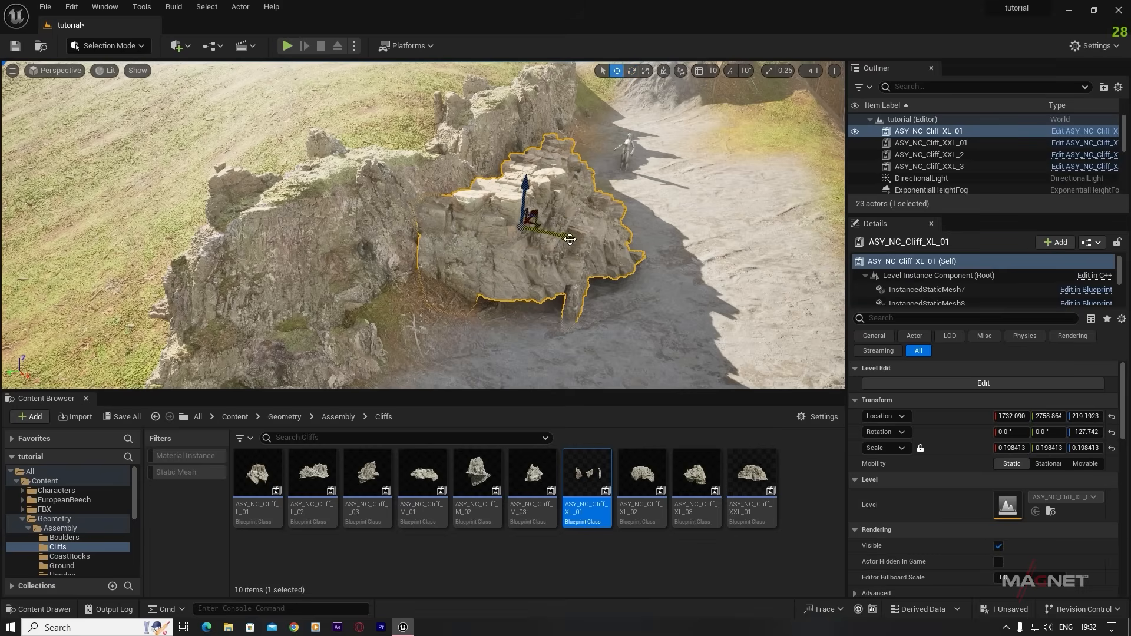
pyautogui.moveTo(569, 240); pyautogui.dragTo(516, 231)
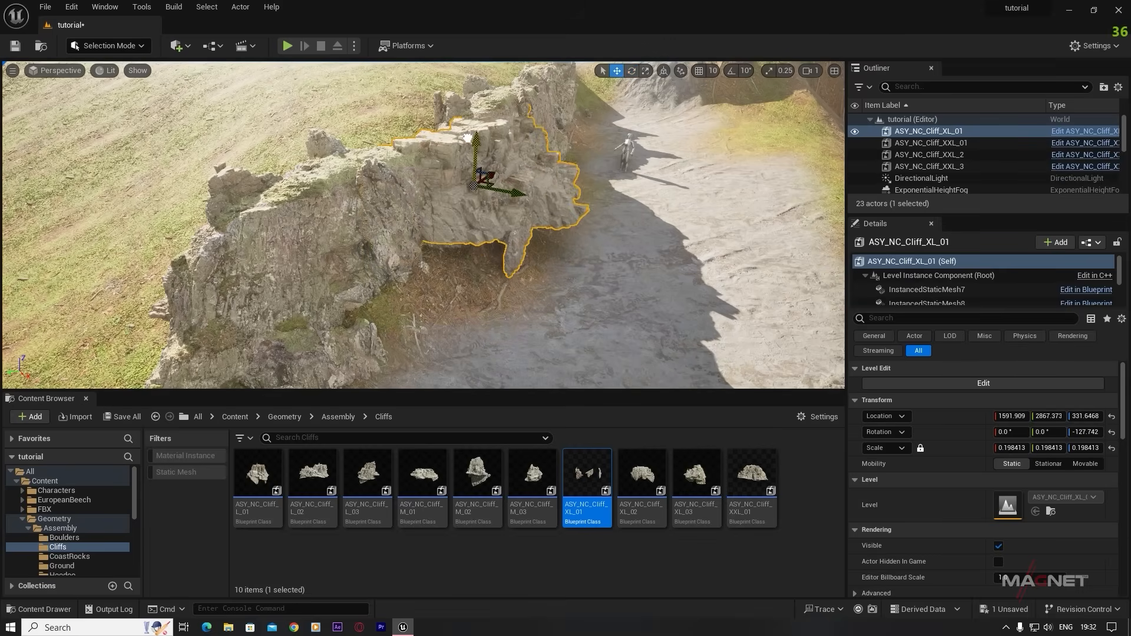
pyautogui.moveTo(482, 188); pyautogui.dragTo(418, 171)
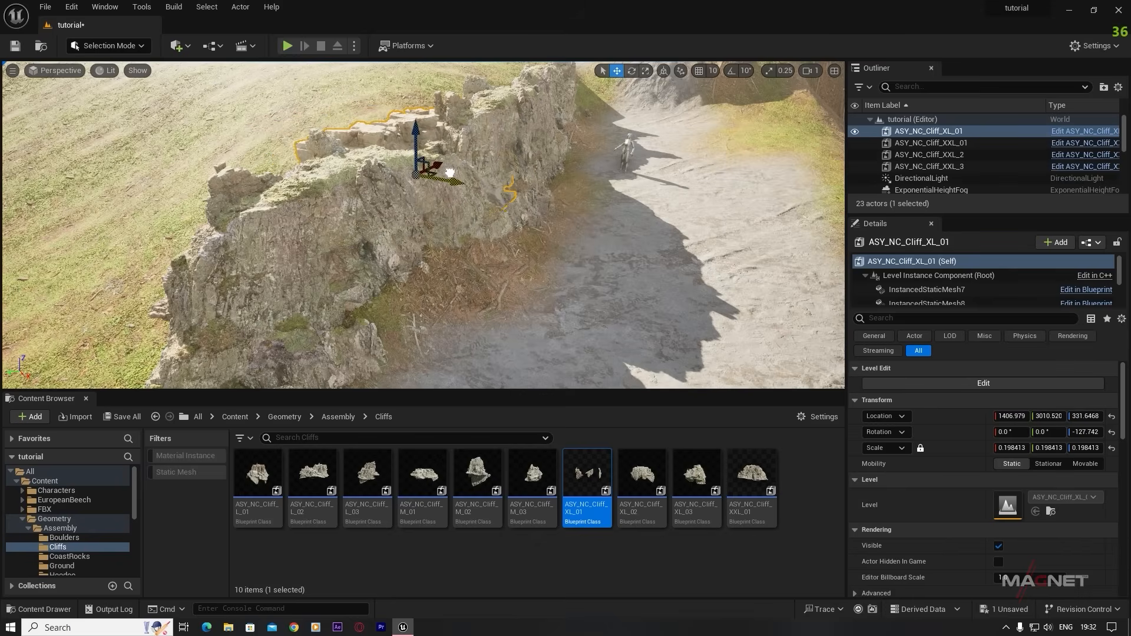
pyautogui.moveTo(411, 130); pyautogui.dragTo(419, 124)
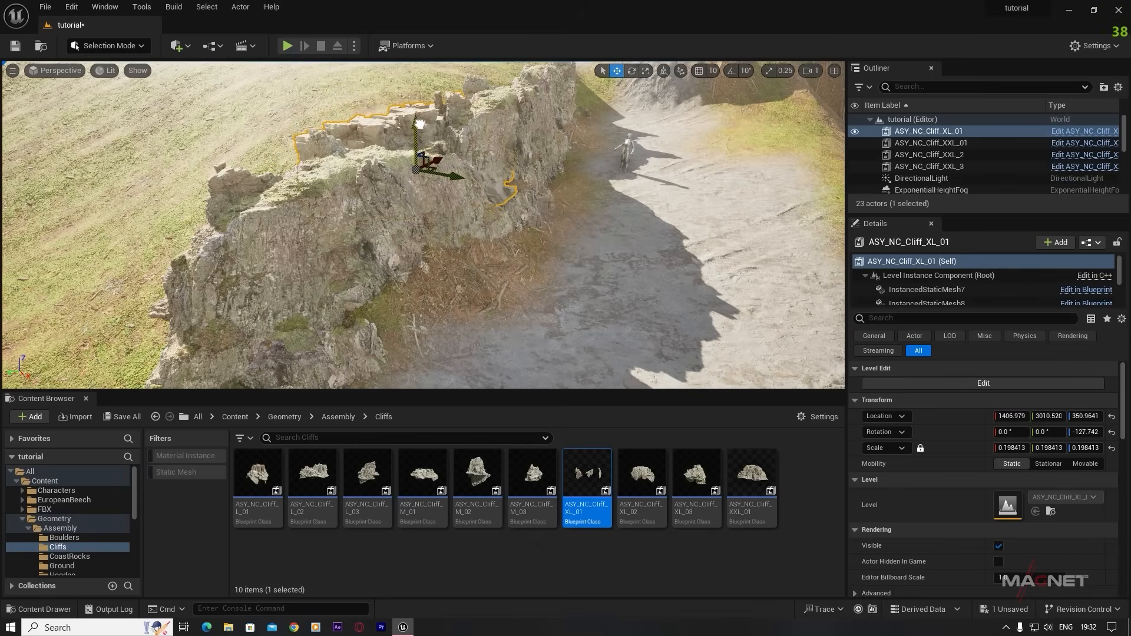
pyautogui.moveTo(406, 189); pyautogui.dragTo(391, 189)
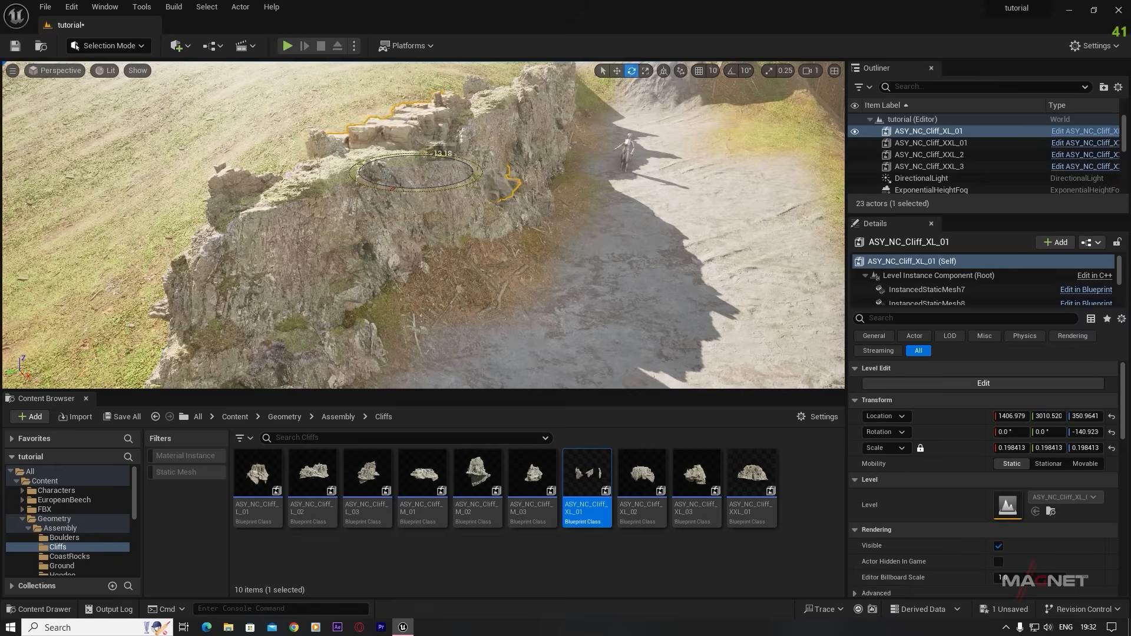
pyautogui.moveTo(457, 174); pyautogui.dragTo(432, 172)
pyautogui.moveTo(389, 124); pyautogui.dragTo(389, 121)
# - Duplicate the XL cliff toward the castle and position the copy at about X 725, Y 2472, Z 427
pyautogui.moveTo(413, 177); pyautogui.dragTo(315, 195, button='right')
pyautogui.moveTo(422, 186); pyautogui.dragTo(409, 157, button='right')
pyautogui.keyDown('alt'); pyautogui.moveTo(445, 198); pyautogui.dragTo(507, 181); pyautogui.keyUp('alt')
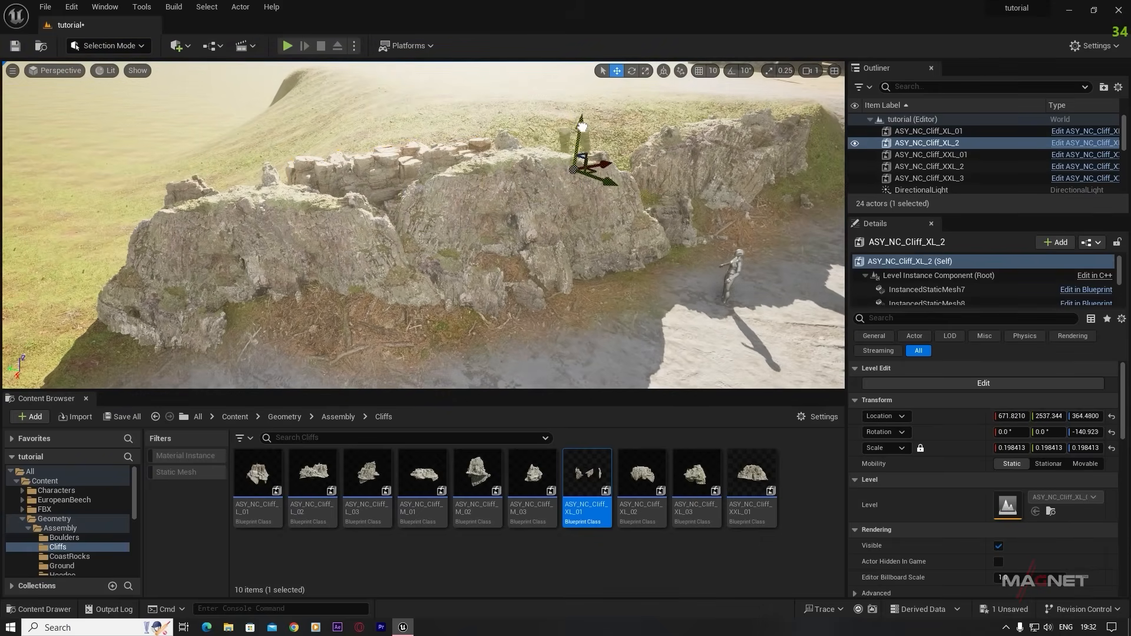
pyautogui.moveTo(582, 127); pyautogui.dragTo(586, 111)
pyautogui.moveTo(623, 174); pyautogui.dragTo(635, 178)
pyautogui.moveTo(635, 179); pyautogui.dragTo(625, 236, button='right')
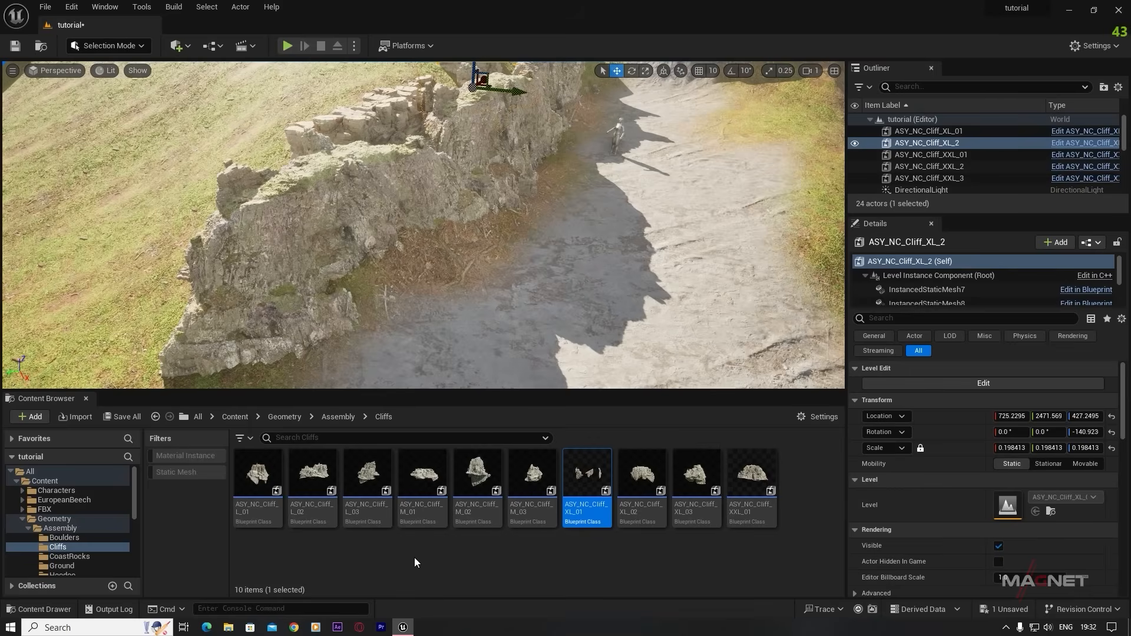
# - Place ASY_NC_Scree_M_06 from the Scree assemblies at the cliffs' foot, scaled to about 0.438 and rotated to about -119° around Z
pyautogui.hotkey('alt', 'Left')
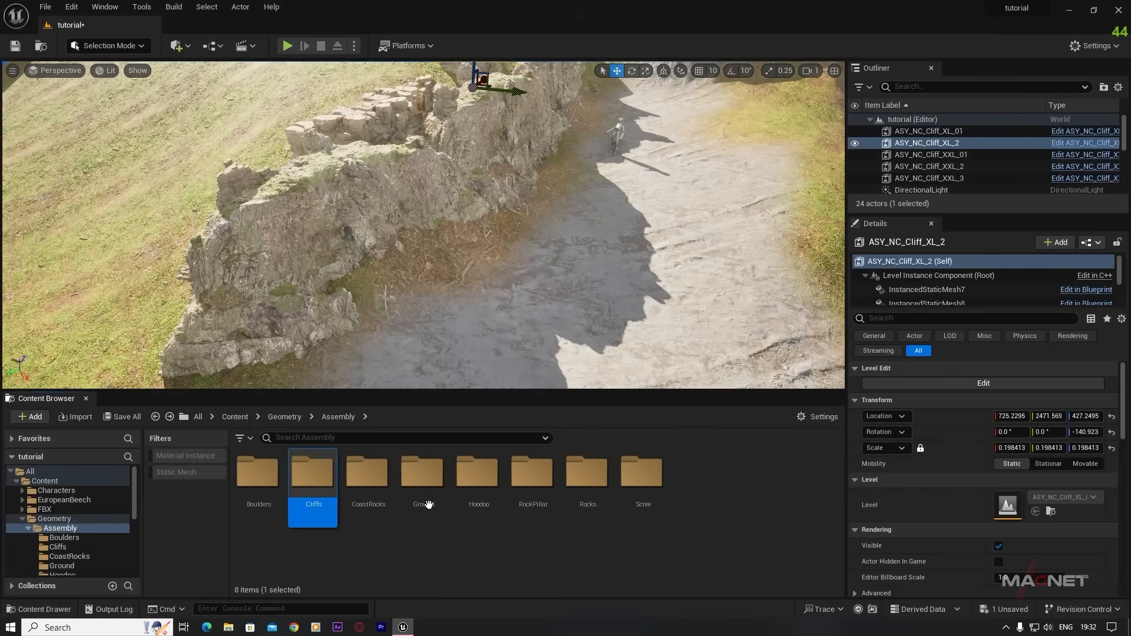
pyautogui.doubleClick(641, 473)
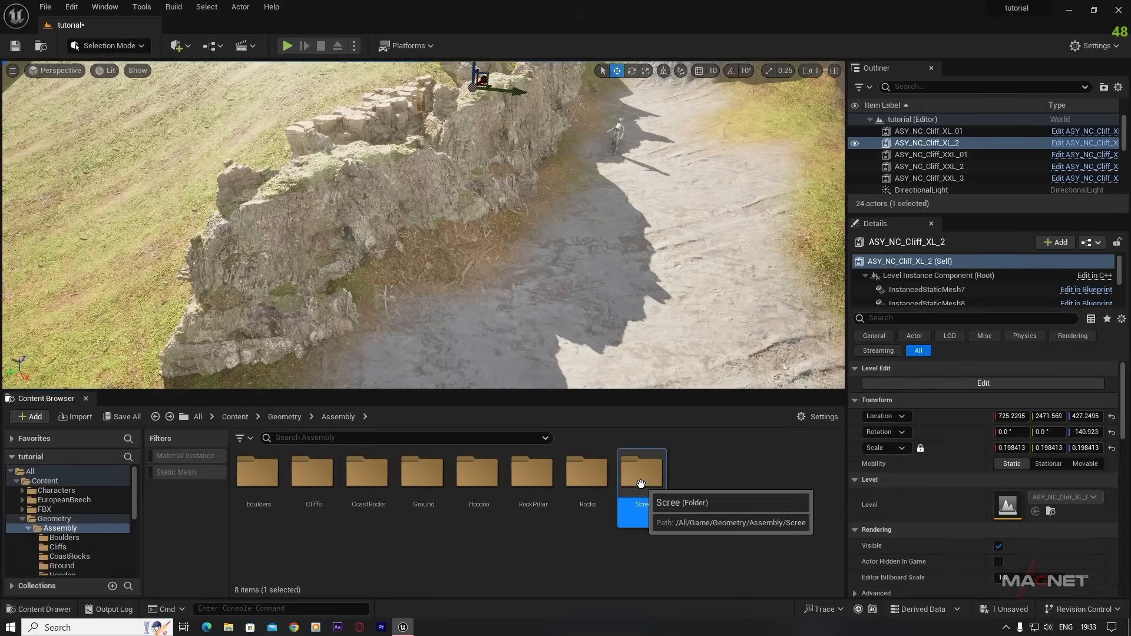
pyautogui.moveTo(468, 276); pyautogui.dragTo(463, 280, button='right')
pyautogui.click(646, 469)
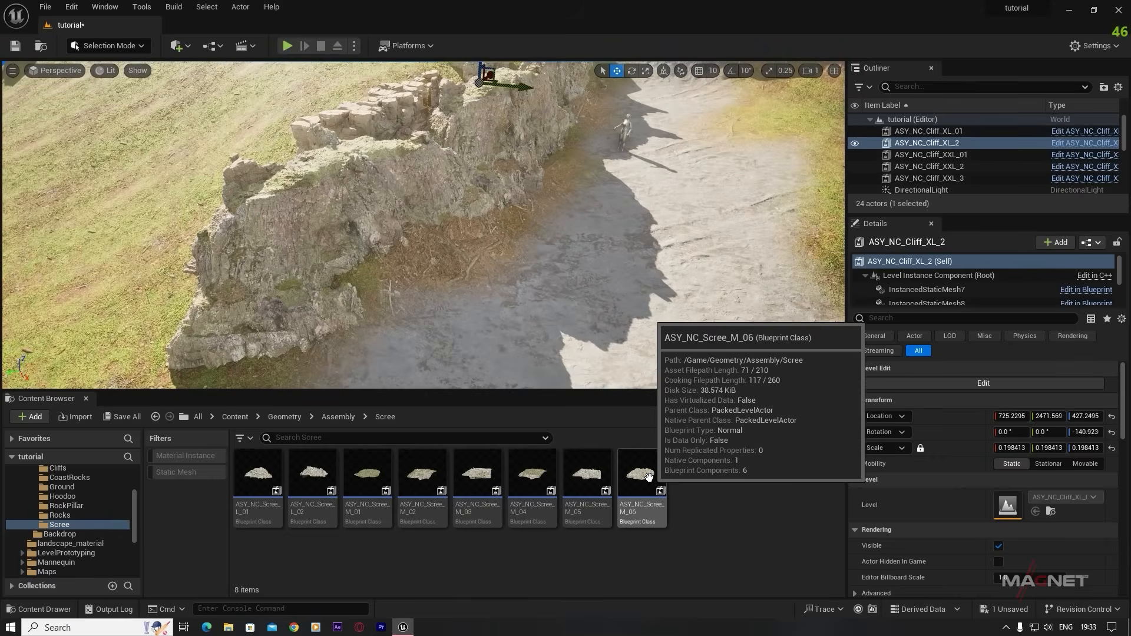
pyautogui.moveTo(650, 466); pyautogui.dragTo(548, 294)
pyautogui.press('e')
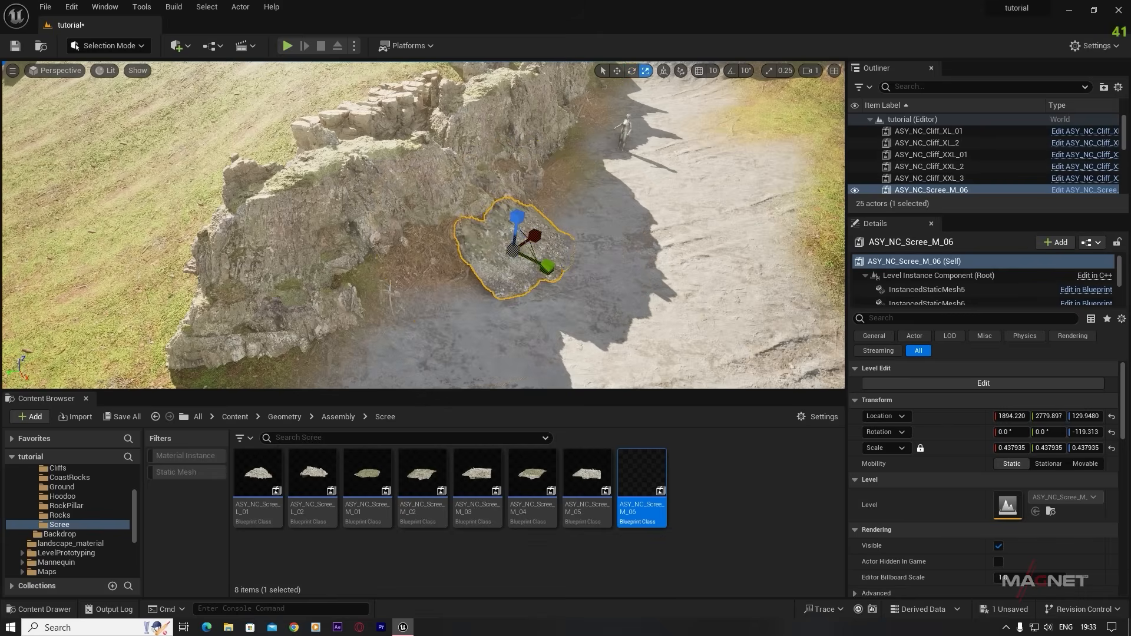
pyautogui.press('f')
pyautogui.moveTo(503, 210); pyautogui.dragTo(501, 222)
pyautogui.moveTo(501, 223); pyautogui.dragTo(472, 236, button='right')
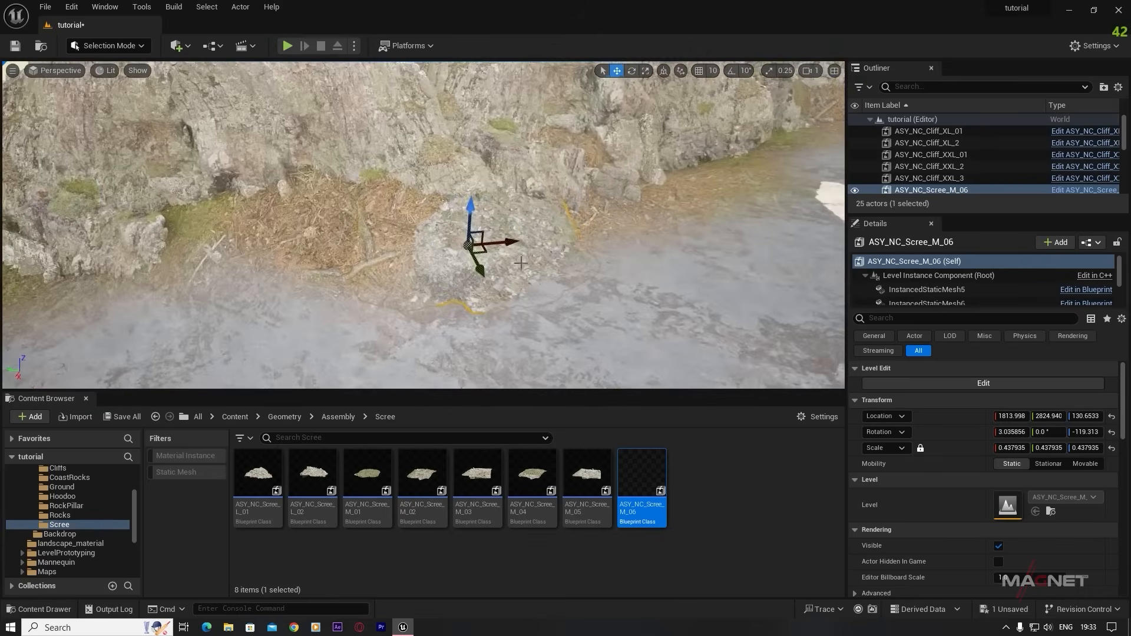
# - Duplicate the scree along the foot of the cliffs away from the castle and adjust the copy's height, position and rotation
pyautogui.keyDown('alt'); pyautogui.moveTo(514, 242); pyautogui.dragTo(315, 259); pyautogui.keyUp('alt')
pyautogui.moveTo(263, 218); pyautogui.dragTo(262, 225)
pyautogui.moveTo(268, 280); pyautogui.dragTo(154, 305)
pyautogui.moveTo(353, 236); pyautogui.dragTo(458, 193, button='right')
pyautogui.press('e')
pyautogui.press('w')
pyautogui.moveTo(458, 192); pyautogui.dragTo(488, 209)
pyautogui.press('e')
pyautogui.moveTo(495, 267); pyautogui.dragTo(511, 268)
pyautogui.press('w')
pyautogui.press('e')
# - Duplicate the third cliff to about X 2050, Y 3761, rotate the copy to about 76° around Z, and lower it slightly
pyautogui.moveTo(519, 236); pyautogui.dragTo(448, 236, button='right')
pyautogui.click(513, 195)
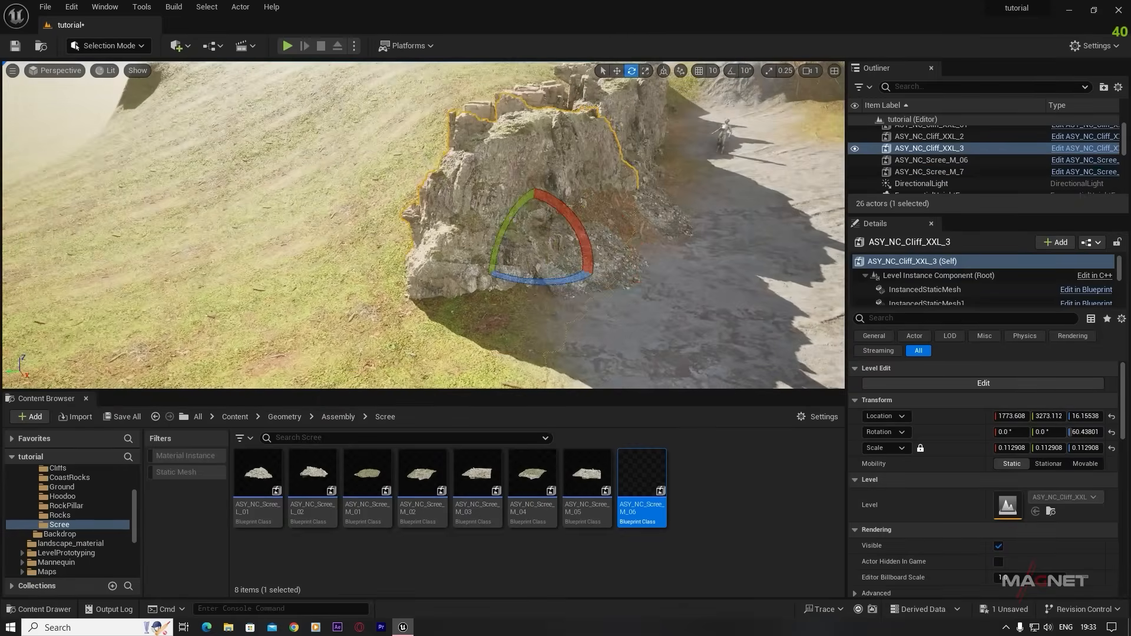
pyautogui.moveTo(512, 195); pyautogui.dragTo(531, 224, button='right')
pyautogui.press('w')
pyautogui.keyDown('alt'); pyautogui.moveTo(471, 268); pyautogui.dragTo(384, 298); pyautogui.keyUp('alt')
pyautogui.moveTo(384, 298); pyautogui.dragTo(306, 318, button='right')
pyautogui.press('e')
pyautogui.moveTo(337, 311); pyautogui.dragTo(325, 296)
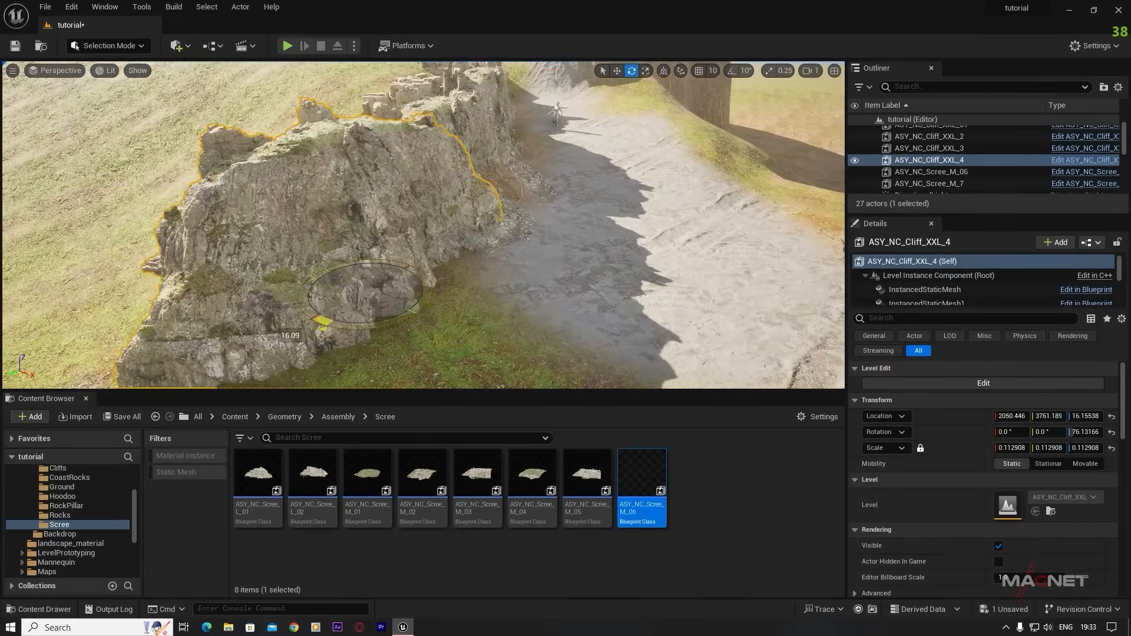
pyautogui.press('w')
pyautogui.moveTo(364, 250); pyautogui.dragTo(364, 260)
# - Duplicate the scree to the foot of the newest cliff, ending at about X 2297, Y 3853, Z 104
pyautogui.moveTo(363, 259); pyautogui.dragTo(118, 368, button='right')
pyautogui.click(519, 238)
pyautogui.keyDown('alt'); pyautogui.moveTo(508, 231); pyautogui.dragTo(168, 260); pyautogui.keyUp('alt')
pyautogui.moveTo(316, 319); pyautogui.dragTo(342, 316, button='right')
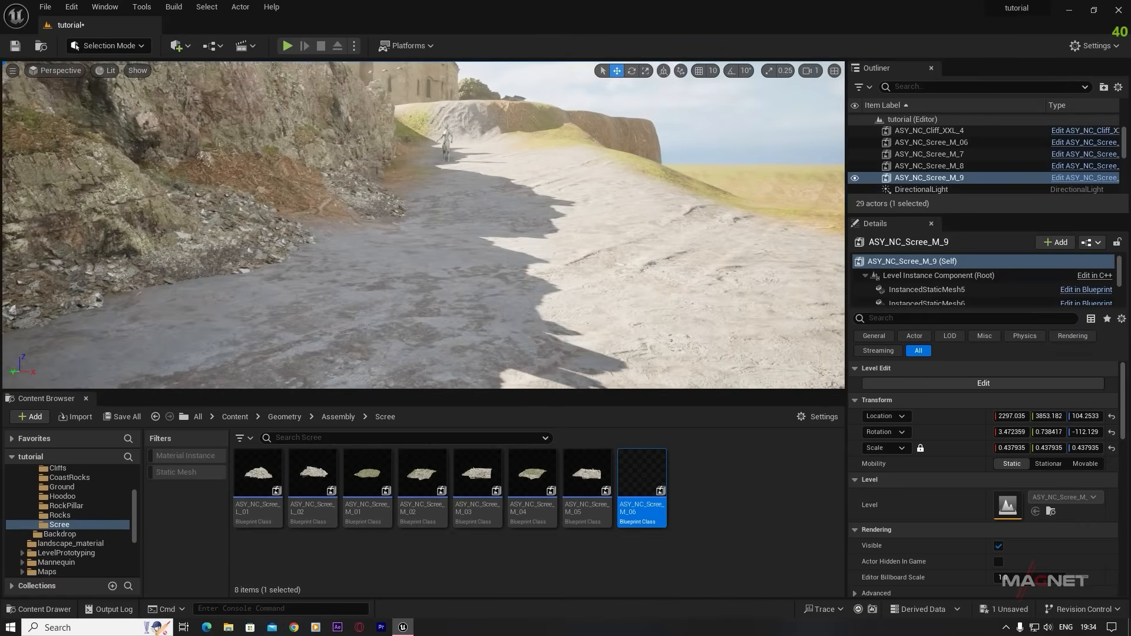
# - Paint base_layer on the landscape along the foot of the cliffs beside the path, using a brush size of about 117
pyautogui.click(132, 47)
pyautogui.click(115, 78)
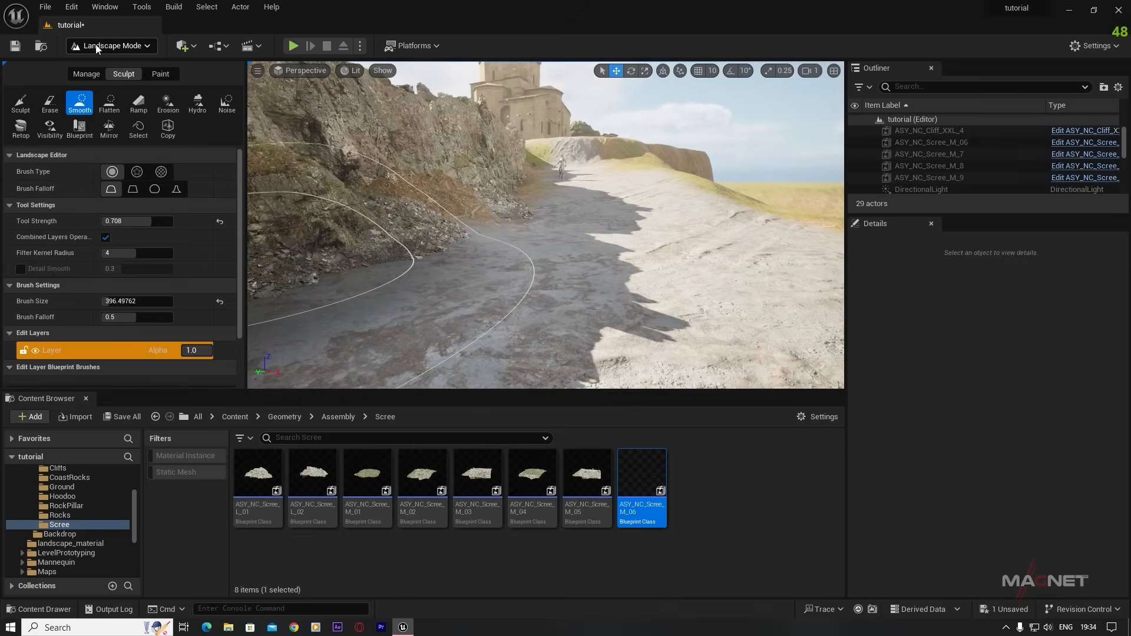
pyautogui.click(160, 74)
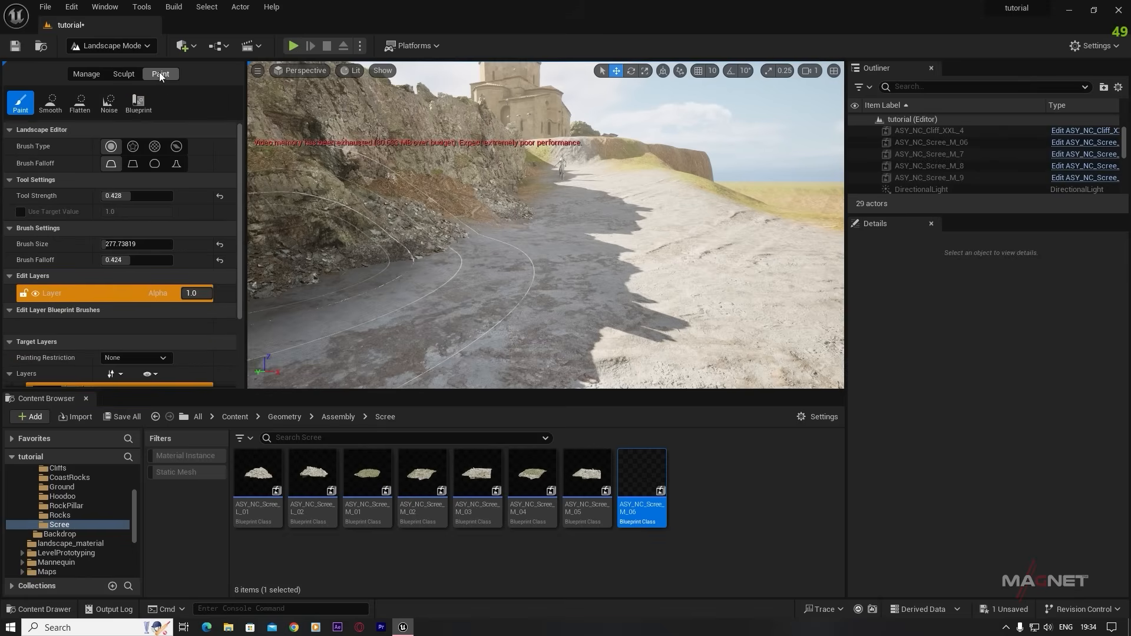
pyautogui.moveTo(240, 136); pyautogui.dragTo(239, 205)
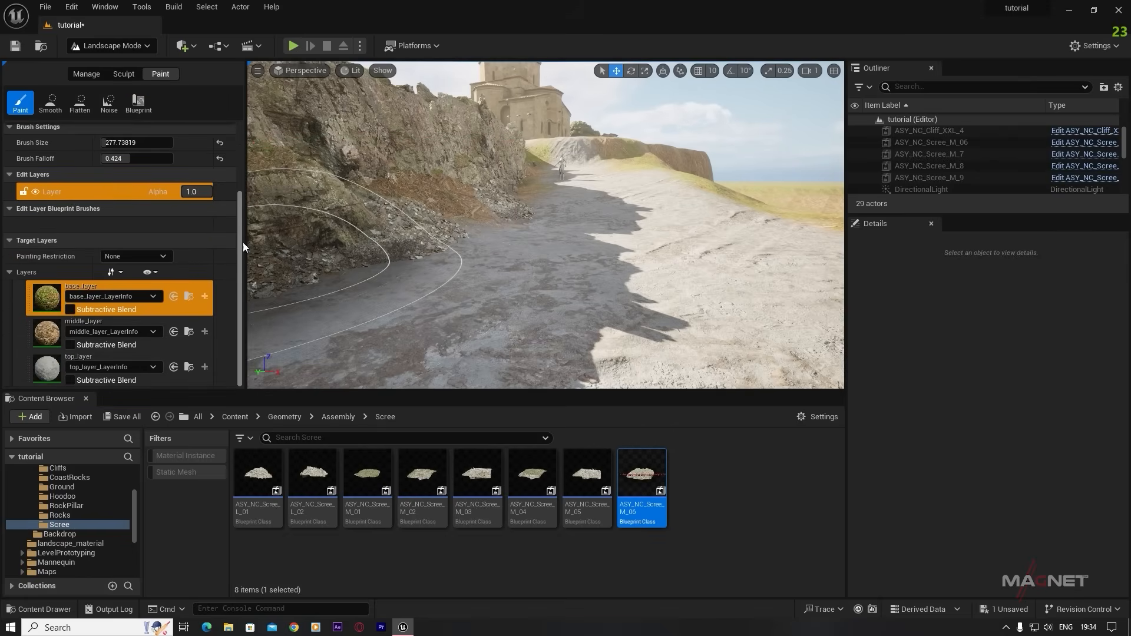
pyautogui.click(43, 302)
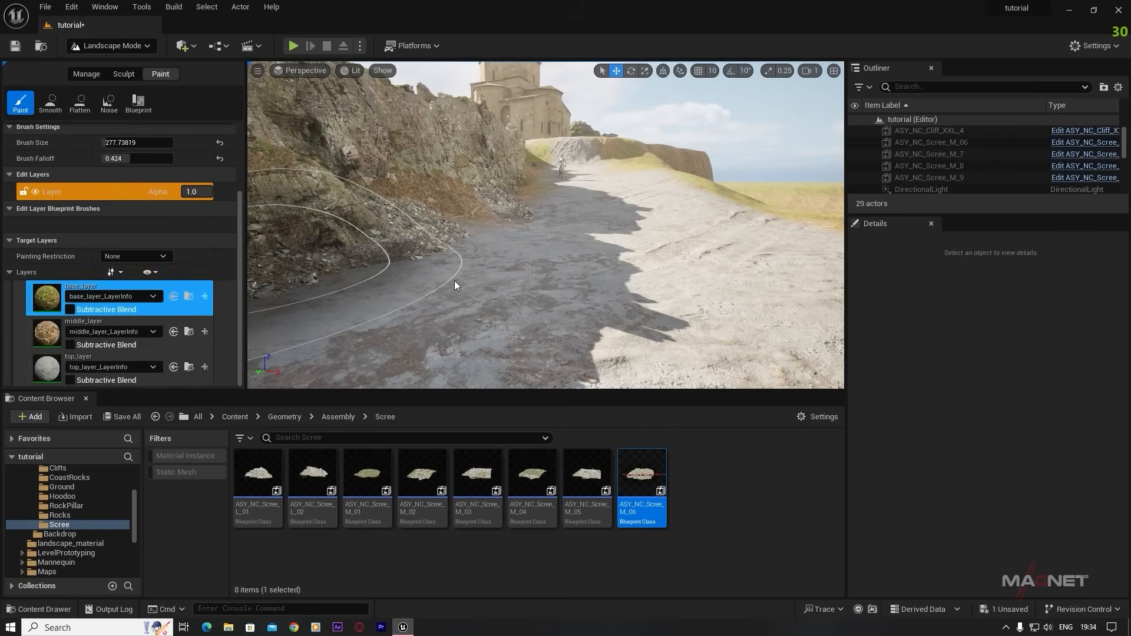
pyautogui.moveTo(455, 286); pyautogui.dragTo(441, 285, button='right')
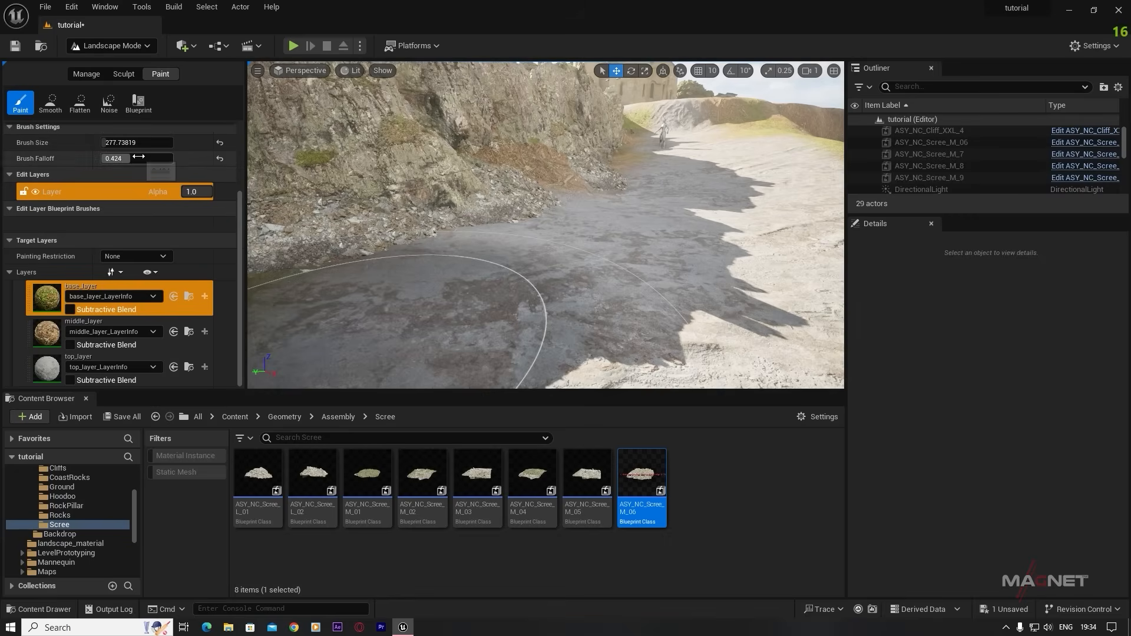
pyautogui.moveTo(121, 142); pyautogui.dragTo(104, 142)
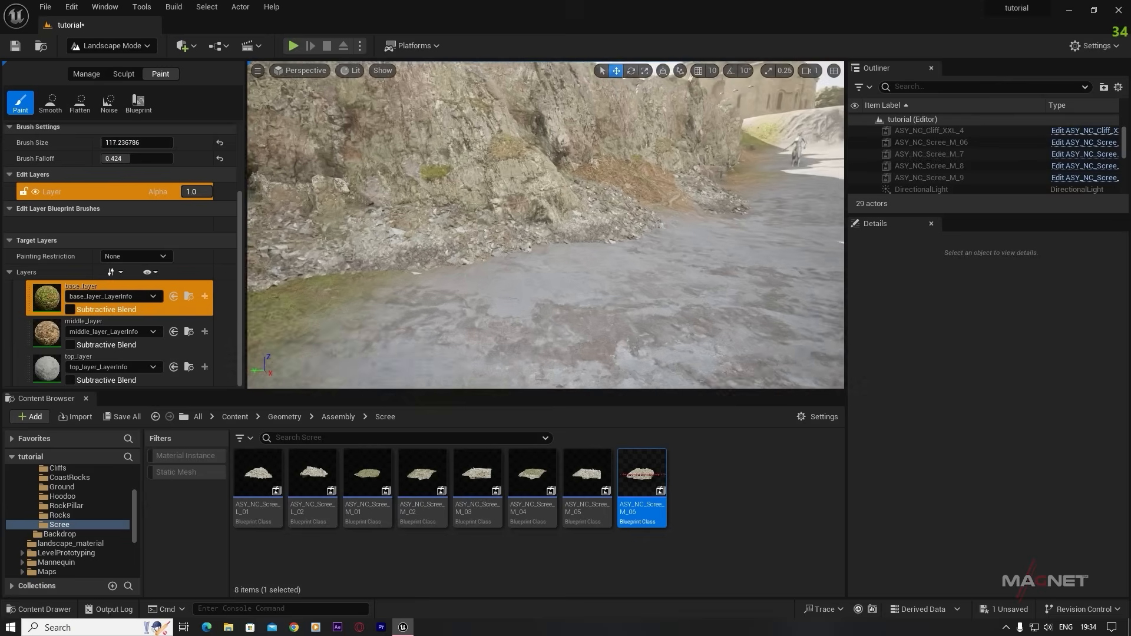
pyautogui.moveTo(411, 353); pyautogui.dragTo(411, 353, button='right')
pyautogui.moveTo(380, 355)
pyautogui.mouseDown()
pyautogui.moveTo(492, 286)
pyautogui.moveTo(559, 188)
pyautogui.mouseUp()
# - Lower the paint brush falloff to about 0.104 and fill the ground between the scree patches with base_layer
pyautogui.moveTo(124, 158); pyautogui.dragTo(105, 158)
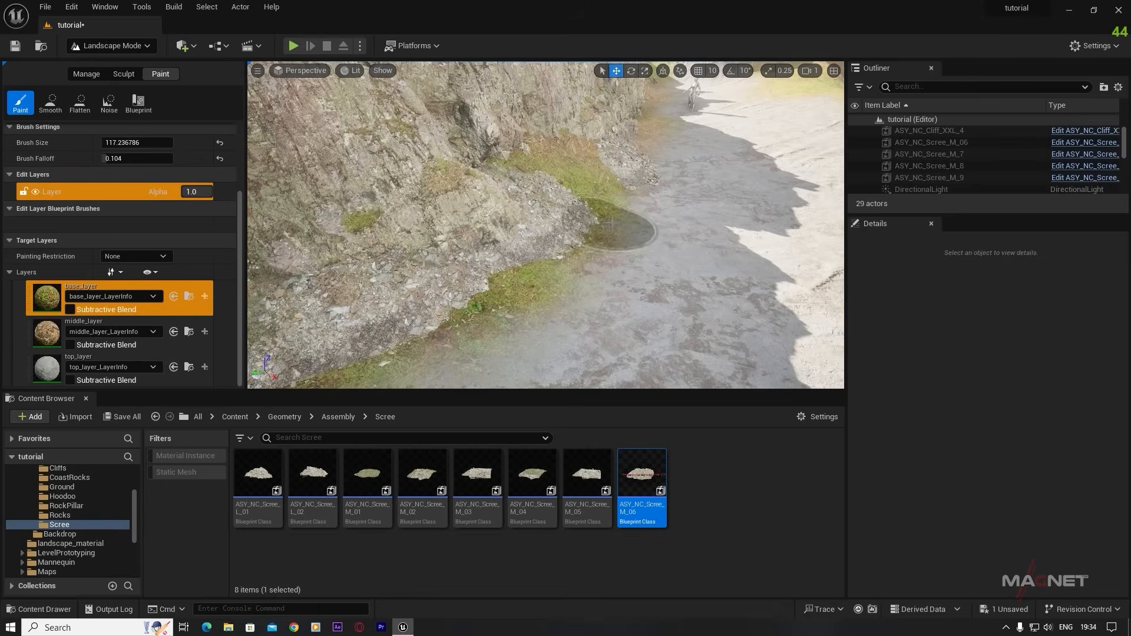
pyautogui.moveTo(597, 200); pyautogui.dragTo(597, 201, button='right')
pyautogui.moveTo(582, 269); pyautogui.dragTo(582, 268, button='right')
pyautogui.moveTo(582, 269); pyautogui.dragTo(413, 322)
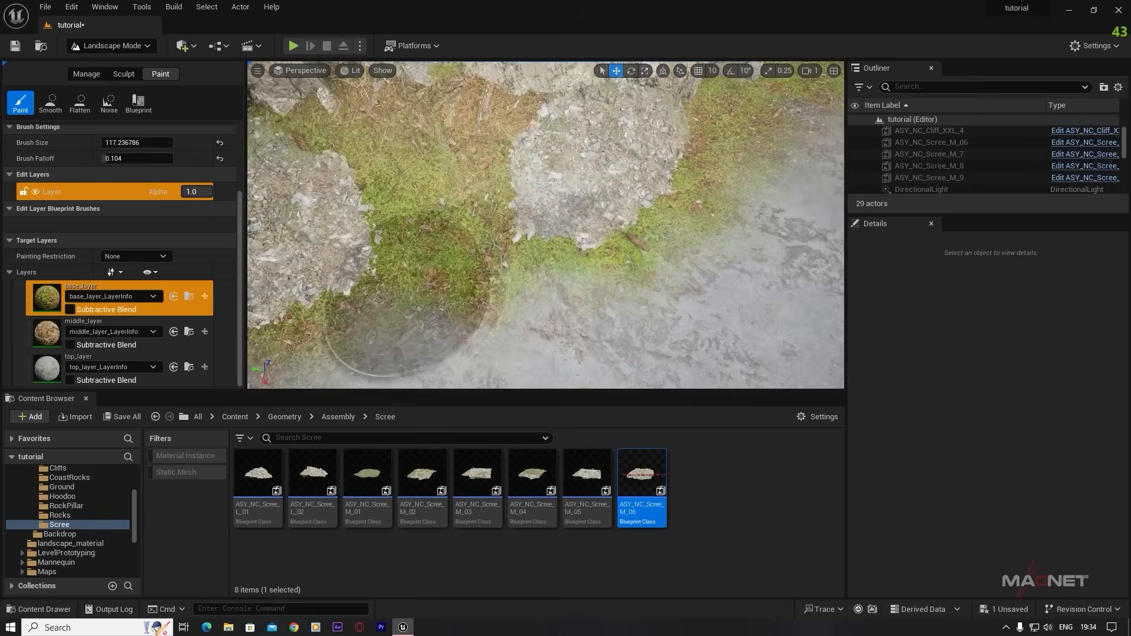
# - Paint middle_layer in a strip between the mossy ground at the cliffs' foot and the path
pyautogui.moveTo(523, 234); pyautogui.dragTo(523, 234, button='right')
pyautogui.click(46, 331)
pyautogui.moveTo(303, 298); pyautogui.dragTo(576, 253)
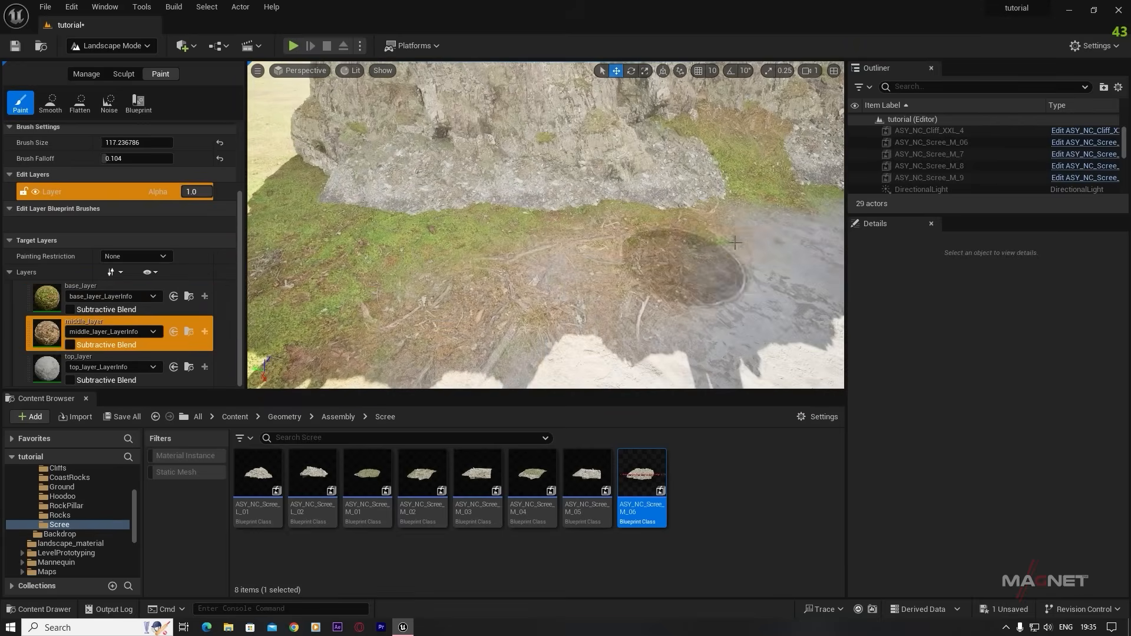
# - Paint top_layer along the path's edge next to the debris-covered strip
pyautogui.moveTo(575, 251); pyautogui.dragTo(575, 252, button='right')
pyautogui.click(47, 367)
pyautogui.moveTo(693, 302); pyautogui.dragTo(727, 283)
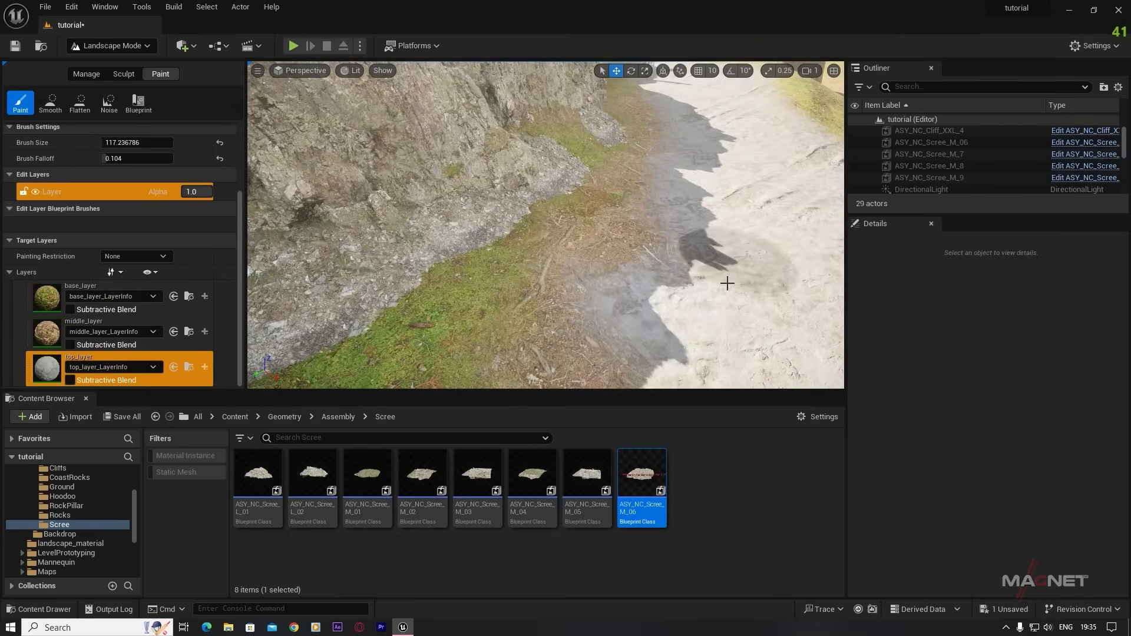
pyautogui.moveTo(616, 246)
pyautogui.mouseDown(button='right')
pyautogui.moveTo(655, 250)
pyautogui.moveTo(619, 249)
pyautogui.moveTo(596, 222)
pyautogui.moveTo(640, 205)
pyautogui.mouseUp(button='right')
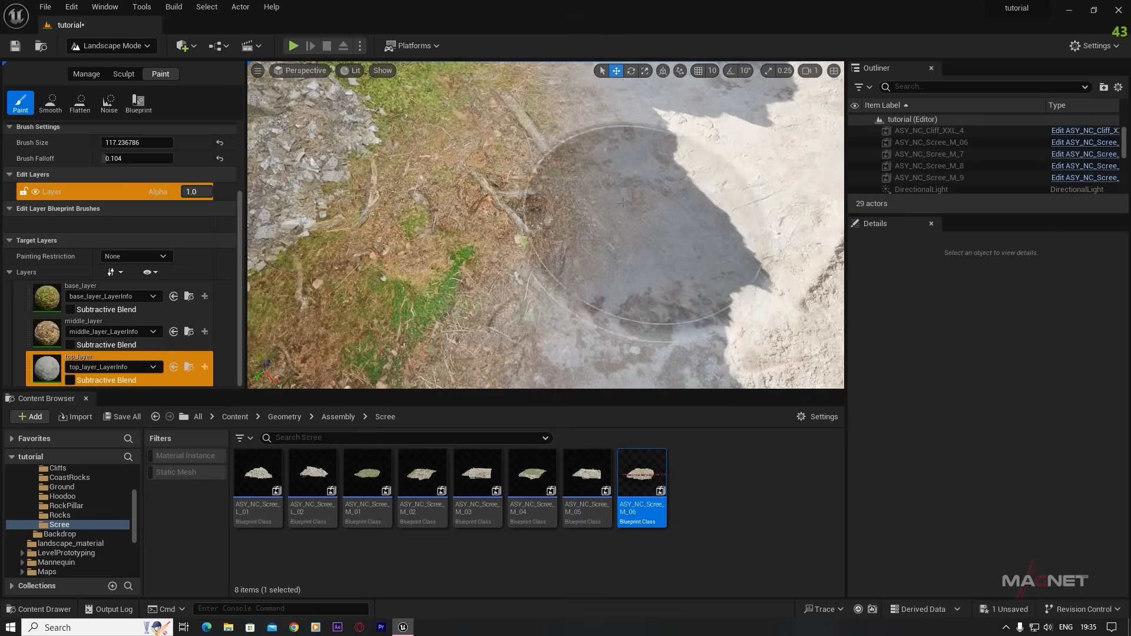
# - Set tilling_middle_layer to 0.5 in bland_material_Inst from the landscape_material folder and save the material instance
pyautogui.click(44, 334)
pyautogui.scroll(3, 54, 513)
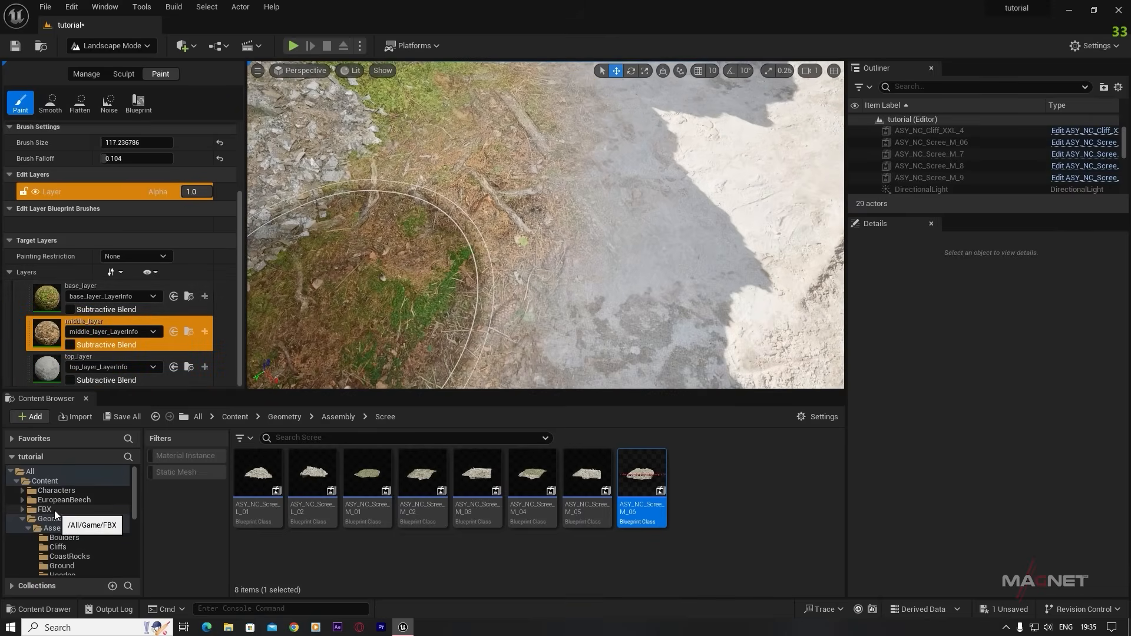
pyautogui.click(22, 520)
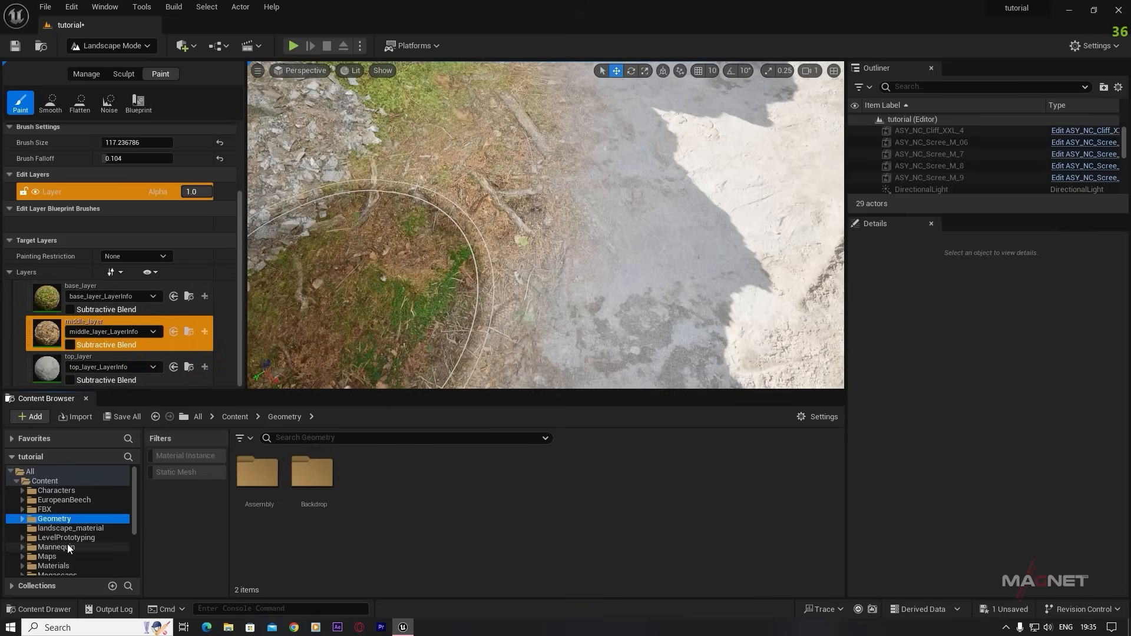
pyautogui.click(78, 529)
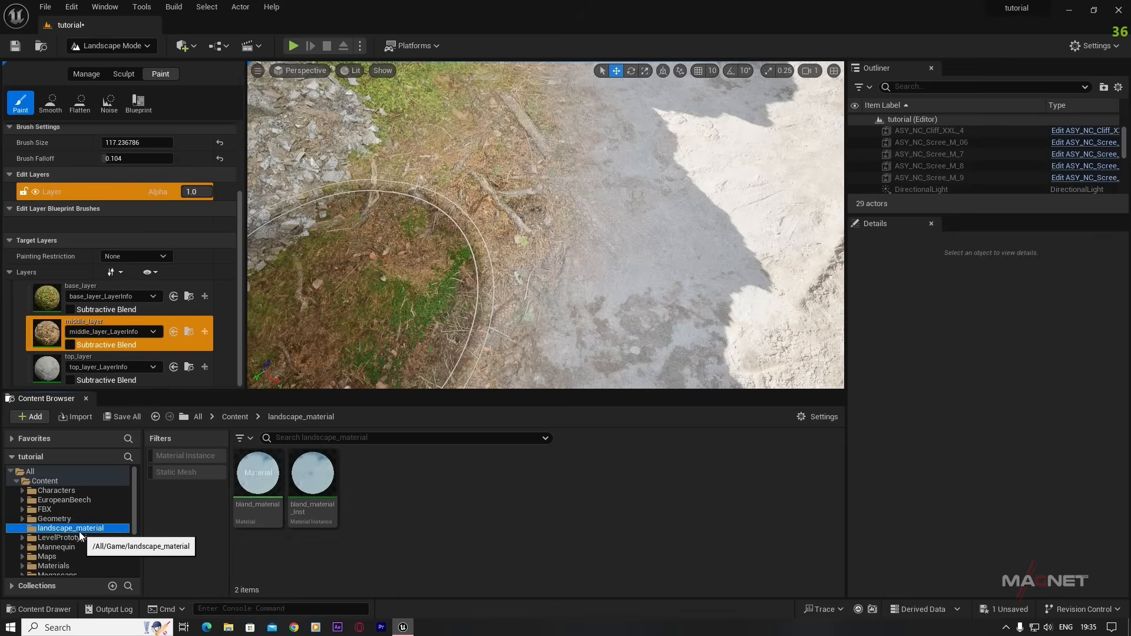
pyautogui.click(317, 476)
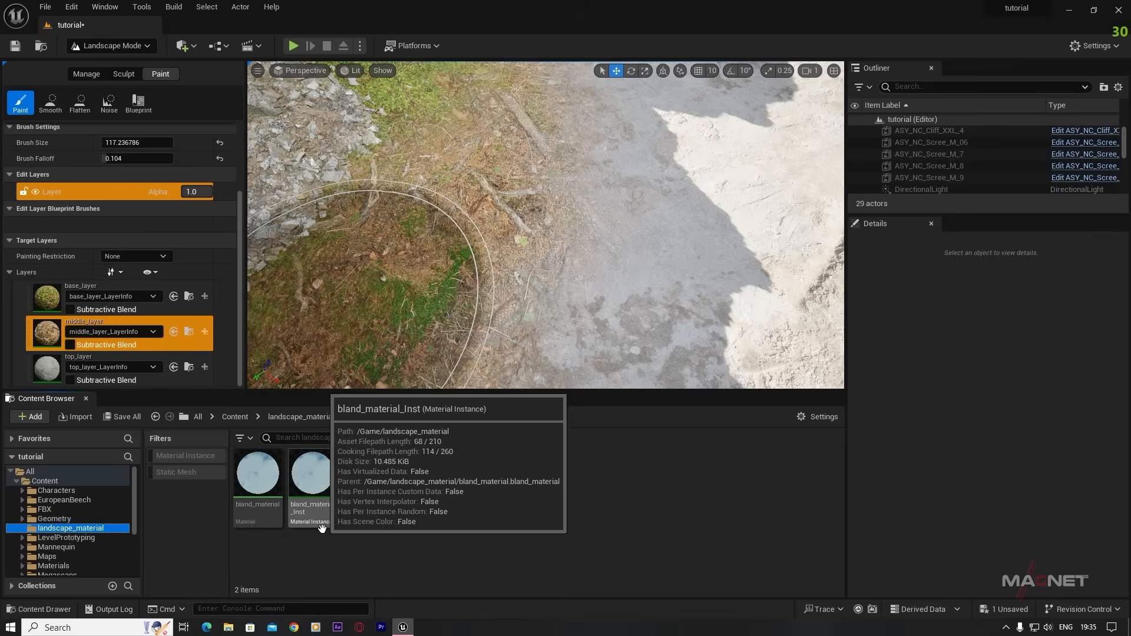
pyautogui.doubleClick(314, 475)
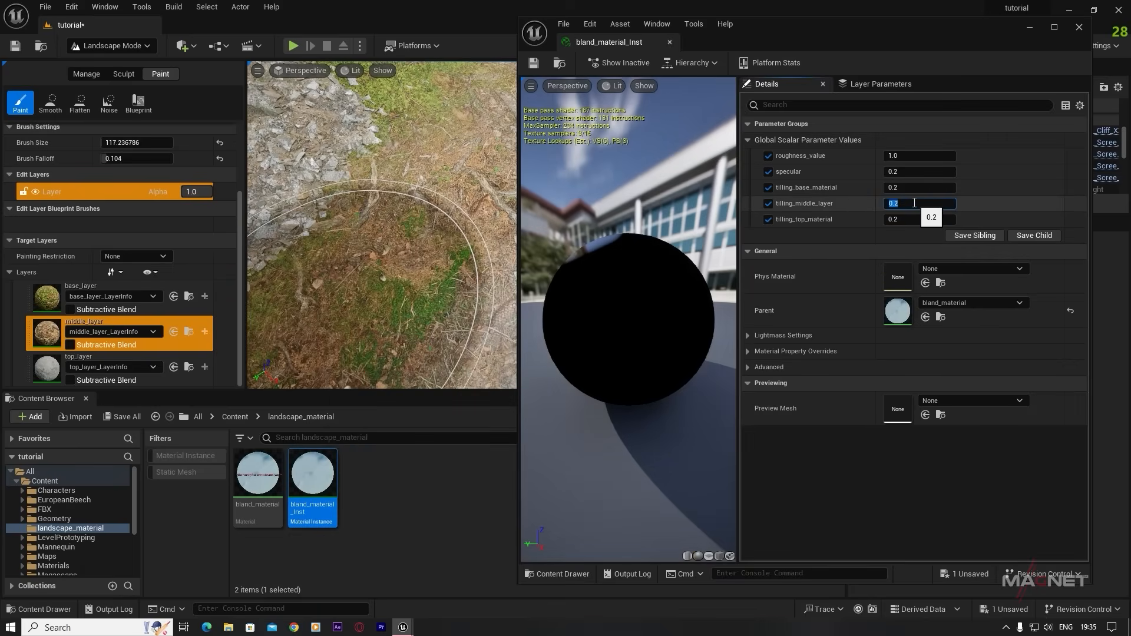
pyautogui.press('Return')
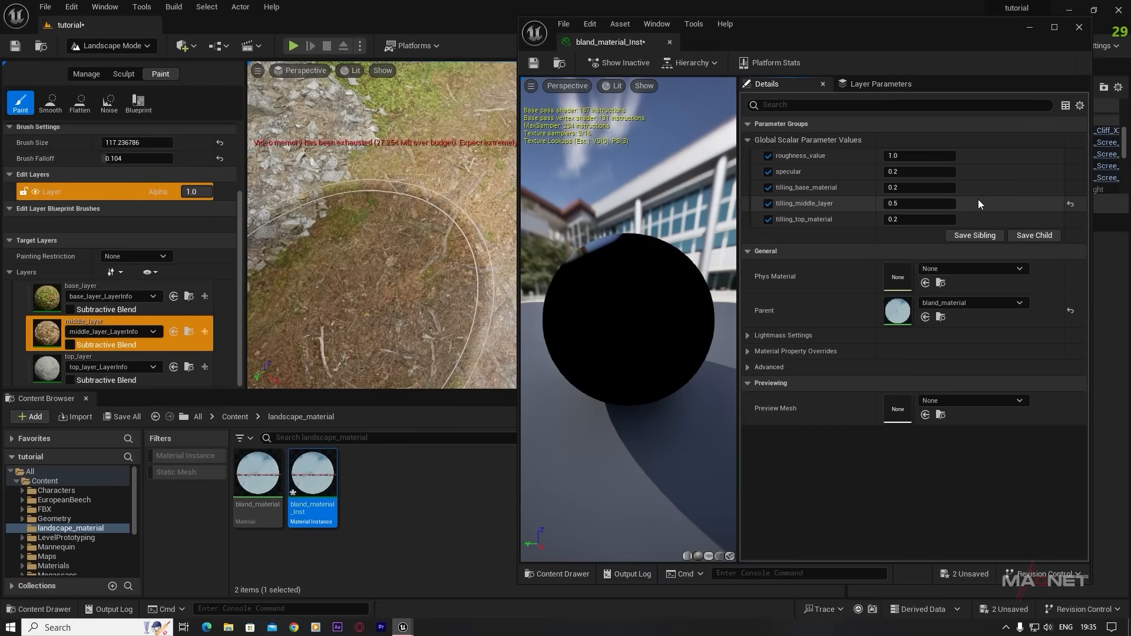
pyautogui.click(533, 64)
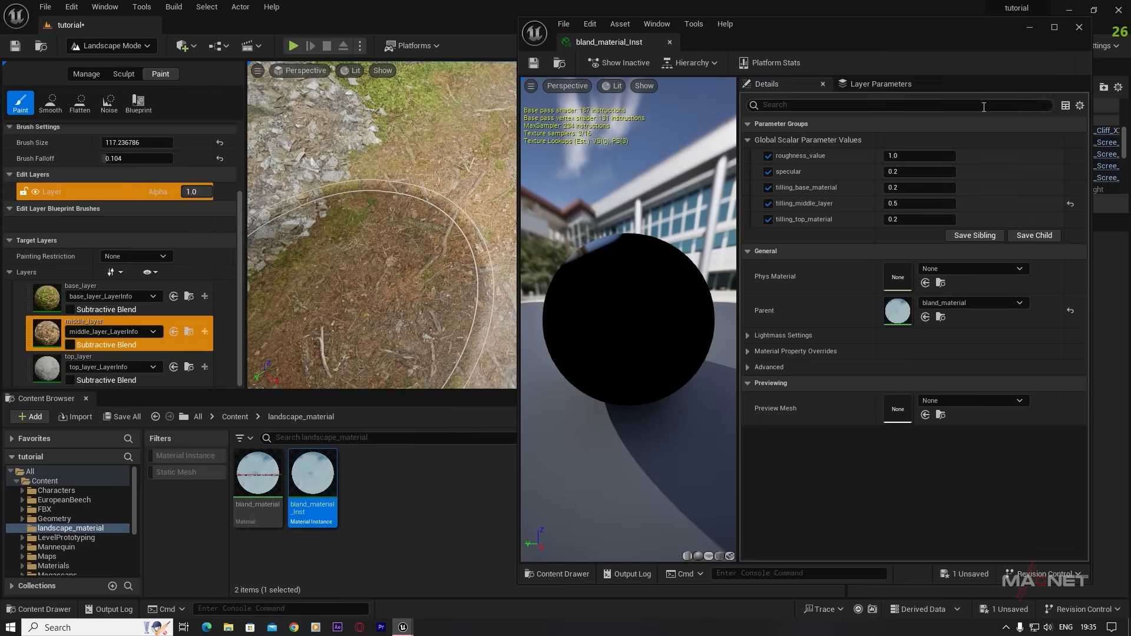
pyautogui.click(1031, 27)
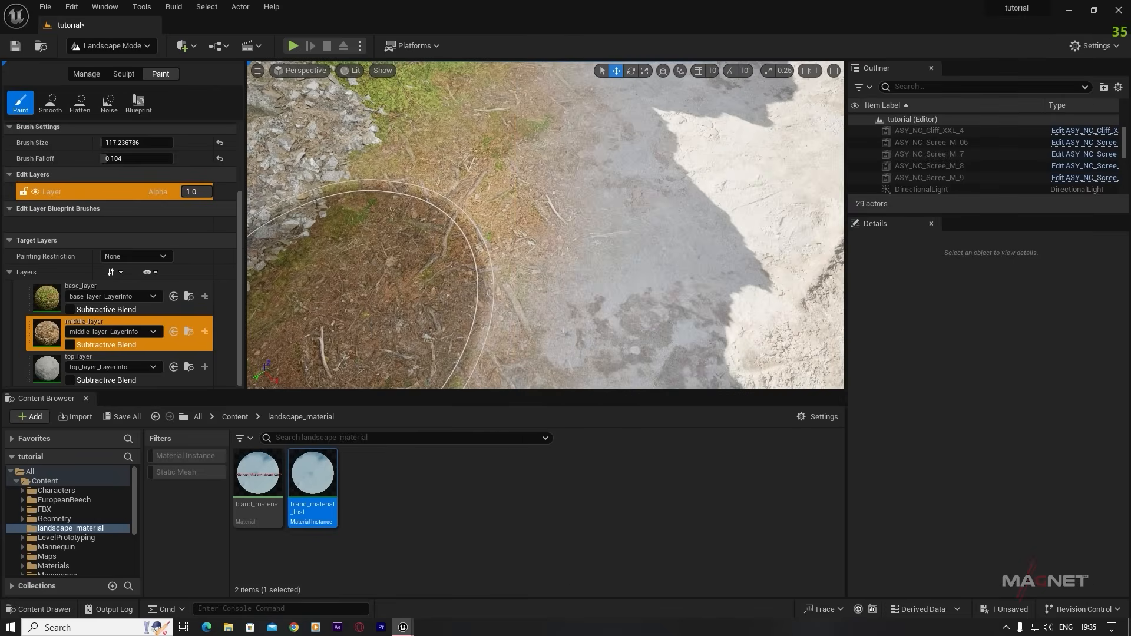
# - Open the Water folder inside the RuralAustralia content to reach its water materials
pyautogui.moveTo(367, 295)
pyautogui.mouseDown(button='right')
pyautogui.moveTo(324, 242)
pyautogui.moveTo(353, 304)
pyautogui.moveTo(363, 239)
pyautogui.moveTo(398, 186)
pyautogui.moveTo(436, 159)
pyautogui.mouseUp(button='right')
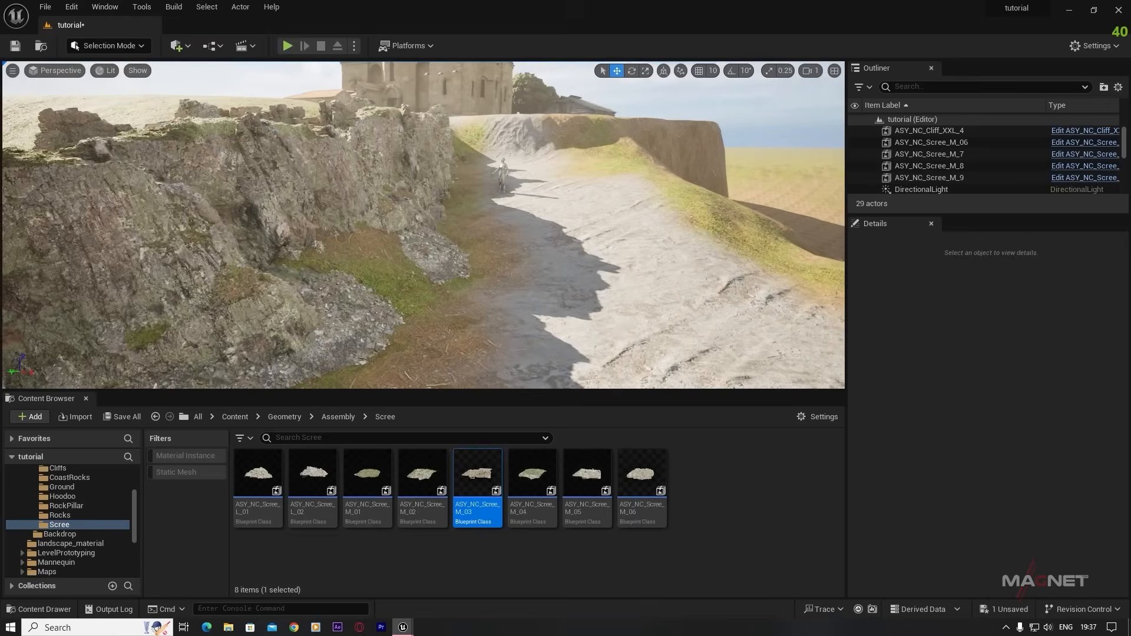
pyautogui.moveTo(423, 224); pyautogui.dragTo(426, 222, button='right')
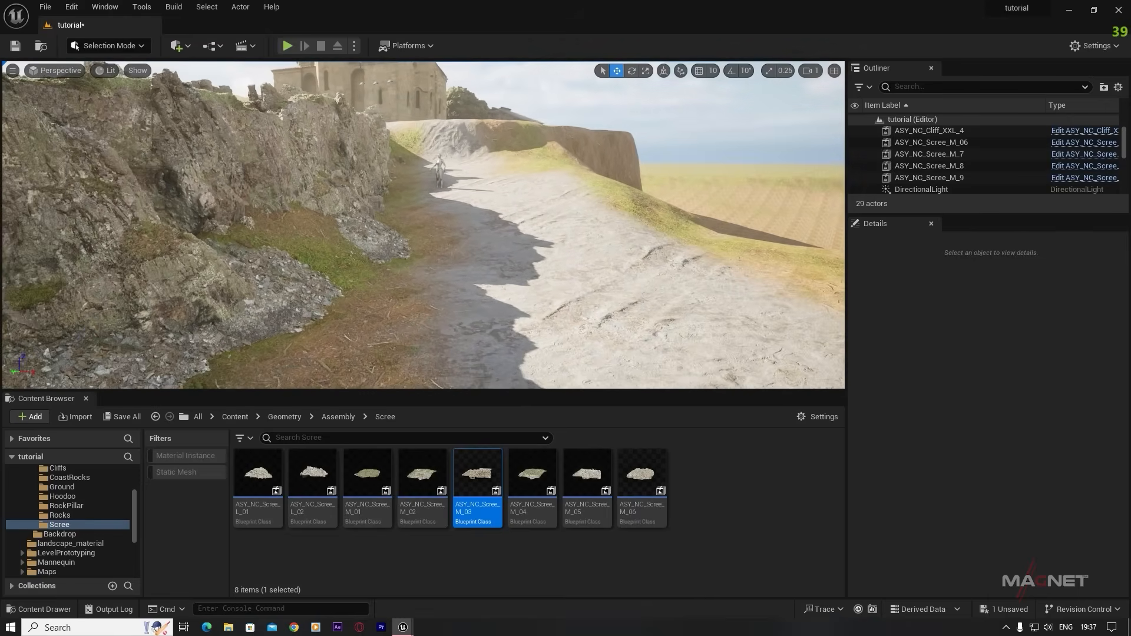
pyautogui.moveTo(664, 207)
pyautogui.mouseDown(button='right')
pyautogui.moveTo(678, 221)
pyautogui.moveTo(664, 206)
pyautogui.mouseUp(button='right')
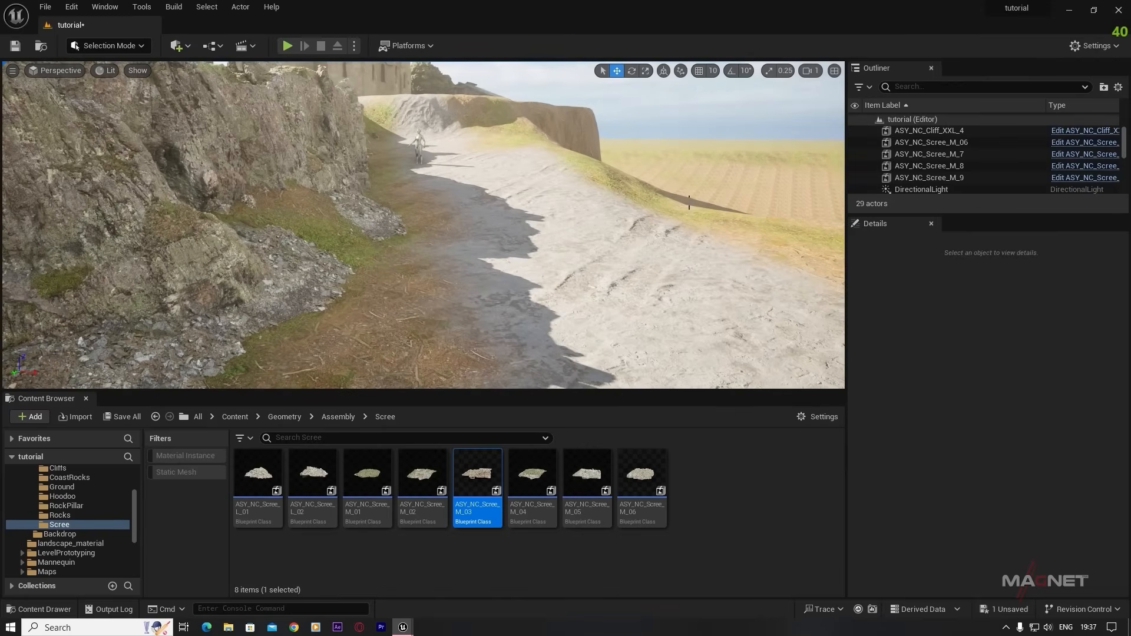
pyautogui.scroll(-4, 66, 533)
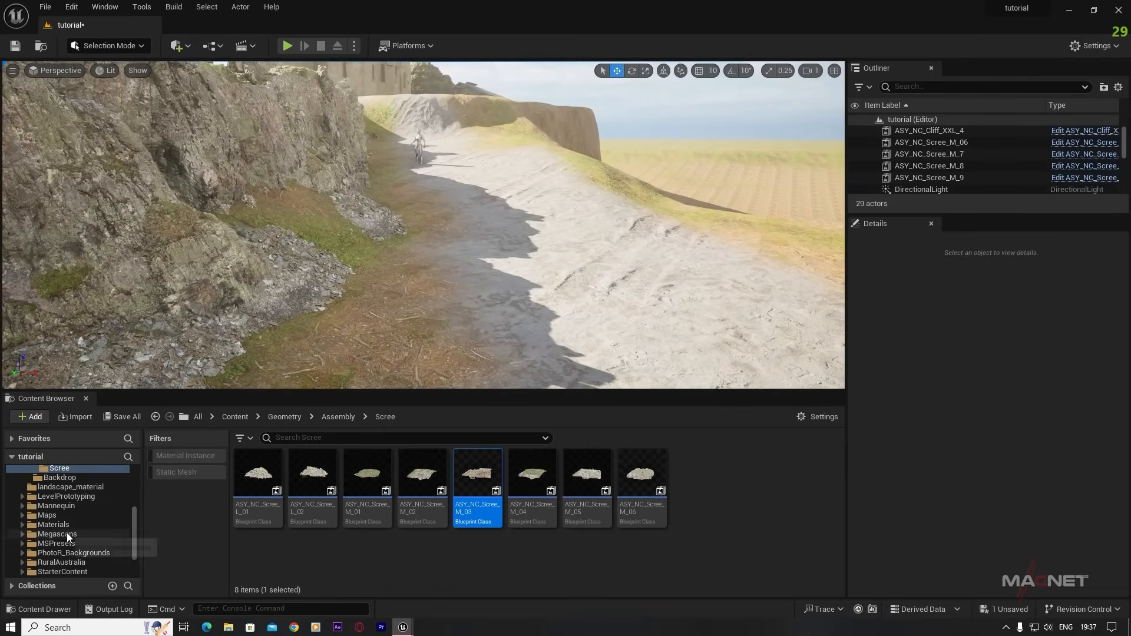
pyautogui.click(66, 516)
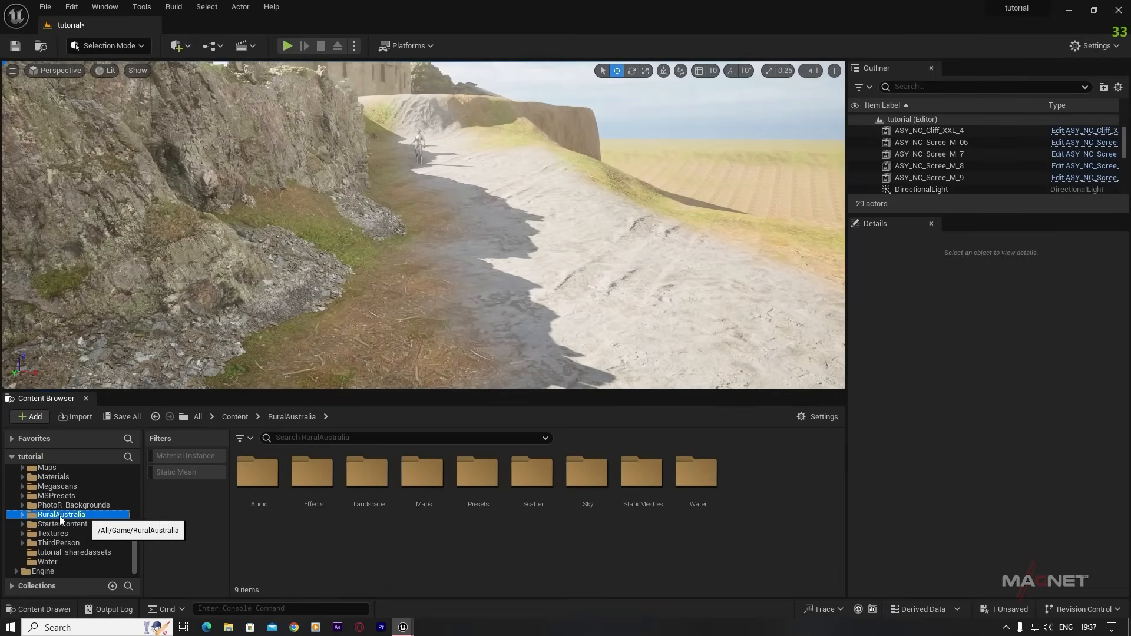
pyautogui.moveTo(535, 265)
pyautogui.mouseDown(button='right')
pyautogui.moveTo(578, 264)
pyautogui.moveTo(551, 280)
pyautogui.mouseUp(button='right')
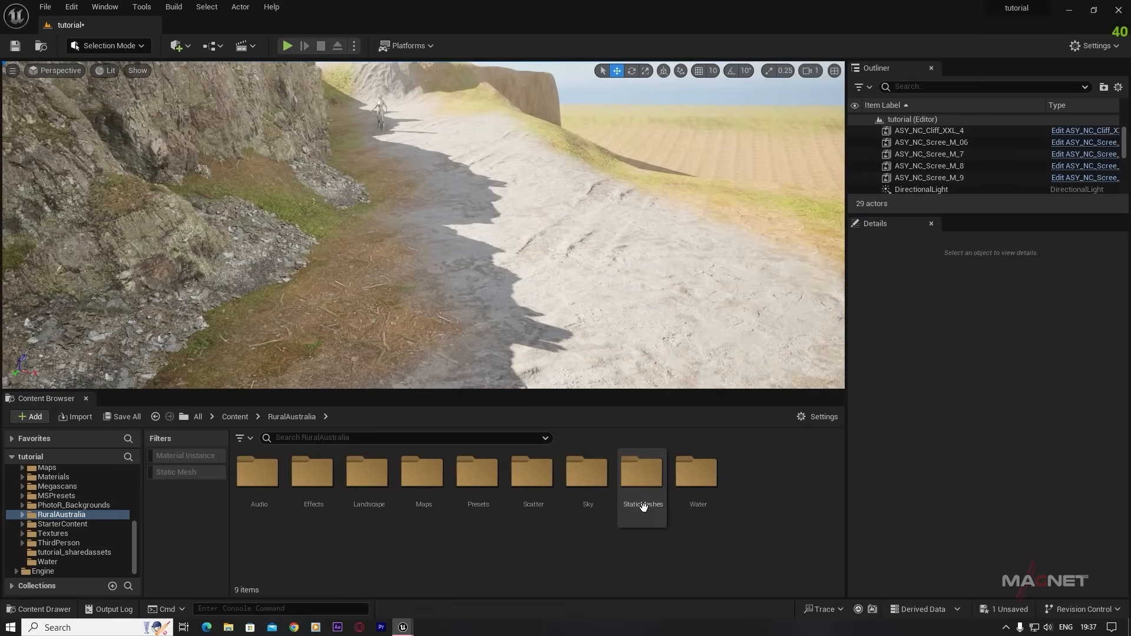
pyautogui.doubleClick(696, 474)
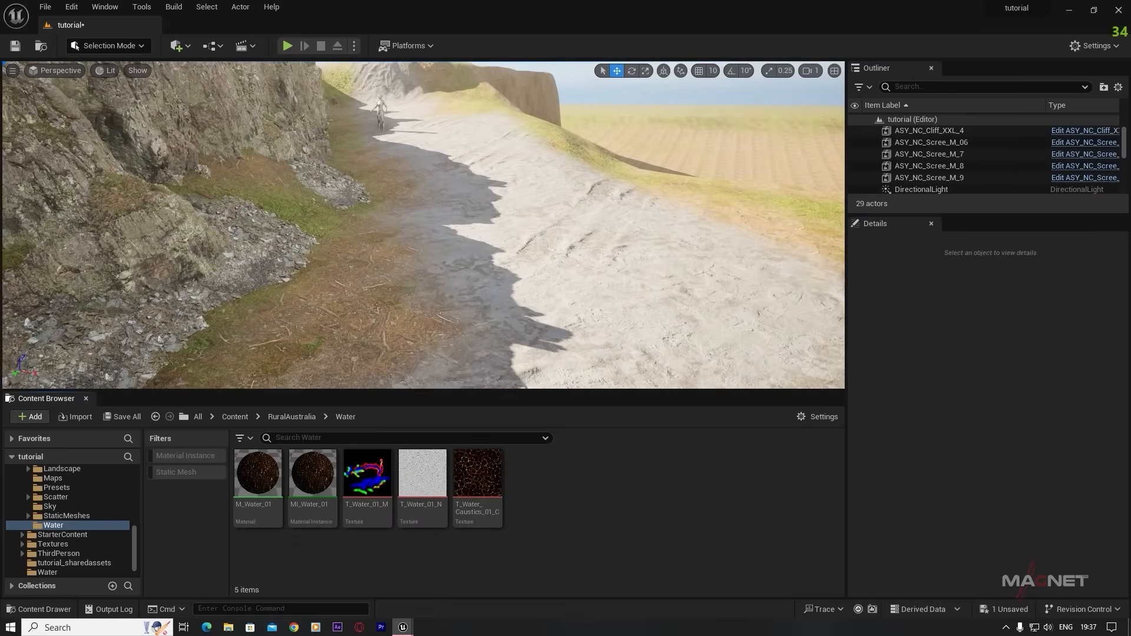
# - Add a Plane shape and move it over the low ground beside the path, to about X 3236, Y -292, Z 178
pyautogui.moveTo(448, 247); pyautogui.dragTo(548, 257, button='right')
pyautogui.press('w')
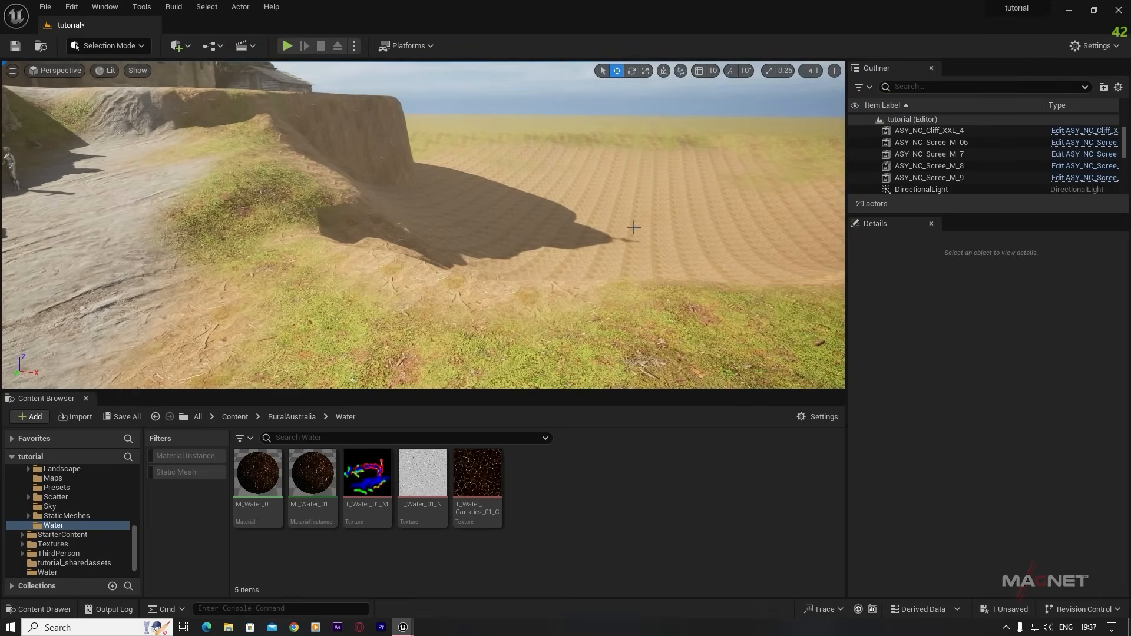
pyautogui.click(182, 46)
pyautogui.moveTo(201, 174)
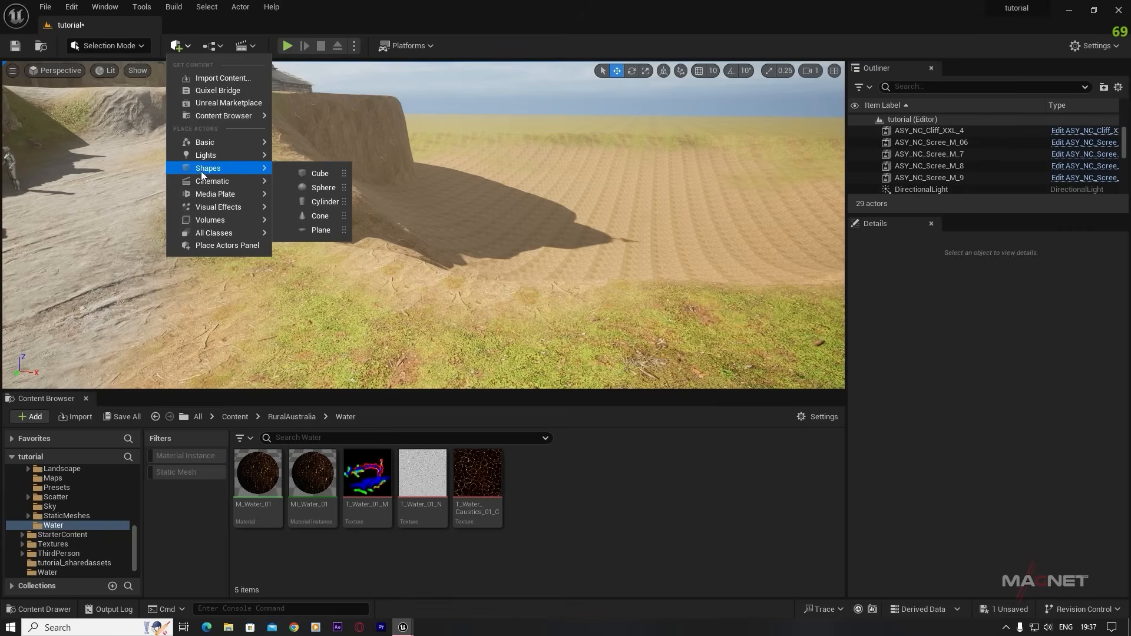
pyautogui.moveTo(321, 188); pyautogui.dragTo(317, 214)
pyautogui.click(318, 231)
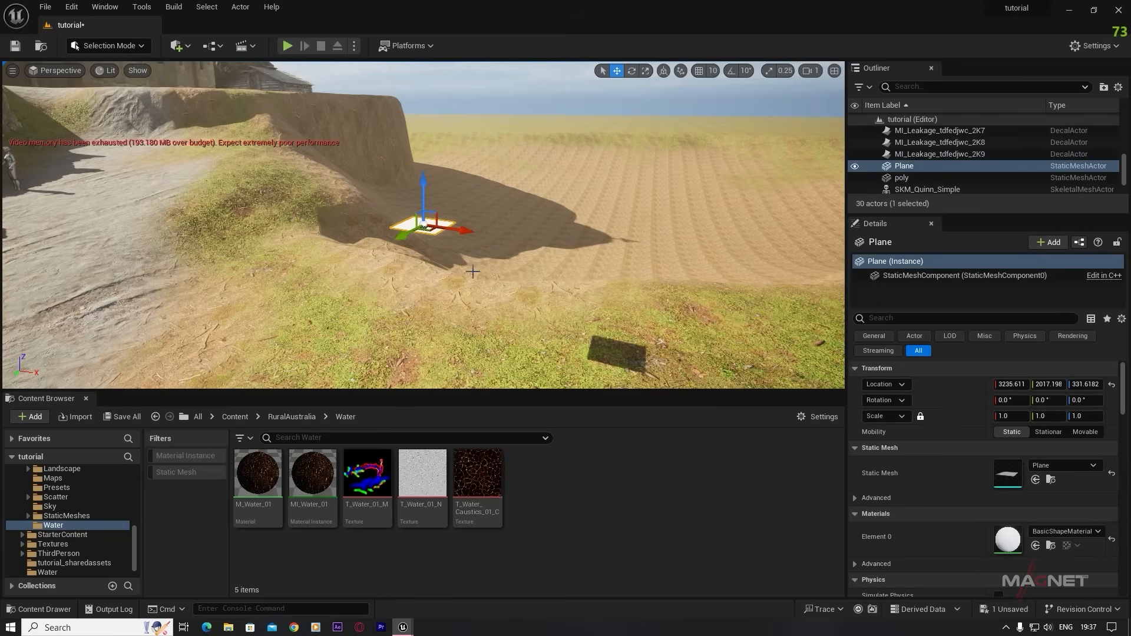
pyautogui.moveTo(472, 271); pyautogui.dragTo(314, 241, button='right')
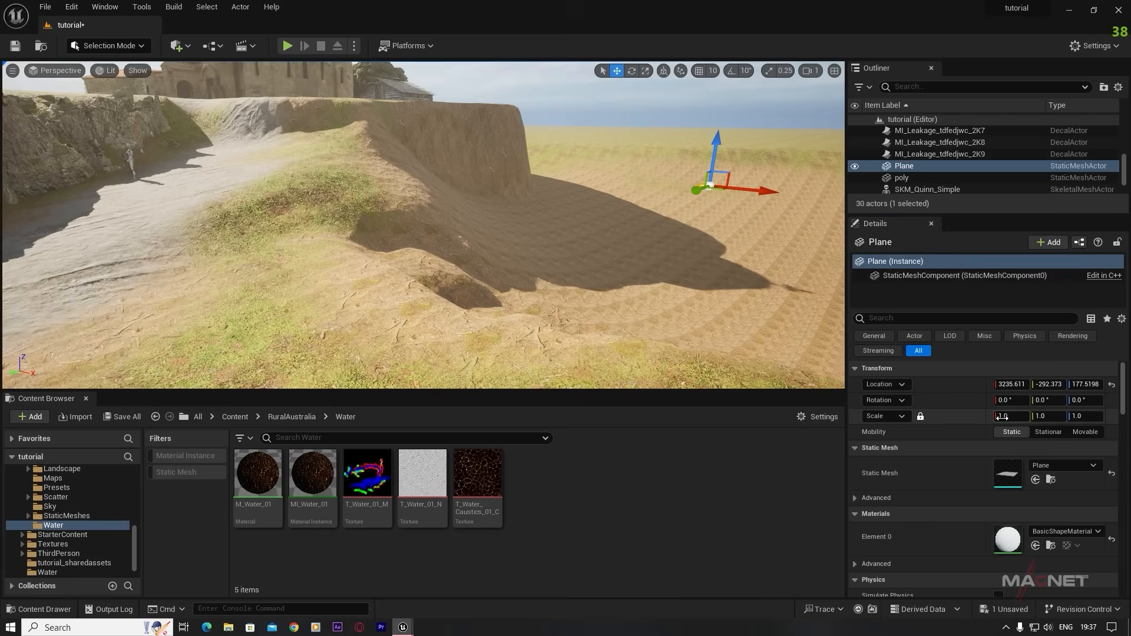
# - Scale the plane to 100 on all axes and lower it to about Z 81
pyautogui.write('100')
pyautogui.press('Return')
pyautogui.moveTo(577, 271); pyautogui.dragTo(446, 104, button='right')
pyautogui.moveTo(499, 107)
pyautogui.mouseDown()
pyautogui.moveTo(494, 131)
pyautogui.moveTo(498, 118)
pyautogui.mouseUp()
pyautogui.moveTo(514, 213)
pyautogui.mouseDown(button='right')
pyautogui.moveTo(580, 193)
pyautogui.moveTo(475, 203)
pyautogui.moveTo(533, 202)
pyautogui.moveTo(492, 199)
pyautogui.moveTo(500, 211)
pyautogui.mouseUp(button='right')
pyautogui.moveTo(629, 246)
pyautogui.mouseDown(button='right')
pyautogui.moveTo(615, 256)
pyautogui.moveTo(696, 242)
pyautogui.moveTo(626, 250)
pyautogui.mouseUp(button='right')
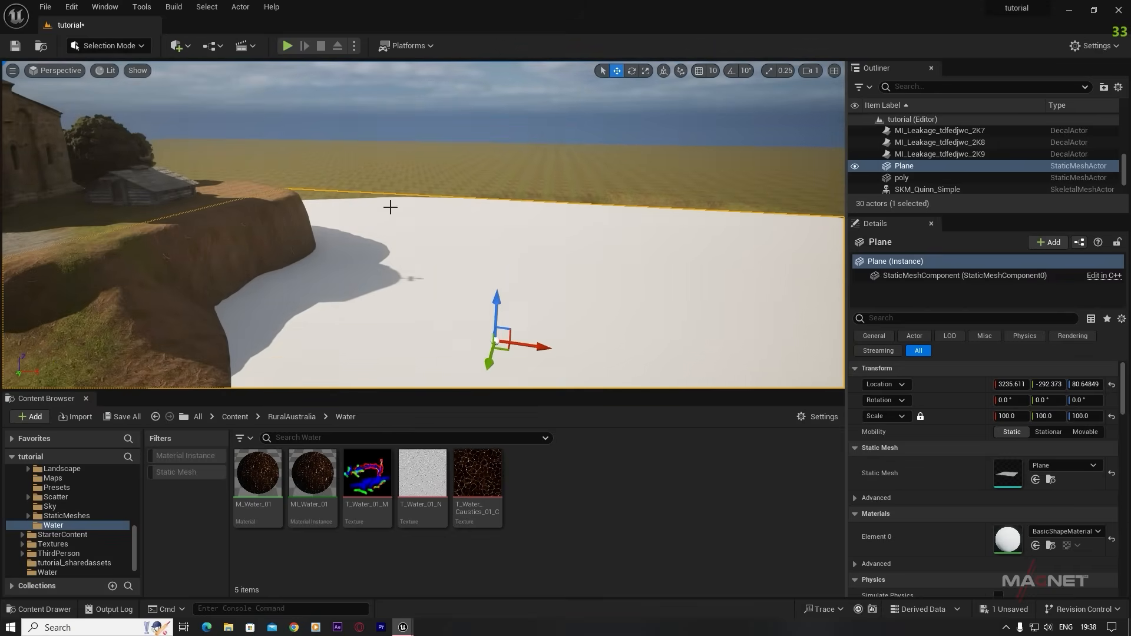
# - Sculpt raised terrain along the far edge of the white plane with the landscape Sculpt tool
pyautogui.moveTo(391, 207); pyautogui.dragTo(452, 207, button='right')
pyautogui.click(121, 44)
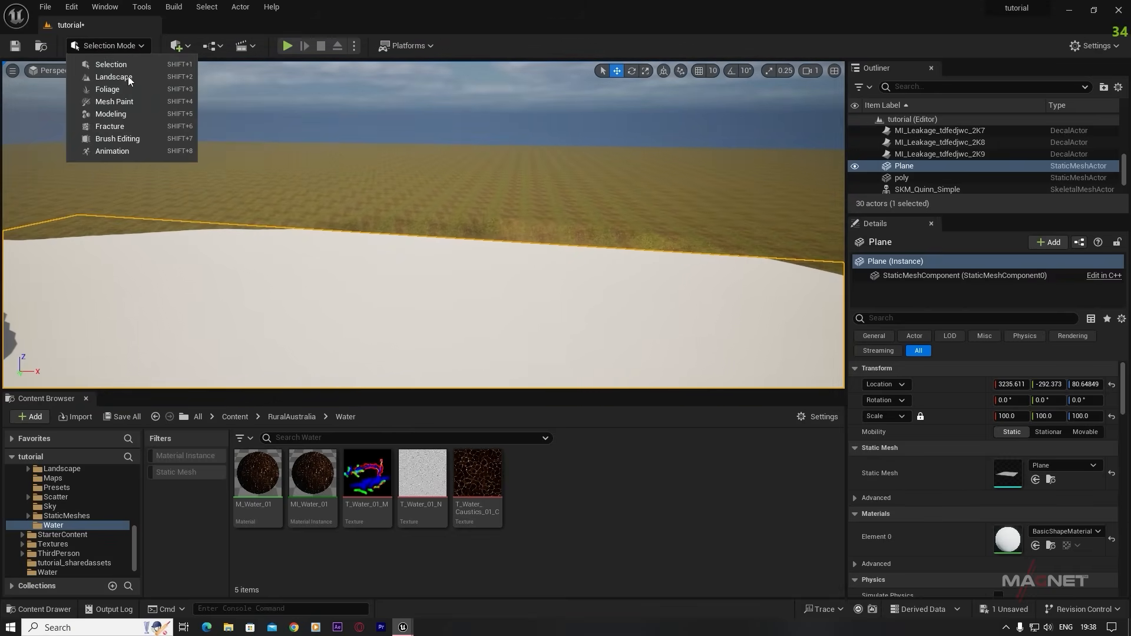
pyautogui.click(122, 179)
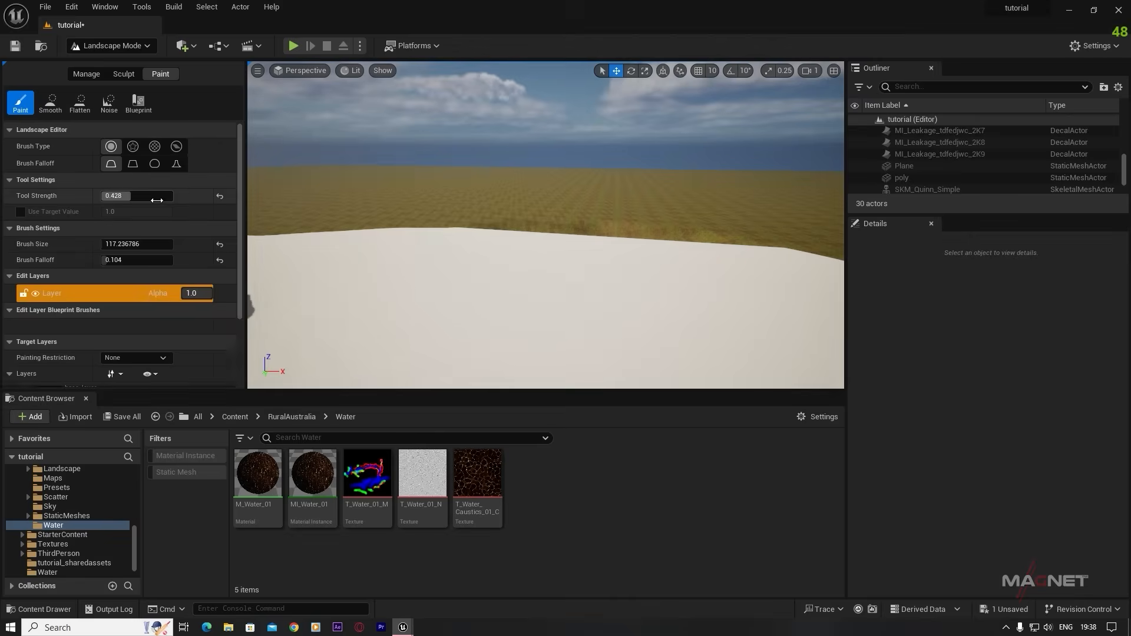
pyautogui.click(120, 74)
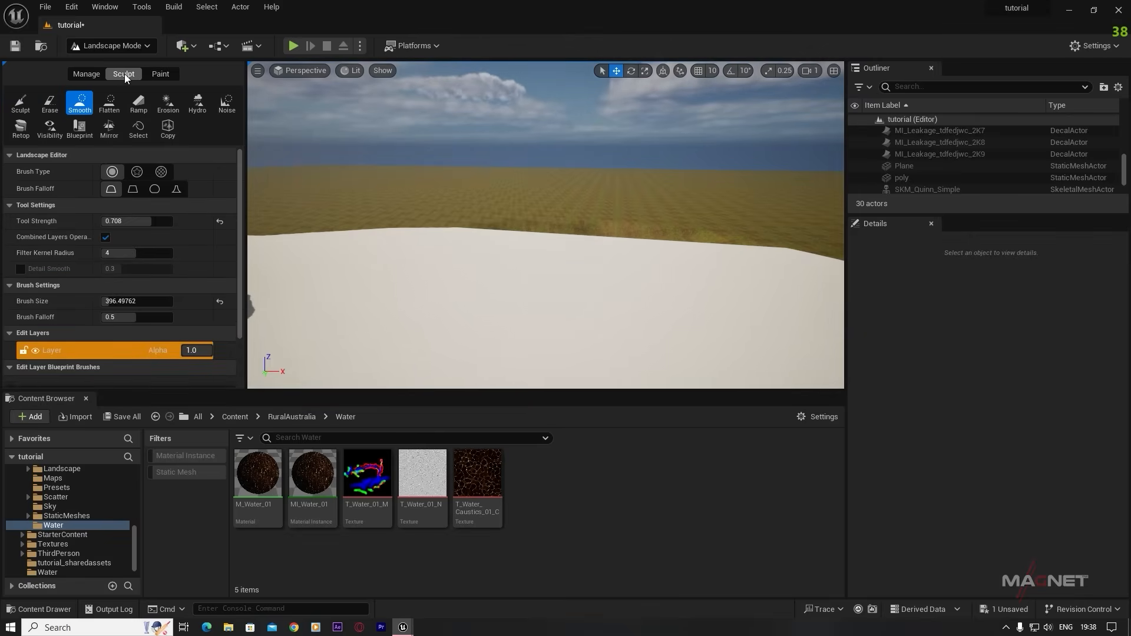
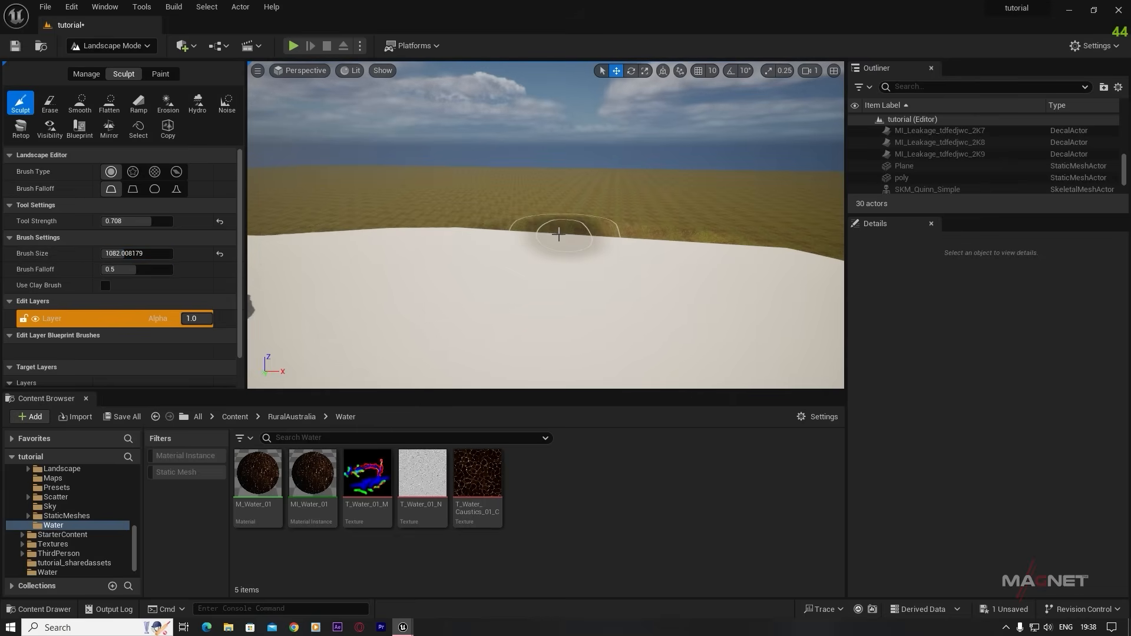
pyautogui.moveTo(541, 232)
pyautogui.mouseDown()
pyautogui.moveTo(307, 236)
pyautogui.moveTo(389, 217)
pyautogui.moveTo(703, 238)
pyautogui.mouseUp()
# - Reposition the plane to about X 2707, Y -2741, Z 95 and scale it to about 150 on all axes
pyautogui.click(112, 46)
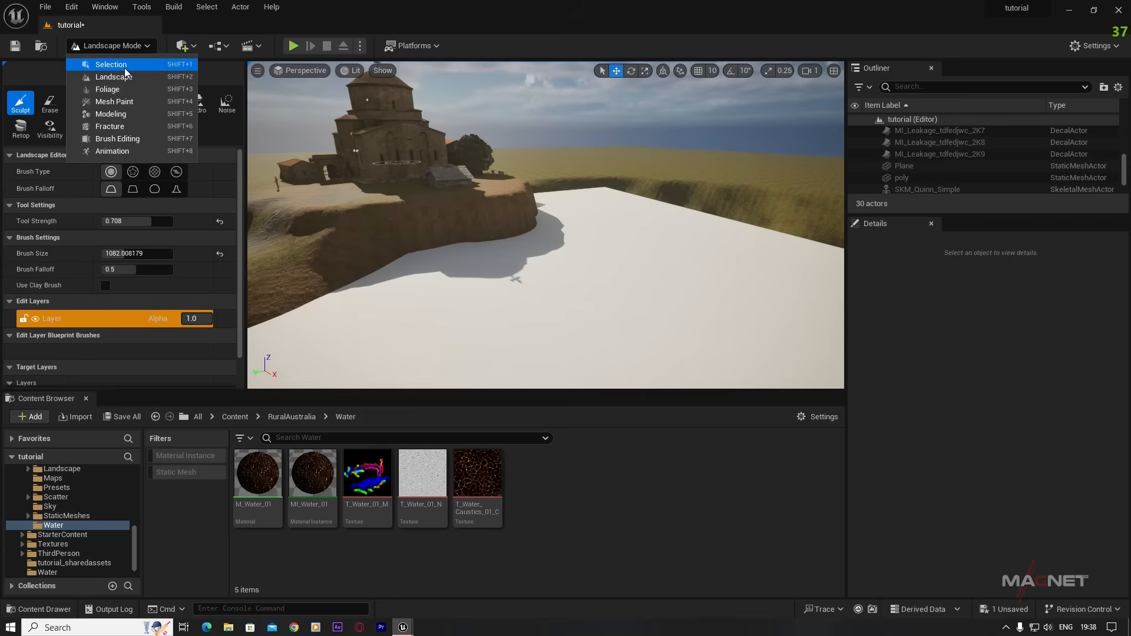
pyautogui.click(125, 68)
pyautogui.moveTo(518, 311); pyautogui.dragTo(502, 274, button='right')
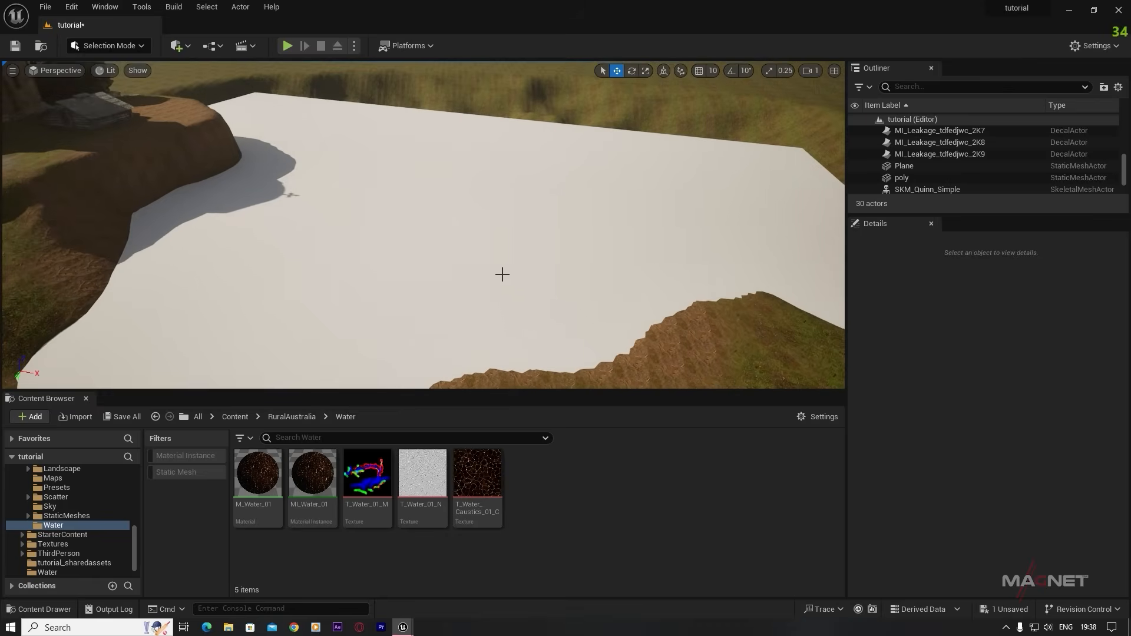
pyautogui.click(479, 245)
pyautogui.moveTo(273, 275); pyautogui.dragTo(391, 162)
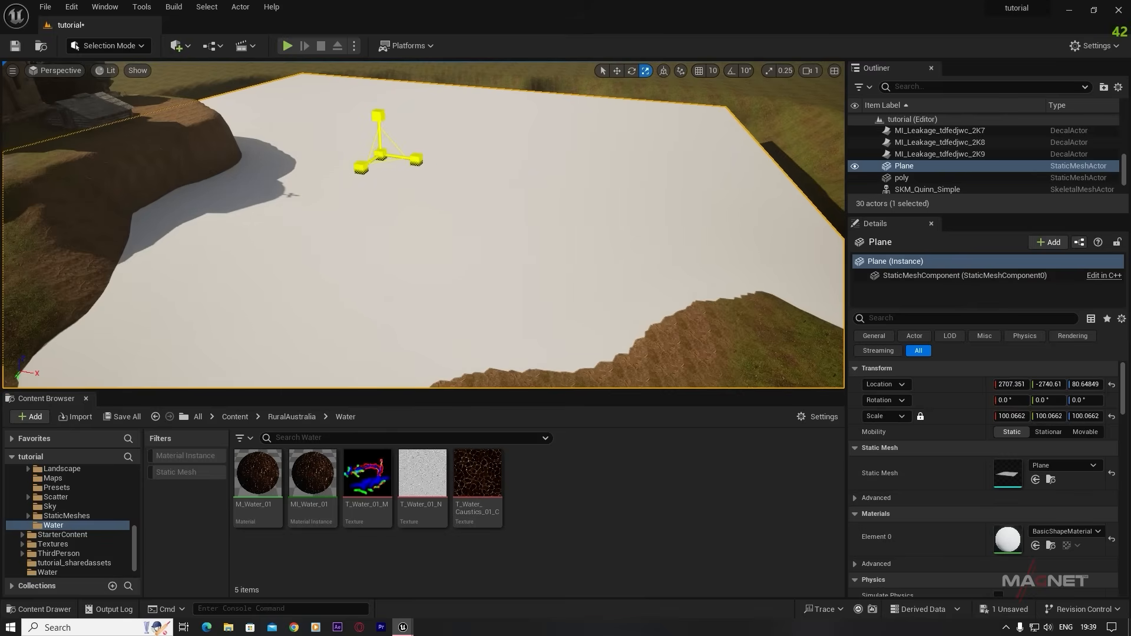
pyautogui.moveTo(380, 155); pyautogui.dragTo(408, 139)
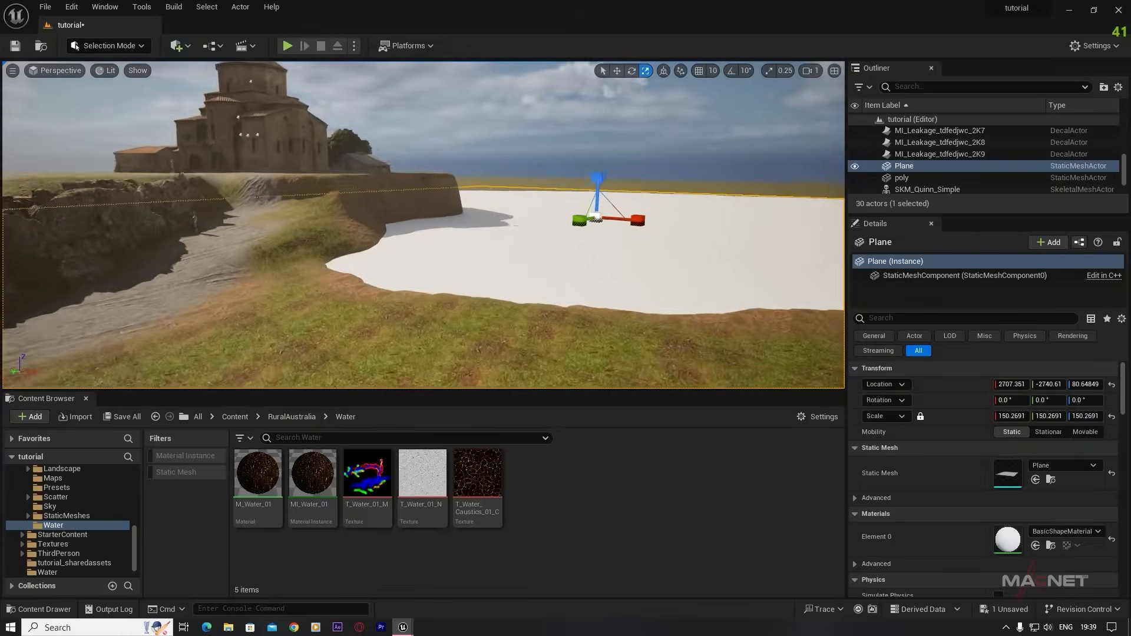
pyautogui.press('w')
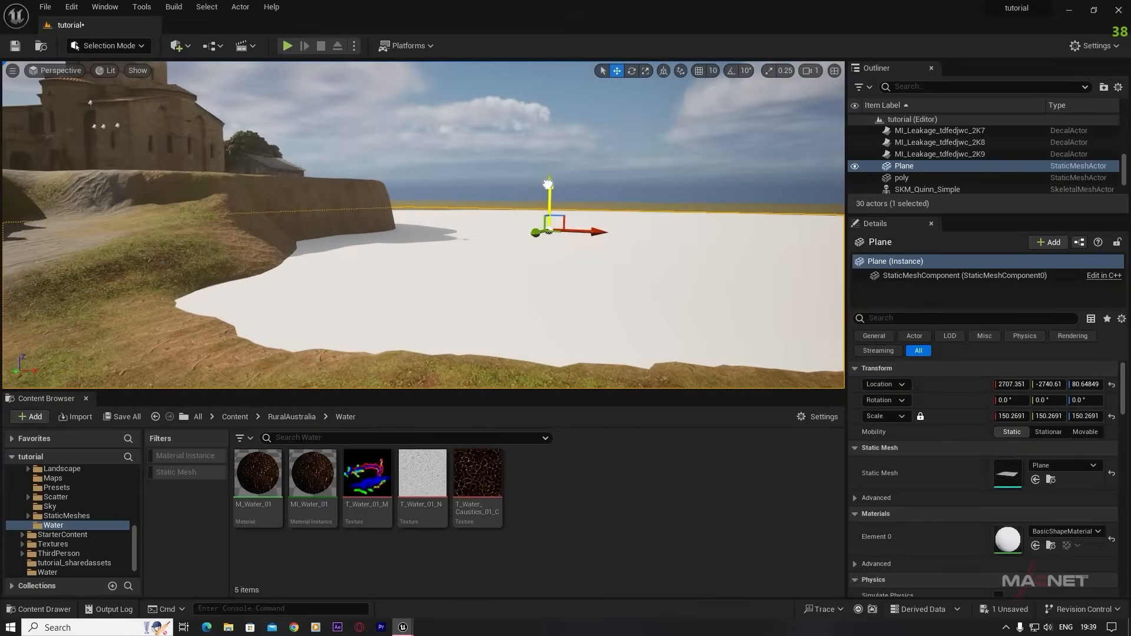
pyautogui.moveTo(549, 200); pyautogui.dragTo(579, 244)
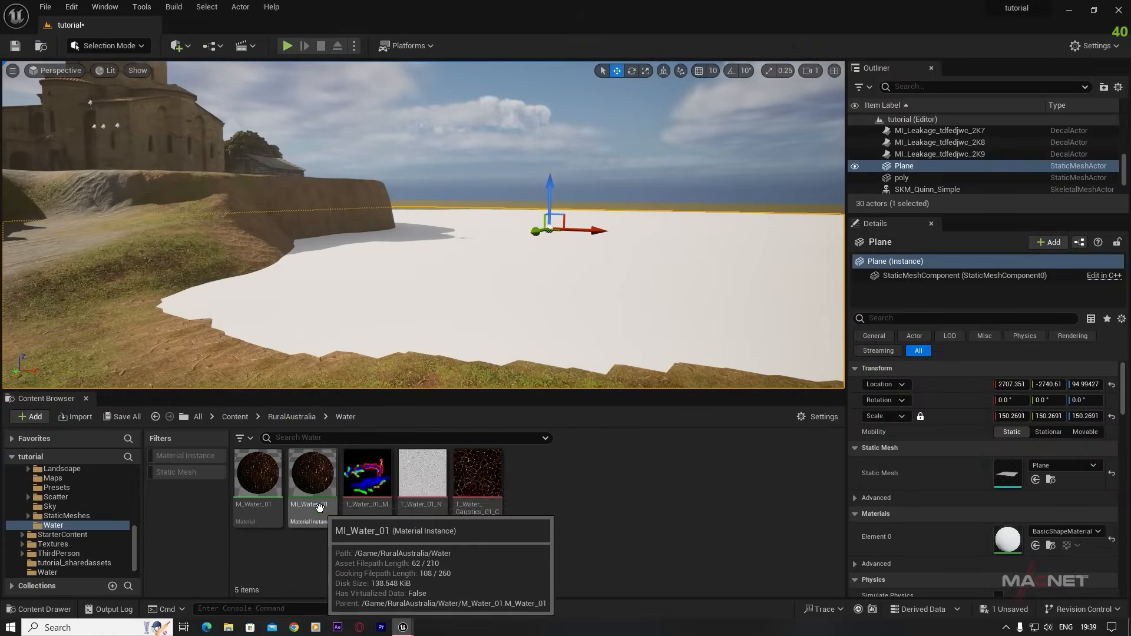
# - Apply the MI_Water_01 material instance to the plane
pyautogui.click(315, 480)
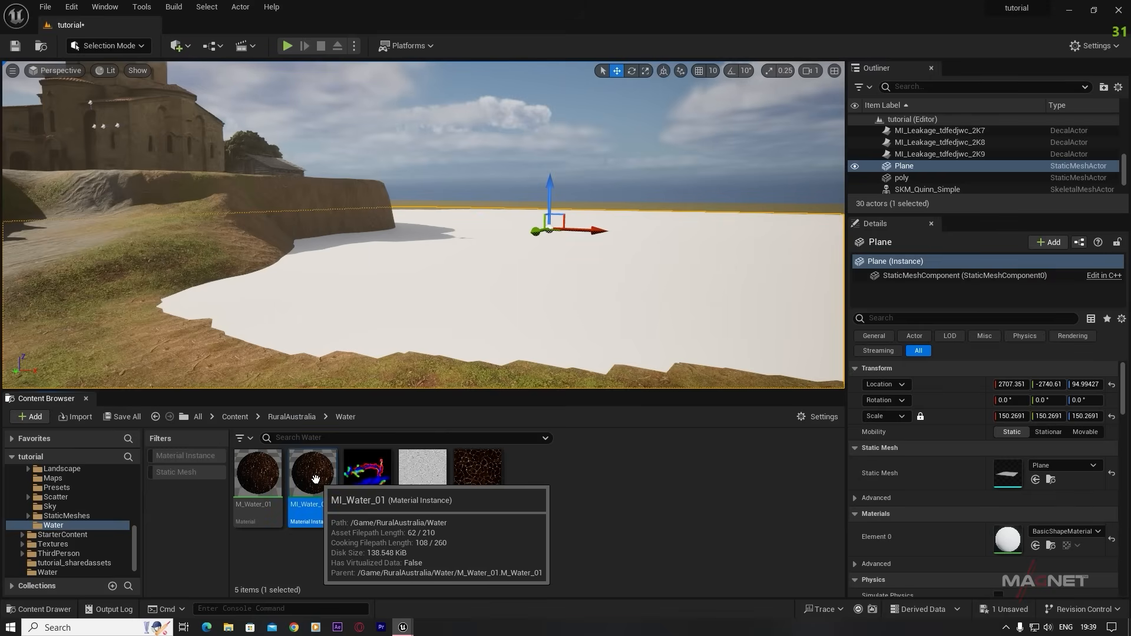
pyautogui.moveTo(315, 481); pyautogui.dragTo(554, 281)
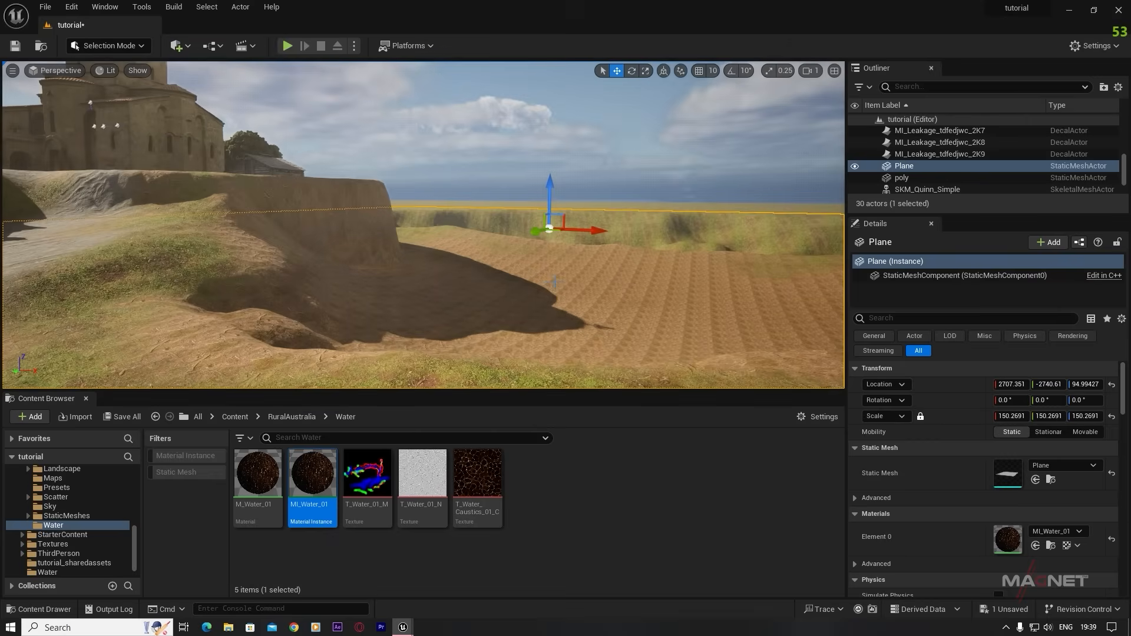
pyautogui.moveTo(548, 301); pyautogui.dragTo(650, 266, button='right')
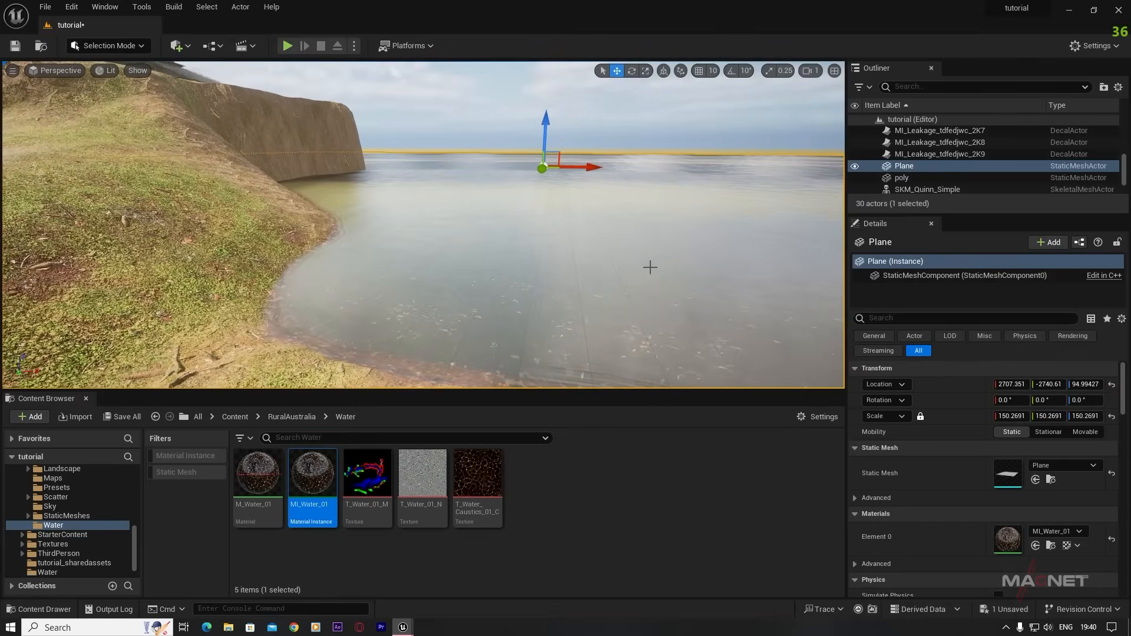
# - Open MI_Water_01 and override its Base colour with a dark teal
pyautogui.doubleClick(312, 471)
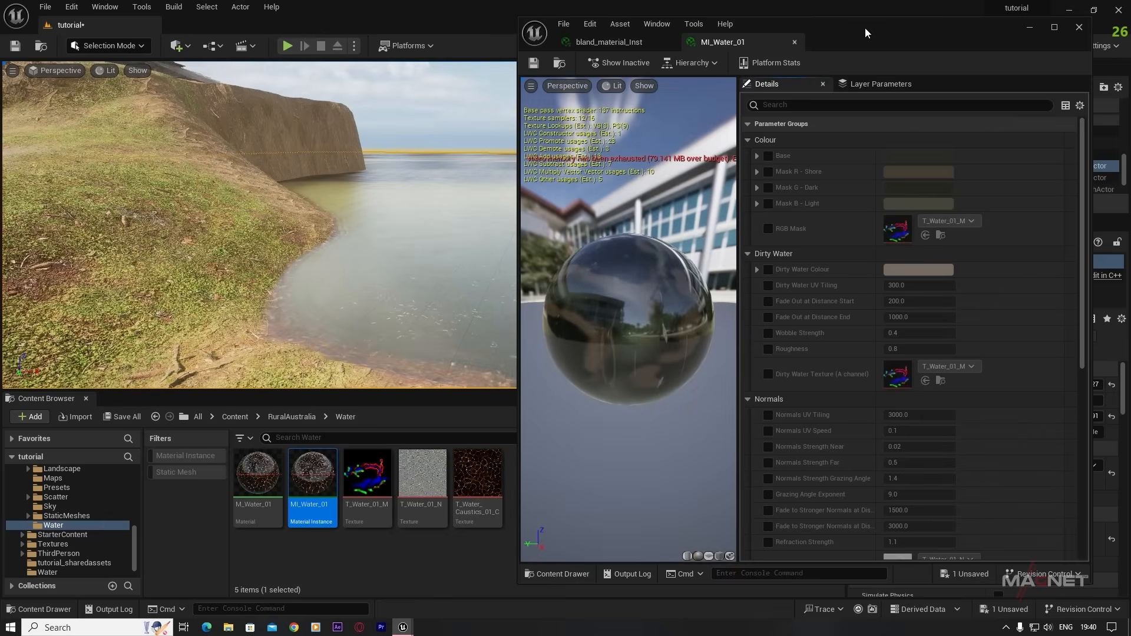
pyautogui.moveTo(853, 34); pyautogui.dragTo(680, 35)
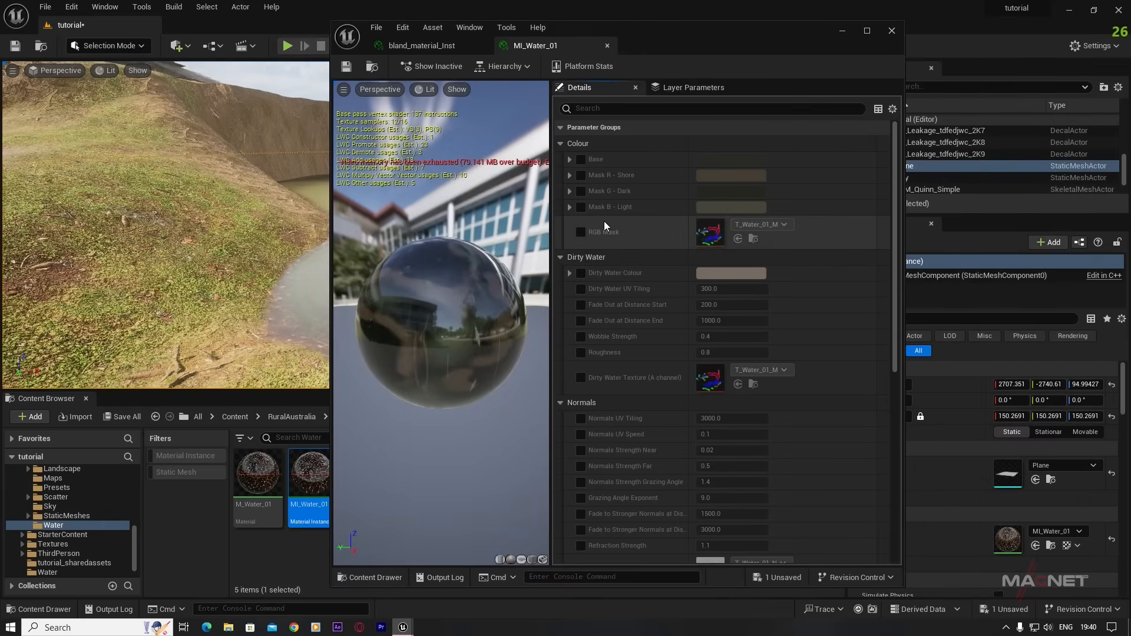
pyautogui.moveTo(641, 44); pyautogui.dragTo(826, 50)
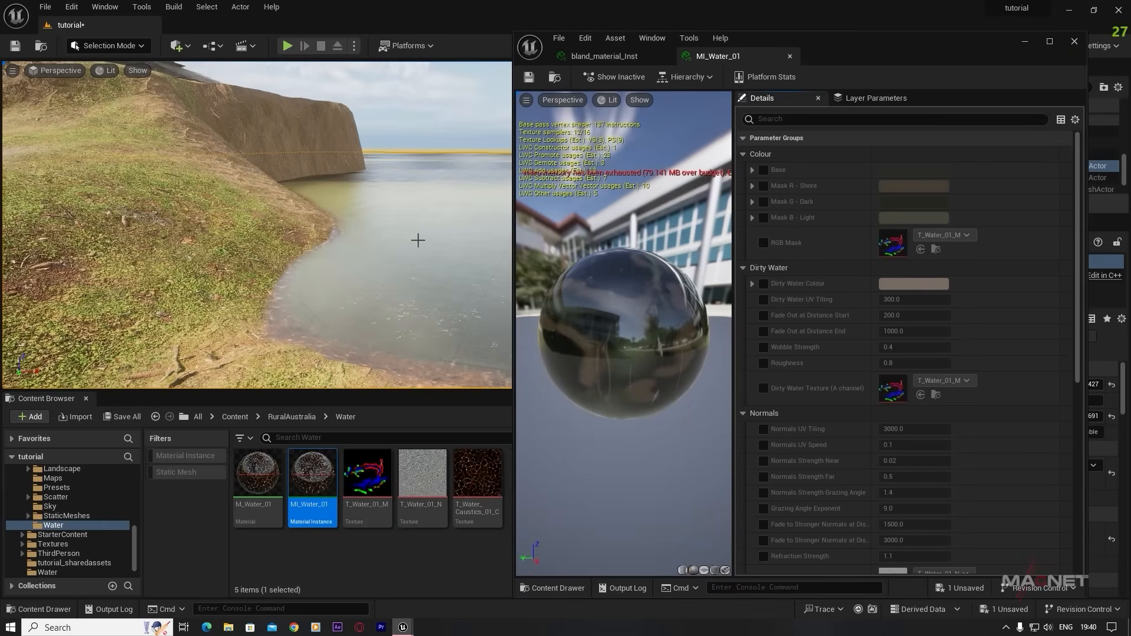
pyautogui.click(763, 170)
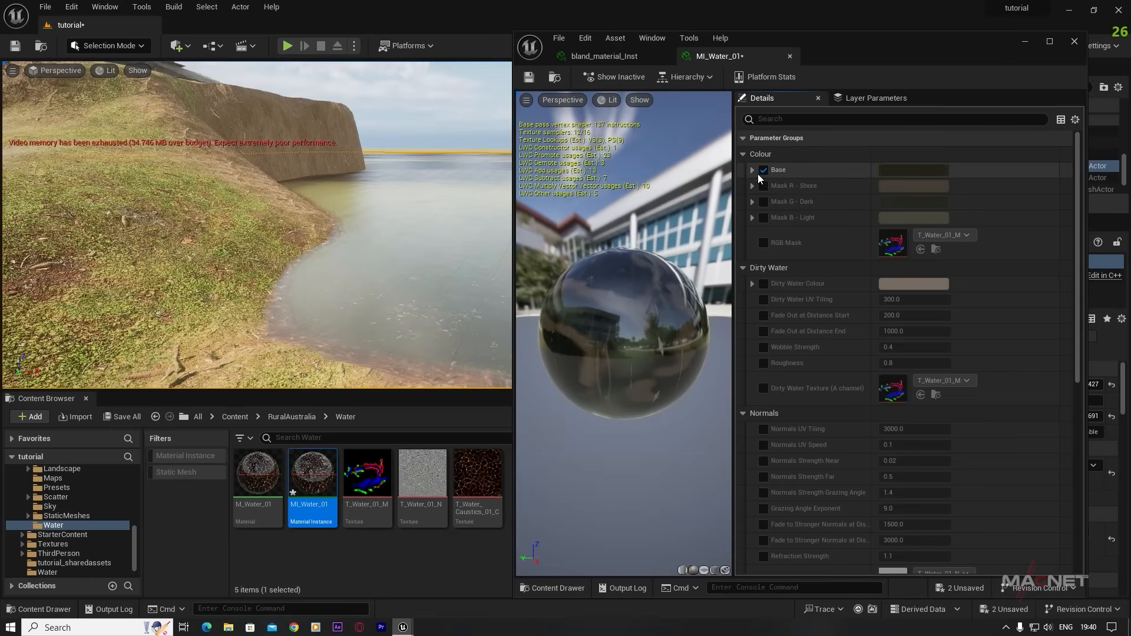
pyautogui.click(910, 170)
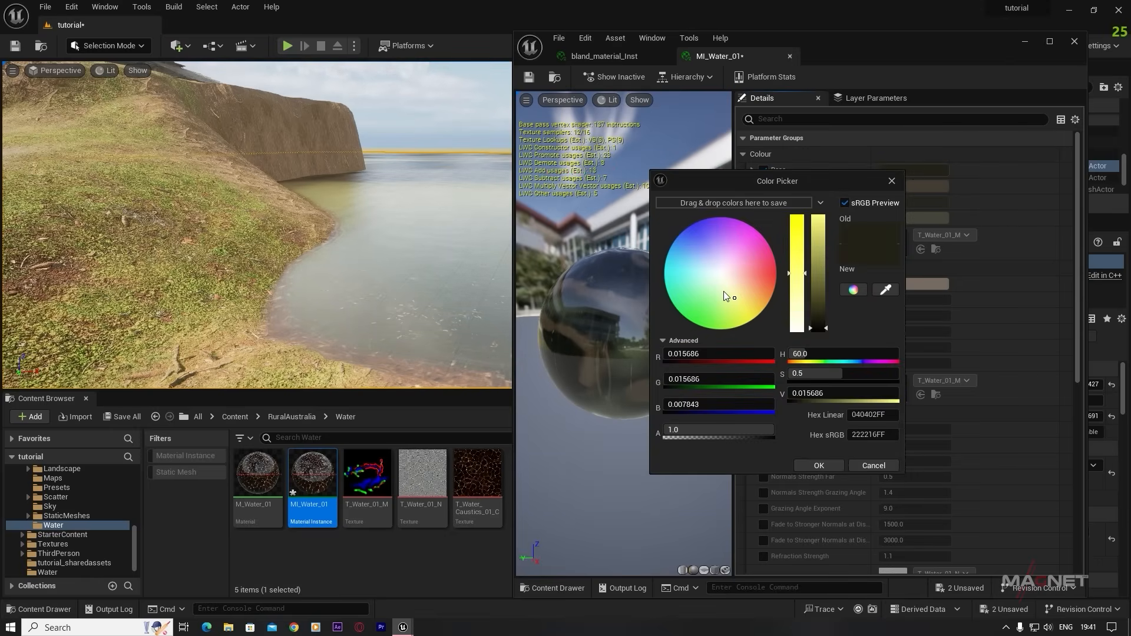
pyautogui.moveTo(724, 291); pyautogui.dragTo(678, 264)
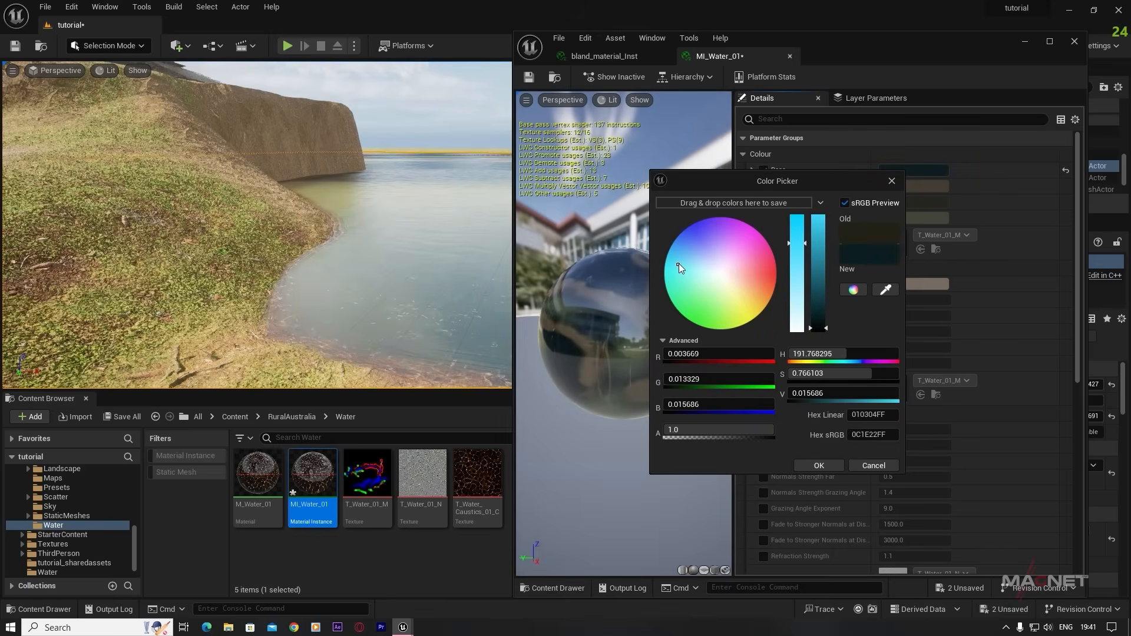
pyautogui.moveTo(823, 327); pyautogui.dragTo(824, 320)
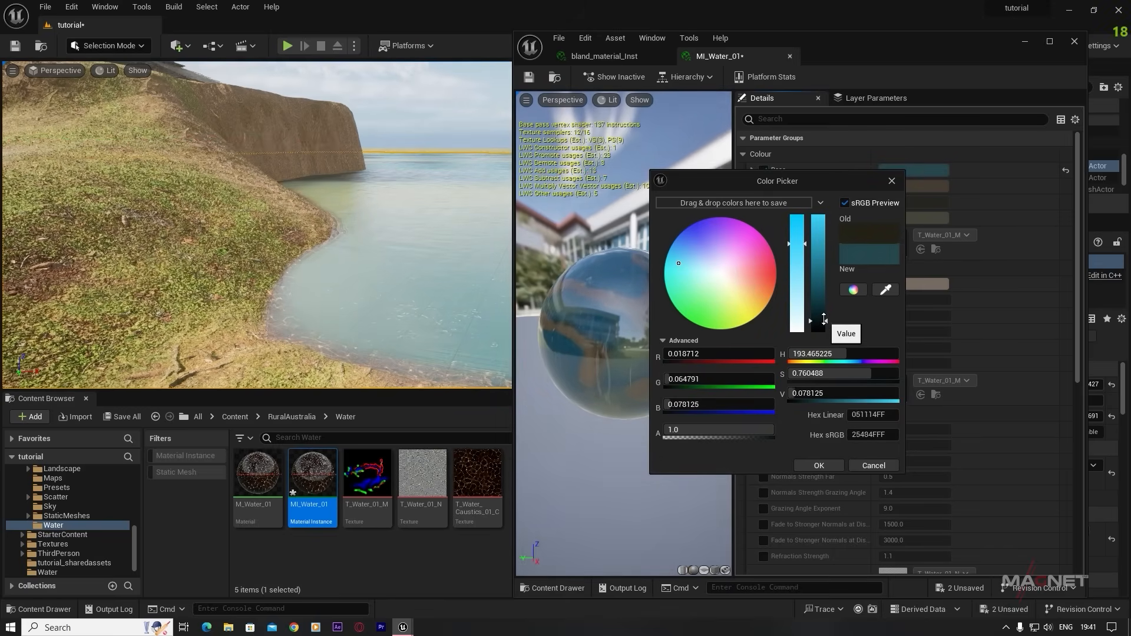
pyautogui.click(926, 185)
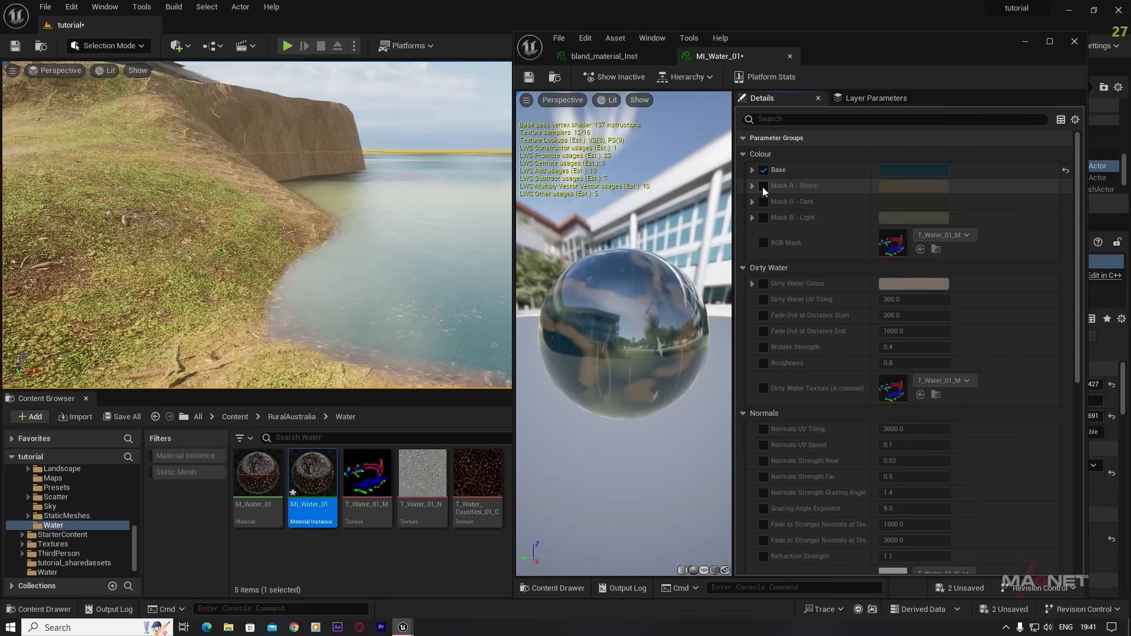
# - Override the Mask R - Shore colour with a medium teal, hex sRGB 40868FFF
pyautogui.click(763, 186)
pyautogui.click(903, 185)
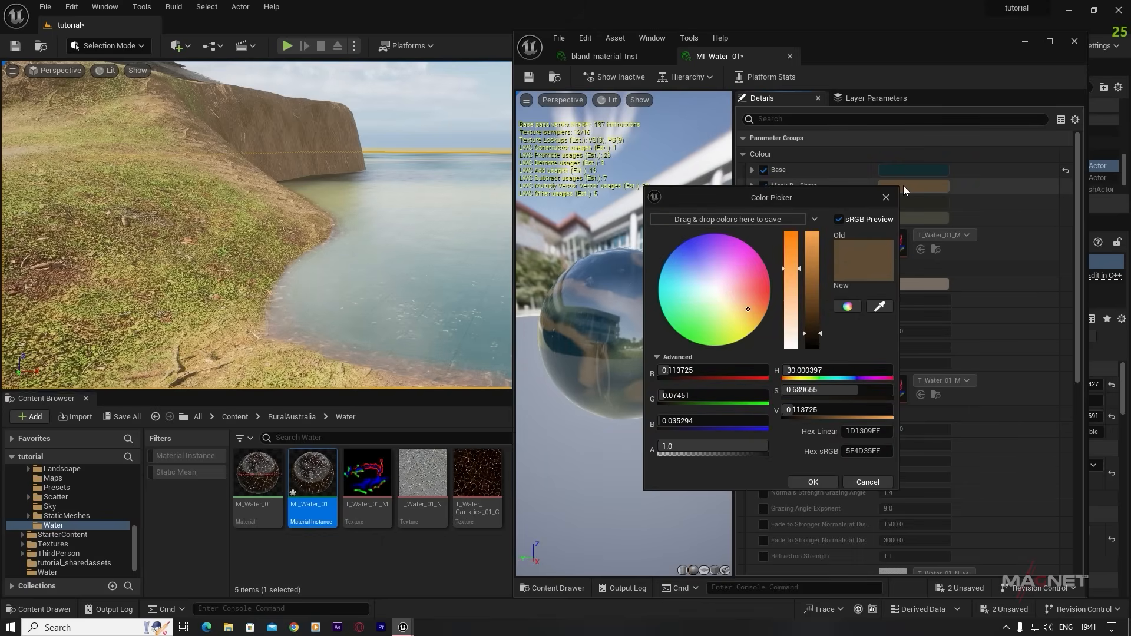
pyautogui.moveTo(749, 309); pyautogui.dragTo(671, 286)
pyautogui.moveTo(813, 334)
pyautogui.mouseDown()
pyautogui.moveTo(808, 352)
pyautogui.moveTo(819, 315)
pyautogui.mouseUp()
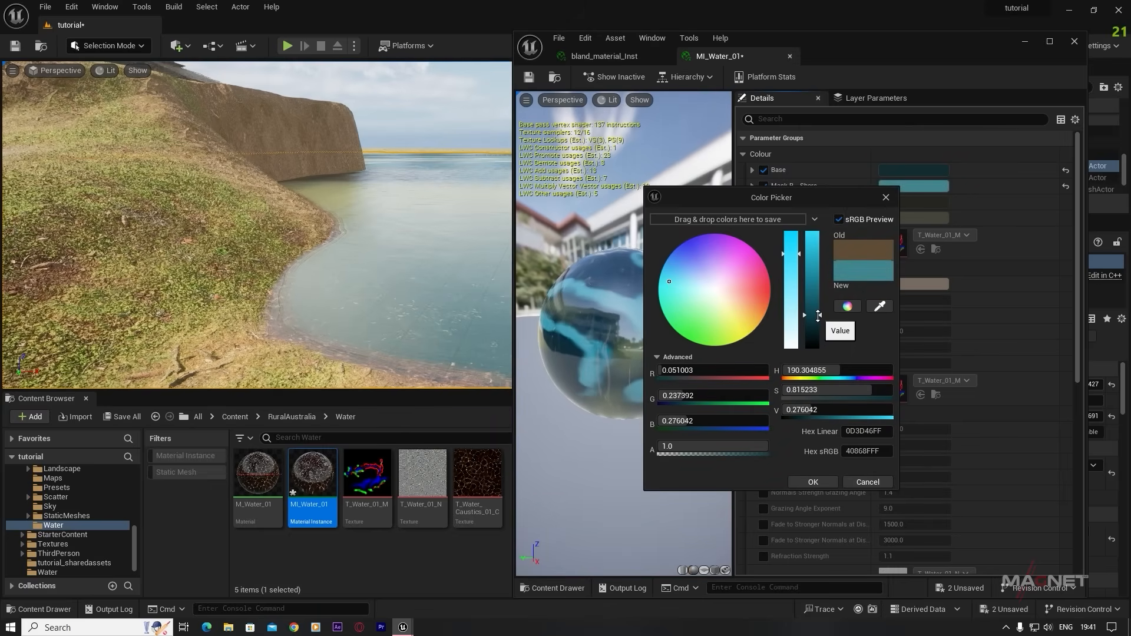
pyautogui.click(813, 482)
# - Override the Mask G - Dark colour of the water material with pure black
pyautogui.moveTo(828, 41); pyautogui.dragTo(948, 42)
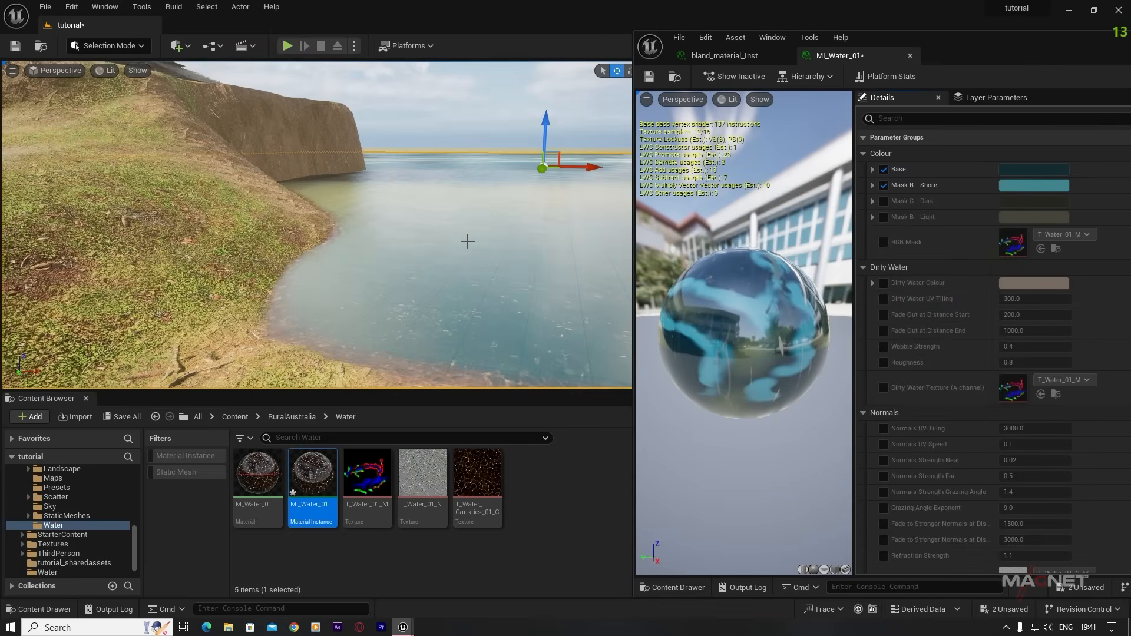
pyautogui.moveTo(437, 250); pyautogui.dragTo(436, 277, button='right')
pyautogui.moveTo(955, 42); pyautogui.dragTo(925, 38)
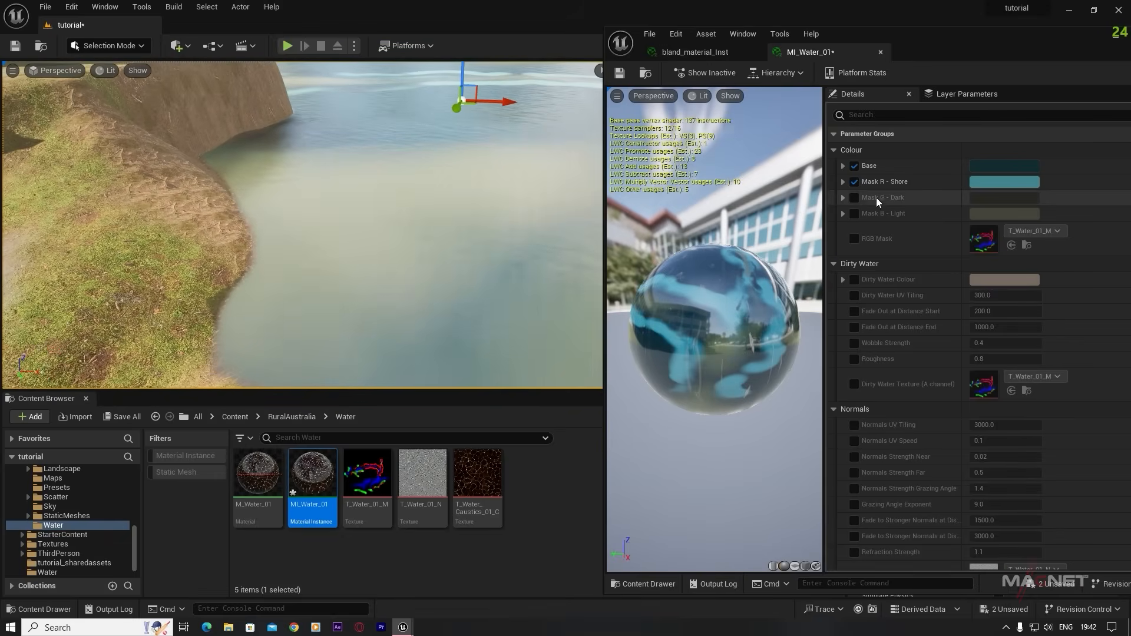
pyautogui.click(855, 197)
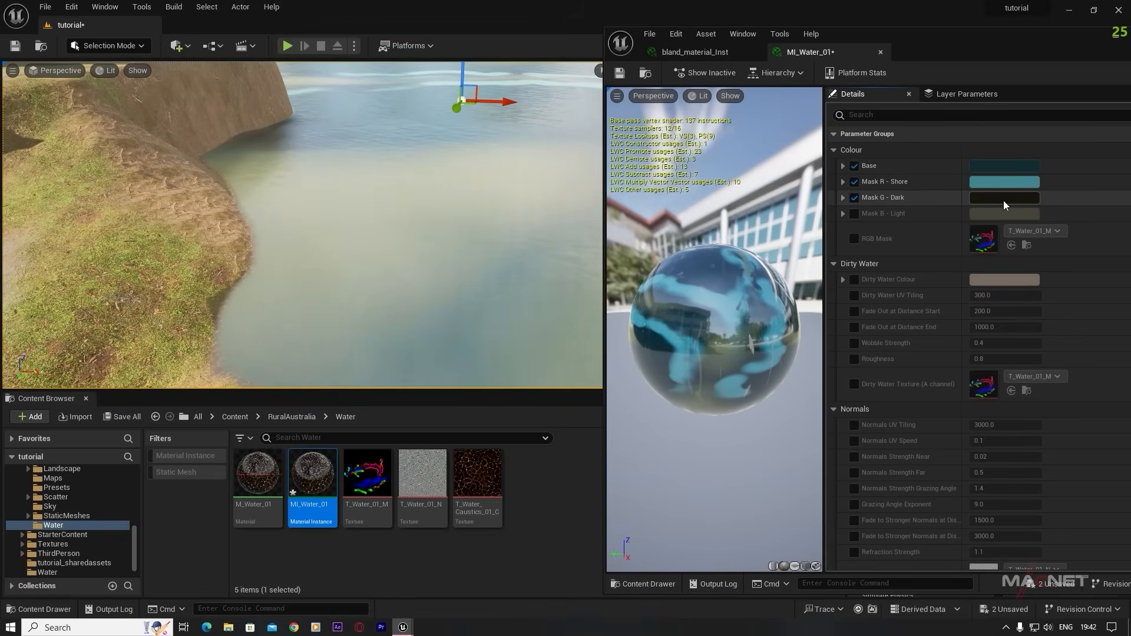
pyautogui.click(1003, 200)
pyautogui.click(916, 361)
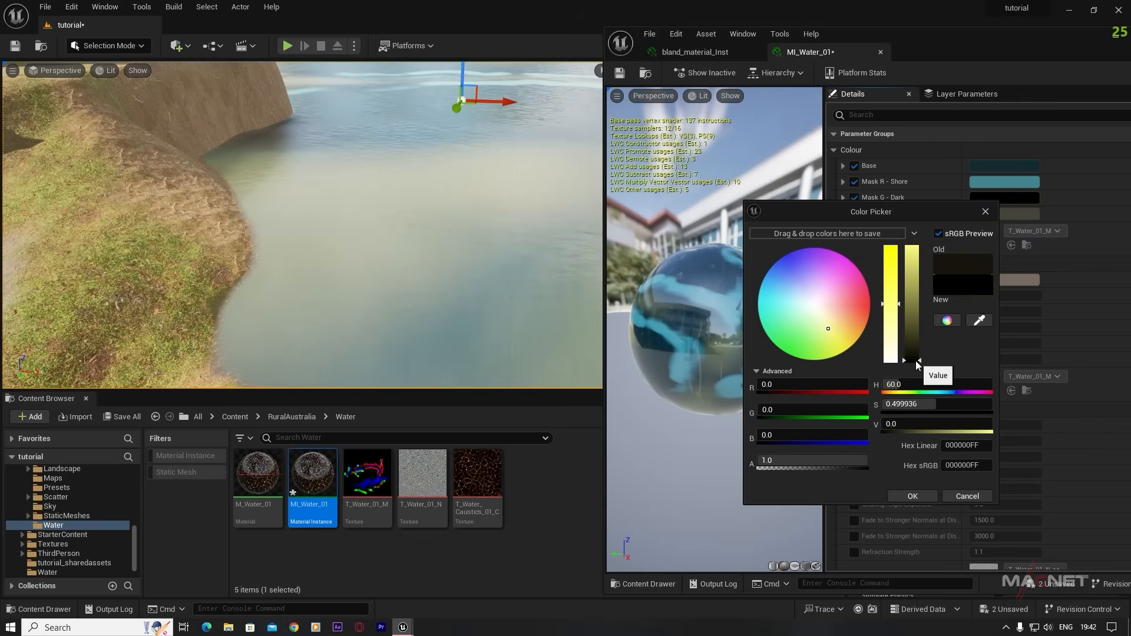
pyautogui.click(912, 497)
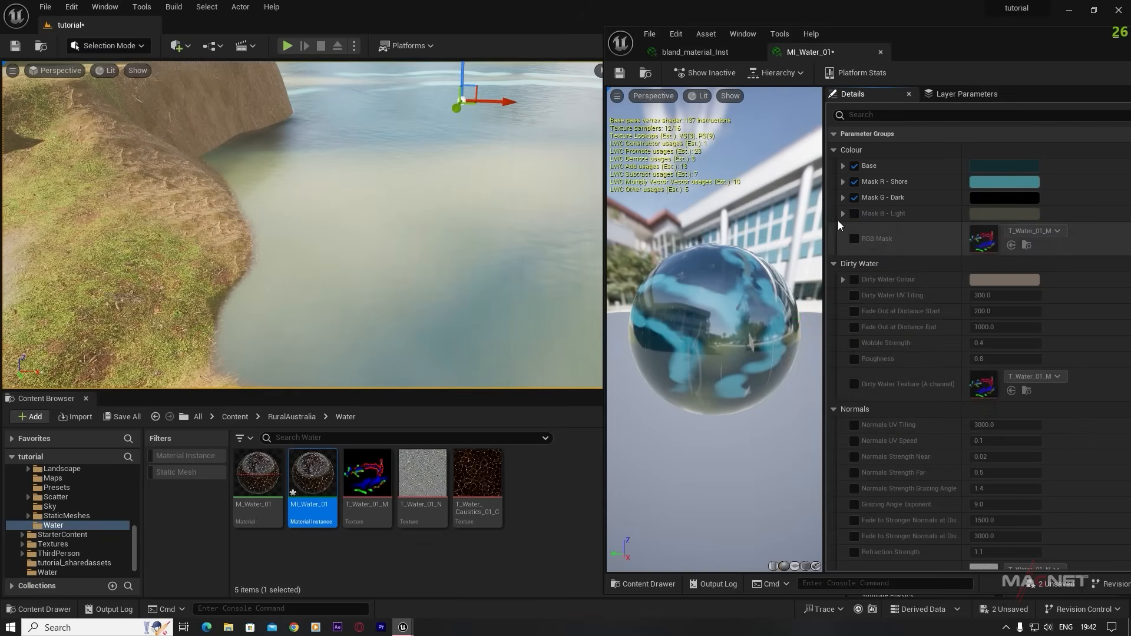
# - Override the Mask B - Light colour with a light turquoise blue
pyautogui.click(855, 214)
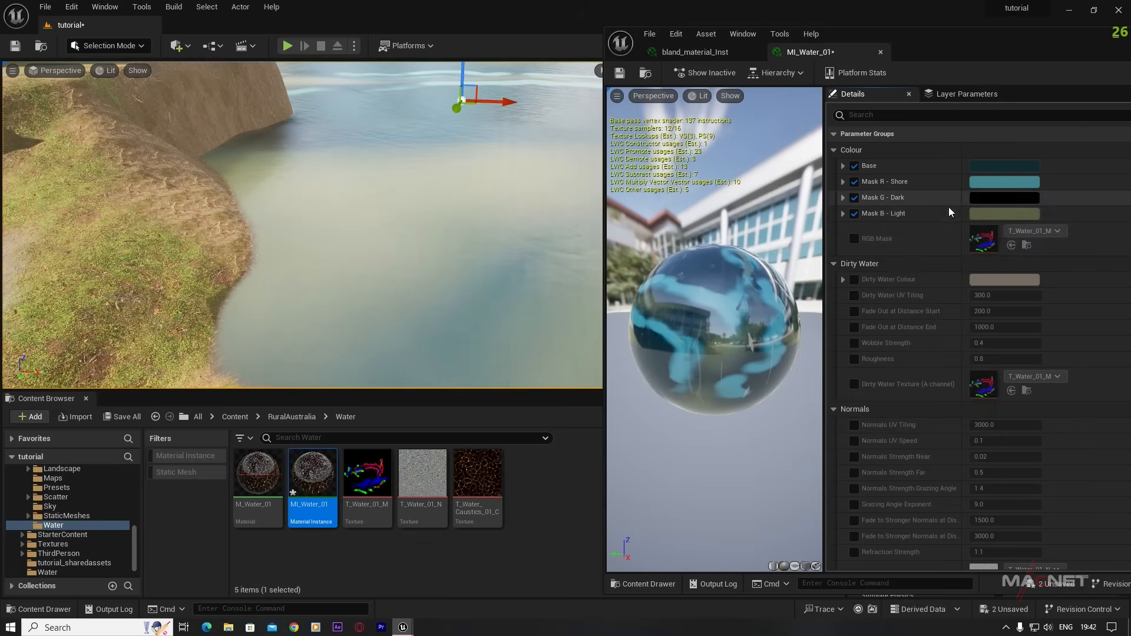
pyautogui.click(986, 215)
pyautogui.moveTo(785, 347); pyautogui.dragTo(755, 310)
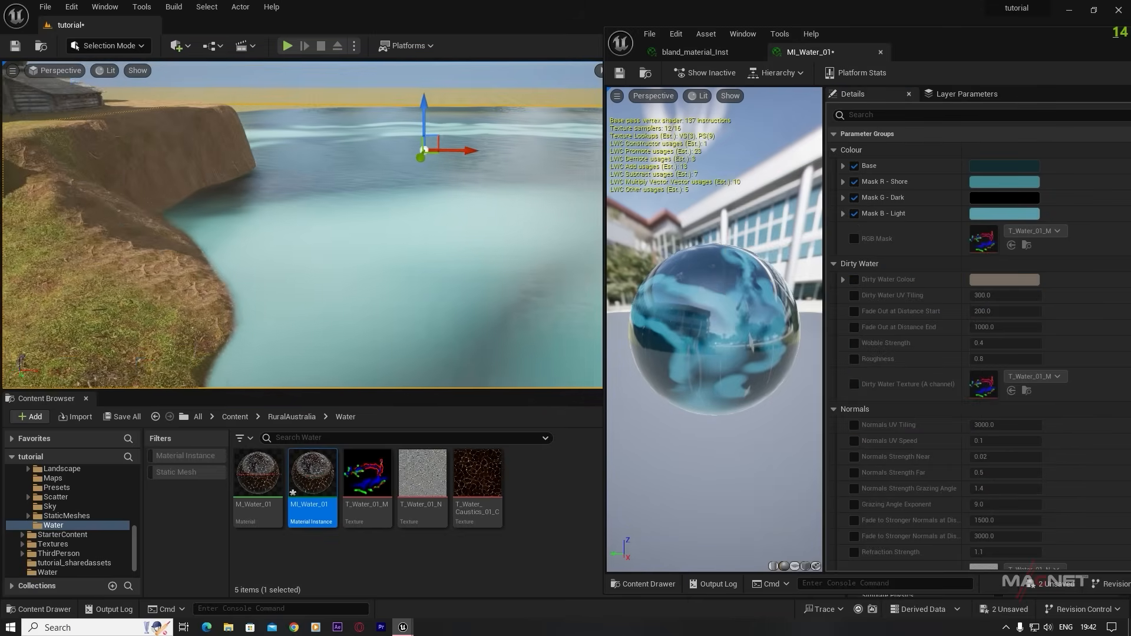
# - Override Normals UV Tiling in the water material and reduce it to about 702
pyautogui.moveTo(302, 224); pyautogui.dragTo(253, 230, button='right')
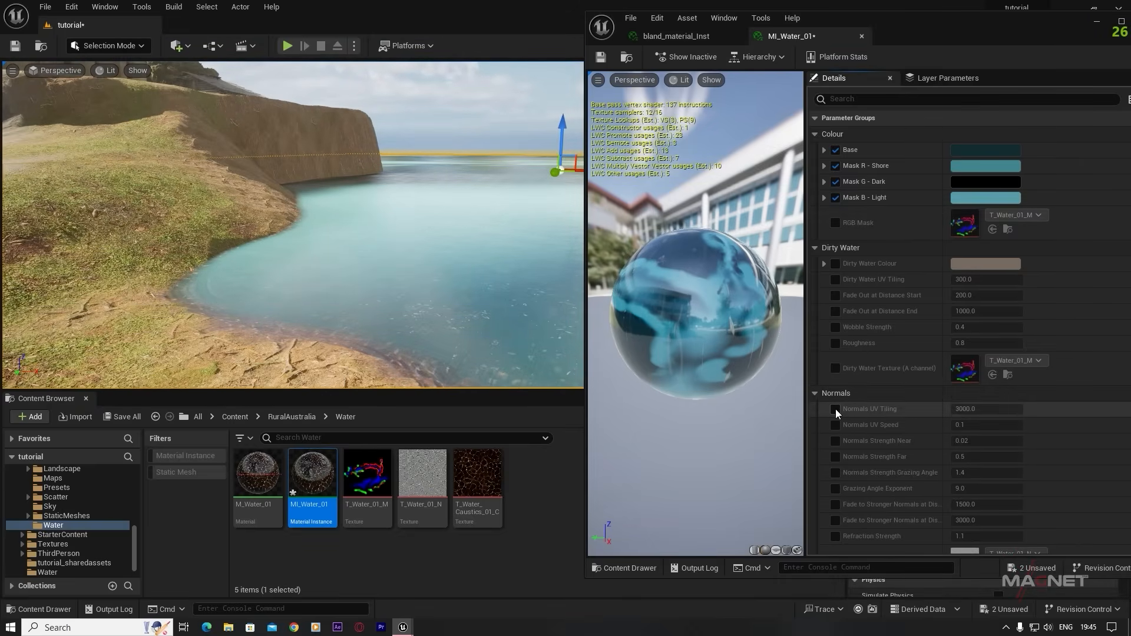
pyautogui.click(836, 409)
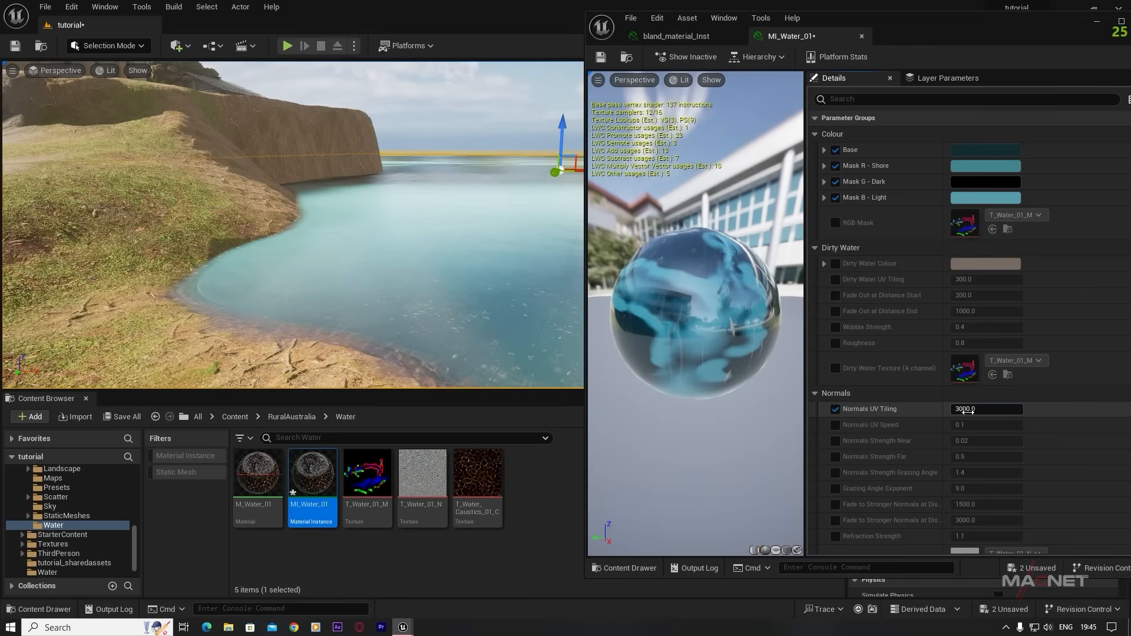
pyautogui.moveTo(968, 412); pyautogui.dragTo(919, 412)
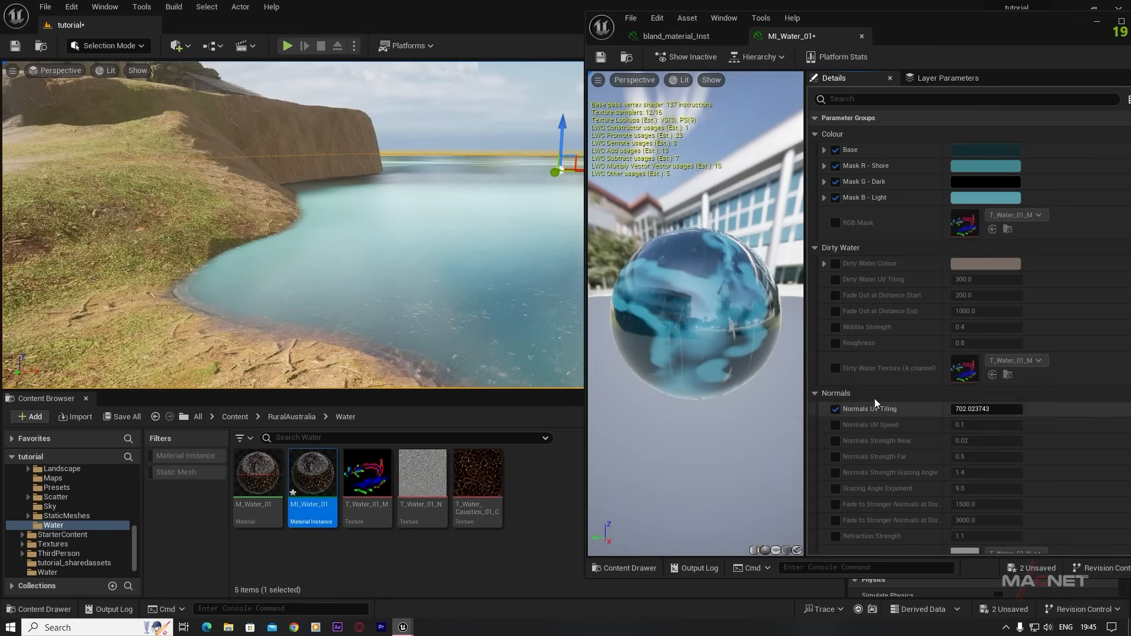
# - Override Caustics Tiling in the water material's Shoreline parameters and set it to 0
pyautogui.moveTo(328, 301); pyautogui.dragTo(247, 354, button='right')
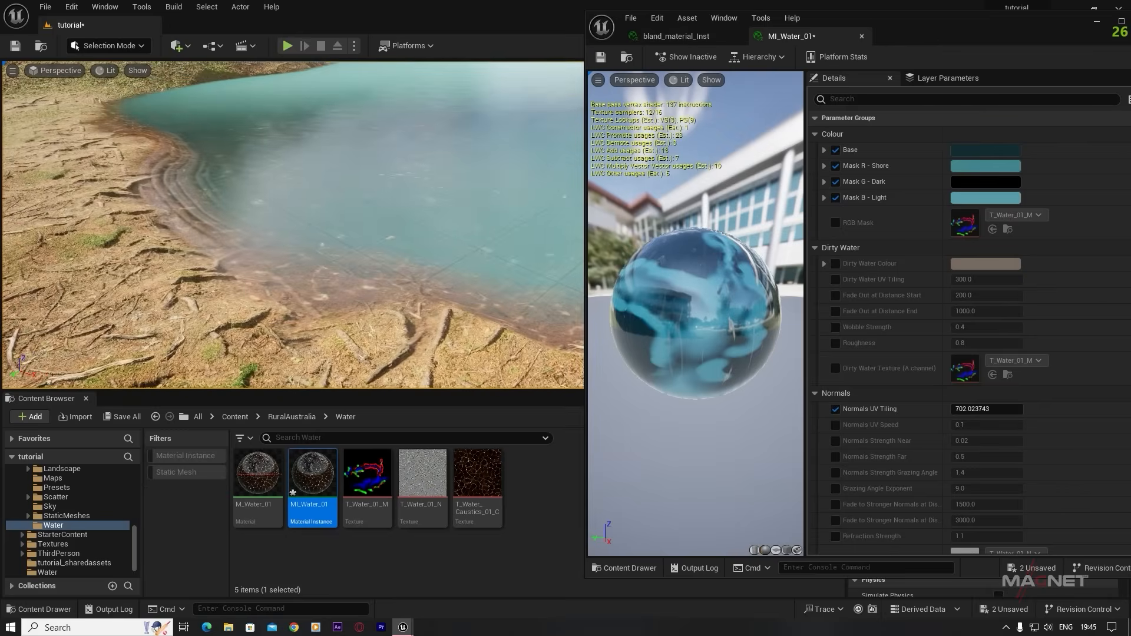
pyautogui.scroll(-3, 893, 440)
pyautogui.scroll(-3, 893, 440)
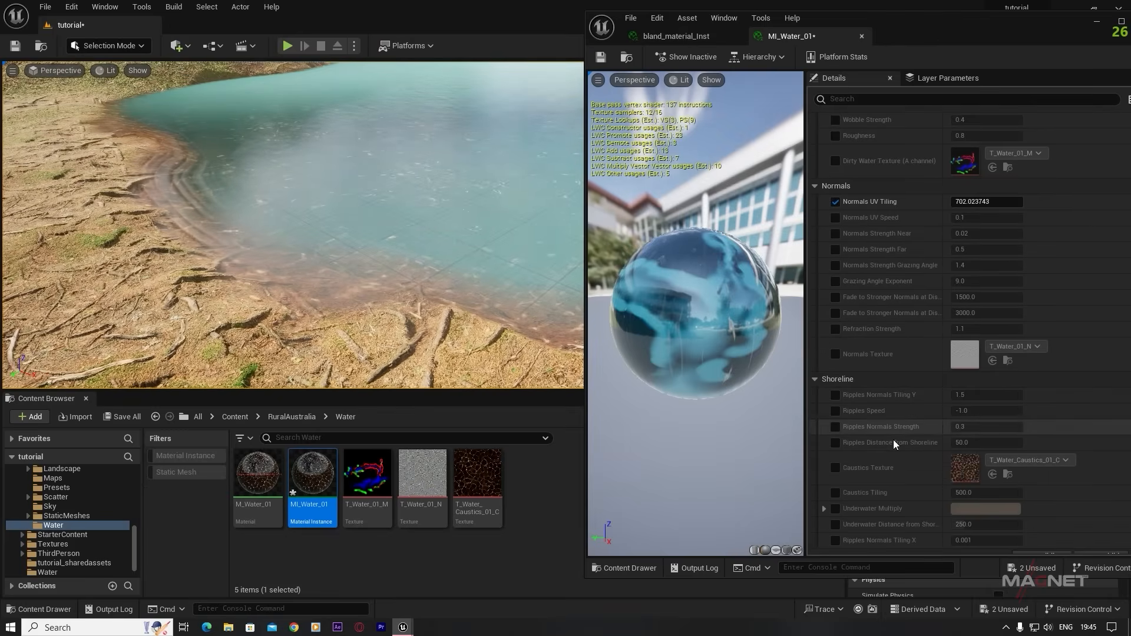
pyautogui.scroll(-2, 878, 402)
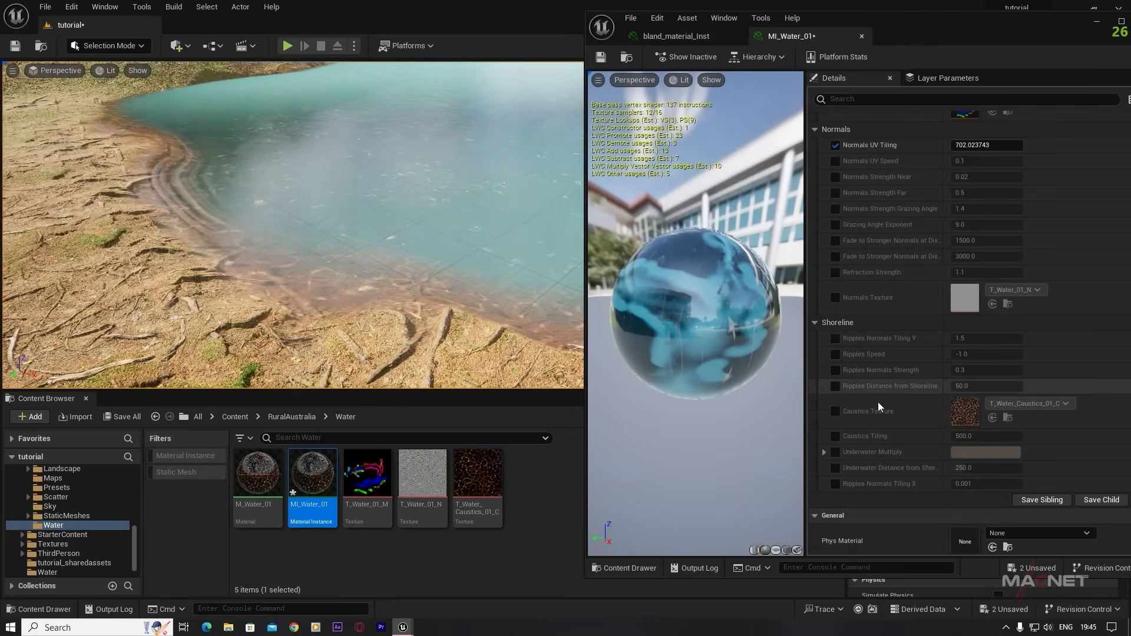
pyautogui.click(836, 437)
pyautogui.write('0')
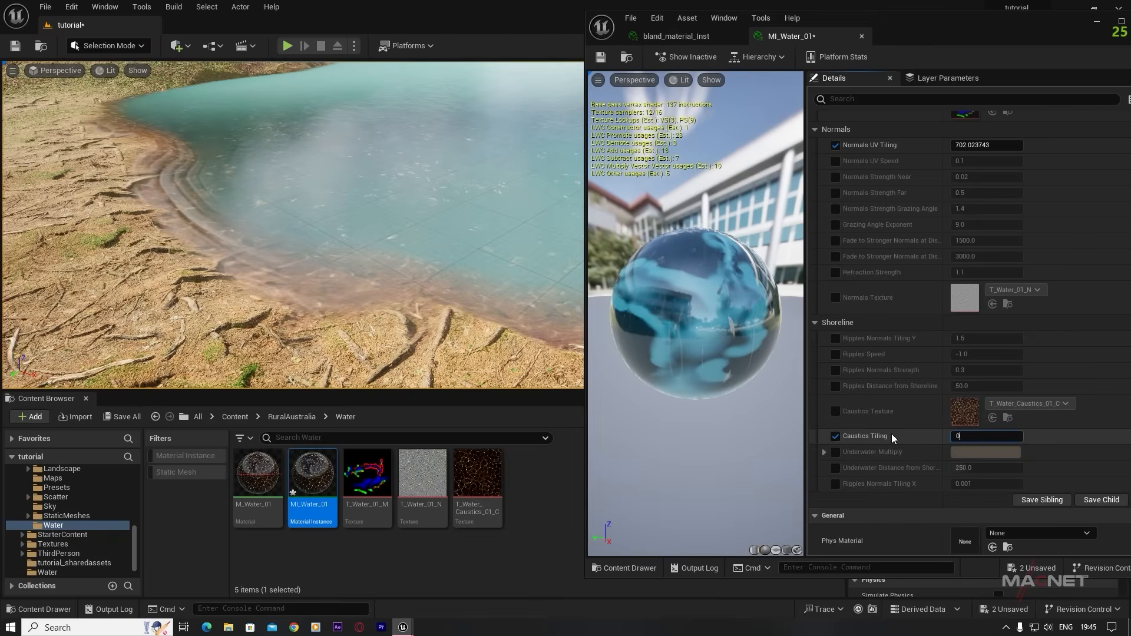
pyautogui.press('Return')
pyautogui.moveTo(293, 225); pyautogui.dragTo(212, 218, button='right')
pyautogui.press('w')
pyautogui.moveTo(464, 317)
pyautogui.mouseDown(button='right')
pyautogui.moveTo(378, 318)
pyautogui.moveTo(465, 317)
pyautogui.mouseUp(button='right')
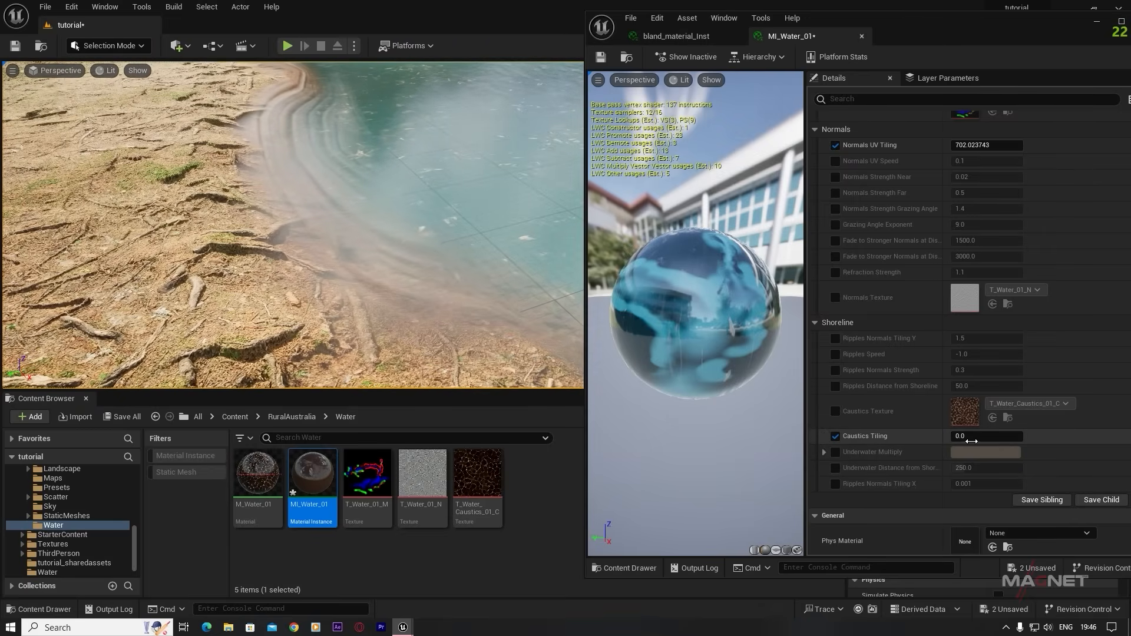
# - Minimise the water material editor and frame the lake shore with the castle in the level viewport
pyautogui.moveTo(382, 230); pyautogui.dragTo(352, 245, button='right')
pyautogui.press('s')
pyautogui.press('s')
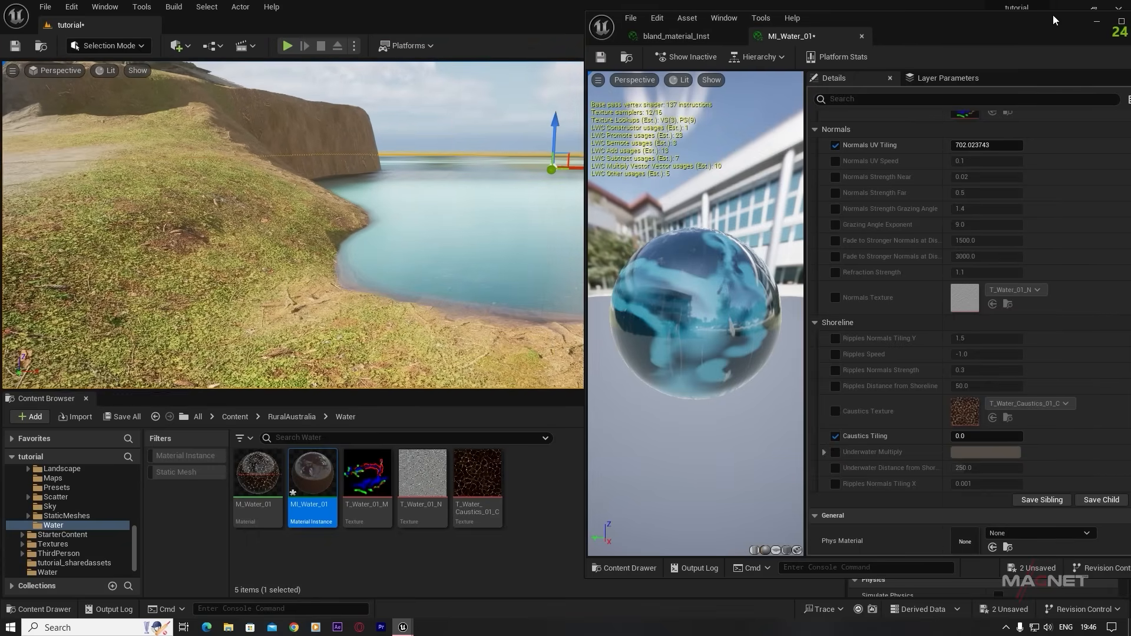
pyautogui.moveTo(1054, 17); pyautogui.dragTo(921, 21)
pyautogui.click(967, 25)
pyautogui.moveTo(566, 236); pyautogui.dragTo(521, 212, button='right')
pyautogui.press('a')
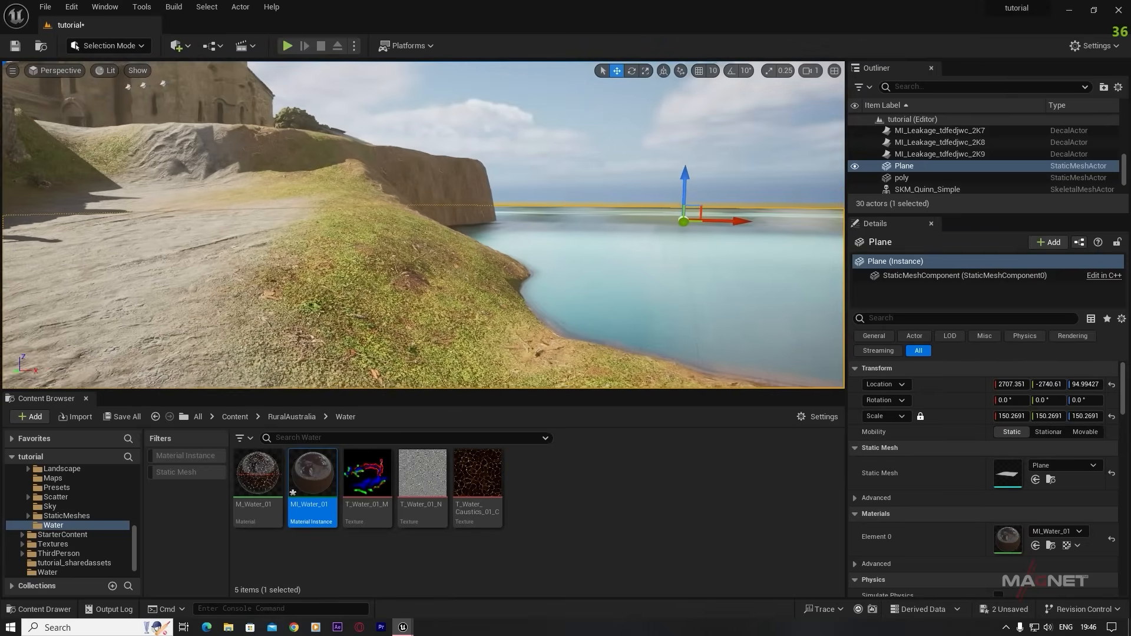
pyautogui.press('s')
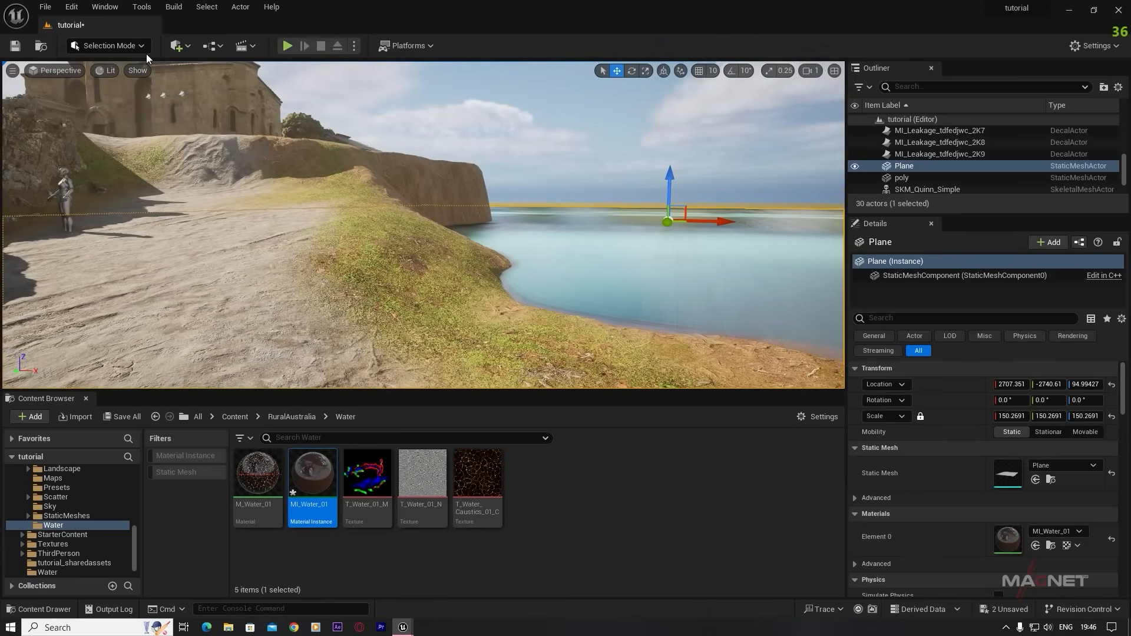
# - Bring up the cinematic actors available for placement in the level
pyautogui.click(180, 47)
pyautogui.moveTo(225, 187)
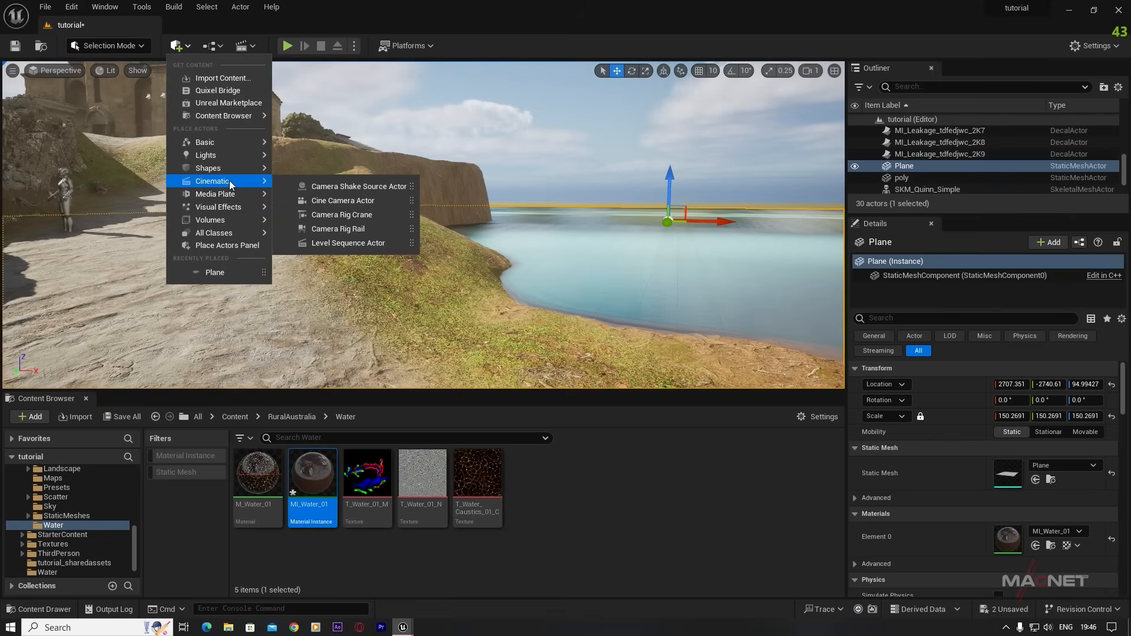
# - Add a Cine Camera Actor to the level and snap it to the current view
pyautogui.click(364, 203)
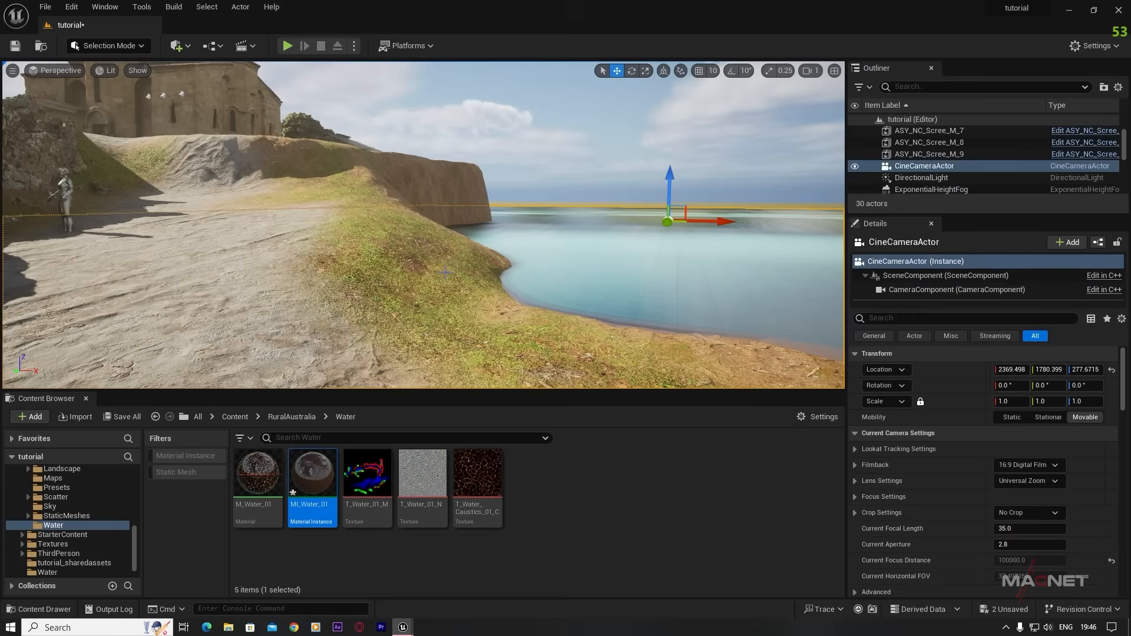
pyautogui.rightClick(918, 166)
pyautogui.moveTo(968, 306)
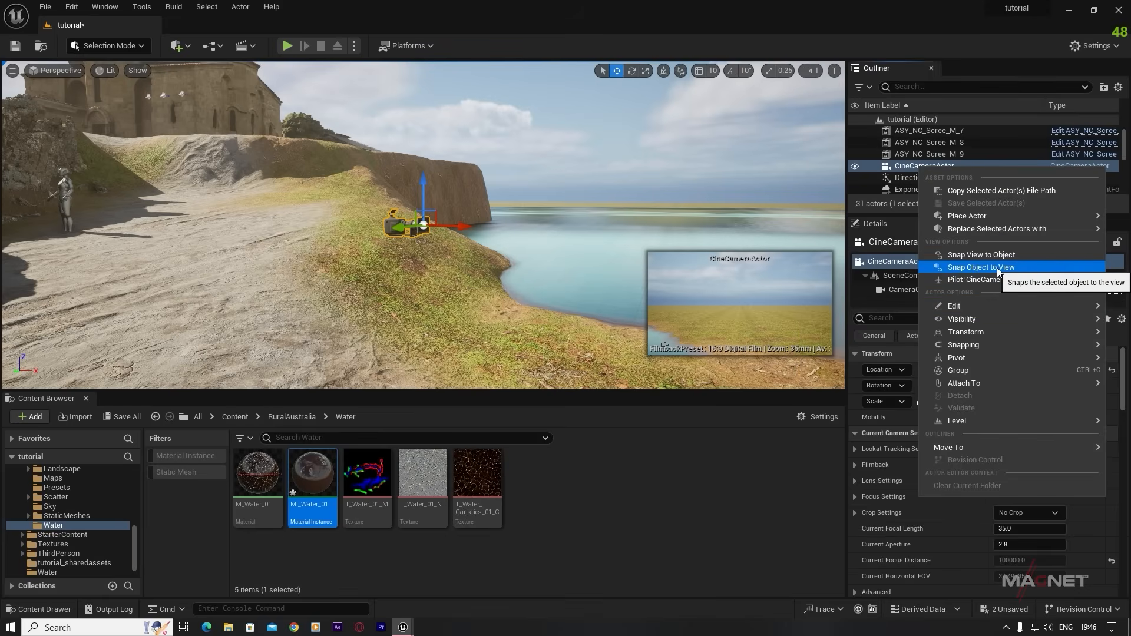
pyautogui.click(998, 268)
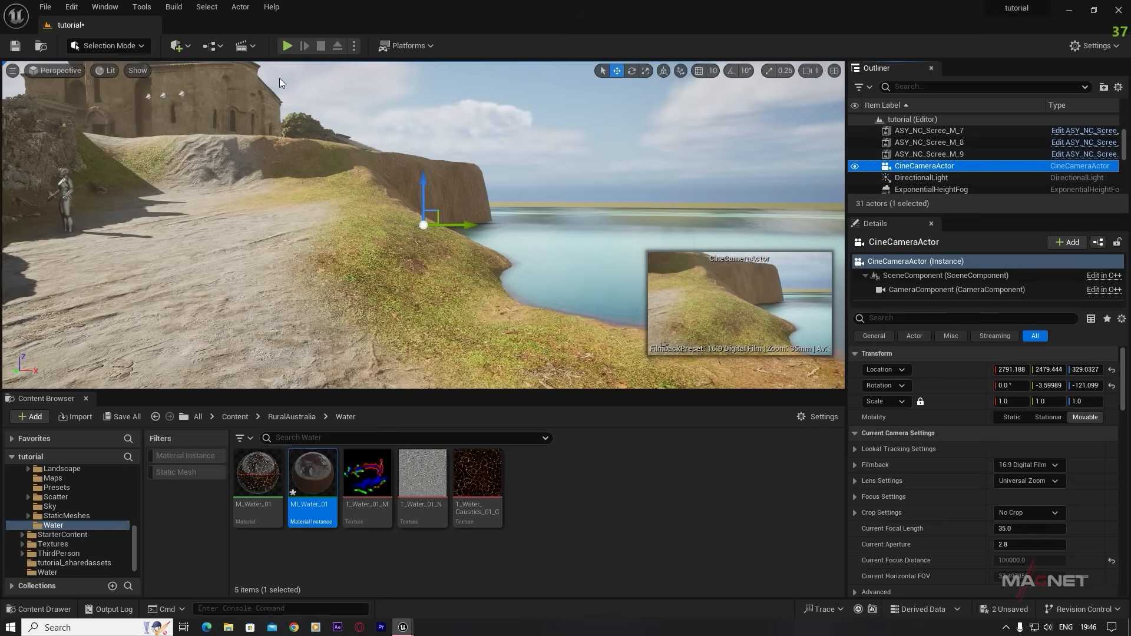
# - Pilot the CineCameraActor in the viewport and turn it slightly toward the cliff
pyautogui.click(55, 70)
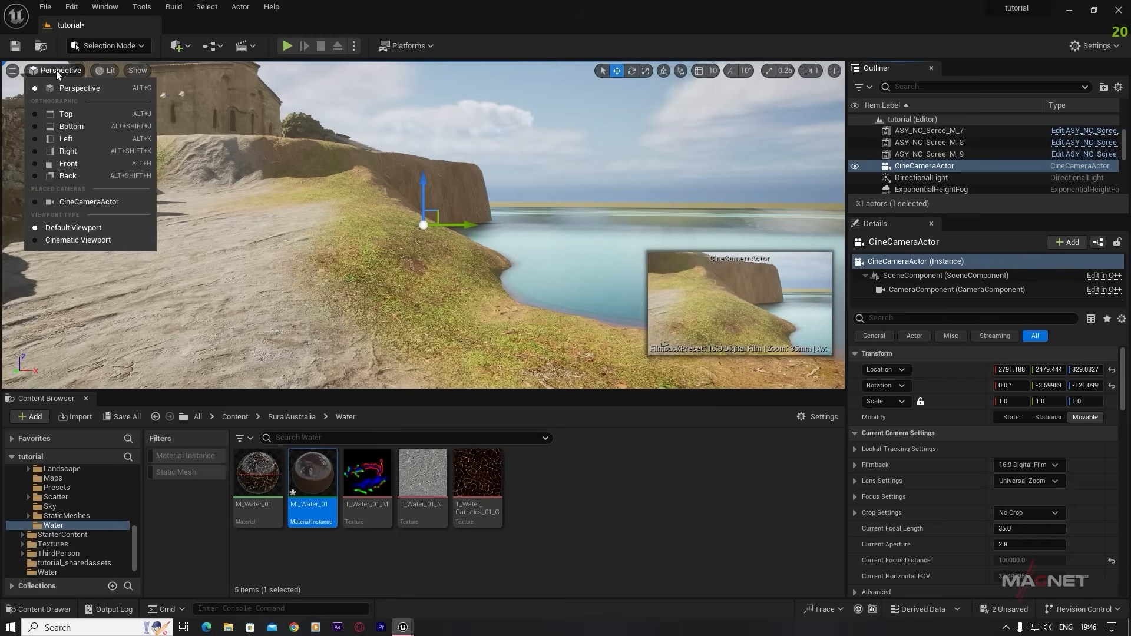
pyautogui.click(89, 203)
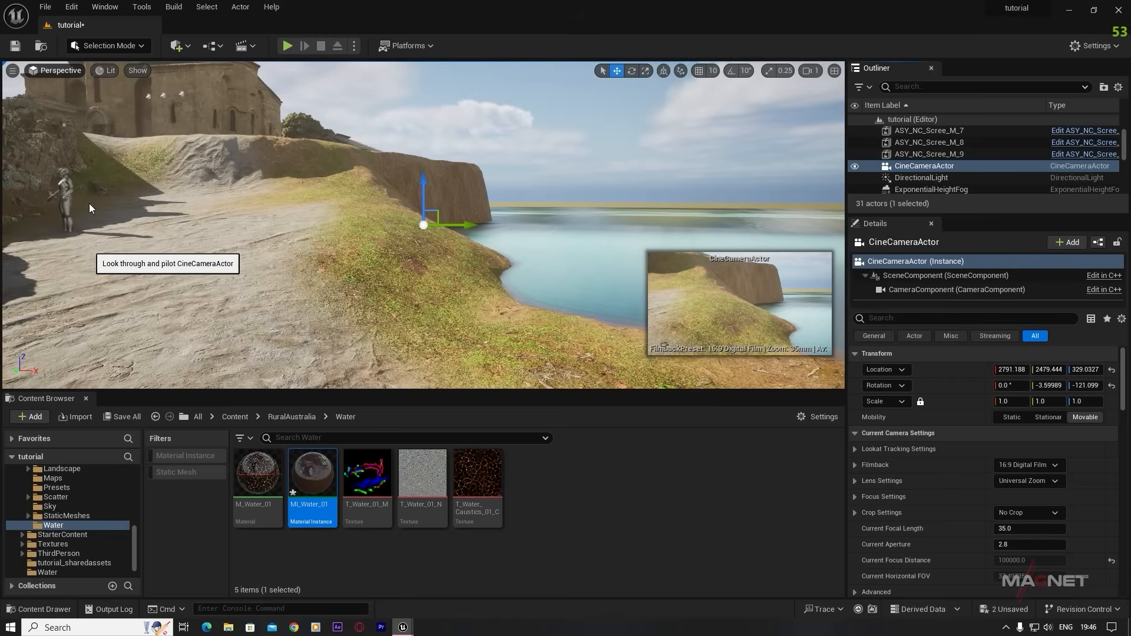
pyautogui.moveTo(327, 179)
pyautogui.mouseDown(button='right')
pyautogui.moveTo(300, 176)
pyautogui.moveTo(354, 176)
pyautogui.moveTo(328, 179)
pyautogui.mouseUp(button='right')
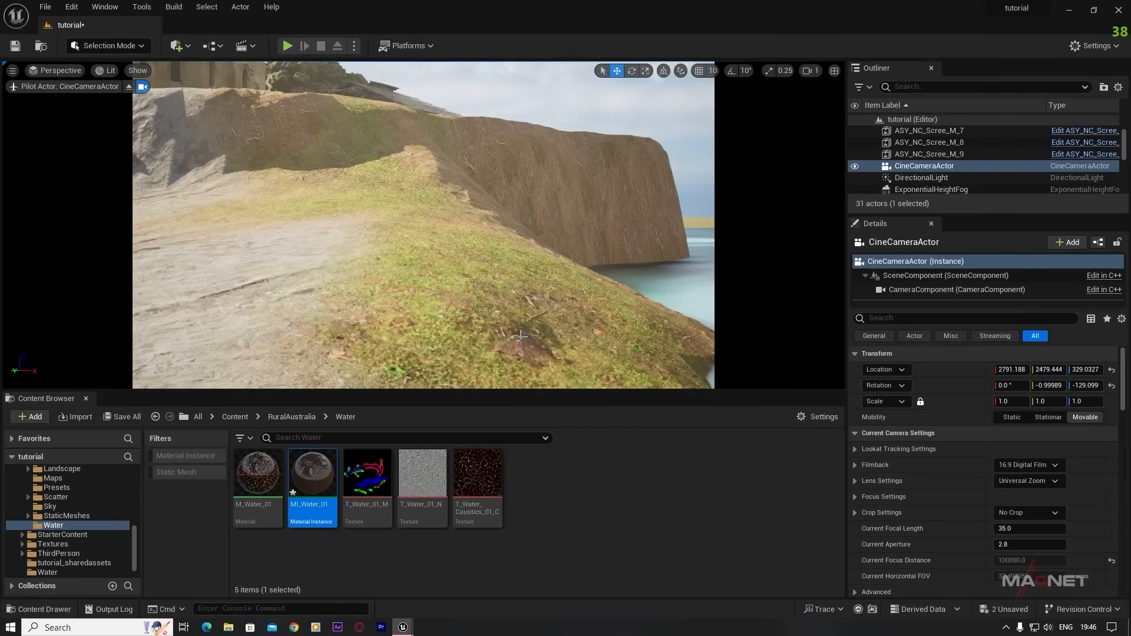
# - Add a level sequence and save it in the Content folder as tutorial_sequence
pyautogui.click(250, 49)
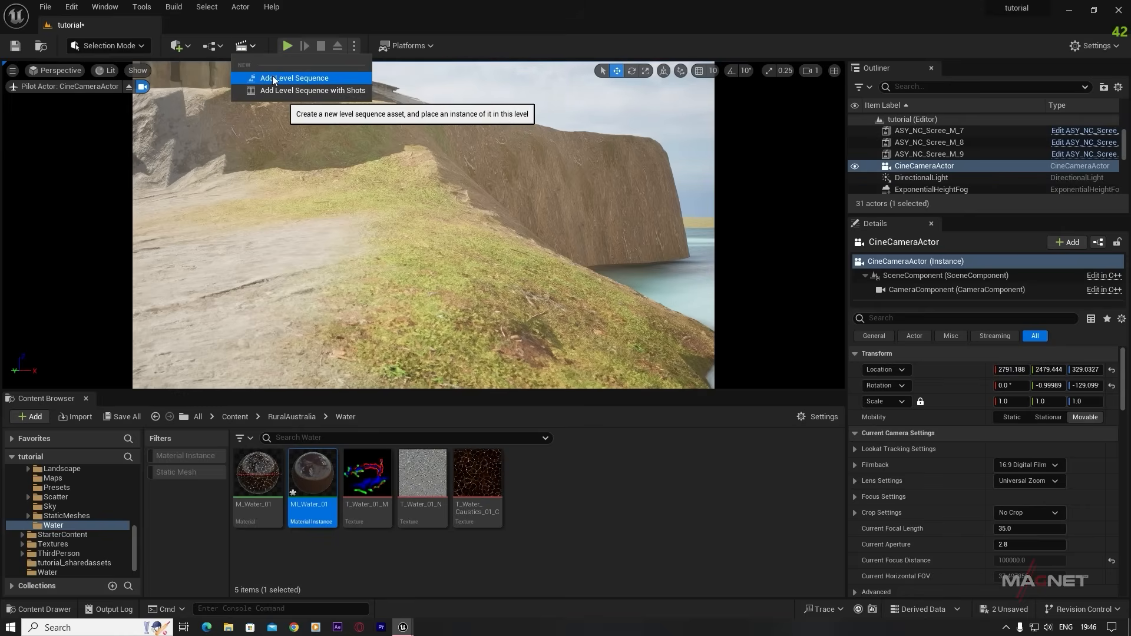
pyautogui.click(289, 78)
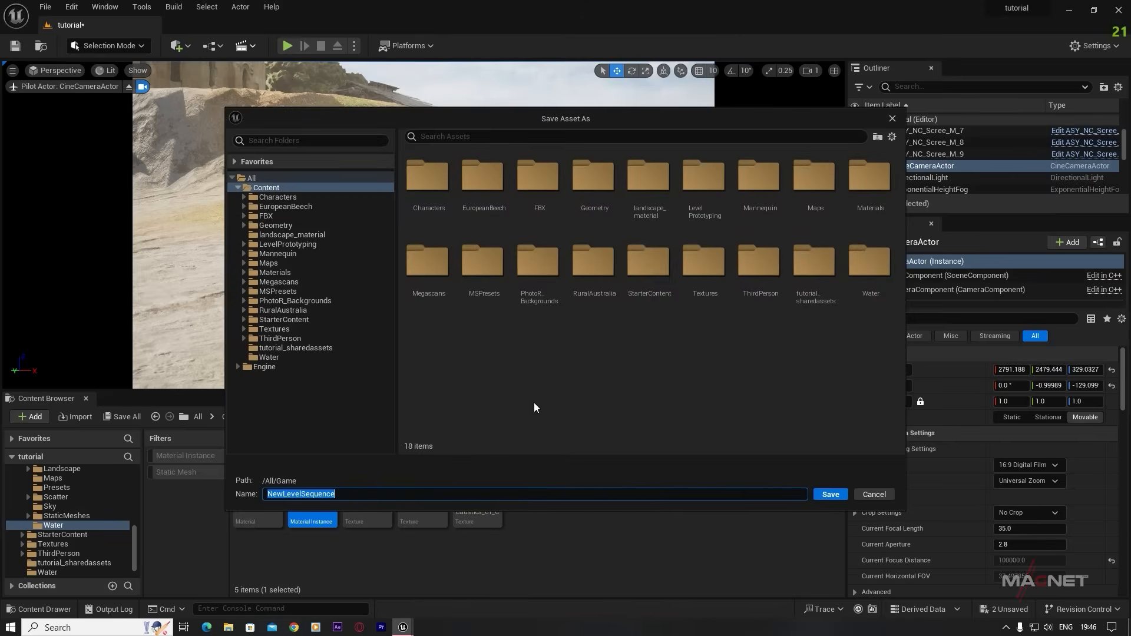
pyautogui.write('tutorial_sequence')
pyautogui.click(829, 495)
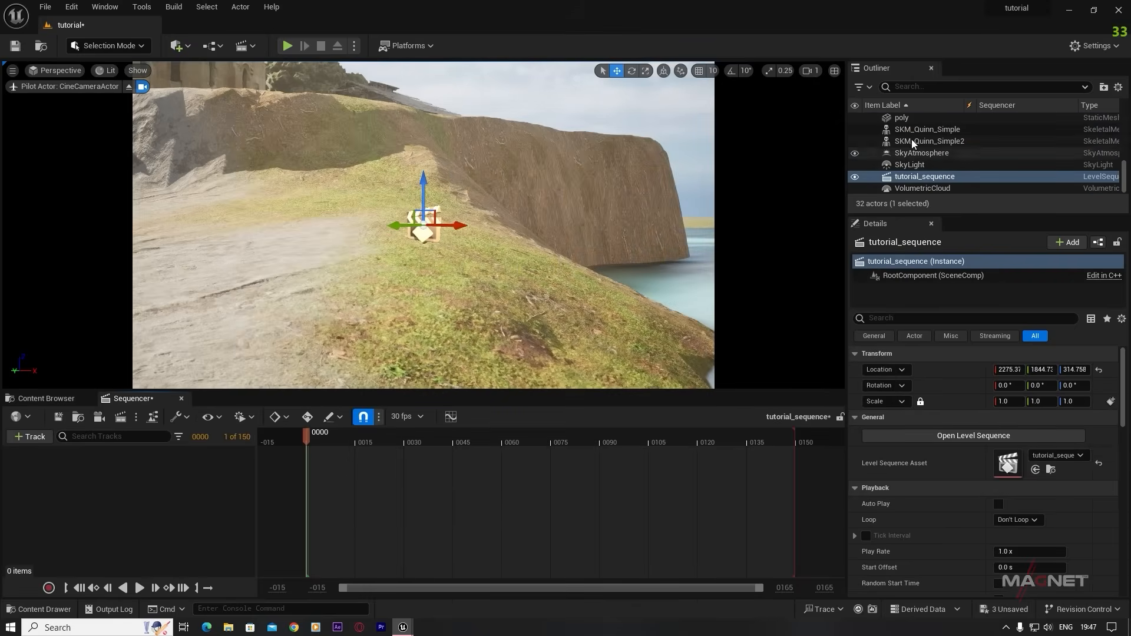
# - Find the CineCameraActor by searching for "cine" and add it as a track in tutorial_sequence
pyautogui.click(917, 86)
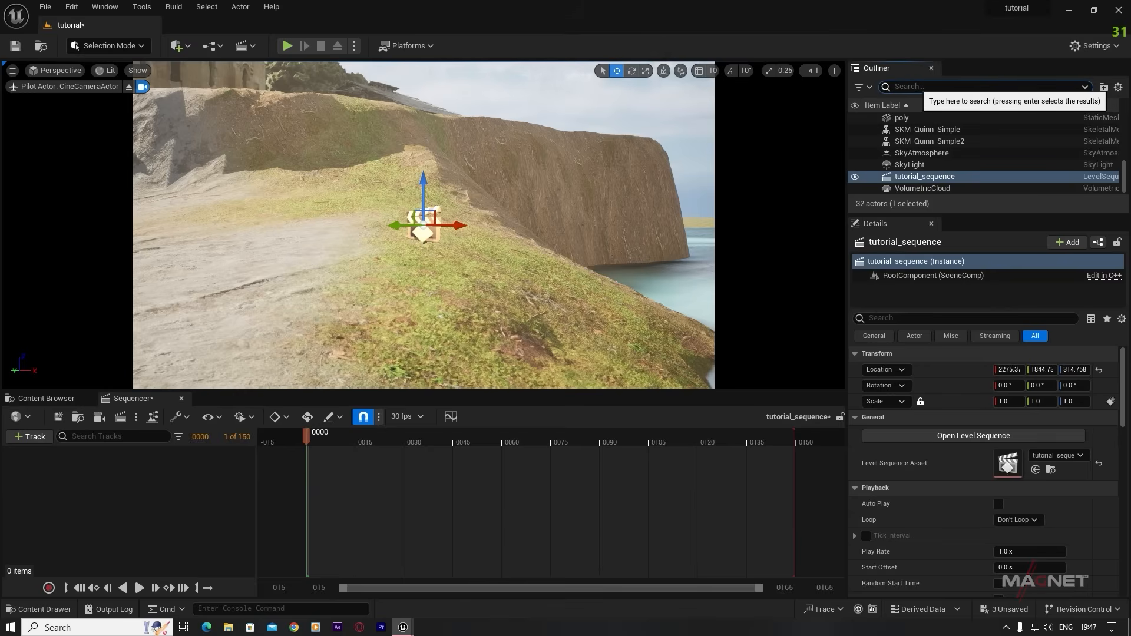
pyautogui.write('cin')
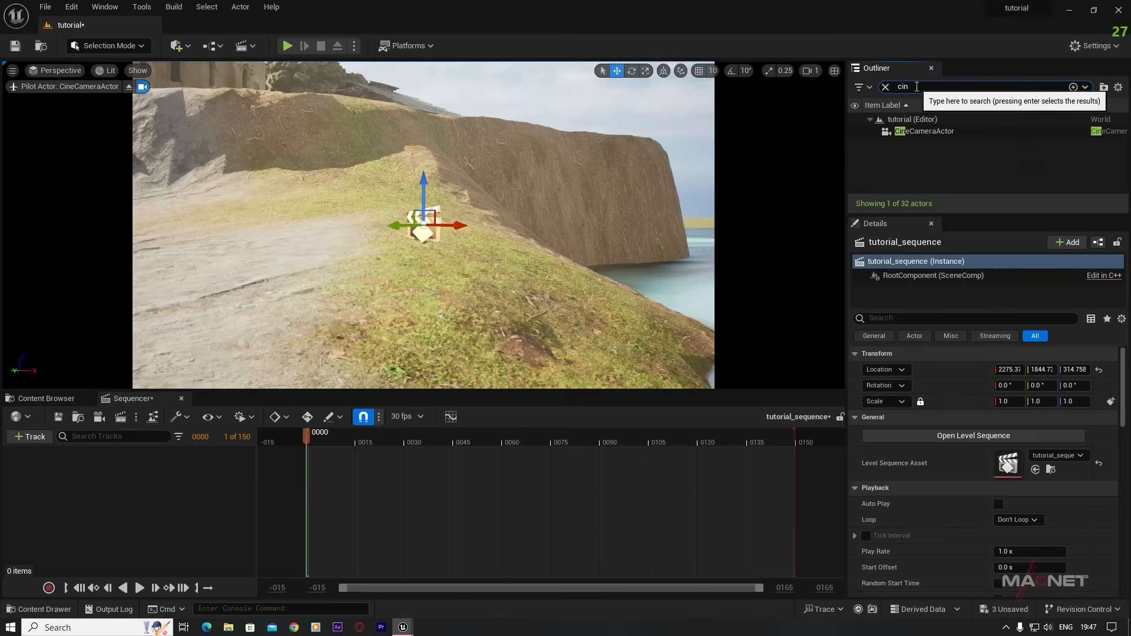
pyautogui.write('e')
pyautogui.click(937, 133)
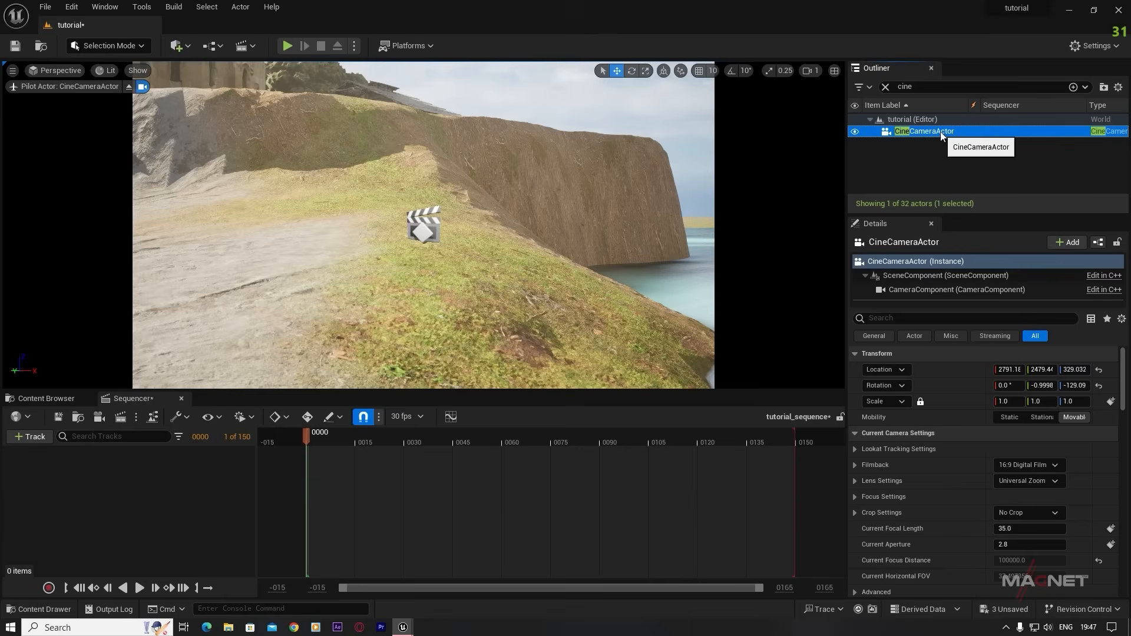
pyautogui.moveTo(941, 133); pyautogui.dragTo(91, 486)
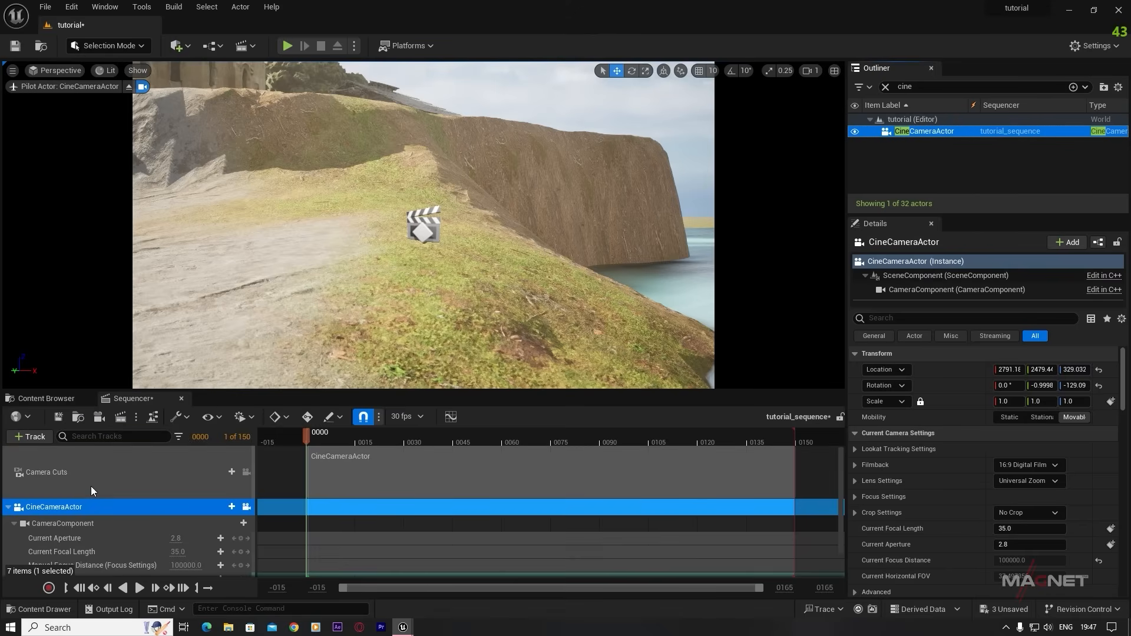
pyautogui.scroll(-1, 84, 478)
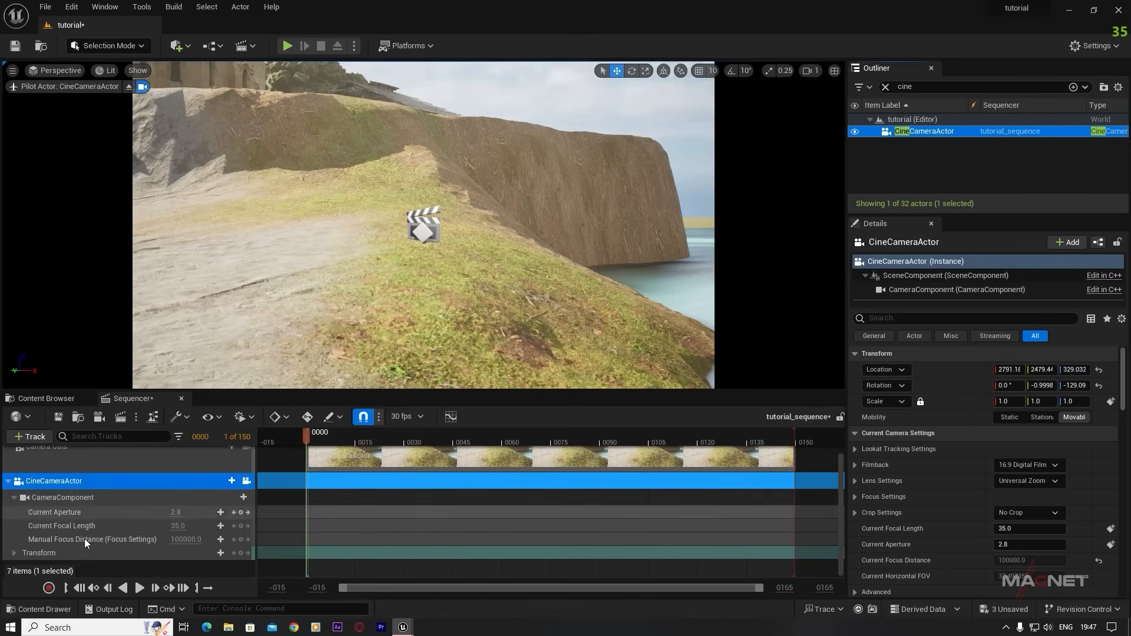
# - Set the camera's Current Focal Length to 15 and reframe the piloted shot toward the lake
pyautogui.click(156, 525)
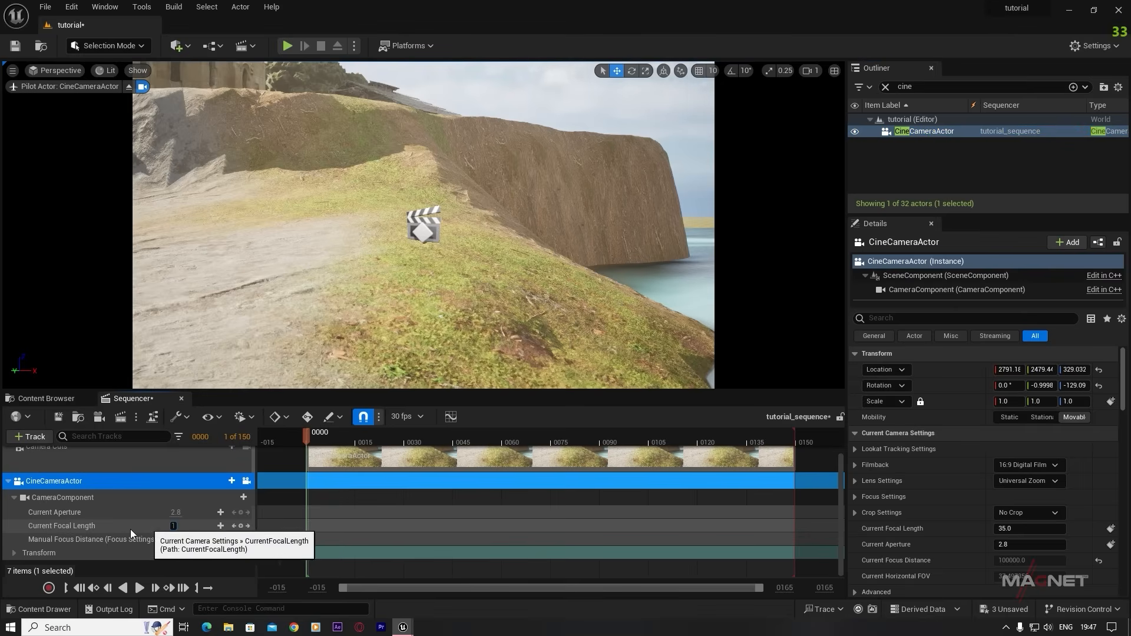
pyautogui.write('15')
pyautogui.press('Return')
pyautogui.click(107, 526)
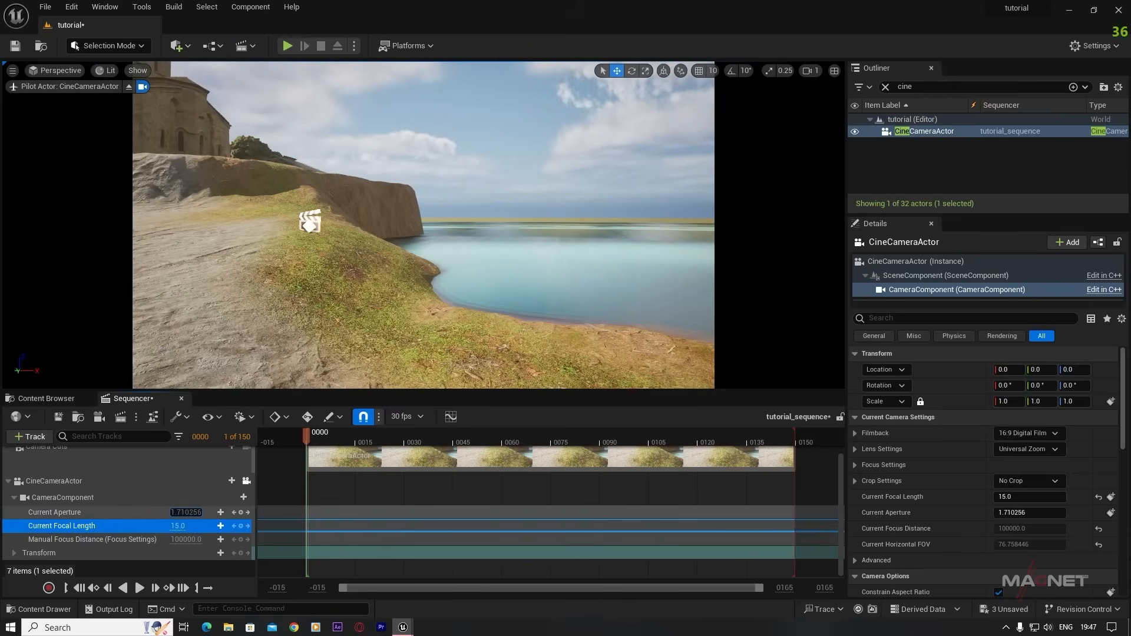
pyautogui.moveTo(426, 296); pyautogui.dragTo(451, 304, button='right')
pyautogui.press('d')
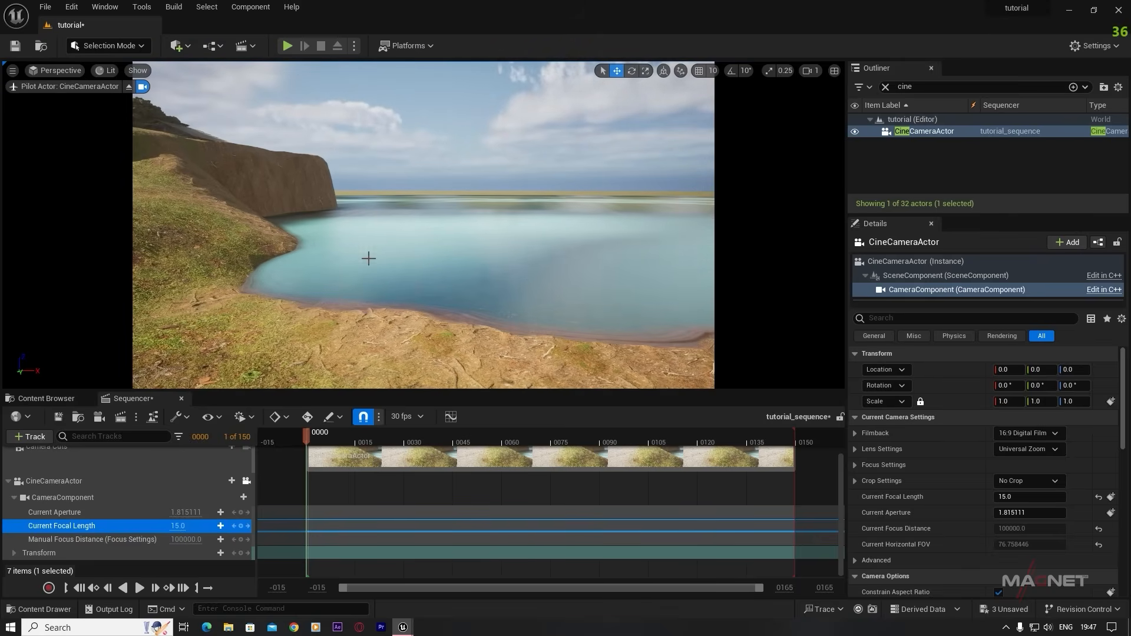
# - Filter the CameraComponent's properties by "refl" and enable the High Quality Translucency Reflections override for Lumen
pyautogui.click(52, 498)
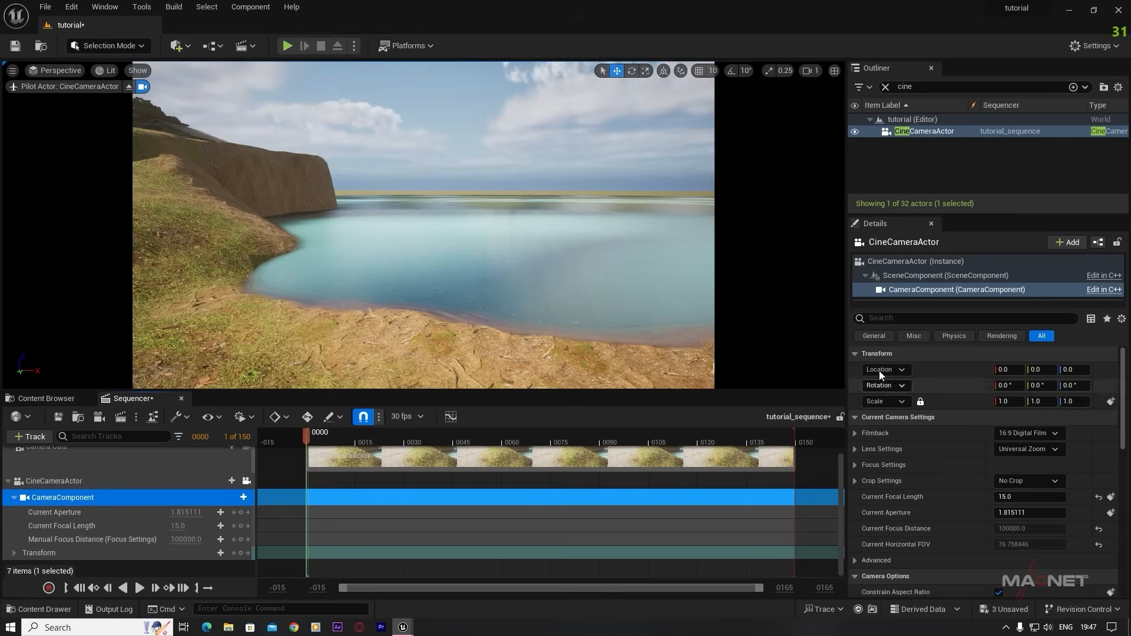
pyautogui.click(900, 320)
pyautogui.write('refl')
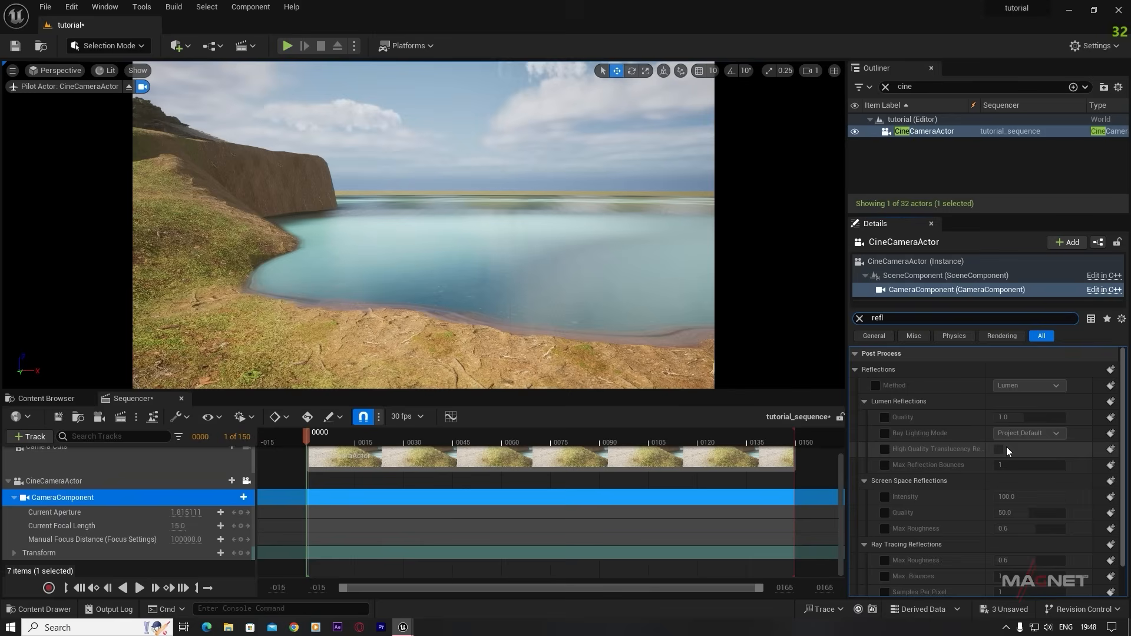
pyautogui.click(885, 450)
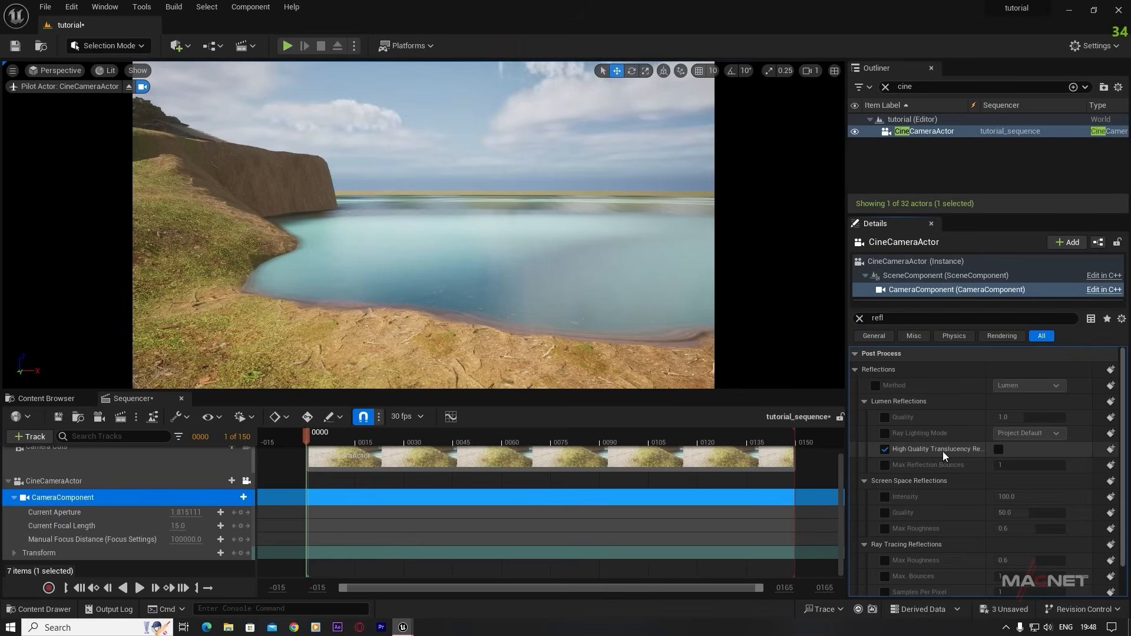
pyautogui.click(999, 449)
# - Switch to Landscape Mode and smooth the steep cliff edge beside the wooden hut with the Smooth sculpt tool
pyautogui.moveTo(424, 225); pyautogui.dragTo(359, 219, button='right')
pyautogui.press('w')
pyautogui.press('w')
pyautogui.press('w')
pyautogui.press('s')
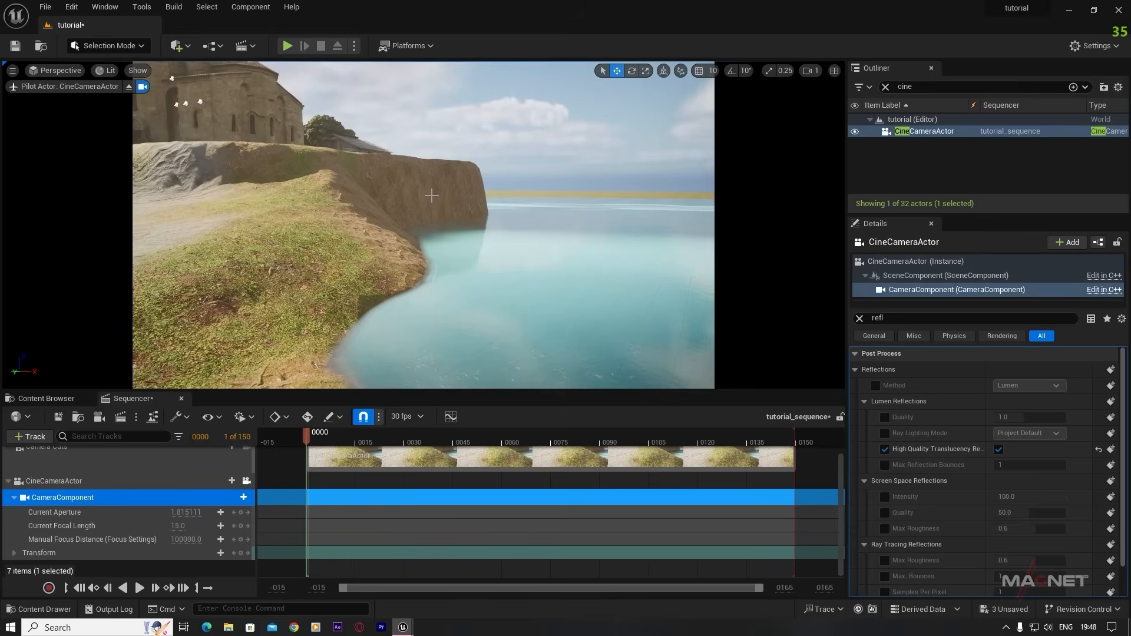
pyautogui.click(135, 48)
pyautogui.click(114, 77)
pyautogui.moveTo(416, 264); pyautogui.dragTo(386, 276, button='right')
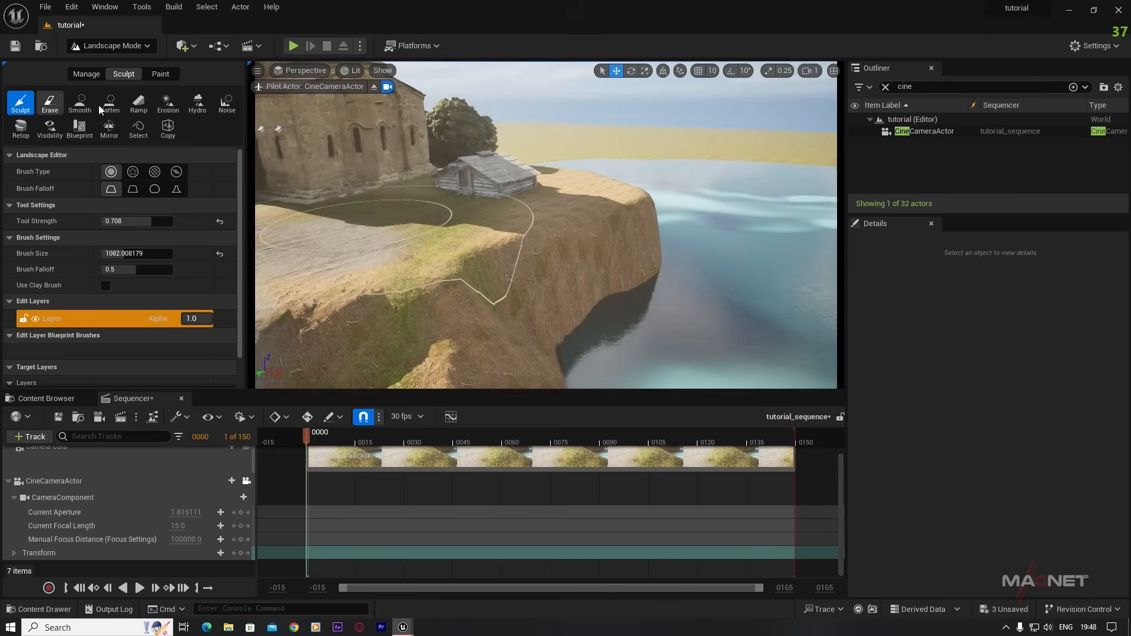
pyautogui.click(82, 105)
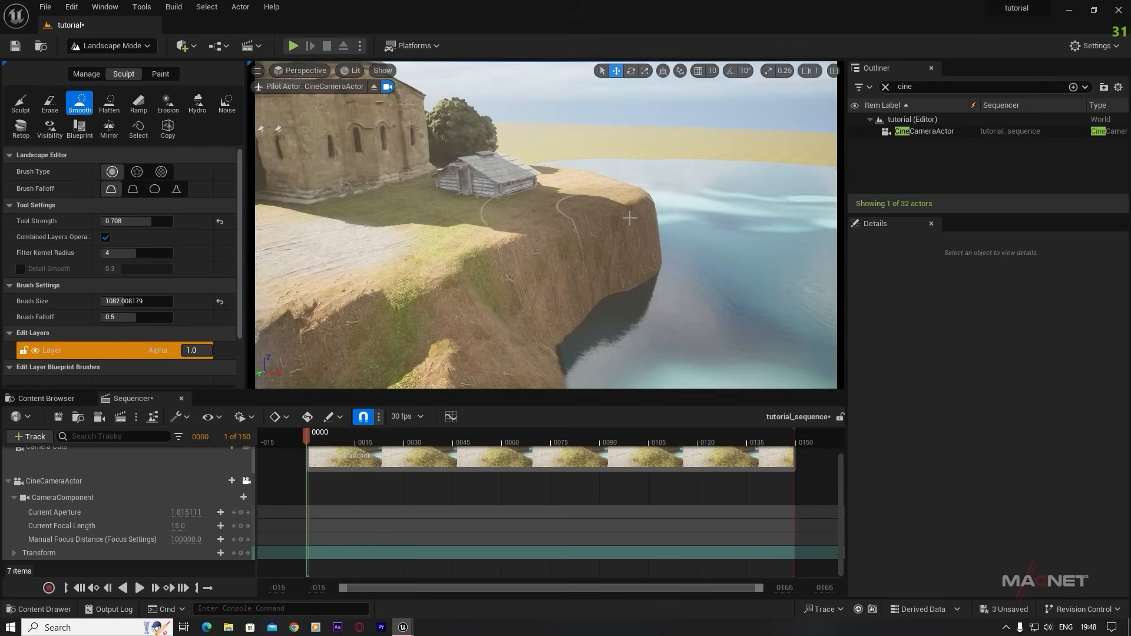
pyautogui.moveTo(629, 218)
pyautogui.mouseDown()
pyautogui.moveTo(576, 265)
pyautogui.moveTo(563, 334)
pyautogui.moveTo(627, 233)
pyautogui.moveTo(613, 183)
pyautogui.mouseUp()
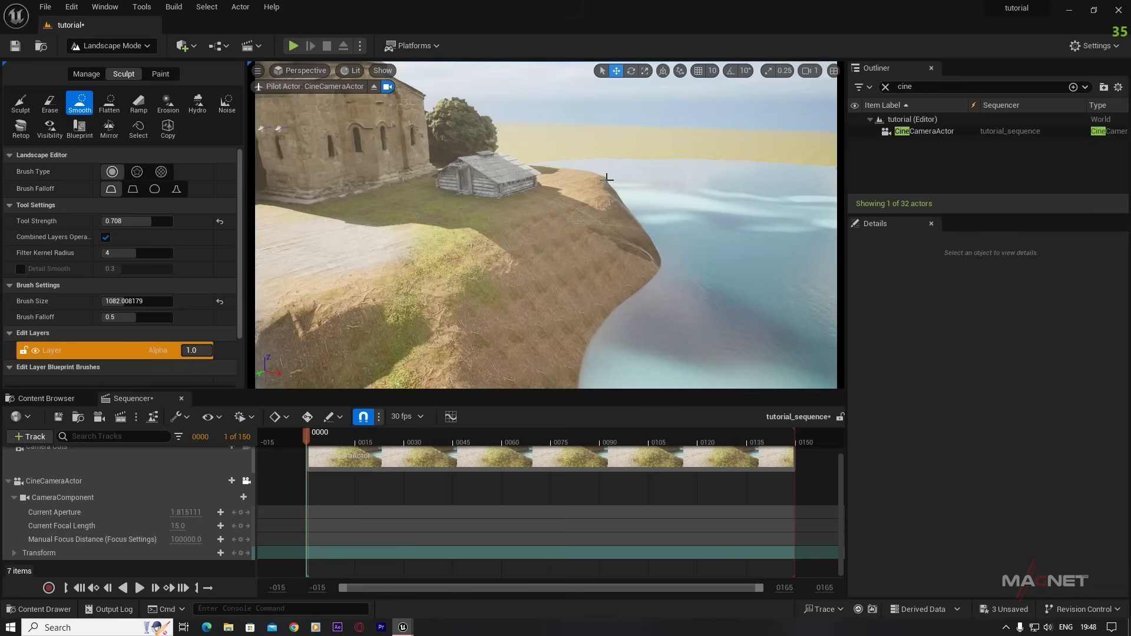
# - Smooth the nearer grassy shoreline along the lake and return to Selection Mode
pyautogui.moveTo(613, 197); pyautogui.dragTo(583, 231, button='right')
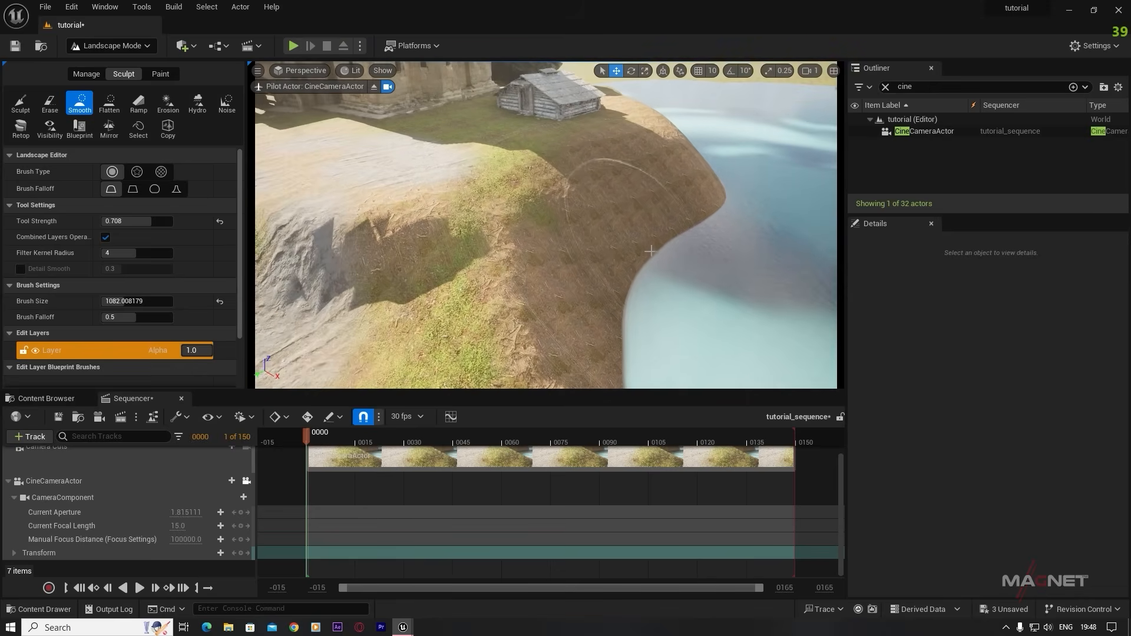
pyautogui.moveTo(649, 244); pyautogui.dragTo(611, 229, button='right')
pyautogui.moveTo(566, 260)
pyautogui.mouseDown(button='right')
pyautogui.moveTo(607, 289)
pyautogui.moveTo(566, 260)
pyautogui.mouseUp(button='right')
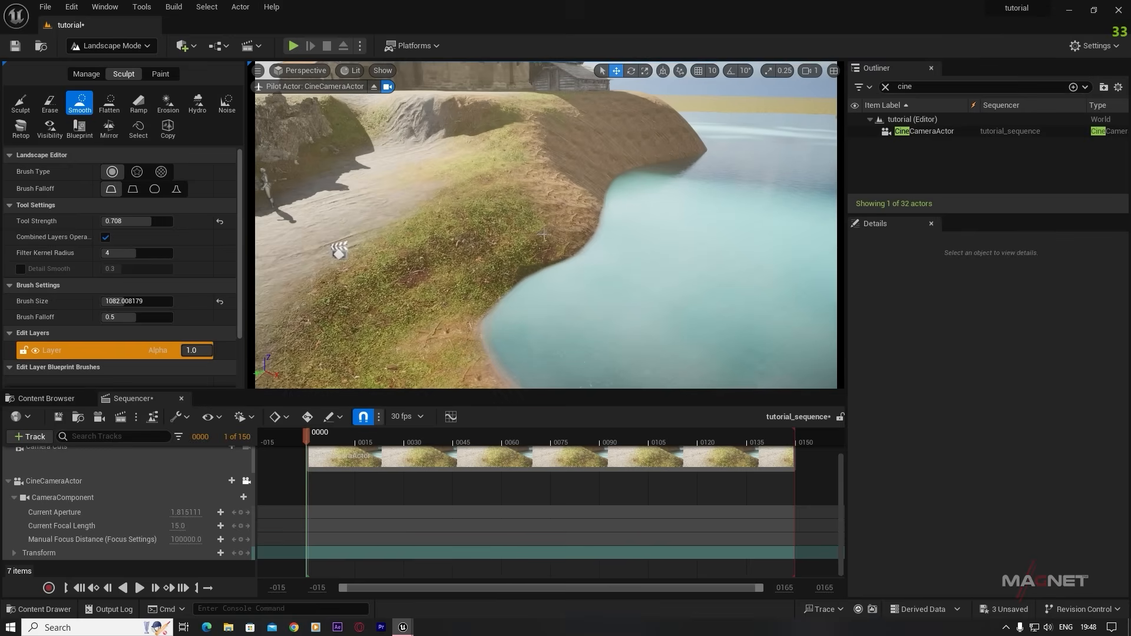
pyautogui.moveTo(583, 213); pyautogui.dragTo(582, 201)
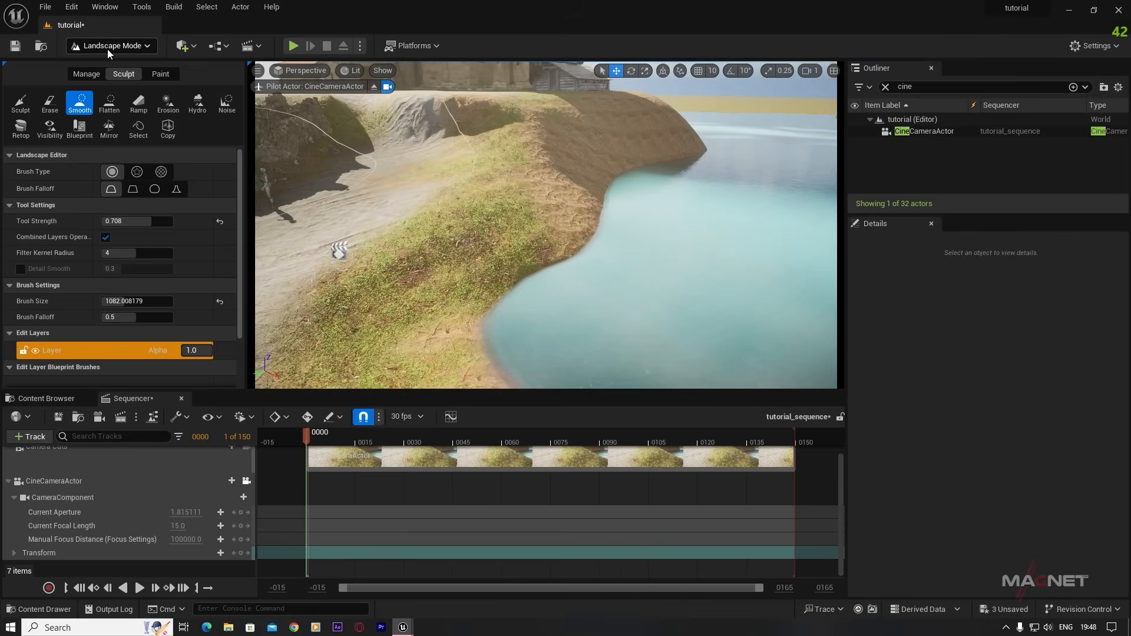
pyautogui.click(129, 46)
pyautogui.click(115, 65)
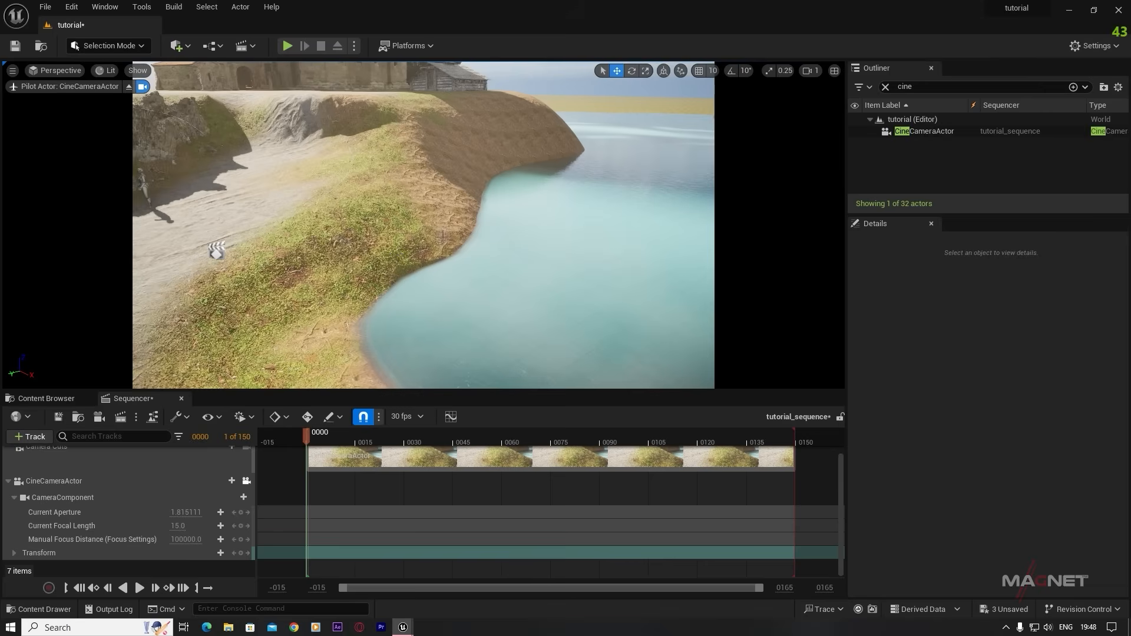
# - Duplicate the rocky cliff beside the sandy path and place the copy on the lake's shoreline
pyautogui.moveTo(331, 88); pyautogui.dragTo(294, 70, button='right')
pyautogui.click(335, 101)
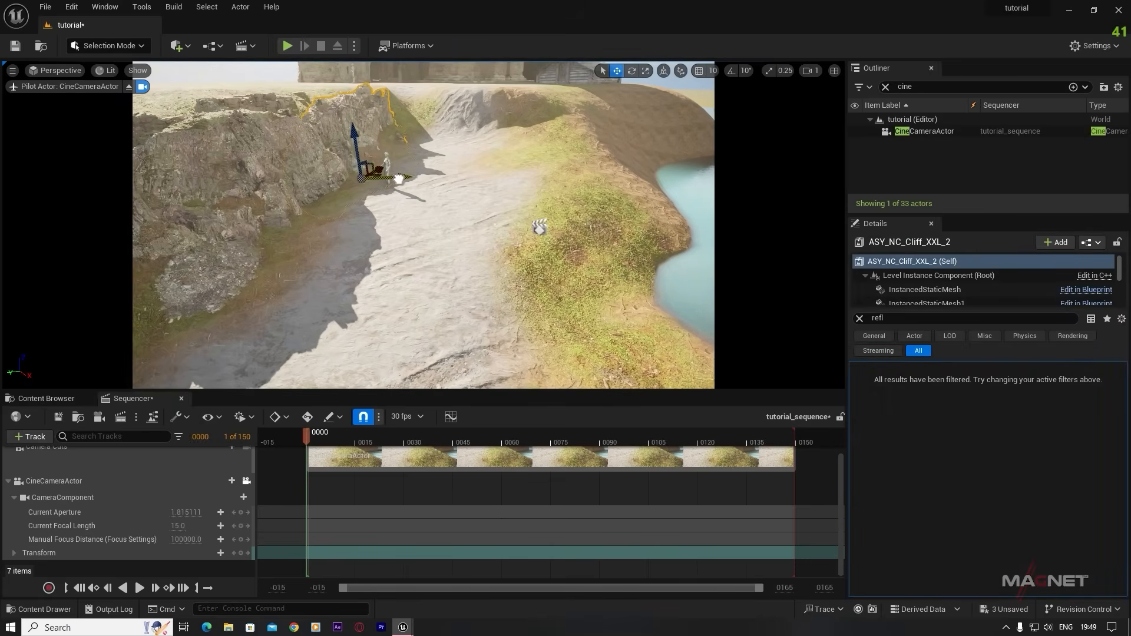
pyautogui.keyDown('alt'); pyautogui.moveTo(399, 179); pyautogui.dragTo(669, 194); pyautogui.keyUp('alt')
pyautogui.moveTo(670, 194); pyautogui.dragTo(701, 177, button='right')
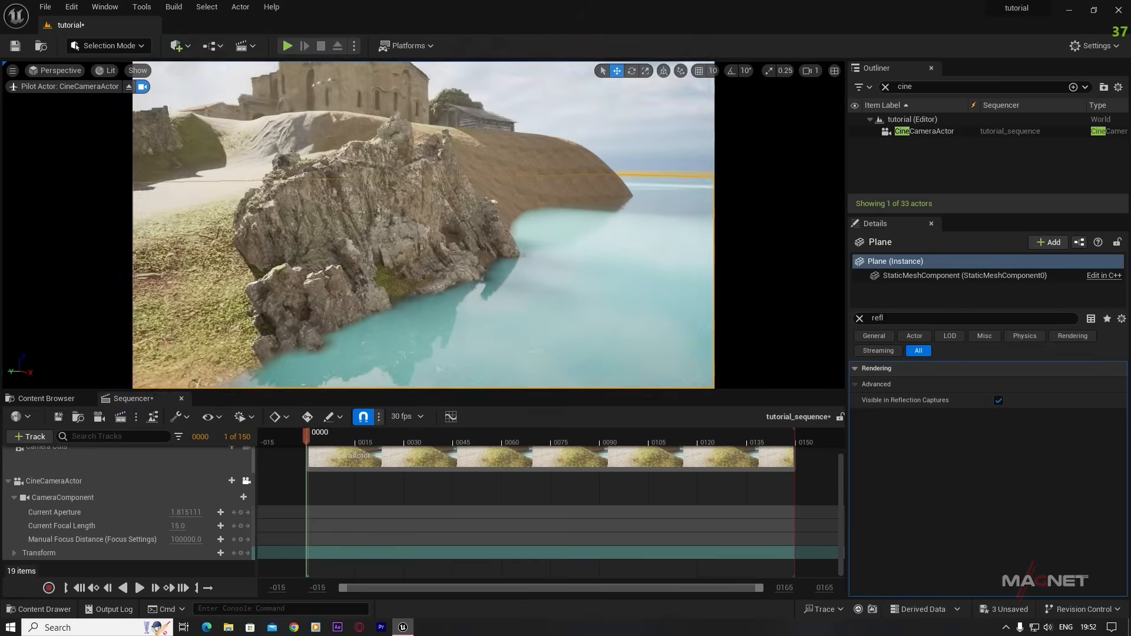
# - Open the MI_Water_01 material instance and set its Mask B - Light colour to black
pyautogui.moveTo(424, 224); pyautogui.dragTo(418, 302, button='right')
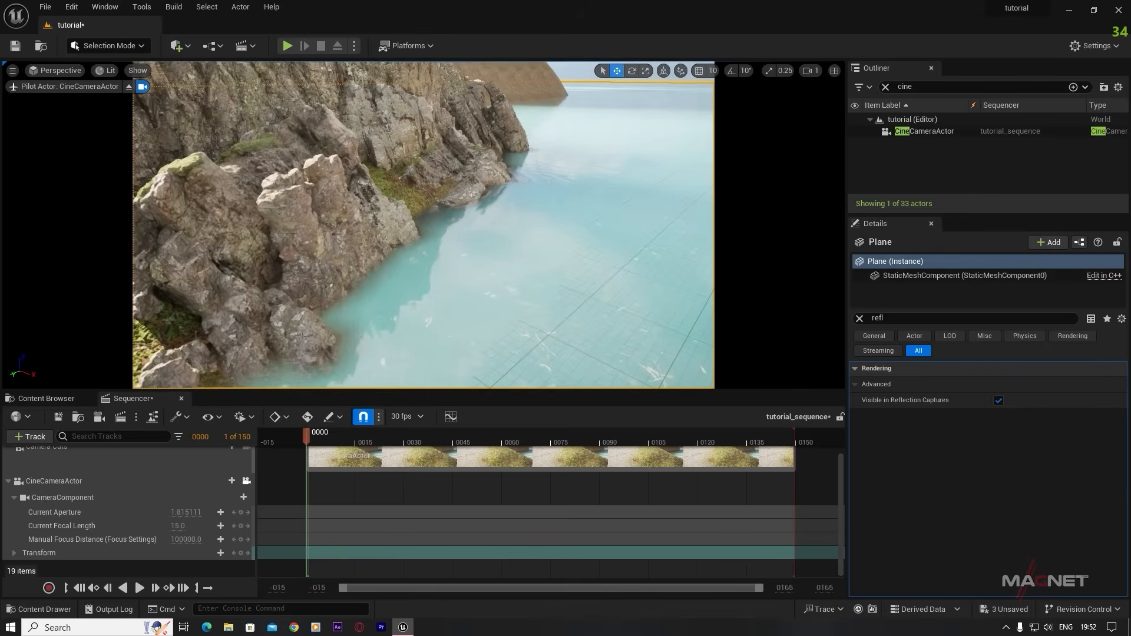
pyautogui.click(42, 401)
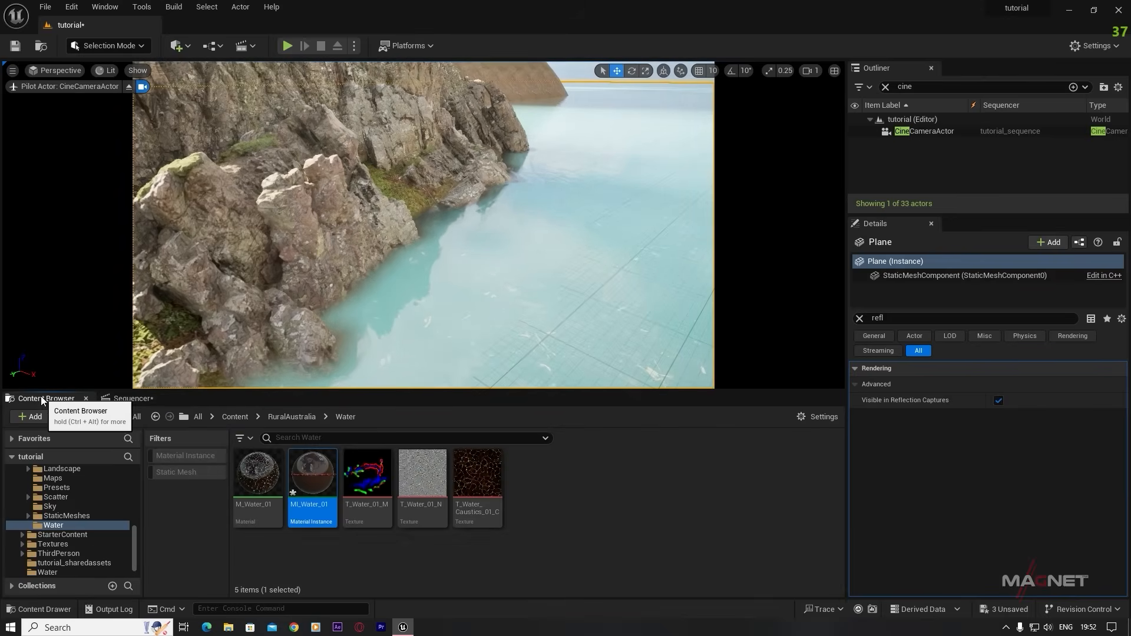
pyautogui.doubleClick(318, 476)
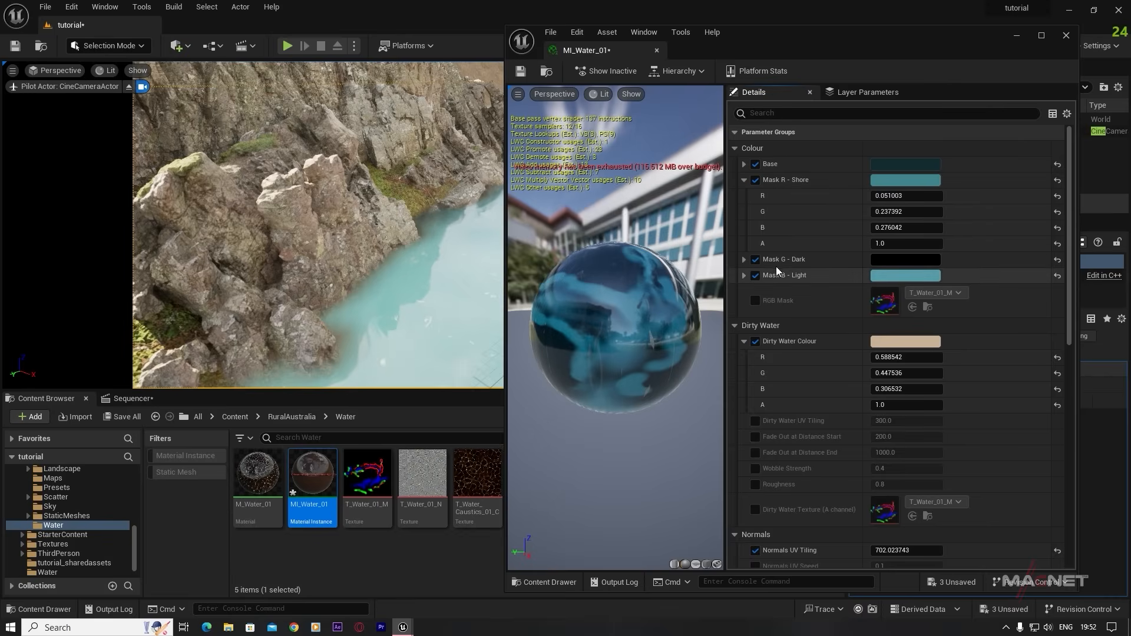
pyautogui.click(904, 277)
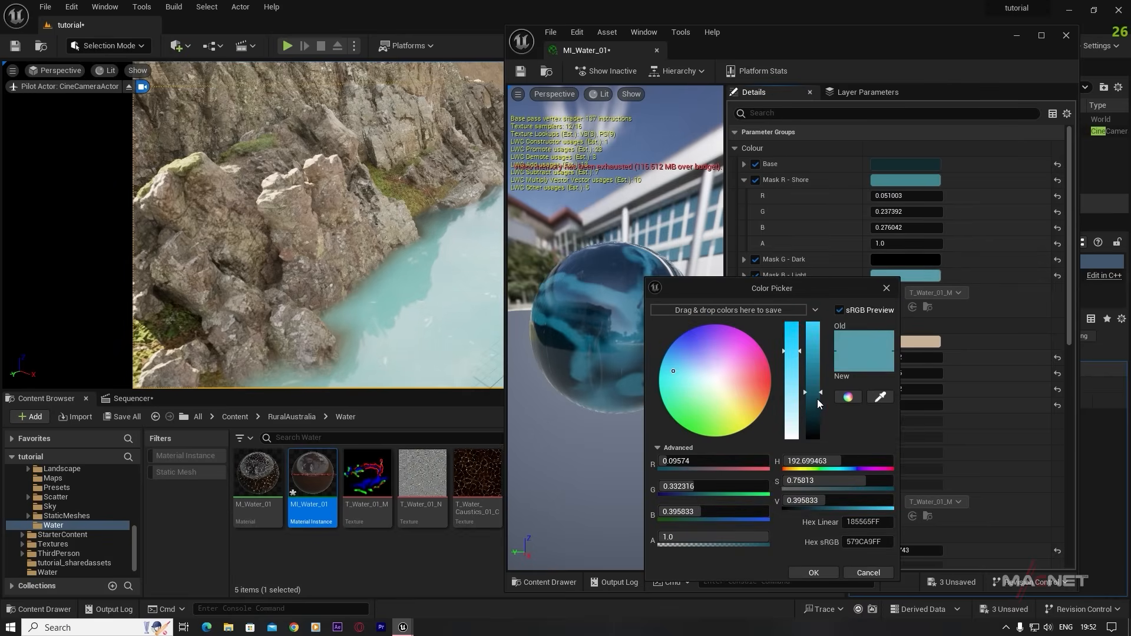
pyautogui.moveTo(818, 403); pyautogui.dragTo(817, 439)
pyautogui.click(825, 575)
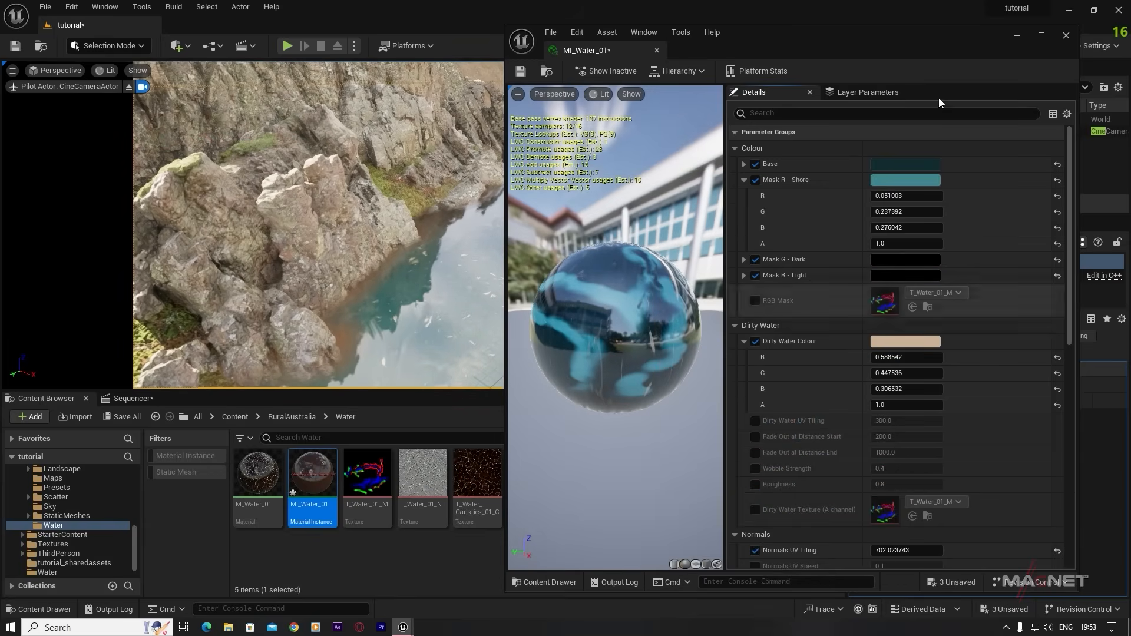
# - Save the MI_Water_01 material instance, return to the level and select the large cliff at the lake's edge
pyautogui.click(521, 72)
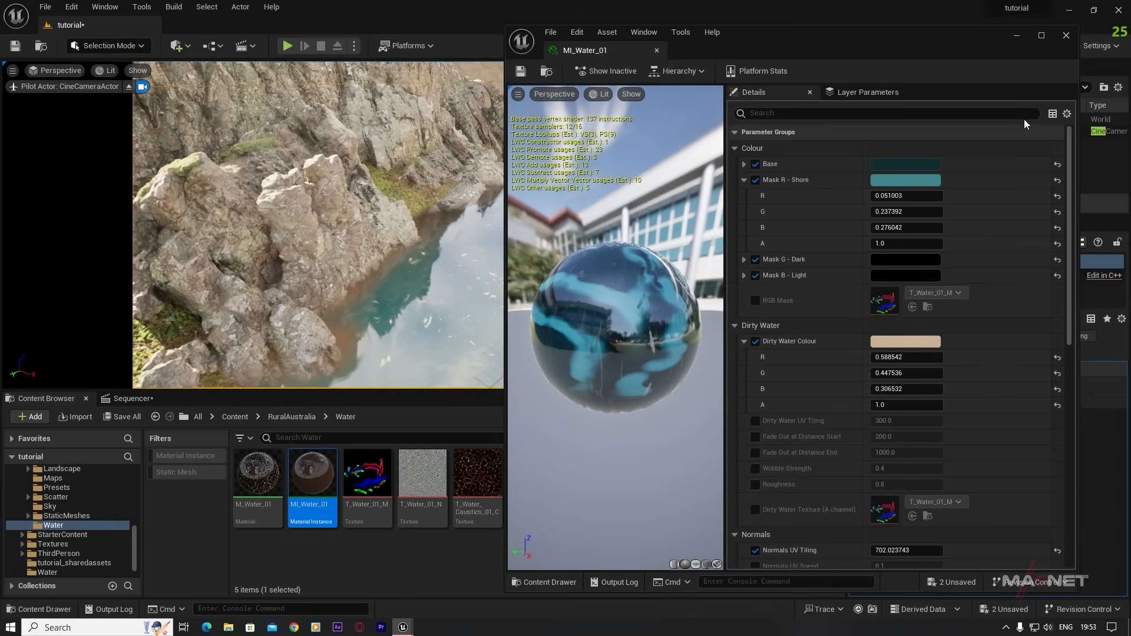
pyautogui.click(1017, 36)
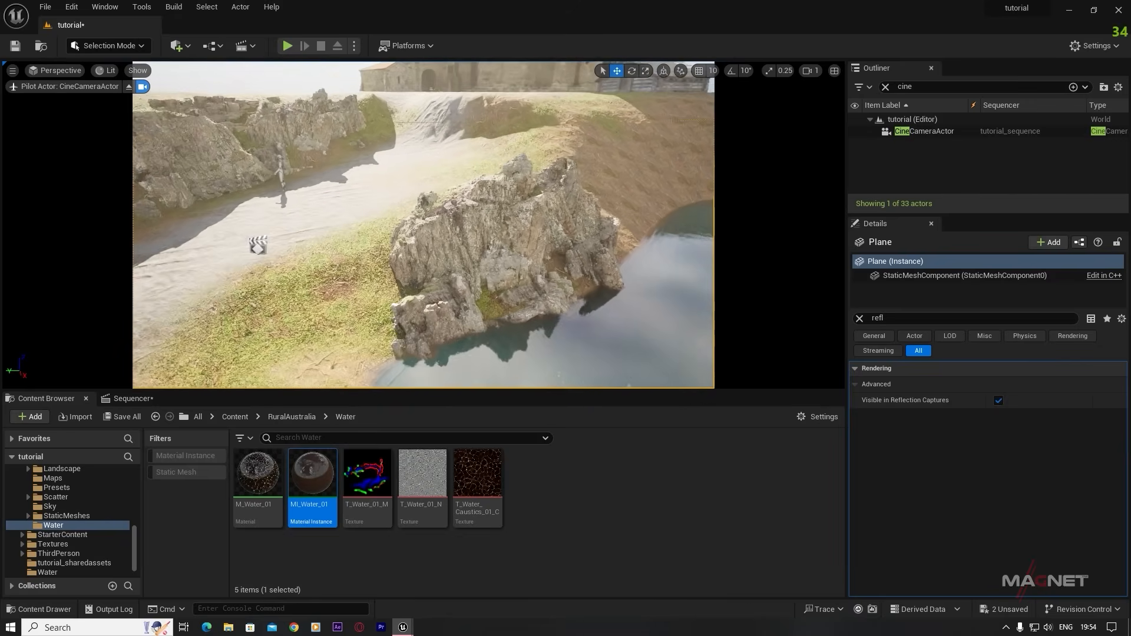
pyautogui.click(514, 298)
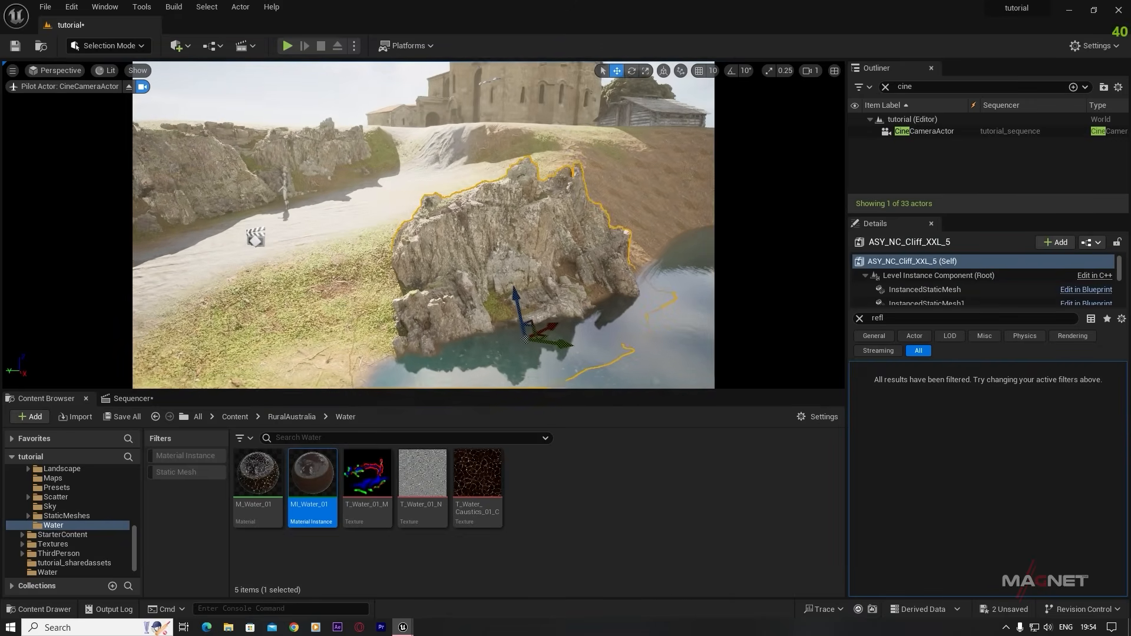
pyautogui.moveTo(476, 307); pyautogui.dragTo(460, 307, button='right')
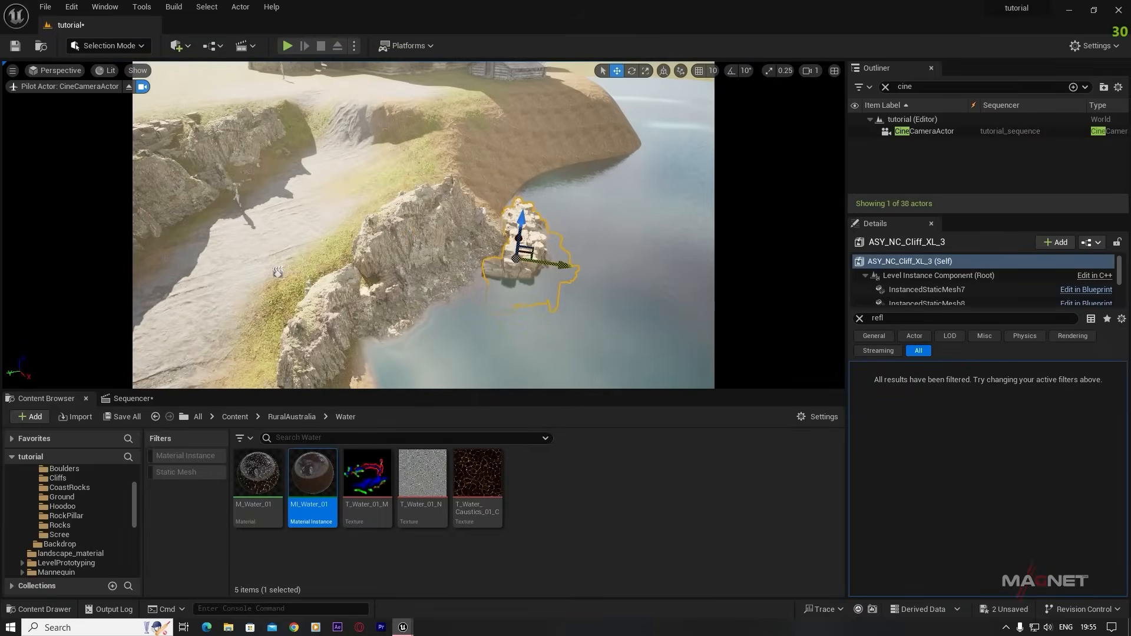
# - Examine the stepped rock cliff up close where it meets the water
pyautogui.moveTo(528, 347); pyautogui.dragTo(525, 303, button='right')
pyautogui.press('w')
pyautogui.press('w')
pyautogui.moveTo(444, 287); pyautogui.dragTo(482, 329, button='right')
pyautogui.moveTo(430, 217); pyautogui.dragTo(487, 199, button='right')
pyautogui.press('d')
pyautogui.press('a')
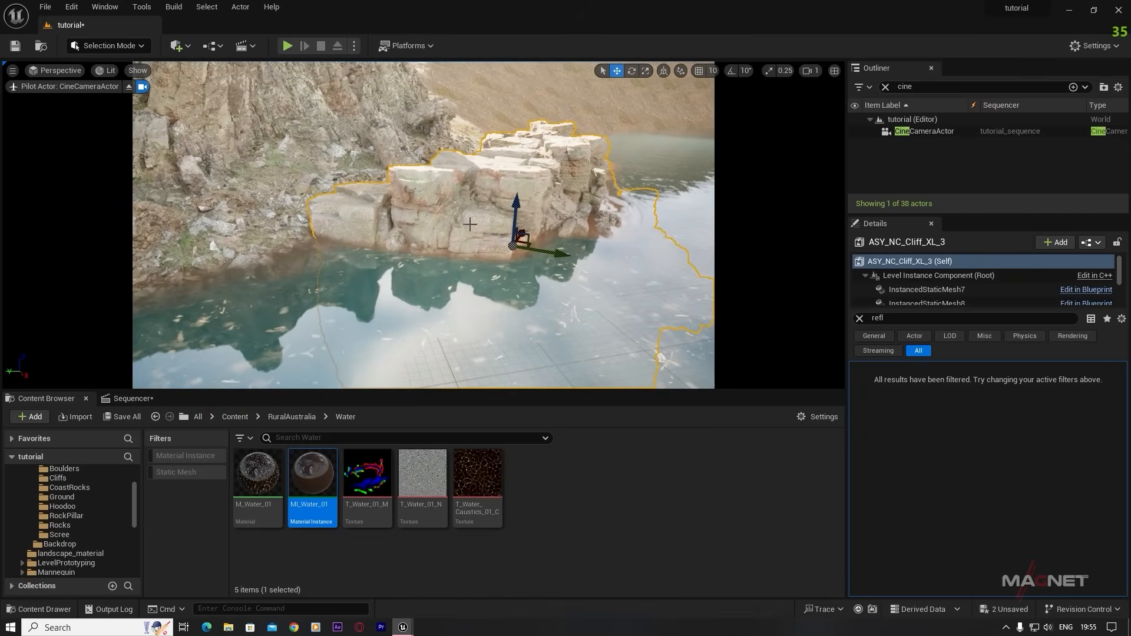
# - Open the static mesh S_Cracked_Nordic_Beach_Ground_vdymaajqx_high from the Megascans/3D_Assets folder and inspect the whole rock
pyautogui.scroll(3, 83, 495)
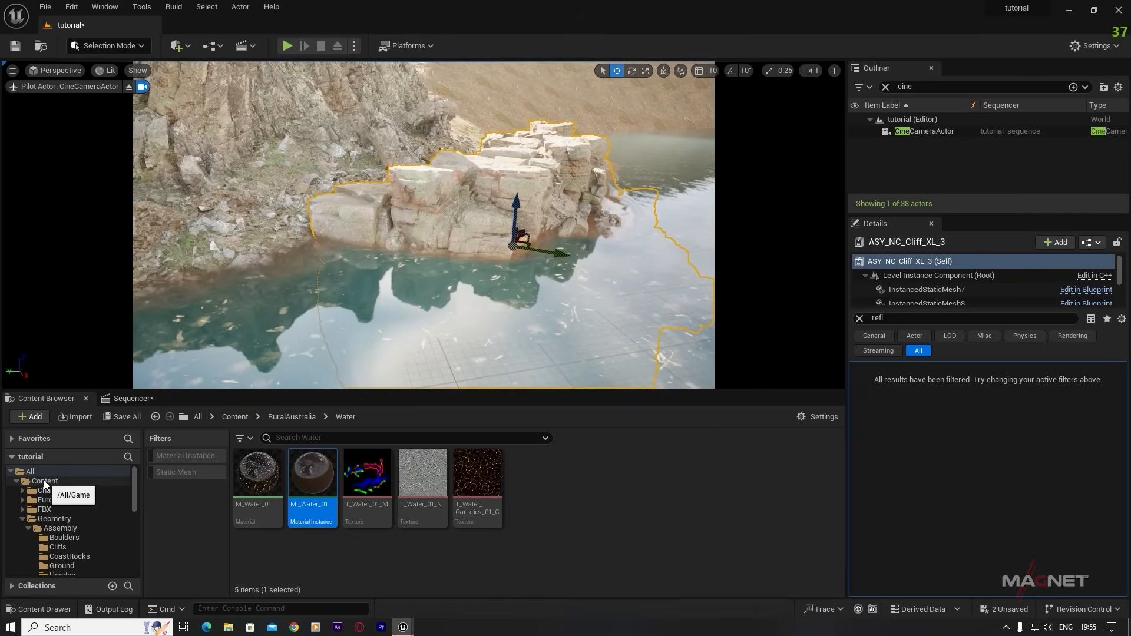
pyautogui.click(44, 482)
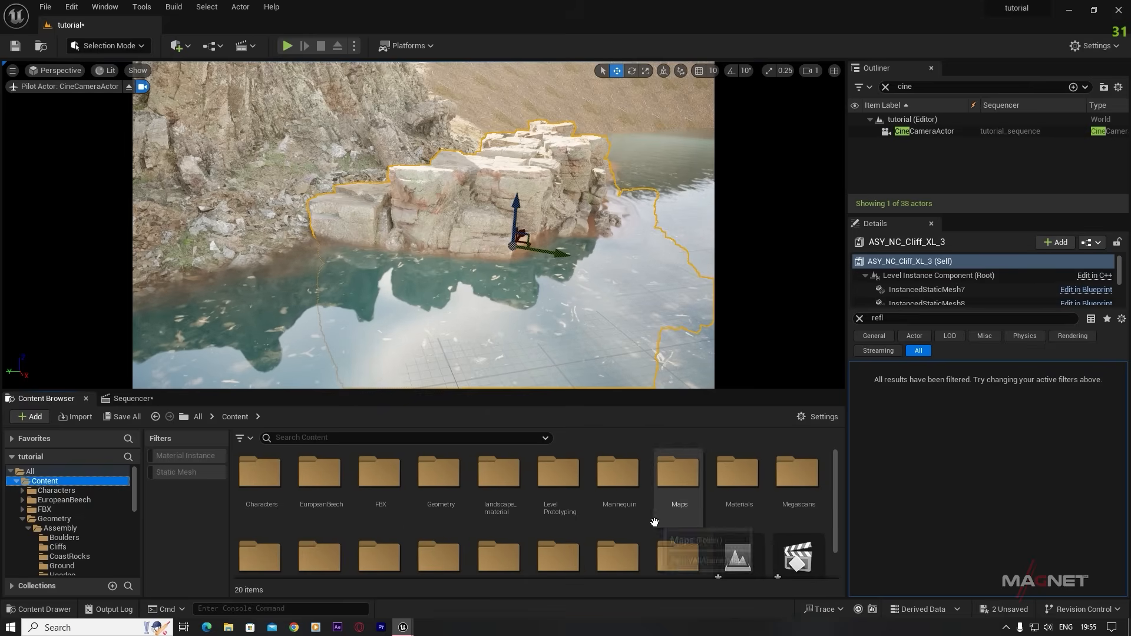
pyautogui.doubleClick(791, 480)
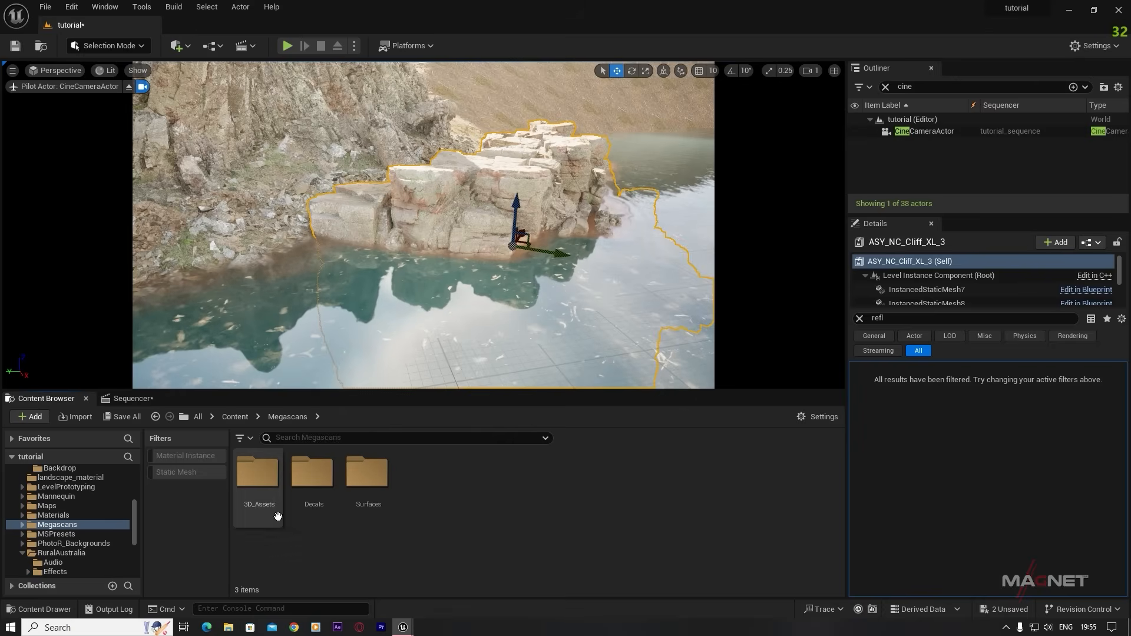
pyautogui.doubleClick(263, 475)
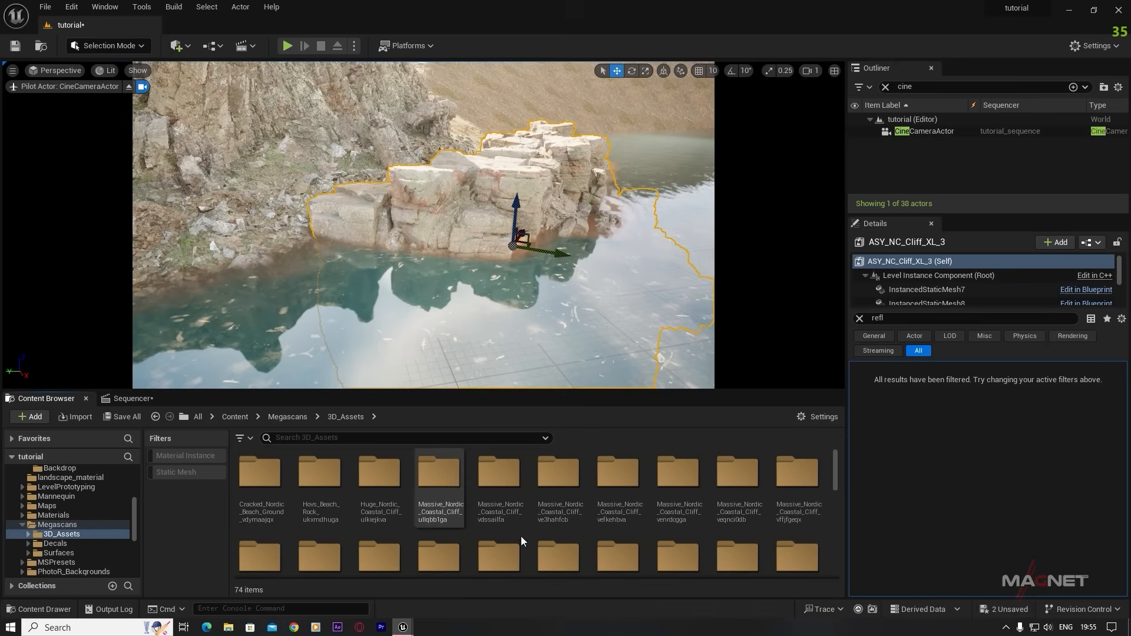
pyautogui.doubleClick(260, 475)
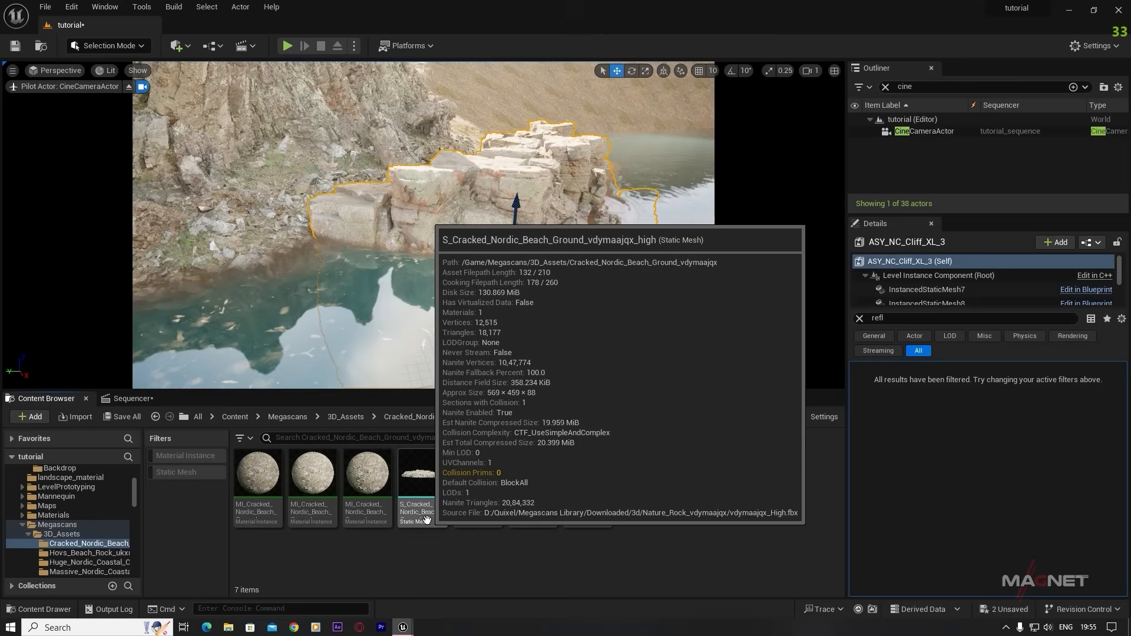
pyautogui.doubleClick(428, 481)
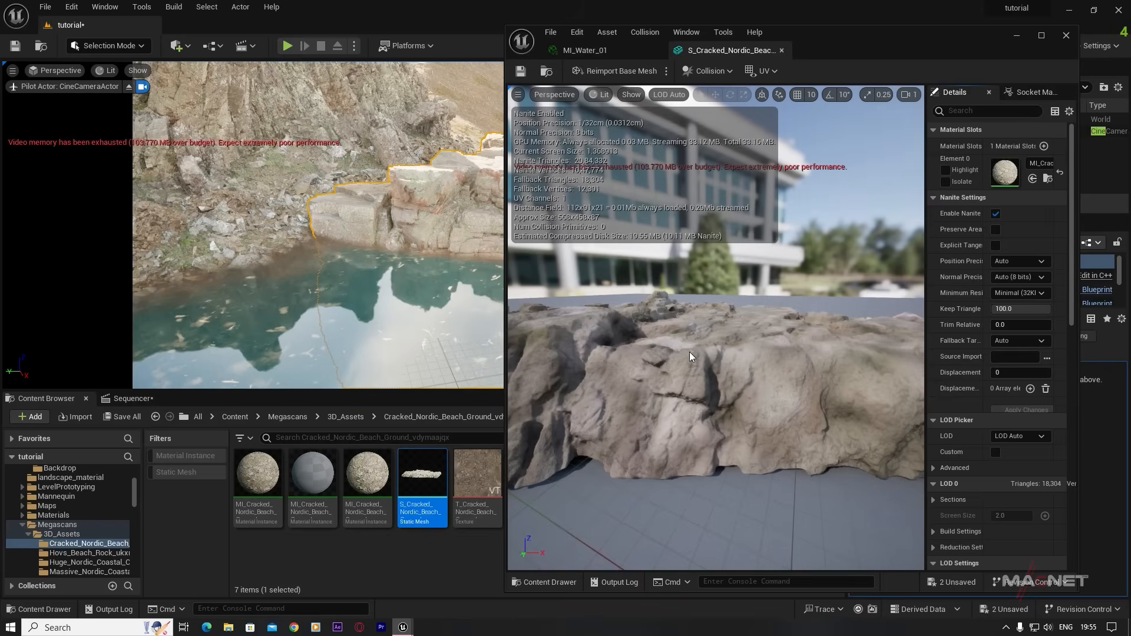
pyautogui.moveTo(768, 310)
pyautogui.mouseDown(button='right')
pyautogui.moveTo(737, 318)
pyautogui.moveTo(766, 354)
pyautogui.moveTo(768, 309)
pyautogui.mouseUp(button='right')
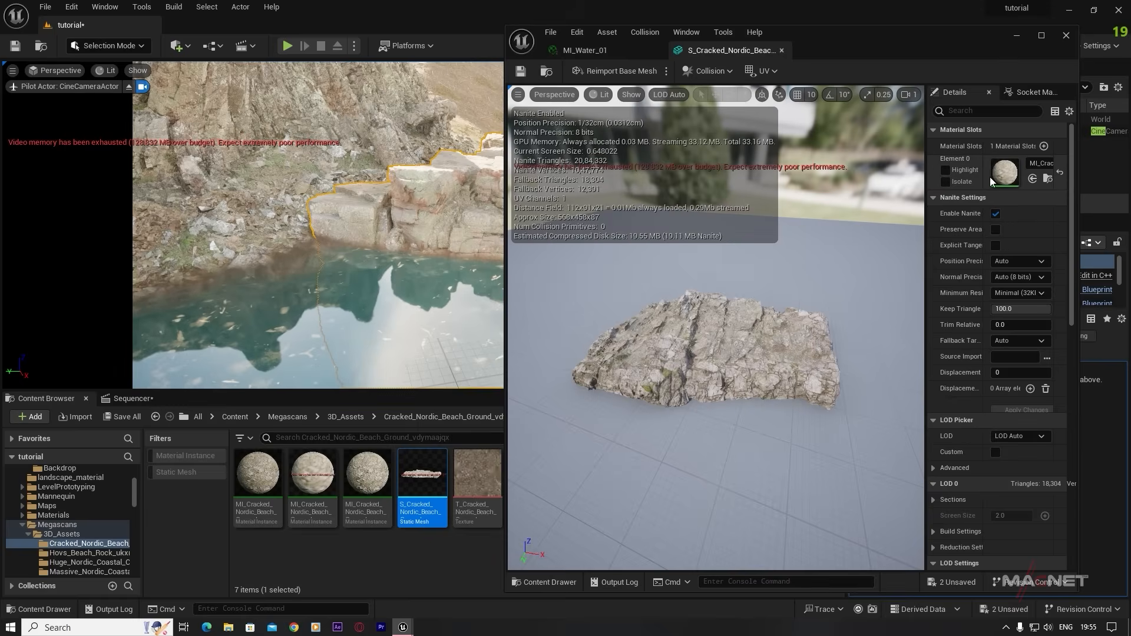
# - Open the mesh's assigned material instance and its parent material M_MS_Nordic_Default_Material
pyautogui.click(1048, 178)
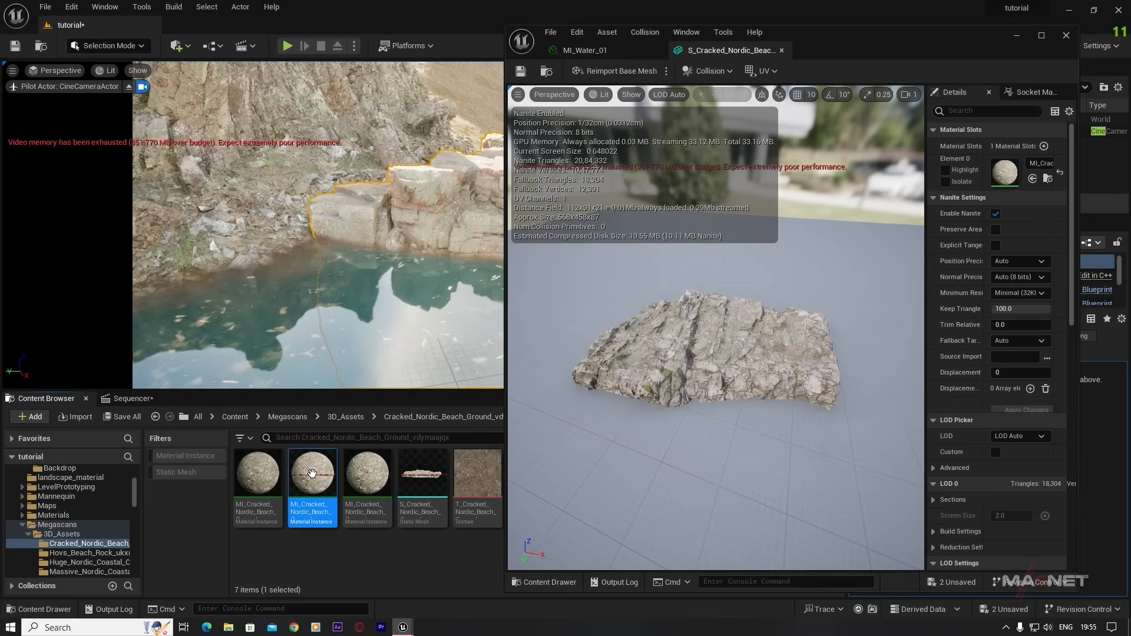
pyautogui.moveTo(312, 474)
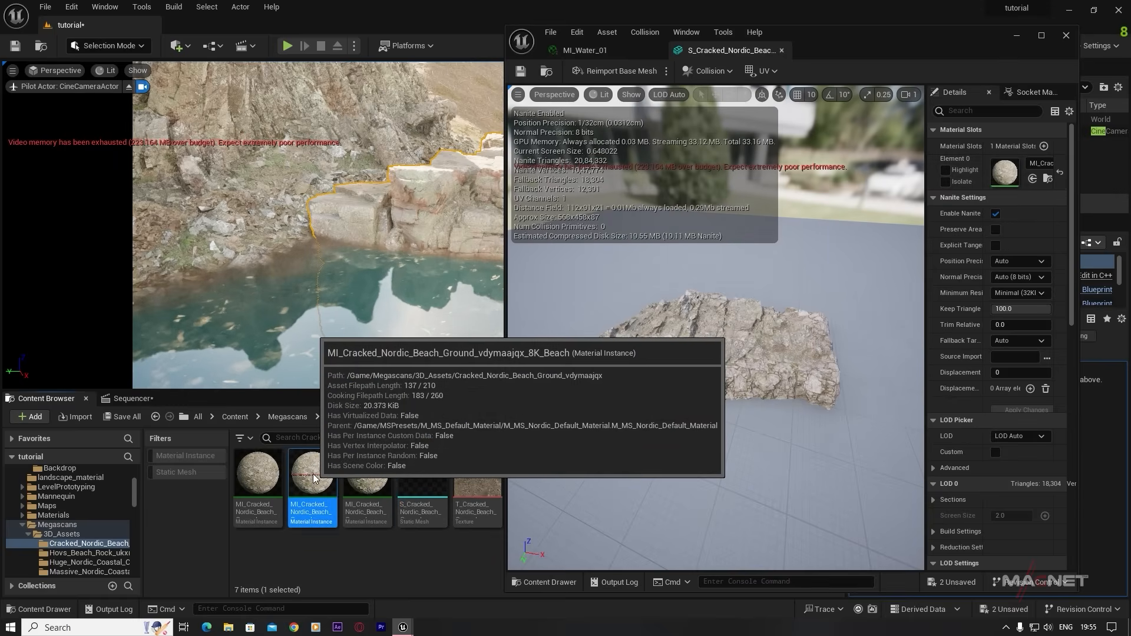
pyautogui.doubleClick(313, 473)
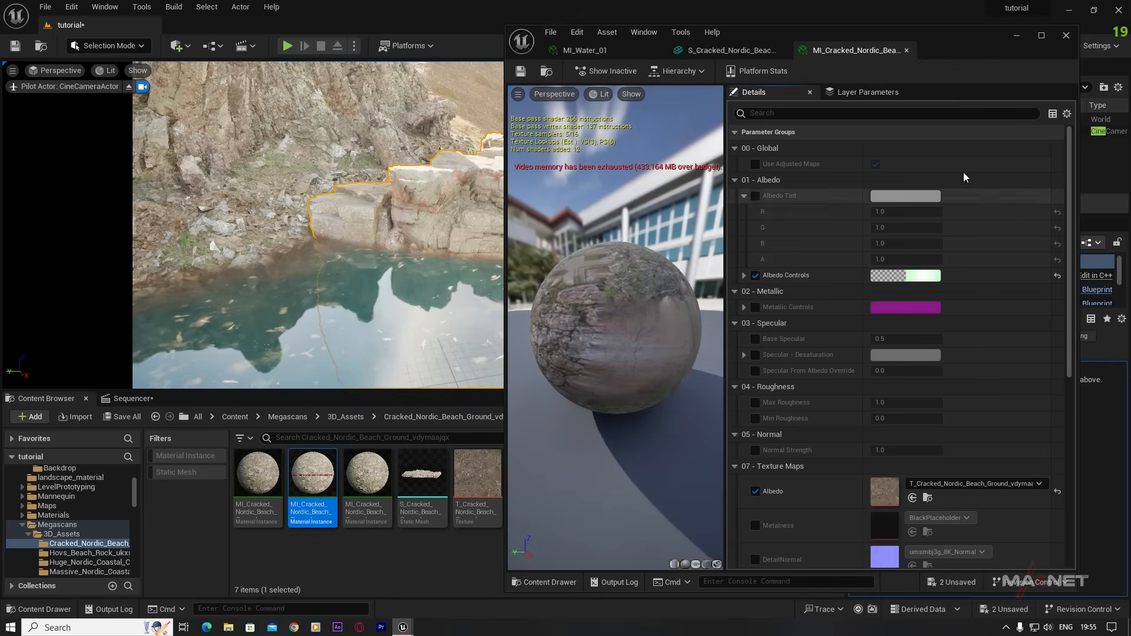
pyautogui.moveTo(1069, 132); pyautogui.dragTo(1073, 402)
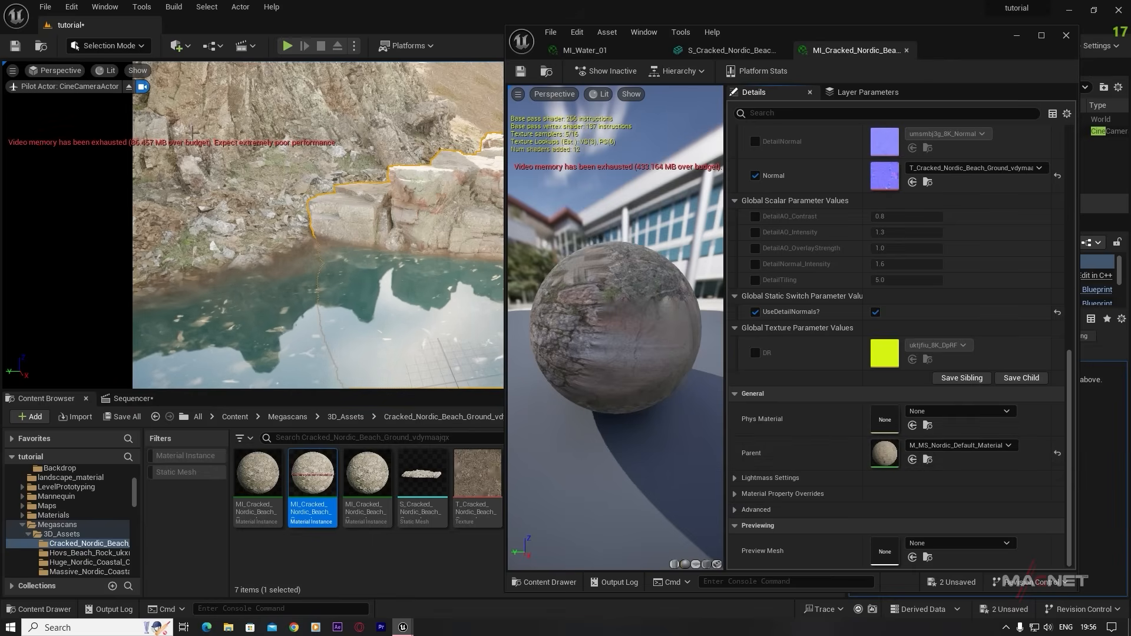
pyautogui.doubleClick(888, 453)
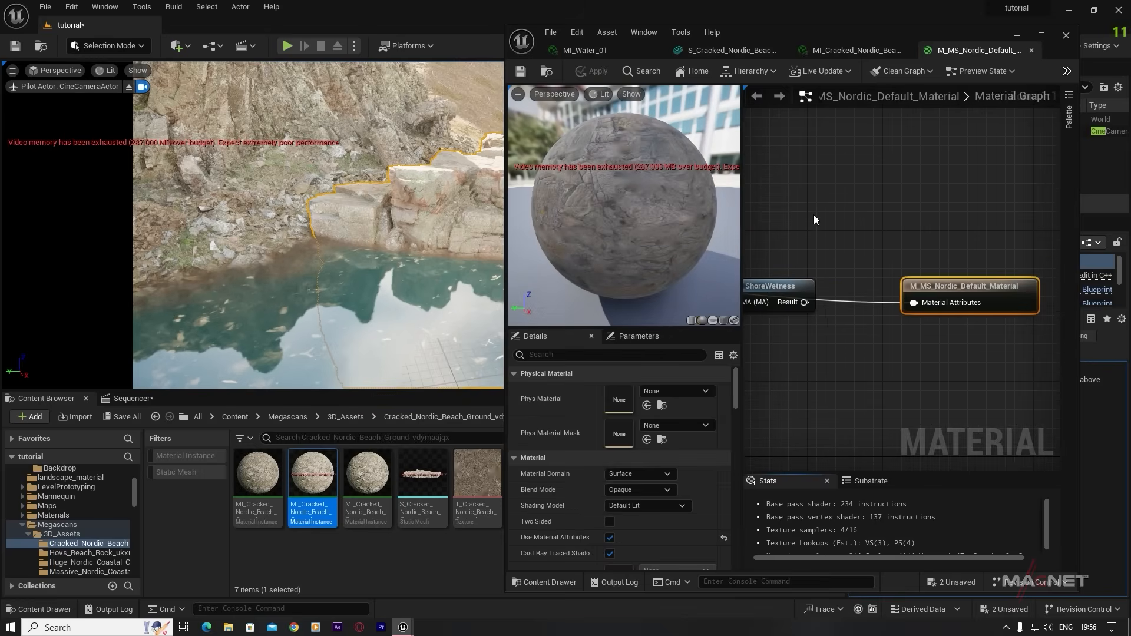
# - Maximize the material editor and widen the graph area around the MF_ShoreWetness node
pyautogui.moveTo(814, 215); pyautogui.dragTo(878, 159, button='right')
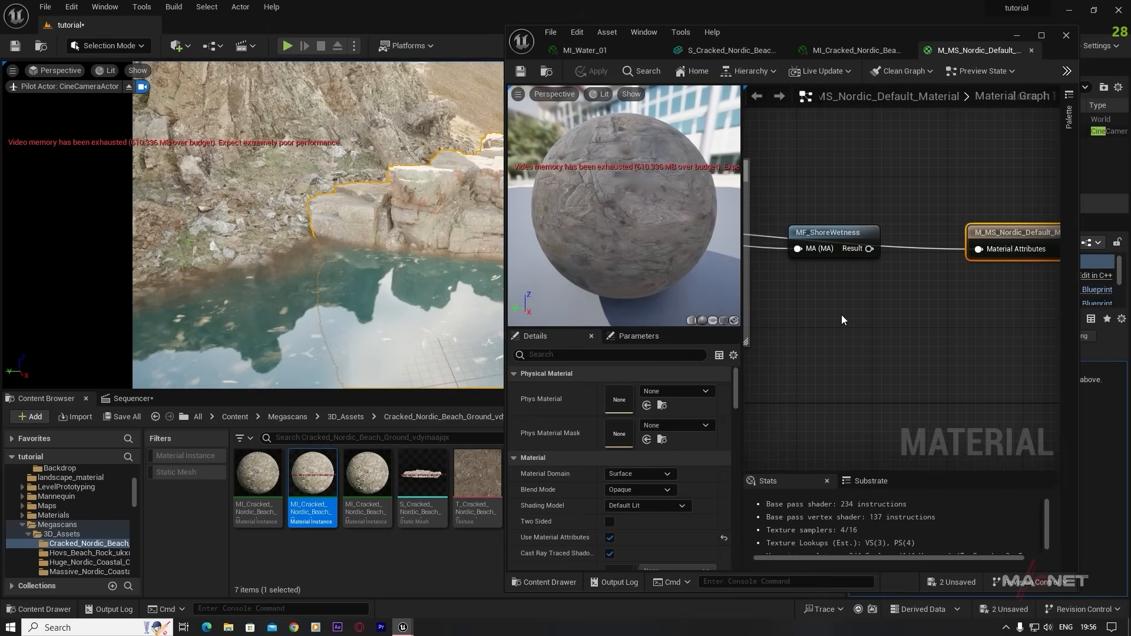
pyautogui.scroll(-1, 841, 320)
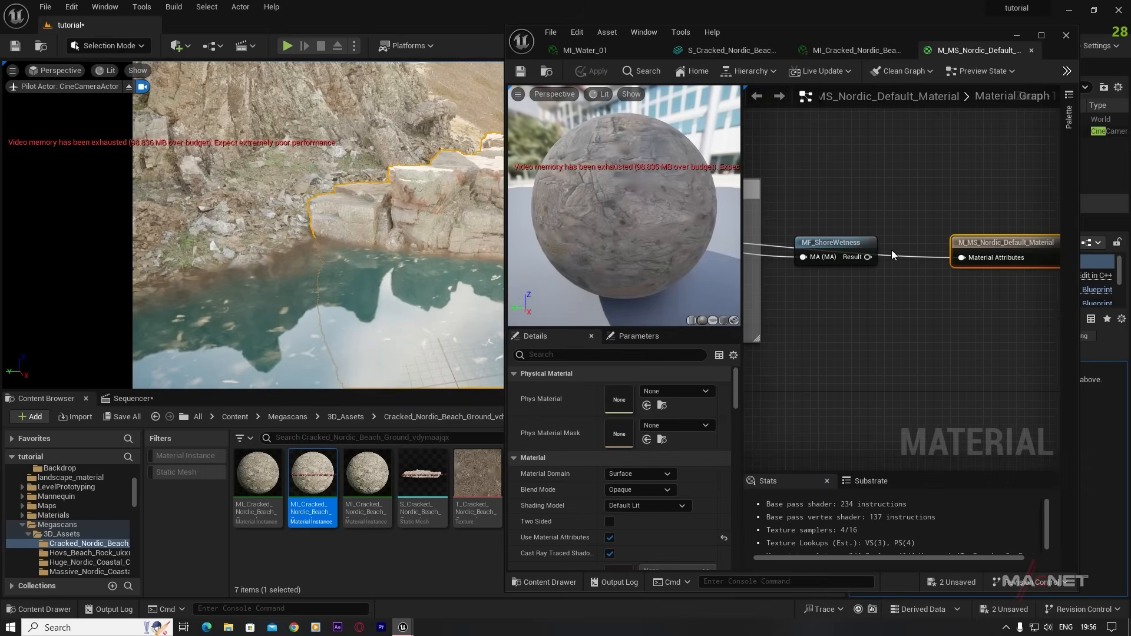
pyautogui.click(1042, 35)
pyautogui.moveTo(636, 311); pyautogui.dragTo(799, 351, button='right')
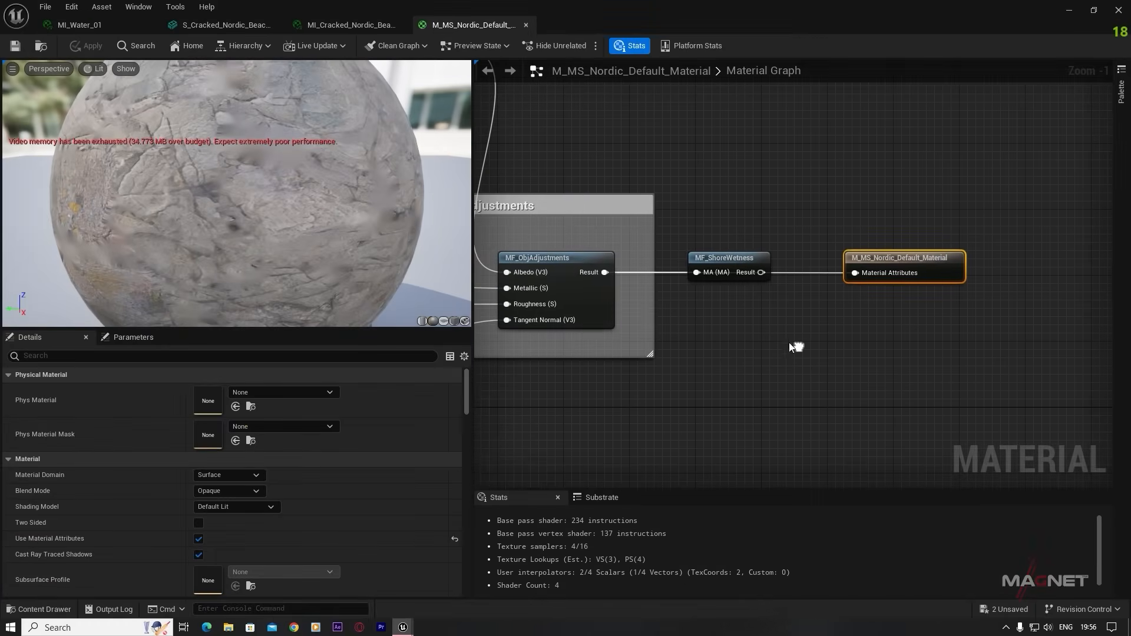
pyautogui.moveTo(472, 109); pyautogui.dragTo(286, 130)
pyautogui.moveTo(543, 355); pyautogui.dragTo(629, 362, button='right')
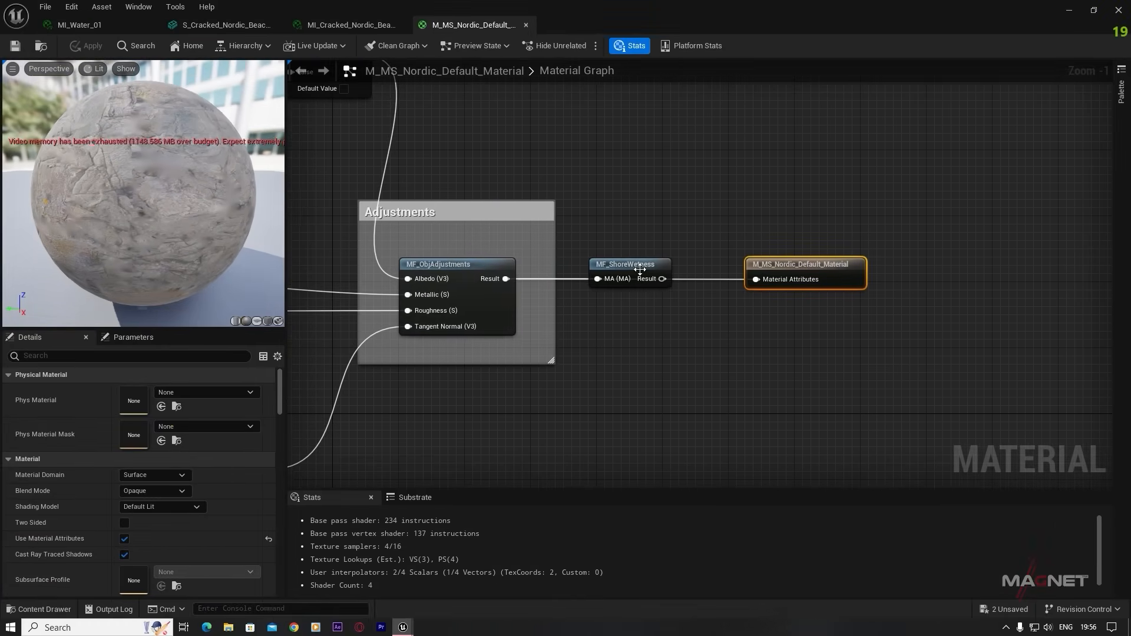
# - Move MF_ShoreWetness above the wire, connect its Result to the output's Material Attributes and apply the material
pyautogui.moveTo(624, 281); pyautogui.dragTo(631, 224)
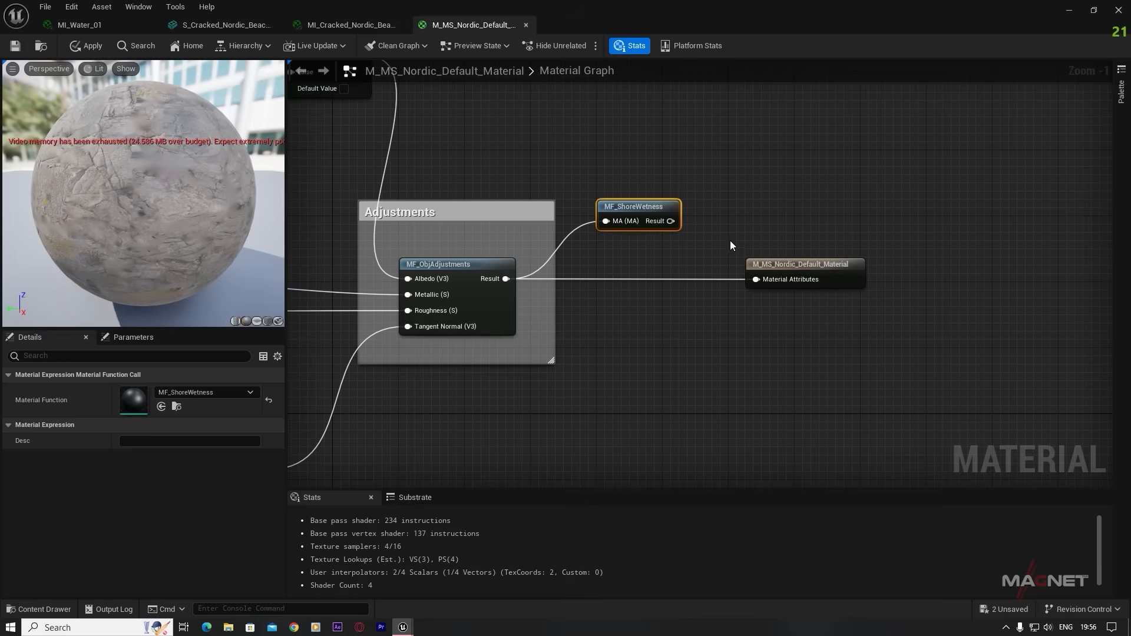
pyautogui.moveTo(673, 224); pyautogui.dragTo(765, 279)
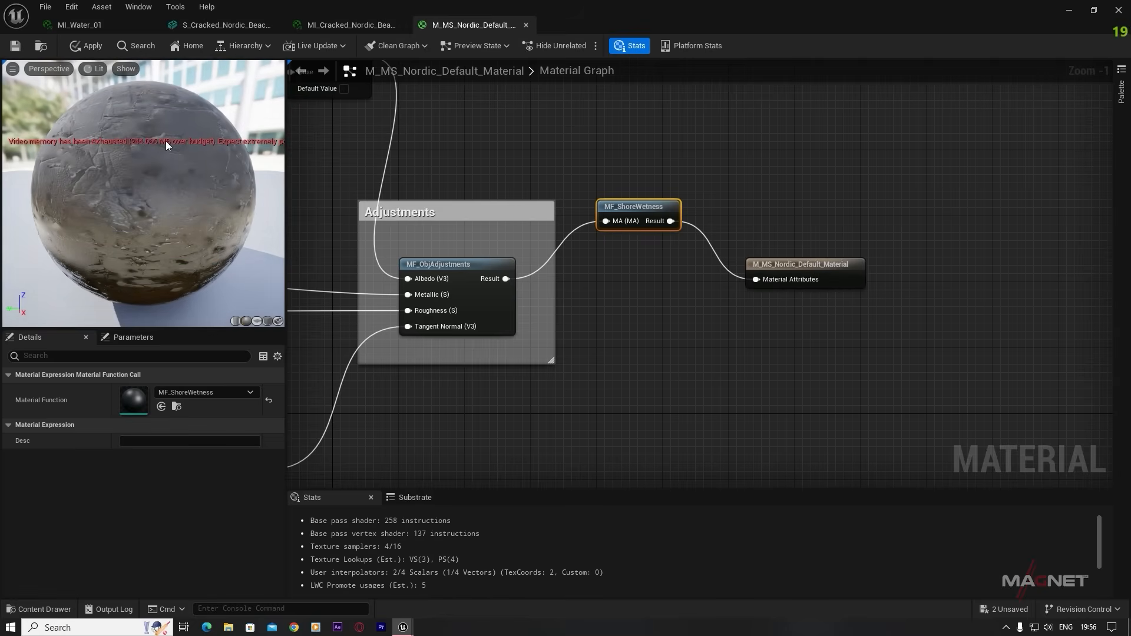
pyautogui.click(88, 45)
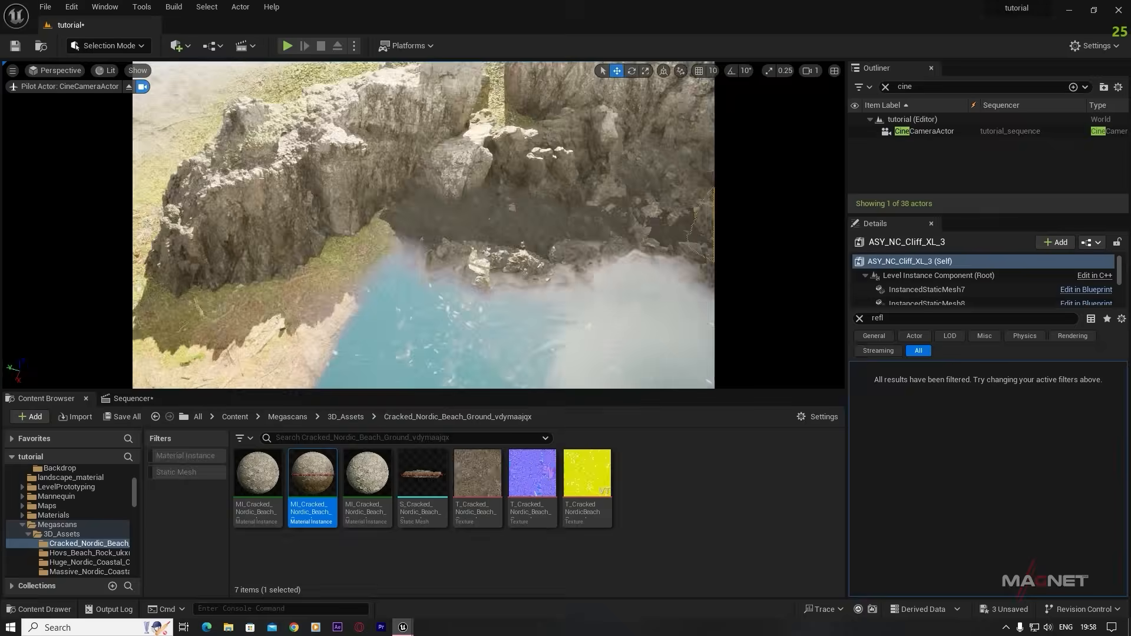
# - Place a scree rock copy on the grassy bank beside the shoreline cliff, resizing it and rotating it about 21 degrees
pyautogui.click(378, 203)
pyautogui.moveTo(528, 375); pyautogui.dragTo(540, 374)
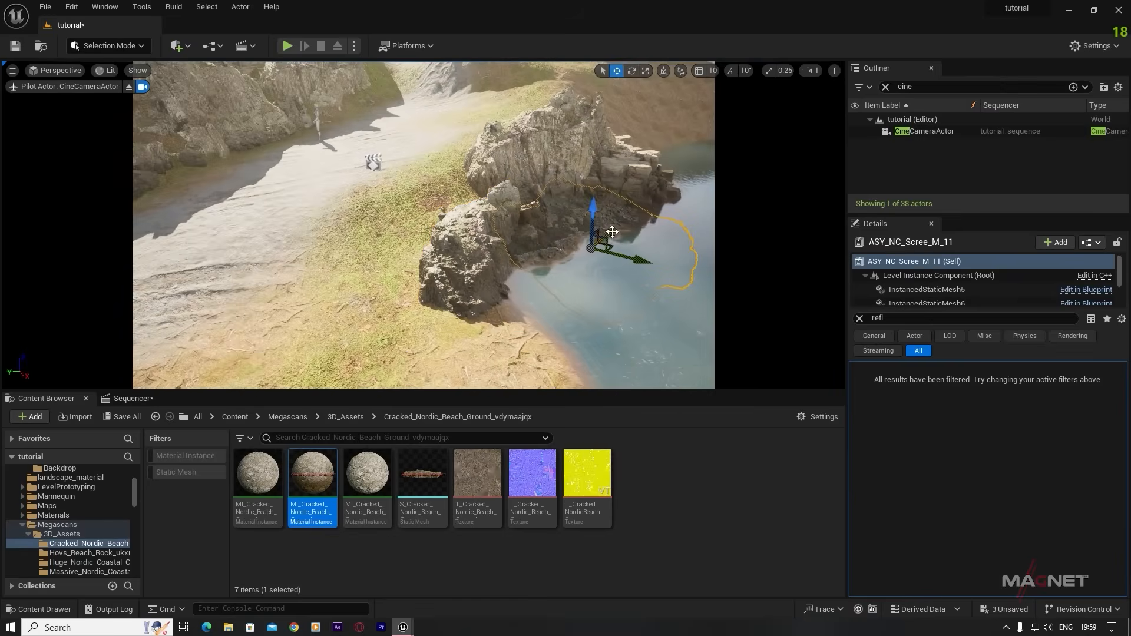
pyautogui.press('r')
pyautogui.moveTo(433, 289)
pyautogui.mouseDown()
pyautogui.moveTo(451, 283)
pyautogui.moveTo(413, 298)
pyautogui.mouseUp()
pyautogui.moveTo(436, 260); pyautogui.dragTo(442, 294, button='right')
pyautogui.press('w')
pyautogui.press('e')
pyautogui.moveTo(506, 293); pyautogui.dragTo(465, 274)
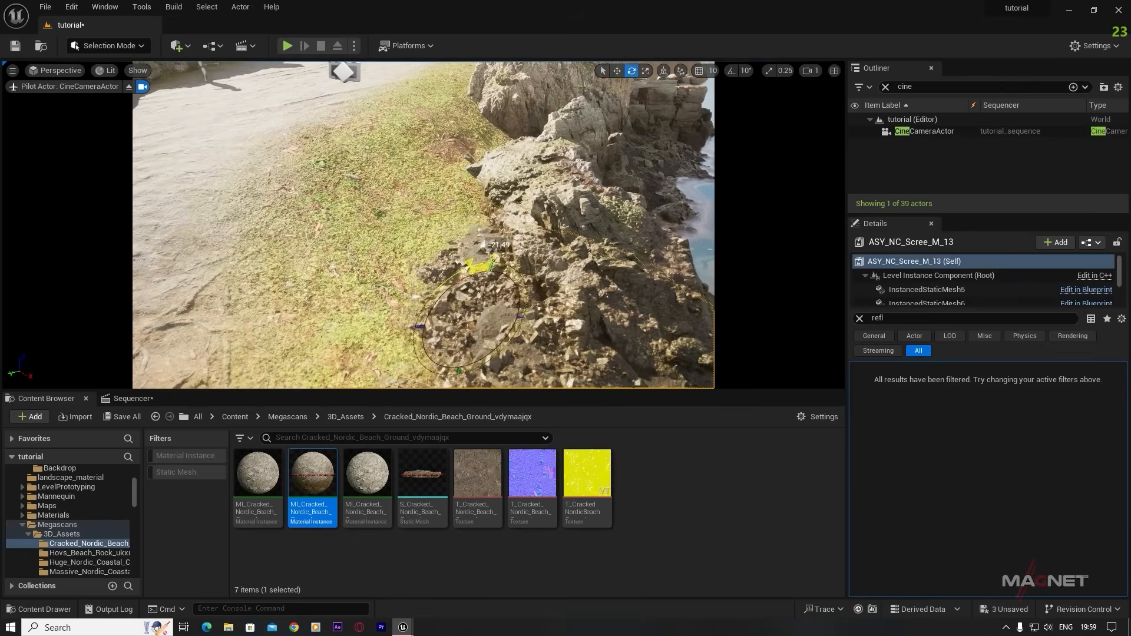
# - Place further scree copies along the grassy bank, rotating one about 26 degrees and fitting it against the neighbouring rocks
pyautogui.press('w')
pyautogui.moveTo(519, 299)
pyautogui.mouseDown(button='right')
pyautogui.moveTo(507, 295)
pyautogui.moveTo(519, 299)
pyautogui.mouseUp(button='right')
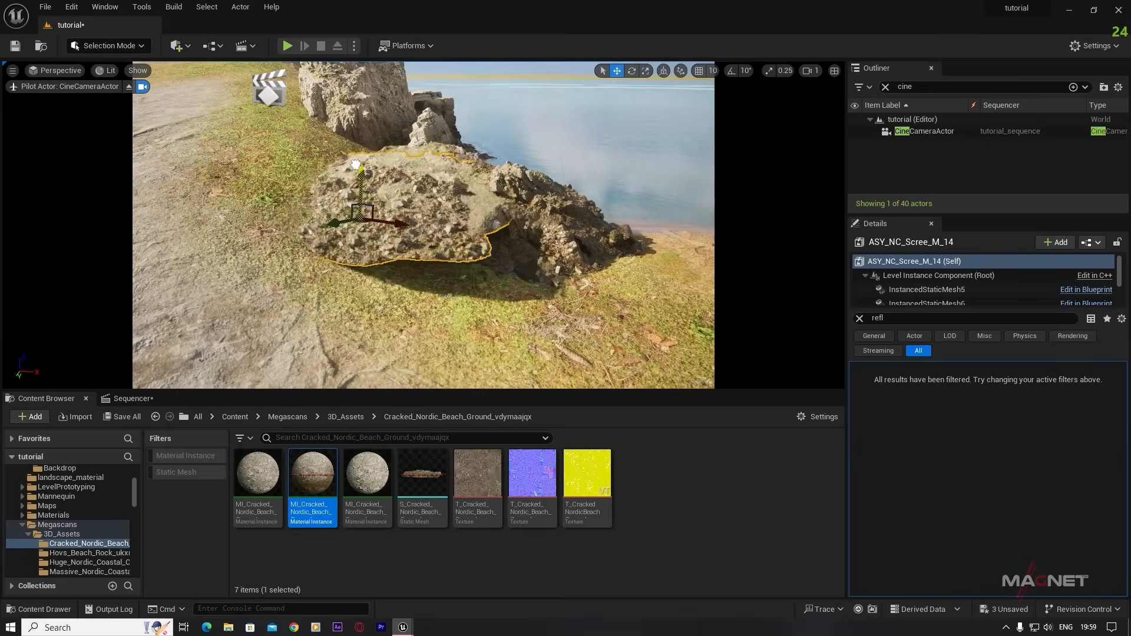
pyautogui.moveTo(356, 164); pyautogui.dragTo(372, 117)
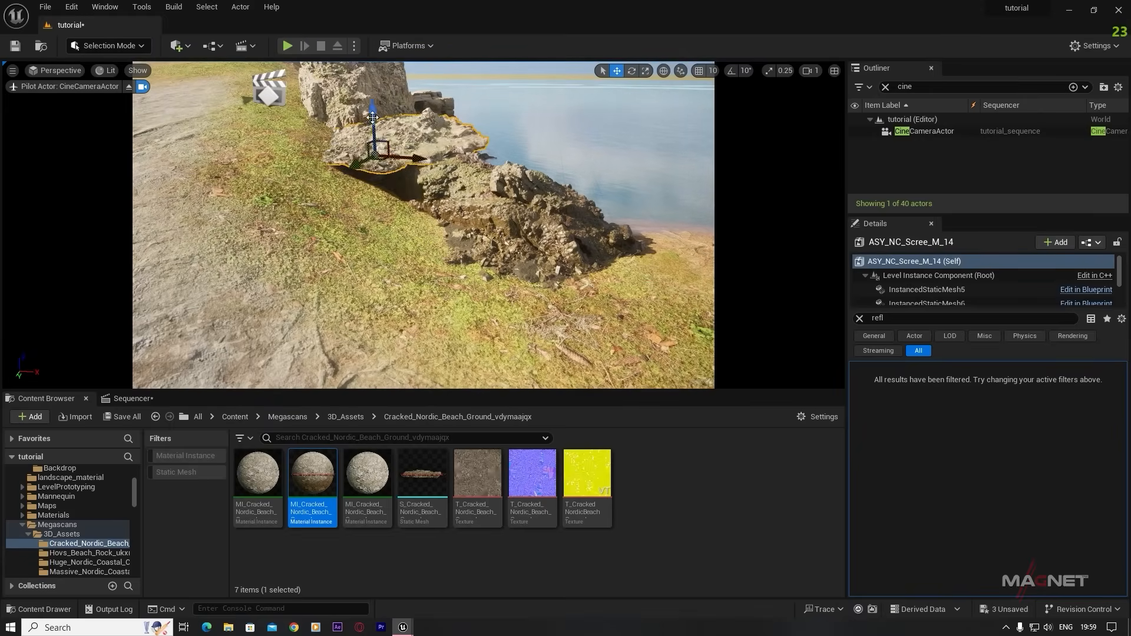
pyautogui.press('e')
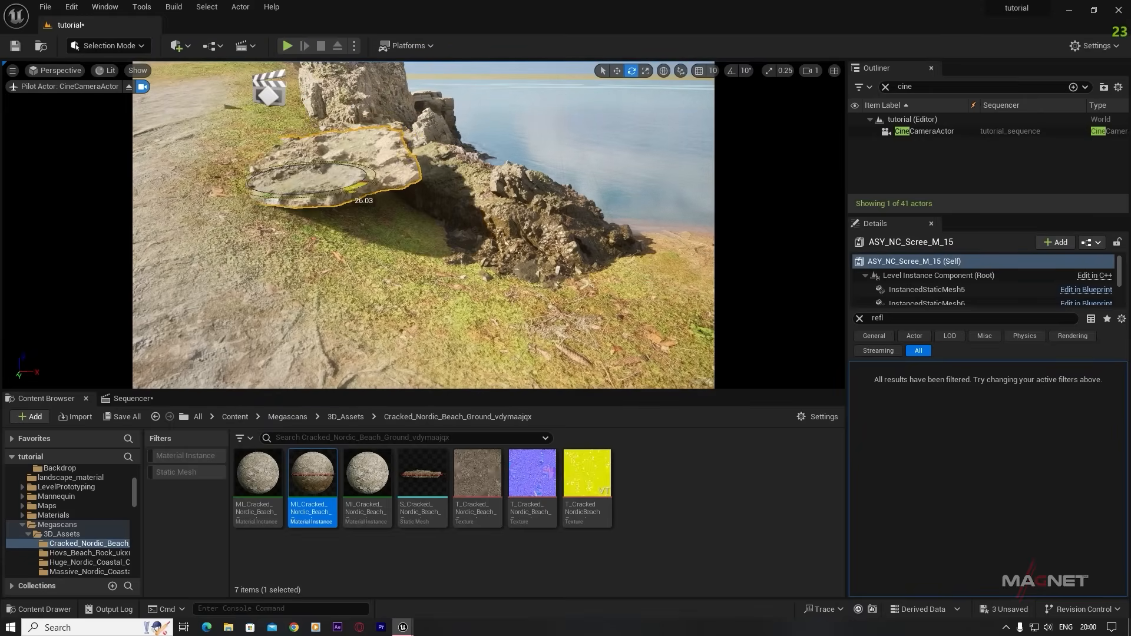
pyautogui.moveTo(366, 236); pyautogui.dragTo(352, 254, button='right')
pyautogui.hotkey('ctrl', '`')
pyautogui.press('w')
pyautogui.keyDown('alt'); pyautogui.moveTo(353, 263); pyautogui.dragTo(362, 268); pyautogui.keyUp('alt')
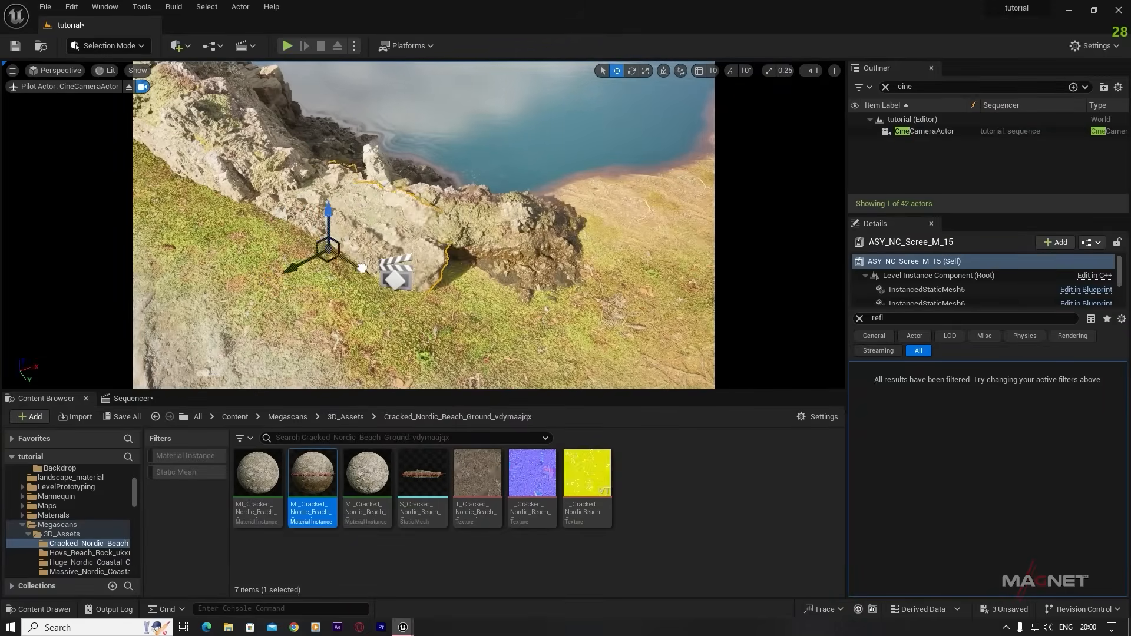
# - Duplicate the large shoreline cliff twice and position the copies along the lake's edge
pyautogui.moveTo(428, 274); pyautogui.dragTo(307, 288, button='right')
pyautogui.click(501, 283)
pyautogui.keyDown('alt'); pyautogui.moveTo(495, 245); pyautogui.dragTo(482, 314); pyautogui.keyUp('alt')
pyautogui.moveTo(482, 315); pyautogui.dragTo(510, 282, button='right')
pyautogui.click(511, 282)
pyautogui.keyDown('alt'); pyautogui.moveTo(488, 243); pyautogui.dragTo(615, 169); pyautogui.keyUp('alt')
pyautogui.moveTo(615, 169); pyautogui.dragTo(696, 142, button='right')
# - Rescale the newest large cliff copy and adjust its height on the shoreline below the wooden hut
pyautogui.press('r')
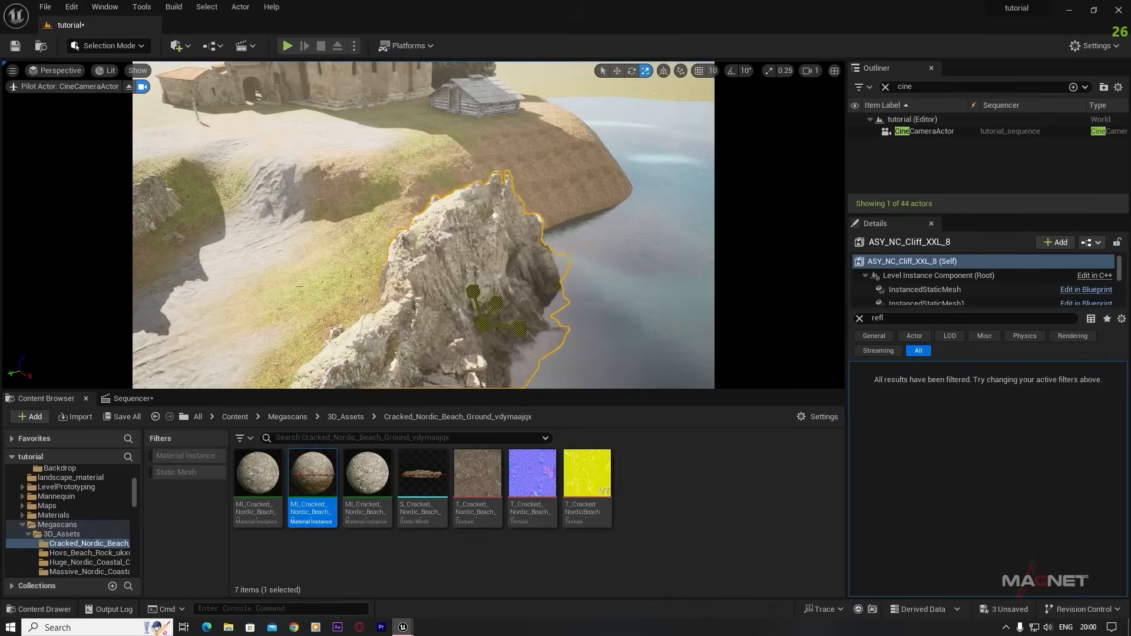
pyautogui.moveTo(494, 316); pyautogui.dragTo(524, 295)
pyautogui.moveTo(524, 294); pyautogui.dragTo(554, 300, button='right')
pyautogui.press('w')
pyautogui.moveTo(471, 251); pyautogui.dragTo(481, 290)
pyautogui.press('e')
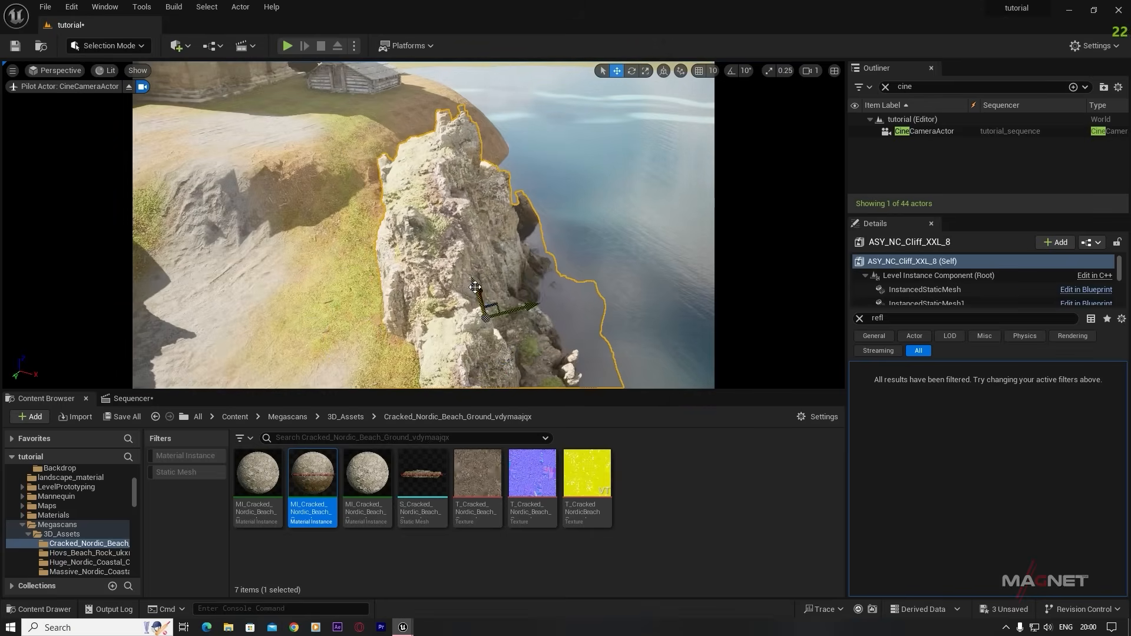
# - Duplicate the rescaled cliff farther along the shoreline and rotate the copy to follow the bank
pyautogui.moveTo(479, 295); pyautogui.dragTo(424, 289, button='right')
pyautogui.keyDown('alt'); pyautogui.moveTo(508, 300); pyautogui.dragTo(607, 255); pyautogui.keyUp('alt')
pyautogui.moveTo(607, 255); pyautogui.dragTo(660, 259, button='right')
pyautogui.press('e')
pyautogui.moveTo(465, 329); pyautogui.dragTo(500, 327)
pyautogui.moveTo(501, 327); pyautogui.dragTo(477, 318, button='right')
# - Add another rotated large cliff copy beyond the previous one to extend the rocky shoreline
pyautogui.press('w')
pyautogui.keyDown('alt'); pyautogui.moveTo(501, 314); pyautogui.dragTo(625, 300); pyautogui.keyUp('alt')
pyautogui.moveTo(625, 300); pyautogui.dragTo(695, 282, button='right')
pyautogui.press('e')
pyautogui.moveTo(439, 332); pyautogui.dragTo(483, 321)
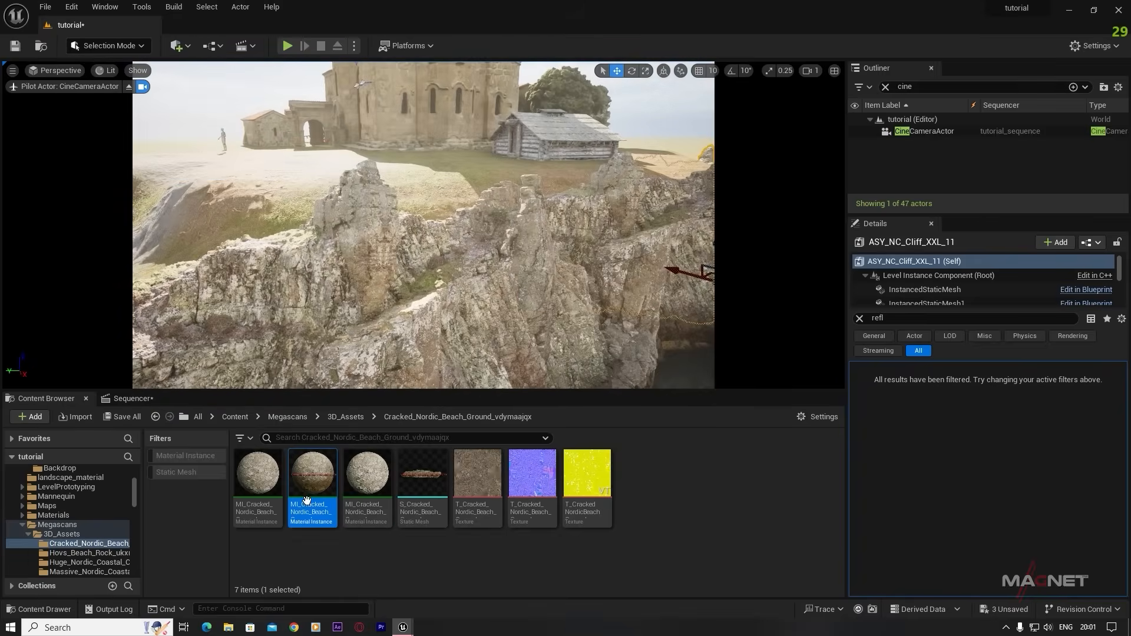
# - Place ASY_NC_Cliff_XL_01 from the Geometry/Assembly/Cliffs folder among the lakeside cliffs below the wooden hut
pyautogui.scroll(5, 44, 521)
pyautogui.click(42, 528)
pyautogui.doubleClick(313, 500)
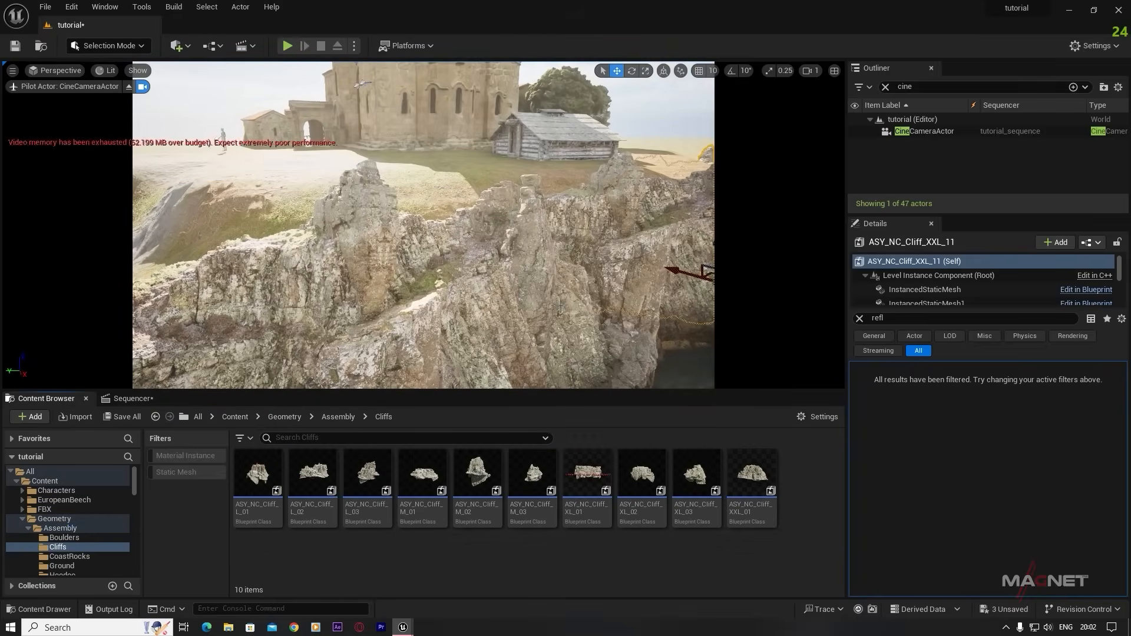
pyautogui.moveTo(561, 304); pyautogui.dragTo(625, 318, button='right')
pyautogui.moveTo(588, 478); pyautogui.dragTo(554, 283)
pyautogui.press('r')
pyautogui.press('w')
pyautogui.moveTo(480, 236); pyautogui.dragTo(448, 247, button='right')
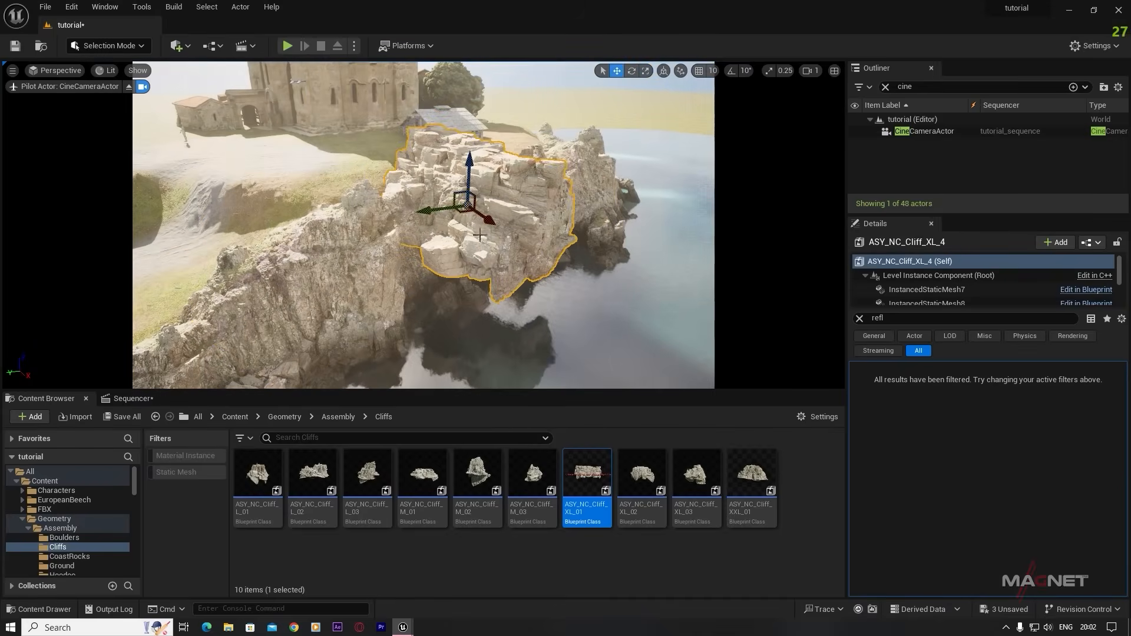
# - Reposition the newest large cliff and duplicate it to fill out the rocky point below the wooden hut
pyautogui.press('w')
pyautogui.moveTo(508, 217); pyautogui.dragTo(457, 201)
pyautogui.moveTo(426, 179); pyautogui.dragTo(383, 271, button='right')
pyautogui.keyDown('alt'); pyautogui.moveTo(336, 299); pyautogui.dragTo(570, 266); pyautogui.keyUp('alt')
pyautogui.moveTo(569, 266); pyautogui.dragTo(624, 306, button='right')
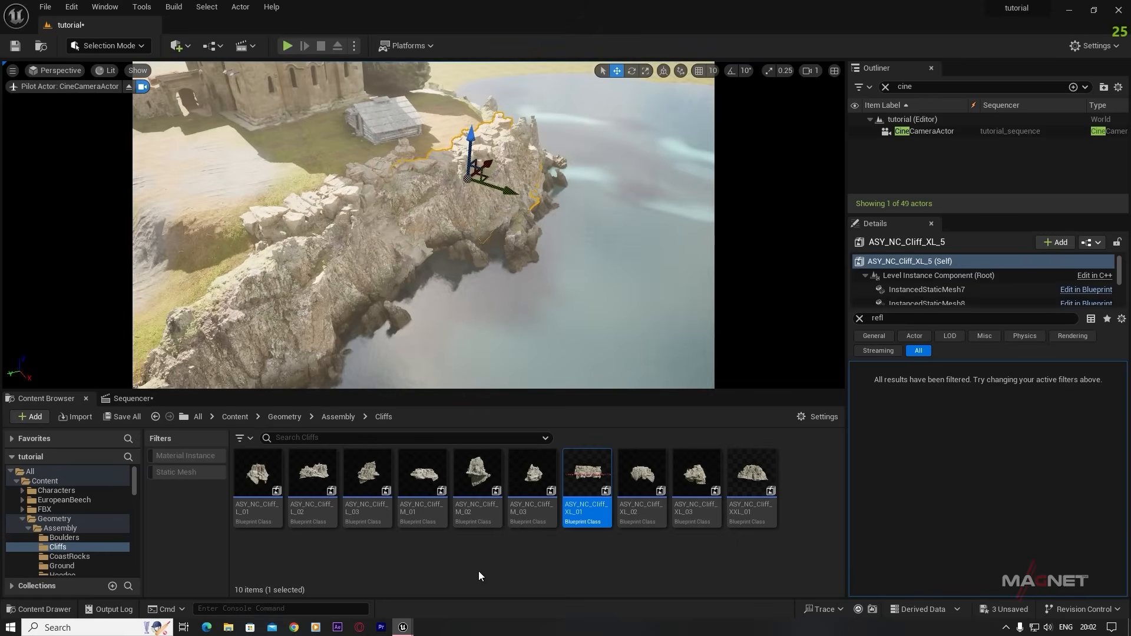
# - Place ASY_NC_Scree_M_03 from the Geometry/Assembly/Scree folder at the waterline below the cliffs and rotate it to follow the bank
pyautogui.hotkey('alt', 'Left')
pyautogui.doubleClick(478, 480)
pyautogui.hotkey('alt', 'Left')
pyautogui.doubleClick(517, 485)
pyautogui.hotkey('alt', 'Left')
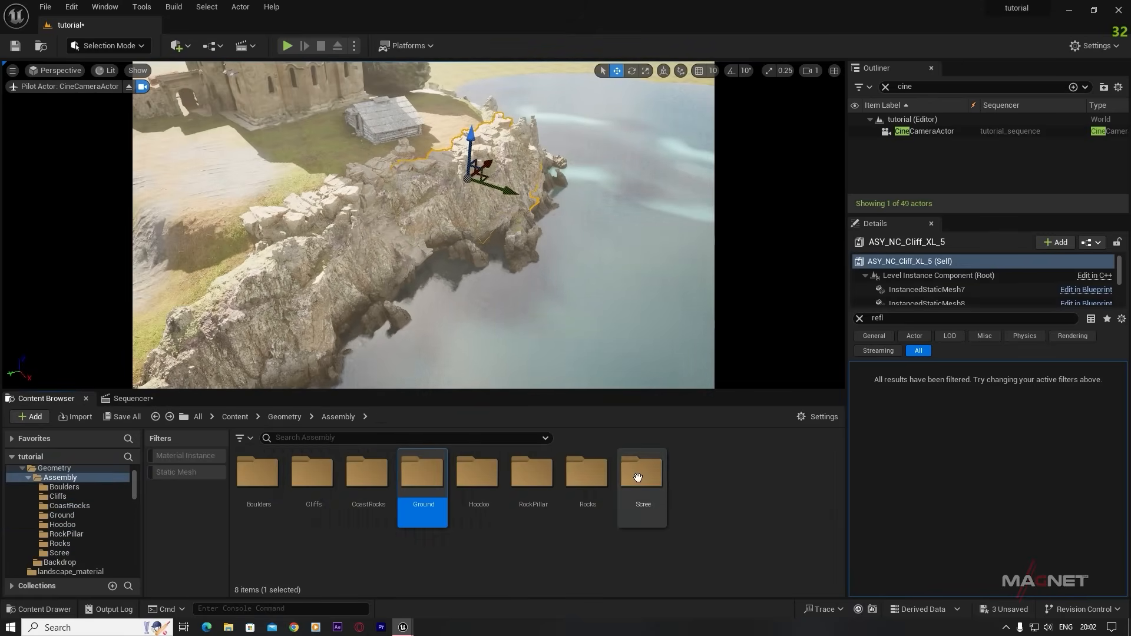
pyautogui.doubleClick(641, 474)
pyautogui.moveTo(477, 474); pyautogui.dragTo(542, 268)
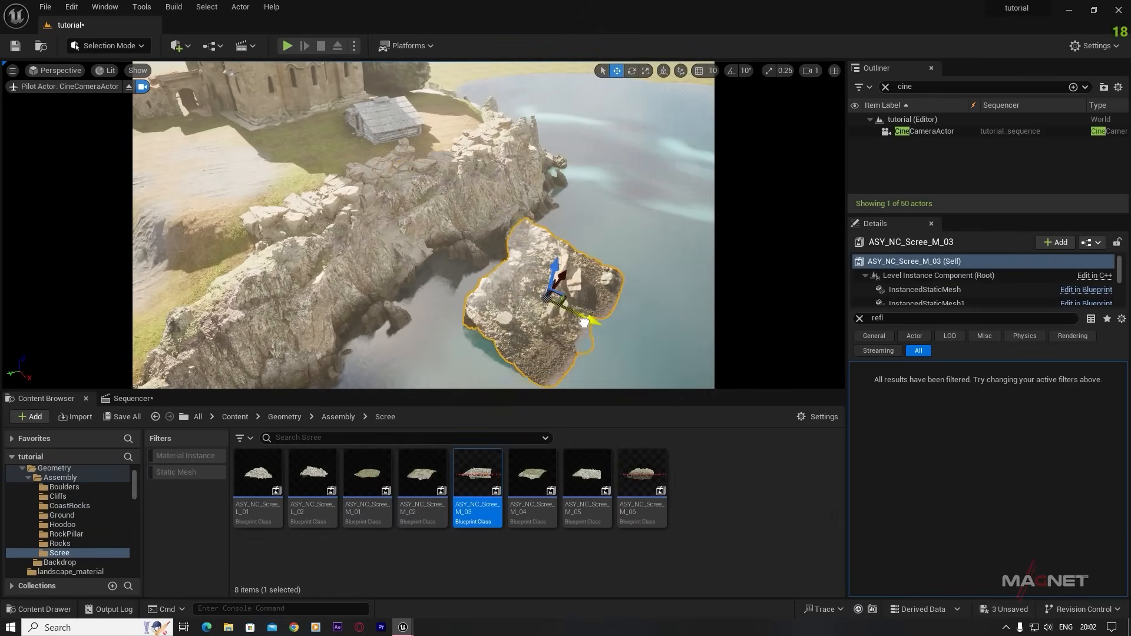
pyautogui.moveTo(541, 289); pyautogui.dragTo(471, 295, button='right')
pyautogui.press('e')
pyautogui.moveTo(462, 313); pyautogui.dragTo(486, 310)
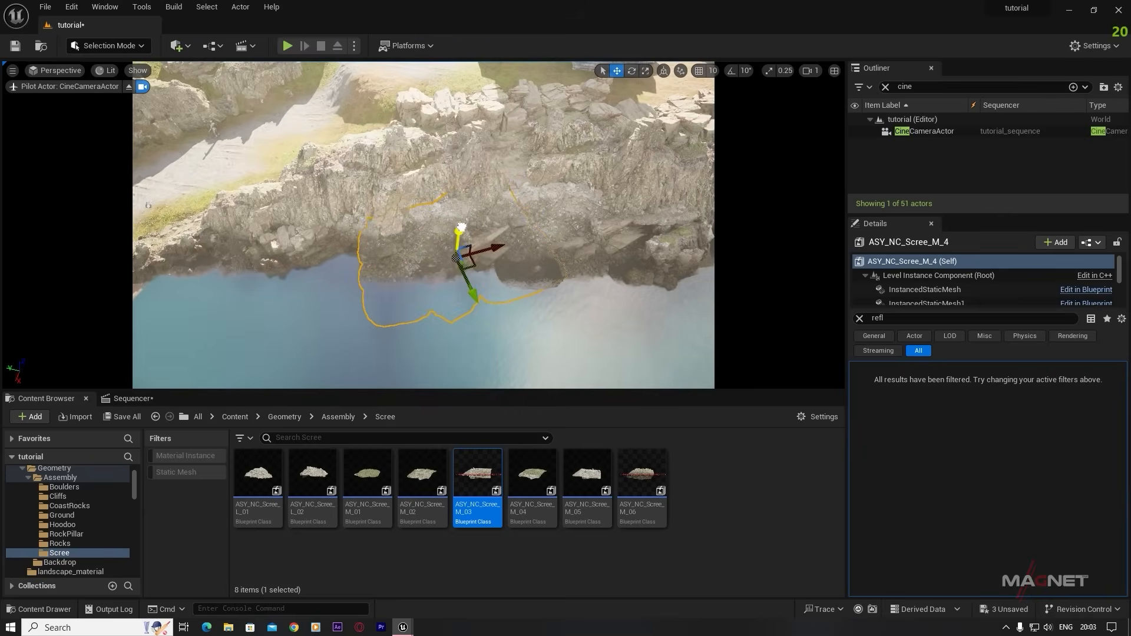
# - Adjust the scree copy's height, then duplicate it along the foot of the cliffs and rotate the new piece
pyautogui.moveTo(461, 227)
pyautogui.mouseDown(button='right')
pyautogui.moveTo(436, 248)
pyautogui.moveTo(471, 236)
pyautogui.mouseUp(button='right')
pyautogui.keyDown('alt'); pyautogui.moveTo(619, 306); pyautogui.dragTo(627, 313); pyautogui.keyUp('alt')
pyautogui.moveTo(590, 265); pyautogui.dragTo(554, 271, button='right')
pyautogui.press('e')
pyautogui.moveTo(530, 271); pyautogui.dragTo(483, 257)
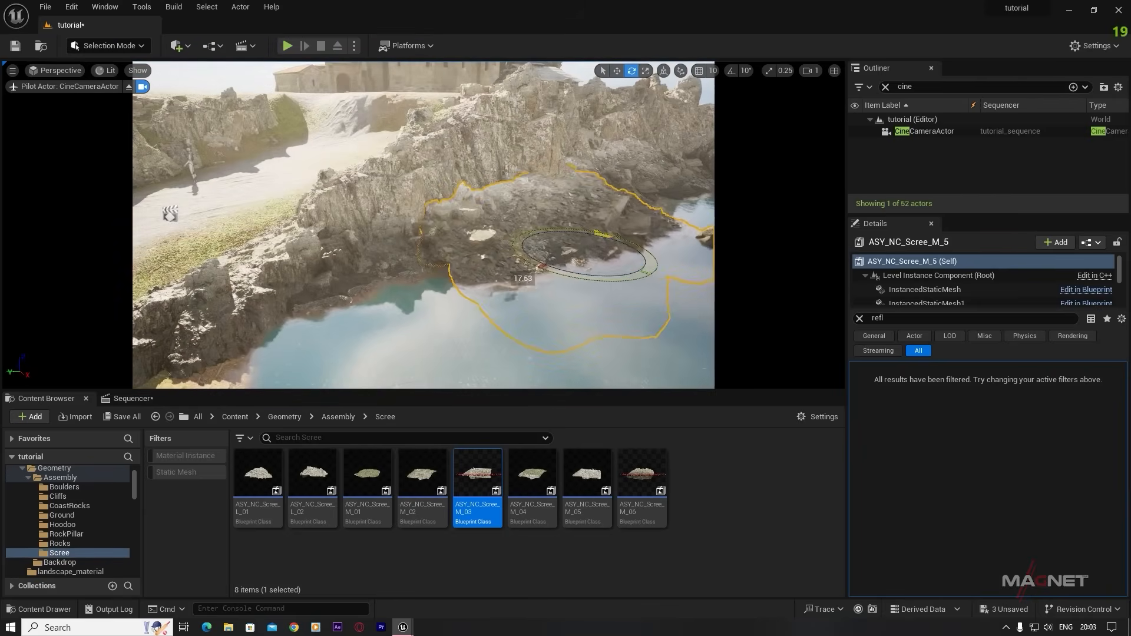
pyautogui.moveTo(576, 259); pyautogui.dragTo(566, 257)
# - Add another scree copy at the cliff foot near the sandy bank and adjust its height
pyautogui.moveTo(566, 257); pyautogui.dragTo(535, 224, button='right')
pyautogui.keyDown('alt'); pyautogui.moveTo(535, 224); pyautogui.dragTo(527, 221); pyautogui.keyUp('alt')
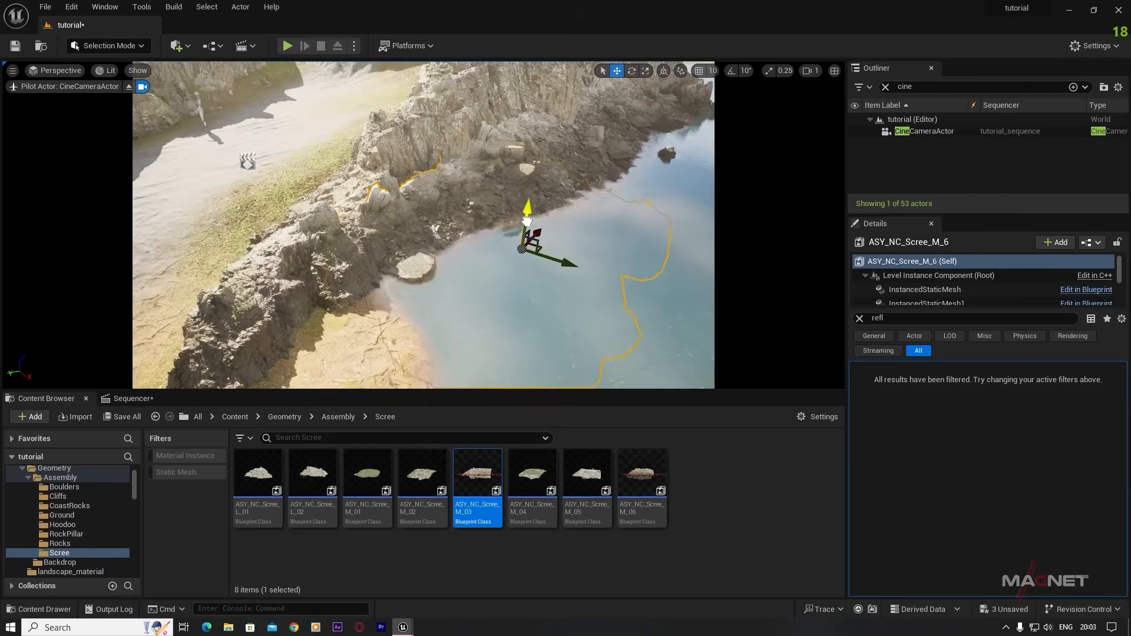
pyautogui.moveTo(498, 375); pyautogui.dragTo(472, 294, button='right')
pyautogui.press('Escape')
# - Place ASY_NC_Boulders_L_01 from the Boulders folder in the lake just off the cliff point and rotate it
pyautogui.hotkey('alt', 'Left')
pyautogui.doubleClick(262, 485)
pyautogui.moveTo(258, 479); pyautogui.dragTo(607, 205)
pyautogui.scroll(2, 606, 204)
pyautogui.moveTo(606, 204)
pyautogui.mouseDown(button='right')
pyautogui.moveTo(666, 197)
pyautogui.moveTo(607, 206)
pyautogui.mouseUp(button='right')
pyautogui.press('w')
pyautogui.moveTo(367, 215); pyautogui.dragTo(418, 314)
pyautogui.moveTo(418, 314); pyautogui.dragTo(507, 307, button='right')
pyautogui.press('e')
pyautogui.moveTo(478, 278); pyautogui.dragTo(449, 277)
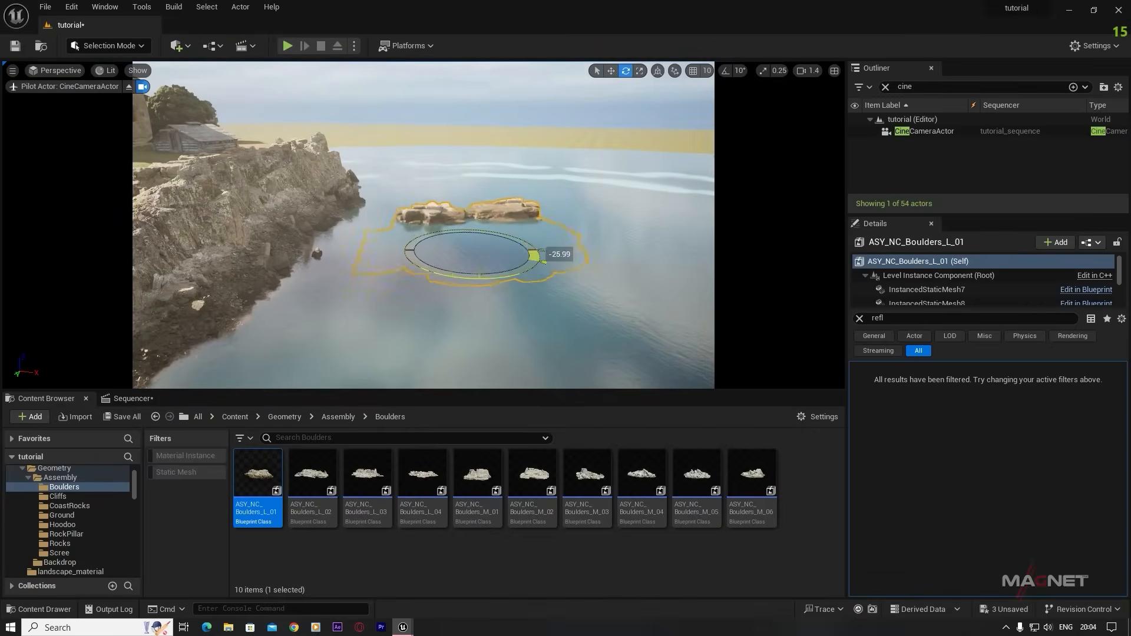
# - Place ASY_NC_Boulders_L_04 in the water beside the first boulder group and orient it near the cliff point
pyautogui.moveTo(425, 482); pyautogui.dragTo(589, 243)
pyautogui.moveTo(590, 242); pyautogui.dragTo(630, 224, button='right')
pyautogui.press('e')
pyautogui.press('e')
pyautogui.moveTo(544, 298); pyautogui.dragTo(519, 297, button='right')
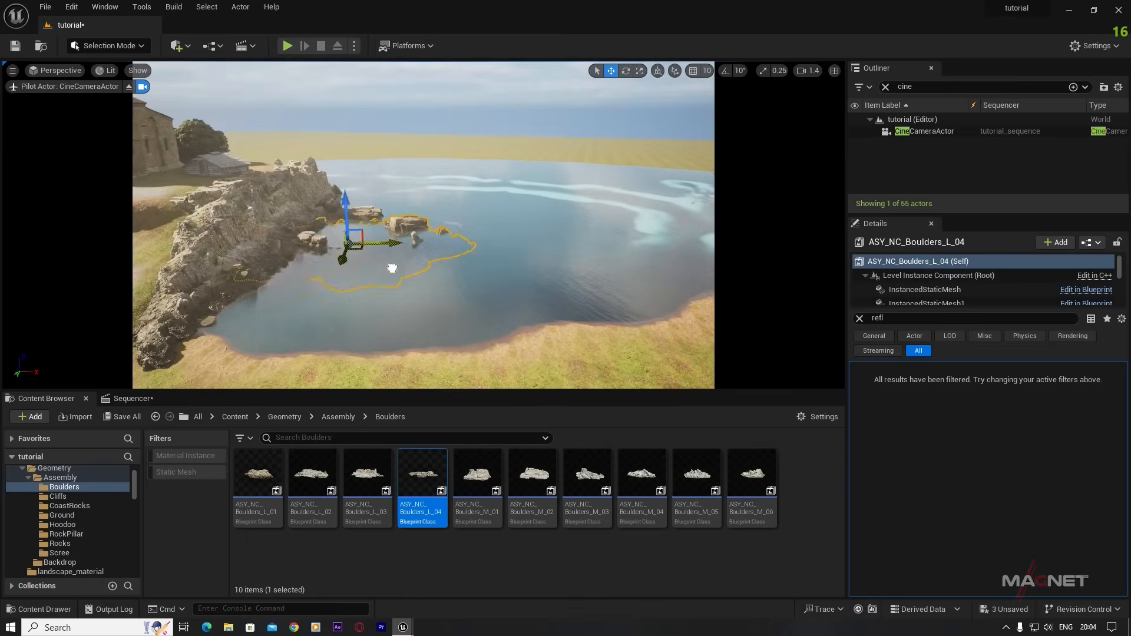
# - Place ASY_NC_Boulders_L_02 on the opposite lakeshore and rotate it along the water's edge
pyautogui.click(494, 113)
pyautogui.moveTo(494, 113); pyautogui.dragTo(566, 153, button='right')
pyautogui.moveTo(313, 482); pyautogui.dragTo(543, 289)
pyautogui.moveTo(543, 289); pyautogui.dragTo(554, 300, button='right')
pyautogui.press('e')
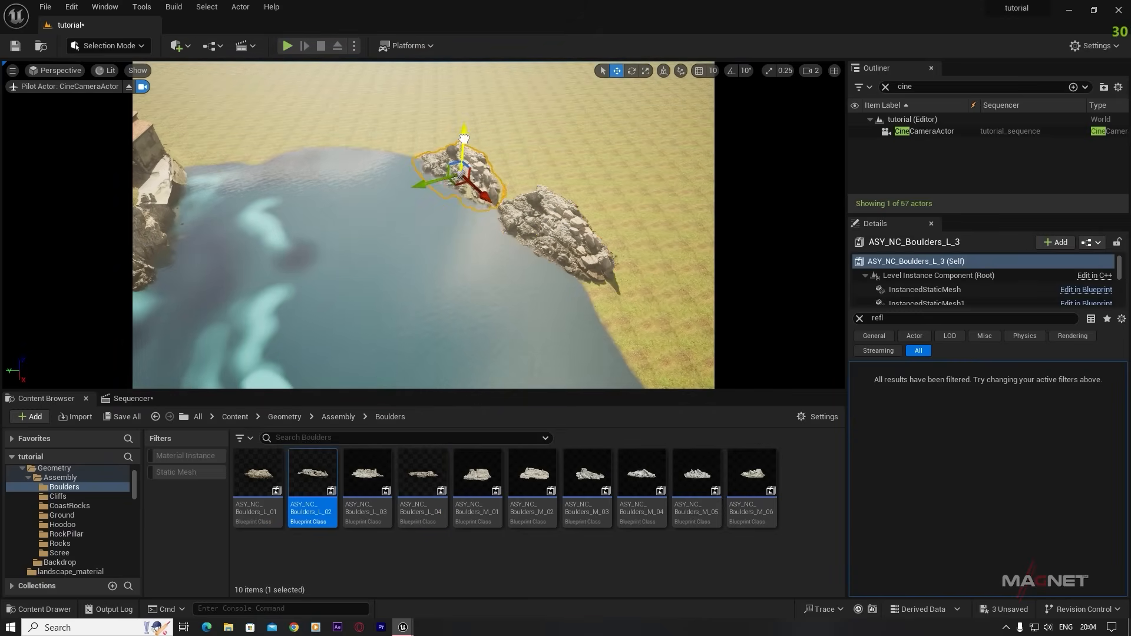
# - Extend the far bank with copies of the ASY_NC_Boulders_L_02 rocks, rescaling the last copy and adjusting its height
pyautogui.moveTo(465, 139); pyautogui.dragTo(464, 145)
pyautogui.moveTo(464, 145); pyautogui.dragTo(451, 112, button='right')
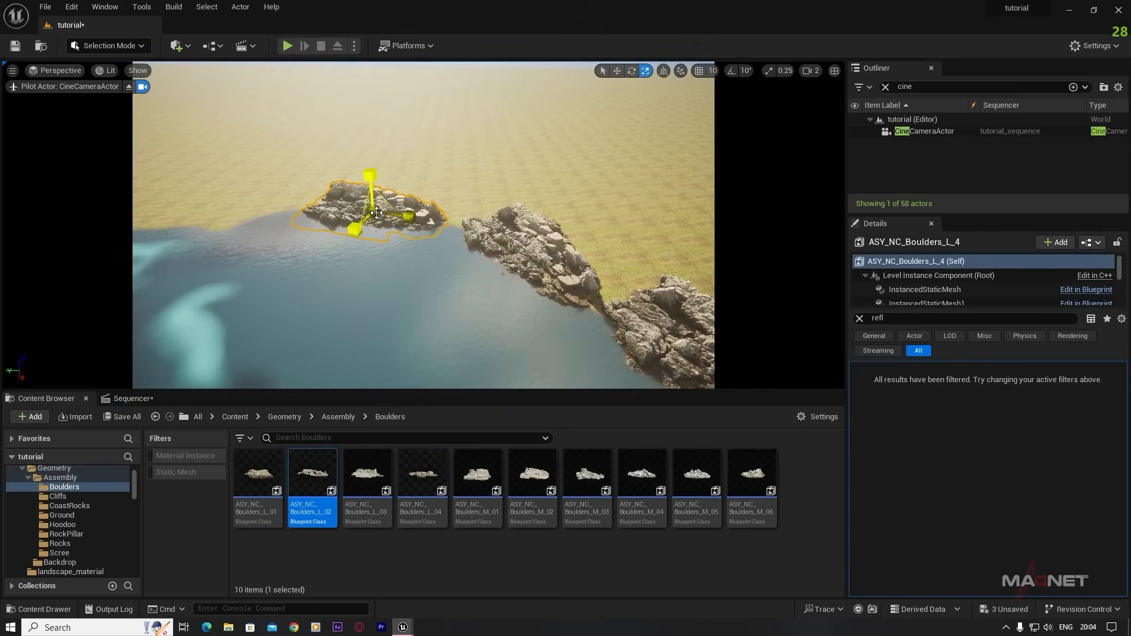
pyautogui.moveTo(395, 217); pyautogui.dragTo(353, 210)
pyautogui.moveTo(324, 171); pyautogui.dragTo(325, 181)
pyautogui.moveTo(447, 265); pyautogui.dragTo(261, 285, button='right')
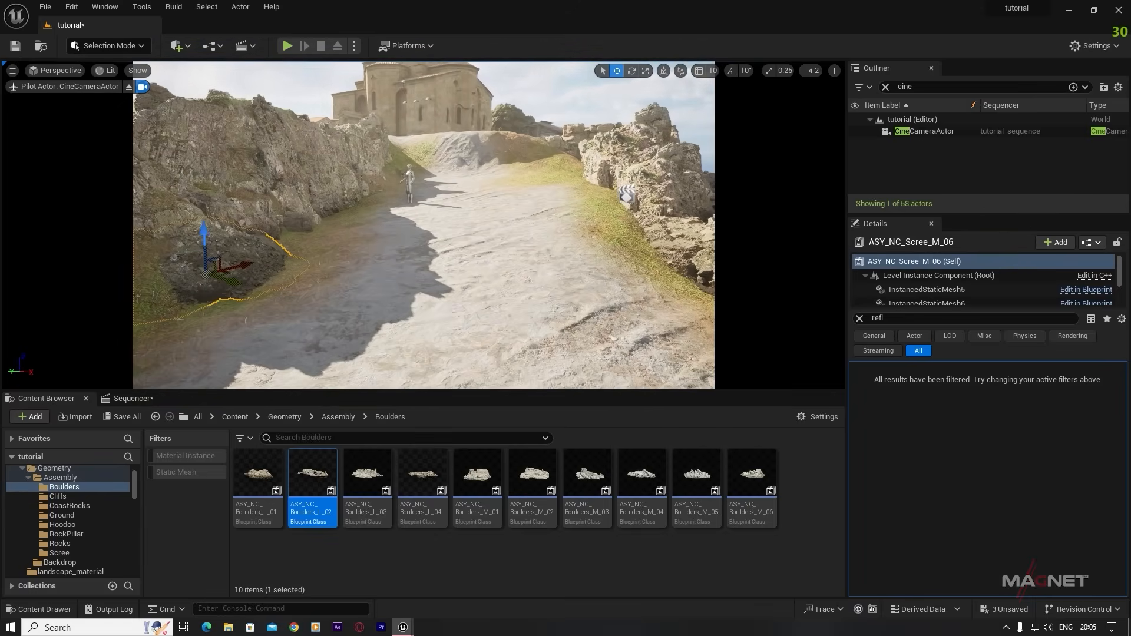
# - Duplicate ASY_NC_Scree_M_06 across the dirt path to the lakeside cliffs and rotate the copy
pyautogui.keyDown('alt'); pyautogui.moveTo(218, 273); pyautogui.dragTo(539, 277); pyautogui.keyUp('alt')
pyautogui.press('e')
pyautogui.moveTo(541, 259); pyautogui.dragTo(584, 269)
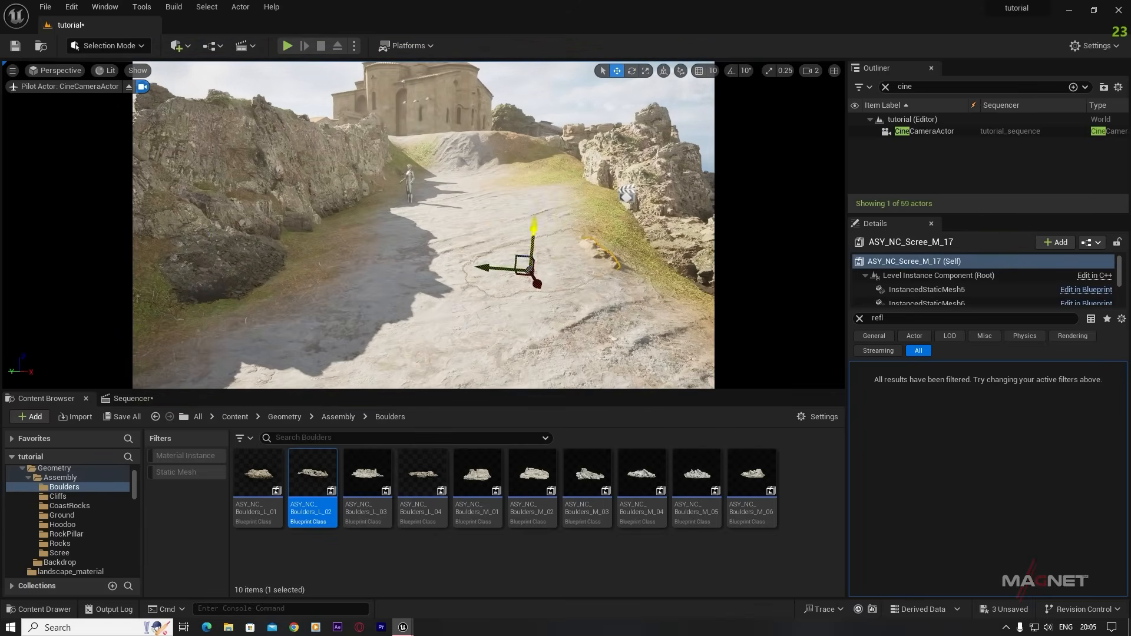
pyautogui.moveTo(581, 223); pyautogui.dragTo(508, 254, button='right')
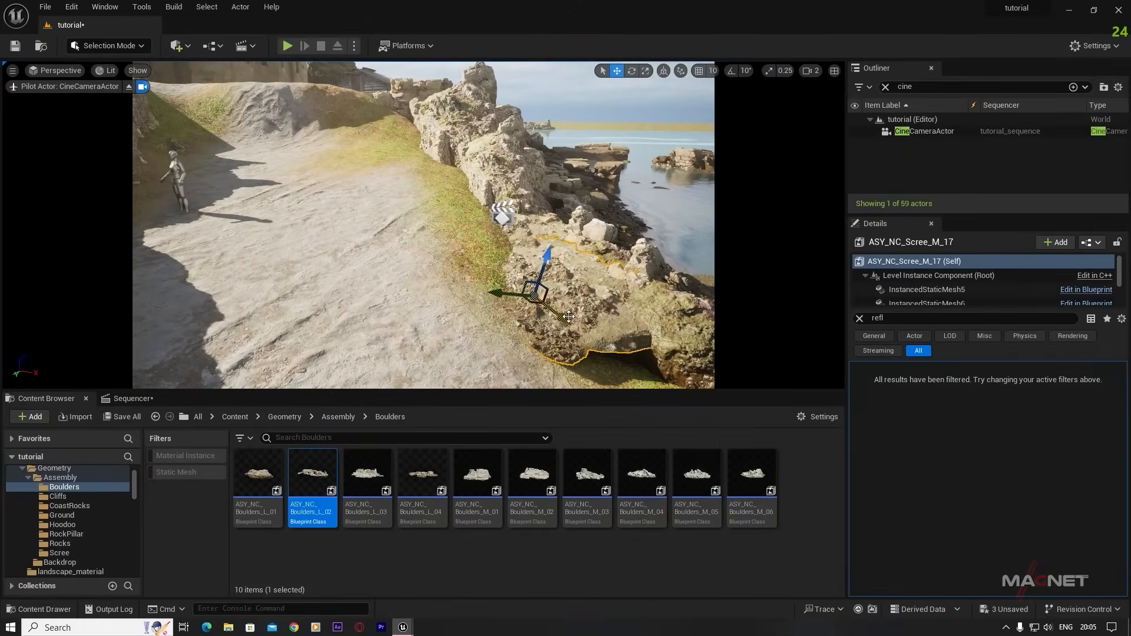
# - Position further scree copies along the grassy edge between the path and the lakeside cliffs
pyautogui.moveTo(491, 184); pyautogui.dragTo(489, 196)
pyautogui.moveTo(489, 196)
pyautogui.mouseDown(button='right')
pyautogui.moveTo(451, 142)
pyautogui.moveTo(492, 197)
pyautogui.mouseUp(button='right')
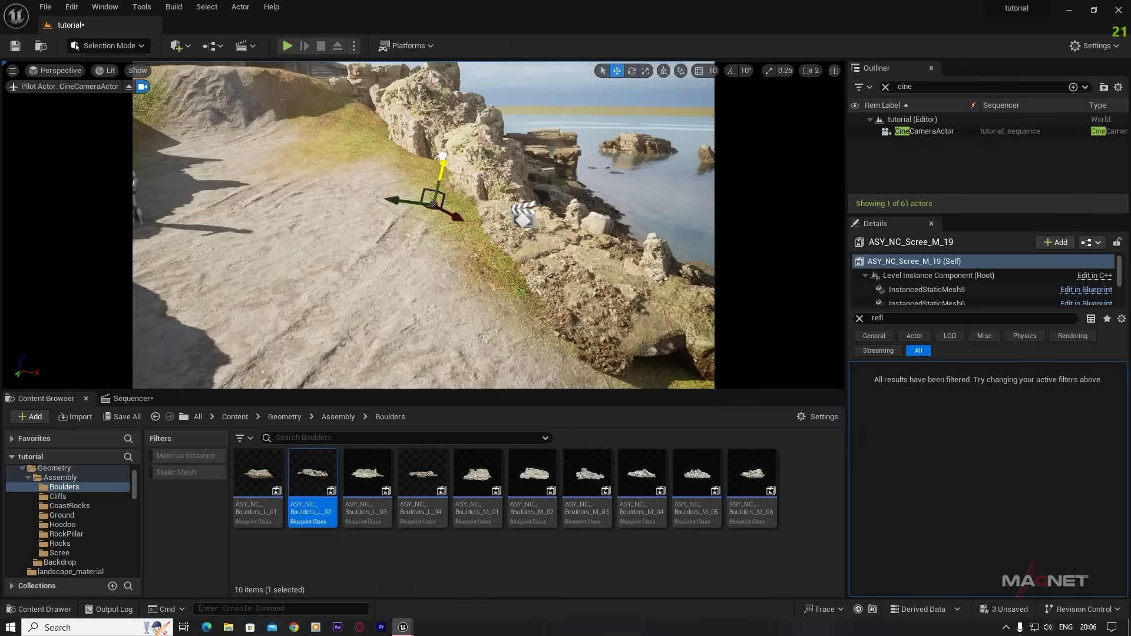
pyautogui.moveTo(441, 148); pyautogui.dragTo(564, 315, button='right')
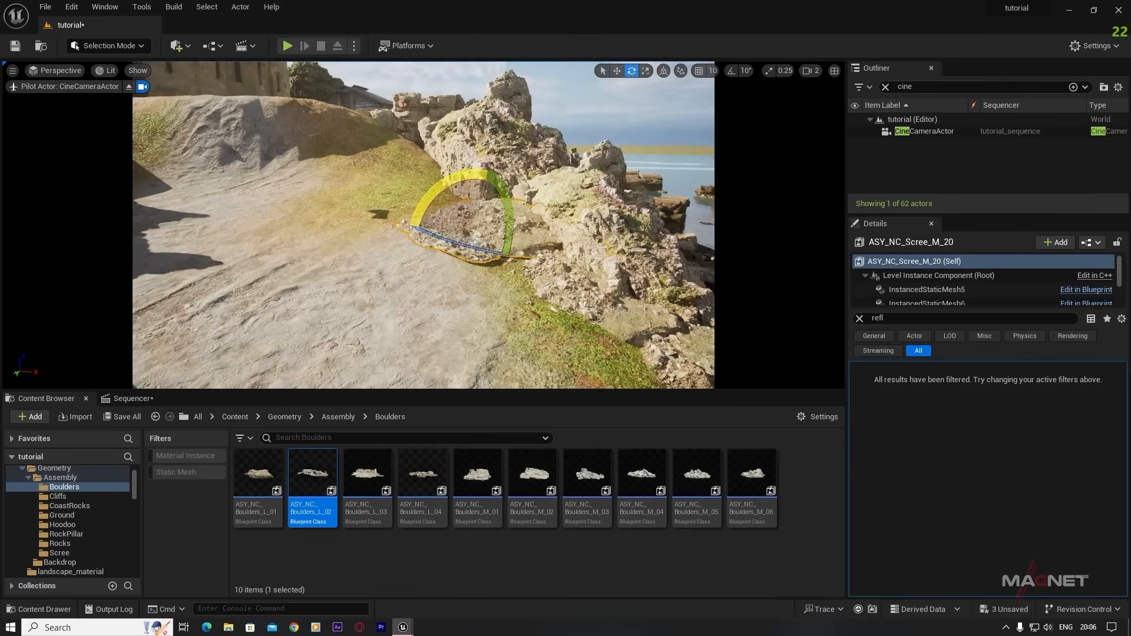
# - Duplicate the scree again farther up the path against the base of the lakeside cliffs
pyautogui.press('Escape')
pyautogui.moveTo(454, 235); pyautogui.dragTo(472, 295, button='right')
pyautogui.click(454, 241)
pyautogui.keyDown('alt'); pyautogui.moveTo(454, 241); pyautogui.dragTo(445, 253); pyautogui.keyUp('alt')
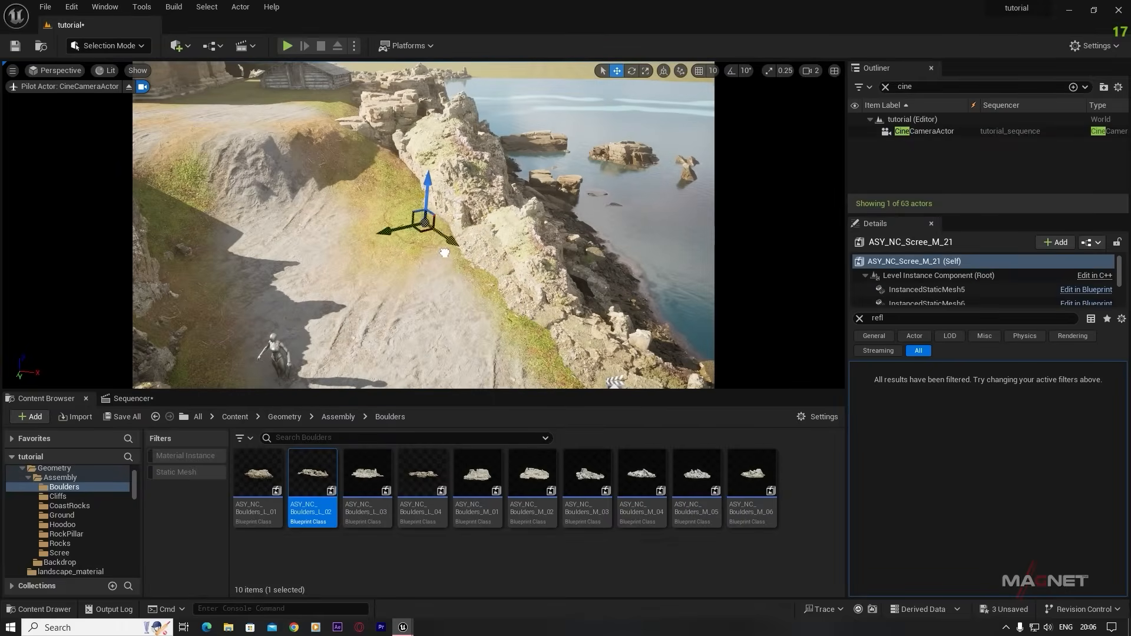
pyautogui.moveTo(466, 289); pyautogui.dragTo(446, 271, button='right')
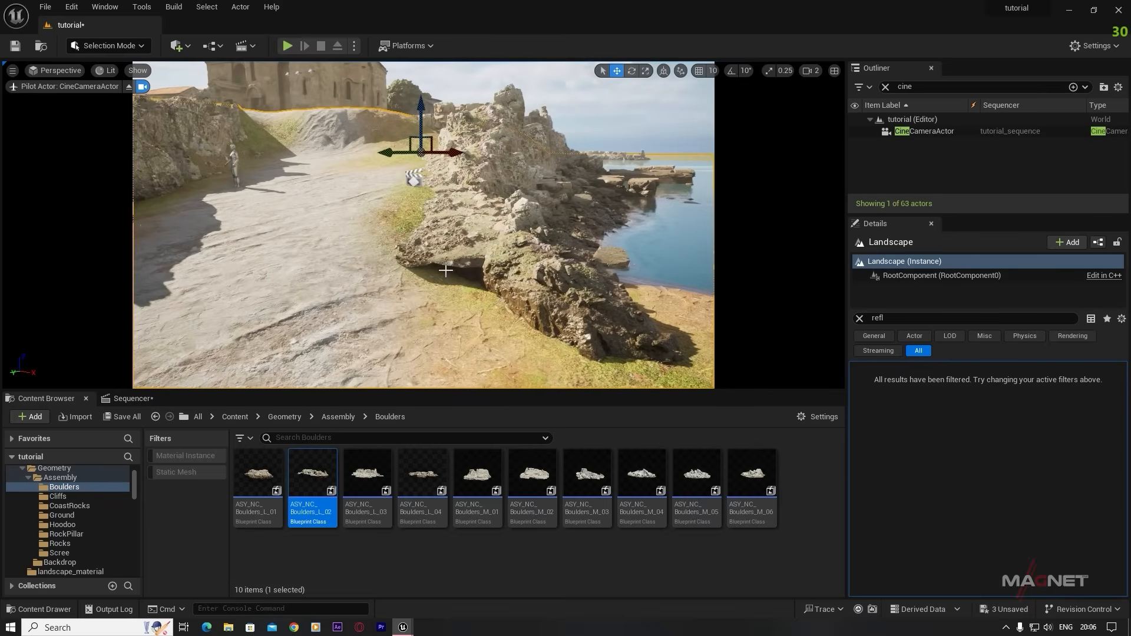
# - Cover the overhanging near end of the lakeside cliff with another scree copy and adjust its placement
pyautogui.click(444, 263)
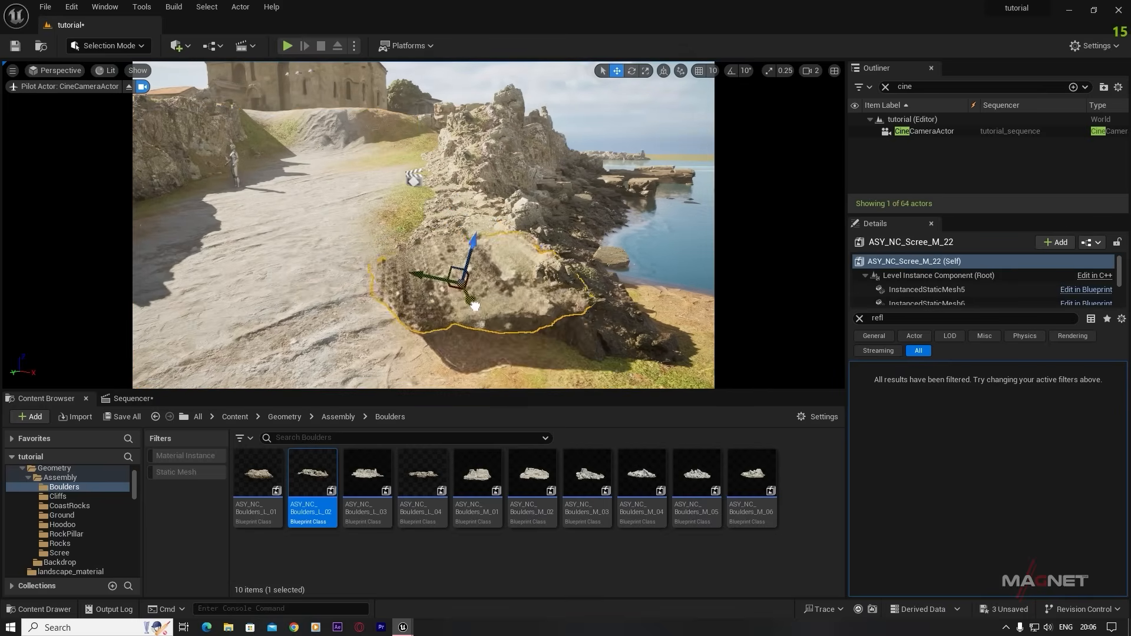
pyautogui.moveTo(493, 266); pyautogui.dragTo(487, 280)
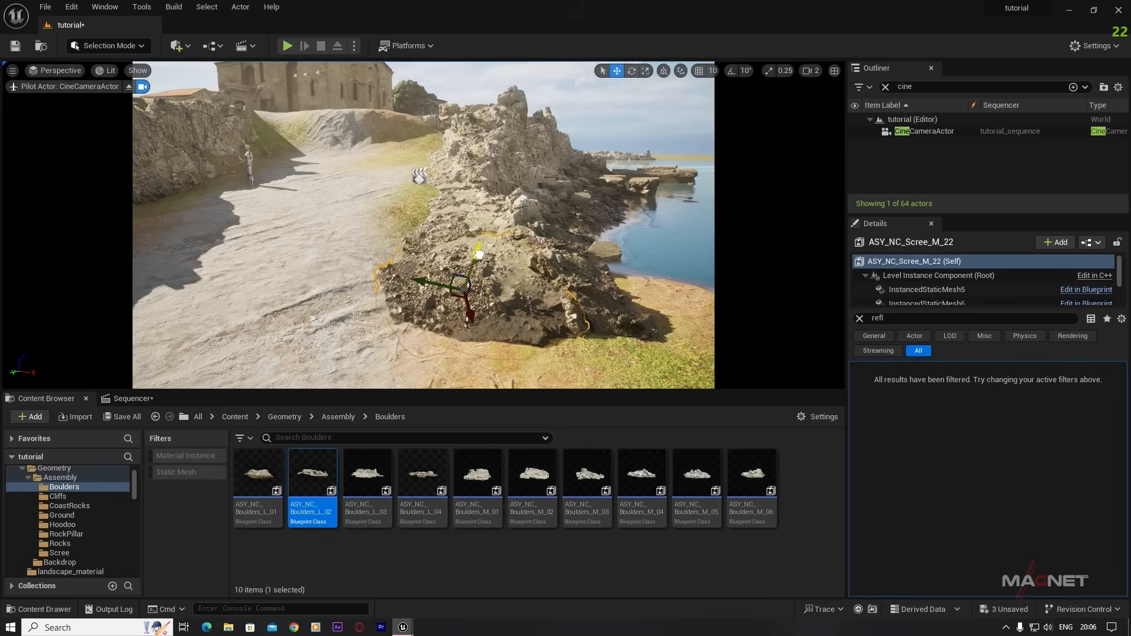
pyautogui.moveTo(539, 334); pyautogui.dragTo(457, 389, button='right')
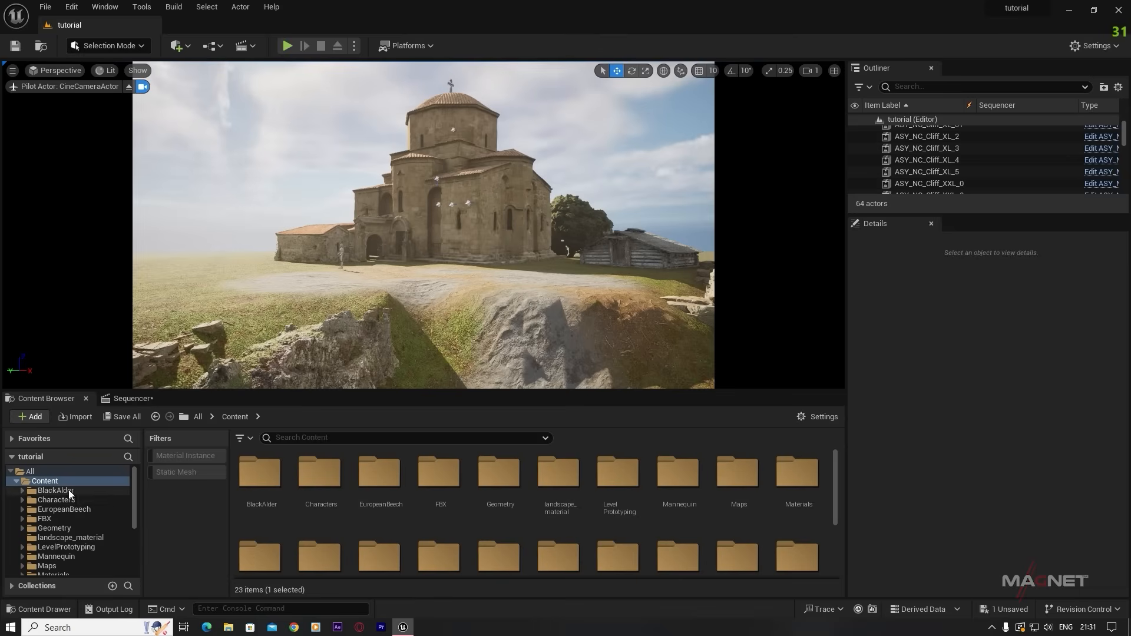
# - Filter the BlackAlder folder to static meshes and place SM_BlackAlder_Field_02 on the grass between the church and wooden hut
pyautogui.click(55, 491)
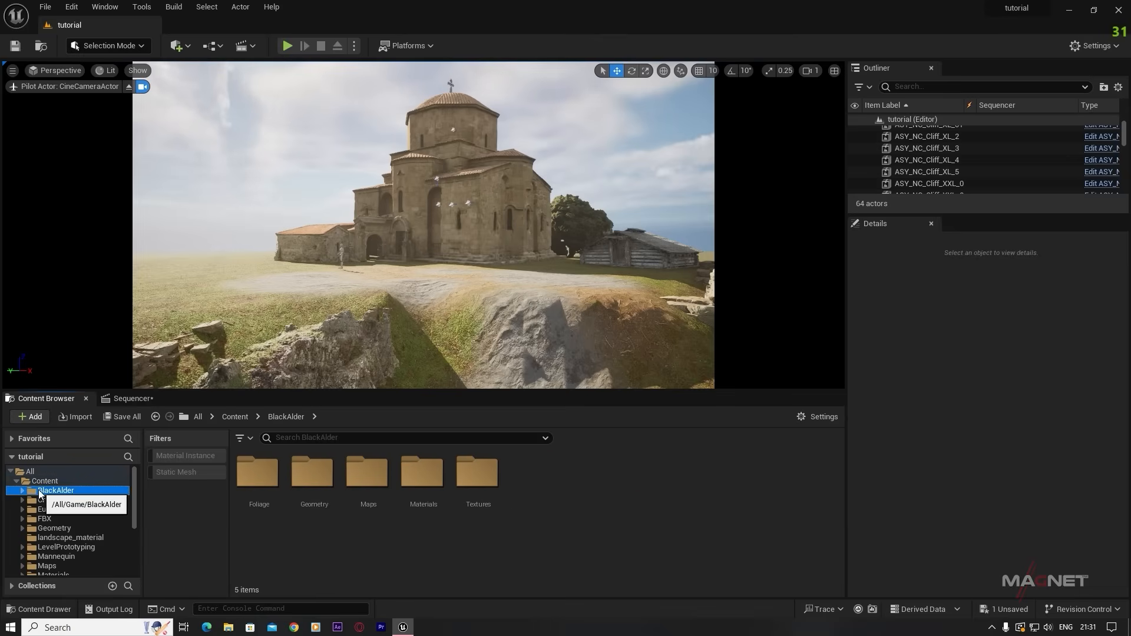
pyautogui.click(174, 474)
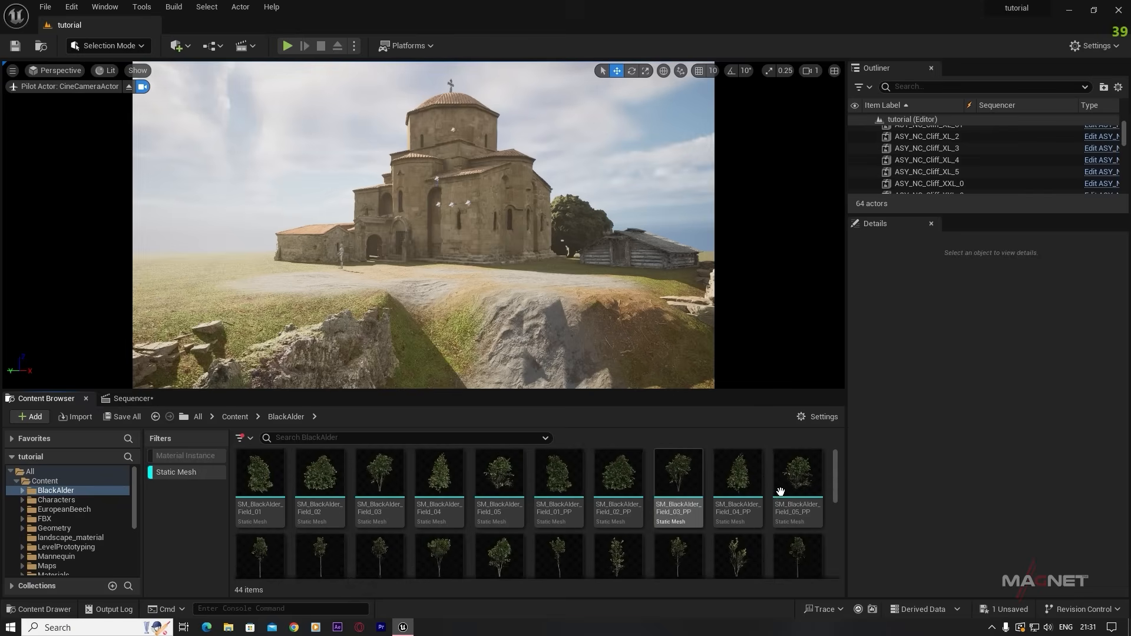
pyautogui.press('w')
pyautogui.moveTo(423, 225)
pyautogui.mouseDown(button='right')
pyautogui.moveTo(475, 235)
pyautogui.moveTo(442, 237)
pyautogui.moveTo(426, 207)
pyautogui.moveTo(415, 211)
pyautogui.mouseUp(button='right')
pyautogui.press('d')
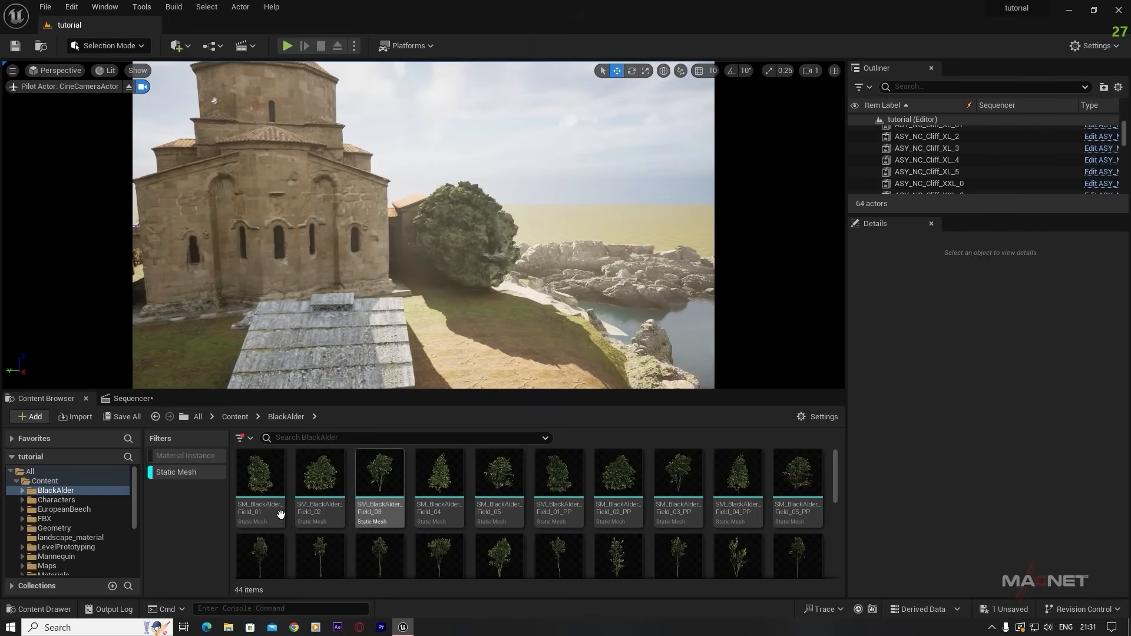
pyautogui.click(320, 488)
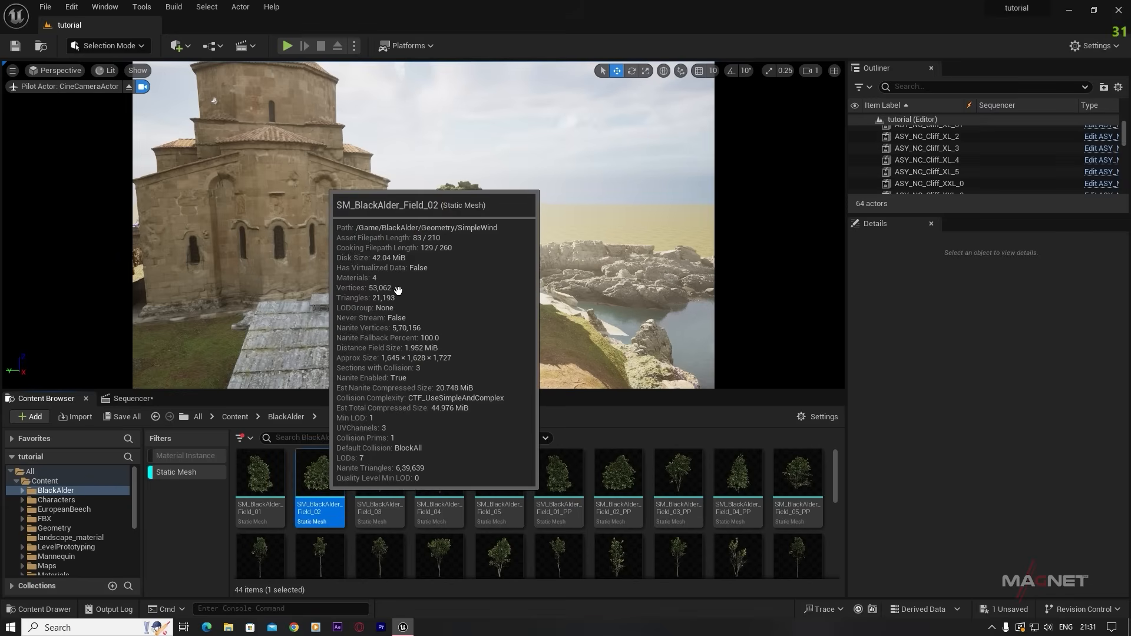
pyautogui.moveTo(399, 290); pyautogui.dragTo(458, 324)
pyautogui.moveTo(458, 325); pyautogui.dragTo(548, 333, button='right')
pyautogui.press('a')
pyautogui.press('w')
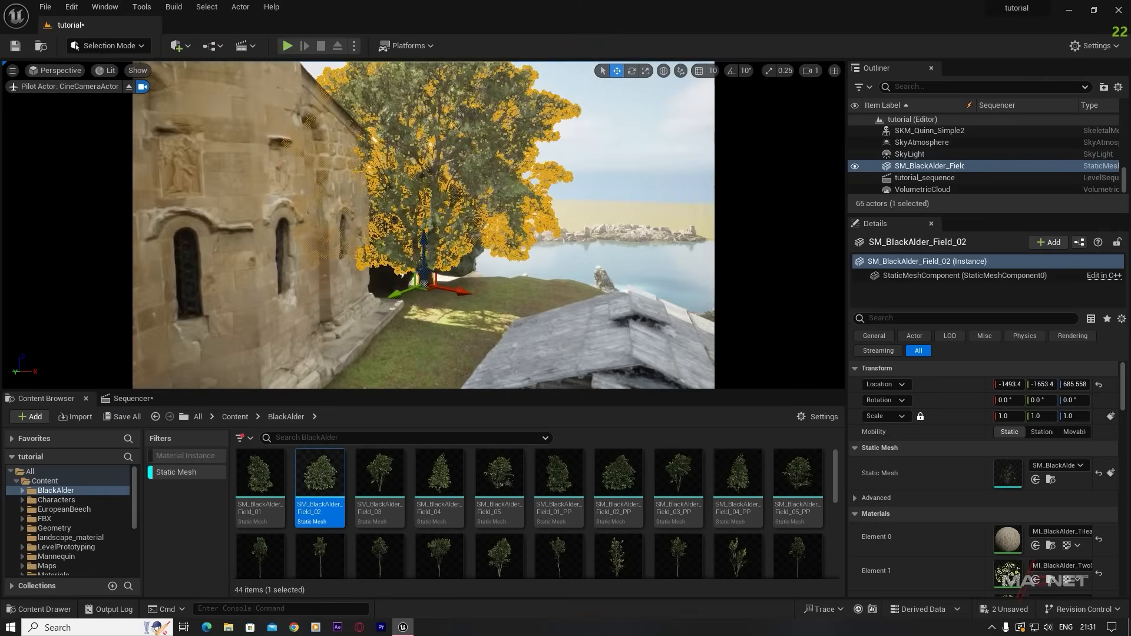
# - Lower the black alder tree so its trunk sits in the grass beside the church
pyautogui.moveTo(413, 270); pyautogui.dragTo(412, 270, button='right')
pyautogui.moveTo(423, 247); pyautogui.dragTo(426, 262)
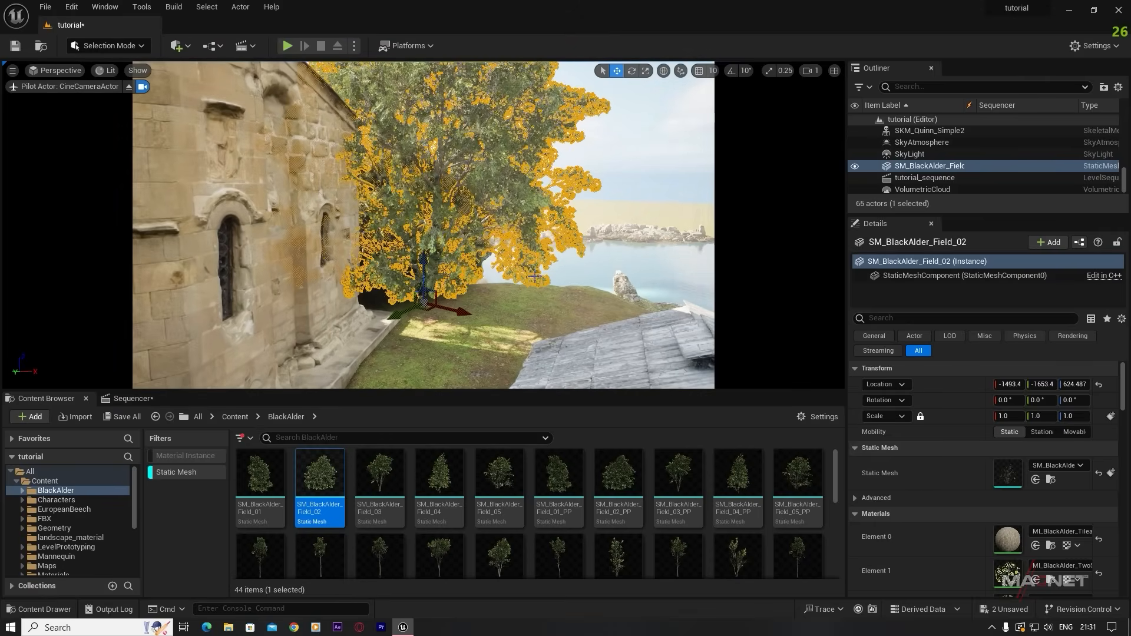
pyautogui.press('Escape')
pyautogui.moveTo(425, 262); pyautogui.dragTo(283, 263, button='right')
pyautogui.press('s')
pyautogui.moveTo(477, 234)
pyautogui.mouseDown(button='right')
pyautogui.moveTo(492, 254)
pyautogui.moveTo(477, 233)
pyautogui.mouseUp(button='right')
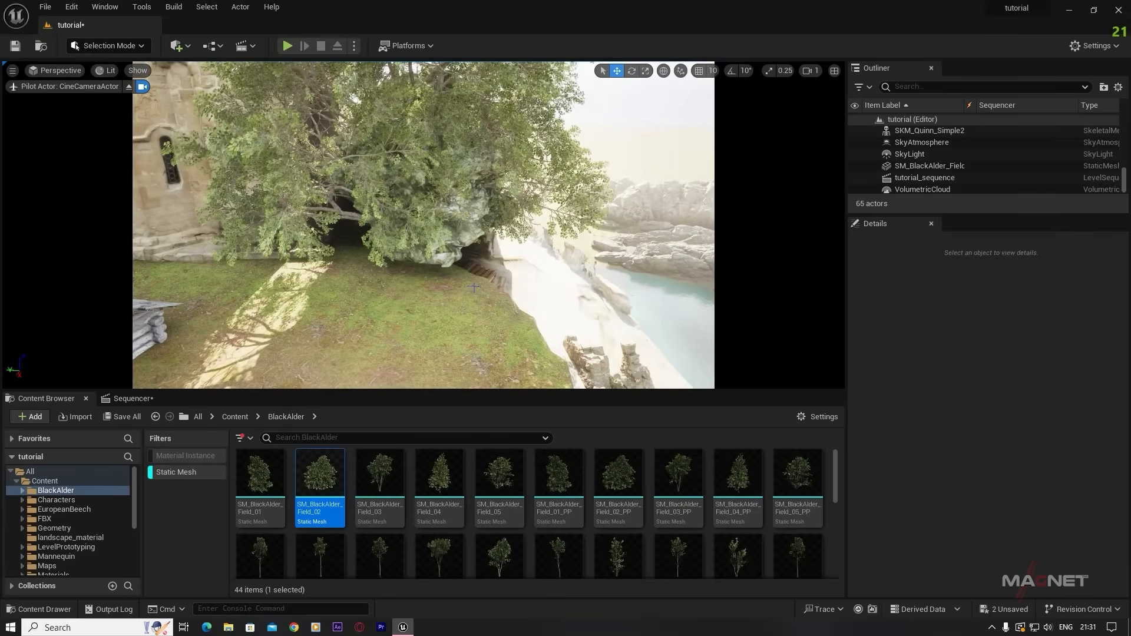
pyautogui.moveTo(474, 287); pyautogui.dragTo(413, 289, button='right')
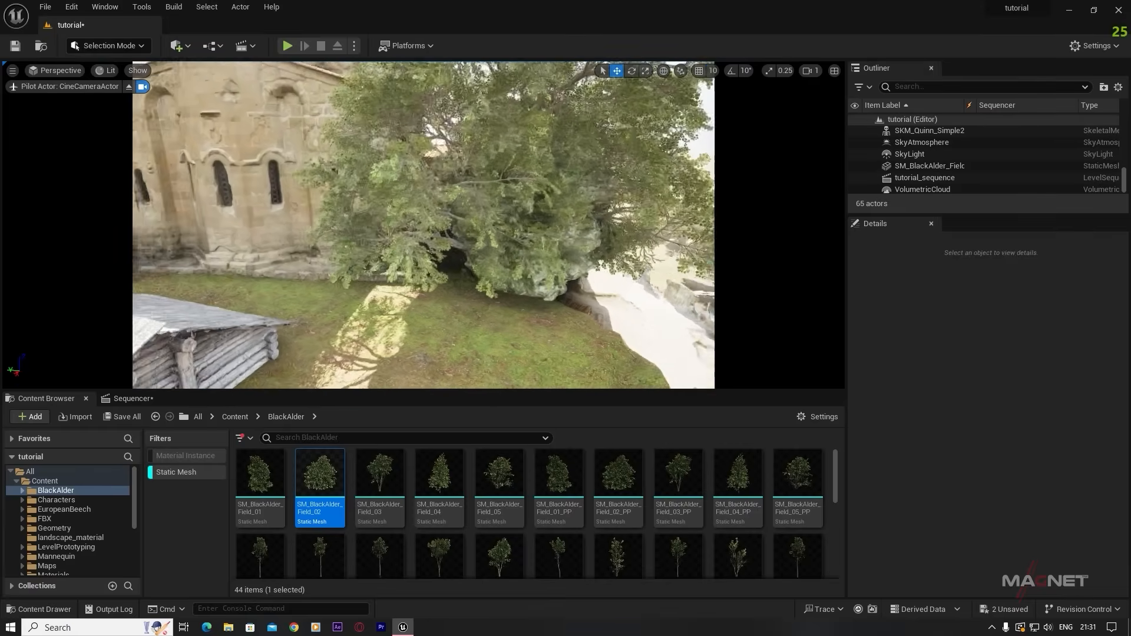
pyautogui.press('a')
pyautogui.moveTo(378, 218); pyautogui.dragTo(448, 200, button='right')
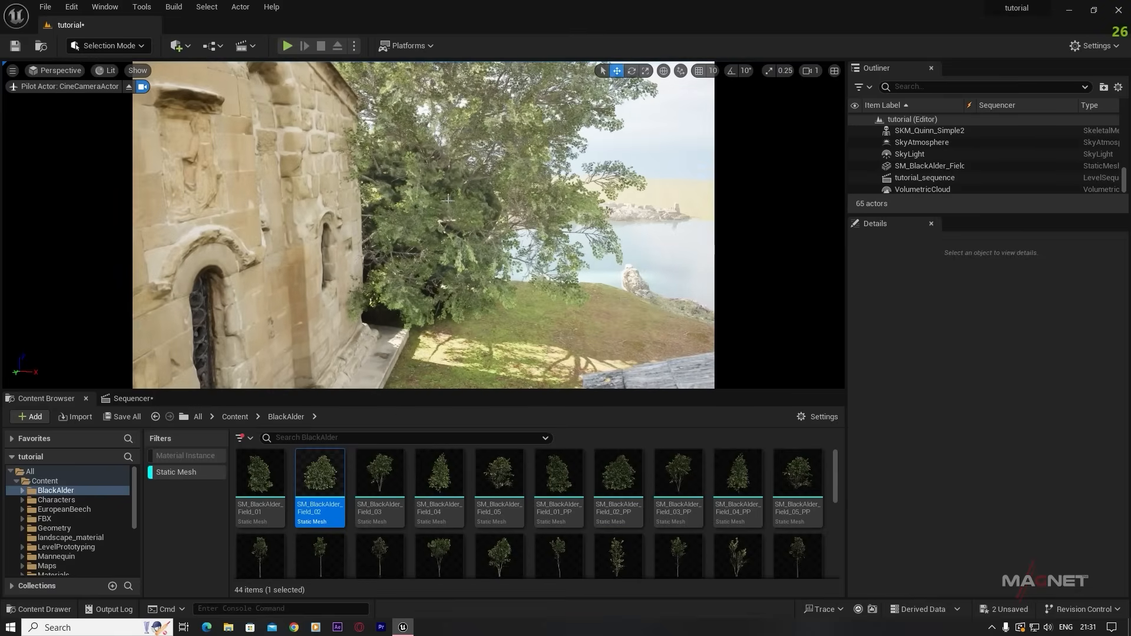
# - Rotate the black alder to about -32° around Z and move it in behind the church wall
pyautogui.click(448, 199)
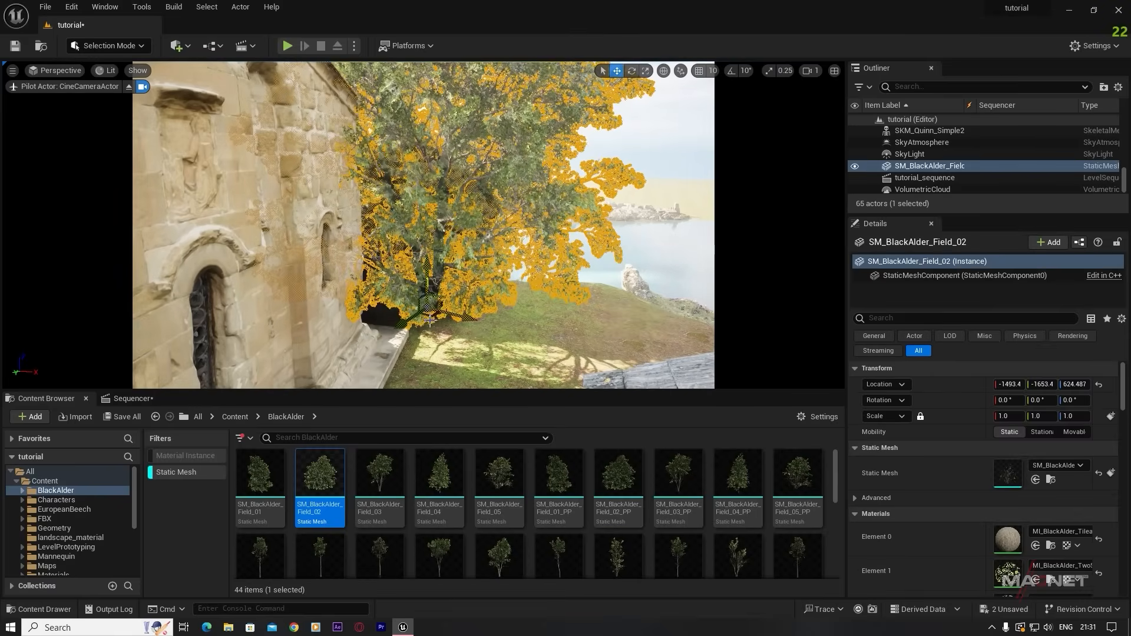
pyautogui.moveTo(418, 349)
pyautogui.mouseDown(button='right')
pyautogui.moveTo(472, 351)
pyautogui.moveTo(419, 349)
pyautogui.mouseUp(button='right')
pyautogui.moveTo(412, 338); pyautogui.dragTo(406, 306)
pyautogui.press('w')
pyautogui.moveTo(389, 257); pyautogui.dragTo(388, 260)
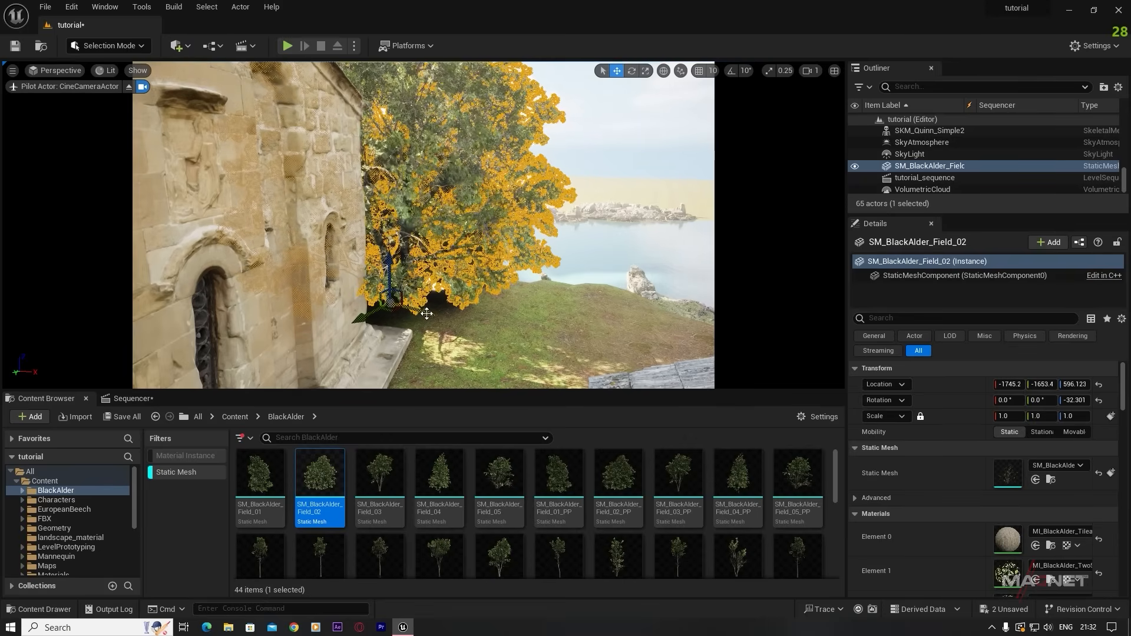
# - Duplicate the black alder toward the hut, giving the copy a Z rotation of about -112° and a smaller scale
pyautogui.keyDown('alt'); pyautogui.moveTo(427, 313); pyautogui.dragTo(401, 370); pyautogui.keyUp('alt')
pyautogui.press('e')
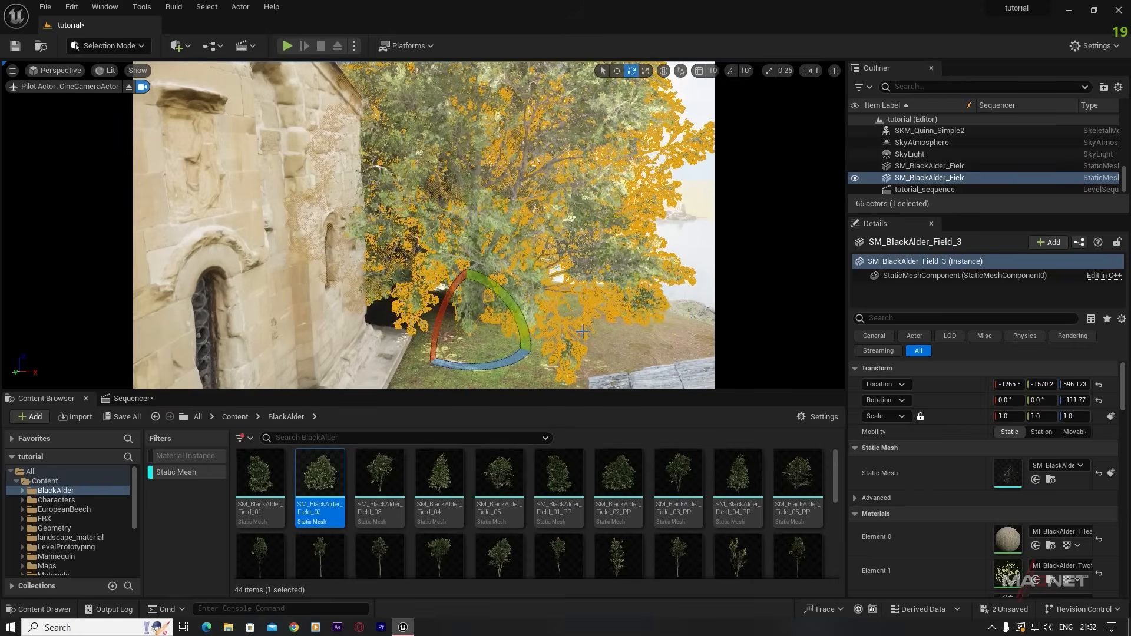
pyautogui.press('r')
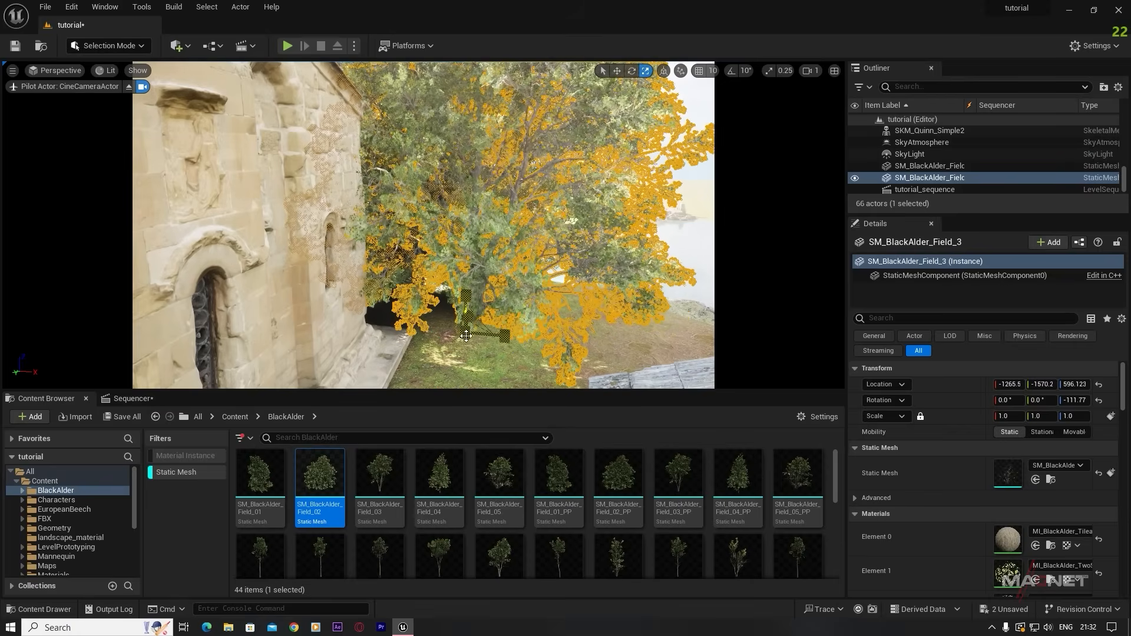
pyautogui.moveTo(466, 336); pyautogui.dragTo(455, 355)
pyautogui.press('Escape')
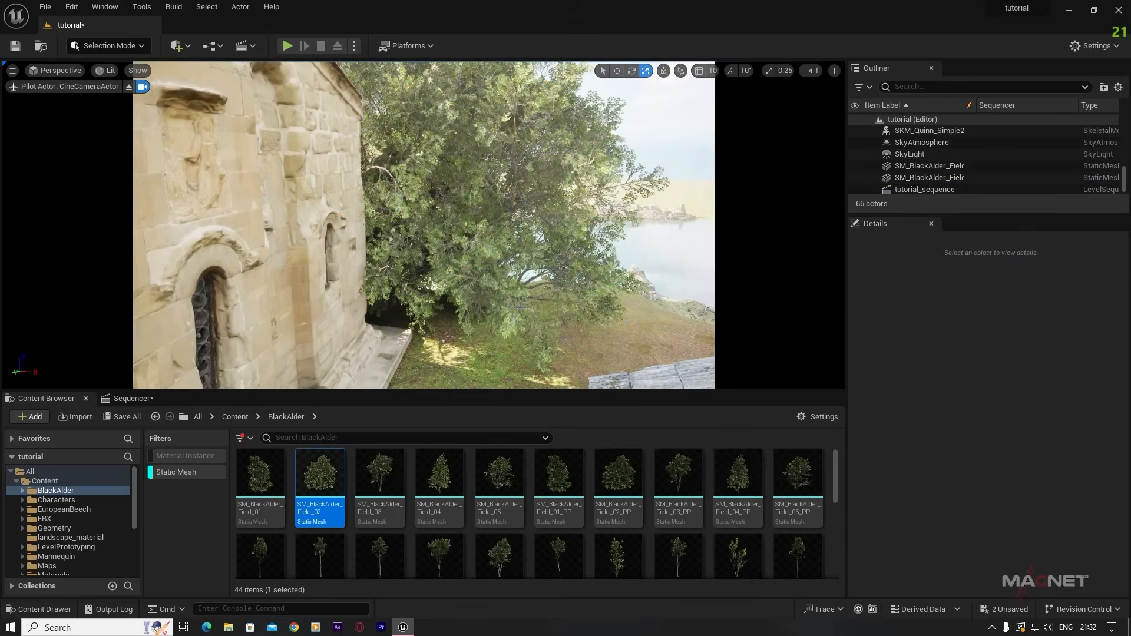
# - Duplicate the black alder beside the church so the copy stands further along behind the church wall
pyautogui.press('s')
pyautogui.moveTo(510, 239); pyautogui.dragTo(511, 239, button='right')
pyautogui.click(510, 239)
pyautogui.press('w')
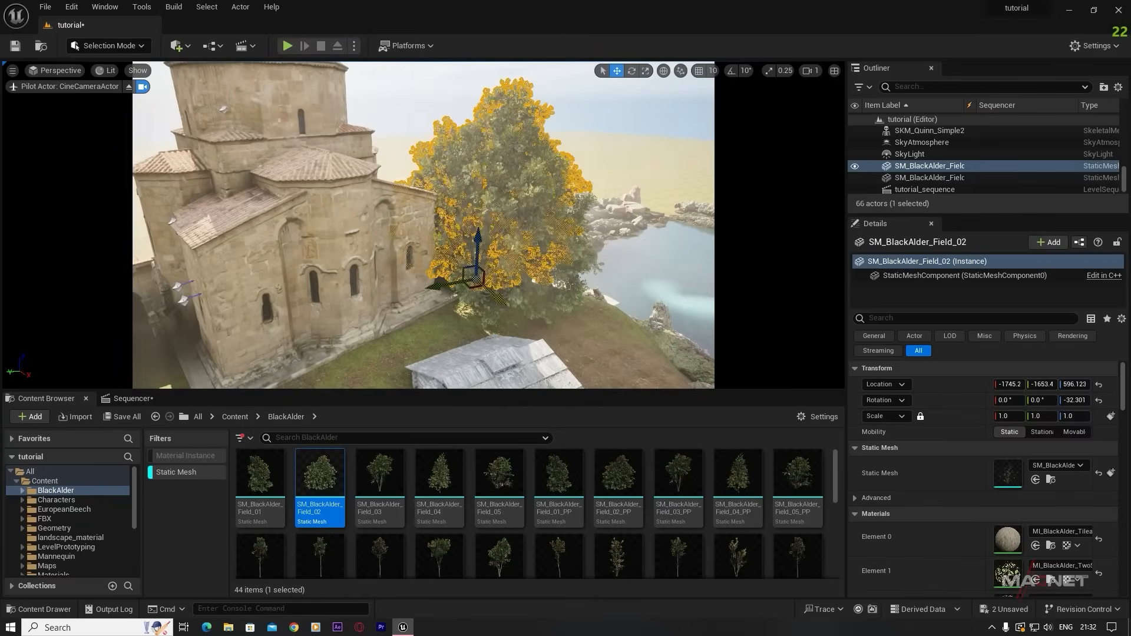
pyautogui.keyDown('alt'); pyautogui.moveTo(433, 276); pyautogui.dragTo(368, 254); pyautogui.keyUp('alt')
pyautogui.click(623, 149)
pyautogui.press('q')
pyautogui.moveTo(624, 149); pyautogui.dragTo(623, 149, button='right')
# - Place a slim forest black alder on the grass beside the church, in front of the denser alders
pyautogui.moveTo(380, 557); pyautogui.dragTo(455, 258)
pyautogui.click(628, 140)
pyautogui.press('s')
pyautogui.moveTo(628, 140); pyautogui.dragTo(628, 140, button='right')
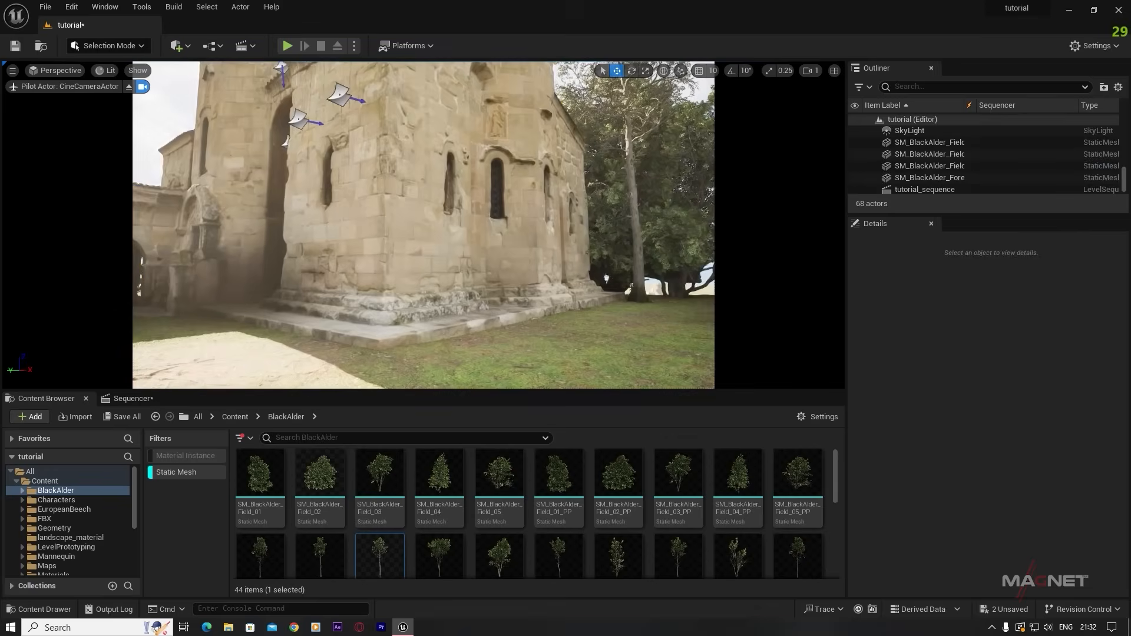
# - Place SM_BlackAlder_Field_01 on the grass on the church's far side, behind the low tiled annex, and adjust its rotation and scale
pyautogui.click(241, 267)
pyautogui.moveTo(241, 267); pyautogui.dragTo(241, 270)
pyautogui.press('s')
pyautogui.moveTo(241, 270); pyautogui.dragTo(241, 270, button='right')
pyautogui.press('w')
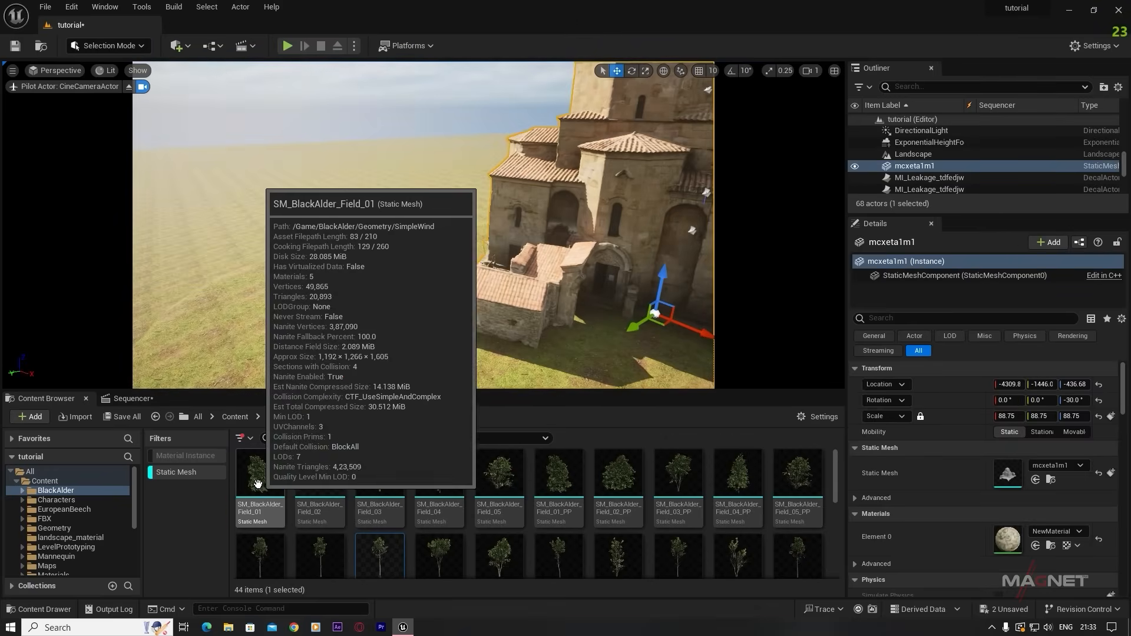
pyautogui.moveTo(258, 484); pyautogui.dragTo(463, 253)
pyautogui.moveTo(468, 282); pyautogui.dragTo(467, 281, button='right')
pyautogui.press('e')
pyautogui.moveTo(441, 279); pyautogui.dragTo(440, 278)
pyautogui.moveTo(441, 279); pyautogui.dragTo(441, 278, button='right')
pyautogui.click(366, 182)
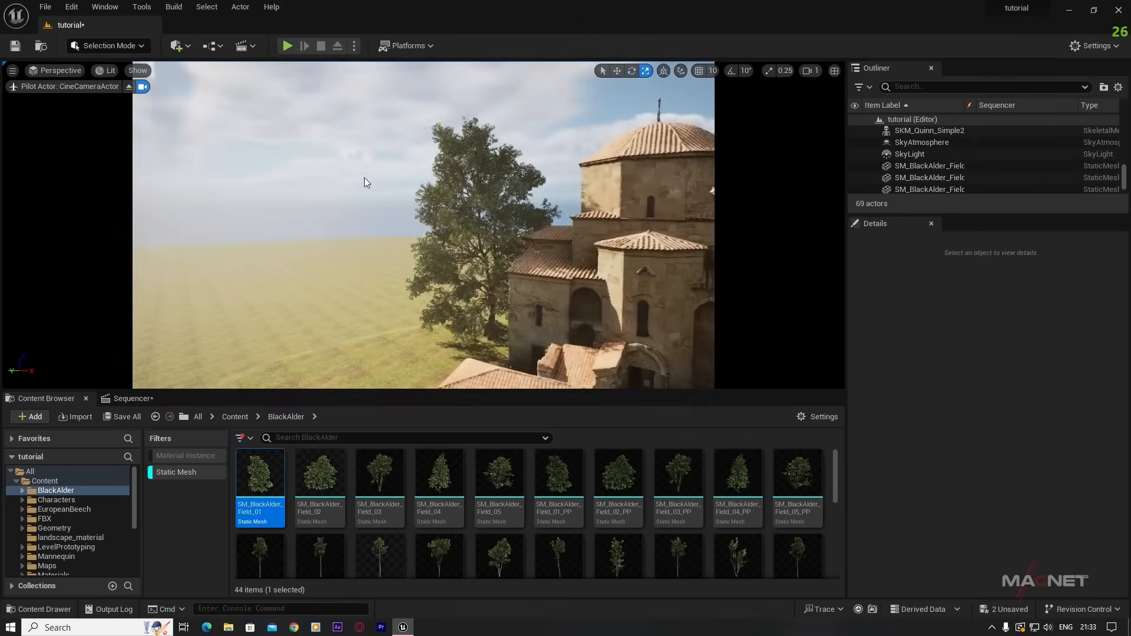
# - Place SM_BlackAlder_Field_02 next to the low tiled annex and rotate it to about -40° around Z
pyautogui.moveTo(366, 182); pyautogui.dragTo(366, 182, button='right')
pyautogui.press('s')
pyautogui.moveTo(320, 484); pyautogui.dragTo(380, 289)
pyautogui.press('e')
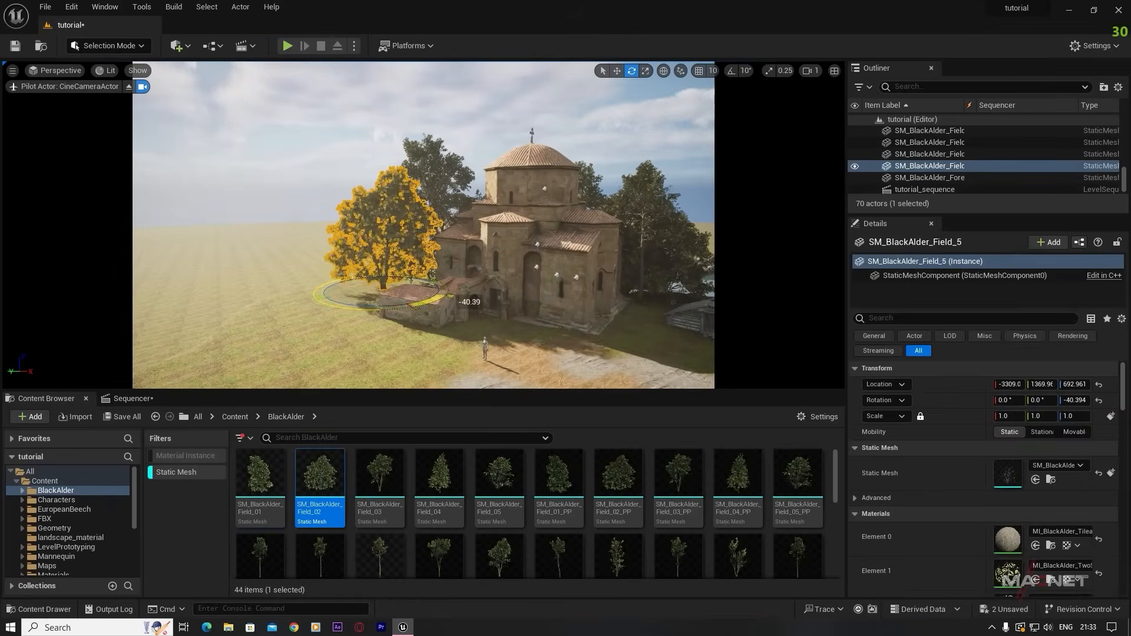
# - Place two forest black alders, one between the church and wooden hut and one beside the annex, and rescale the second
pyautogui.moveTo(500, 554); pyautogui.dragTo(628, 314)
pyautogui.moveTo(559, 554); pyautogui.dragTo(383, 312)
pyautogui.moveTo(383, 312); pyautogui.dragTo(383, 312, button='right')
pyautogui.press('w')
pyautogui.press('r')
pyautogui.moveTo(480, 306); pyautogui.dragTo(341, 100)
pyautogui.click(341, 100)
pyautogui.moveTo(341, 100); pyautogui.dragTo(341, 101, button='right')
# - Duplicate the SM_BlackAlder_Field_02 tree beside the annex, shift the copy sideways toward the church and lower it into the grass
pyautogui.click(415, 189)
pyautogui.press('w')
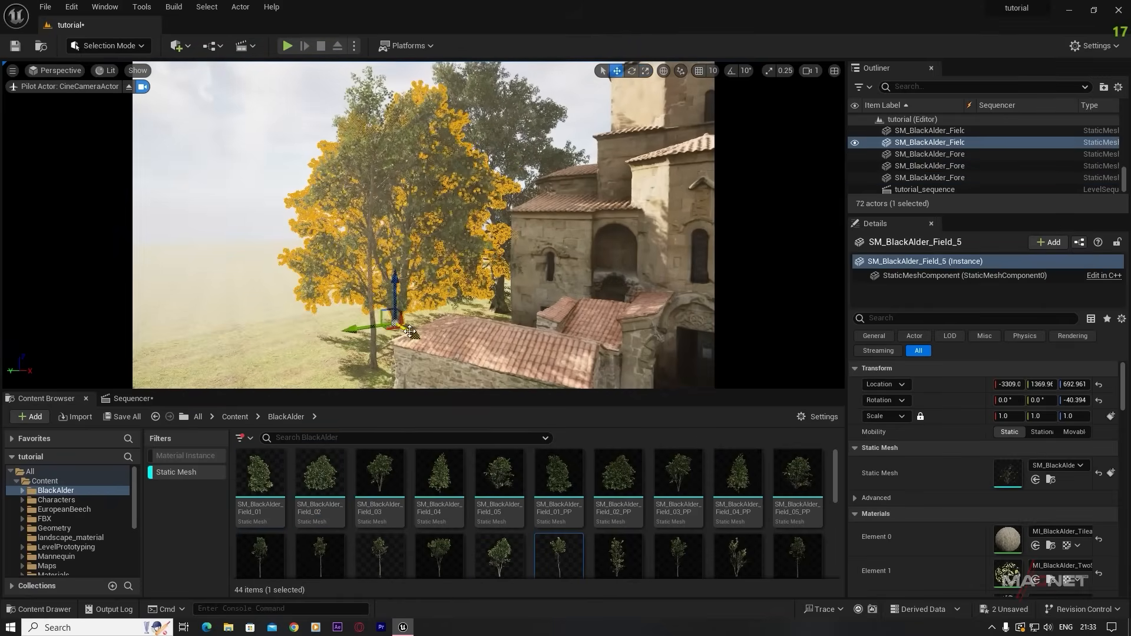
pyautogui.keyDown('alt'); pyautogui.moveTo(366, 319); pyautogui.dragTo(457, 321); pyautogui.keyUp('alt')
pyautogui.moveTo(483, 272); pyautogui.dragTo(483, 293)
pyautogui.click(589, 127)
pyautogui.moveTo(589, 127); pyautogui.dragTo(589, 127, button='right')
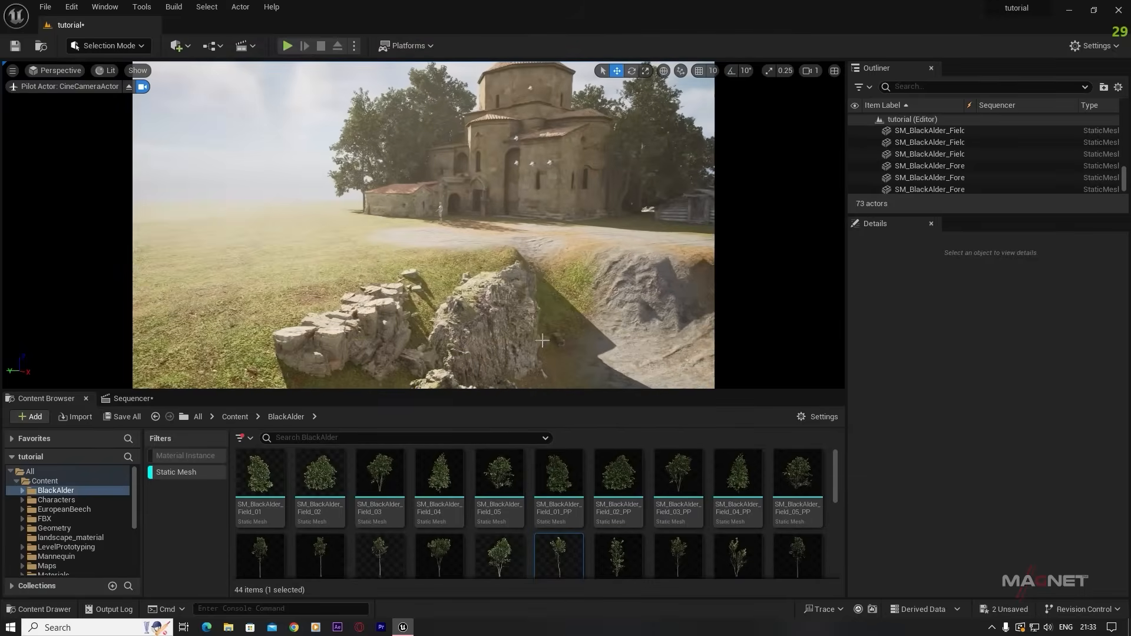
# - Place SM_BlackAlder_Field_05_PP on the open grass away from the annex and duplicate an alder from beside the annex outward
pyautogui.moveTo(798, 480); pyautogui.dragTo(247, 215)
pyautogui.press('e')
pyautogui.click(372, 168)
pyautogui.press('w')
pyautogui.keyDown('alt'); pyautogui.moveTo(323, 211); pyautogui.dragTo(177, 231); pyautogui.keyUp('alt')
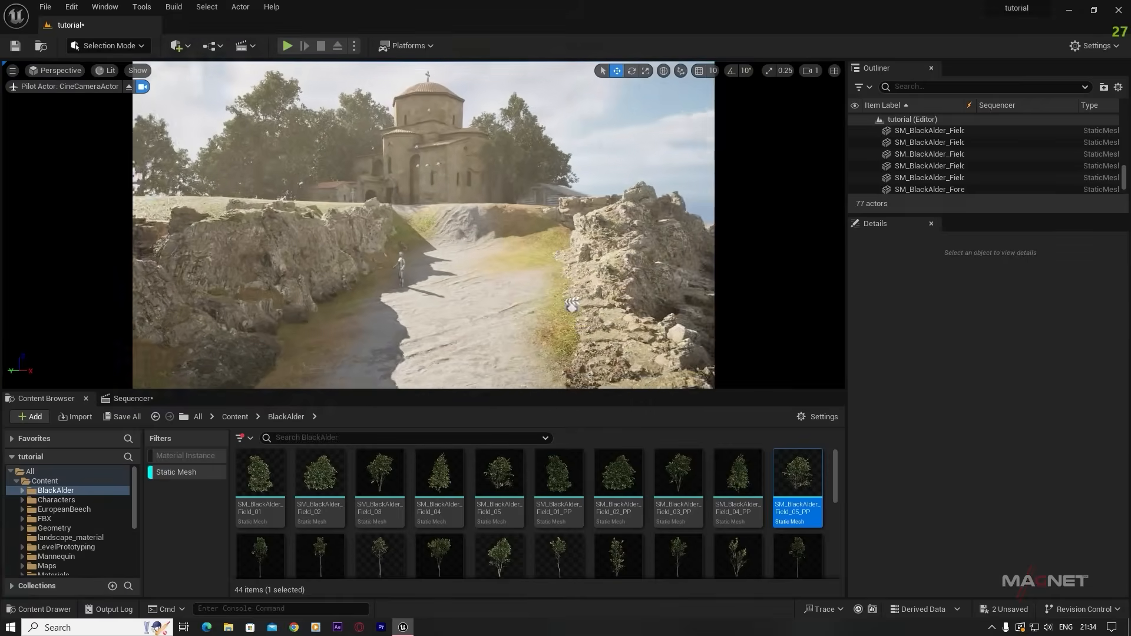
# - Spread further black alder copies across the open grass, extending the tree line from the annex toward the hillside
pyautogui.moveTo(472, 235); pyautogui.dragTo(428, 237, button='right')
pyautogui.click(463, 209)
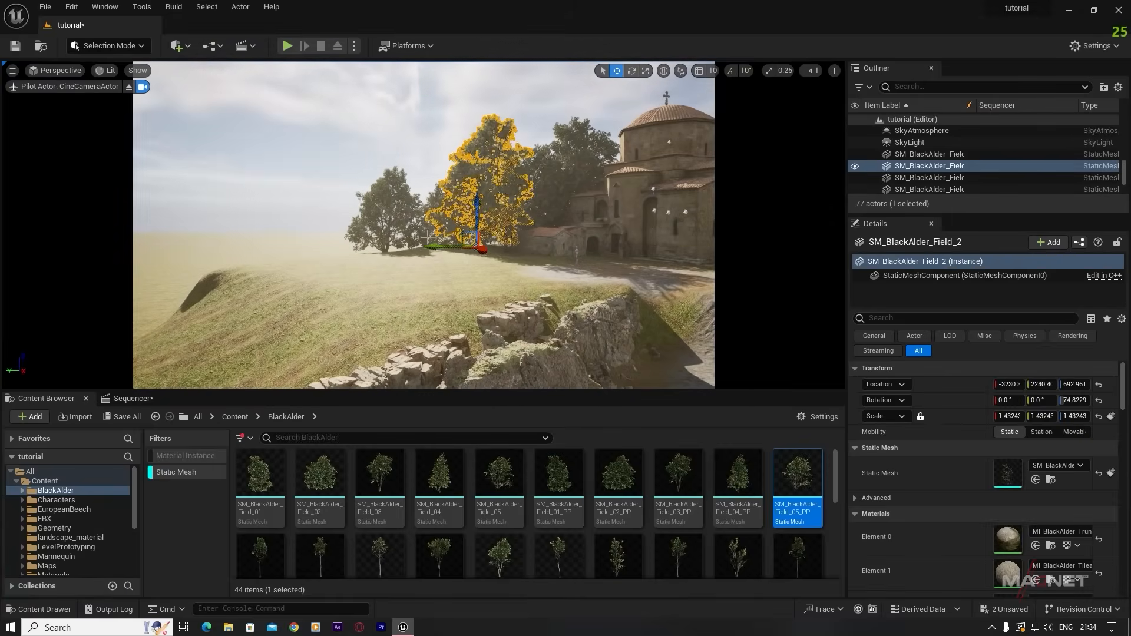
pyautogui.moveTo(345, 247); pyautogui.dragTo(281, 271)
pyautogui.click(395, 206)
pyautogui.keyDown('alt'); pyautogui.moveTo(376, 257); pyautogui.dragTo(206, 287); pyautogui.keyUp('alt')
pyautogui.click(383, 187)
pyautogui.click(394, 203)
pyautogui.keyDown('alt'); pyautogui.moveTo(360, 261); pyautogui.dragTo(317, 309); pyautogui.keyUp('alt')
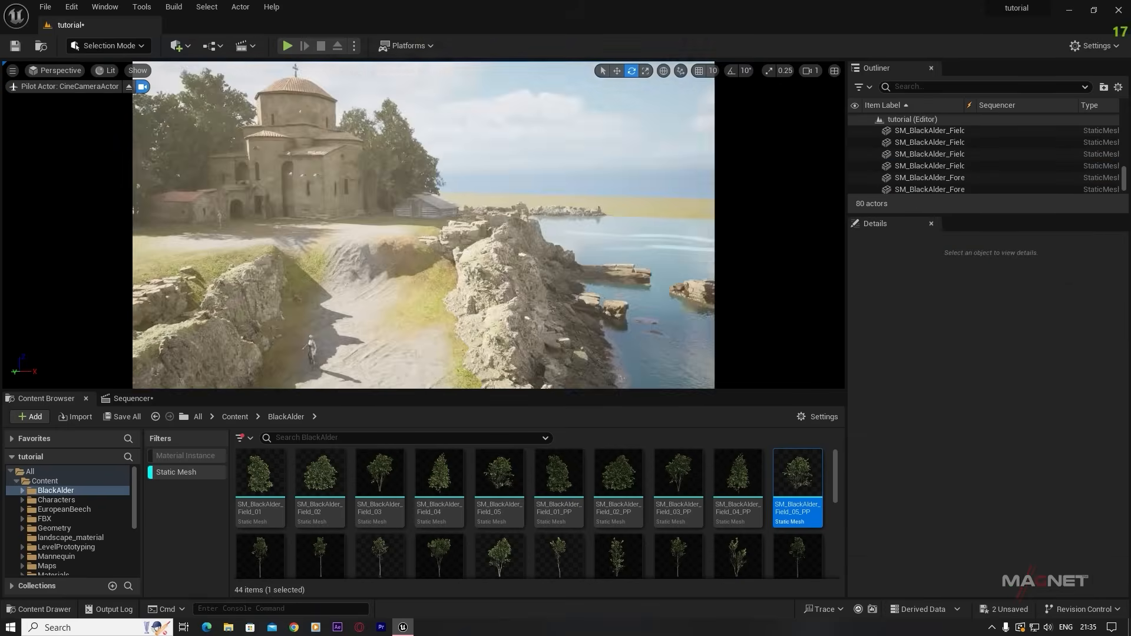
# - Open the EuropeanBeech folder and place SM_EuropeanBeech_Field_01_PP on the grassy mound above the shoreline rocks
pyautogui.moveTo(448, 236); pyautogui.dragTo(399, 234, button='right')
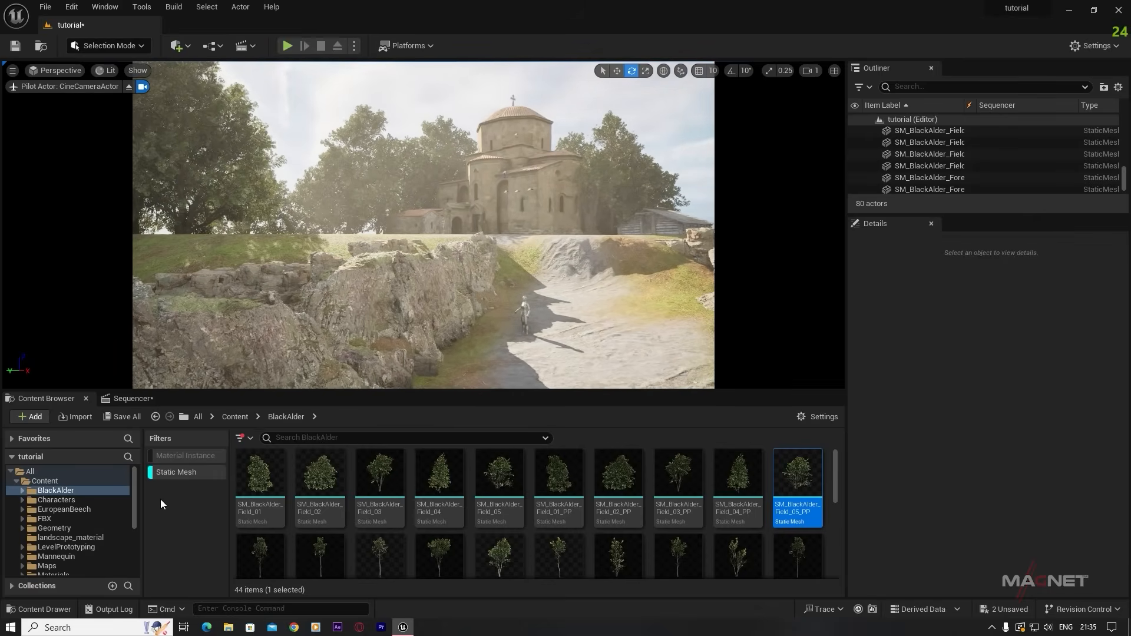
pyautogui.click(64, 510)
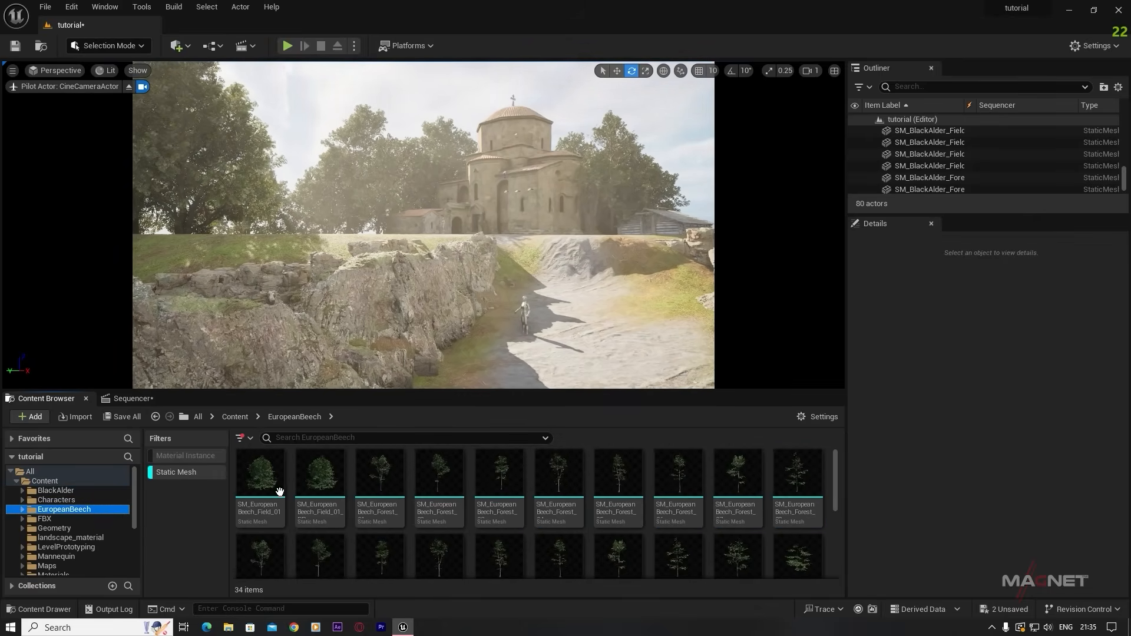
pyautogui.moveTo(438, 288); pyautogui.dragTo(343, 257, button='right')
pyautogui.press('w')
pyautogui.press('s')
pyautogui.moveTo(424, 225); pyautogui.dragTo(390, 225, button='right')
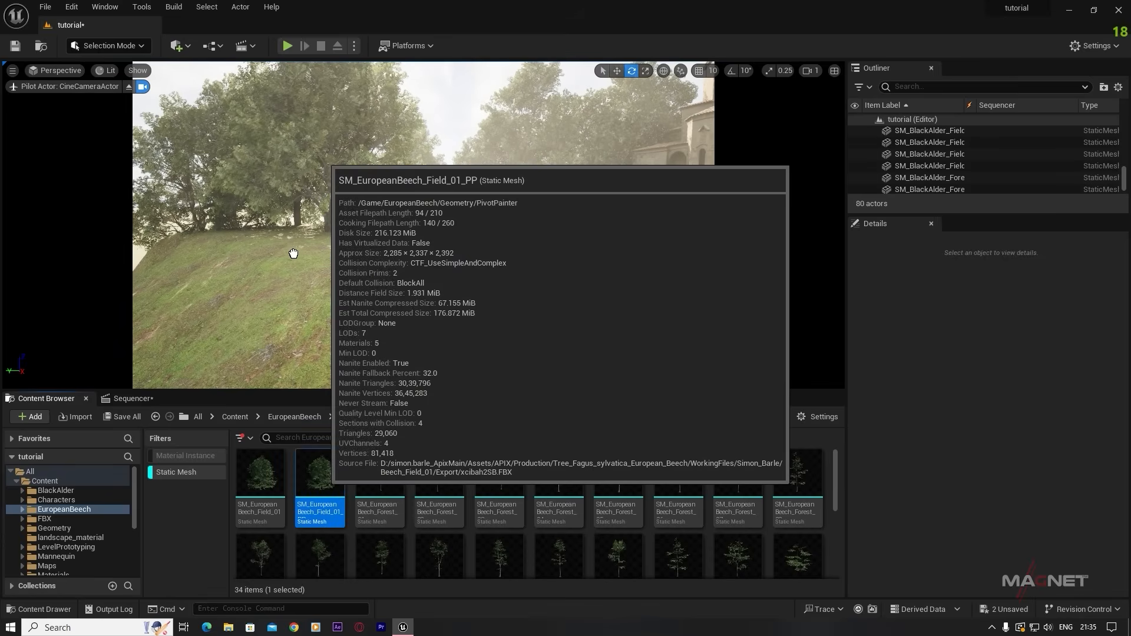
pyautogui.moveTo(294, 254); pyautogui.dragTo(334, 278)
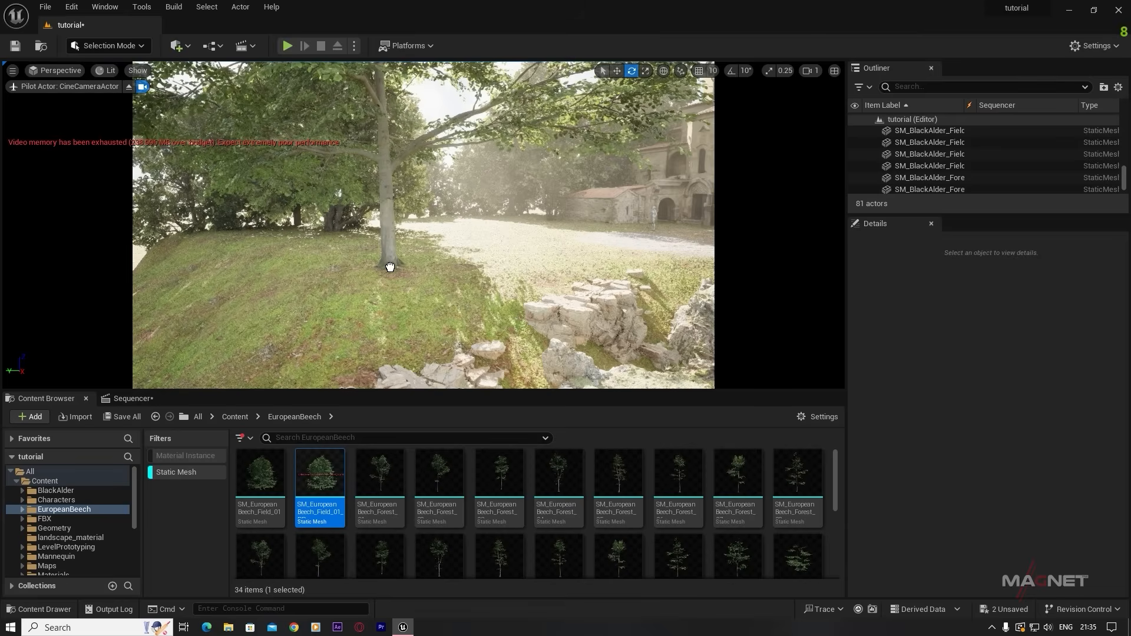
# - Check the European beech's canopy against the church and lower its trunk slightly into the mound
pyautogui.click(534, 148)
pyautogui.moveTo(512, 232); pyautogui.dragTo(518, 177, button='right')
pyautogui.click(537, 224)
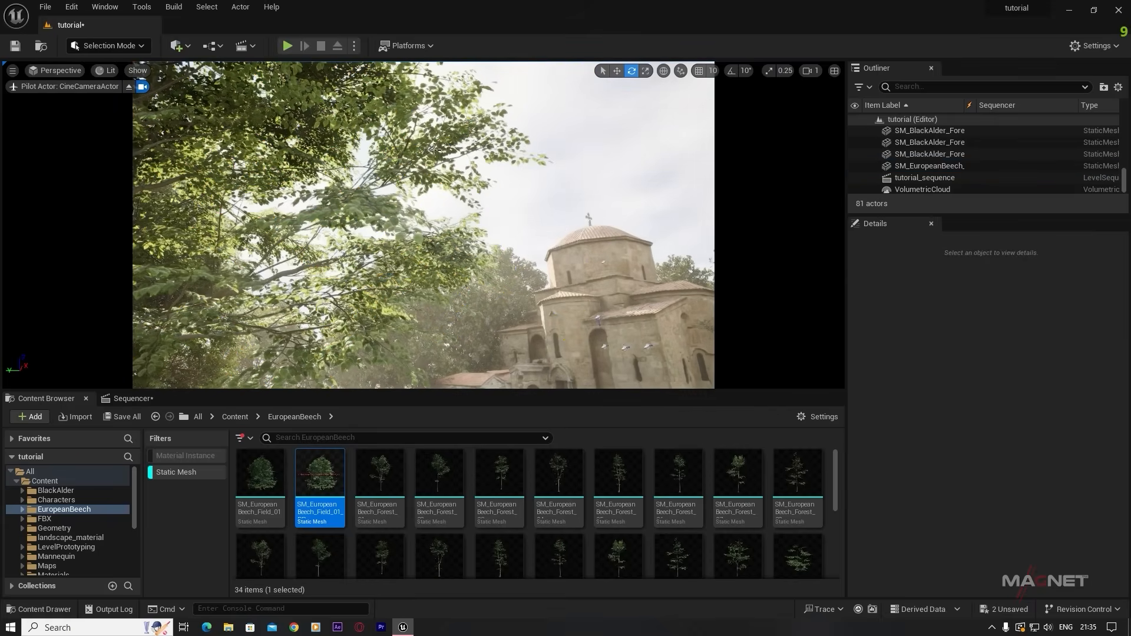
pyautogui.moveTo(538, 224); pyautogui.dragTo(564, 135, button='right')
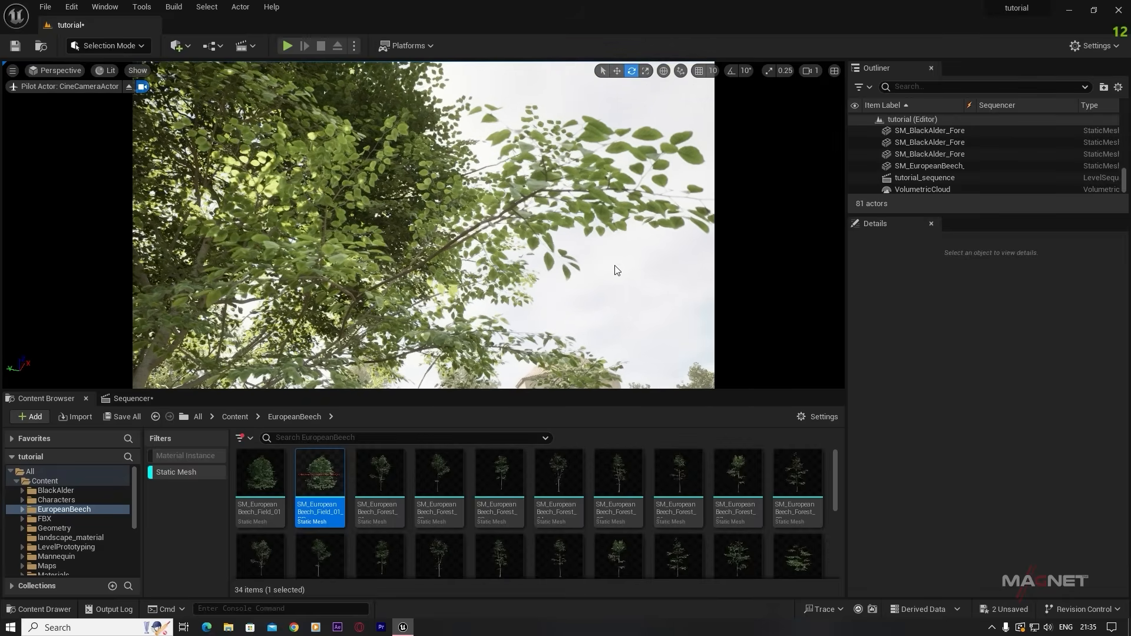
pyautogui.moveTo(578, 310); pyautogui.dragTo(526, 386, button='right')
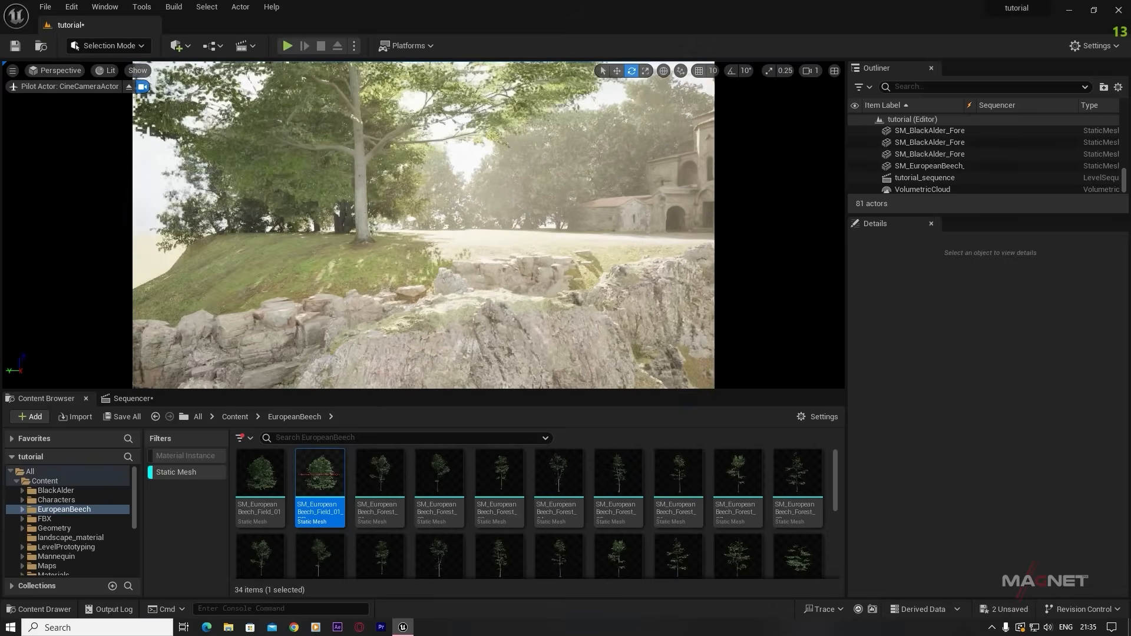
pyautogui.click(365, 192)
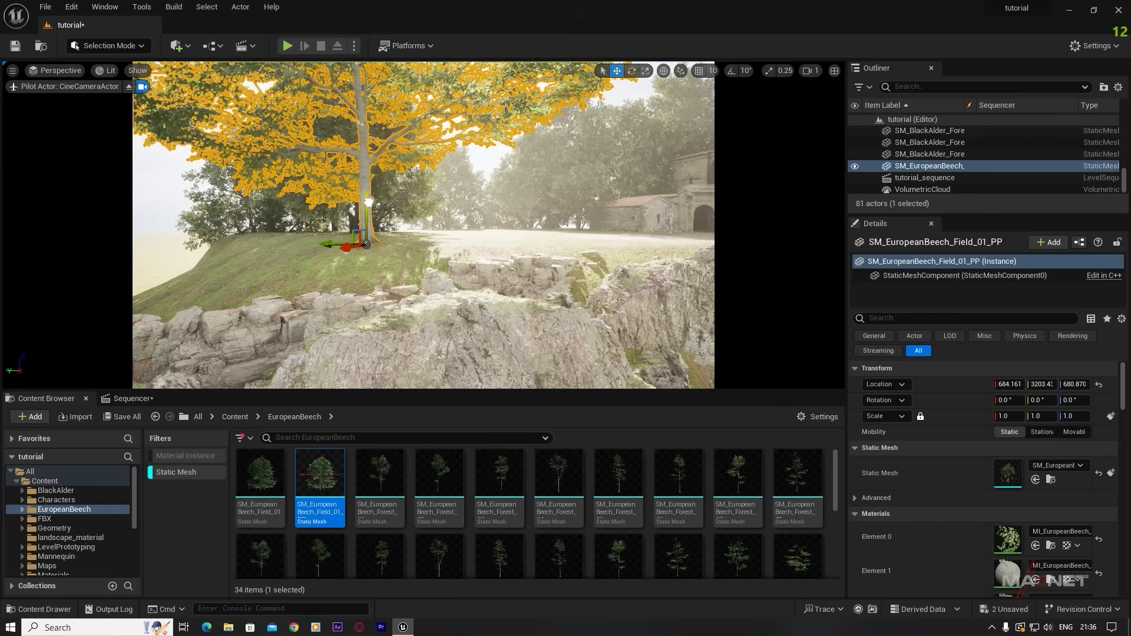
pyautogui.click(188, 168)
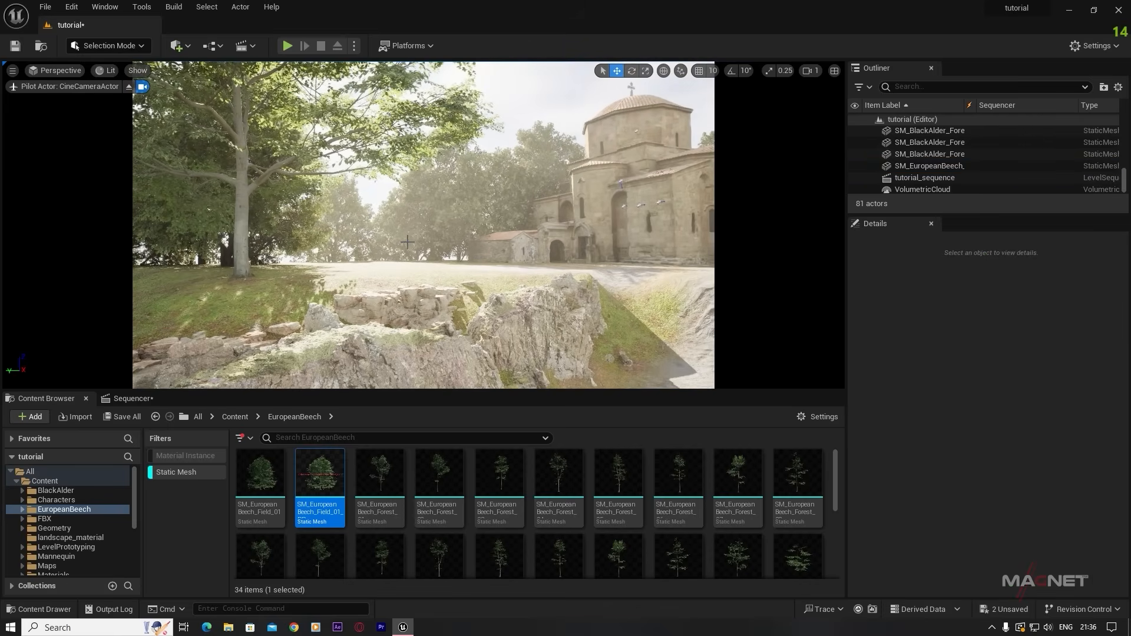
# - Duplicate the European beech across the scene and position the copy behind the wooden hut
pyautogui.click(243, 238)
pyautogui.keyDown('alt'); pyautogui.moveTo(206, 275); pyautogui.dragTo(382, 266); pyautogui.keyUp('alt')
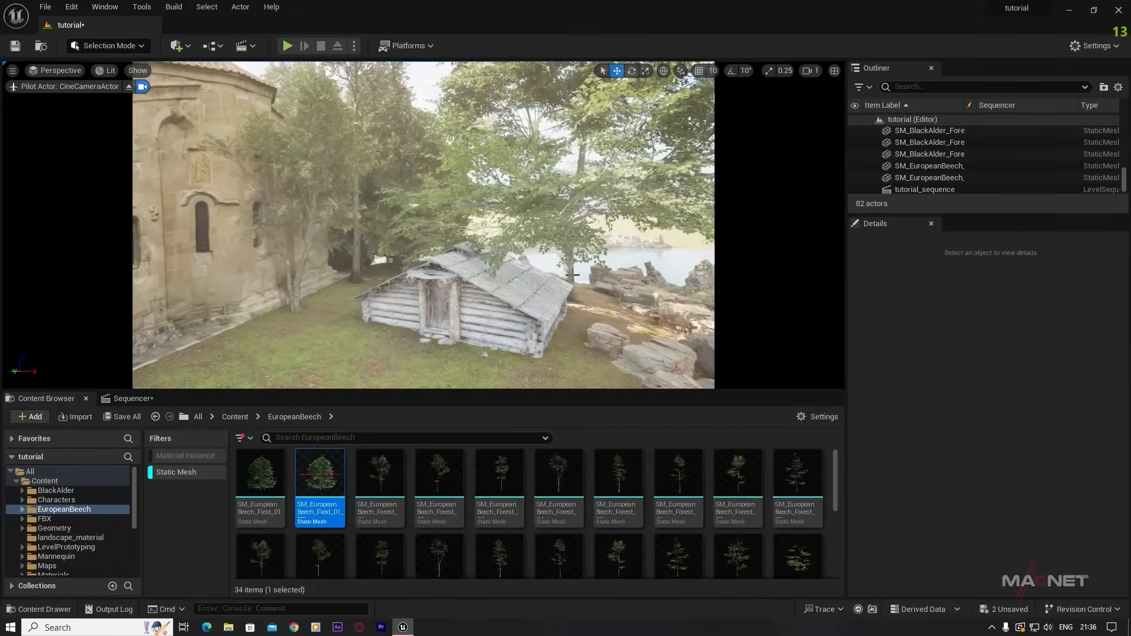
pyautogui.click(572, 275)
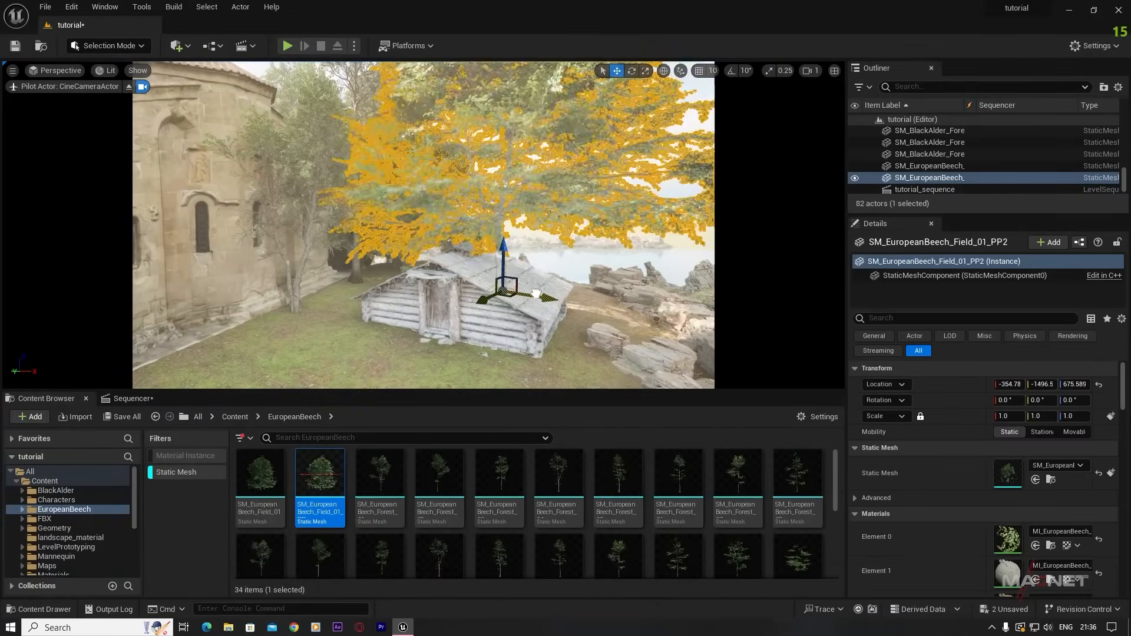
pyautogui.moveTo(573, 274); pyautogui.dragTo(442, 259, button='right')
pyautogui.press('Escape')
pyautogui.click(223, 203)
# - Turn off the static mesh filter and open the Rocks folder inside Geometry/Assembly
pyautogui.moveTo(203, 222); pyautogui.dragTo(444, 139, button='right')
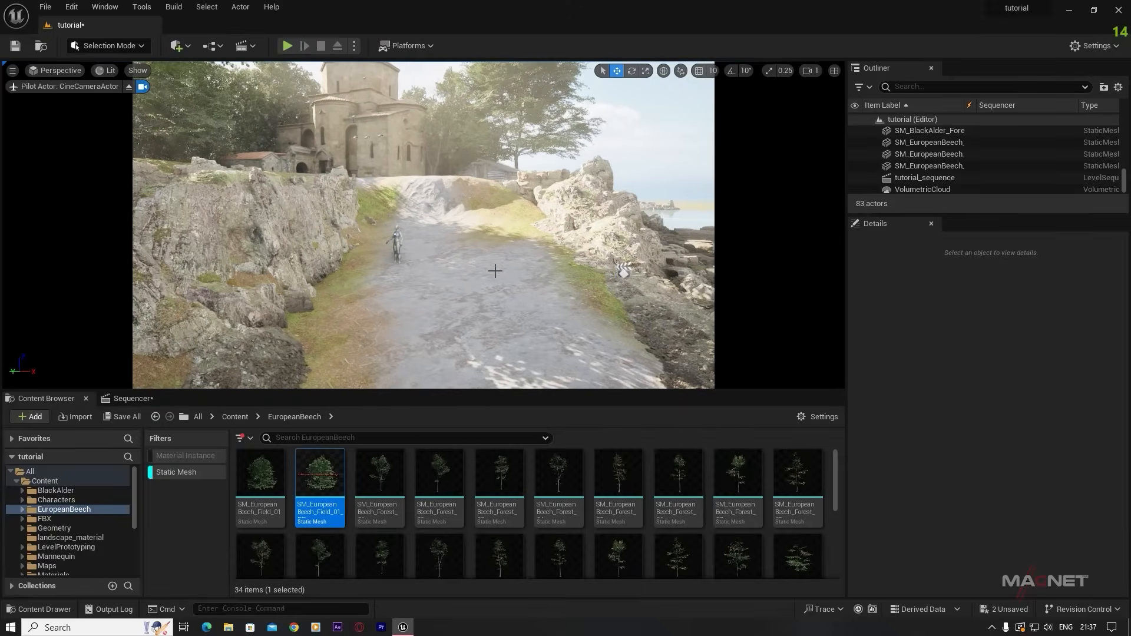
pyautogui.press('w')
pyautogui.moveTo(521, 312); pyautogui.dragTo(495, 293, button='right')
pyautogui.press('s')
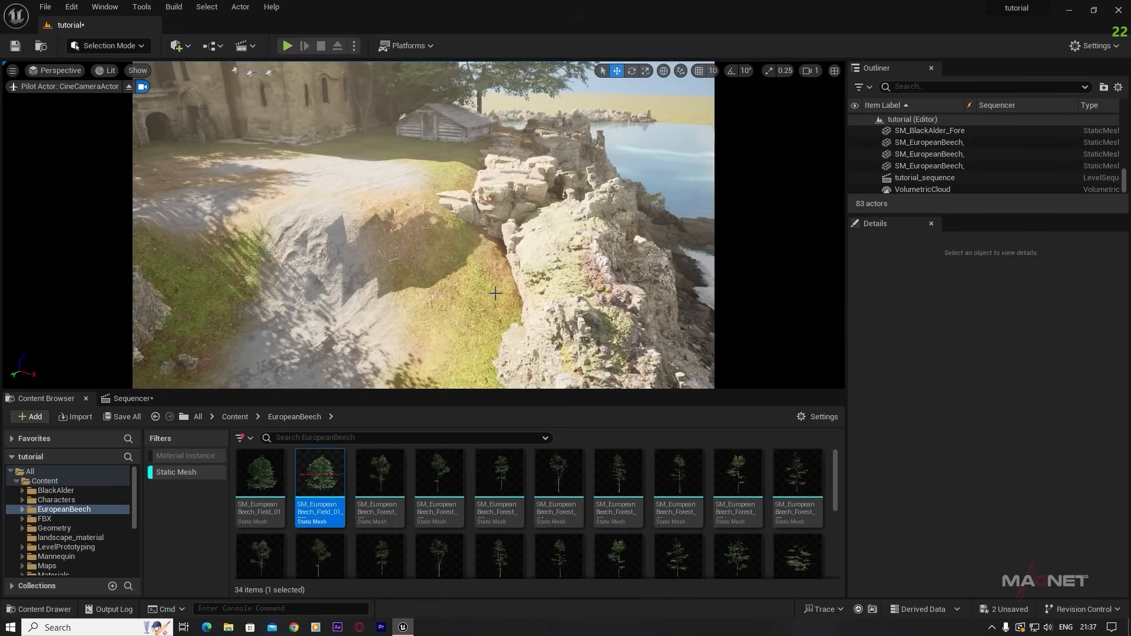
pyautogui.click(172, 474)
pyautogui.click(18, 529)
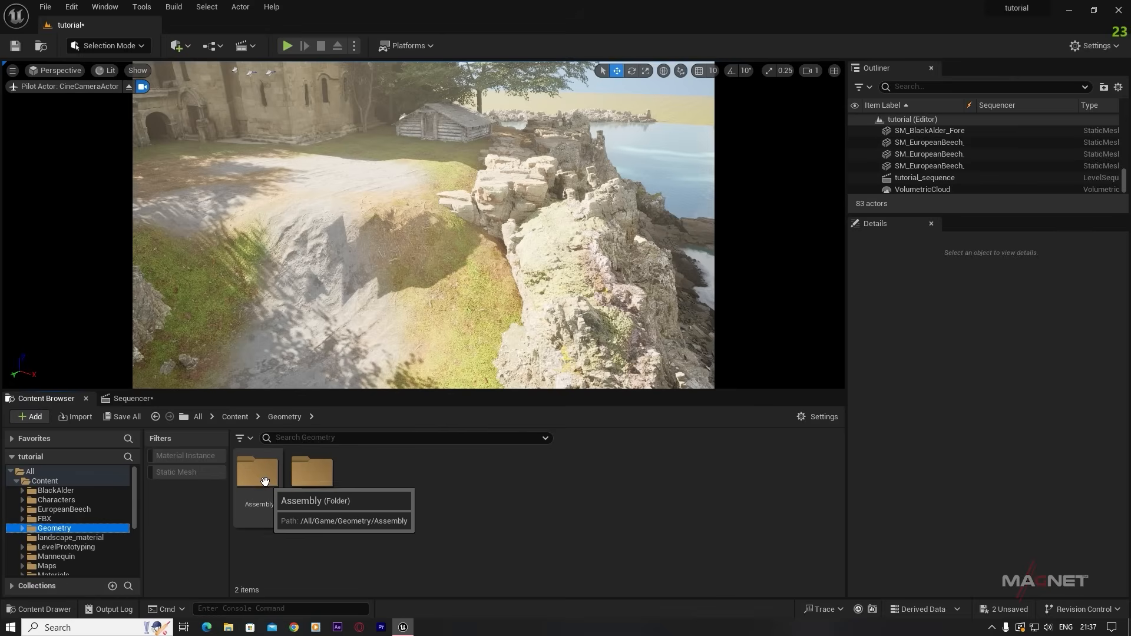
pyautogui.click(263, 479)
pyautogui.doubleClick(263, 479)
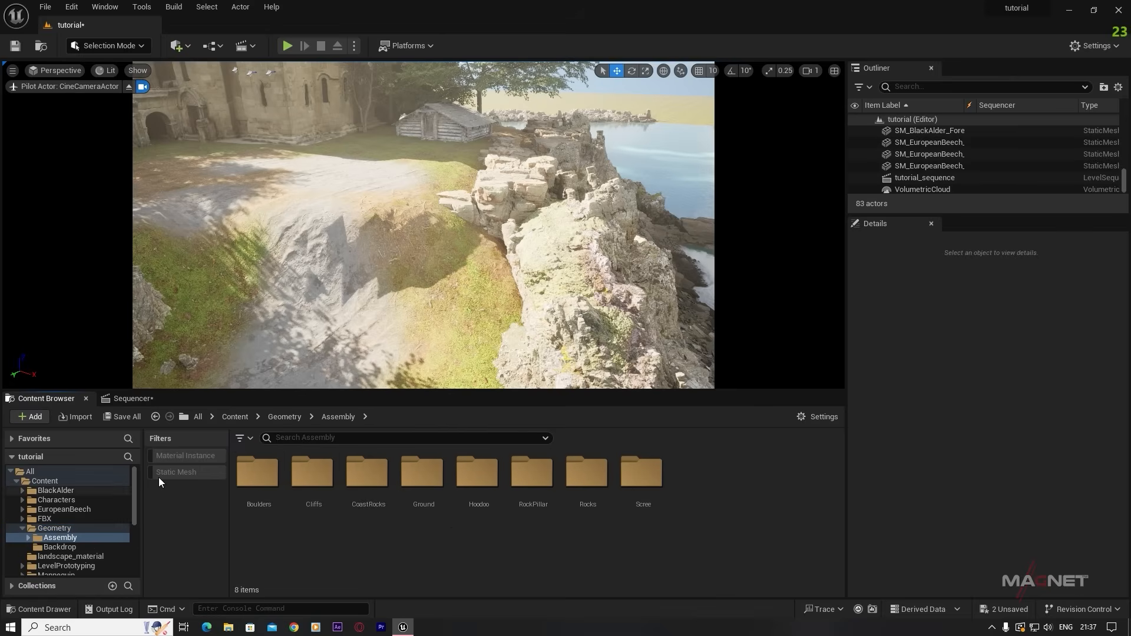
pyautogui.click(587, 475)
pyautogui.doubleClick(587, 474)
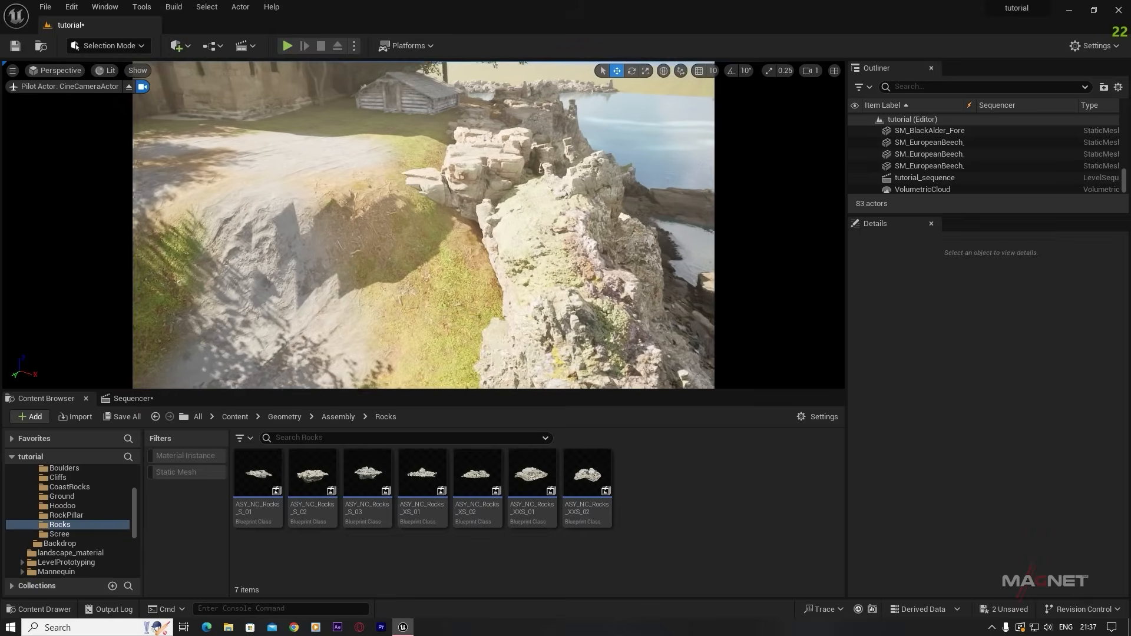
# - Place ASY_NC_Rocks_XXS_01 against the cliff beside the path, scale it to about 3.86 and adjust its position
pyautogui.moveTo(523, 465); pyautogui.dragTo(515, 217)
pyautogui.press('r')
pyautogui.press('w')
pyautogui.moveTo(448, 239); pyautogui.dragTo(466, 211)
pyautogui.moveTo(506, 224); pyautogui.dragTo(497, 224)
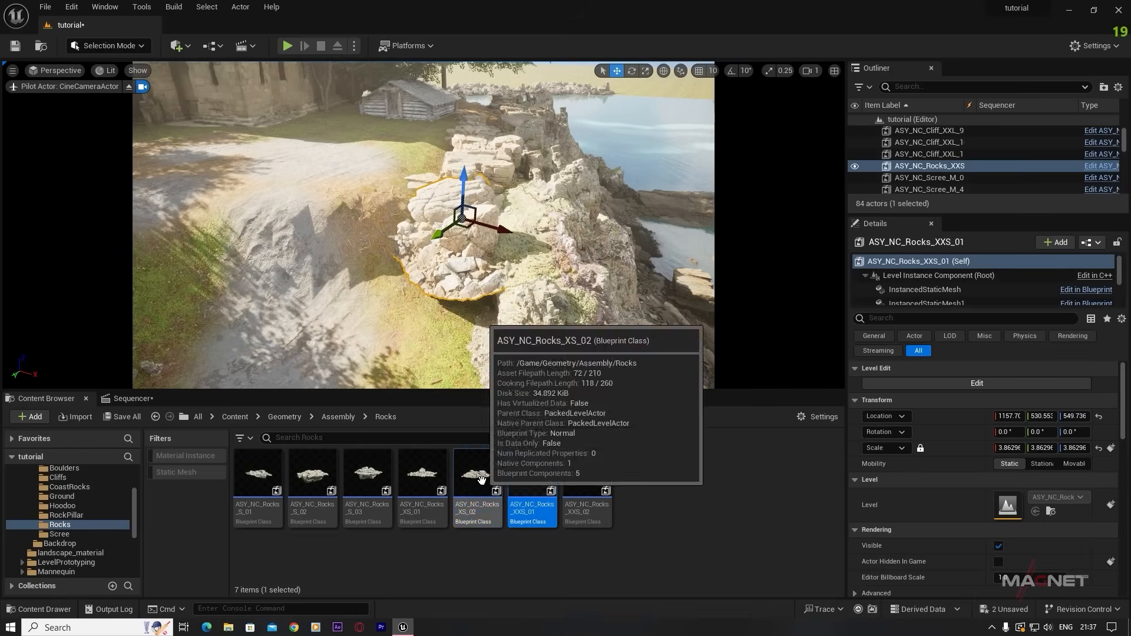
# - Place ASY_NC_Rocks_XS_02 further down the path's cliff edge, scale it to about 2.77 and move it against the cliff
pyautogui.press('e')
pyautogui.moveTo(479, 476); pyautogui.dragTo(498, 320)
pyautogui.press('r')
pyautogui.moveTo(498, 319); pyautogui.dragTo(501, 366, button='right')
pyautogui.press('w')
pyautogui.moveTo(508, 188); pyautogui.dragTo(564, 177)
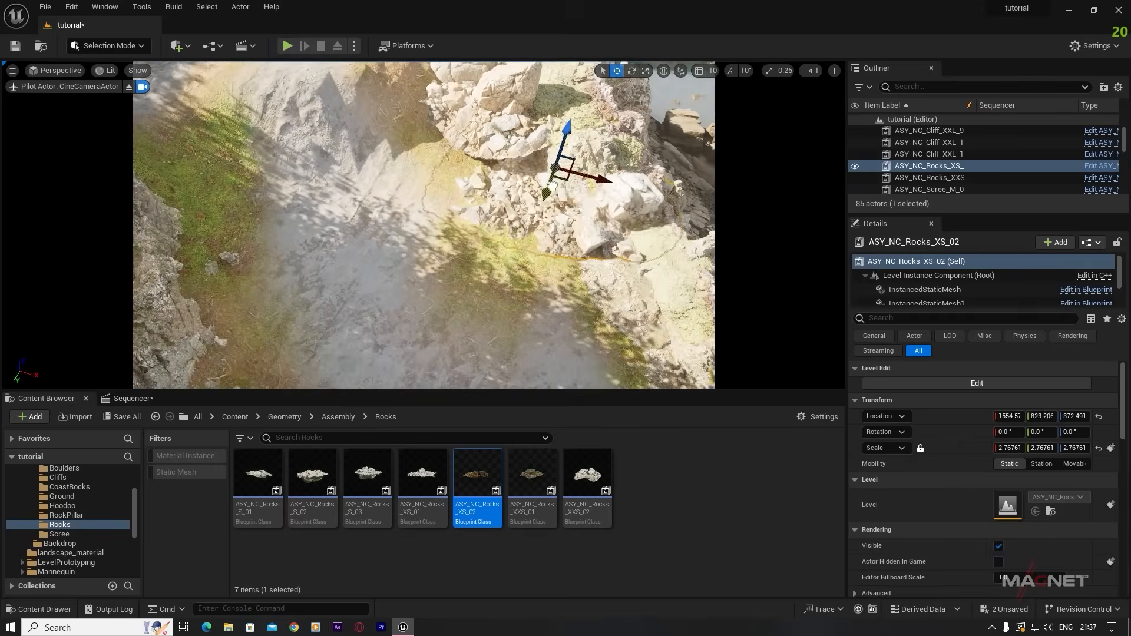
# - Lower ASY_NC_Rocks_XS_02 and shift it down along the path, readjusting the ASY_NC_Rocks_XXS_01 boulders above it
pyautogui.moveTo(567, 136); pyautogui.dragTo(561, 141)
pyautogui.moveTo(562, 177); pyautogui.dragTo(560, 129, button='right')
pyautogui.click(535, 230)
pyautogui.moveTo(506, 129); pyautogui.dragTo(504, 167)
pyautogui.moveTo(484, 222); pyautogui.dragTo(514, 200)
pyautogui.click(567, 265)
pyautogui.click(501, 183)
pyautogui.press('r')
pyautogui.moveTo(519, 206); pyautogui.dragTo(519, 253, button='right')
pyautogui.click(554, 282)
pyautogui.press('w')
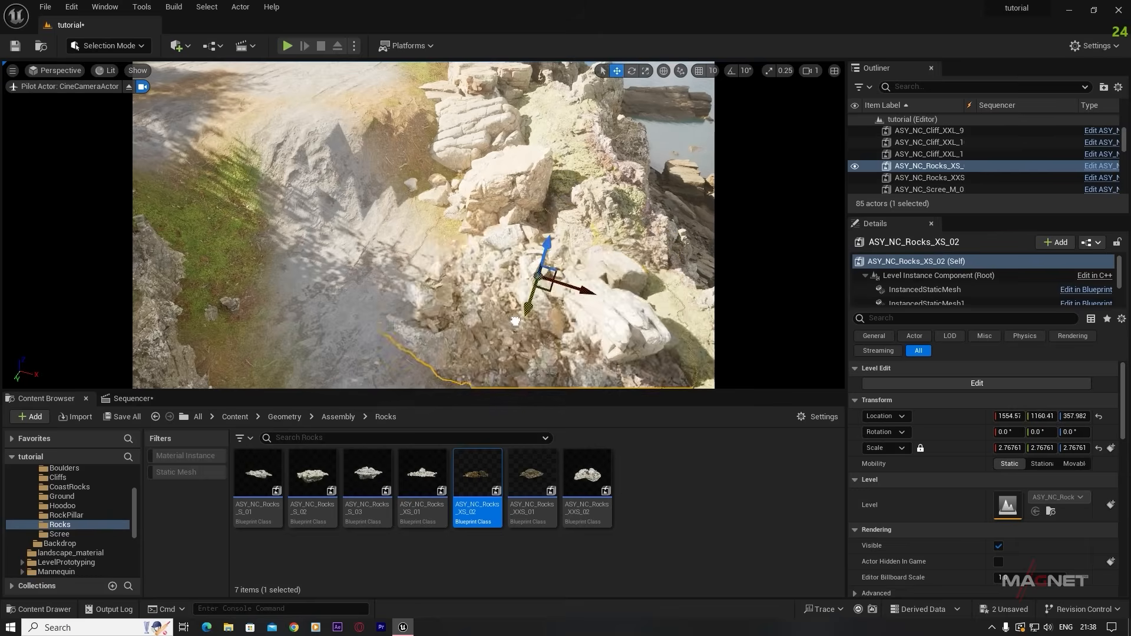
# - Rotate ASY_NC_Rocks_XS_02 to about -42° around Z and sink it in against the cliff foot
pyautogui.press('e')
pyautogui.moveTo(580, 289); pyautogui.dragTo(585, 221)
pyautogui.press('w')
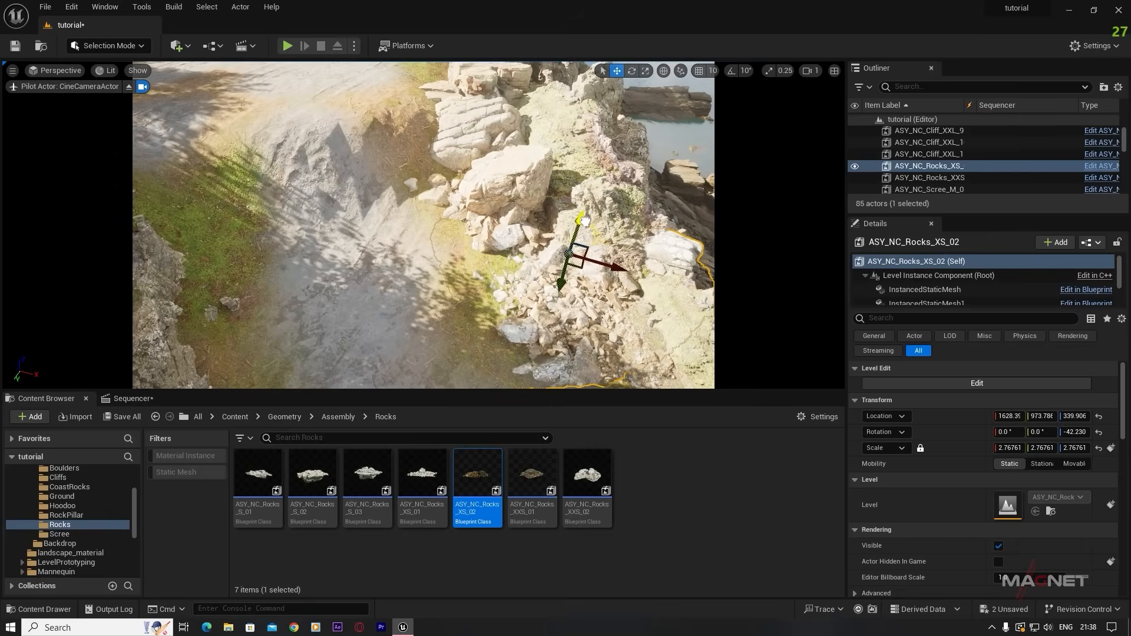
# - Smooth the jagged landscape slope where the path climbs to the church, using the Landscape Smooth tool
pyautogui.moveTo(559, 307); pyautogui.dragTo(478, 299, button='right')
pyautogui.press('w')
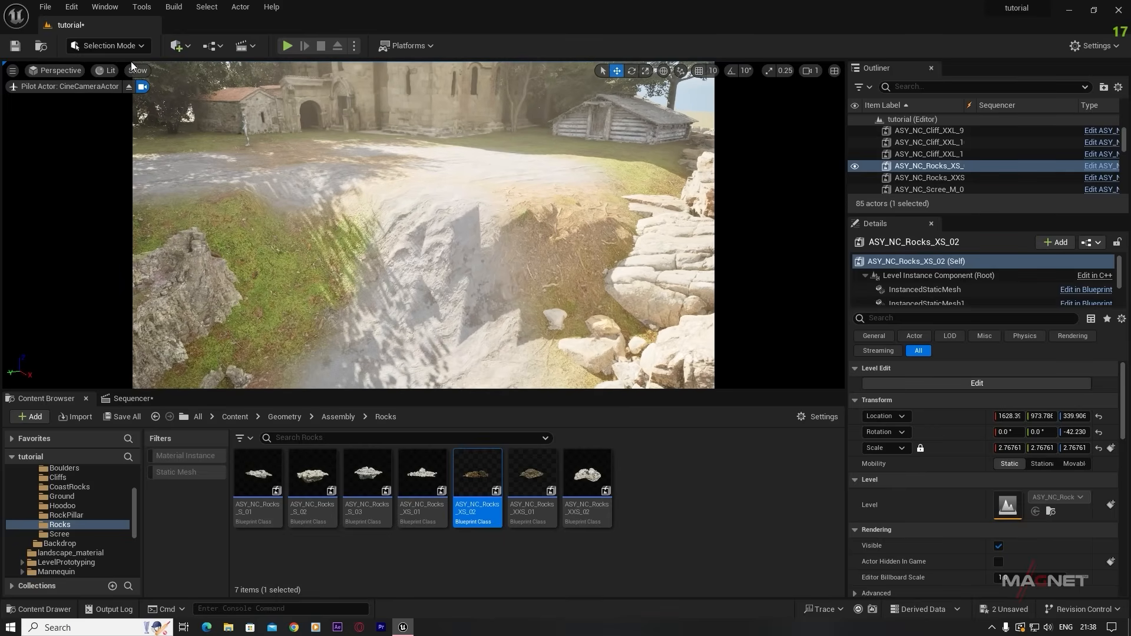
pyautogui.click(128, 46)
pyautogui.click(114, 82)
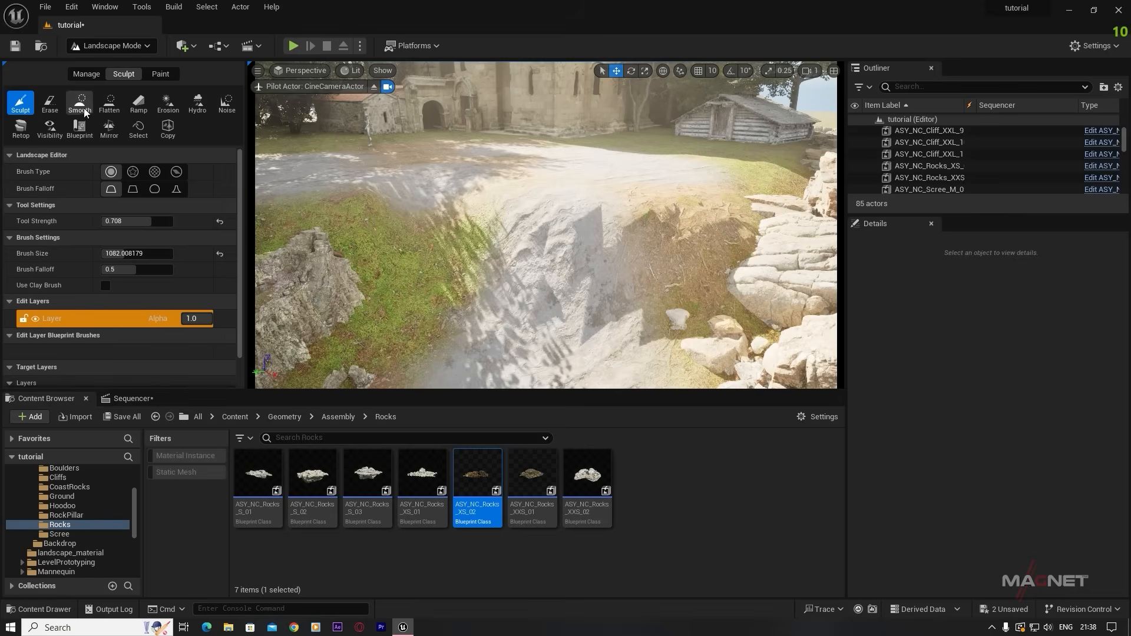
pyautogui.click(82, 106)
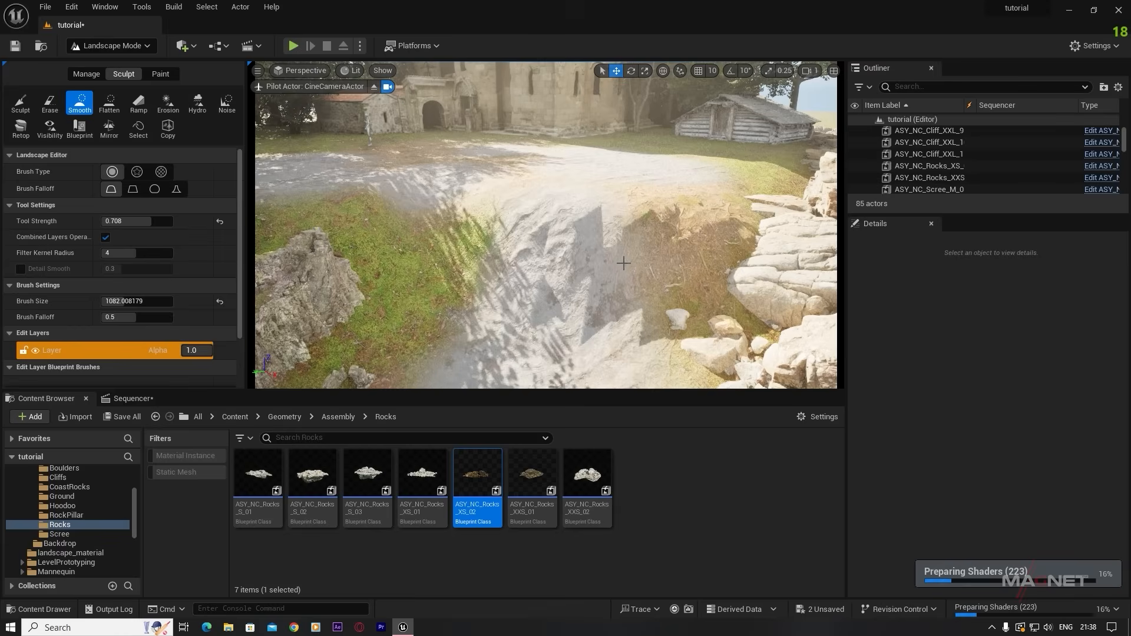
pyautogui.moveTo(597, 225); pyautogui.dragTo(589, 230)
pyautogui.moveTo(589, 230)
pyautogui.mouseDown(button='right')
pyautogui.moveTo(590, 283)
pyautogui.moveTo(596, 227)
pyautogui.mouseUp(button='right')
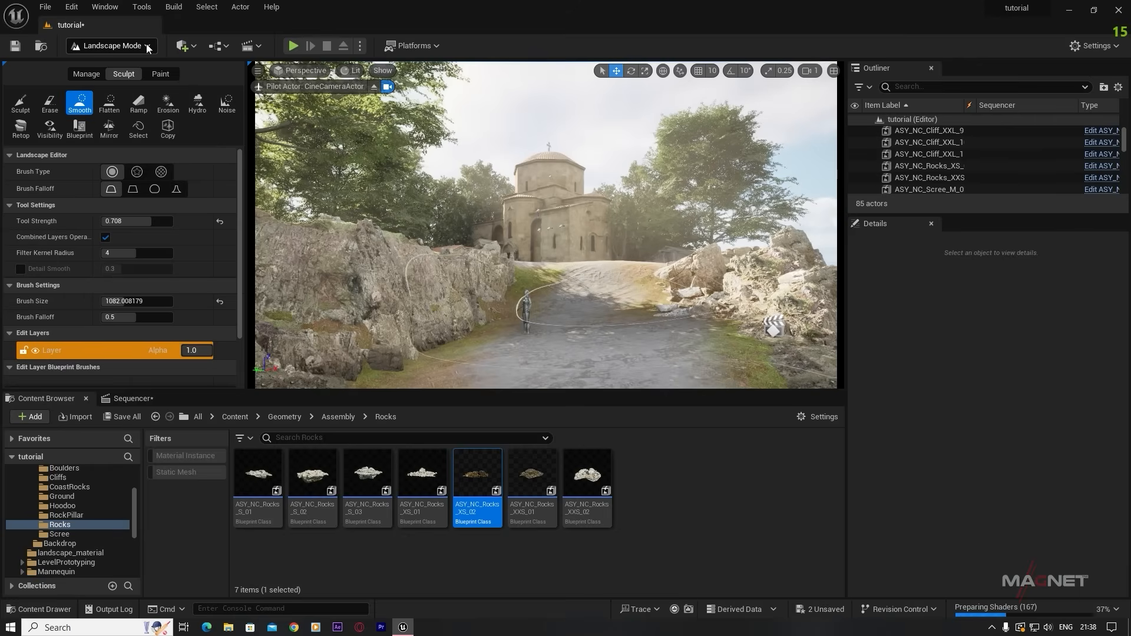
pyautogui.click(147, 47)
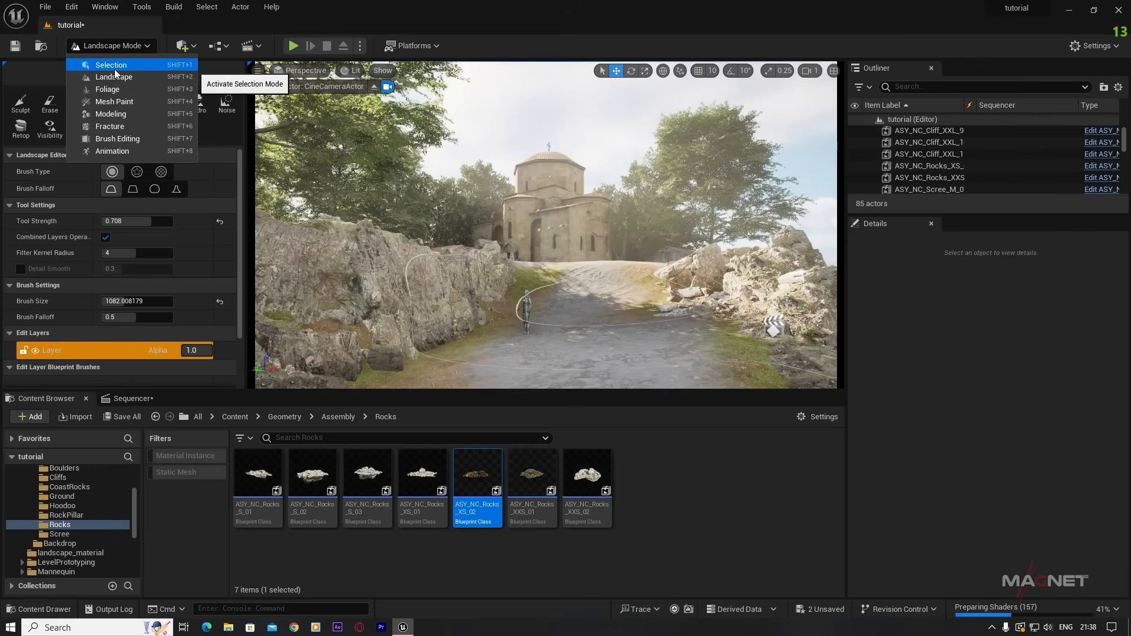
# - Return to Selection mode and filter the EuropeanBeech folder to show its static meshes
pyautogui.click(188, 69)
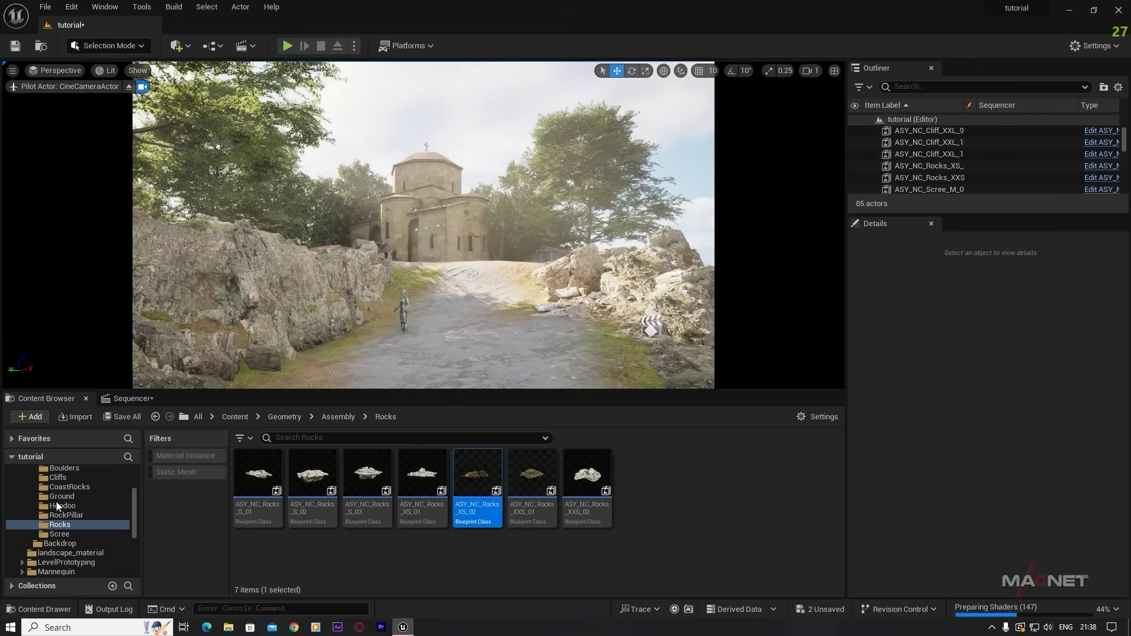
pyautogui.scroll(3, 49, 502)
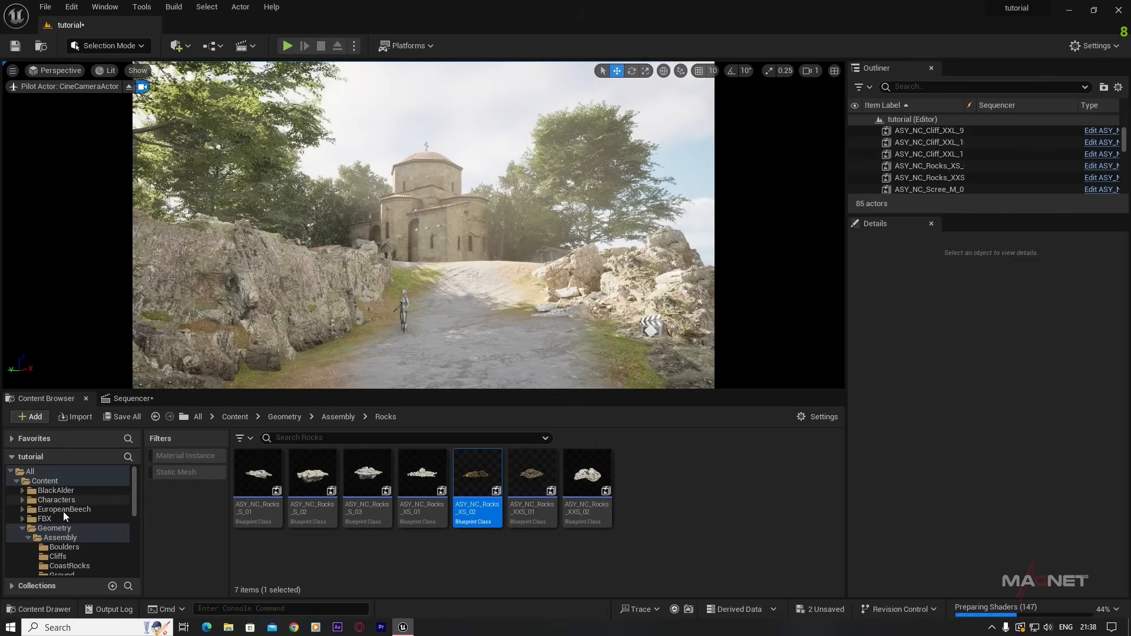
pyautogui.click(63, 511)
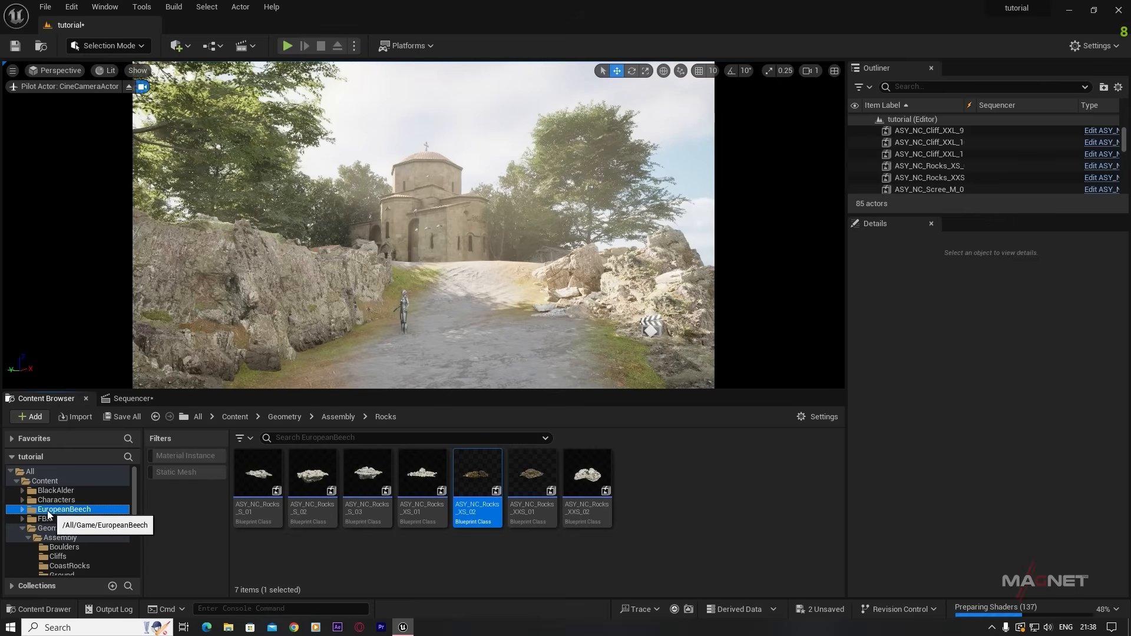
pyautogui.click(154, 472)
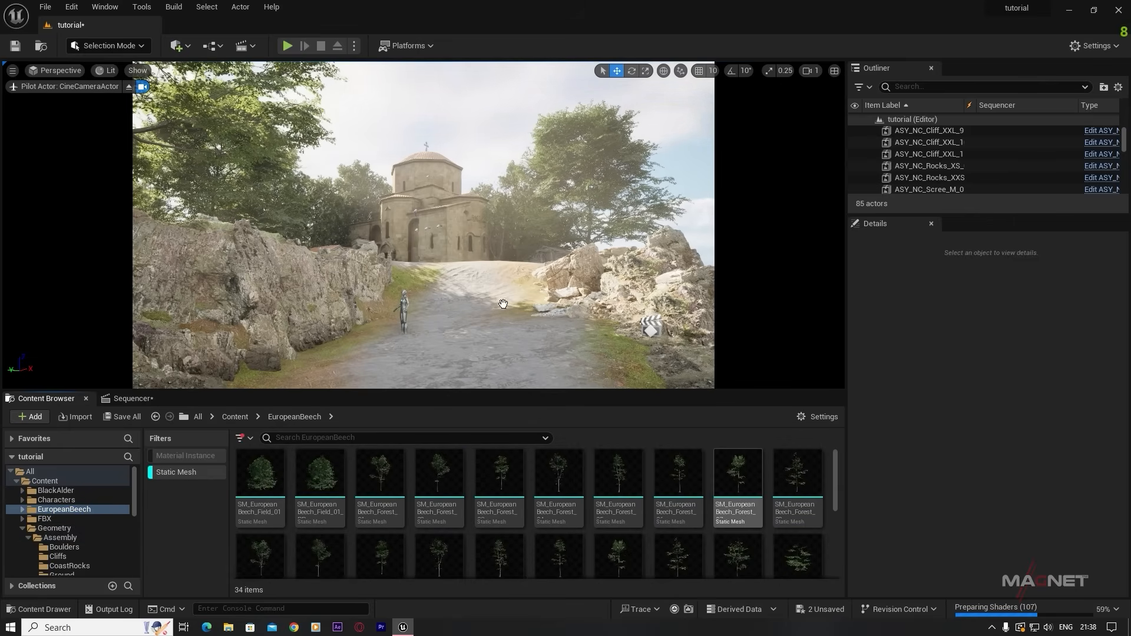
# - Place a slender SM_EuropeanBeech_Forest tree beside the rocks between the log hut and the shore
pyautogui.press('w')
pyautogui.moveTo(423, 225); pyautogui.dragTo(538, 236, button='right')
pyautogui.press('w')
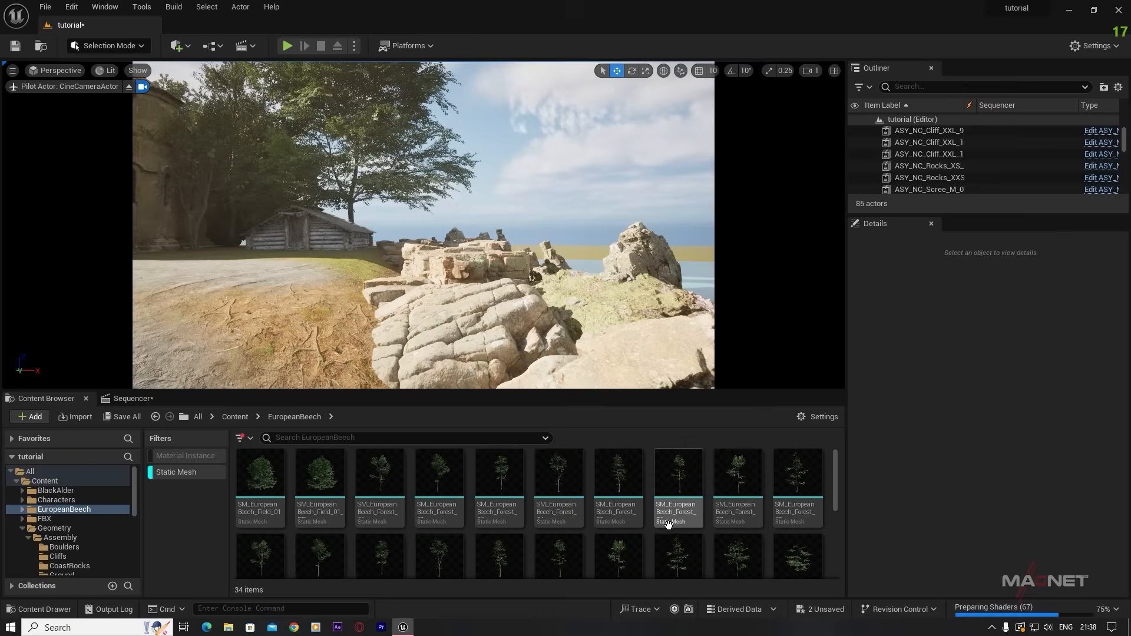
pyautogui.scroll(-1, 559, 552)
pyautogui.moveTo(559, 552); pyautogui.dragTo(380, 260)
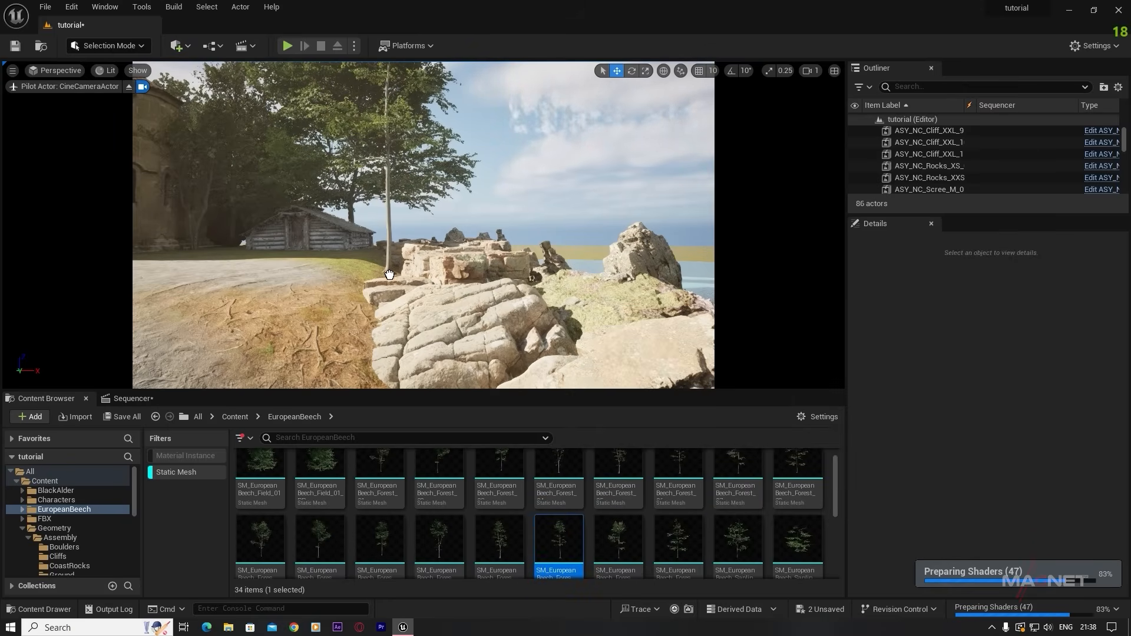
pyautogui.moveTo(390, 275); pyautogui.dragTo(390, 274)
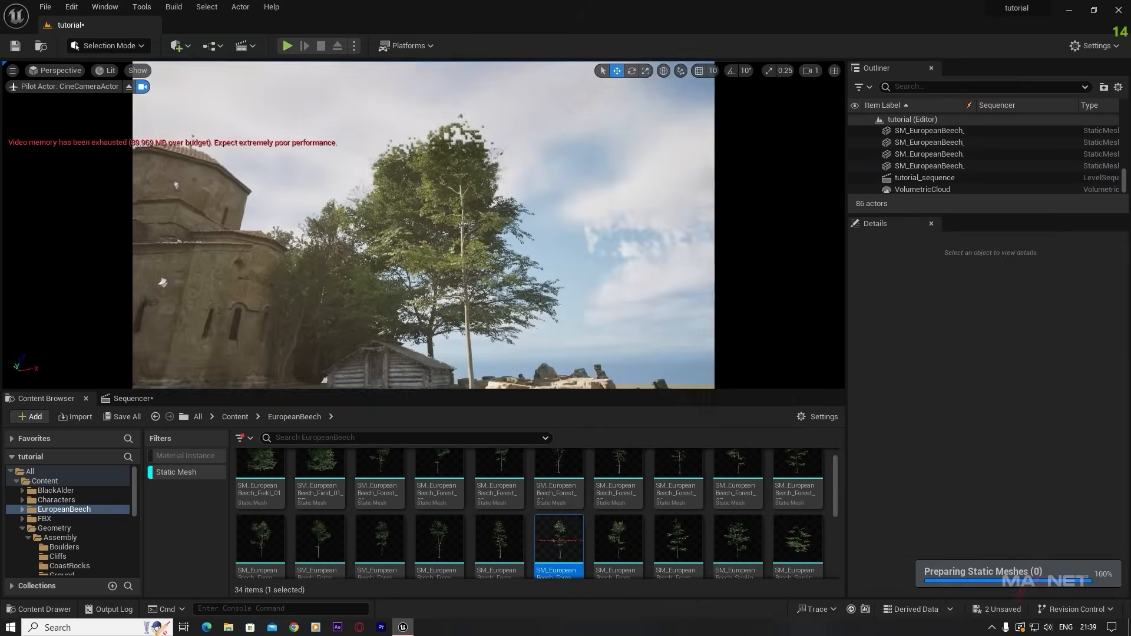
# - Place SM_EuropeanBeech_Forest_04_PP at the path's rocky lakeside edge and sink it slightly into the ground, to a height of about 281
pyautogui.moveTo(396, 134); pyautogui.dragTo(451, 203, button='right')
pyautogui.press('w')
pyautogui.press('w')
pyautogui.moveTo(439, 540); pyautogui.dragTo(386, 140)
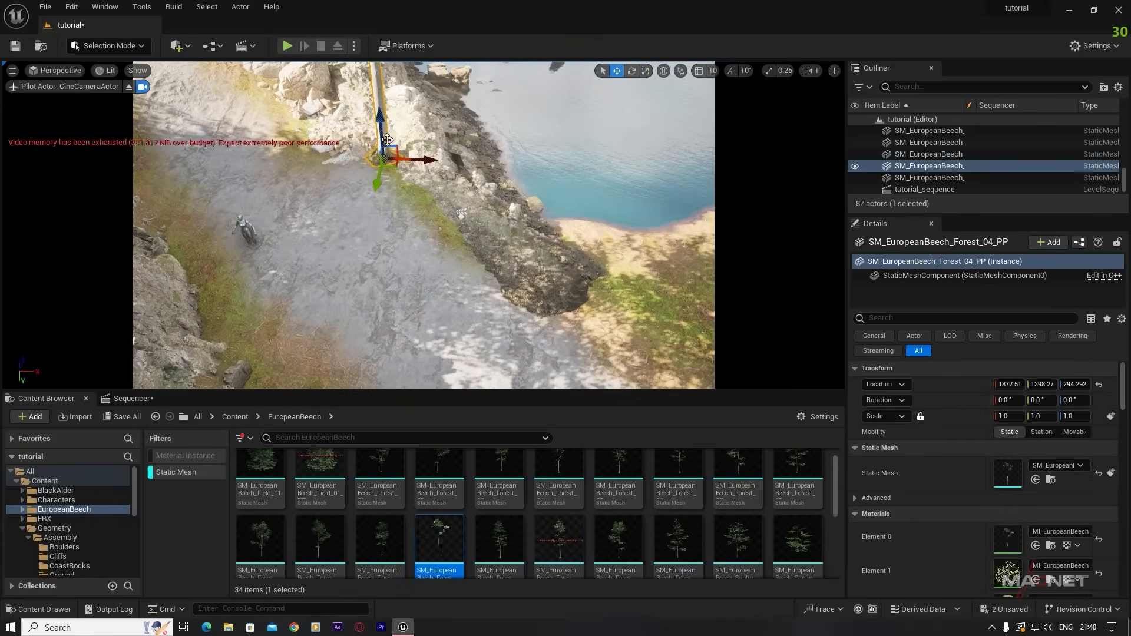
pyautogui.press('w')
pyautogui.moveTo(413, 194); pyautogui.dragTo(410, 106, button='right')
pyautogui.moveTo(453, 228); pyautogui.dragTo(488, 258)
pyautogui.press('s')
pyautogui.moveTo(488, 258); pyautogui.dragTo(542, 275, button='right')
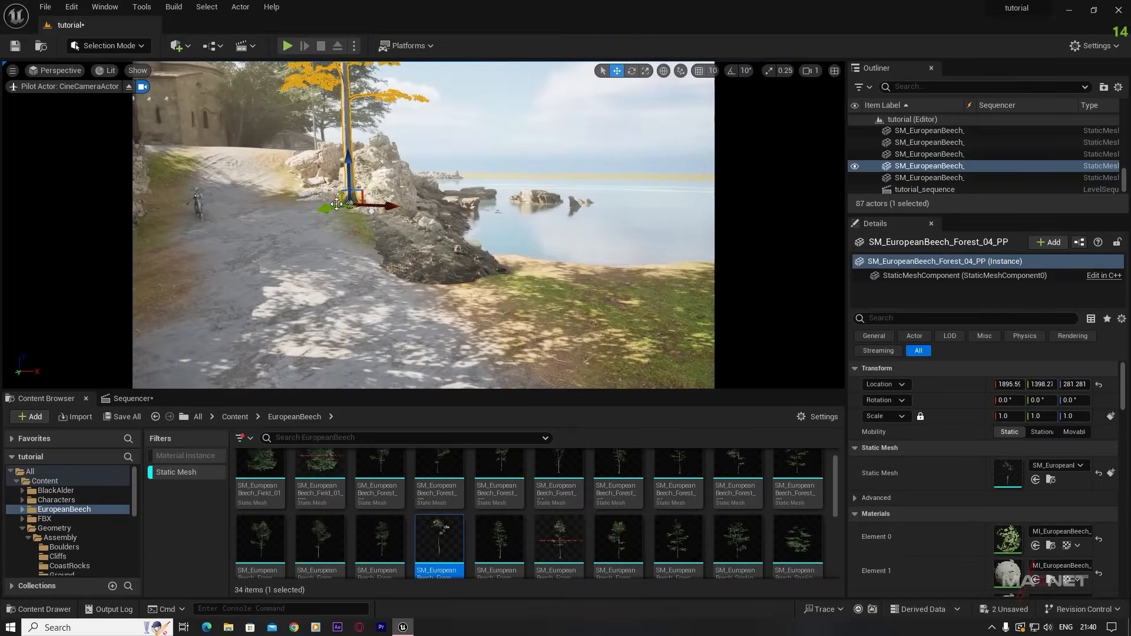
# - Duplicate the beech onto the grassy shore down the path, lower it to about 77 and rotate it about -106° around Z
pyautogui.click(664, 70)
pyautogui.keyDown('alt'); pyautogui.moveTo(362, 207); pyautogui.dragTo(325, 214); pyautogui.keyUp('alt')
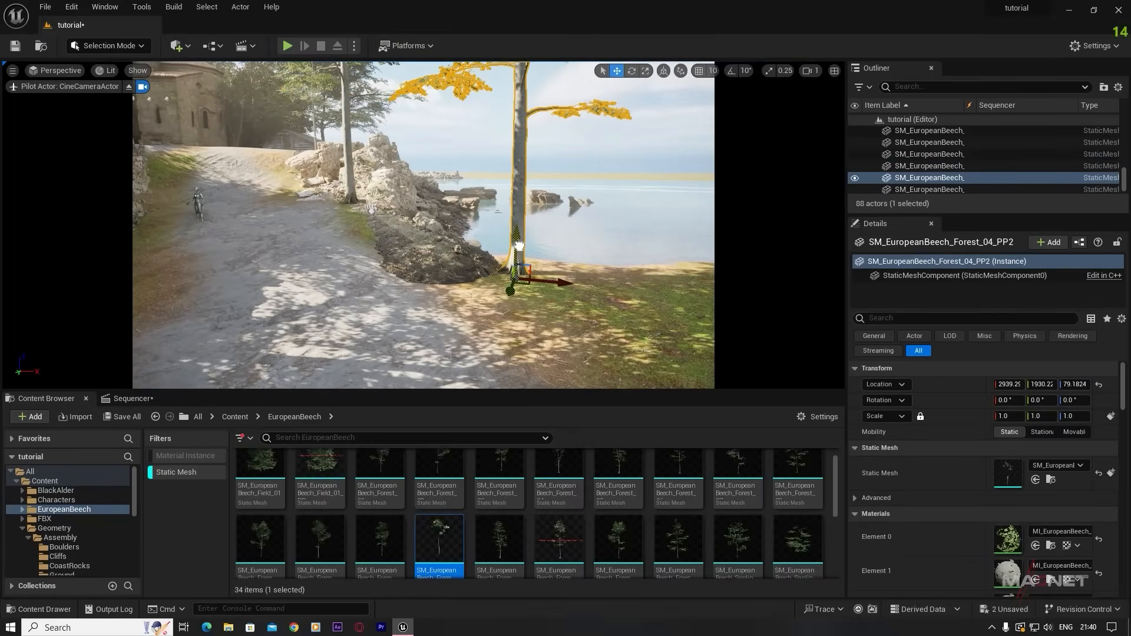
pyautogui.moveTo(536, 273); pyautogui.dragTo(531, 271)
pyautogui.click(565, 159)
pyautogui.moveTo(566, 159); pyautogui.dragTo(557, 112, button='right')
pyautogui.press('s')
pyautogui.click(497, 254)
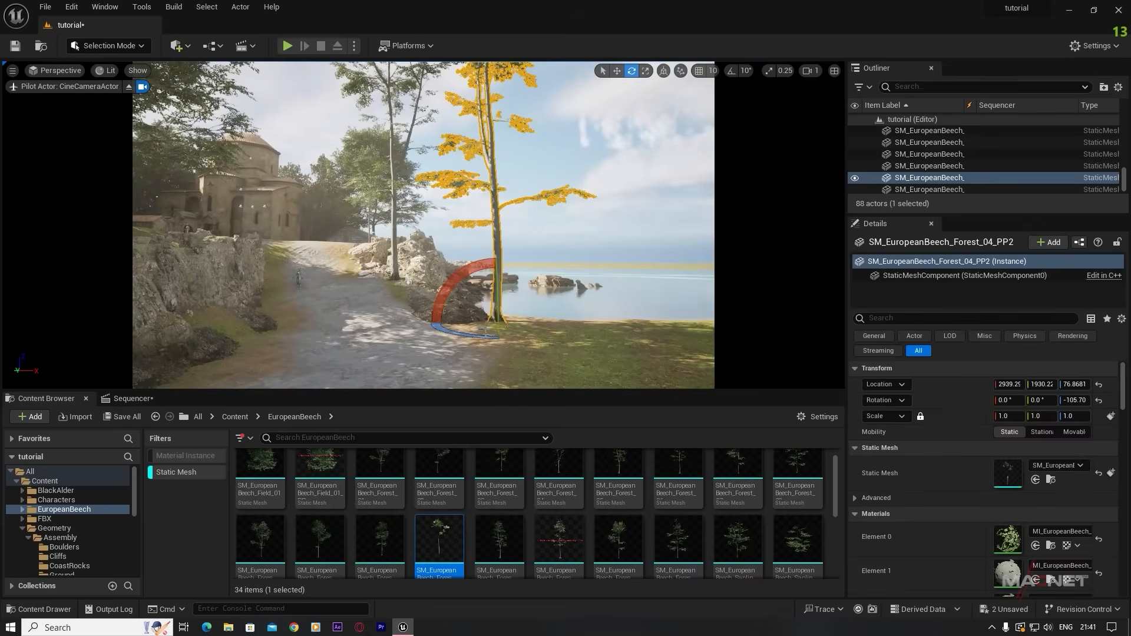
pyautogui.click(505, 277)
pyautogui.click(500, 235)
# - Reframe the piloted CineCameraActor from further down the path, looking up past the cliff toward the church
pyautogui.click(603, 165)
pyautogui.press('w')
pyautogui.moveTo(603, 165); pyautogui.dragTo(253, 193, button='right')
pyautogui.press('w')
pyautogui.press('s')
pyautogui.press('a')
pyautogui.press('q')
pyautogui.press('w')
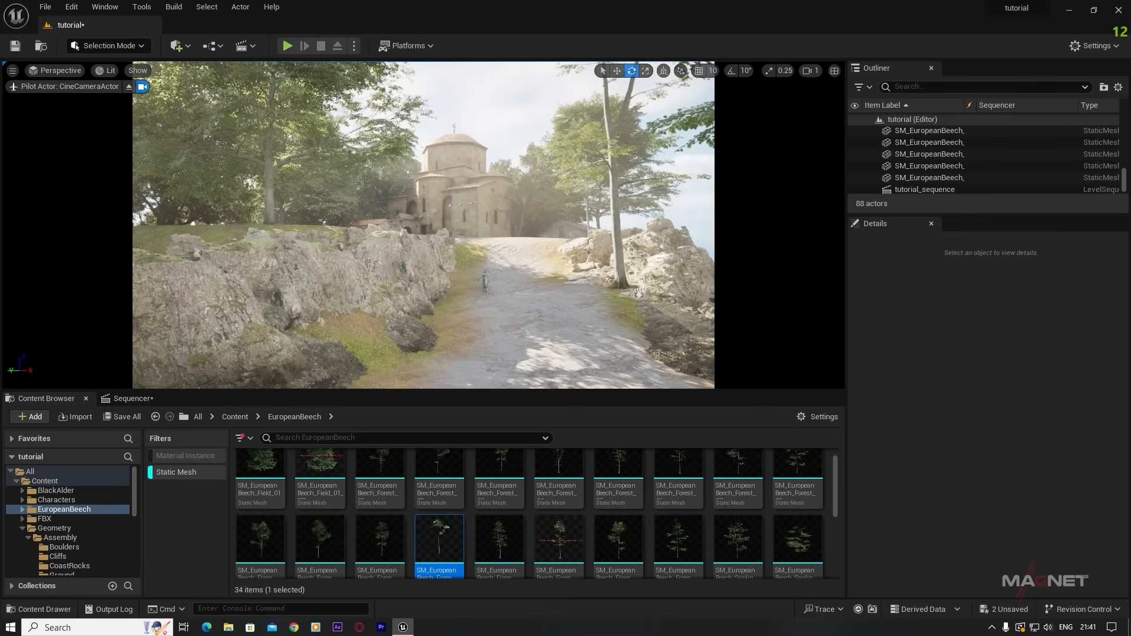
# - Clear the Static Mesh filter and bring up the CineCameraActor's post-process settings from the level sequence
pyautogui.click(177, 473)
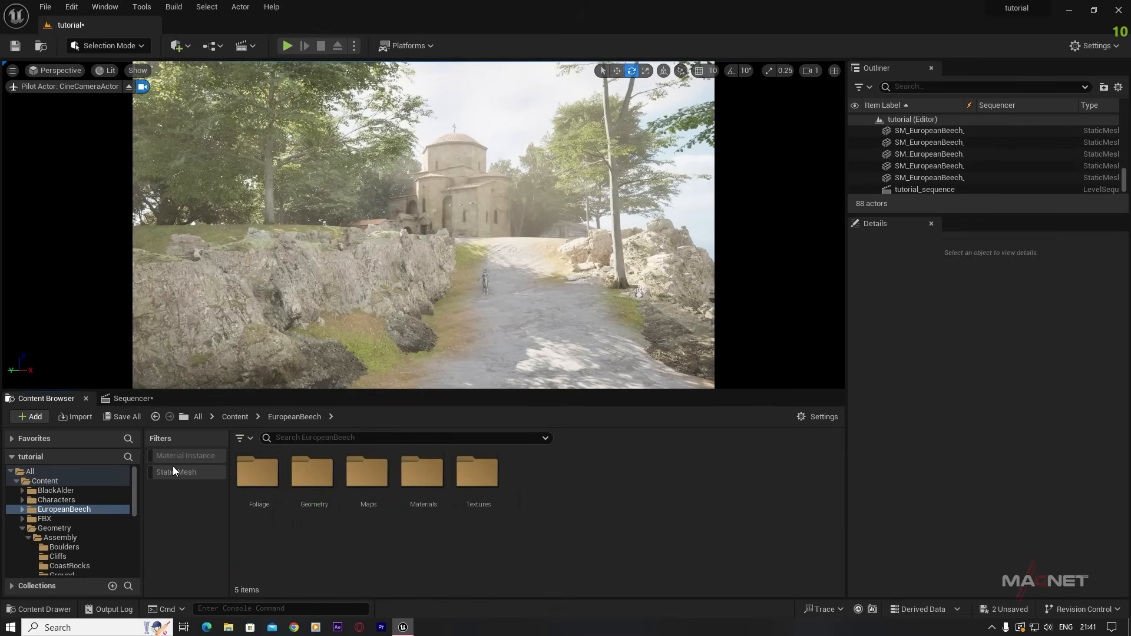
pyautogui.click(132, 404)
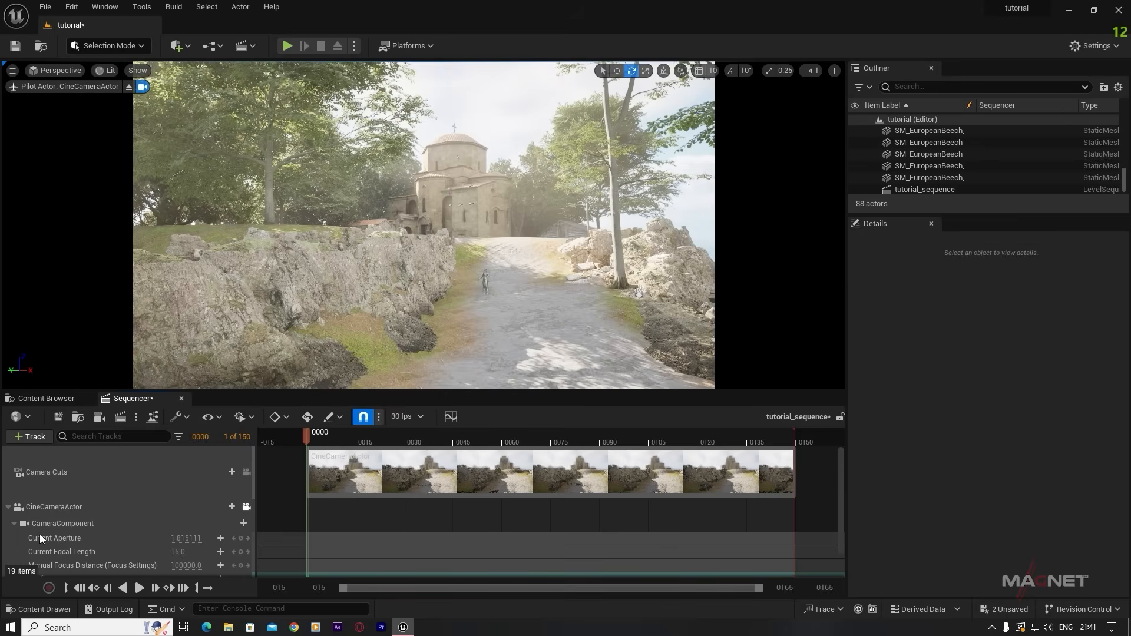
pyautogui.click(79, 508)
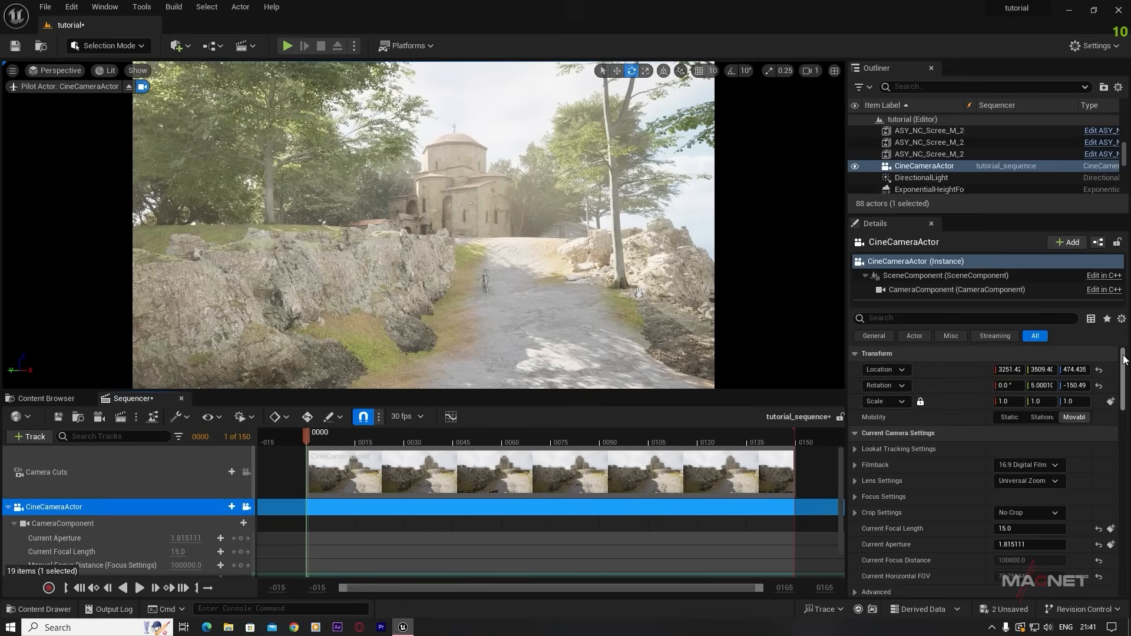
pyautogui.moveTo(1124, 360); pyautogui.dragTo(1124, 415)
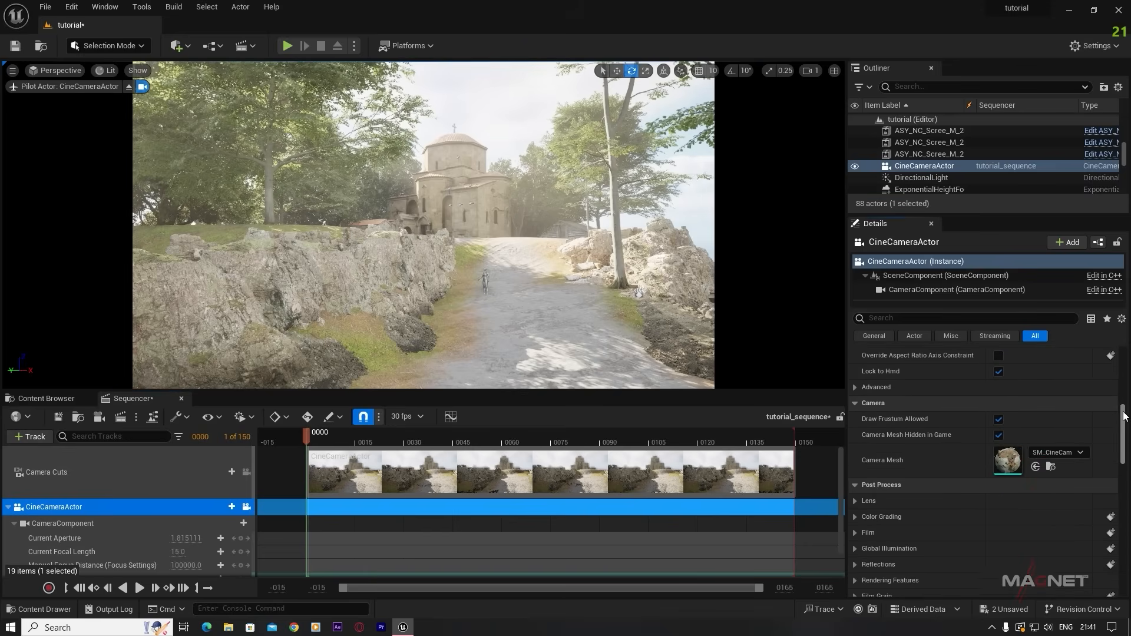
pyautogui.scroll(-3, 908, 403)
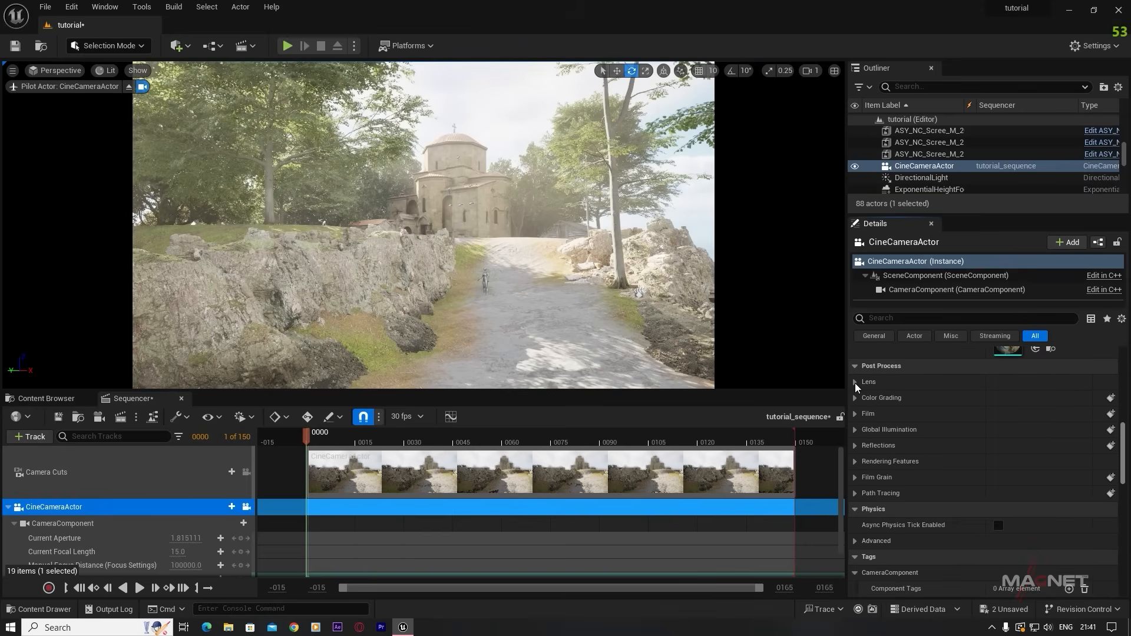
# - Override the camera's lens bloom with the Convolution method and an intensity of 0.2
pyautogui.click(855, 383)
pyautogui.click(865, 415)
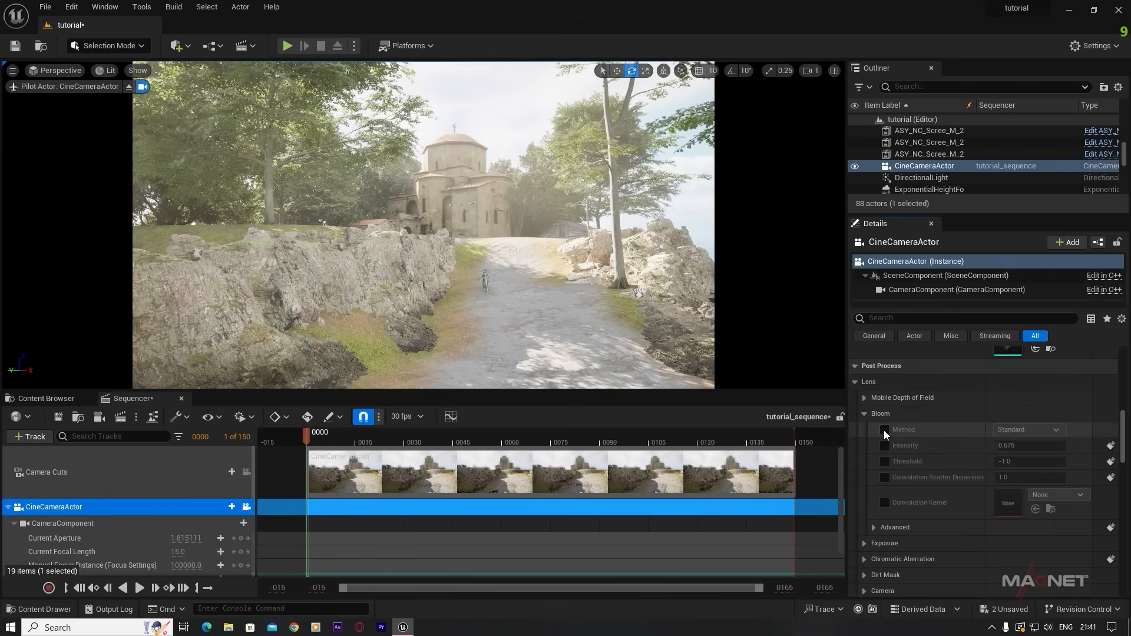
pyautogui.click(885, 430)
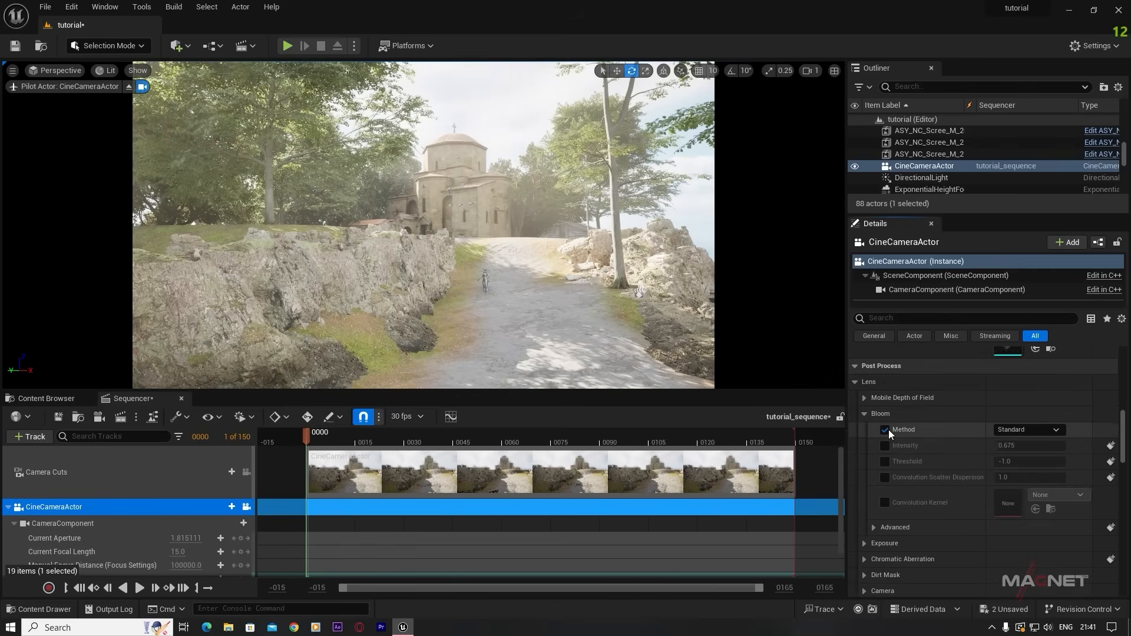
pyautogui.click(1040, 431)
pyautogui.click(1026, 457)
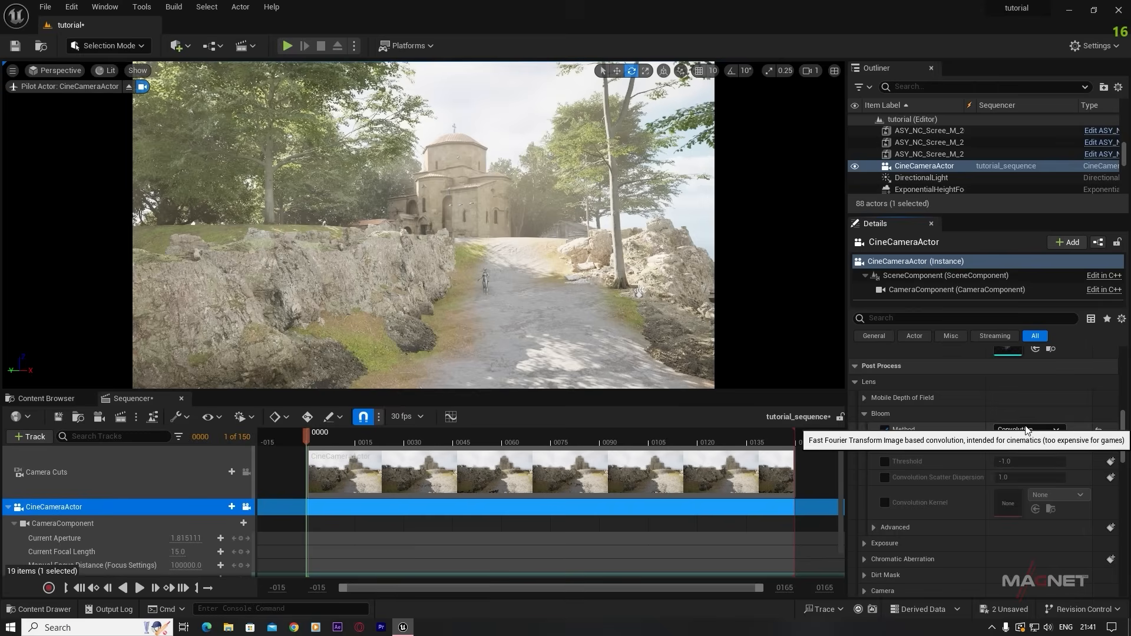
pyautogui.click(884, 447)
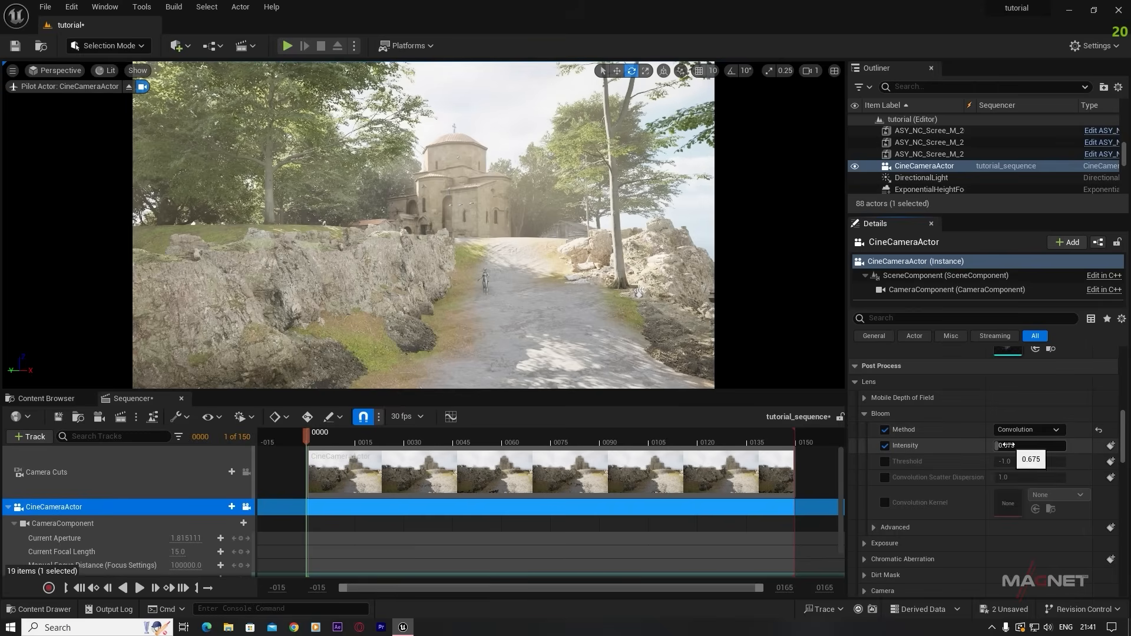
pyautogui.click(1025, 446)
pyautogui.write('.')
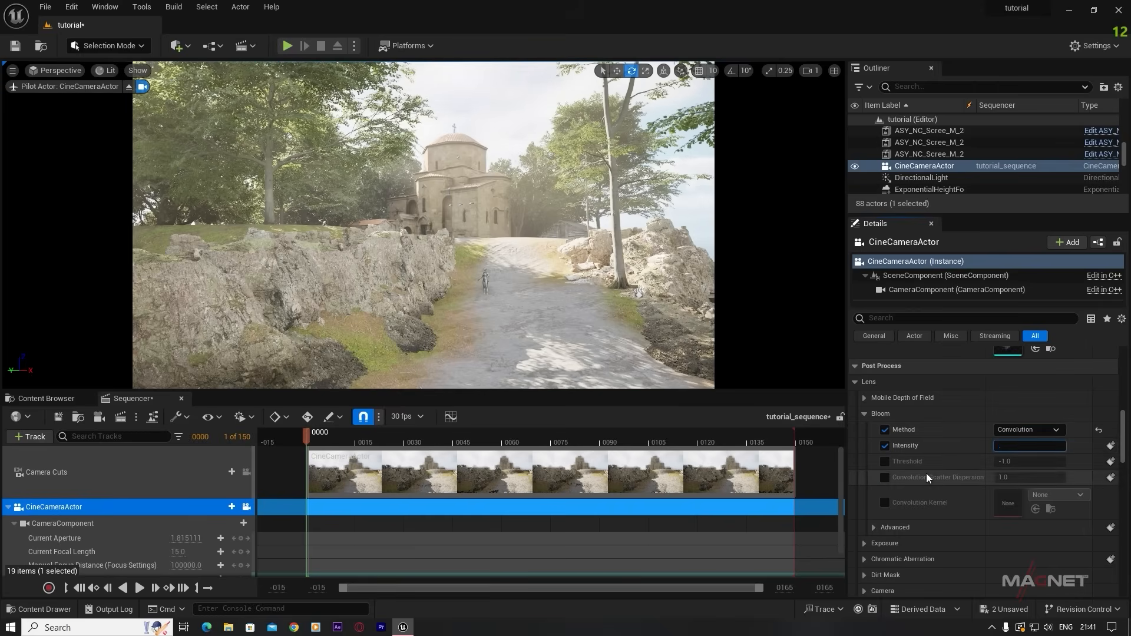
pyautogui.write('2')
pyautogui.press('Return')
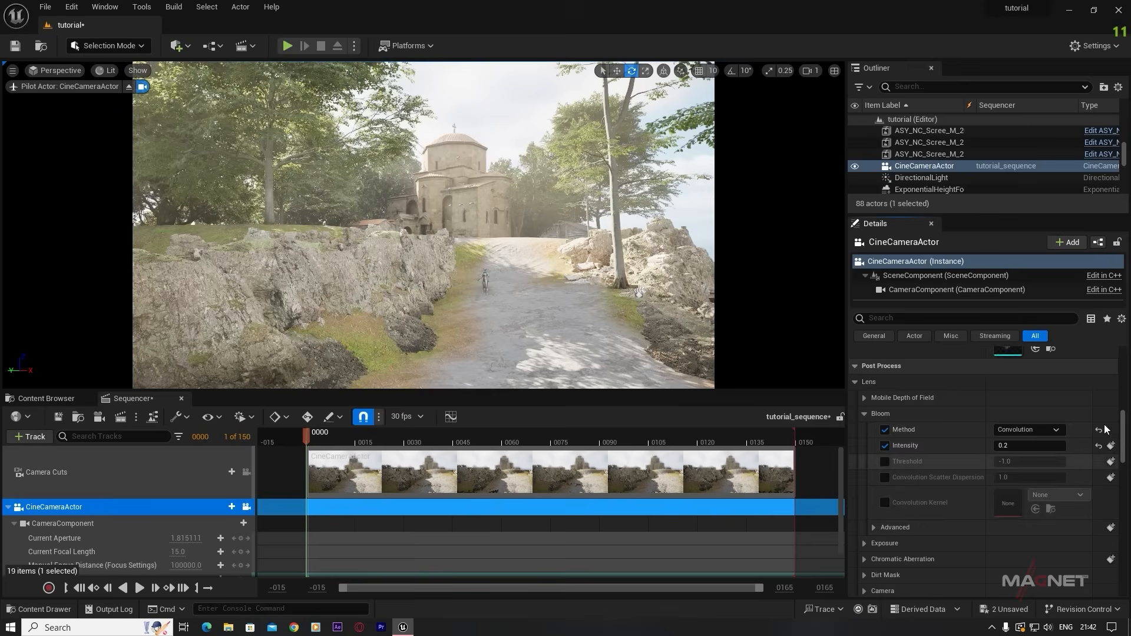
# - Set the camera's exposure metering mode to Manual with an exposure compensation of 10 and adjust the framing of the church slightly
pyautogui.moveTo(1124, 422); pyautogui.dragTo(1124, 433)
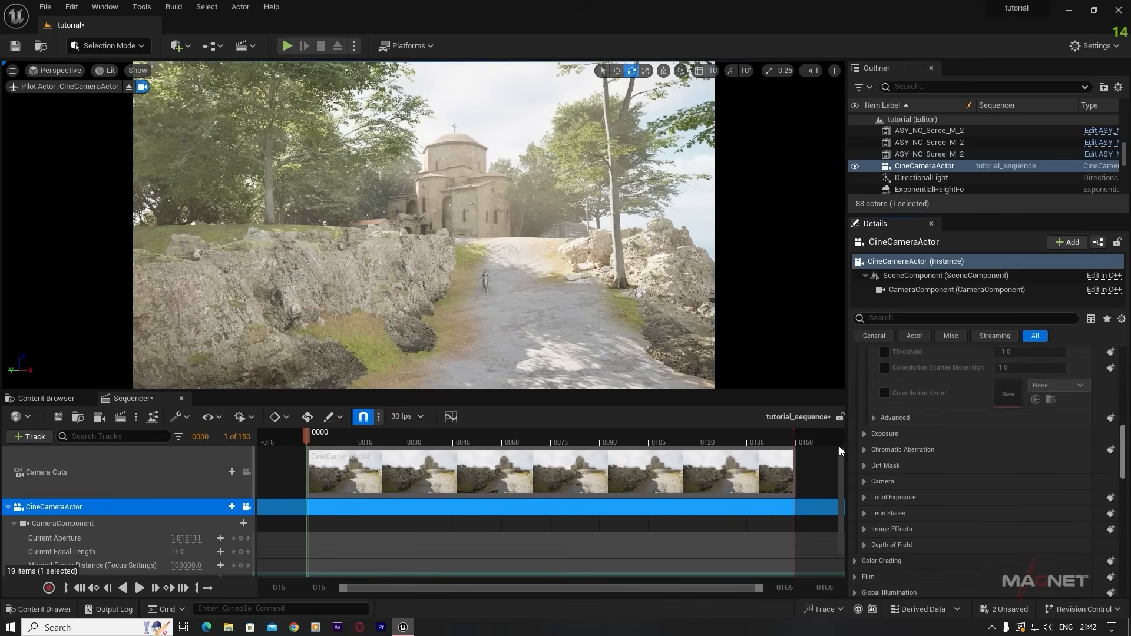
pyautogui.click(865, 434)
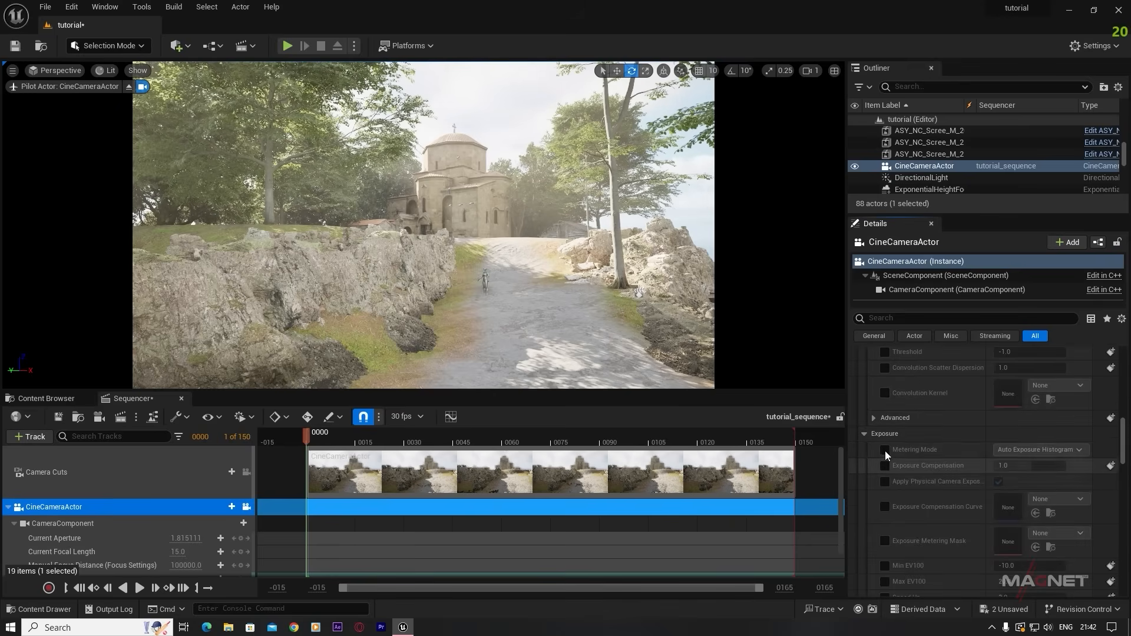
pyautogui.click(885, 451)
pyautogui.click(1037, 451)
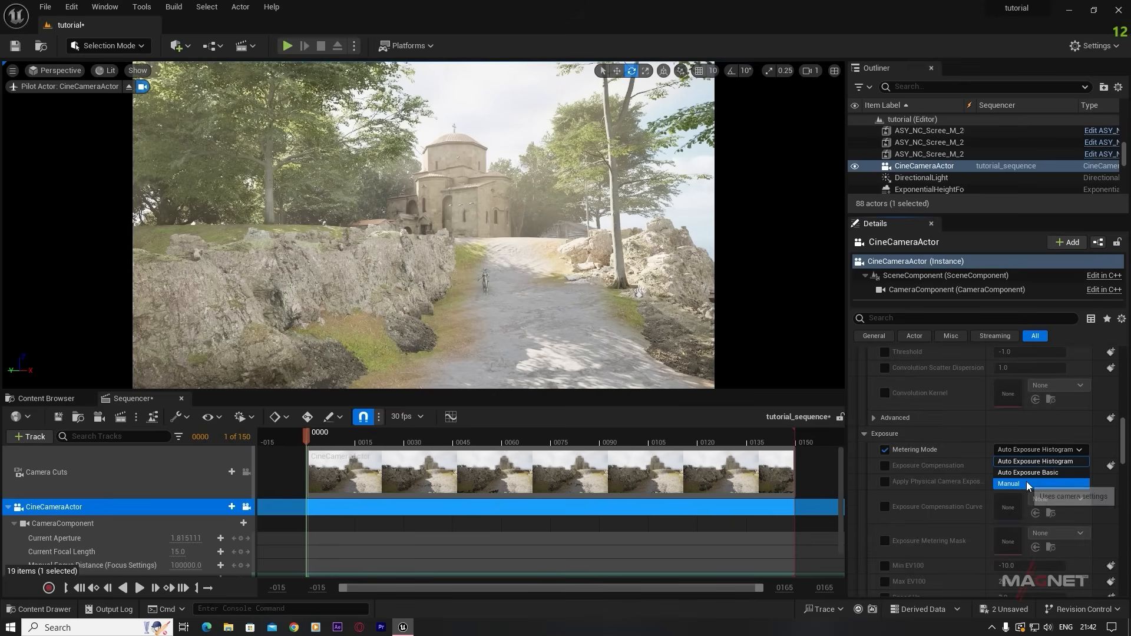
pyautogui.click(1027, 483)
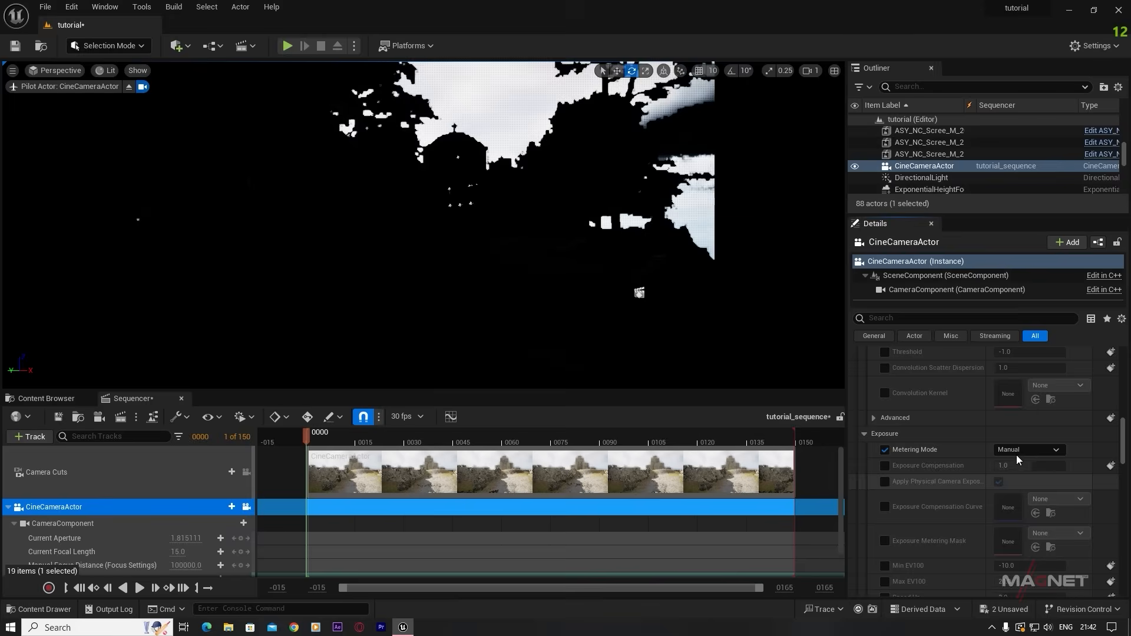
pyautogui.click(886, 466)
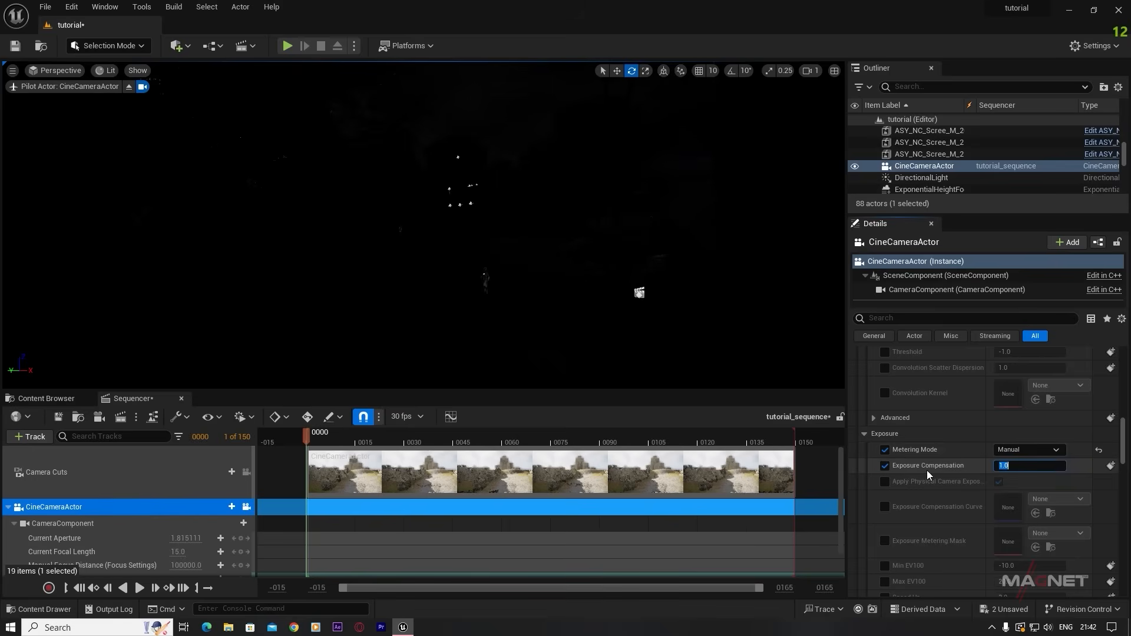
pyautogui.write('10')
pyautogui.press('Return')
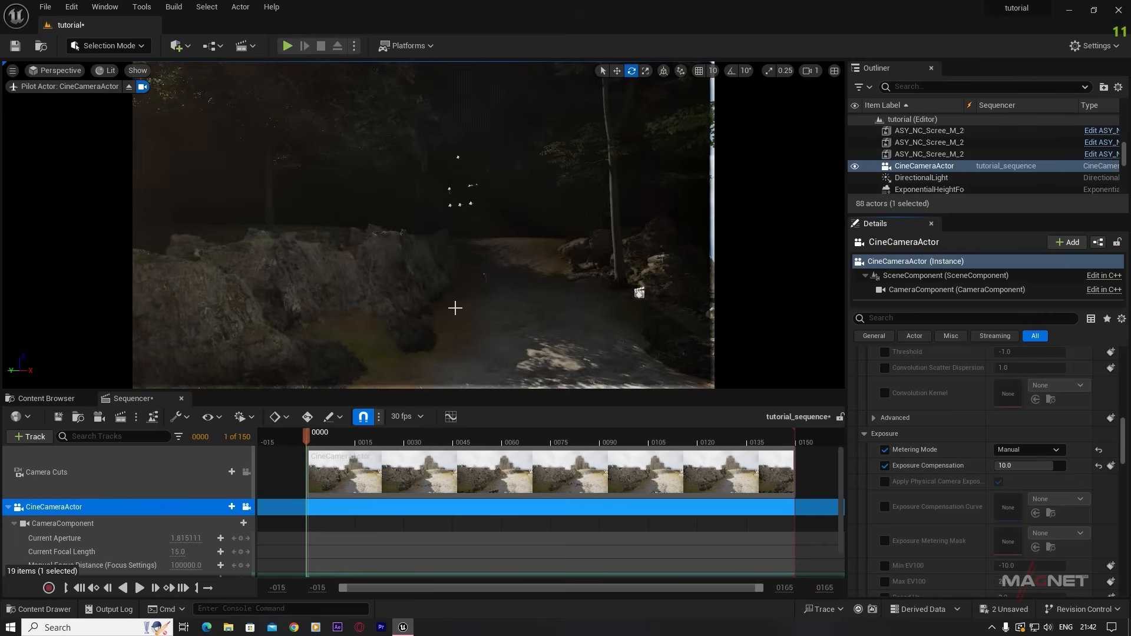
pyautogui.moveTo(425, 225); pyautogui.dragTo(460, 224, button='right')
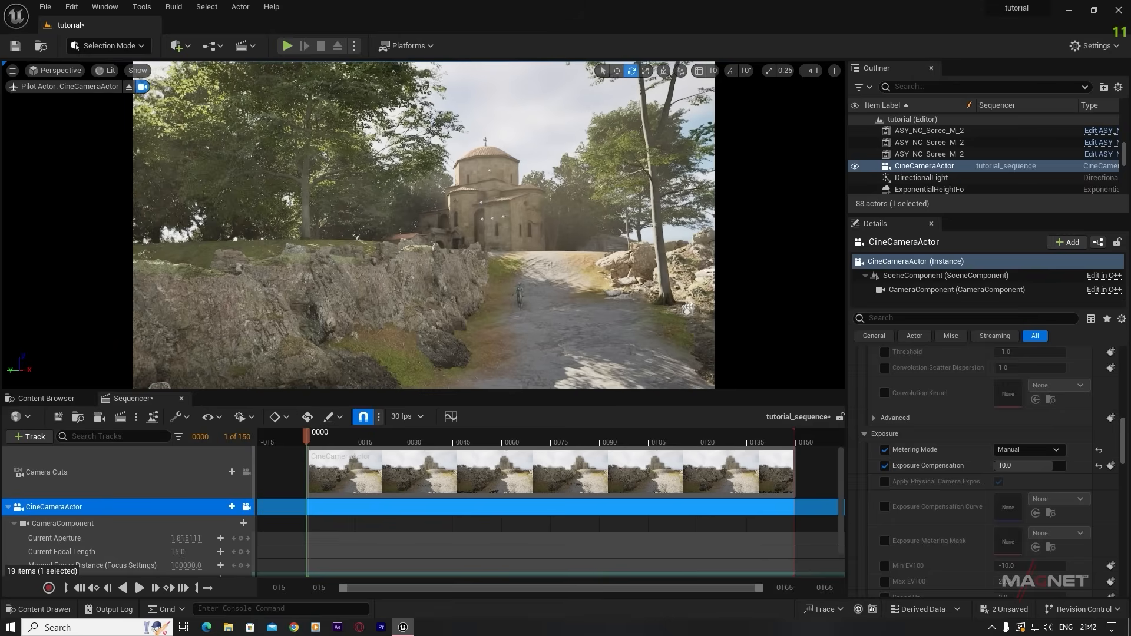
# - Override the camera's lens flare intensity with 0.2 and deselect the camera
pyautogui.scroll(-5, 926, 511)
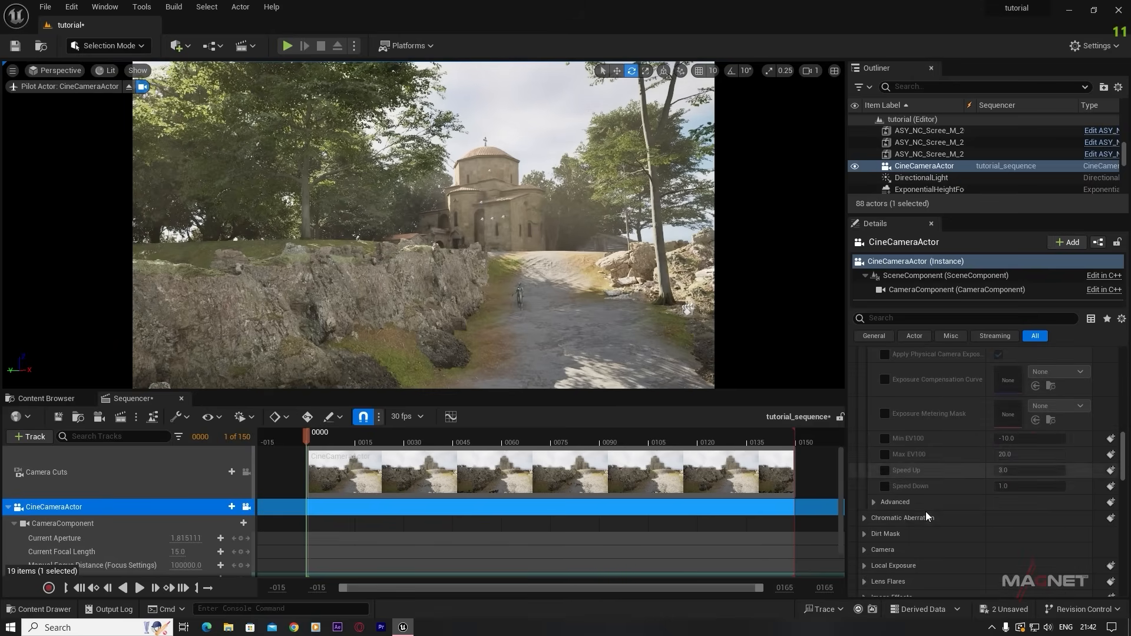
pyautogui.scroll(-2, 863, 505)
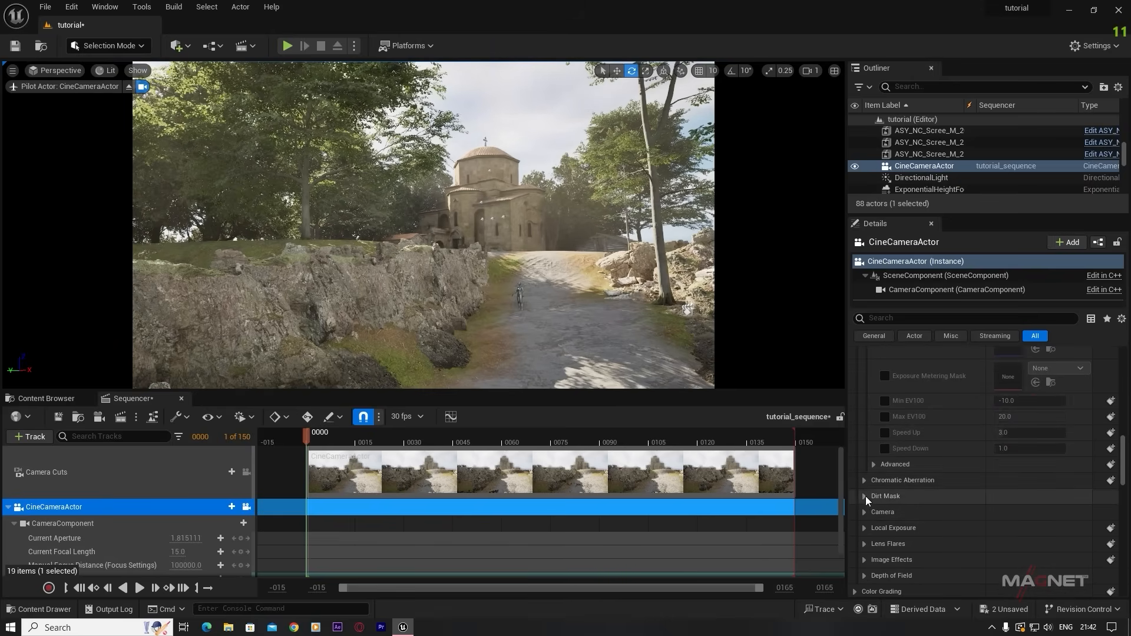
pyautogui.click(864, 488)
pyautogui.click(885, 505)
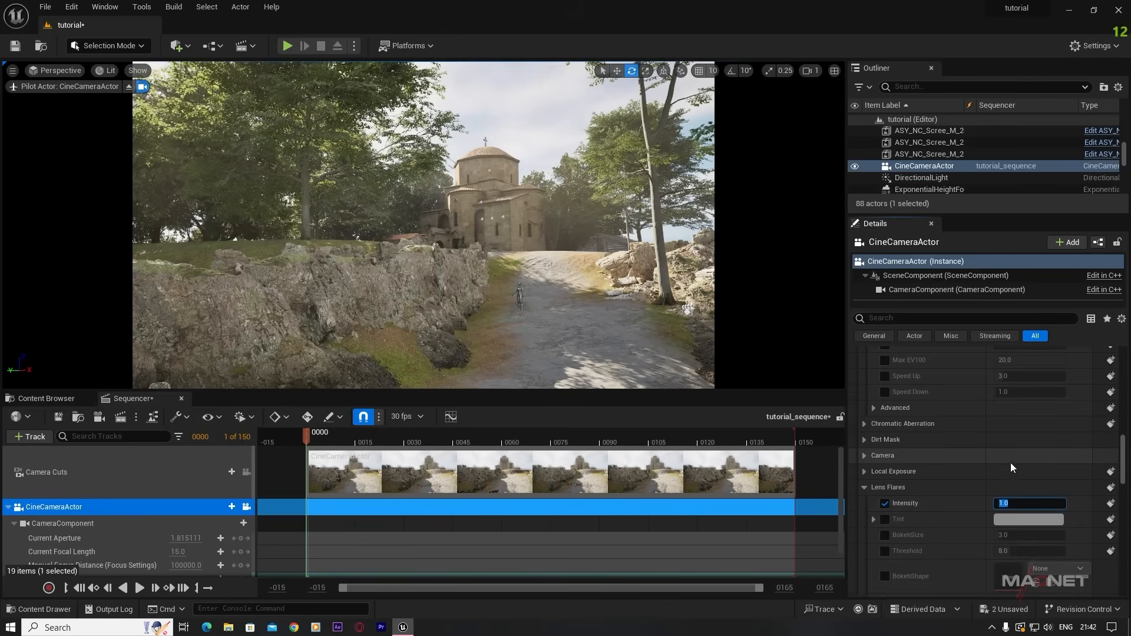
pyautogui.write('.')
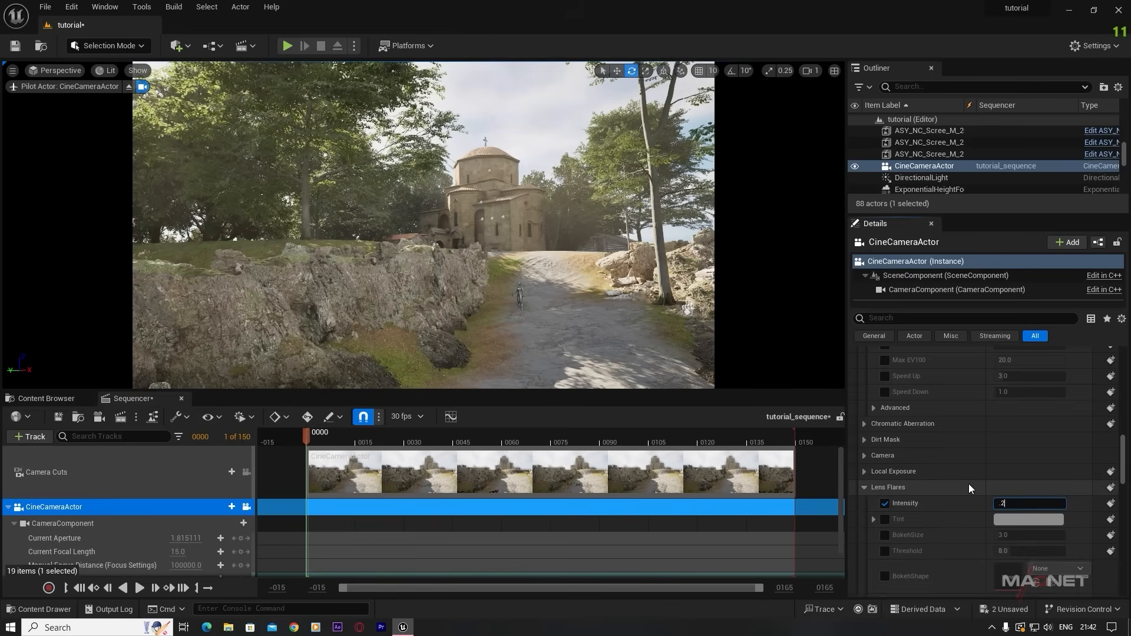
pyautogui.write('2')
pyautogui.press('Return')
pyautogui.click(532, 108)
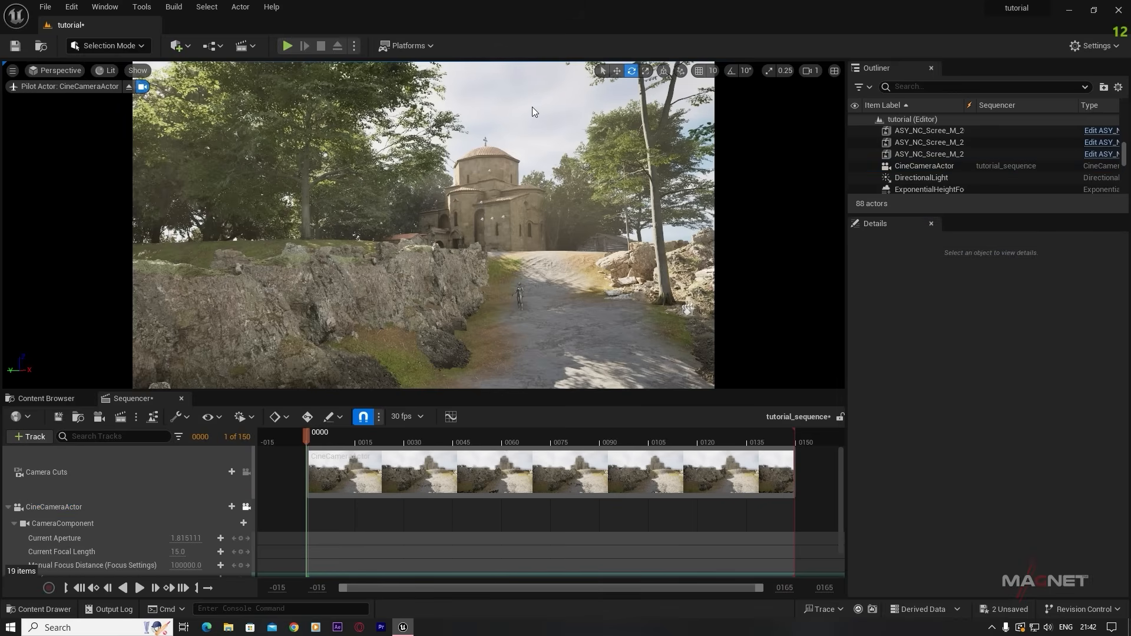
# - Rotate the directional light to change the sun angle over the church and path
pyautogui.hotkey('ctrl', 'l')
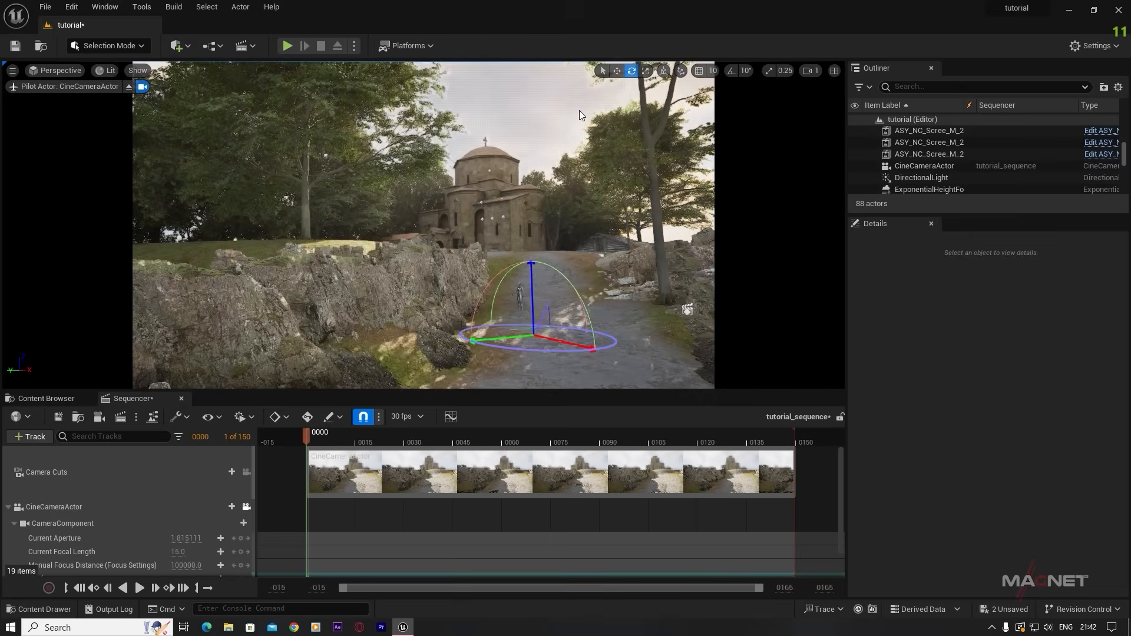
pyautogui.hotkey('ctrl', 'l')
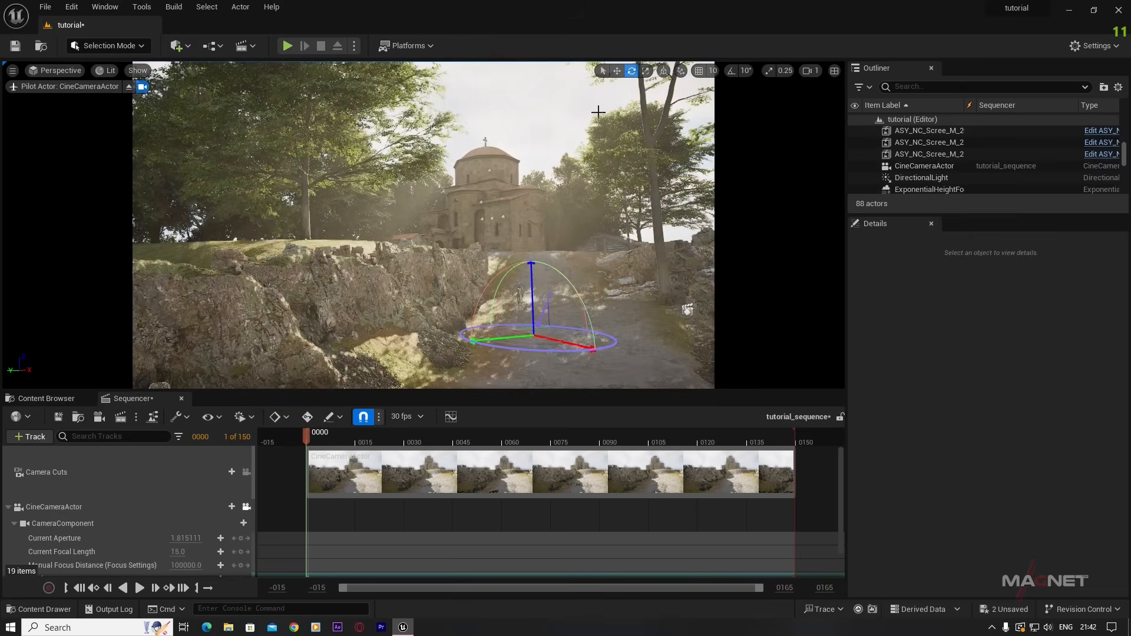
# - Uniformly scale down the tall beech beside the path and the bushy beech behind it on the lake side
pyautogui.moveTo(438, 271); pyautogui.dragTo(475, 299, button='right')
pyautogui.press('w')
pyautogui.click(481, 260)
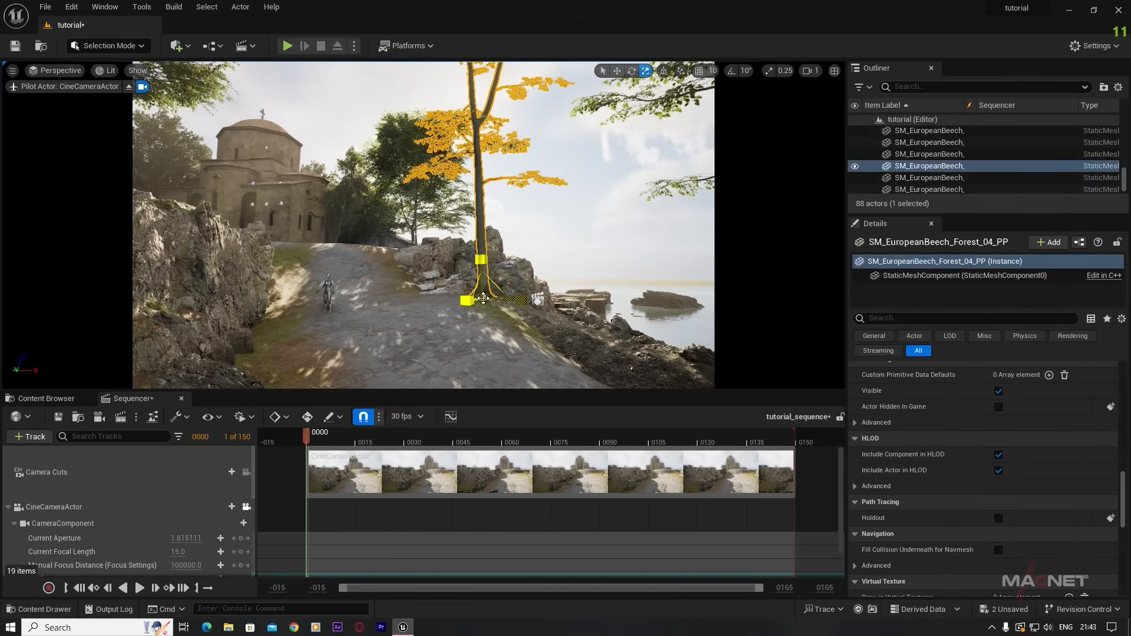
pyautogui.moveTo(479, 303); pyautogui.dragTo(470, 313)
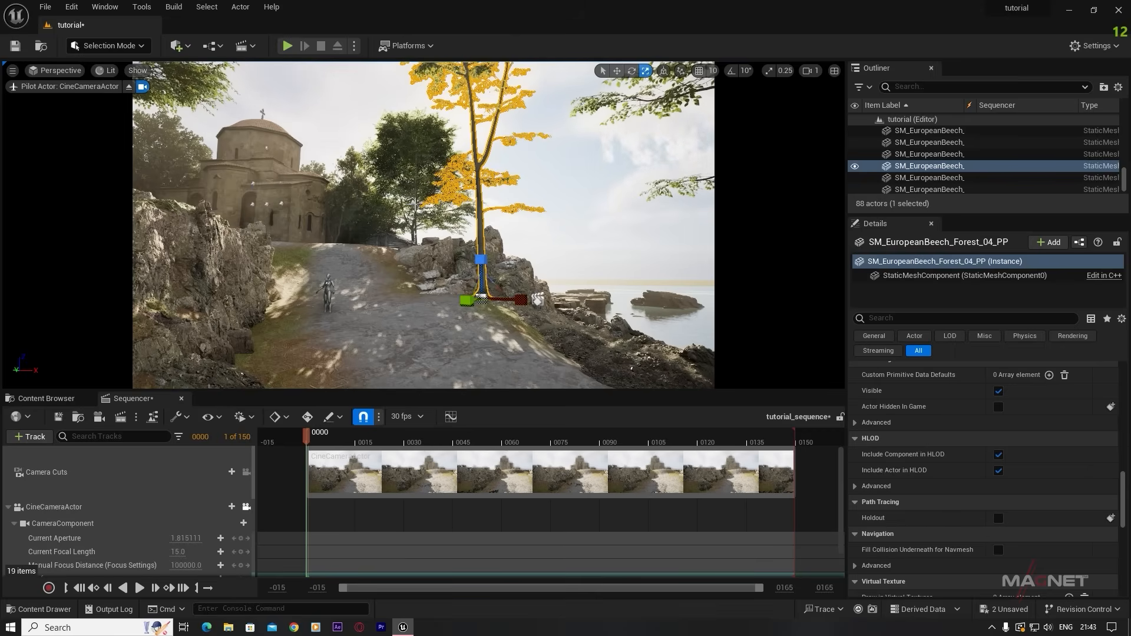
pyautogui.click(427, 263)
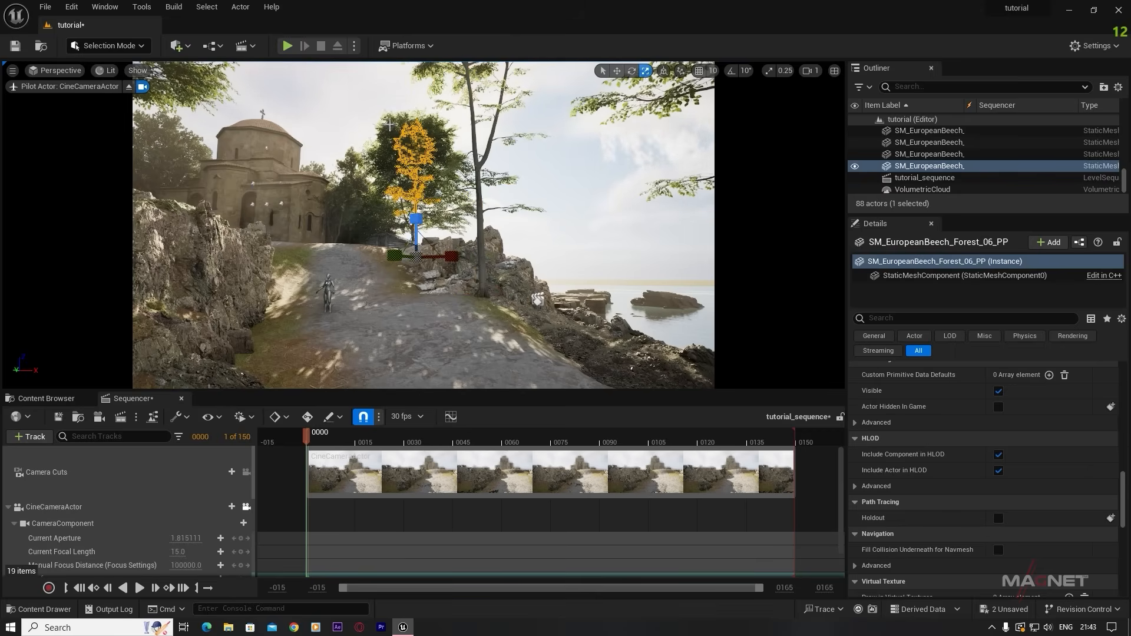
pyautogui.click(390, 126)
pyautogui.moveTo(418, 258); pyautogui.dragTo(412, 260)
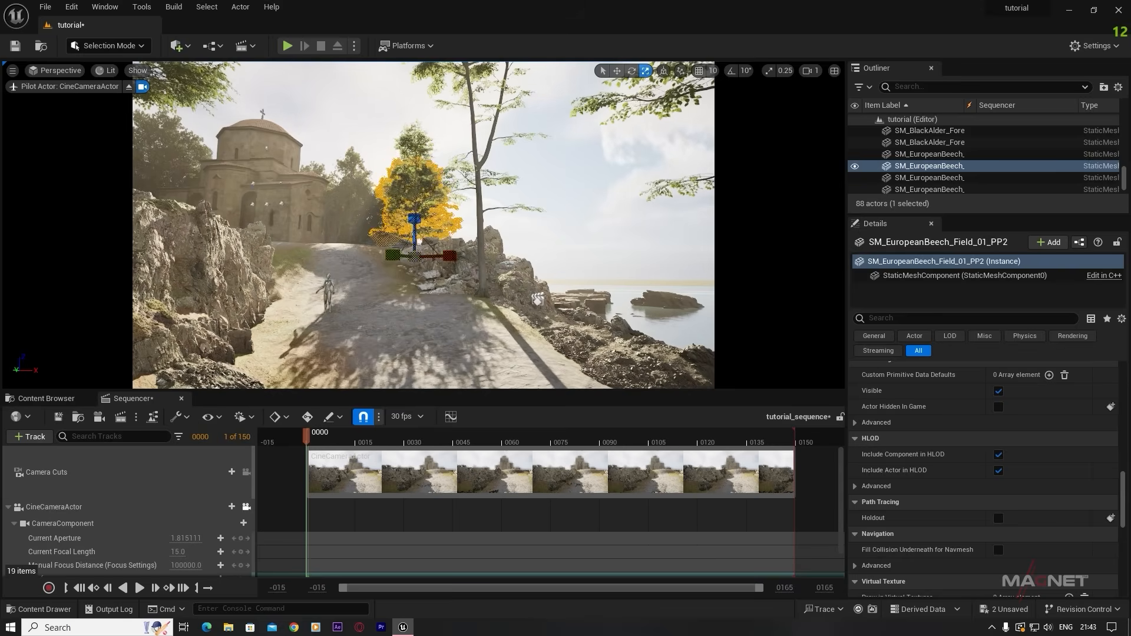
pyautogui.press('Escape')
# - Scale down the SM_EuropeanBeech_Field_01_PP3 tree on the cliff beside the church
pyautogui.moveTo(432, 232); pyautogui.dragTo(366, 230, button='right')
pyautogui.click(524, 197)
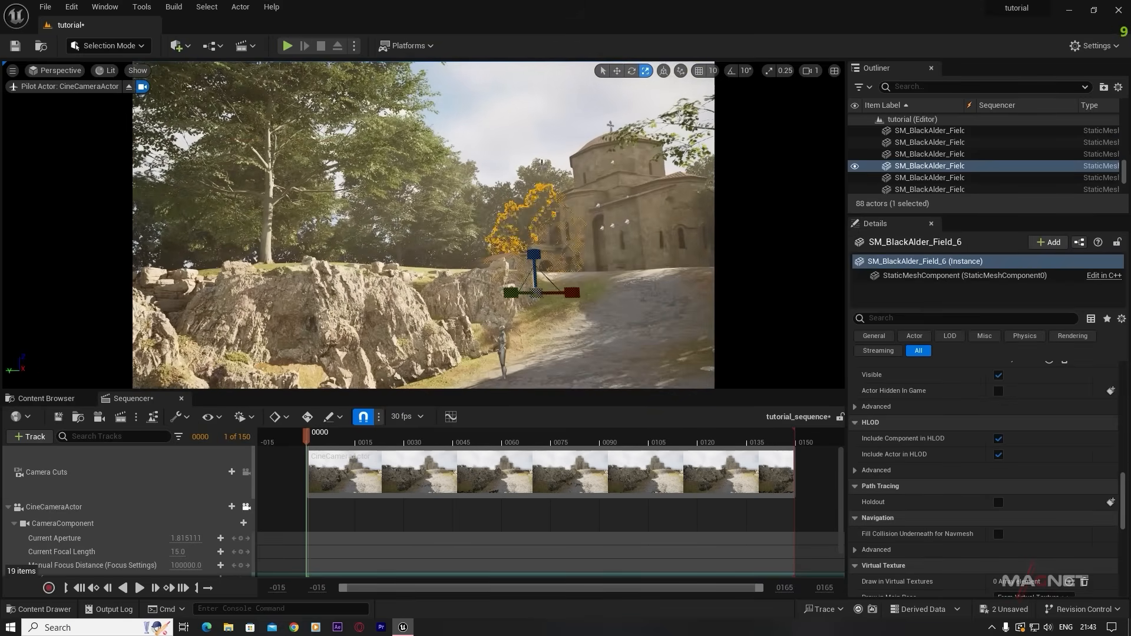
pyautogui.click(503, 204)
pyautogui.click(429, 206)
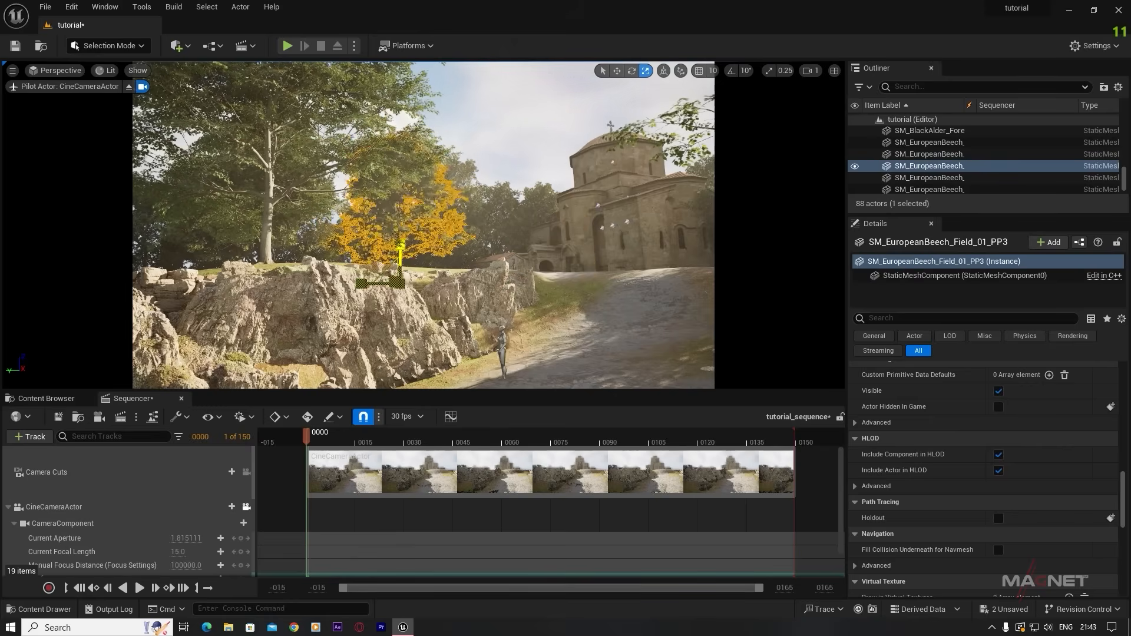
pyautogui.click(443, 206)
pyautogui.press('Escape')
# - Delete one large tree above the cliff and scale down the tree next to it
pyautogui.moveTo(443, 206); pyautogui.dragTo(377, 213, button='right')
pyautogui.click(245, 218)
pyautogui.press('Delete')
pyautogui.click(296, 188)
pyautogui.moveTo(296, 245); pyautogui.dragTo(291, 248)
pyautogui.press('Escape')
# - Find the ExponentialHeightFog actor by filtering for "fog" and lower its fog density to 0.012
pyautogui.moveTo(291, 248); pyautogui.dragTo(345, 263, button='right')
pyautogui.moveTo(312, 353); pyautogui.dragTo(349, 359, button='right')
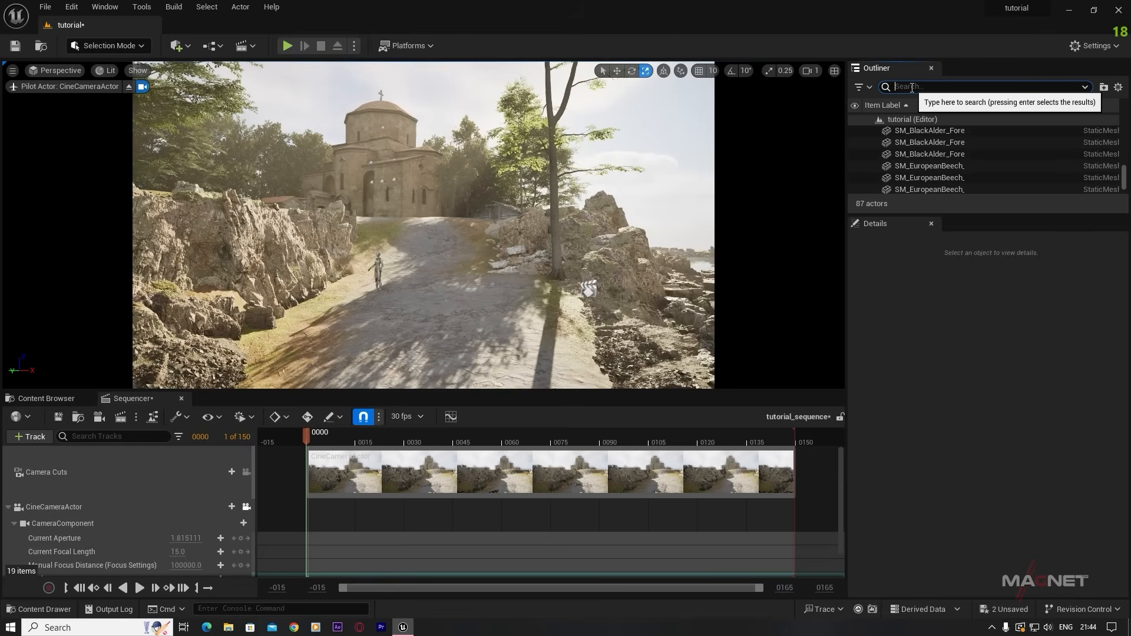
pyautogui.write('fog')
pyautogui.click(960, 132)
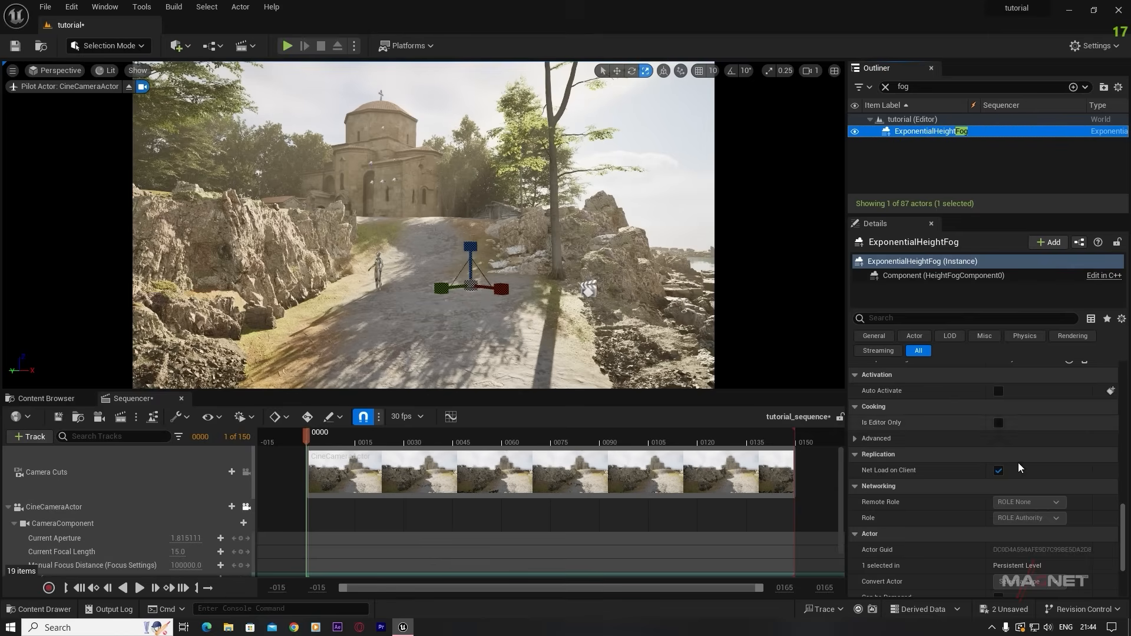
pyautogui.scroll(10, 1123, 496)
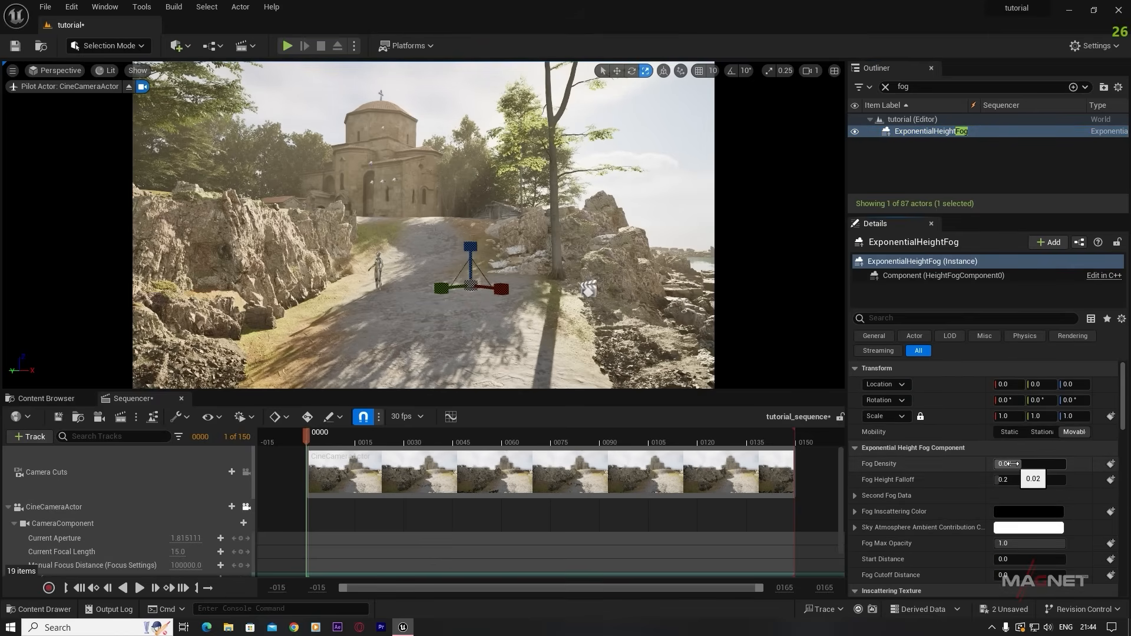
pyautogui.moveTo(1015, 464); pyautogui.dragTo(1002, 463)
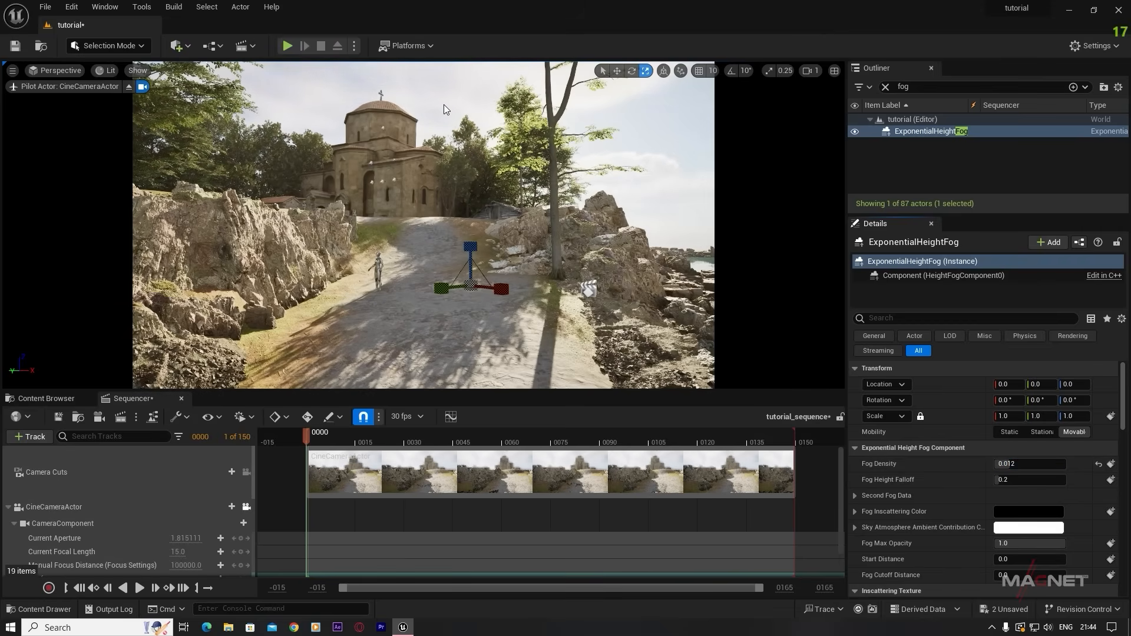
# - Scale the foreground beech SM_EuropeanBeech_Forest_04_PP2 on the shore uniformly to about 0.63 and deselect it
pyautogui.moveTo(430, 323); pyautogui.dragTo(474, 324, button='right')
pyautogui.press('d')
pyautogui.press('a')
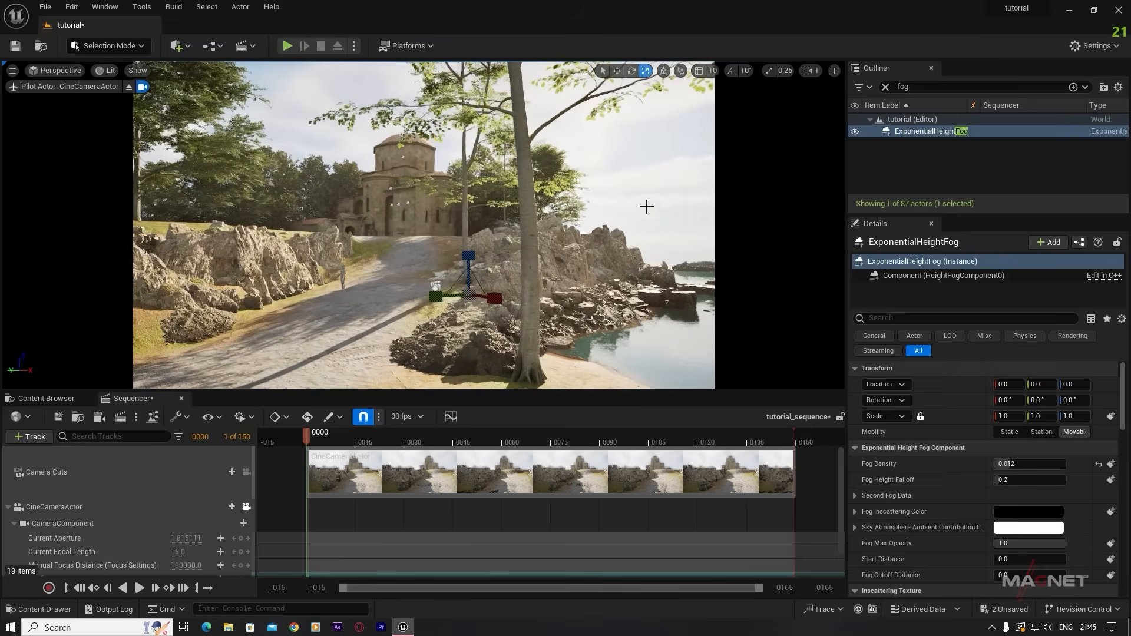
pyautogui.click(646, 204)
pyautogui.click(548, 350)
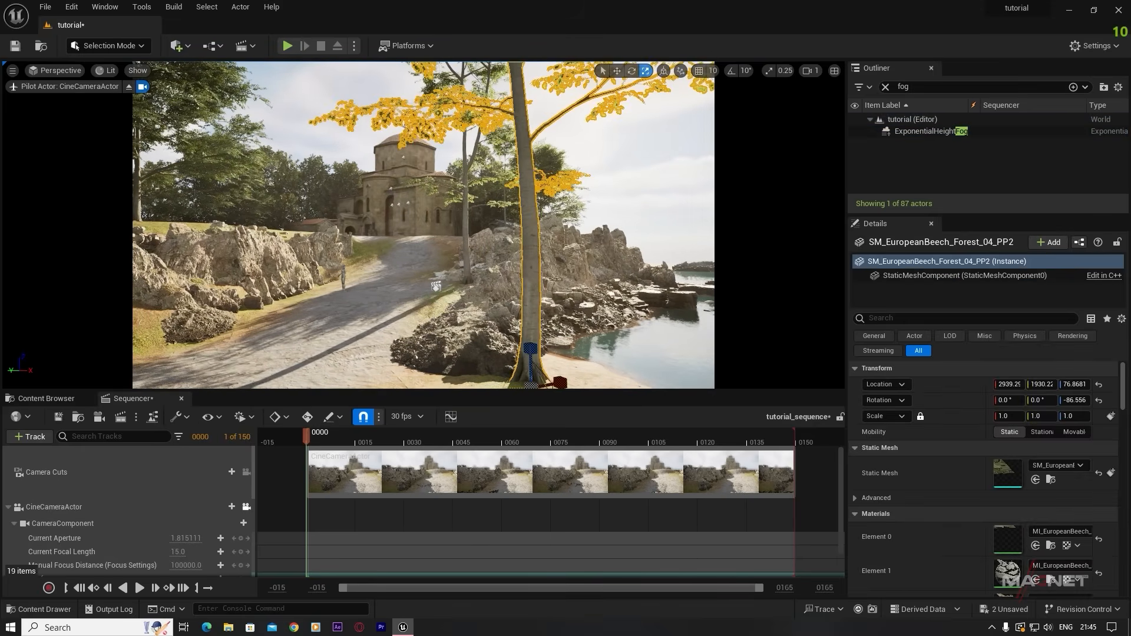
pyautogui.moveTo(548, 350); pyautogui.dragTo(551, 376, button='right')
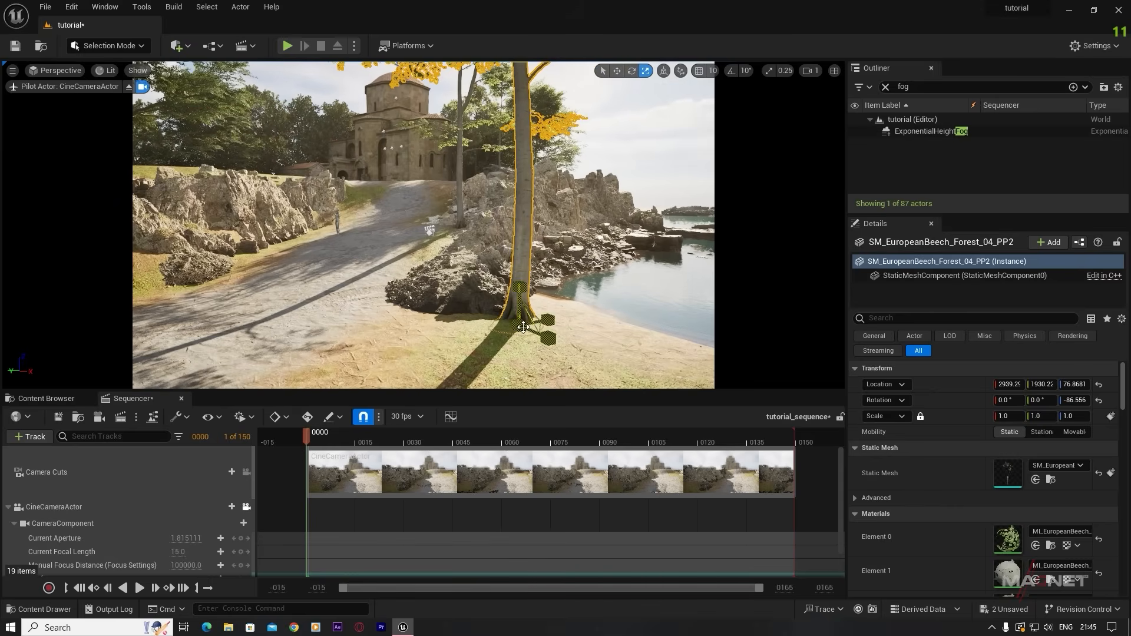
pyautogui.moveTo(519, 289); pyautogui.dragTo(501, 305)
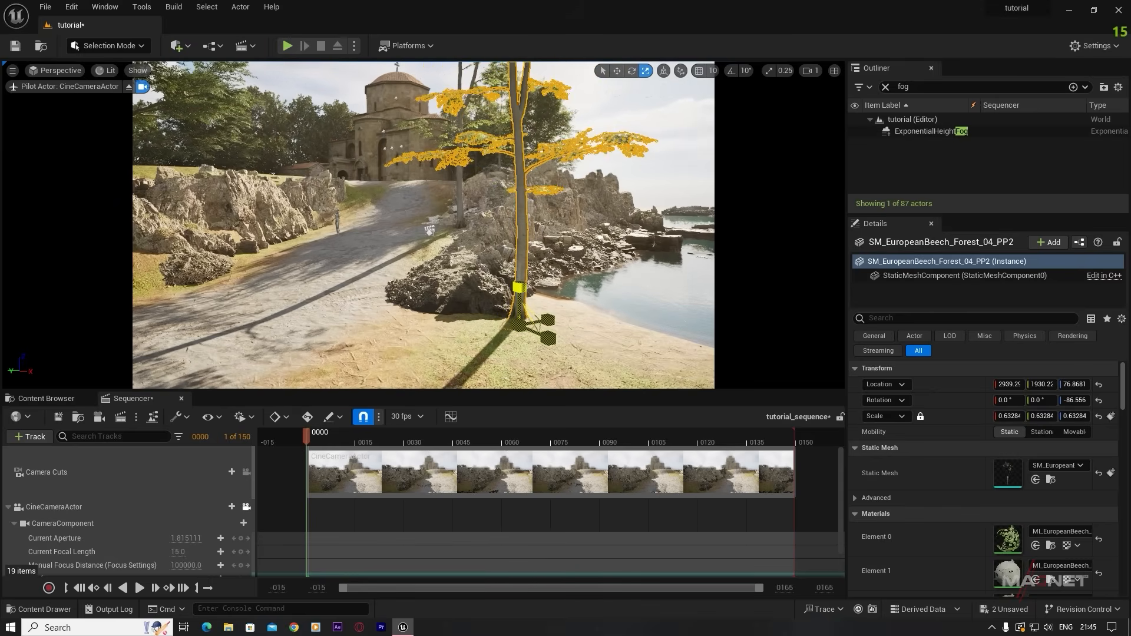
pyautogui.press('Escape')
# - Look from the shore across the lake to examine its horizon
pyautogui.moveTo(423, 326); pyautogui.dragTo(508, 321, button='right')
pyautogui.press('s')
pyautogui.press('w')
pyautogui.press('s')
pyautogui.press('w')
pyautogui.moveTo(462, 217); pyautogui.dragTo(482, 239, button='right')
pyautogui.press('s')
# - Open the Mountain_C mesh folder of the Modular_Winter set in PhotoR_Backgrounds
pyautogui.click(57, 400)
pyautogui.moveTo(135, 472); pyautogui.dragTo(134, 532)
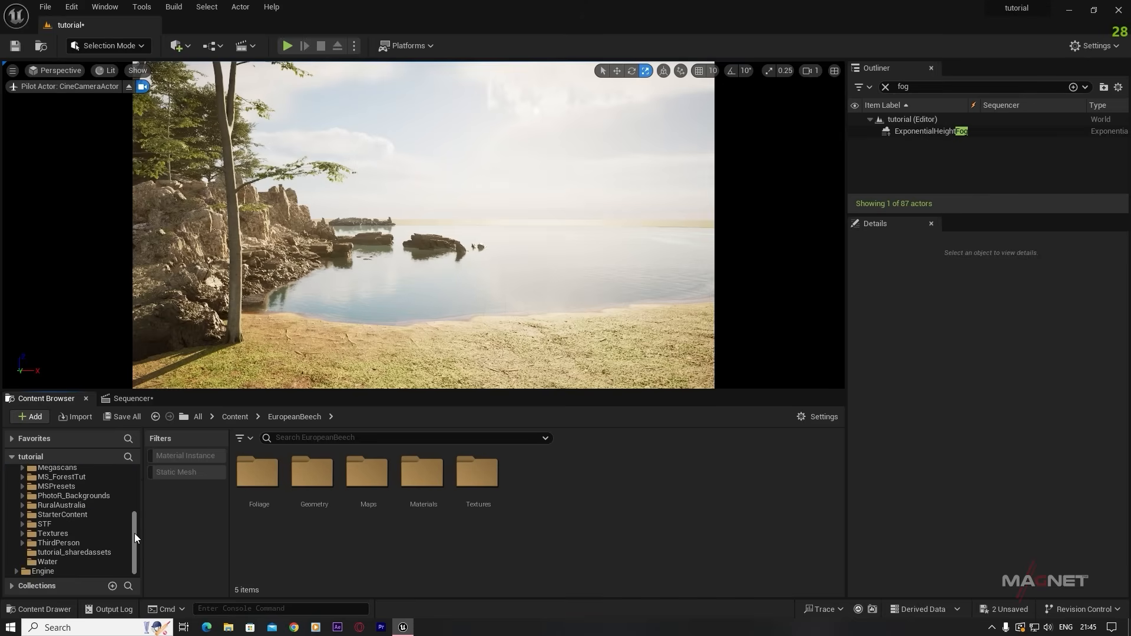
pyautogui.click(90, 497)
pyautogui.click(368, 473)
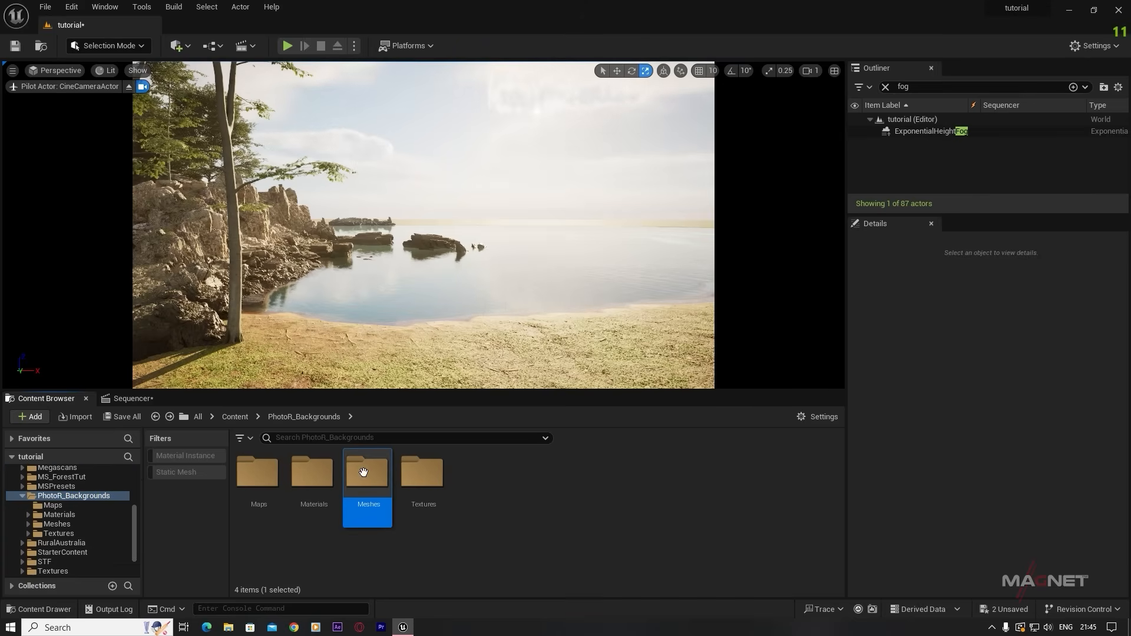
pyautogui.doubleClick(372, 472)
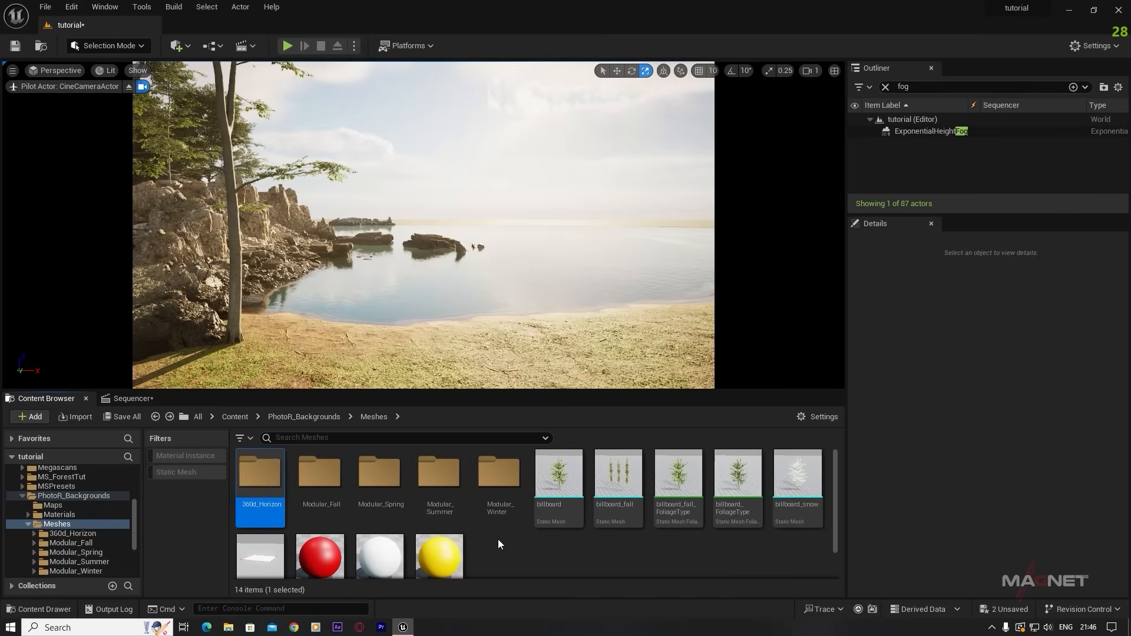
pyautogui.click(507, 499)
pyautogui.doubleClick(506, 499)
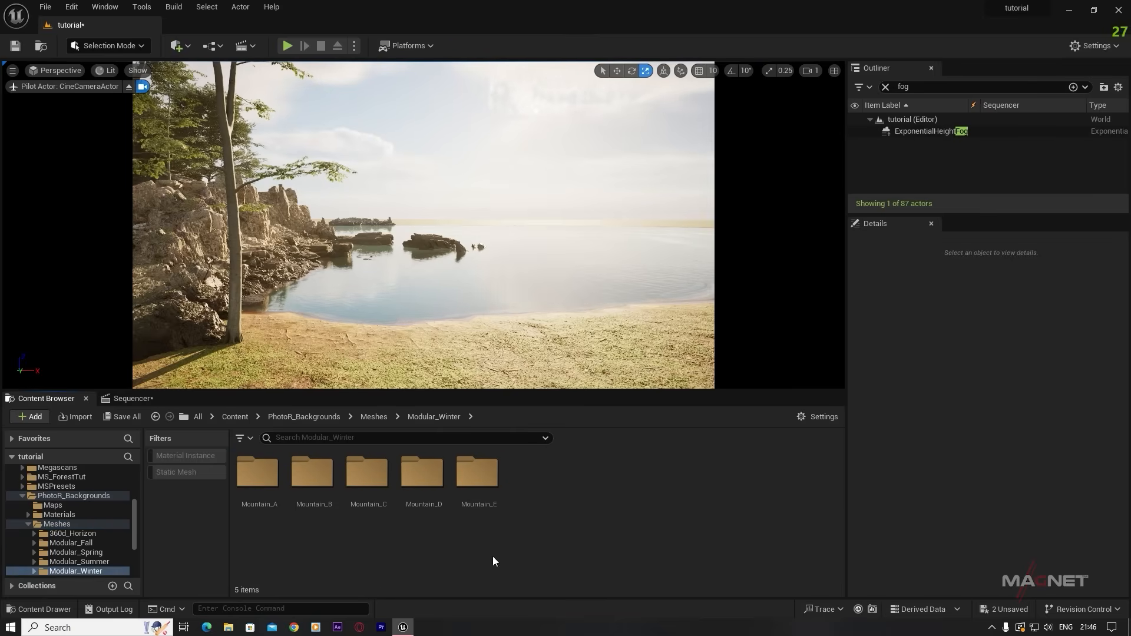
pyautogui.click(362, 475)
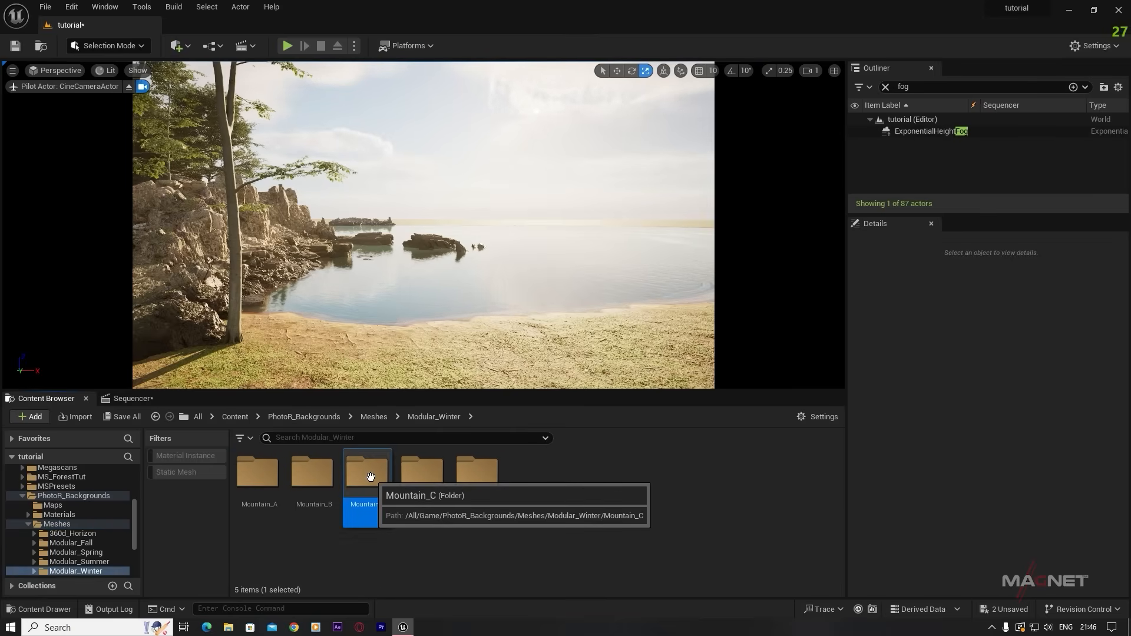
pyautogui.doubleClick(362, 474)
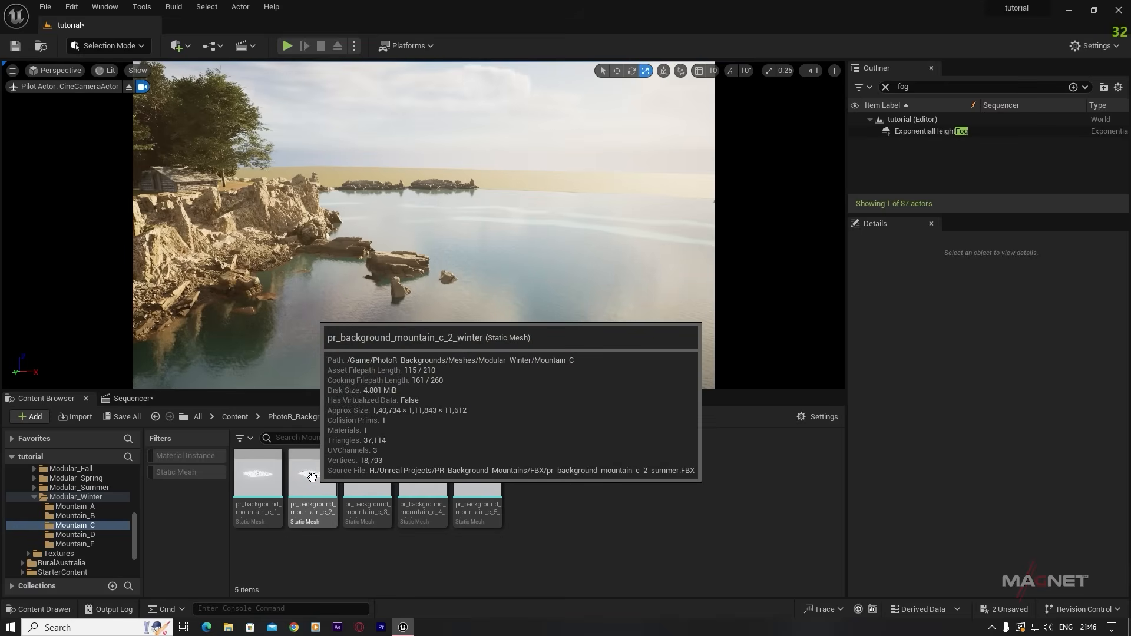
# - Place pr_background_mountain_c_2_winter across the lake, scaled to about 0.25 and rotated to about -35° around the vertical axis
pyautogui.moveTo(311, 475); pyautogui.dragTo(448, 253)
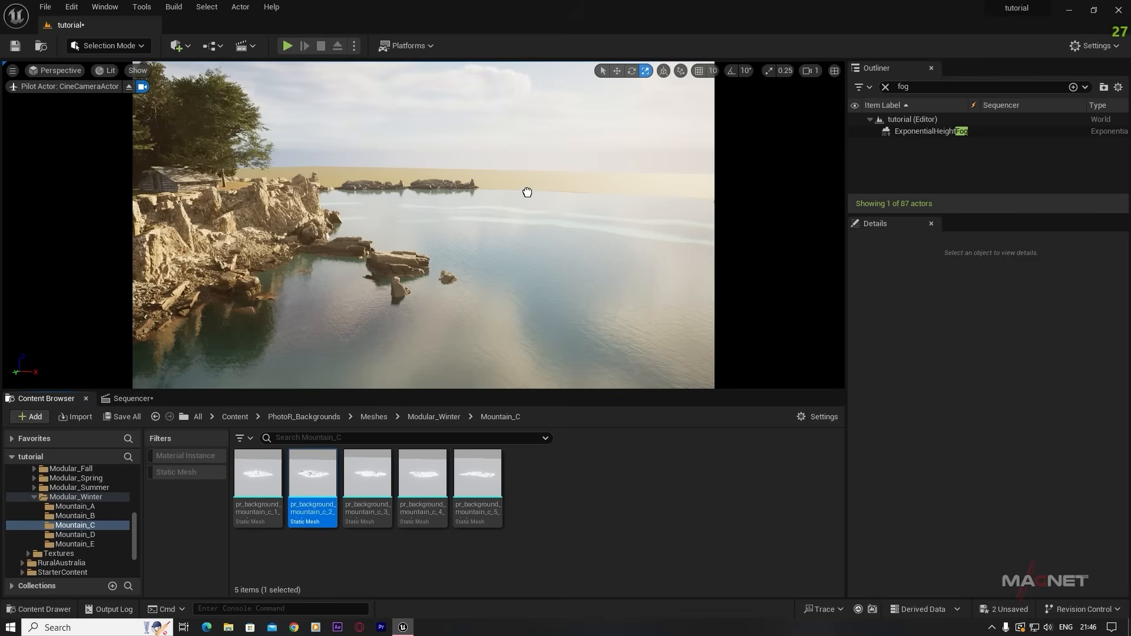
pyautogui.moveTo(527, 192)
pyautogui.mouseDown()
pyautogui.moveTo(500, 196)
pyautogui.moveTo(517, 185)
pyautogui.moveTo(515, 204)
pyautogui.mouseUp()
pyautogui.moveTo(507, 295); pyautogui.dragTo(581, 282, button='right')
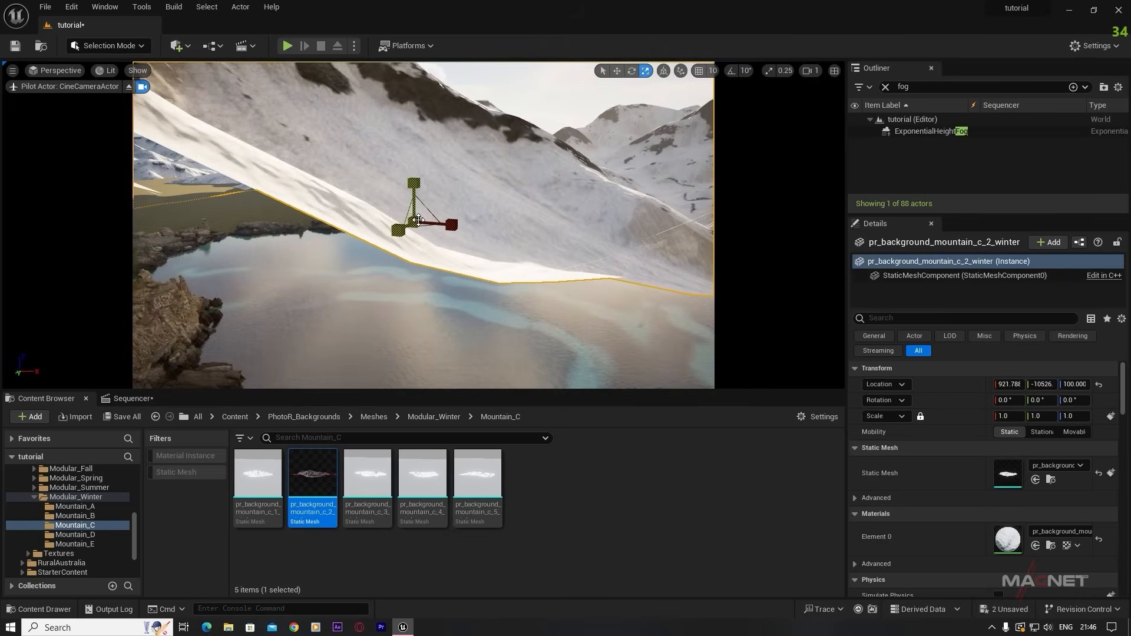
pyautogui.moveTo(418, 221); pyautogui.dragTo(462, 209)
pyautogui.press('e')
pyautogui.press('w')
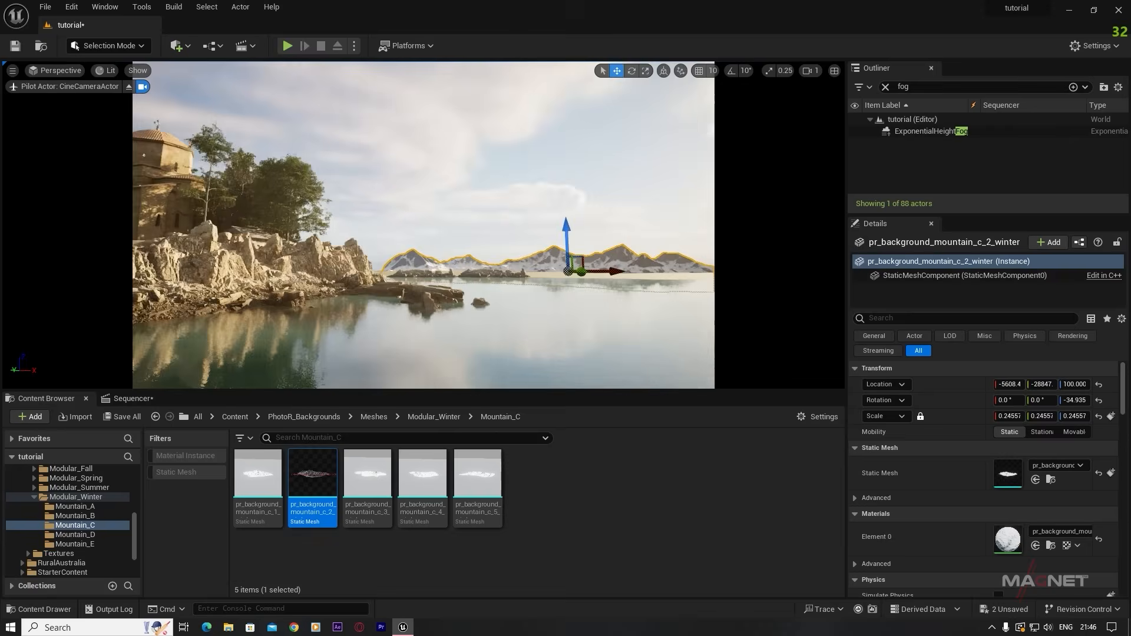
# - Scale the winter mountain up to about 0.47 and place a duplicate beside it along the lake's horizon
pyautogui.press('r')
pyautogui.moveTo(460, 286); pyautogui.dragTo(465, 277)
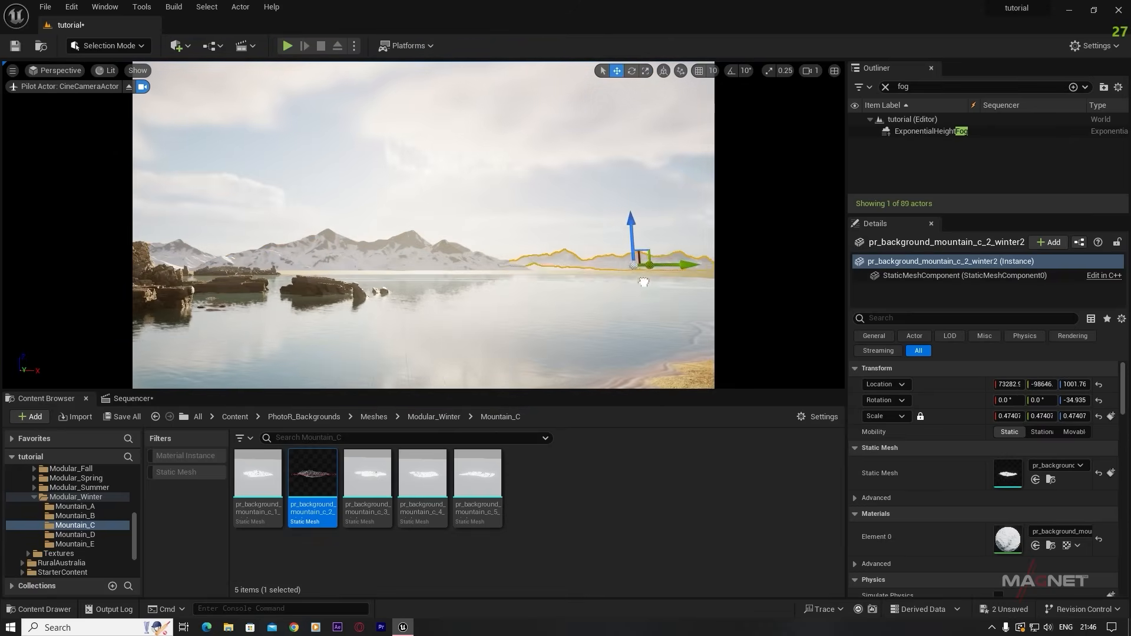
pyautogui.press('e')
pyautogui.press('r')
pyautogui.press('Escape')
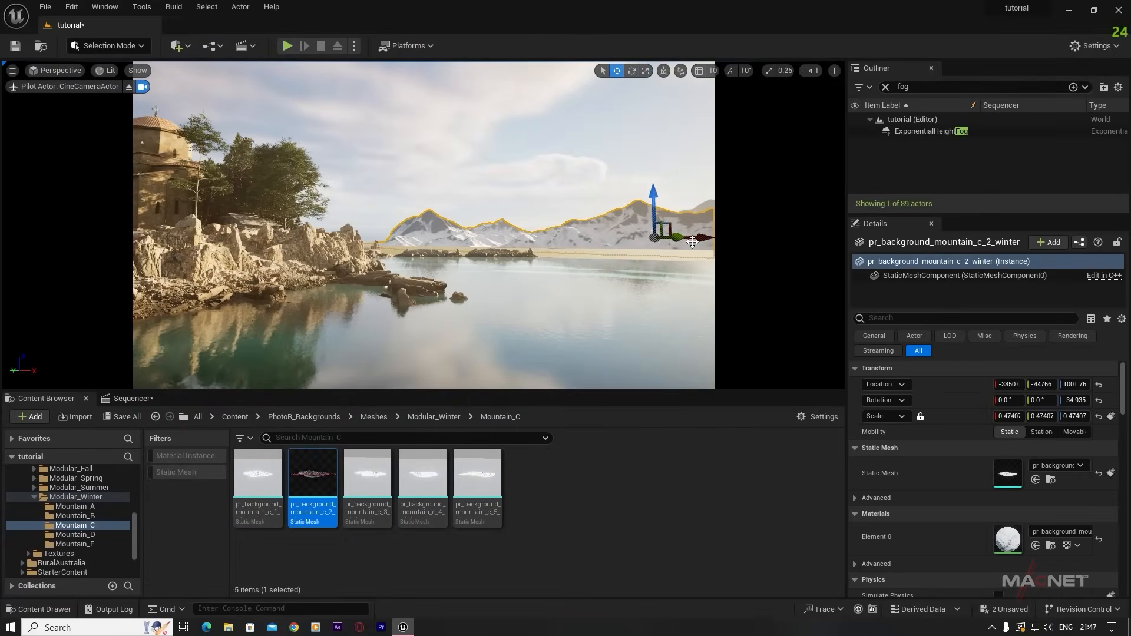
pyautogui.moveTo(693, 242); pyautogui.dragTo(519, 253)
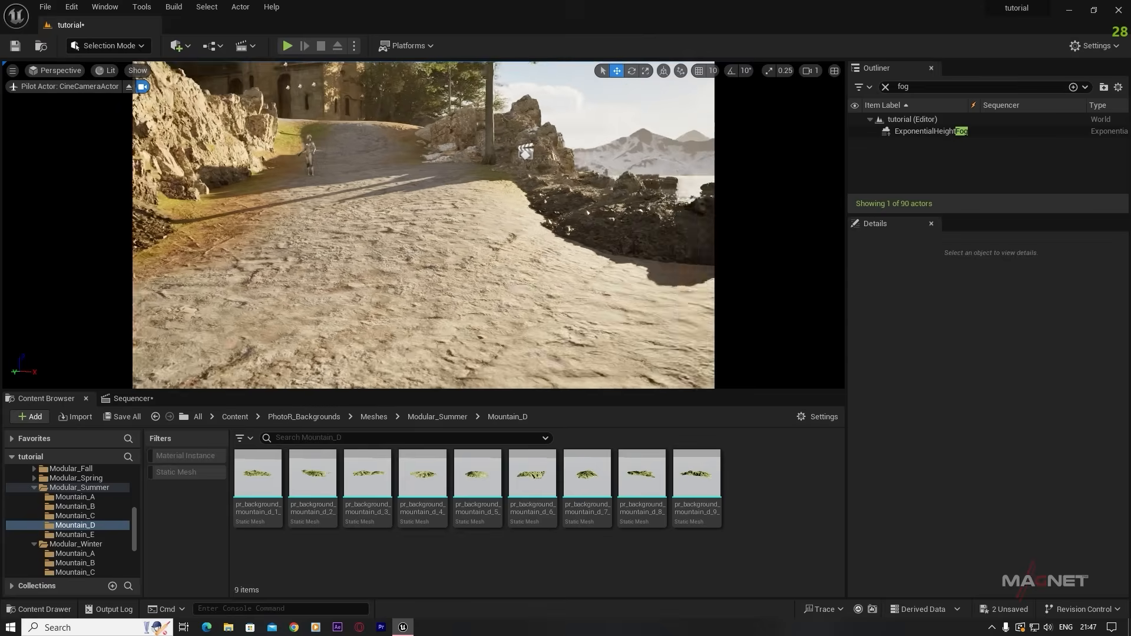
# - Open the Megascans 3D_Assets folder and filter its contents to static meshes
pyautogui.press('d')
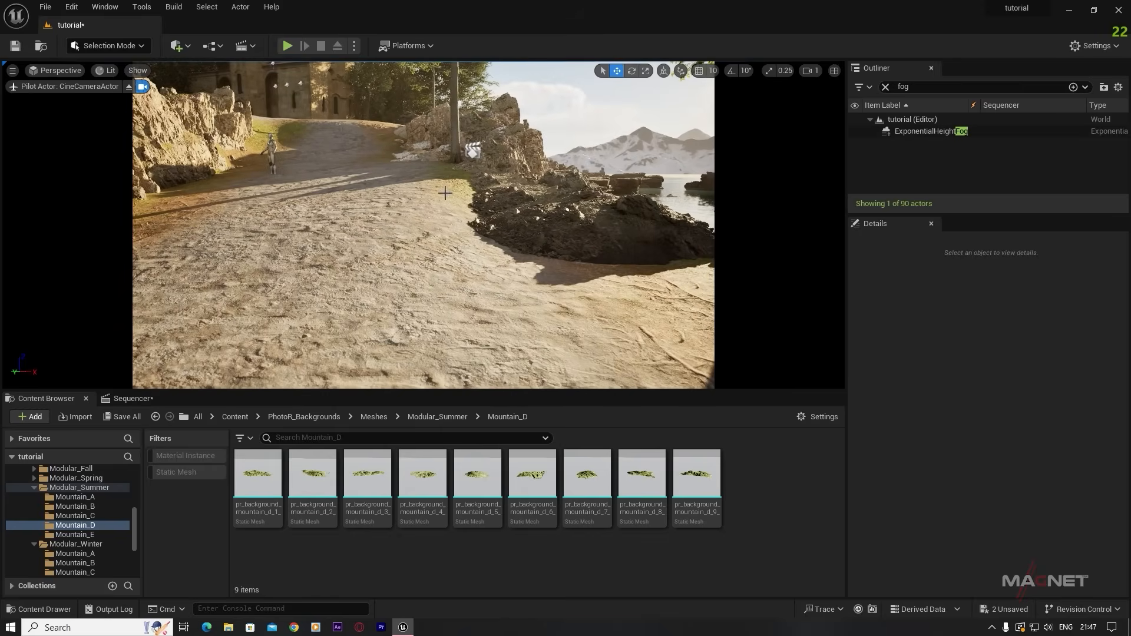
pyautogui.scroll(5, 36, 560)
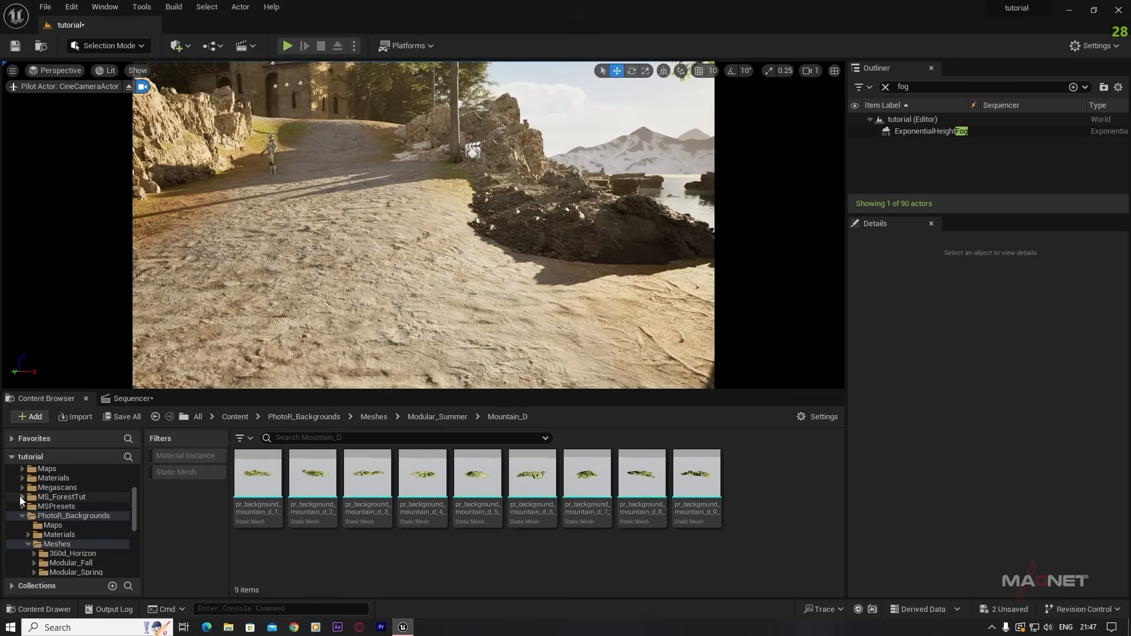
pyautogui.click(22, 516)
pyautogui.scroll(4, 40, 509)
pyautogui.scroll(-3, 41, 508)
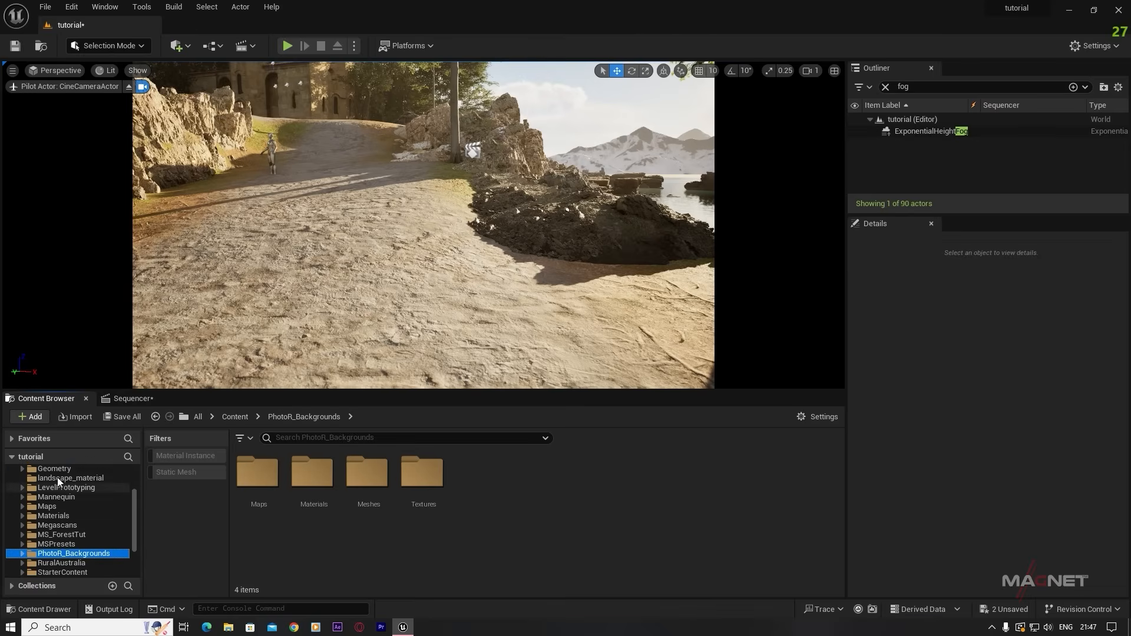
pyautogui.click(66, 525)
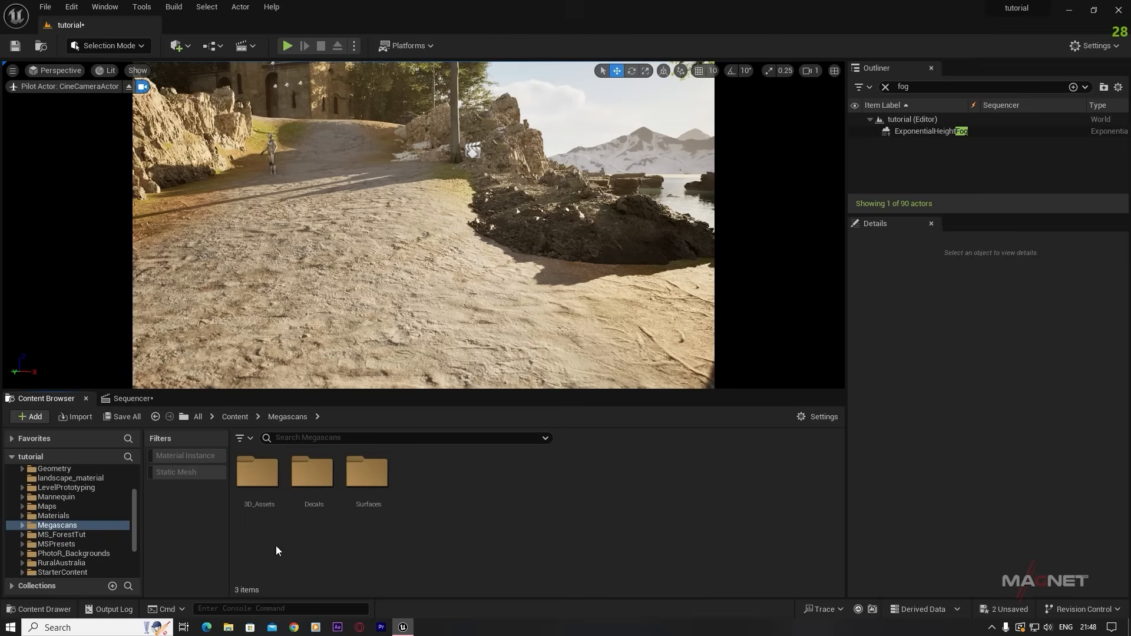
pyautogui.doubleClick(261, 505)
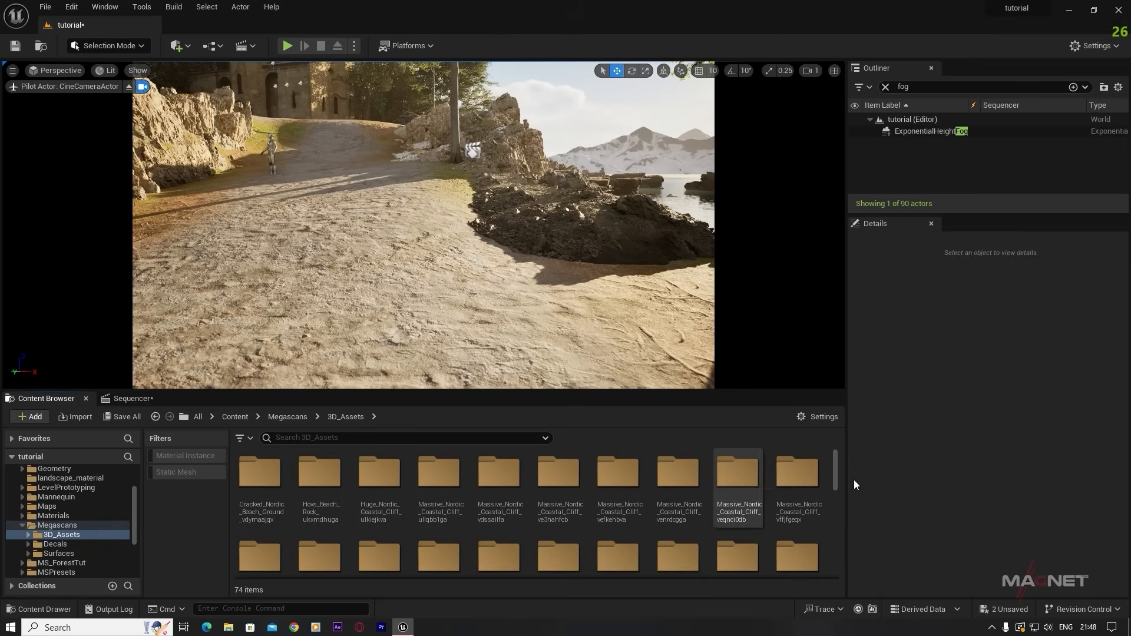
pyautogui.moveTo(834, 466); pyautogui.dragTo(835, 493)
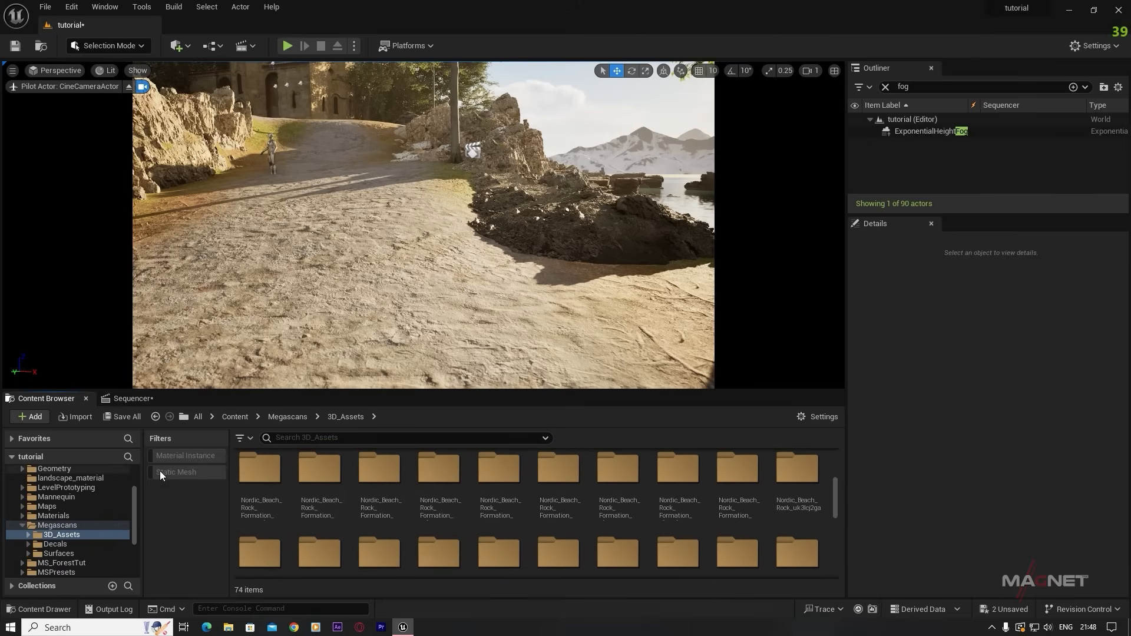
pyautogui.click(177, 472)
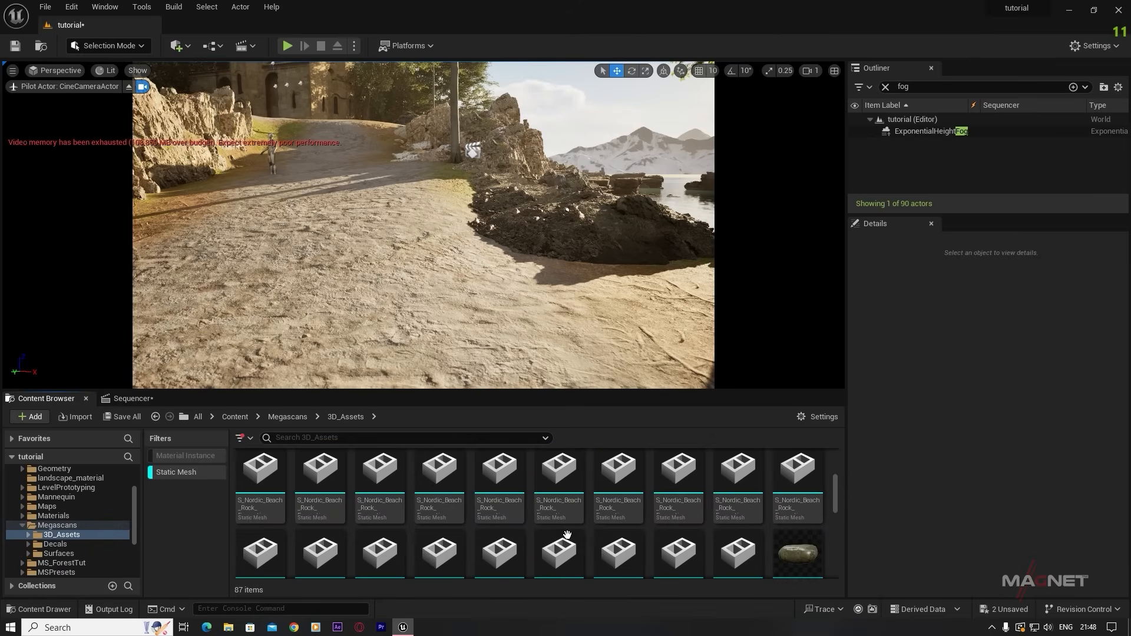
# - Place the S_Nordic_Beach_Rocky_Ground_ve3qdhmqx cutoff mesh at the lakeside edge of the path, tilted about -6° and sunk slightly into the ground
pyautogui.scroll(-5, 740, 554)
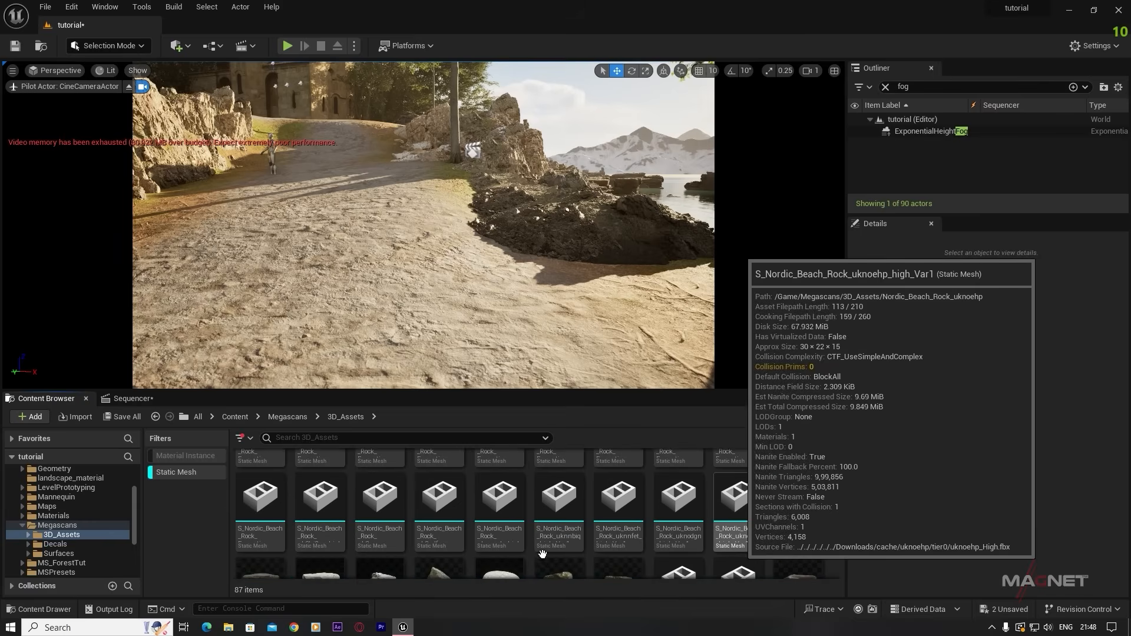
pyautogui.scroll(-5, 683, 539)
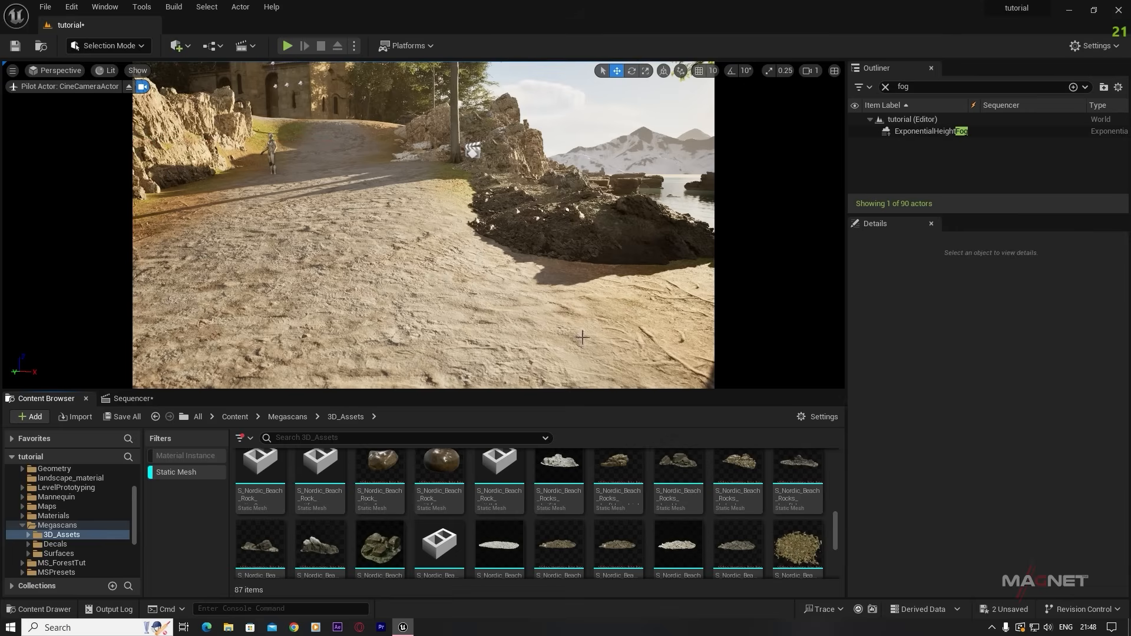
pyautogui.moveTo(799, 551); pyautogui.dragTo(473, 243)
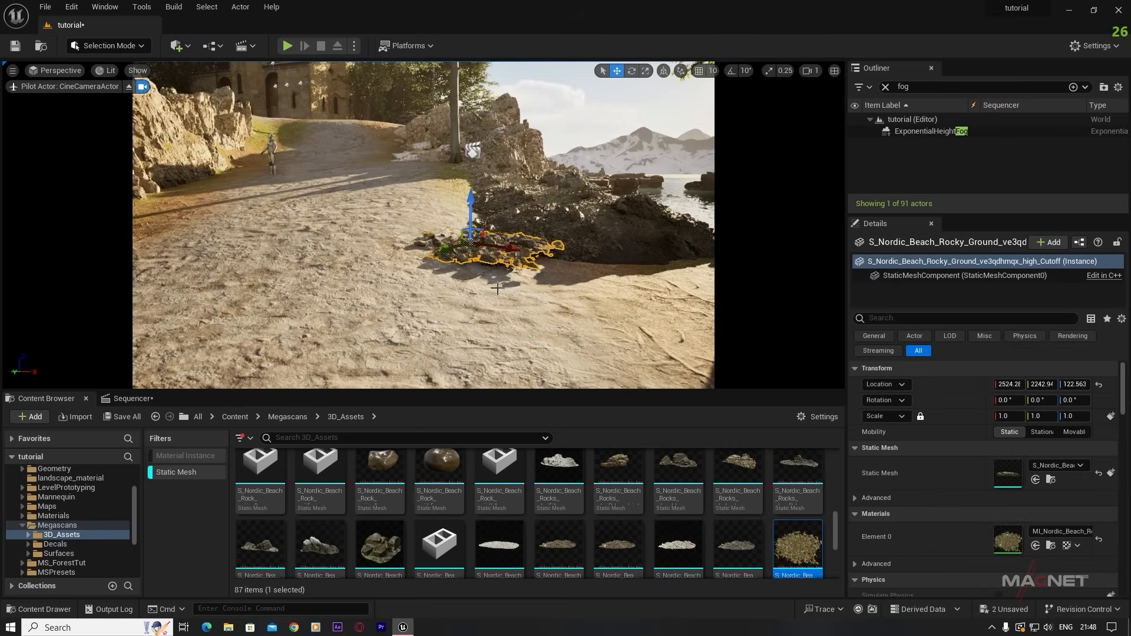
pyautogui.scroll(4, 473, 243)
pyautogui.moveTo(473, 243); pyautogui.dragTo(512, 259, button='right')
pyautogui.press('e')
pyautogui.moveTo(522, 204); pyautogui.dragTo(524, 216)
pyautogui.press('w')
pyautogui.moveTo(488, 213); pyautogui.dragTo(488, 203)
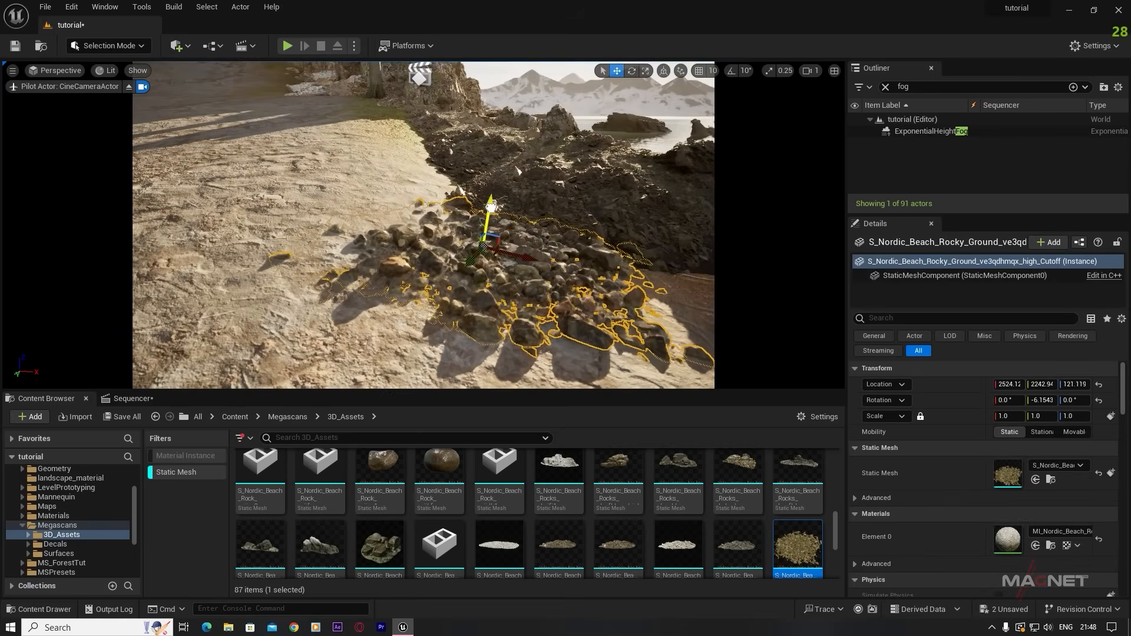
# - Duplicate the rocky ground patch twice along the lakeside edge of the path and settle the copies into the ground
pyautogui.keyDown('alt'); pyautogui.moveTo(522, 248); pyautogui.dragTo(394, 223); pyautogui.keyUp('alt')
pyautogui.moveTo(324, 231); pyautogui.dragTo(396, 176)
pyautogui.moveTo(435, 131); pyautogui.dragTo(437, 140)
pyautogui.moveTo(439, 147); pyautogui.dragTo(454, 203, button='right')
pyautogui.click(510, 217)
pyautogui.keyDown('alt'); pyautogui.moveTo(502, 188); pyautogui.dragTo(401, 227); pyautogui.keyUp('alt')
# - Place the flat S_Nordic_Beach_Rocky_Ground_ukoncdamw mesh beside the path and tilt it to follow the slope
pyautogui.click(664, 70)
pyautogui.moveTo(475, 299); pyautogui.dragTo(480, 275, button='right')
pyautogui.moveTo(555, 548); pyautogui.dragTo(412, 259)
pyautogui.moveTo(413, 260); pyautogui.dragTo(454, 283, button='right')
pyautogui.press('e')
pyautogui.moveTo(457, 174); pyautogui.dragTo(508, 208)
pyautogui.press('w')
# - Duplicate the flat rocky ground mesh further along the path's edge and adjust the copy's tilt and height to the terrain
pyautogui.keyDown('alt'); pyautogui.moveTo(433, 230); pyautogui.dragTo(383, 254); pyautogui.keyUp('alt')
pyautogui.moveTo(383, 254); pyautogui.dragTo(330, 188, button='right')
pyautogui.moveTo(548, 238); pyautogui.dragTo(604, 238)
pyautogui.press('e')
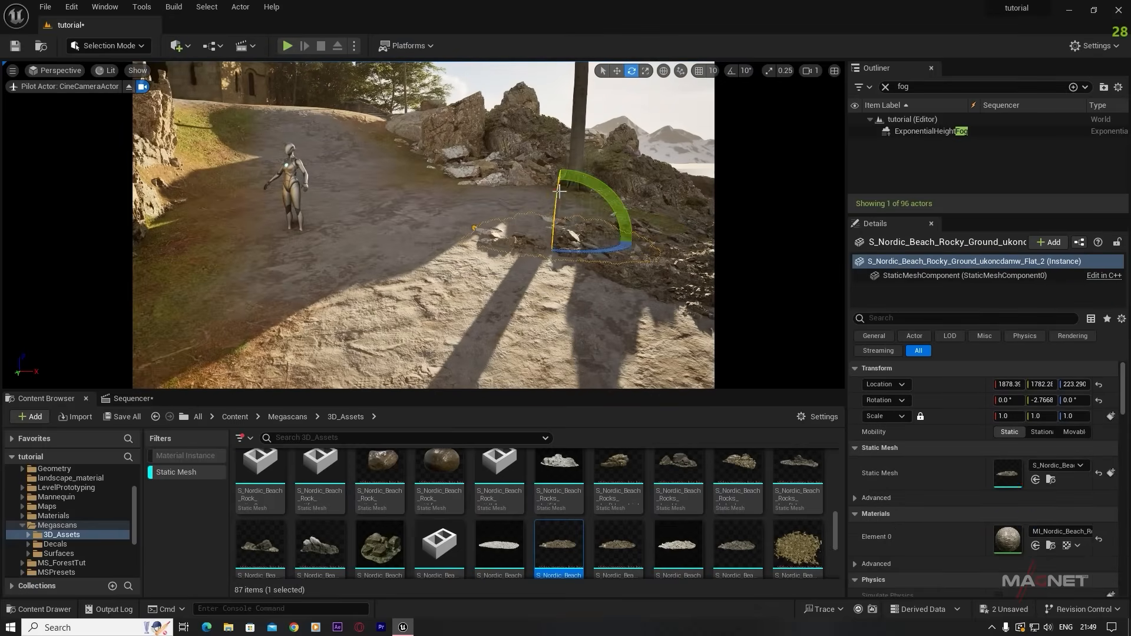
pyautogui.moveTo(556, 206); pyautogui.dragTo(558, 218)
pyautogui.press('w')
pyautogui.moveTo(559, 192); pyautogui.dragTo(559, 199)
# - Duplicate the dense rocky ground patch further along the lakeside edge of the path and rotate the copy
pyautogui.press('s')
pyautogui.moveTo(452, 261)
pyautogui.mouseDown(button='right')
pyautogui.moveTo(489, 280)
pyautogui.moveTo(451, 261)
pyautogui.mouseUp(button='right')
pyautogui.click(452, 261)
pyautogui.keyDown('alt'); pyautogui.moveTo(508, 260); pyautogui.dragTo(595, 308); pyautogui.keyUp('alt')
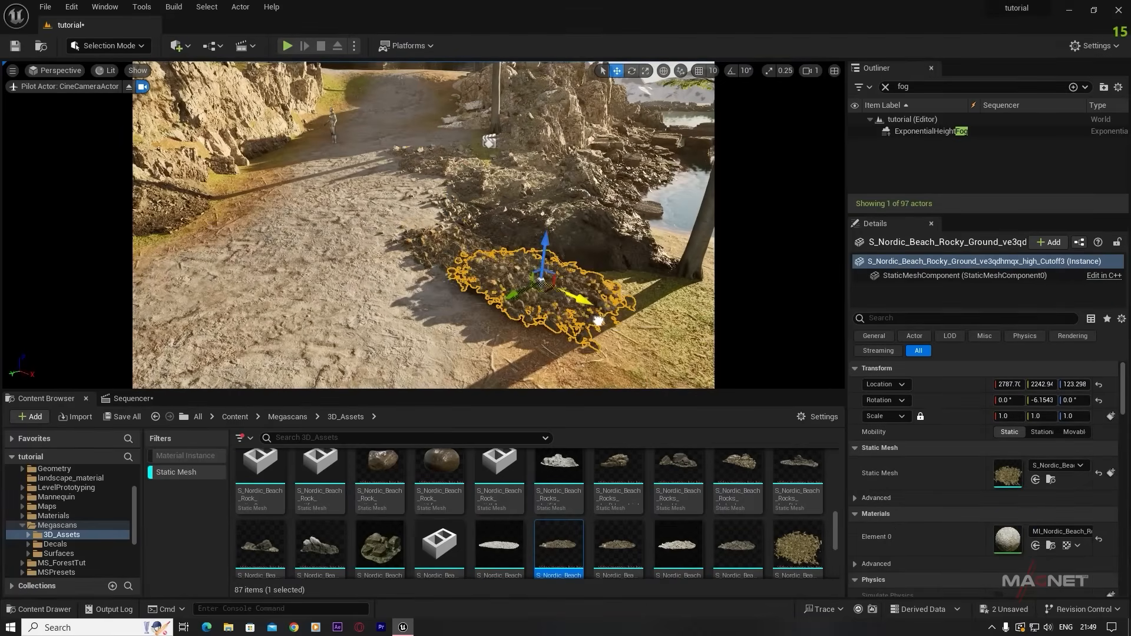
pyautogui.press('e')
pyautogui.moveTo(542, 243); pyautogui.dragTo(673, 307)
pyautogui.press('w')
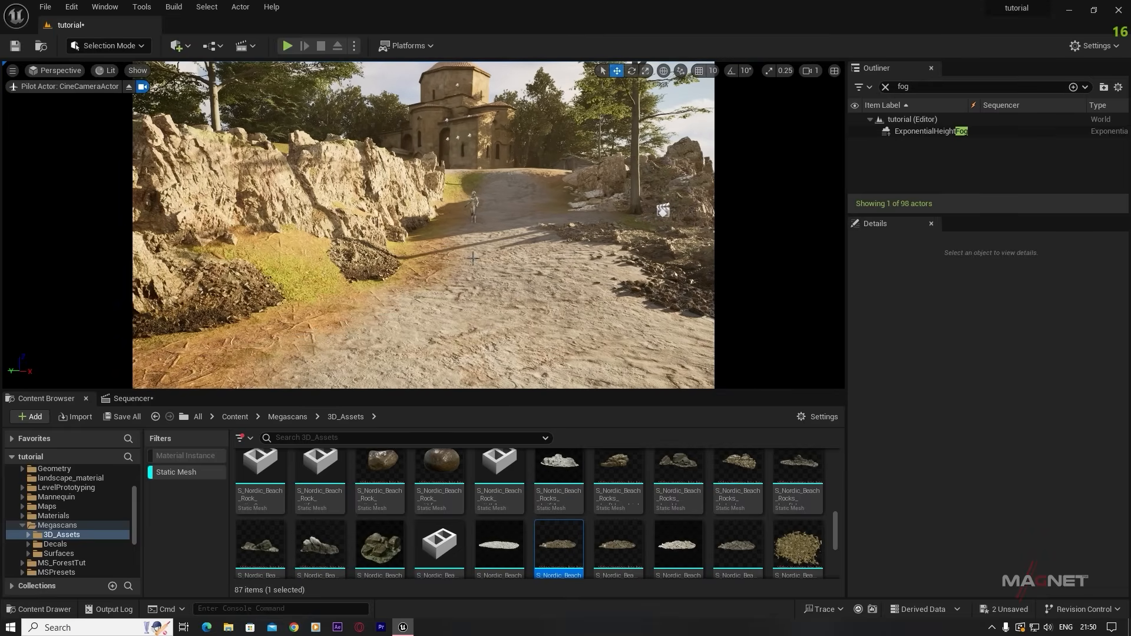
# - Open the Quixel content library from the unfiltered Content folder and set the Grass Clumps plant's quality to Low Quality
pyautogui.scroll(3, 58, 495)
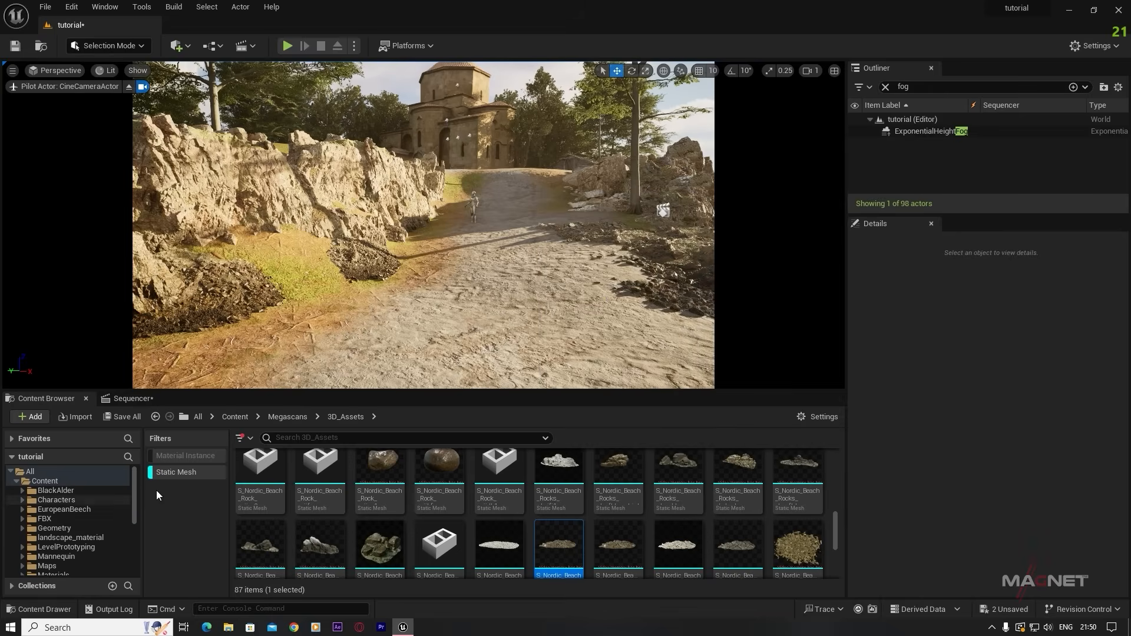
pyautogui.click(168, 474)
pyautogui.click(44, 480)
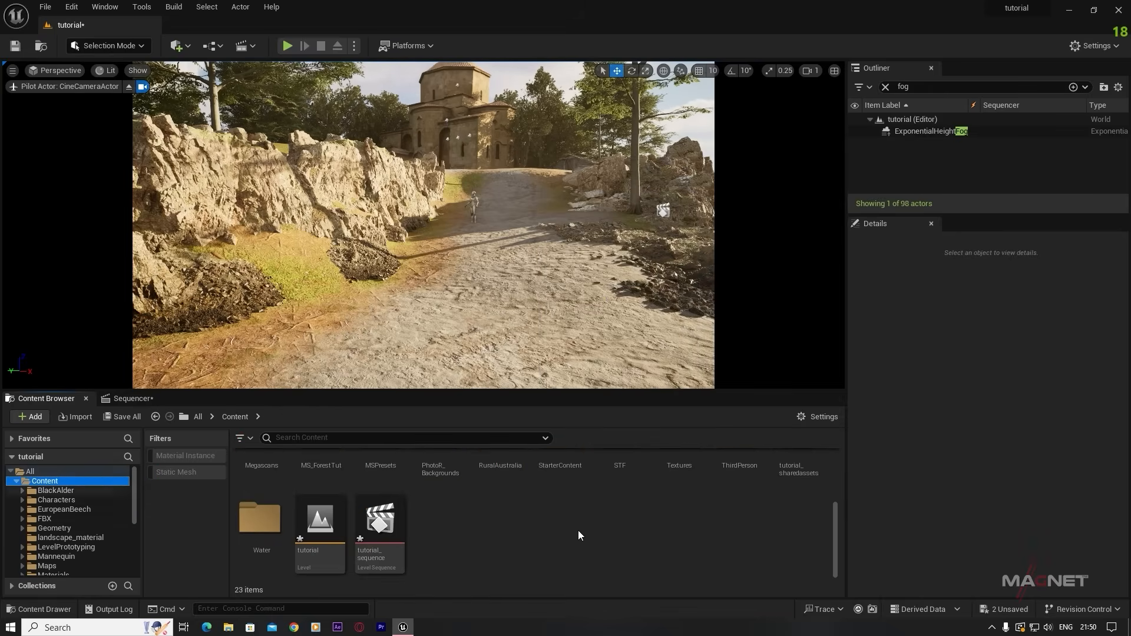
pyautogui.rightClick(453, 536)
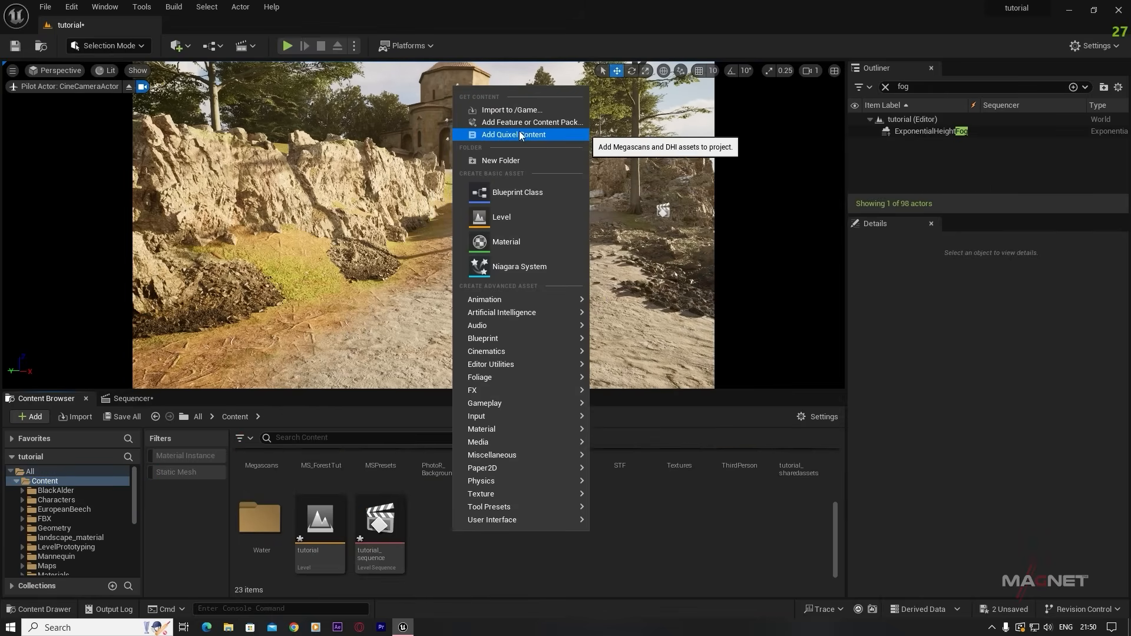
pyautogui.click(514, 135)
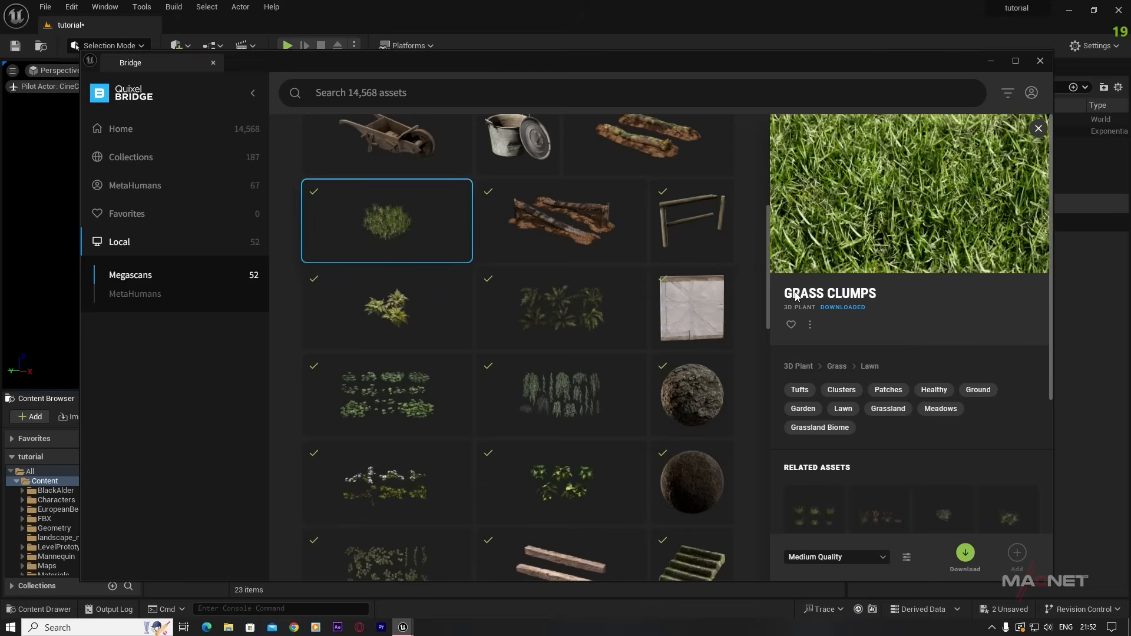
pyautogui.click(878, 557)
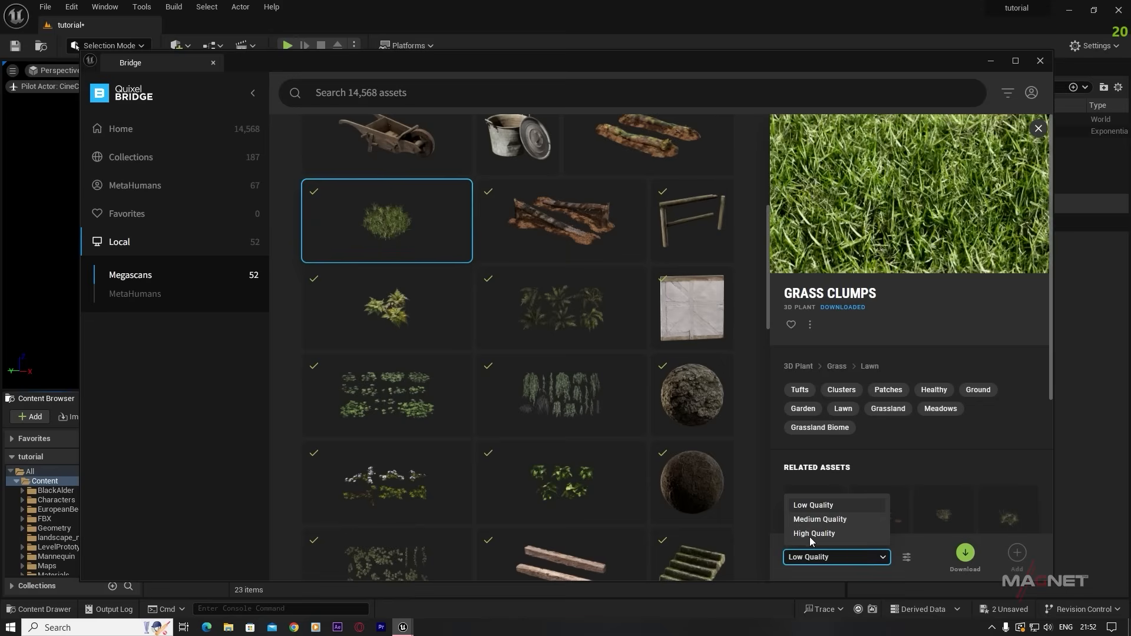
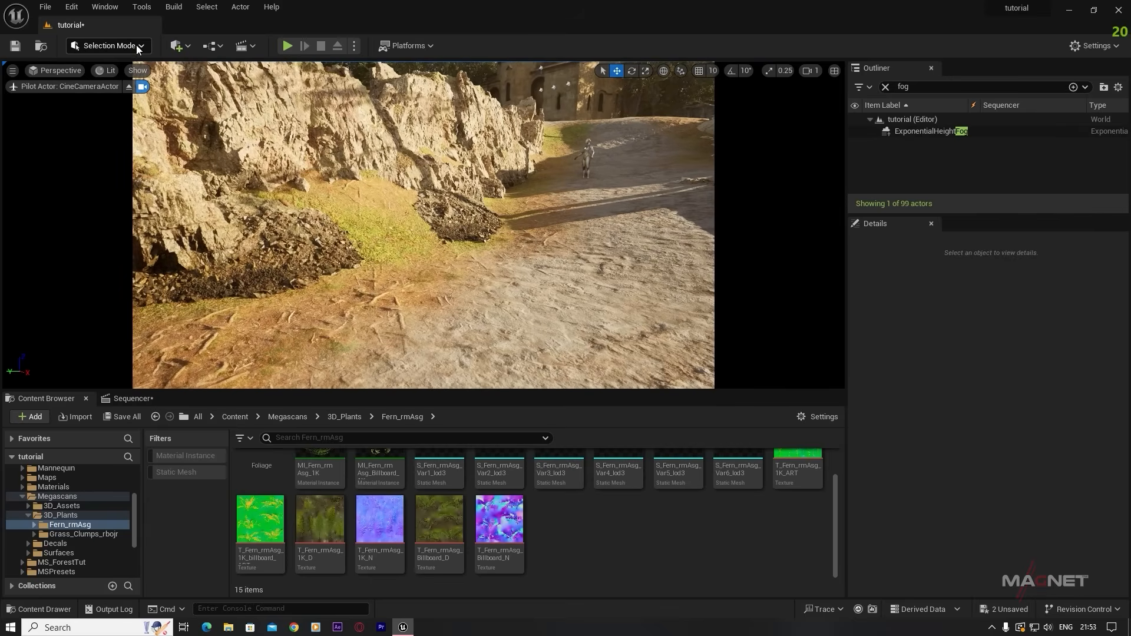
# - Switch to Foliage mode and select the three Grass Clumps foliage types
pyautogui.click(137, 47)
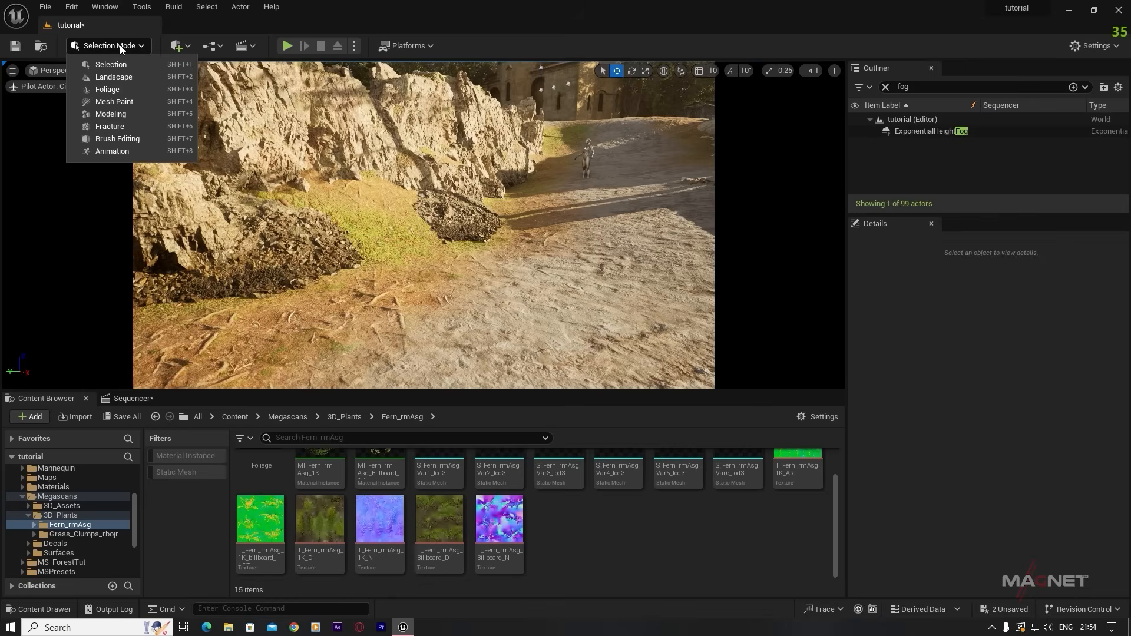
pyautogui.click(109, 89)
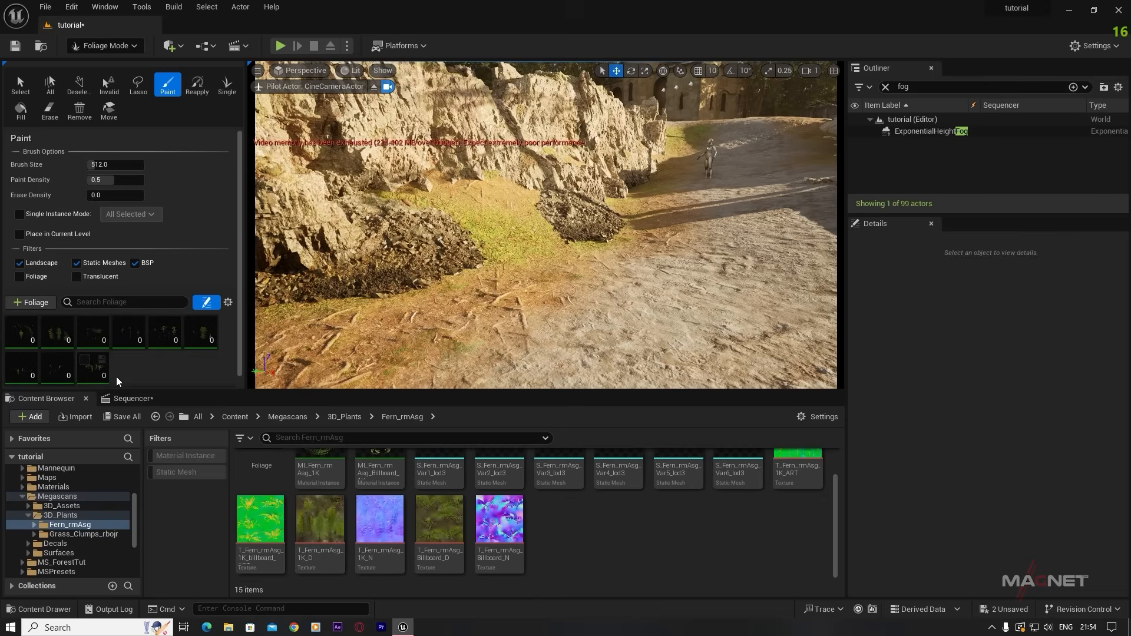
pyautogui.scroll(-1, 123, 373)
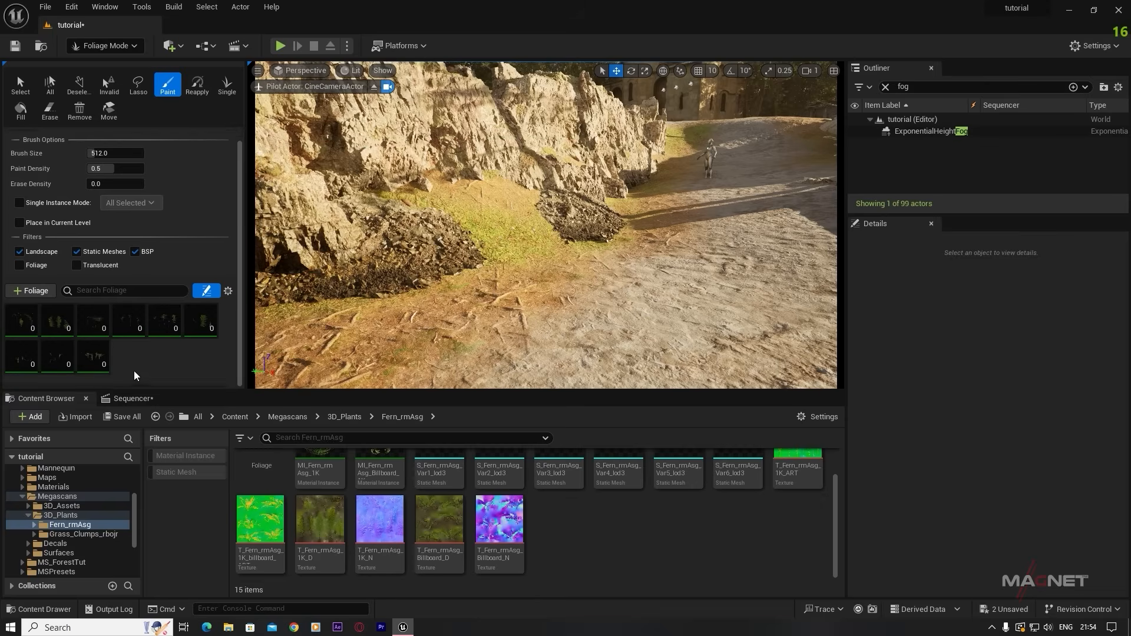
pyautogui.click(91, 364)
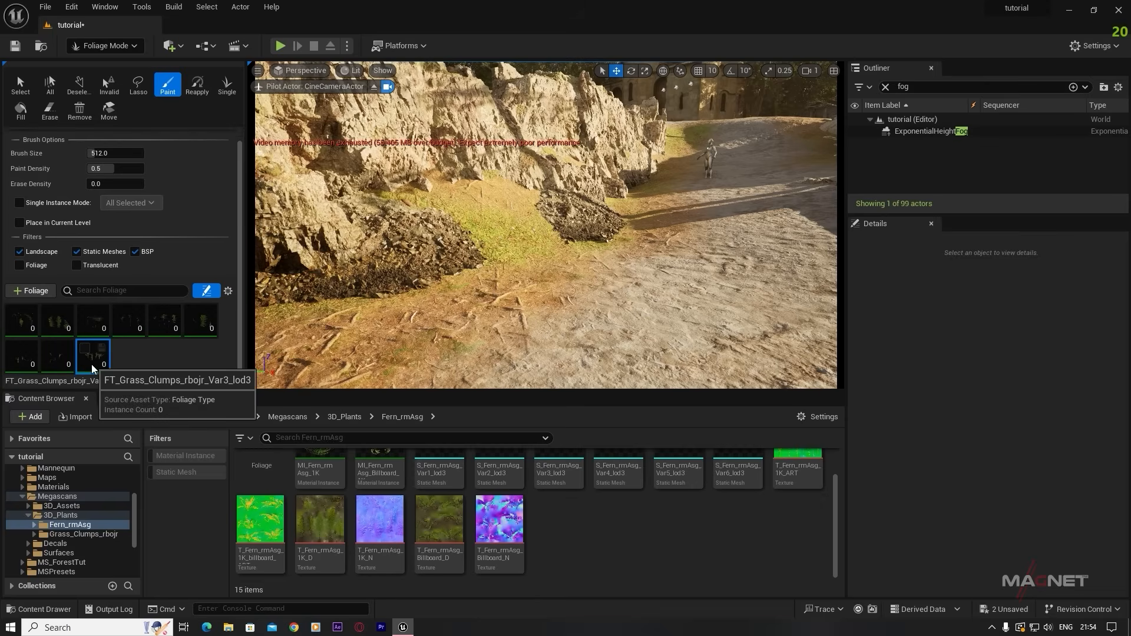
pyautogui.keyDown('shift'); pyautogui.click(26, 359); pyautogui.keyUp('shift')
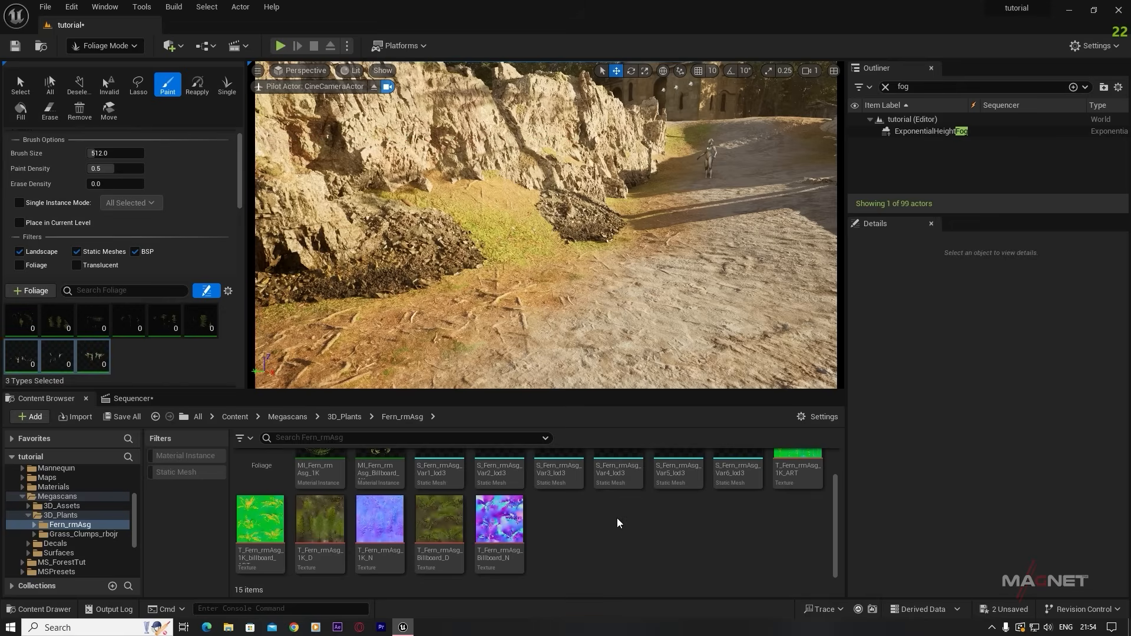
# - Enable Nanite on the three static meshes in the Grass_Clumps_rbojr folder
pyautogui.scroll(2, 618, 522)
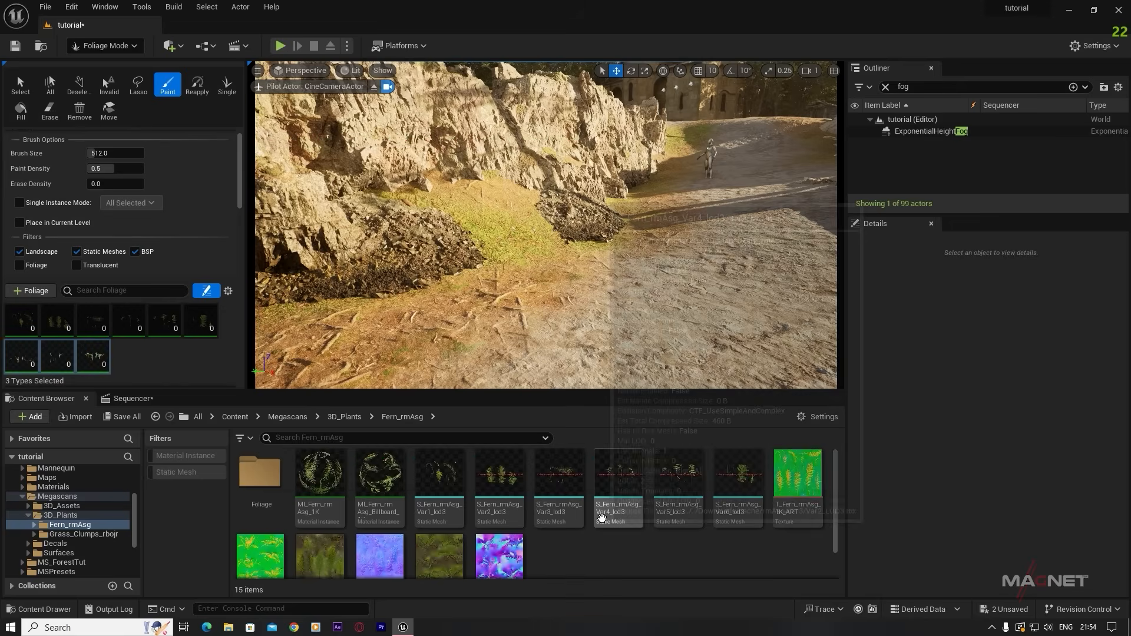
pyautogui.click(68, 534)
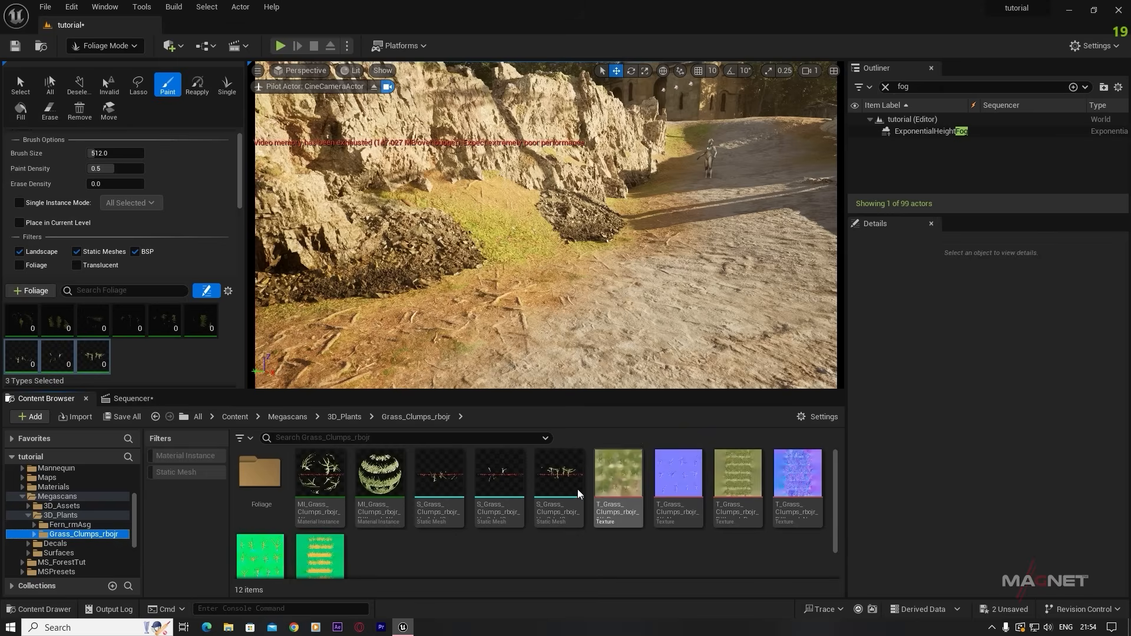
pyautogui.keyDown('shift'); pyautogui.click(459, 487); pyautogui.keyUp('shift')
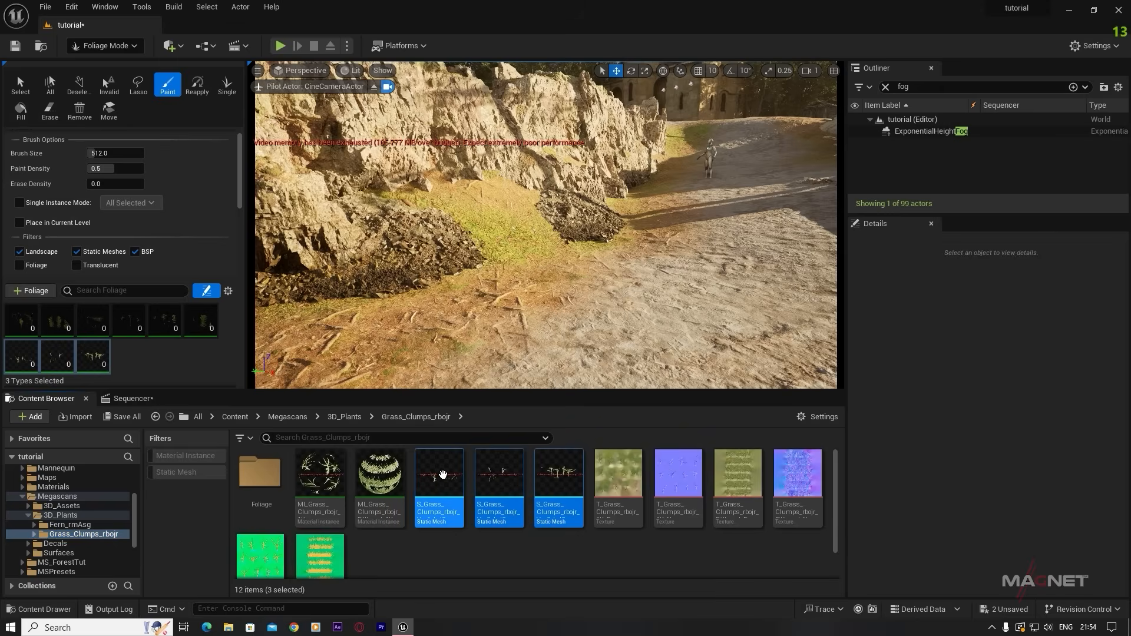
pyautogui.rightClick(443, 475)
pyautogui.moveTo(492, 148)
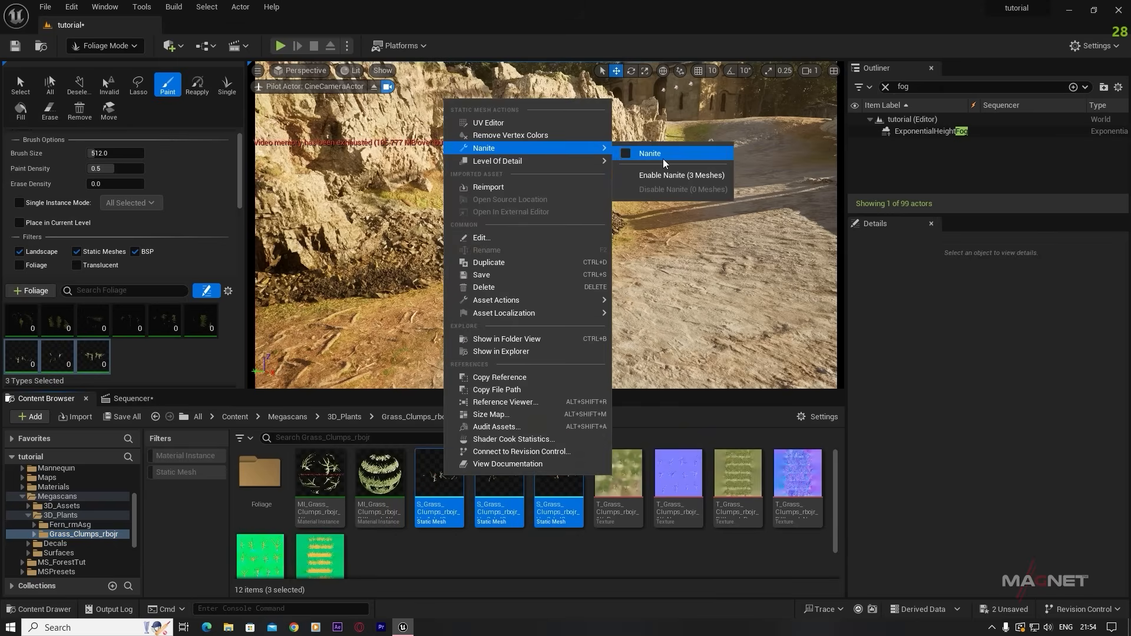
pyautogui.click(671, 171)
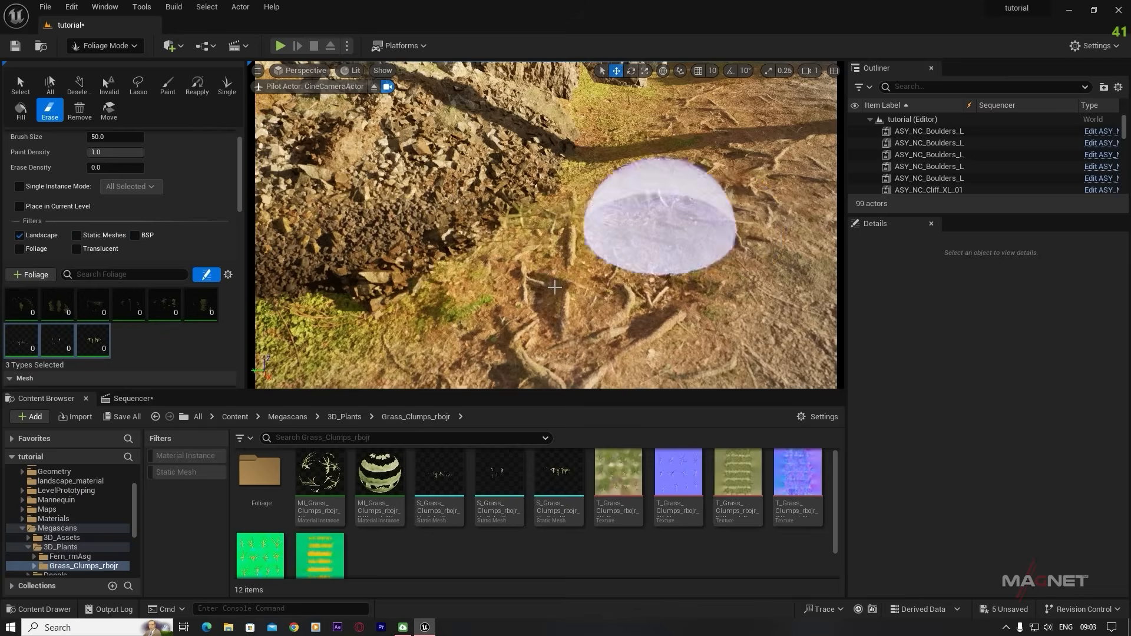
# - Paint a trial patch of grass clumps on the ground beside the rock rubble and erase it
pyautogui.moveTo(584, 277); pyautogui.dragTo(526, 308, button='right')
pyautogui.moveTo(424, 306)
pyautogui.mouseDown()
pyautogui.moveTo(613, 144)
pyautogui.moveTo(601, 285)
pyautogui.moveTo(649, 137)
pyautogui.moveTo(732, 248)
pyautogui.moveTo(442, 341)
pyautogui.moveTo(619, 177)
pyautogui.moveTo(628, 200)
pyautogui.mouseUp()
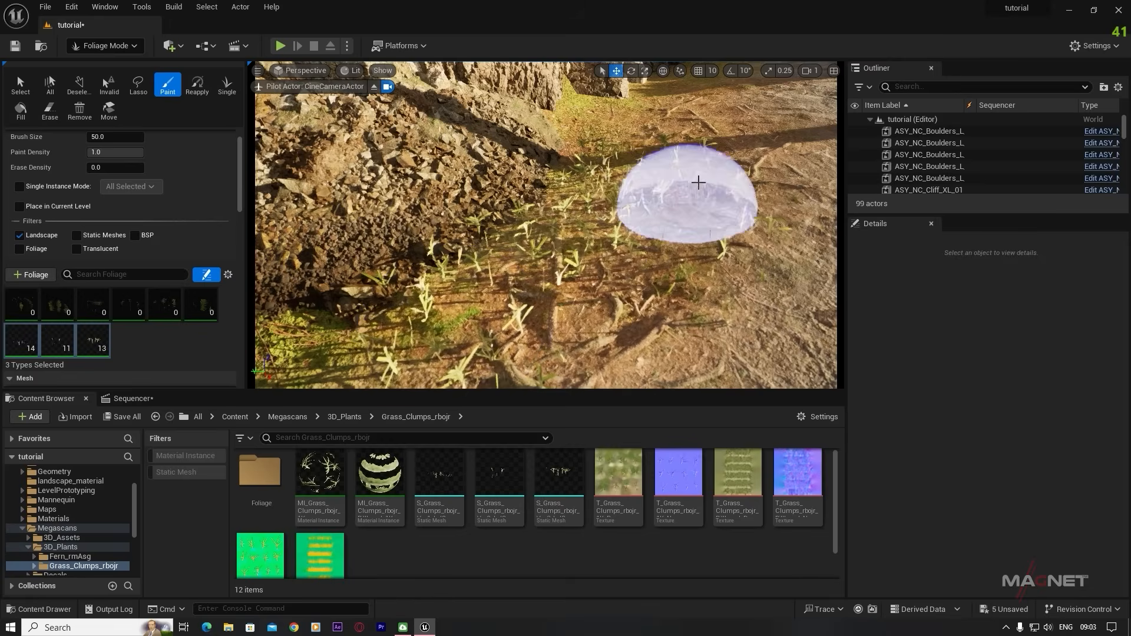
pyautogui.moveTo(688, 147)
pyautogui.keyDown('shift'); pyautogui.mouseDown()
pyautogui.moveTo(573, 166)
pyautogui.moveTo(766, 176)
pyautogui.moveTo(660, 259)
pyautogui.moveTo(365, 324)
pyautogui.moveTo(501, 316)
pyautogui.mouseUp(); pyautogui.keyUp('shift')
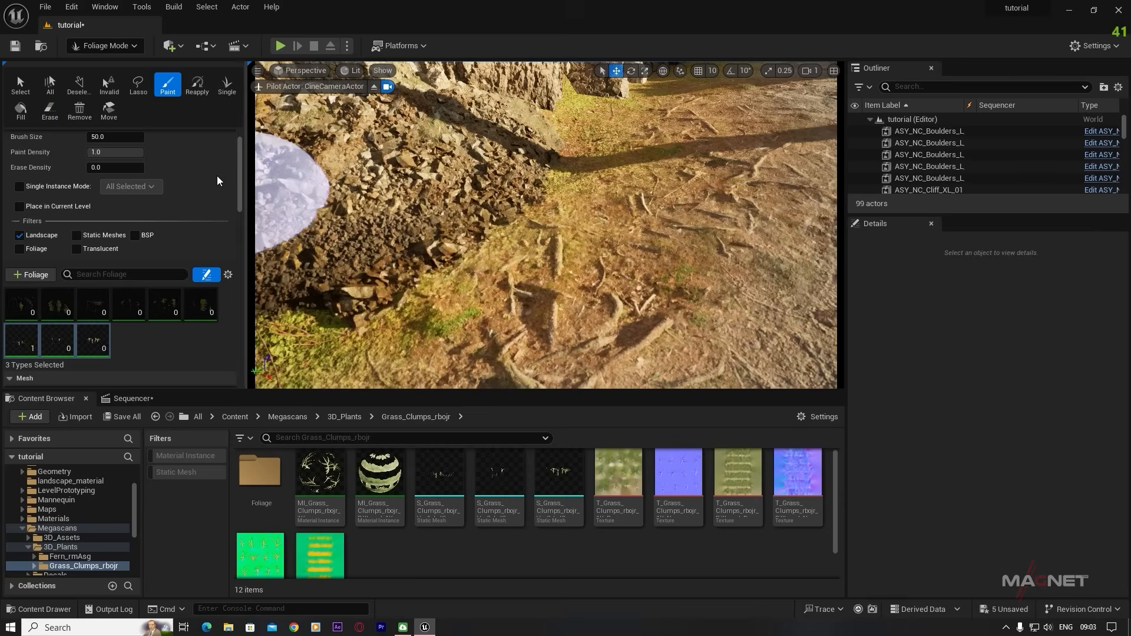
# - Set the painting density of the selected grass foliage types to 2000
pyautogui.moveTo(239, 155); pyautogui.dragTo(239, 176)
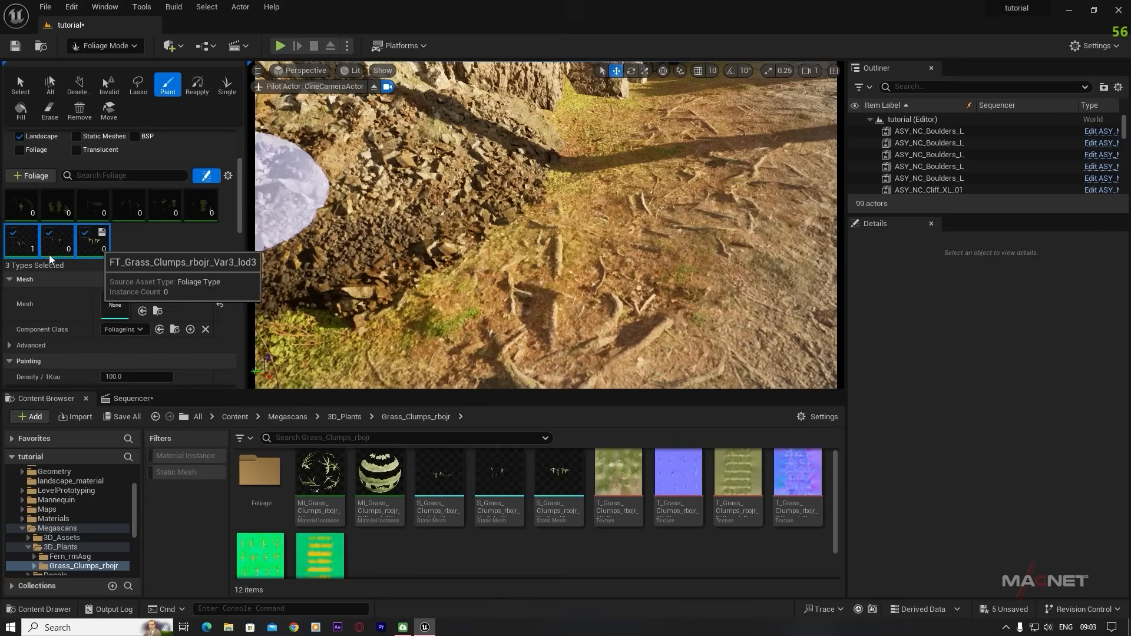
pyautogui.moveTo(241, 178); pyautogui.dragTo(241, 211)
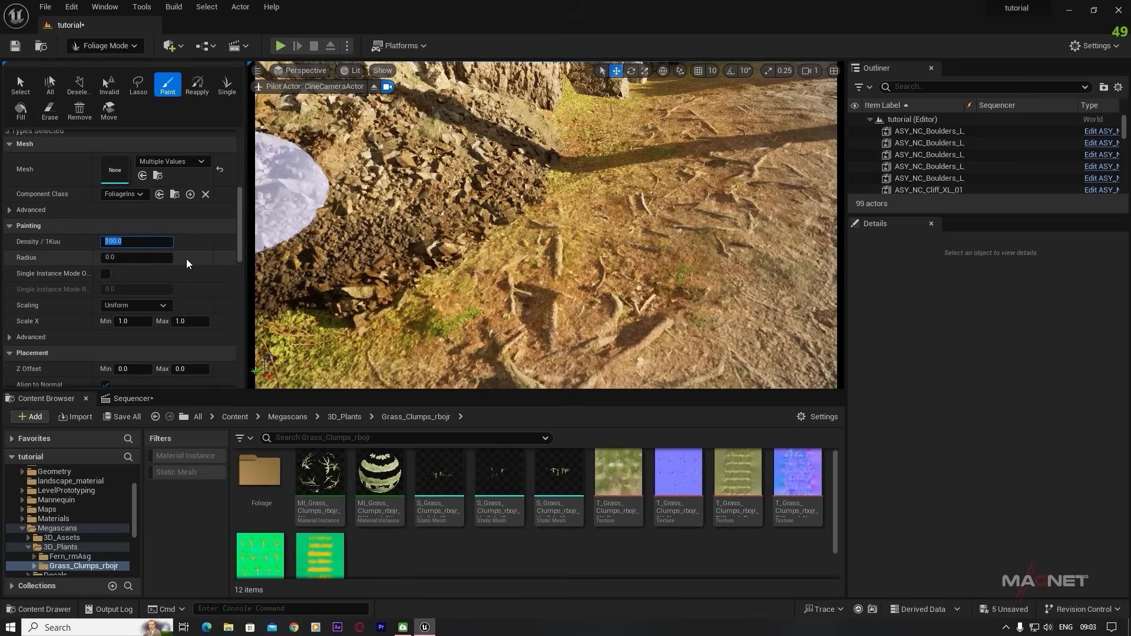
pyautogui.write('2000')
pyautogui.press('Return')
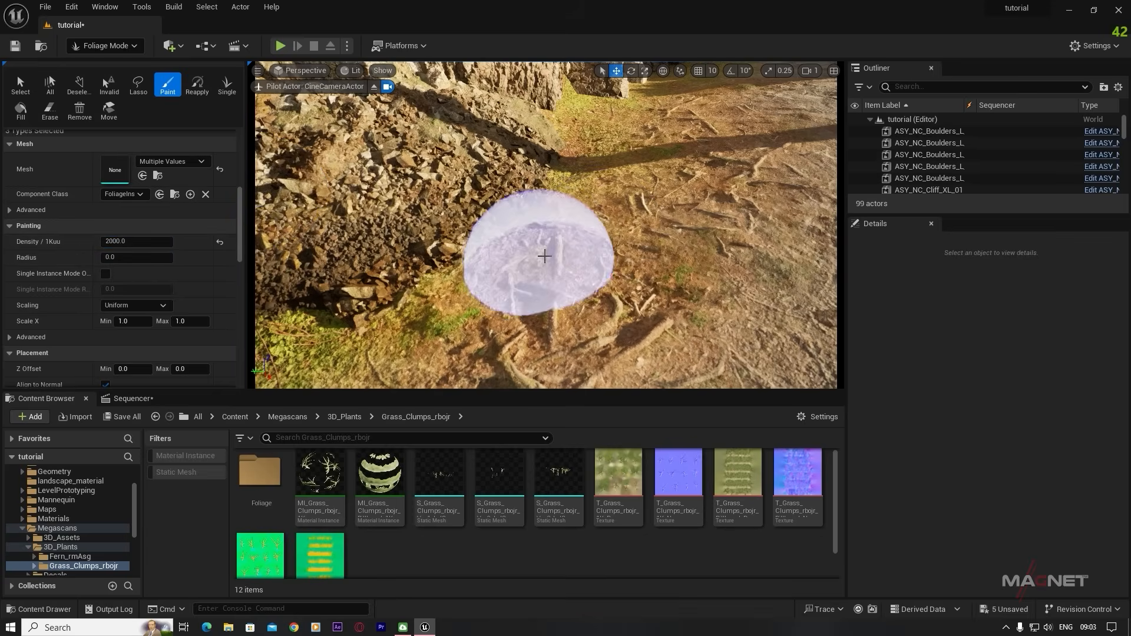
# - Paint dense grass along the verge beside the rock rubble and over the slope at the foot of the cliff
pyautogui.moveTo(545, 256); pyautogui.dragTo(524, 250, button='right')
pyautogui.moveTo(493, 253)
pyautogui.mouseDown()
pyautogui.moveTo(660, 169)
pyautogui.moveTo(663, 227)
pyautogui.mouseUp()
pyautogui.moveTo(663, 227); pyautogui.dragTo(672, 183, button='right')
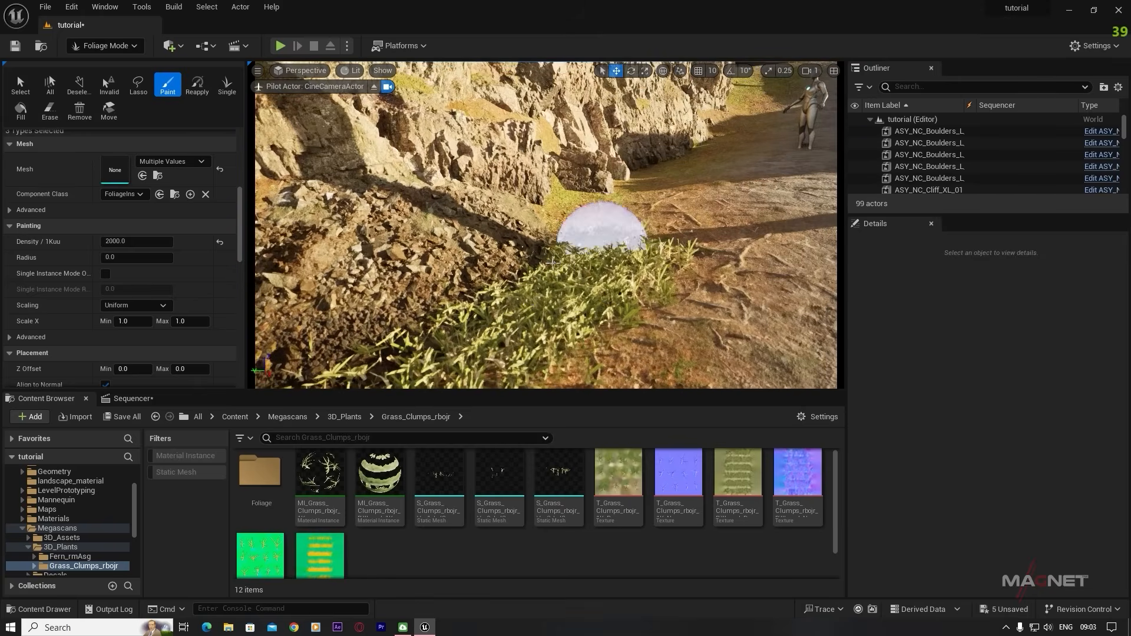
pyautogui.moveTo(716, 151); pyautogui.dragTo(659, 202, button='right')
pyautogui.moveTo(660, 202); pyautogui.dragTo(429, 298)
pyautogui.moveTo(429, 298); pyautogui.dragTo(354, 236, button='right')
pyautogui.moveTo(354, 235); pyautogui.dragTo(586, 157)
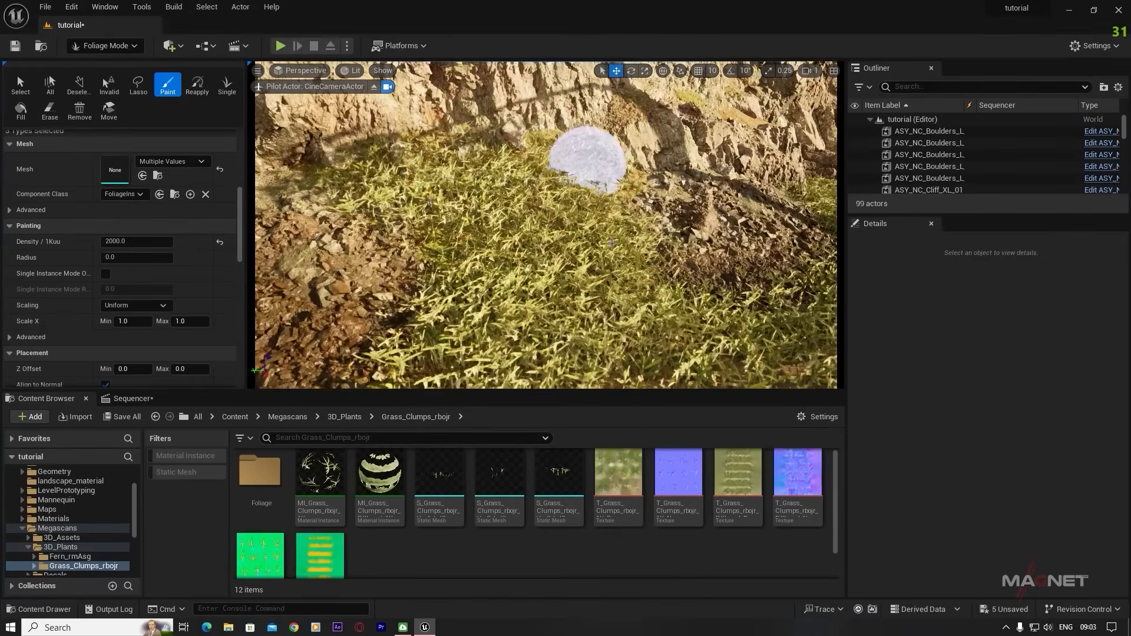
pyautogui.moveTo(586, 157)
pyautogui.mouseDown(button='right')
pyautogui.moveTo(636, 171)
pyautogui.moveTo(613, 135)
pyautogui.moveTo(535, 285)
pyautogui.mouseUp(button='right')
pyautogui.moveTo(535, 285)
pyautogui.mouseDown()
pyautogui.moveTo(588, 115)
pyautogui.moveTo(518, 366)
pyautogui.mouseUp()
pyautogui.moveTo(518, 367)
pyautogui.mouseDown(button='right')
pyautogui.moveTo(637, 348)
pyautogui.moveTo(498, 316)
pyautogui.mouseUp(button='right')
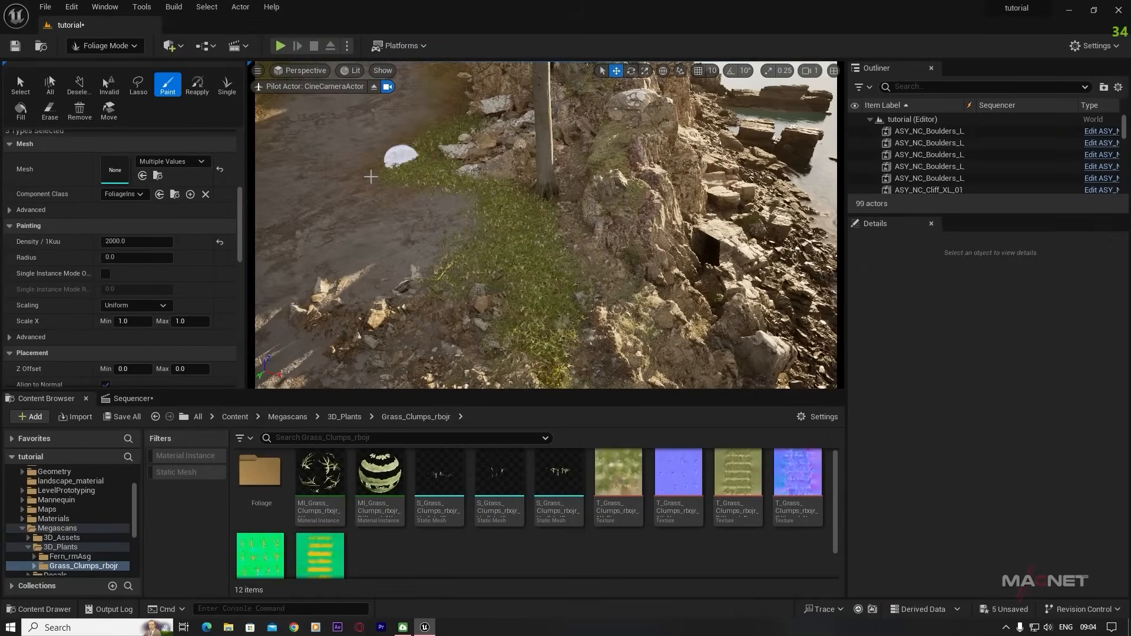
# - Paint grass along the lakeside verge of the path, around the tree and up the slope towards the church
pyautogui.moveTo(394, 287); pyautogui.dragTo(490, 272)
pyautogui.moveTo(491, 272); pyautogui.dragTo(578, 303, button='right')
pyautogui.moveTo(578, 303); pyautogui.dragTo(541, 236)
pyautogui.moveTo(541, 235)
pyautogui.mouseDown(button='right')
pyautogui.moveTo(489, 219)
pyautogui.moveTo(507, 177)
pyautogui.moveTo(530, 230)
pyautogui.mouseUp(button='right')
pyautogui.moveTo(531, 230); pyautogui.dragTo(504, 102)
pyautogui.moveTo(503, 102); pyautogui.dragTo(672, 330, button='right')
pyautogui.moveTo(672, 330)
pyautogui.mouseDown()
pyautogui.moveTo(609, 257)
pyautogui.moveTo(471, 233)
pyautogui.mouseUp()
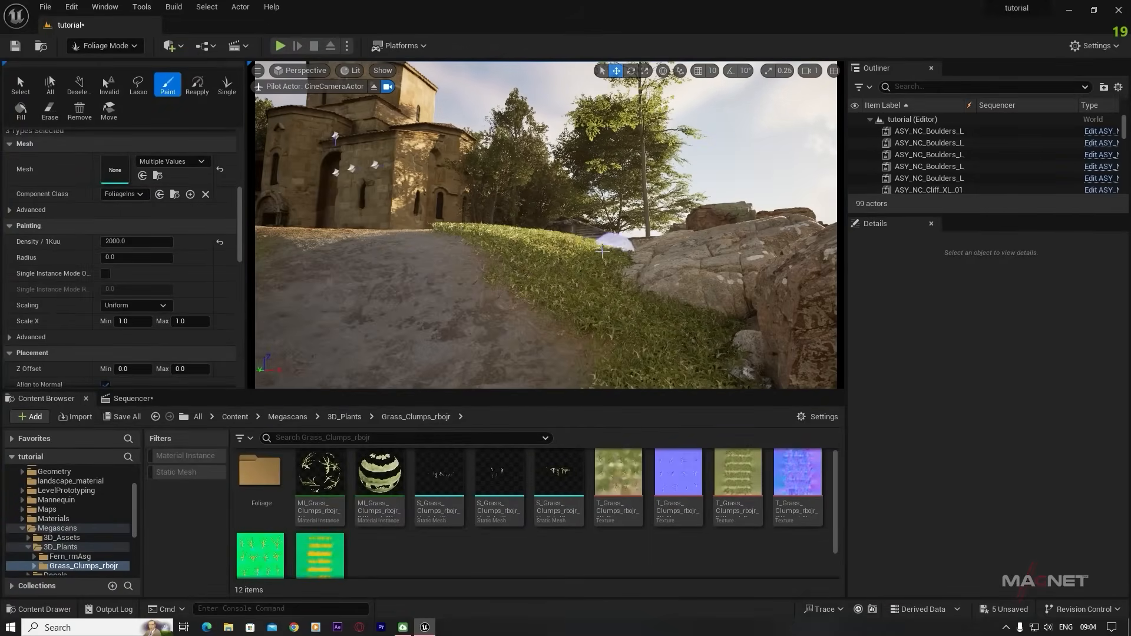
pyautogui.moveTo(471, 233); pyautogui.dragTo(389, 293, button='right')
pyautogui.moveTo(388, 293); pyautogui.dragTo(585, 331)
# - Paint grass around the edge of the path near the lakeside tree and onto the adjoining field
pyautogui.moveTo(778, 185)
pyautogui.mouseDown(button='right')
pyautogui.moveTo(567, 258)
pyautogui.moveTo(507, 259)
pyautogui.moveTo(542, 242)
pyautogui.mouseUp(button='right')
pyautogui.moveTo(542, 242); pyautogui.dragTo(635, 227)
pyautogui.moveTo(636, 227)
pyautogui.mouseDown(button='right')
pyautogui.moveTo(606, 235)
pyautogui.moveTo(526, 151)
pyautogui.moveTo(354, 154)
pyautogui.mouseUp(button='right')
pyautogui.moveTo(354, 154); pyautogui.dragTo(591, 171)
pyautogui.moveTo(591, 171)
pyautogui.mouseDown(button='right')
pyautogui.moveTo(554, 235)
pyautogui.moveTo(507, 224)
pyautogui.moveTo(472, 171)
pyautogui.mouseUp(button='right')
pyautogui.moveTo(472, 171)
pyautogui.mouseDown()
pyautogui.moveTo(513, 207)
pyautogui.moveTo(559, 348)
pyautogui.mouseUp()
# - Enlarge the foliage brush to about 106 and cover the open field beside the lake with grass
pyautogui.scroll(3, 221, 213)
pyautogui.scroll(5, 220, 213)
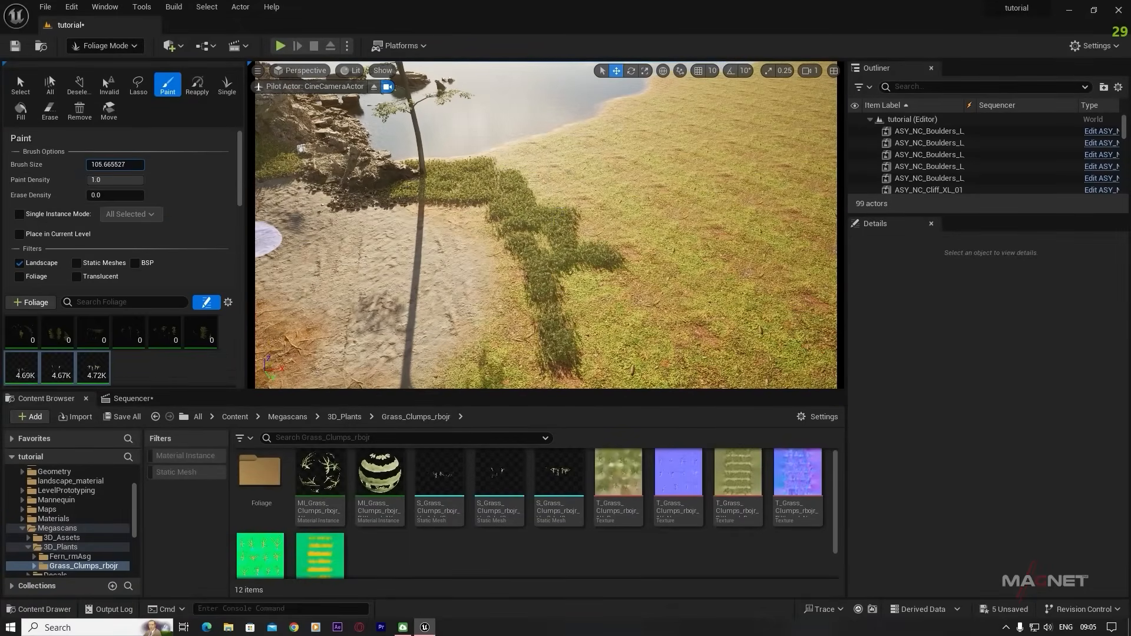
pyautogui.moveTo(623, 200); pyautogui.dragTo(637, 135)
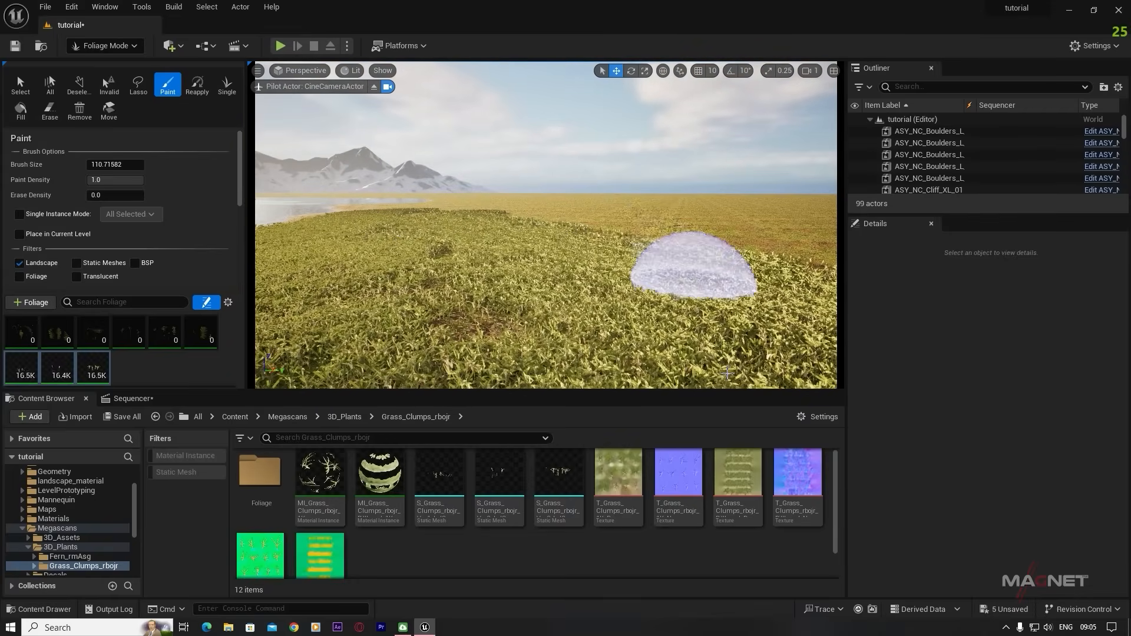
pyautogui.moveTo(605, 242)
pyautogui.mouseDown(button='right')
pyautogui.moveTo(548, 239)
pyautogui.moveTo(619, 238)
pyautogui.mouseUp(button='right')
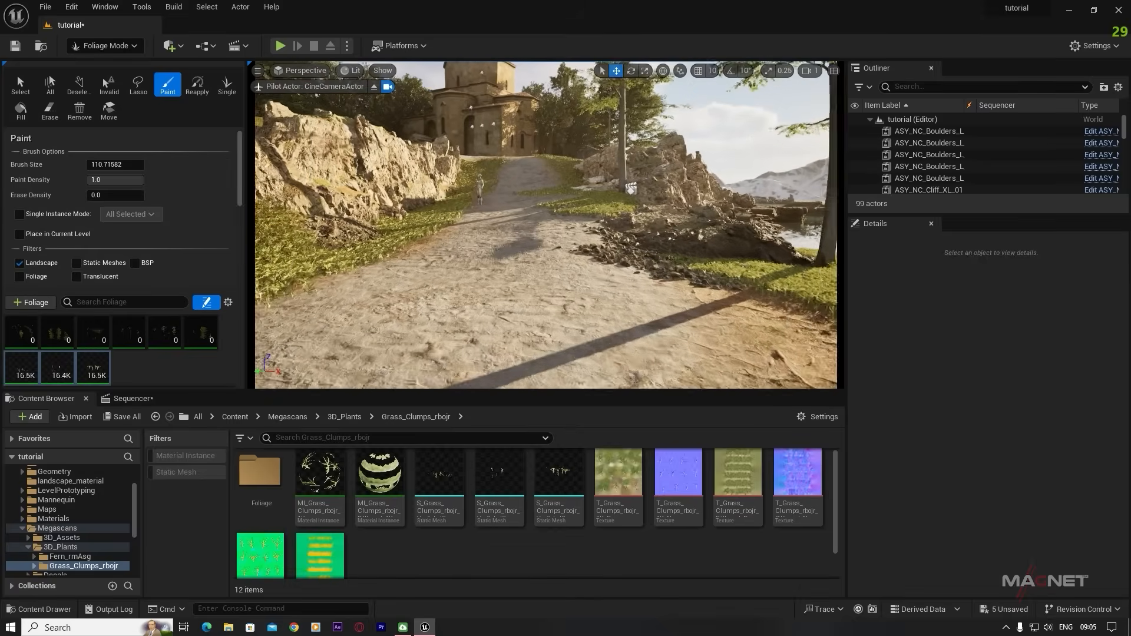
# - Inspect the path's ground surface between the grassy cliff verge and the rock rubble from closer viewpoints
pyautogui.press('w')
pyautogui.moveTo(546, 224)
pyautogui.mouseDown(button='right')
pyautogui.moveTo(507, 227)
pyautogui.moveTo(510, 260)
pyautogui.moveTo(525, 230)
pyautogui.moveTo(534, 283)
pyautogui.moveTo(537, 229)
pyautogui.mouseUp(button='right')
pyautogui.press('s')
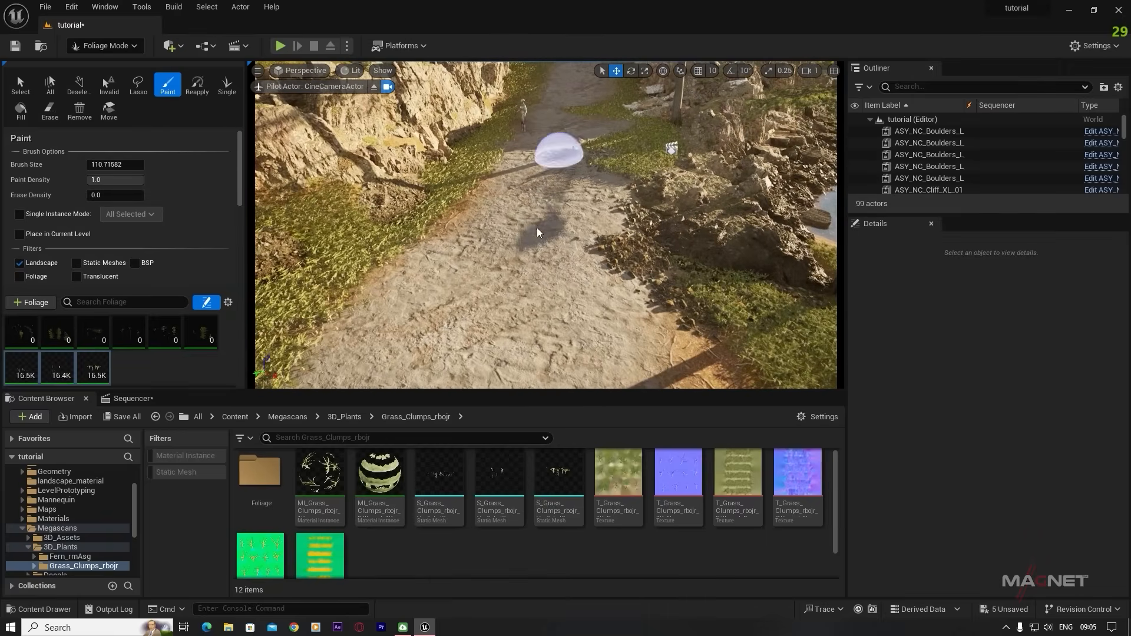
pyautogui.press('s')
pyautogui.moveTo(576, 278)
pyautogui.mouseDown(button='right')
pyautogui.moveTo(588, 304)
pyautogui.moveTo(583, 277)
pyautogui.mouseUp(button='right')
pyautogui.press('w')
pyautogui.press('s')
pyautogui.press('w')
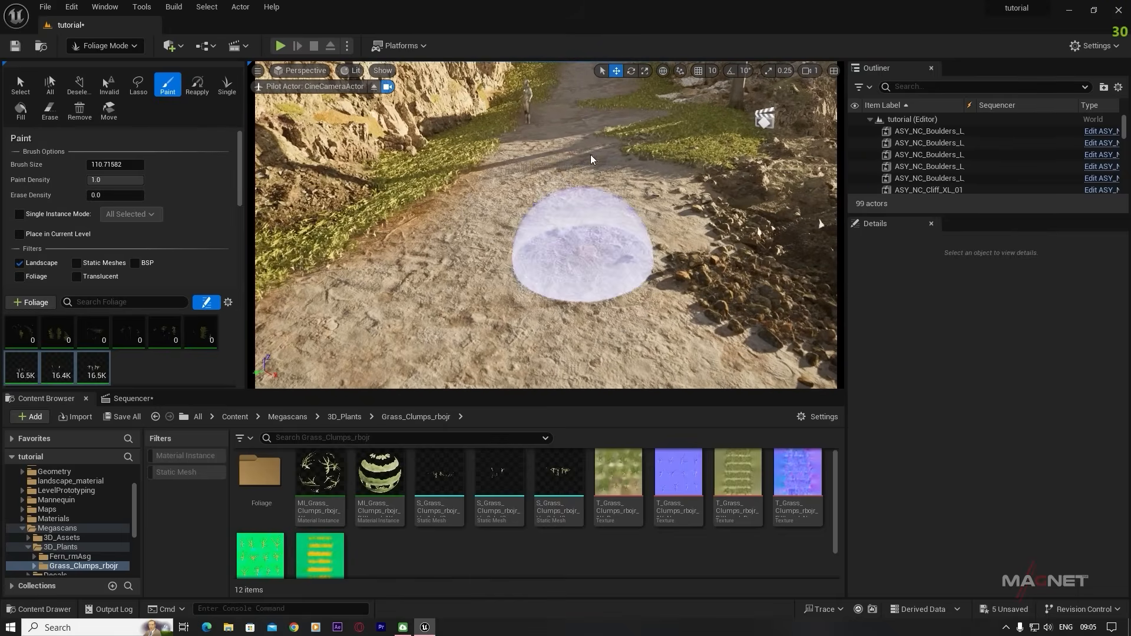
pyautogui.press('s')
pyautogui.moveTo(591, 206); pyautogui.dragTo(586, 195, button='right')
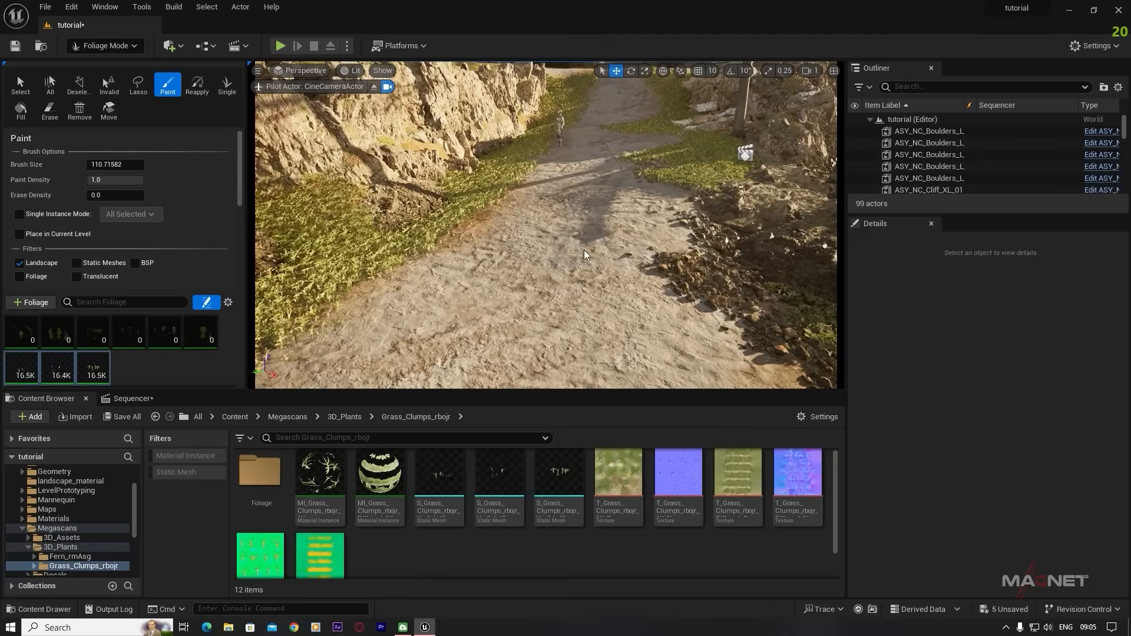
# - Smooth the landscape in the middle of the path using the Smooth sculpt tool with a brush size of about 140
pyautogui.click(127, 50)
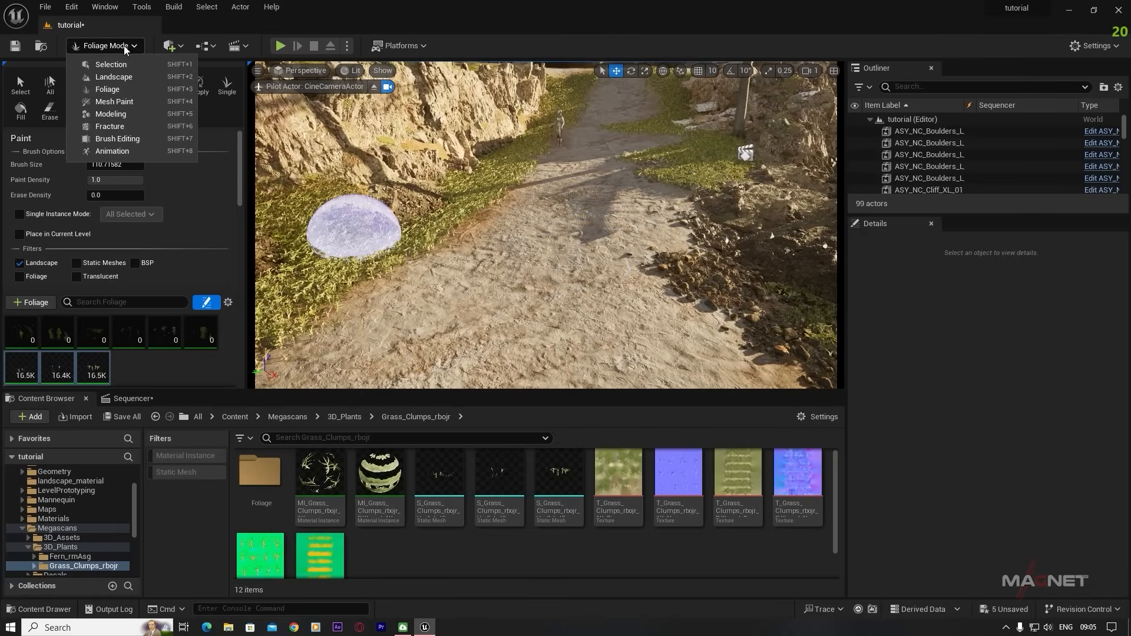
pyautogui.click(114, 78)
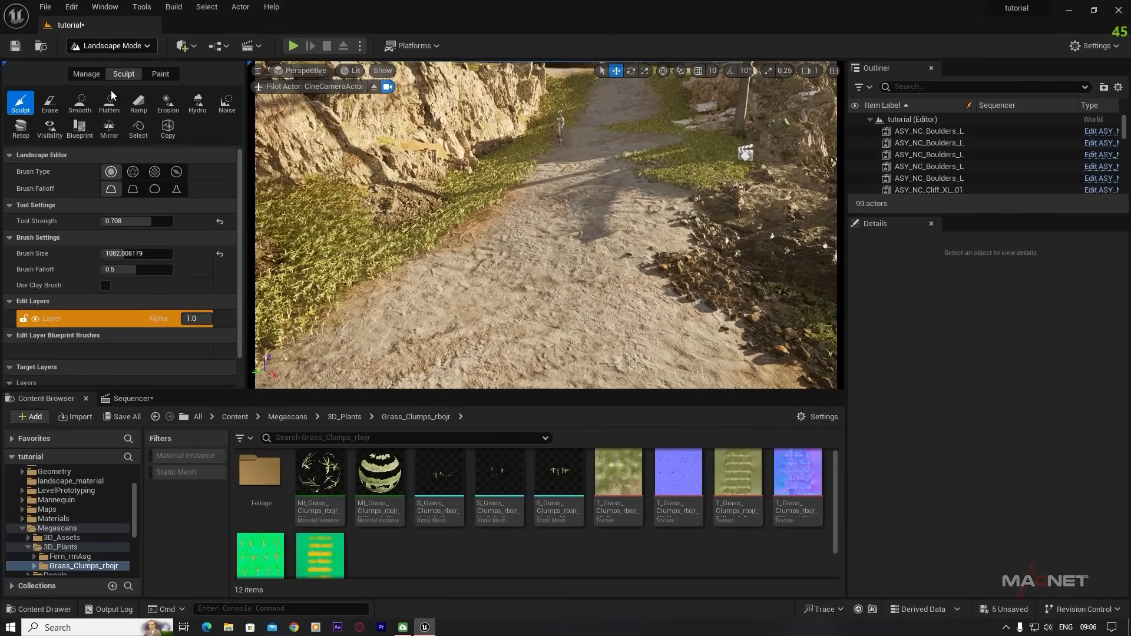
pyautogui.click(79, 104)
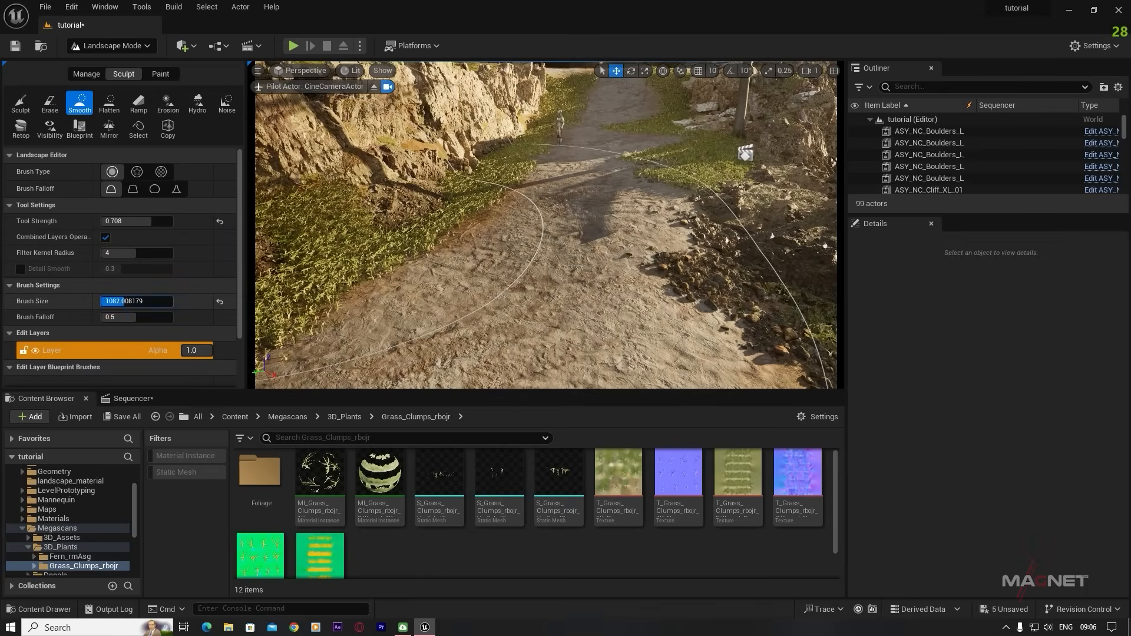
pyautogui.moveTo(124, 301); pyautogui.dragTo(110, 301)
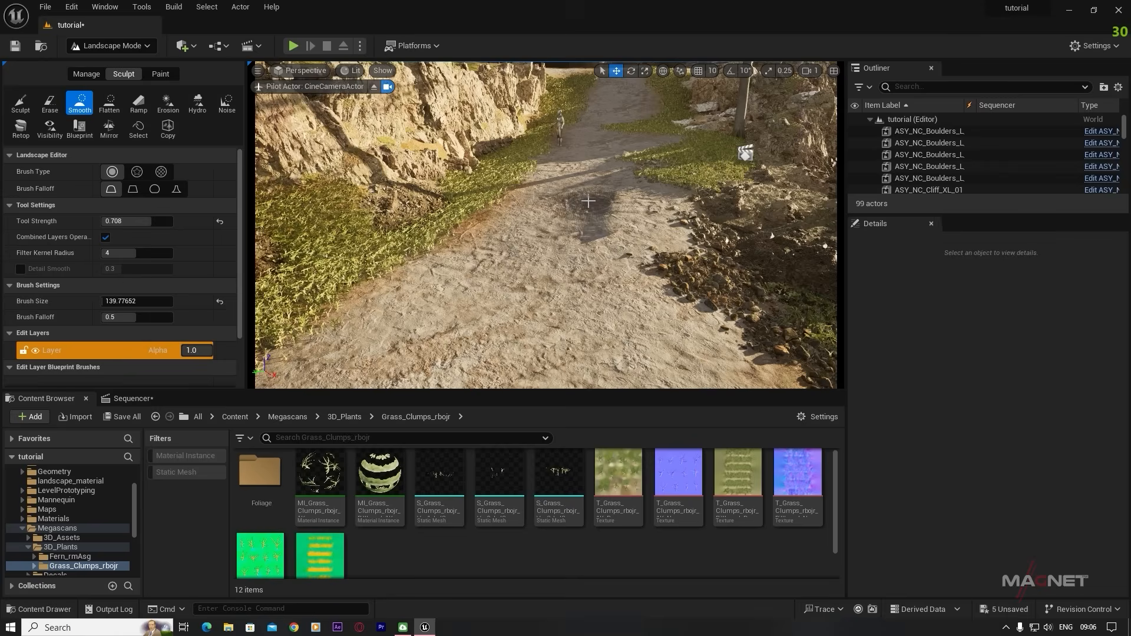
pyautogui.moveTo(594, 220); pyautogui.dragTo(602, 210)
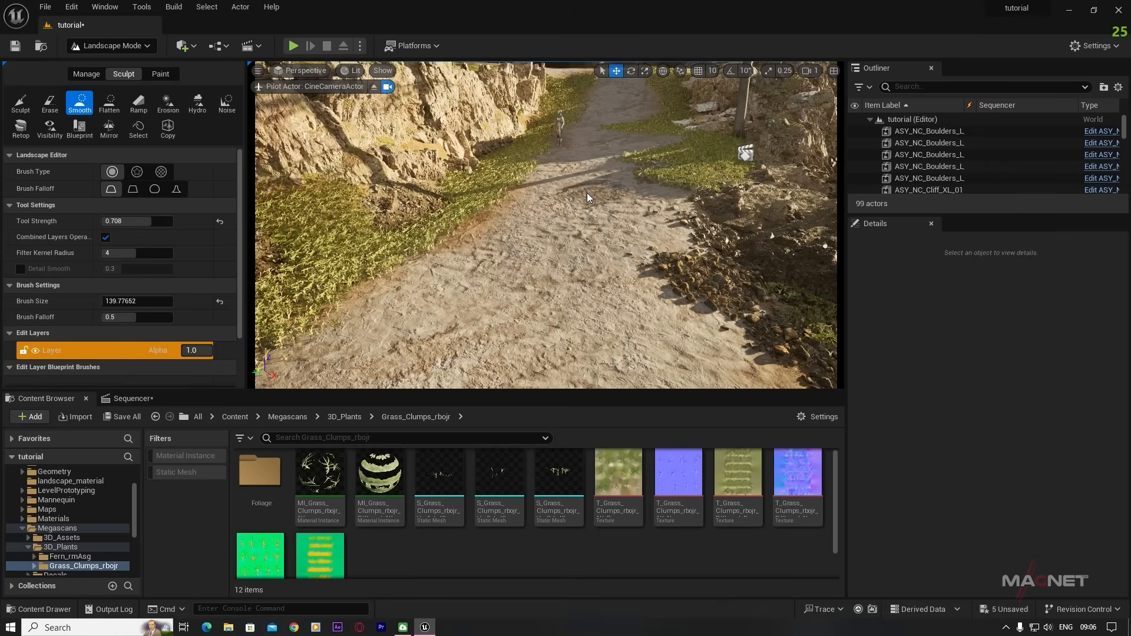
pyautogui.moveTo(577, 244); pyautogui.dragTo(584, 184, button='right')
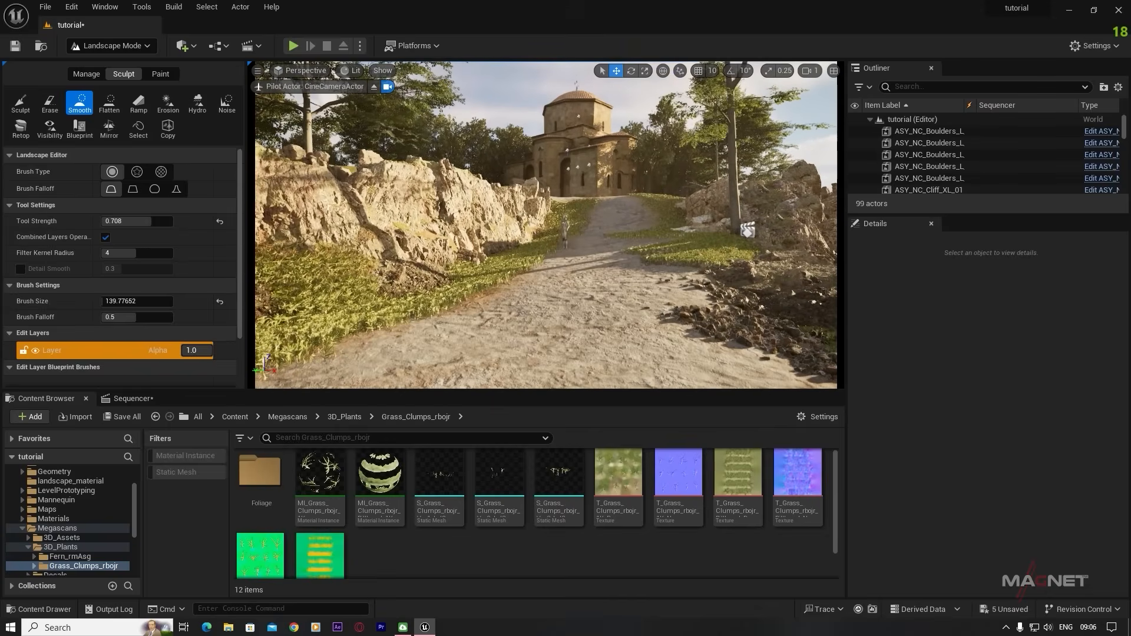
# - Return to foliage painting and browse the MS_ForestTut folder with only its static meshes listed
pyautogui.click(112, 45)
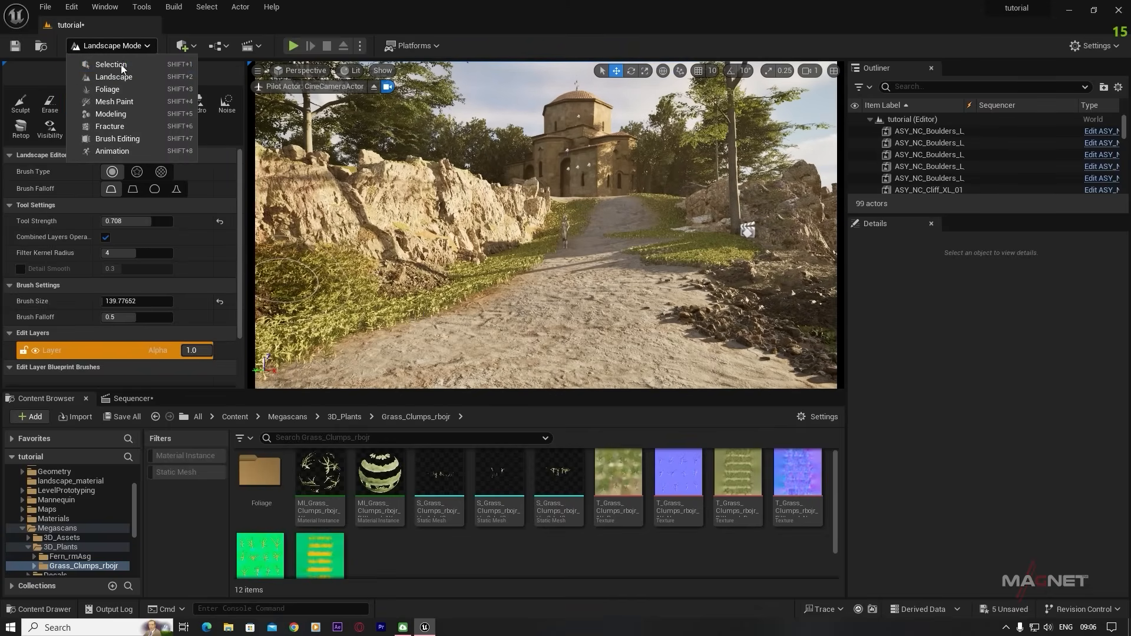
pyautogui.click(111, 63)
pyautogui.click(123, 46)
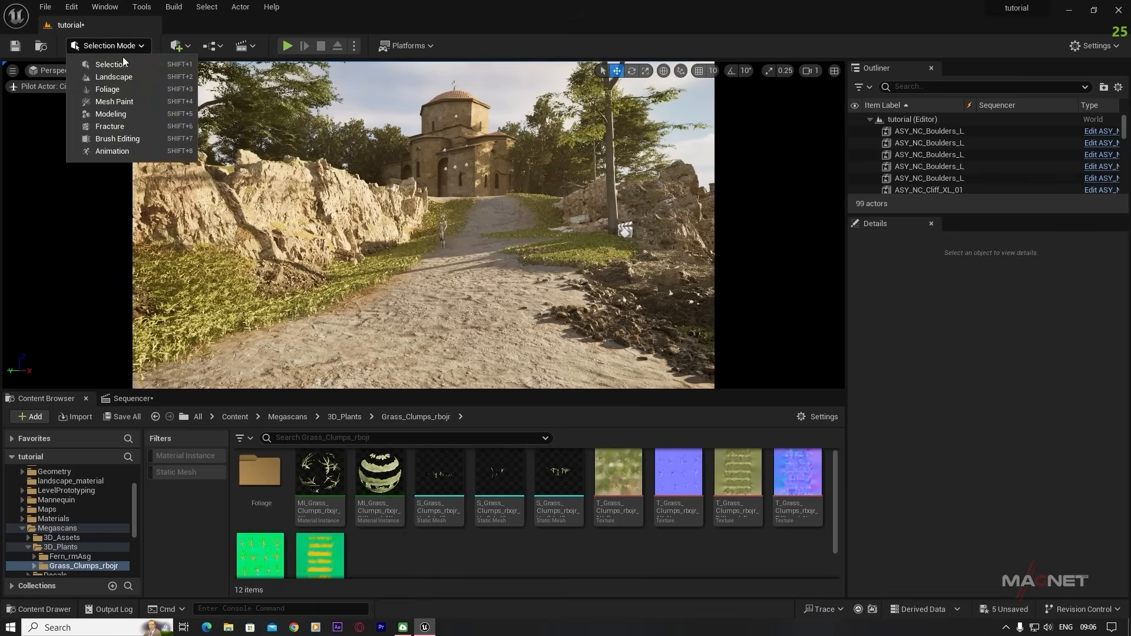
pyautogui.click(107, 90)
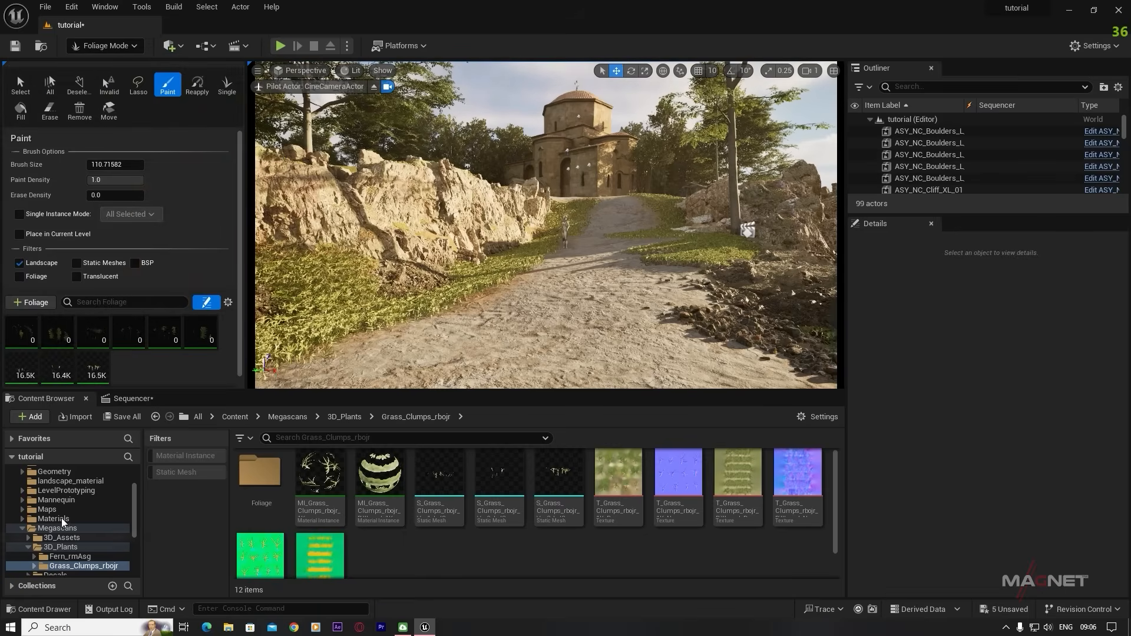
pyautogui.click(22, 529)
pyautogui.click(70, 528)
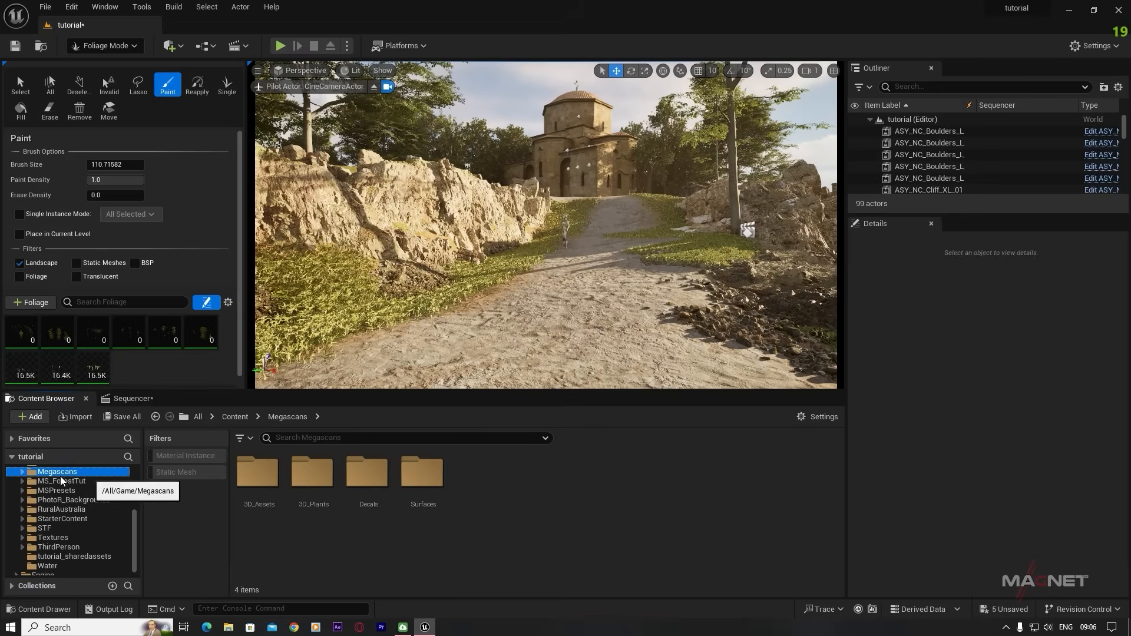
pyautogui.click(61, 481)
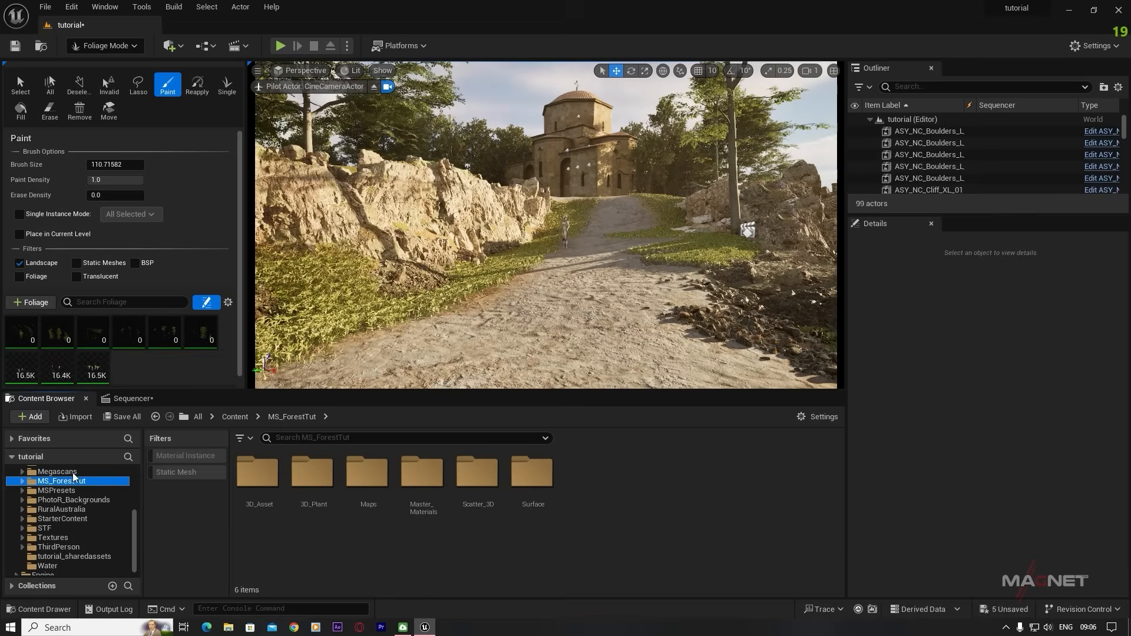
pyautogui.click(176, 472)
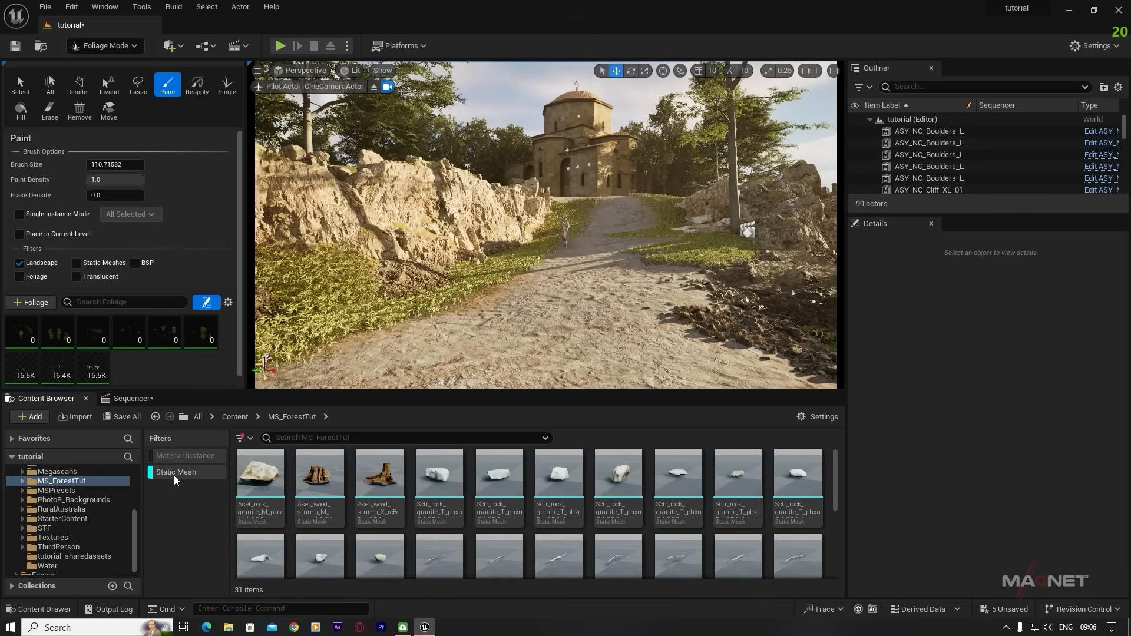
pyautogui.click(240, 440)
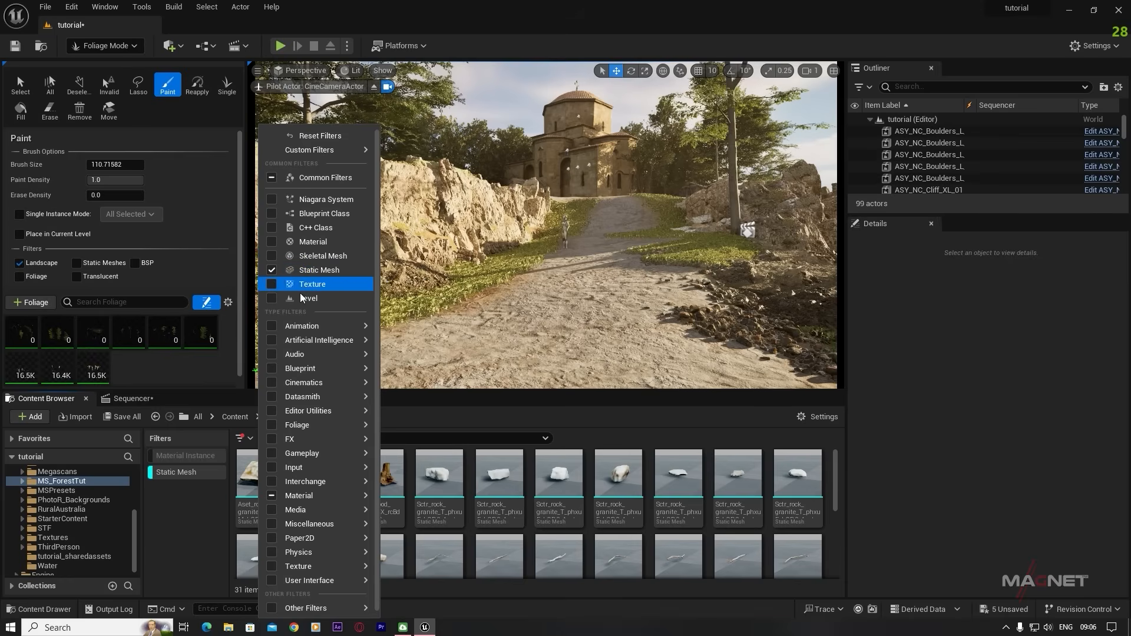
pyautogui.click(187, 524)
pyautogui.scroll(-4, 560, 526)
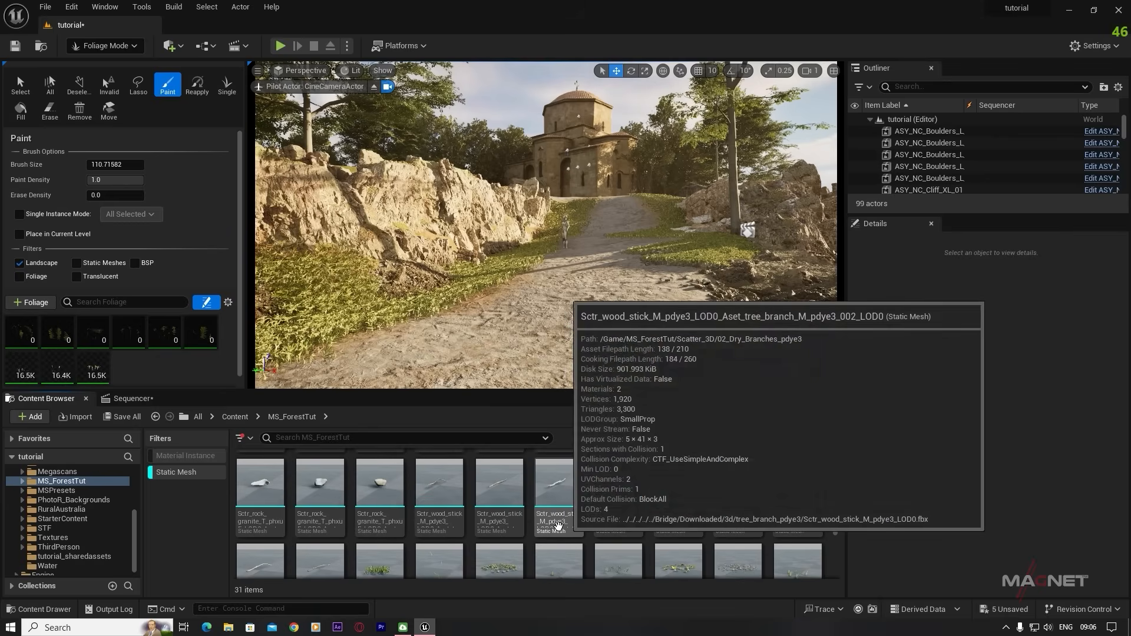
pyautogui.scroll(-2, 680, 537)
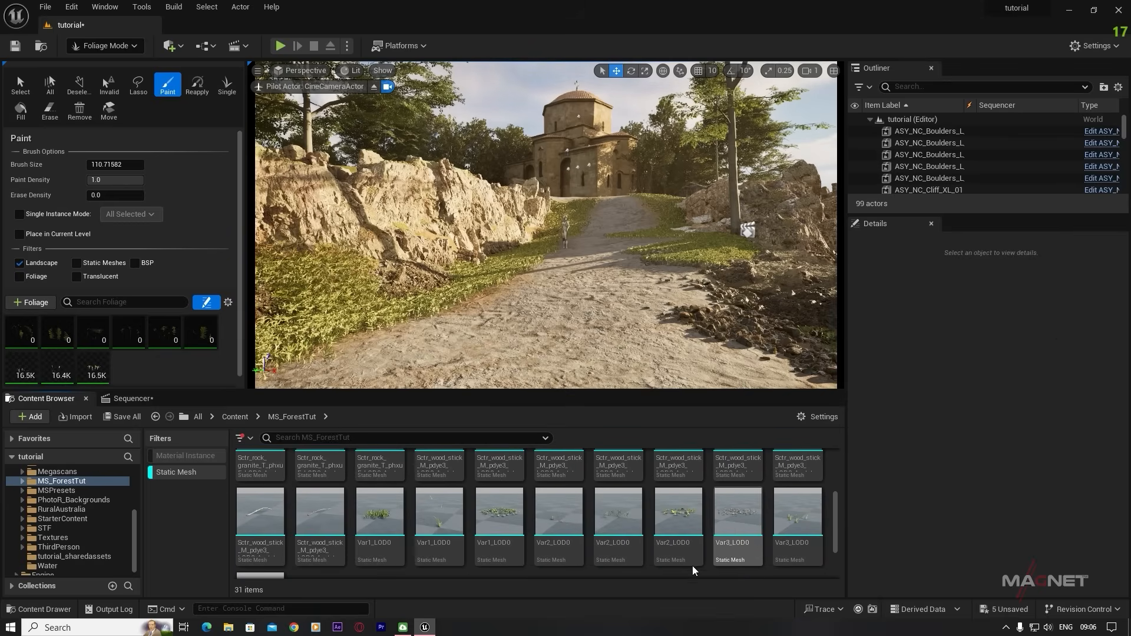
# - Add the Var3_LOD0 dead leaves mesh as a foliage type and scatter it over the path and its grassy edges
pyautogui.click(740, 520)
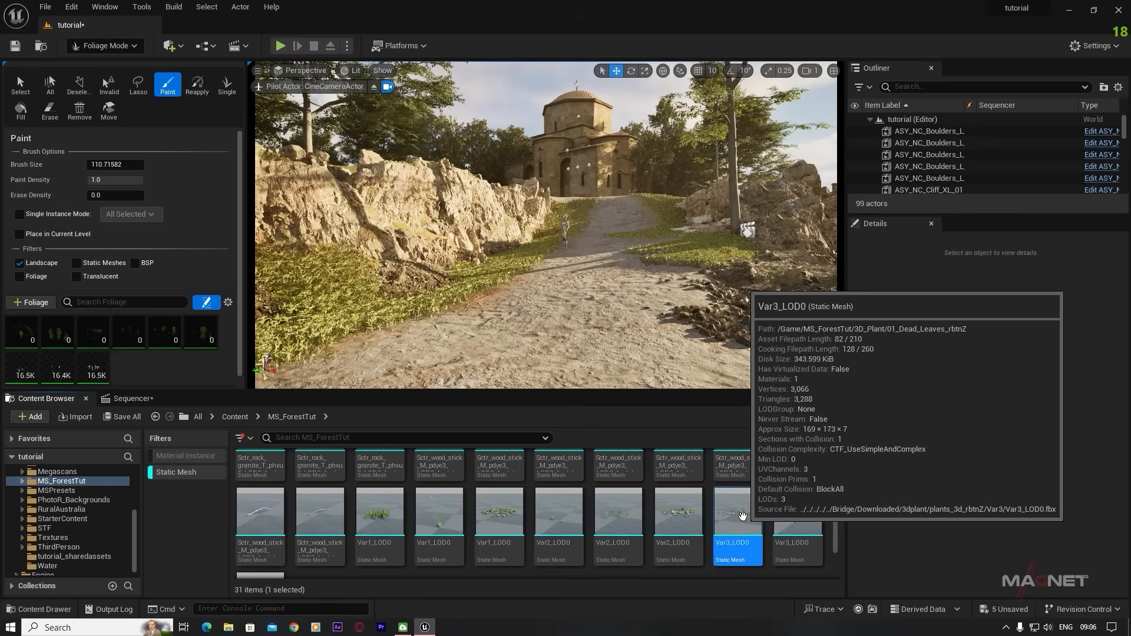
pyautogui.moveTo(743, 517); pyautogui.dragTo(160, 367)
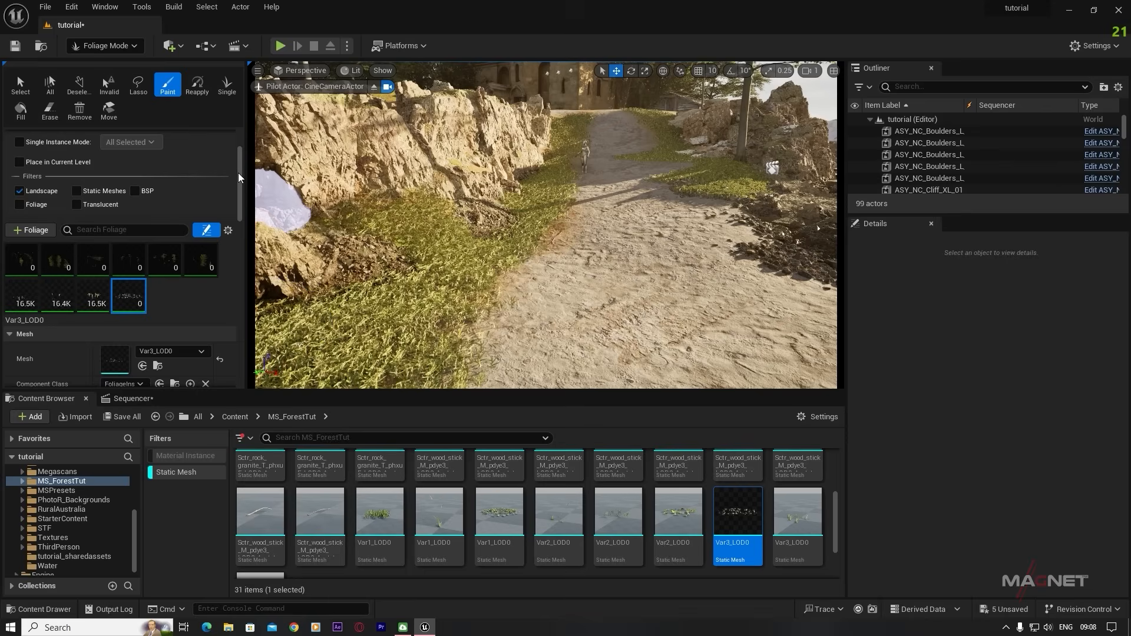
pyautogui.moveTo(238, 172); pyautogui.dragTo(239, 179)
pyautogui.click(94, 285)
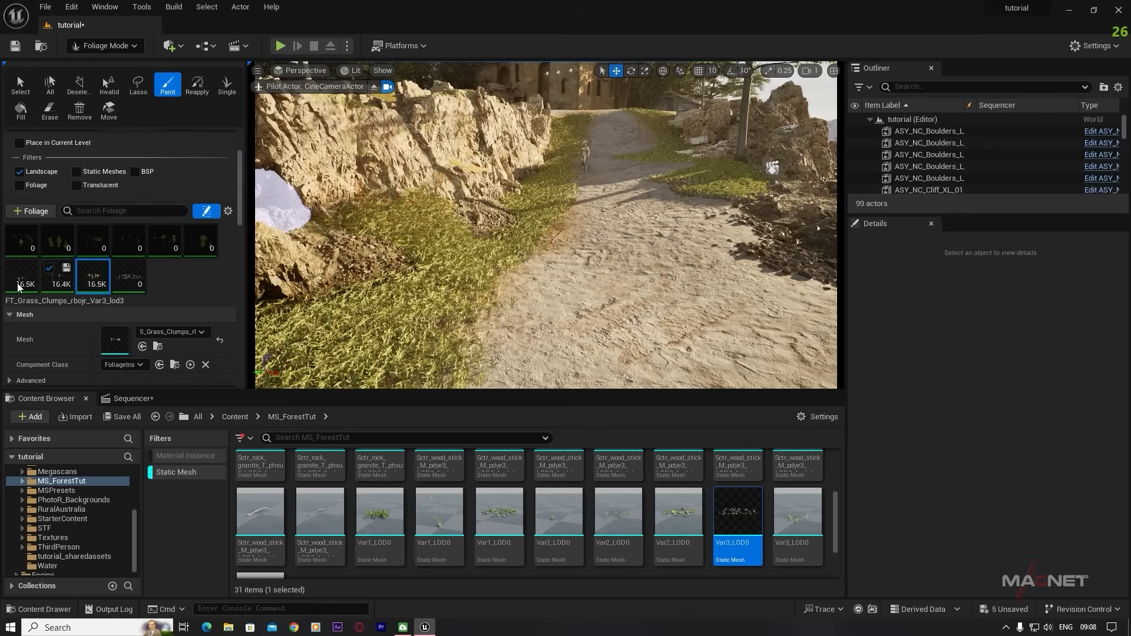
pyautogui.keyDown('shift'); pyautogui.click(24, 277); pyautogui.keyUp('shift')
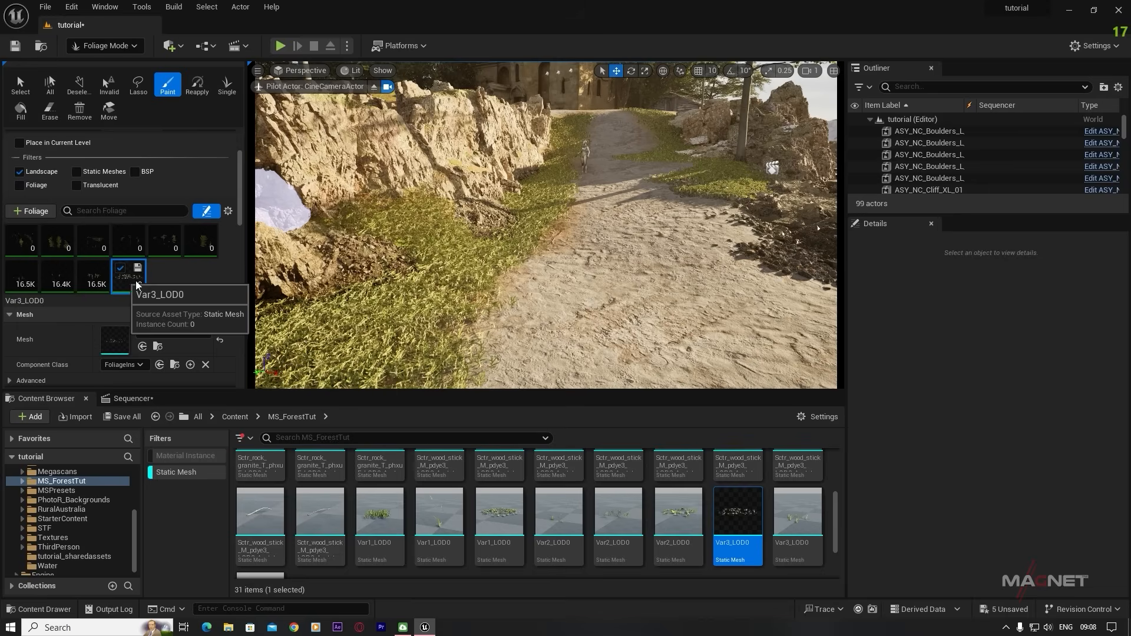
pyautogui.moveTo(532, 236)
pyautogui.mouseDown()
pyautogui.moveTo(512, 323)
pyautogui.moveTo(511, 303)
pyautogui.moveTo(543, 245)
pyautogui.moveTo(592, 228)
pyautogui.moveTo(554, 234)
pyautogui.moveTo(543, 273)
pyautogui.mouseUp()
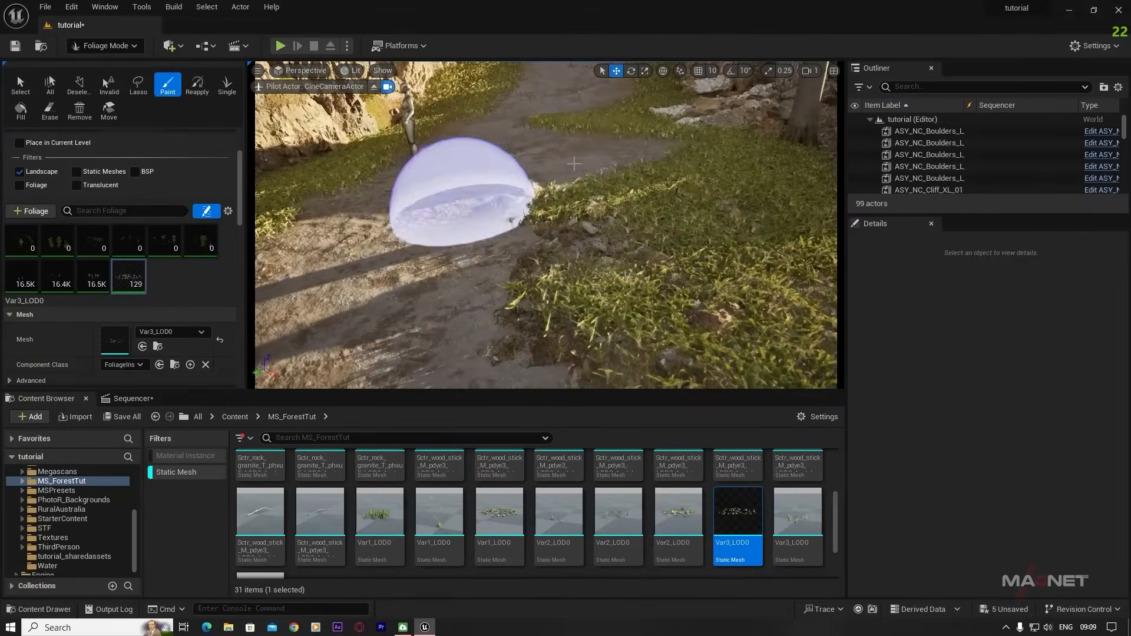
pyautogui.moveTo(455, 253); pyautogui.dragTo(682, 239)
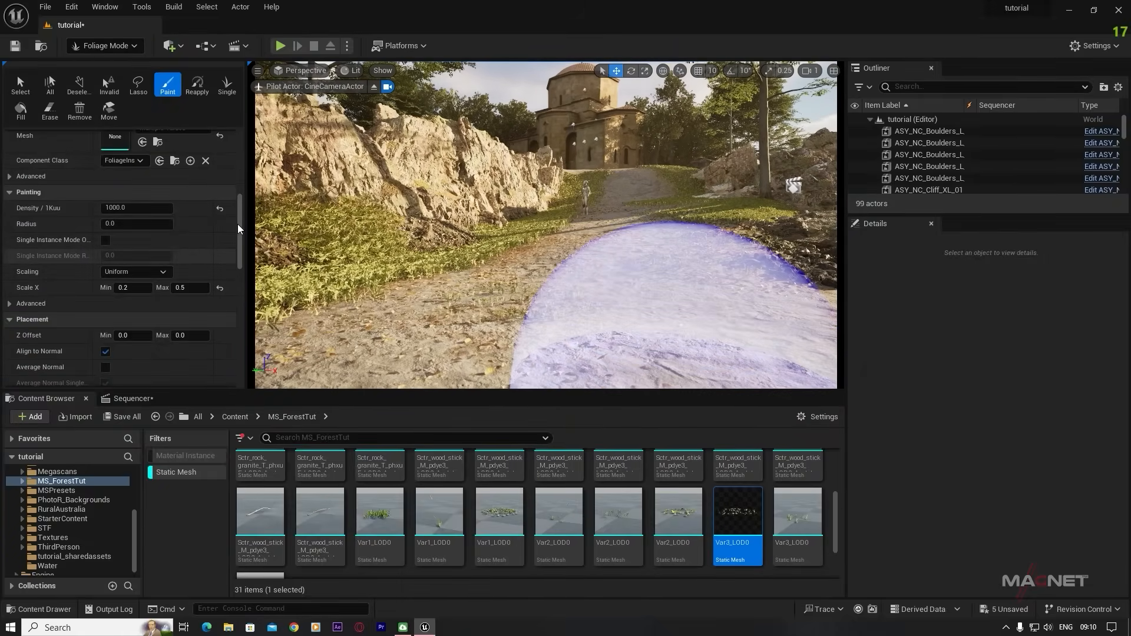
# - Enable Nanite on six of the Sctr_wood_stick dry branch meshes in the MS_ForestTut folder
pyautogui.moveTo(239, 229); pyautogui.dragTo(239, 181)
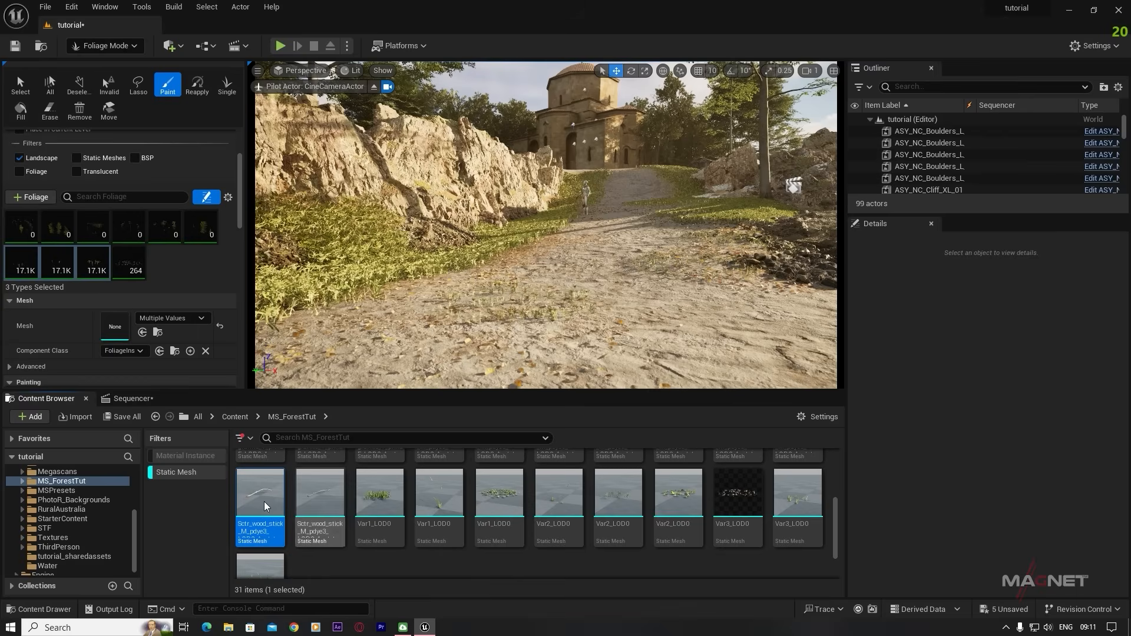
pyautogui.scroll(1, 412, 506)
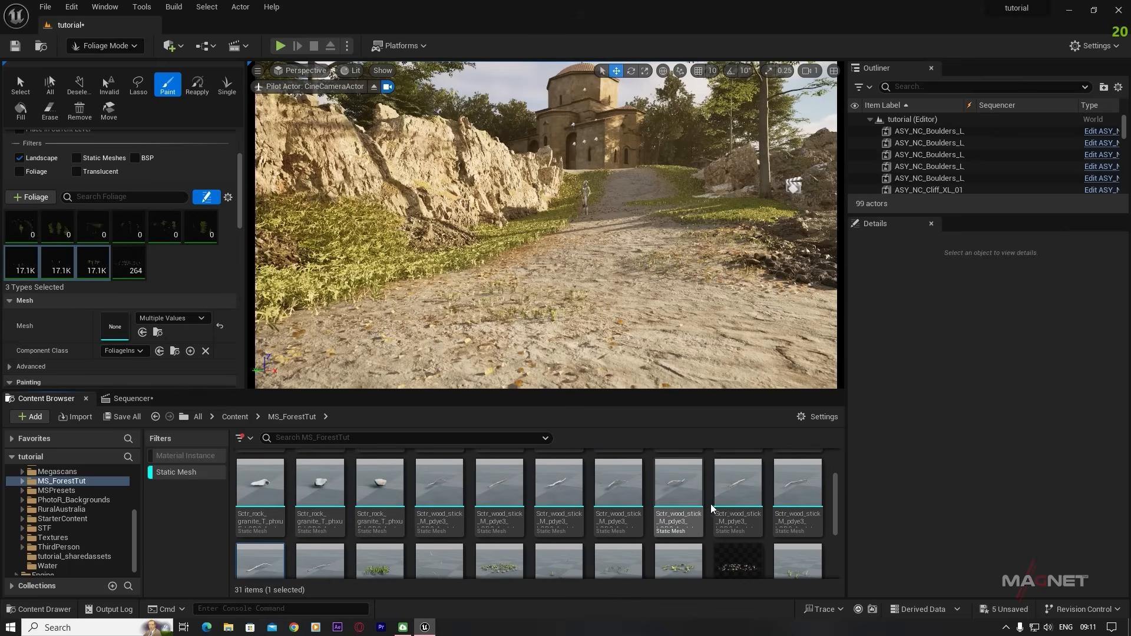
pyautogui.keyDown('shift'); pyautogui.click(548, 489); pyautogui.keyUp('shift')
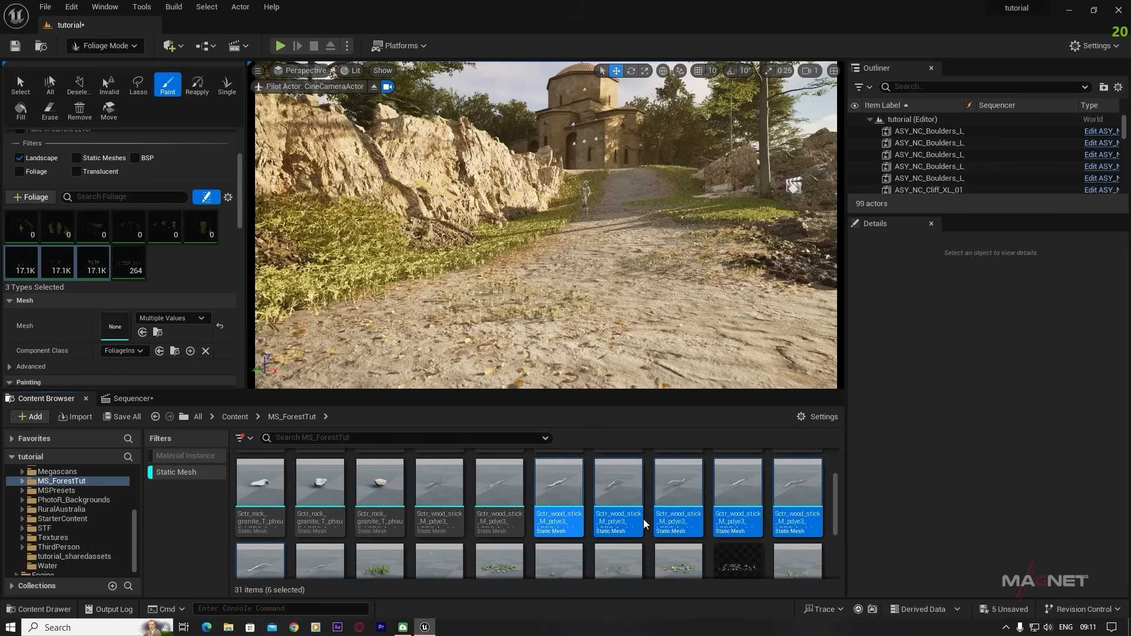
pyautogui.rightClick(572, 487)
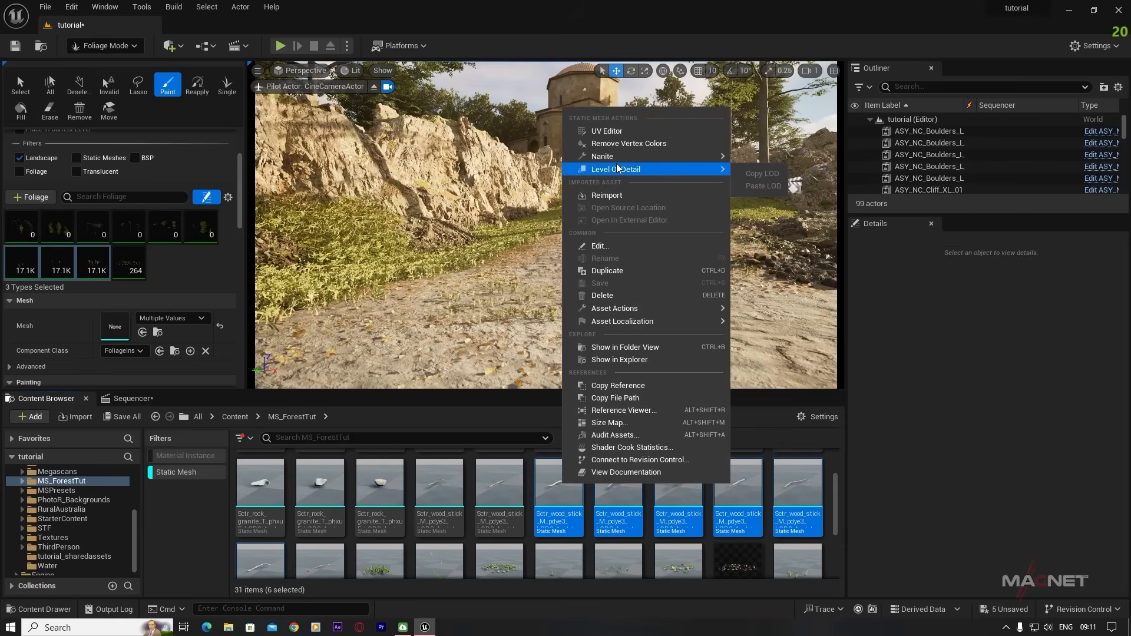
pyautogui.moveTo(618, 162)
pyautogui.click(778, 184)
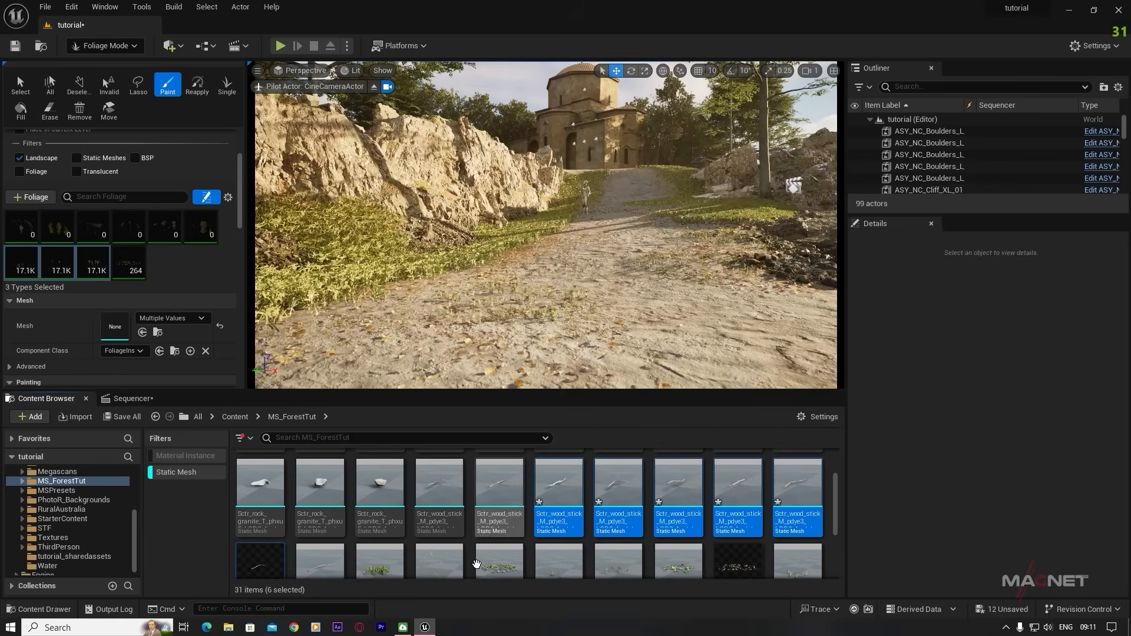
# - Add the six dry branch meshes as foliage types and paint them on the grass verge at the foot of the cliff
pyautogui.moveTo(554, 498); pyautogui.dragTo(177, 271)
pyautogui.click(142, 274)
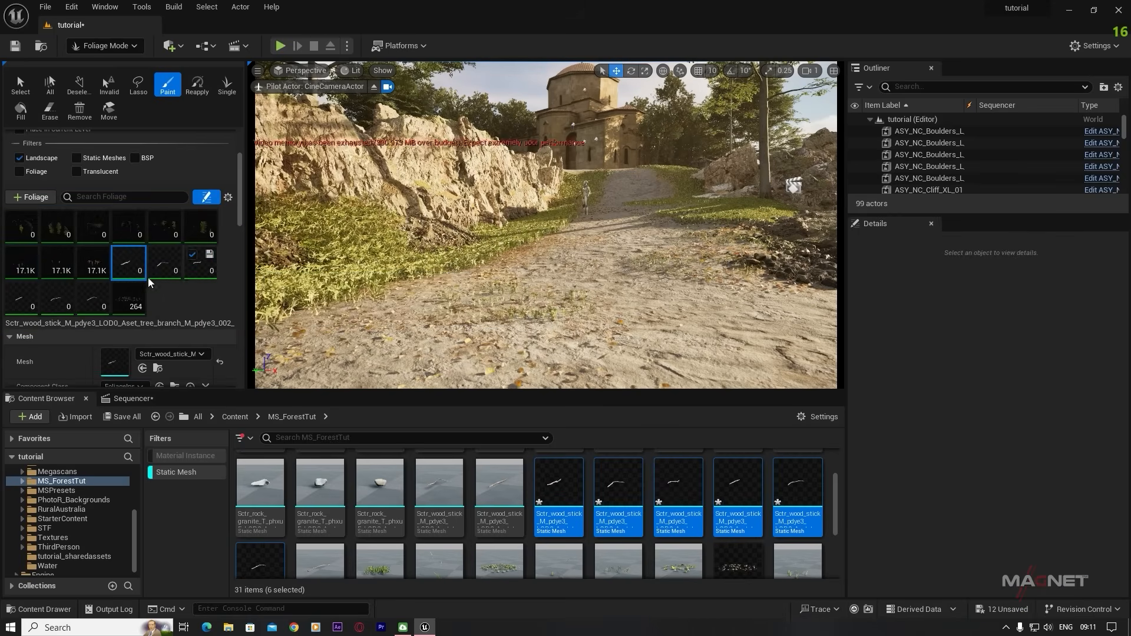
pyautogui.keyDown('shift'); pyautogui.click(97, 306); pyautogui.keyUp('shift')
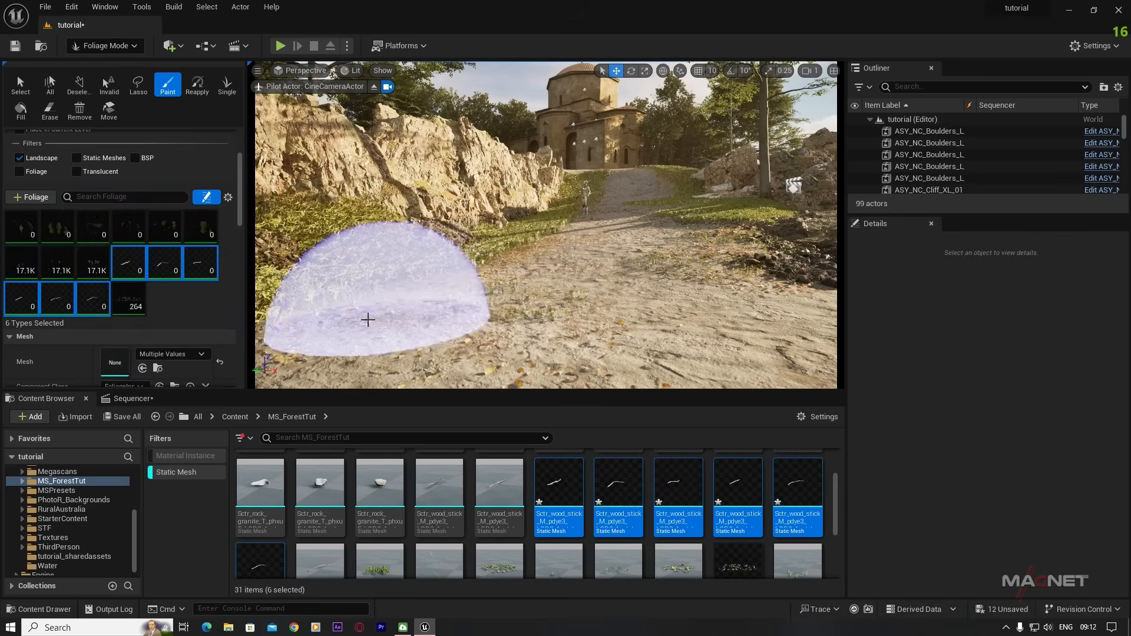
pyautogui.moveTo(368, 320)
pyautogui.mouseDown()
pyautogui.moveTo(361, 310)
pyautogui.moveTo(391, 298)
pyautogui.moveTo(538, 253)
pyautogui.moveTo(372, 321)
pyautogui.mouseUp()
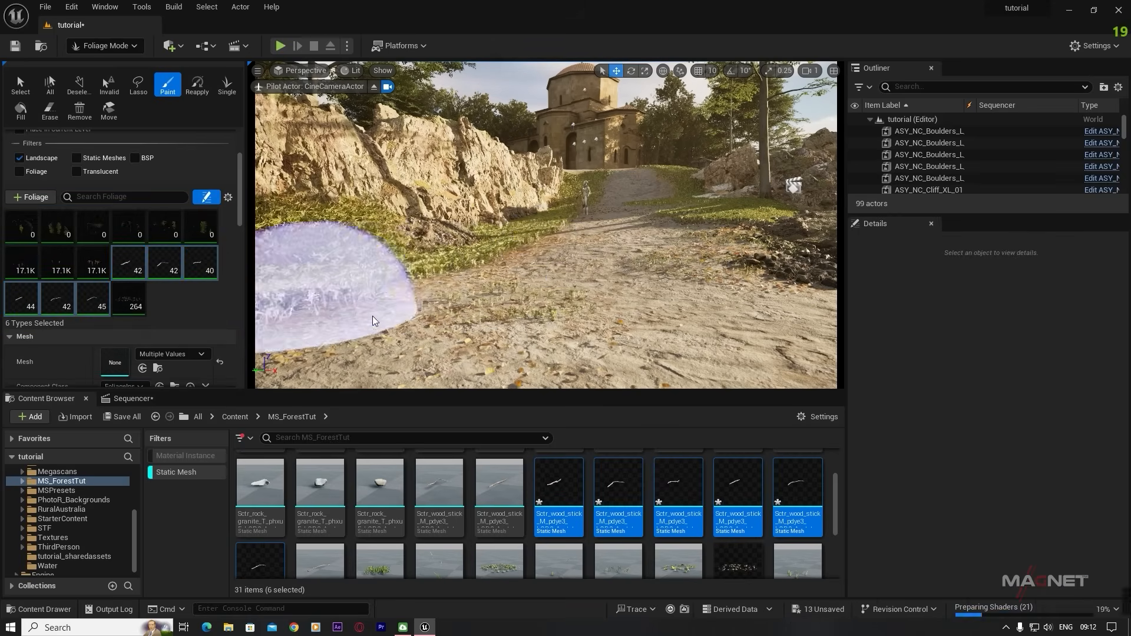
pyautogui.moveTo(373, 321)
pyautogui.mouseDown(button='right')
pyautogui.moveTo(373, 297)
pyautogui.moveTo(371, 348)
pyautogui.mouseUp(button='right')
pyautogui.press('w')
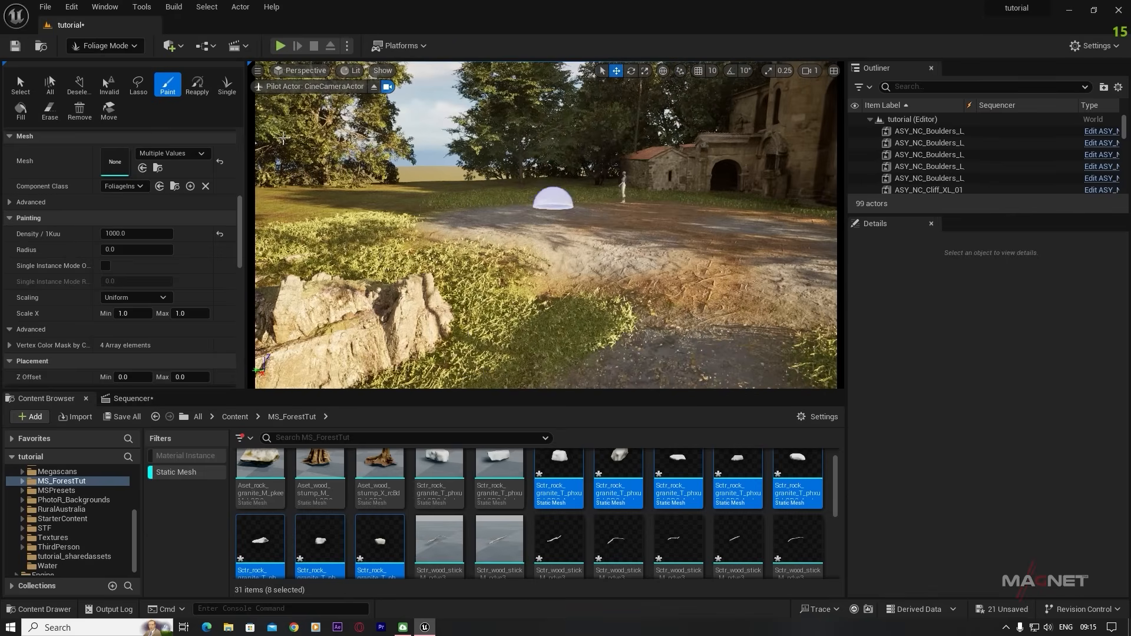
# - Leave foliage painting and switch the editor to selection mode
pyautogui.click(109, 46)
pyautogui.press('Escape')
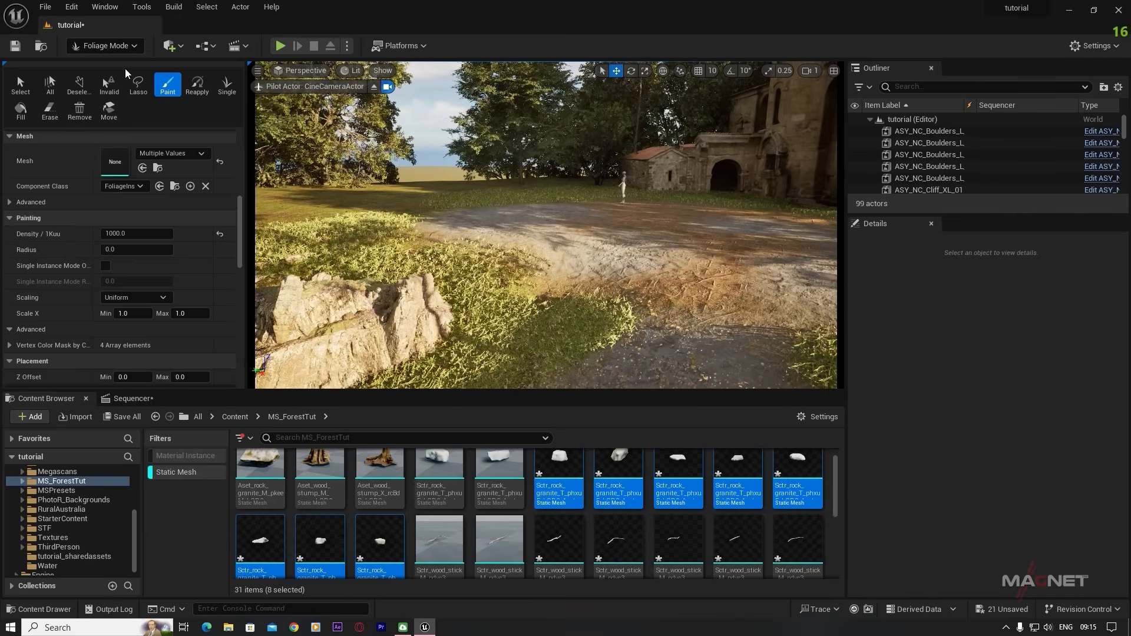
pyautogui.hotkey('shift', '1')
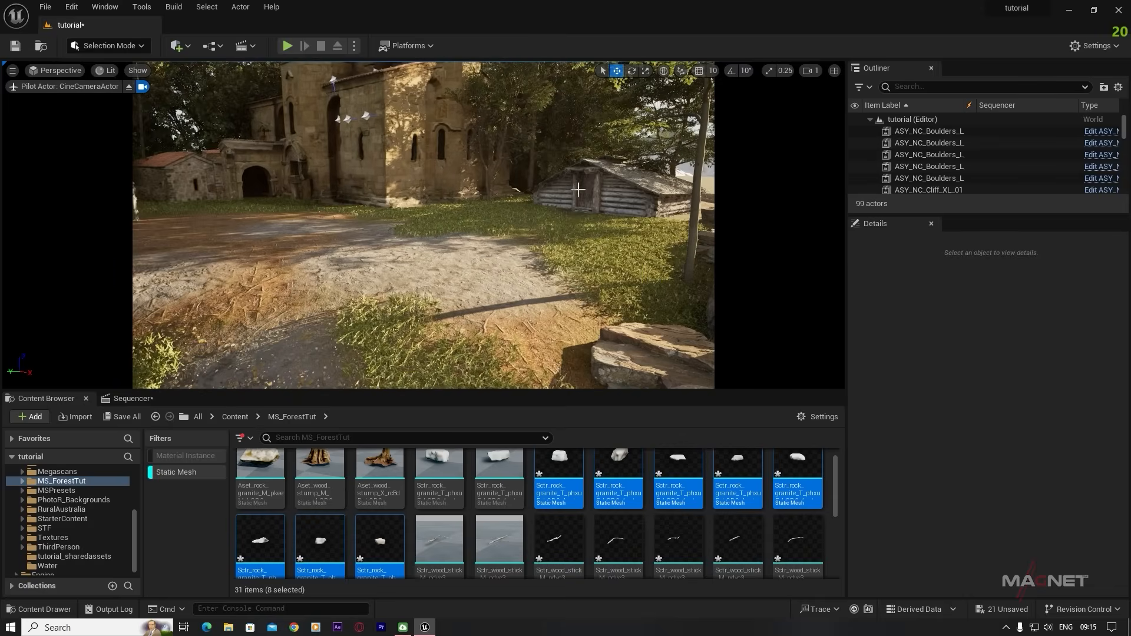
# - Duplicate the wooden hut, turn the copy to about -205° and place it on the grass across the clearing near the red-roofed stone buildings
pyautogui.click(605, 192)
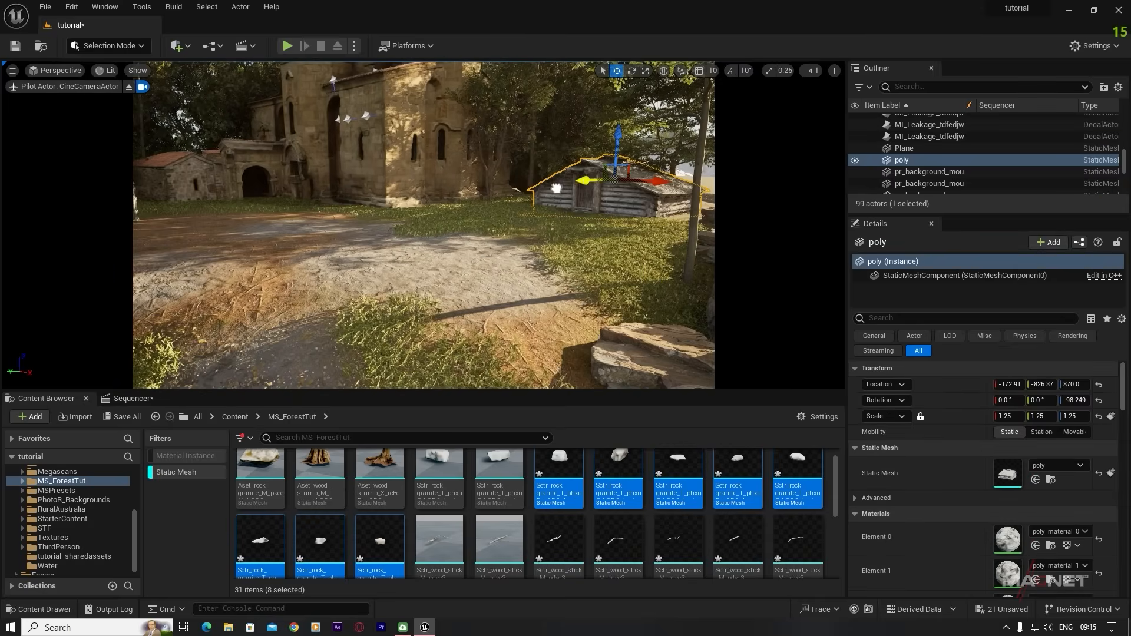
pyautogui.moveTo(605, 191); pyautogui.dragTo(30, 258)
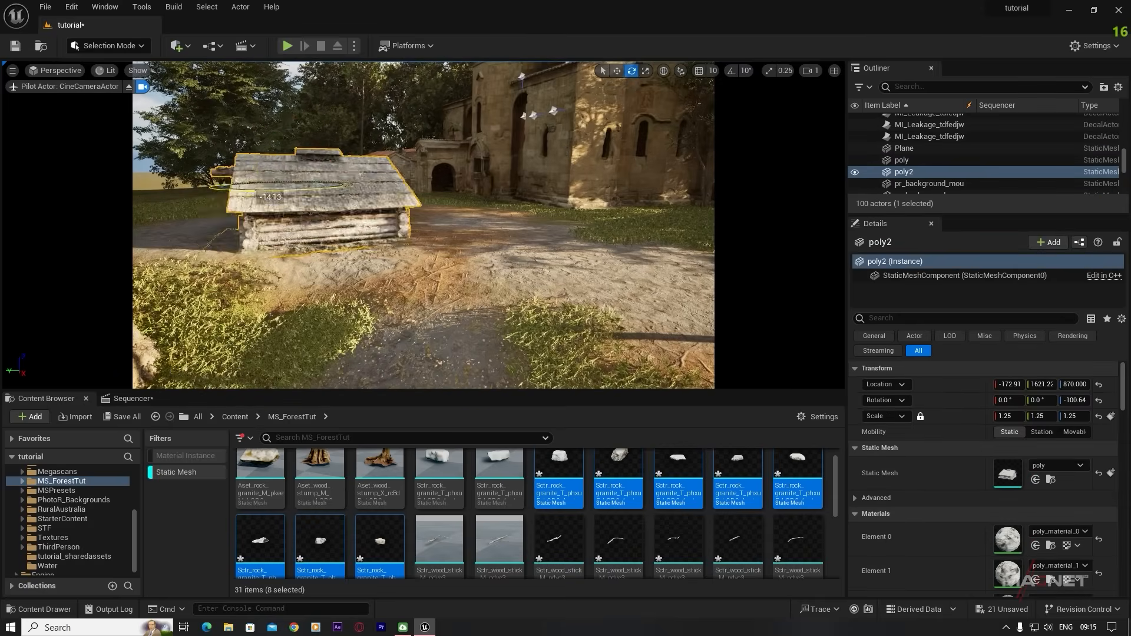
pyautogui.press('e')
pyautogui.moveTo(377, 207); pyautogui.dragTo(330, 277, button='right')
pyautogui.press('w')
pyautogui.click(663, 71)
pyautogui.moveTo(457, 243); pyautogui.dragTo(340, 146)
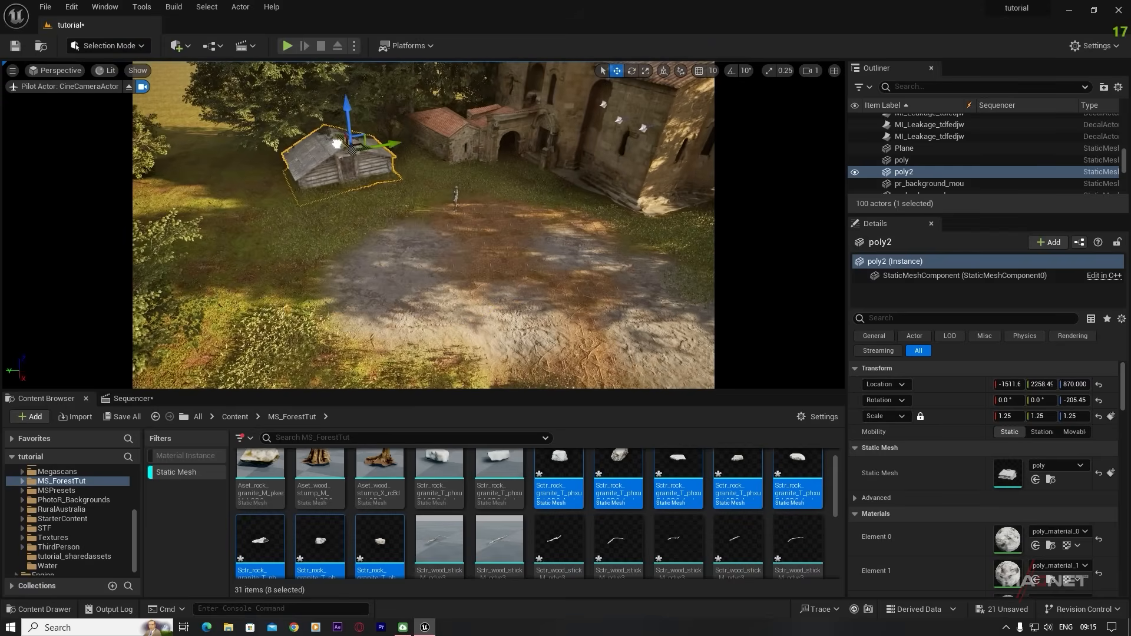
pyautogui.moveTo(340, 146); pyautogui.dragTo(294, 71, button='right')
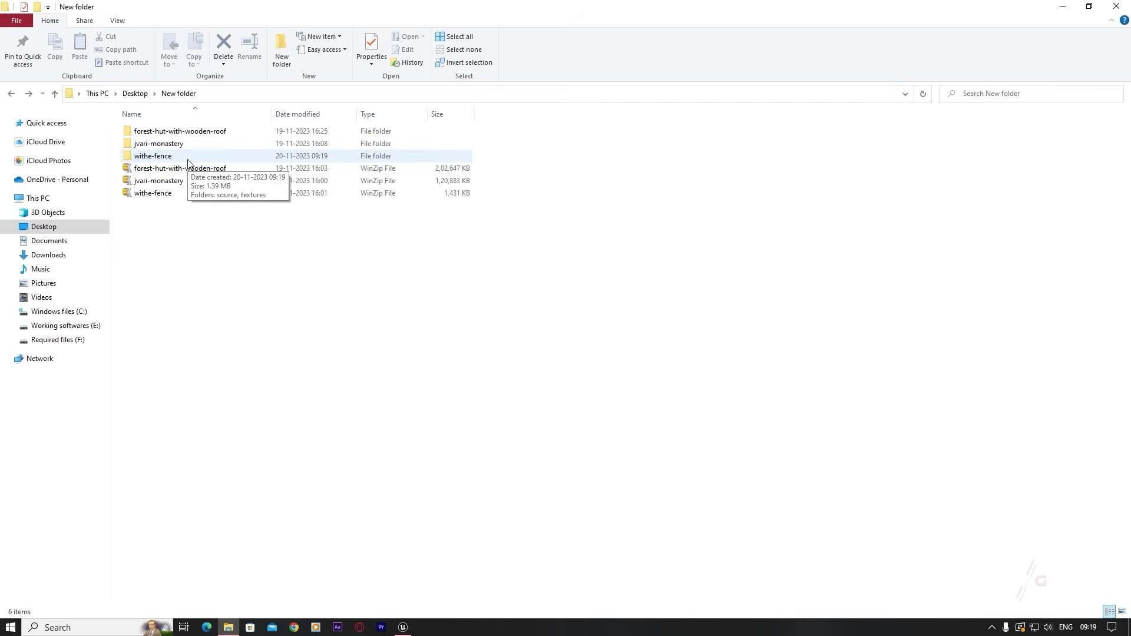
# - Switch to File Explorer and open the withe fence Blender file from the source folder inside withe-fence
pyautogui.doubleClick(188, 159)
pyautogui.doubleClick(174, 135)
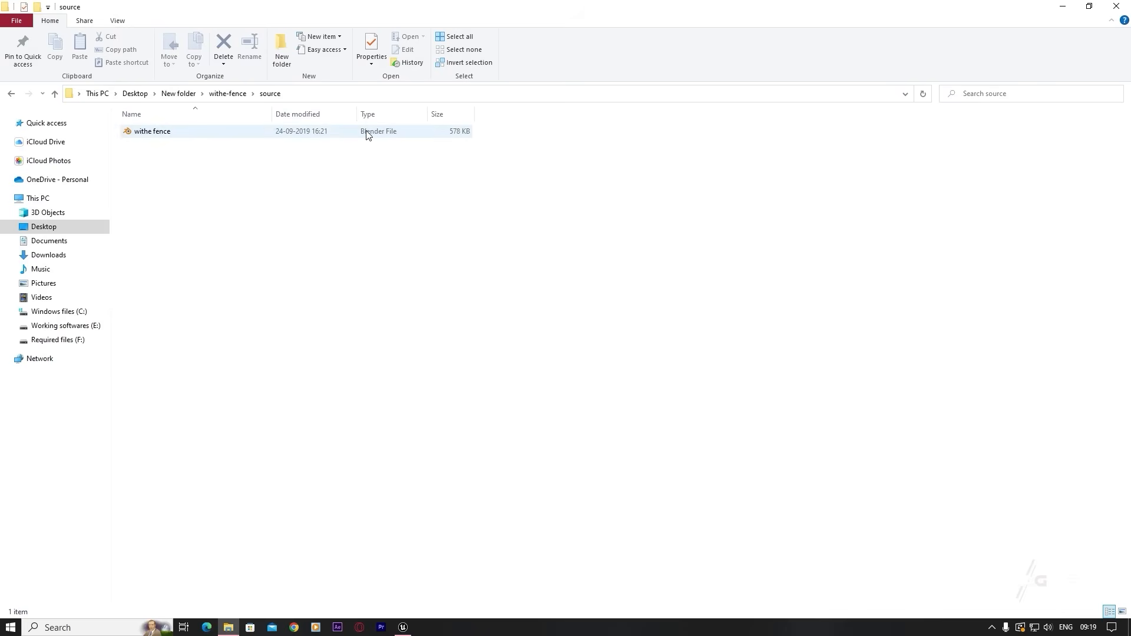
pyautogui.click(166, 134)
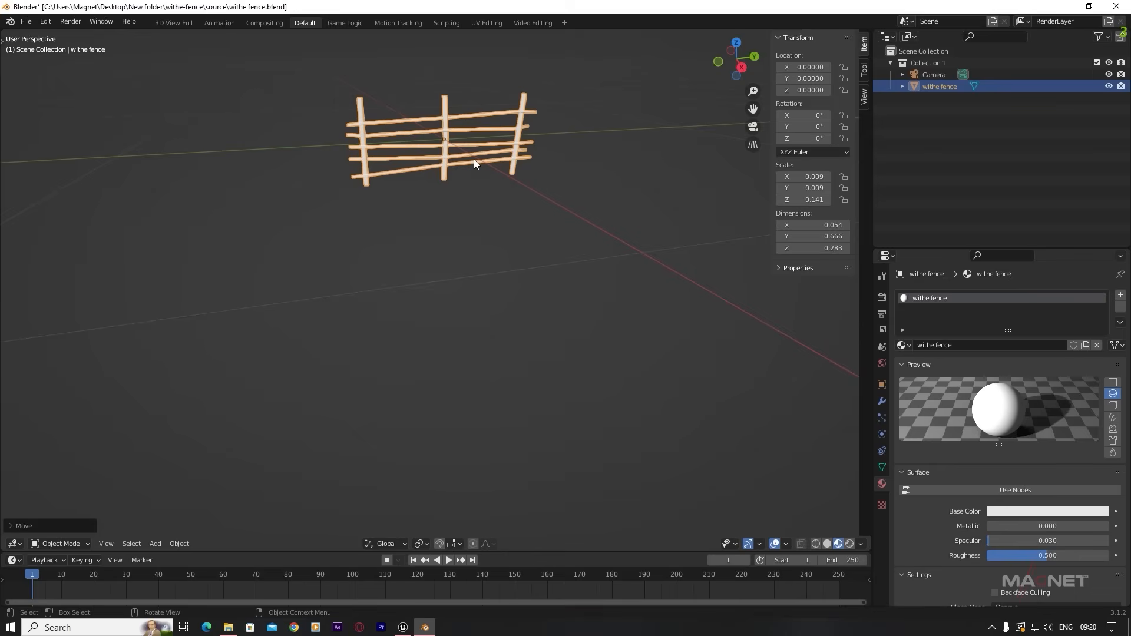
# - Export the fence model from Blender as withe fence.fbx into the Desktop's New folder
pyautogui.click(25, 21)
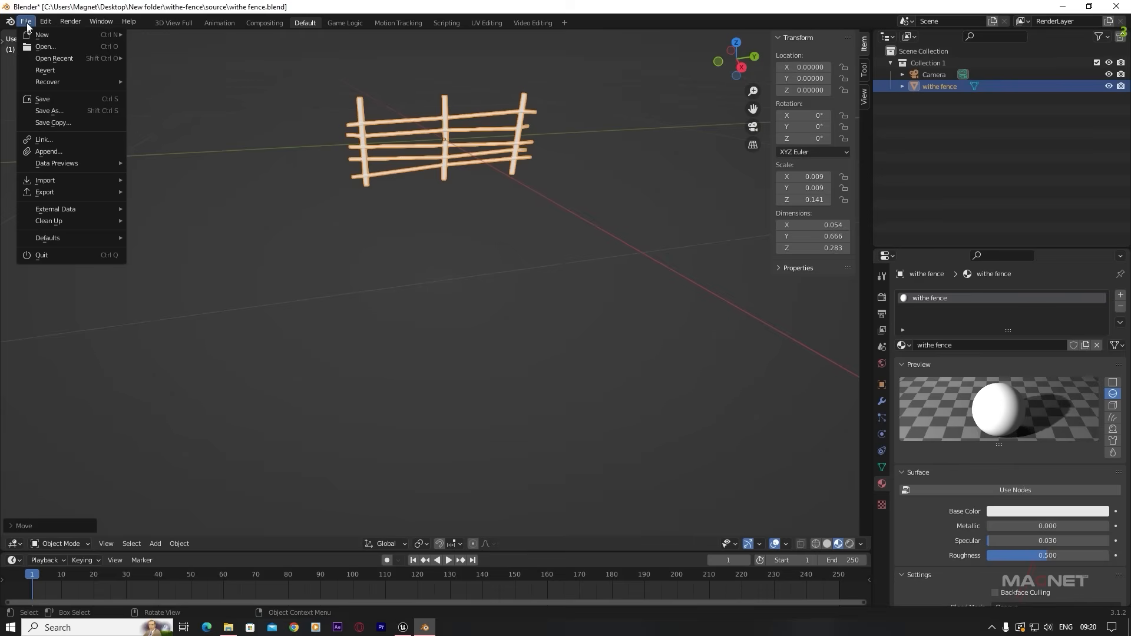
pyautogui.moveTo(46, 195)
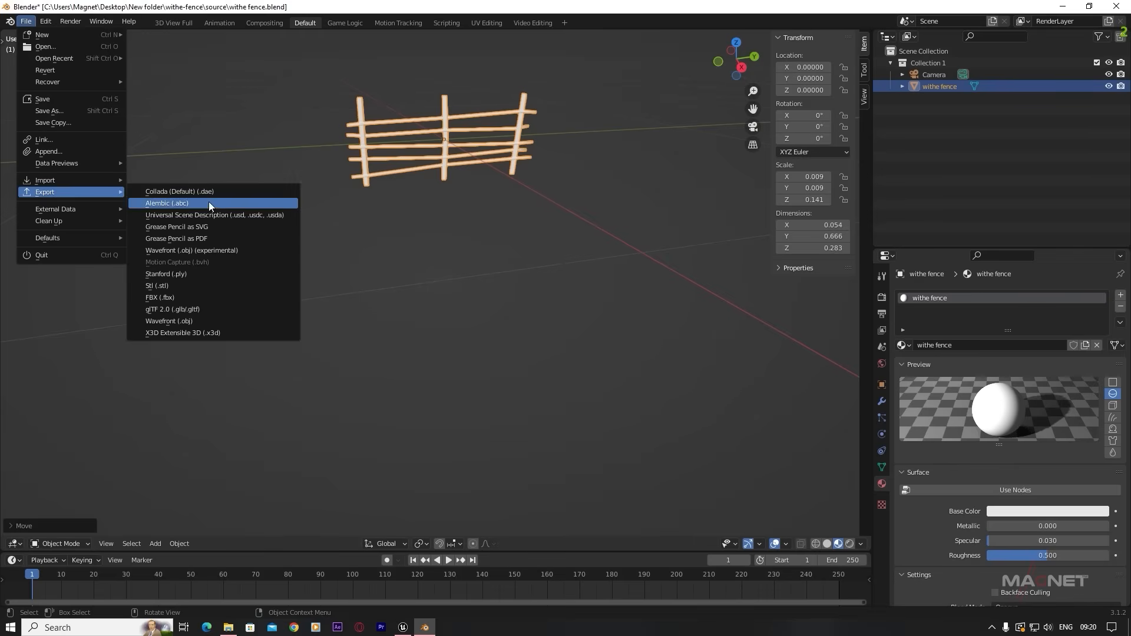
pyautogui.click(171, 298)
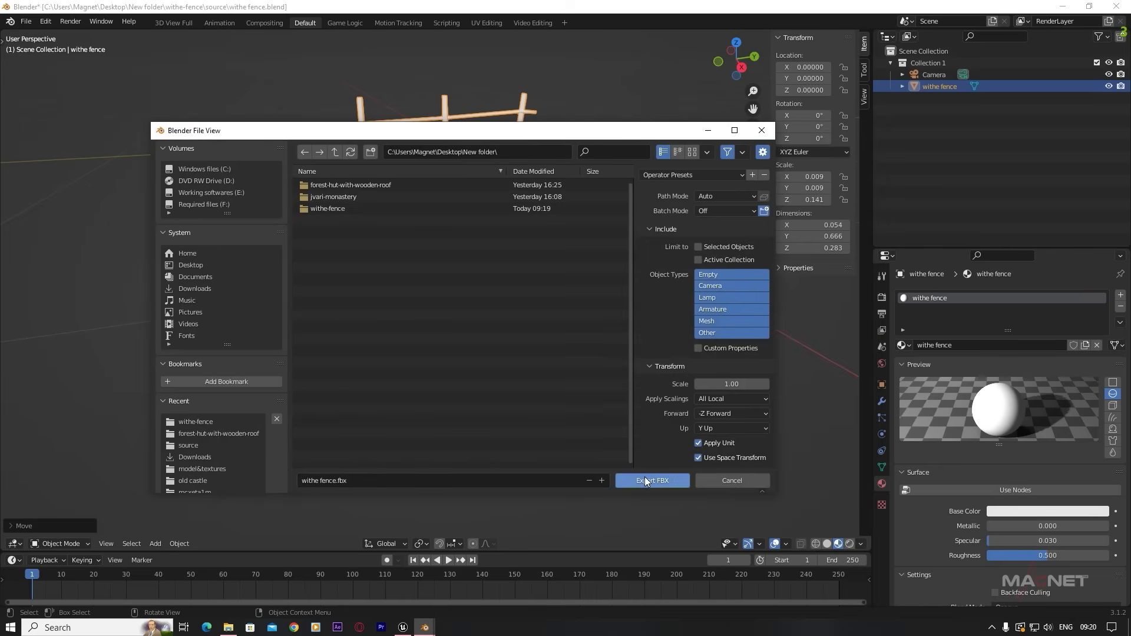
pyautogui.click(652, 483)
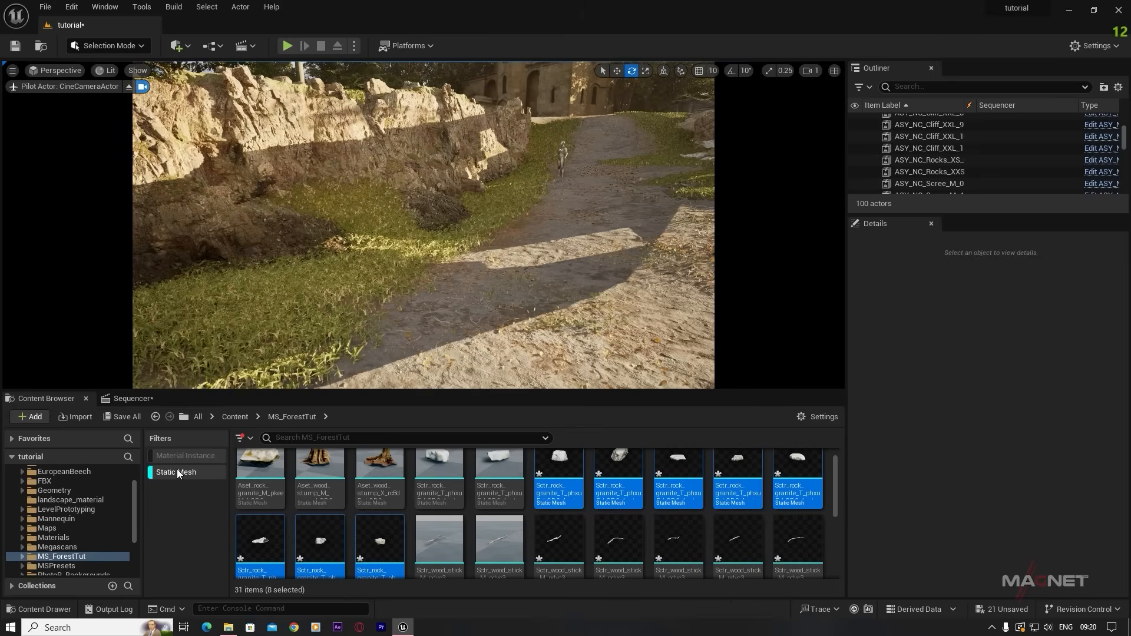
# - Back in Unreal Editor, clear the Static Mesh filter, then create a withe_fence folder inside the FBX content folder and open it
pyautogui.click(170, 474)
pyautogui.scroll(2, 39, 515)
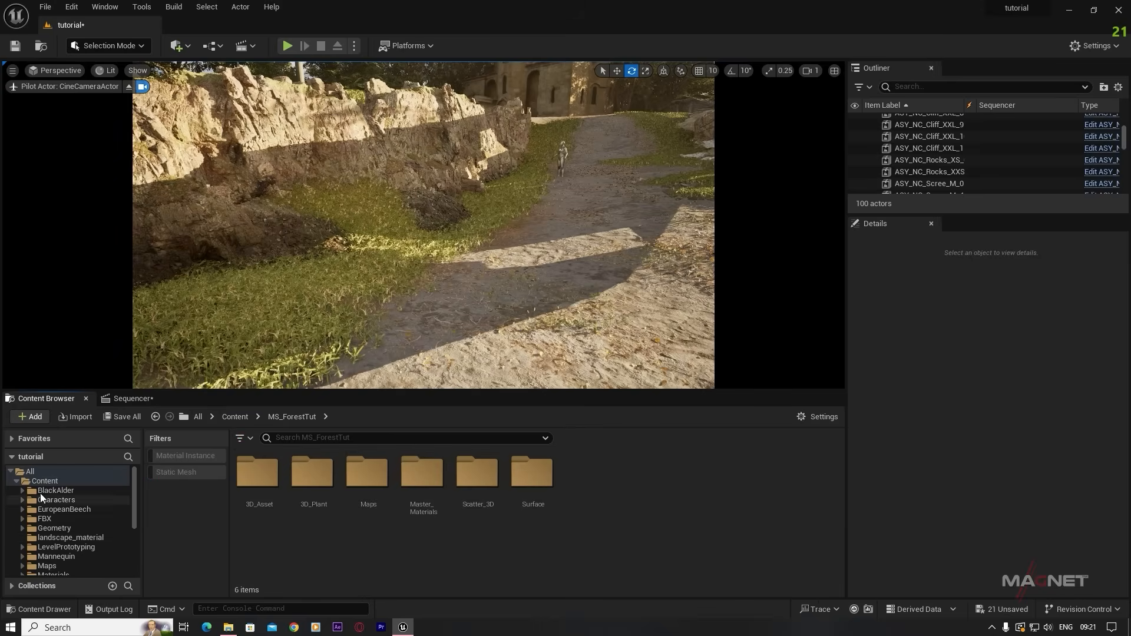
pyautogui.click(45, 519)
pyautogui.rightClick(389, 519)
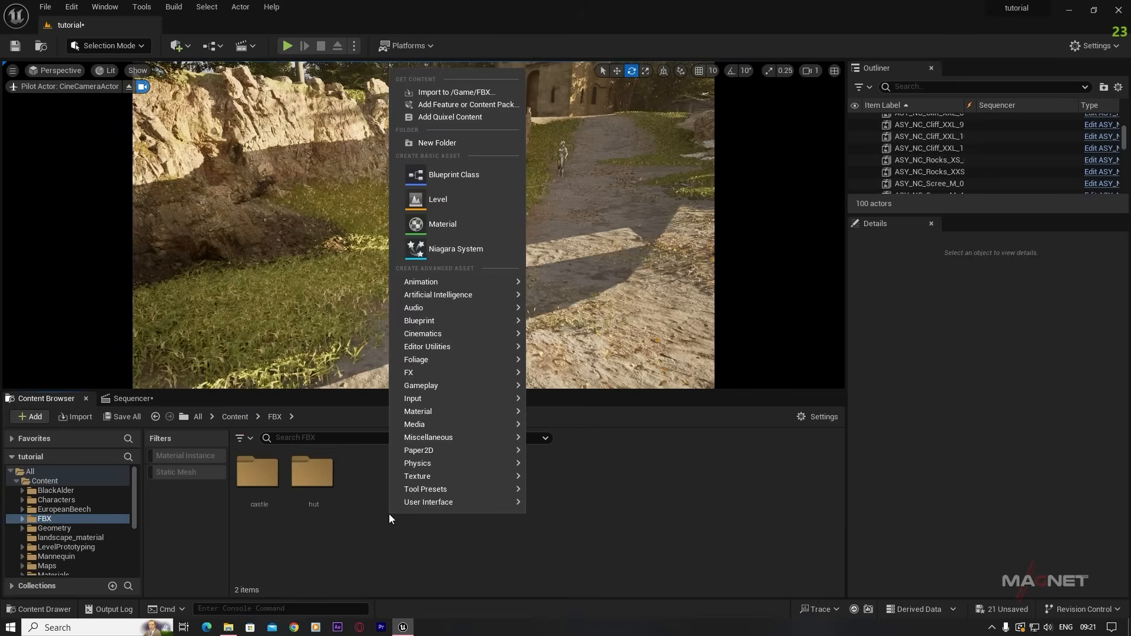
pyautogui.click(437, 143)
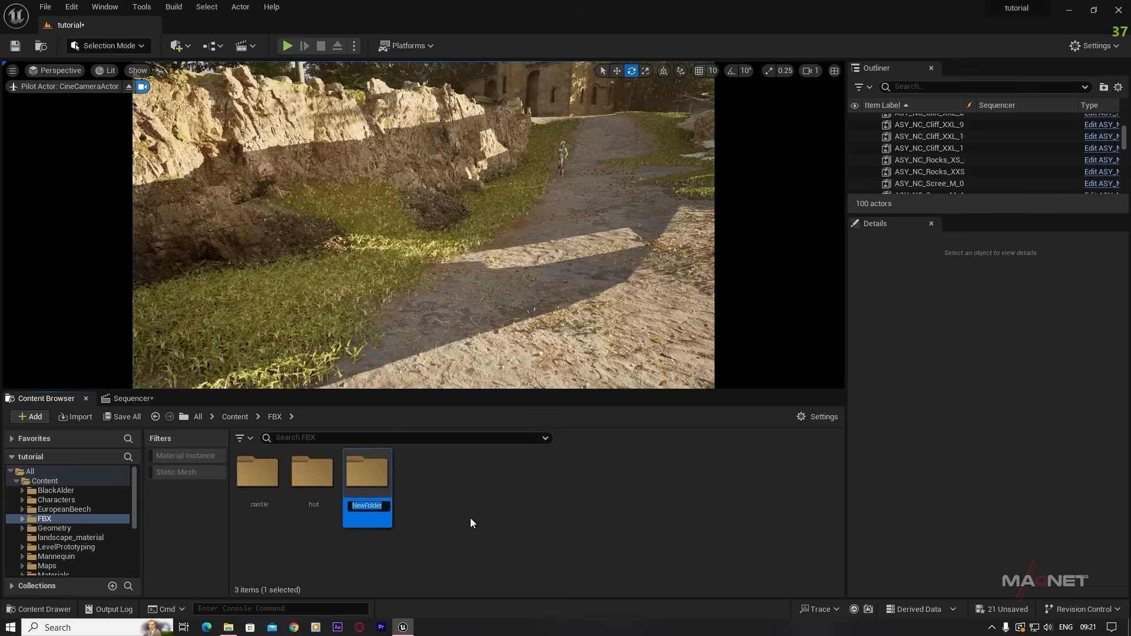
pyautogui.write('withe_fence')
pyautogui.press('Return')
pyautogui.doubleClick(347, 519)
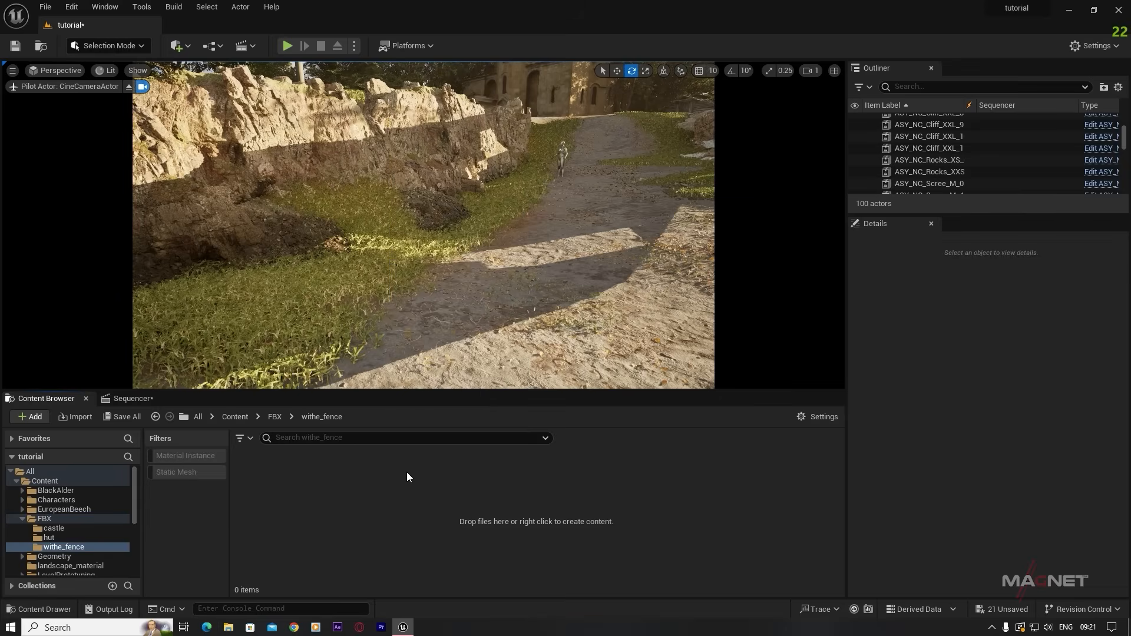
# - Import withe fence.fbx from File Explorer into the withe_fence folder as a static mesh with Build Nanite enabled
pyautogui.click(228, 628)
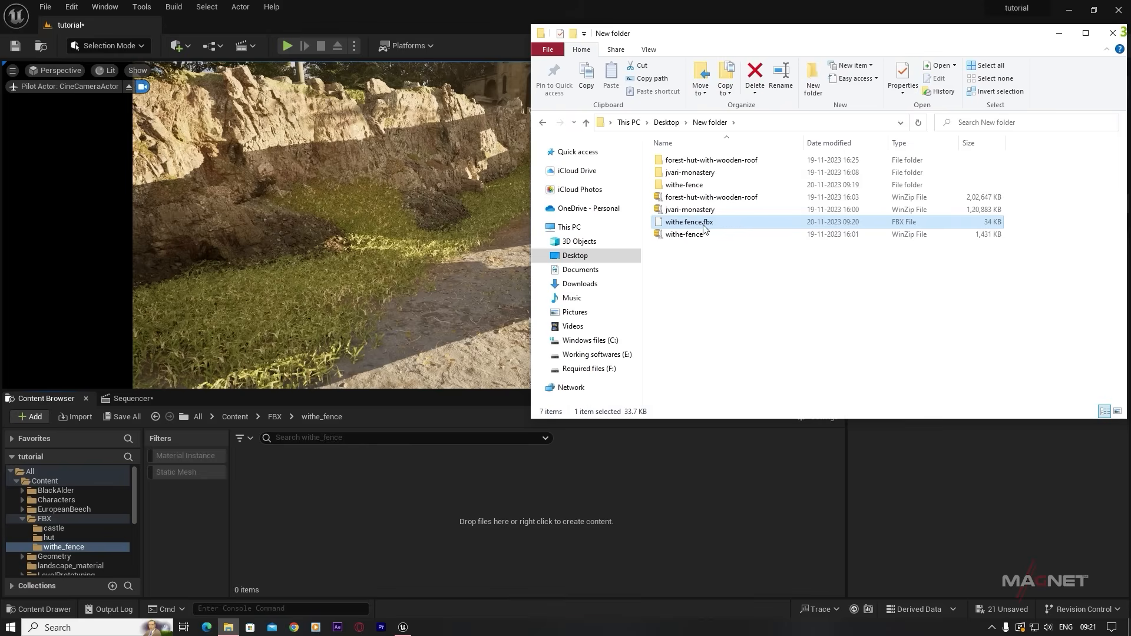
pyautogui.moveTo(704, 229); pyautogui.dragTo(273, 549)
pyautogui.moveTo(307, 516); pyautogui.dragTo(307, 517)
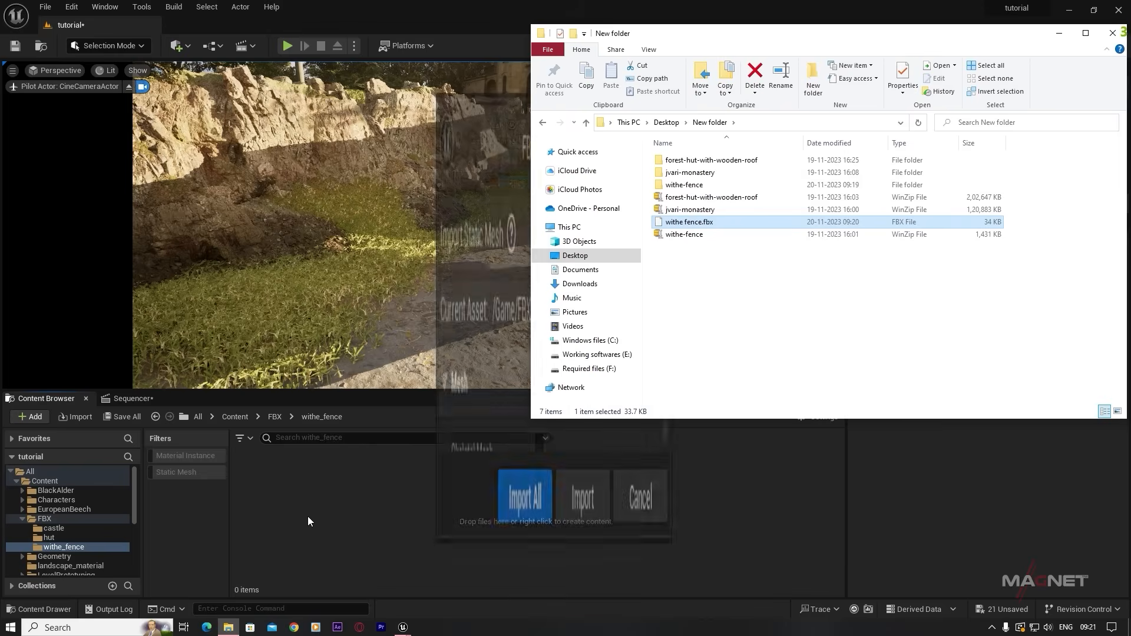
pyautogui.click(1051, 36)
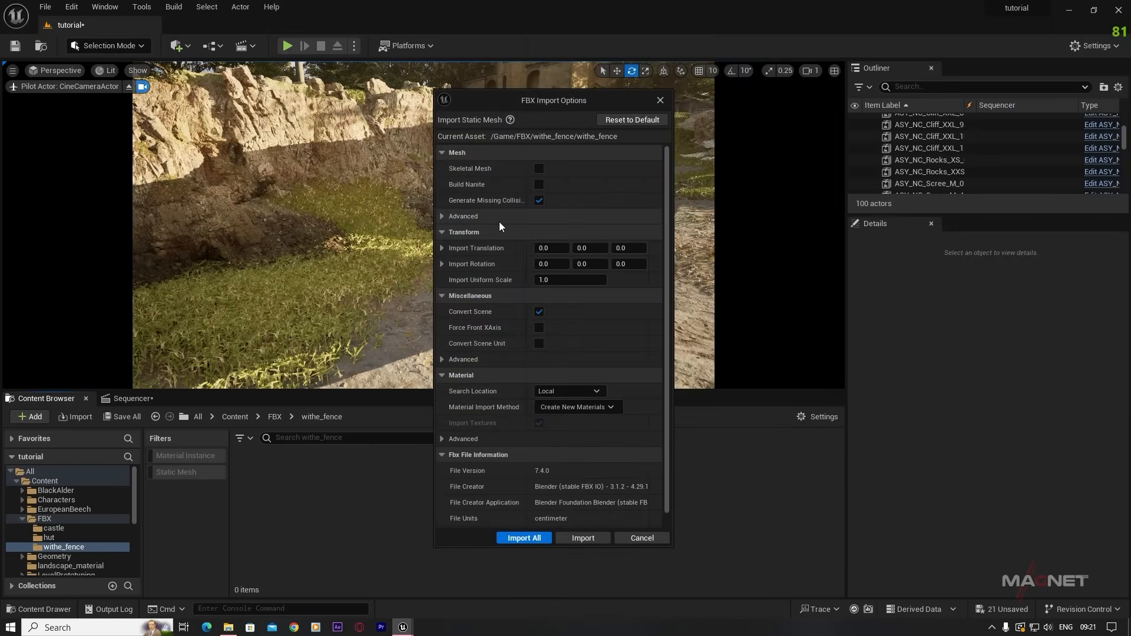
pyautogui.click(539, 185)
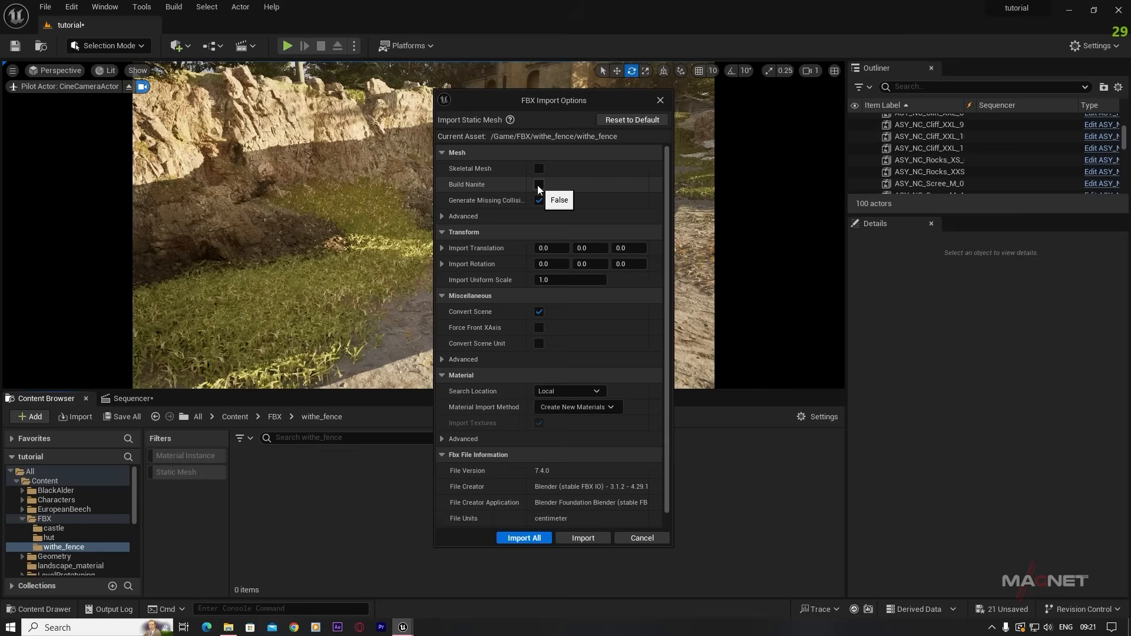
pyautogui.click(530, 539)
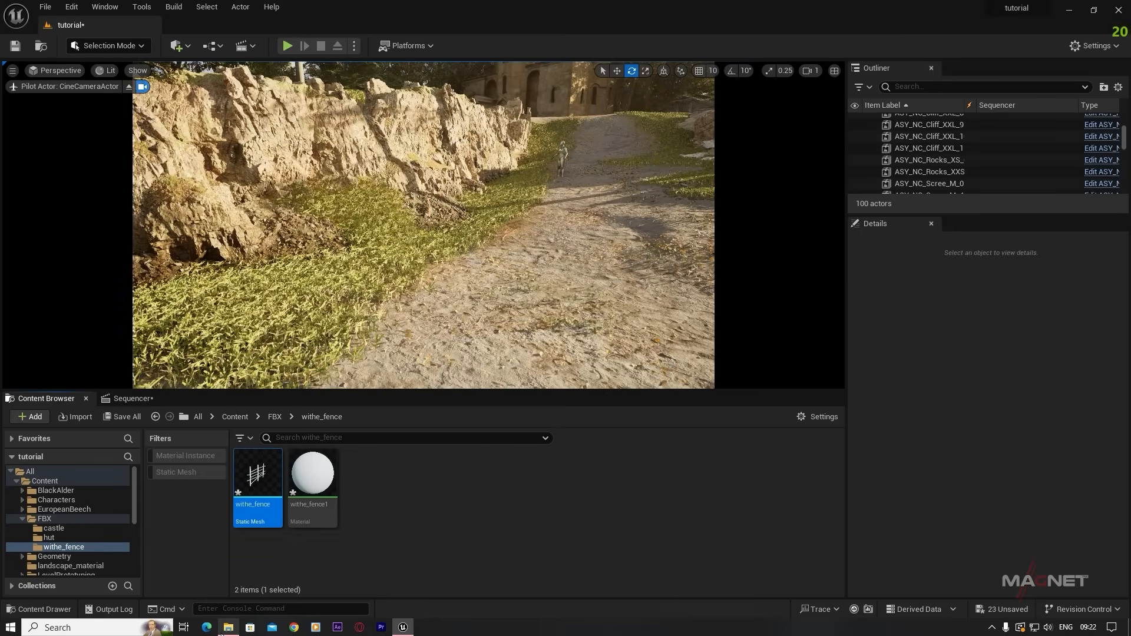
# - Browse to the withe-fence download folder in File Explorer and select its textures folder
pyautogui.click(224, 628)
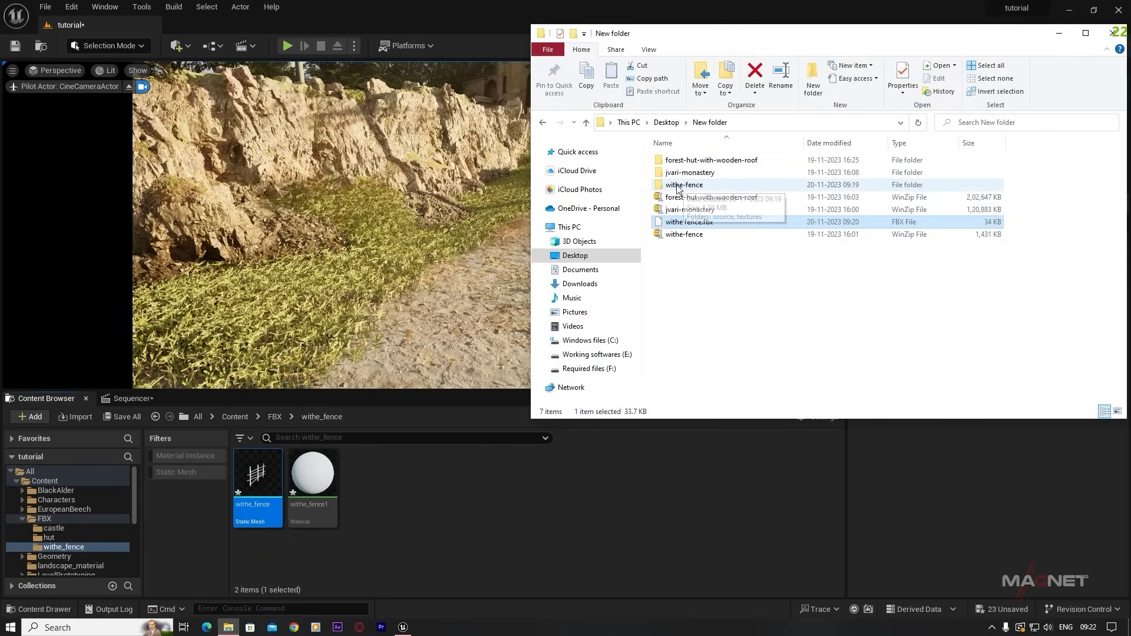
pyautogui.doubleClick(681, 185)
pyautogui.click(689, 174)
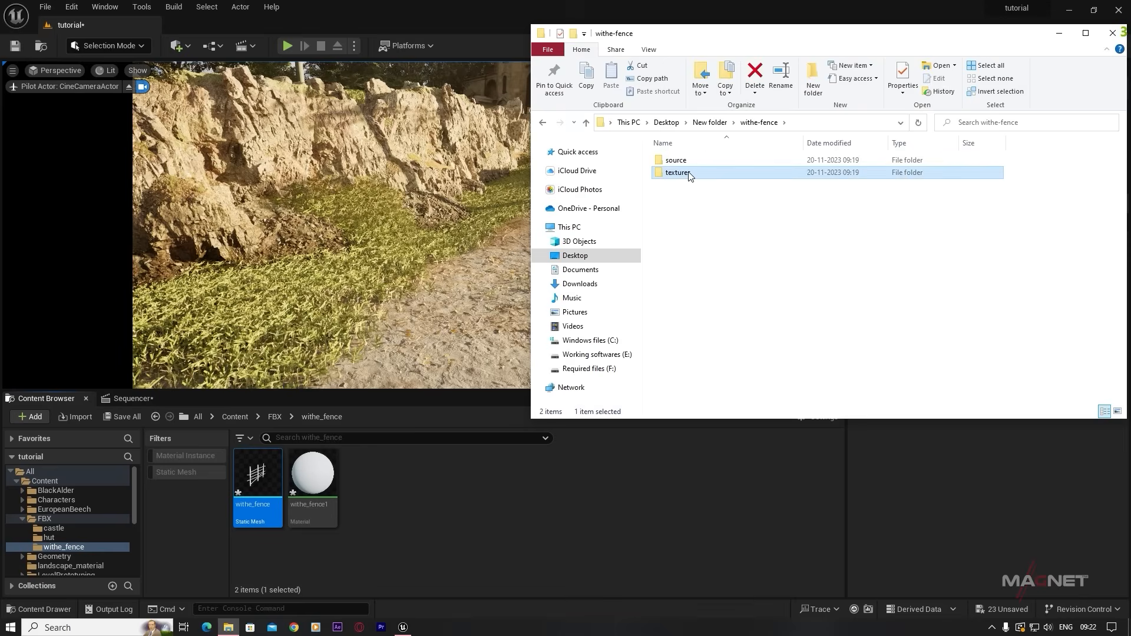
# - Import the fence's normals and colour textures from the textures folder into the withe_fence content folder
pyautogui.doubleClick(689, 175)
pyautogui.moveTo(798, 238); pyautogui.dragTo(432, 512)
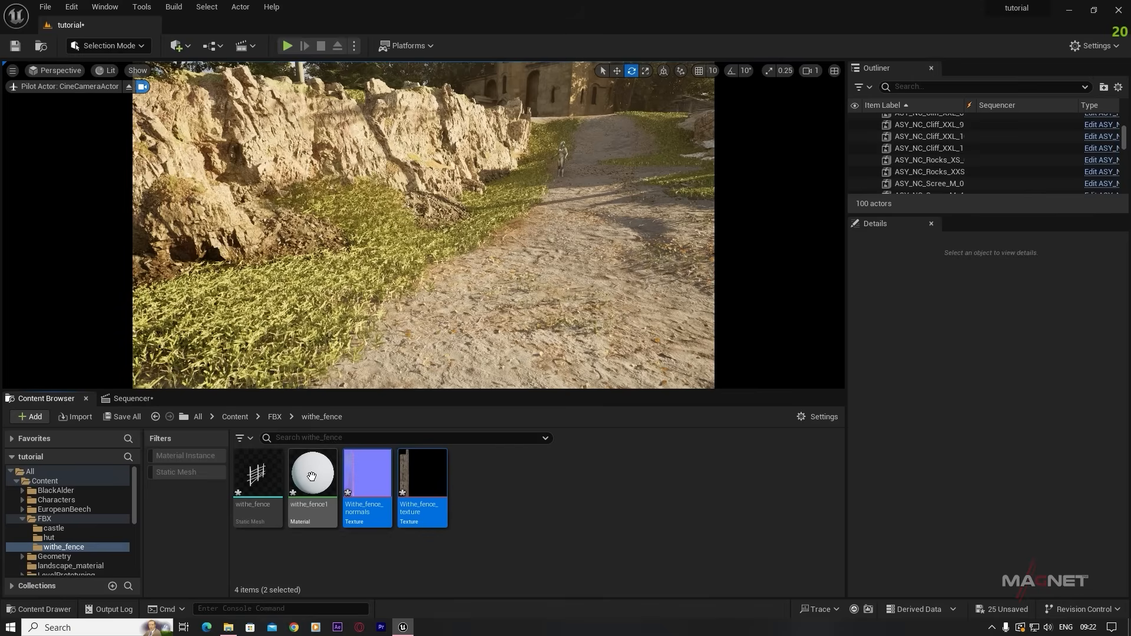
# - In the withe_fence1 material, replace the default Param node with Withe_fence_texture connected to Base Color
pyautogui.click(311, 476)
pyautogui.doubleClick(318, 482)
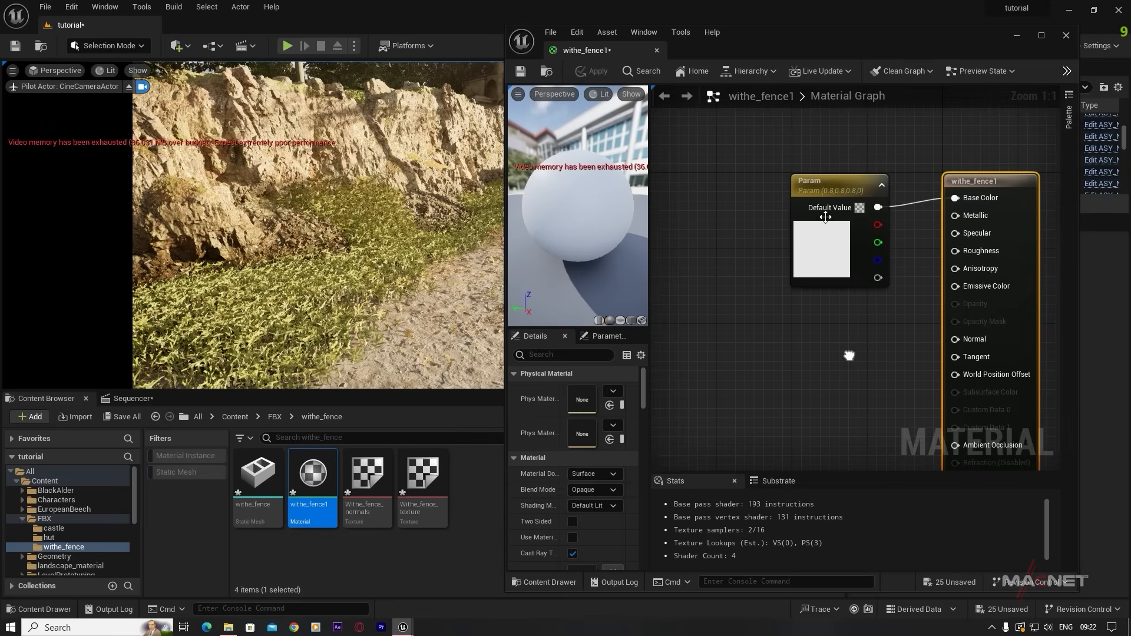
pyautogui.moveTo(840, 183); pyautogui.dragTo(768, 156)
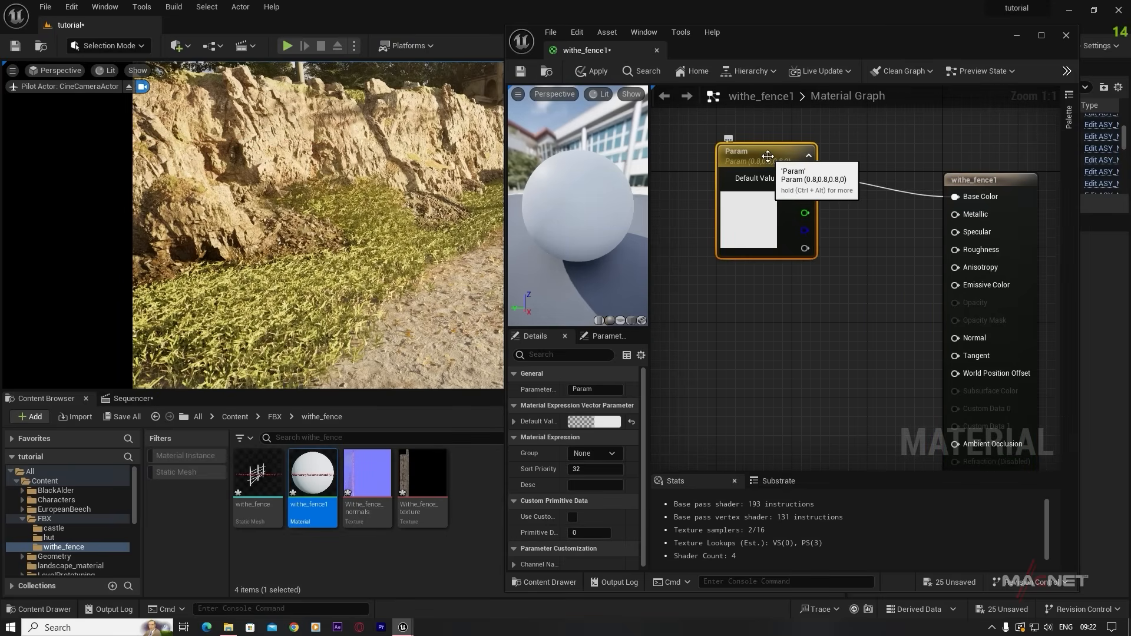
pyautogui.press('Delete')
pyautogui.click(429, 479)
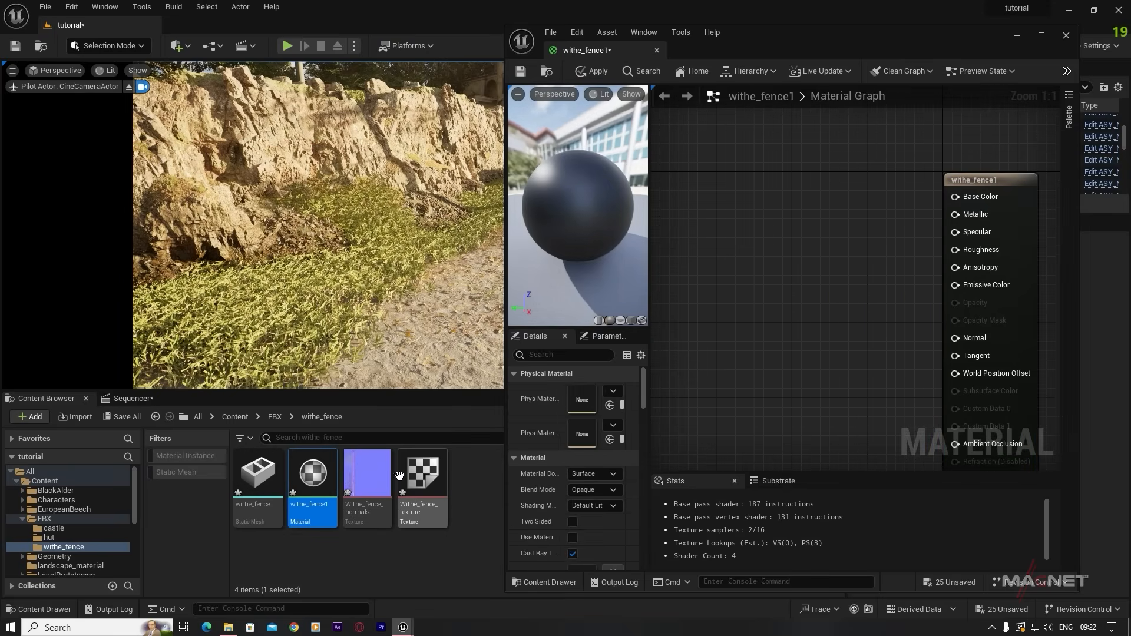
pyautogui.moveTo(433, 471); pyautogui.dragTo(687, 132)
pyautogui.moveTo(806, 156); pyautogui.dragTo(960, 197)
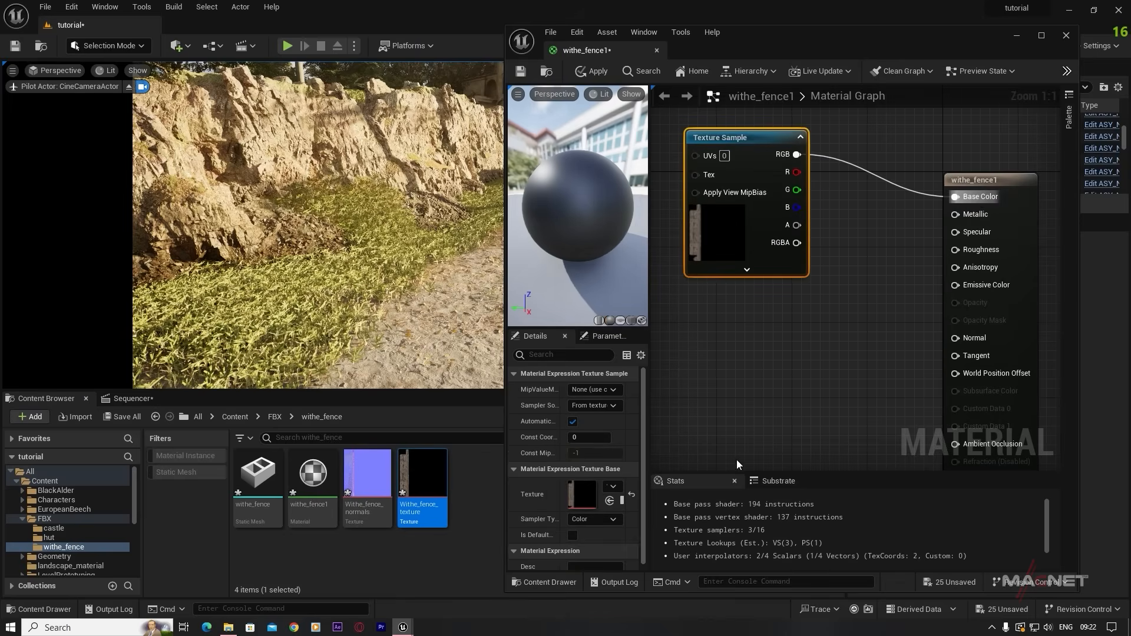
# - Promote the material's Metallic and Roughness inputs to parameters and set the Roughness default value to 1
pyautogui.rightClick(972, 218)
pyautogui.click(1003, 241)
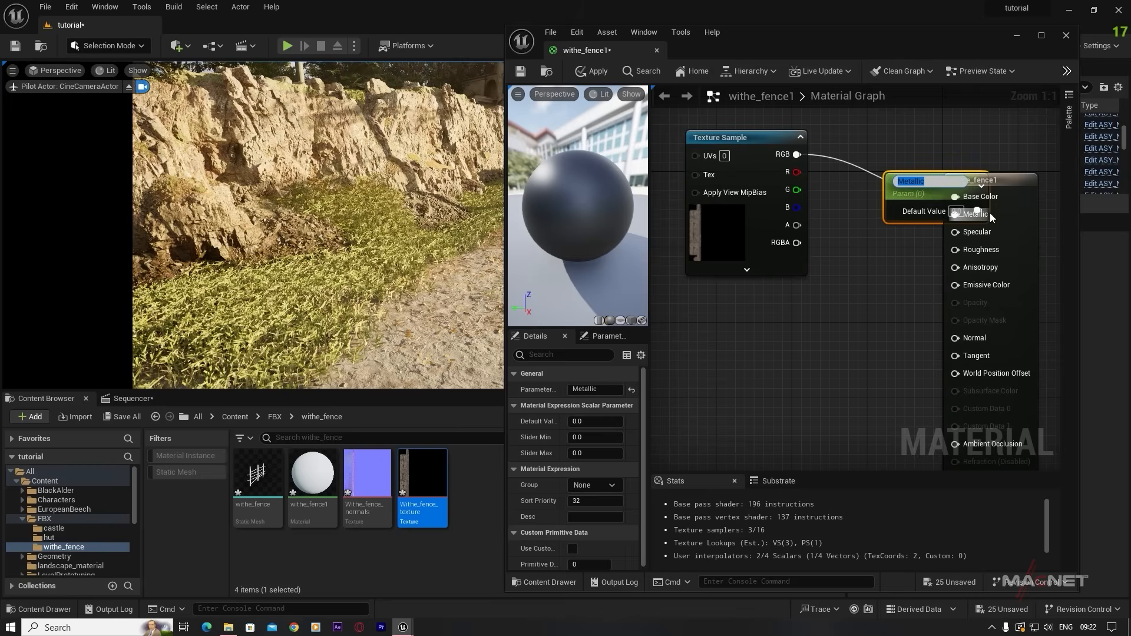
pyautogui.moveTo(901, 196); pyautogui.dragTo(855, 125)
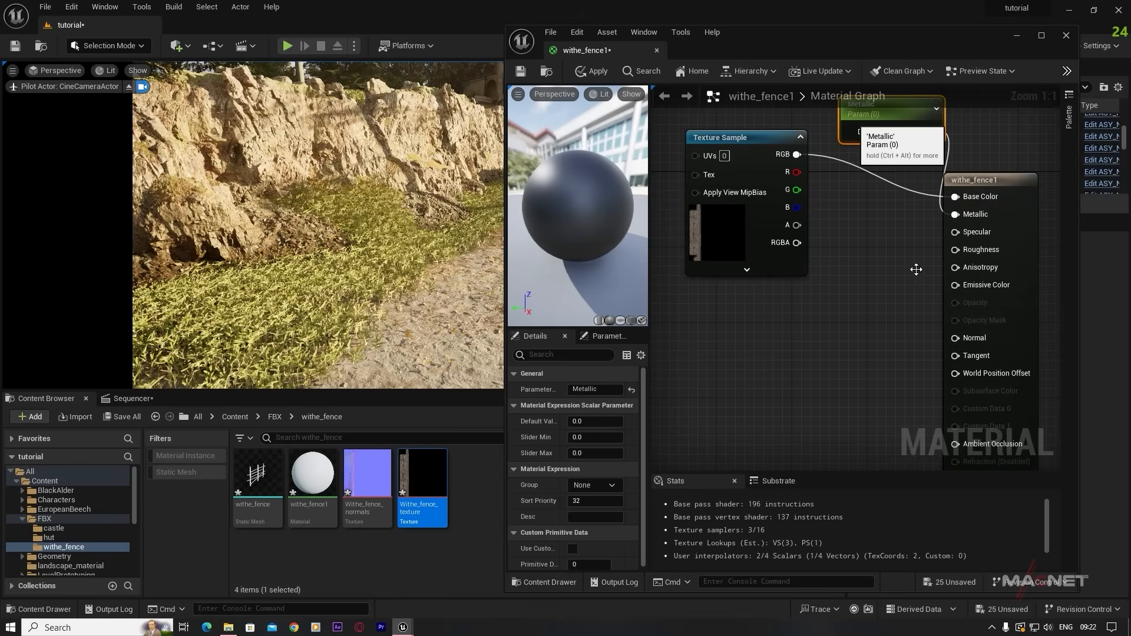
pyautogui.click(969, 253)
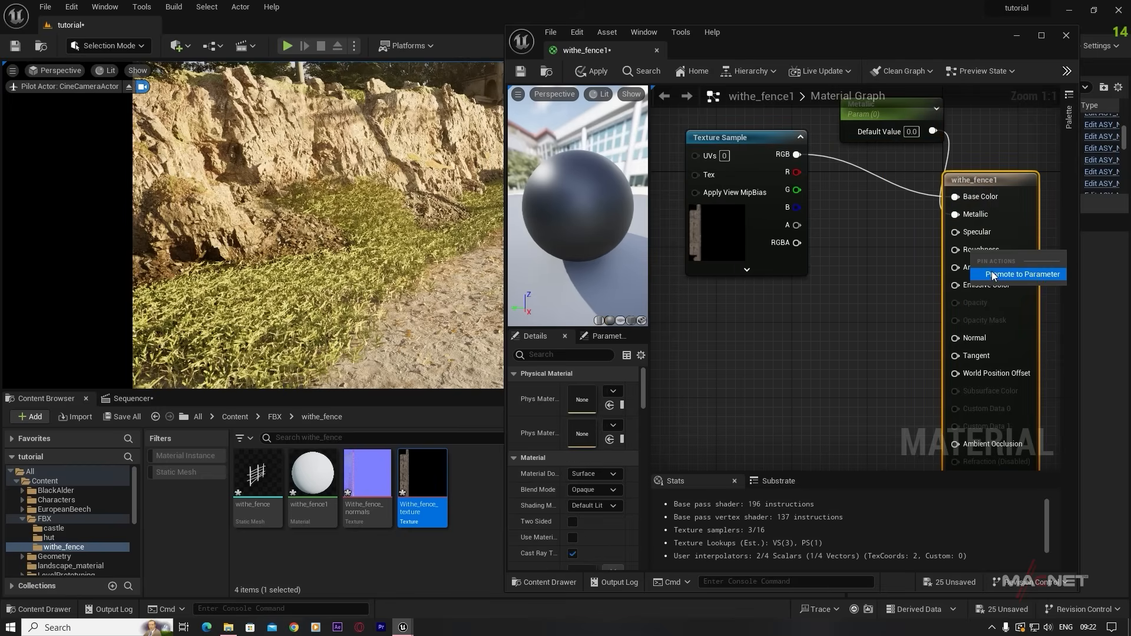
pyautogui.moveTo(903, 198); pyautogui.dragTo(842, 245)
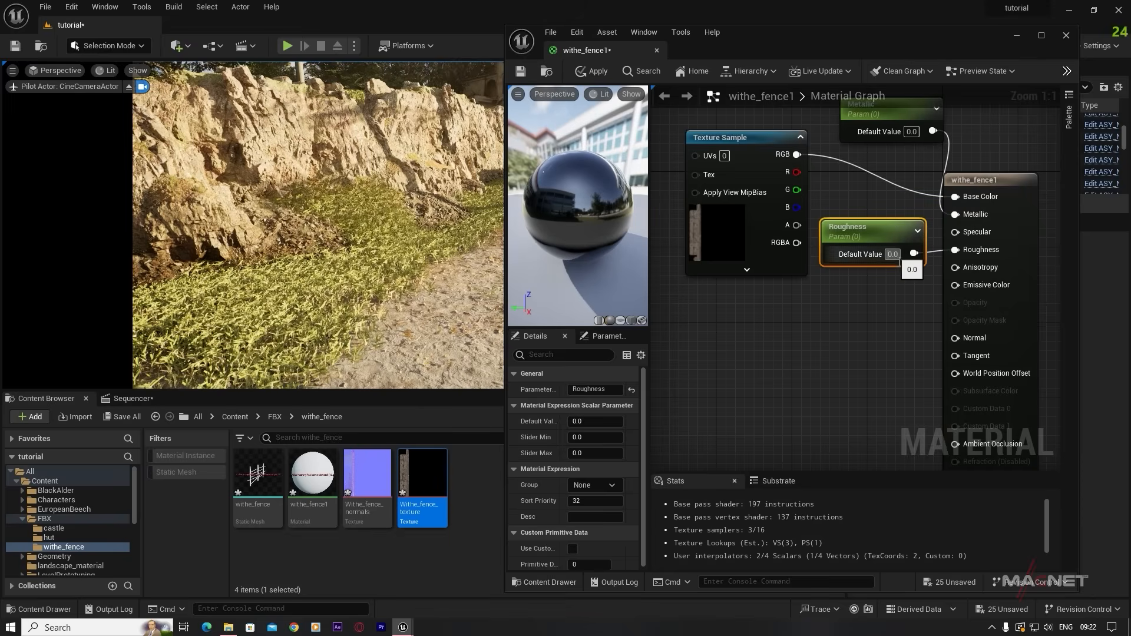
pyautogui.write('1')
pyautogui.click(828, 212)
# - Add the Withe_fence_normals texture to the graph, connect it to Normal and apply the material changes
pyautogui.moveTo(359, 480); pyautogui.dragTo(682, 318)
pyautogui.moveTo(790, 343); pyautogui.dragTo(965, 338)
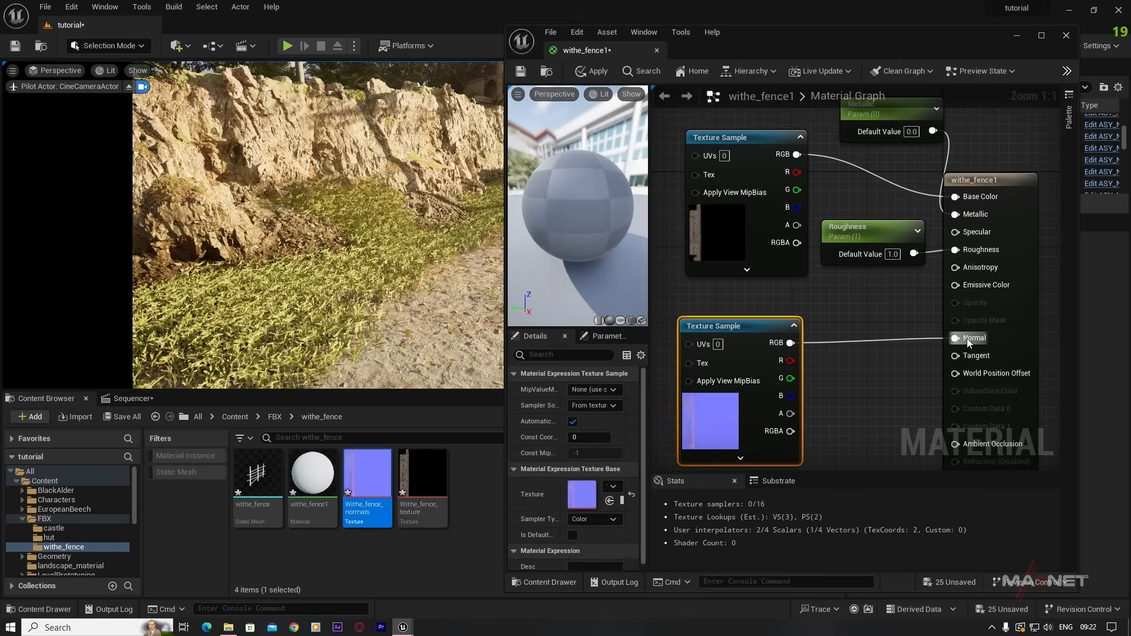
pyautogui.click(597, 72)
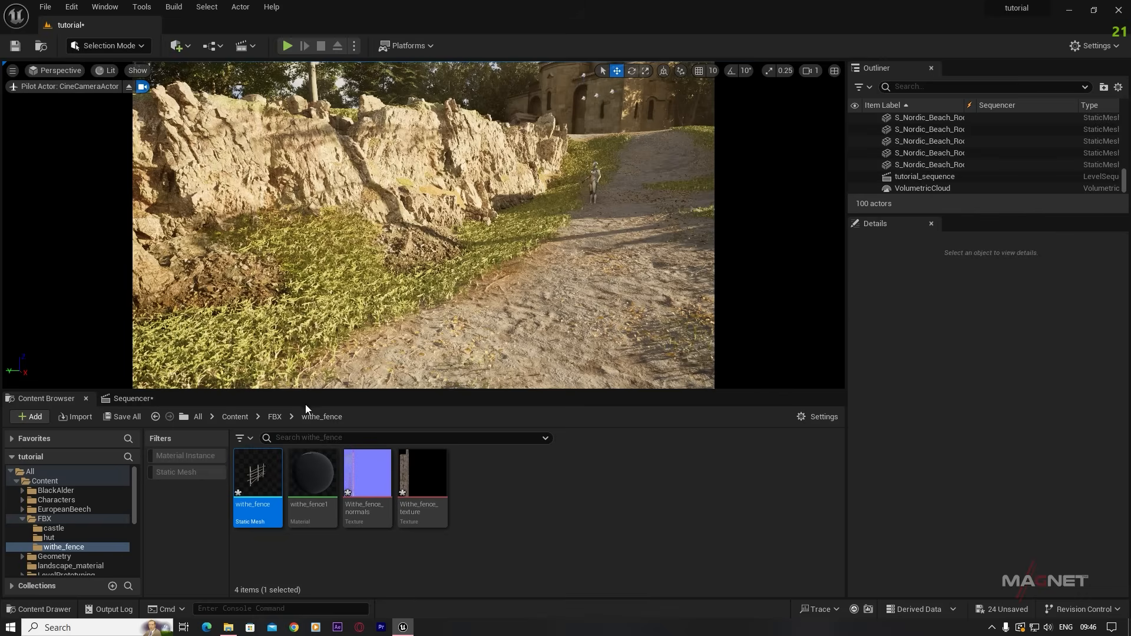
# - Place the withe_fence mesh at the path's grassy edge, scale it uniformly to about 4.33 and raise it above the ground
pyautogui.click(255, 480)
pyautogui.moveTo(274, 440); pyautogui.dragTo(429, 328)
pyautogui.press('w')
pyautogui.moveTo(528, 317)
pyautogui.mouseDown(button='right')
pyautogui.moveTo(501, 354)
pyautogui.moveTo(518, 324)
pyautogui.mouseUp(button='right')
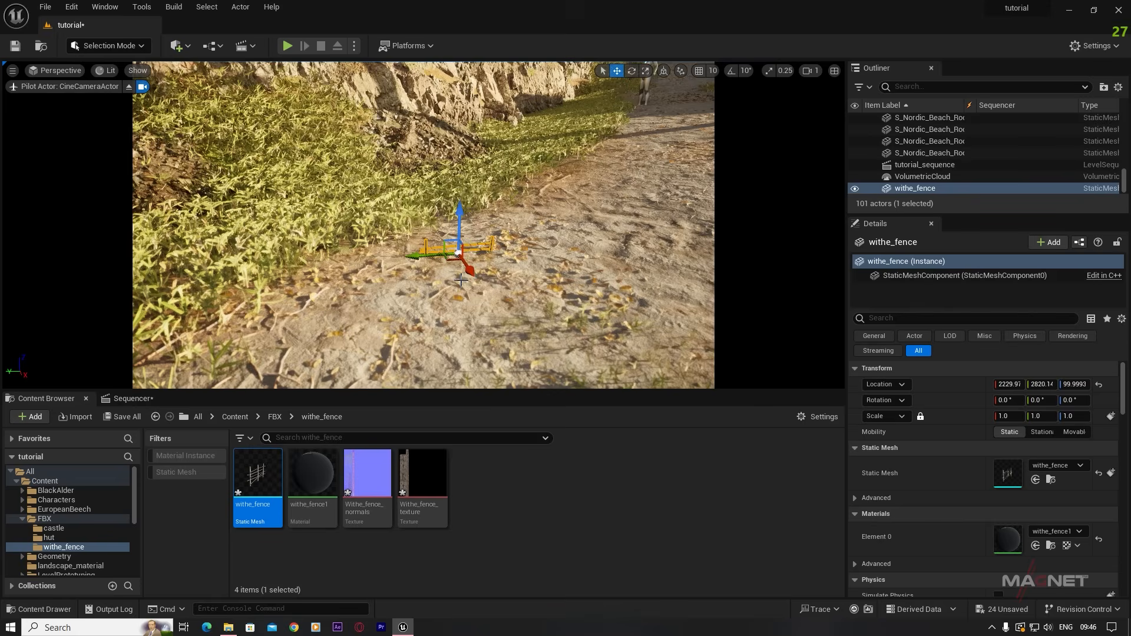
pyautogui.press('e')
pyautogui.press('r')
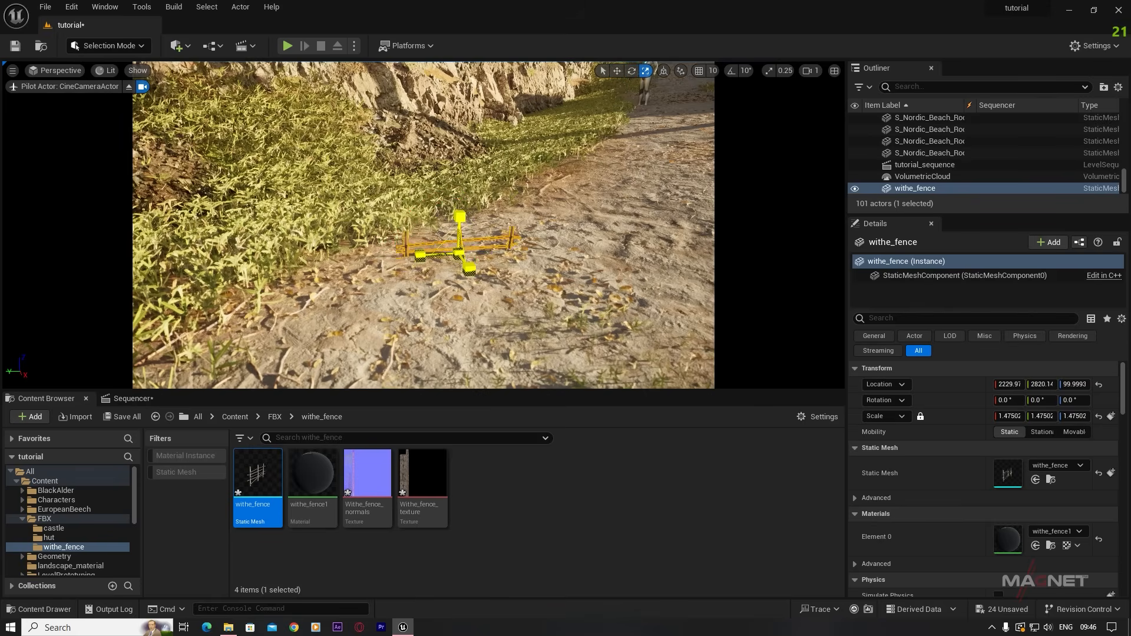
pyautogui.moveTo(460, 217); pyautogui.dragTo(469, 154)
pyautogui.press('w')
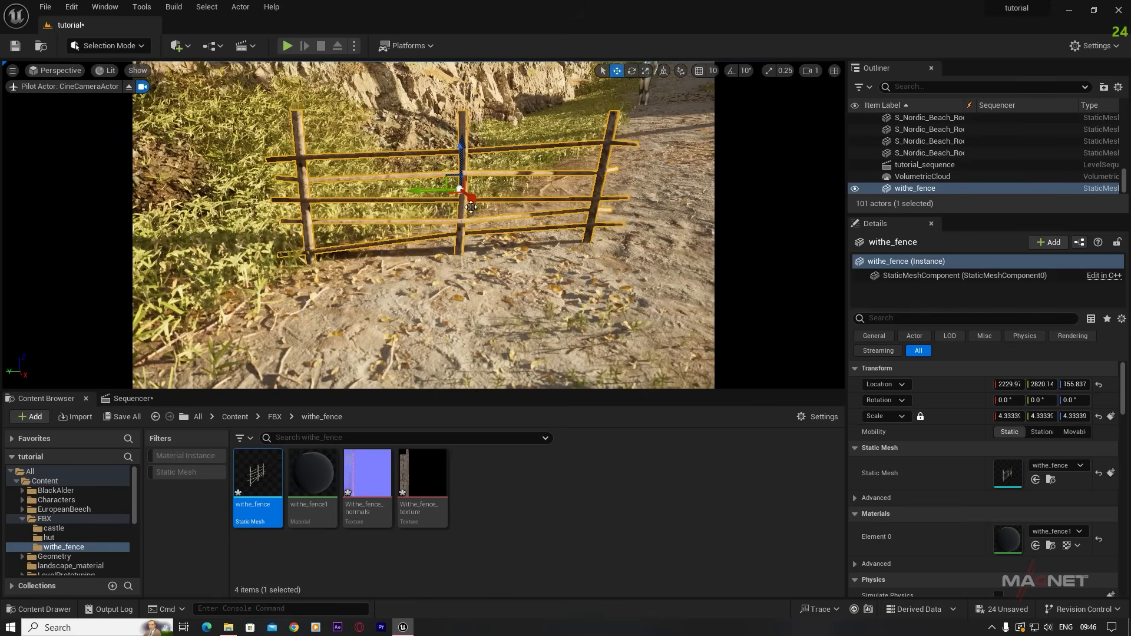
# - Rotate the fence panel about -37° around its vertical axis to follow the path
pyautogui.moveTo(510, 258)
pyautogui.mouseDown(button='right')
pyautogui.moveTo(518, 263)
pyautogui.moveTo(517, 247)
pyautogui.moveTo(524, 257)
pyautogui.moveTo(513, 259)
pyautogui.mouseUp(button='right')
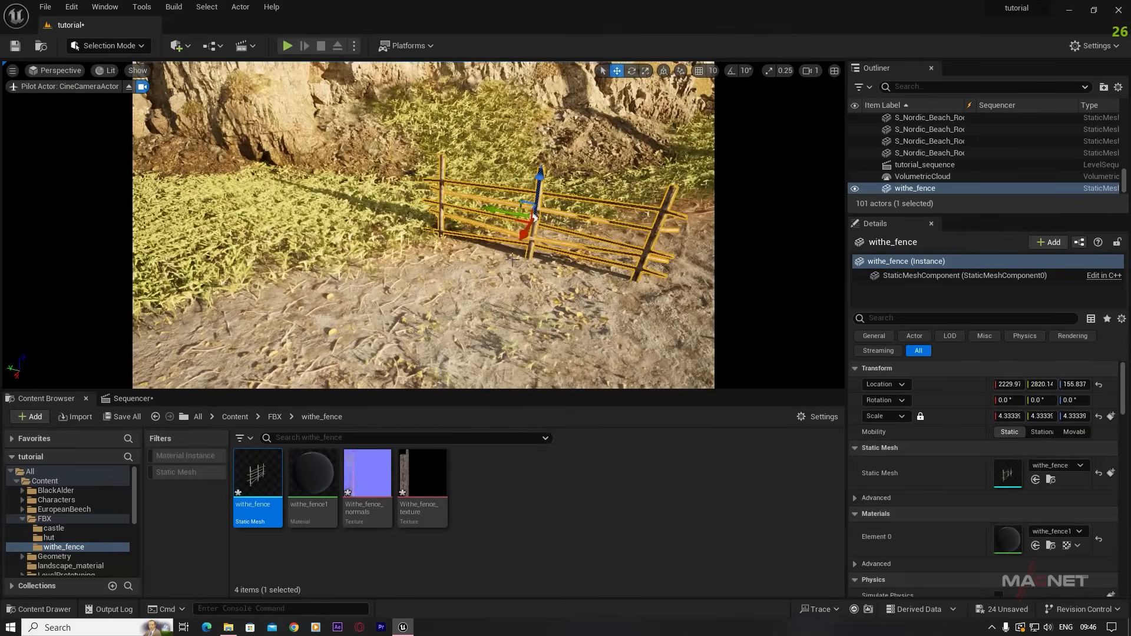
pyautogui.press('e')
pyautogui.moveTo(546, 250); pyautogui.dragTo(590, 254)
pyautogui.moveTo(589, 254); pyautogui.dragTo(630, 244, button='right')
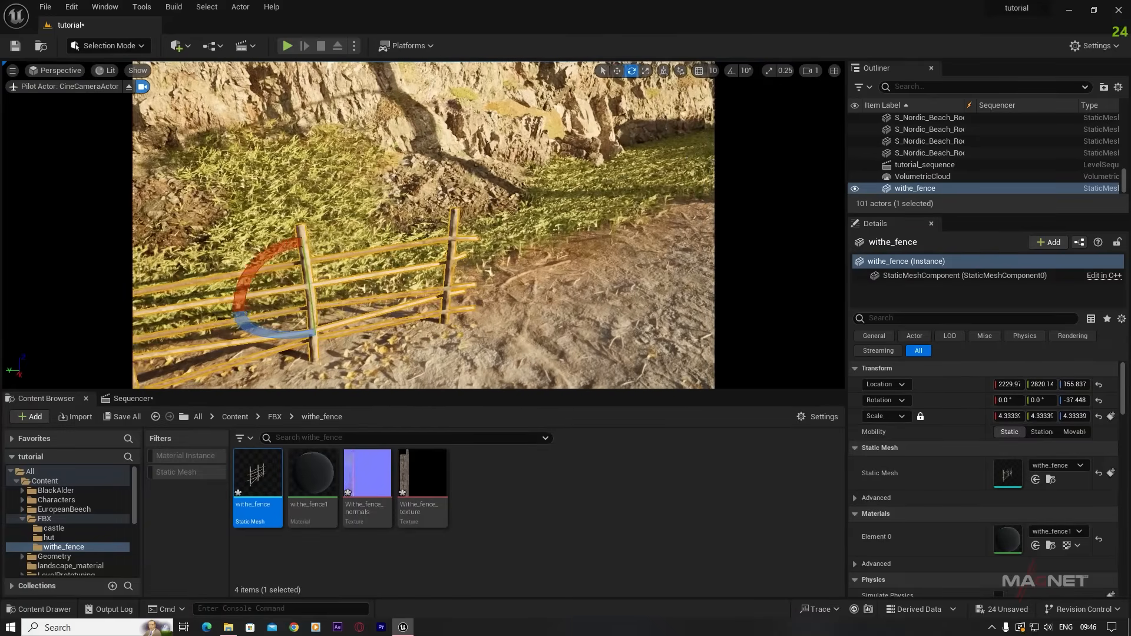
# - Duplicate the fence panel, line the copy up further along the path and tilt it about 4.3° to match the slope
pyautogui.press('w')
pyautogui.keyDown('alt'); pyautogui.moveTo(251, 308); pyautogui.dragTo(575, 185); pyautogui.keyUp('alt')
pyautogui.press('e')
pyautogui.press('w')
pyautogui.moveTo(568, 260); pyautogui.dragTo(684, 262, button='right')
pyautogui.moveTo(518, 290); pyautogui.dragTo(518, 283, button='right')
pyautogui.press('s')
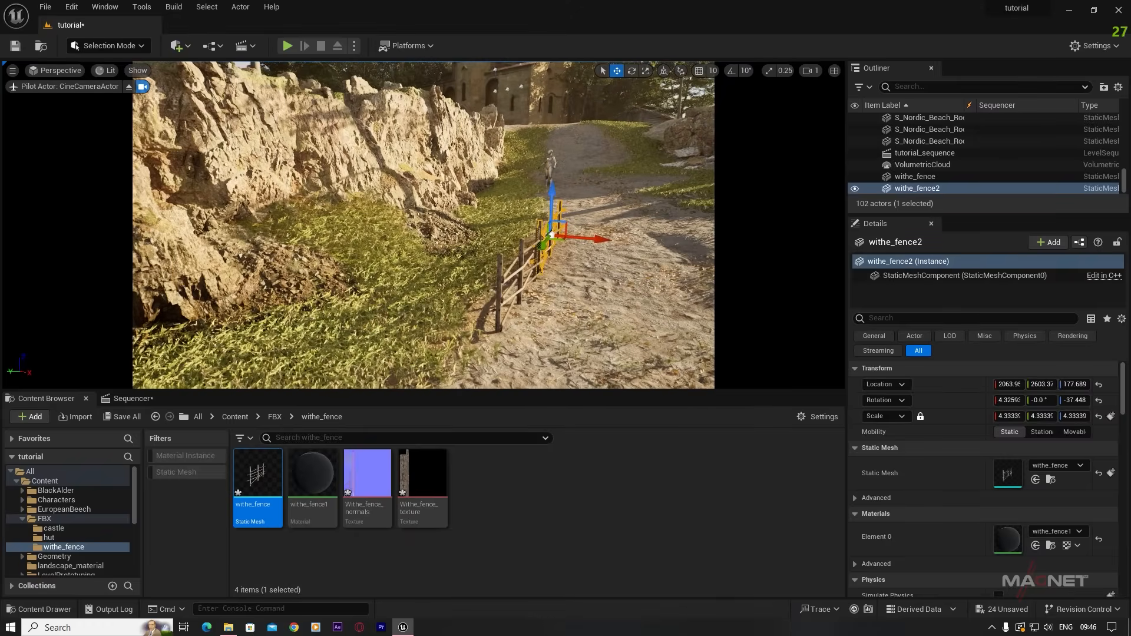
# - Delete both fence panels from the level
pyautogui.click(518, 281)
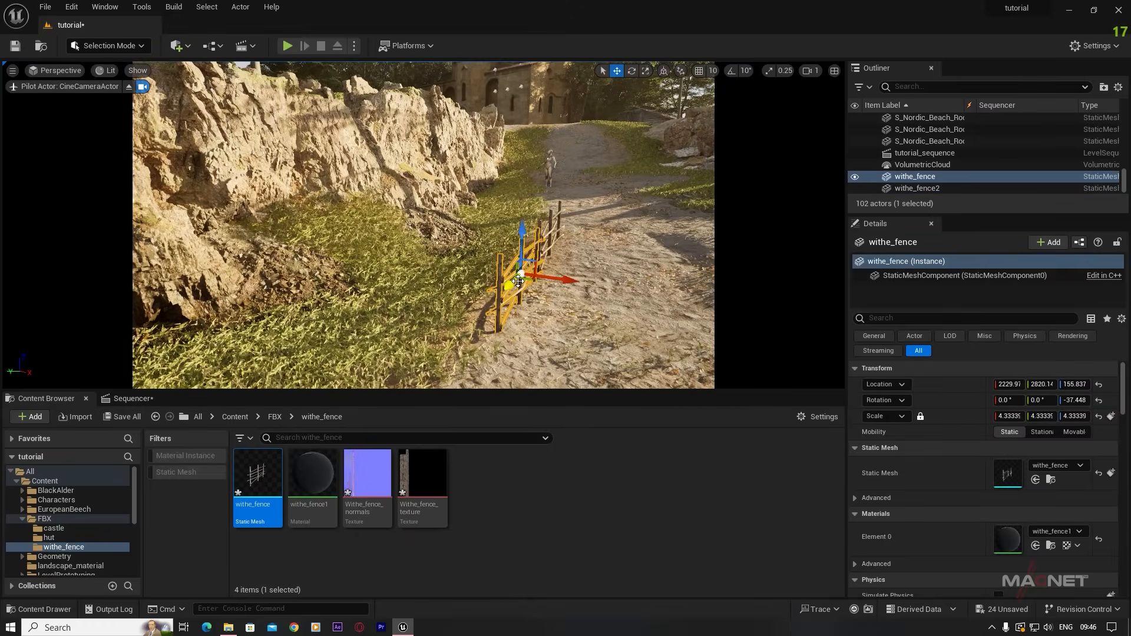
pyautogui.press('Delete')
pyautogui.click(541, 235)
pyautogui.press('Delete')
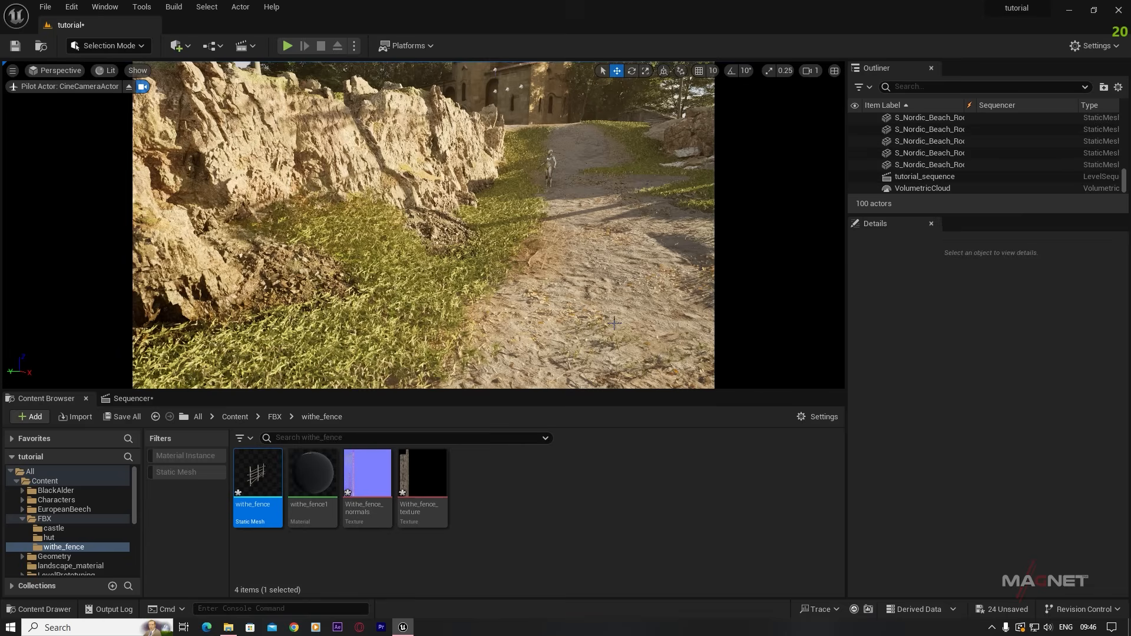
# - Switch to Landscape mode and bring up its Splines management tool
pyautogui.click(134, 52)
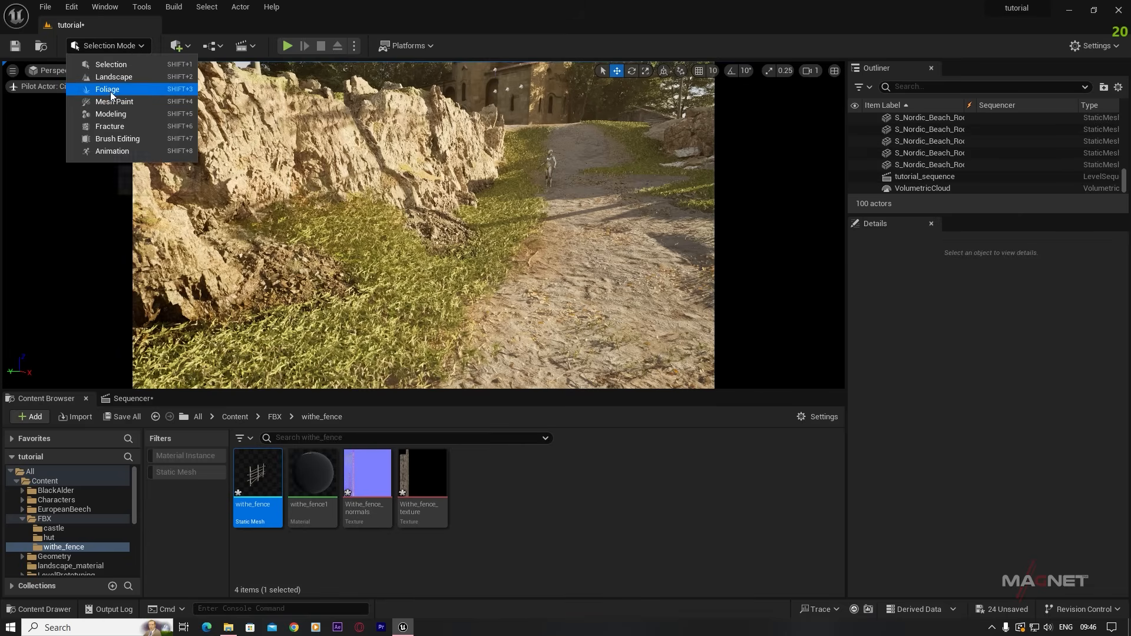
pyautogui.press('Escape')
pyautogui.hotkey('shift', '2')
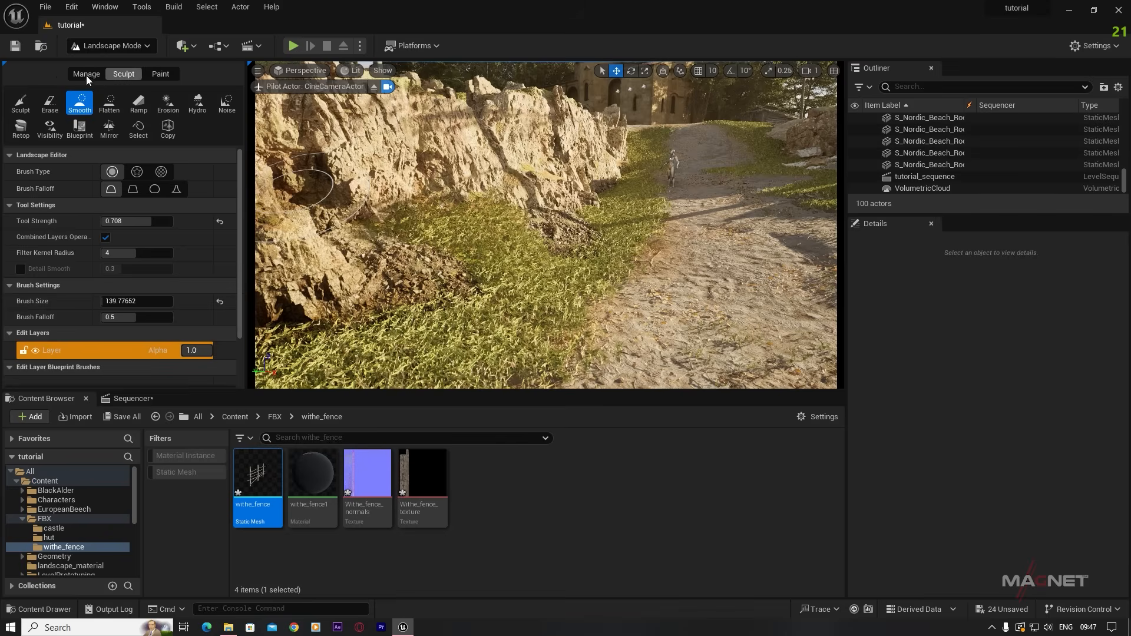
pyautogui.click(92, 75)
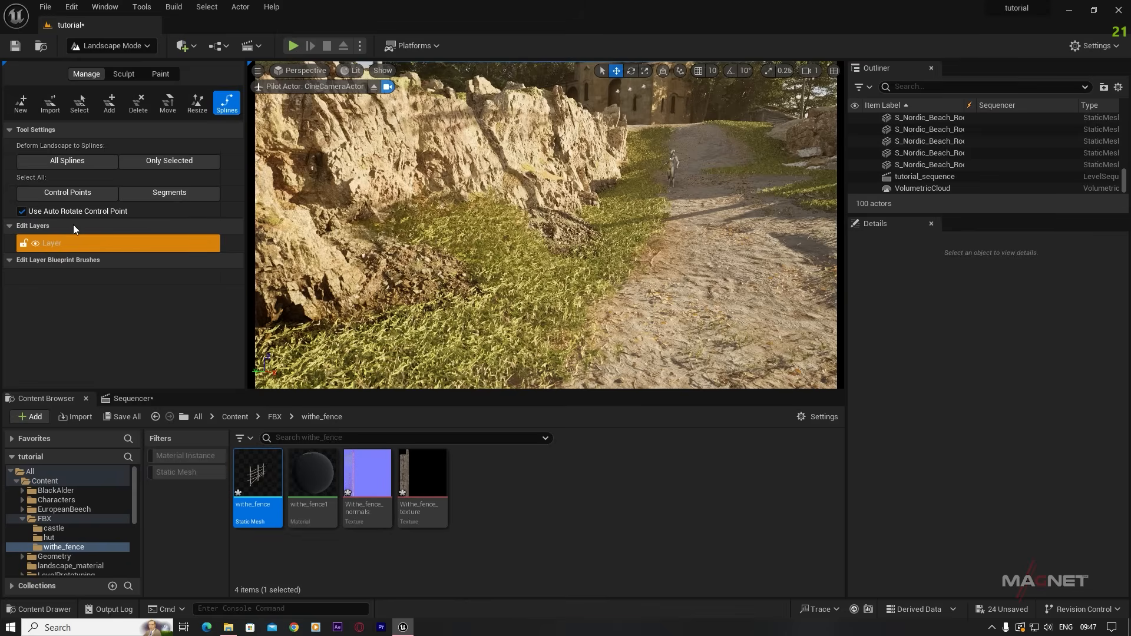
# - Create a new landscape edit layer and rename it fence
pyautogui.click(112, 239)
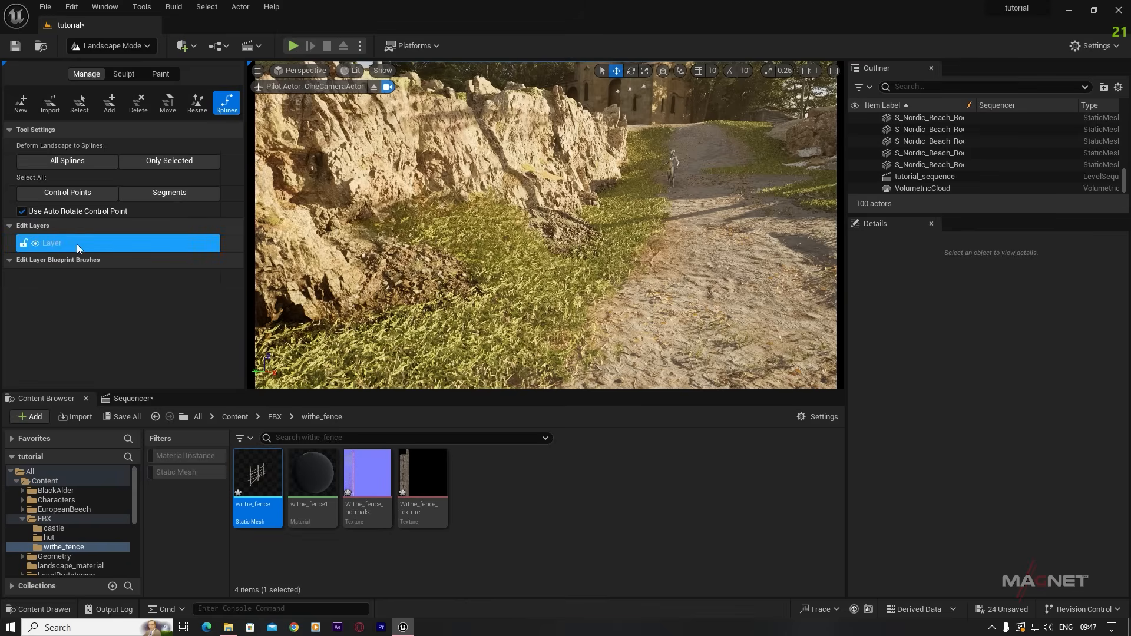
pyautogui.rightClick(72, 244)
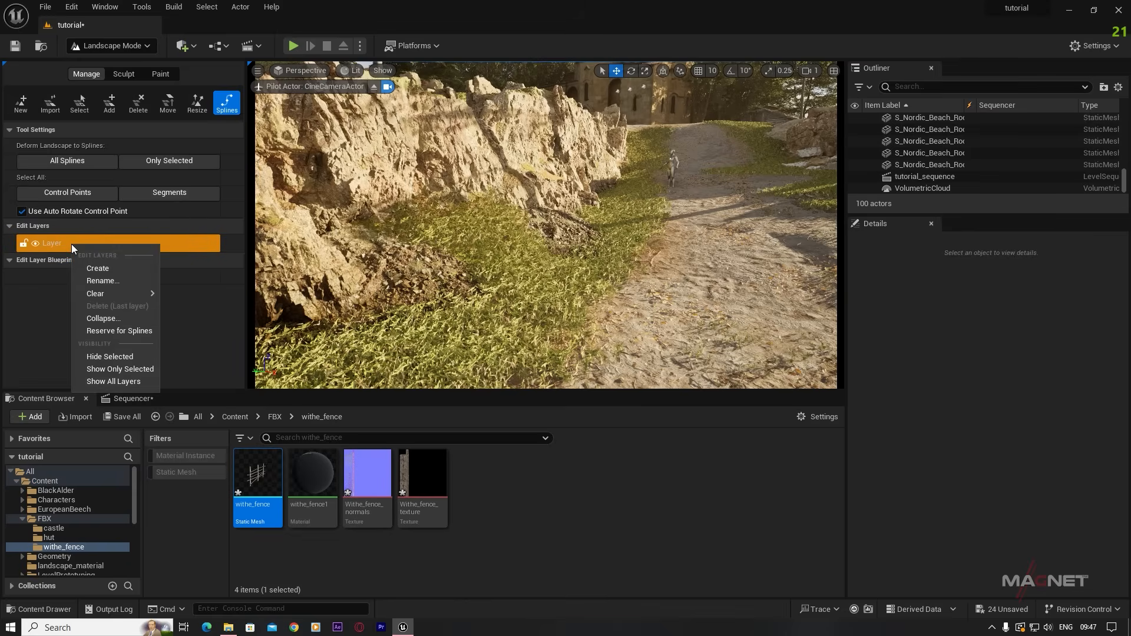
pyautogui.click(111, 267)
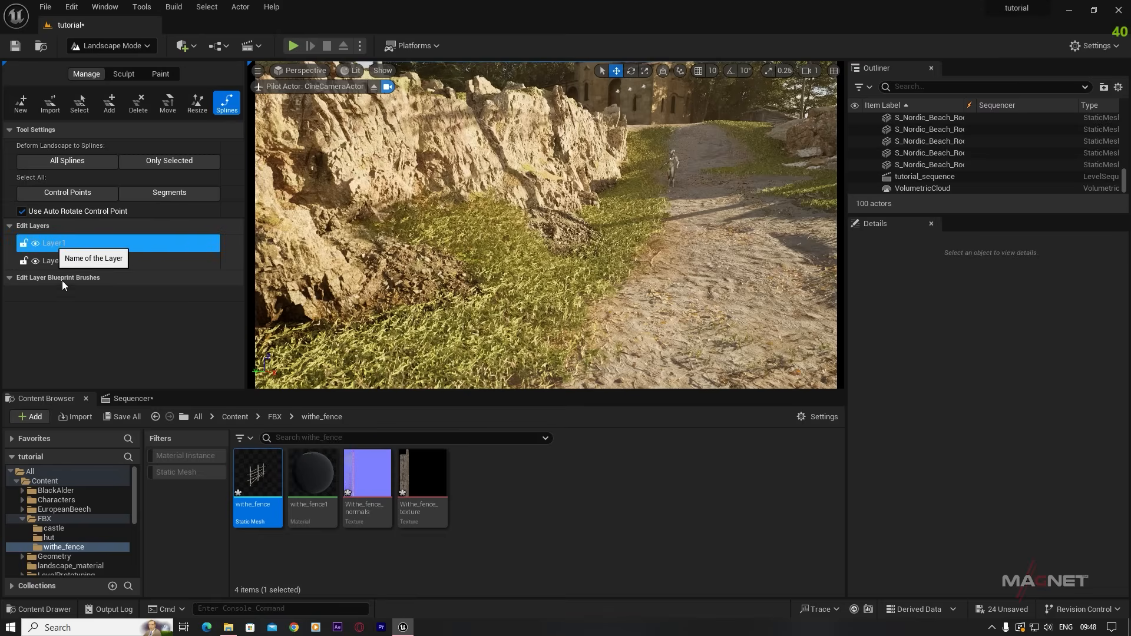
pyautogui.rightClick(65, 243)
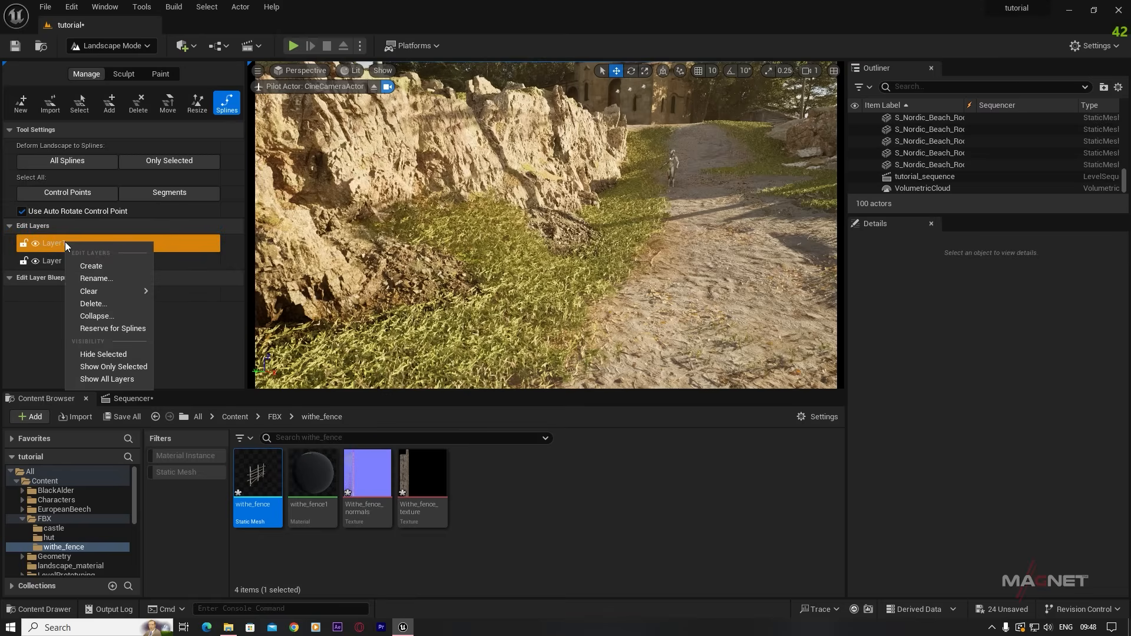
pyautogui.click(97, 279)
pyautogui.write('fence')
pyautogui.press('Return')
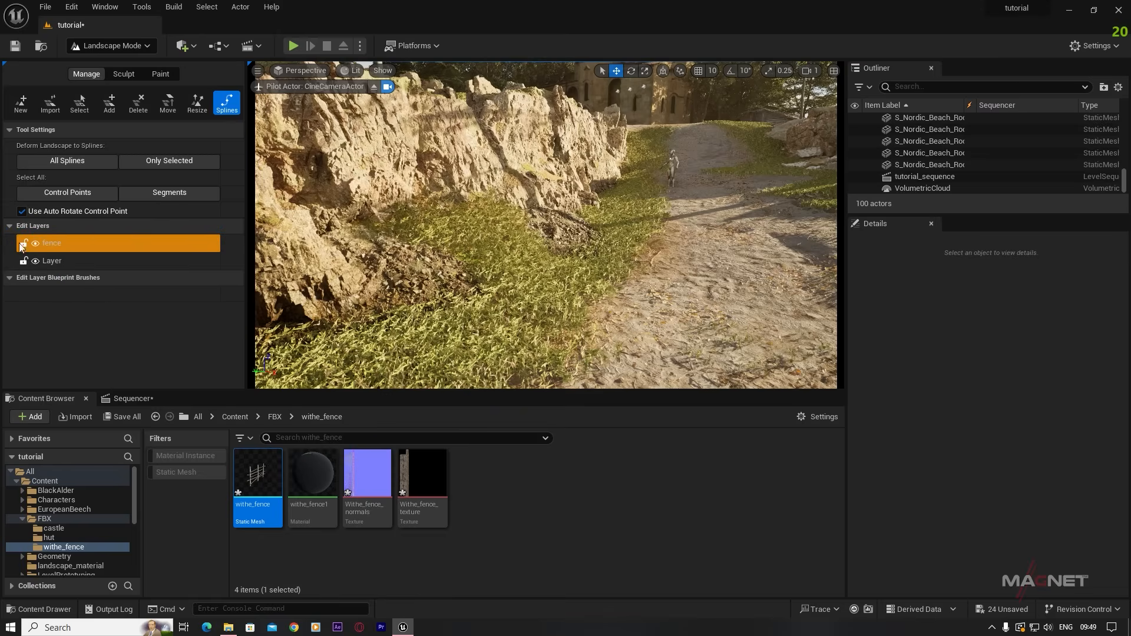
# - Reserve the fence edit layer for splines and accept clearing its content
pyautogui.rightClick(64, 242)
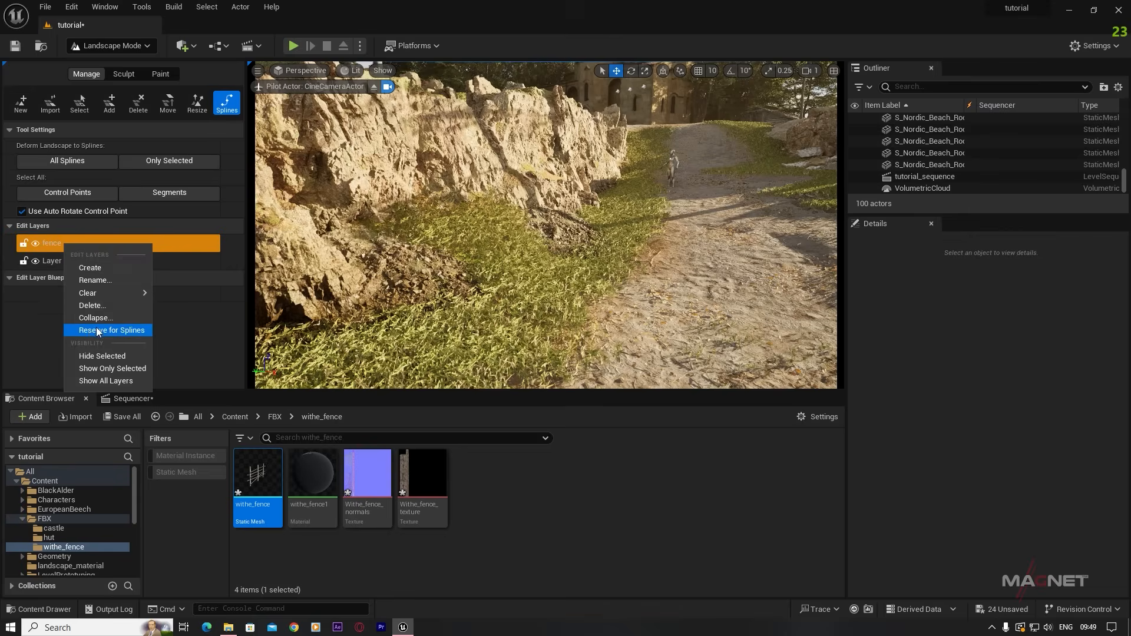
pyautogui.click(118, 331)
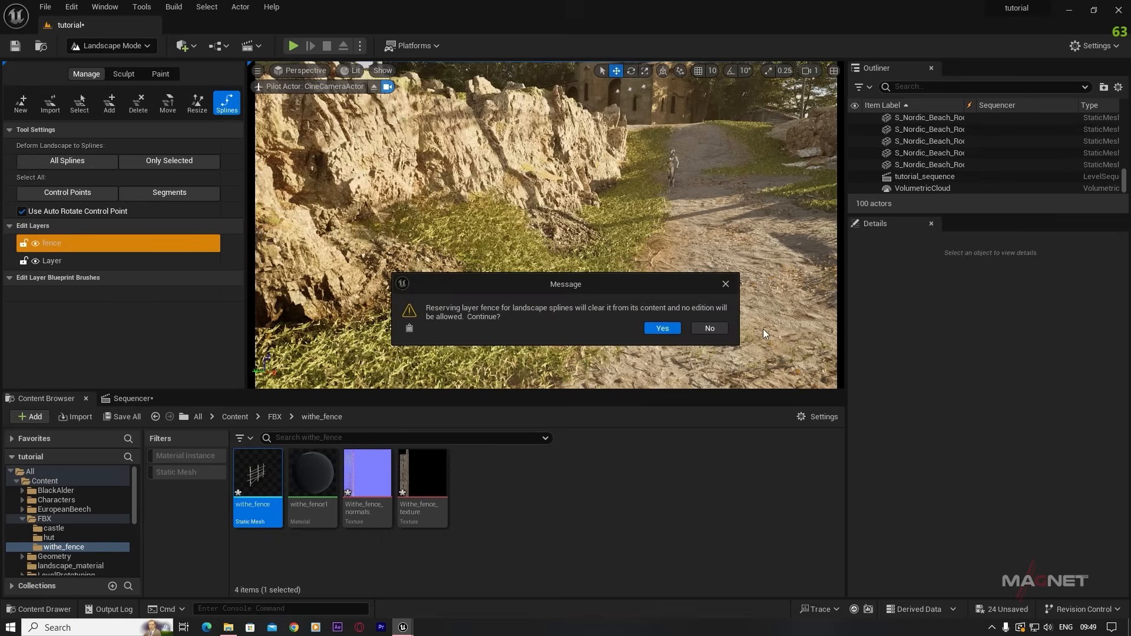
pyautogui.click(661, 328)
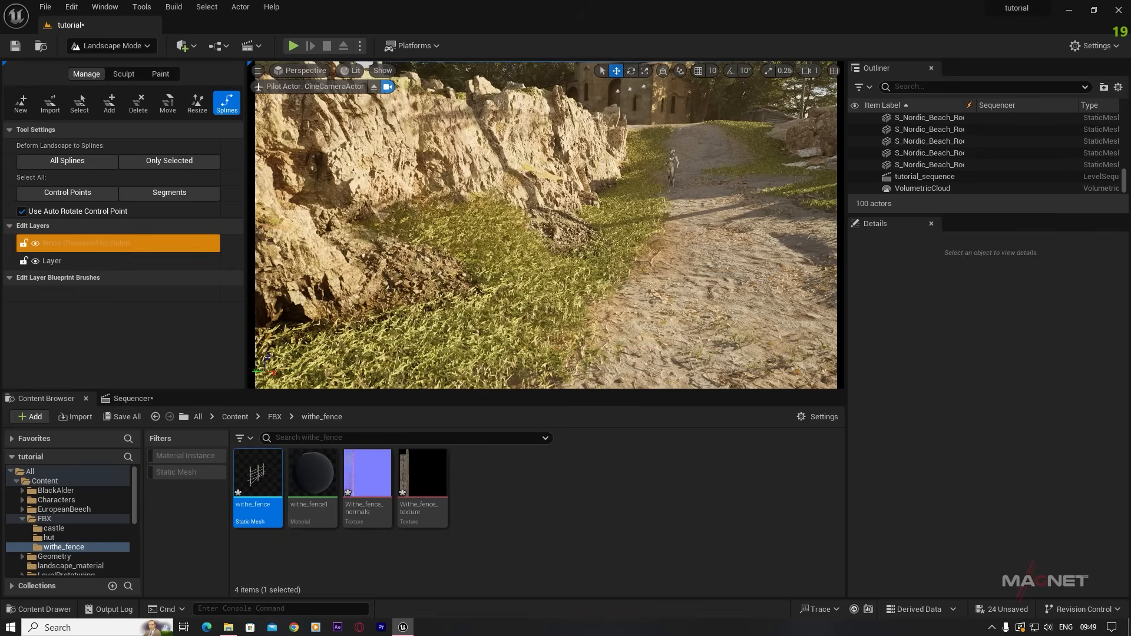
# - Place three connected landscape spline control points along the path's grassy edge toward the castle, nudging the second and third into position
pyautogui.moveTo(546, 225); pyautogui.dragTo(511, 275, button='right')
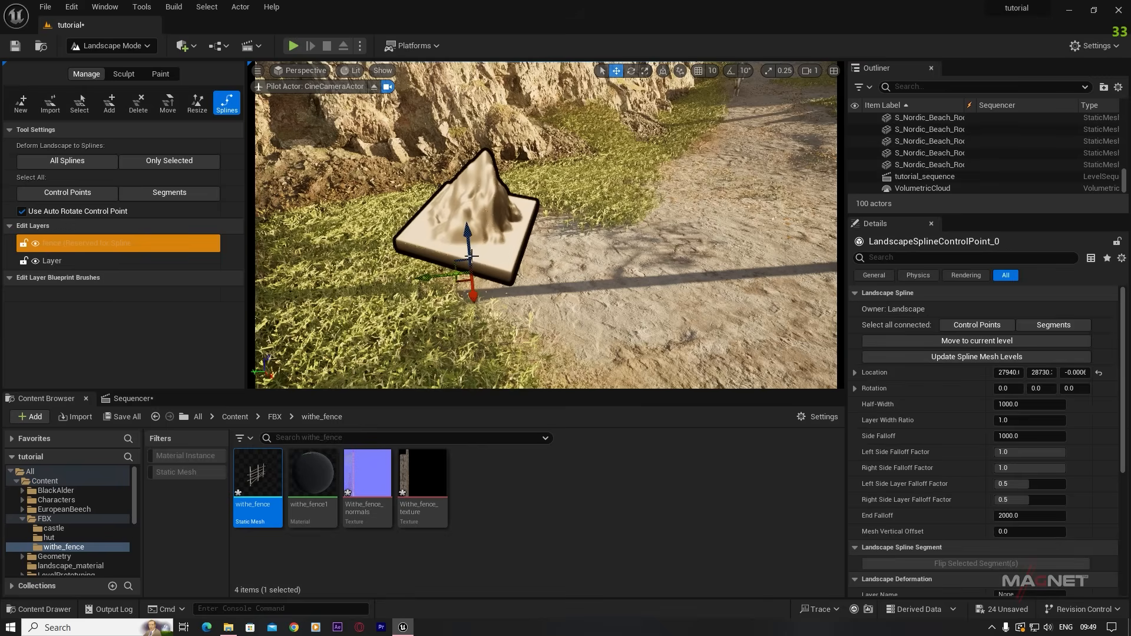
pyautogui.keyDown('ctrl'); pyautogui.click(668, 159); pyautogui.keyUp('ctrl')
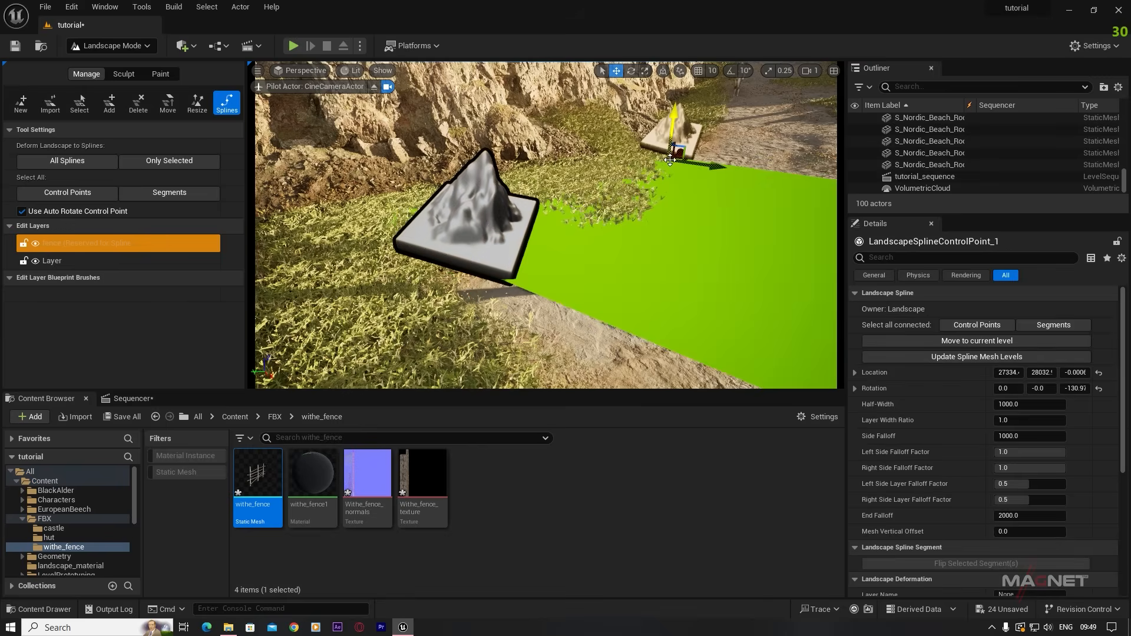
pyautogui.moveTo(721, 167); pyautogui.dragTo(715, 166)
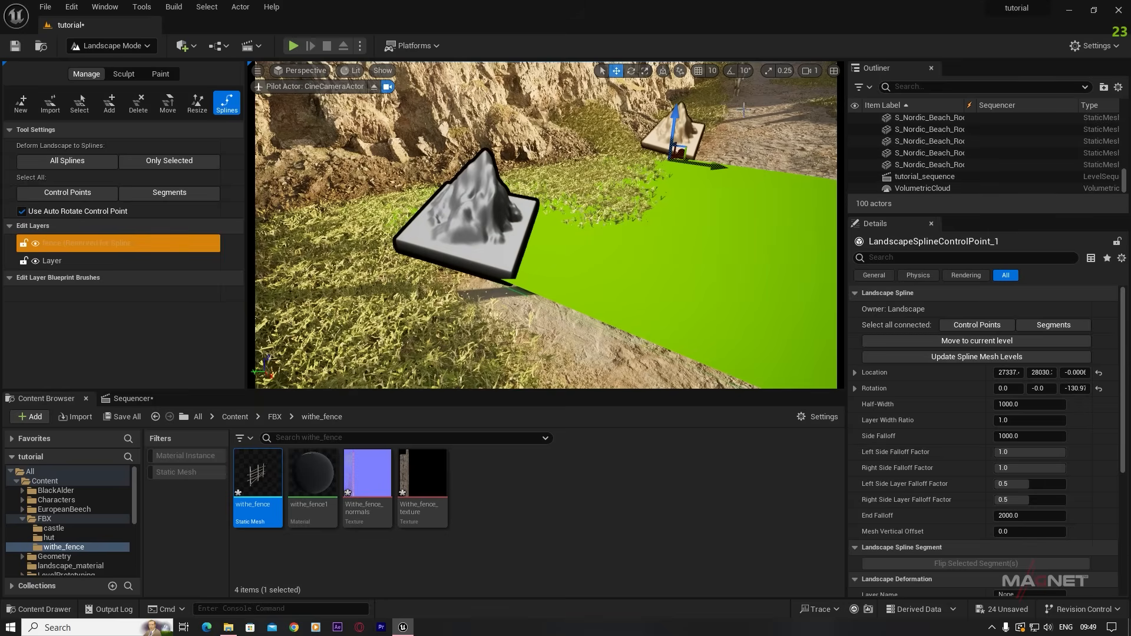
pyautogui.keyDown('ctrl'); pyautogui.click(730, 95); pyautogui.keyUp('ctrl')
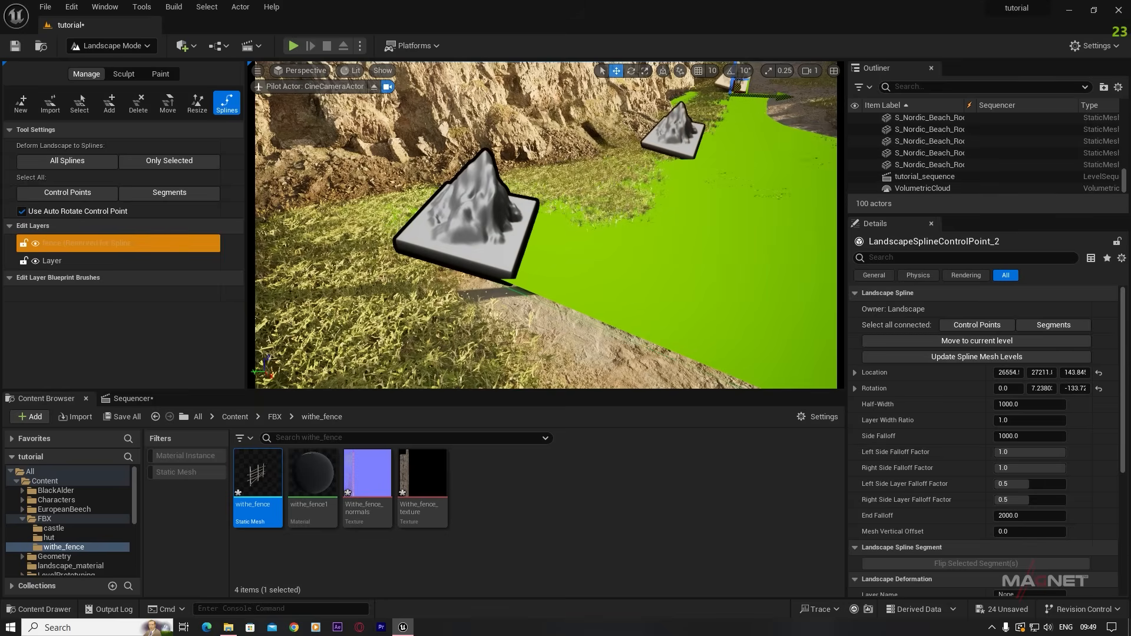
pyautogui.moveTo(741, 89); pyautogui.dragTo(742, 85)
pyautogui.scroll(-5, 721, 174)
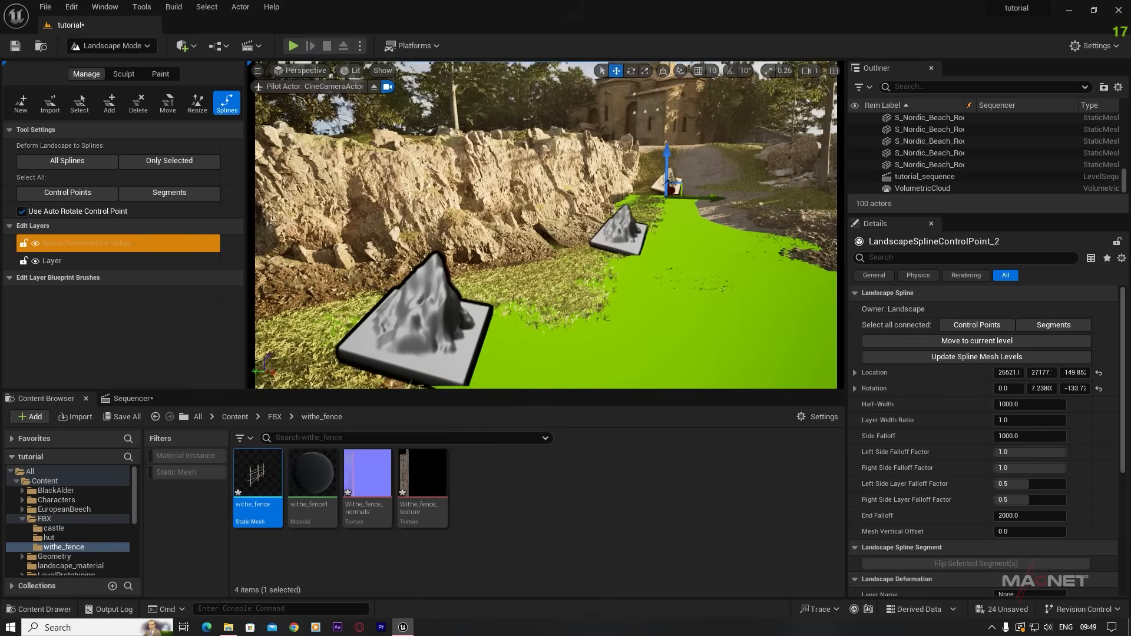
# - Add a fourth spline control point farther toward the castle and select all connected segments
pyautogui.keyDown('ctrl'); pyautogui.click(648, 178); pyautogui.keyUp('ctrl')
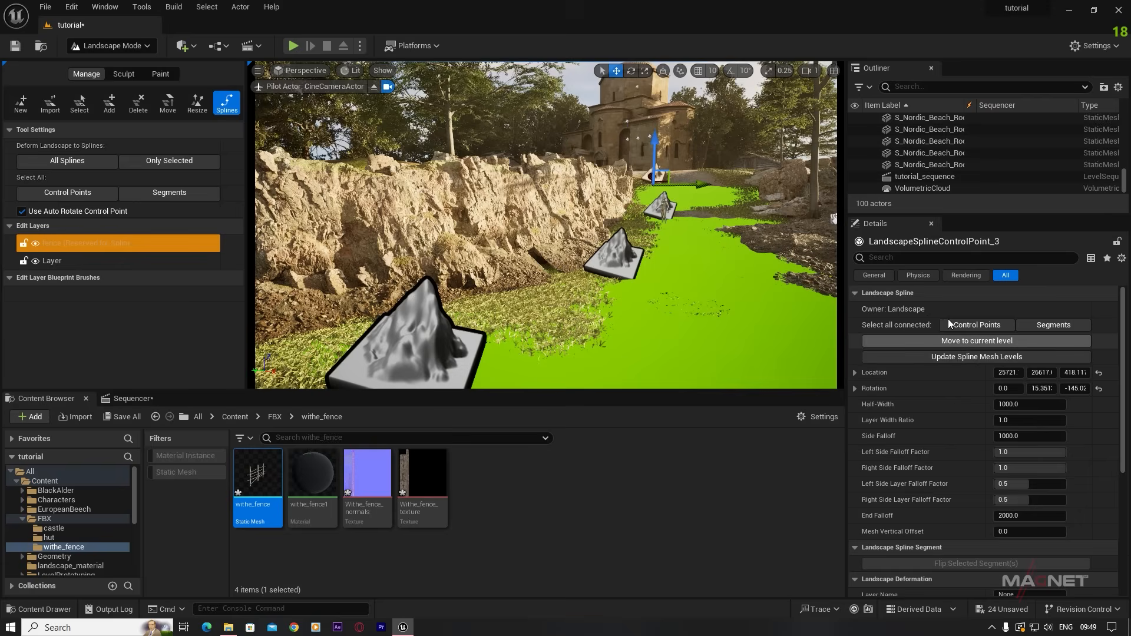
pyautogui.click(1061, 325)
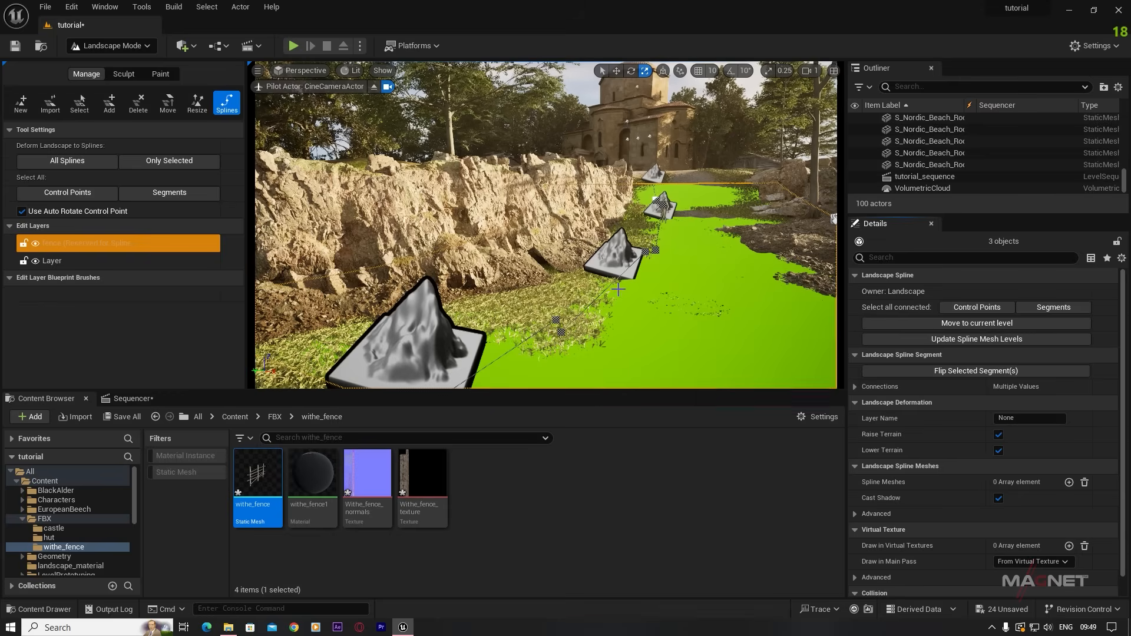
# - Add one spline mesh entry to the selected segments, assign the withe_fence static mesh to it and inspect the resulting fence
pyautogui.scroll(-1, 910, 444)
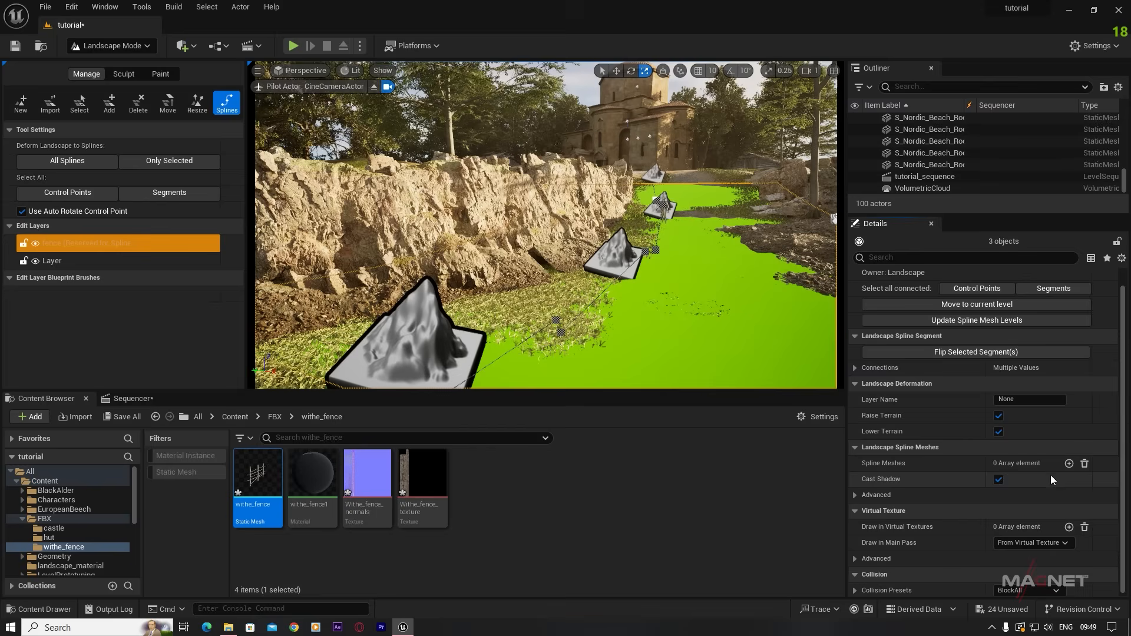
pyautogui.click(1070, 464)
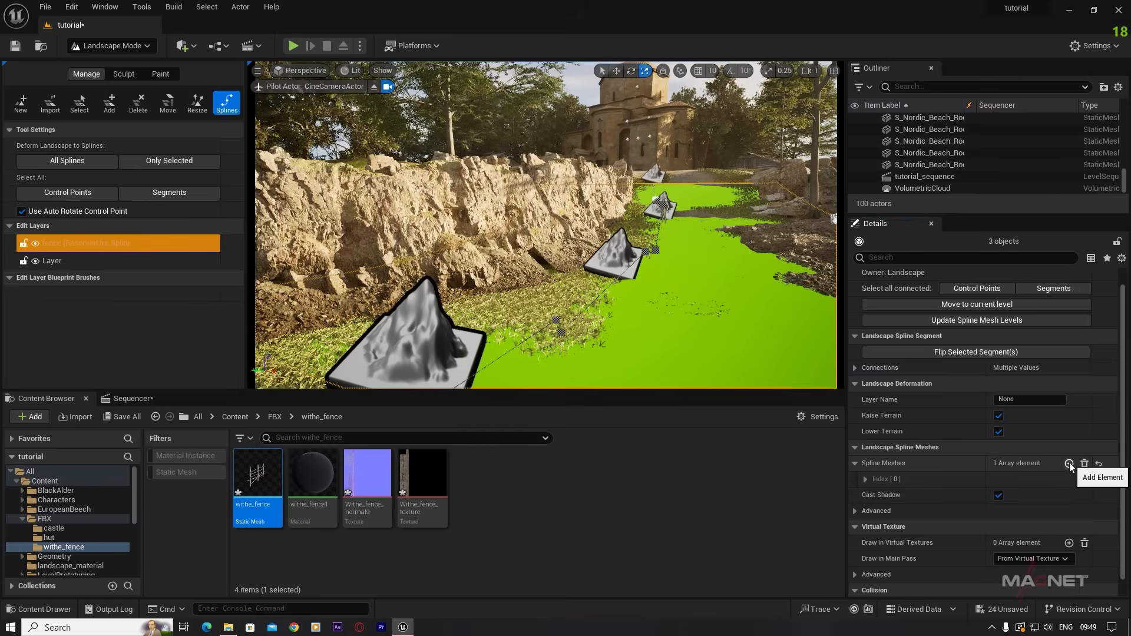
pyautogui.click(867, 479)
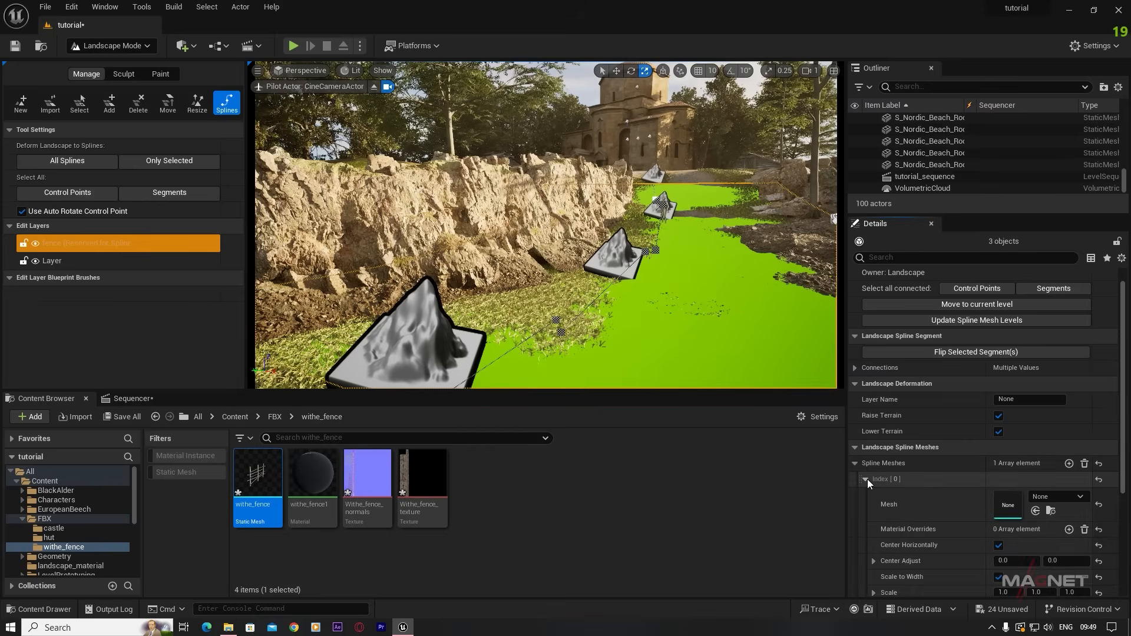
pyautogui.click(866, 479)
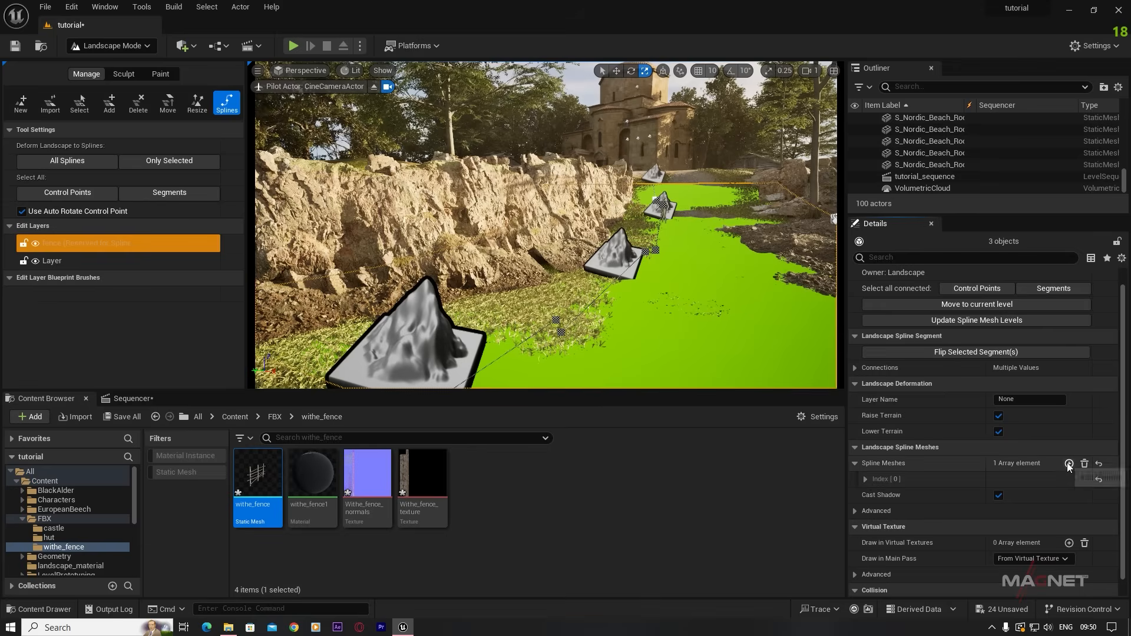
pyautogui.click(867, 479)
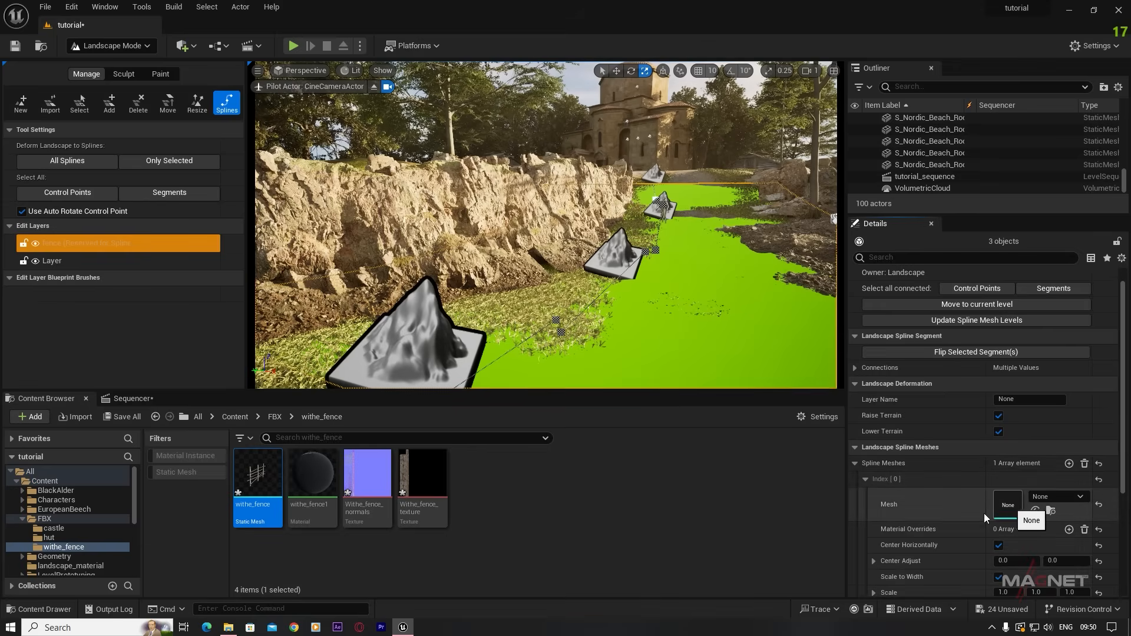
pyautogui.moveTo(251, 476)
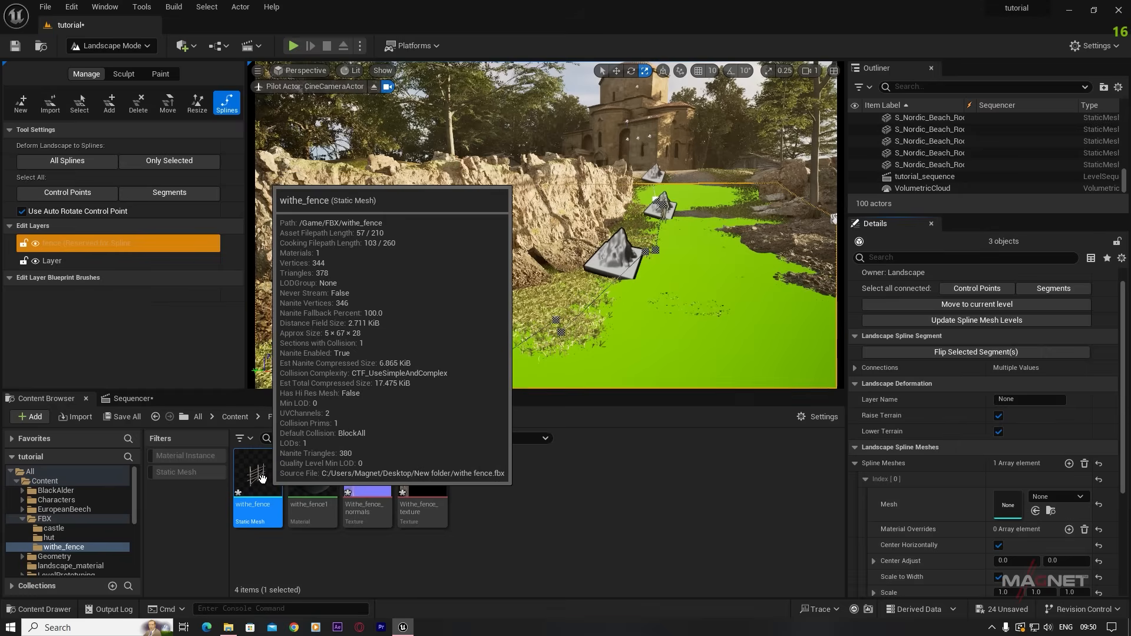
pyautogui.moveTo(256, 478); pyautogui.dragTo(1007, 502)
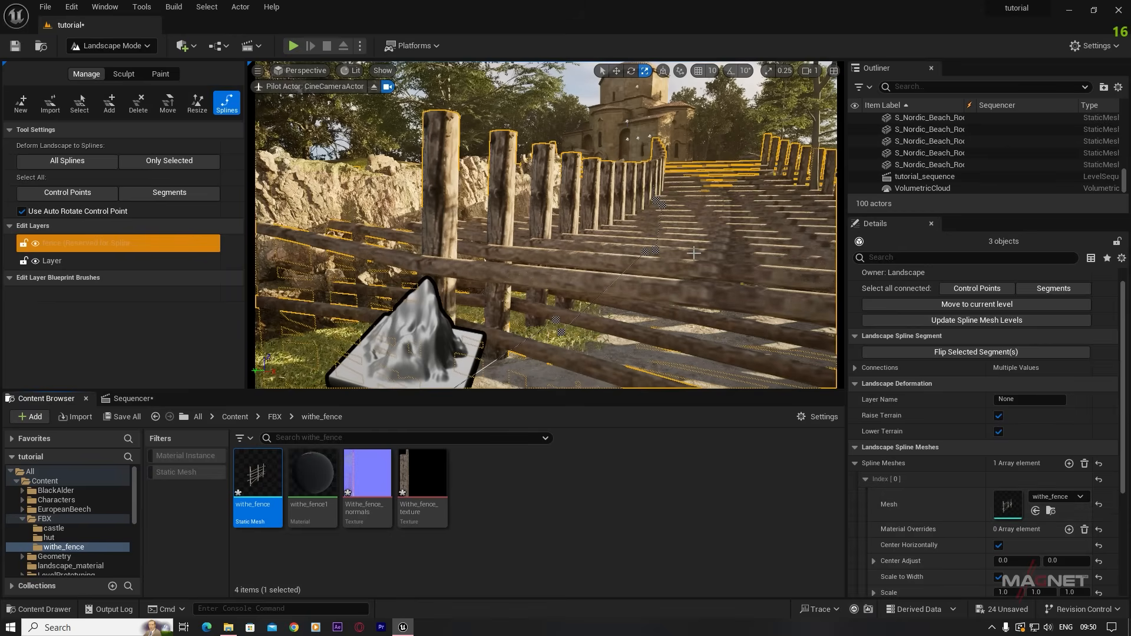
pyautogui.moveTo(694, 254); pyautogui.dragTo(658, 273, button='right')
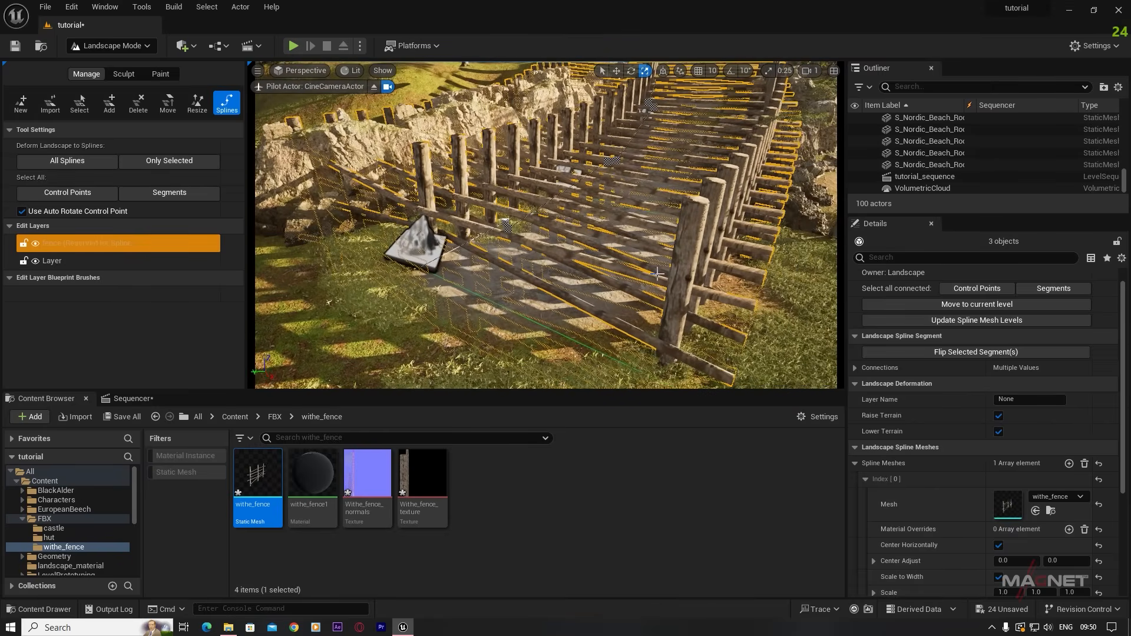
pyautogui.moveTo(546, 287); pyautogui.dragTo(519, 295, button='right')
pyautogui.moveTo(442, 238); pyautogui.dragTo(442, 238, button='right')
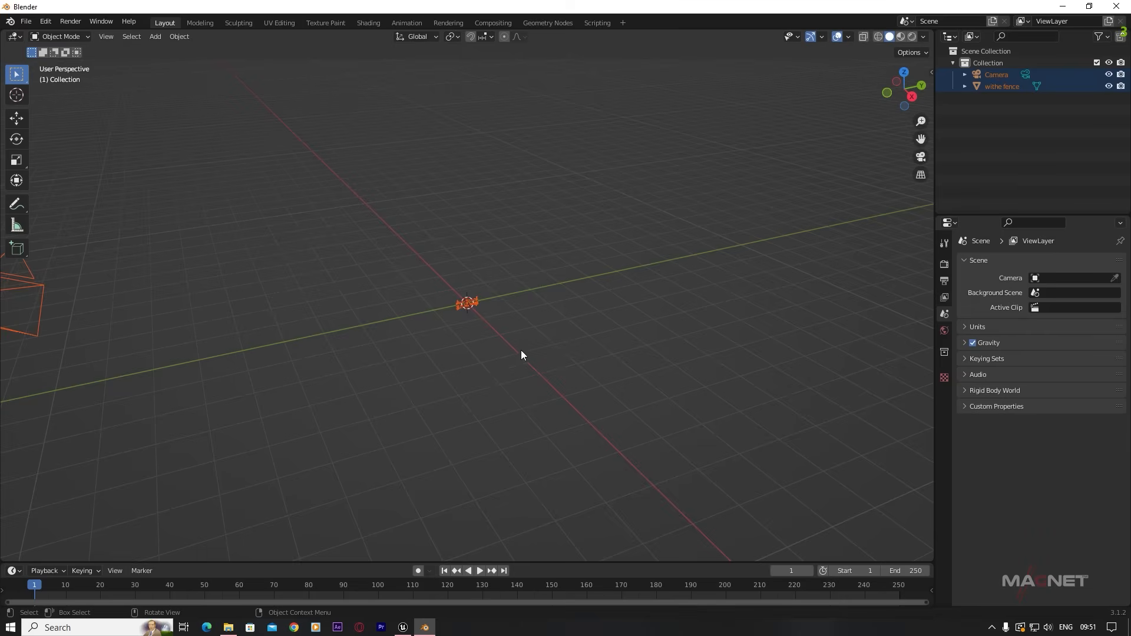
# - Raise the withe fence object about 0.127 m along Z and rotate it about 90° around the Z axis
pyautogui.scroll(11, 447, 333)
pyautogui.click(502, 305)
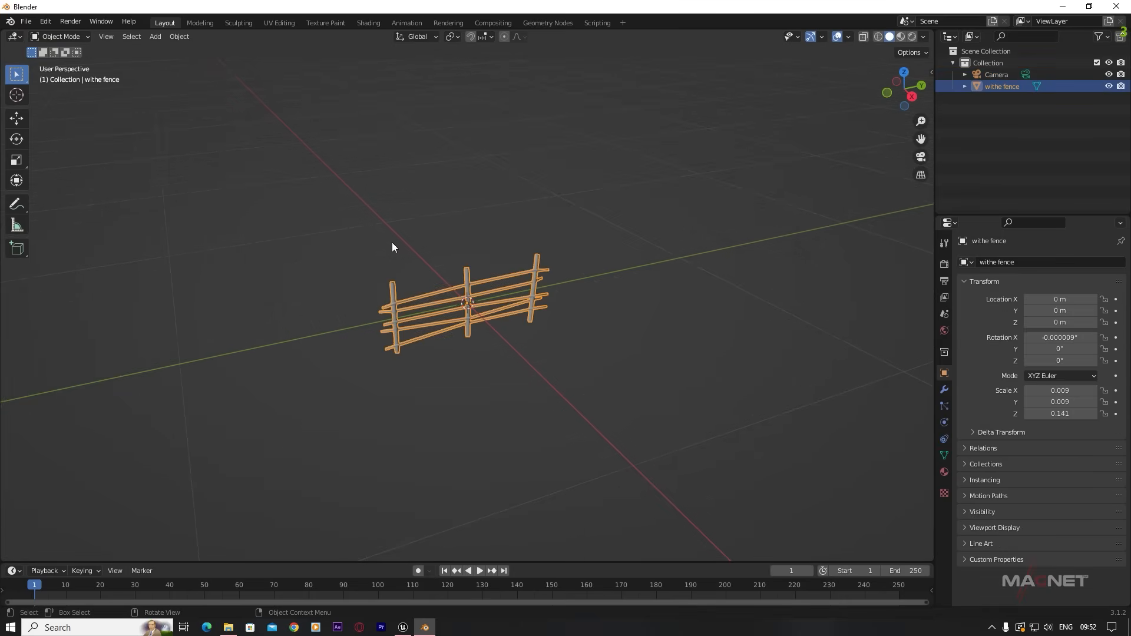
pyautogui.click(17, 121)
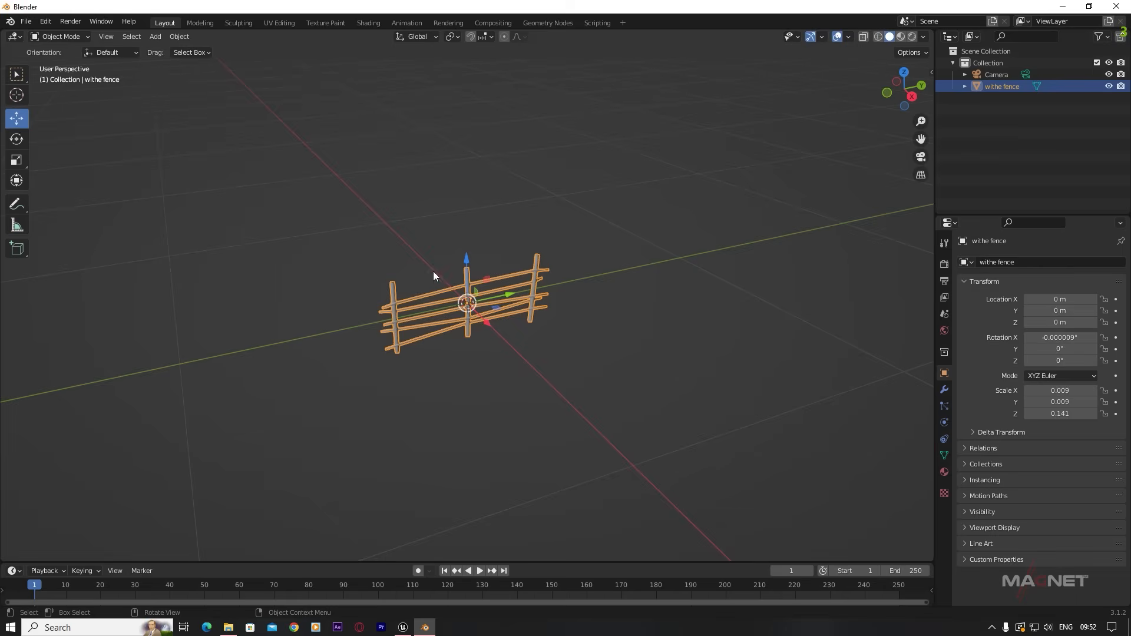
pyautogui.moveTo(467, 263); pyautogui.dragTo(461, 224)
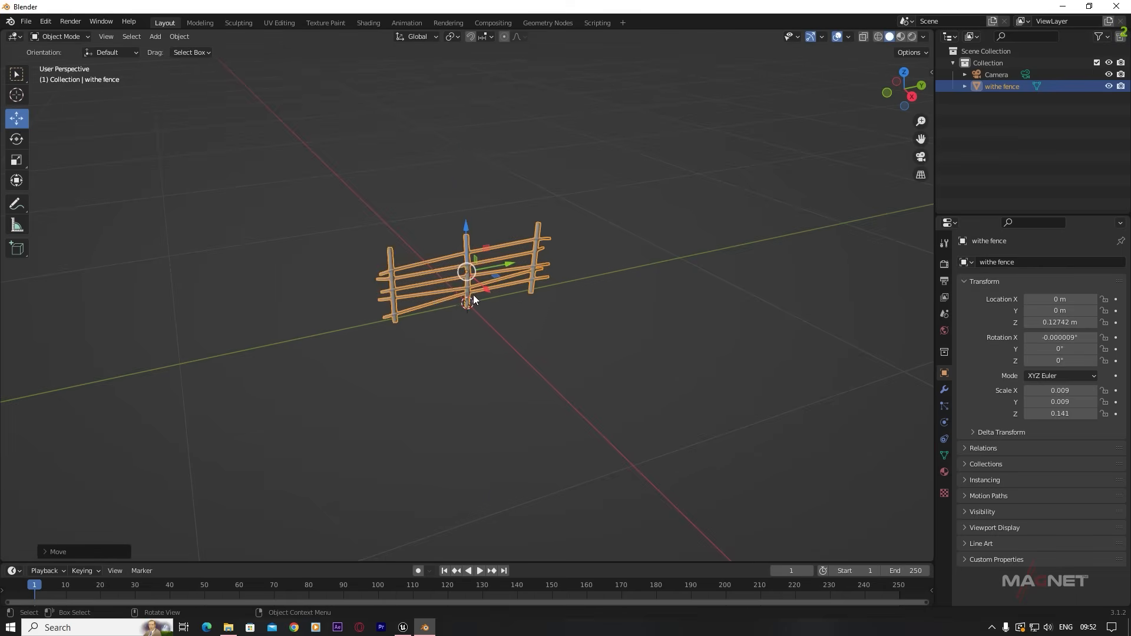
pyautogui.click(17, 139)
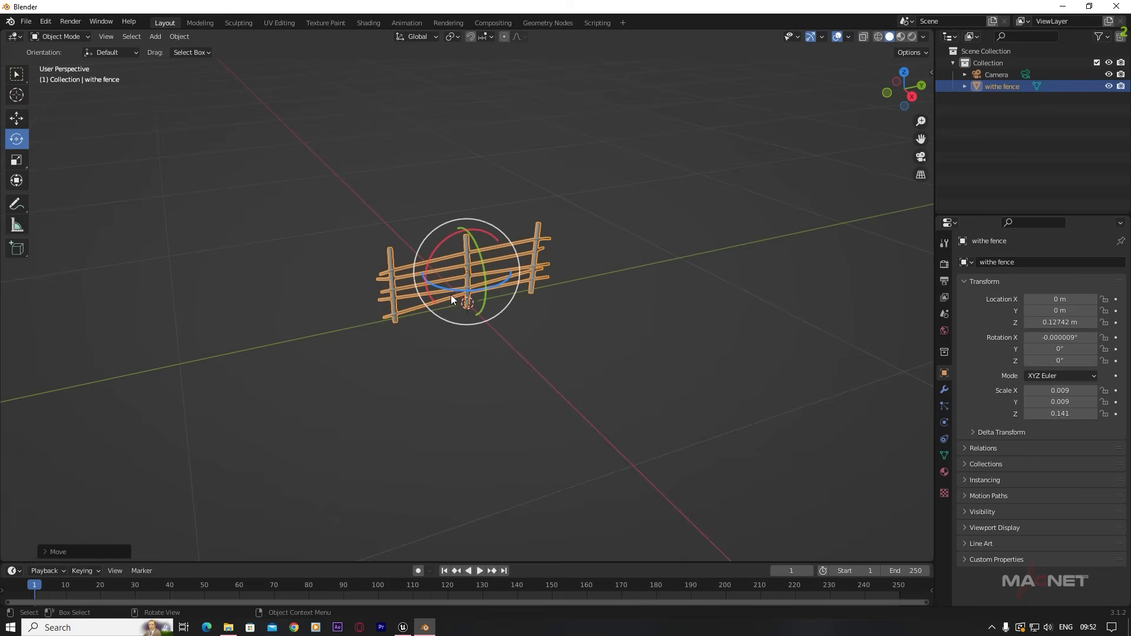
pyautogui.moveTo(440, 286); pyautogui.dragTo(478, 294)
pyautogui.moveTo(507, 368); pyautogui.dragTo(426, 366, button='middle')
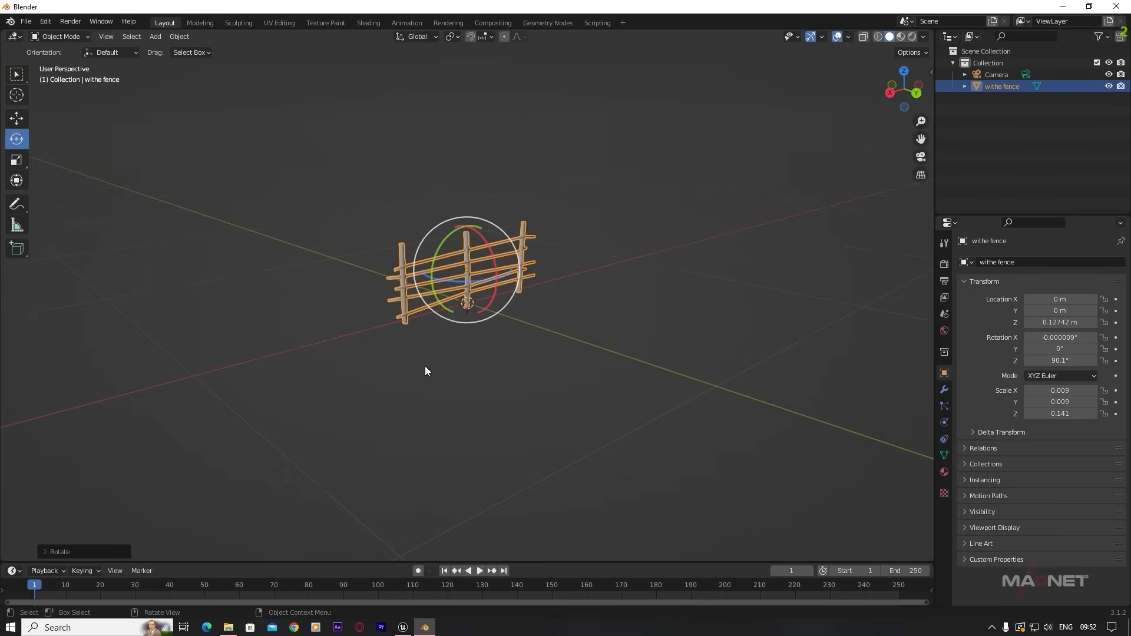
# - Export the rotated fence as an FBX file named withe fencerotate .fbx in New folder
pyautogui.click(26, 21)
pyautogui.moveTo(54, 189)
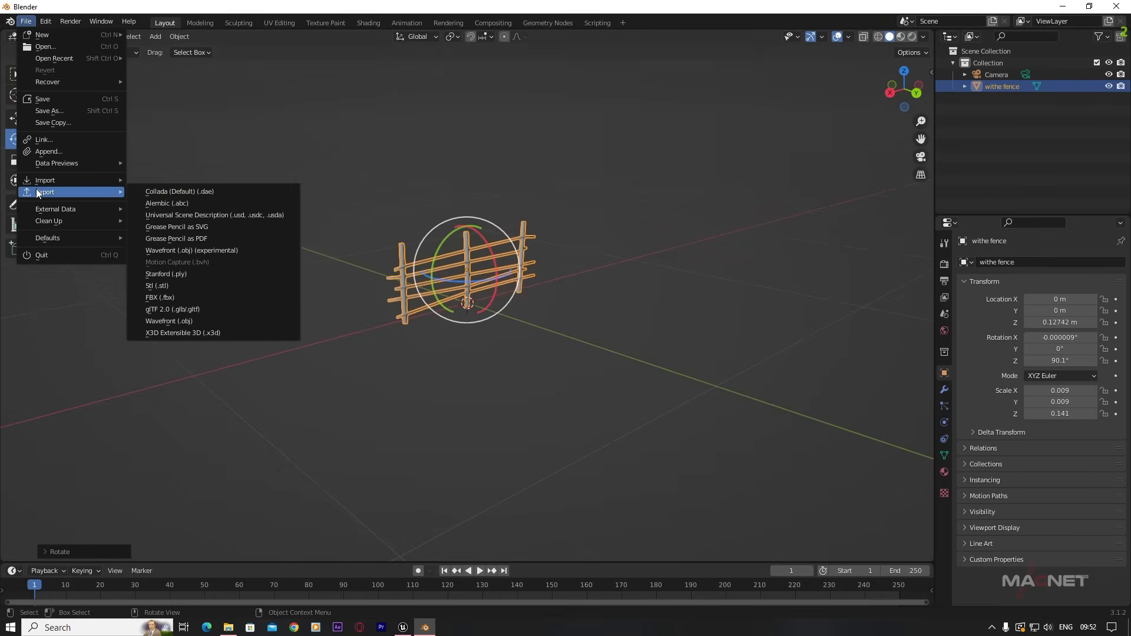
pyautogui.click(171, 297)
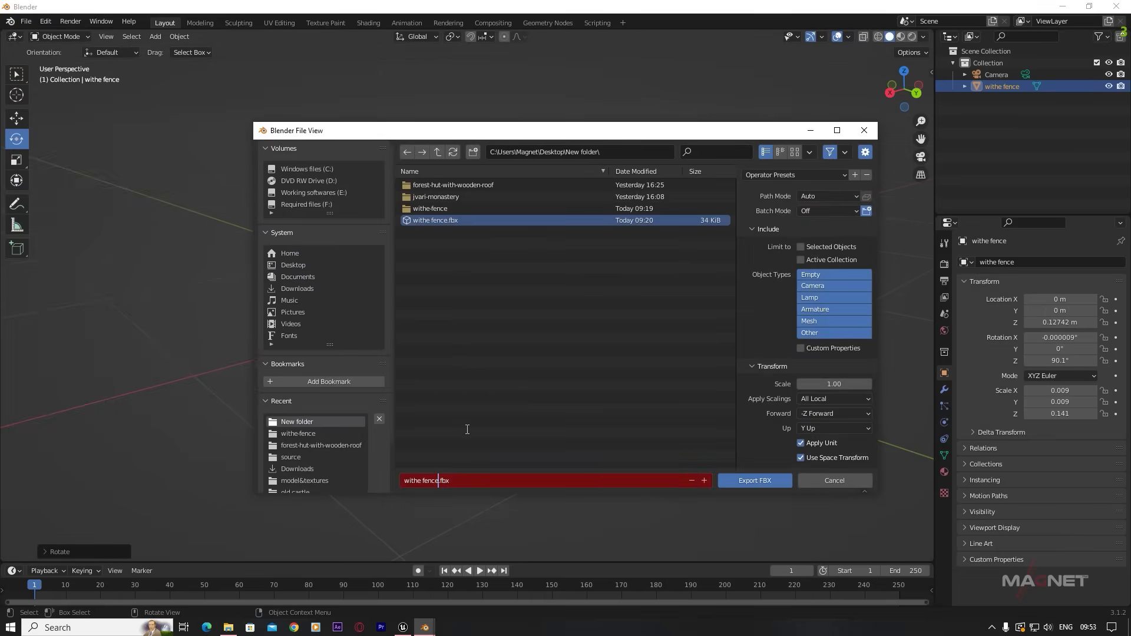
pyautogui.click(765, 482)
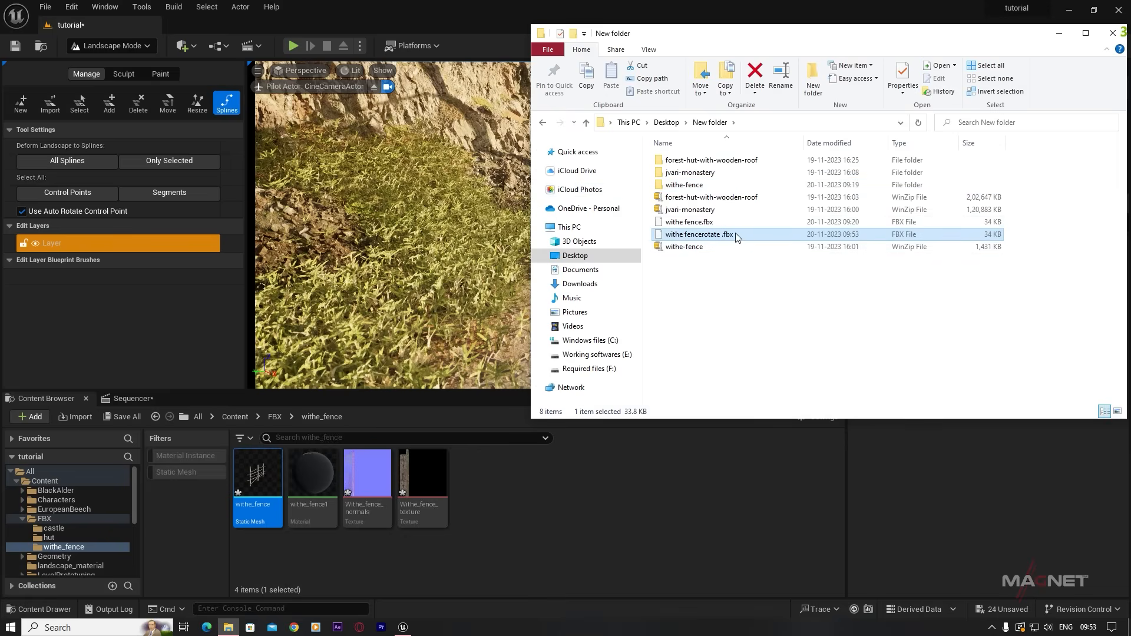
# - Import withe fencerotate .fbx into the withe_fence content folder, keeping the default static mesh import options
pyautogui.moveTo(736, 236); pyautogui.dragTo(479, 515)
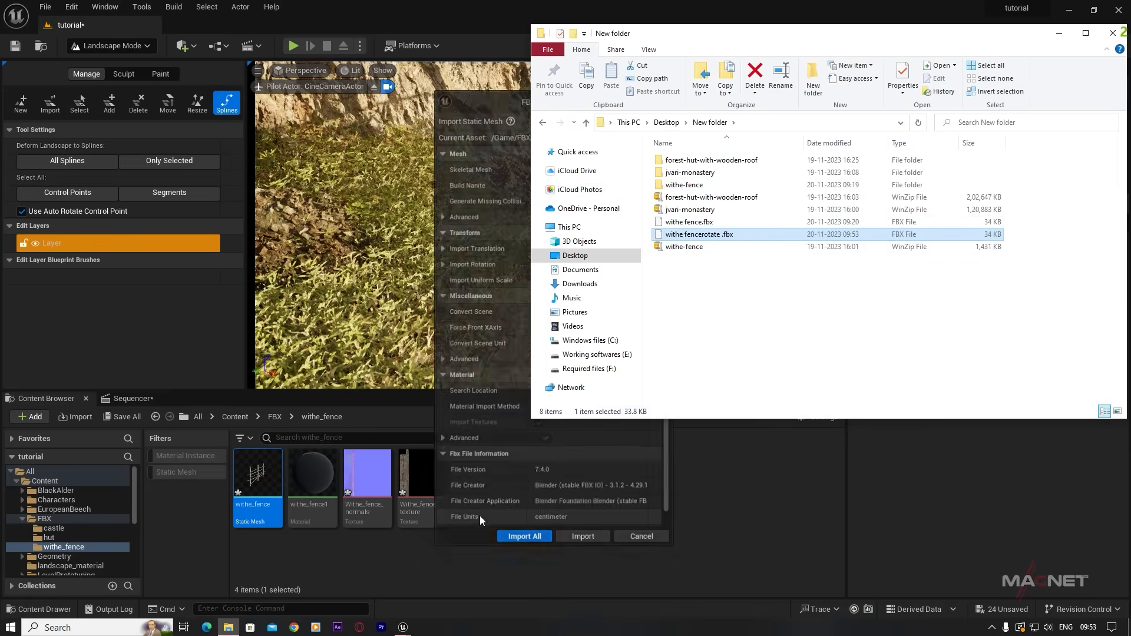
pyautogui.click(1066, 34)
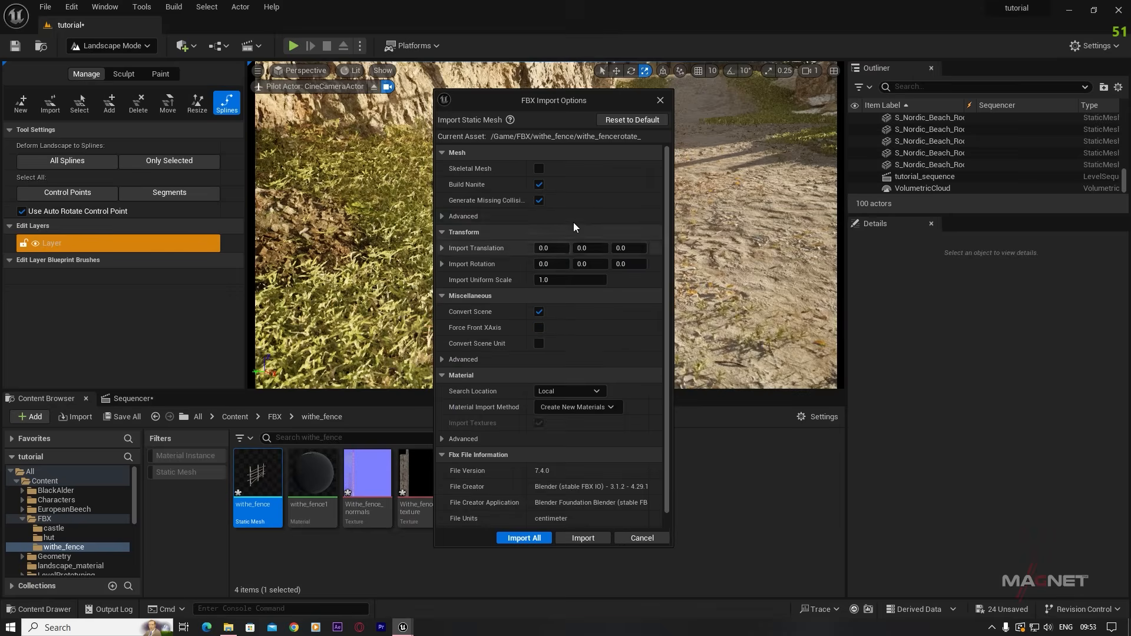
pyautogui.click(525, 538)
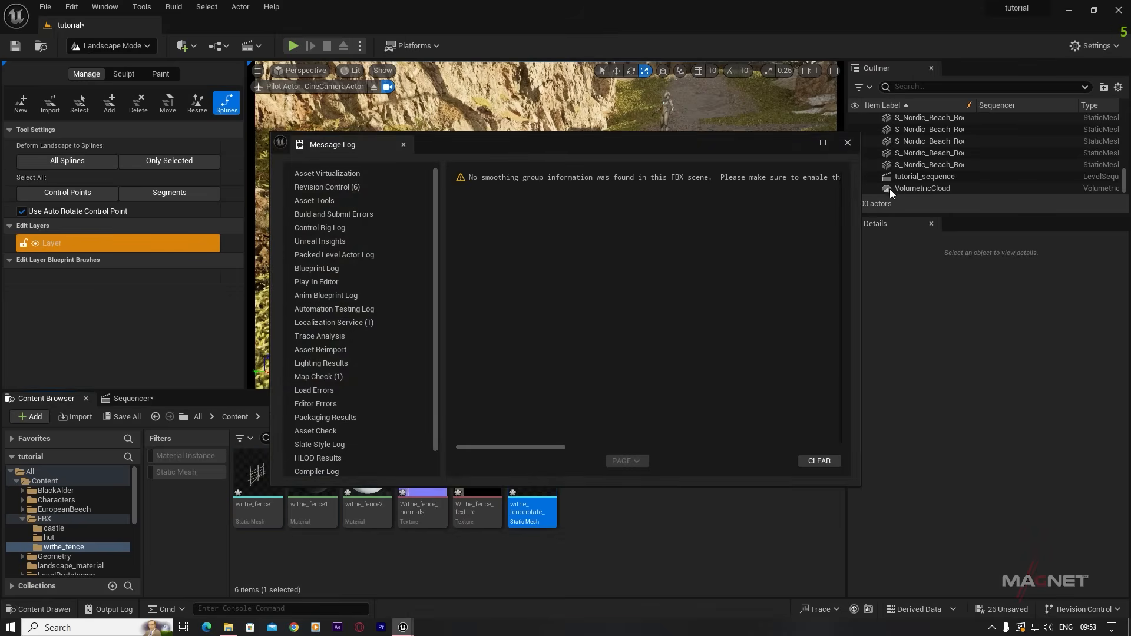
# - Return to Landscape mode and create a new edit layer named fence above the existing one
pyautogui.click(109, 45)
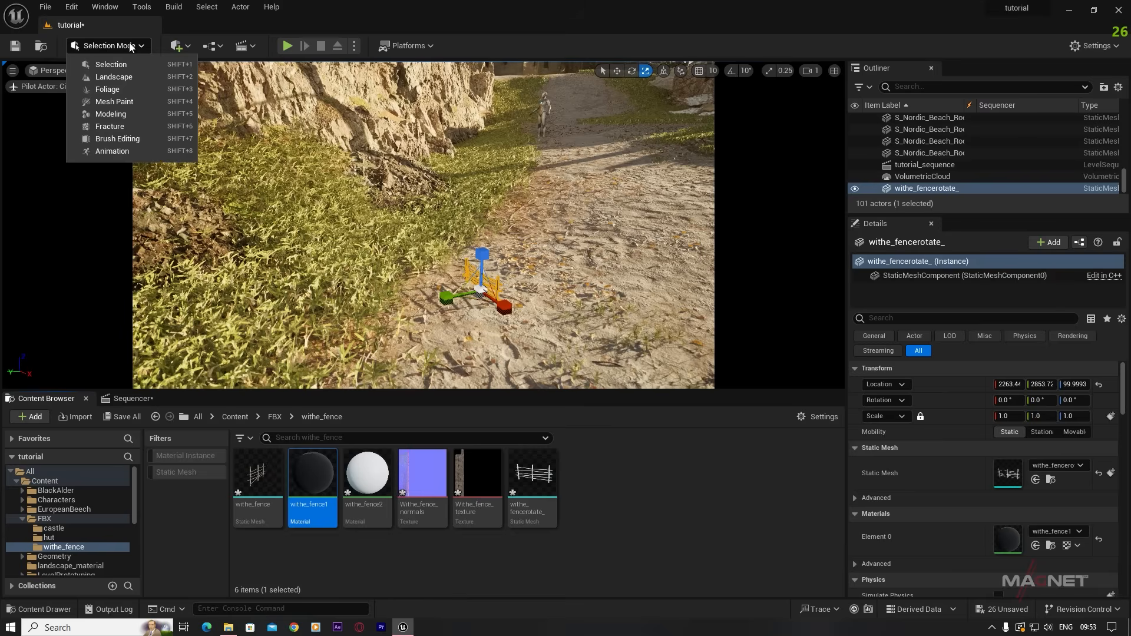
pyautogui.click(112, 78)
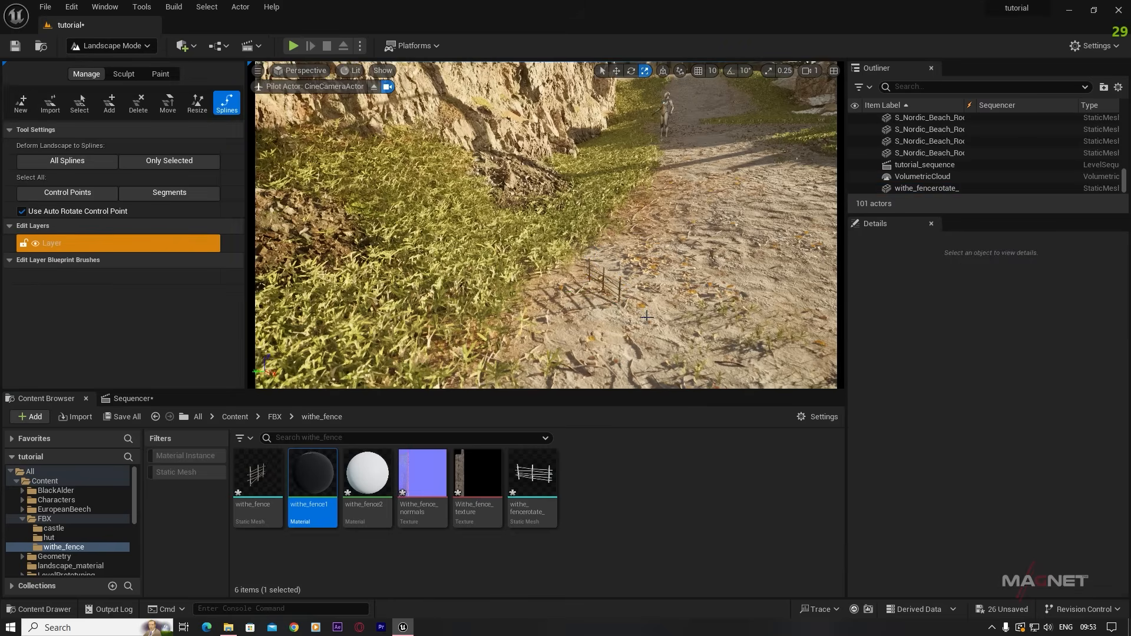
pyautogui.moveTo(647, 317); pyautogui.dragTo(567, 295, button='right')
pyautogui.click(54, 243)
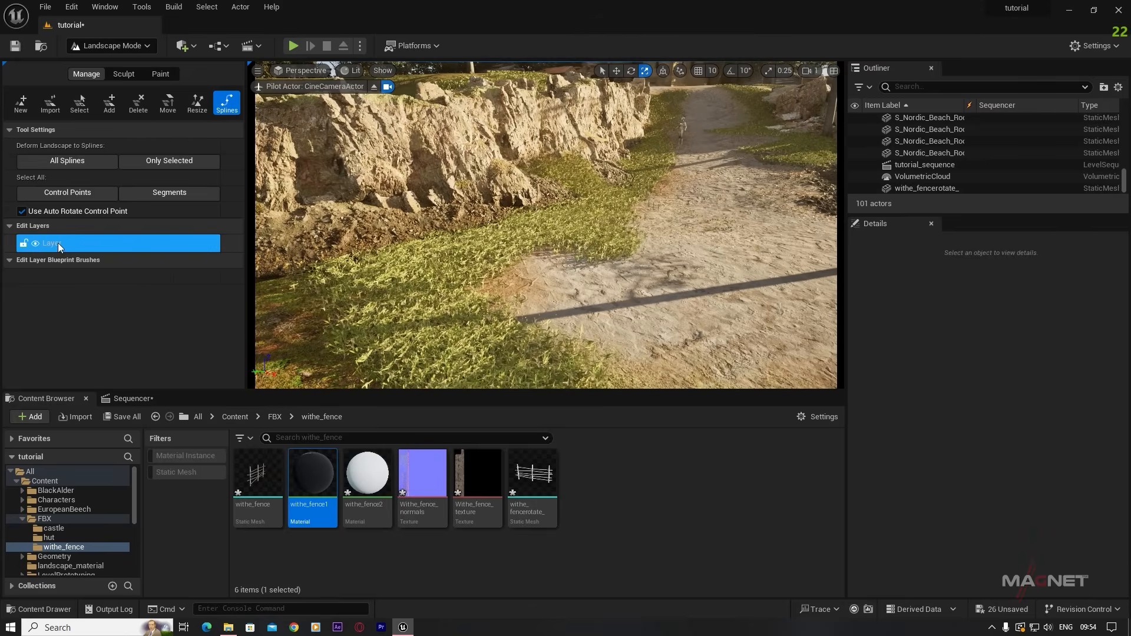
pyautogui.rightClick(58, 243)
pyautogui.click(93, 269)
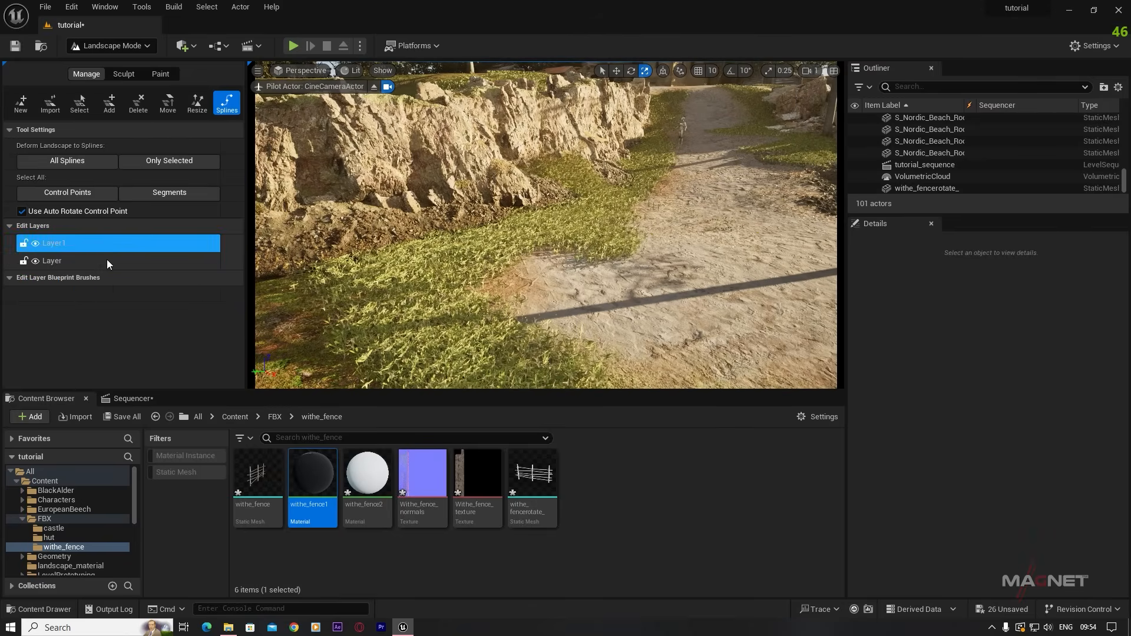
pyautogui.rightClick(73, 239)
pyautogui.click(88, 278)
pyautogui.write('fence')
# - Reserve the new fence edit layer for splines and accept the confirmation
pyautogui.rightClick(57, 245)
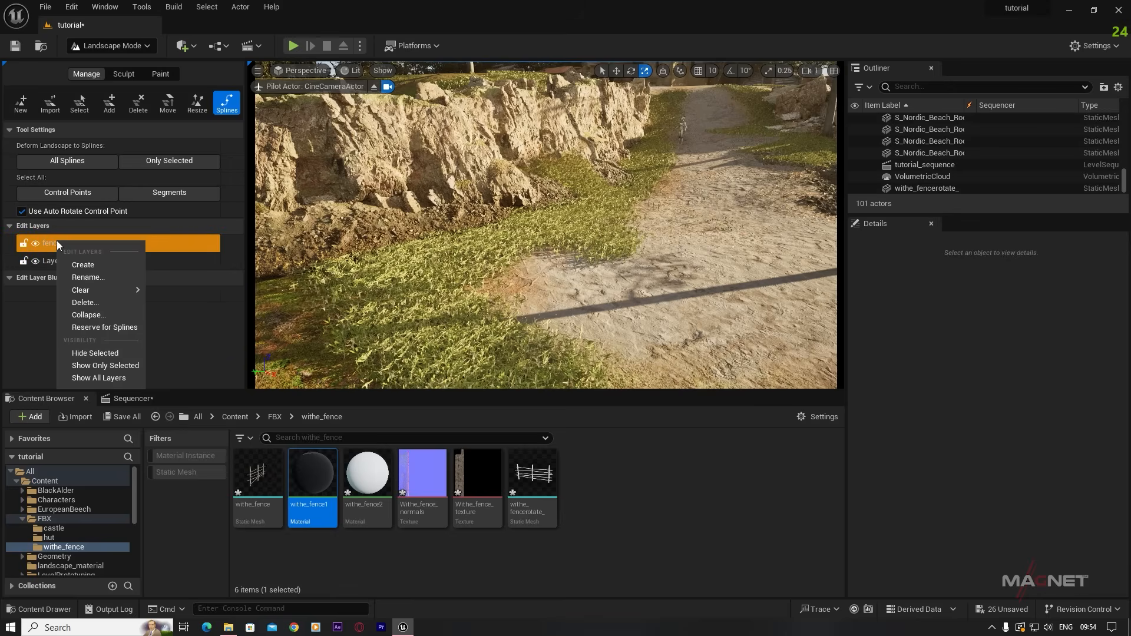
pyautogui.click(116, 328)
pyautogui.click(660, 328)
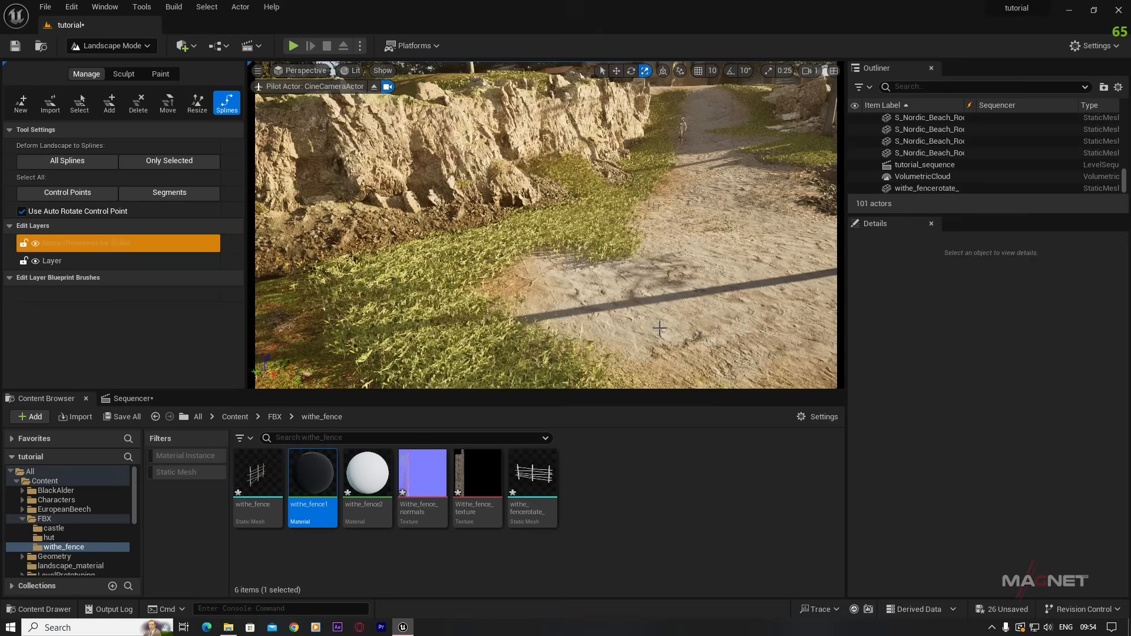
# - Place four connected landscape spline control points along the path's grassy edge, running toward the castle
pyautogui.keyDown('ctrl'); pyautogui.click(521, 323); pyautogui.keyUp('ctrl')
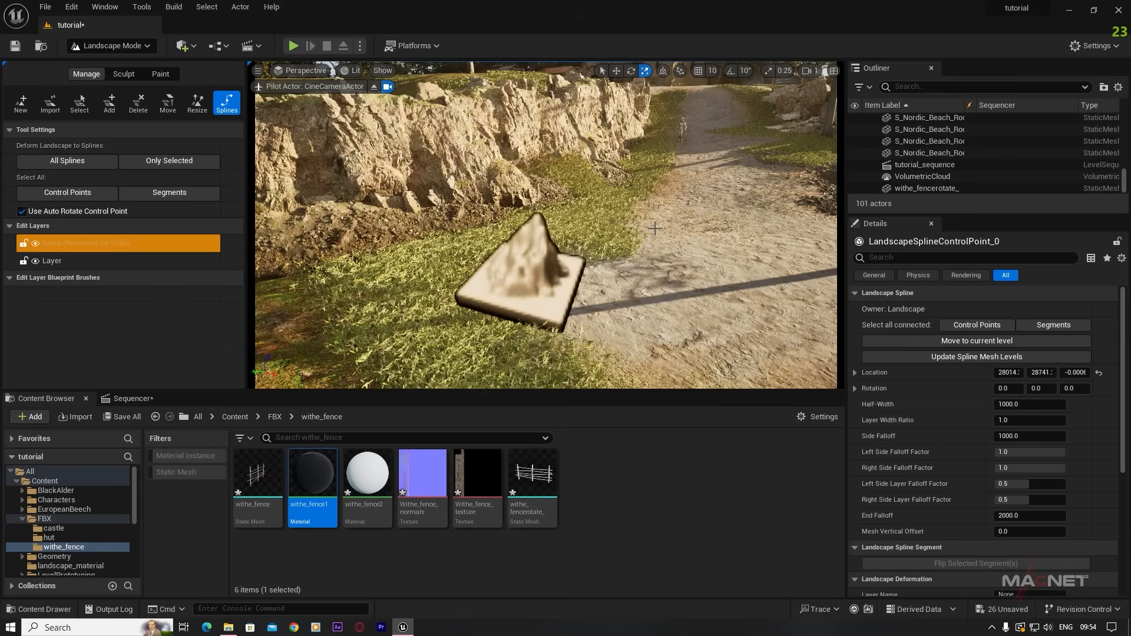
pyautogui.keyDown('ctrl'); pyautogui.click(632, 203); pyautogui.keyUp('ctrl')
pyautogui.keyDown('ctrl'); pyautogui.click(670, 125); pyautogui.keyUp('ctrl')
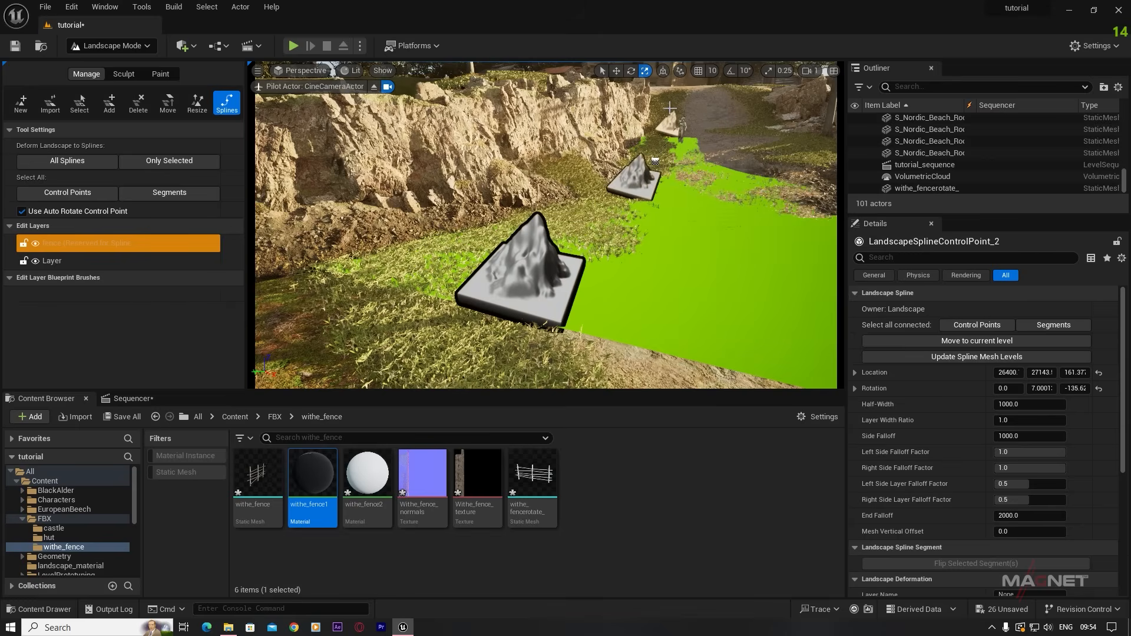
pyautogui.keyDown('ctrl'); pyautogui.click(672, 93); pyautogui.keyUp('ctrl')
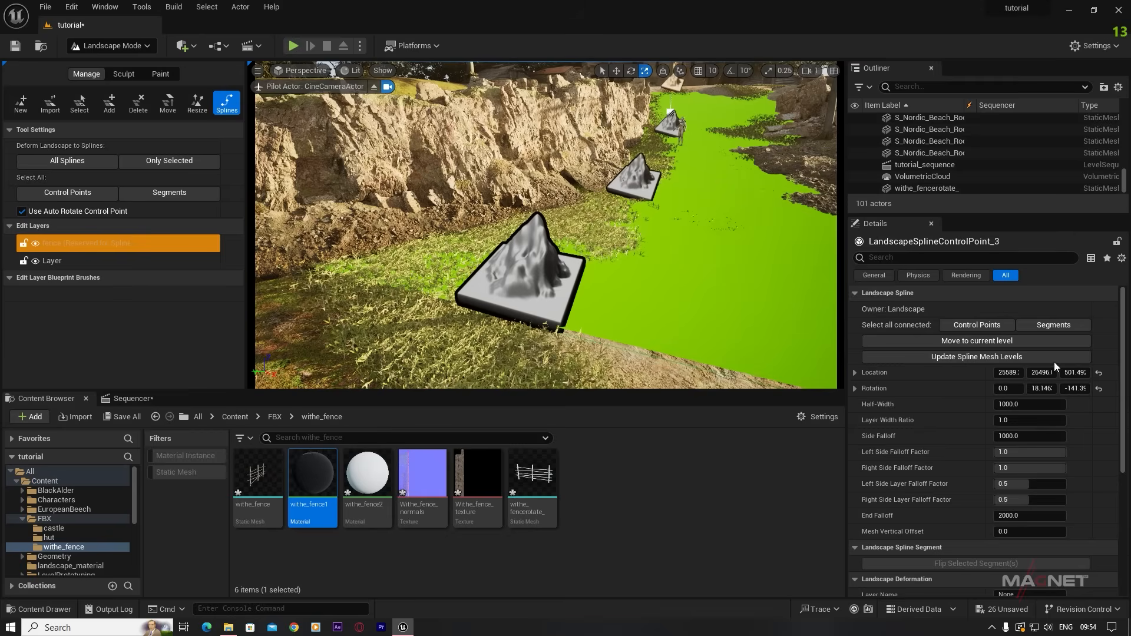
# - Select all connected spline segments, add one spline mesh entry, assign the withe_fencerotate_ static mesh and inspect the result
pyautogui.click(1041, 326)
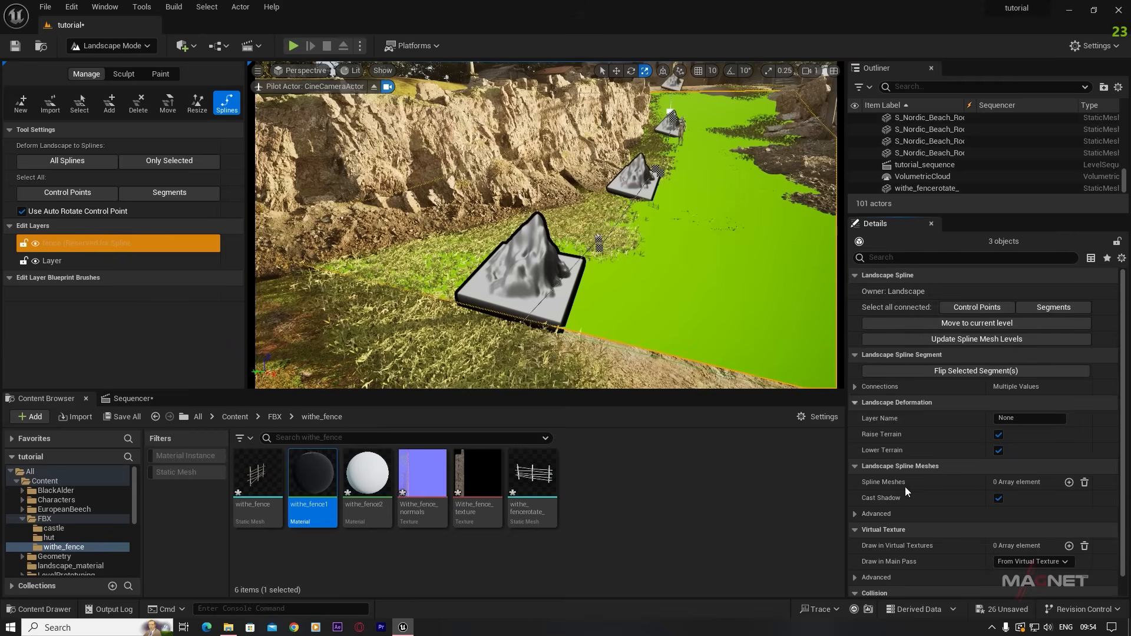
pyautogui.click(1069, 482)
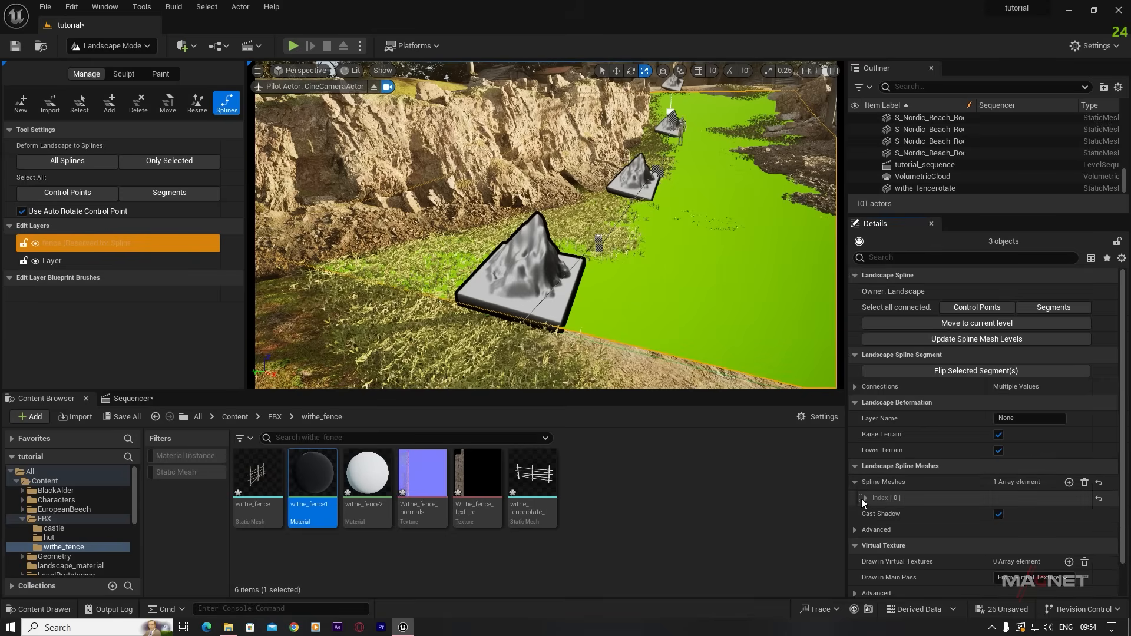
pyautogui.click(865, 498)
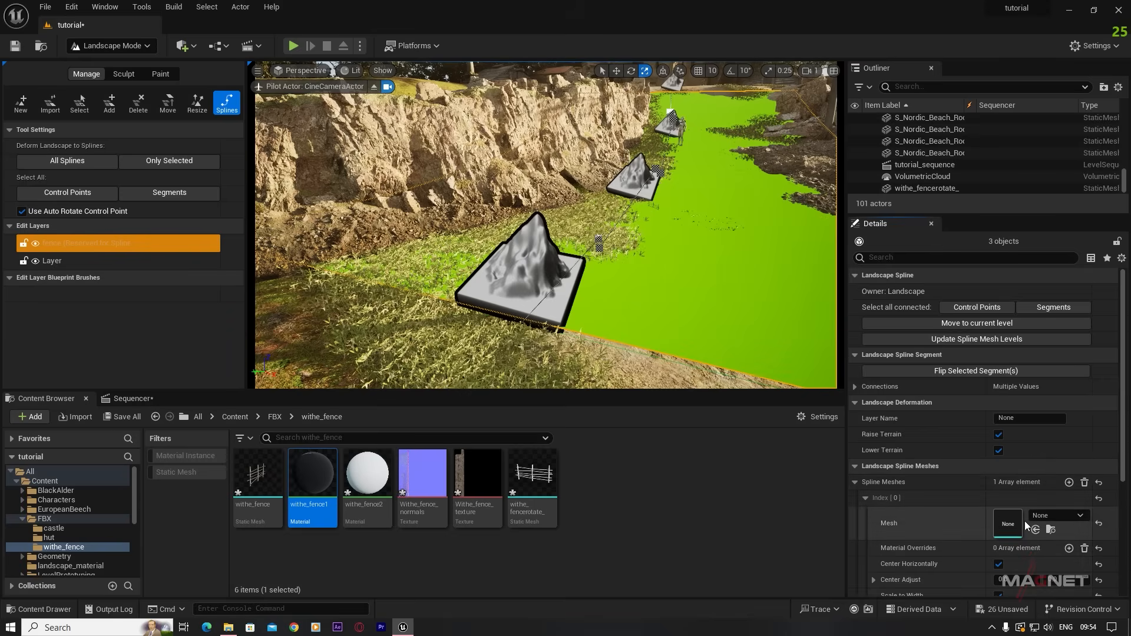
pyautogui.moveTo(532, 475); pyautogui.dragTo(1009, 526)
pyautogui.moveTo(649, 271)
pyautogui.mouseDown(button='right')
pyautogui.moveTo(671, 280)
pyautogui.moveTo(680, 251)
pyautogui.moveTo(645, 203)
pyautogui.moveTo(628, 209)
pyautogui.moveTo(634, 280)
pyautogui.moveTo(644, 275)
pyautogui.moveTo(630, 276)
pyautogui.moveTo(656, 273)
pyautogui.mouseUp(button='right')
pyautogui.press('s')
pyautogui.press('w')
pyautogui.press('a')
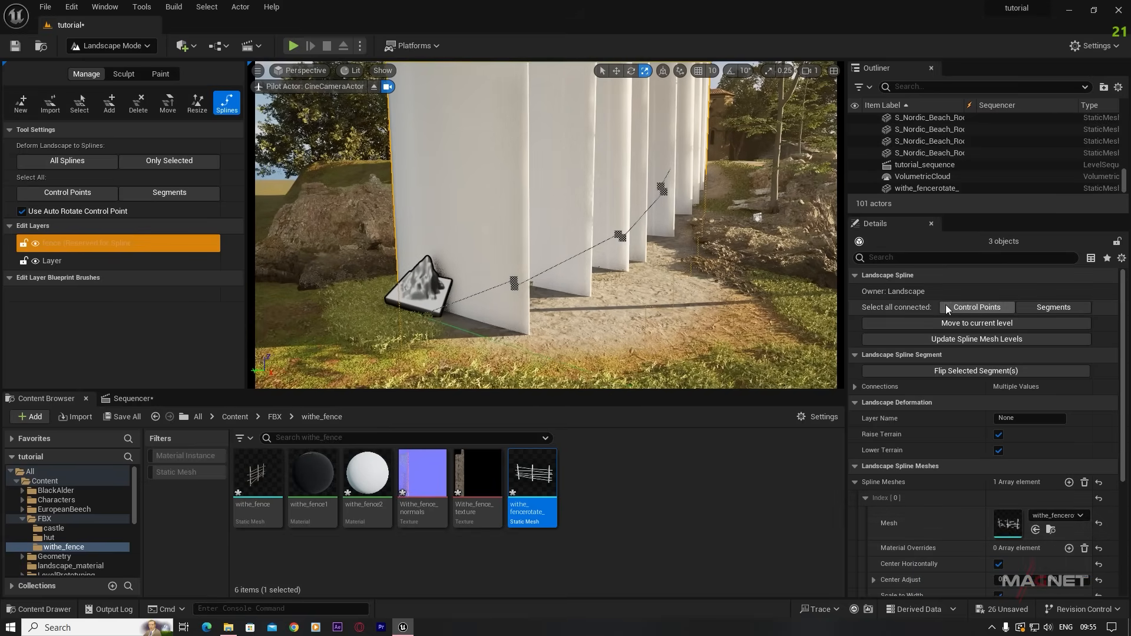
# - Select all connected spline control points and set their half-width, trying 50 before settling on 20
pyautogui.click(978, 306)
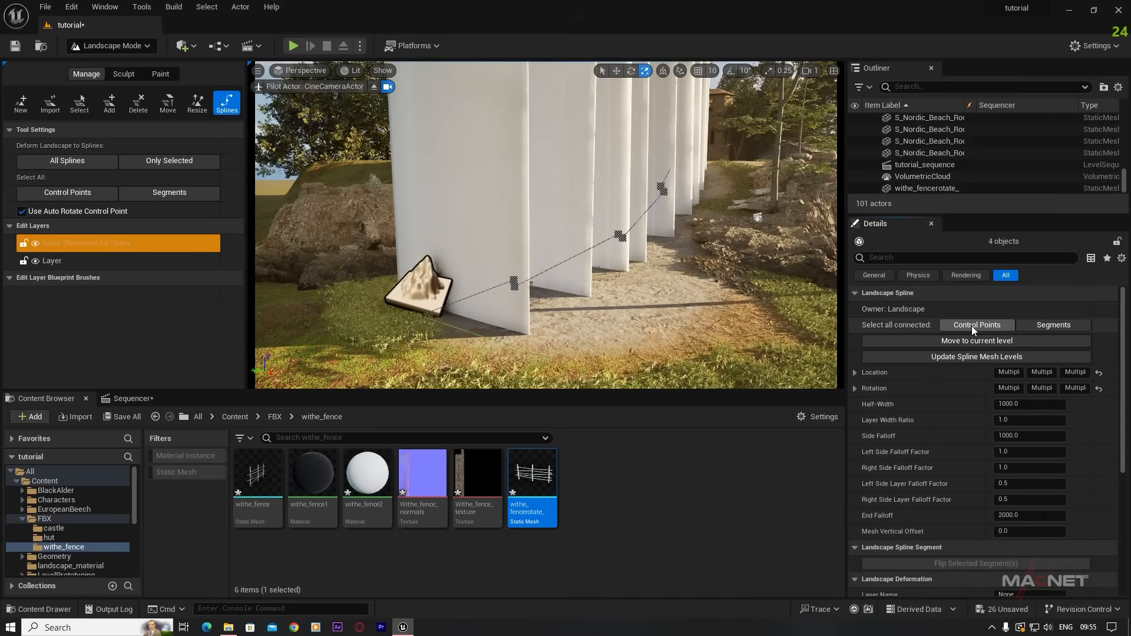
pyautogui.click(1030, 404)
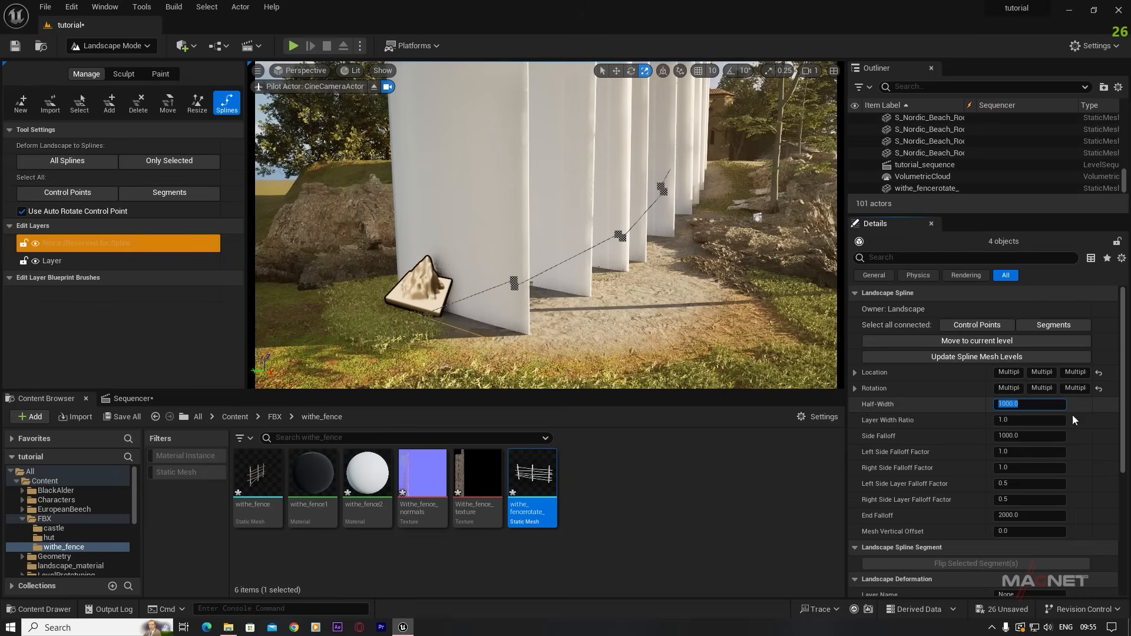
pyautogui.write('50')
pyautogui.press('Return')
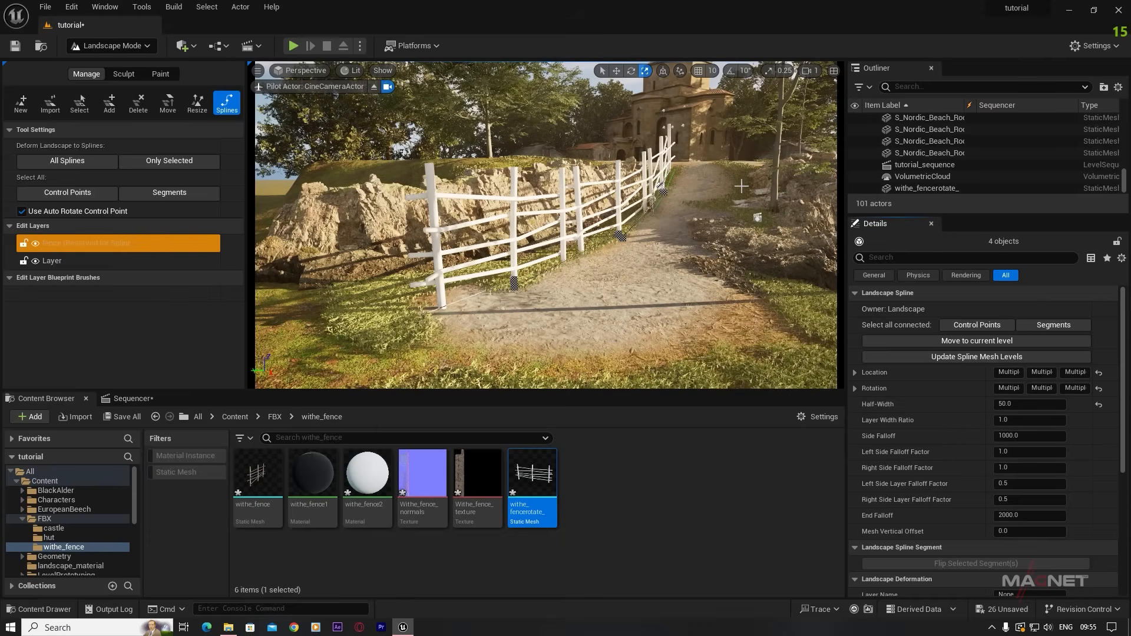
pyautogui.click(1026, 404)
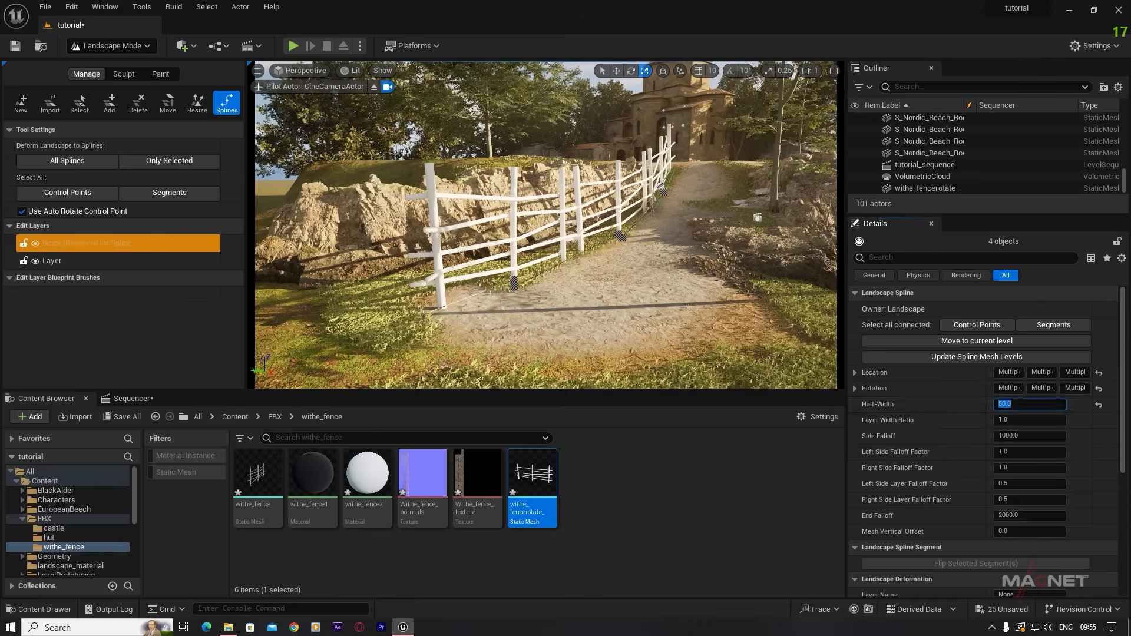
pyautogui.write('20')
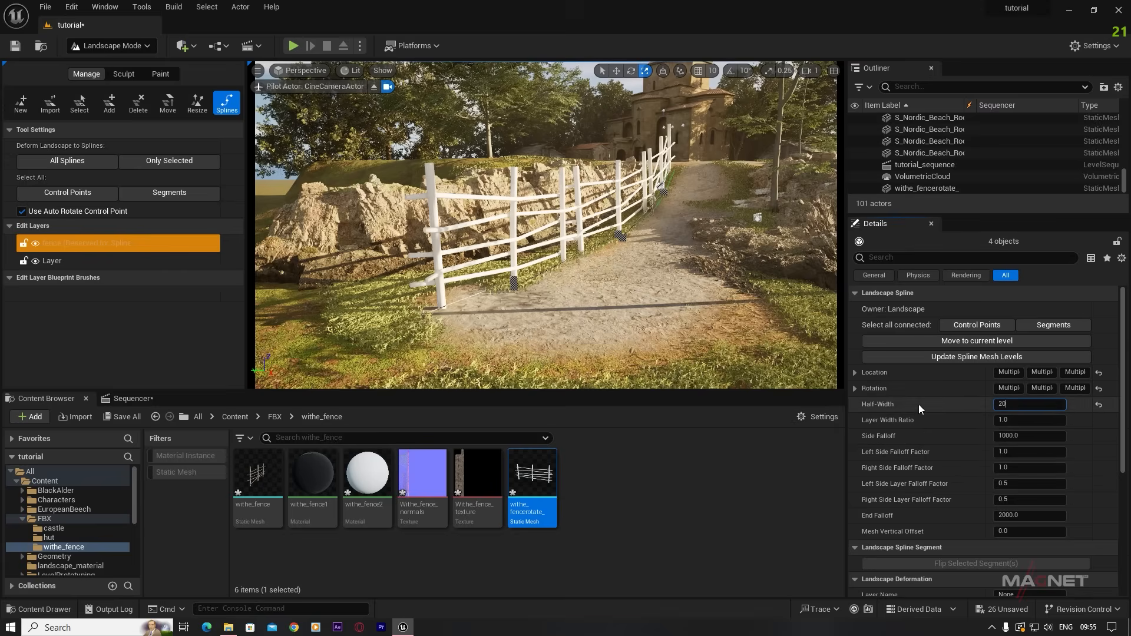
pyautogui.press('Return')
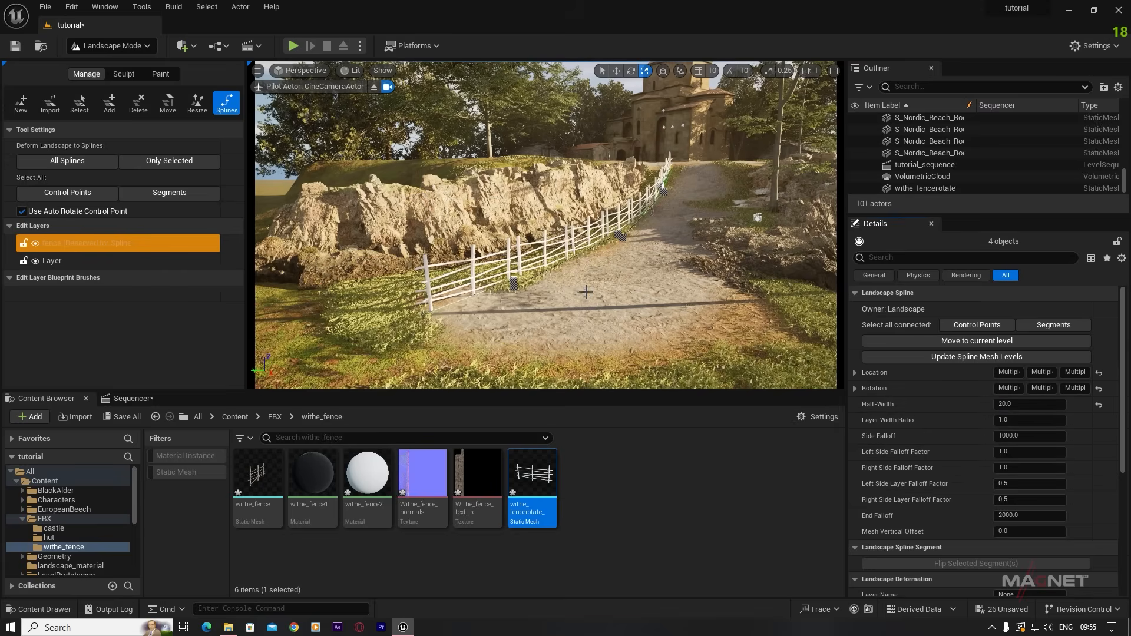
# - Move the control point at the fence's near end outward onto the grass, away from the path
pyautogui.press('w')
pyautogui.moveTo(548, 236); pyautogui.dragTo(540, 335, button='right')
pyautogui.press('s')
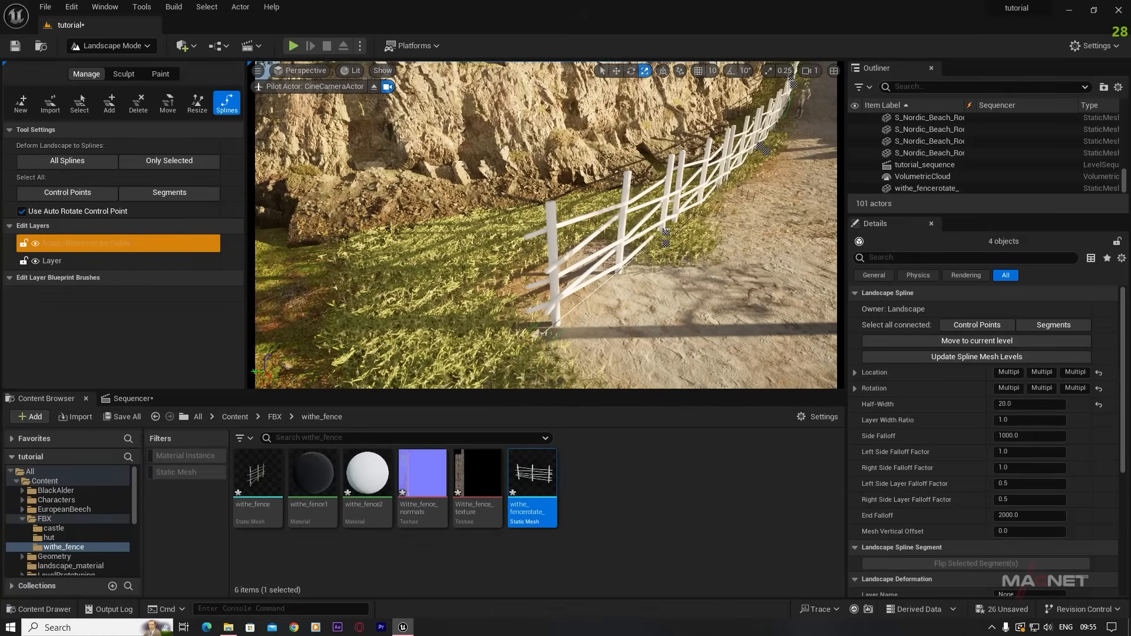
pyautogui.click(538, 333)
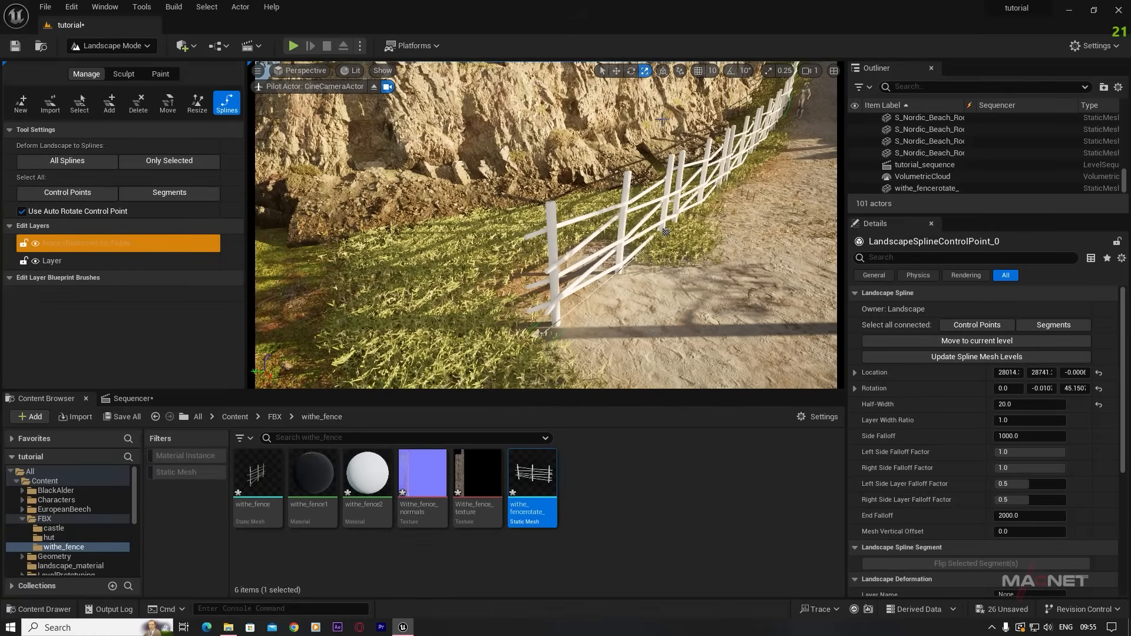
pyautogui.click(617, 72)
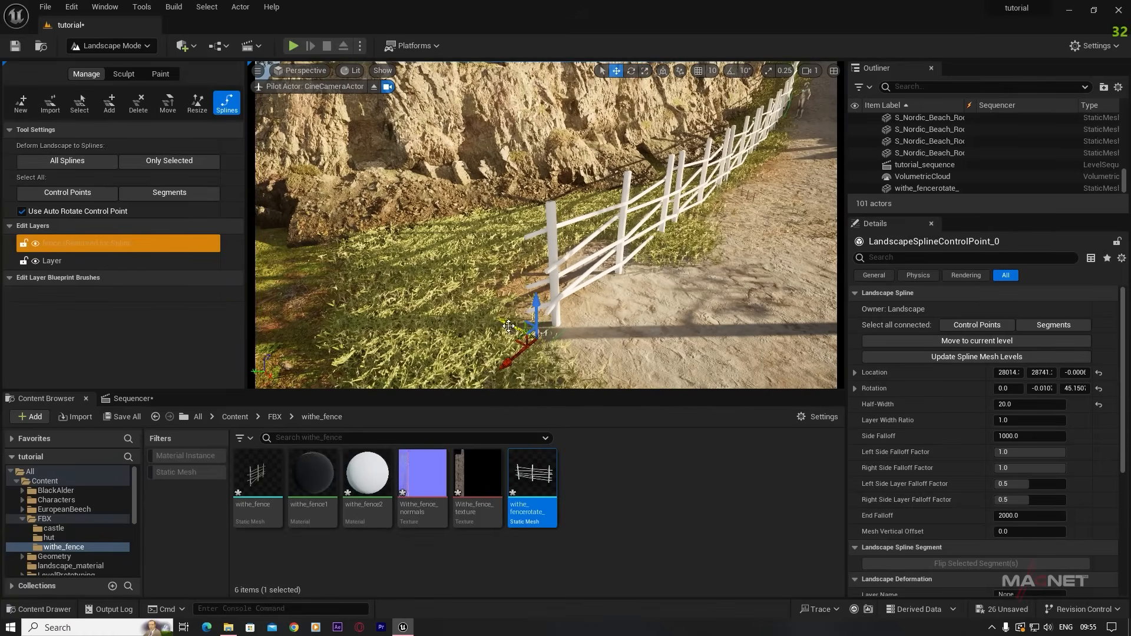
pyautogui.moveTo(508, 326); pyautogui.dragTo(404, 273)
# - Shift the second spline control point slightly and raise it to about Z 17, and raise the third control point to about Z 177
pyautogui.moveTo(583, 318); pyautogui.dragTo(530, 342, button='right')
pyautogui.press('w')
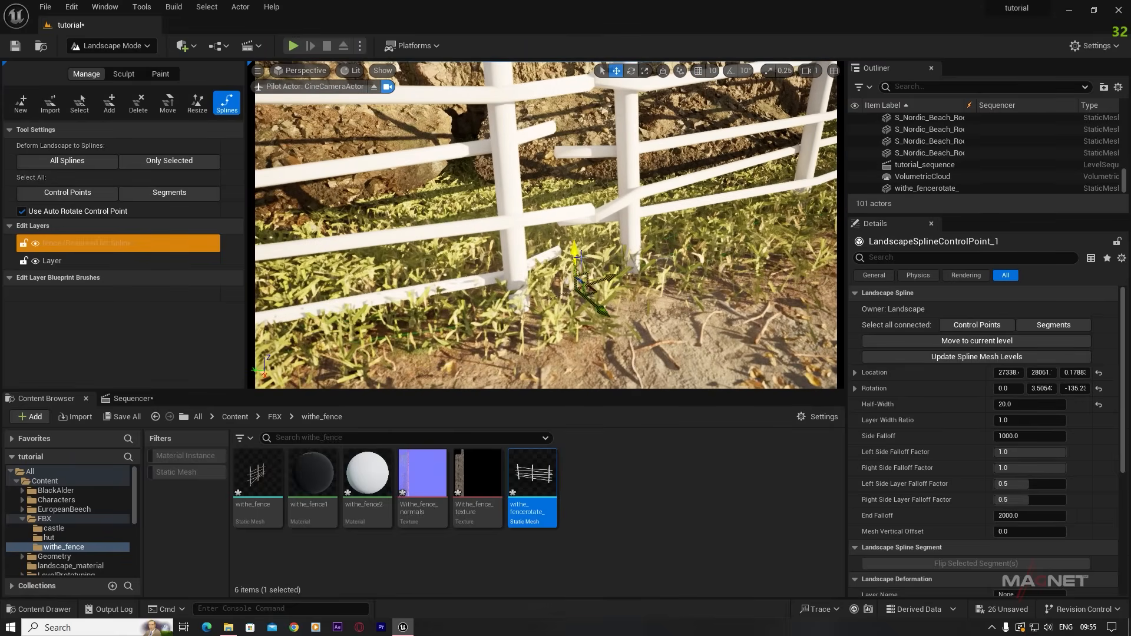
pyautogui.click(579, 296)
pyautogui.moveTo(557, 276); pyautogui.dragTo(641, 333)
pyautogui.moveTo(641, 333); pyautogui.dragTo(619, 346, button='right')
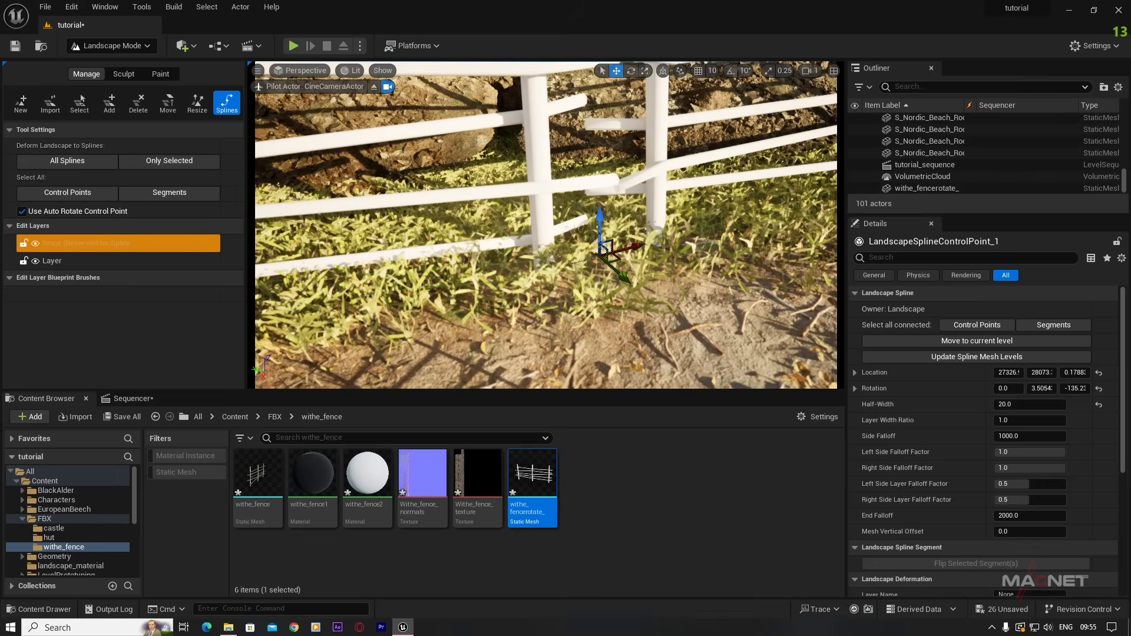
pyautogui.moveTo(598, 214); pyautogui.dragTo(598, 185)
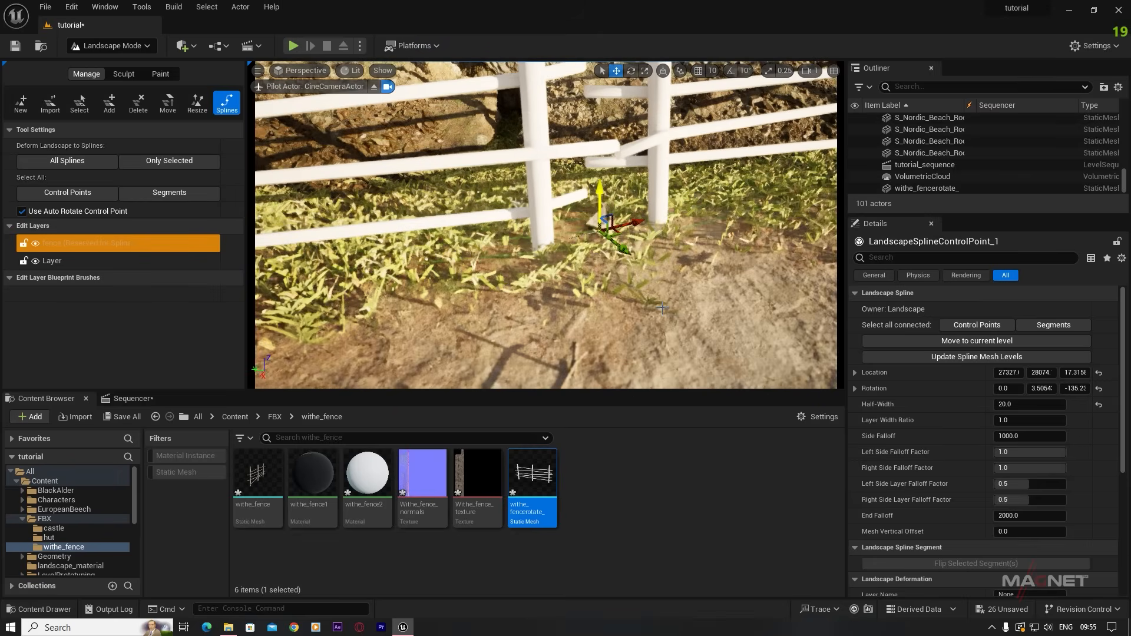
pyautogui.moveTo(663, 309)
pyautogui.mouseDown(button='right')
pyautogui.moveTo(631, 298)
pyautogui.moveTo(724, 274)
pyautogui.moveTo(722, 286)
pyautogui.moveTo(660, 307)
pyautogui.moveTo(687, 309)
pyautogui.moveTo(660, 312)
pyautogui.mouseUp(button='right')
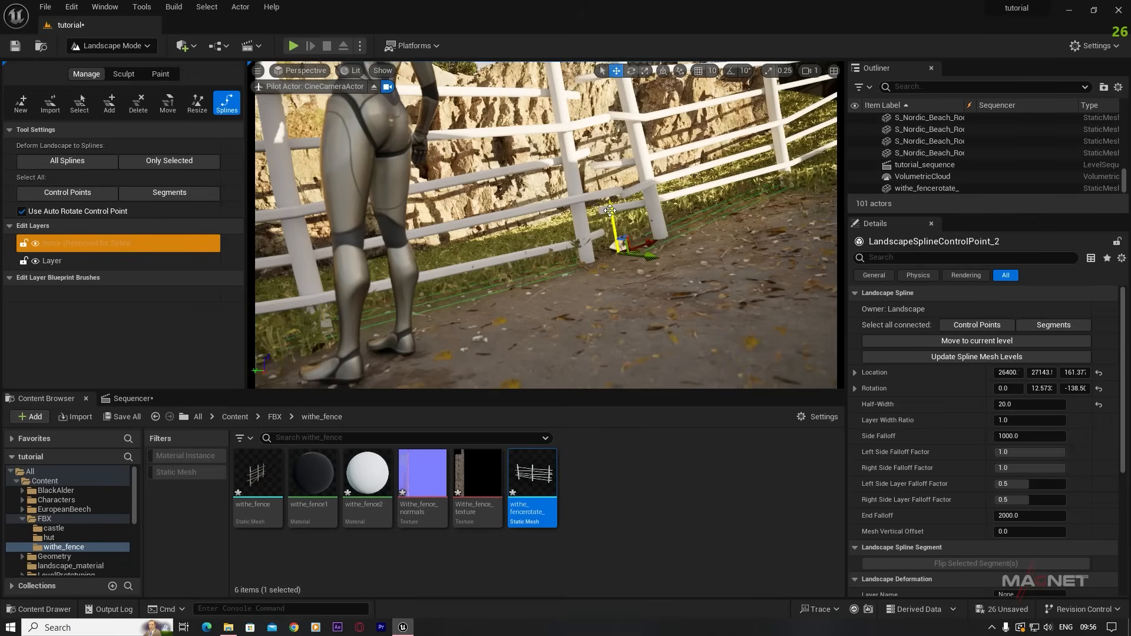
pyautogui.moveTo(610, 211); pyautogui.dragTo(606, 191)
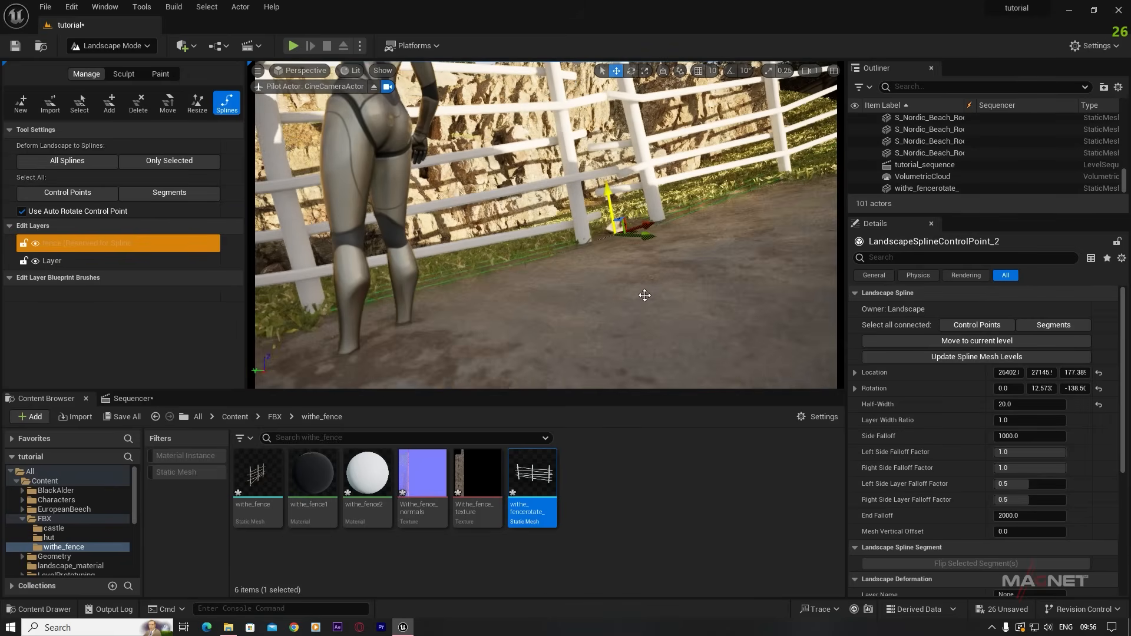
# - Open the withe_fencerotate_ static mesh, replace its material with withe_fence1 and save it
pyautogui.moveTo(645, 295)
pyautogui.mouseDown(button='right')
pyautogui.moveTo(618, 298)
pyautogui.moveTo(701, 291)
pyautogui.moveTo(666, 294)
pyautogui.moveTo(684, 295)
pyautogui.moveTo(681, 313)
pyautogui.moveTo(643, 311)
pyautogui.mouseUp(button='right')
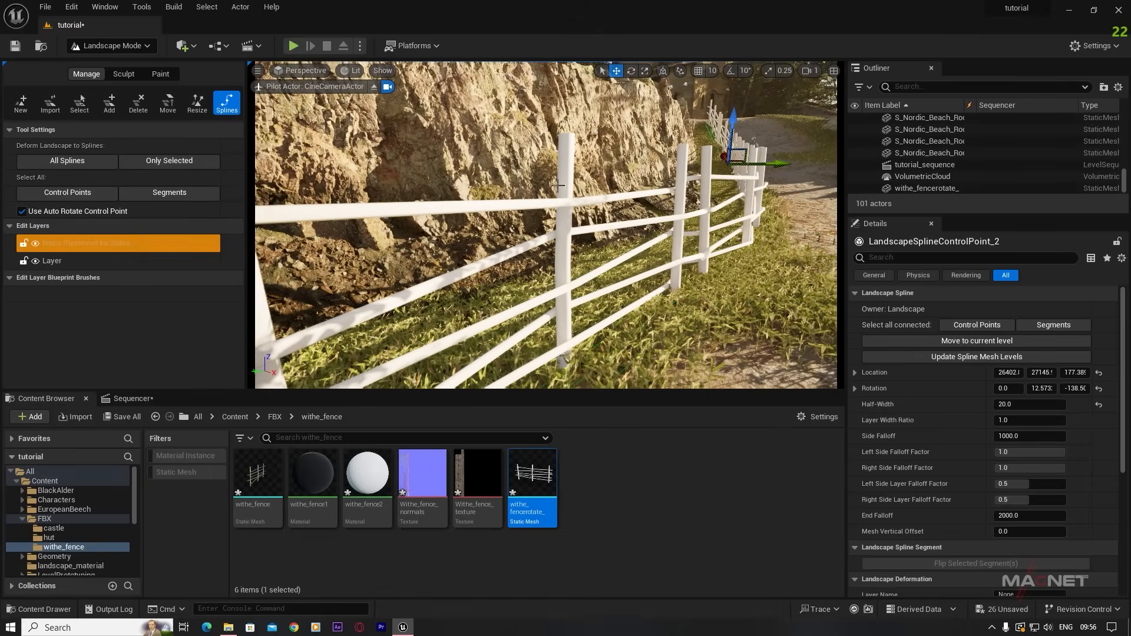
pyautogui.click(573, 205)
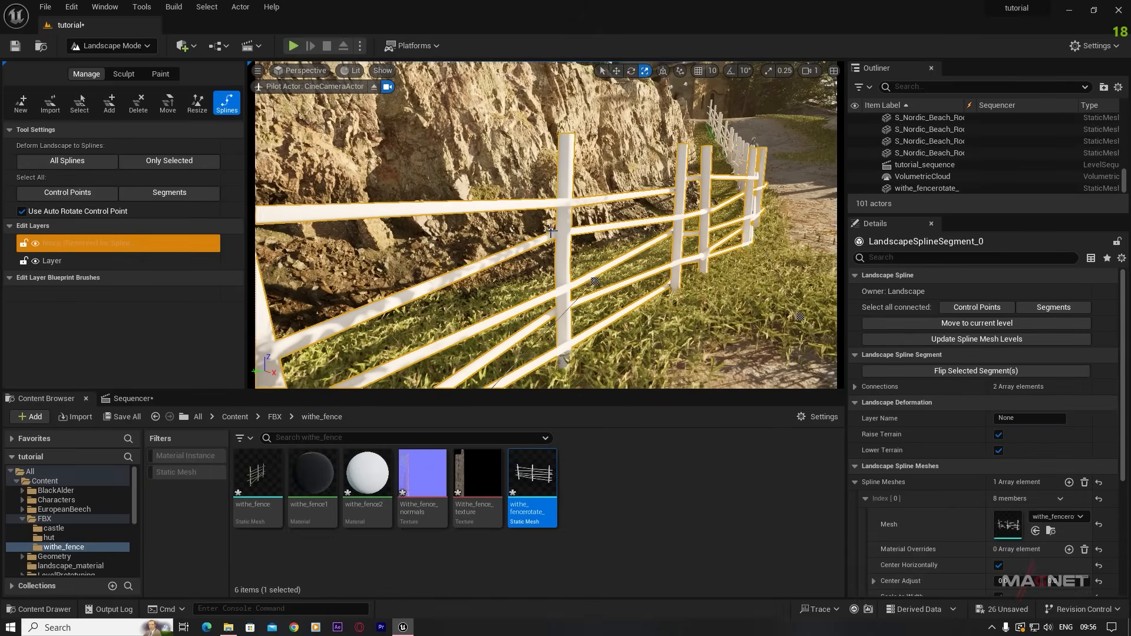
pyautogui.scroll(-5, 909, 535)
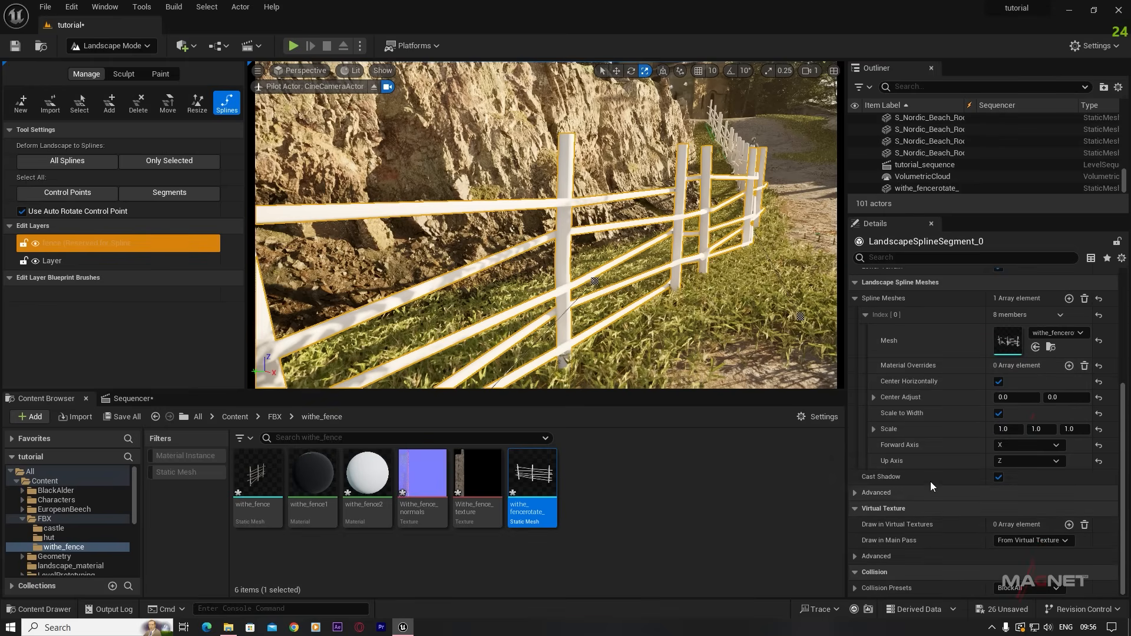
pyautogui.scroll(2, 931, 481)
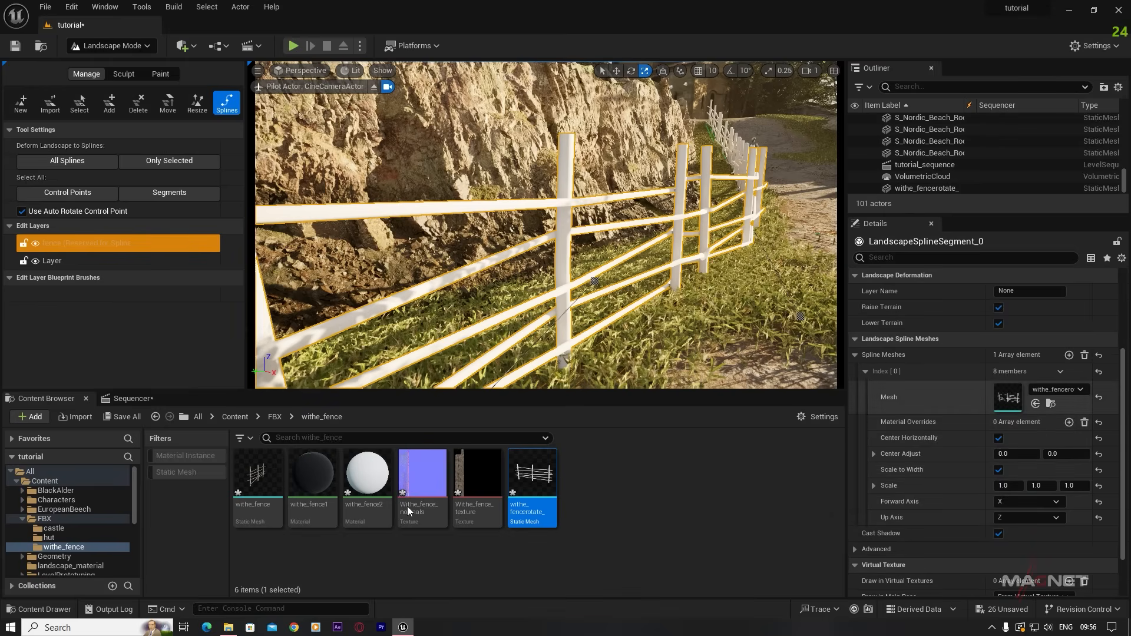
pyautogui.doubleClick(534, 474)
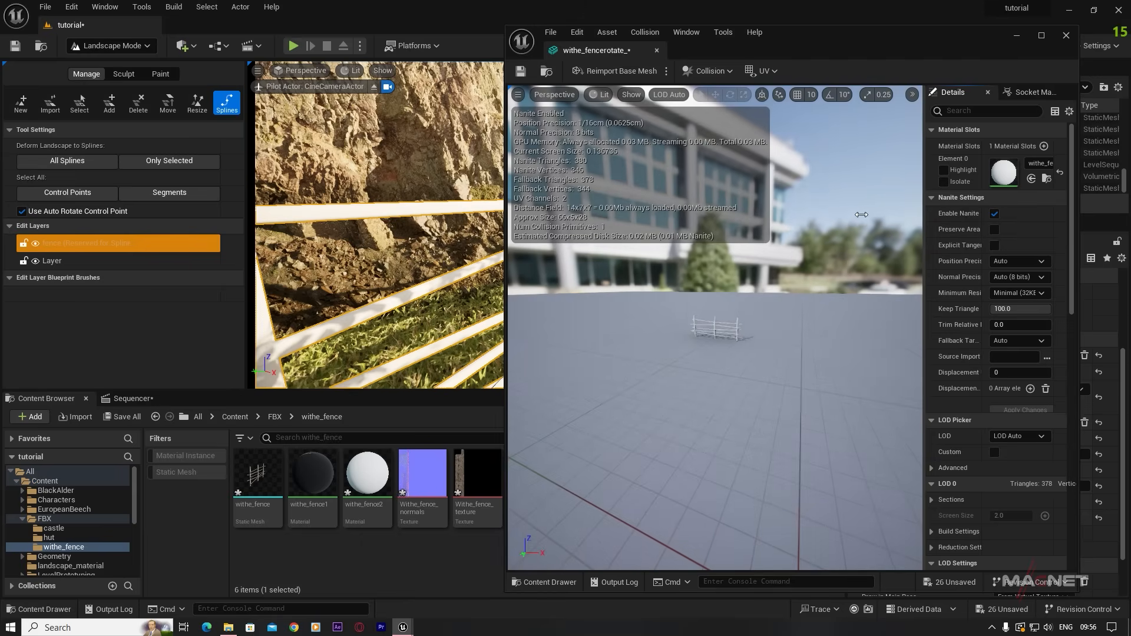
pyautogui.moveTo(862, 214); pyautogui.dragTo(804, 214)
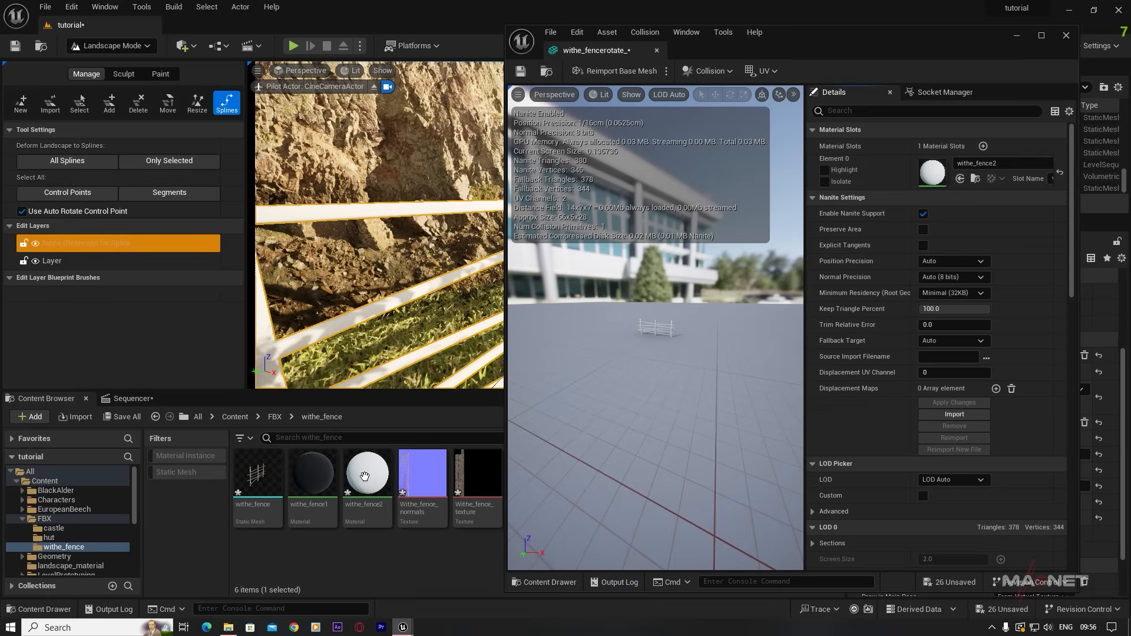
pyautogui.moveTo(310, 476); pyautogui.dragTo(933, 180)
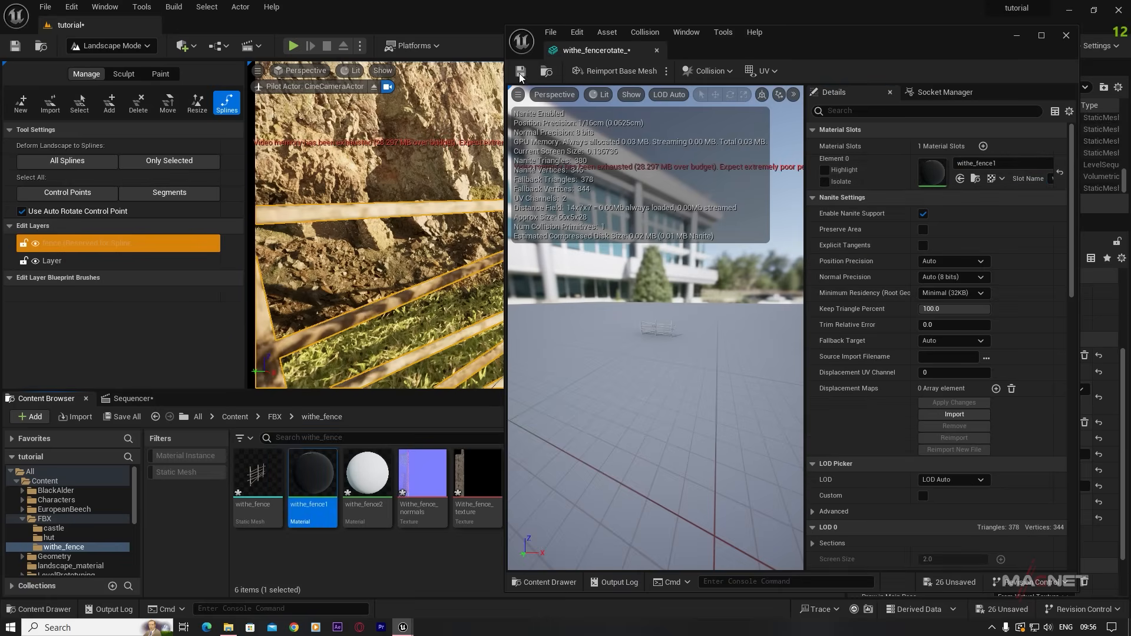
pyautogui.click(1018, 36)
# - Deselect the spline segment, view the textured fence along the path and return to Selection mode
pyautogui.moveTo(546, 160); pyautogui.dragTo(589, 121, button='right')
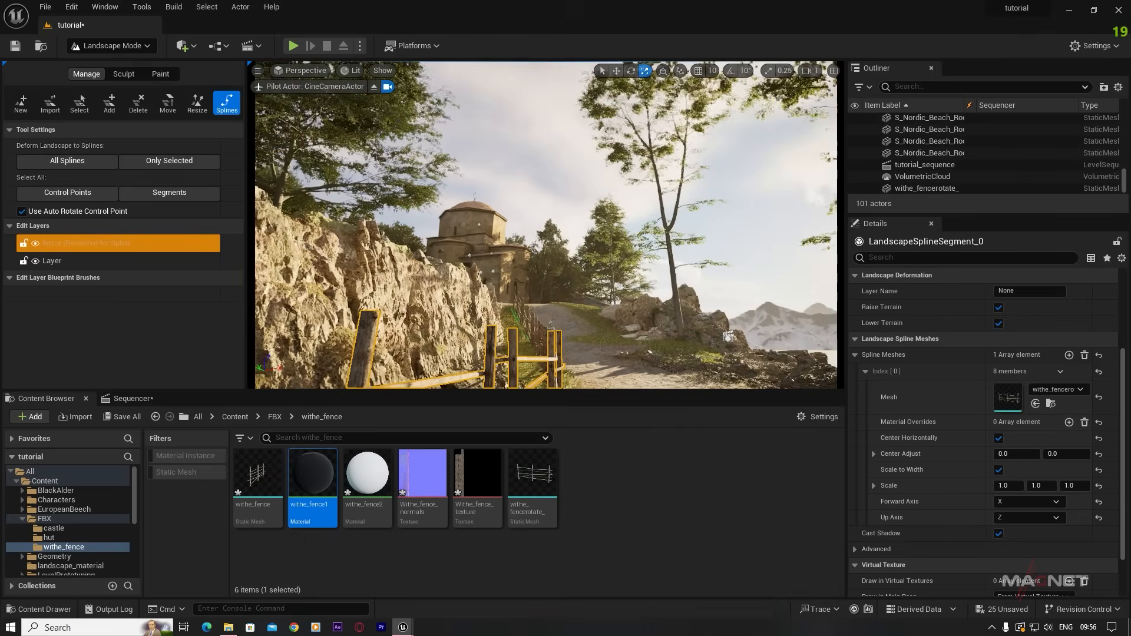
pyautogui.click(546, 315)
pyautogui.moveTo(546, 315); pyautogui.dragTo(545, 253, button='right')
pyautogui.press('s')
pyautogui.press('w')
pyautogui.press('s')
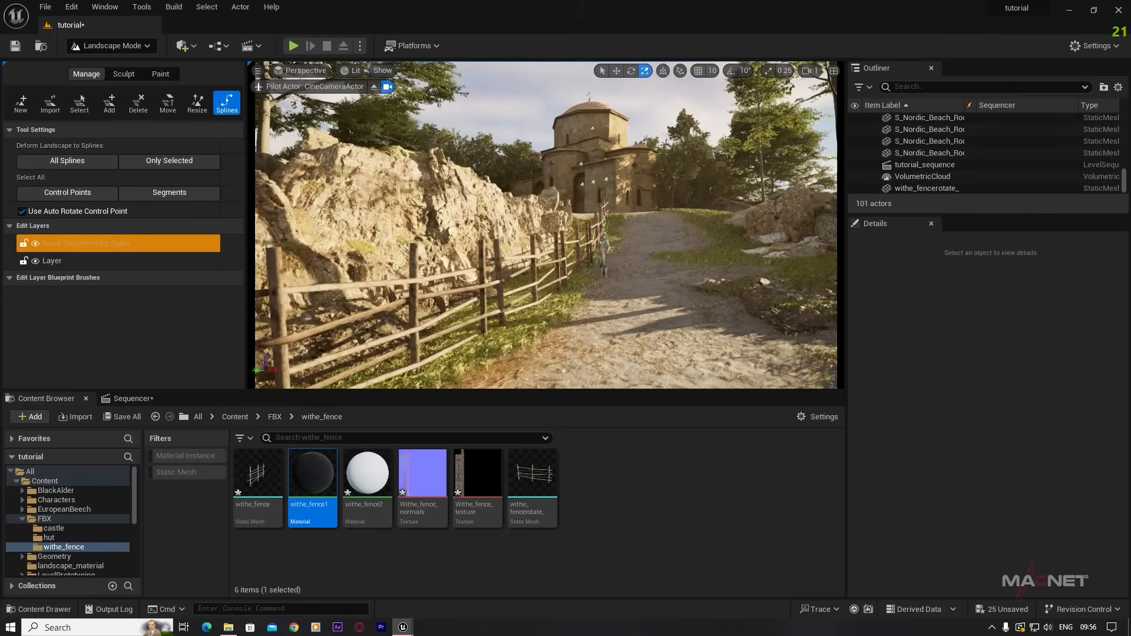
pyautogui.click(147, 47)
pyautogui.click(108, 66)
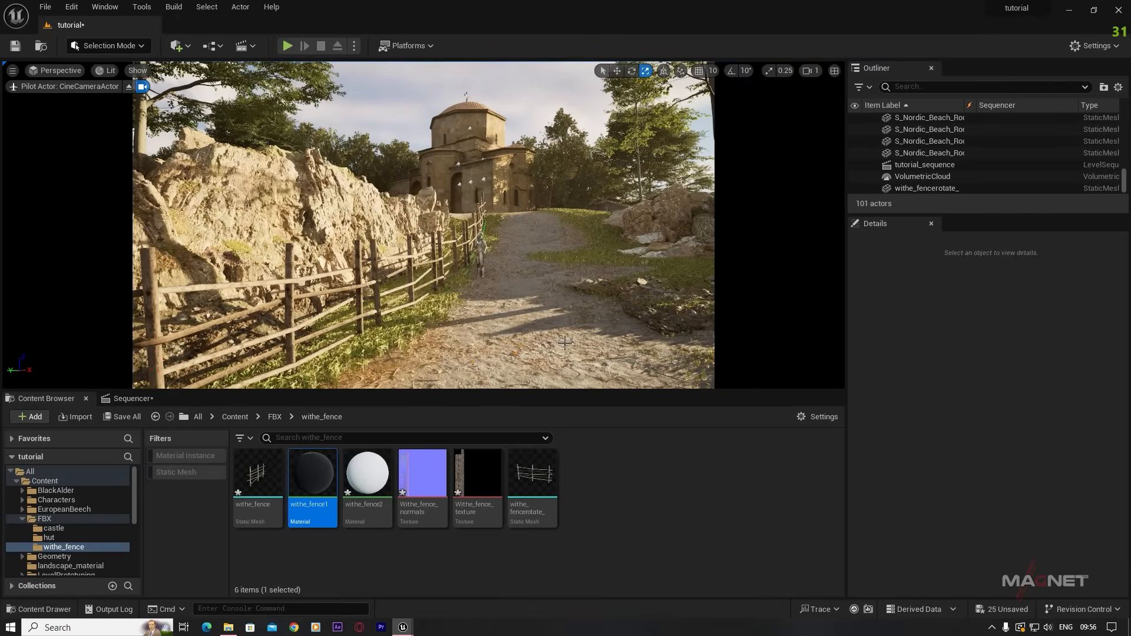
# - Inspect the fence, path and surrounding rocks from several viewpoints around the castle approach
pyautogui.moveTo(483, 236)
pyautogui.mouseDown(button='right')
pyautogui.moveTo(454, 274)
pyautogui.moveTo(491, 256)
pyautogui.mouseUp(button='right')
pyautogui.press('s')
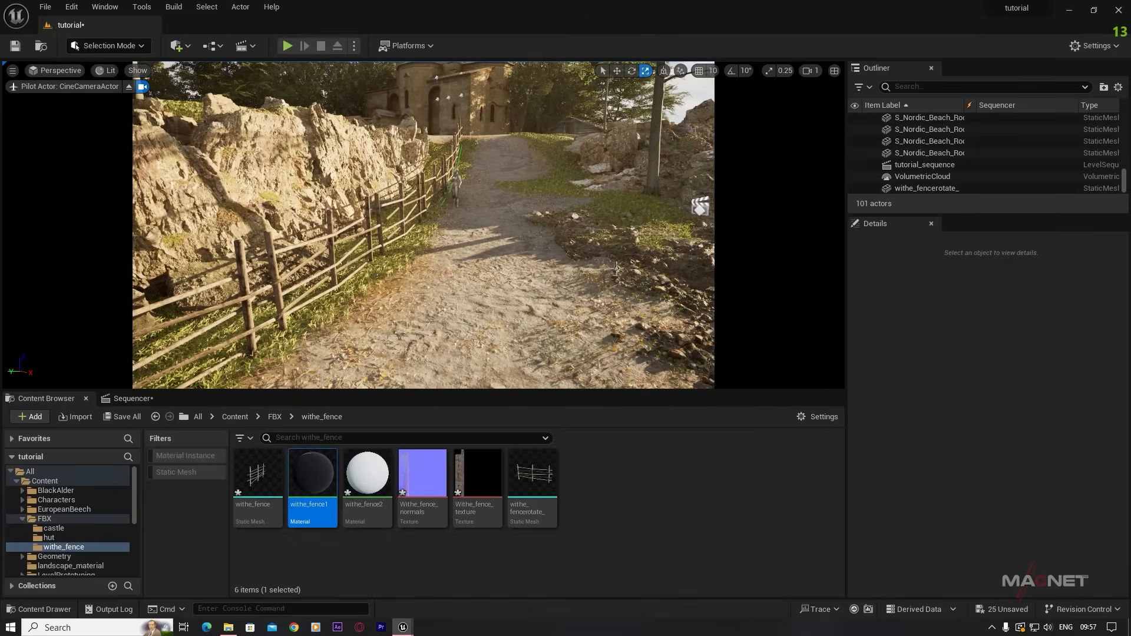
pyautogui.moveTo(491, 256); pyautogui.dragTo(341, 284, button='right')
pyautogui.press('d')
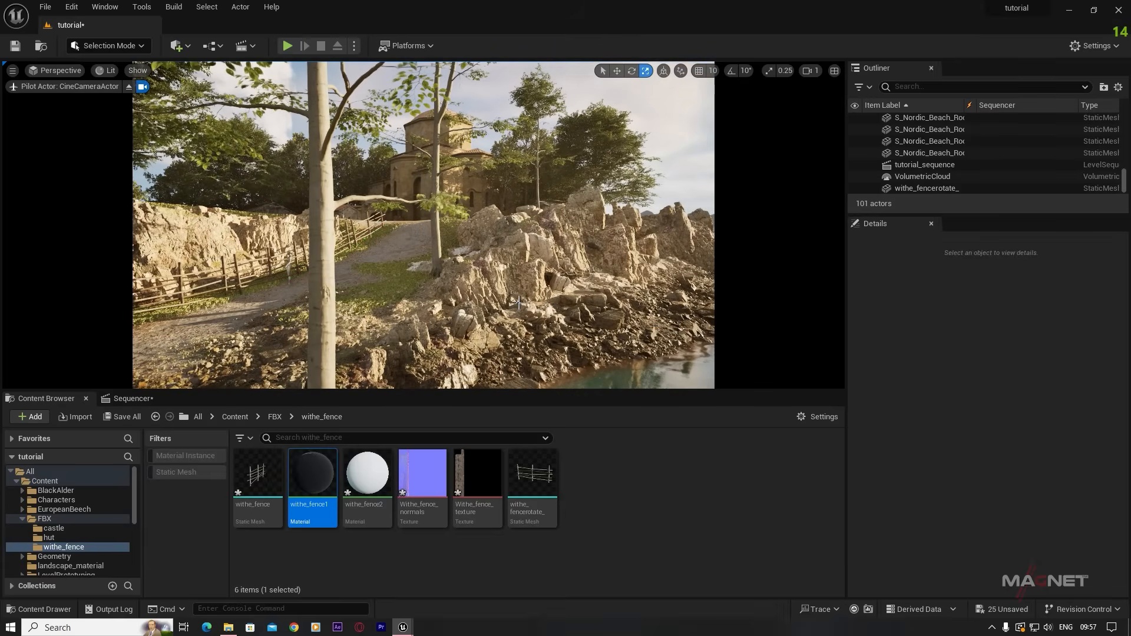
pyautogui.press('s')
pyautogui.moveTo(518, 303)
pyautogui.mouseDown(button='right')
pyautogui.moveTo(535, 342)
pyautogui.moveTo(486, 304)
pyautogui.moveTo(487, 279)
pyautogui.moveTo(508, 298)
pyautogui.mouseUp(button='right')
pyautogui.press('a')
pyautogui.press('d')
pyautogui.press('s')
pyautogui.press('a')
pyautogui.press('e')
pyautogui.press('a')
pyautogui.press('w')
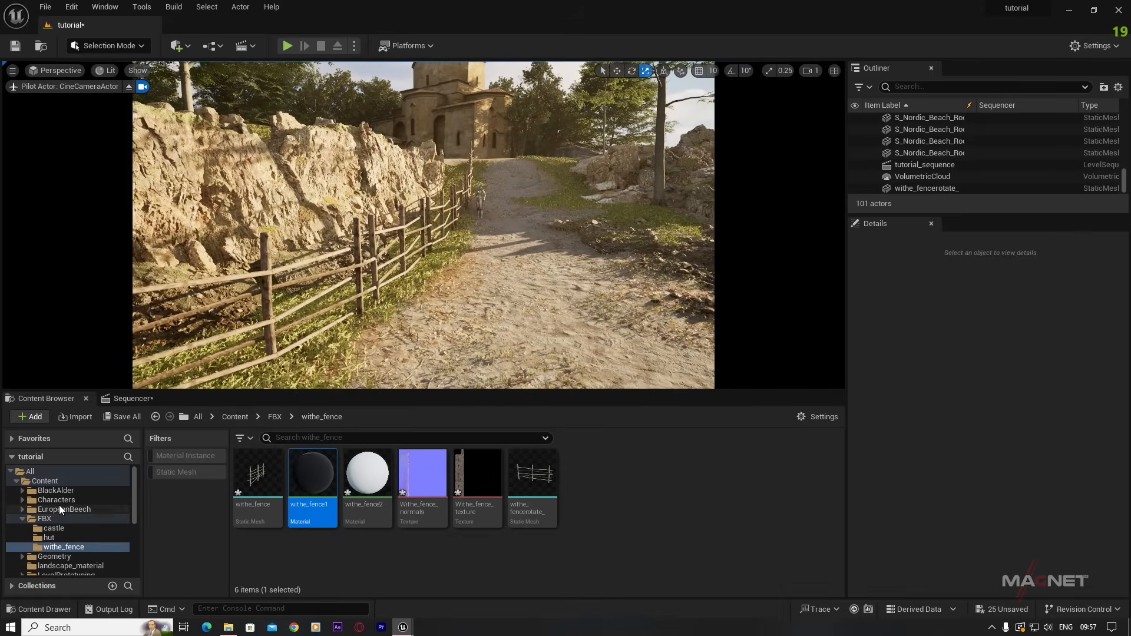
# - Enter Foliage mode and select the six fern foliage types for painting
pyautogui.click(113, 46)
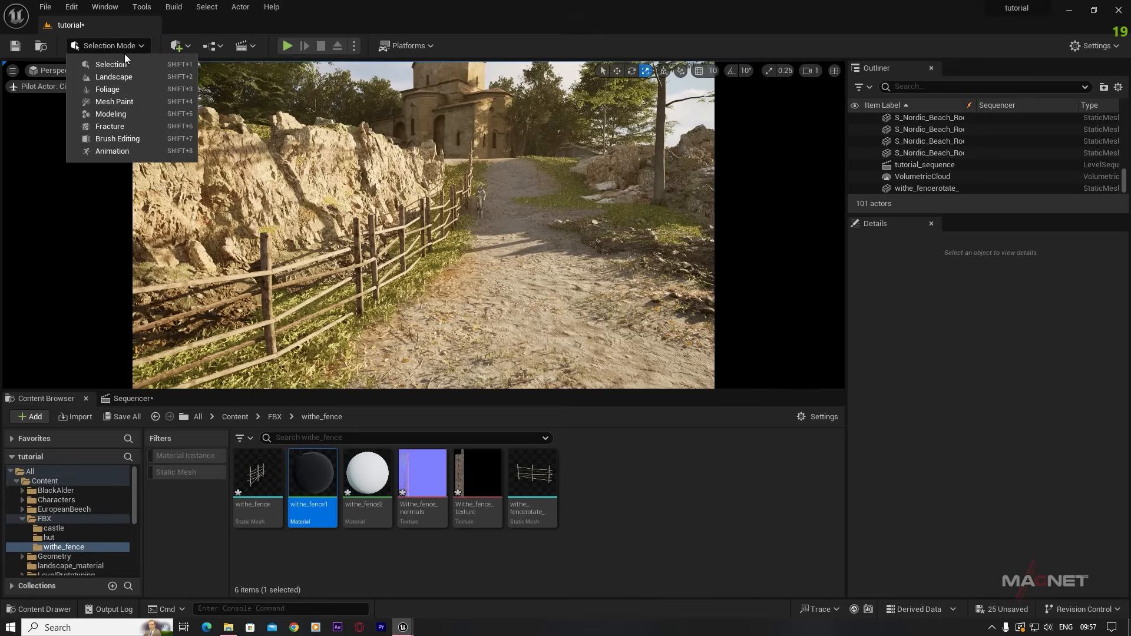
pyautogui.press('Escape')
pyautogui.hotkey('shift', '3')
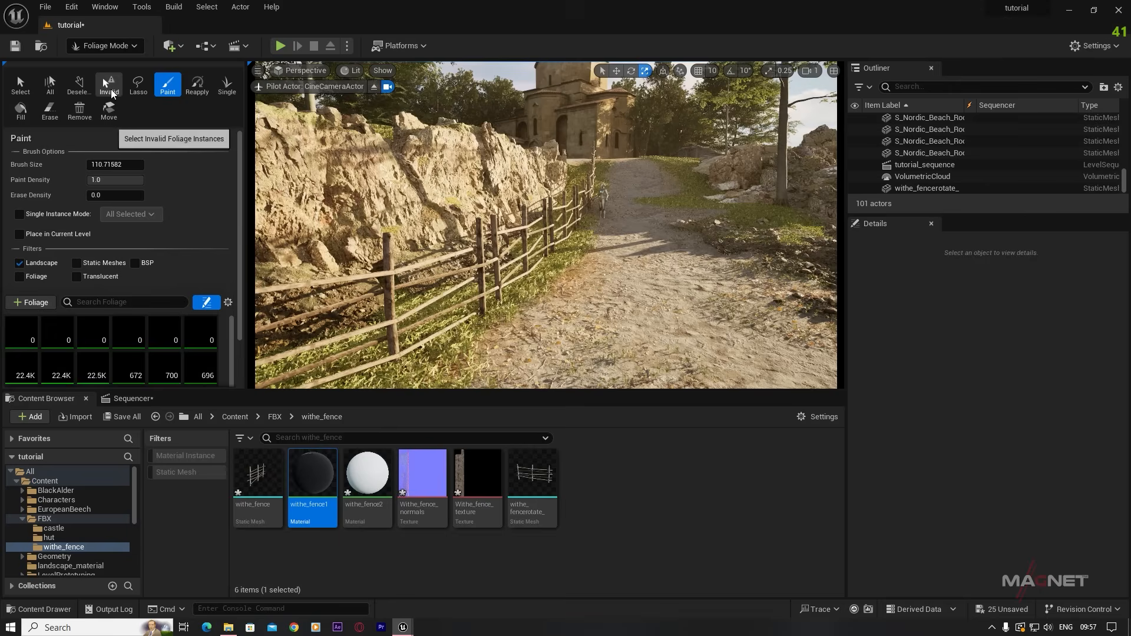
pyautogui.scroll(-2, 240, 171)
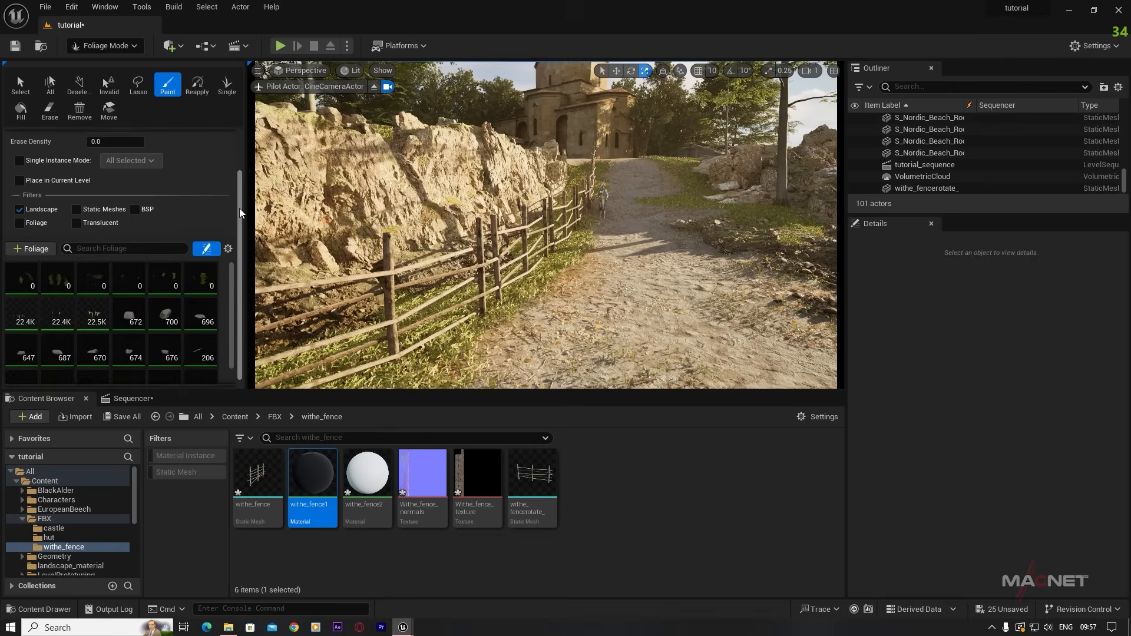
pyautogui.click(18, 270)
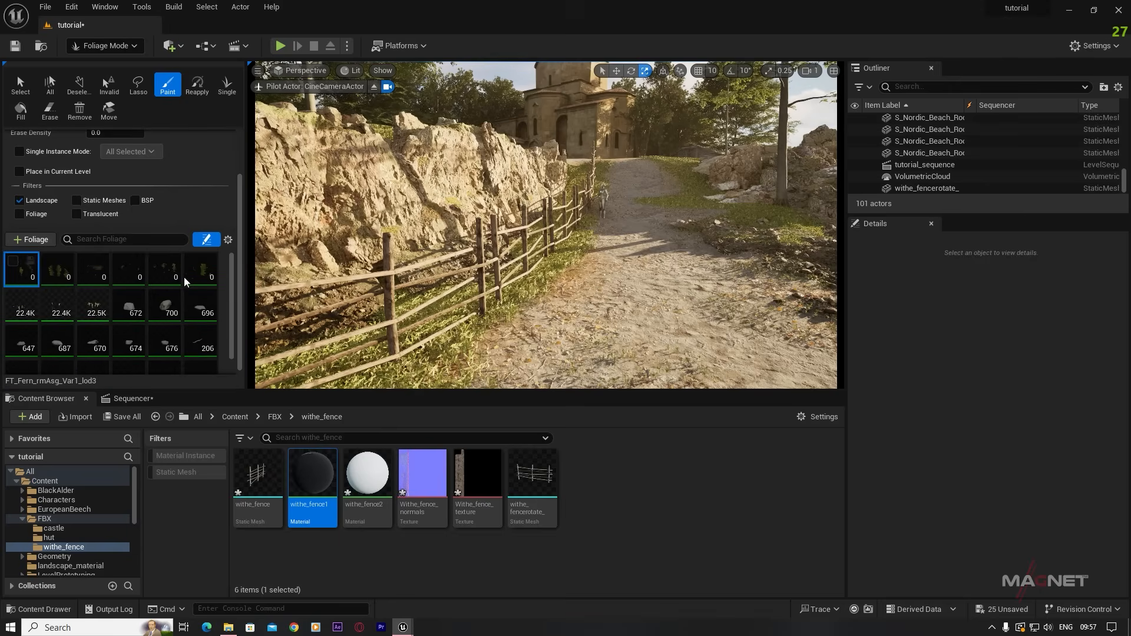
pyautogui.keyDown('shift'); pyautogui.click(200, 270); pyautogui.keyUp('shift')
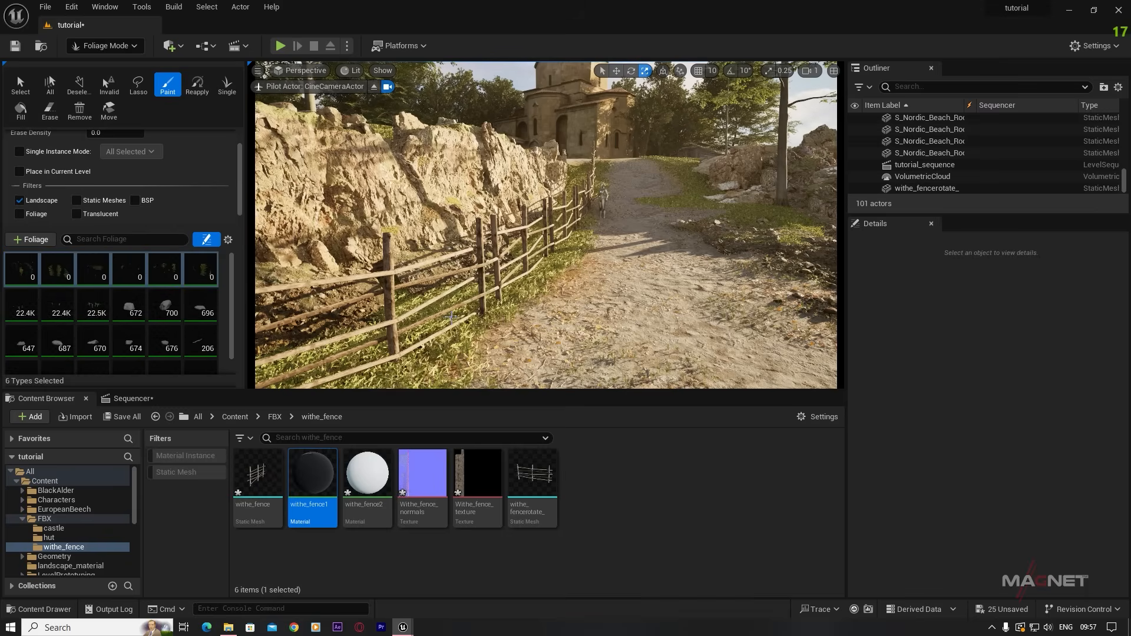
# - Paint the selected ferns over the ground between the castle path and the shoreline rocks, and return to Selection mode
pyautogui.moveTo(548, 235)
pyautogui.mouseDown(button='right')
pyautogui.moveTo(522, 261)
pyautogui.moveTo(424, 179)
pyautogui.moveTo(477, 141)
pyautogui.moveTo(507, 194)
pyautogui.mouseUp(button='right')
pyautogui.click(424, 179)
pyautogui.moveTo(506, 195); pyautogui.dragTo(580, 80)
pyautogui.click(535, 189)
pyautogui.moveTo(581, 80)
pyautogui.mouseDown(button='right')
pyautogui.moveTo(535, 189)
pyautogui.moveTo(507, 213)
pyautogui.moveTo(600, 164)
pyautogui.moveTo(566, 177)
pyautogui.moveTo(637, 171)
pyautogui.moveTo(590, 254)
pyautogui.mouseUp(button='right')
pyautogui.click(600, 164)
pyautogui.moveTo(589, 254); pyautogui.dragTo(619, 288)
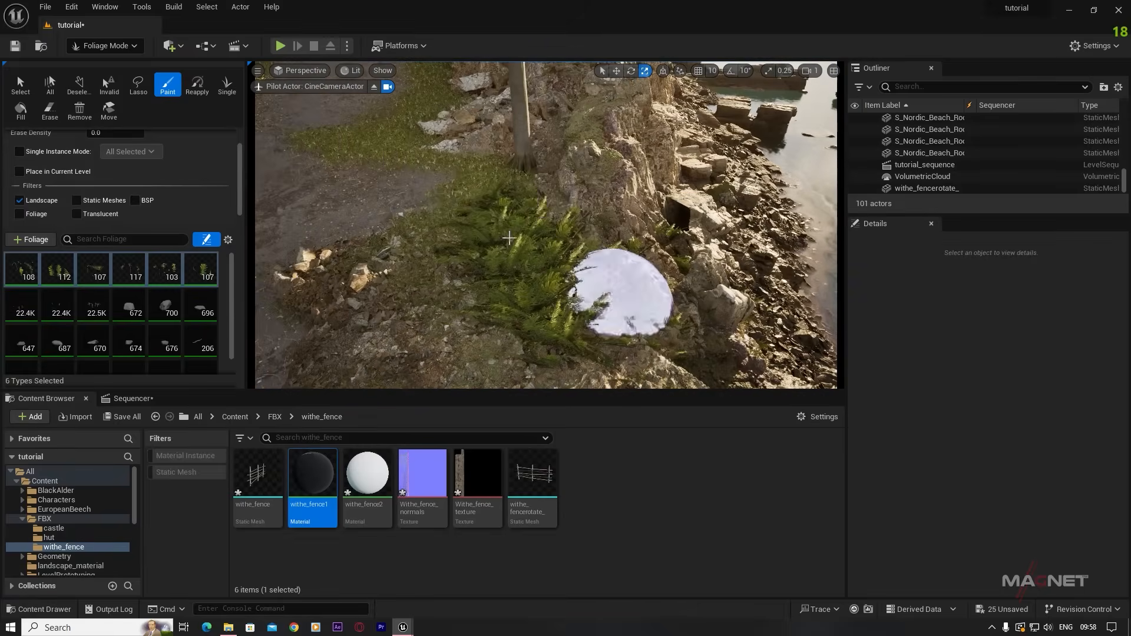
pyautogui.moveTo(619, 289)
pyautogui.mouseDown(button='right')
pyautogui.moveTo(458, 126)
pyautogui.moveTo(436, 153)
pyautogui.moveTo(413, 118)
pyautogui.moveTo(459, 141)
pyautogui.moveTo(565, 235)
pyautogui.mouseUp(button='right')
pyautogui.moveTo(565, 235); pyautogui.dragTo(414, 87)
pyautogui.moveTo(414, 87)
pyautogui.mouseDown(button='right')
pyautogui.moveTo(512, 270)
pyautogui.moveTo(448, 259)
pyautogui.moveTo(454, 306)
pyautogui.moveTo(507, 259)
pyautogui.moveTo(525, 313)
pyautogui.moveTo(513, 312)
pyautogui.moveTo(501, 259)
pyautogui.moveTo(513, 256)
pyautogui.mouseUp(button='right')
pyautogui.click(513, 271)
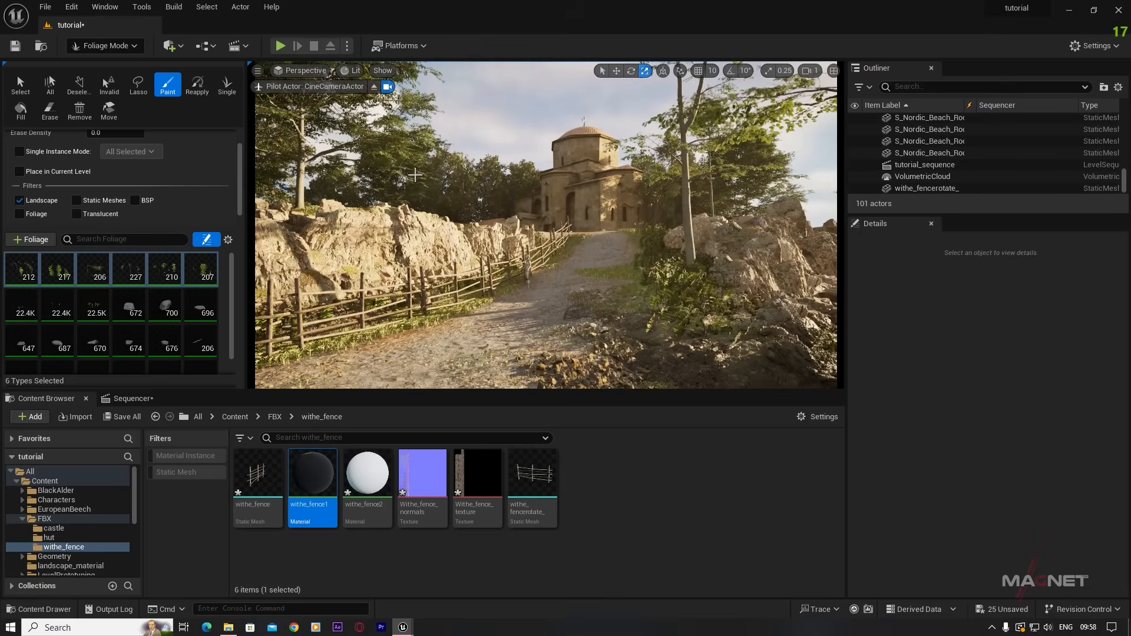
pyautogui.click(129, 49)
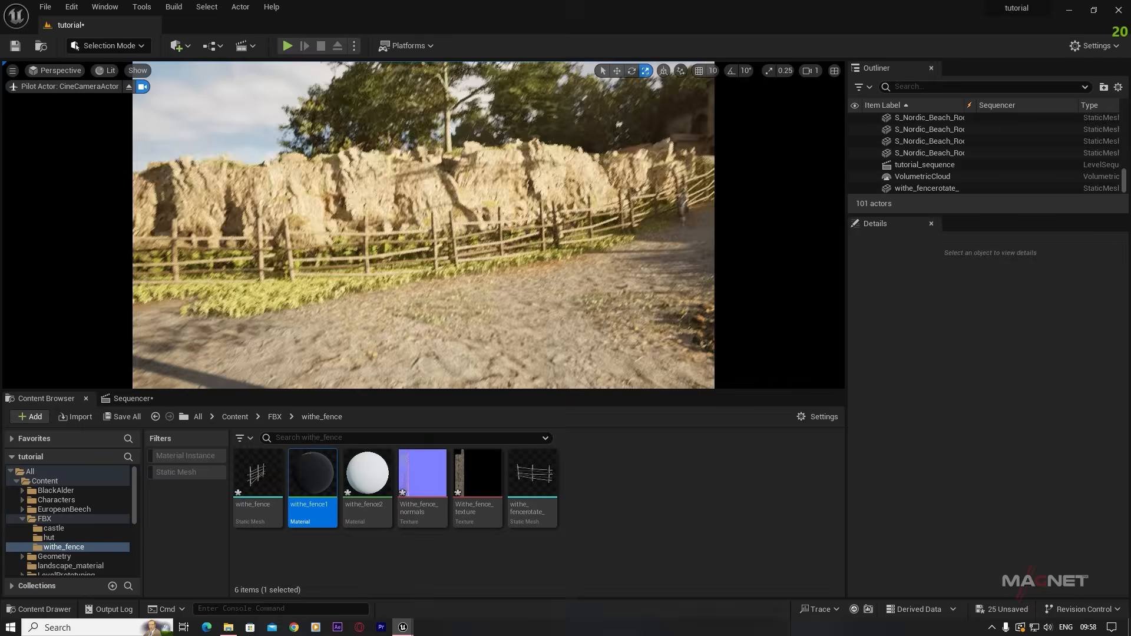
# - Switch to the Epic Games Launcher and view the Old West - VOL 2 - Tradesmen Tools and Props pack
pyautogui.moveTo(412, 236); pyautogui.dragTo(515, 260, button='right')
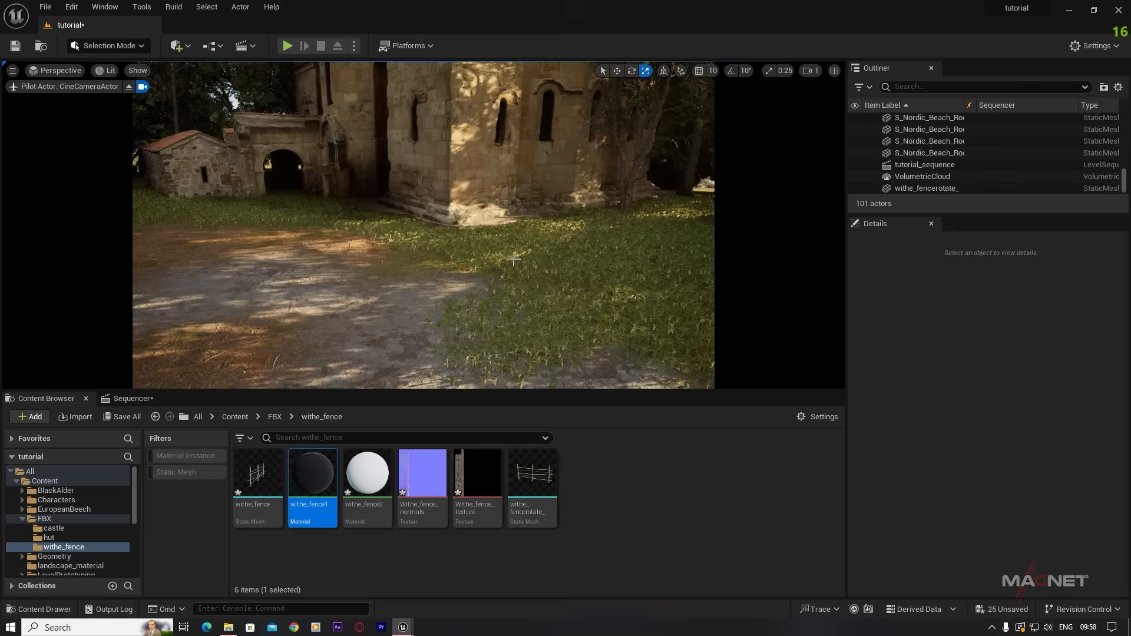
pyautogui.click(608, 514)
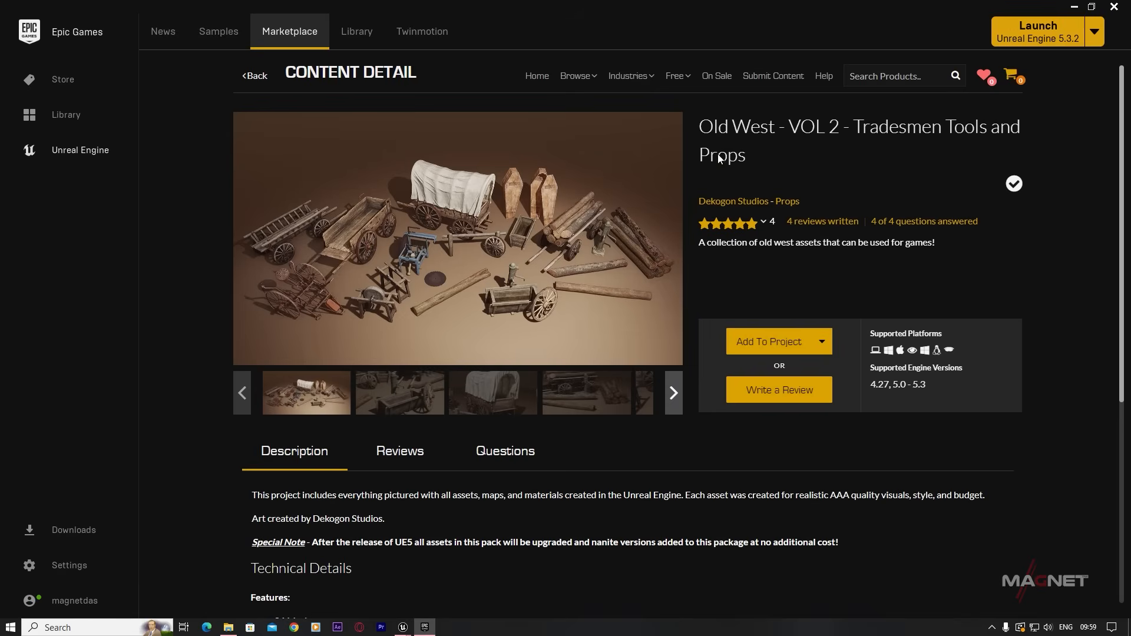
pyautogui.tripleClick(737, 129)
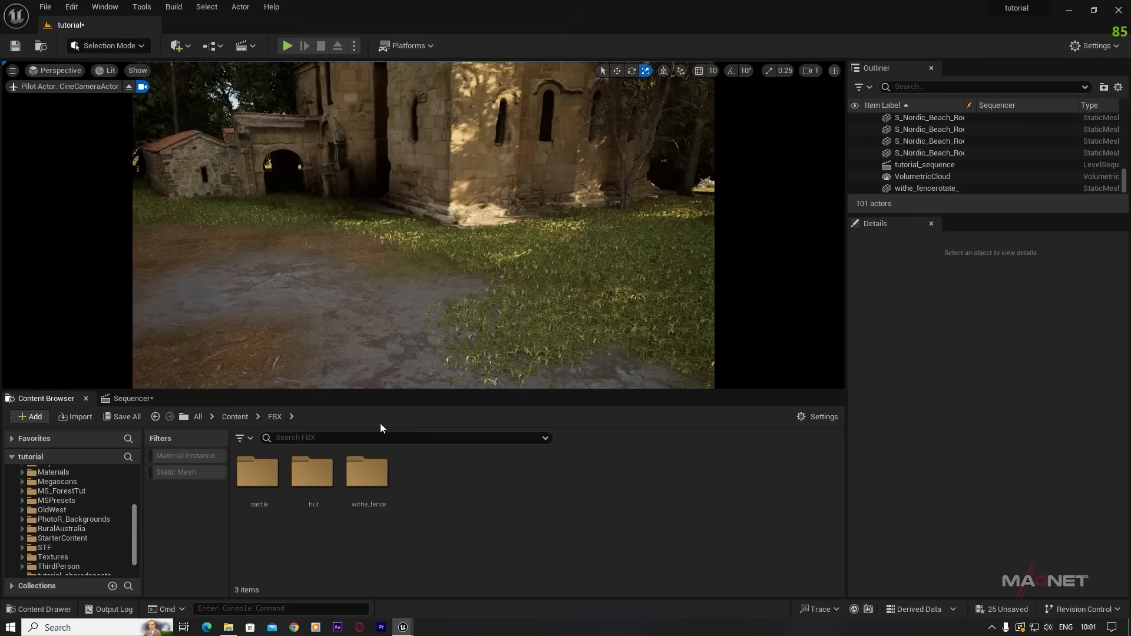
# - Open the OldWest content folder and filter it to static meshes to browse the cart models
pyautogui.click(57, 510)
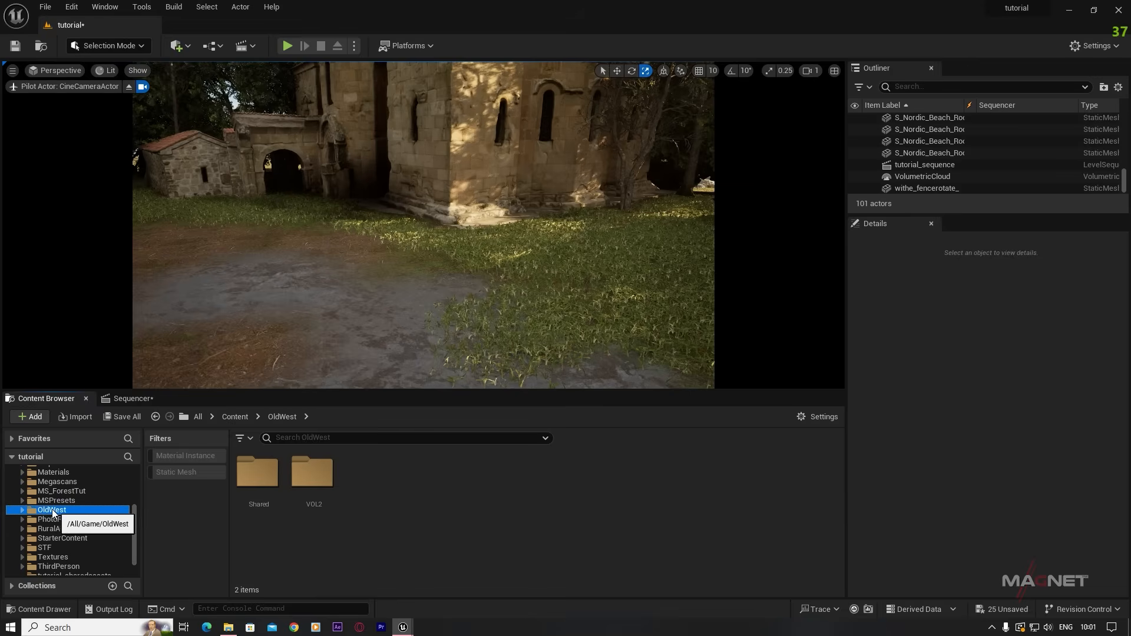
pyautogui.click(175, 472)
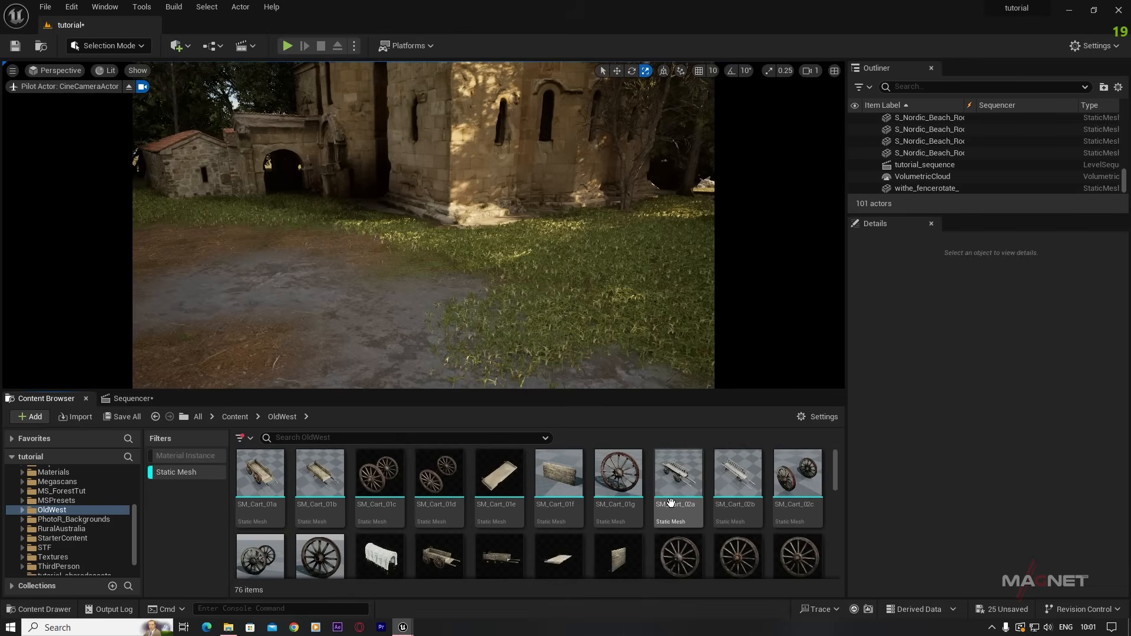
pyautogui.scroll(-1, 510, 522)
pyautogui.scroll(-2, 510, 522)
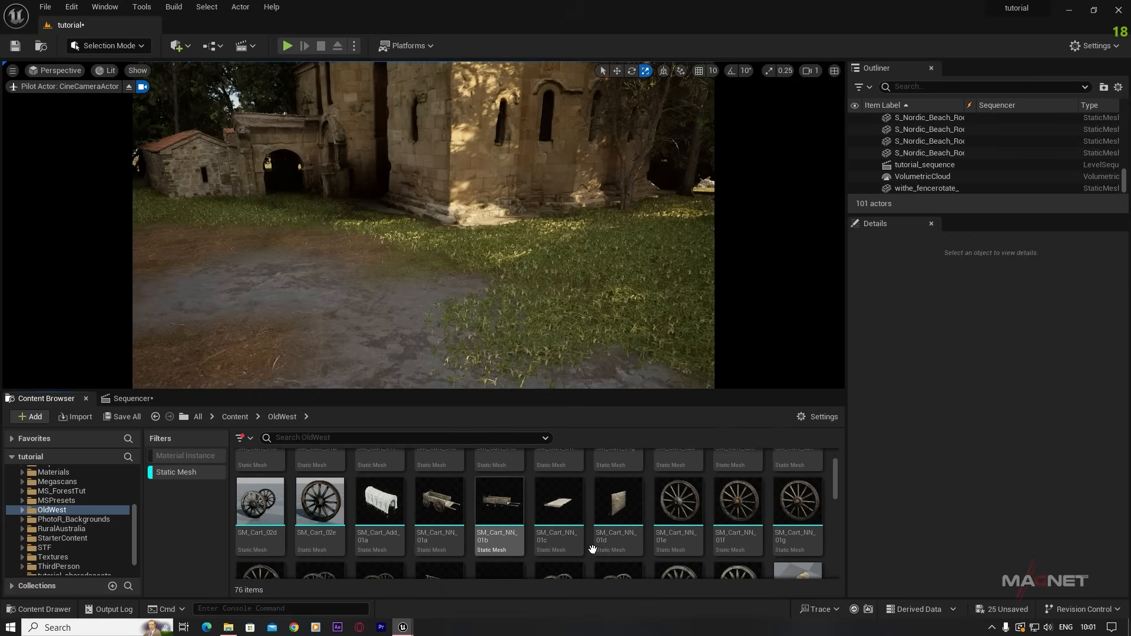
# - Undo the last actor placement and place SM_Cart_01a on the grass beside the castle wall
pyautogui.hotkey('ctrl', 'z')
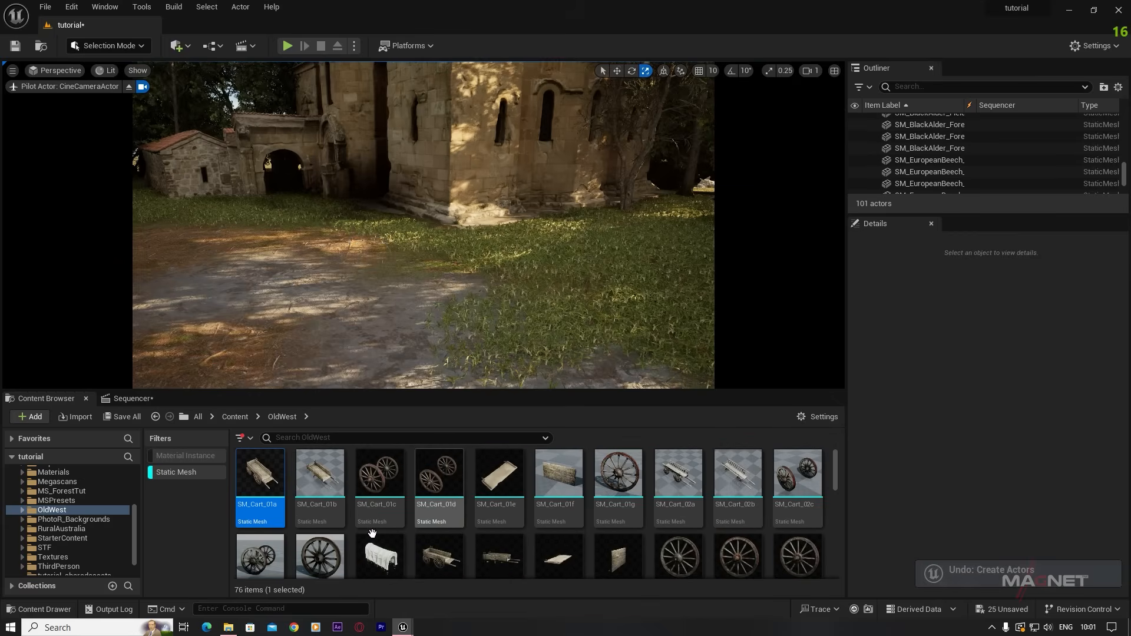
pyautogui.moveTo(268, 483); pyautogui.dragTo(449, 277)
pyautogui.moveTo(510, 303); pyautogui.dragTo(554, 301, button='right')
pyautogui.press('w')
pyautogui.press('a')
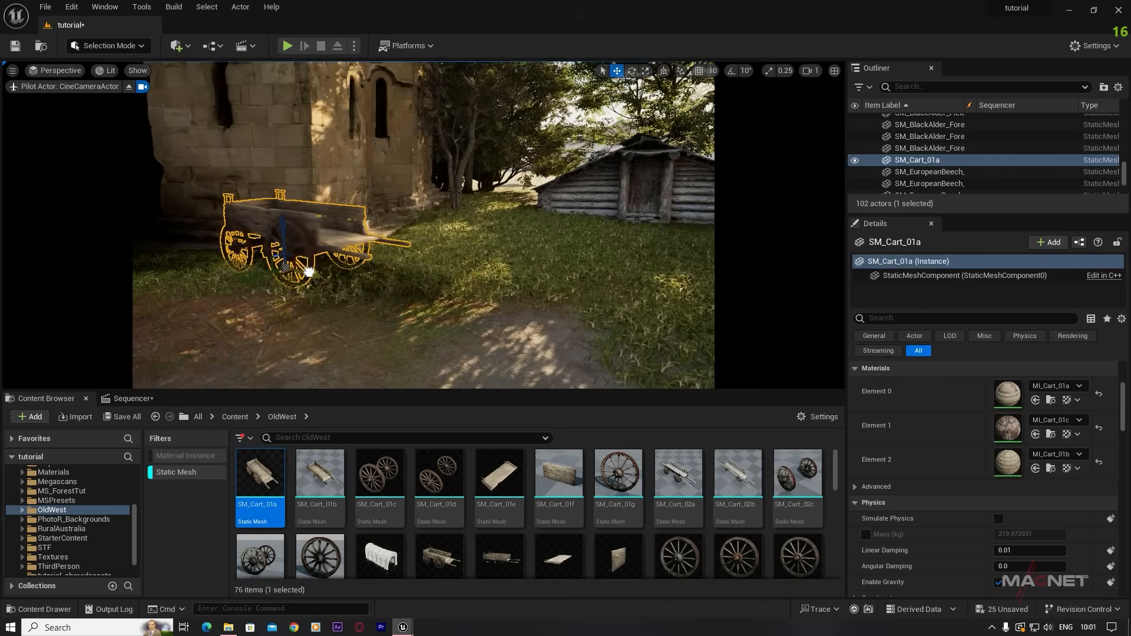
# - Place the SM_Cultivator_01a prop on the grass in front of the log hut
pyautogui.scroll(-12, 444, 533)
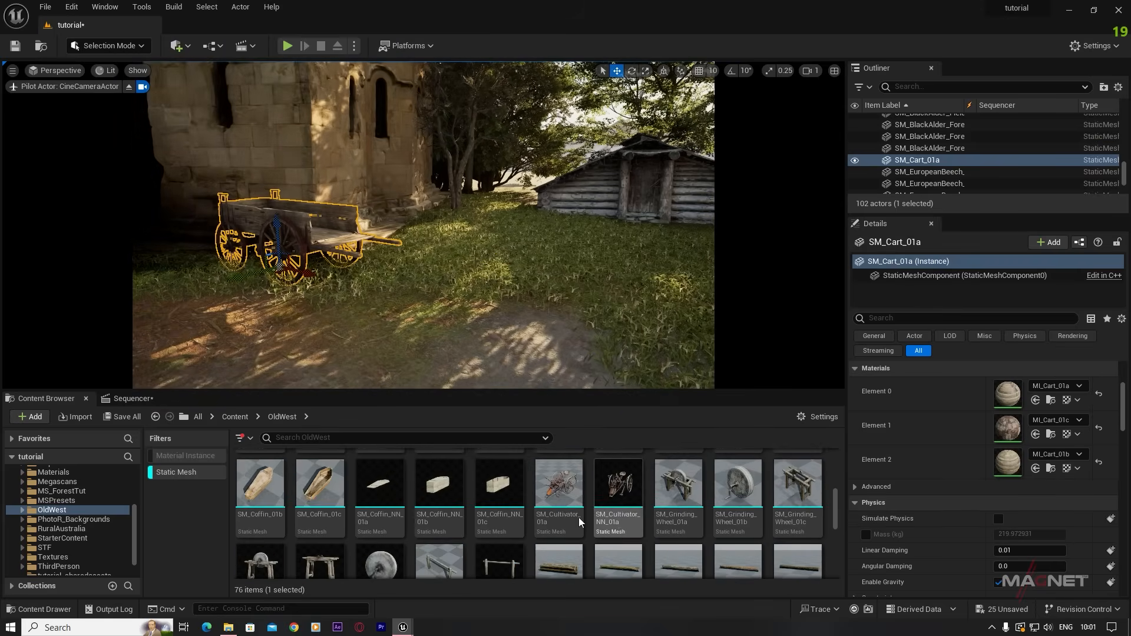
pyautogui.moveTo(548, 487); pyautogui.dragTo(590, 234)
pyautogui.moveTo(589, 282); pyautogui.dragTo(589, 259, button='right')
# - Place the SM_Lumber_01a log pile at the edge of the dirt yard near the hut and rotate it
pyautogui.scroll(-3, 560, 512)
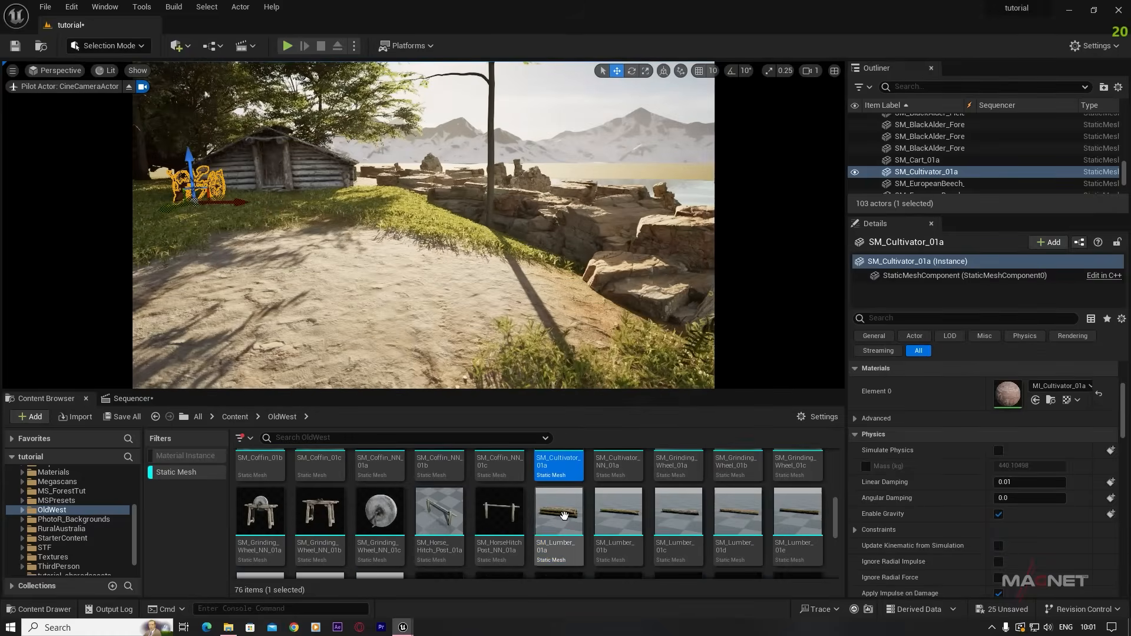
pyautogui.moveTo(563, 515); pyautogui.dragTo(413, 257)
pyautogui.press('e')
pyautogui.moveTo(405, 256); pyautogui.dragTo(455, 240)
pyautogui.press('Escape')
pyautogui.moveTo(472, 247); pyautogui.dragTo(401, 259, button='right')
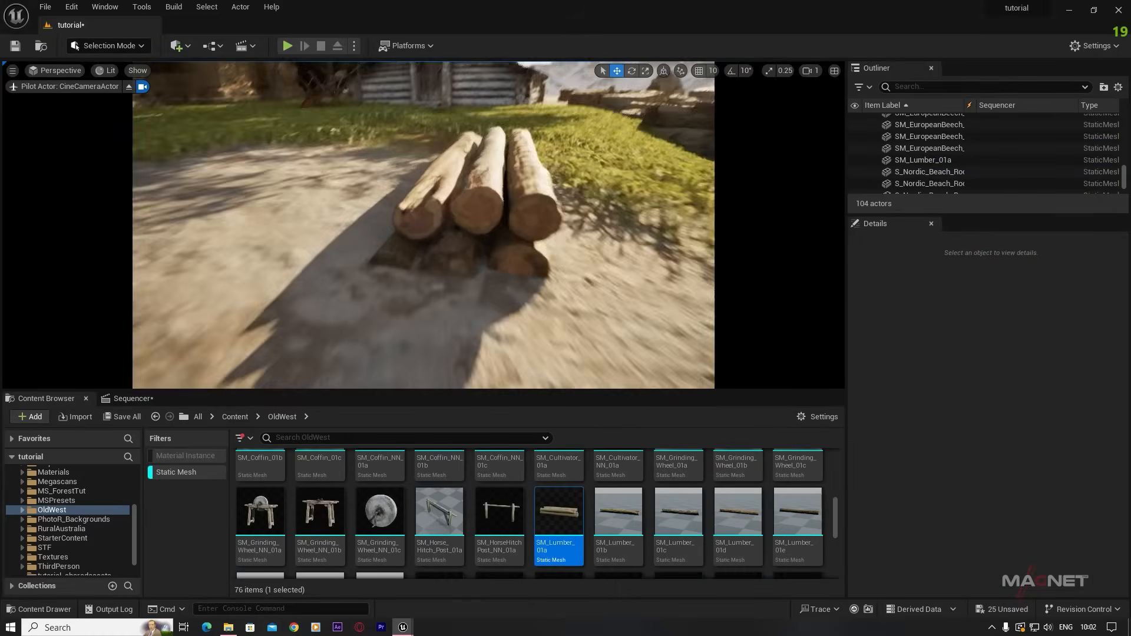
pyautogui.click(501, 215)
# - Place SM_Horse_Hitch_Post_01a near the shoreline rocks and SM_Saw_01a on the grass beside the small stone building
pyautogui.moveTo(501, 215); pyautogui.dragTo(448, 223, button='right')
pyautogui.moveTo(439, 513); pyautogui.dragTo(716, 194)
pyautogui.press('e')
pyautogui.scroll(-8, 488, 528)
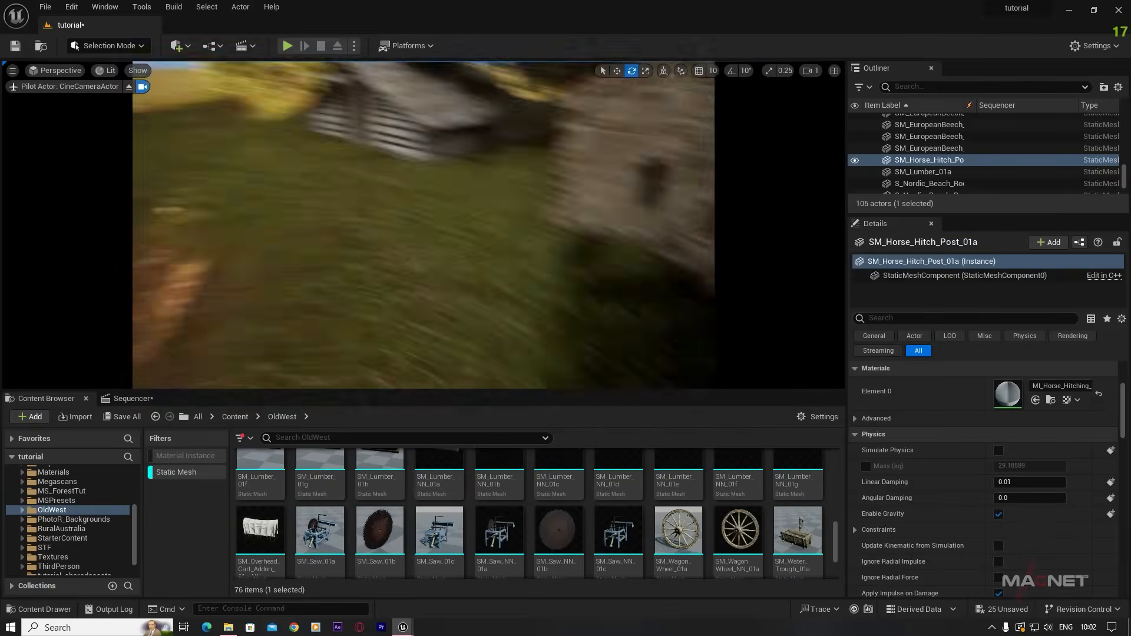
pyautogui.moveTo(320, 531); pyautogui.dragTo(331, 227)
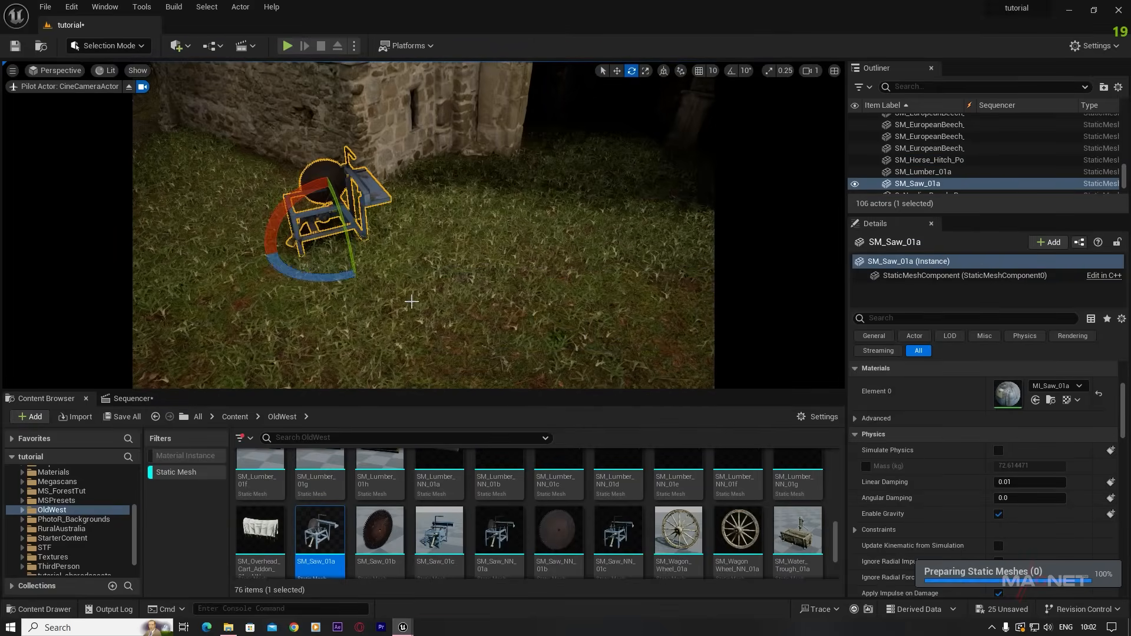
# - Place SM_Water_Trough_01a at the edge of the dirt yard next to the cart and rotate it
pyautogui.scroll(-2, 788, 482)
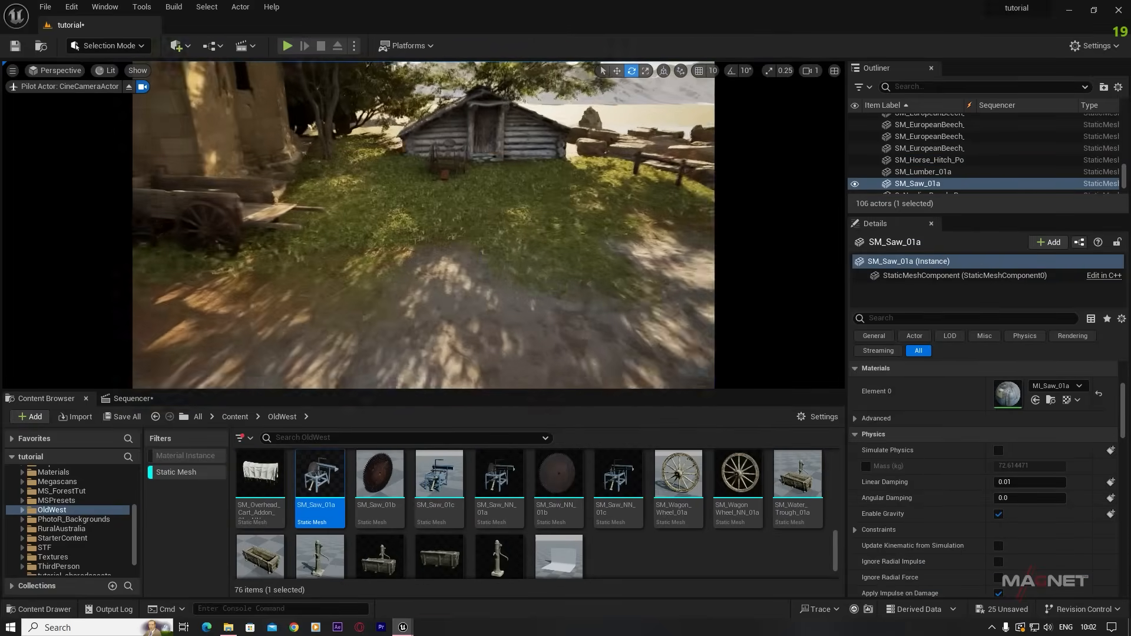
pyautogui.moveTo(796, 484); pyautogui.dragTo(411, 261)
pyautogui.moveTo(350, 304); pyautogui.dragTo(349, 308)
pyautogui.moveTo(383, 337); pyautogui.dragTo(324, 348)
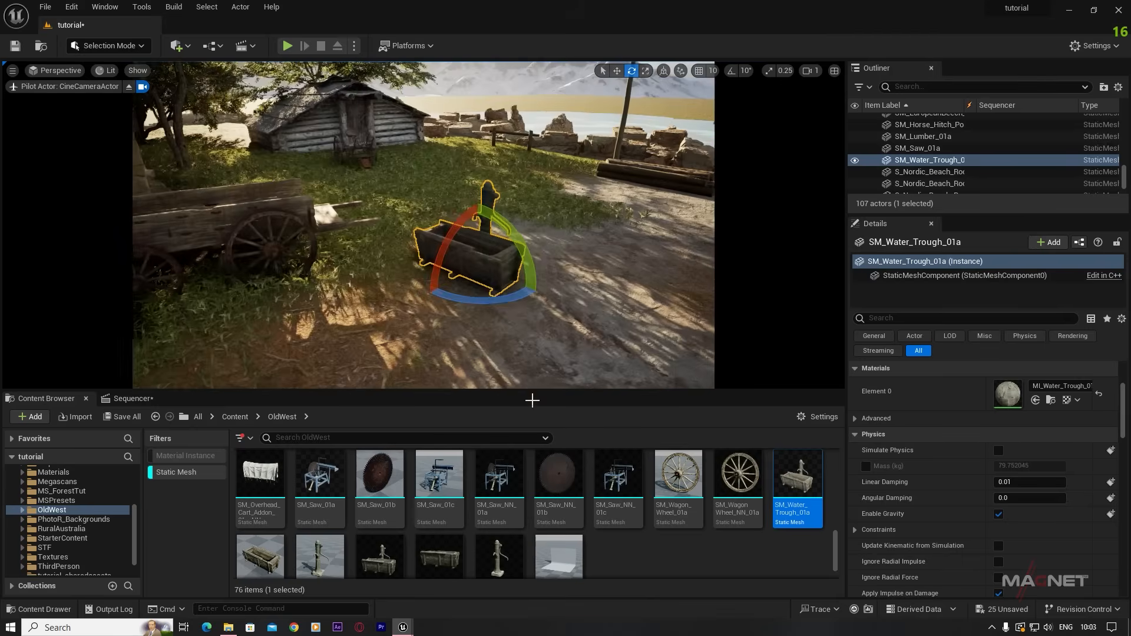
pyautogui.scroll(5, 530, 483)
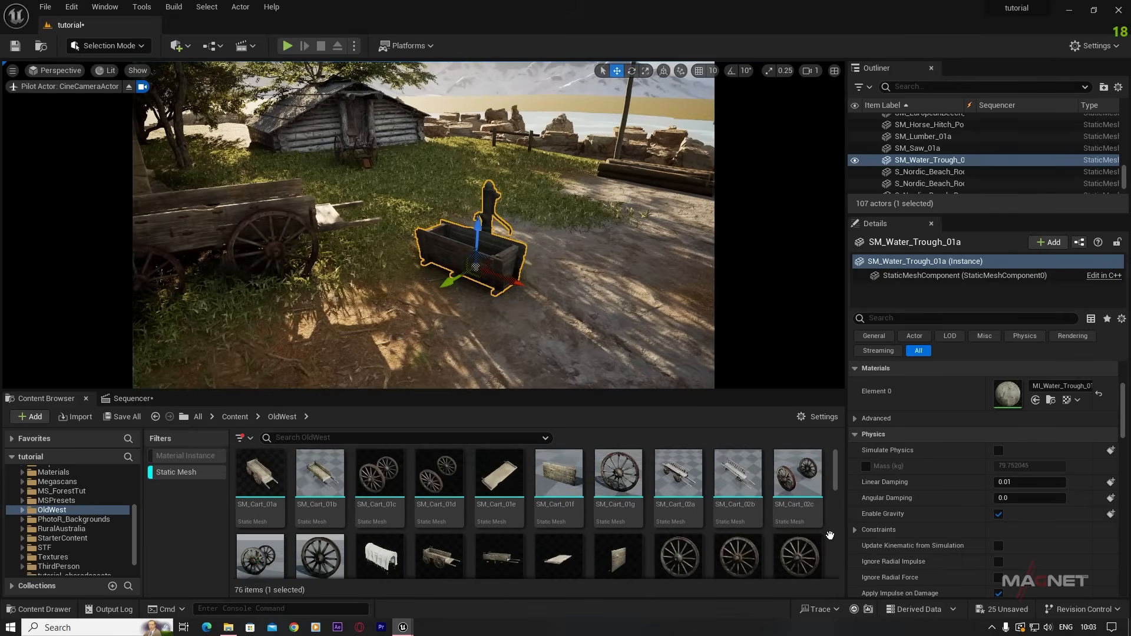
pyautogui.scroll(-5, 830, 535)
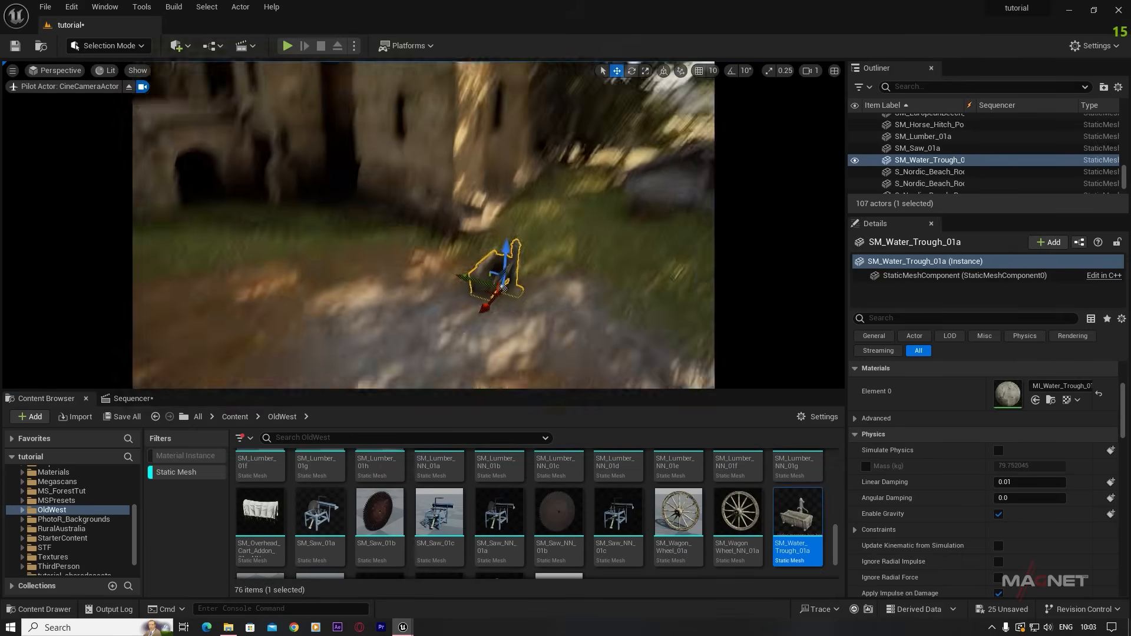
# - Adjust the height of the rocky ground piece at the path's edge and select the neighbouring scree
pyautogui.click(405, 188)
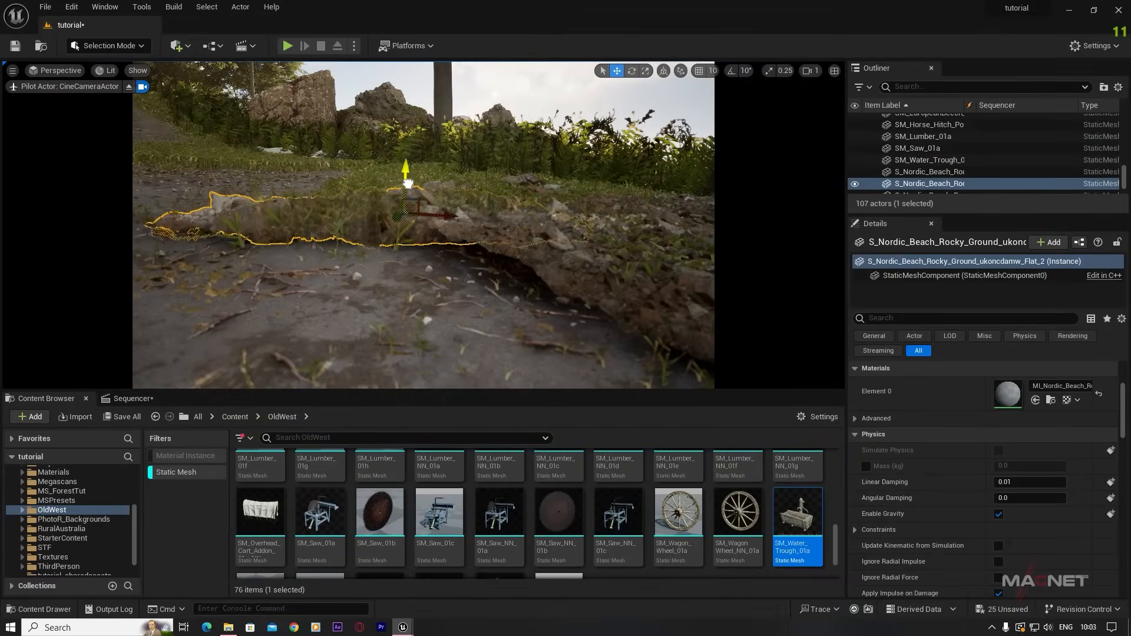
pyautogui.click(677, 254)
pyautogui.moveTo(545, 152); pyautogui.dragTo(437, 309, button='right')
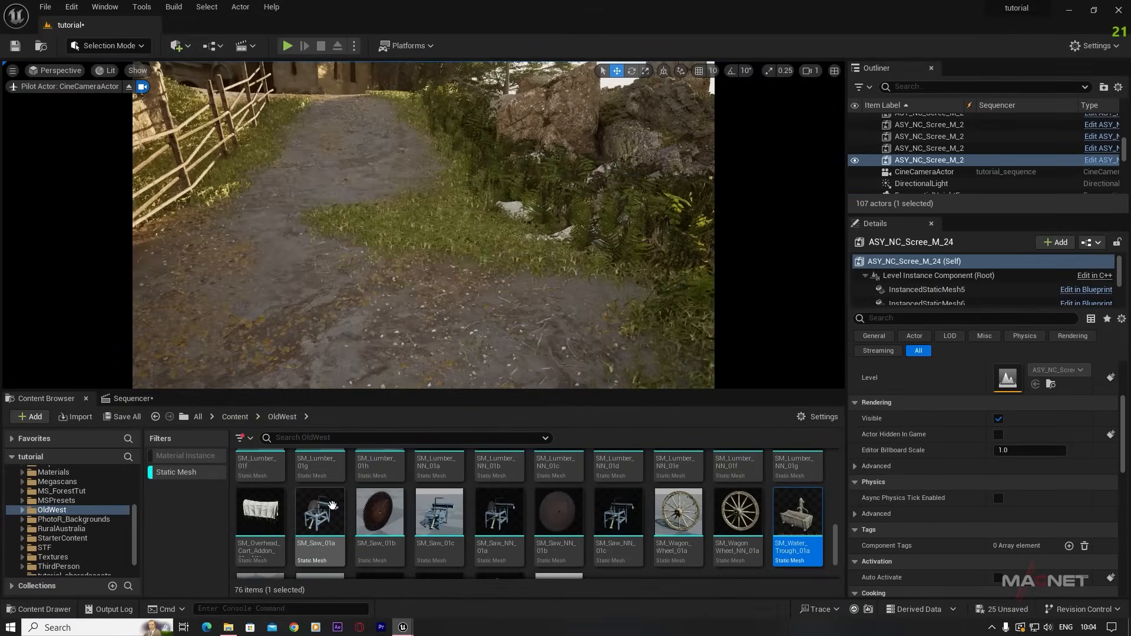
# - Place a second SM_Cart_01a along the castle path on the side opposite the fence, and deselect it
pyautogui.scroll(5, 566, 522)
pyautogui.scroll(3, 567, 521)
pyautogui.moveTo(260, 501); pyautogui.dragTo(468, 203)
pyautogui.press('e')
pyautogui.moveTo(468, 203); pyautogui.dragTo(306, 226, button='right')
pyautogui.press('Escape')
pyautogui.press('s')
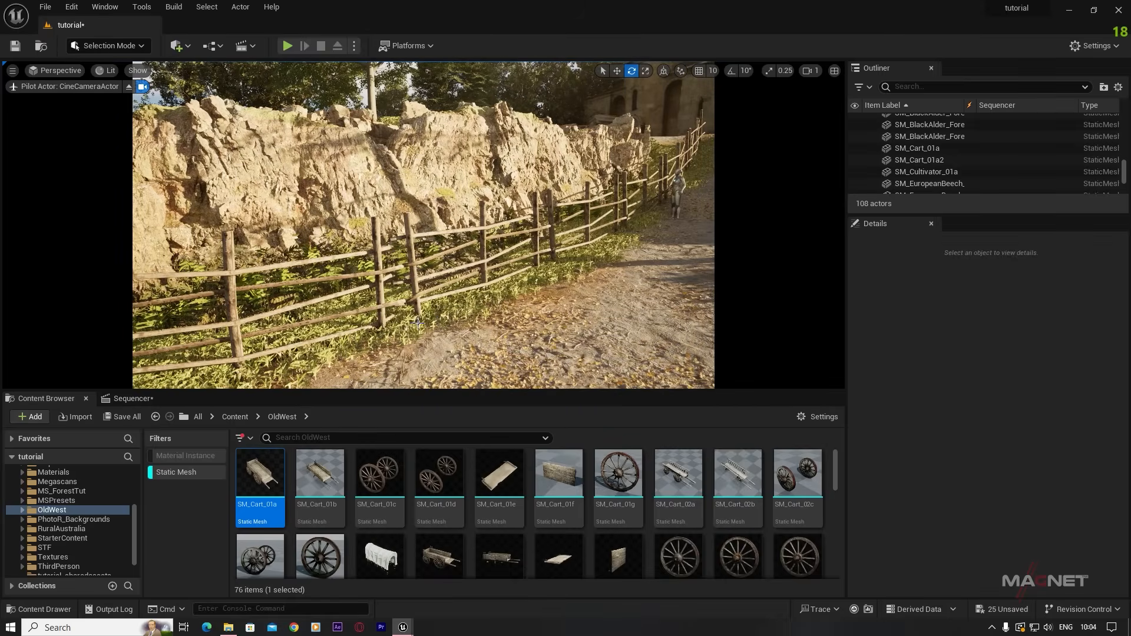
# - Open the BlackAlder content folder and filter it to static meshes to reach the sapling models
pyautogui.click(171, 474)
pyautogui.scroll(5, 58, 484)
pyautogui.click(58, 484)
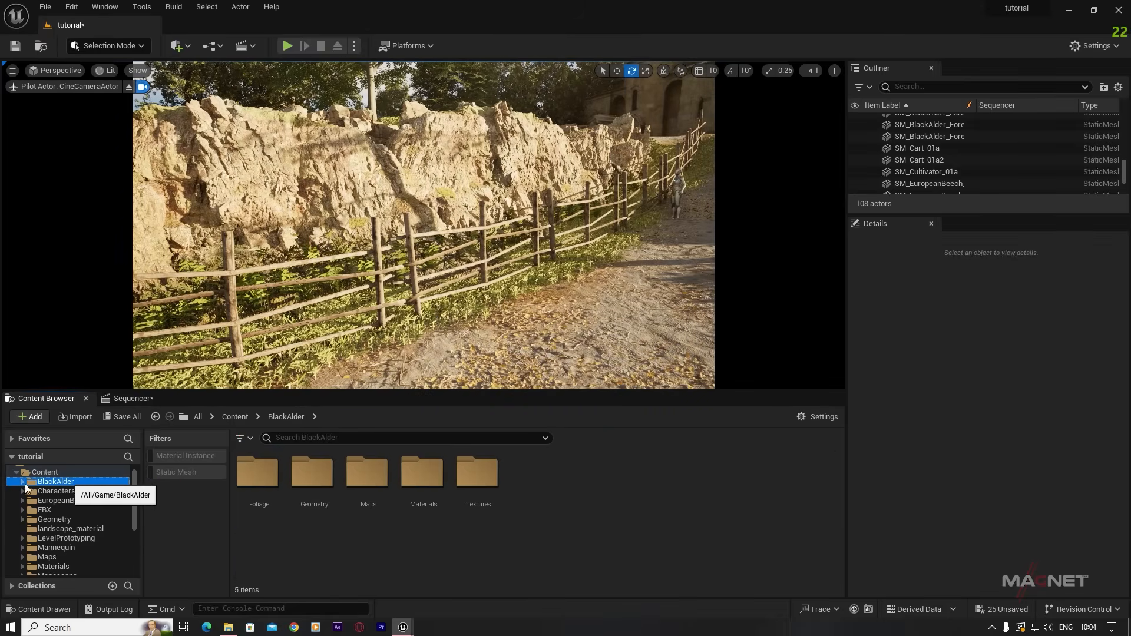
pyautogui.click(171, 472)
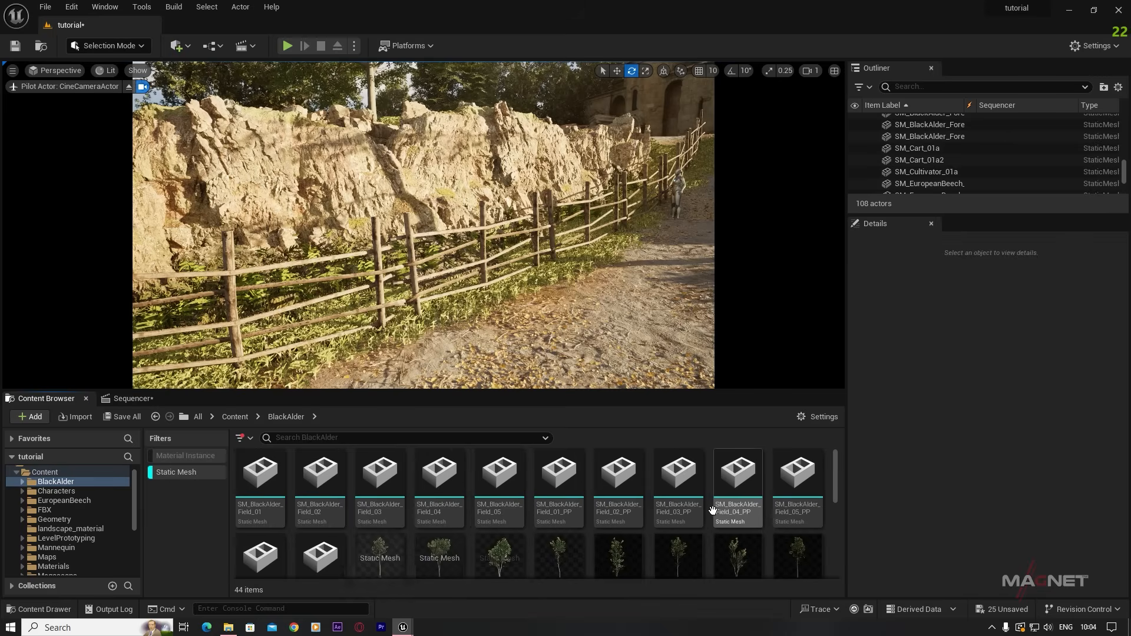
pyautogui.scroll(-4, 594, 526)
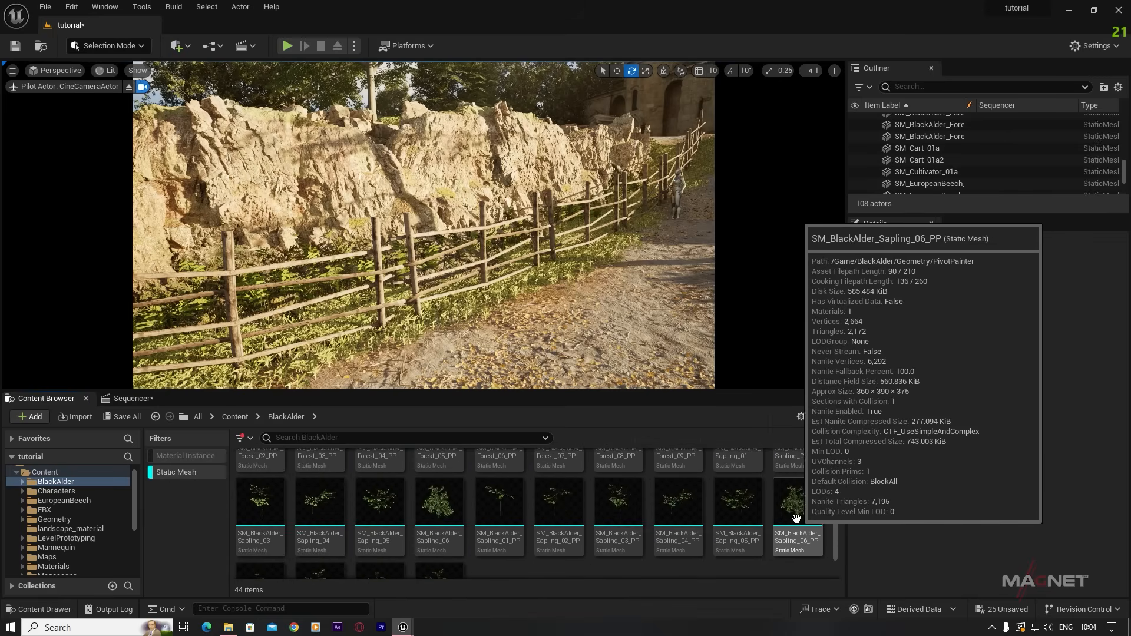
# - Place SM_BlackAlder_Sapling_06_PP behind the wooden fence in front of the cliff, and deselect it
pyautogui.moveTo(798, 514); pyautogui.dragTo(252, 303)
pyautogui.moveTo(467, 332); pyautogui.dragTo(277, 254, button='right')
pyautogui.click(271, 134)
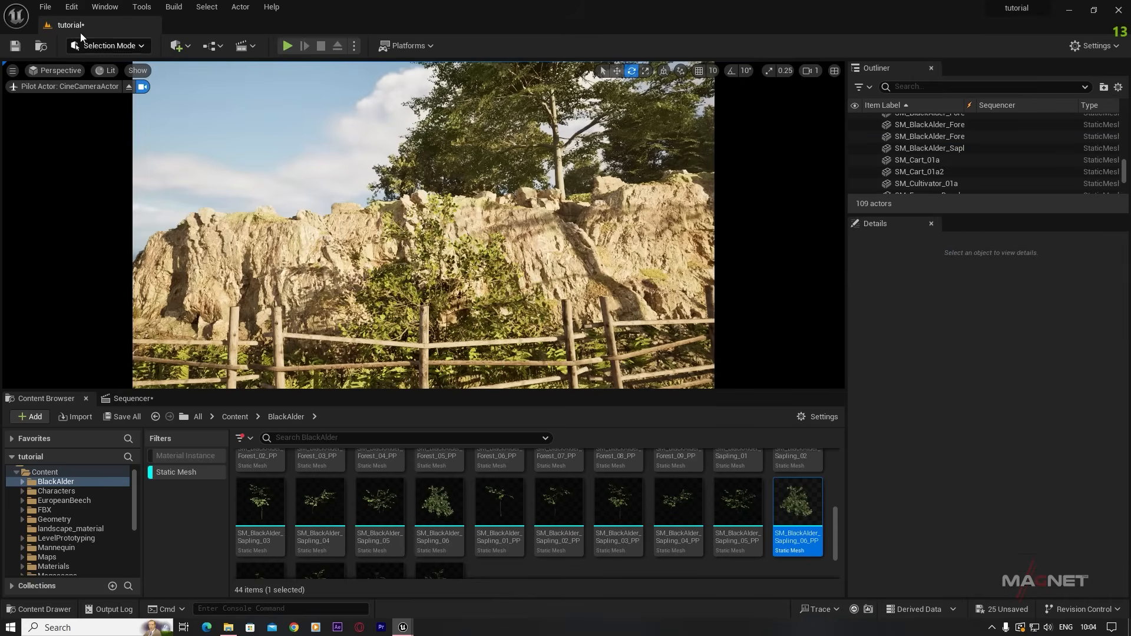
# - Enter Foliage mode, deactivate the six fern types and add SM_BlackAlder_Sapling_06_PP as a foliage type
pyautogui.click(141, 46)
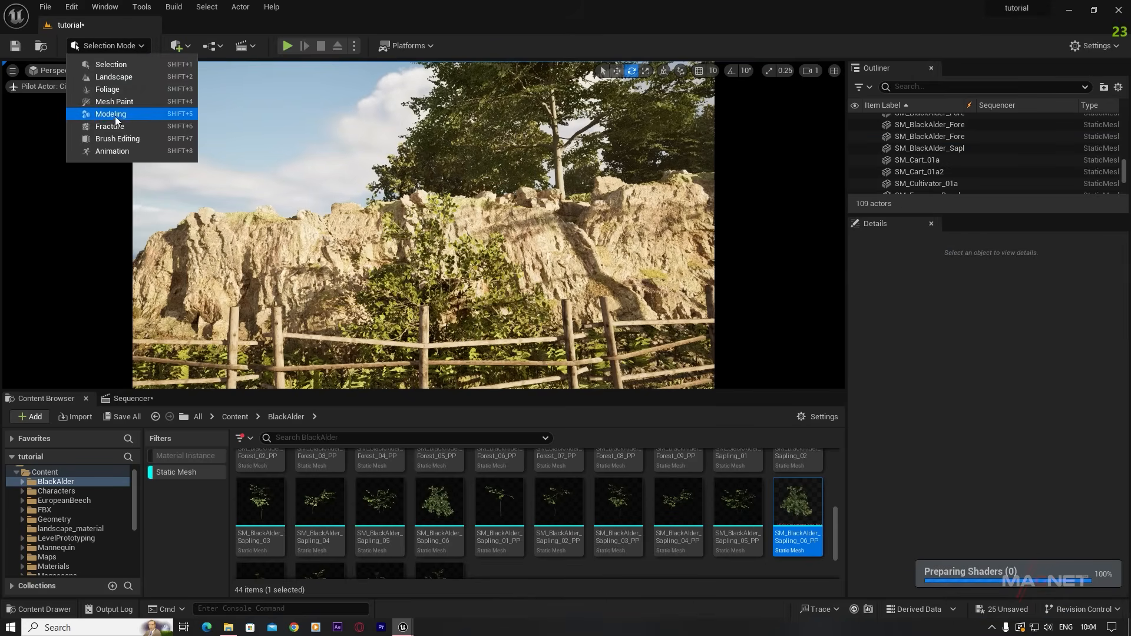
pyautogui.click(252, 203)
pyautogui.hotkey('shift', '3')
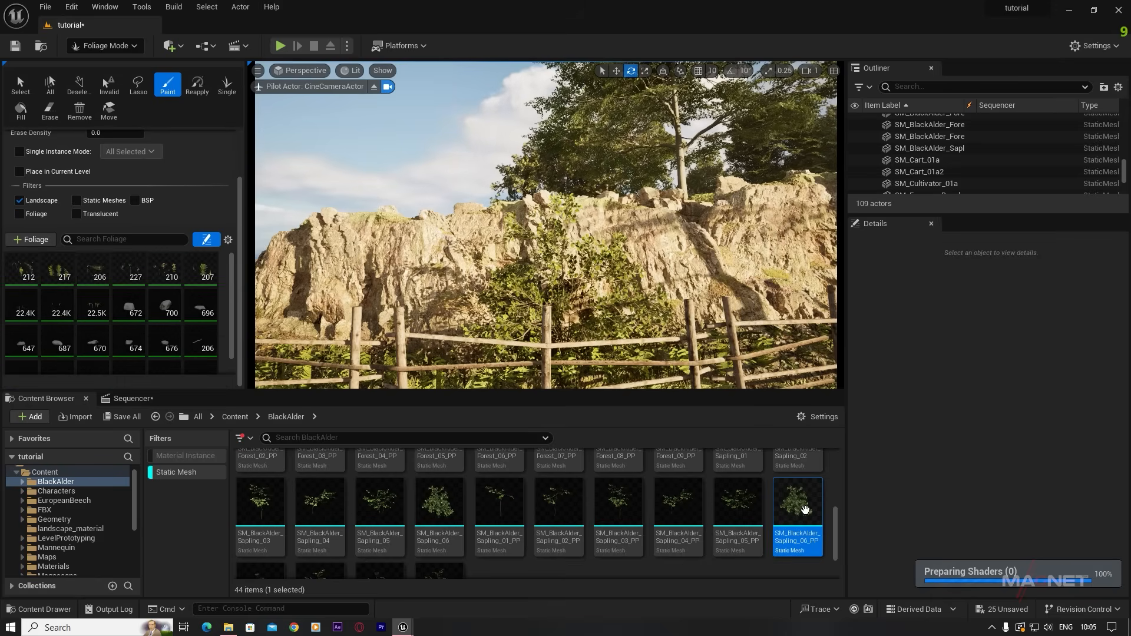
pyautogui.click(202, 270)
pyautogui.keyDown('shift'); pyautogui.click(12, 272); pyautogui.keyUp('shift')
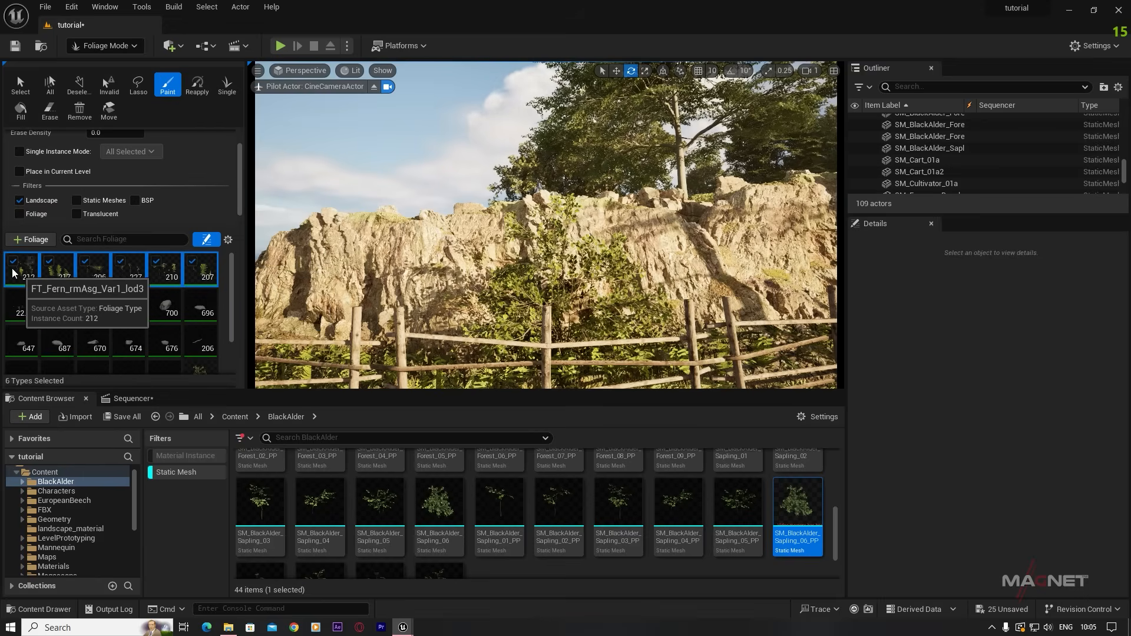
pyautogui.moveTo(798, 507); pyautogui.dragTo(118, 277)
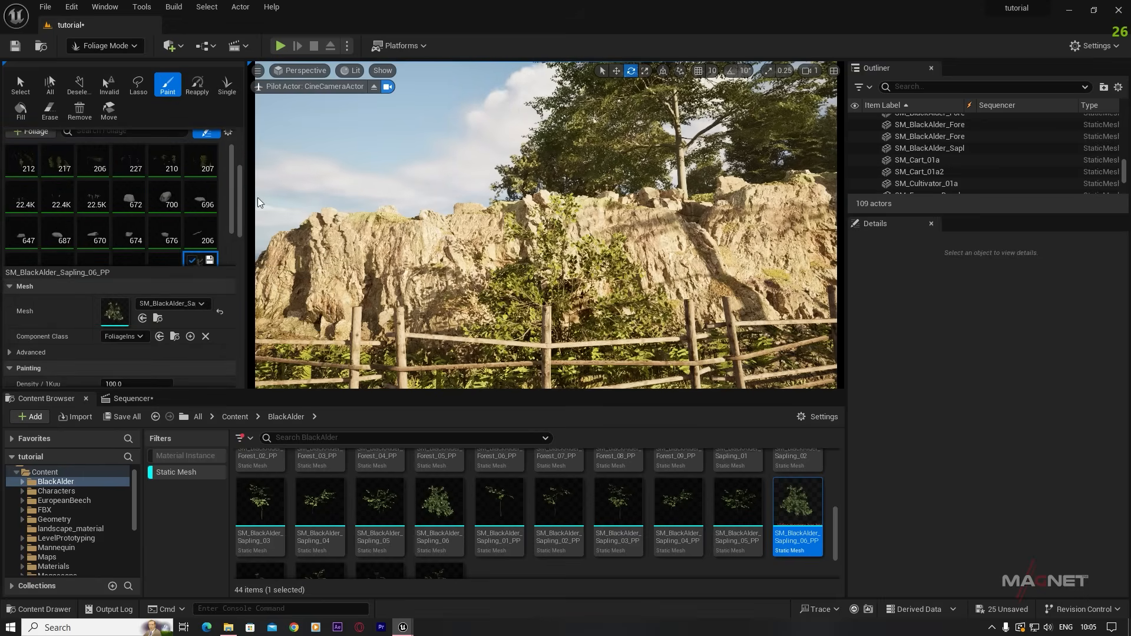
# - Set the painting density of the SM_BlackAlder_Sapling_06_PP foliage type to 10
pyautogui.scroll(-2, 186, 255)
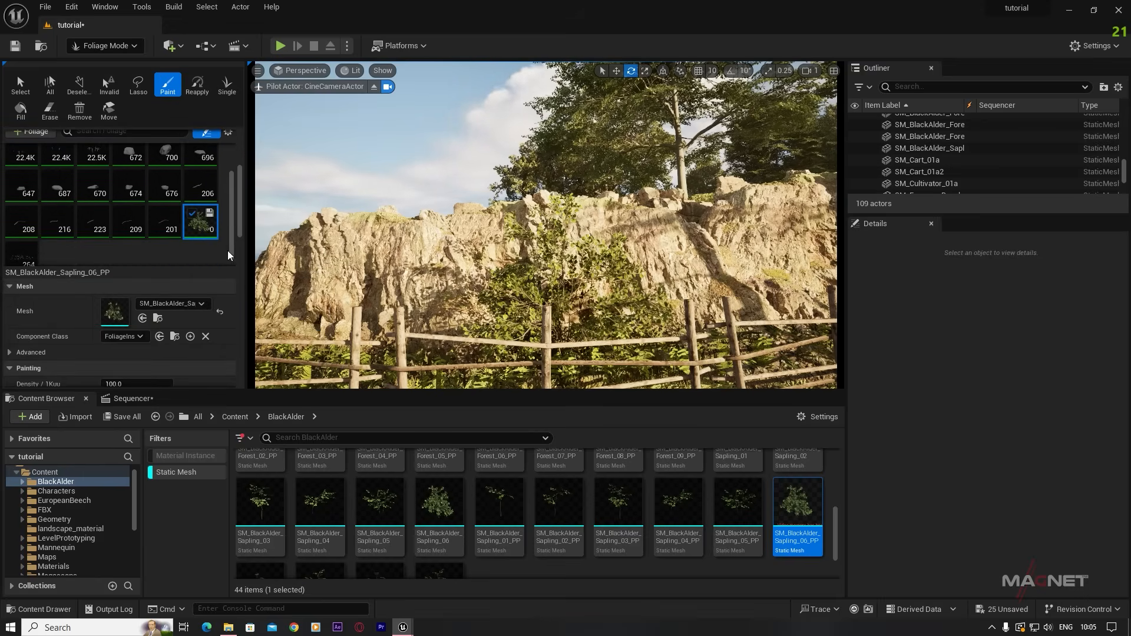
pyautogui.scroll(-4, 176, 254)
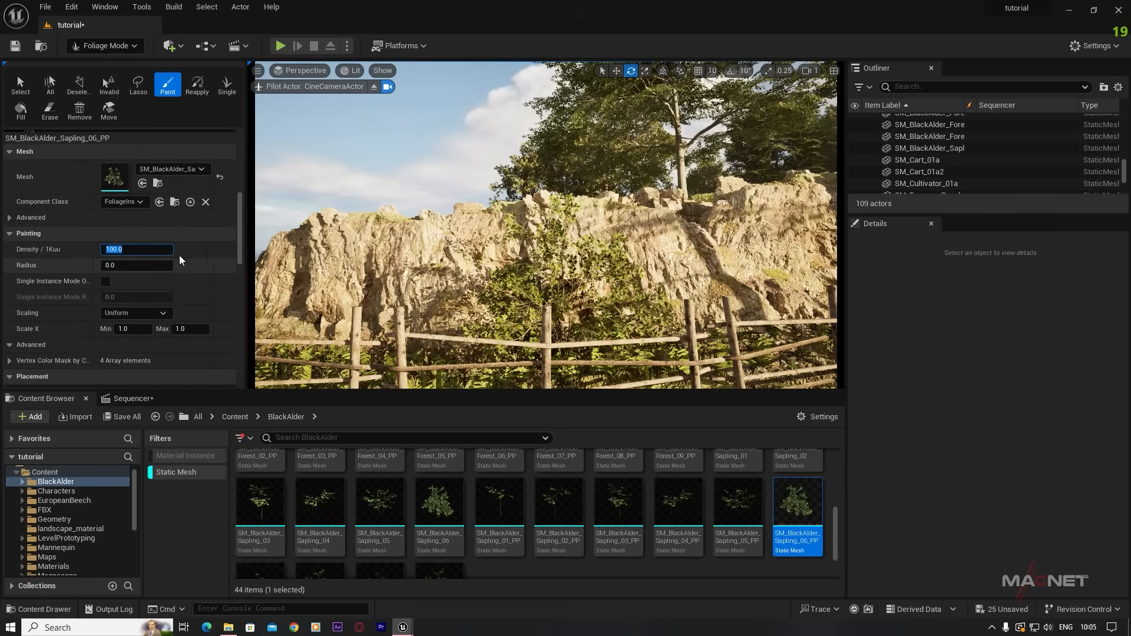
pyautogui.write('0')
pyautogui.press('Return')
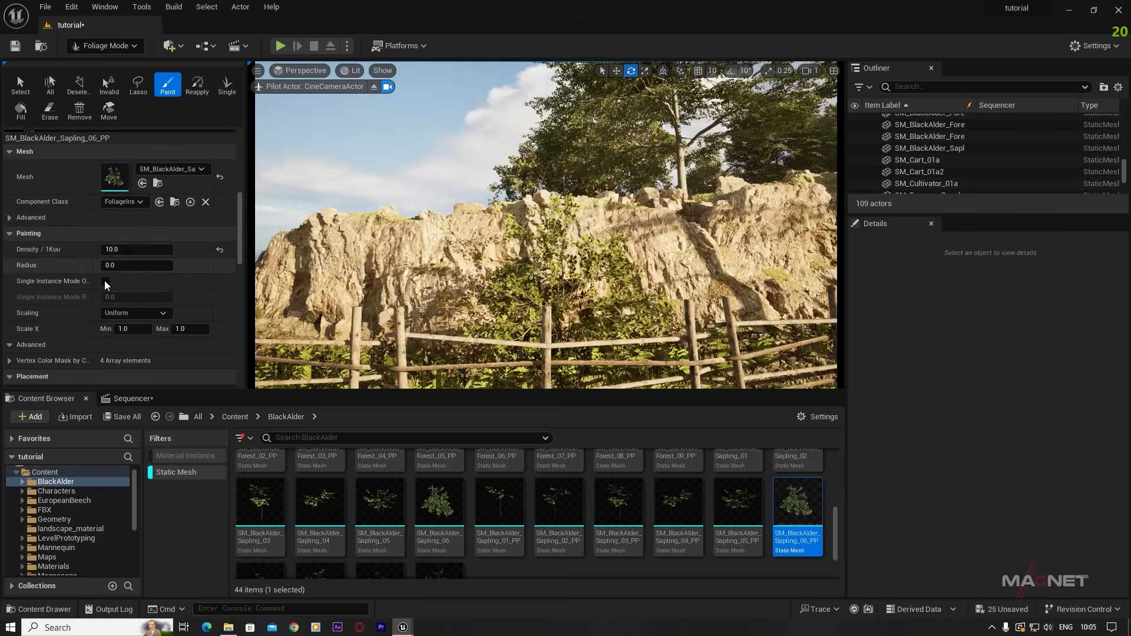
# - Paint black alder saplings behind the fence and along the shoreline side of the castle path
pyautogui.moveTo(571, 227)
pyautogui.mouseDown(button='right')
pyautogui.moveTo(702, 251)
pyautogui.moveTo(642, 292)
pyautogui.mouseUp(button='right')
pyautogui.moveTo(591, 204); pyautogui.dragTo(631, 200, button='right')
pyautogui.moveTo(603, 298)
pyautogui.mouseDown(button='right')
pyautogui.moveTo(701, 304)
pyautogui.moveTo(707, 342)
pyautogui.moveTo(695, 312)
pyautogui.mouseUp(button='right')
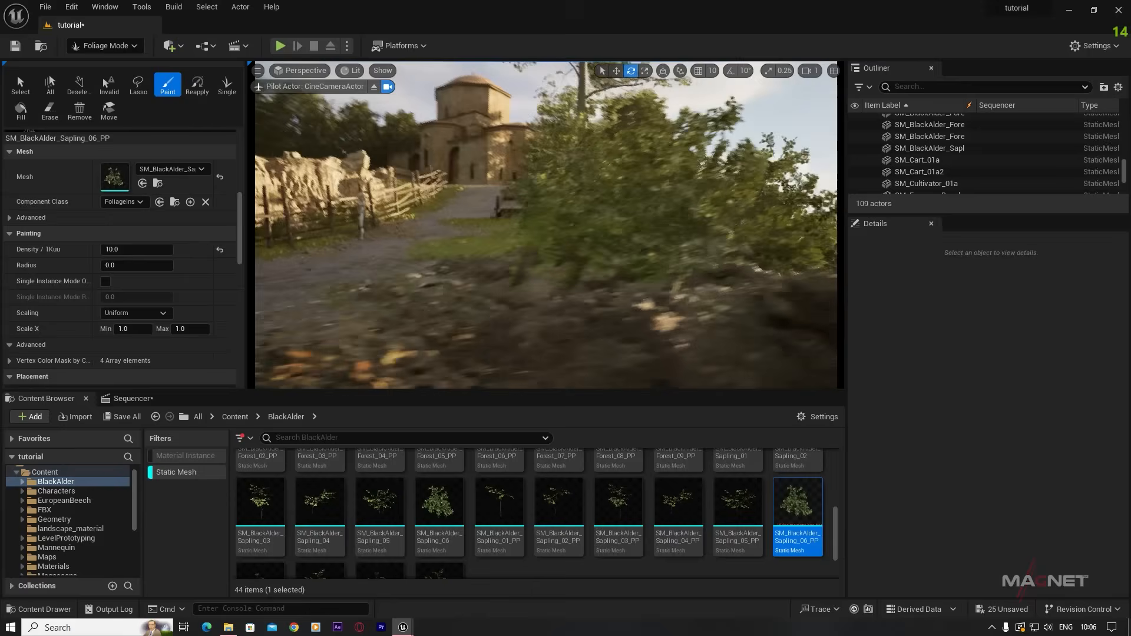
pyautogui.moveTo(561, 197); pyautogui.dragTo(580, 235, button='right')
# - Erase surplus black alder saplings beside the path and behind the fence with the foliage brush
pyautogui.keyDown('shift'); pyautogui.moveTo(561, 196); pyautogui.dragTo(606, 245); pyautogui.keyUp('shift')
pyautogui.moveTo(687, 313); pyautogui.dragTo(731, 321, button='right')
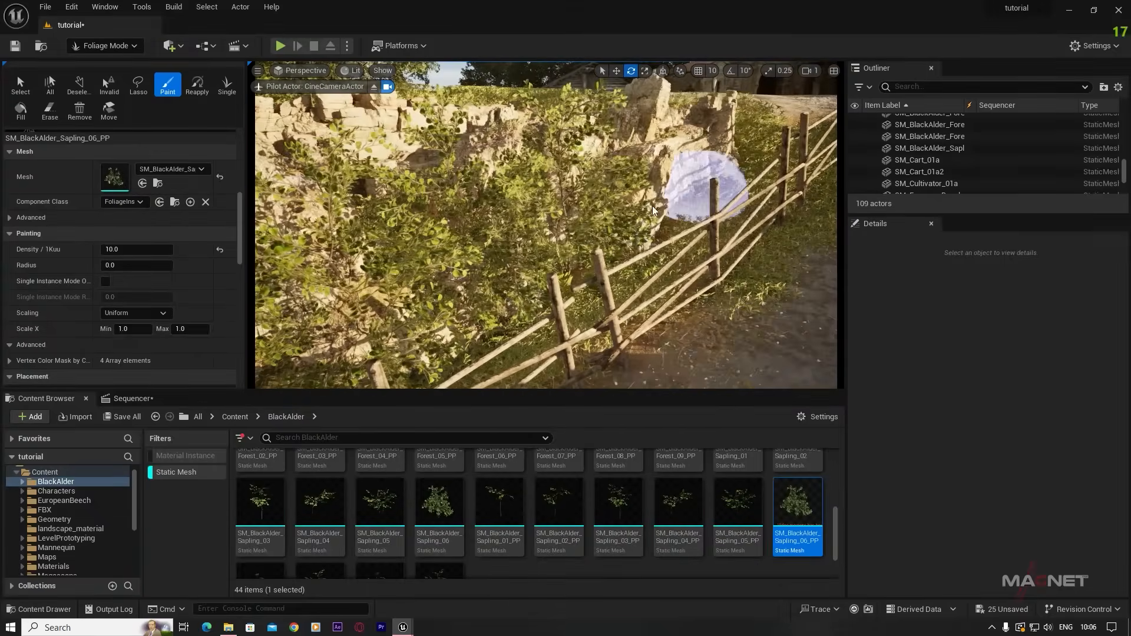
pyautogui.moveTo(652, 211); pyautogui.dragTo(678, 204, button='right')
pyautogui.keyDown('shift'); pyautogui.moveTo(589, 235); pyautogui.dragTo(451, 320); pyautogui.keyUp('shift')
# - Inspect the foliage around the hut, the shoreline rocks and the castle path from several viewpoints
pyautogui.moveTo(451, 319); pyautogui.dragTo(406, 324, button='right')
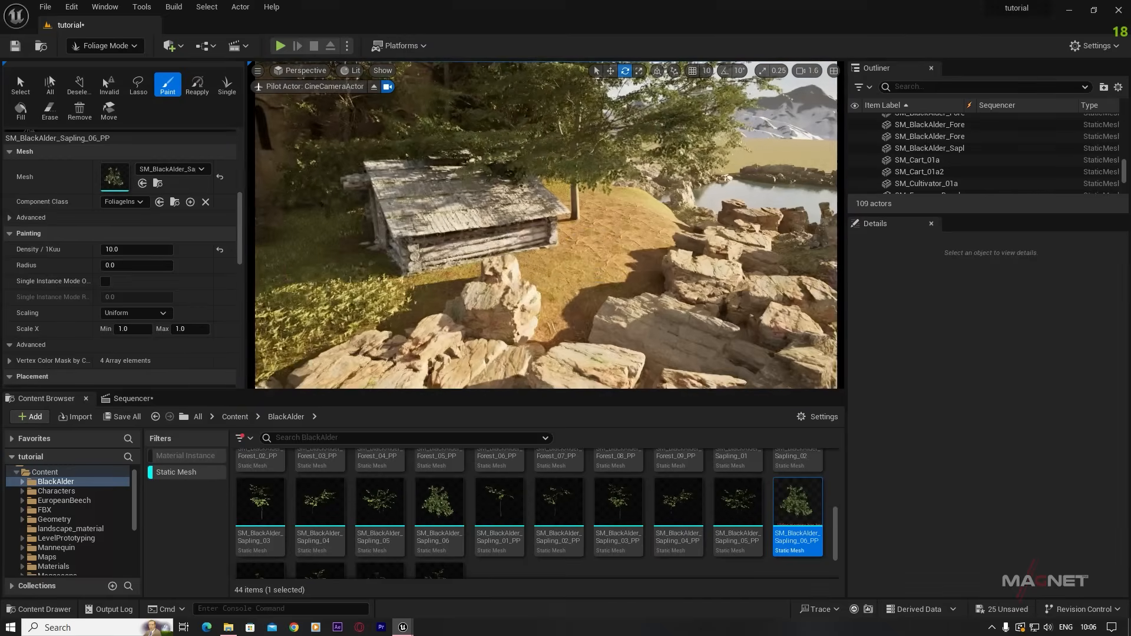
pyautogui.moveTo(563, 283); pyautogui.dragTo(641, 277, button='right')
pyautogui.moveTo(600, 242)
pyautogui.mouseDown(button='right')
pyautogui.moveTo(582, 221)
pyautogui.moveTo(616, 227)
pyautogui.moveTo(598, 223)
pyautogui.moveTo(598, 209)
pyautogui.mouseUp(button='right')
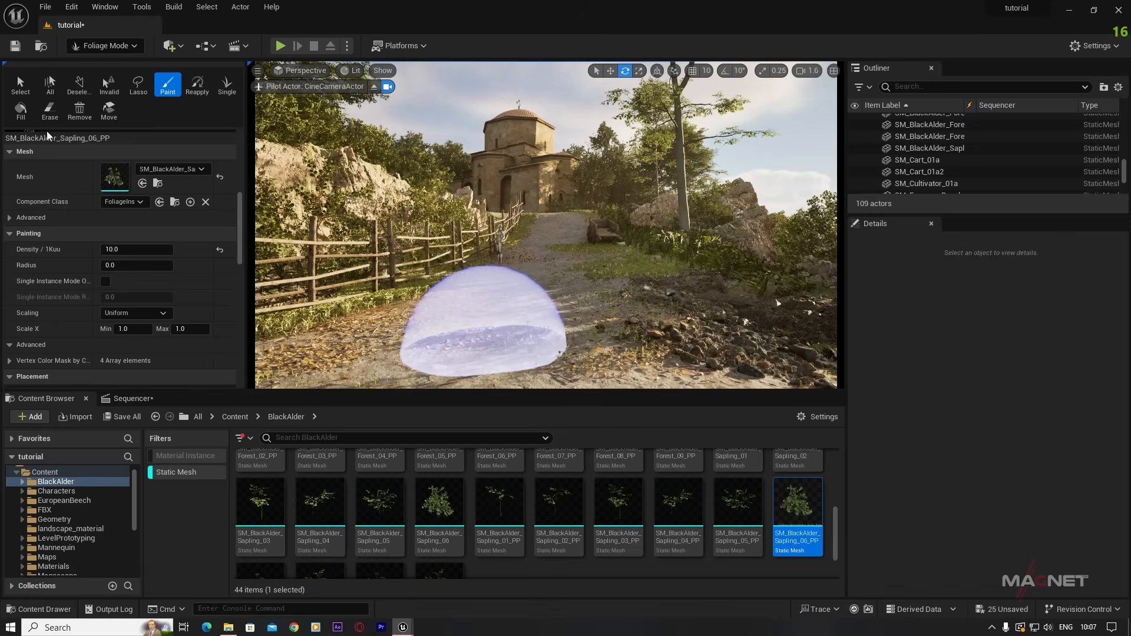
# - Switch to Selection mode and examine the lake and its far shore below the mountains
pyautogui.click(119, 48)
pyautogui.click(113, 63)
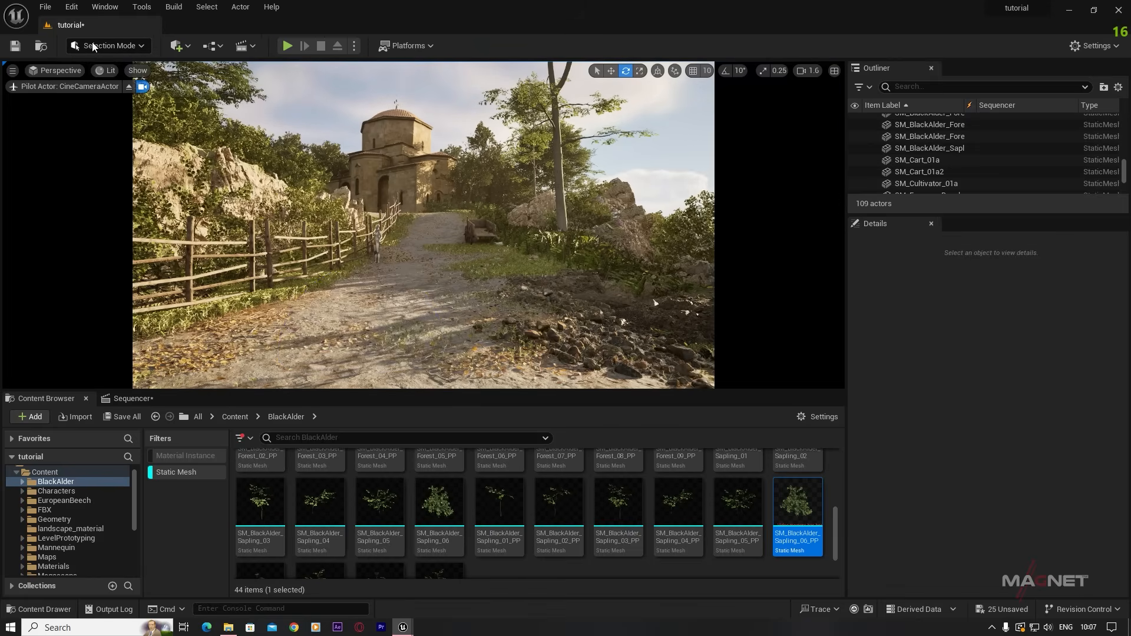
pyautogui.press('w')
pyautogui.moveTo(655, 302); pyautogui.dragTo(772, 303, button='right')
pyautogui.press('w')
pyautogui.moveTo(484, 267); pyautogui.dragTo(436, 301, button='right')
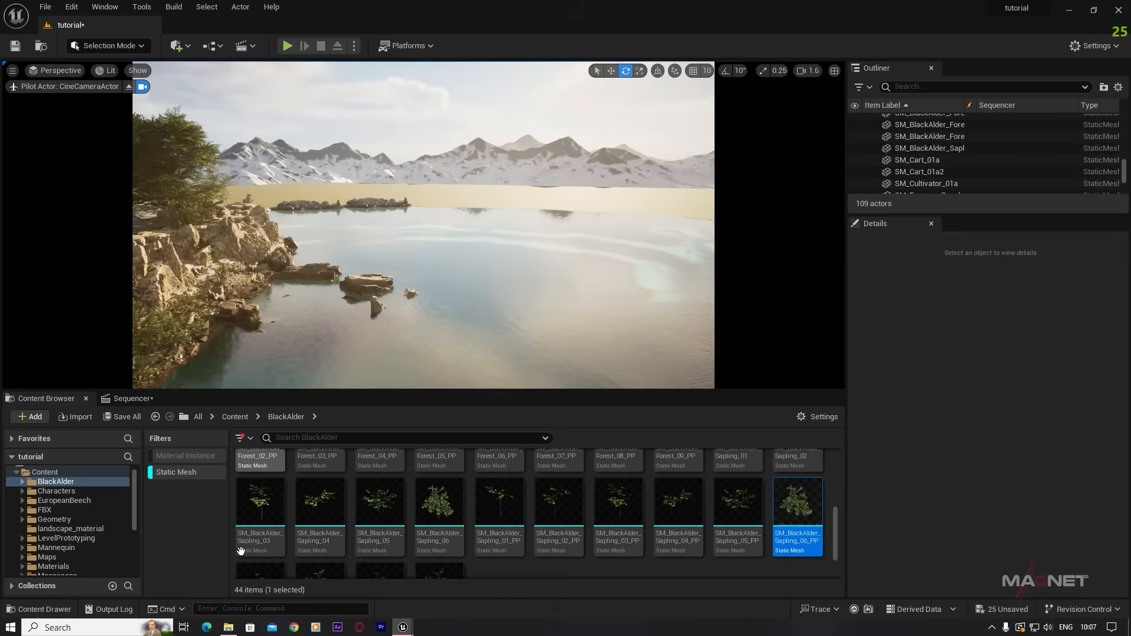
# - Show only the static meshes in the STF Pack03-LandscapePro folder and locate the pine tree meshes
pyautogui.click(176, 472)
pyautogui.moveTo(134, 483); pyautogui.dragTo(133, 551)
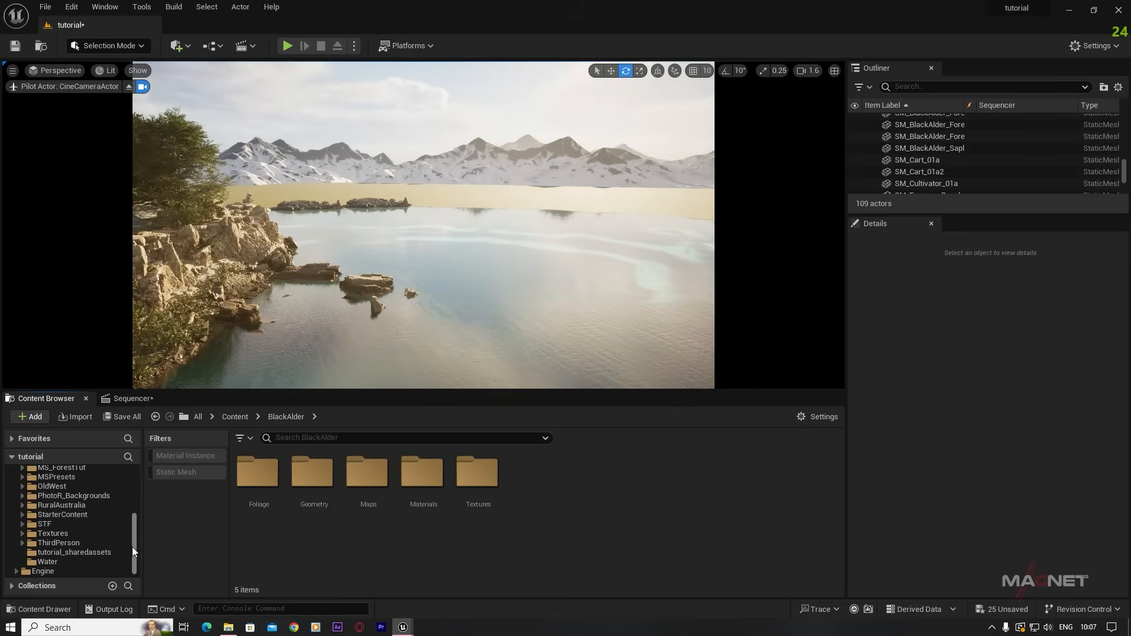
pyautogui.click(50, 525)
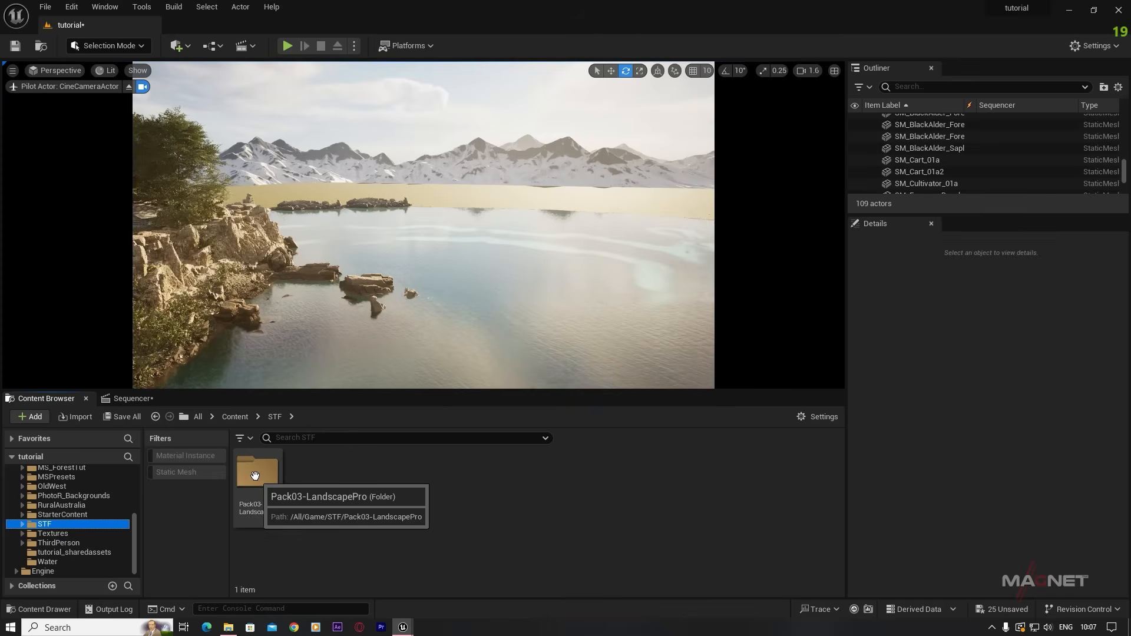
pyautogui.doubleClick(280, 498)
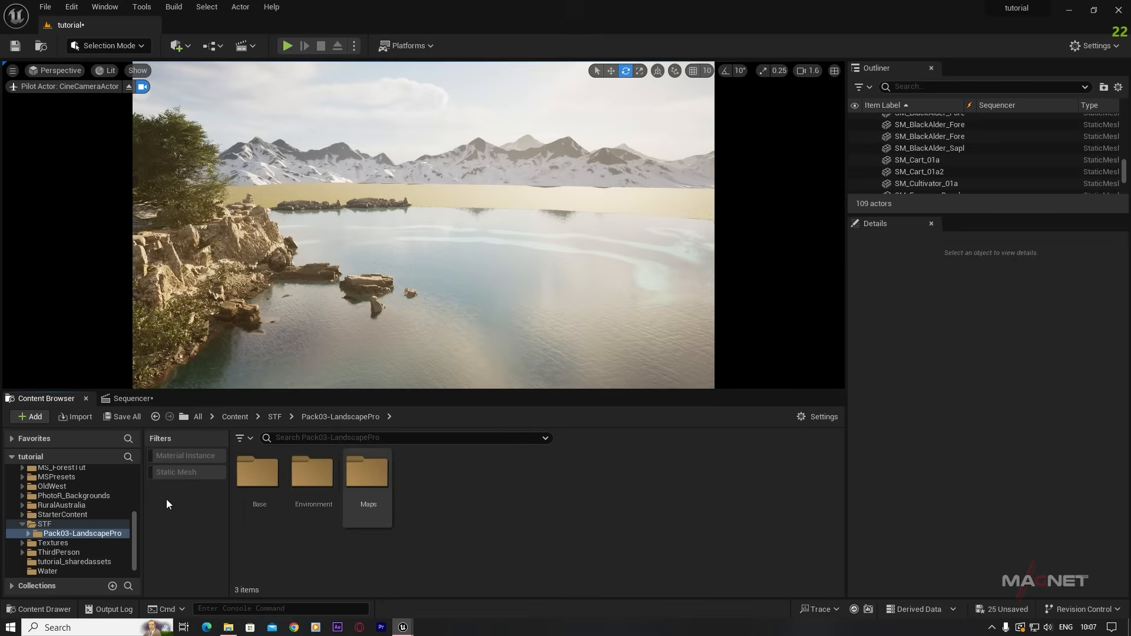
pyautogui.click(175, 472)
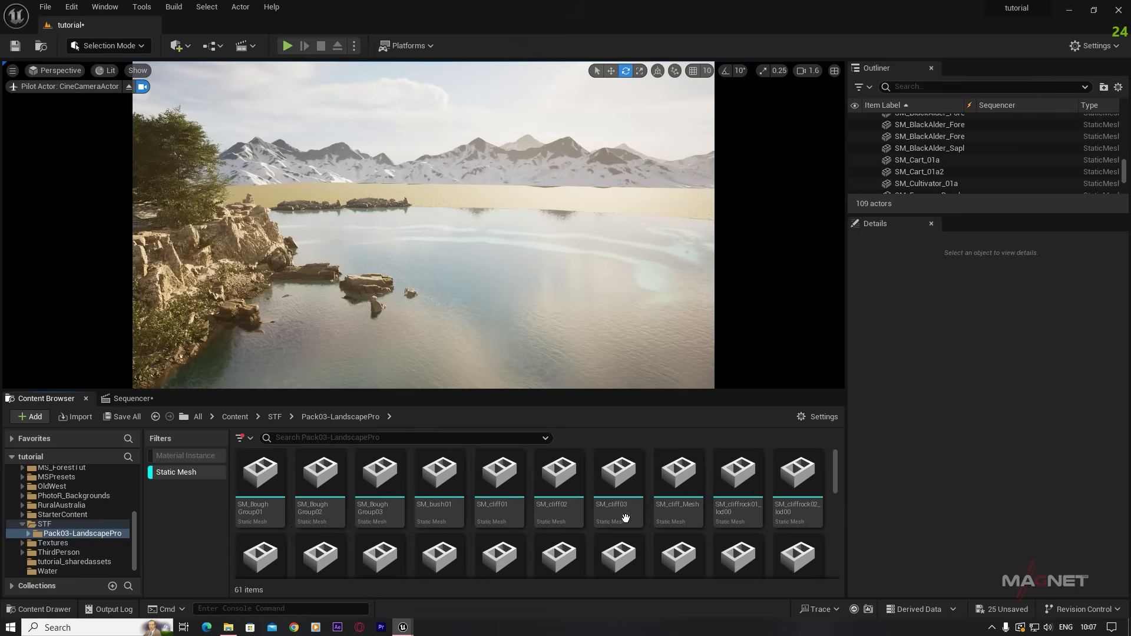
pyautogui.moveTo(835, 455); pyautogui.dragTo(843, 527)
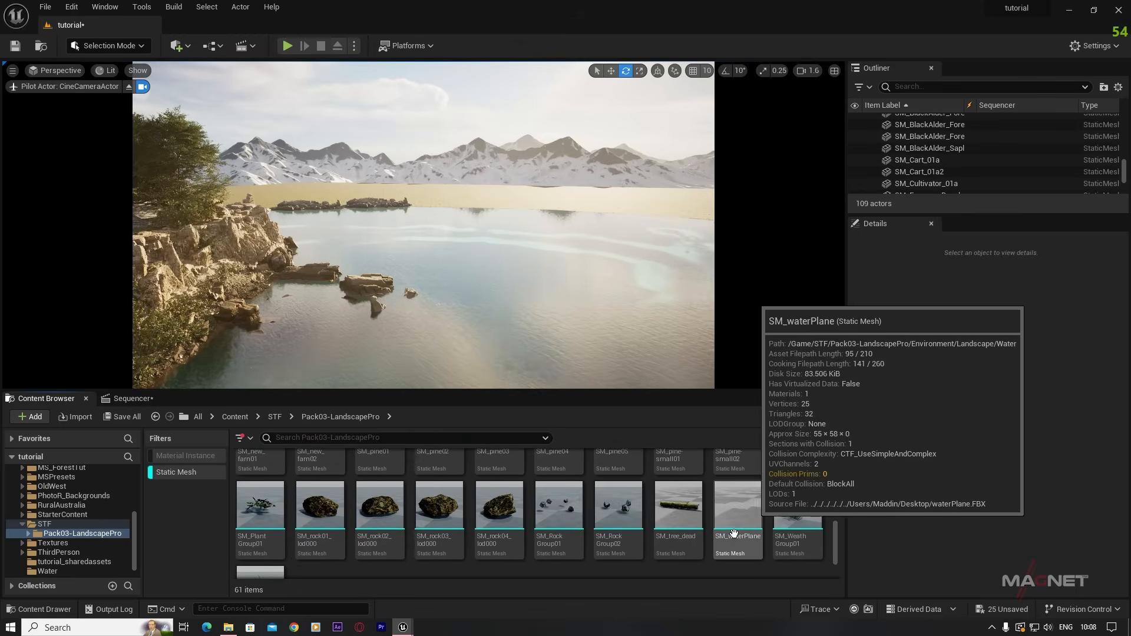
pyautogui.scroll(2, 482, 519)
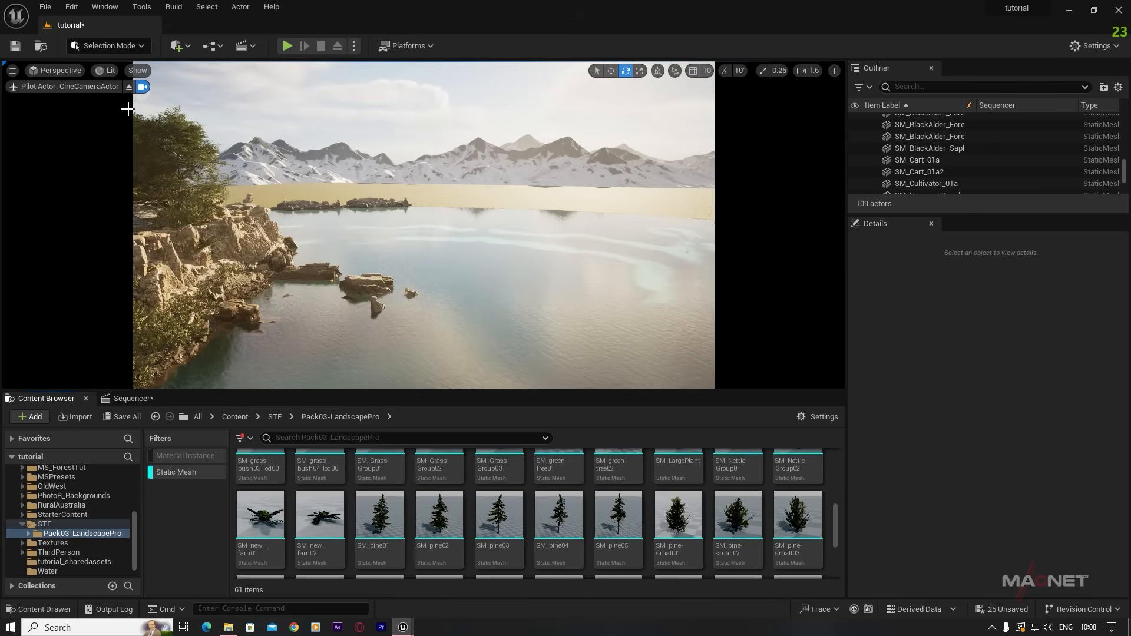
# - Switch to Foliage mode and set the overall engine scalability to High
pyautogui.click(111, 46)
pyautogui.click(111, 90)
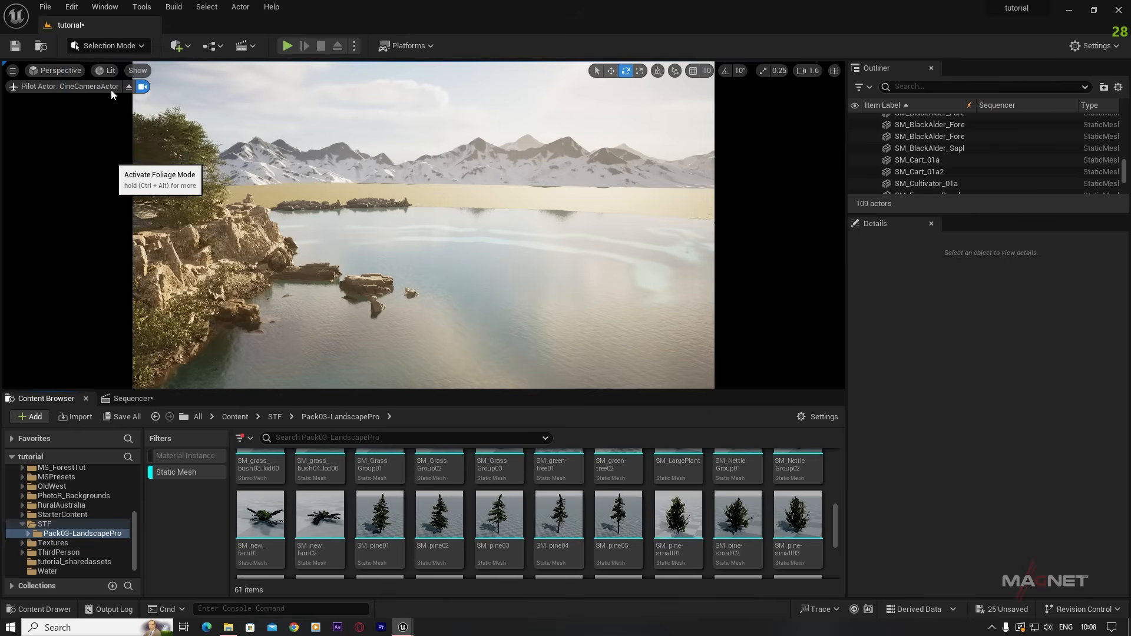
pyautogui.click(1097, 45)
pyautogui.moveTo(1058, 233)
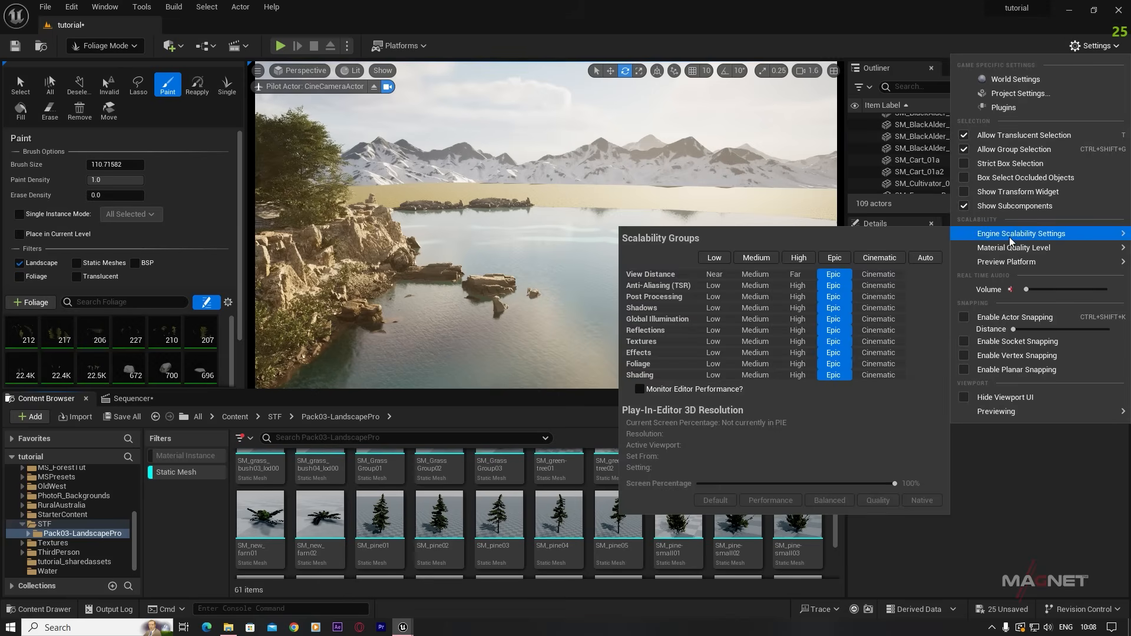
pyautogui.click(799, 258)
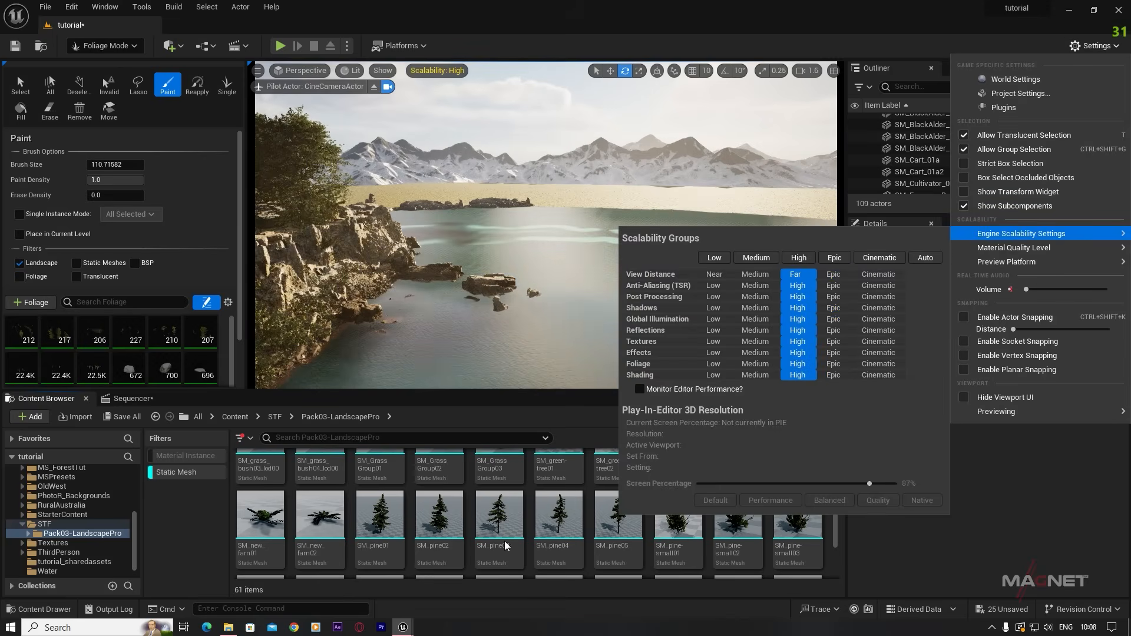
# - Enable Nanite on the static meshes SM_pine01, SM_pine02, SM_pine03 and SM_pine04
pyautogui.click(500, 520)
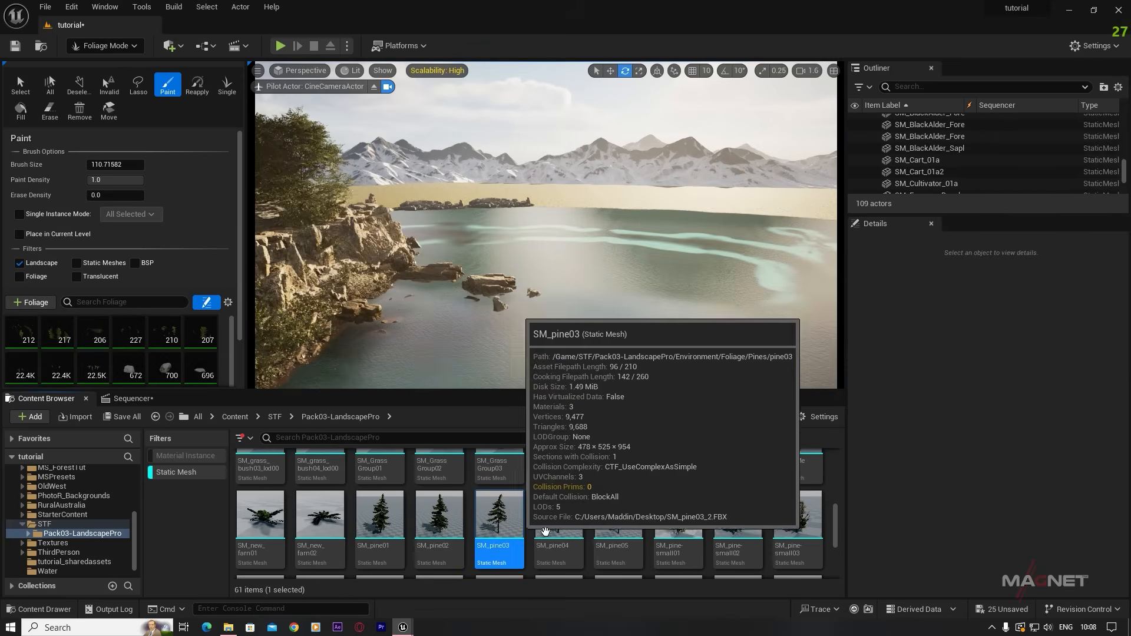
pyautogui.click(382, 520)
pyautogui.keyDown('shift'); pyautogui.click(553, 515); pyautogui.keyUp('shift')
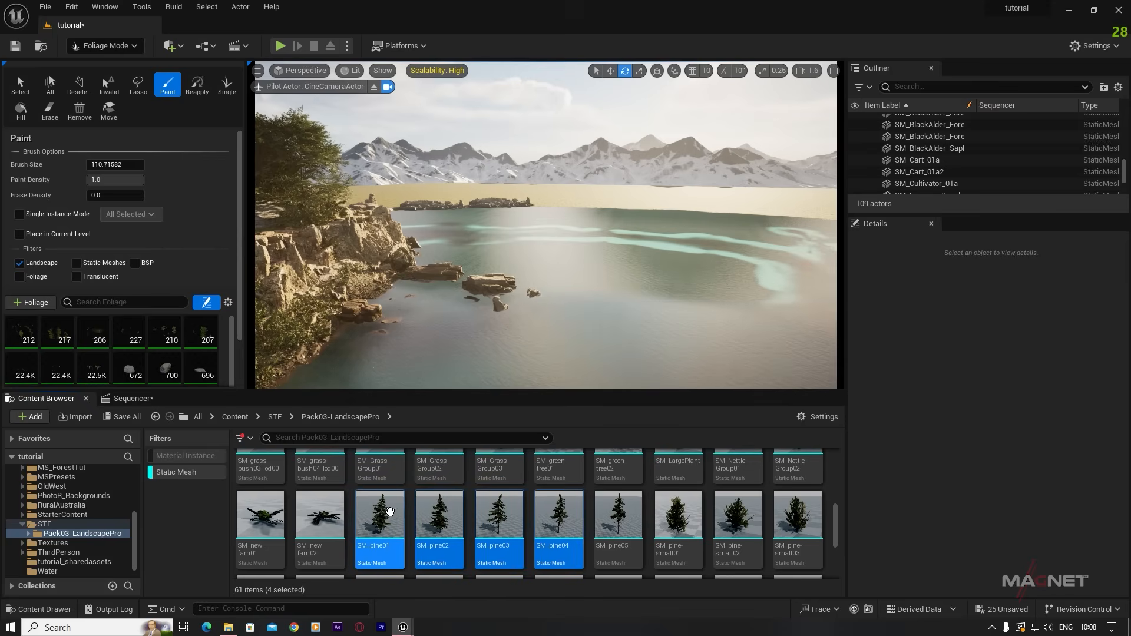
pyautogui.rightClick(381, 534)
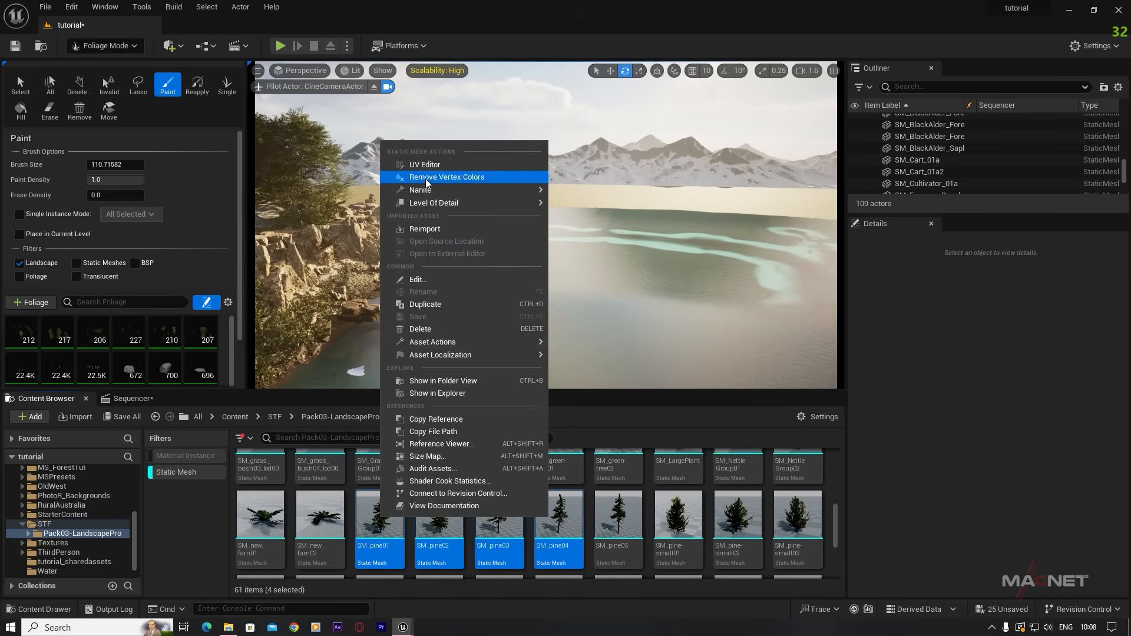
# - Add the four meshes SM_pine01 to SM_pine04 to the foliage list as paintable types
pyautogui.moveTo(238, 185); pyautogui.dragTo(238, 230)
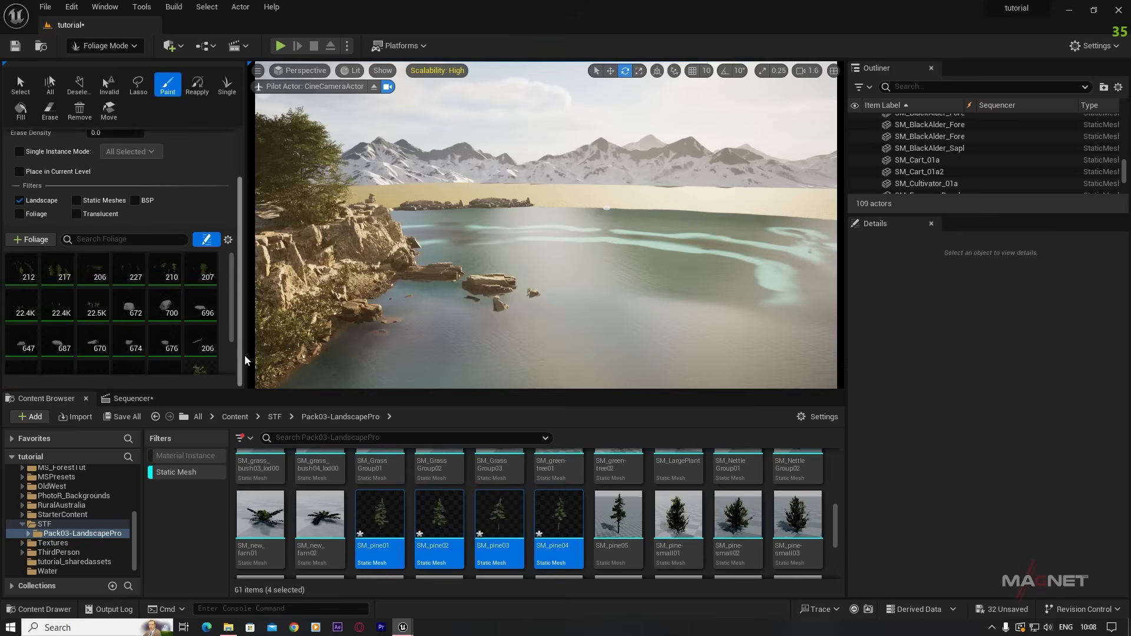
pyautogui.scroll(-2, 238, 332)
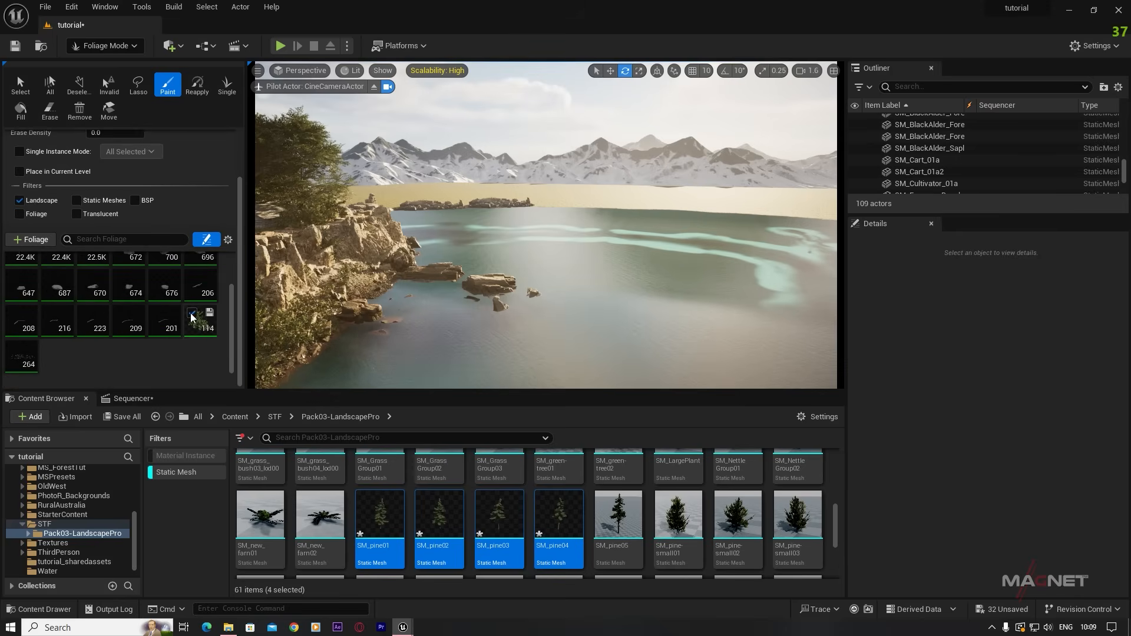
pyautogui.moveTo(459, 512); pyautogui.dragTo(103, 354)
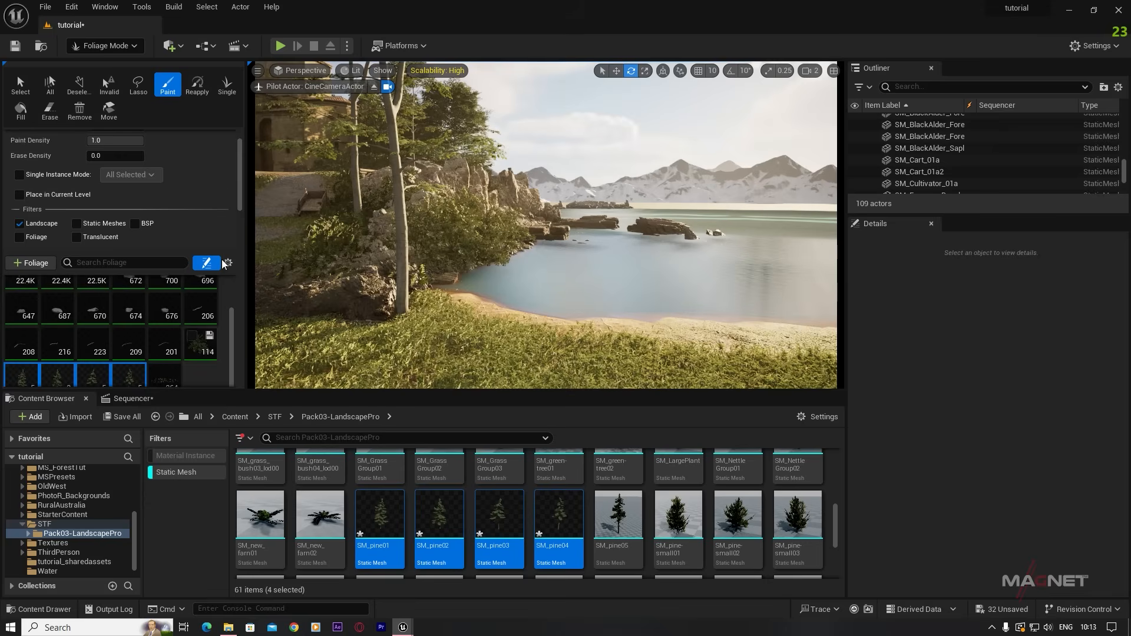
# - Set the painting density of the four pine foliage types to 5 and turn off Align to Normal
pyautogui.scroll(-5, 125, 333)
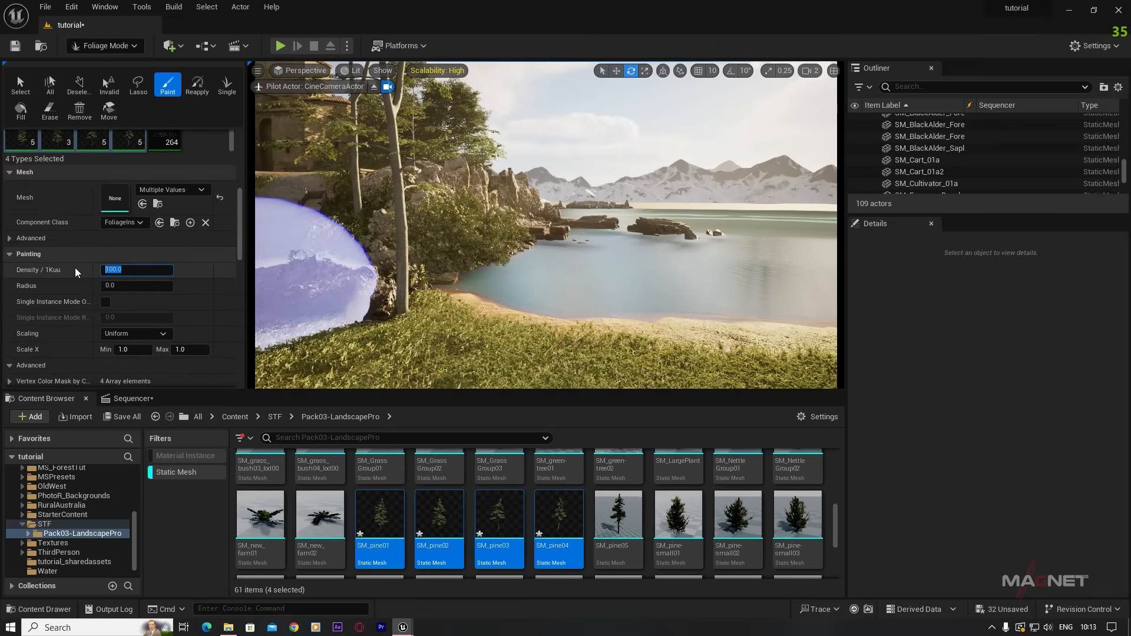
pyautogui.write('5')
pyautogui.press('Return')
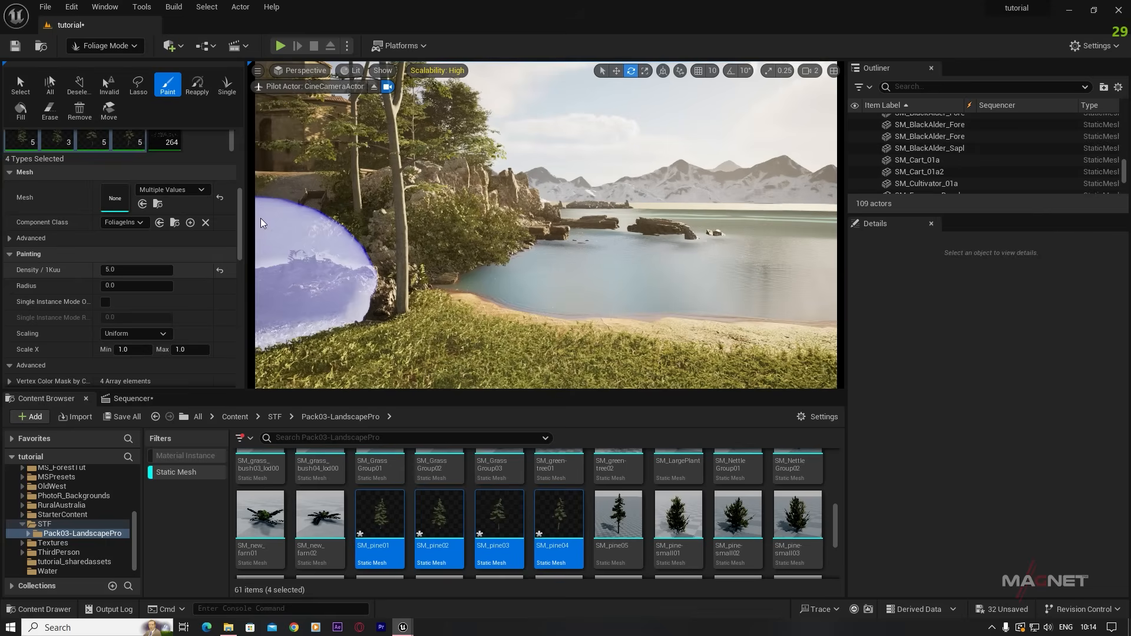
pyautogui.scroll(-5, 243, 230)
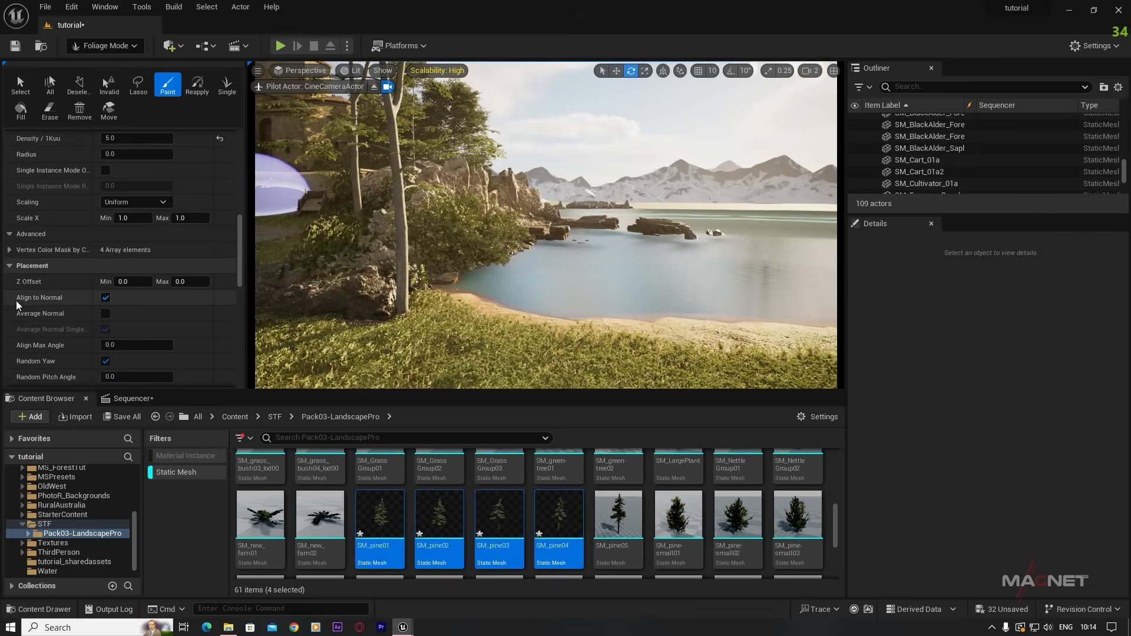
pyautogui.click(106, 298)
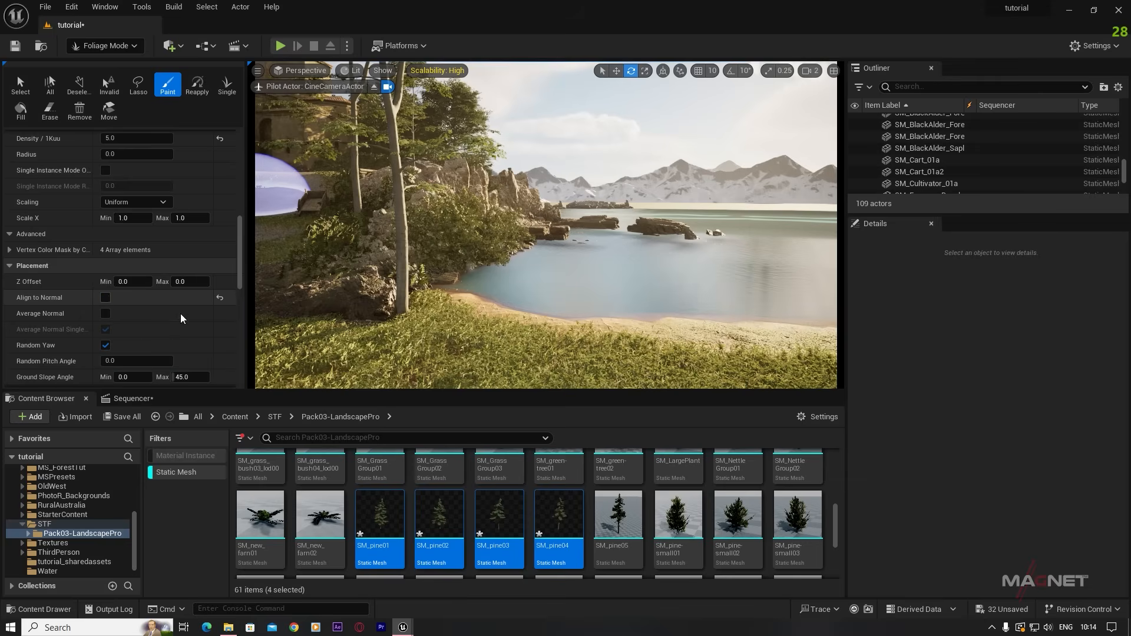
# - Set the foliage brush size to about 884 and paint a belt of pines along the lake's far shore behind the rocks
pyautogui.moveTo(540, 334)
pyautogui.mouseDown(button='right')
pyautogui.moveTo(590, 315)
pyautogui.moveTo(595, 342)
pyautogui.moveTo(607, 307)
pyautogui.moveTo(566, 353)
pyautogui.mouseUp(button='right')
pyautogui.press('w')
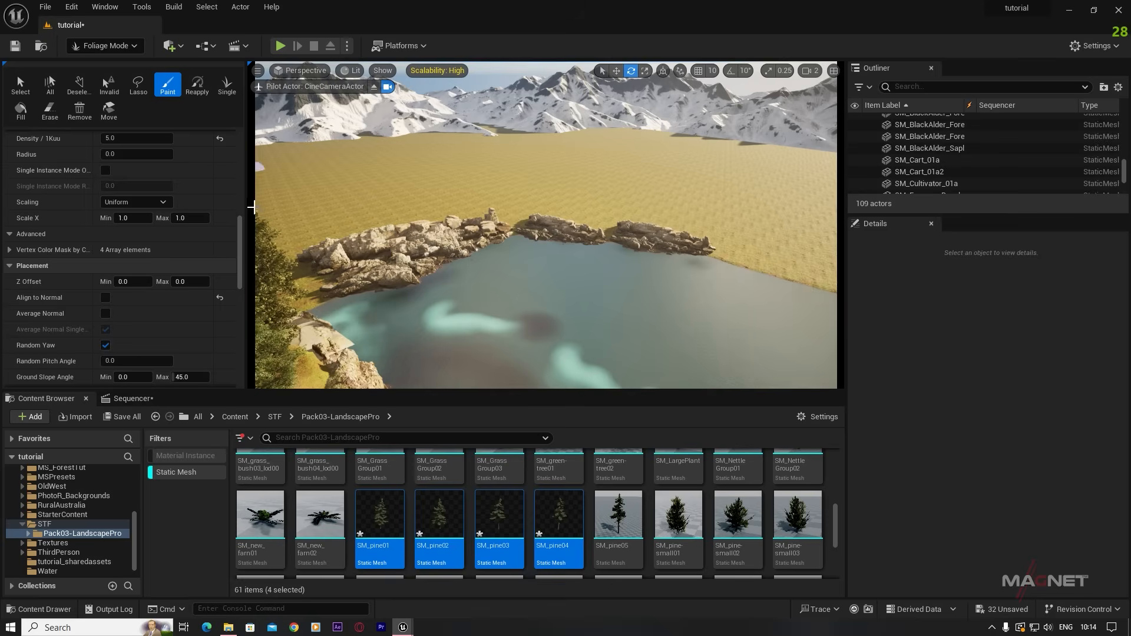
pyautogui.moveTo(241, 226); pyautogui.dragTo(239, 128)
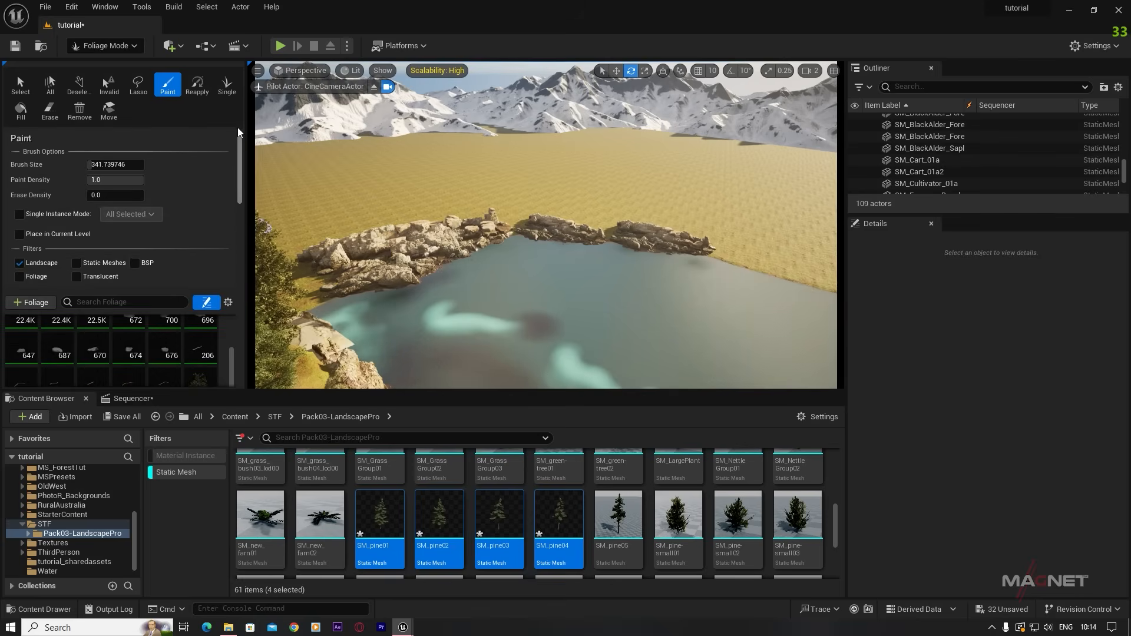
pyautogui.moveTo(90, 167); pyautogui.dragTo(140, 184)
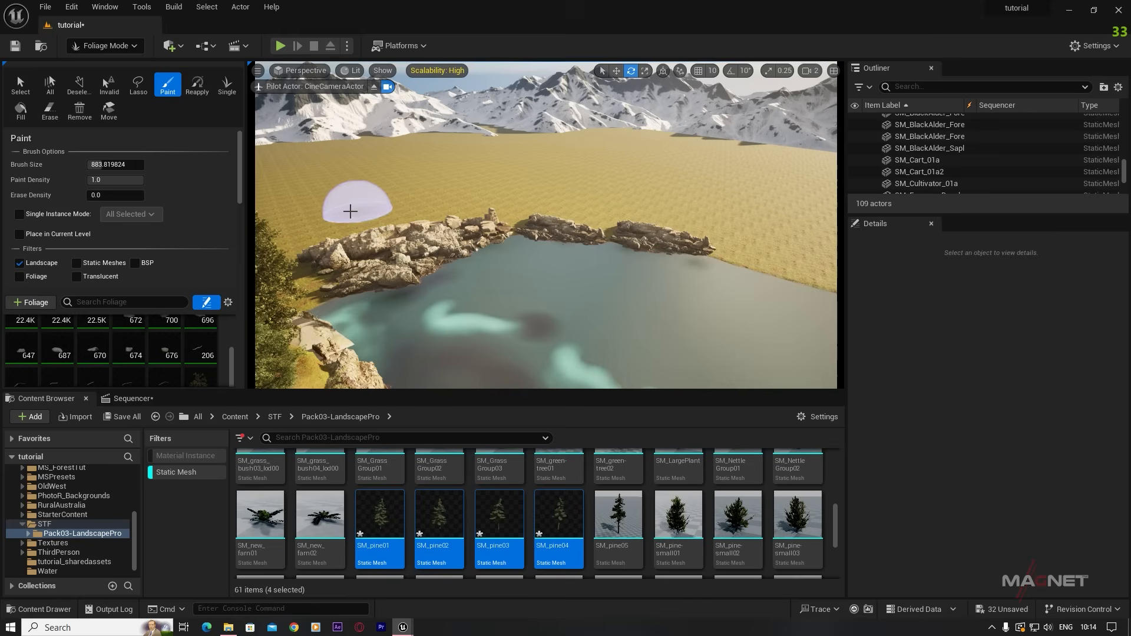
pyautogui.moveTo(437, 206); pyautogui.dragTo(822, 260)
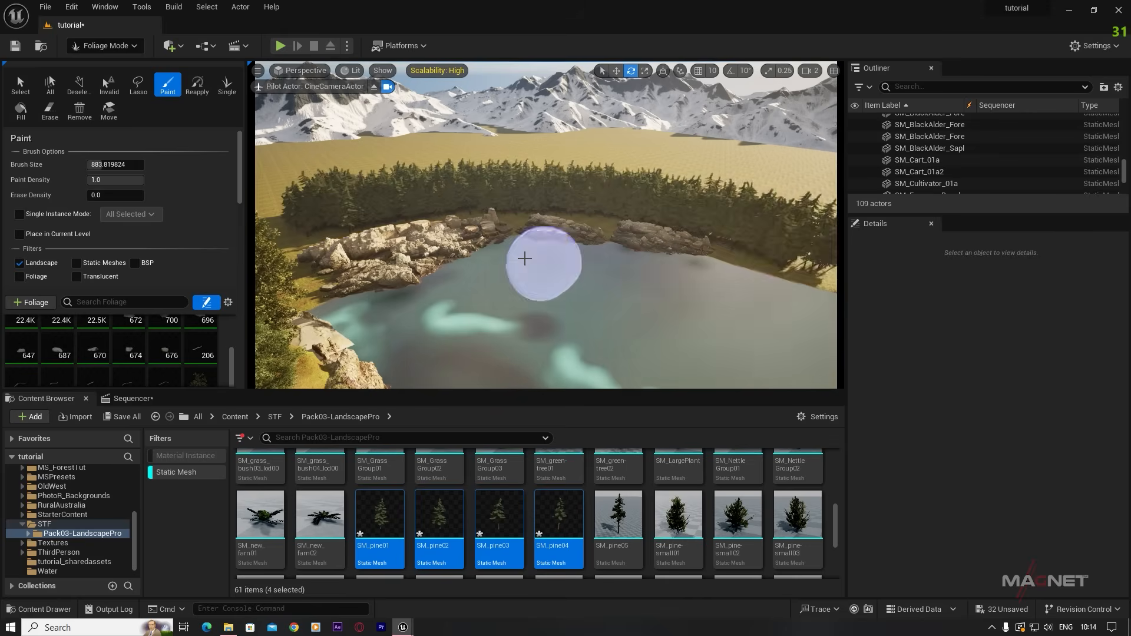
pyautogui.moveTo(530, 262); pyautogui.dragTo(660, 262, button='right')
pyautogui.moveTo(548, 212)
pyautogui.mouseDown()
pyautogui.moveTo(770, 228)
pyautogui.moveTo(820, 245)
pyautogui.mouseUp()
pyautogui.moveTo(559, 271); pyautogui.dragTo(678, 271, button='right')
pyautogui.moveTo(566, 207)
pyautogui.mouseDown()
pyautogui.moveTo(719, 220)
pyautogui.moveTo(822, 253)
pyautogui.mouseUp()
pyautogui.moveTo(590, 265); pyautogui.dragTo(707, 265, button='right')
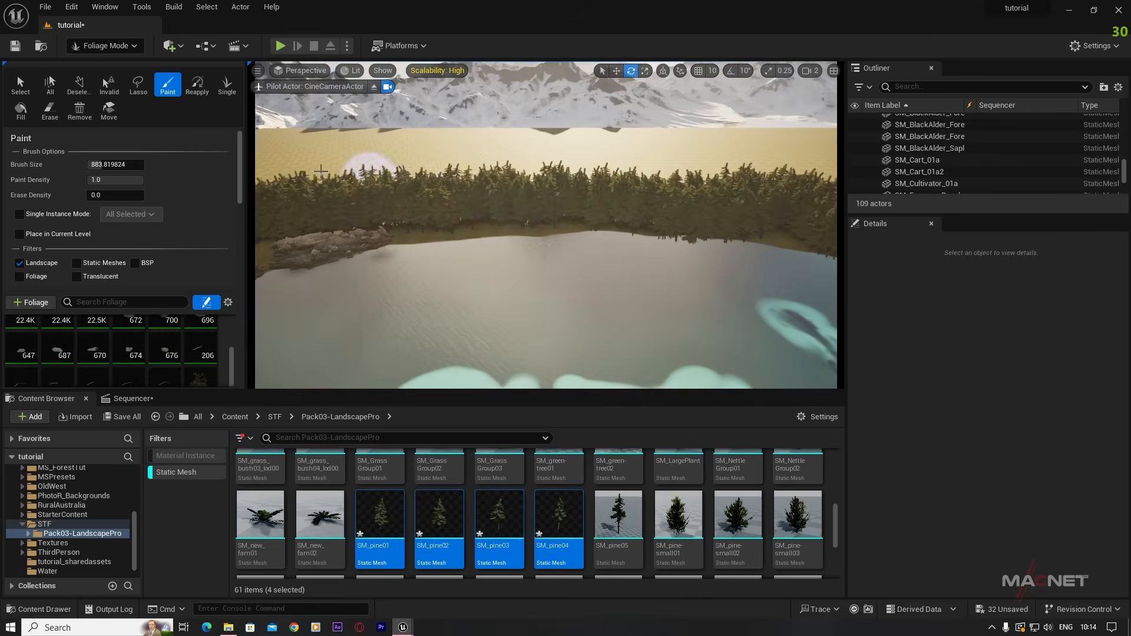
# - Paint further rows of pines behind the first belt to deepen the forest across the lake
pyautogui.moveTo(371, 165); pyautogui.dragTo(688, 167)
pyautogui.moveTo(678, 195); pyautogui.dragTo(796, 212, button='right')
pyautogui.moveTo(519, 168); pyautogui.dragTo(817, 192)
pyautogui.moveTo(589, 236); pyautogui.dragTo(471, 233, button='right')
pyautogui.moveTo(377, 141); pyautogui.dragTo(799, 127)
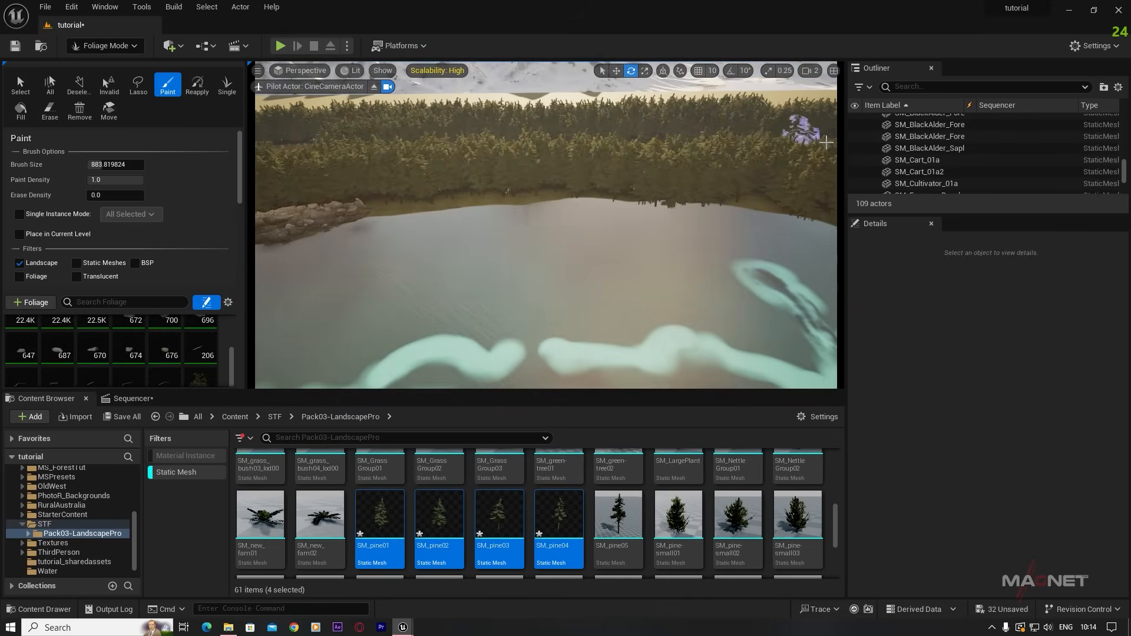
pyautogui.moveTo(530, 236); pyautogui.dragTo(654, 241, button='right')
pyautogui.moveTo(457, 183); pyautogui.dragTo(604, 162)
pyautogui.moveTo(604, 236)
pyautogui.mouseDown(button='right')
pyautogui.moveTo(501, 236)
pyautogui.moveTo(353, 259)
pyautogui.mouseUp(button='right')
pyautogui.moveTo(501, 259)
pyautogui.mouseDown(button='right')
pyautogui.moveTo(413, 224)
pyautogui.moveTo(501, 171)
pyautogui.moveTo(471, 183)
pyautogui.moveTo(519, 188)
pyautogui.moveTo(448, 198)
pyautogui.moveTo(589, 176)
pyautogui.moveTo(519, 177)
pyautogui.moveTo(613, 180)
pyautogui.moveTo(624, 198)
pyautogui.moveTo(601, 227)
pyautogui.moveTo(536, 221)
pyautogui.mouseUp(button='right')
pyautogui.moveTo(572, 168)
pyautogui.mouseDown()
pyautogui.moveTo(448, 151)
pyautogui.moveTo(277, 168)
pyautogui.moveTo(607, 171)
pyautogui.mouseUp()
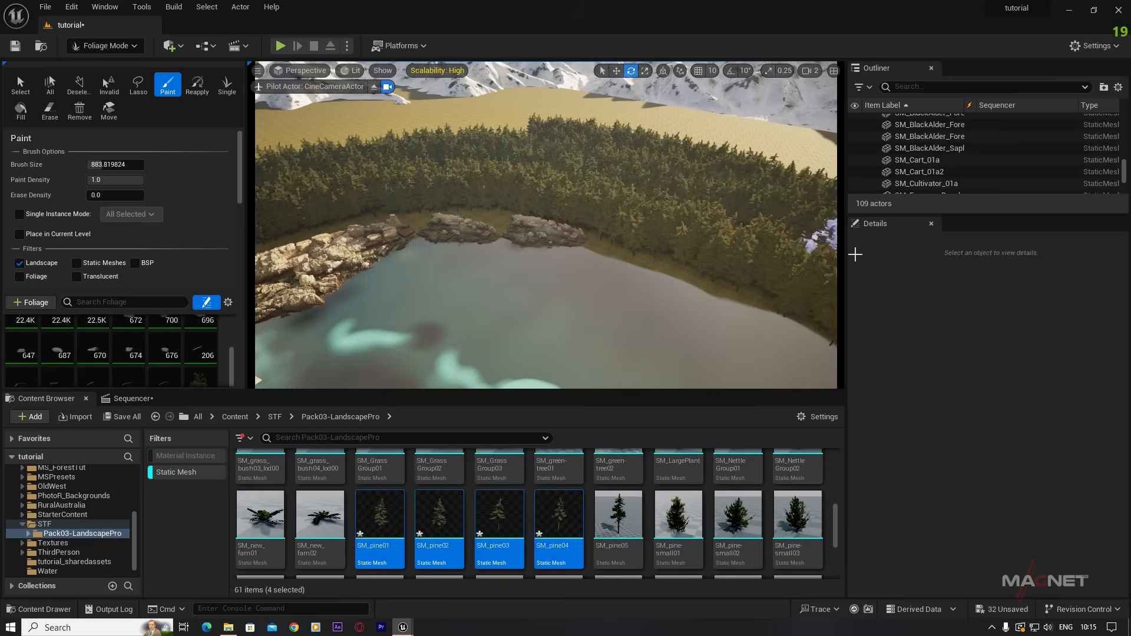
# - Switch to landscape sculpting on the edit layer named Layer and reset the tool strength to 0.3
pyautogui.click(127, 46)
pyautogui.click(113, 77)
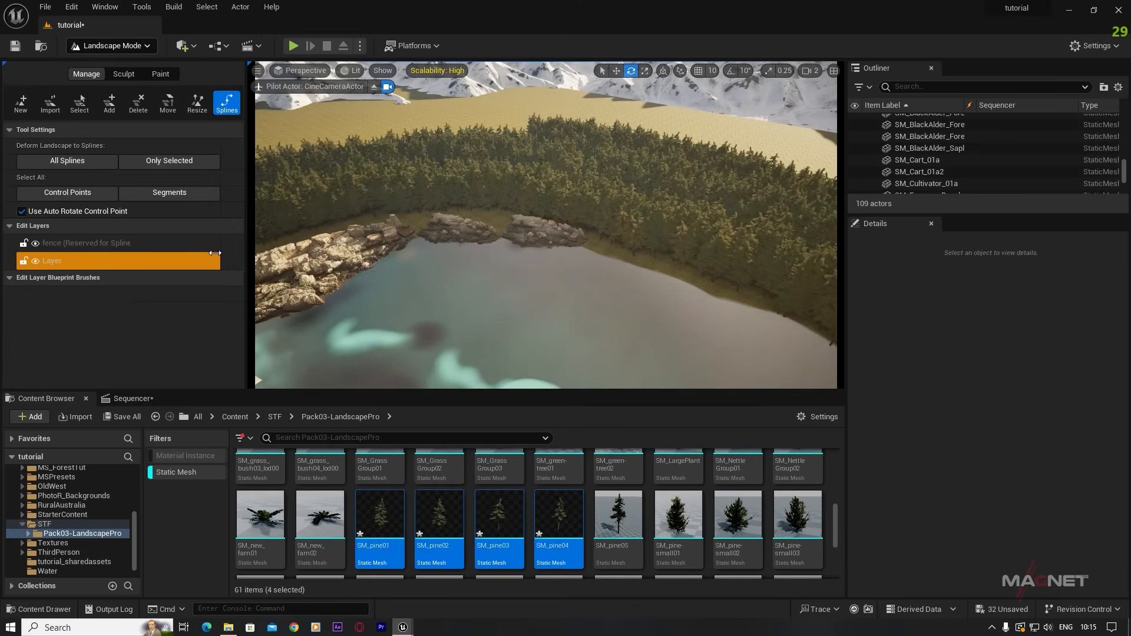
pyautogui.click(122, 74)
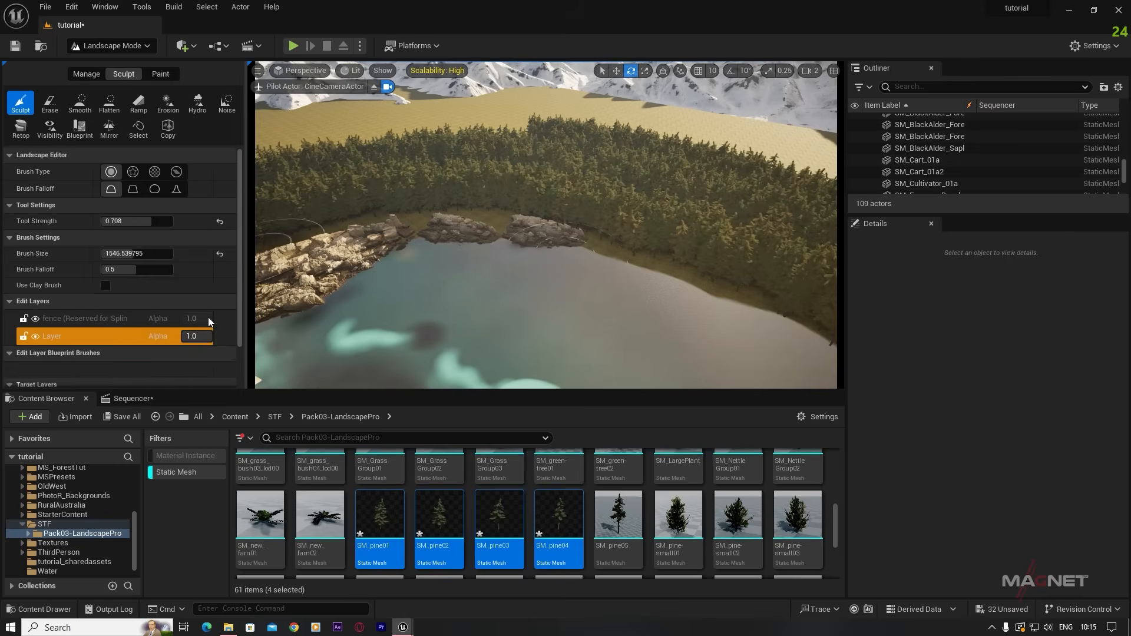
pyautogui.click(80, 338)
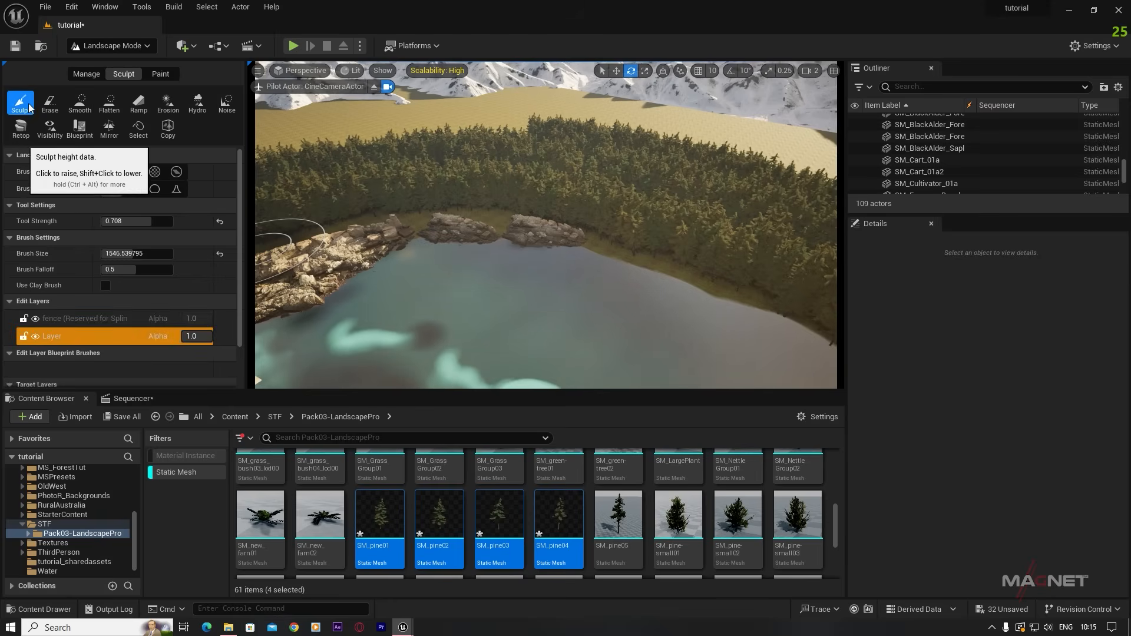
pyautogui.click(220, 221)
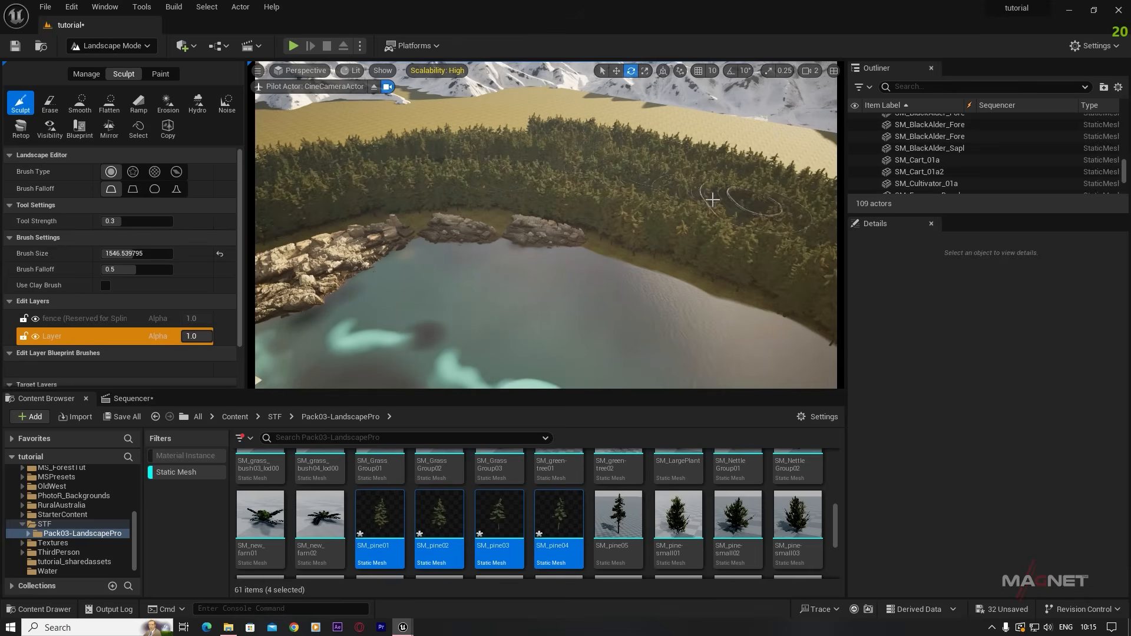
# - Sculpt the landscape beneath the pine forest across the lake into uneven, raised mounds
pyautogui.moveTo(666, 180); pyautogui.dragTo(737, 197, button='right')
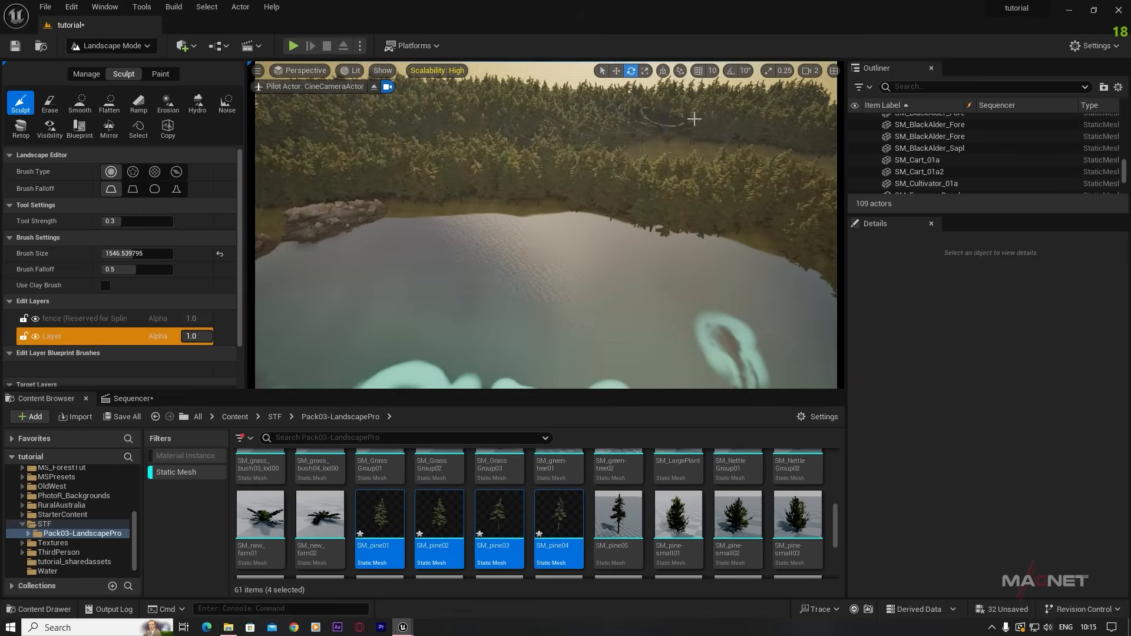
pyautogui.moveTo(727, 162); pyautogui.dragTo(671, 165, button='right')
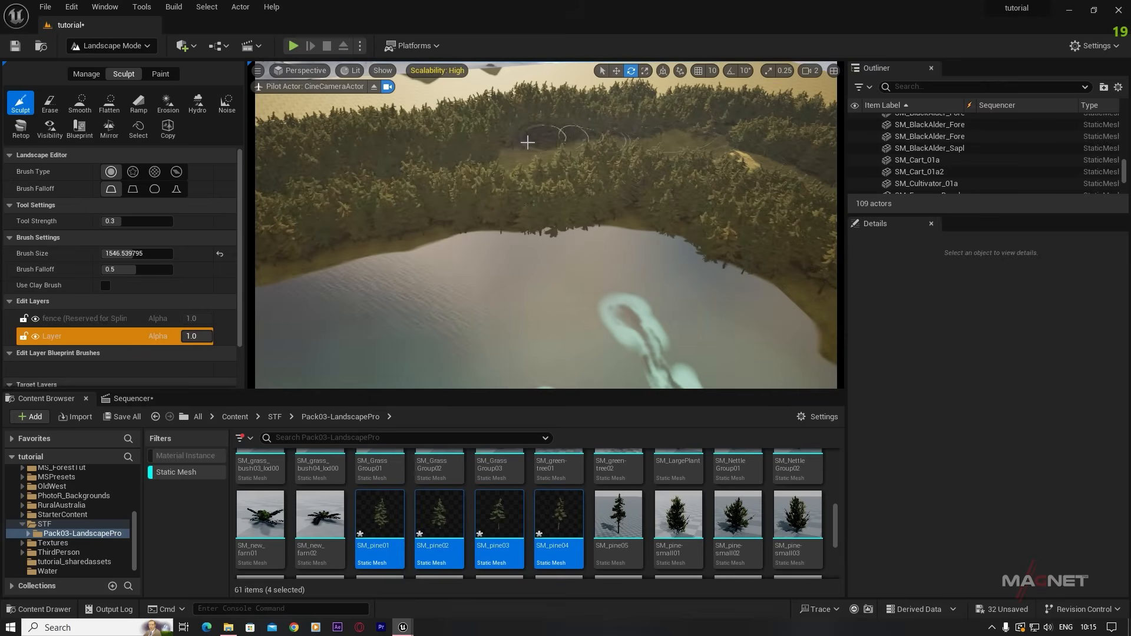
pyautogui.moveTo(612, 138); pyautogui.dragTo(589, 154, button='right')
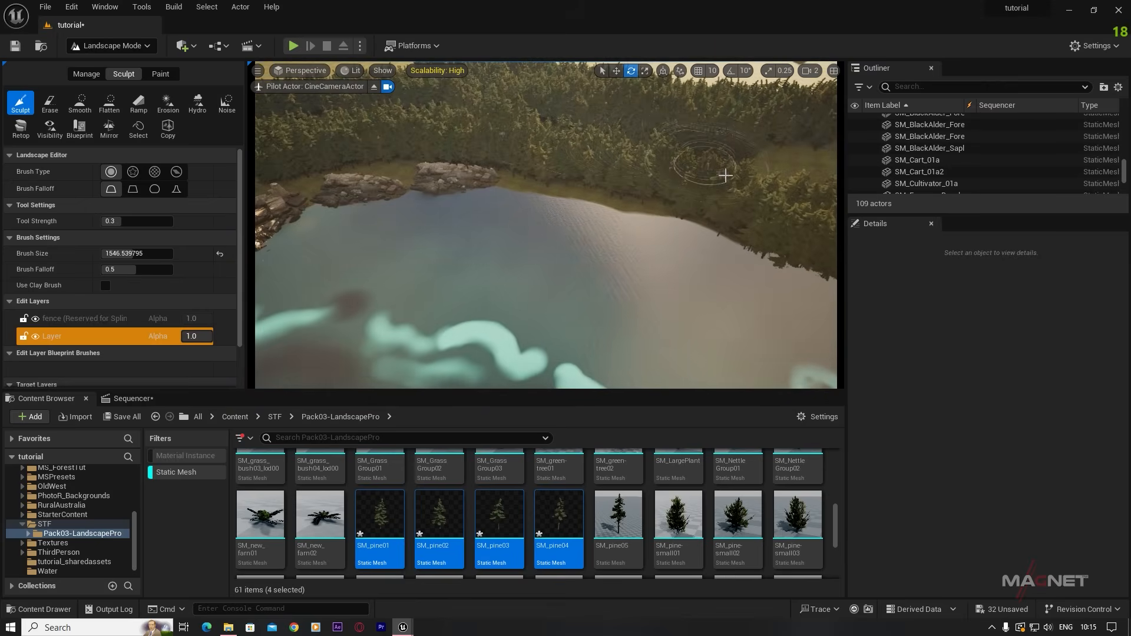
pyautogui.moveTo(726, 175); pyautogui.dragTo(787, 188, button='right')
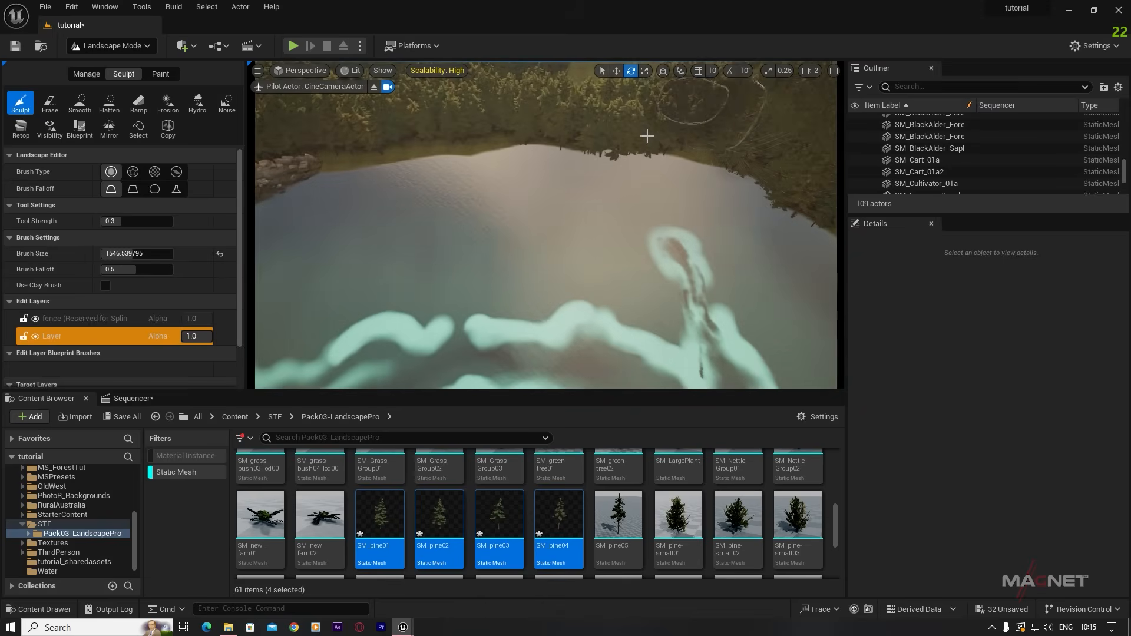
pyautogui.moveTo(740, 104); pyautogui.dragTo(729, 76, button='right')
pyautogui.moveTo(468, 135); pyautogui.dragTo(477, 175, button='right')
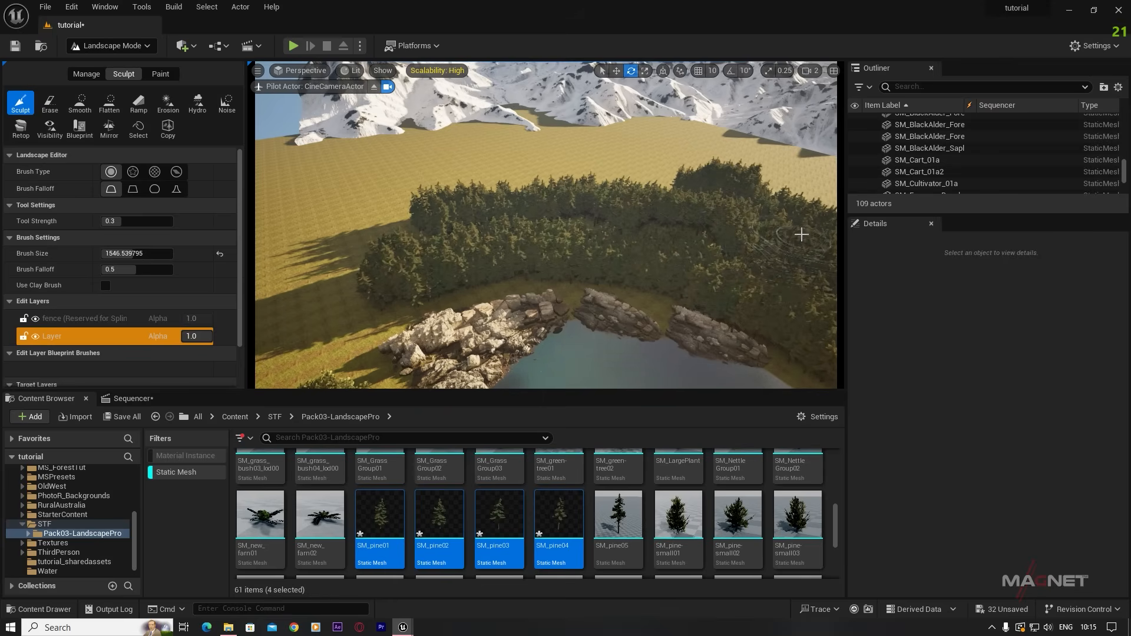
# - In selection mode, enlarge the boulder group ASY_NC_Boulders_L_3 on the lake's far shore and adjust its height
pyautogui.moveTo(548, 255)
pyautogui.mouseDown(button='right')
pyautogui.moveTo(563, 307)
pyautogui.moveTo(551, 259)
pyautogui.moveTo(562, 255)
pyautogui.mouseUp(button='right')
pyautogui.press('w')
pyautogui.moveTo(603, 220); pyautogui.dragTo(603, 266, button='right')
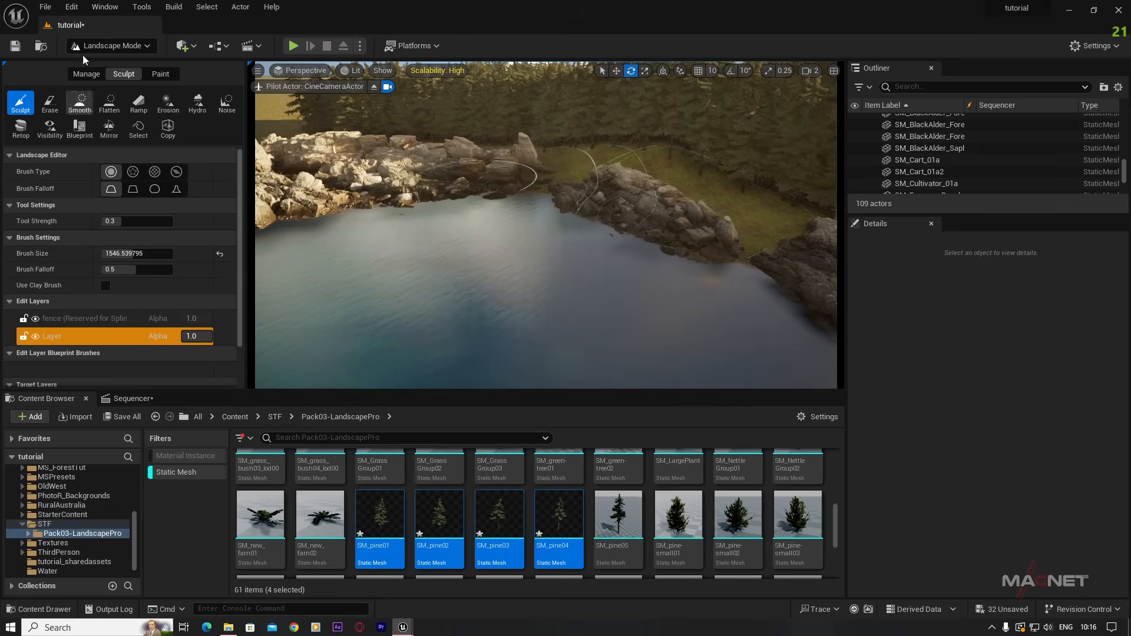
pyautogui.click(134, 48)
pyautogui.click(105, 65)
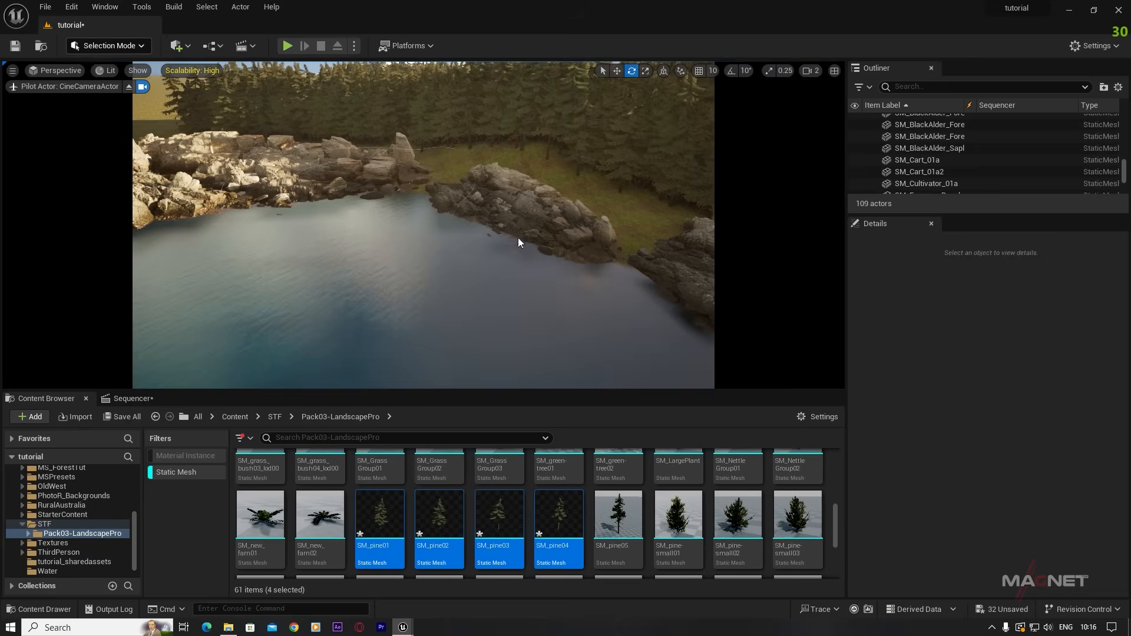
pyautogui.click(517, 225)
pyautogui.press('r')
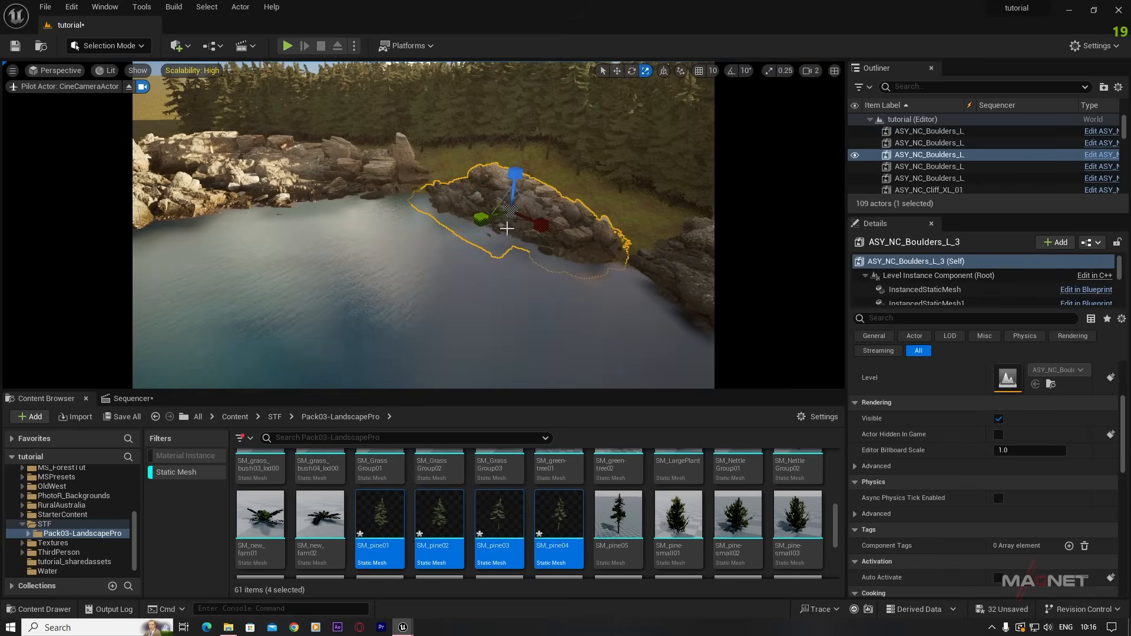
pyautogui.moveTo(511, 210); pyautogui.dragTo(545, 191)
pyautogui.press('w')
pyautogui.moveTo(561, 152); pyautogui.dragTo(561, 157)
# - Rotate the neighbouring boulder group ASY_NC_Boulders_L_02 on the far shore
pyautogui.moveTo(560, 157); pyautogui.dragTo(636, 147, button='right')
pyautogui.click(514, 257)
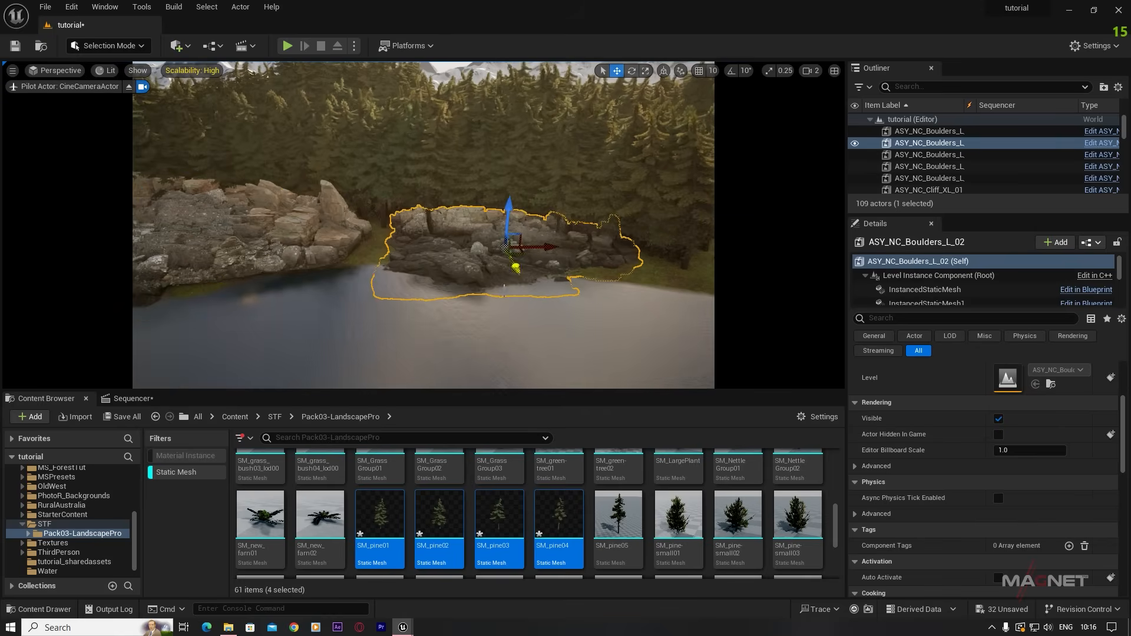
pyautogui.press('e')
pyautogui.moveTo(519, 281); pyautogui.dragTo(508, 224)
pyautogui.press('r')
pyautogui.press('w')
pyautogui.moveTo(508, 224); pyautogui.dragTo(517, 158, button='right')
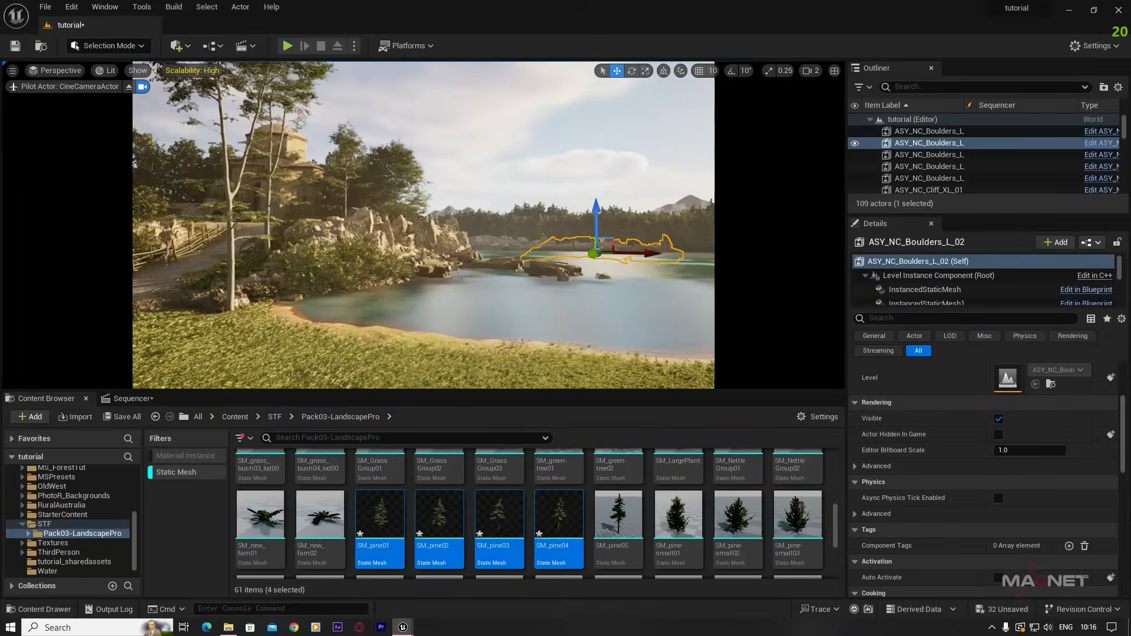
pyautogui.click(518, 158)
# - Set the editor's overall scalability to Epic
pyautogui.click(203, 72)
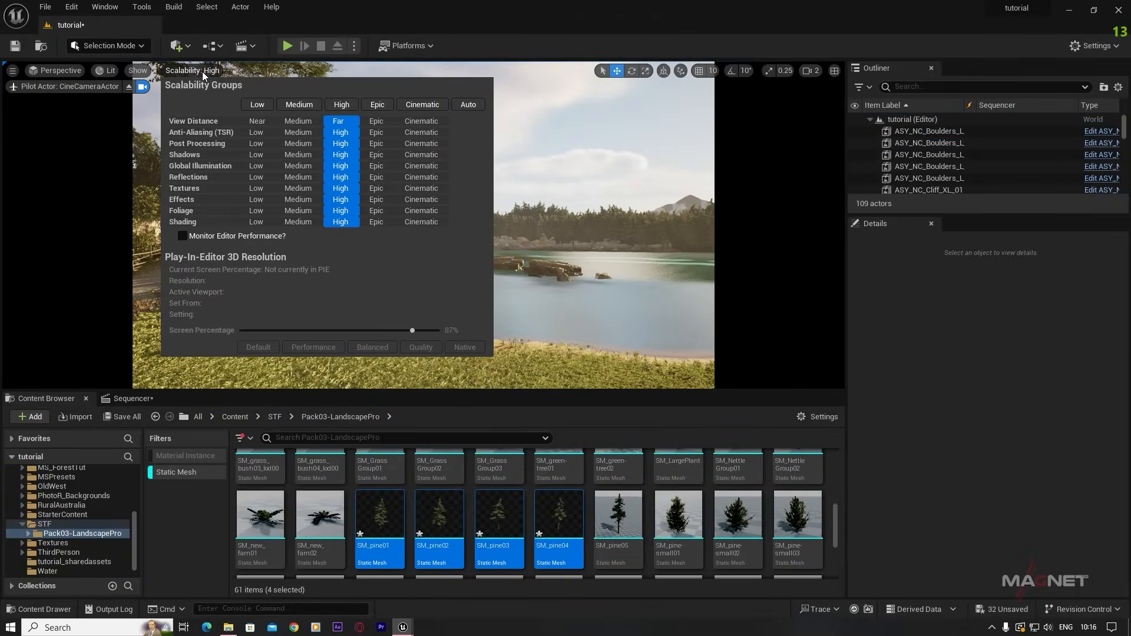
pyautogui.click(377, 104)
pyautogui.click(543, 143)
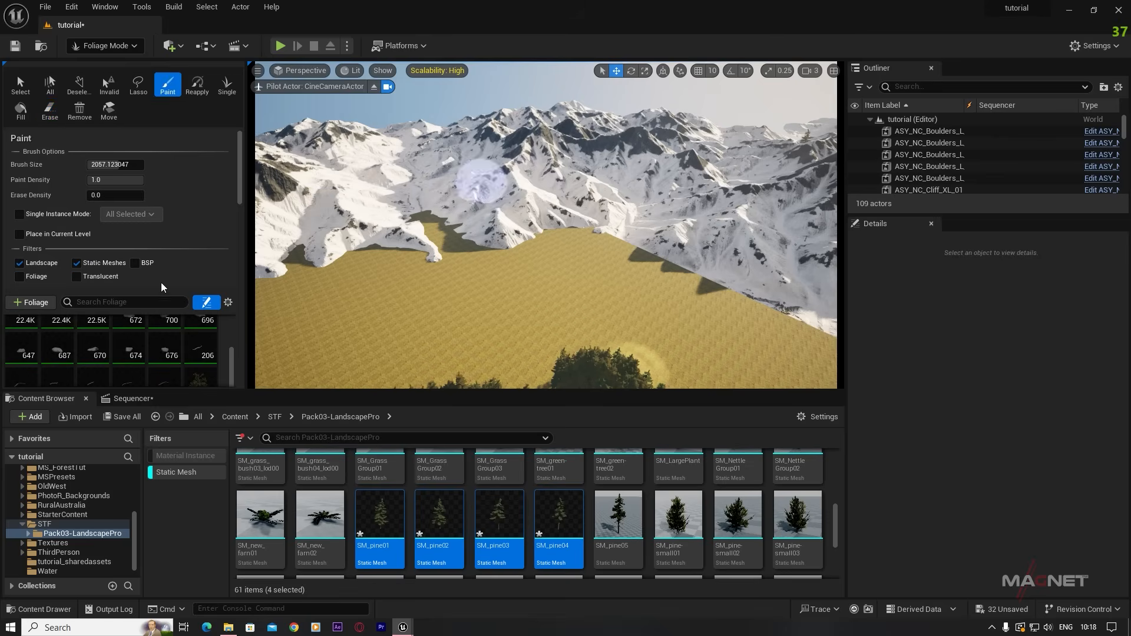
# - Set the minimum and maximum uniform scale of the selected pine foliage types to 1.5
pyautogui.moveTo(241, 150); pyautogui.dragTo(237, 231)
pyautogui.scroll(3, 238, 231)
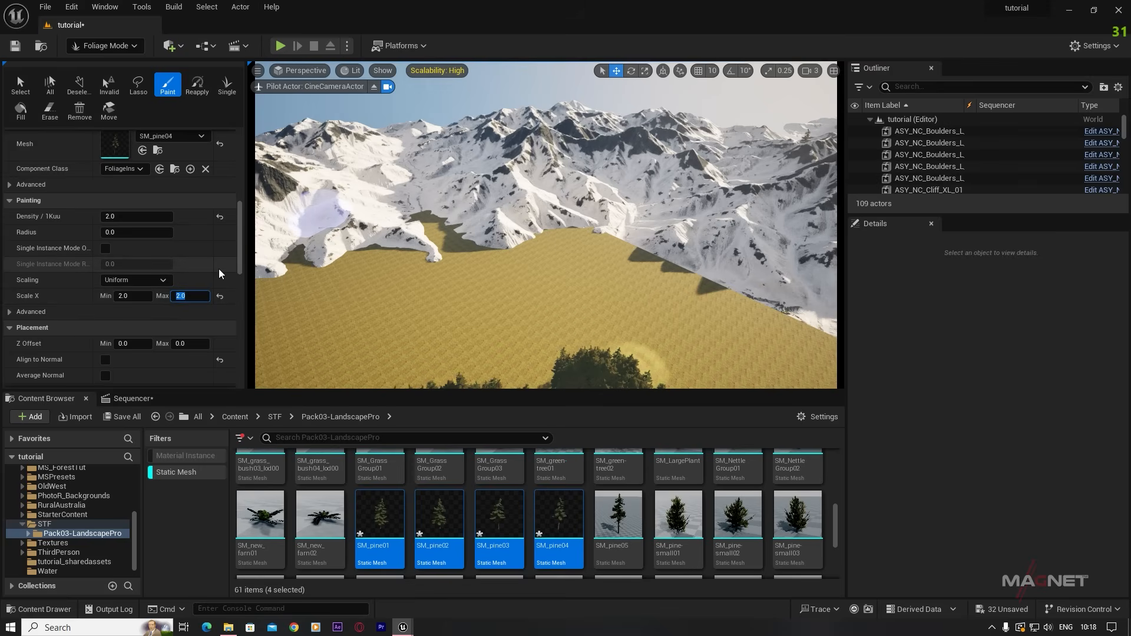
pyautogui.press('Return')
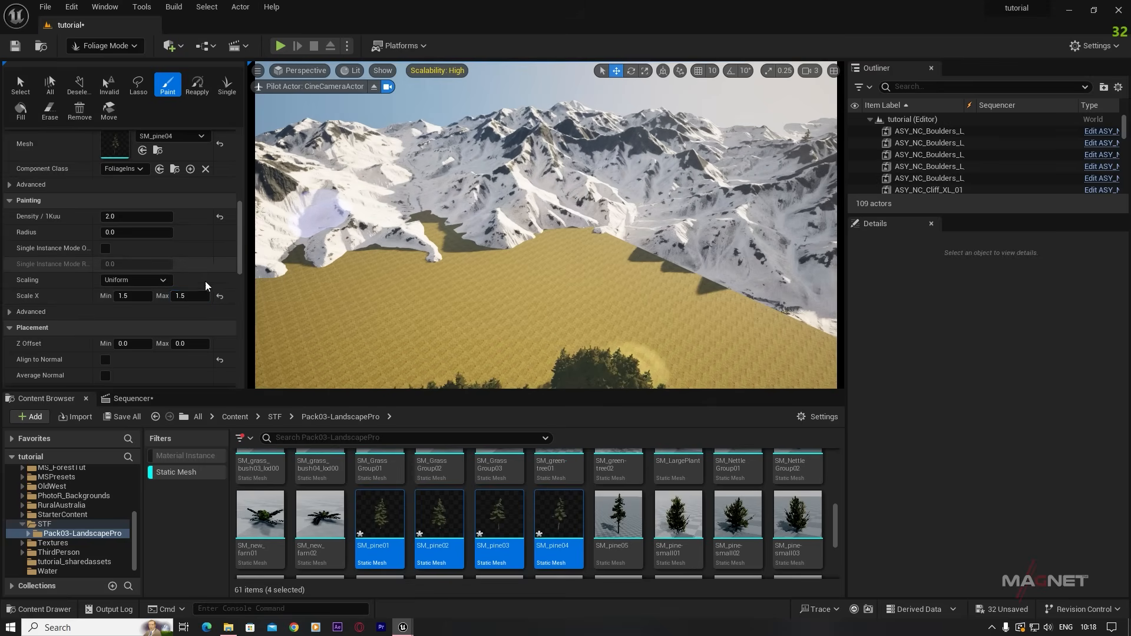
# - Paint pines across the lower snowy mountain slopes behind the open plain
pyautogui.moveTo(528, 270); pyautogui.dragTo(567, 260, button='right')
pyautogui.moveTo(566, 260)
pyautogui.mouseDown()
pyautogui.moveTo(487, 260)
pyautogui.moveTo(669, 283)
pyautogui.moveTo(379, 341)
pyautogui.moveTo(291, 268)
pyautogui.moveTo(770, 252)
pyautogui.moveTo(736, 277)
pyautogui.moveTo(556, 247)
pyautogui.moveTo(345, 245)
pyautogui.moveTo(269, 256)
pyautogui.moveTo(360, 253)
pyautogui.mouseUp()
pyautogui.moveTo(495, 207); pyautogui.dragTo(422, 215, button='right')
pyautogui.moveTo(417, 221)
pyautogui.mouseDown()
pyautogui.moveTo(283, 236)
pyautogui.moveTo(301, 176)
pyautogui.moveTo(505, 213)
pyautogui.moveTo(524, 171)
pyautogui.moveTo(731, 183)
pyautogui.moveTo(681, 178)
pyautogui.mouseUp()
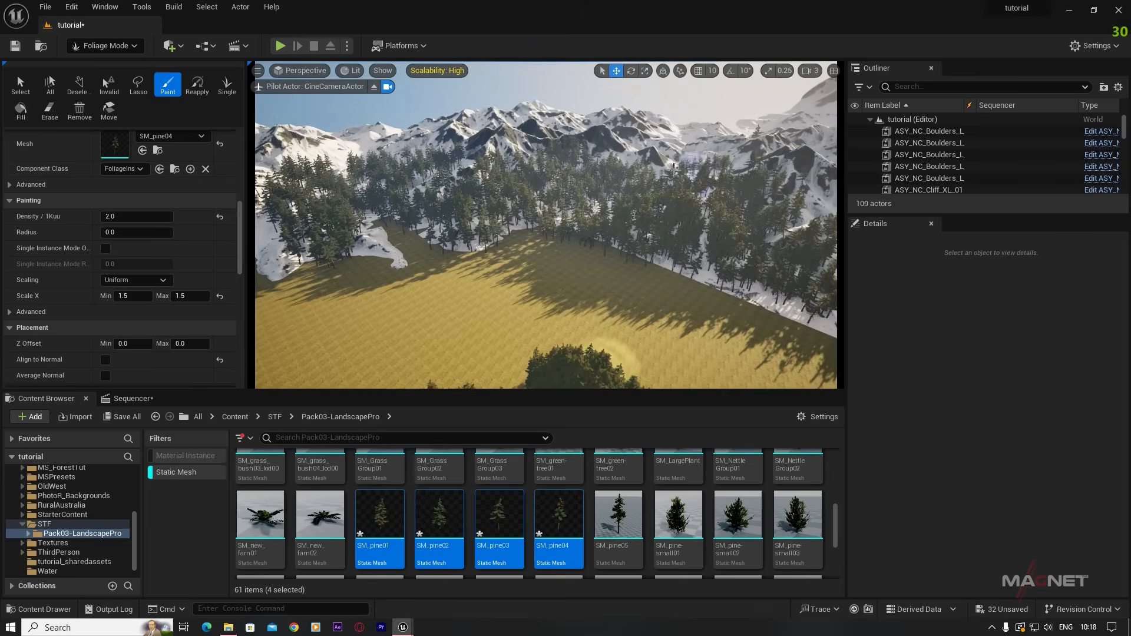
# - Paint more pines higher up the adjoining mountain, along its outer end and down to its foot
pyautogui.moveTo(681, 177); pyautogui.dragTo(790, 177, button='right')
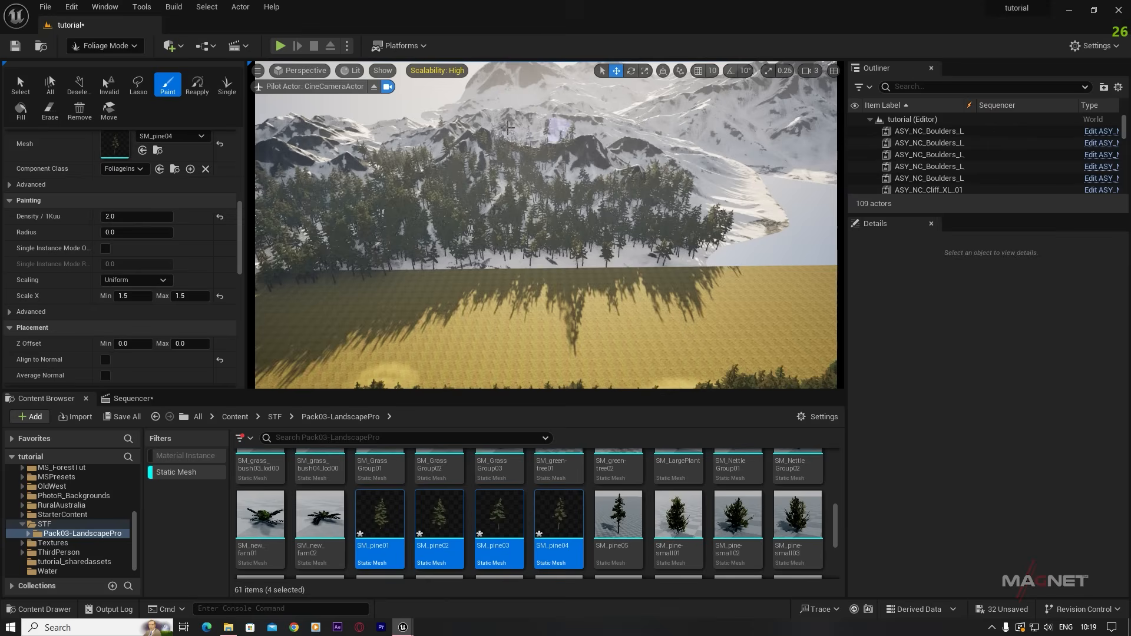
pyautogui.moveTo(600, 153)
pyautogui.mouseDown()
pyautogui.moveTo(678, 149)
pyautogui.moveTo(755, 192)
pyautogui.moveTo(730, 197)
pyautogui.mouseUp()
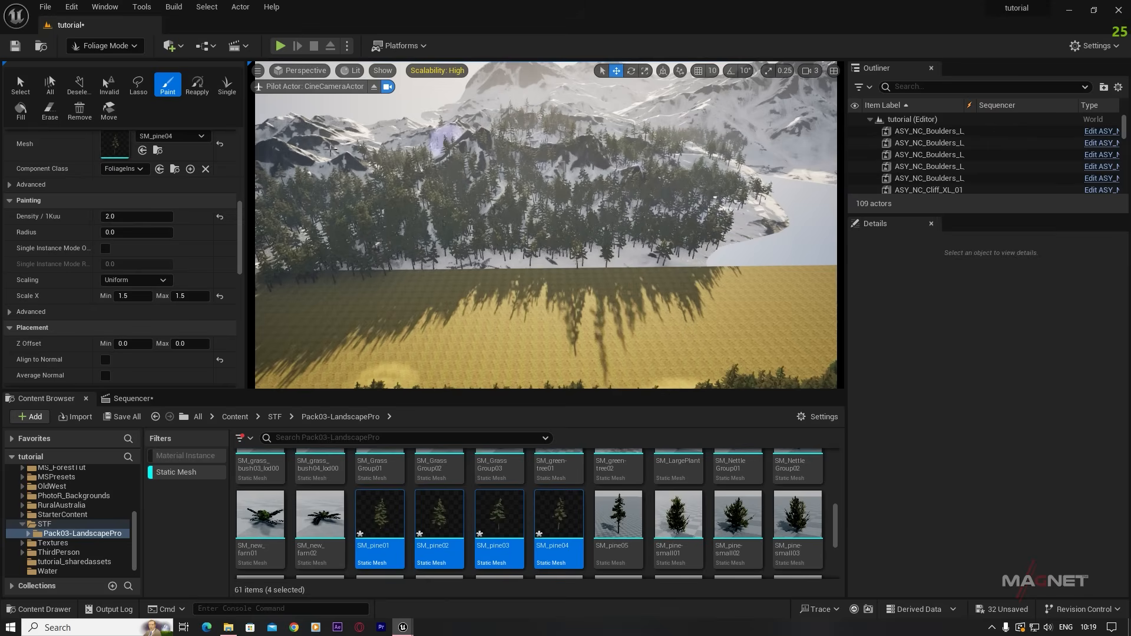
pyautogui.moveTo(442, 138); pyautogui.dragTo(352, 128)
pyautogui.moveTo(626, 163)
pyautogui.mouseDown()
pyautogui.moveTo(692, 245)
pyautogui.moveTo(363, 263)
pyautogui.moveTo(472, 234)
pyautogui.moveTo(470, 207)
pyautogui.mouseUp()
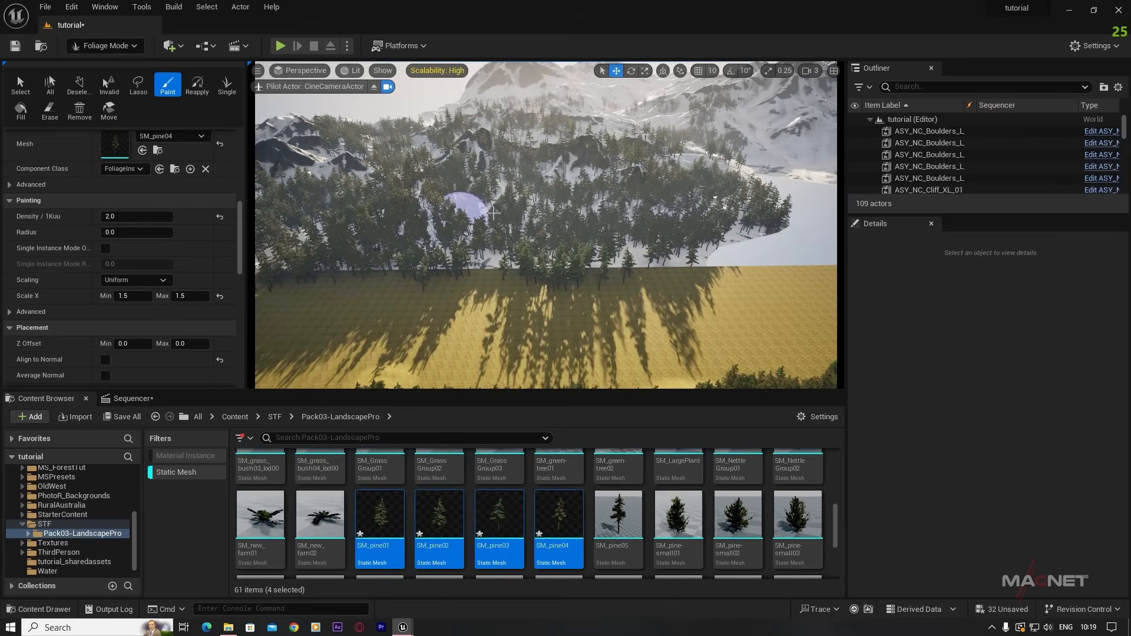
# - In selection mode, raise and enlarge the background mountain pr_background_mountain_c_2_winter2 so it stands above the forest
pyautogui.moveTo(469, 206)
pyautogui.mouseDown(button='right')
pyautogui.moveTo(386, 313)
pyautogui.moveTo(362, 316)
pyautogui.moveTo(427, 250)
pyautogui.moveTo(445, 186)
pyautogui.moveTo(407, 212)
pyautogui.moveTo(406, 177)
pyautogui.mouseUp(button='right')
pyautogui.moveTo(707, 131); pyautogui.dragTo(729, 129, button='right')
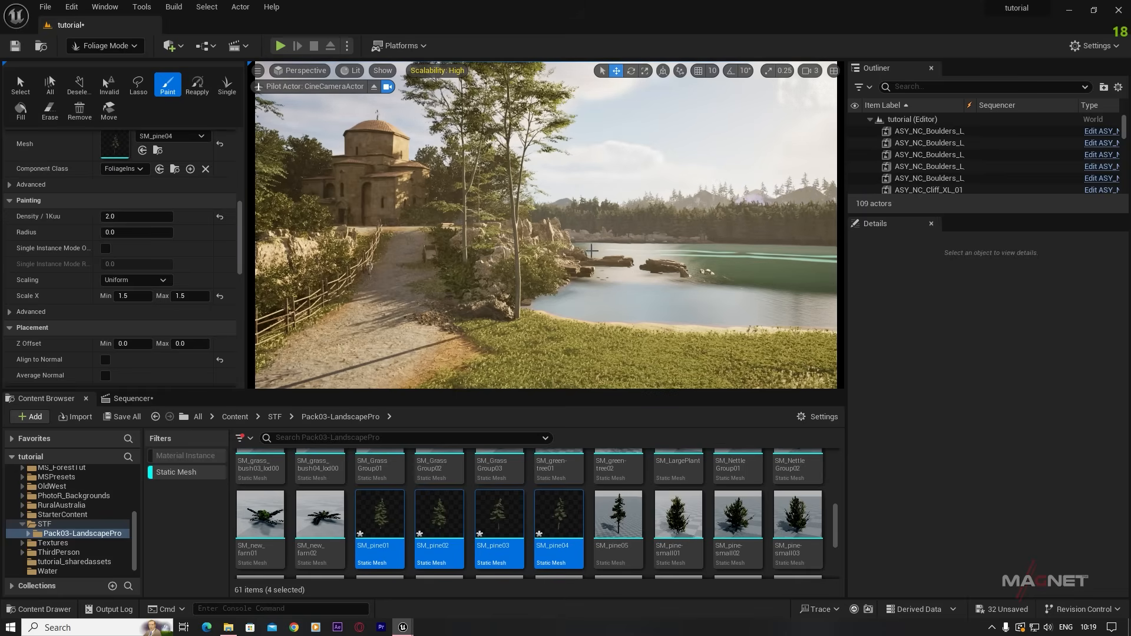
pyautogui.click(105, 45)
pyautogui.click(109, 64)
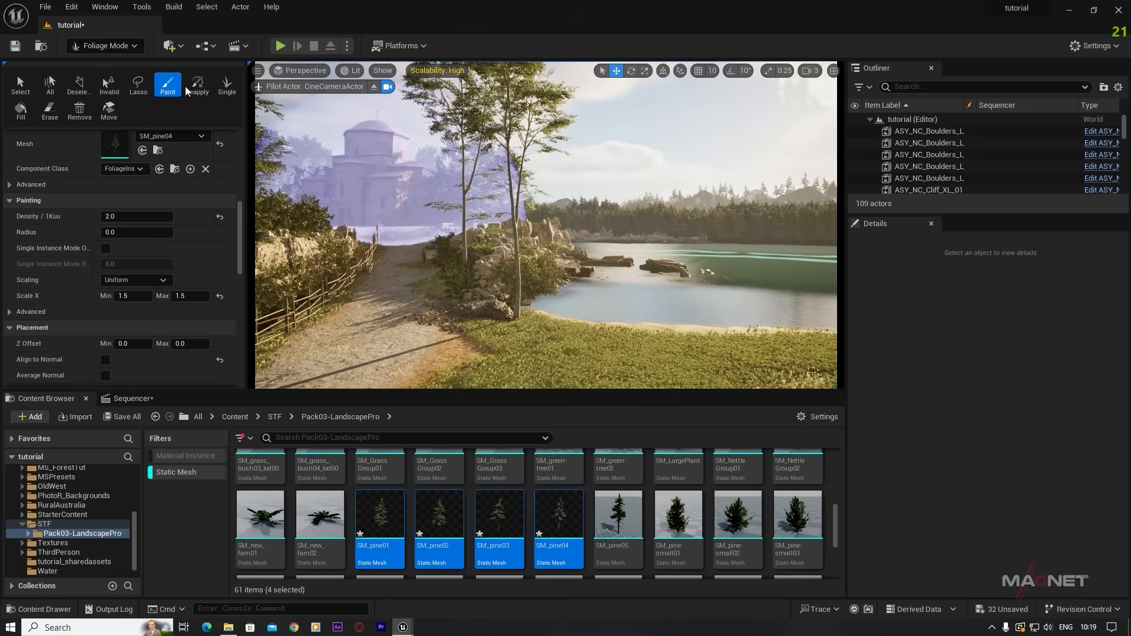
pyautogui.click(632, 191)
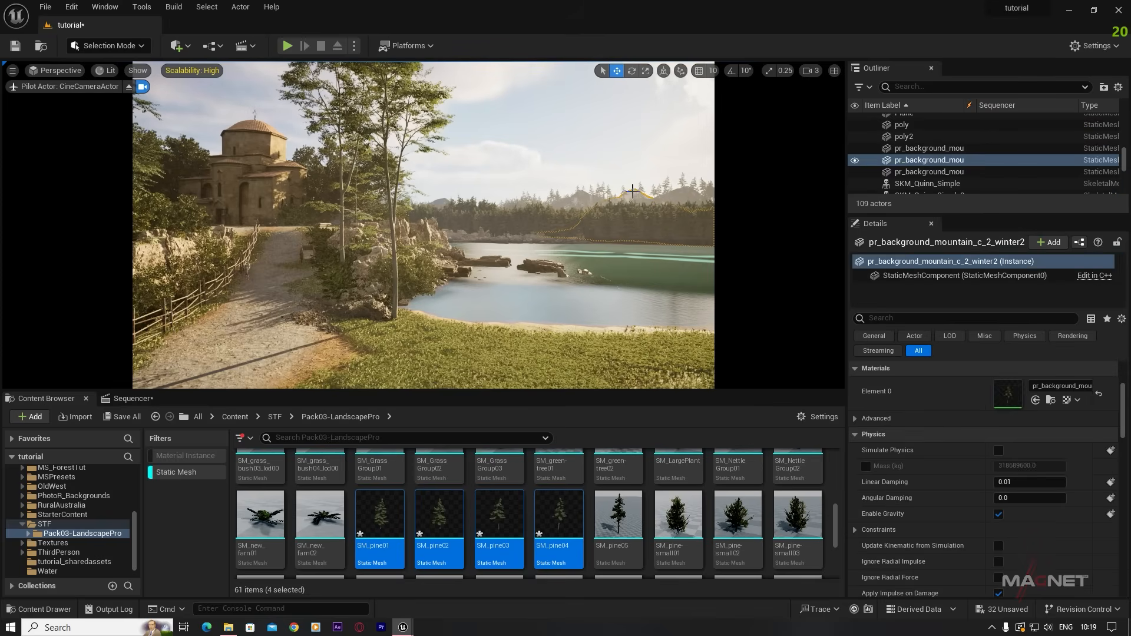
pyautogui.moveTo(632, 191); pyautogui.dragTo(719, 184, button='right')
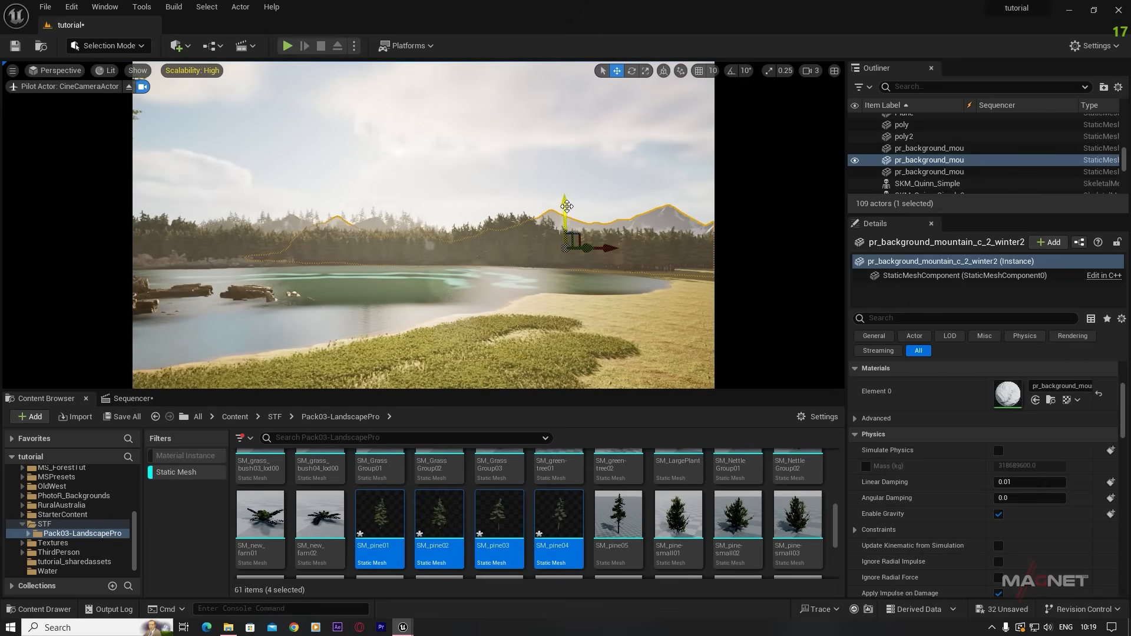
pyautogui.moveTo(567, 206); pyautogui.dragTo(567, 187)
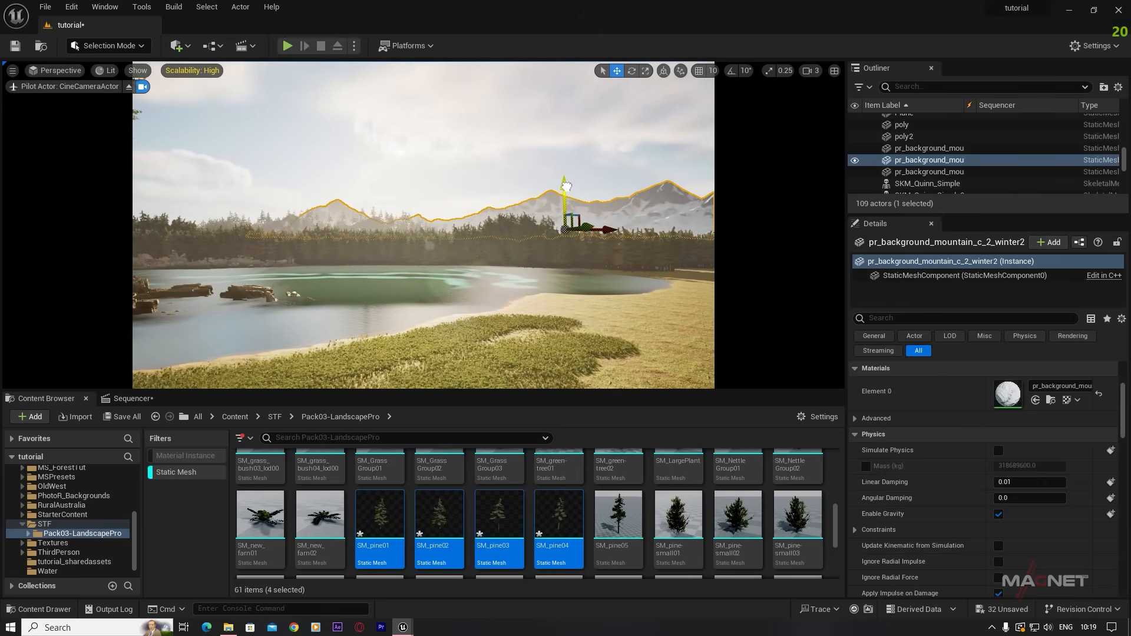
pyautogui.press('r')
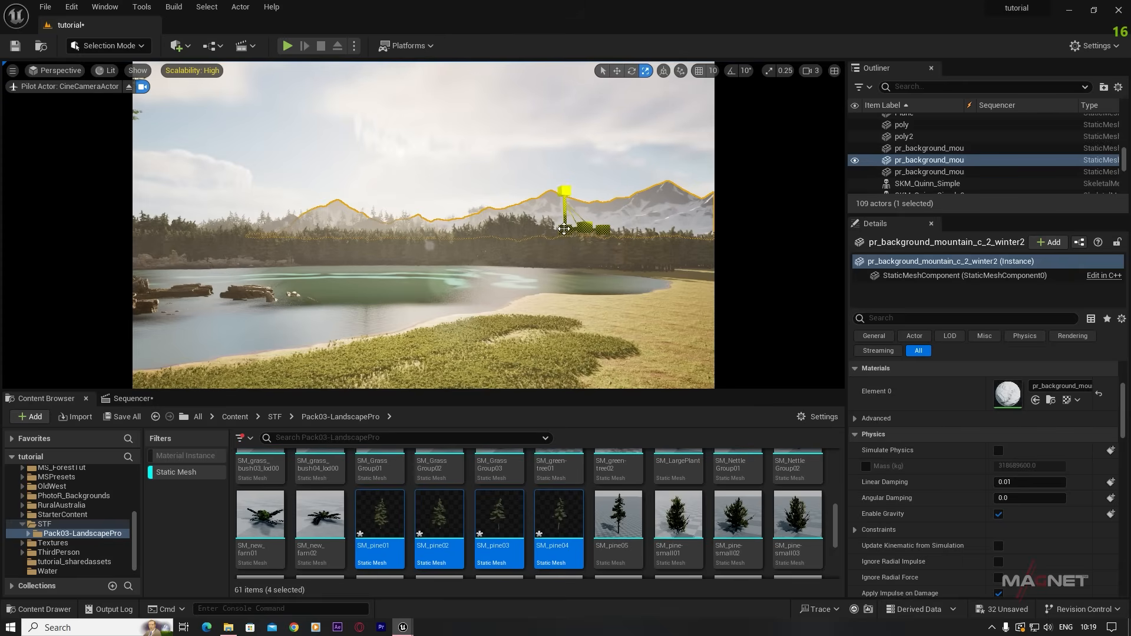
pyautogui.moveTo(564, 229); pyautogui.dragTo(589, 218)
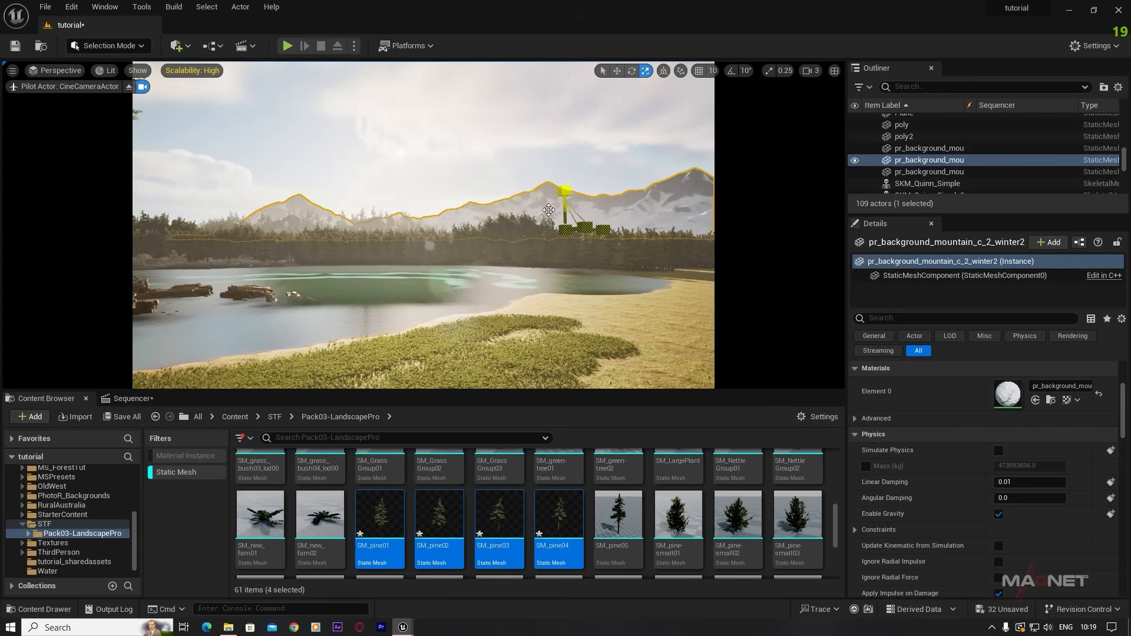
pyautogui.press('Escape')
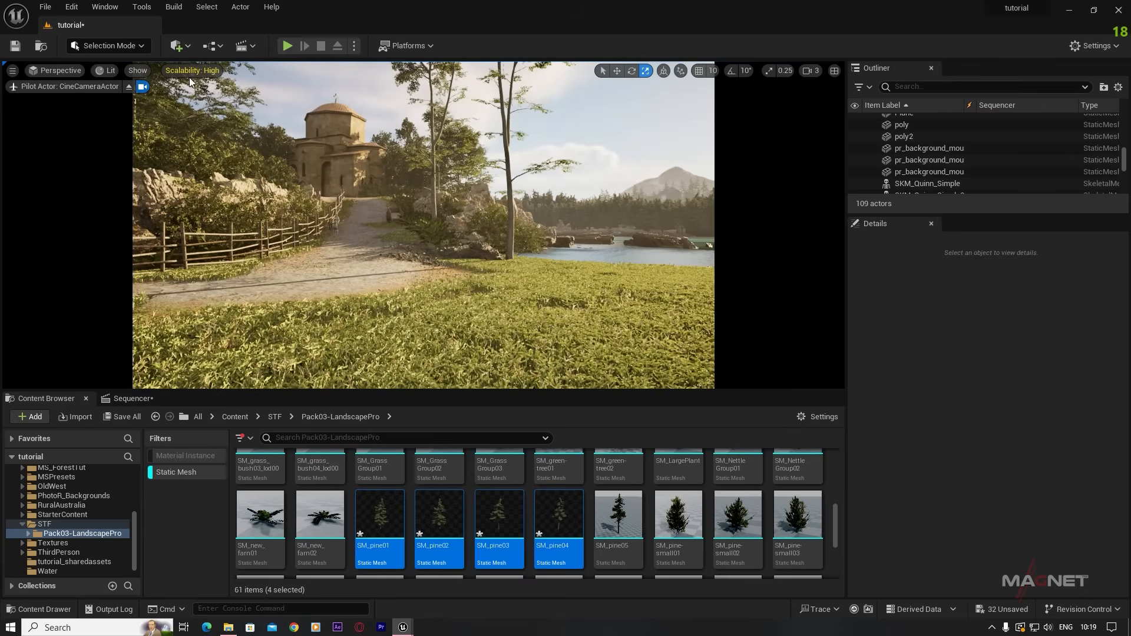
# - Switch all scalability groups to Epic quality
pyautogui.click(191, 71)
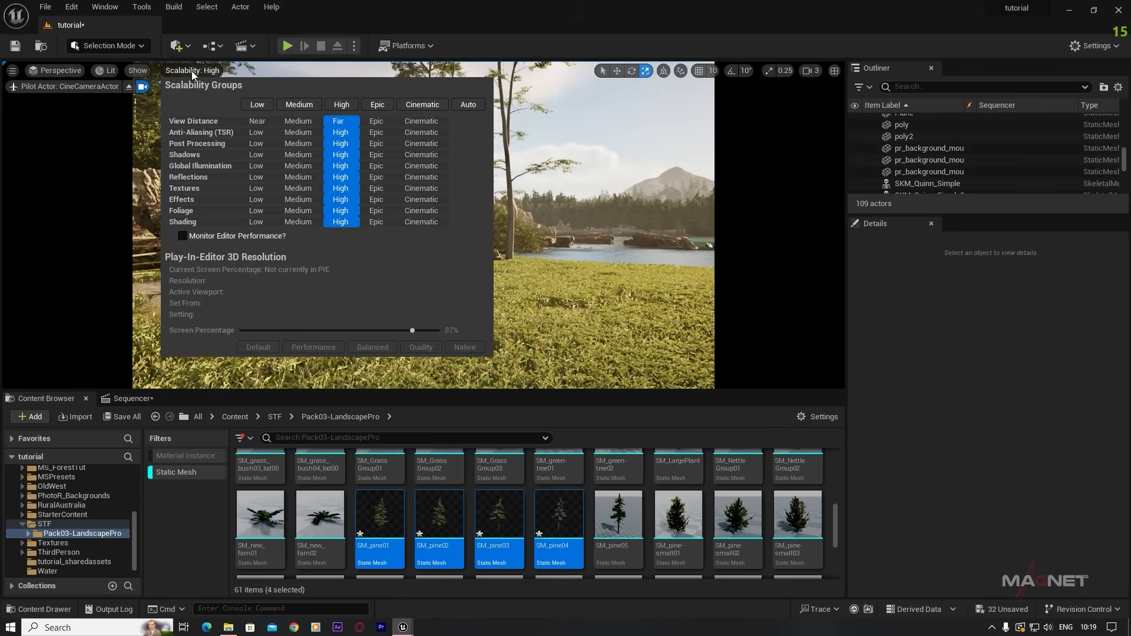
pyautogui.click(613, 130)
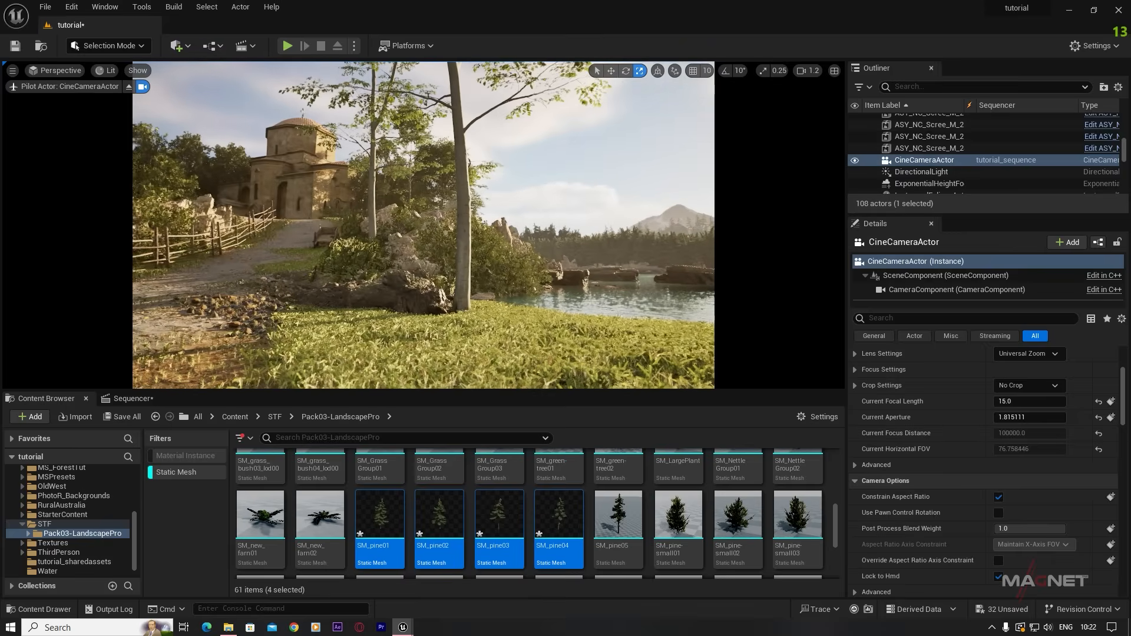
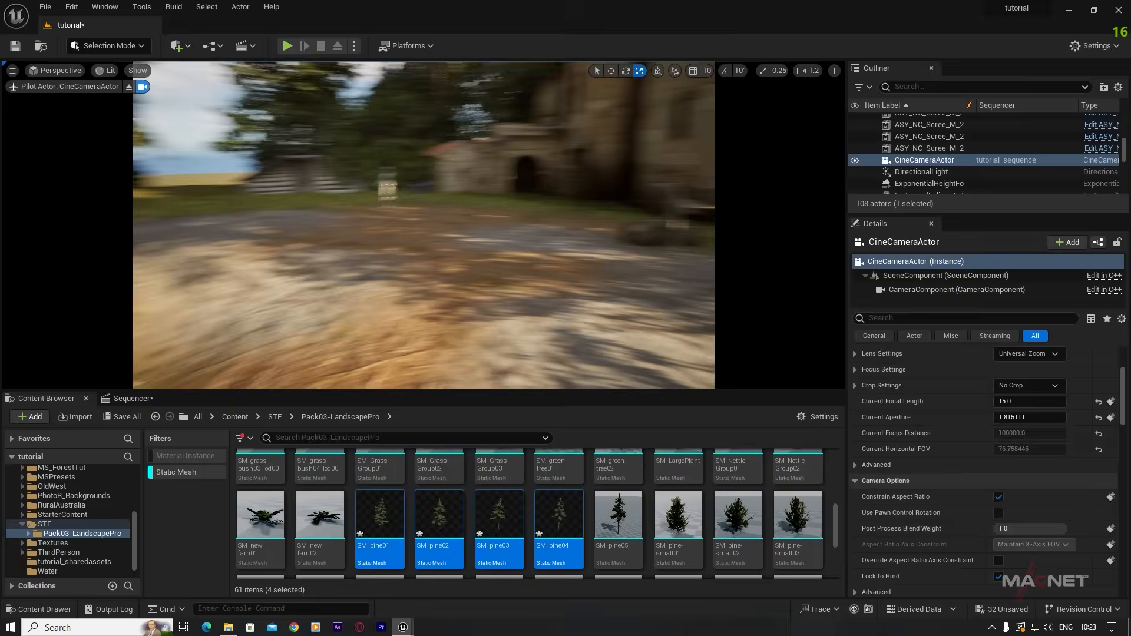
# - Delete the SKM_Quinn_Simple2 mannequin standing in the courtyard beside the castle
pyautogui.moveTo(426, 293); pyautogui.dragTo(459, 285, button='right')
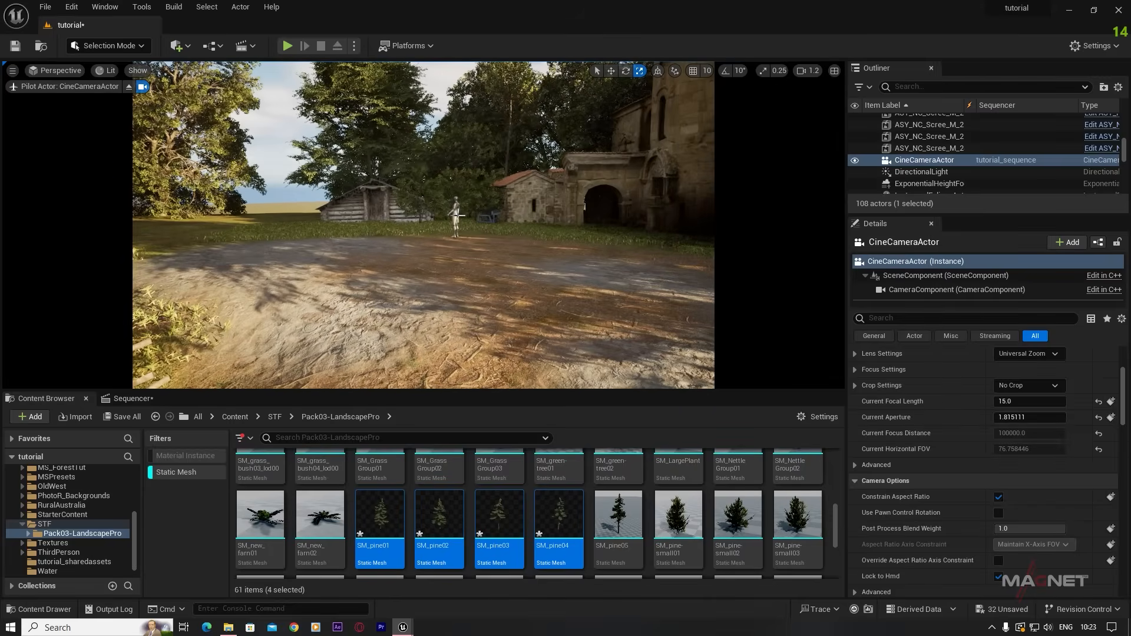
pyautogui.click(455, 219)
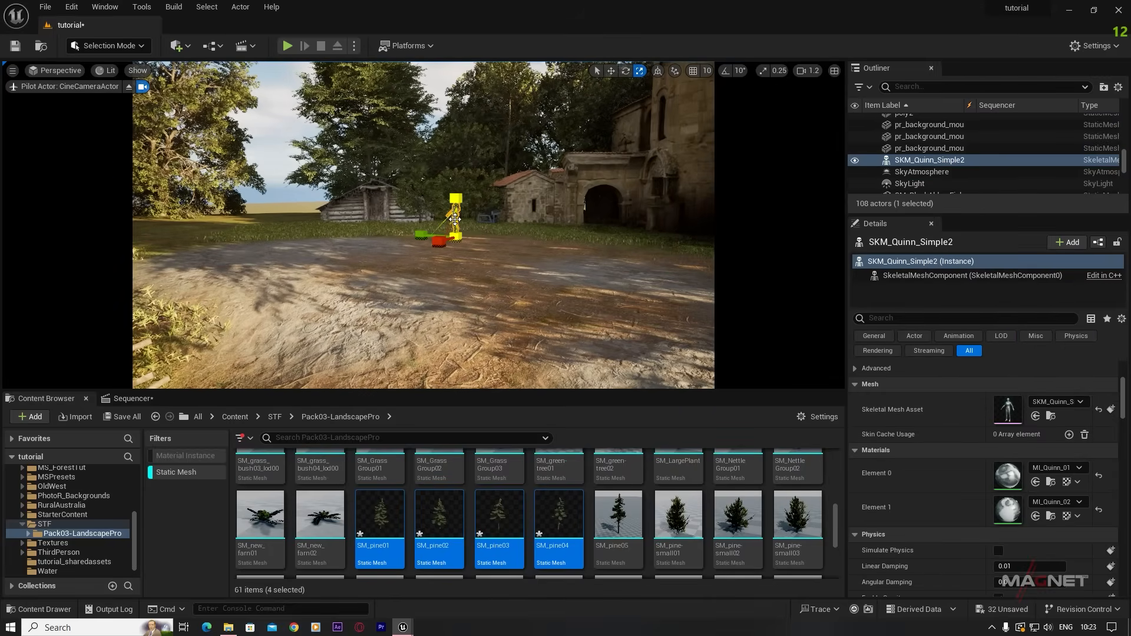
pyautogui.press('Delete')
pyautogui.moveTo(455, 219)
pyautogui.mouseDown(button='right')
pyautogui.moveTo(533, 200)
pyautogui.moveTo(448, 227)
pyautogui.moveTo(618, 255)
pyautogui.moveTo(460, 268)
pyautogui.moveTo(445, 251)
pyautogui.moveTo(466, 212)
pyautogui.mouseUp(button='right')
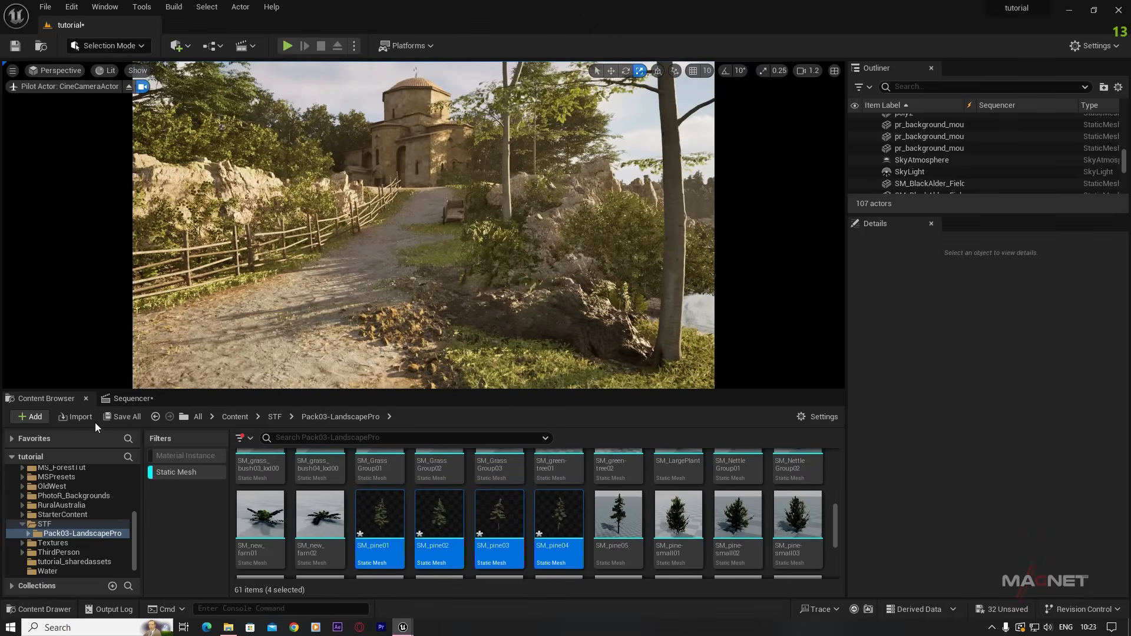
# - Extend the sequencer's view range to frame 250 and move the sequence's playback end to frame 240
pyautogui.click(129, 399)
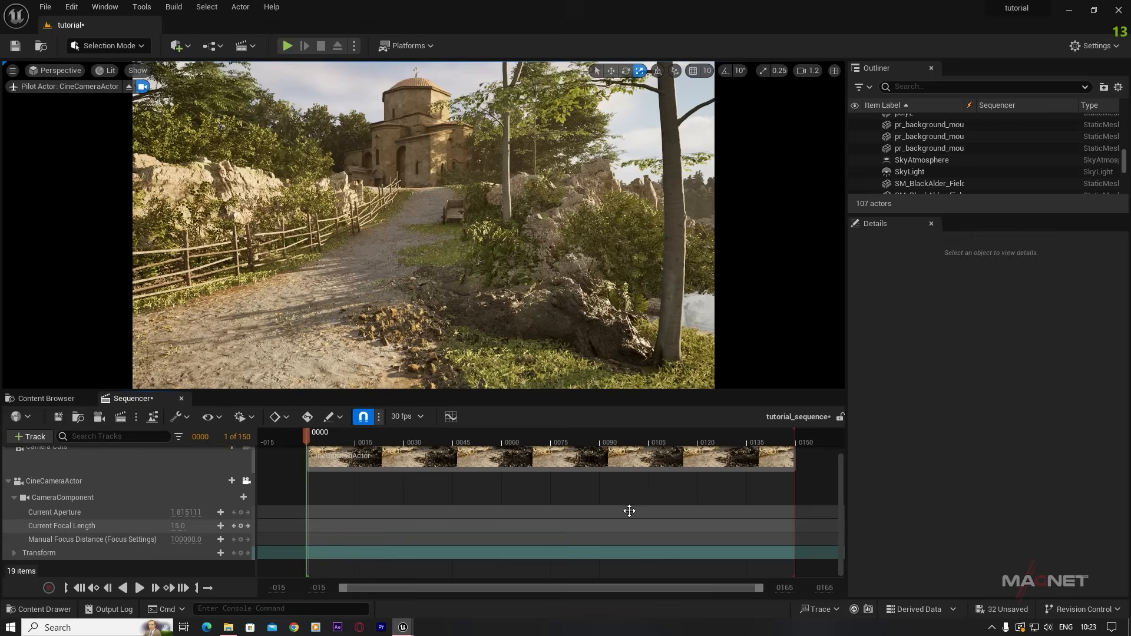
pyautogui.click(790, 587)
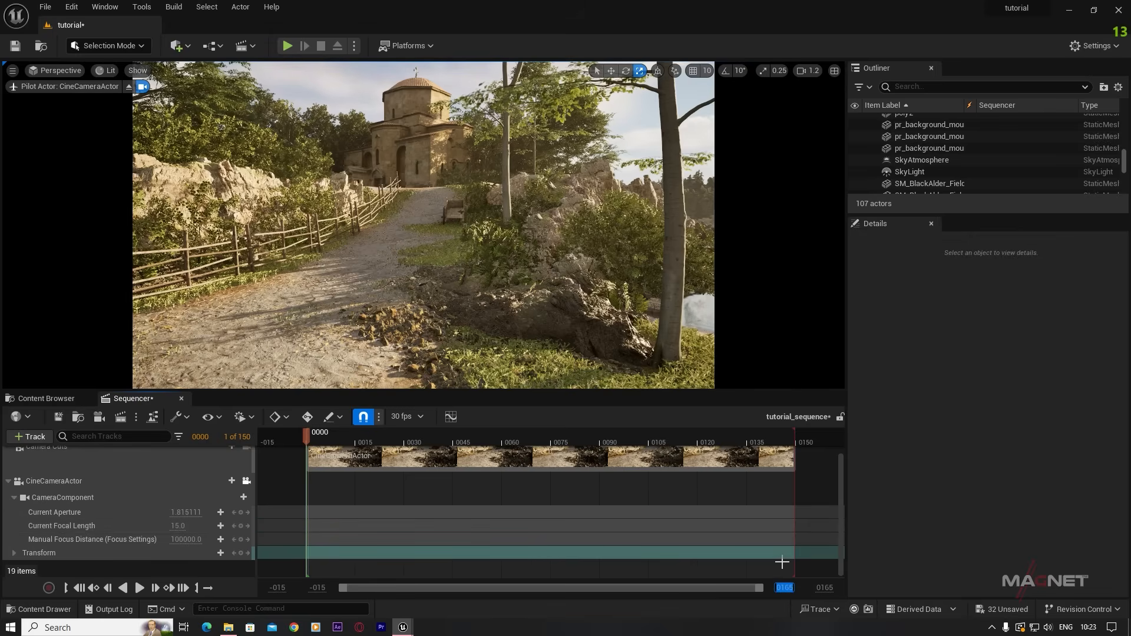
pyautogui.write('250')
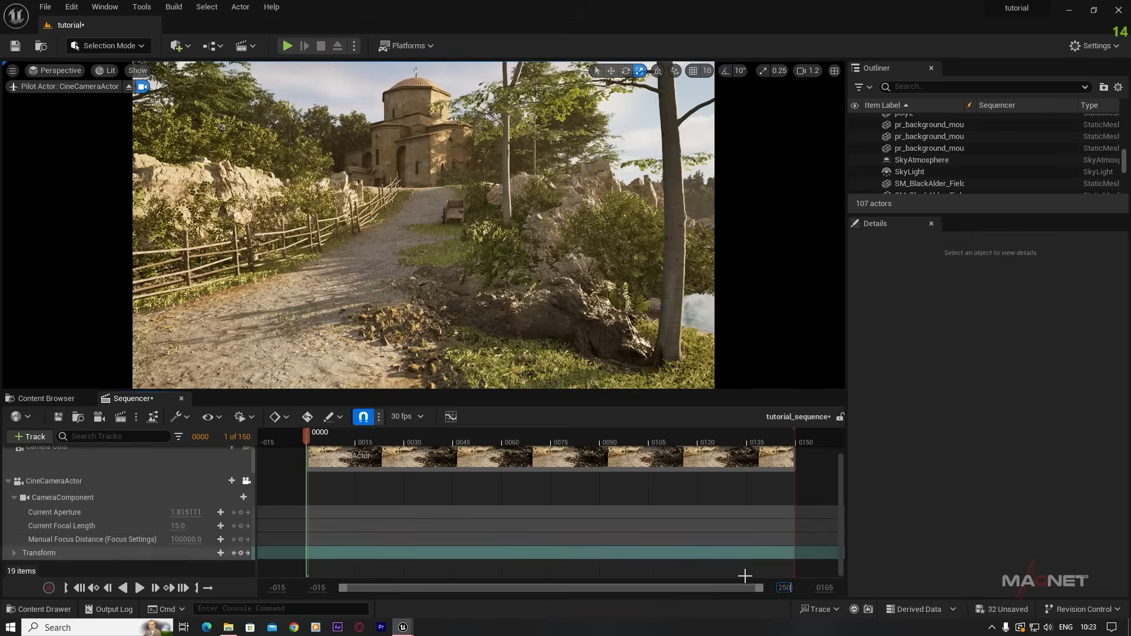
pyautogui.press('Return')
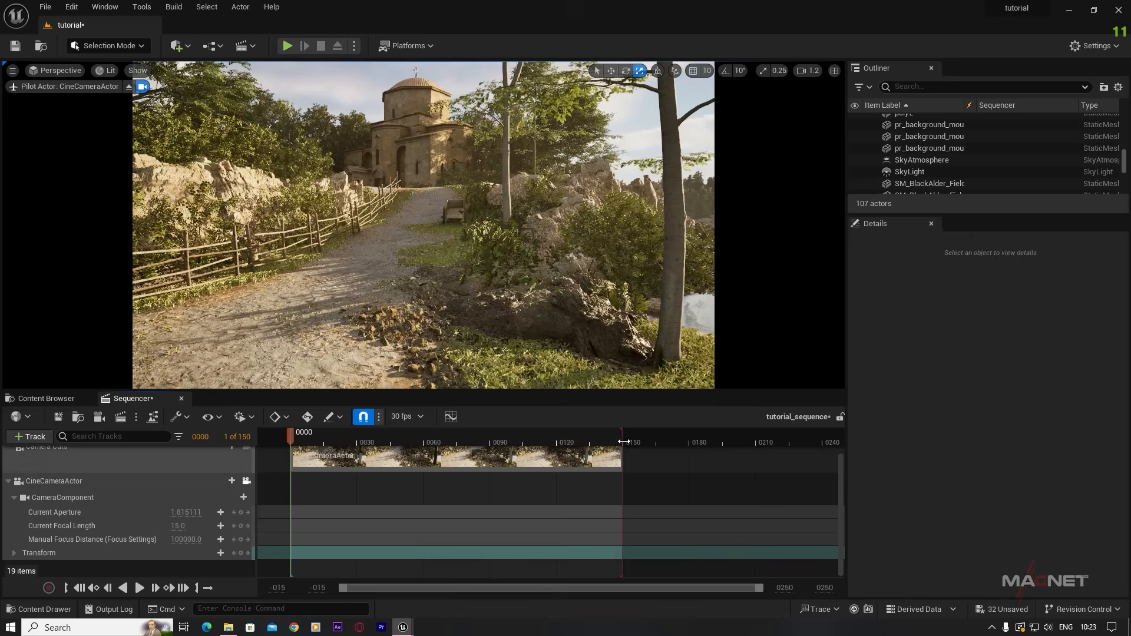
pyautogui.moveTo(621, 431); pyautogui.dragTo(829, 442)
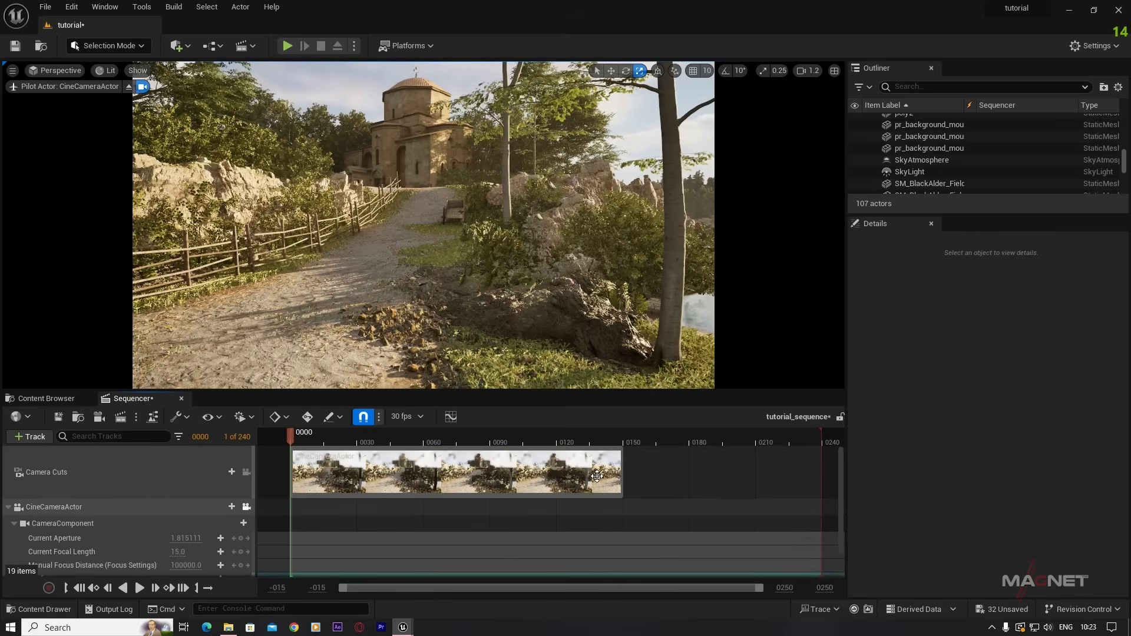
# - Stretch the Camera Cuts section beyond both ends of the playback range, from about frame -19 to 248
pyautogui.scroll(2, 669, 510)
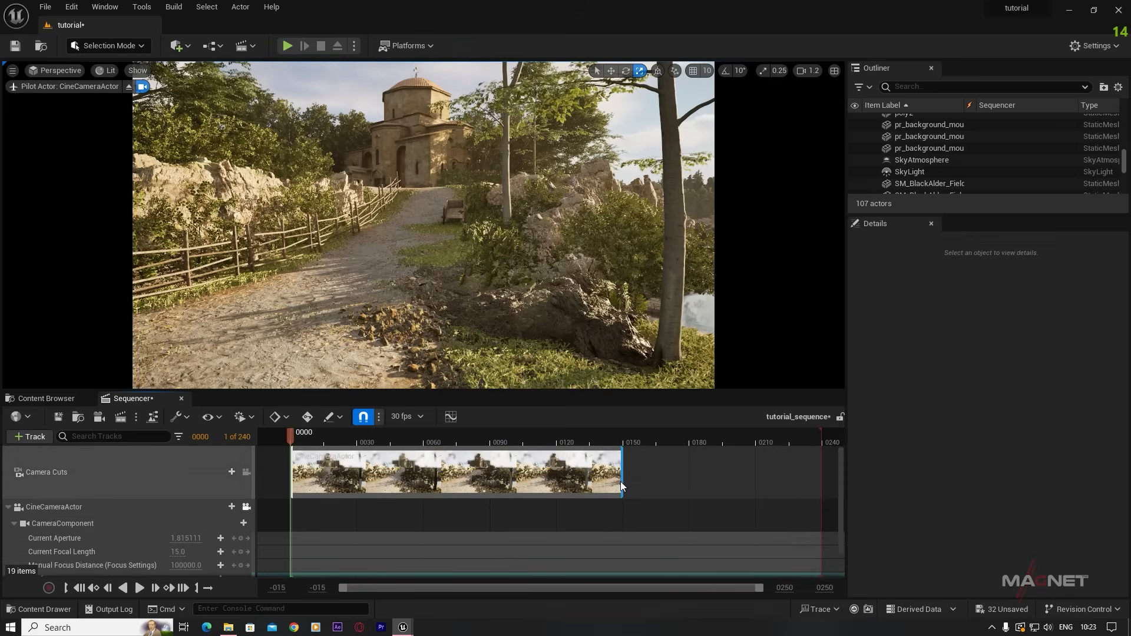
pyautogui.moveTo(622, 486); pyautogui.dragTo(820, 474)
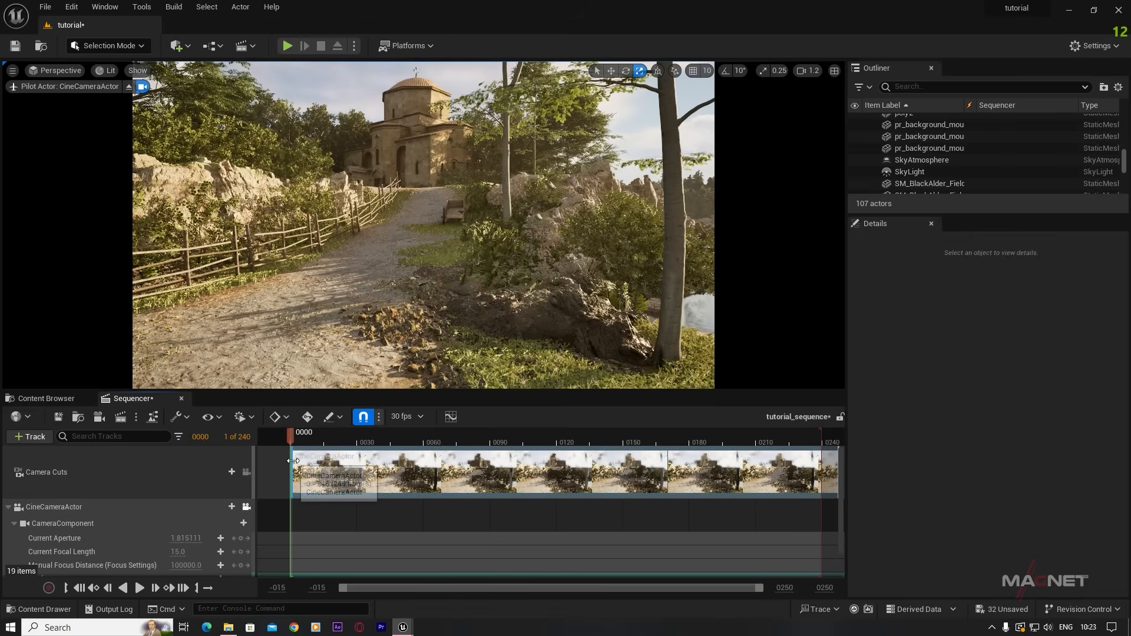
pyautogui.moveTo(291, 463); pyautogui.dragTo(262, 462)
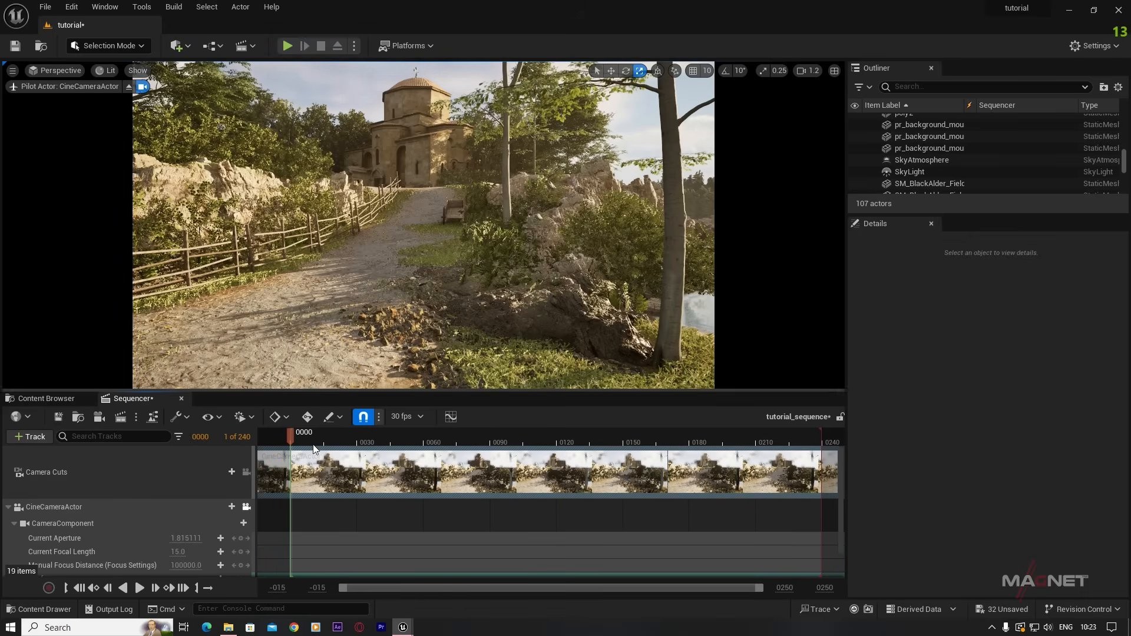
# - Reposition the piloted camera on the grassy shore to frame the castle beside the lake, and key its Transform at frame 0
pyautogui.moveTo(383, 299); pyautogui.dragTo(478, 287, button='right')
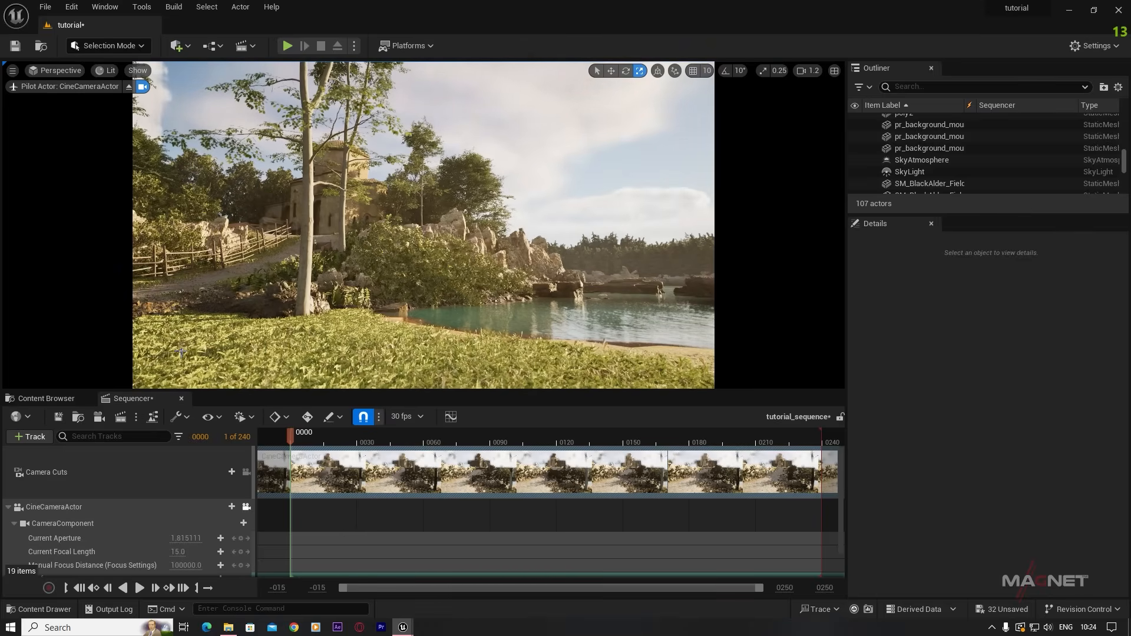
pyautogui.scroll(-1, 65, 523)
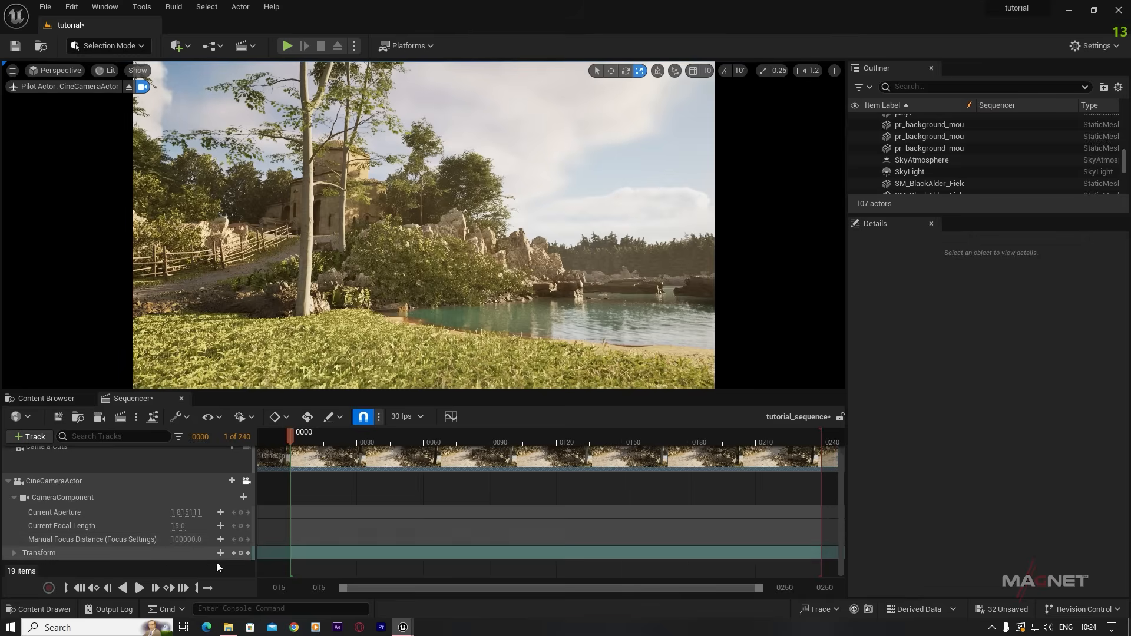
pyautogui.click(242, 554)
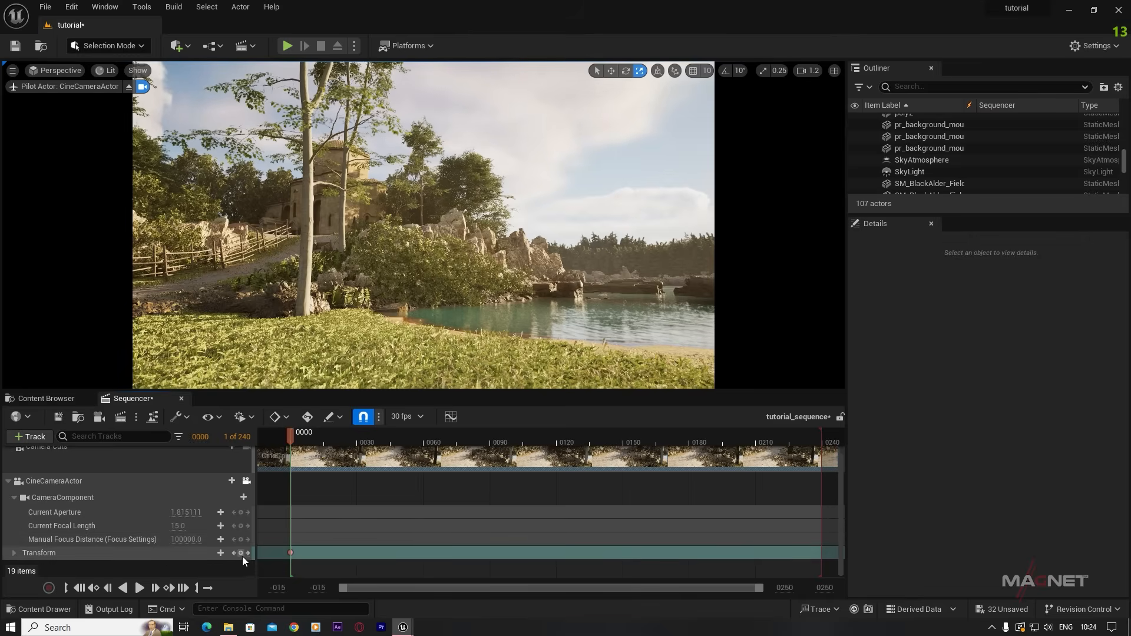
# - Change the Transform key at frame 0 to linear interpolation and make Linear the default key interpolation
pyautogui.rightClick(291, 553)
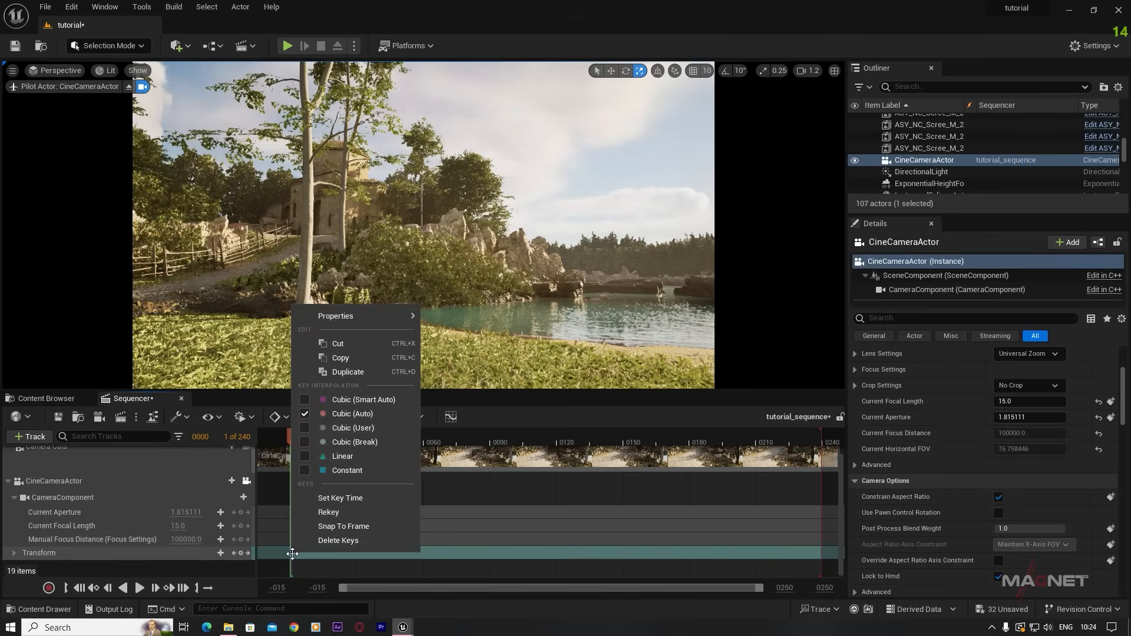
pyautogui.click(340, 456)
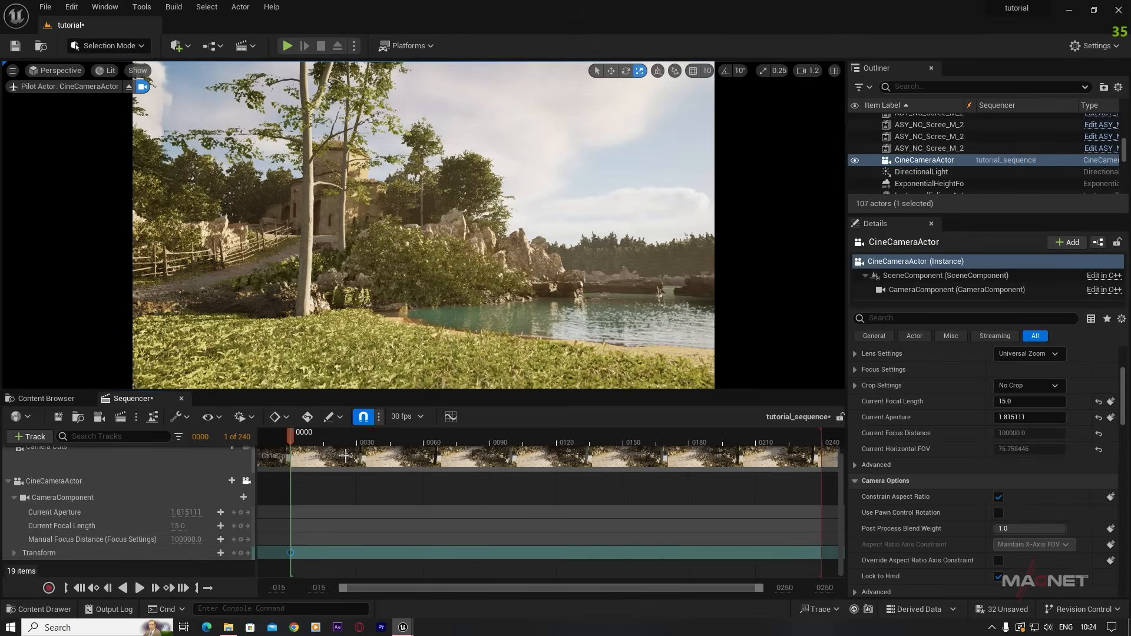
pyautogui.click(286, 417)
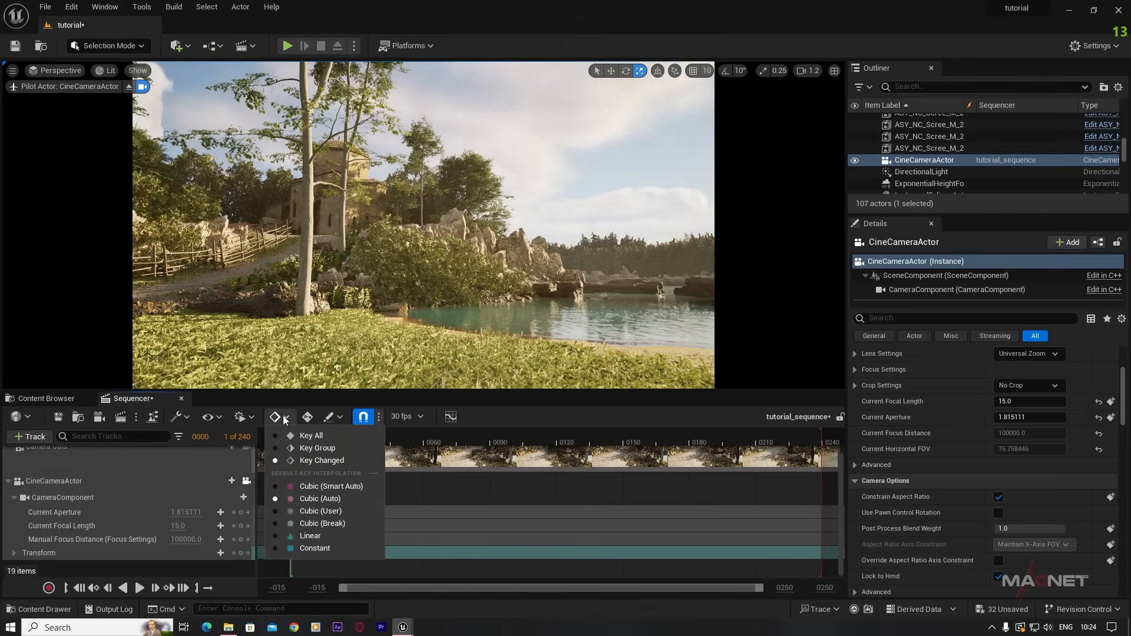
pyautogui.click(294, 538)
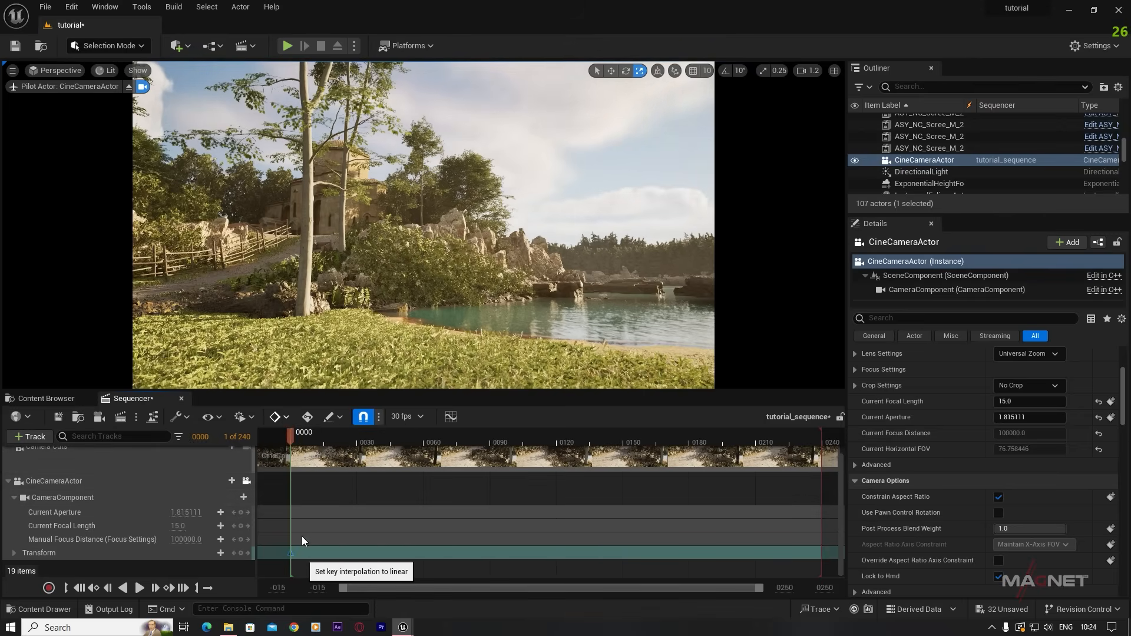
# - At the last frame, 239, fly the camera forward up the fenced path so the castle is framed closer, recording the end Transform key
pyautogui.click(183, 588)
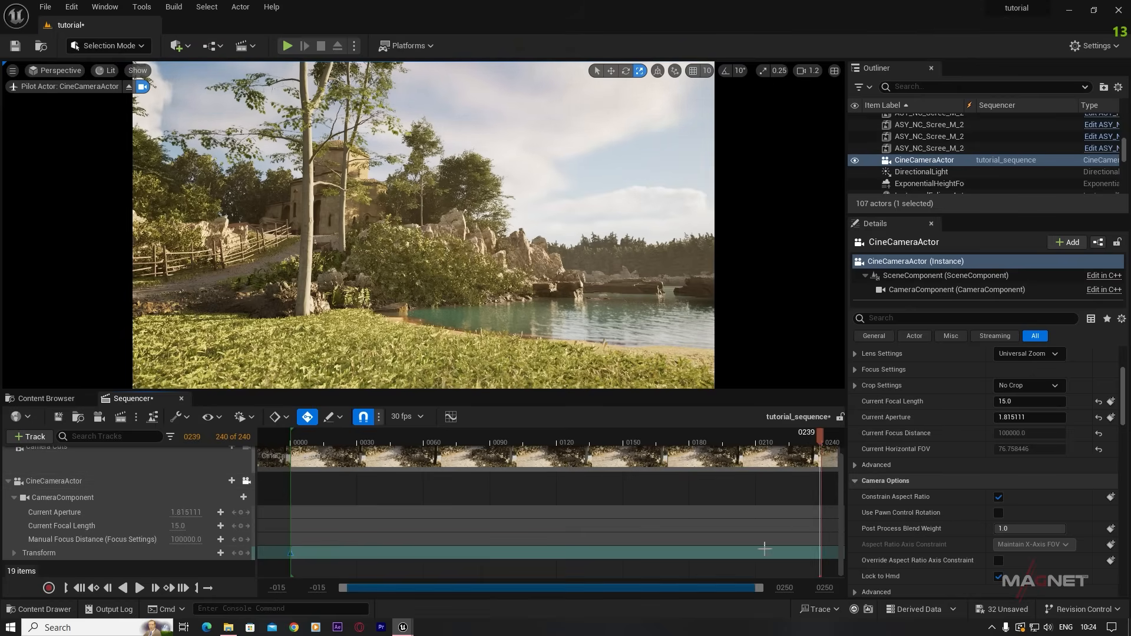
pyautogui.moveTo(423, 225); pyautogui.dragTo(378, 213, button='right')
pyautogui.press('w')
pyautogui.press('w')
pyautogui.press('w')
pyautogui.press('s')
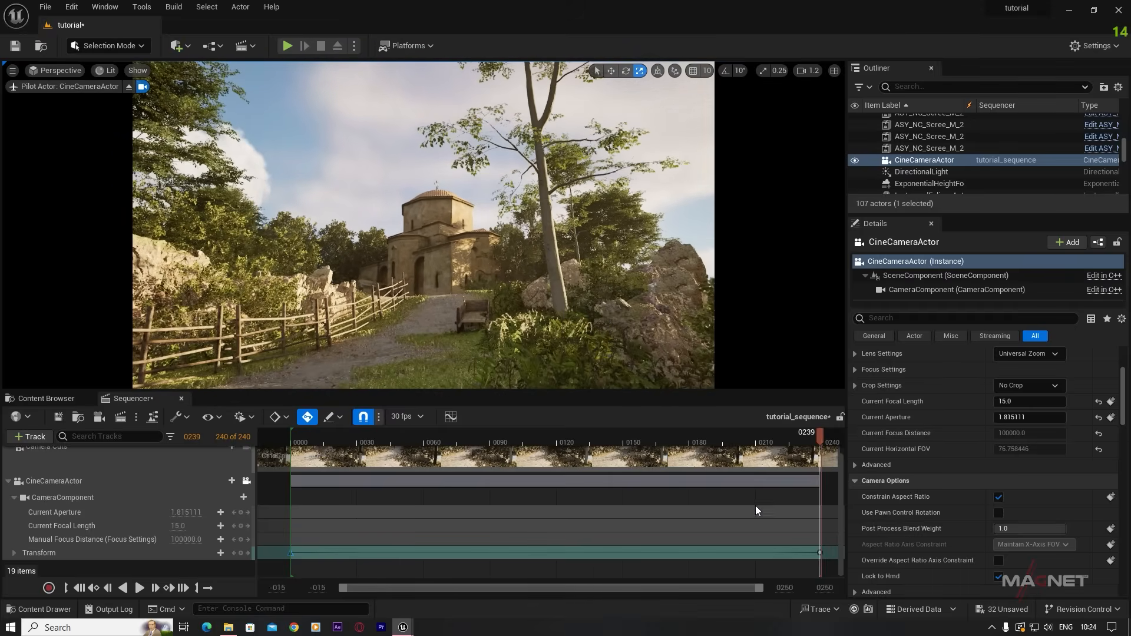
# - Play the sequence from the start to preview the camera move from the lakeshore toward the castle
pyautogui.moveTo(817, 436); pyautogui.dragTo(298, 442)
pyautogui.press('space')
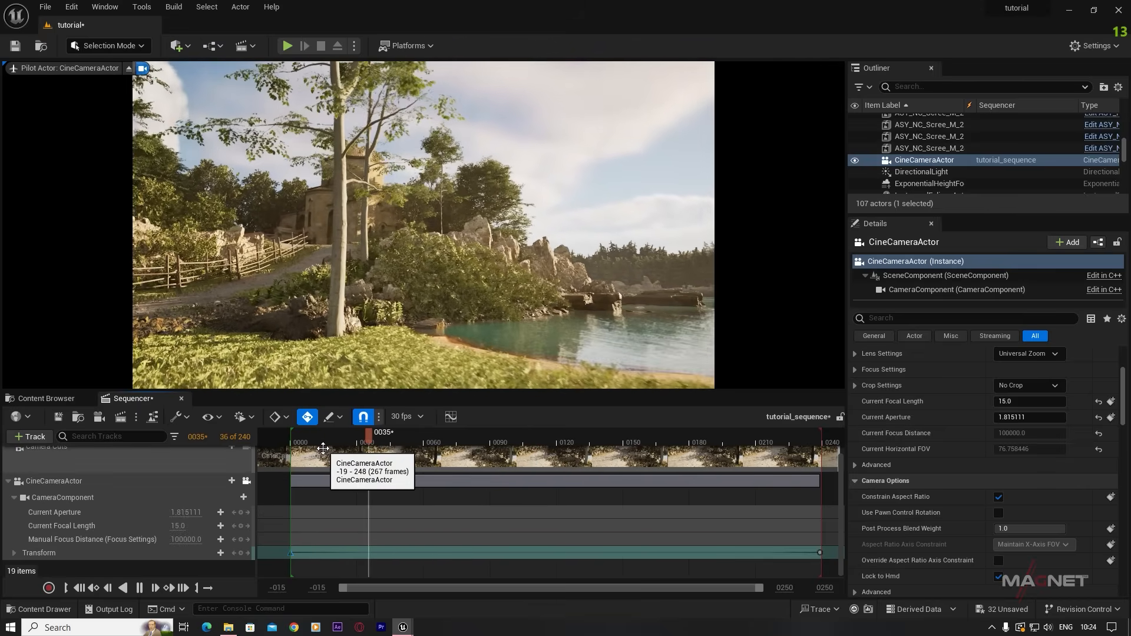
pyautogui.press('space')
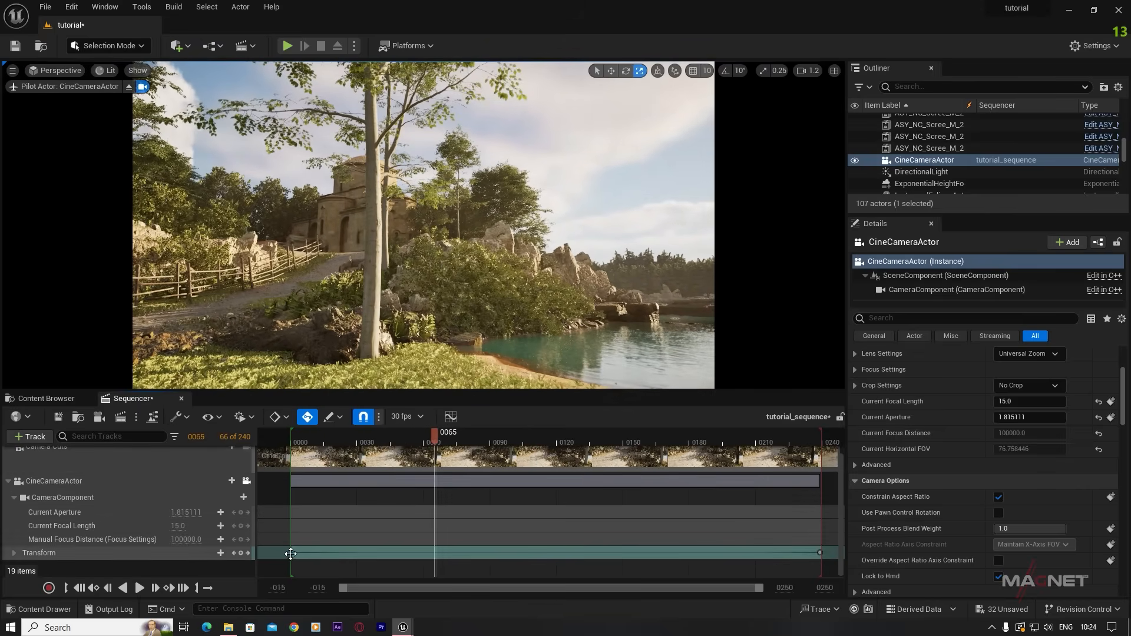
# - Try tilting the camera down toward the grass at frame 0 and replay the shot
pyautogui.click(290, 553)
pyautogui.moveTo(366, 254); pyautogui.dragTo(335, 328, button='right')
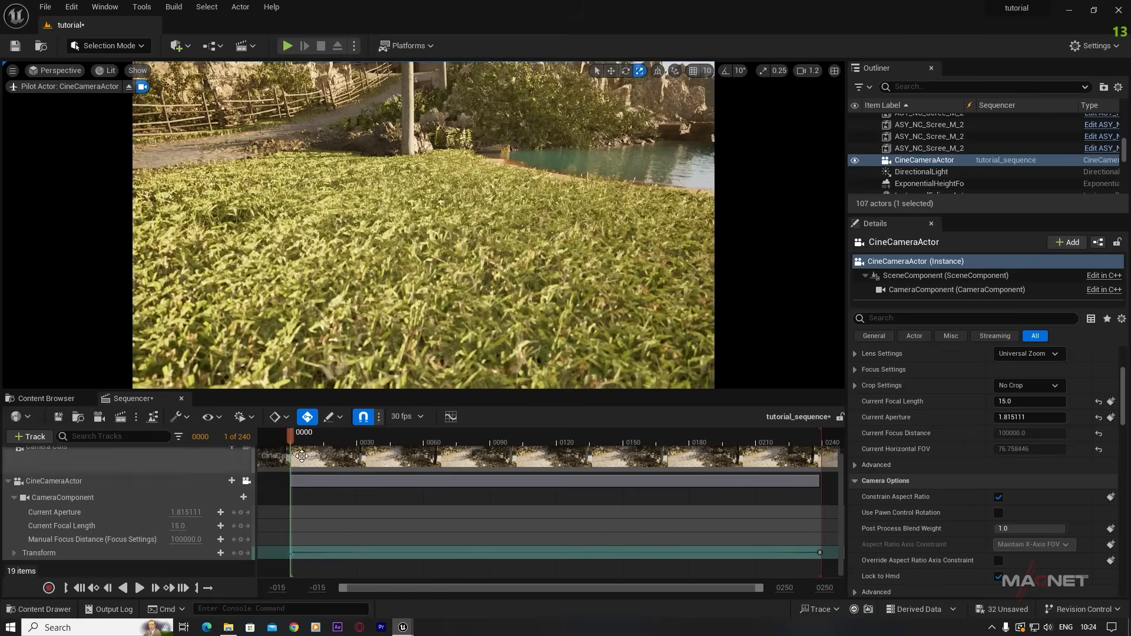
pyautogui.moveTo(310, 436); pyautogui.dragTo(348, 444)
pyautogui.press('space')
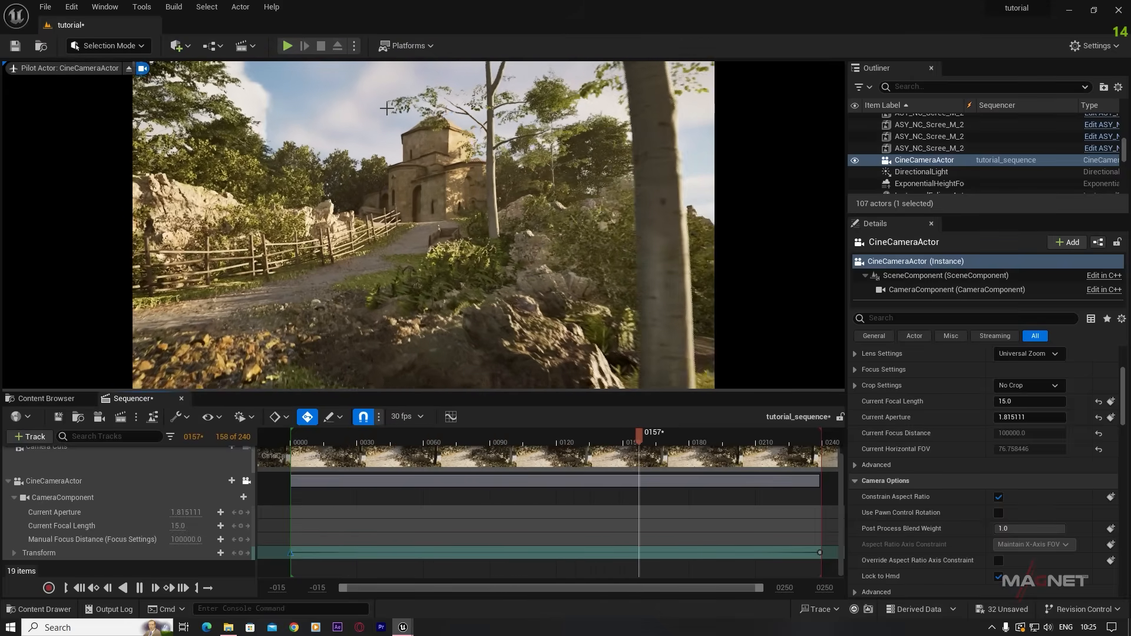
pyautogui.press('space')
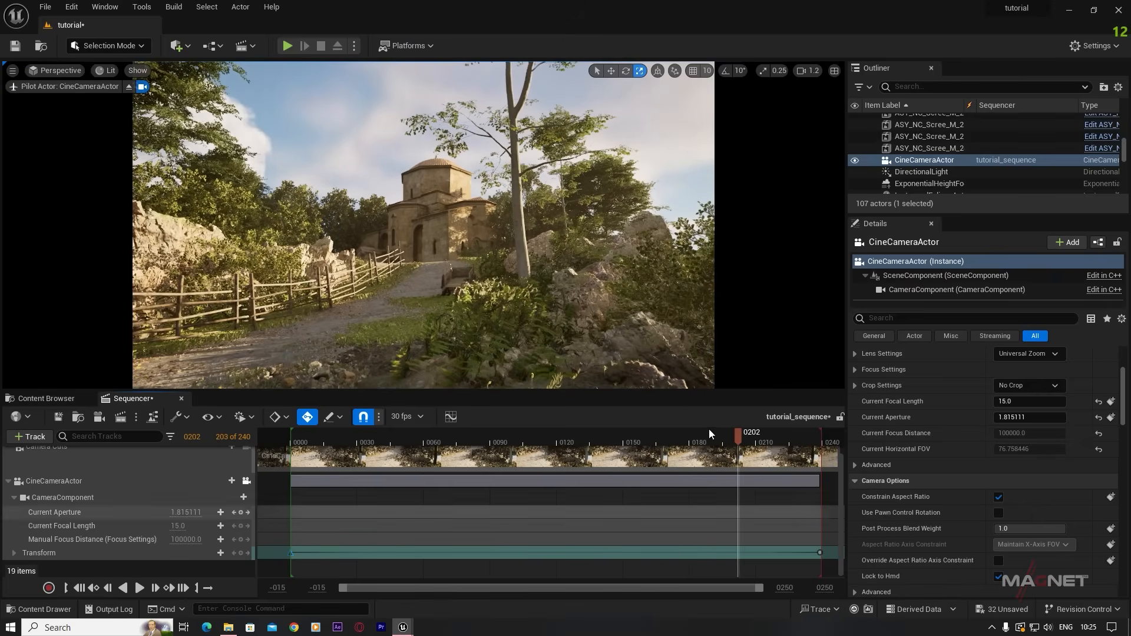
# - Delete the camera's start and end Transform keys and raise the camera to overlook the rocks and the lake beside the castle
pyautogui.moveTo(279, 549); pyautogui.dragTo(761, 570)
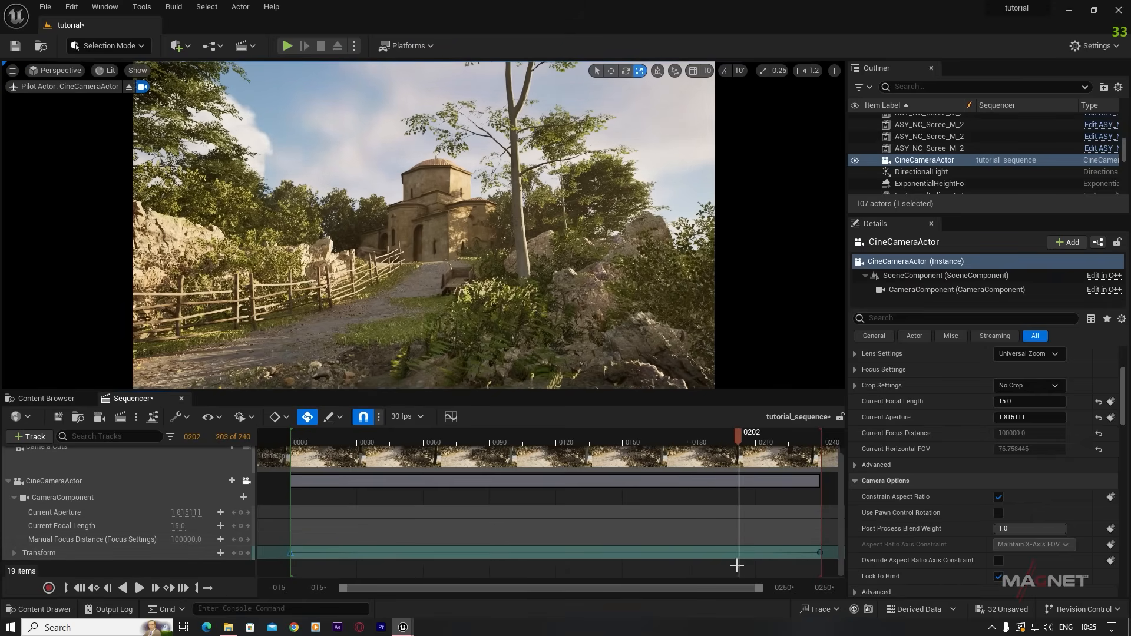
pyautogui.press('Delete')
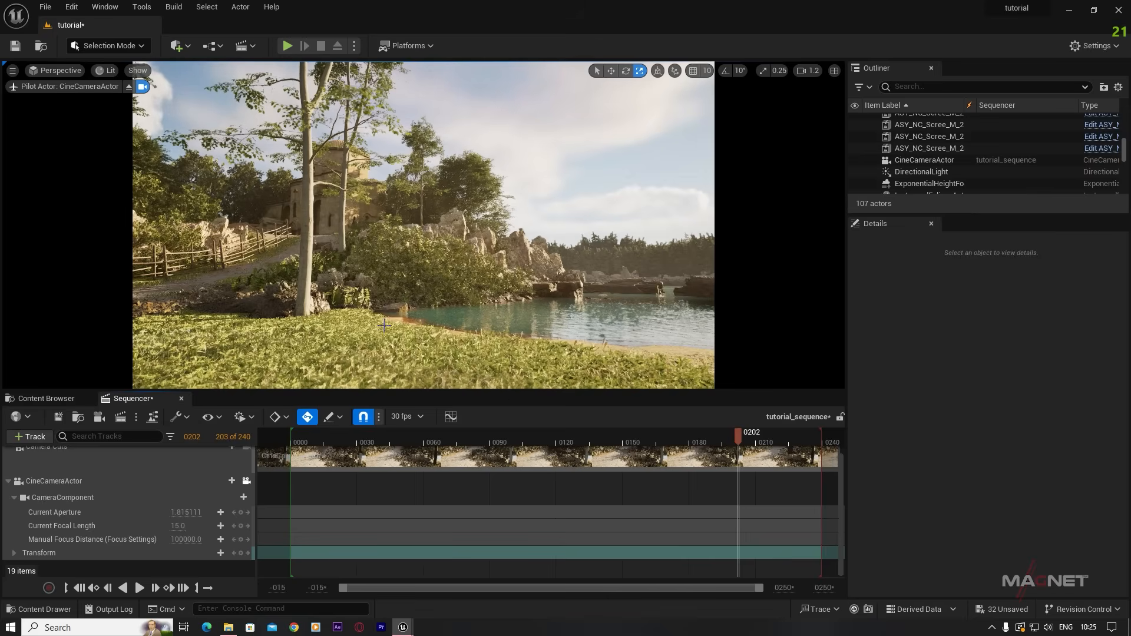
pyautogui.press('e')
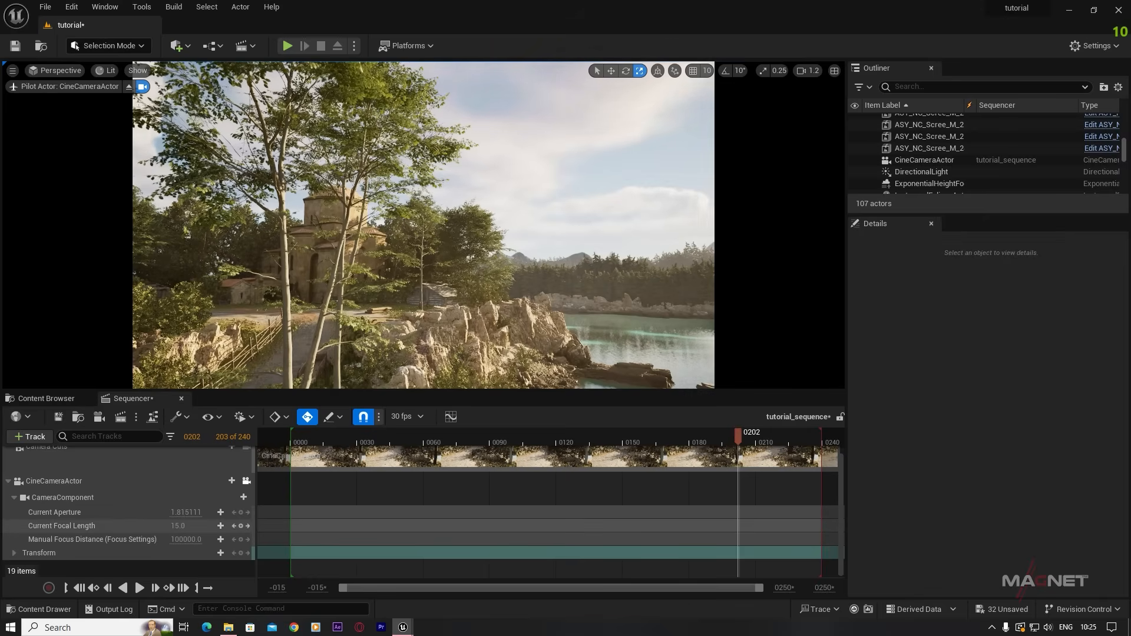
# - Set the focal length to about 61.3 and the manual focus distance to about 1273, aiming the camera at the castle behind the trees
pyautogui.moveTo(186, 526); pyautogui.dragTo(236, 527)
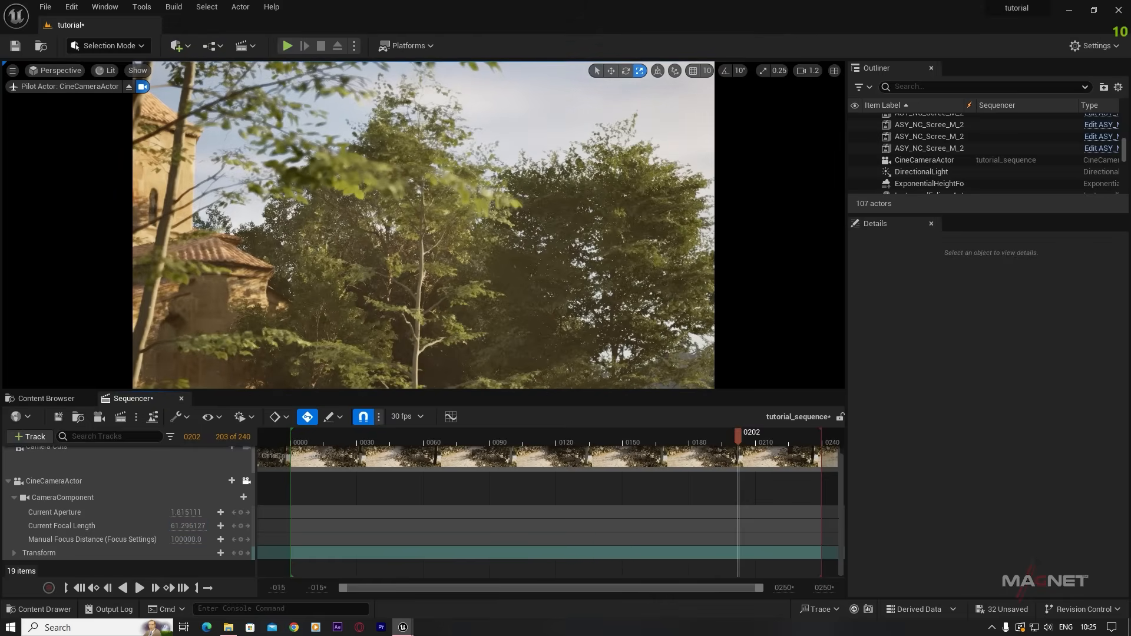
pyautogui.moveTo(424, 225); pyautogui.dragTo(322, 283, button='right')
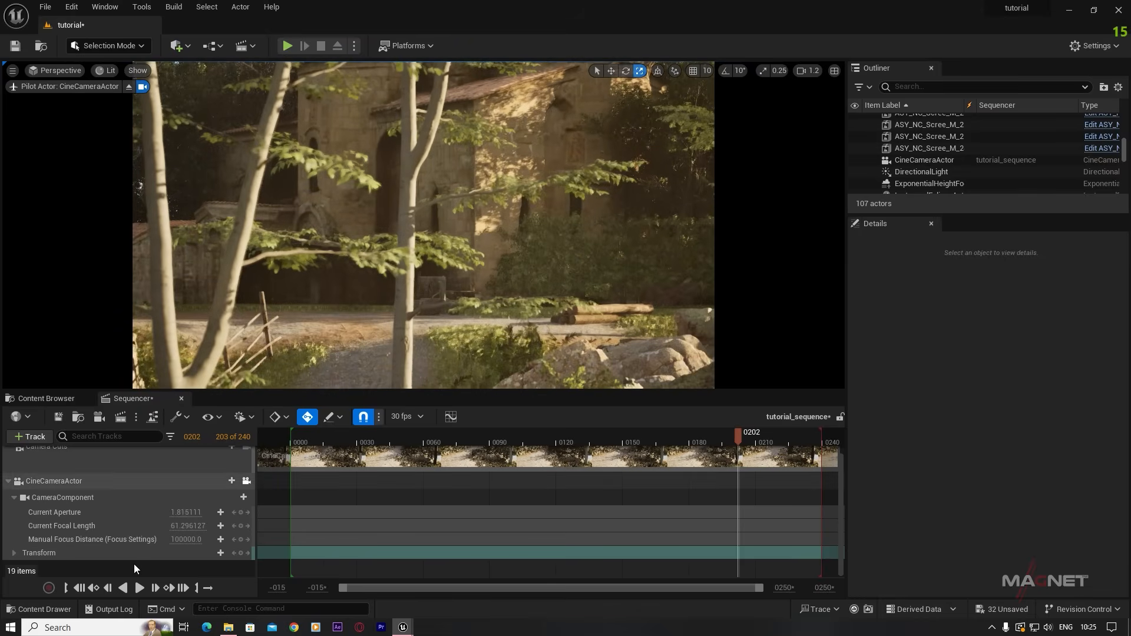
pyautogui.click(186, 540)
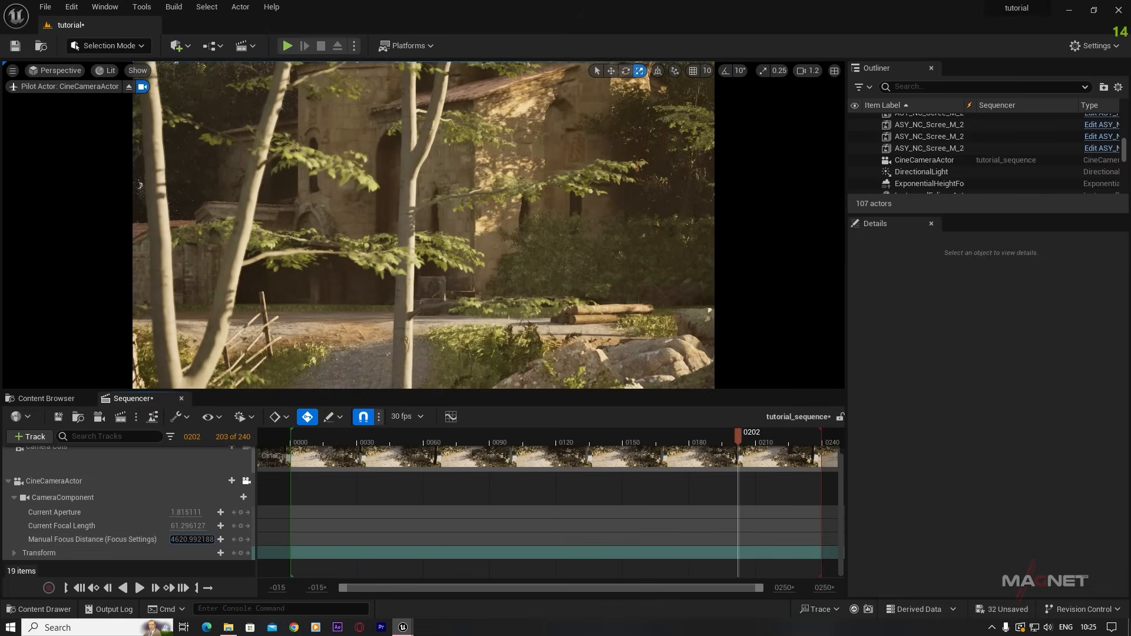
pyautogui.moveTo(192, 540); pyautogui.dragTo(177, 540)
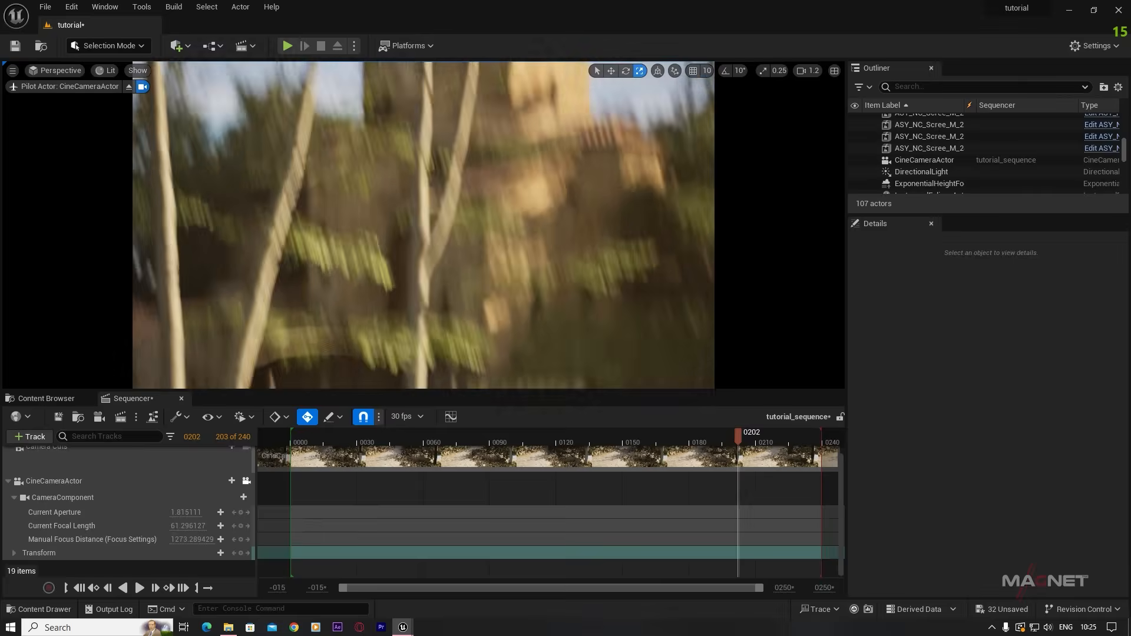
# - Frame the castle behind the slender foreground trunks and animate a camera move past them with Transform keys at frames 0 and 239
pyautogui.moveTo(423, 225)
pyautogui.mouseDown(button='right')
pyautogui.moveTo(451, 265)
pyautogui.moveTo(427, 245)
pyautogui.mouseUp(button='right')
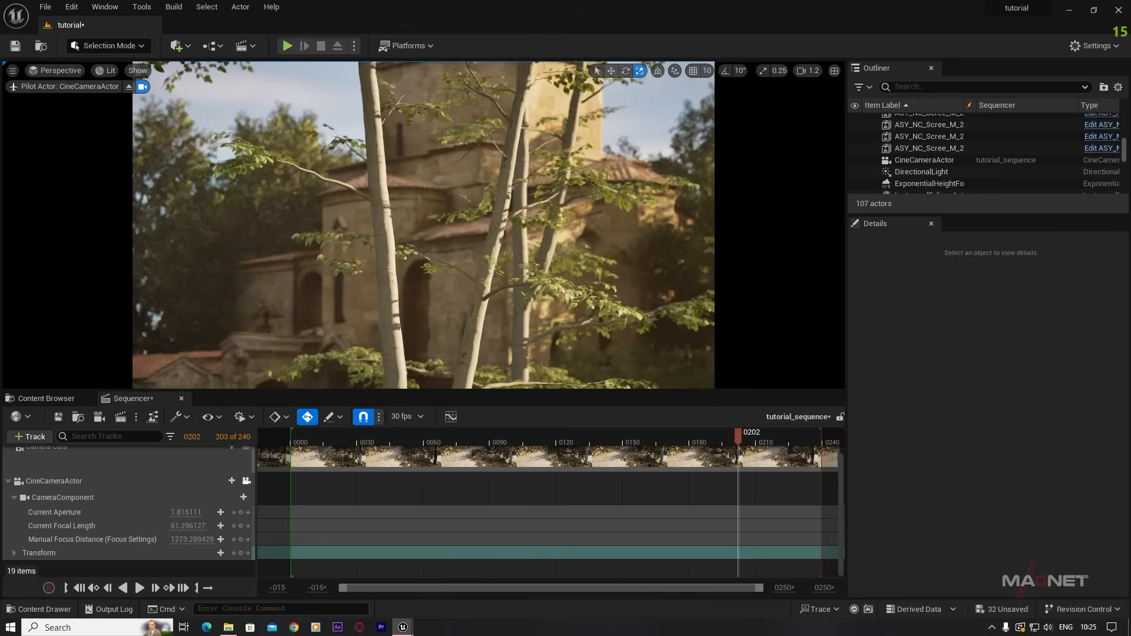
pyautogui.click(84, 591)
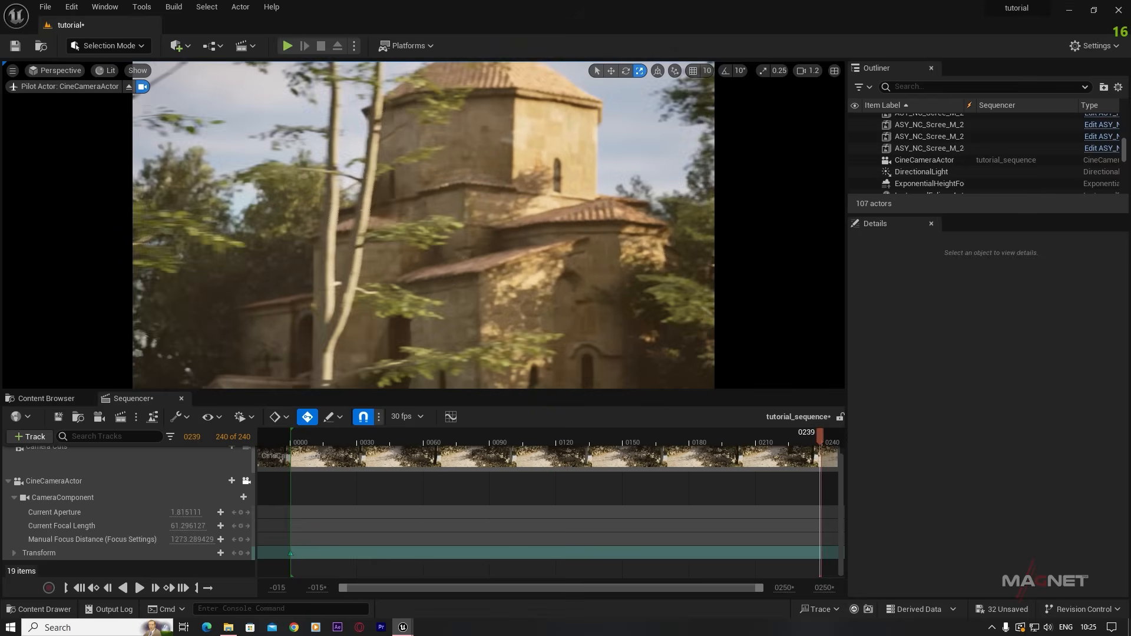
# - Key the manual focus distance at about 1273 on frame 43 and about 29190 on frame 105 to shift focus to the castle
pyautogui.moveTo(820, 437); pyautogui.dragTo(387, 462)
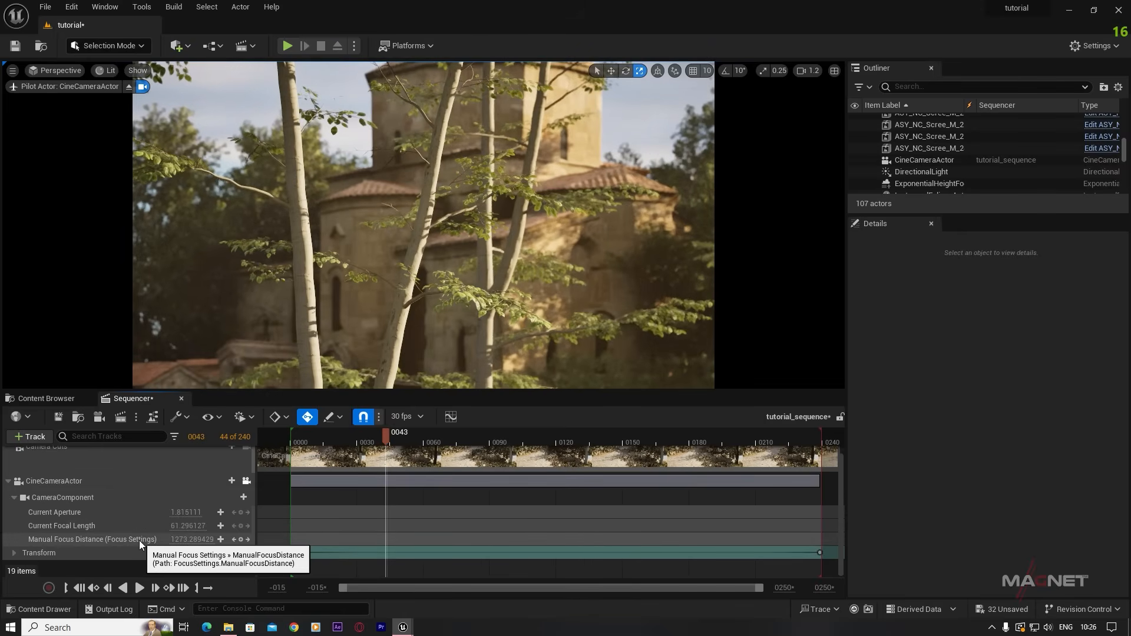
pyautogui.click(240, 540)
pyautogui.moveTo(422, 435); pyautogui.dragTo(525, 446)
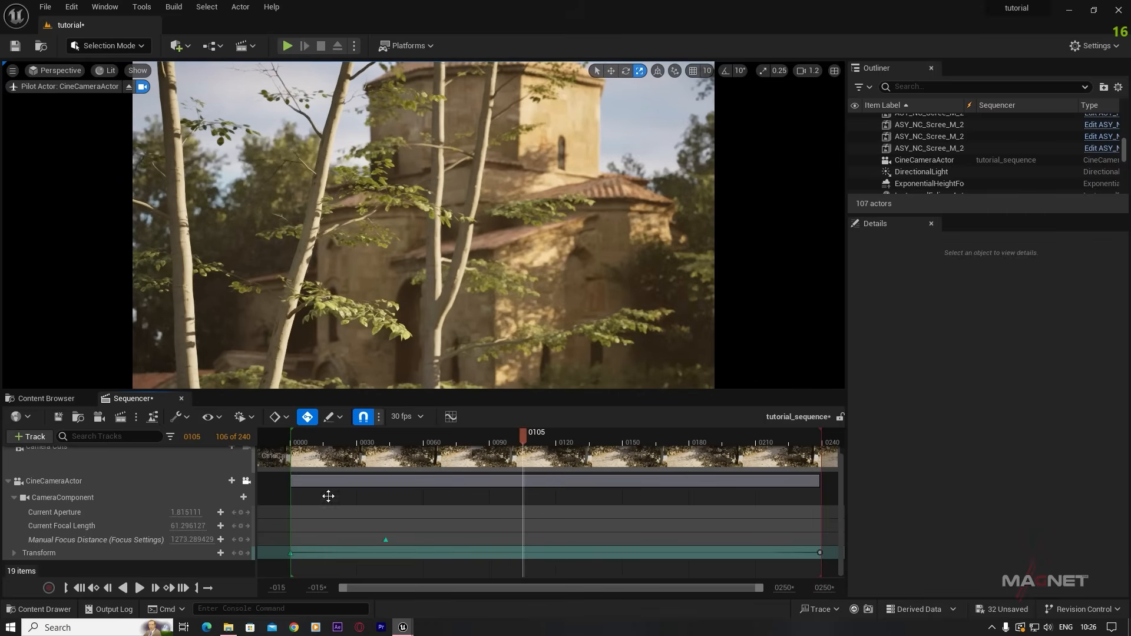
pyautogui.moveTo(192, 539); pyautogui.dragTo(224, 540)
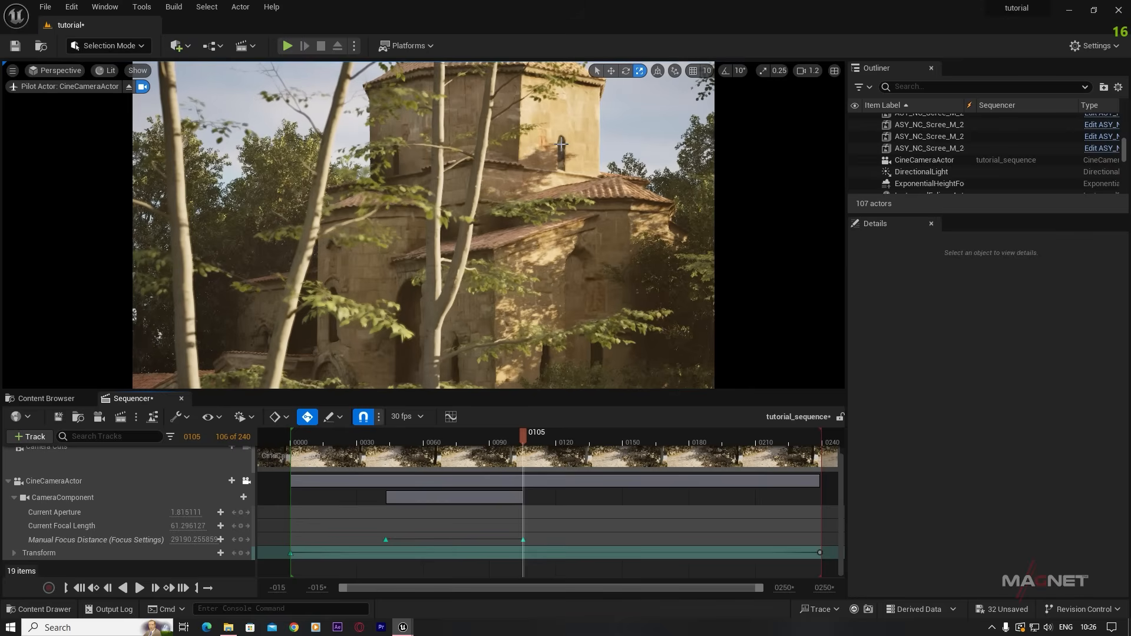
# - Set the camera's manual focus distance at frame 105 to about 6445 cm by sampling the focus point on the castle
pyautogui.click(65, 501)
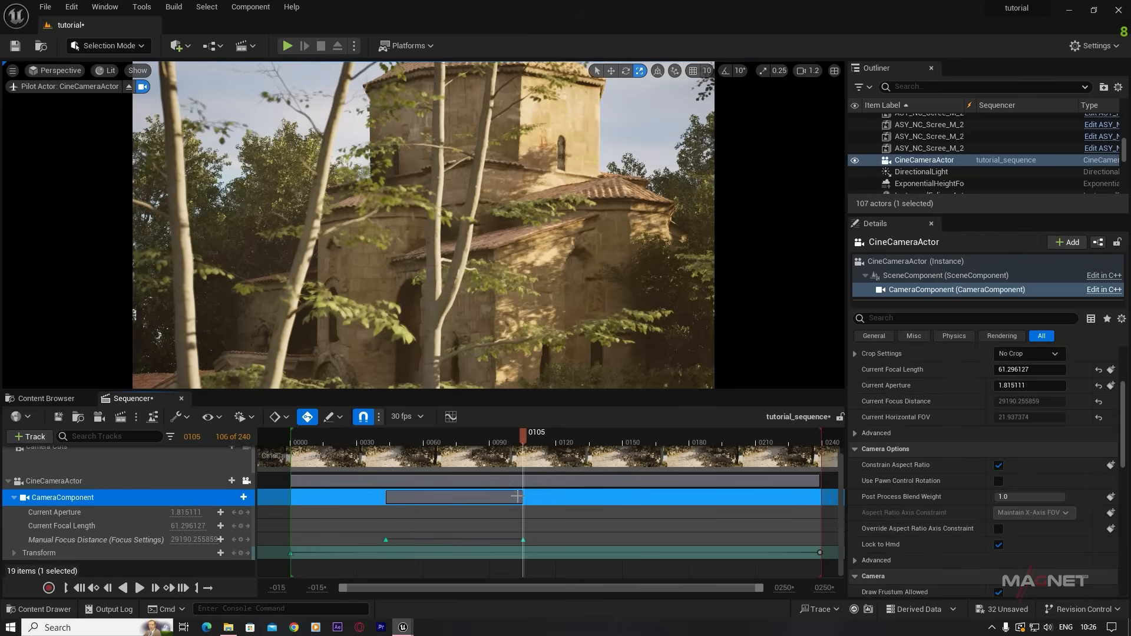
pyautogui.moveTo(1124, 403); pyautogui.dragTo(1127, 391)
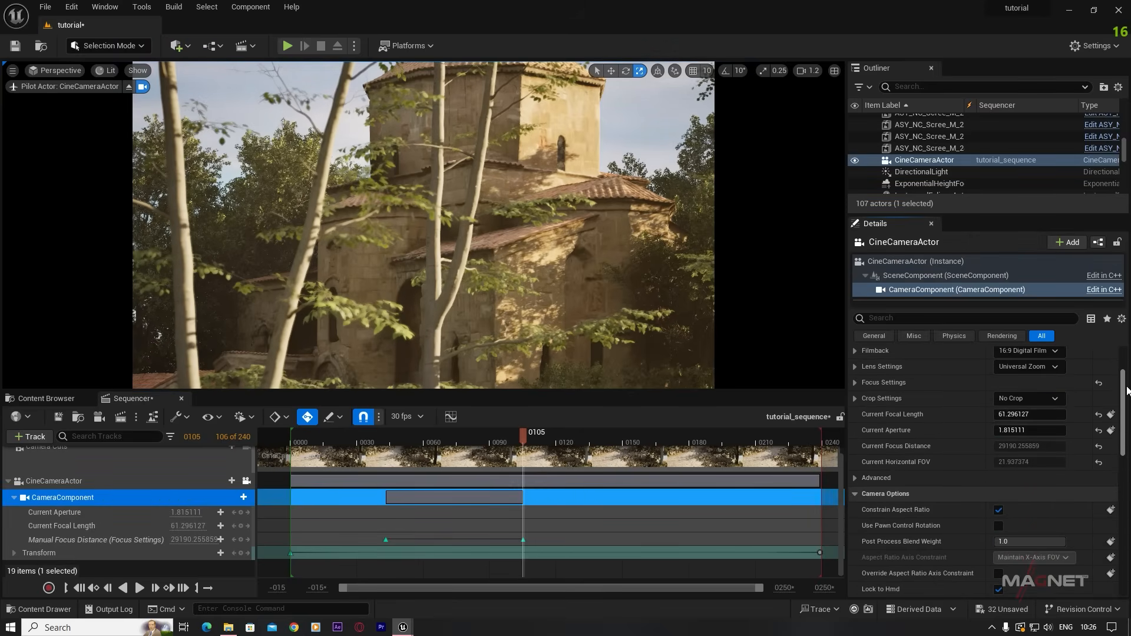
pyautogui.click(856, 382)
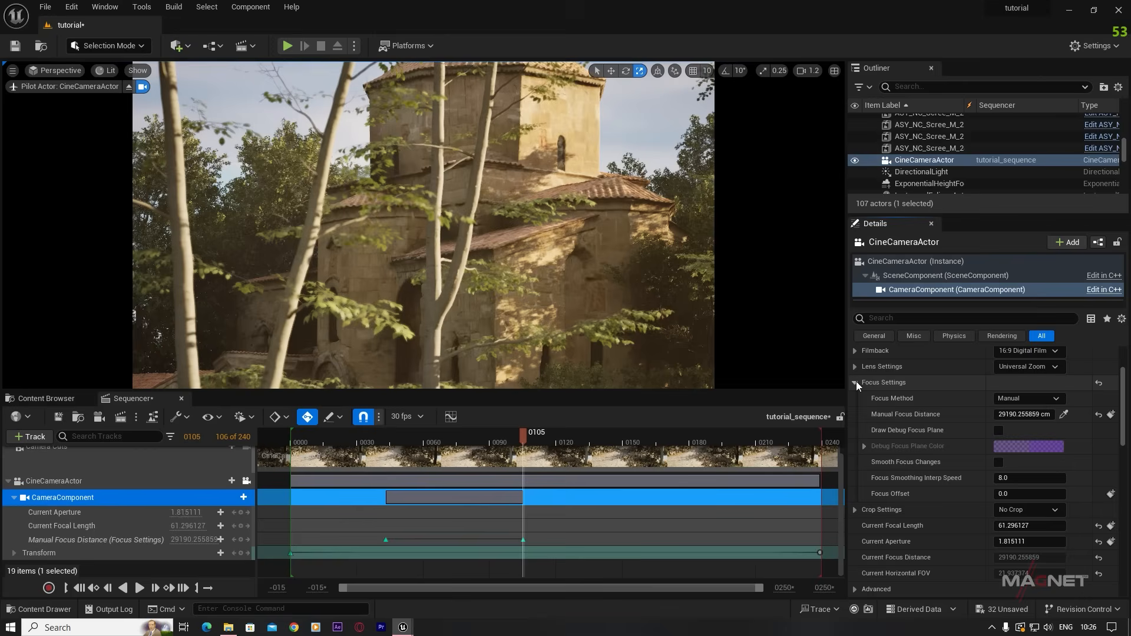
pyautogui.click(1065, 416)
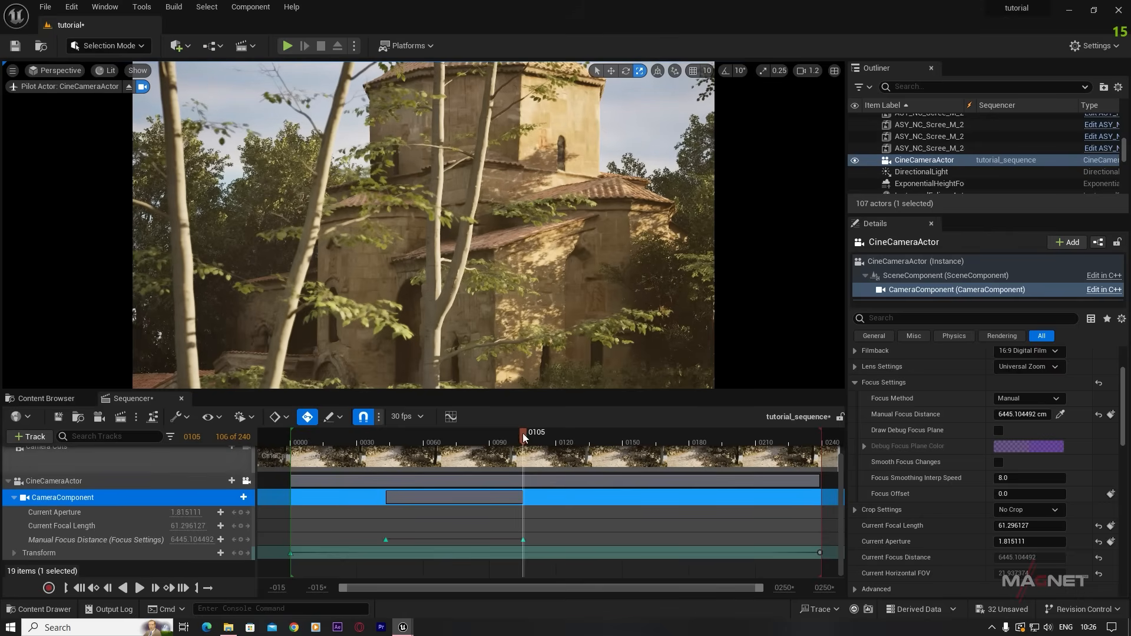
# - Play the sequence from the start to review the camera move and the focus pull onto the castle
pyautogui.click(307, 445)
pyautogui.press('space')
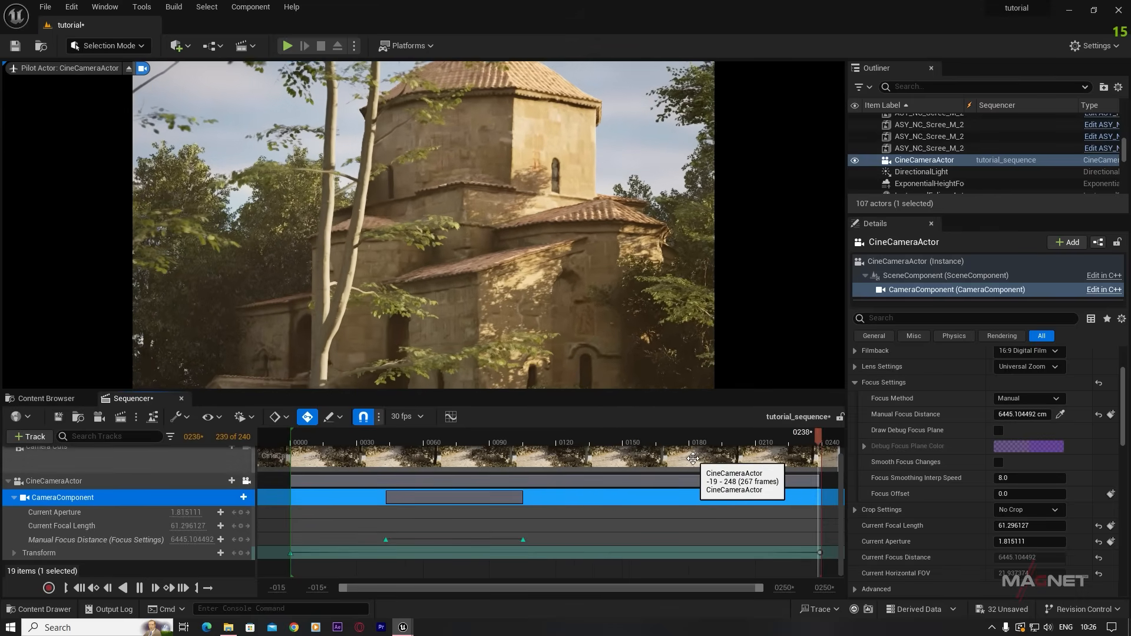
pyautogui.moveTo(504, 435); pyautogui.dragTo(302, 439)
pyautogui.press('space')
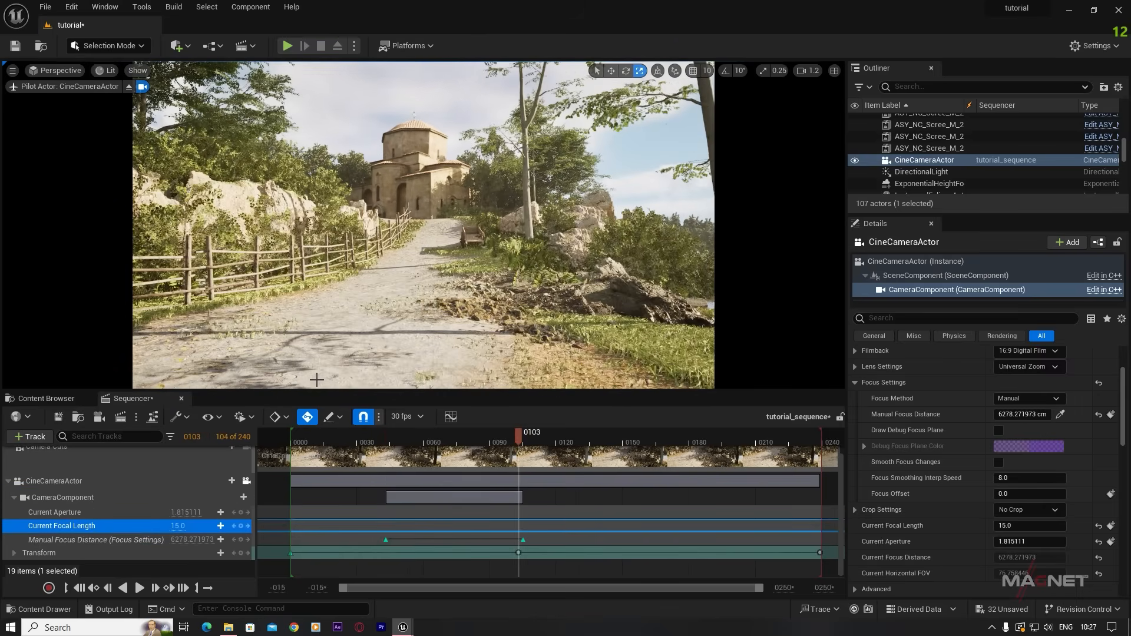
# - Set the aperture to about 2.05 and reframe the camera to show the path, the castle and the lake behind the tree
pyautogui.moveTo(185, 513); pyautogui.dragTo(192, 512)
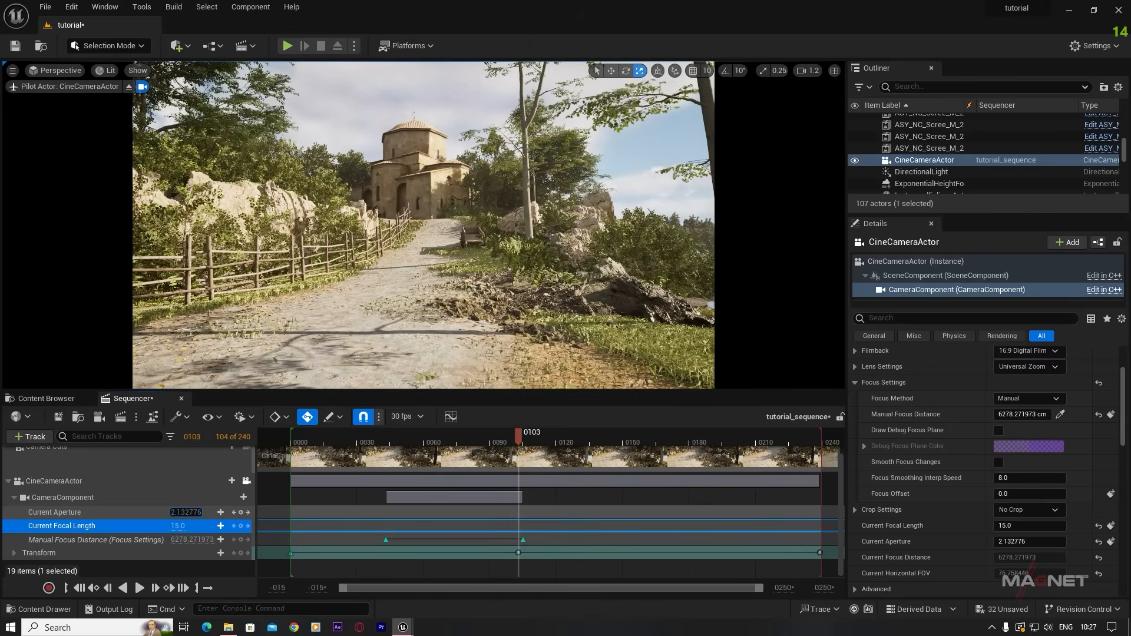
pyautogui.press('Return')
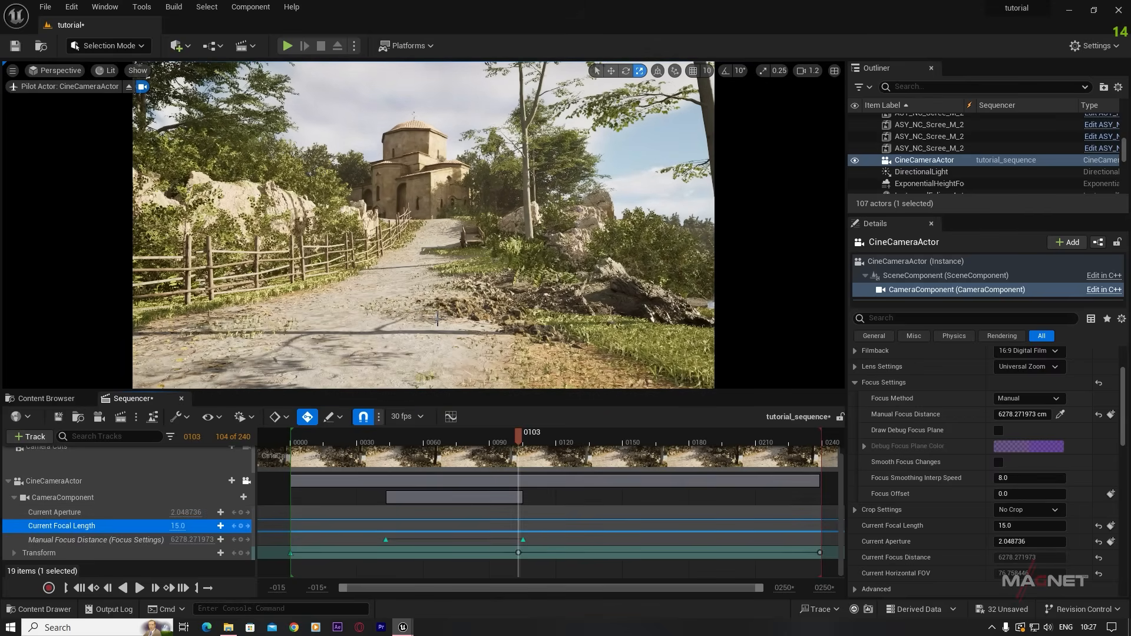
pyautogui.moveTo(438, 319); pyautogui.dragTo(519, 319, button='right')
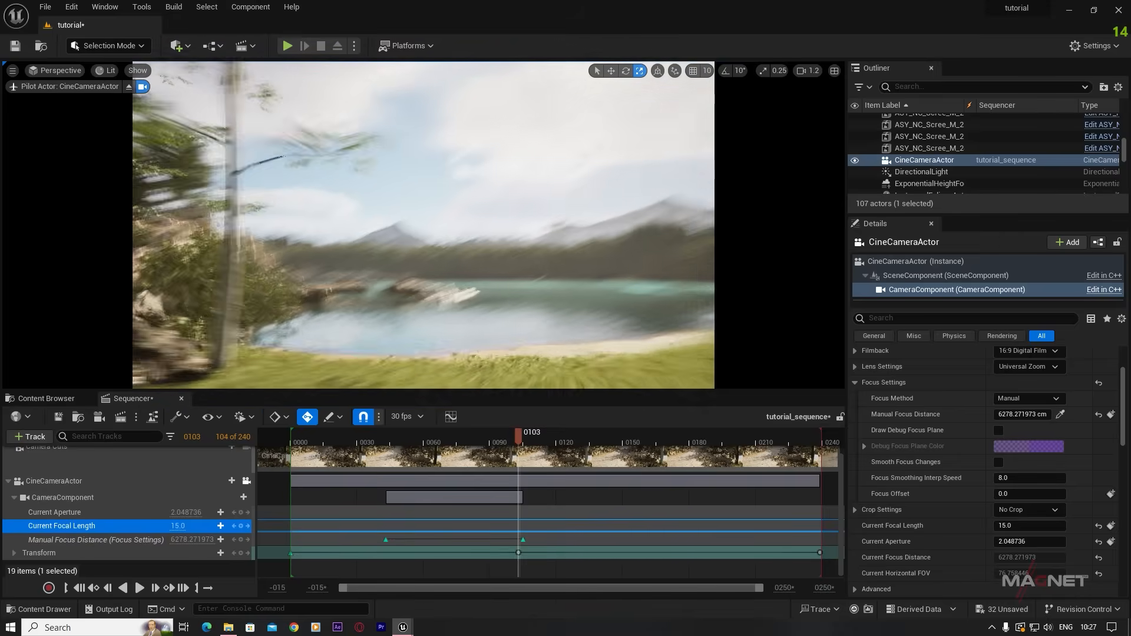
pyautogui.moveTo(519, 318); pyautogui.dragTo(375, 316, button='right')
pyautogui.press('w')
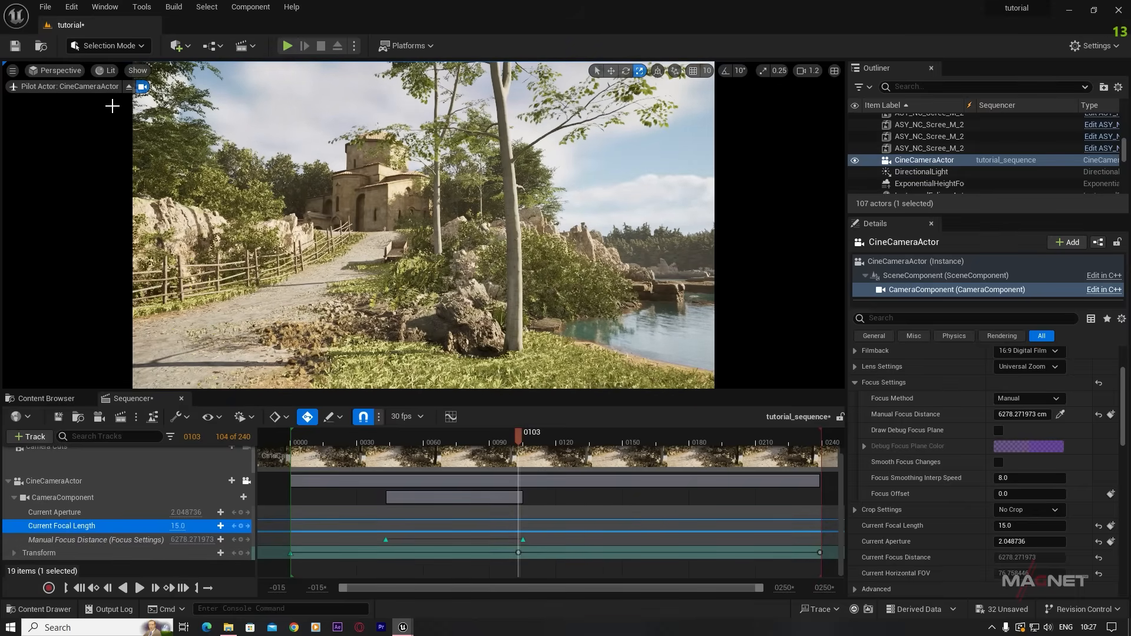
pyautogui.click(105, 8)
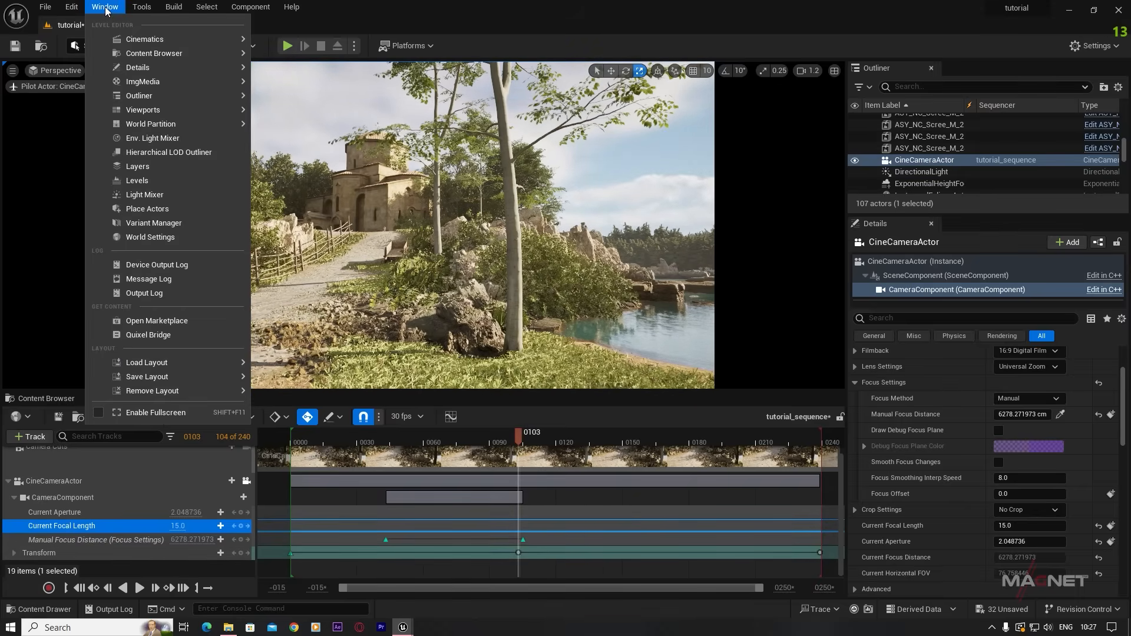
pyautogui.moveTo(151, 39)
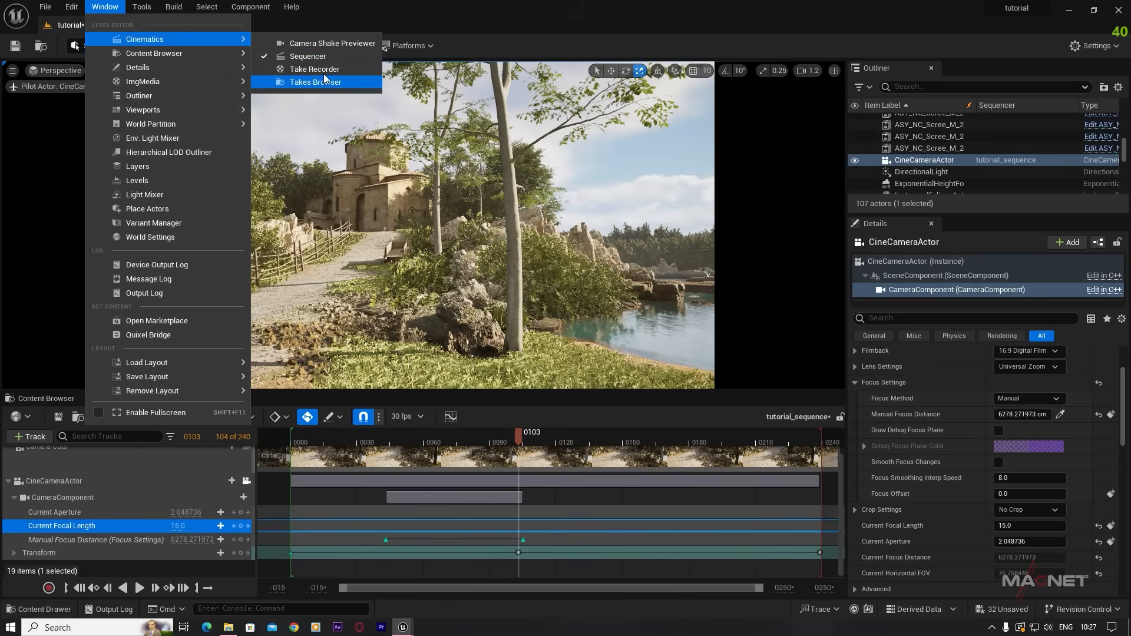
pyautogui.click(471, 6)
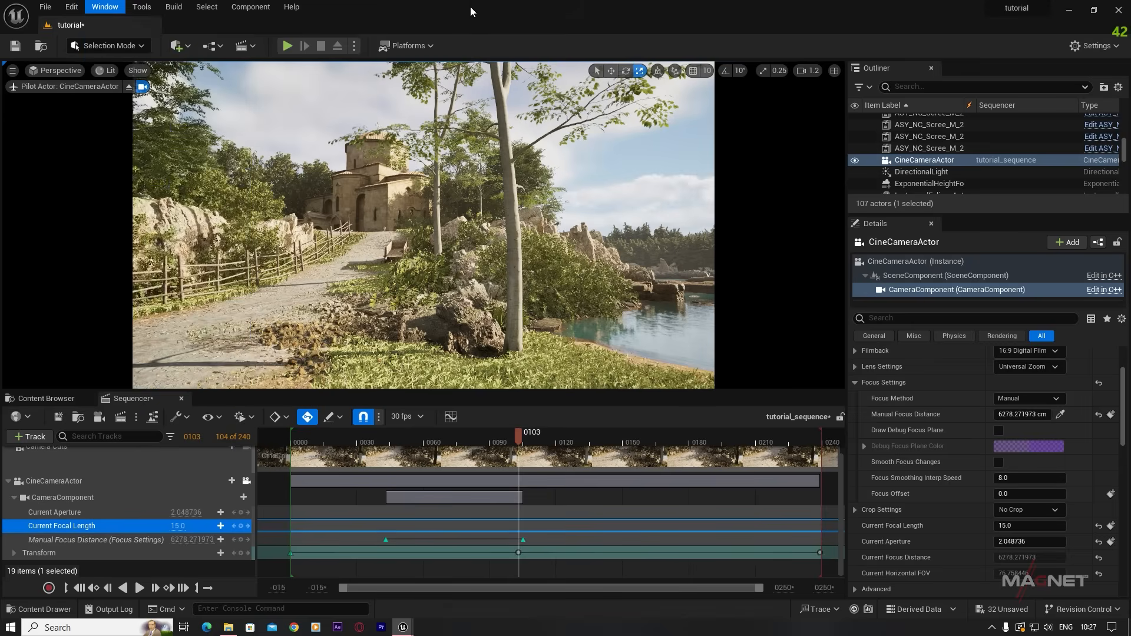
# - Enable the Movie Render Queue and Movie Render Queue Additional Render Passes plugins, searching the plugin list for "movie"
pyautogui.click(72, 7)
pyautogui.click(100, 189)
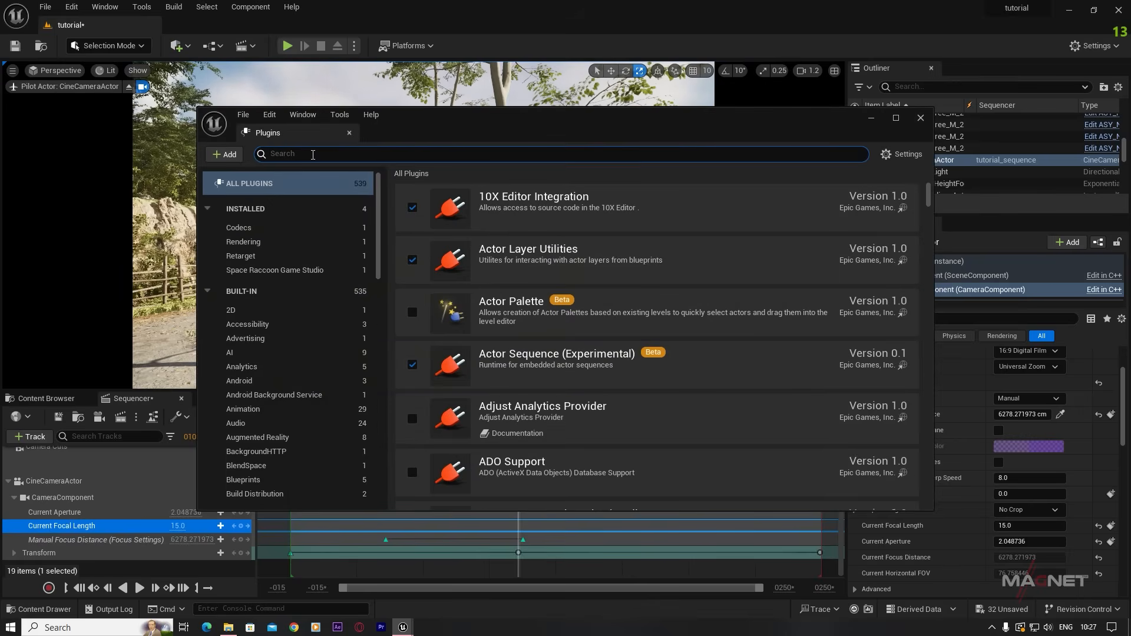
pyautogui.write('movie')
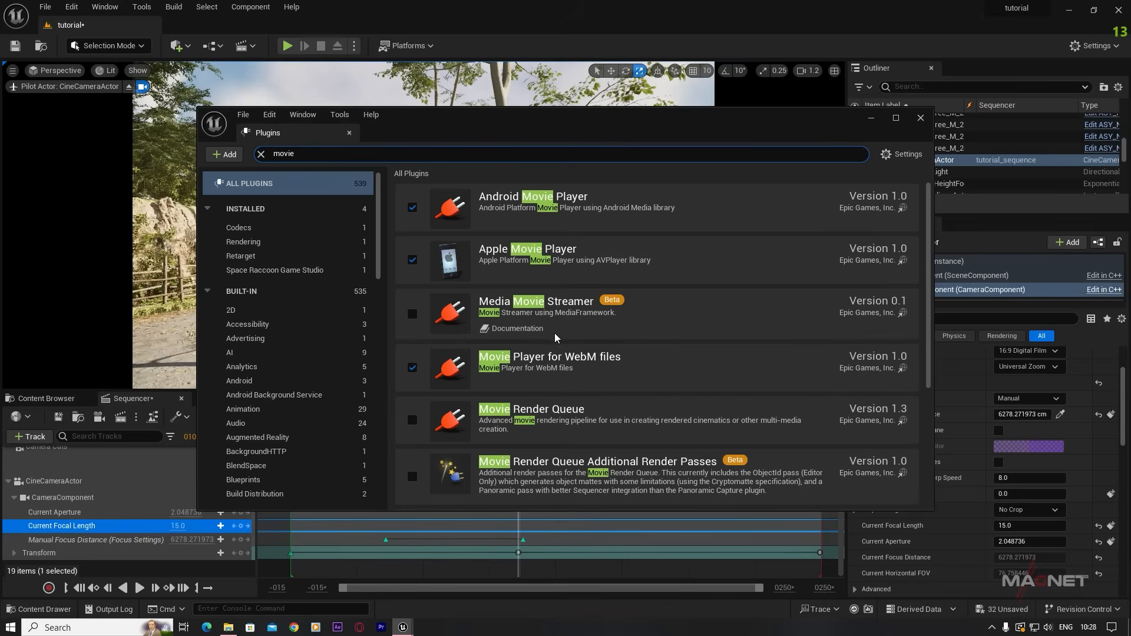
pyautogui.scroll(-1, 552, 322)
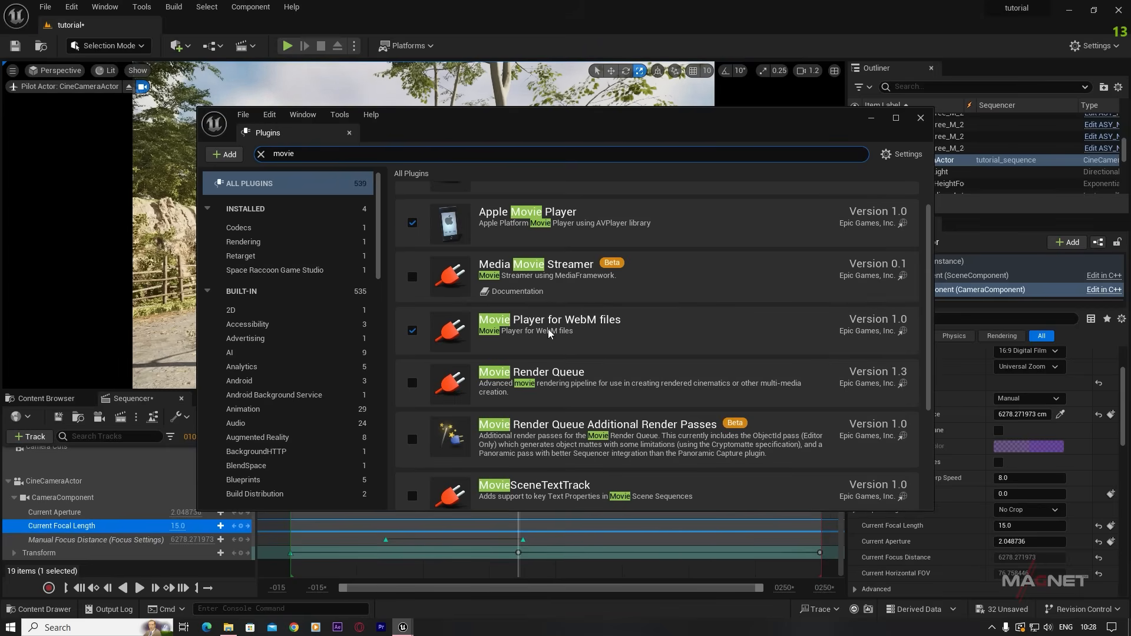
pyautogui.scroll(-1, 550, 333)
pyautogui.click(412, 326)
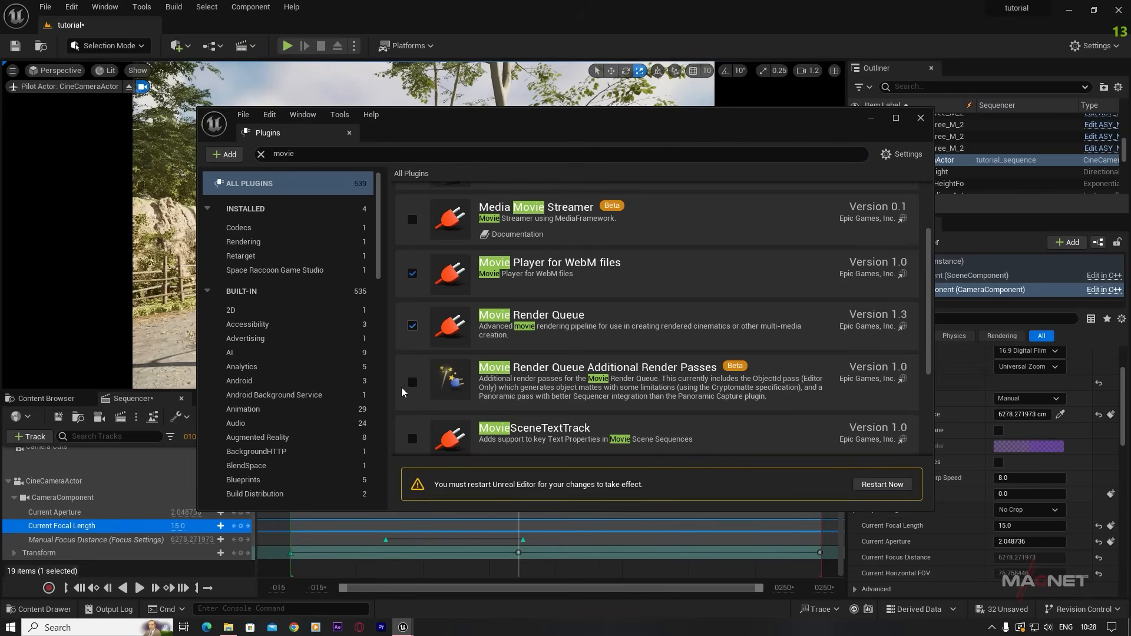
pyautogui.click(412, 381)
pyautogui.click(671, 334)
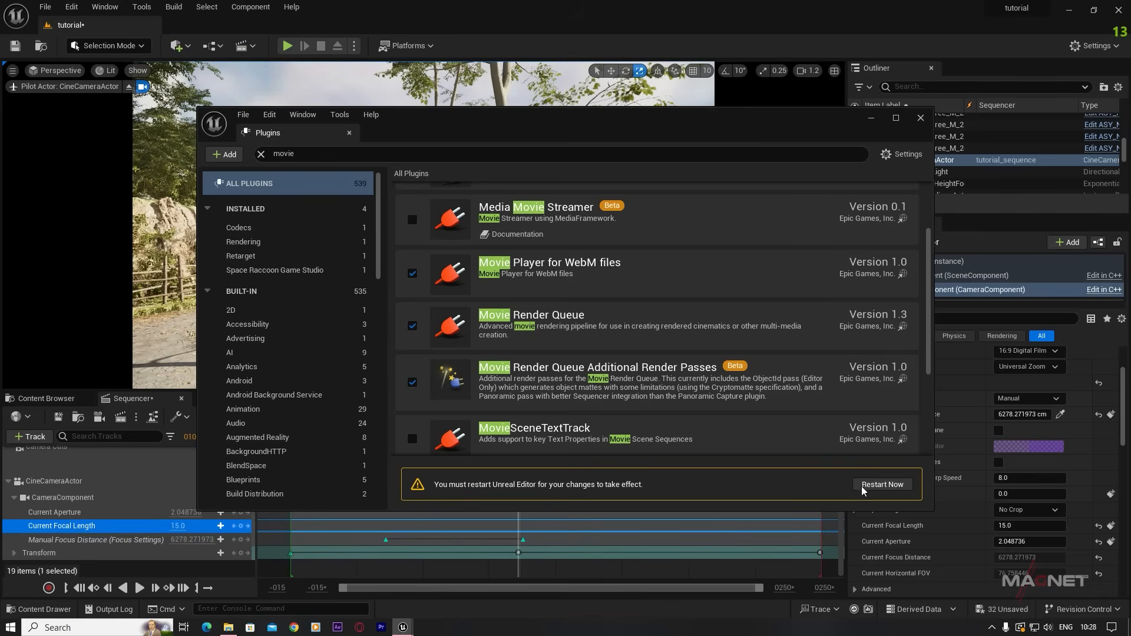
# - Restart the editor with all modified content saved, and apply the fix for the map check's material warning
pyautogui.click(881, 483)
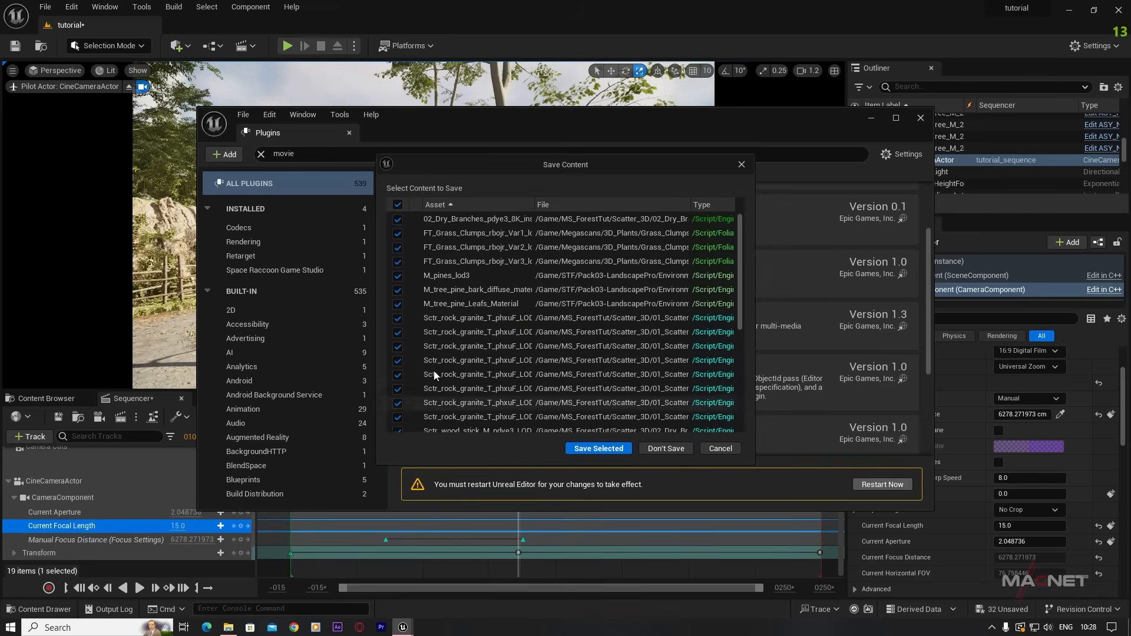
pyautogui.click(607, 449)
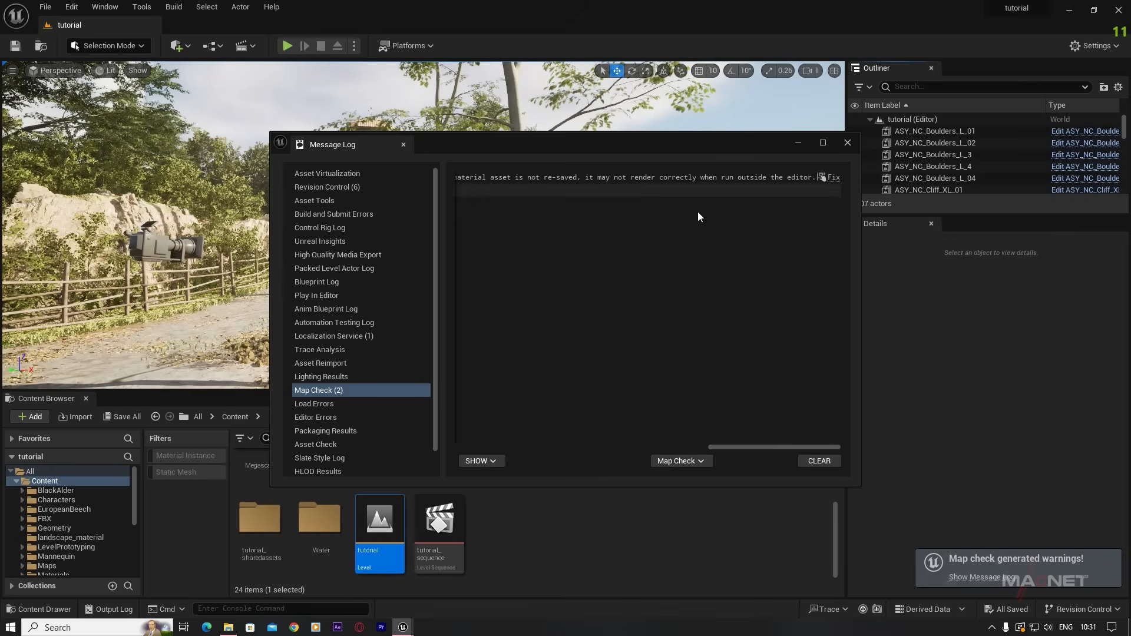
pyautogui.click(833, 177)
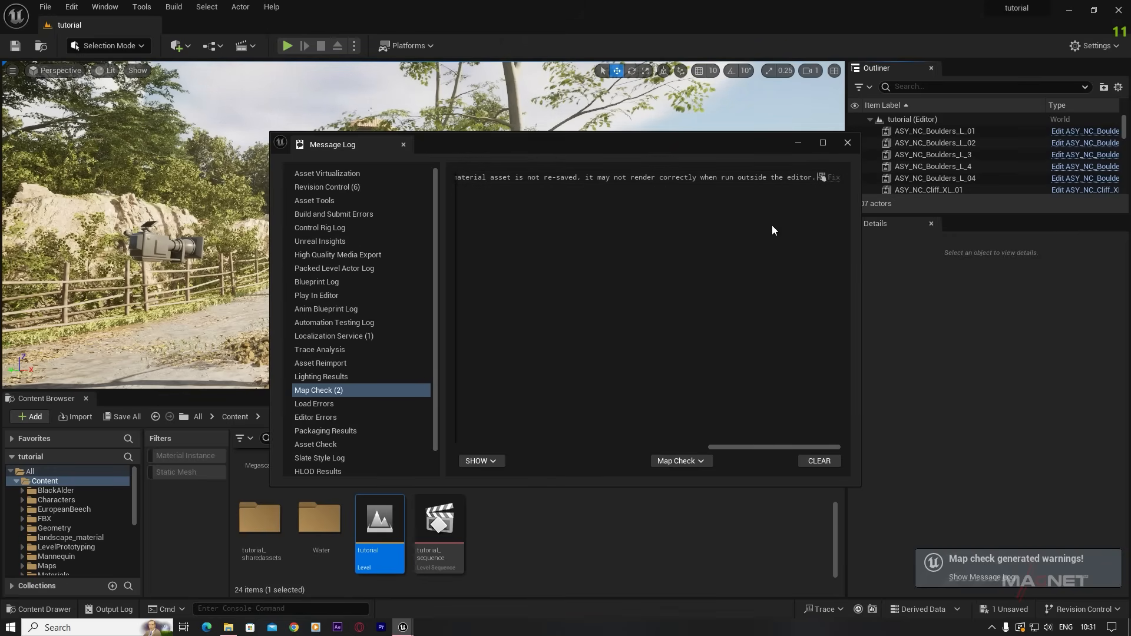
pyautogui.click(847, 143)
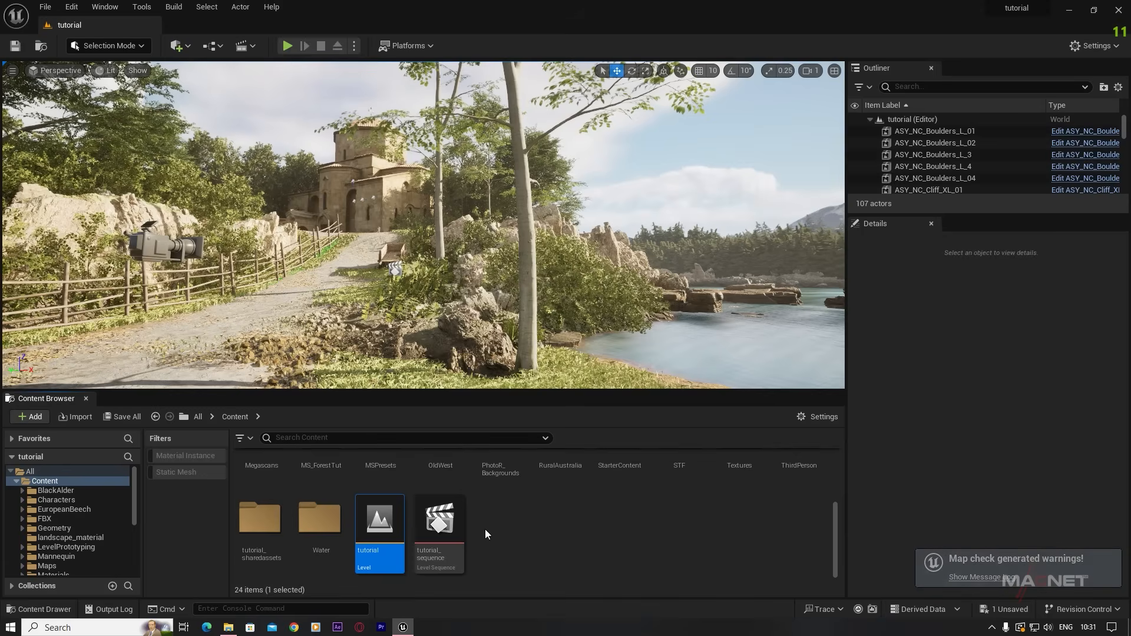
# - Reopen tutorial_sequence and look through CineCameraActor in the viewport
pyautogui.doubleClick(440, 524)
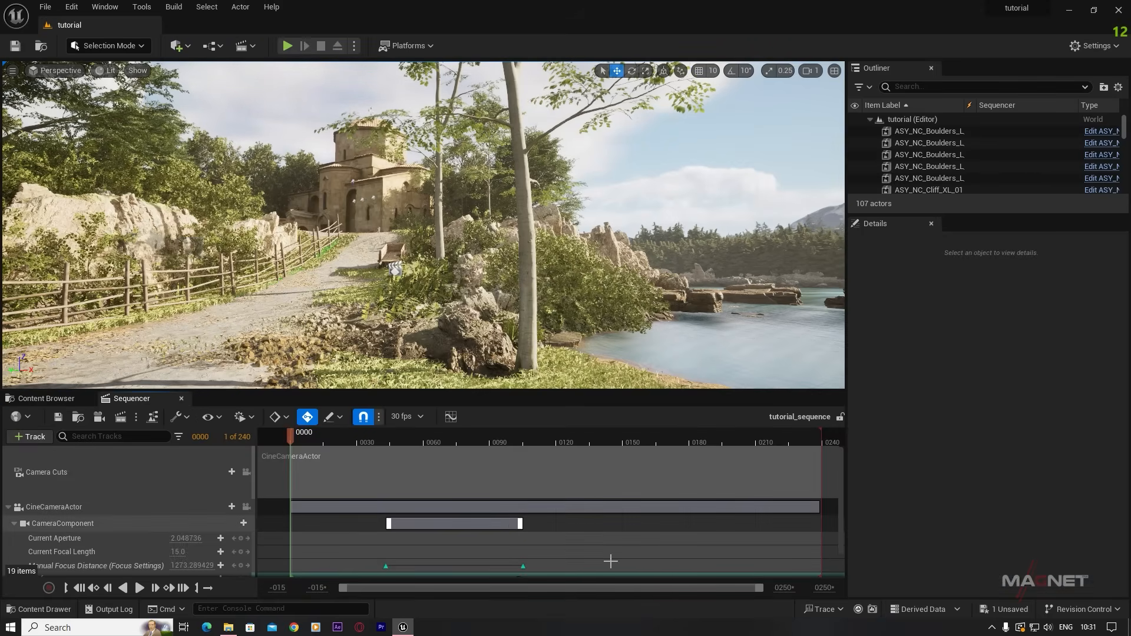
pyautogui.click(52, 71)
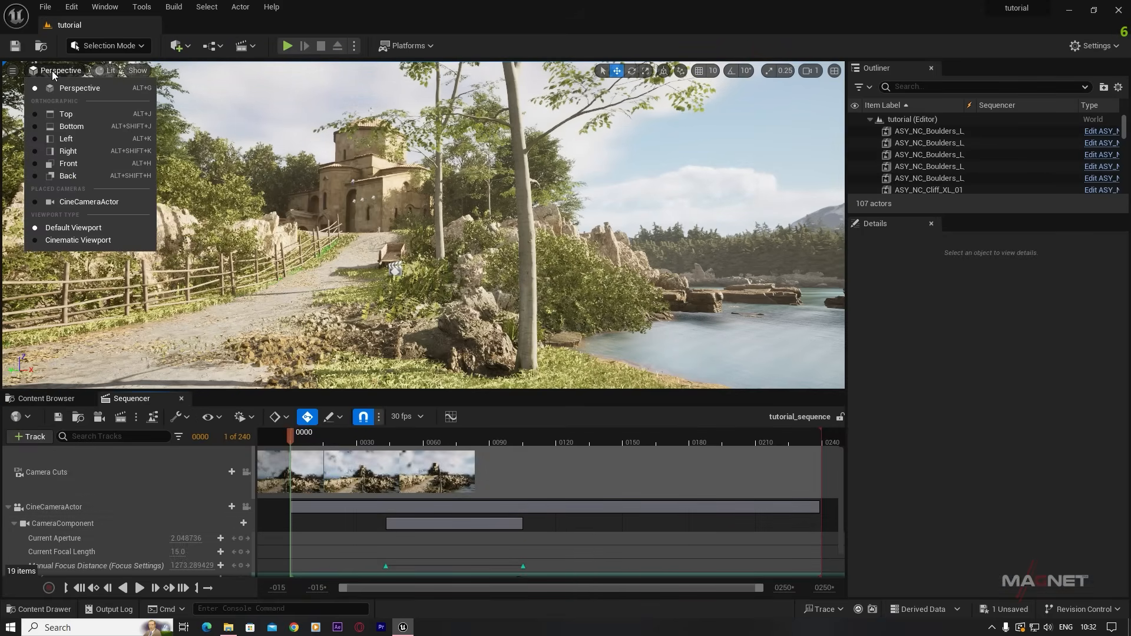
pyautogui.click(74, 197)
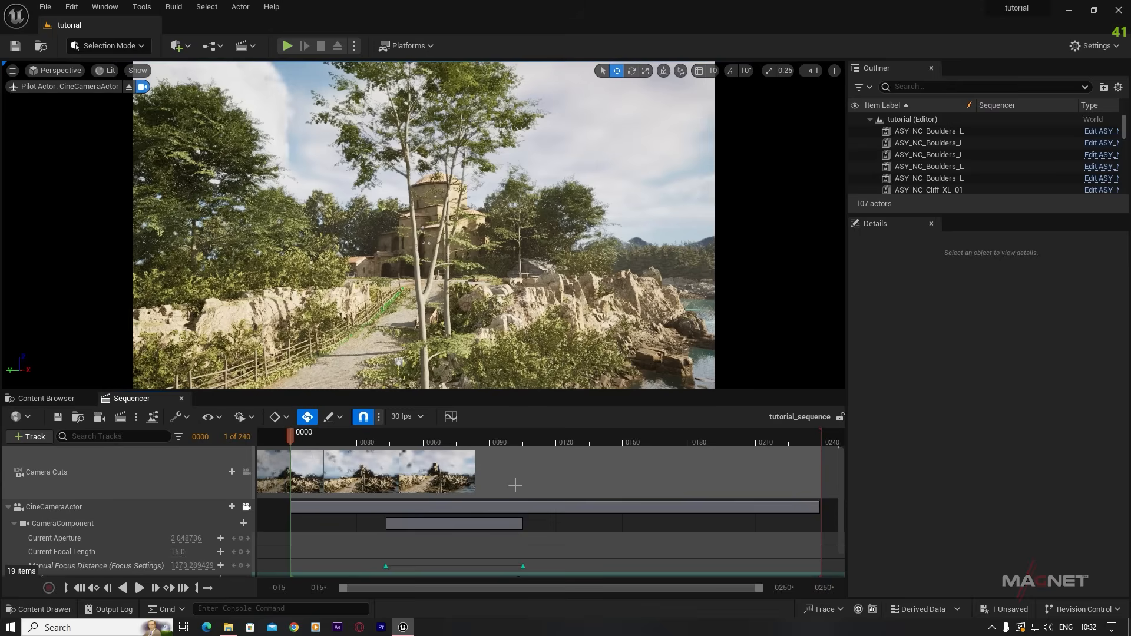
# - Remove the camera's extra Transform key at frame 103 in the sequence
pyautogui.click(519, 549)
pyautogui.scroll(-2, 520, 553)
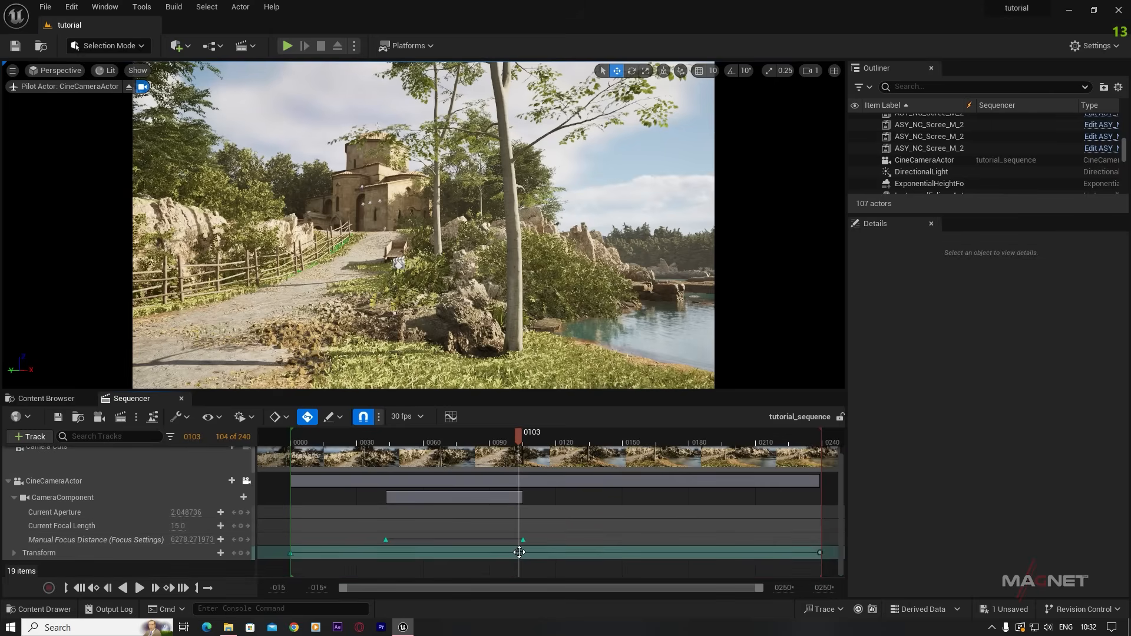
pyautogui.click(558, 540)
pyautogui.hotkey('ctrl', 'z')
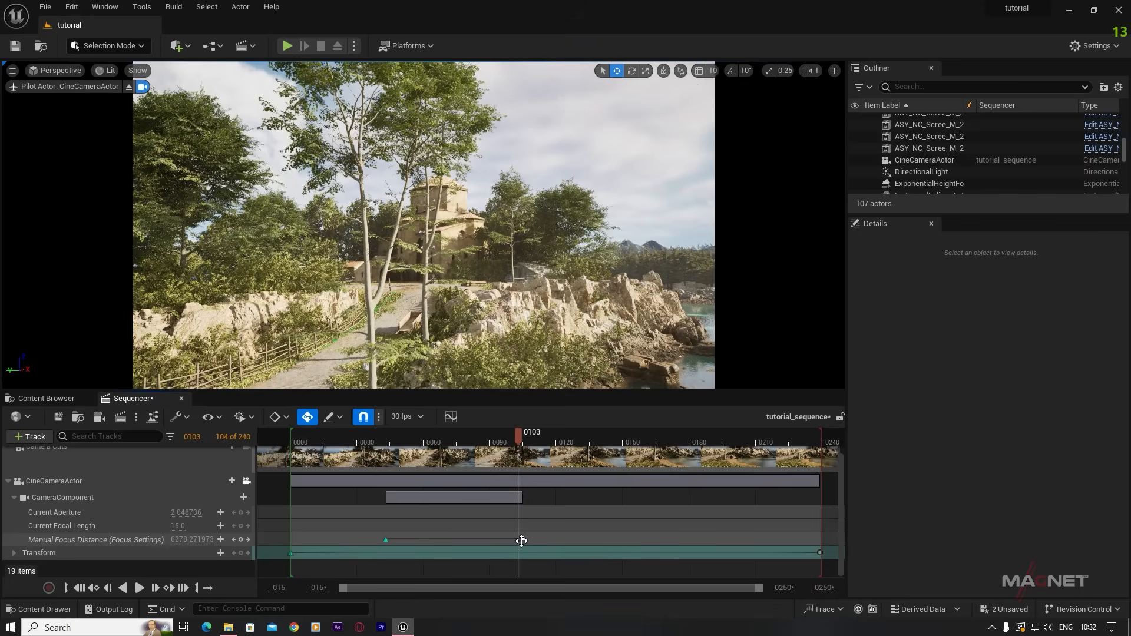
# - Delete the manual focus distance keys at frames 105 and 43 and set the focus distance to about 40453
pyautogui.moveTo(522, 541); pyautogui.dragTo(535, 536)
pyautogui.press('Delete')
pyautogui.click(386, 540)
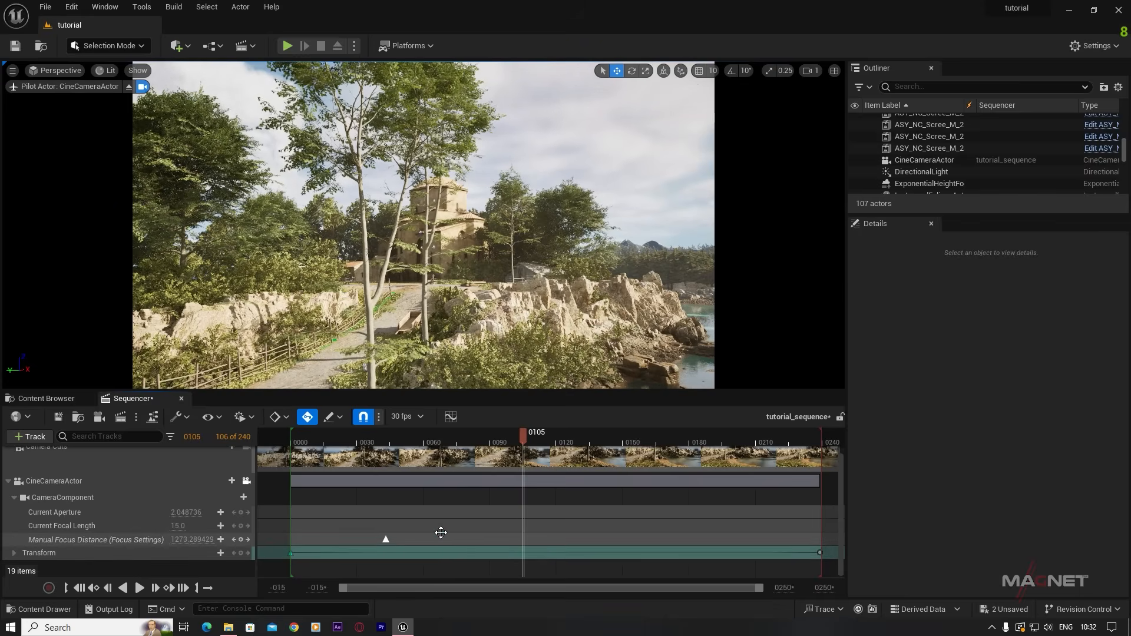
pyautogui.press('Delete')
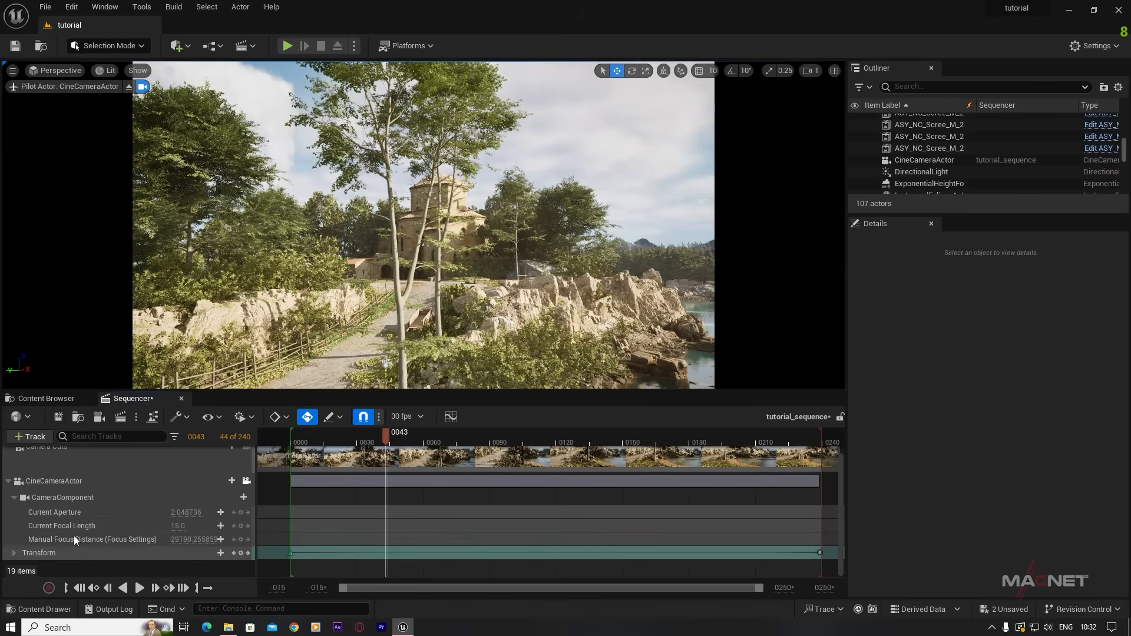
pyautogui.click(191, 540)
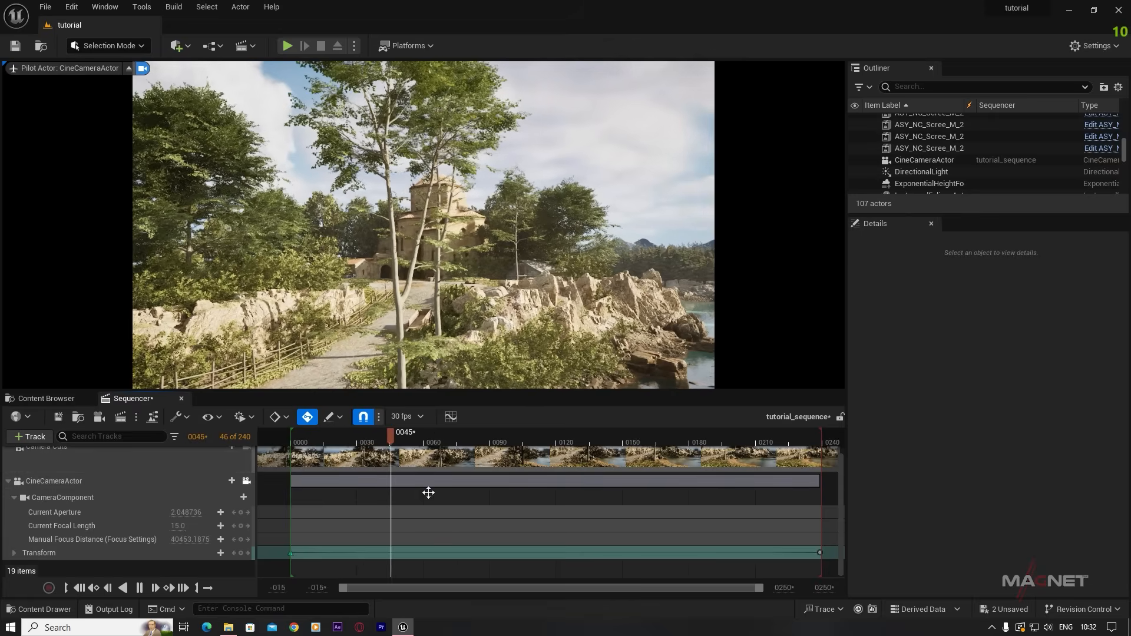
pyautogui.press('space')
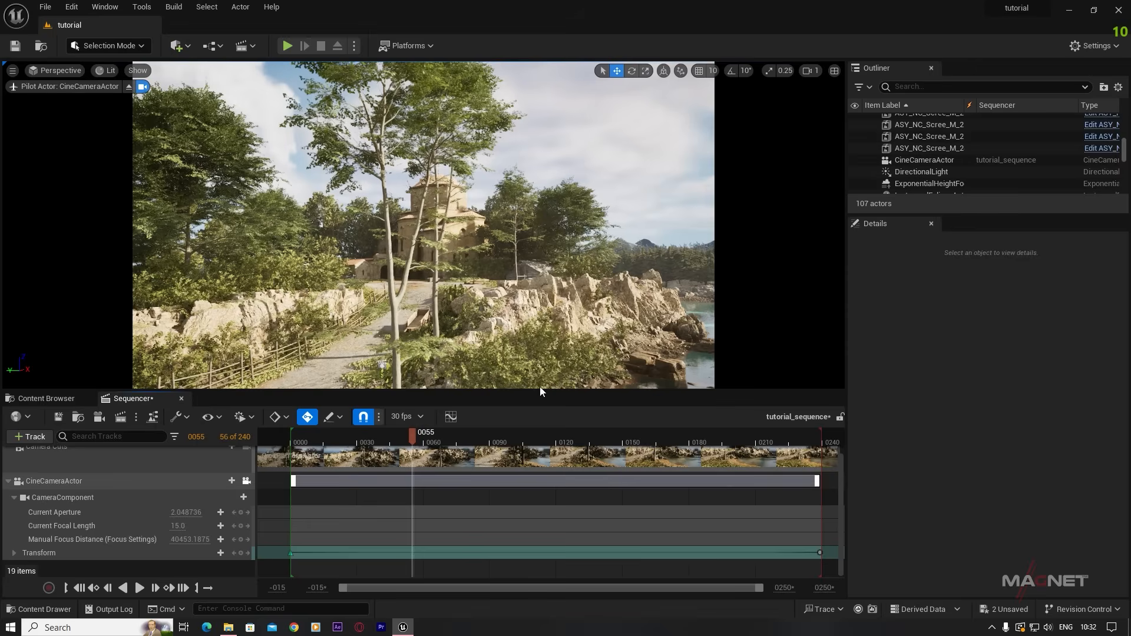
# - Open the Movie Render Queue and add tutorial_sequence as a render job
pyautogui.click(106, 9)
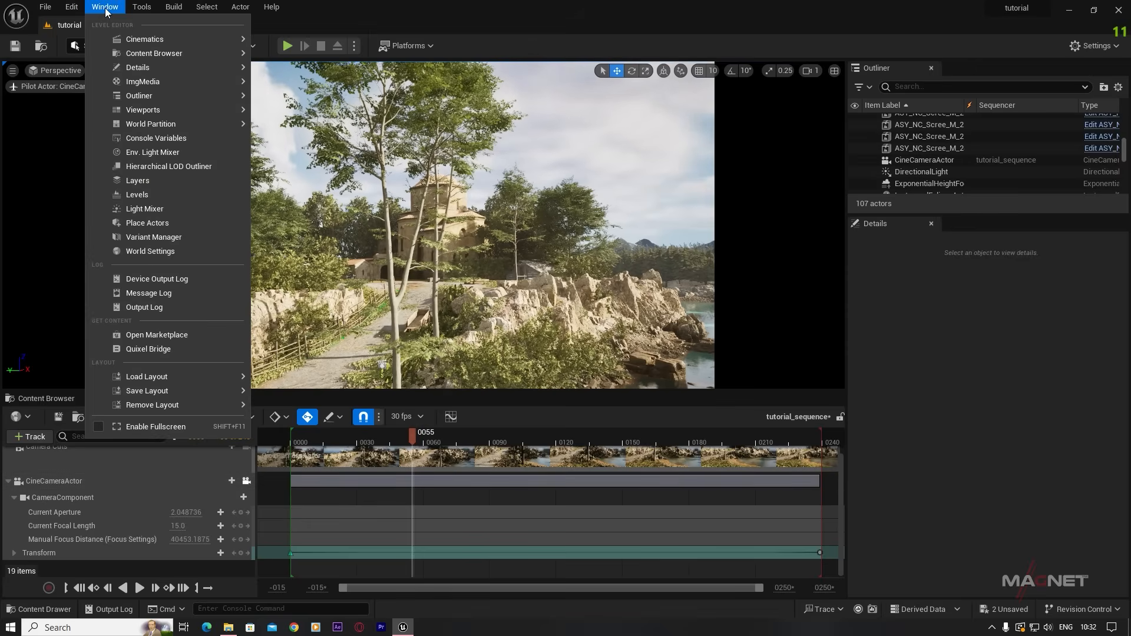
pyautogui.moveTo(150, 40)
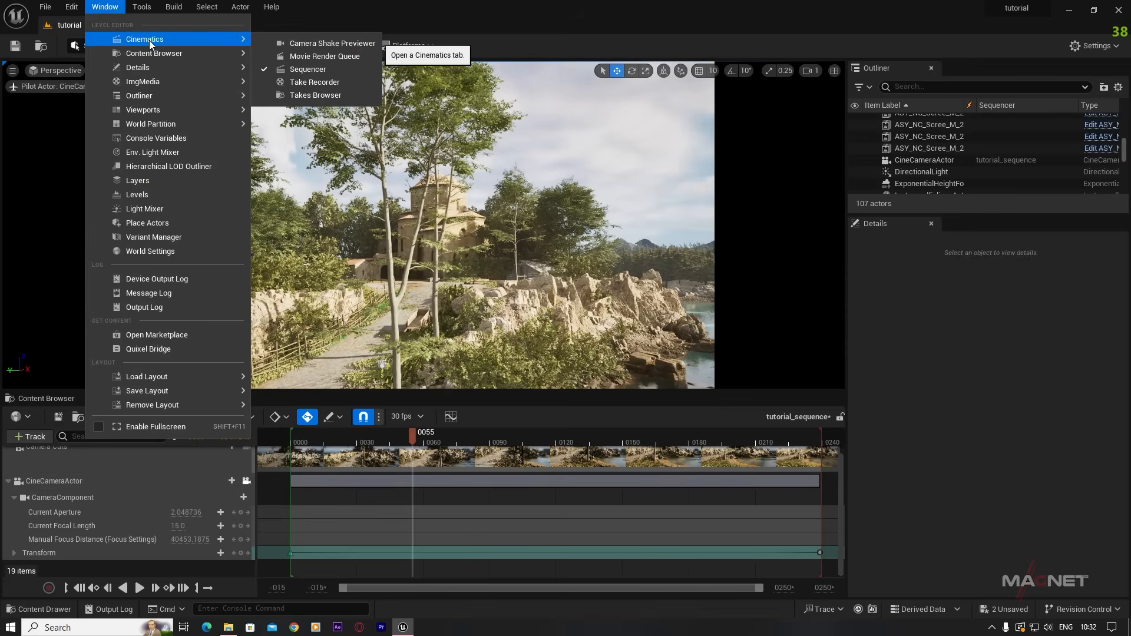
pyautogui.click(339, 55)
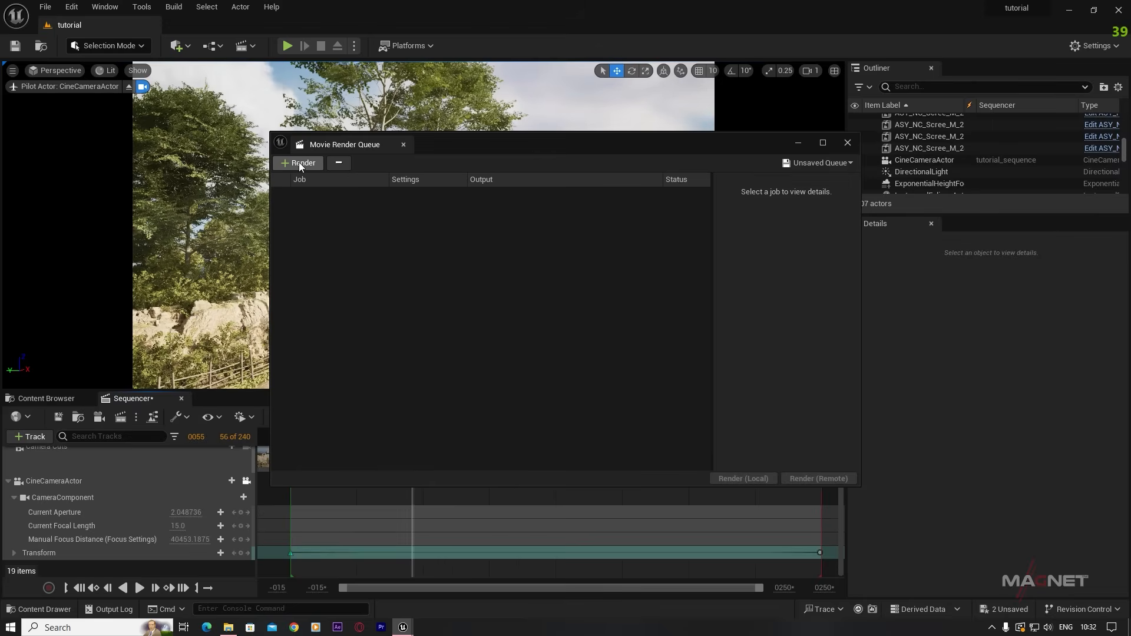
pyautogui.click(300, 163)
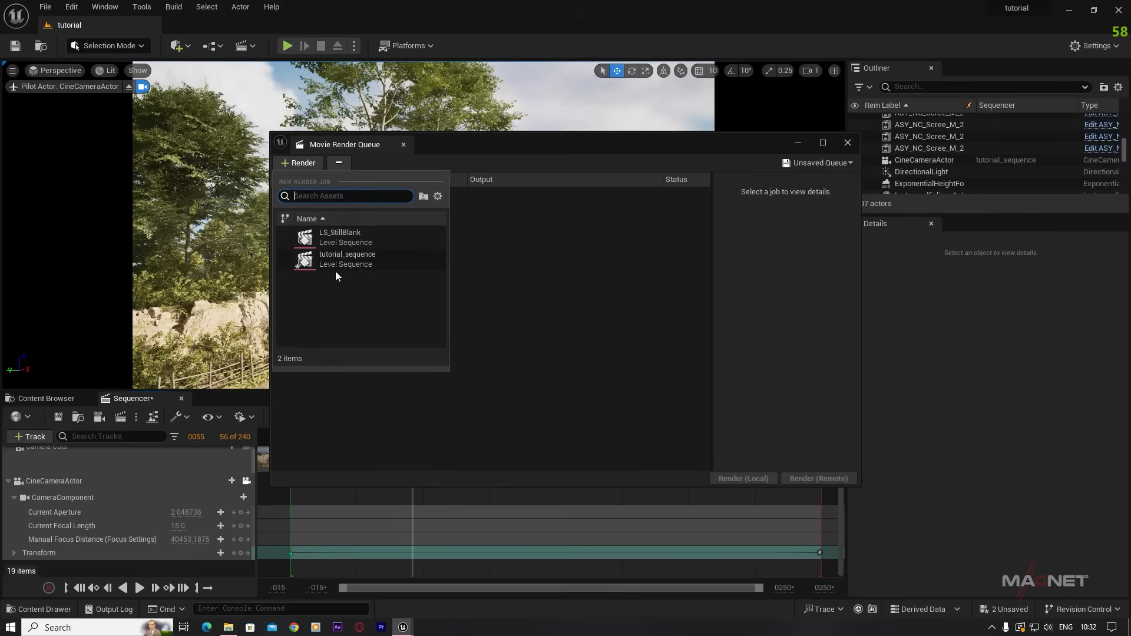
pyautogui.click(352, 259)
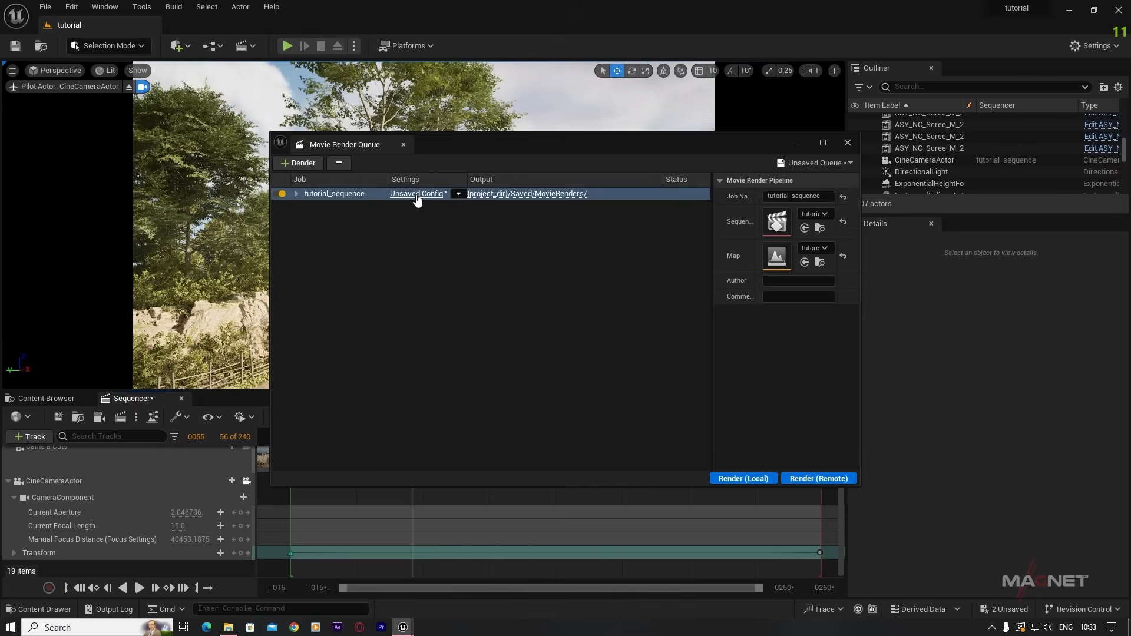
# - Open the tutorial_sequence job's render configuration and remove its .jpg Sequence [8bit] export
pyautogui.click(416, 195)
pyautogui.click(422, 186)
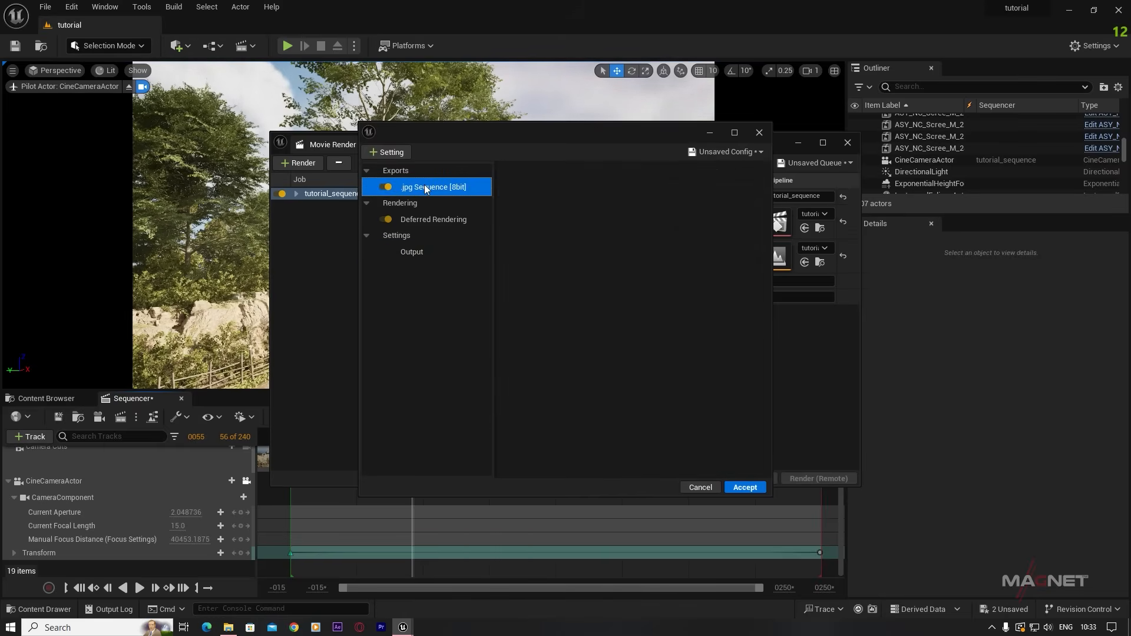
pyautogui.press('Delete')
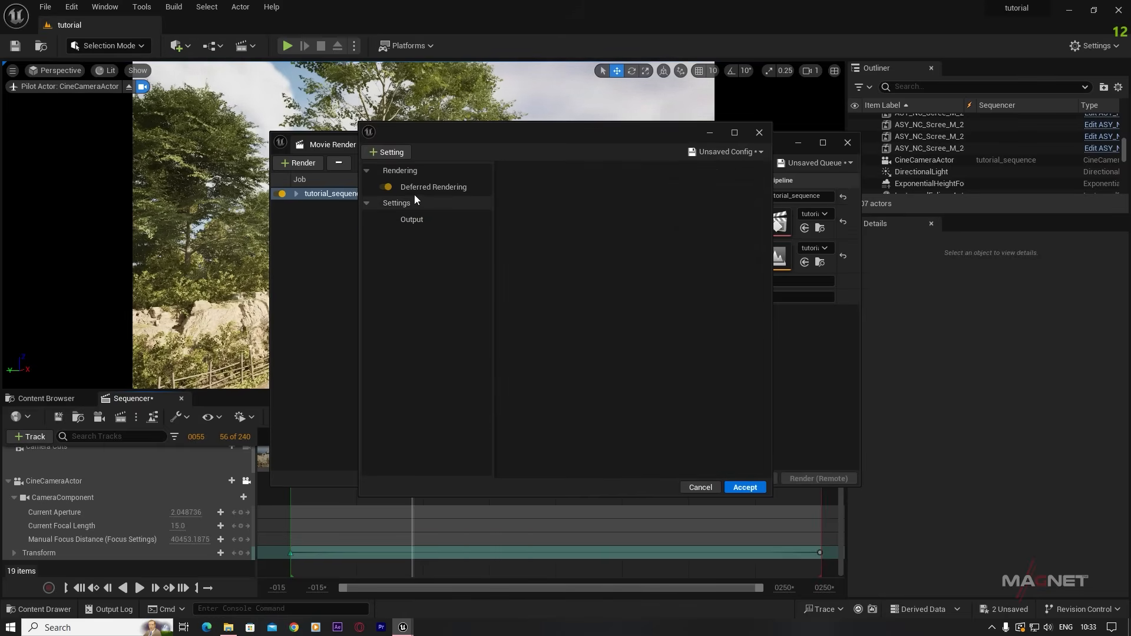
# - Add an Anti-aliasing setting with temporal sample count 32, and enable Override Anti Aliasing, Use Camera Cut for Warm Up and Render Warm Up Frames
pyautogui.click(389, 151)
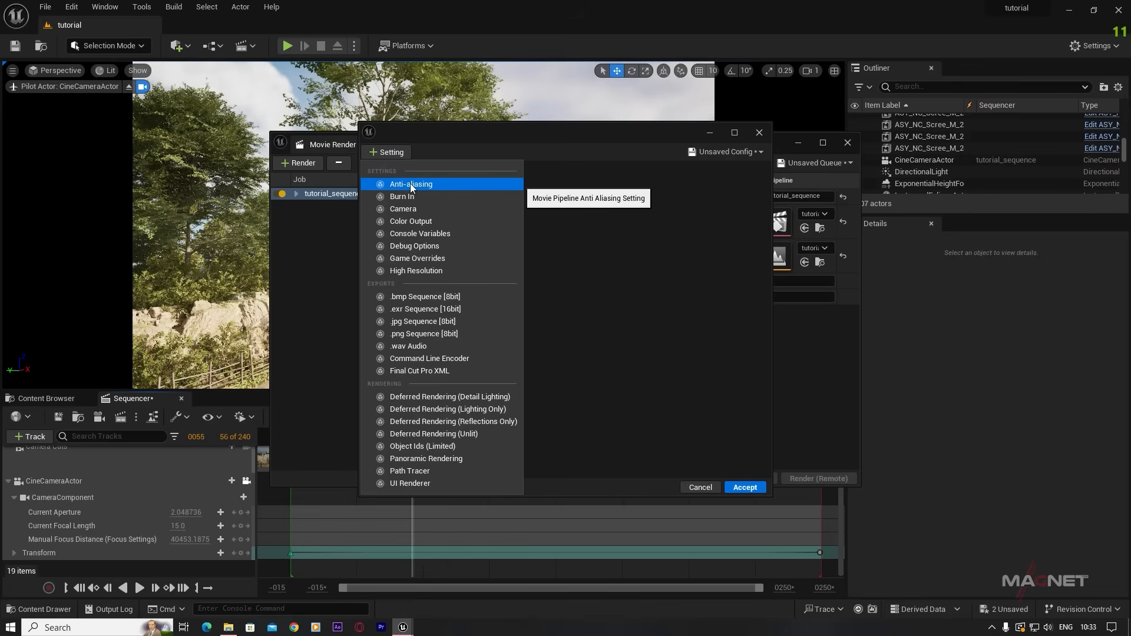
pyautogui.click(427, 185)
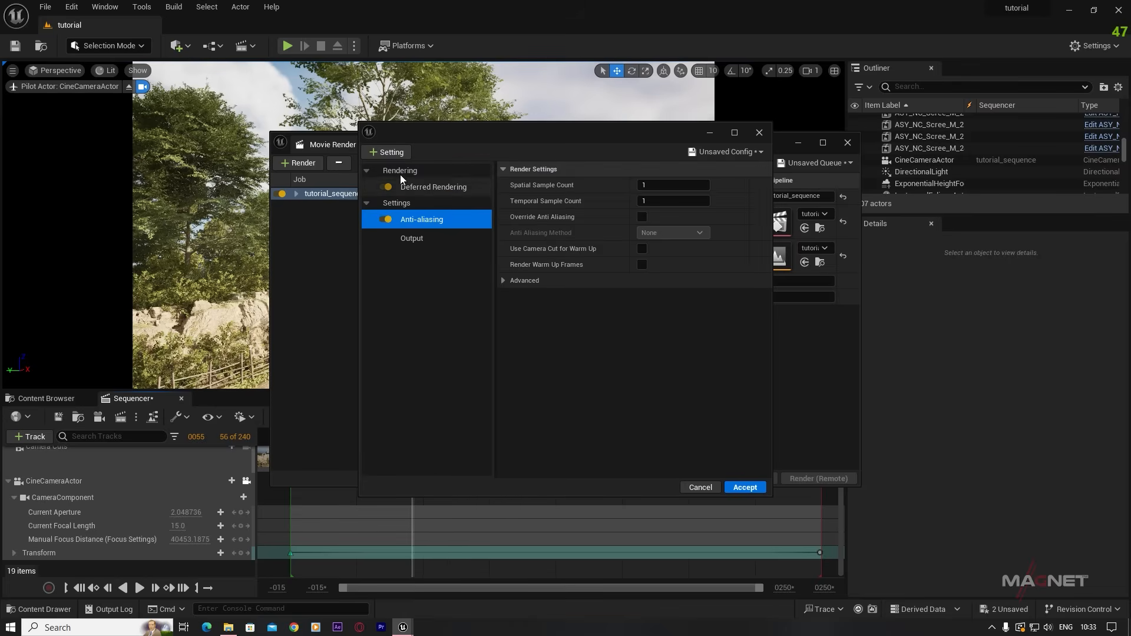
pyautogui.click(673, 201)
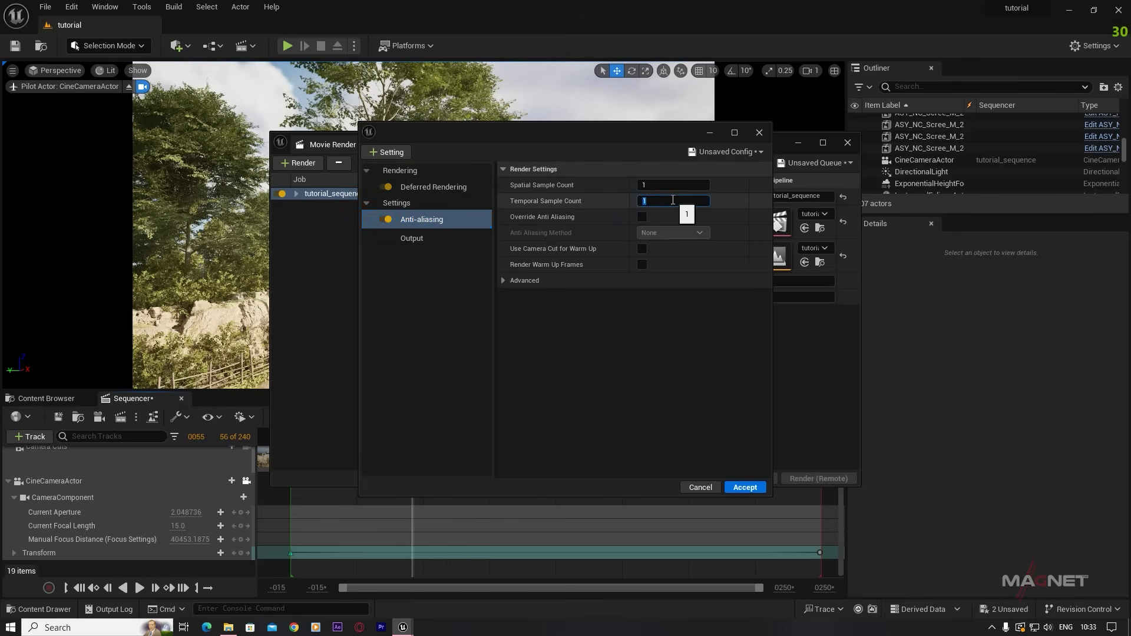
pyautogui.write('32')
pyautogui.click(642, 217)
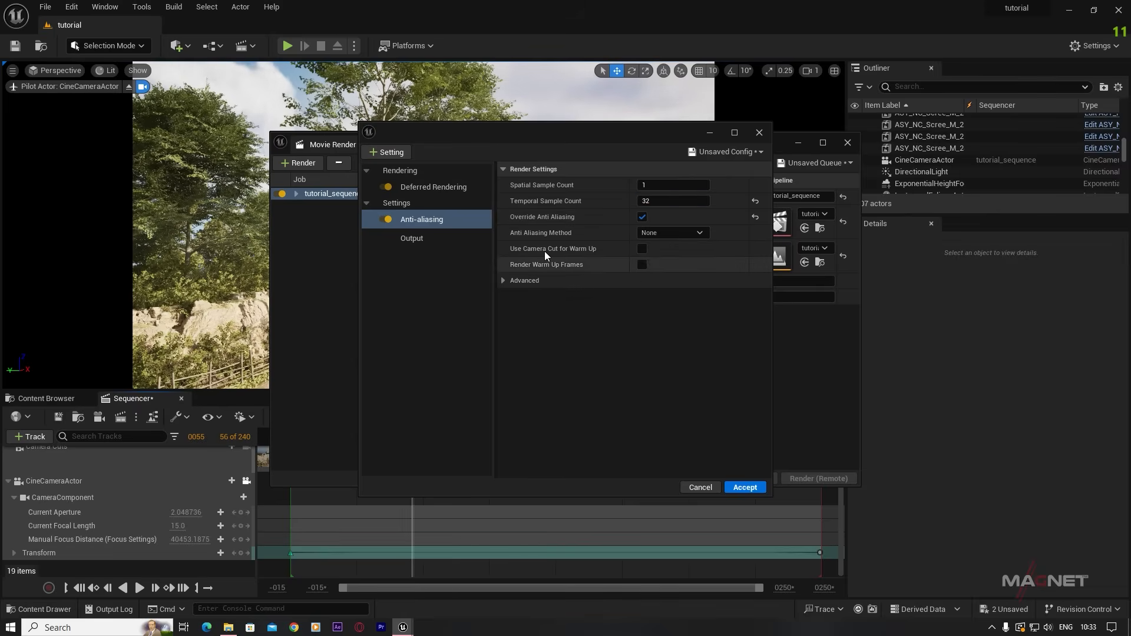
pyautogui.click(643, 248)
pyautogui.click(644, 265)
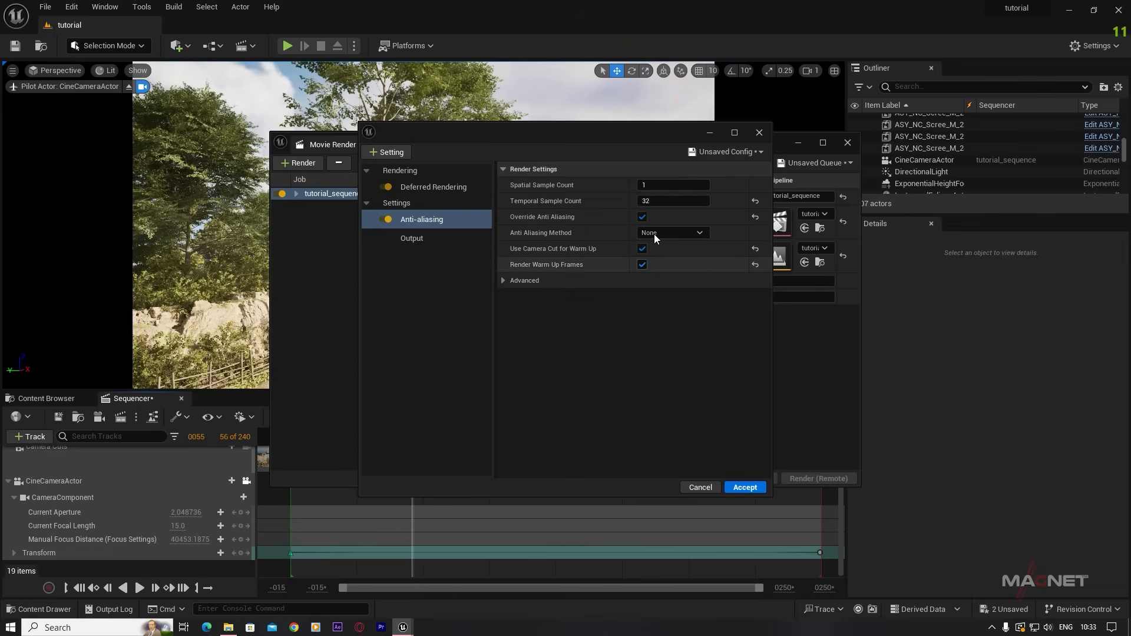
# - Add a Camera setting to the render configuration with shutter timing set to Frame Close
pyautogui.click(390, 153)
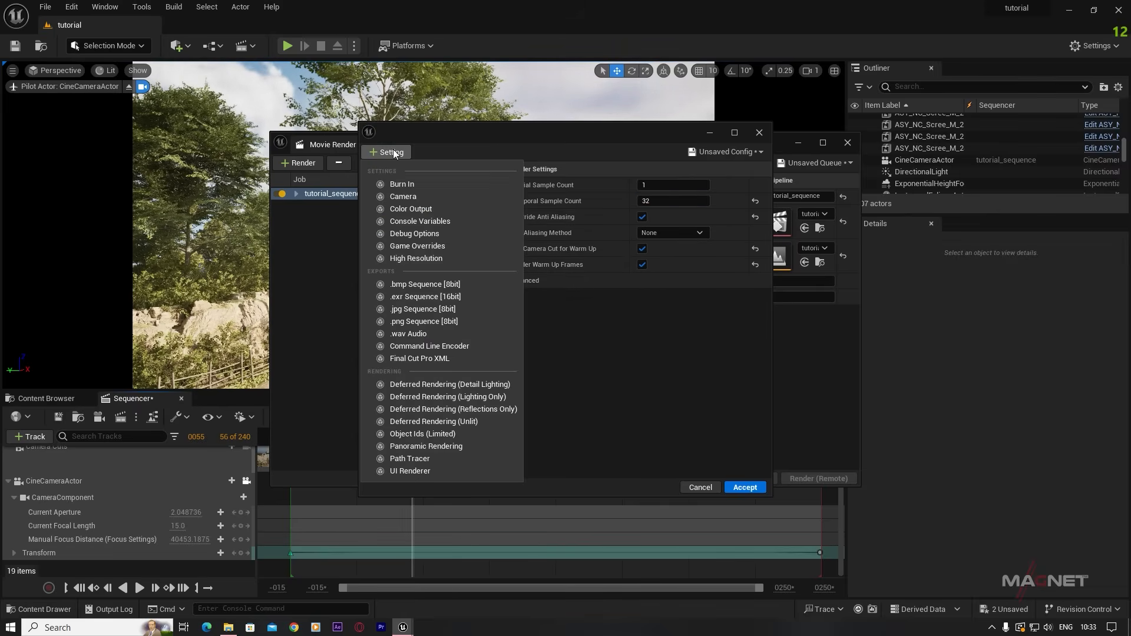
pyautogui.click(415, 197)
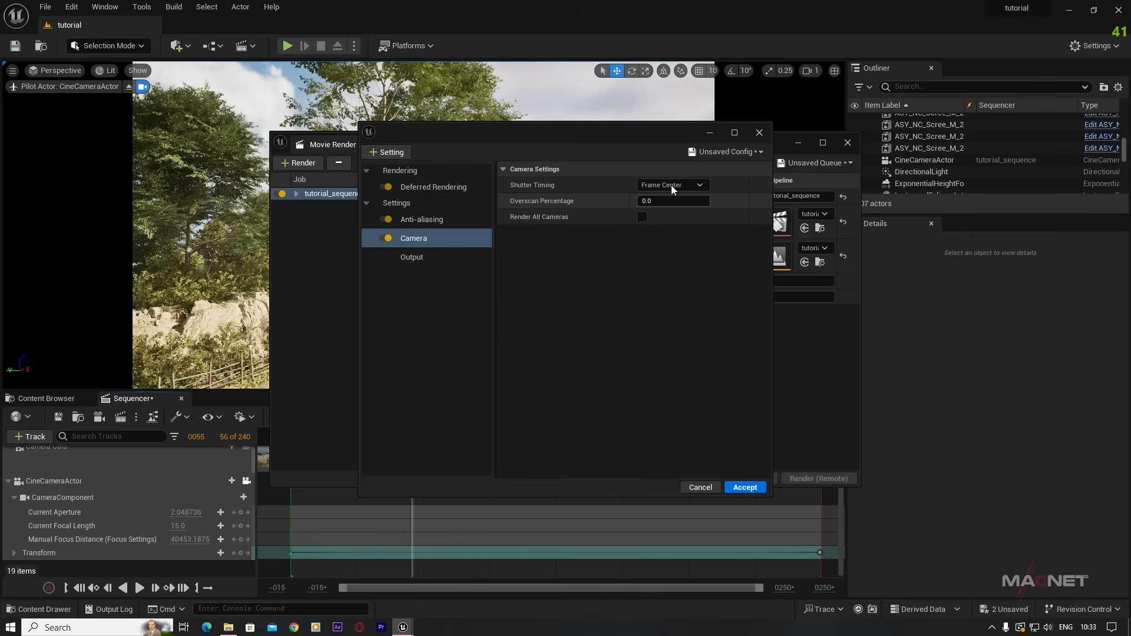
pyautogui.click(700, 187)
pyautogui.click(678, 219)
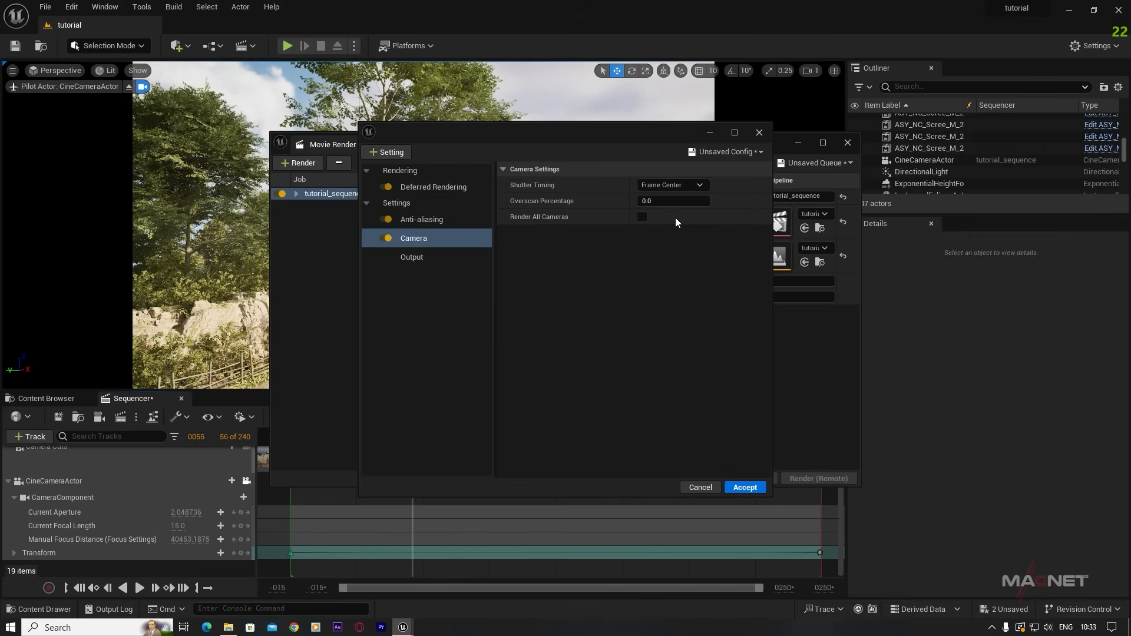
# - Add a High Resolution setting to the render configuration and enable Override Sub Surface Scattering
pyautogui.click(389, 152)
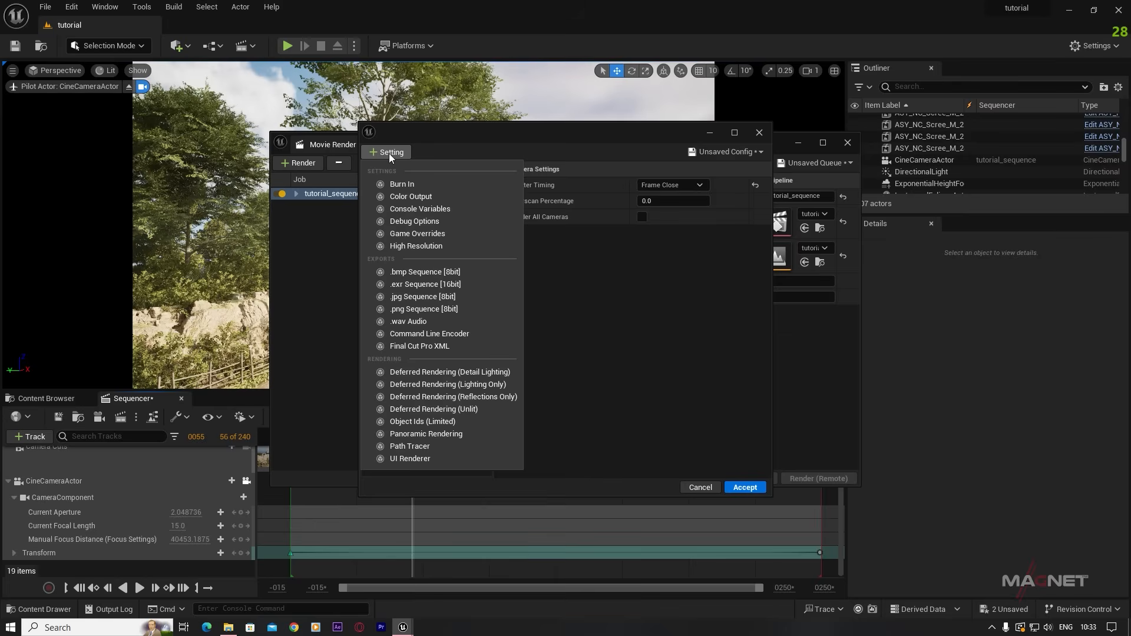
pyautogui.click(410, 248)
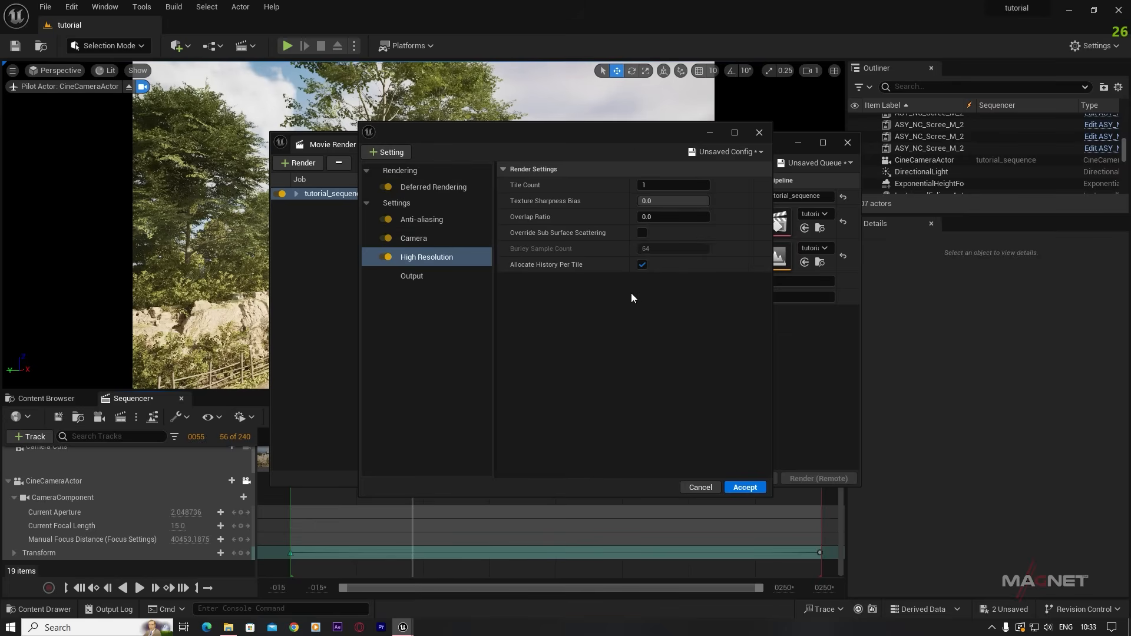
pyautogui.click(643, 232)
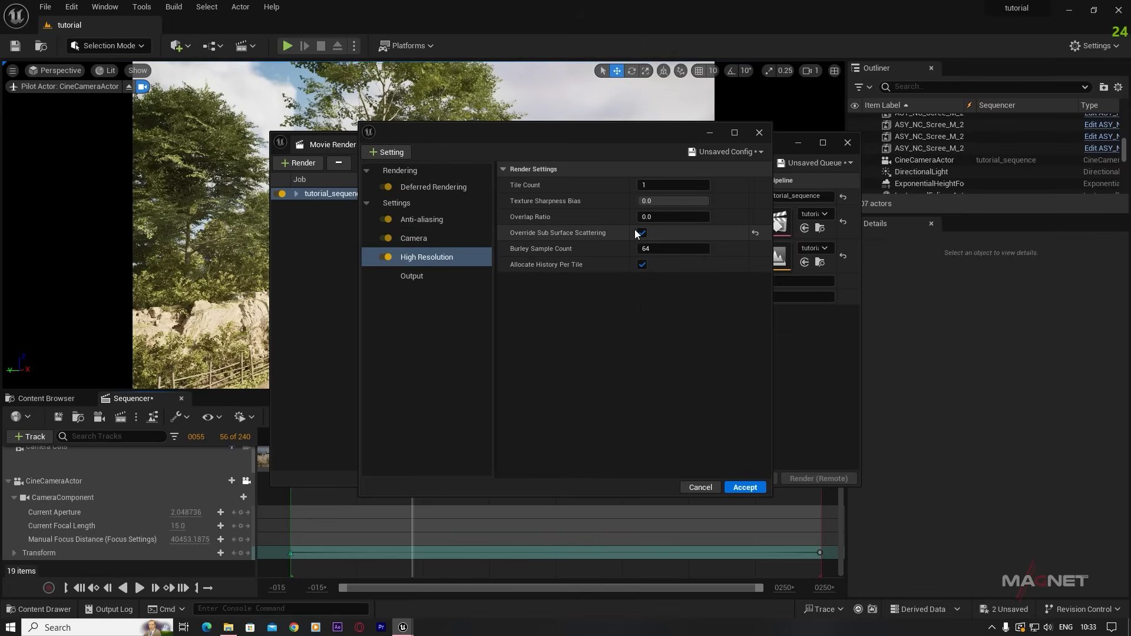
# - Add an .exr Sequence [16bit] export, then accept the render configuration and close the render queue window
pyautogui.click(389, 153)
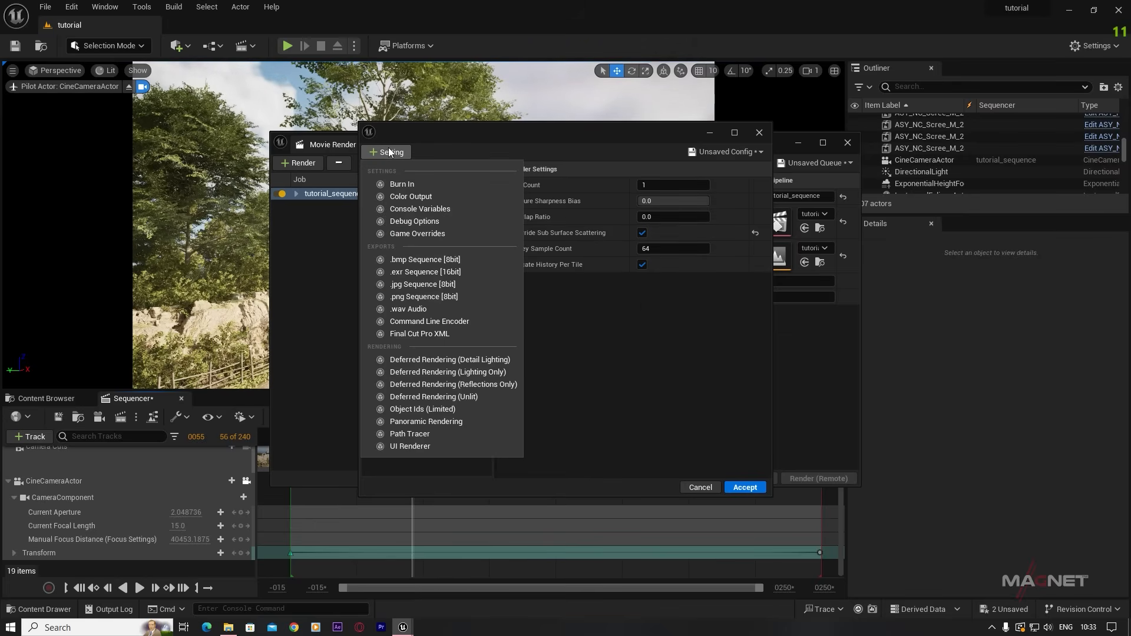
pyautogui.click(425, 272)
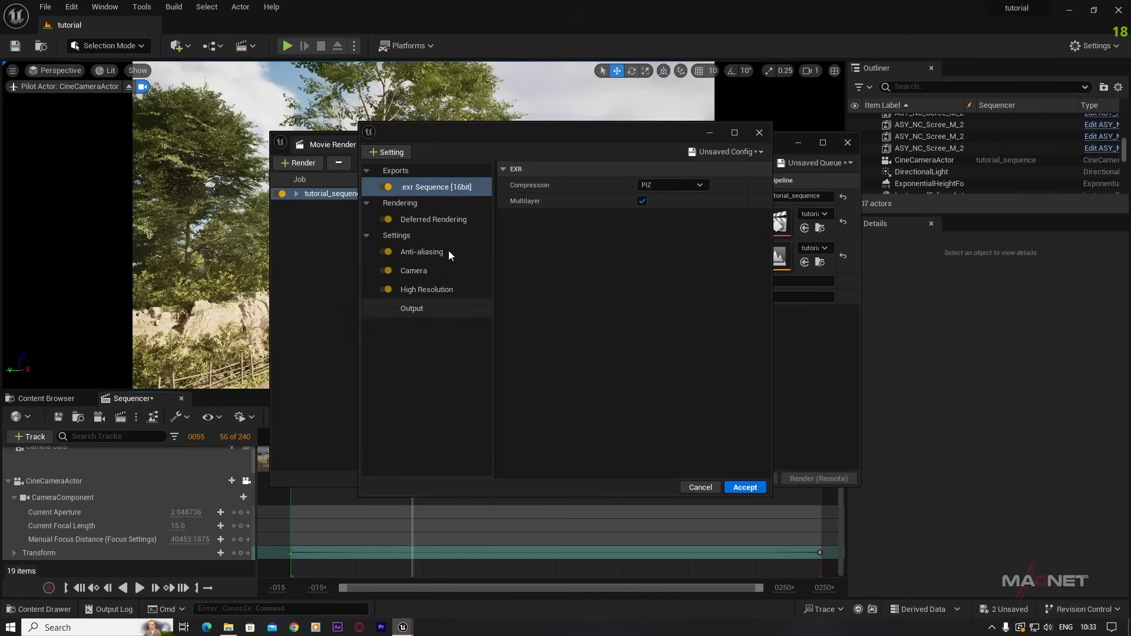
pyautogui.click(417, 309)
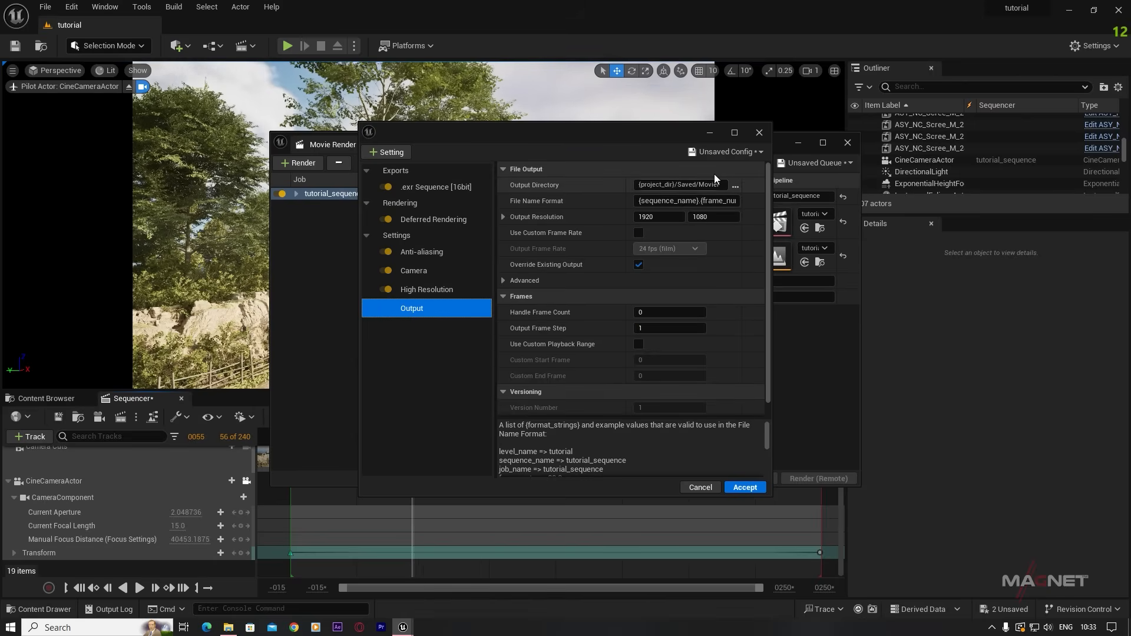
pyautogui.click(732, 487)
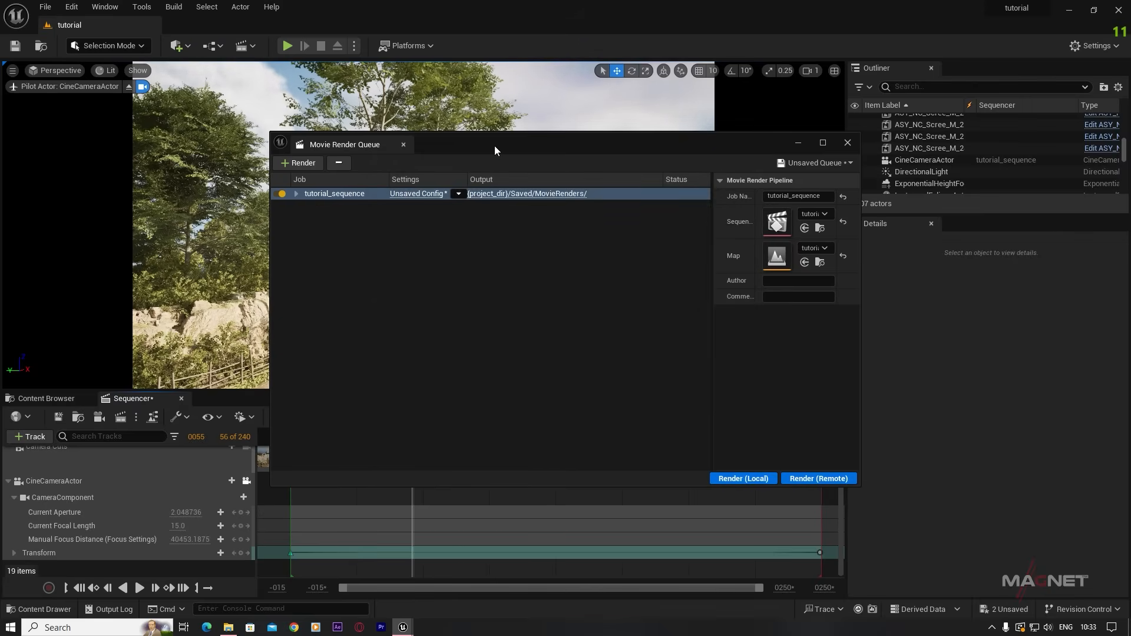
pyautogui.moveTo(494, 145); pyautogui.dragTo(537, 129)
pyautogui.click(891, 126)
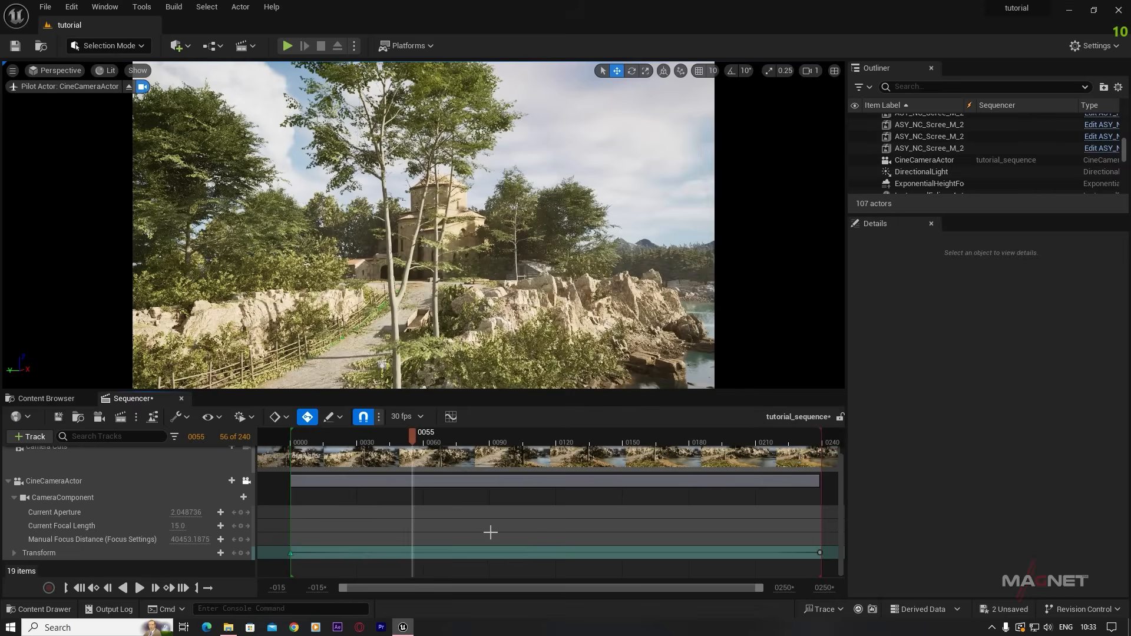
# - Play back the camera shot and examine the castle, path and shoreline from other viewpoints
pyautogui.moveTo(409, 434); pyautogui.dragTo(320, 433)
pyautogui.press('space')
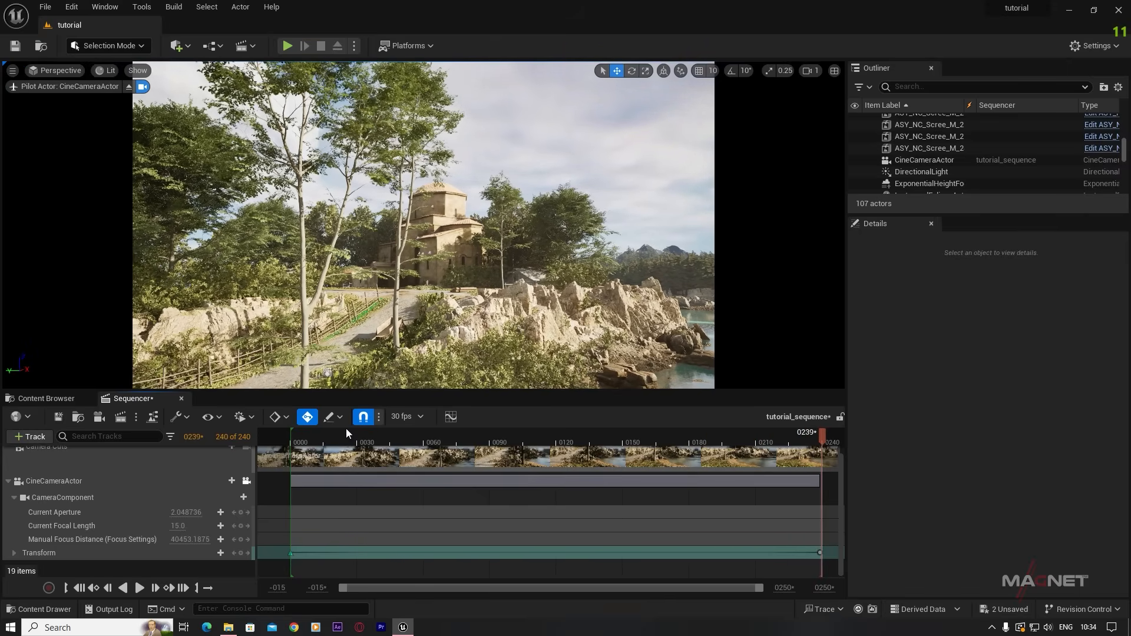
pyautogui.moveTo(345, 259); pyautogui.dragTo(619, 255, button='right')
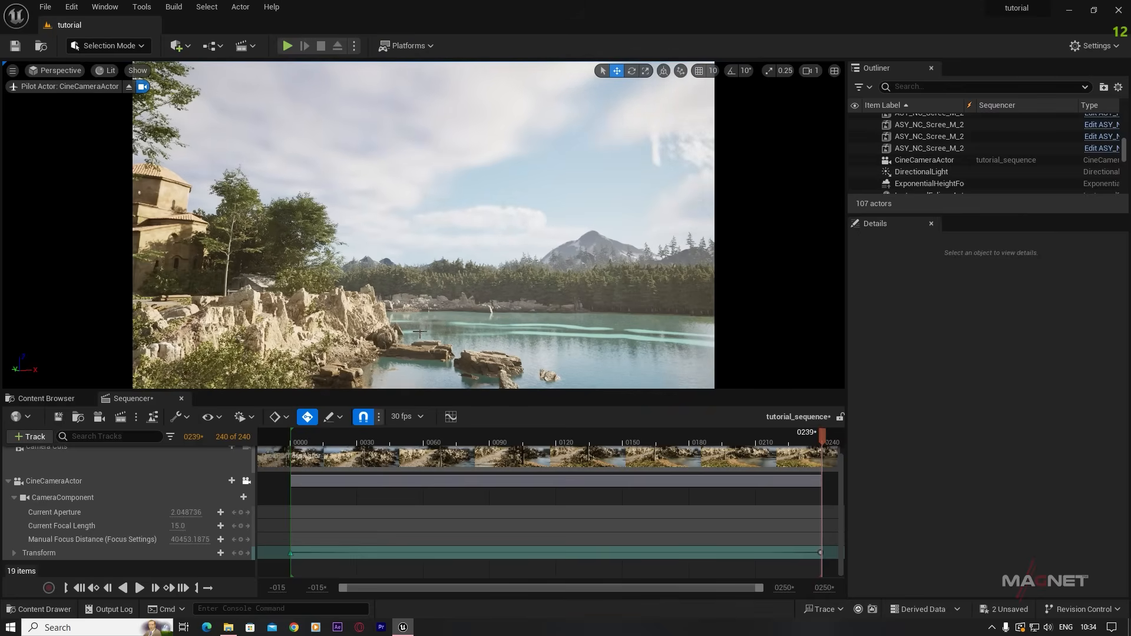
pyautogui.moveTo(420, 333); pyautogui.dragTo(314, 346, button='right')
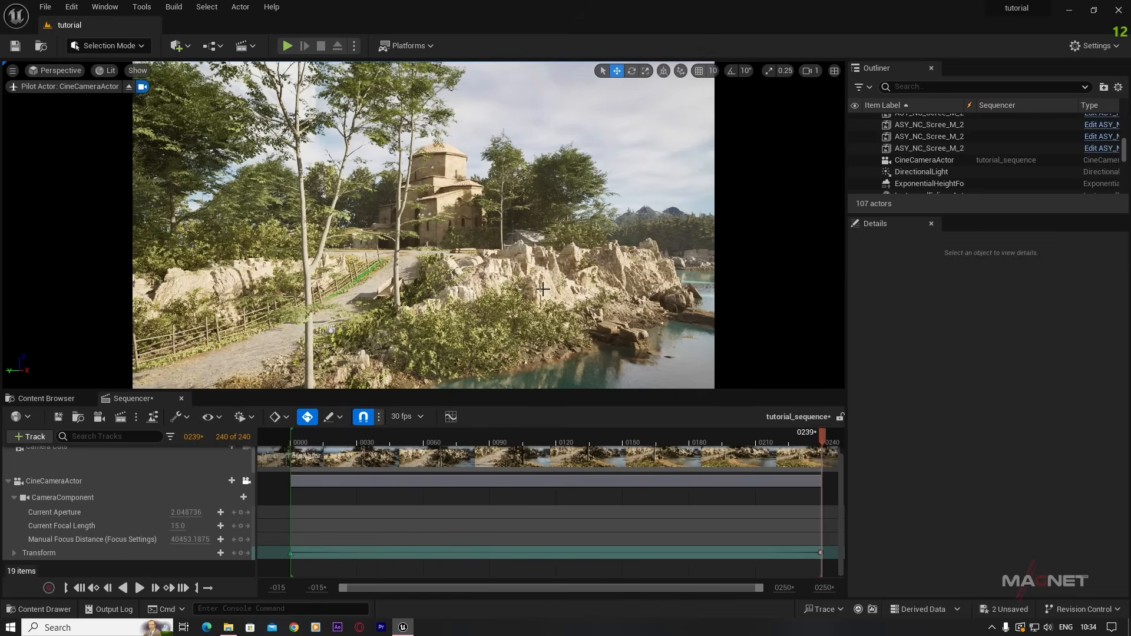
pyautogui.moveTo(513, 291); pyautogui.dragTo(460, 341, button='right')
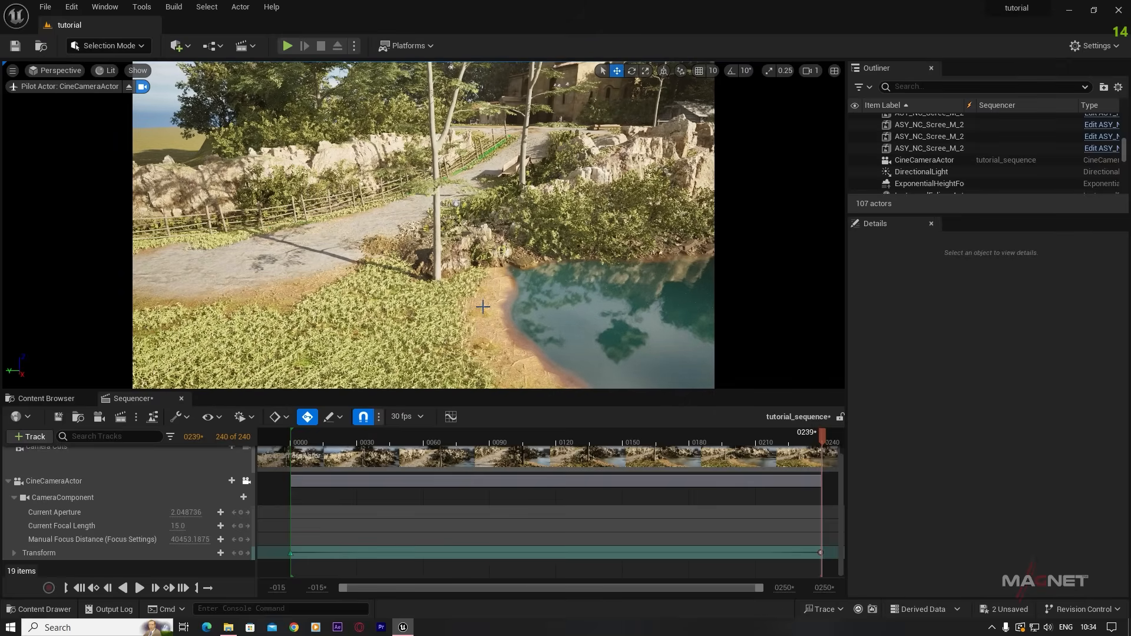
pyautogui.moveTo(482, 307); pyautogui.dragTo(505, 314, button='right')
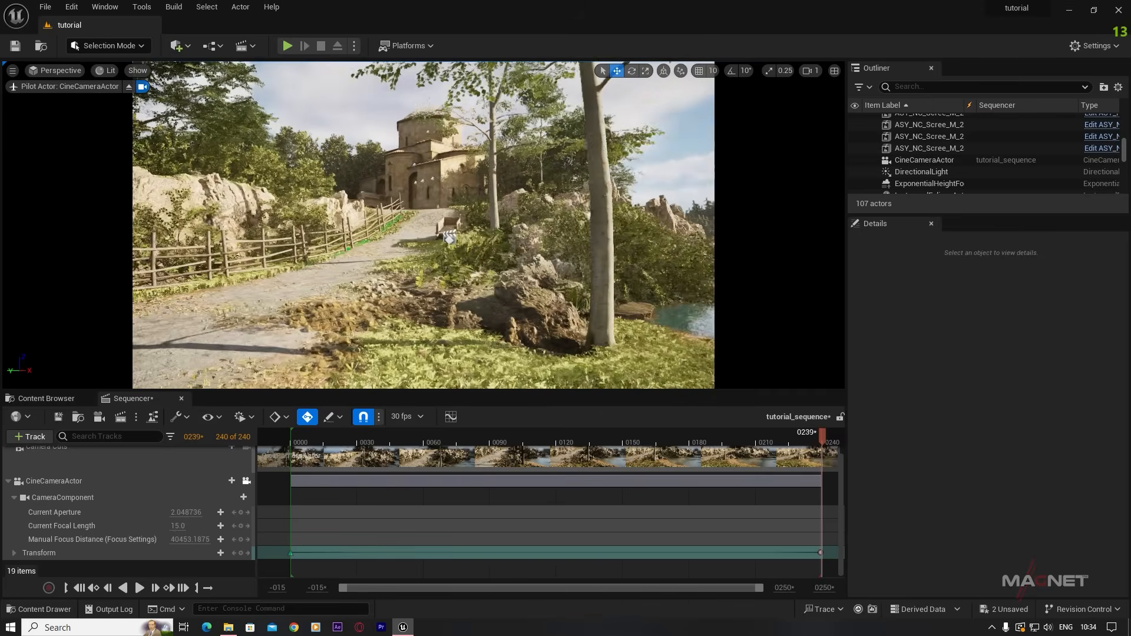
pyautogui.moveTo(506, 314)
pyautogui.mouseDown(button='right')
pyautogui.moveTo(487, 304)
pyautogui.moveTo(510, 323)
pyautogui.moveTo(503, 299)
pyautogui.mouseUp(button='right')
pyautogui.moveTo(463, 384); pyautogui.dragTo(391, 251, button='right')
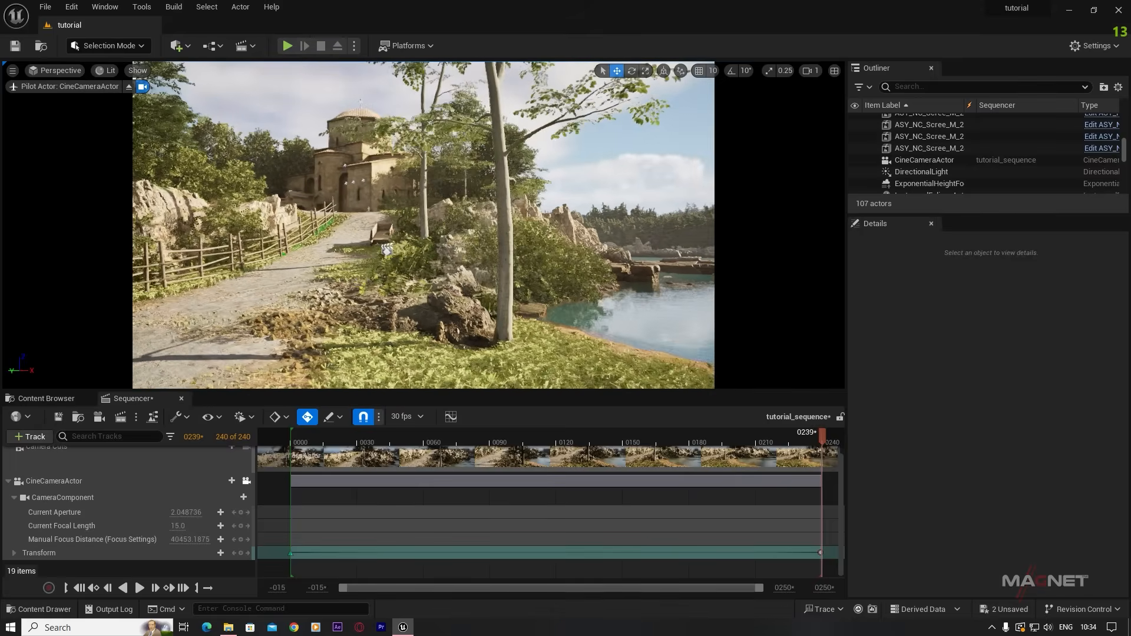
pyautogui.moveTo(479, 441); pyautogui.dragTo(323, 445)
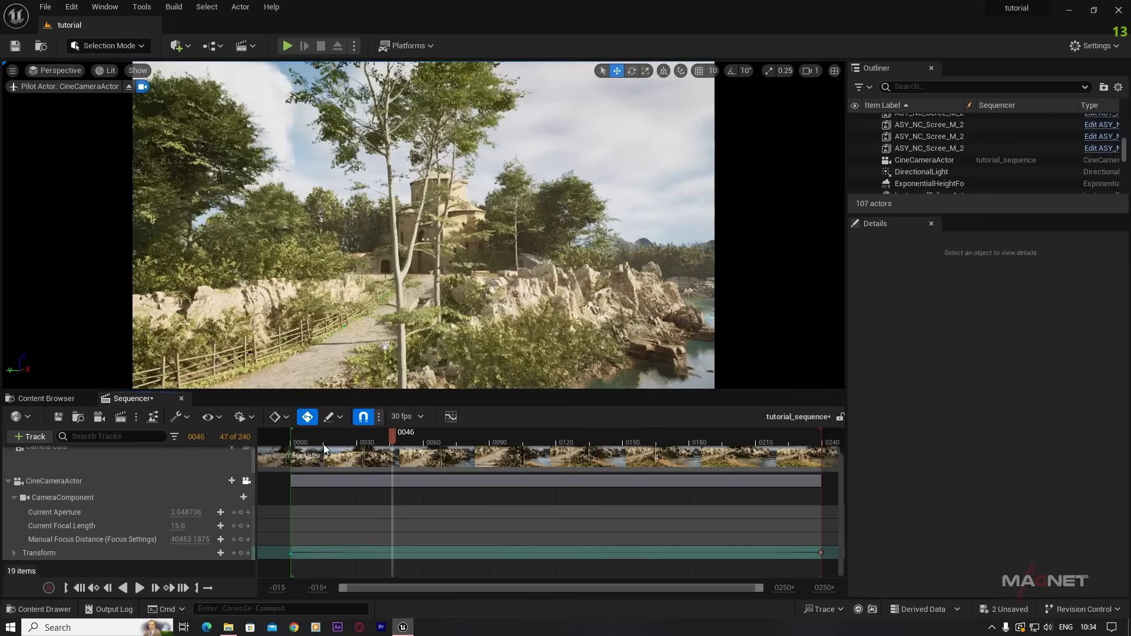
pyautogui.press('space')
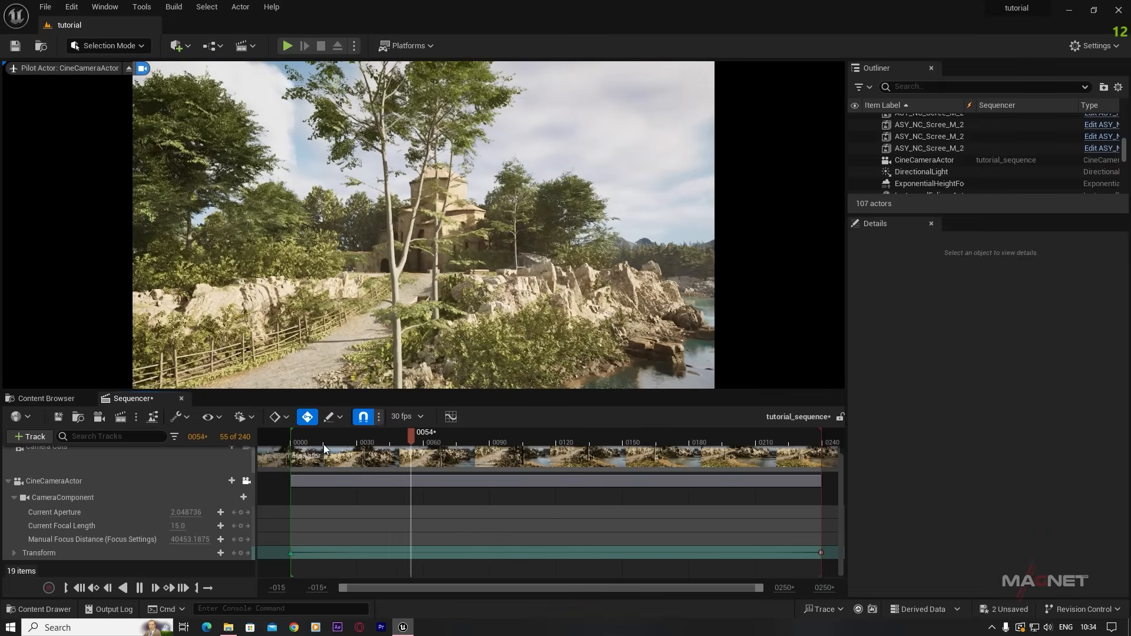